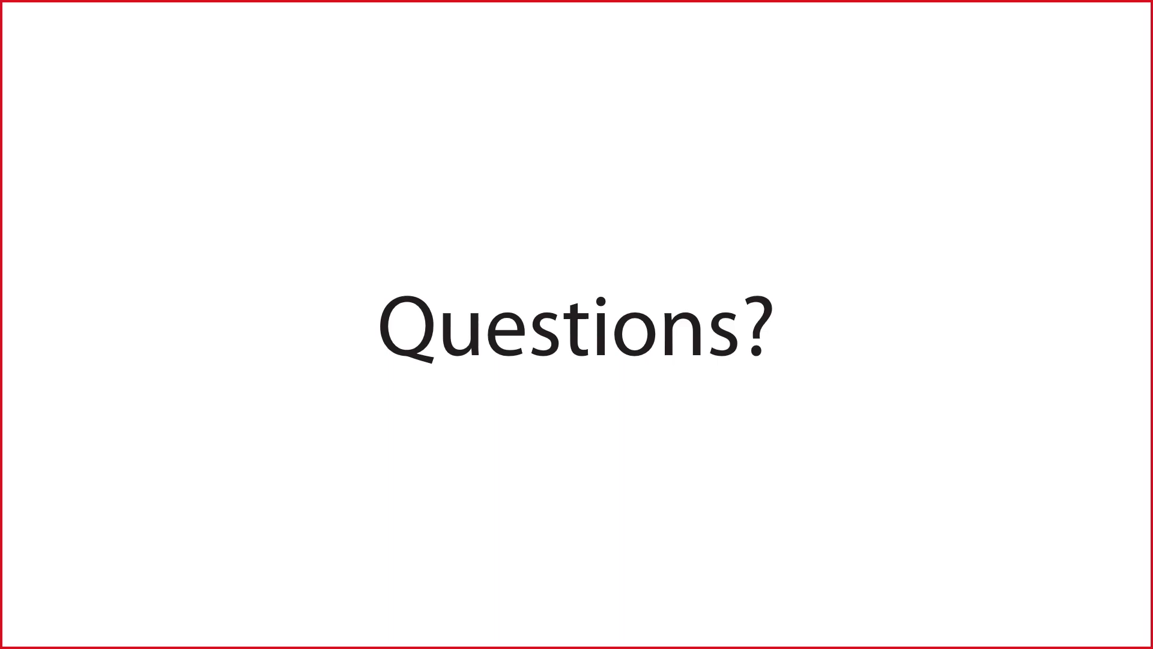
# - End the slide show and minimise the presentation window
pyautogui.press('Right')
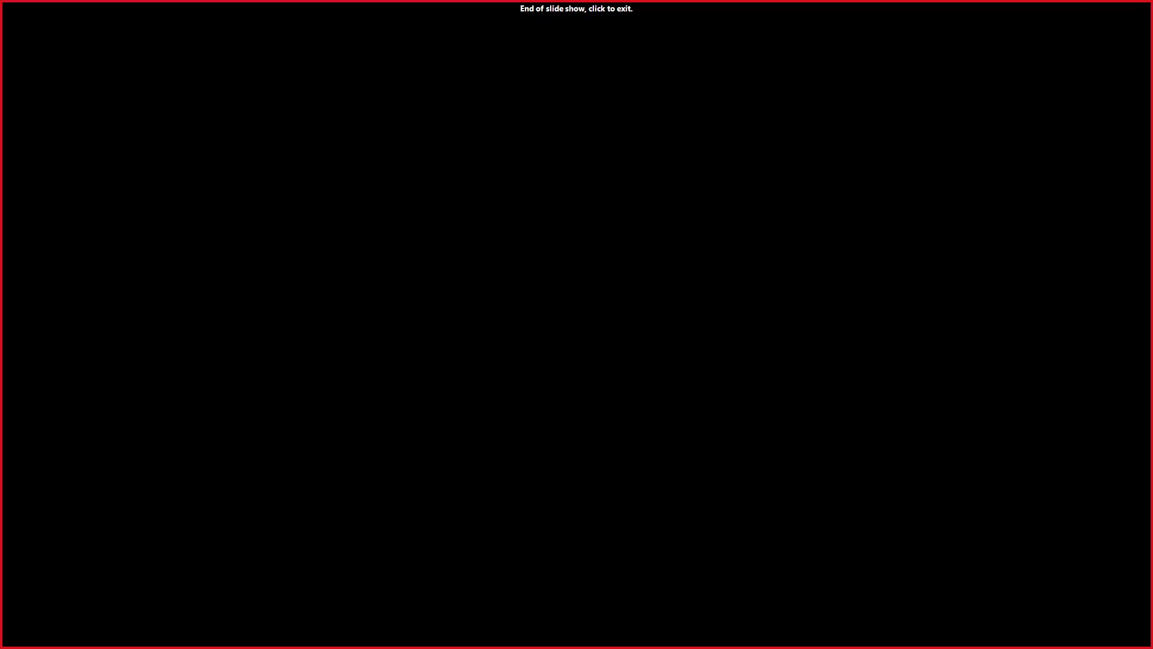
pyautogui.press('Left')
pyautogui.press('Escape')
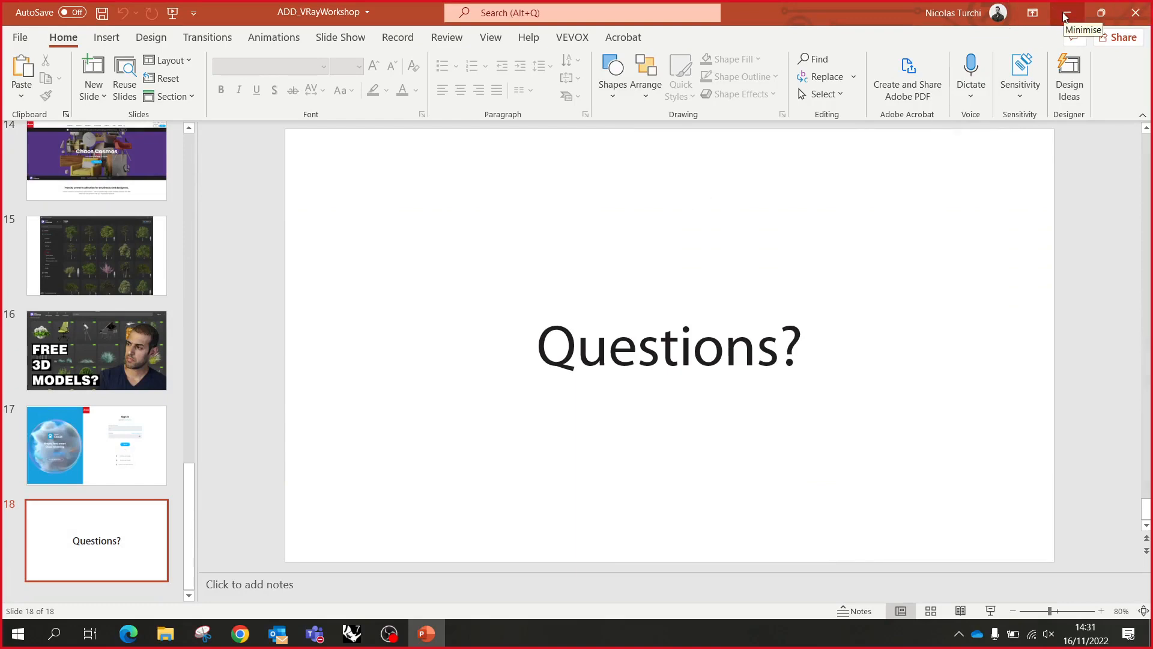
pyautogui.click(1066, 13)
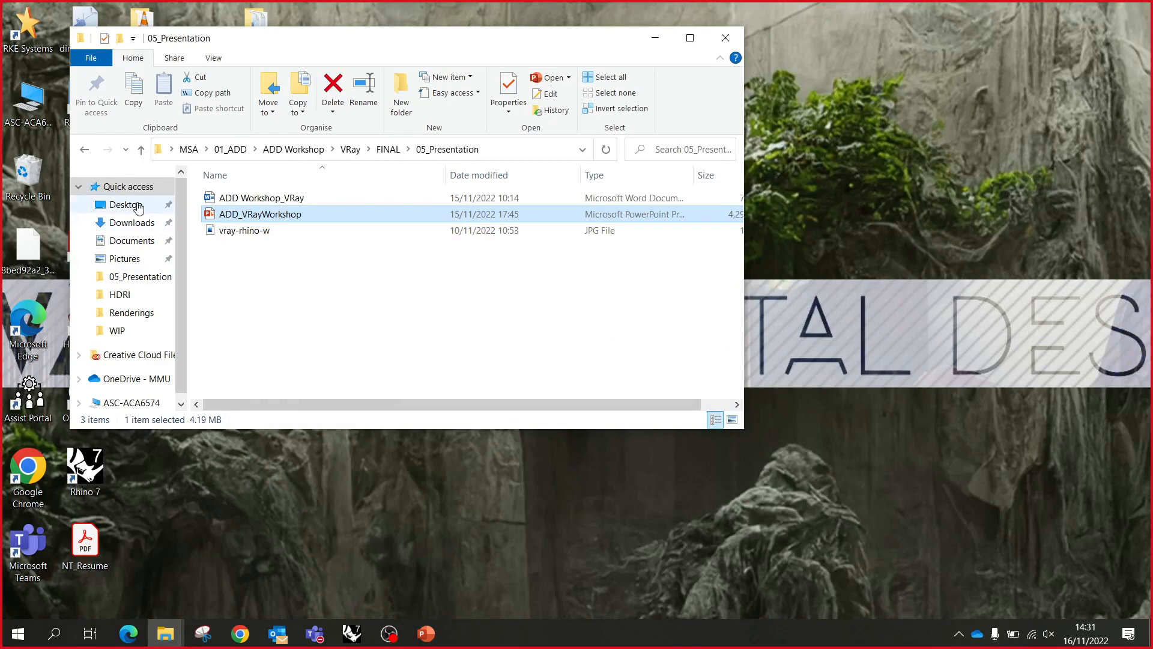
# - Go up to the FINAL workshop folder and look into its 04_Resources subfolder
pyautogui.click(141, 151)
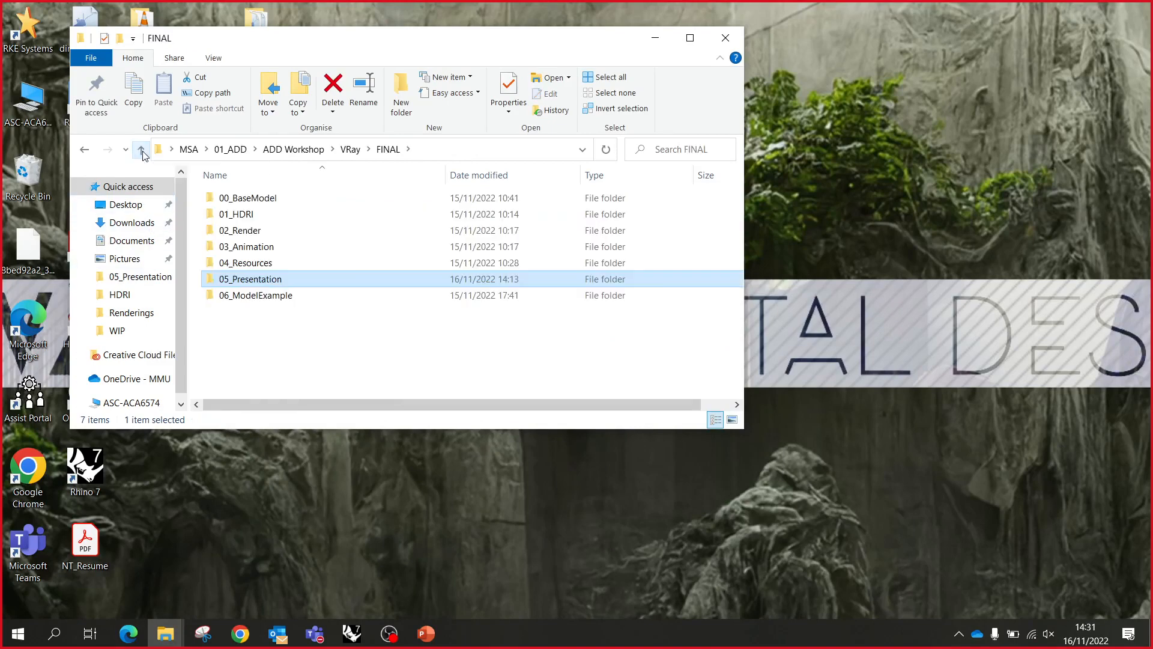
pyautogui.moveTo(271, 266)
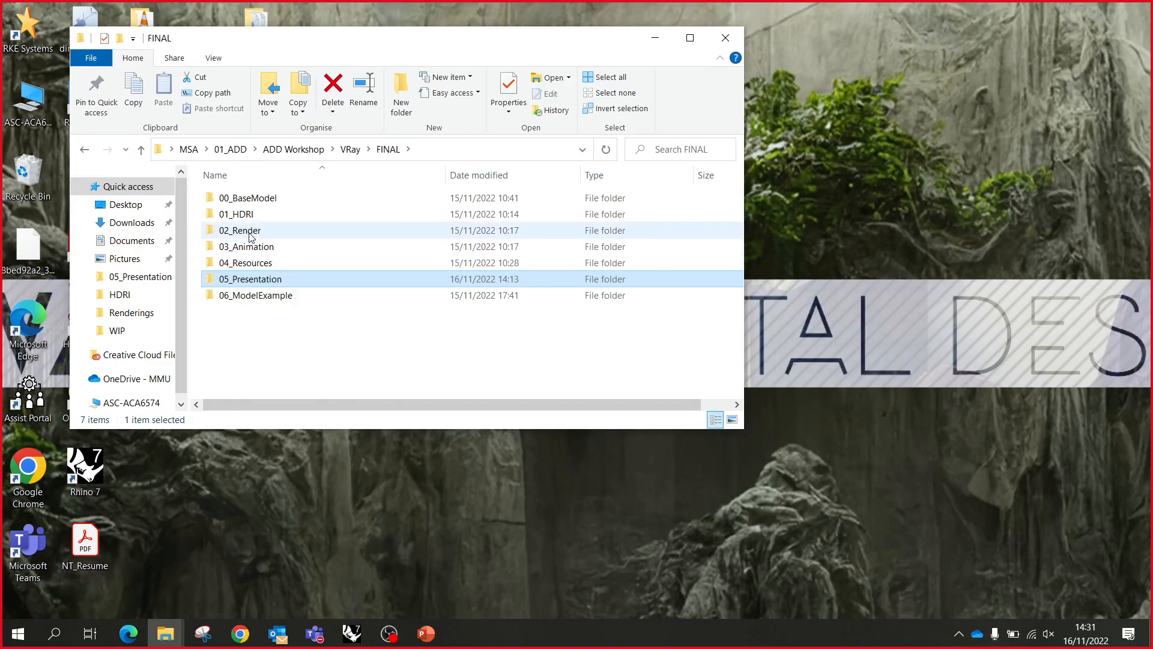
pyautogui.moveTo(251, 236)
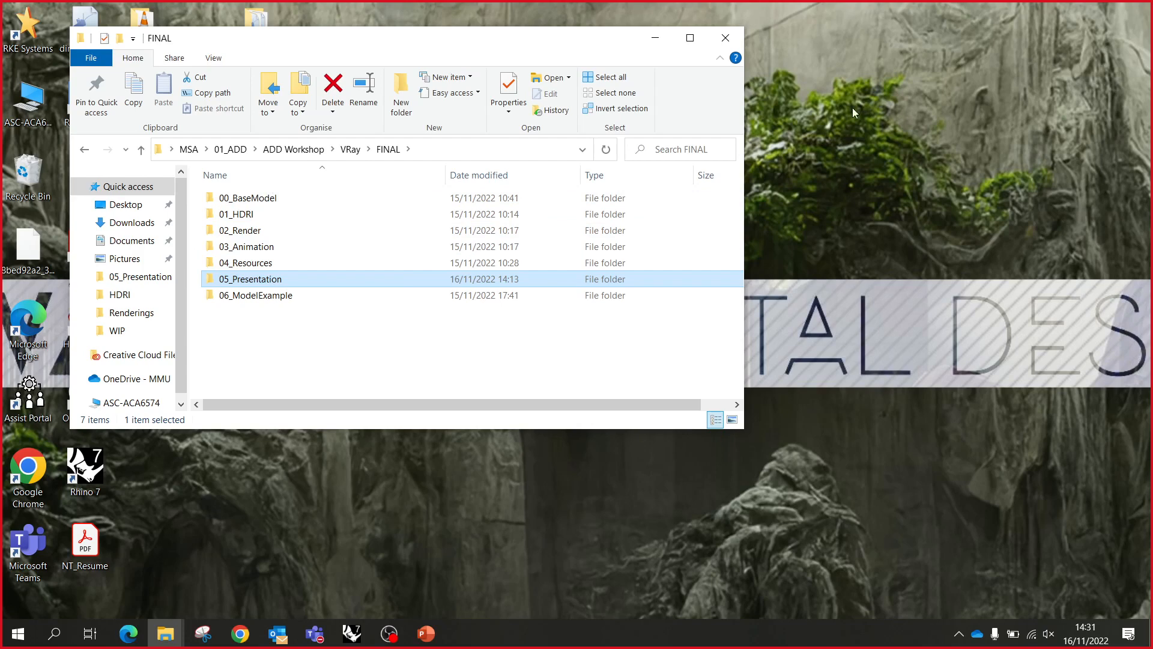
pyautogui.click(253, 202)
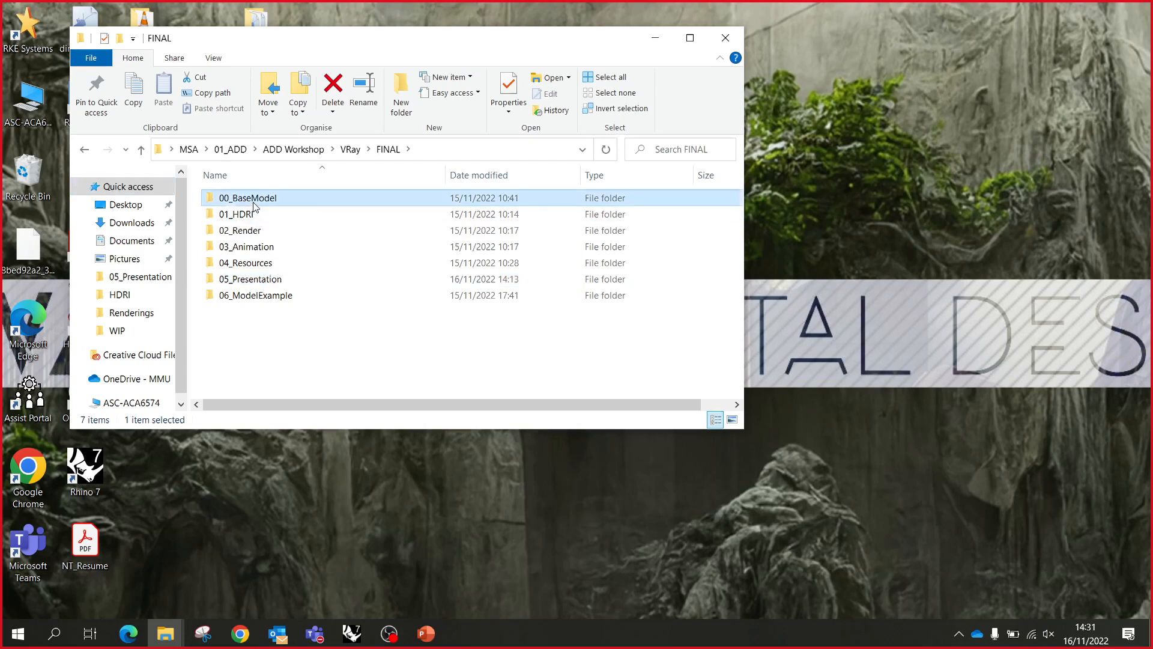
pyautogui.doubleClick(273, 267)
pyautogui.click(142, 150)
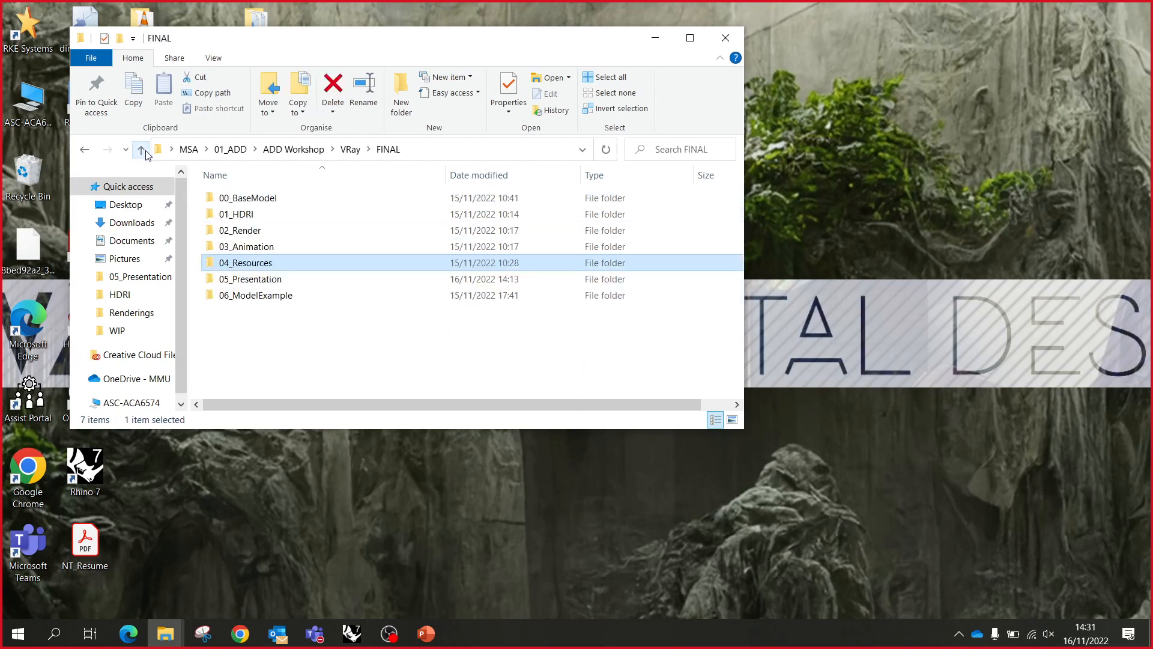
# - Open the Rhino file Model B 01 from the 06_ModelExample folder
pyautogui.doubleClick(254, 296)
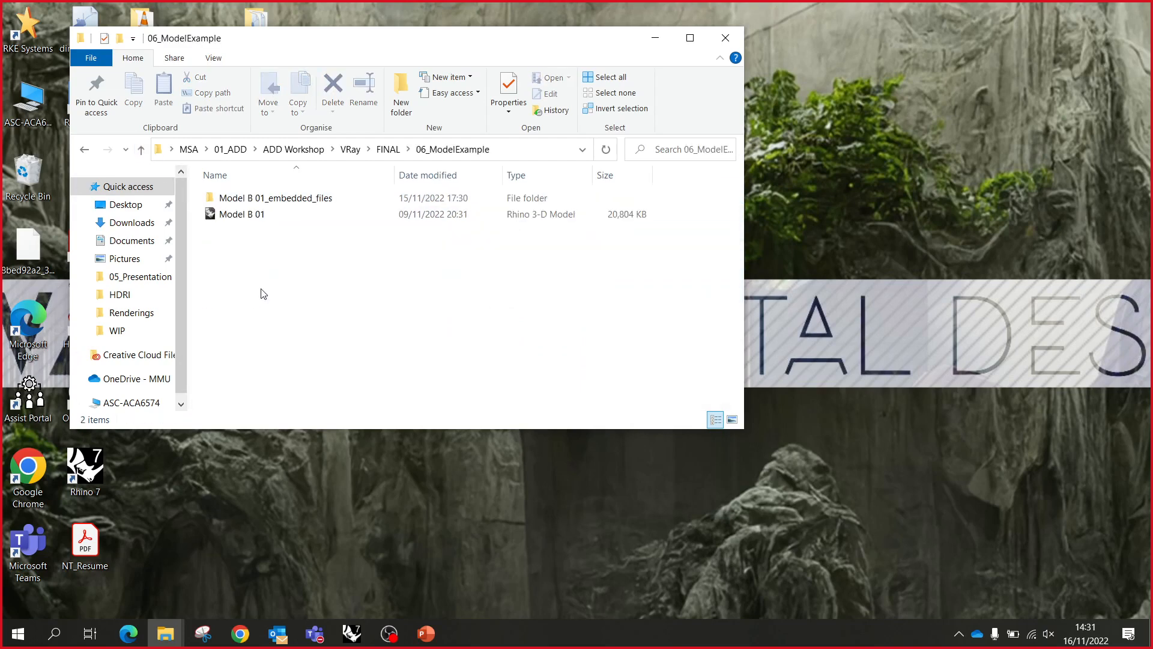
pyautogui.click(253, 218)
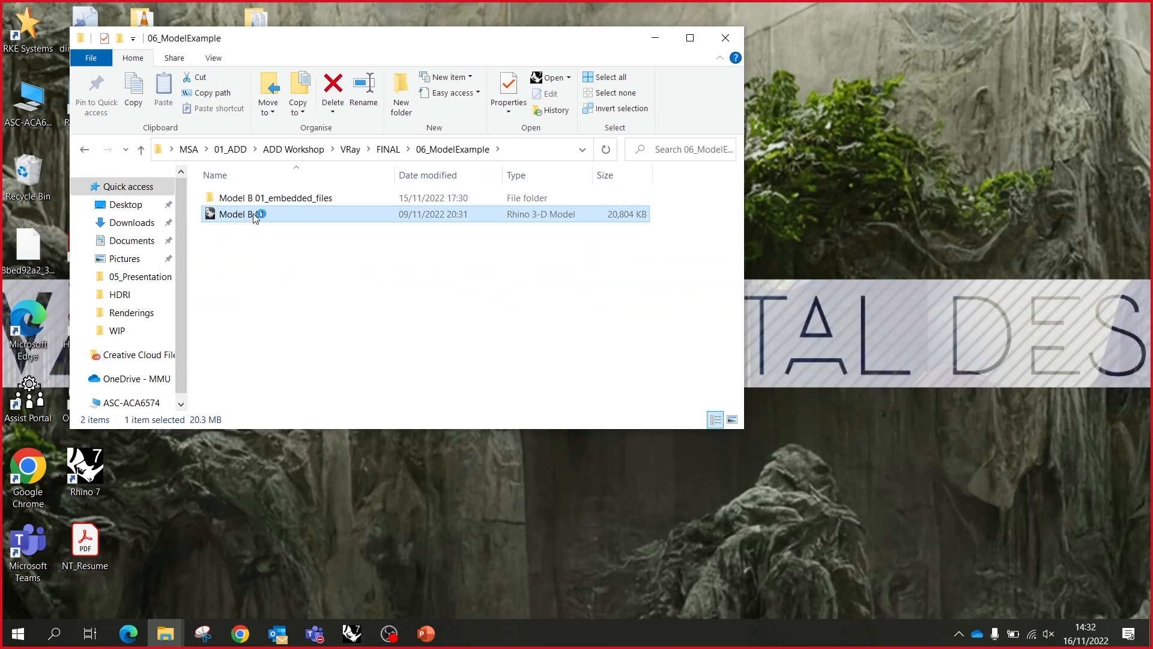
pyautogui.doubleClick(259, 215)
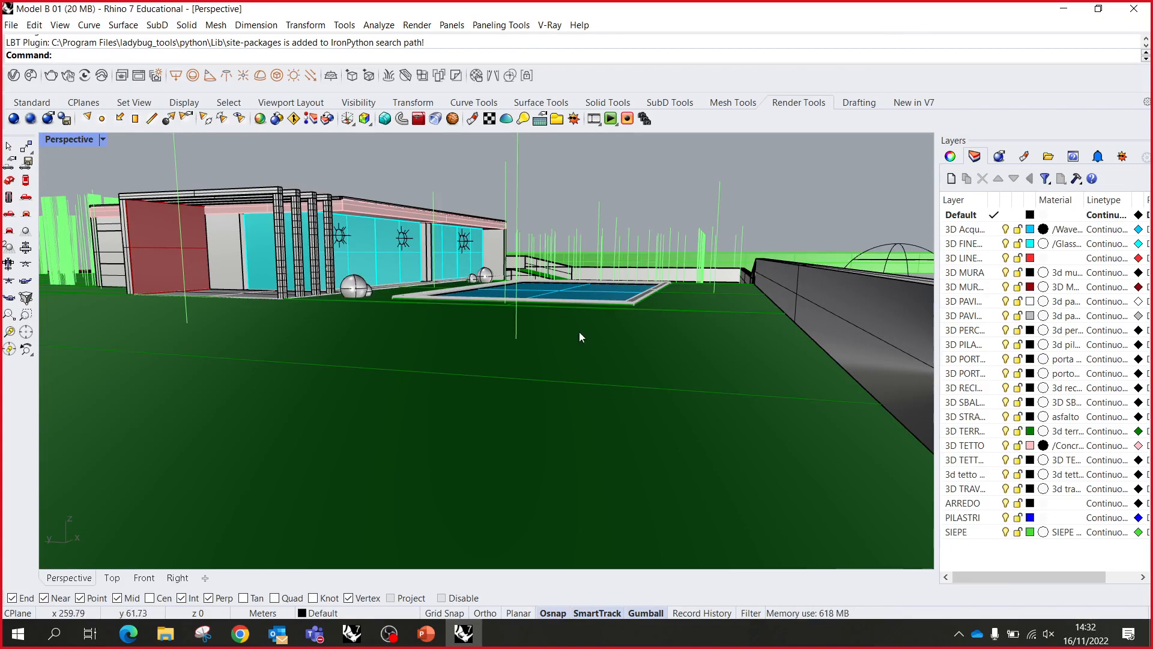
# - Open the V-Ray Asset Editor over the house model and start a V-Ray Interactive render of the Perspective view
pyautogui.scroll(-5, 571, 321)
pyautogui.moveTo(566, 315); pyautogui.dragTo(523, 310, button='right')
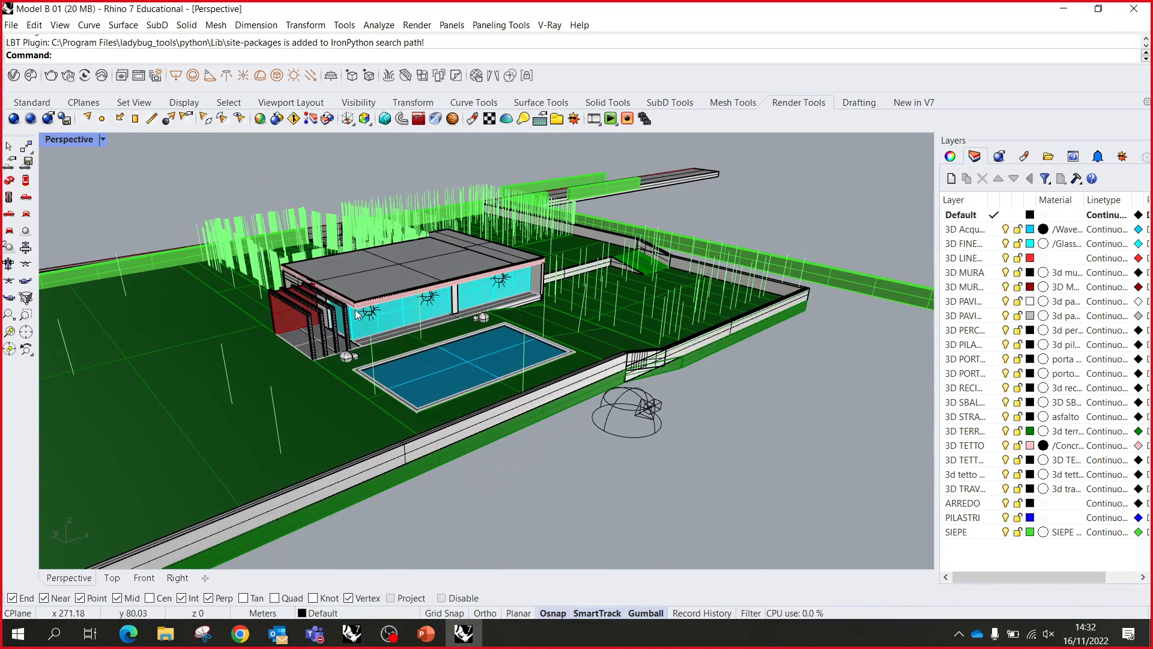
pyautogui.moveTo(366, 307)
pyautogui.mouseDown(button='right')
pyautogui.moveTo(346, 340)
pyautogui.moveTo(367, 305)
pyautogui.mouseUp(button='right')
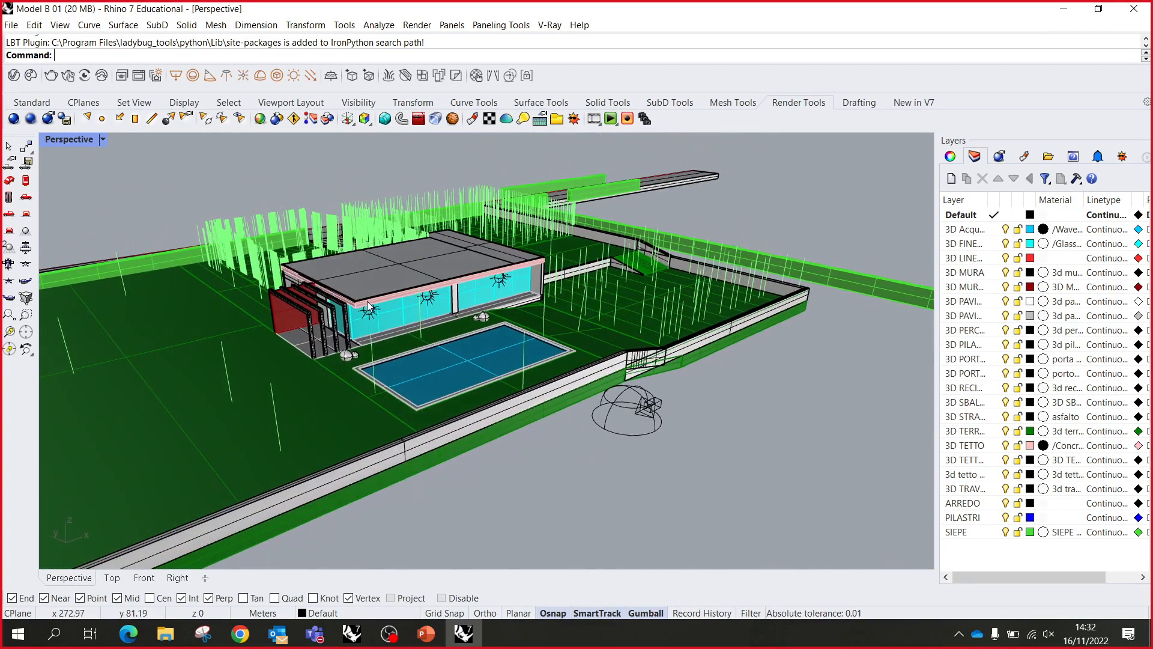
pyautogui.click(14, 75)
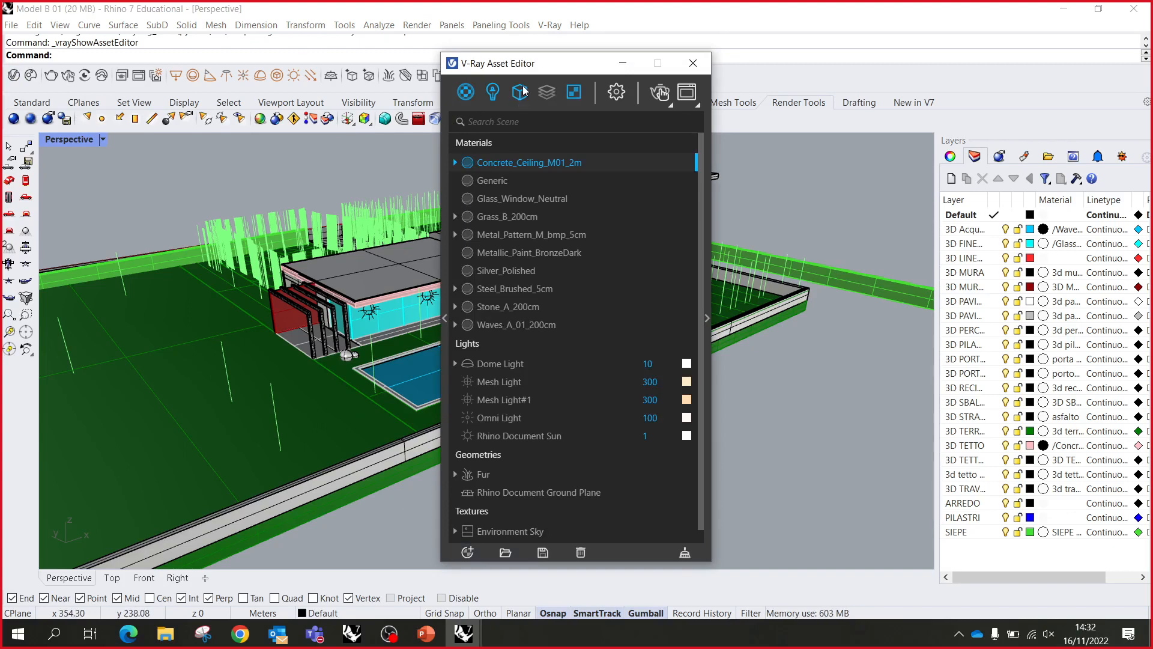
pyautogui.moveTo(506, 68); pyautogui.dragTo(356, 63)
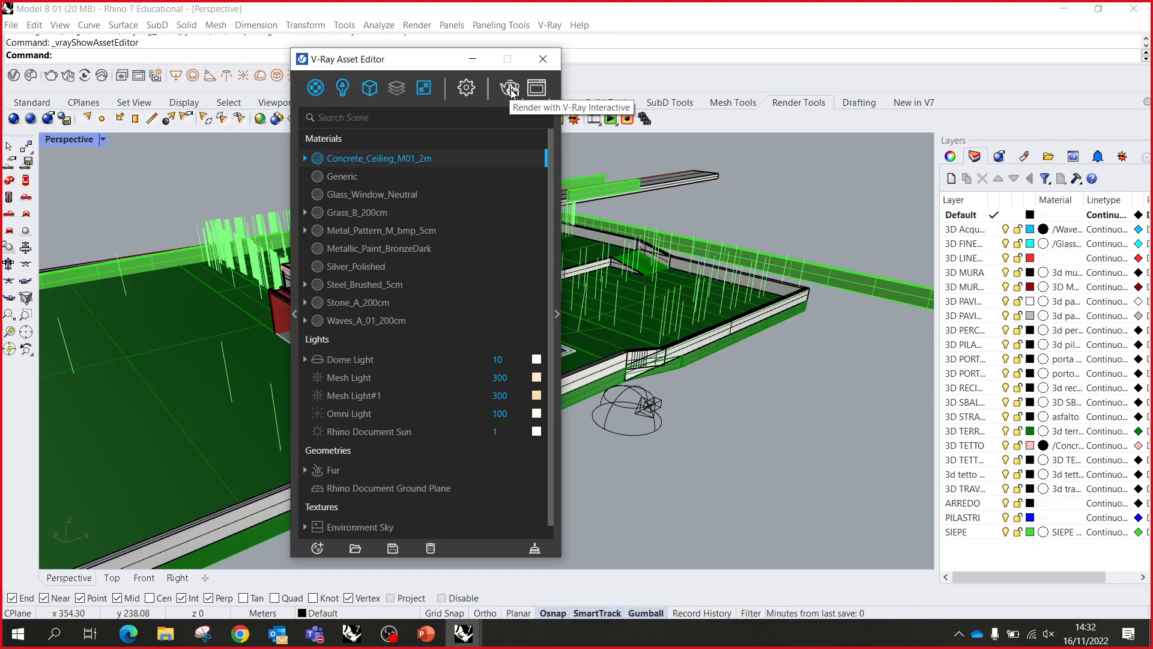
pyautogui.click(511, 91)
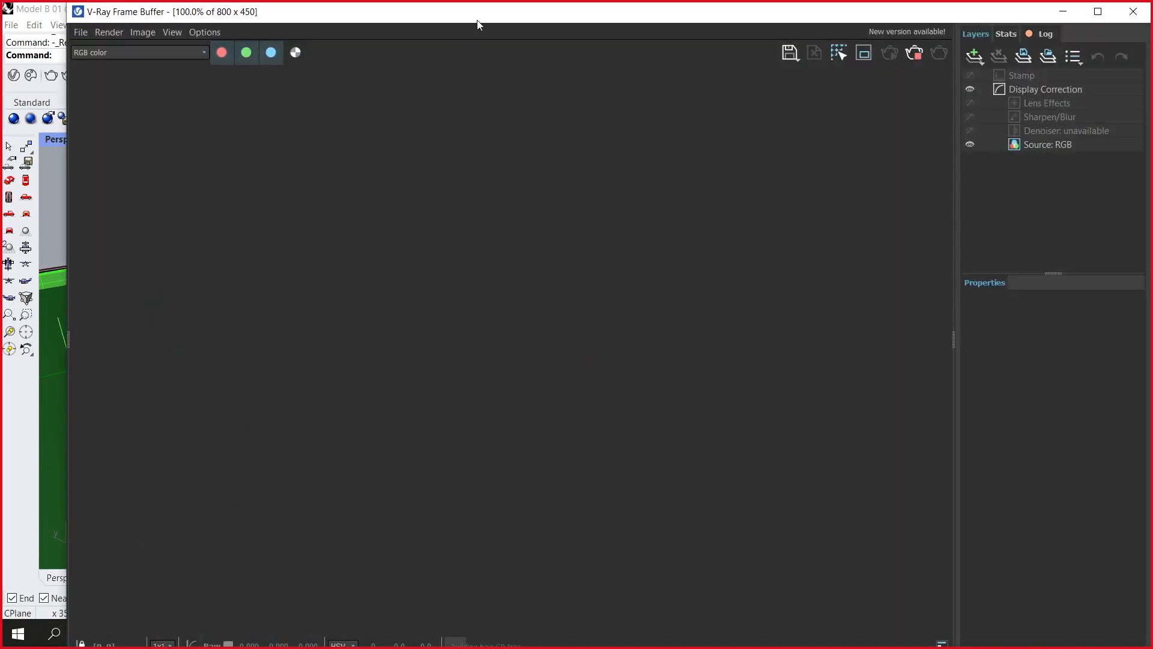
# - Move the V-Ray Frame Buffer window to uncover part of the Perspective viewport and check the interactive render against the model view
pyautogui.moveTo(477, 20); pyautogui.dragTo(481, 11)
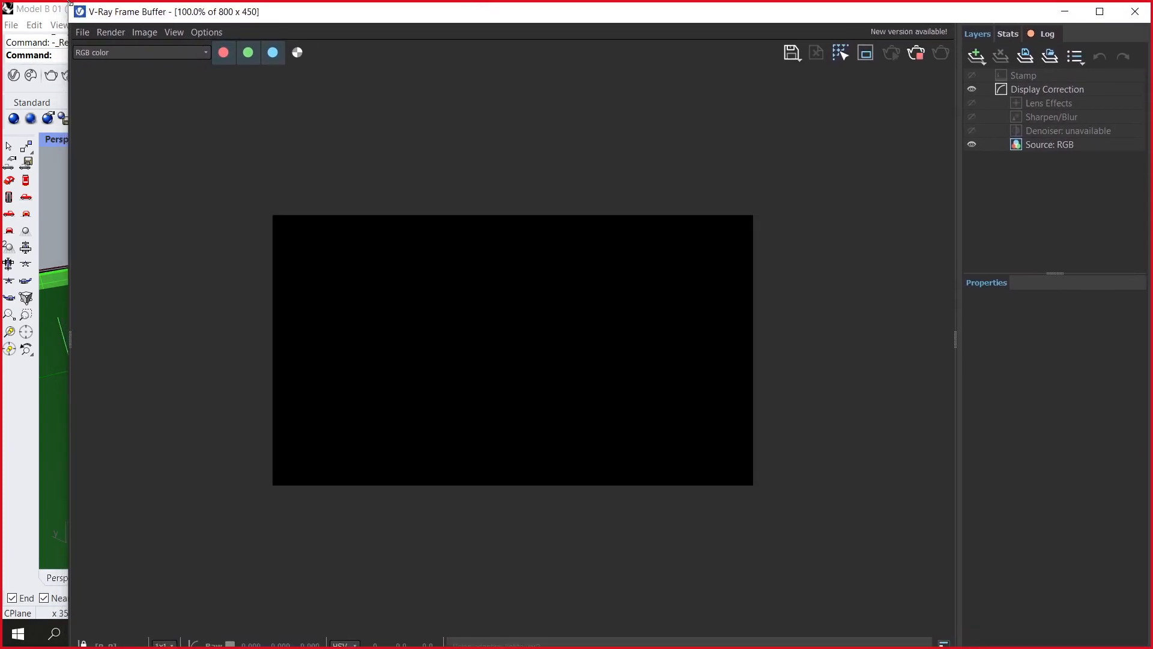
pyautogui.moveTo(75, 2); pyautogui.dragTo(222, 122)
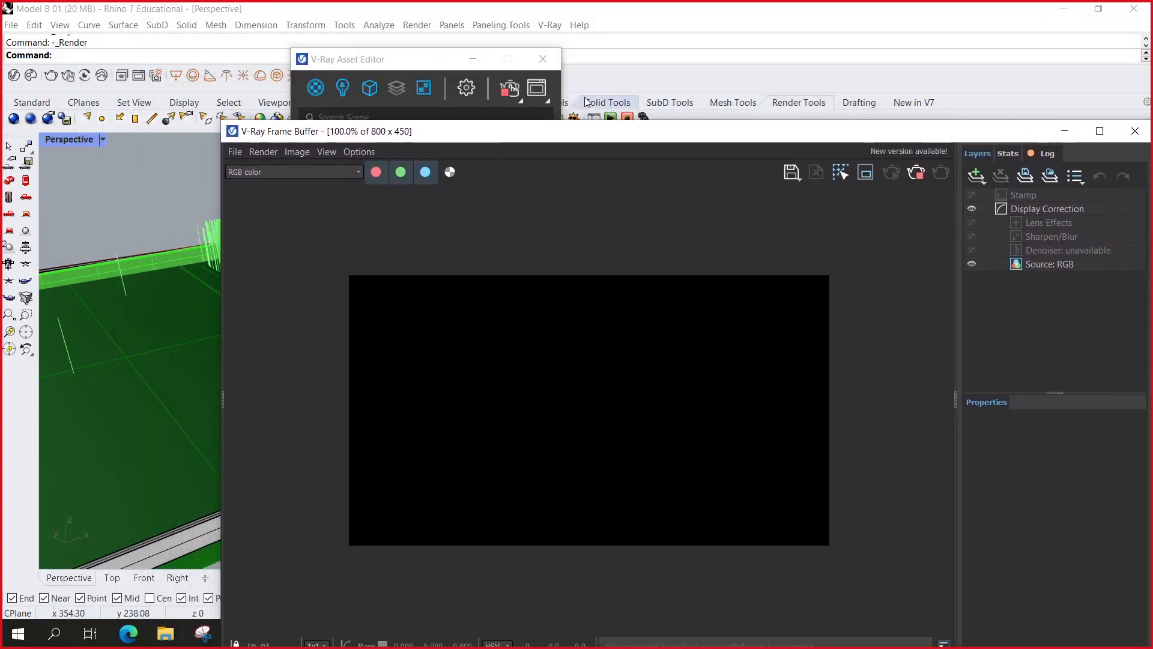
pyautogui.moveTo(641, 144); pyautogui.dragTo(623, 61)
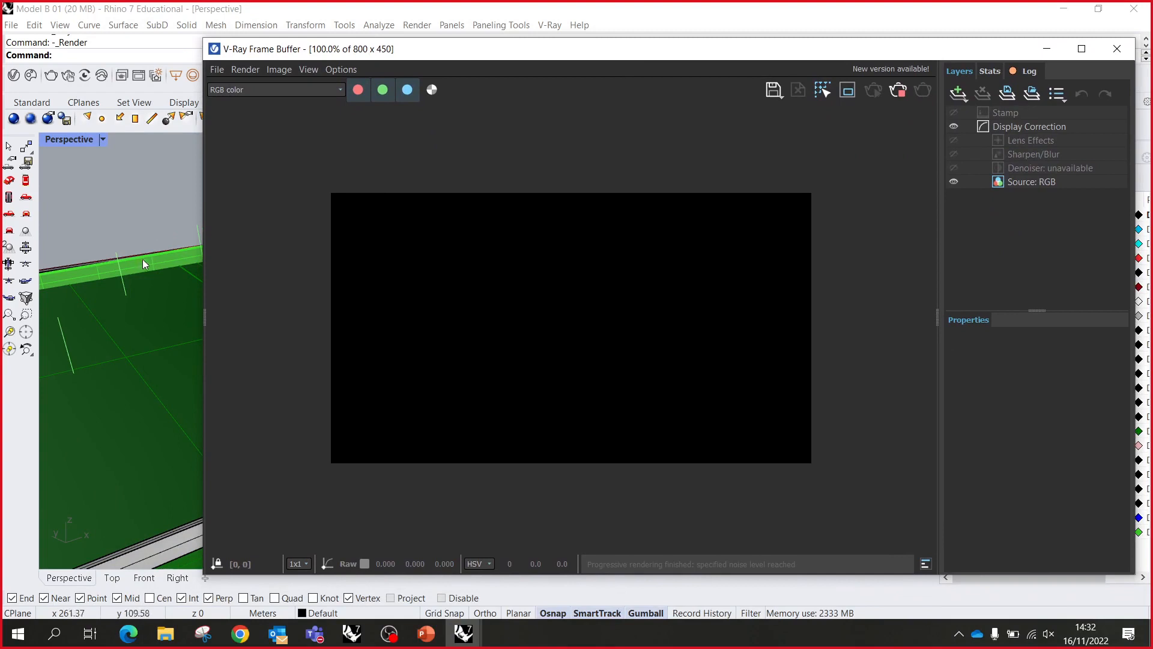
pyautogui.scroll(-2, 146, 275)
pyautogui.moveTo(152, 278); pyautogui.dragTo(124, 264, button='right')
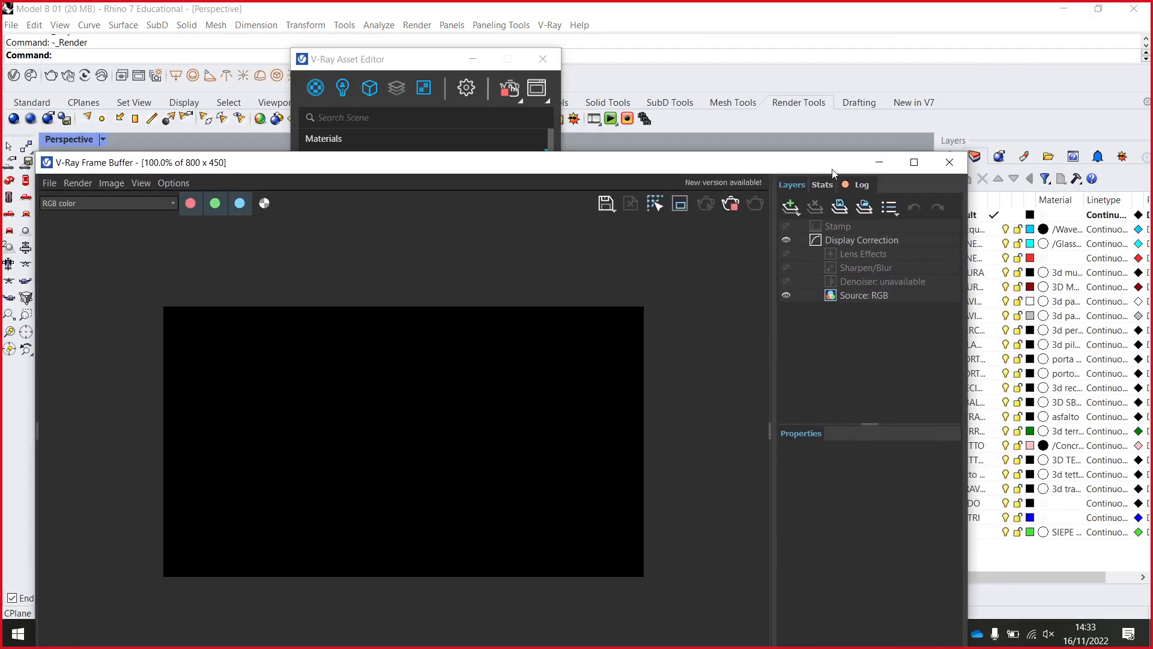
# - Load belfast_sunset_4k from the HDRI folder as the Dome Light's Color/Texture HDR bitmap
pyautogui.click(342, 89)
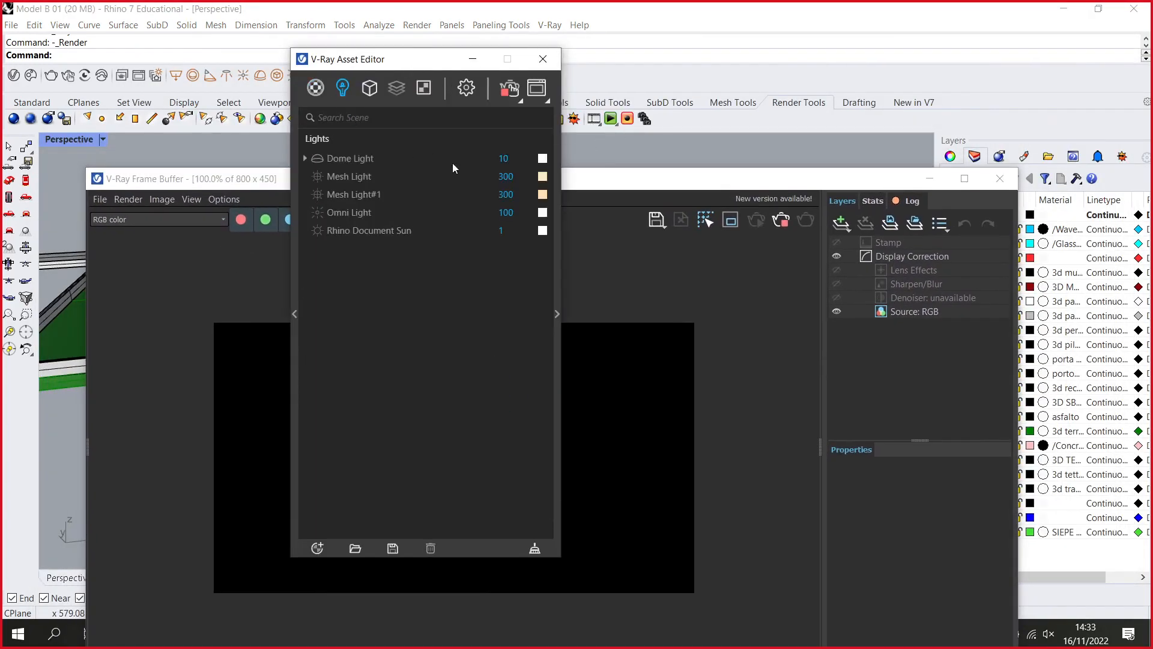
pyautogui.click(558, 314)
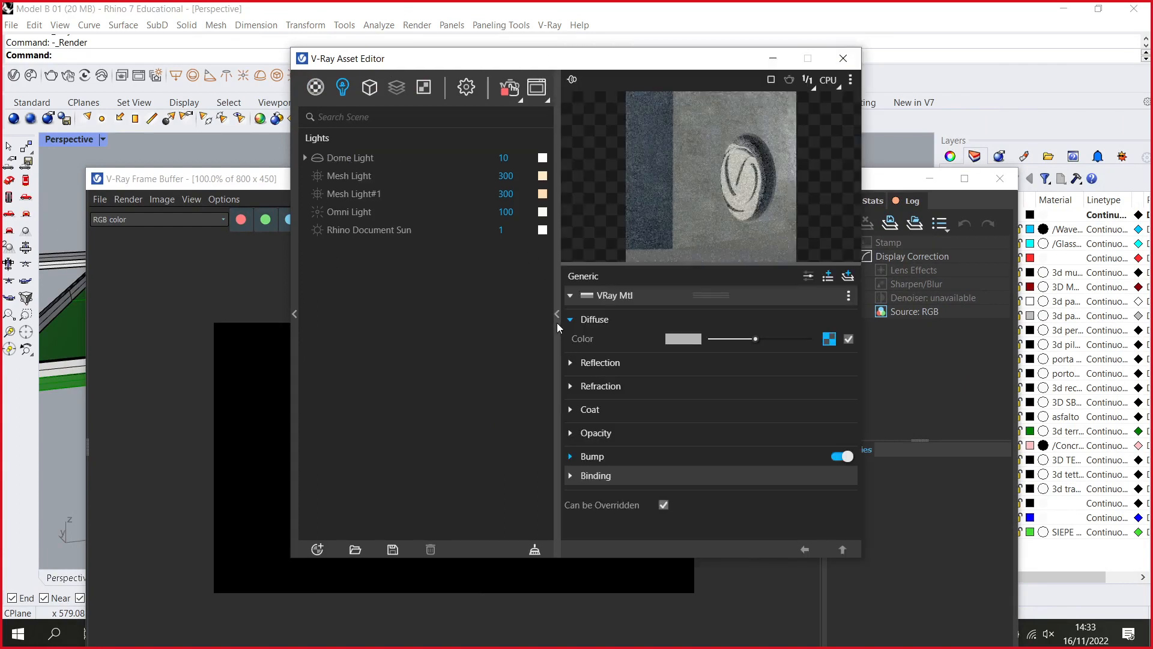
pyautogui.click(402, 159)
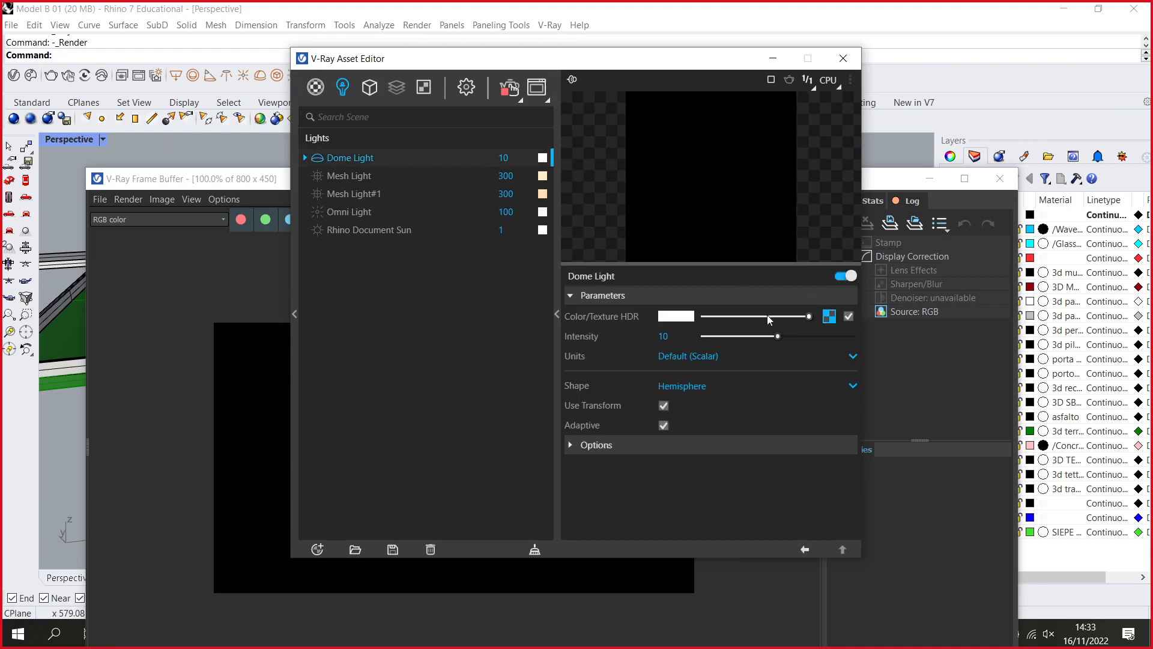
pyautogui.click(829, 316)
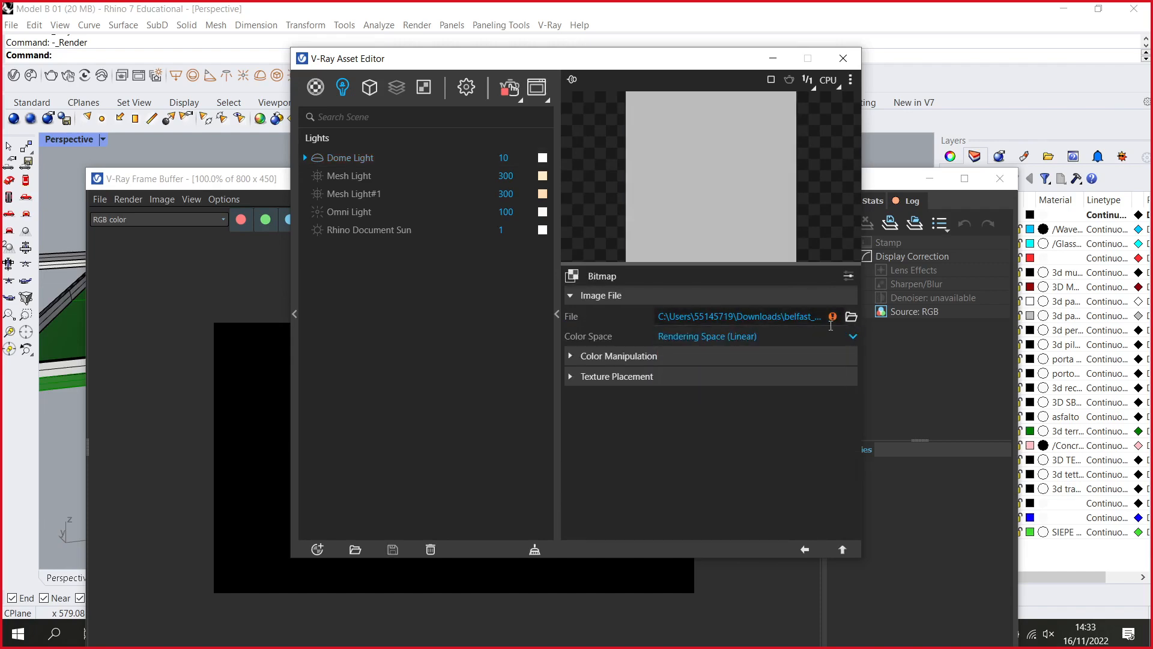
pyautogui.click(853, 318)
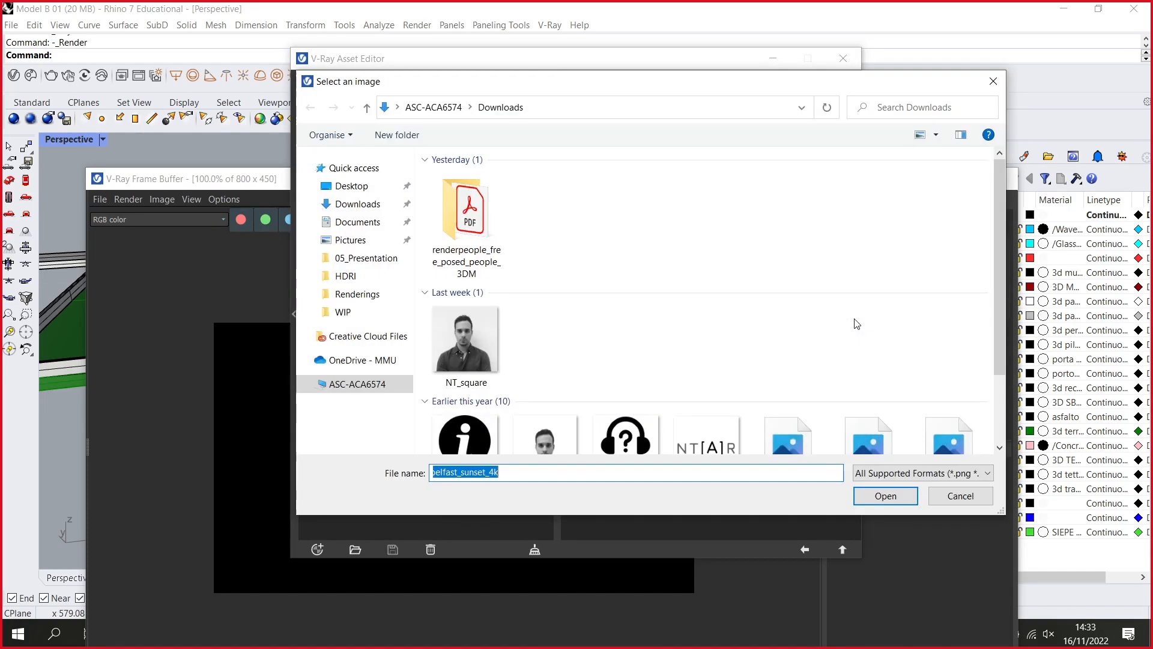
pyautogui.click(382, 278)
pyautogui.click(492, 203)
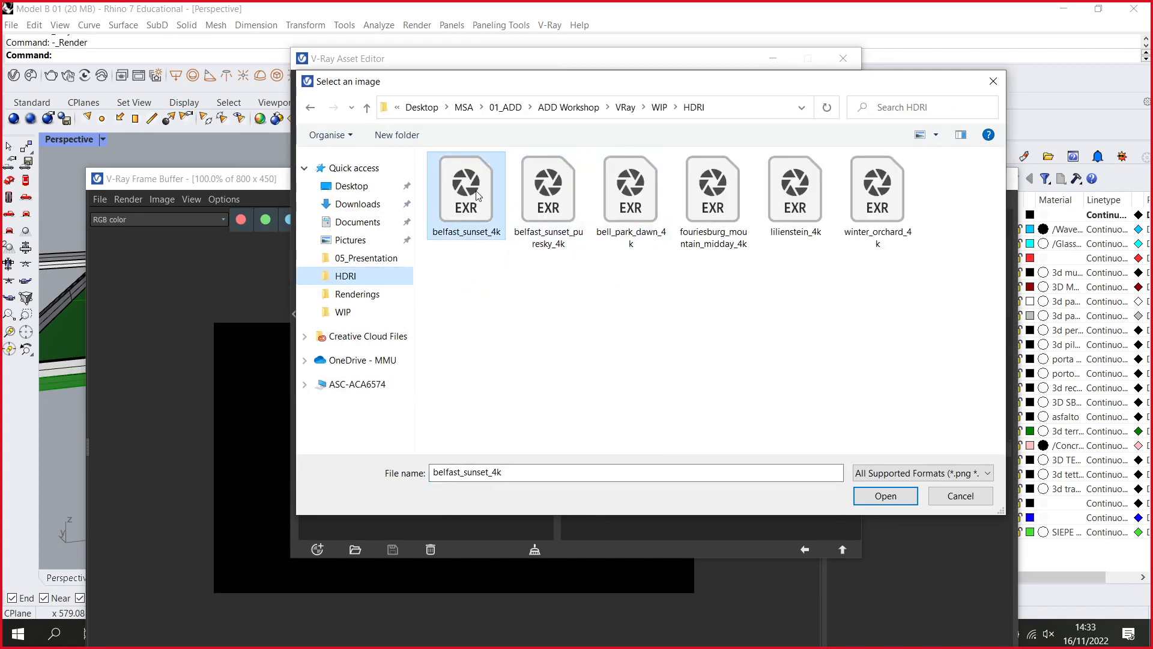
pyautogui.click(883, 496)
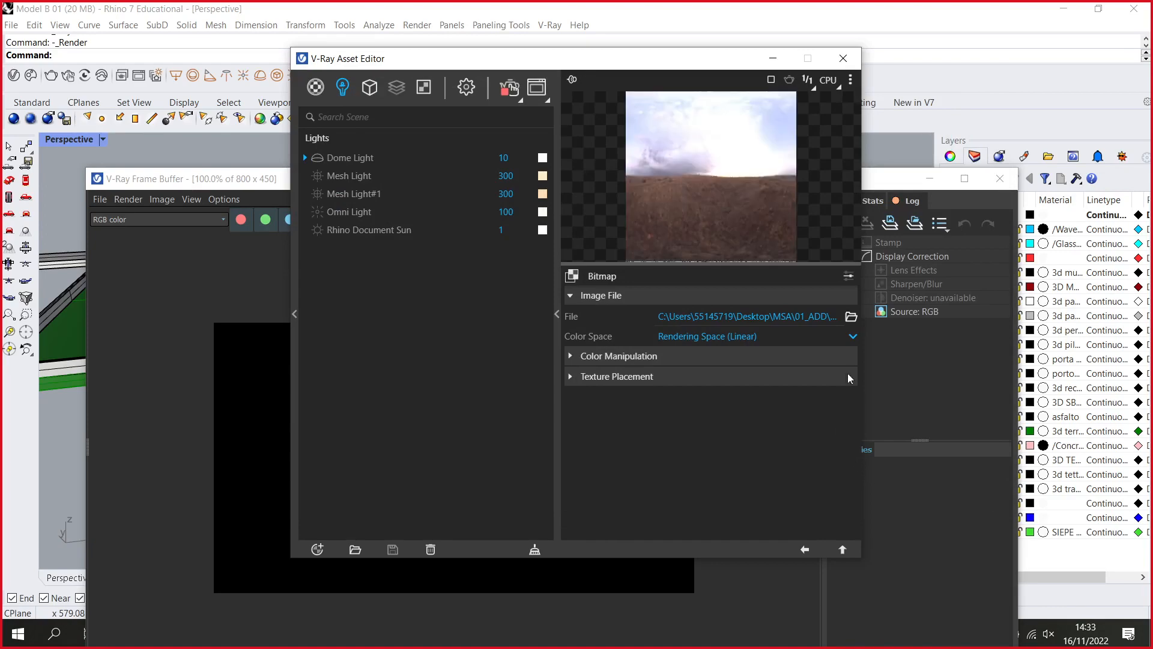
# - Minimise the V-Ray Asset Editor and place the Frame Buffer beside the Perspective viewport with the house in sight
pyautogui.click(773, 59)
pyautogui.moveTo(543, 185); pyautogui.dragTo(559, 82)
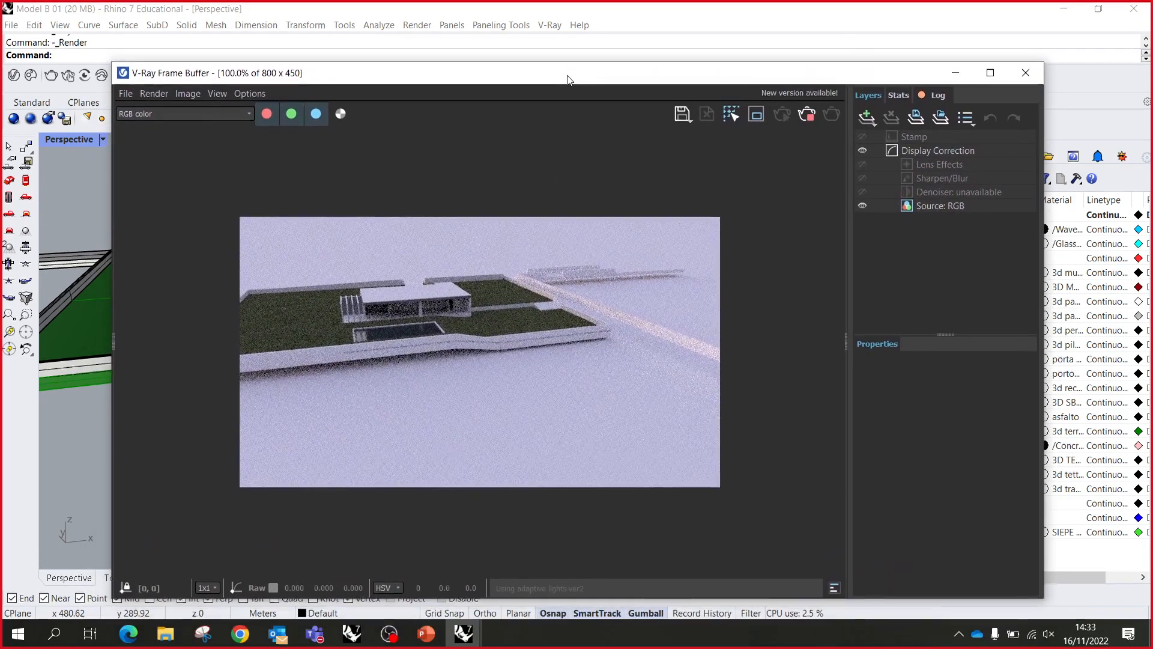
pyautogui.moveTo(654, 72); pyautogui.dragTo(1082, 64)
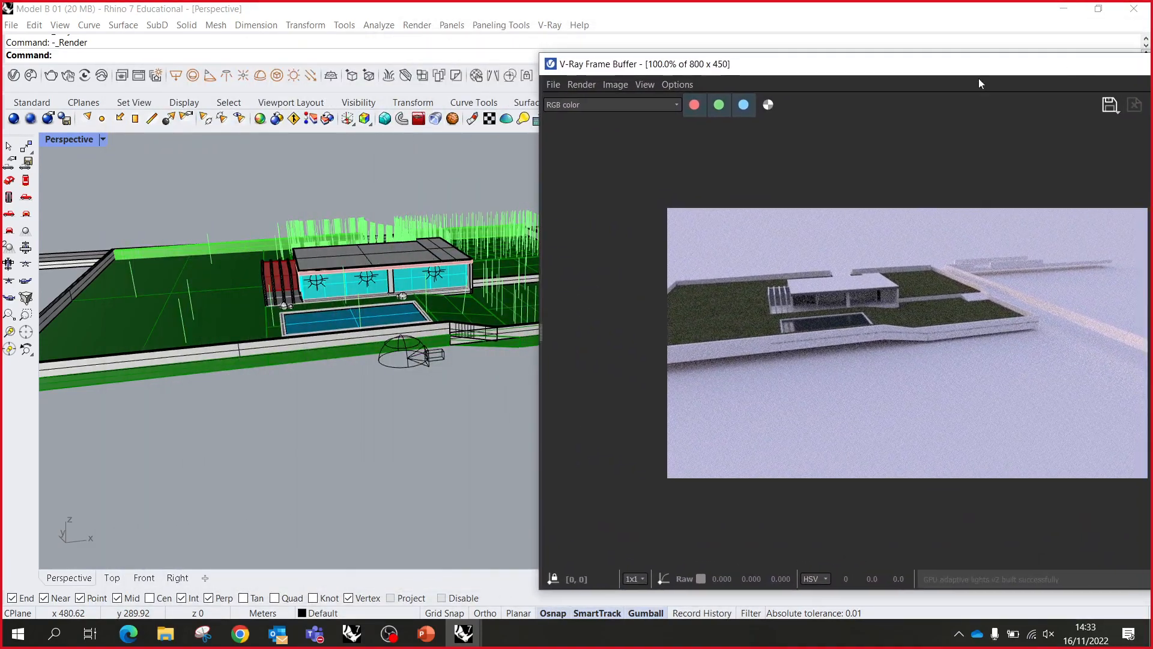
# - Examine the pool, grass and house facade in the interactive render from several angles and distances
pyautogui.scroll(-2, 461, 253)
pyautogui.scroll(2, 420, 248)
pyautogui.moveTo(403, 248); pyautogui.dragTo(472, 250, button='right')
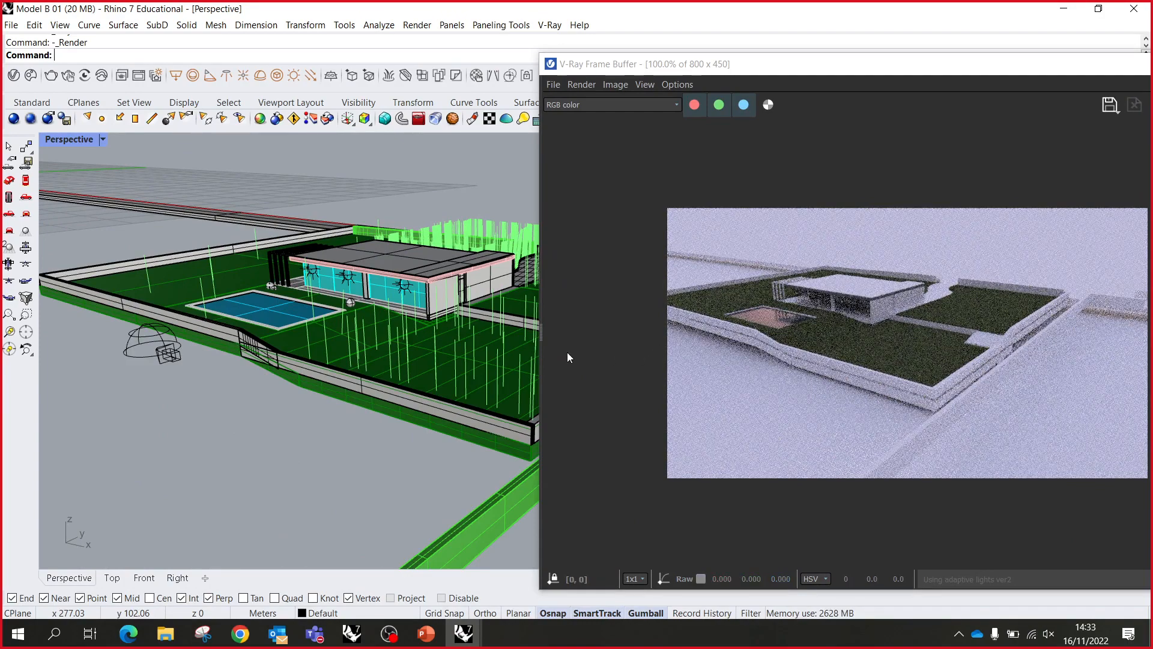
pyautogui.scroll(3, 334, 312)
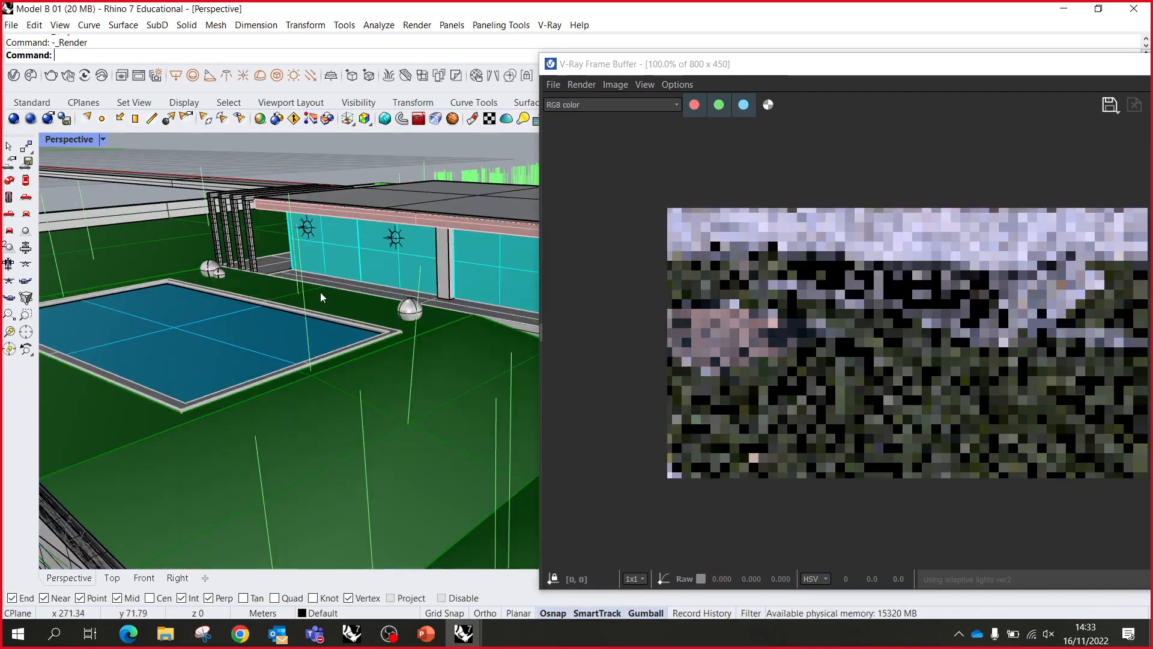
pyautogui.scroll(4, 330, 333)
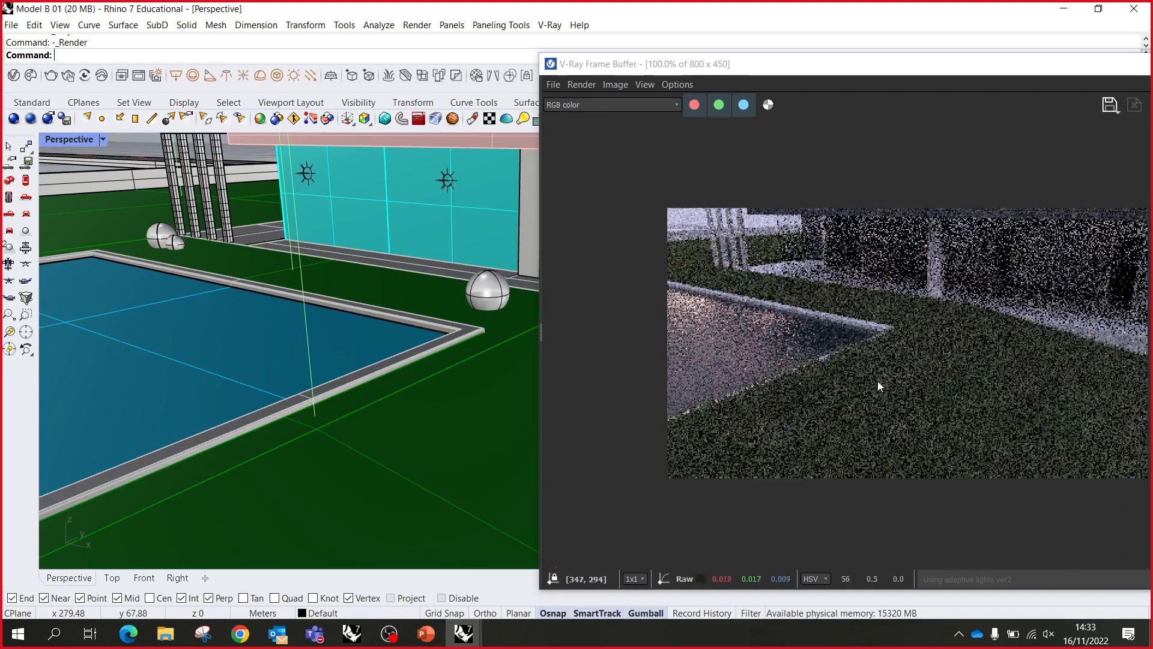
pyautogui.scroll(1, 874, 381)
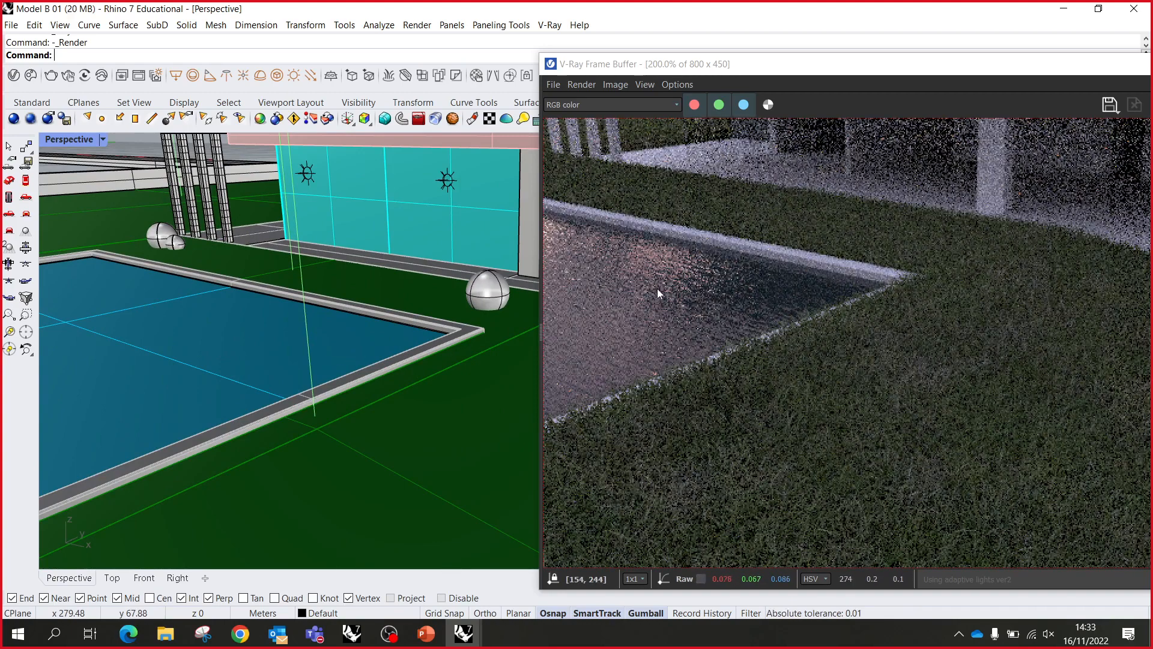
pyautogui.scroll(-1, 402, 379)
pyautogui.scroll(-2, 402, 364)
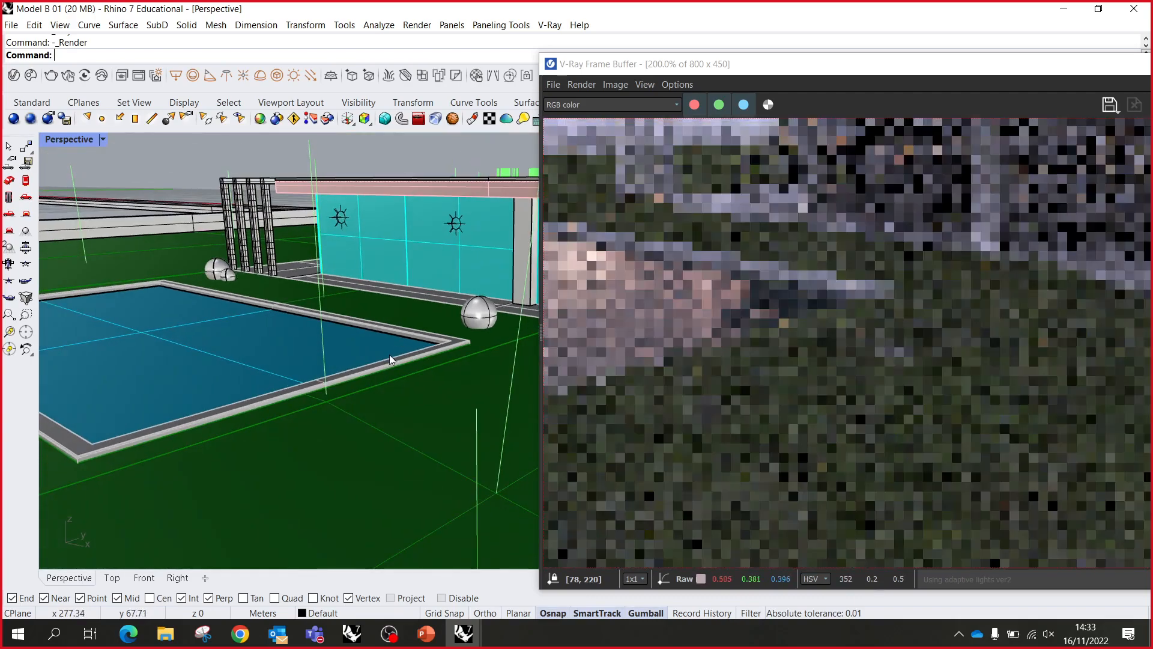
pyautogui.moveTo(389, 355); pyautogui.dragTo(376, 316, button='right')
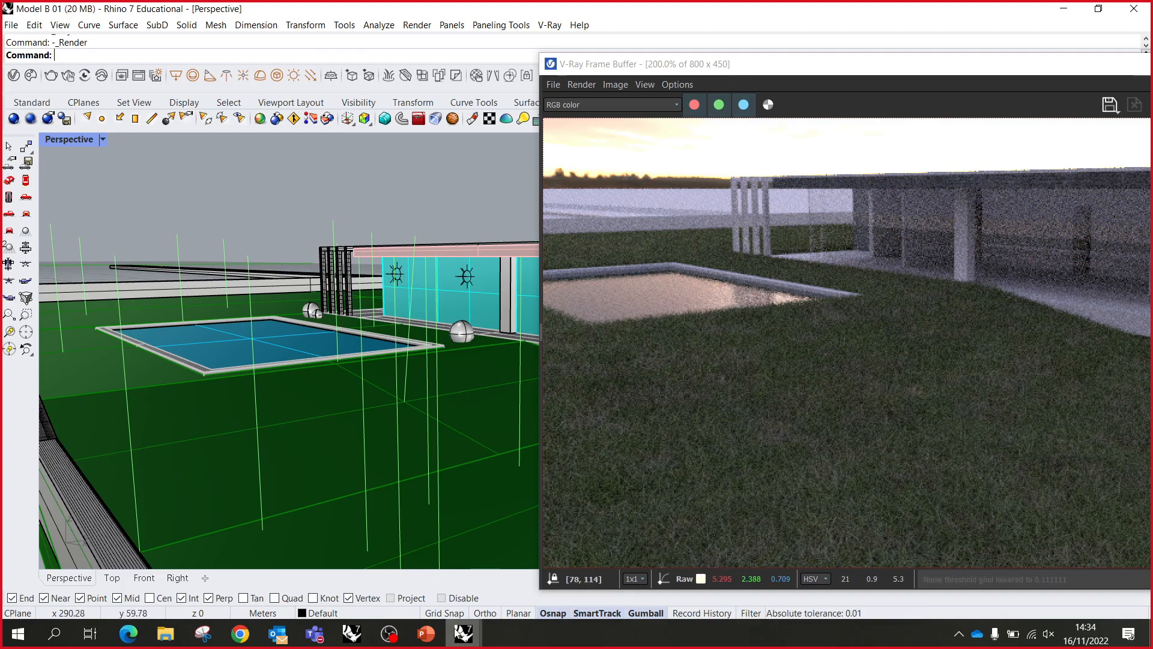
# - Turn on Mesh Light and Mesh Light#1 in the V-Ray light list and view the pool and facade with them lit
pyautogui.moveTo(459, 632)
pyautogui.click(465, 562)
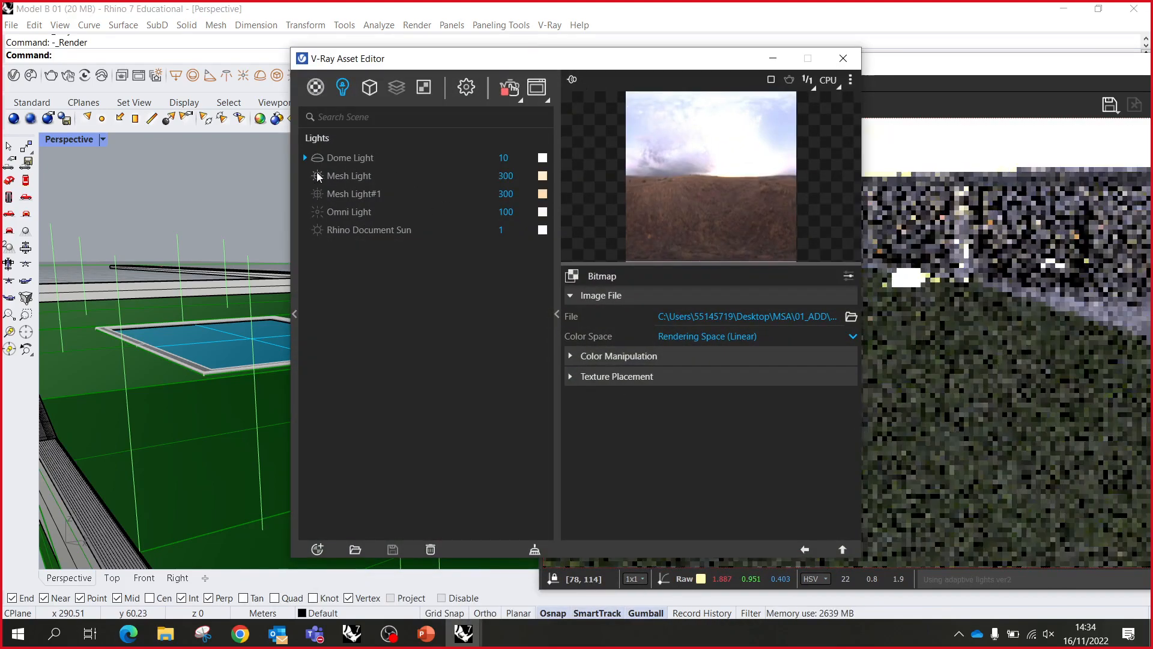
pyautogui.moveTo(663, 60); pyautogui.dragTo(688, 133)
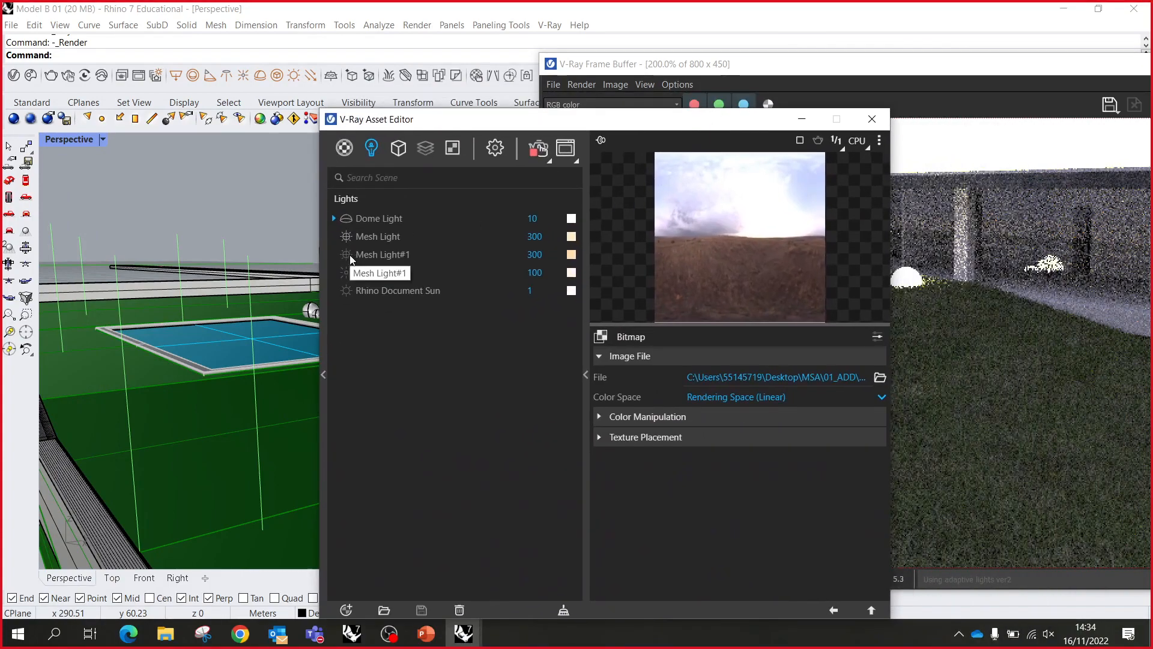
pyautogui.moveTo(690, 127); pyautogui.dragTo(915, 450)
pyautogui.scroll(5, 307, 369)
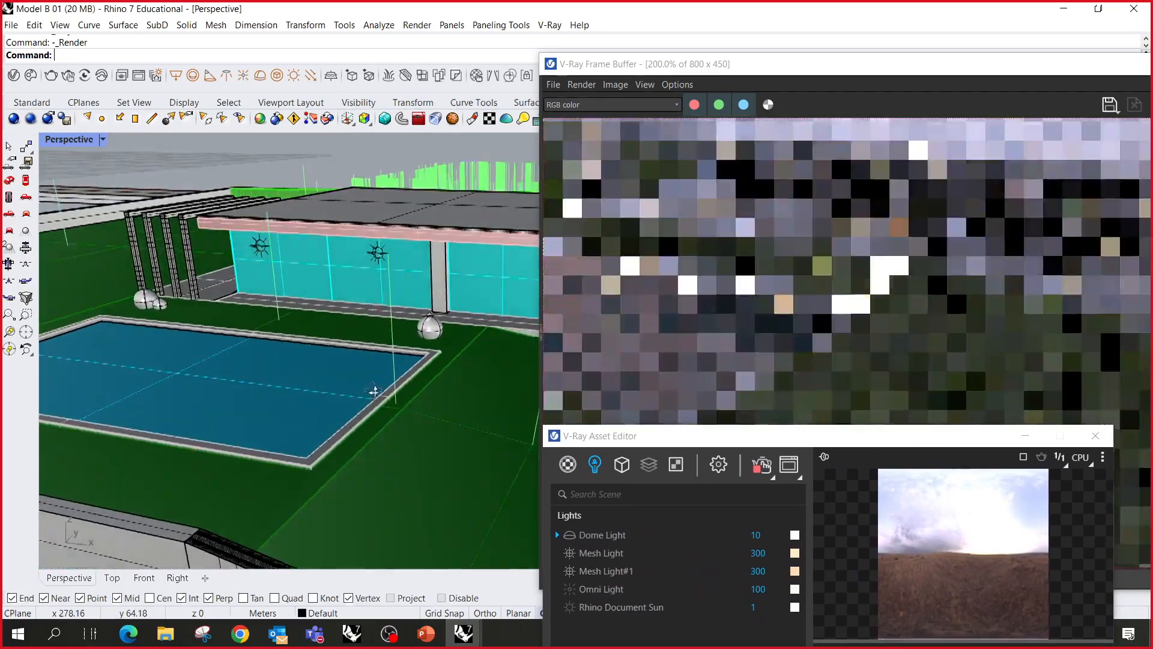
pyautogui.moveTo(420, 363); pyautogui.dragTo(396, 395, button='right')
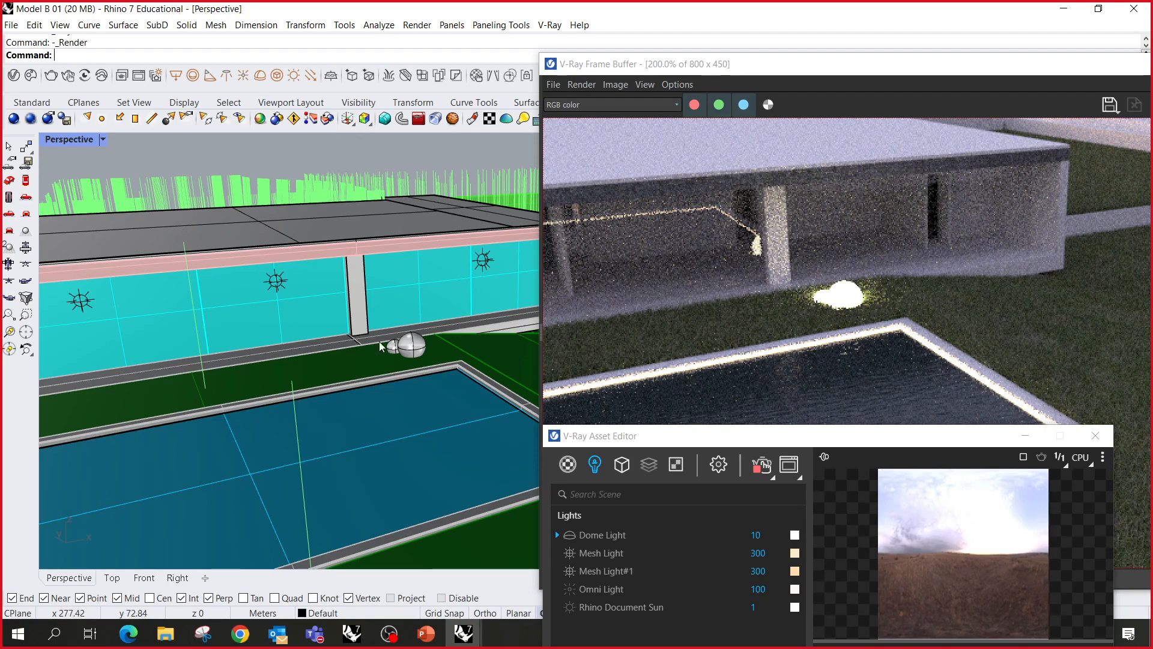
# - Reposition the V-Ray Asset Editor and view the whole house, pool and boundary wall in the interactive render from farther away
pyautogui.moveTo(841, 435); pyautogui.dragTo(552, 98)
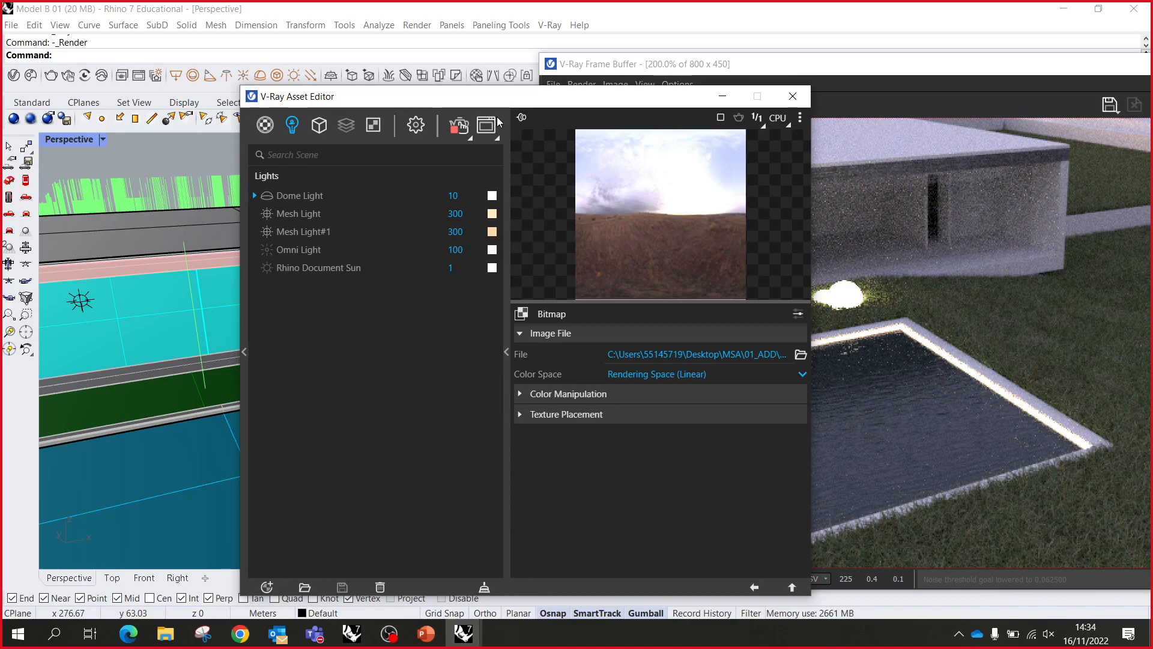
pyautogui.moveTo(527, 106); pyautogui.dragTo(331, 111)
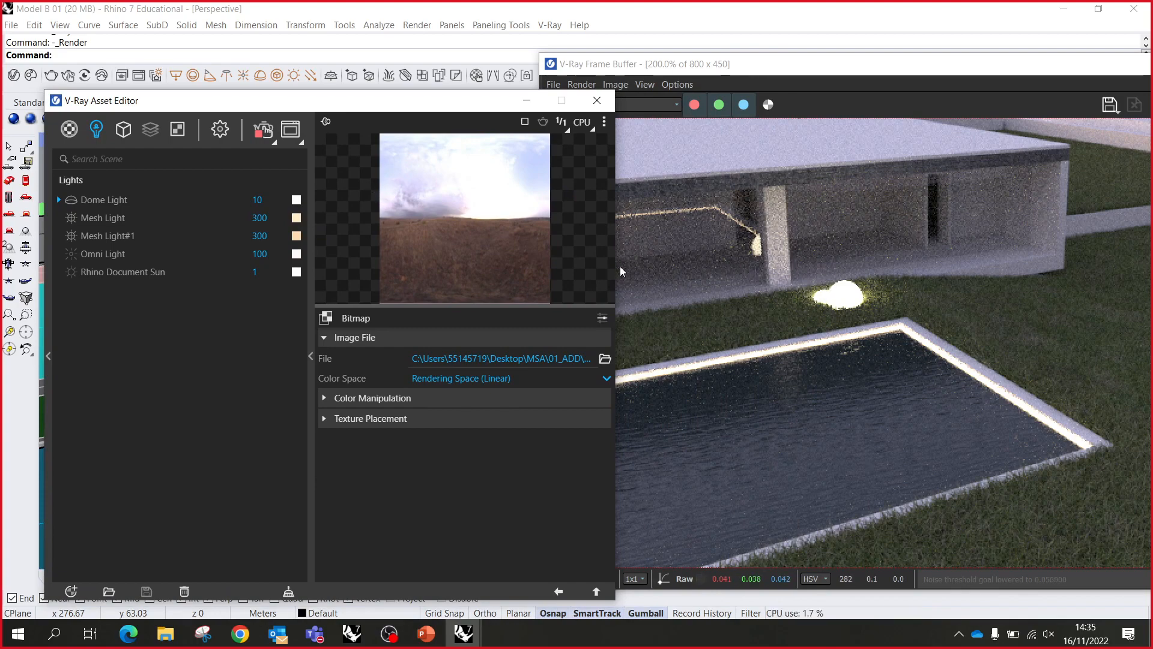
pyautogui.moveTo(420, 108); pyautogui.dragTo(304, 140)
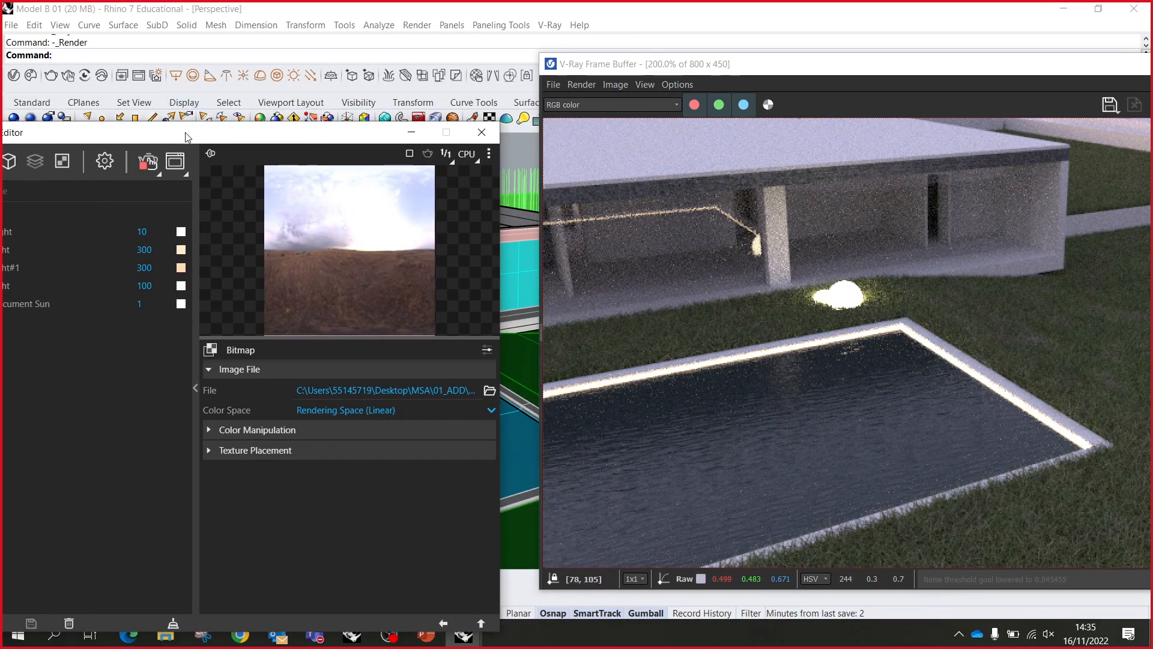
pyautogui.moveTo(190, 136); pyautogui.dragTo(851, 133)
pyautogui.scroll(-5, 316, 248)
pyautogui.moveTo(300, 269)
pyautogui.mouseDown(button='right')
pyautogui.moveTo(308, 277)
pyautogui.moveTo(295, 283)
pyautogui.mouseUp(button='right')
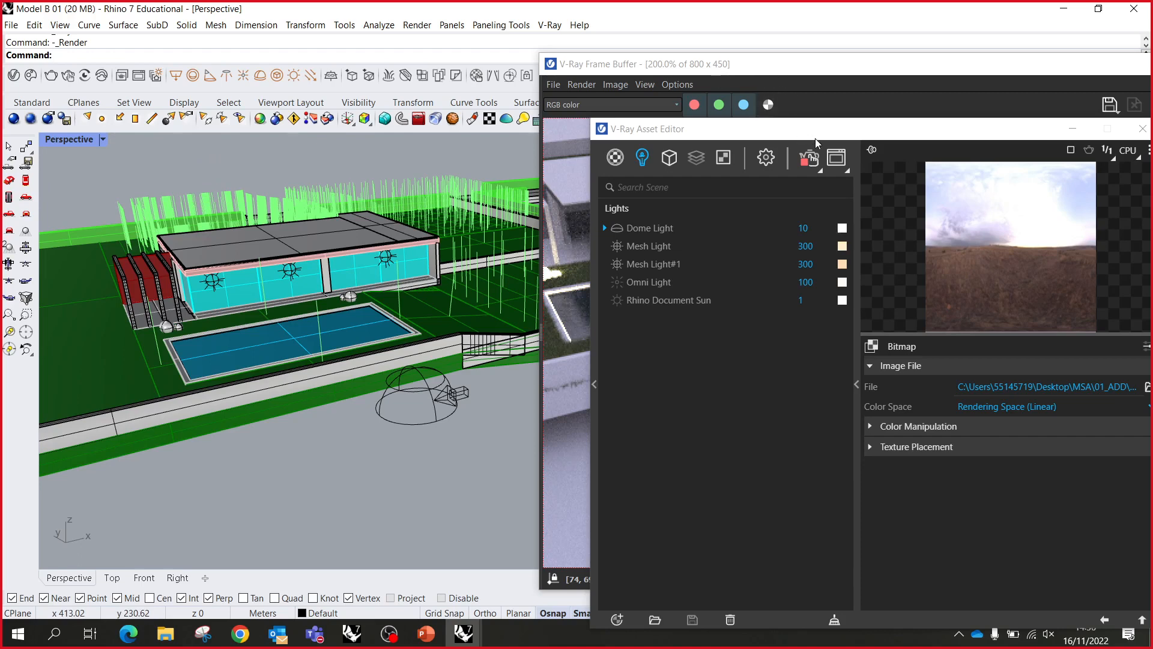
pyautogui.moveTo(816, 138); pyautogui.dragTo(690, 116)
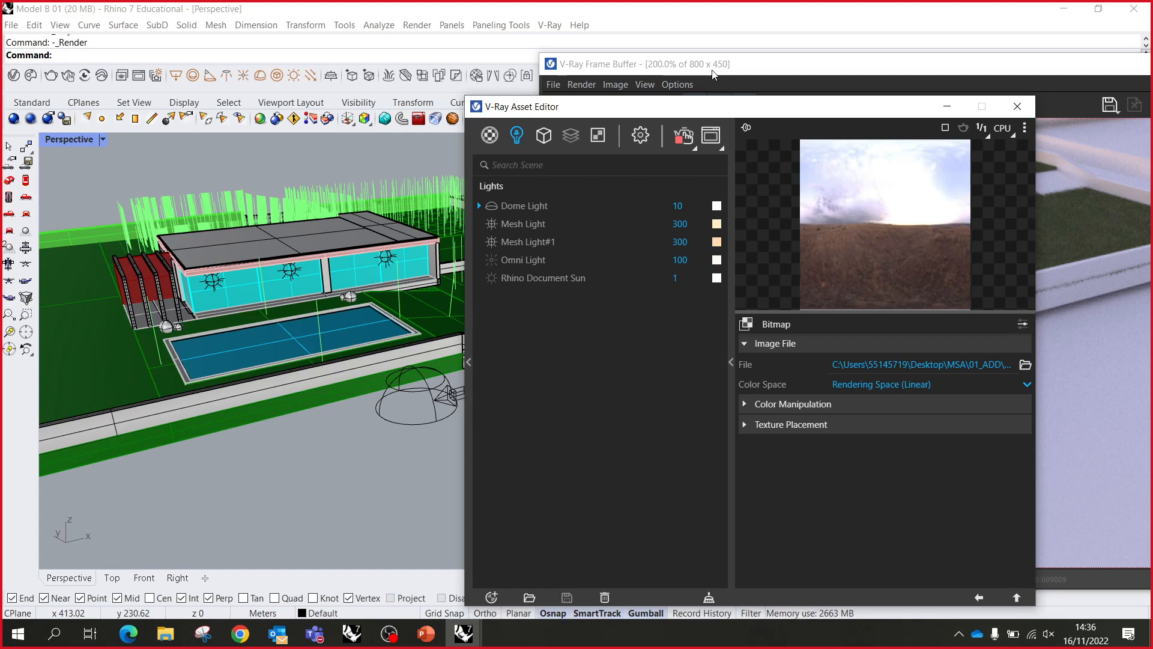
# - Close the V-Ray Asset Editor and compare the render with the house and pool seen from a low angle
pyautogui.moveTo(591, 4)
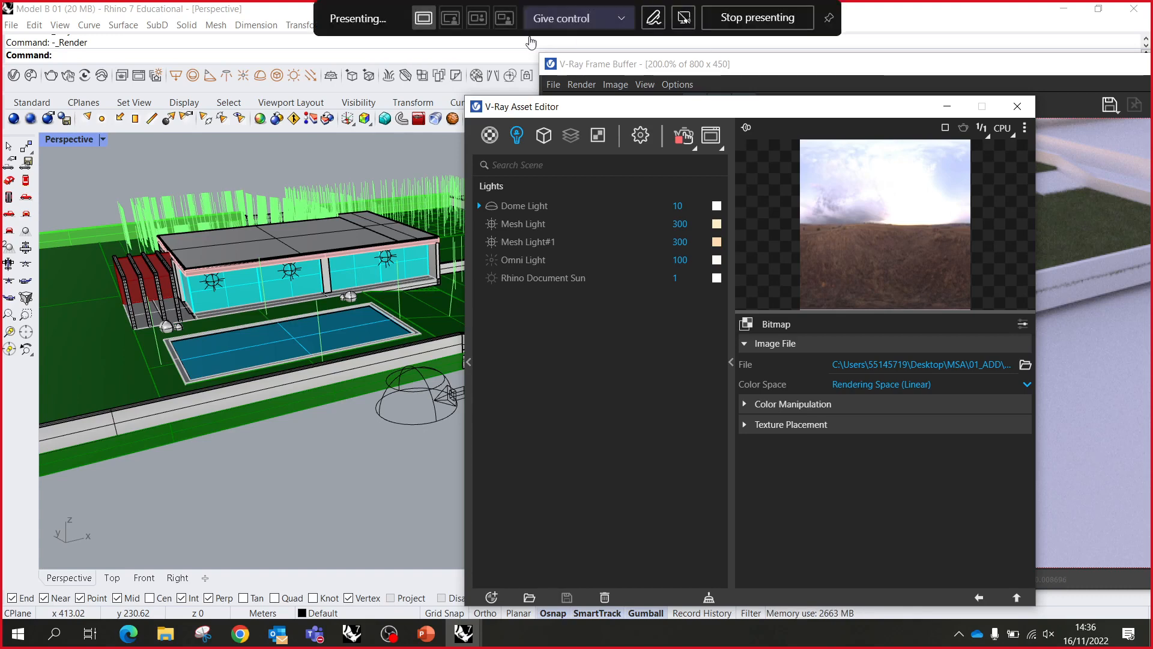
pyautogui.moveTo(670, 110); pyautogui.dragTo(566, 85)
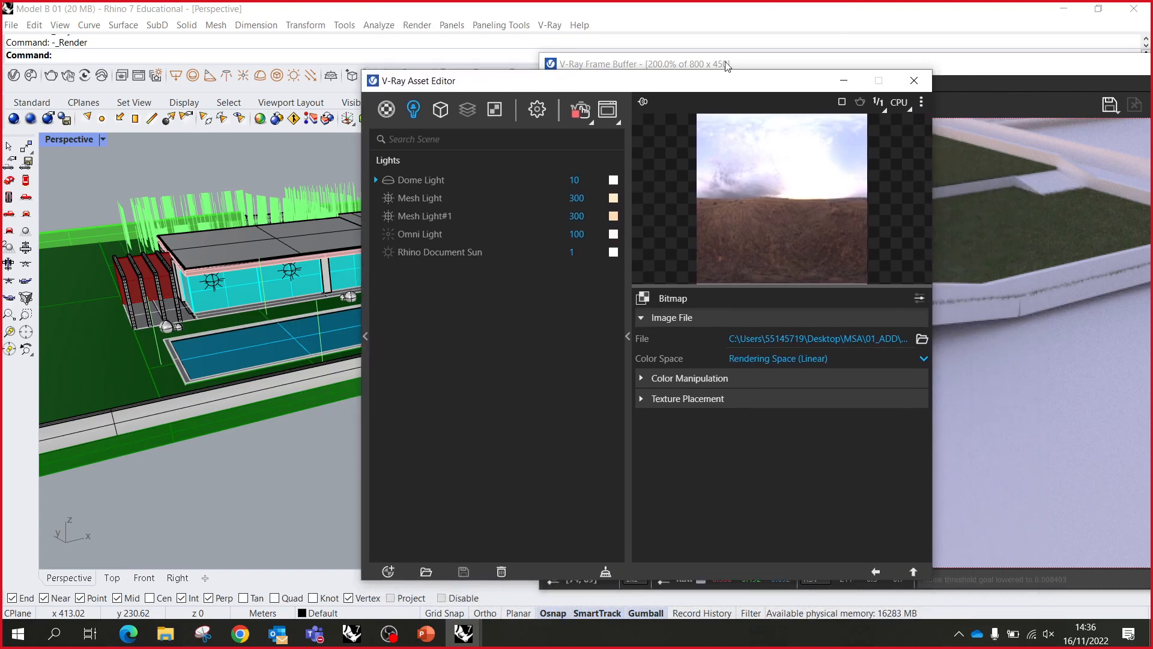
pyautogui.click(906, 77)
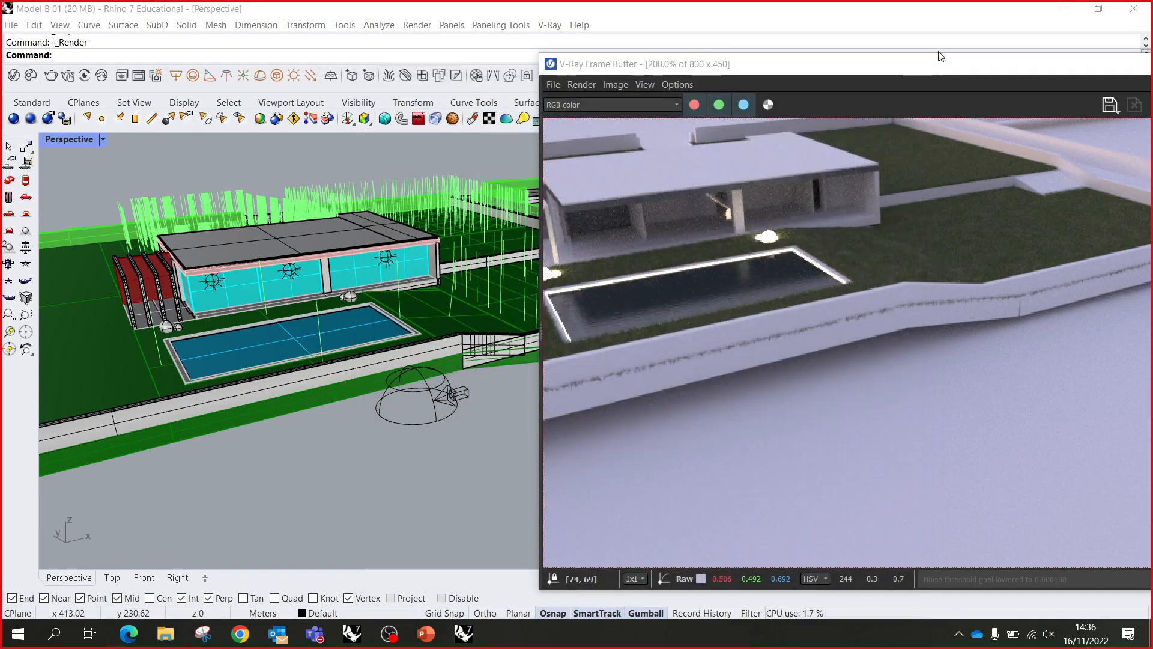
pyautogui.moveTo(940, 54); pyautogui.dragTo(691, 87)
pyautogui.moveTo(759, 100); pyautogui.dragTo(653, 76)
pyautogui.moveTo(287, 328); pyautogui.dragTo(226, 258, button='right')
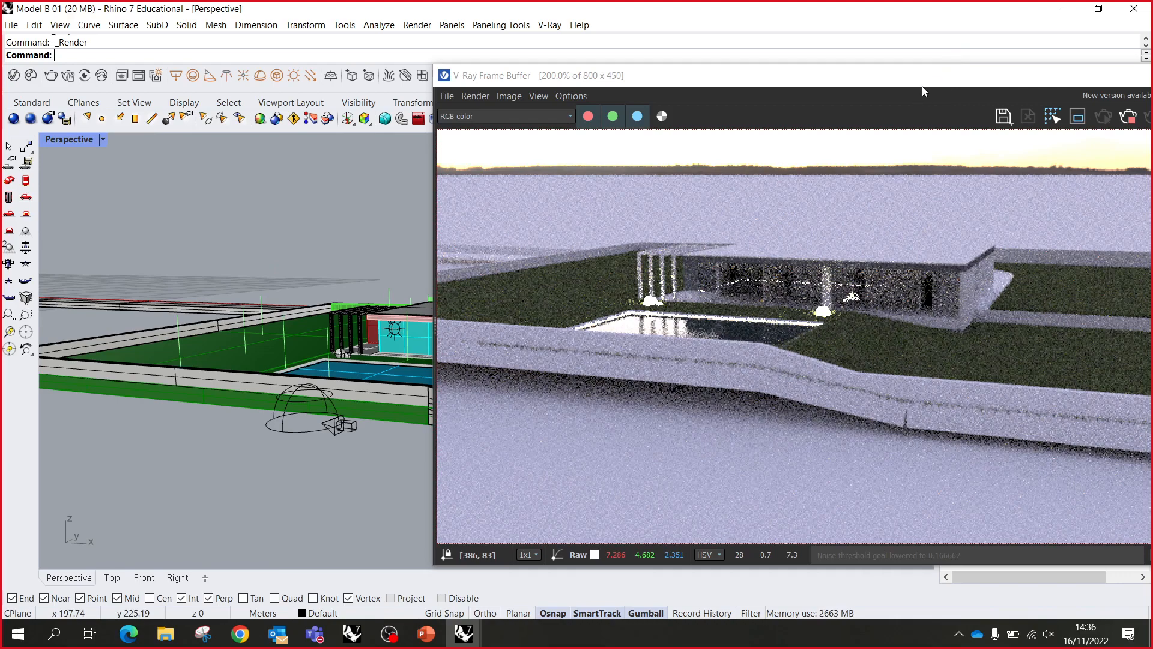
# - Stop the interactive render and close Rhino without saving the changes to Model B 01
pyautogui.moveTo(918, 83); pyautogui.dragTo(762, 109)
pyautogui.click(973, 146)
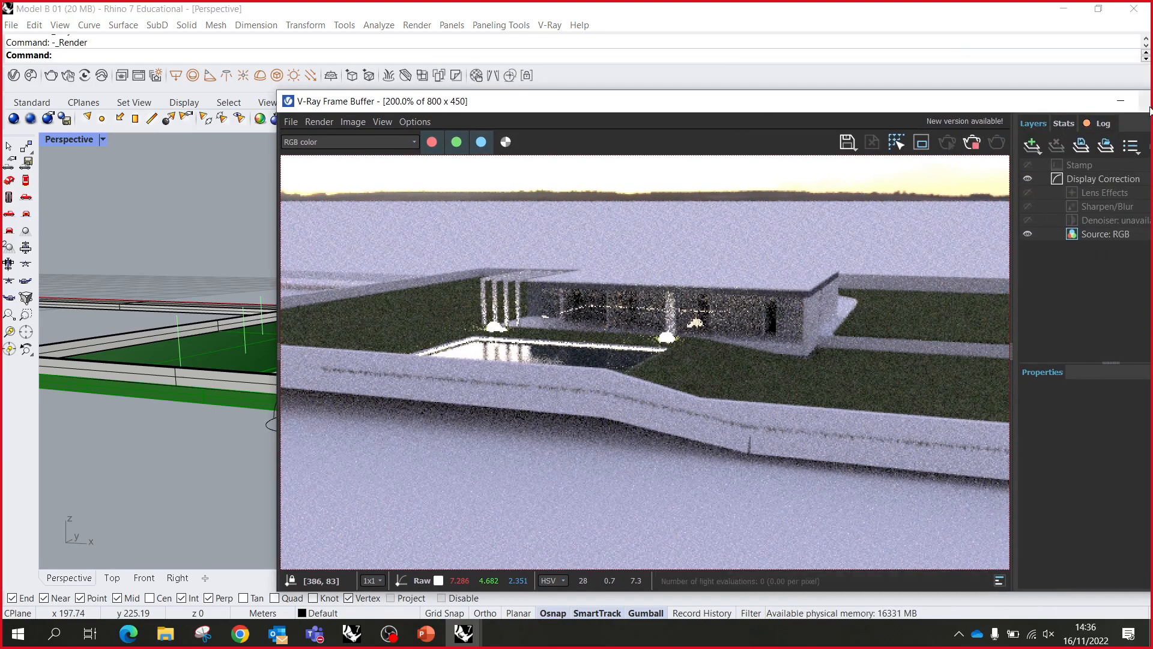
pyautogui.moveTo(1107, 103); pyautogui.dragTo(990, 138)
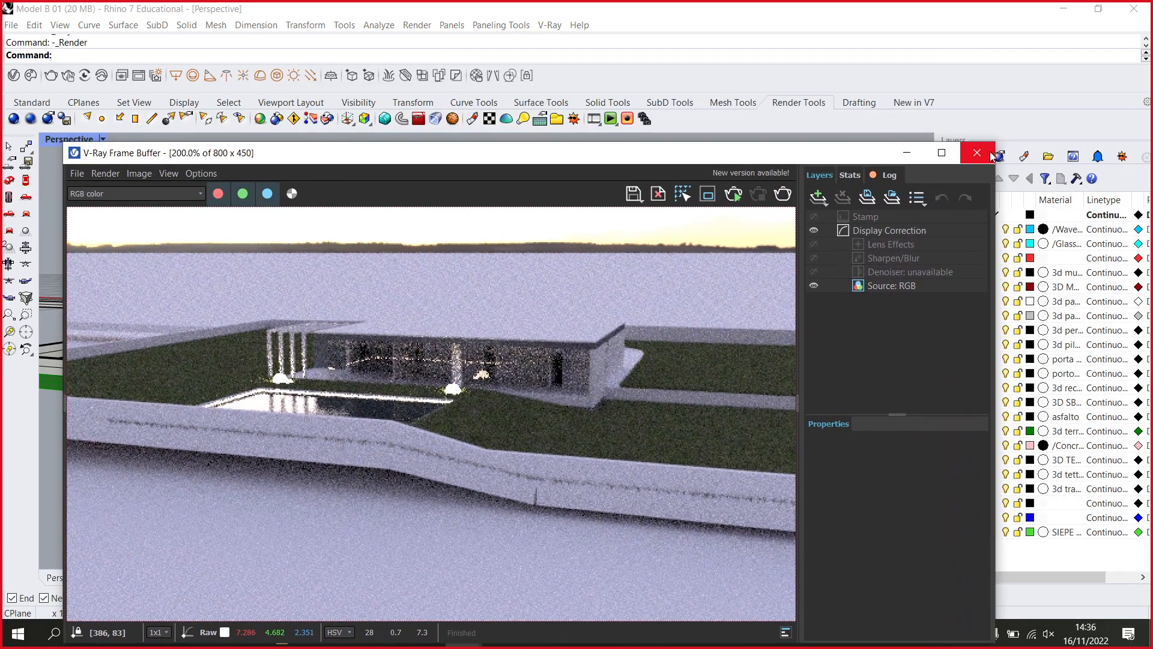
pyautogui.click(977, 153)
pyautogui.click(1133, 11)
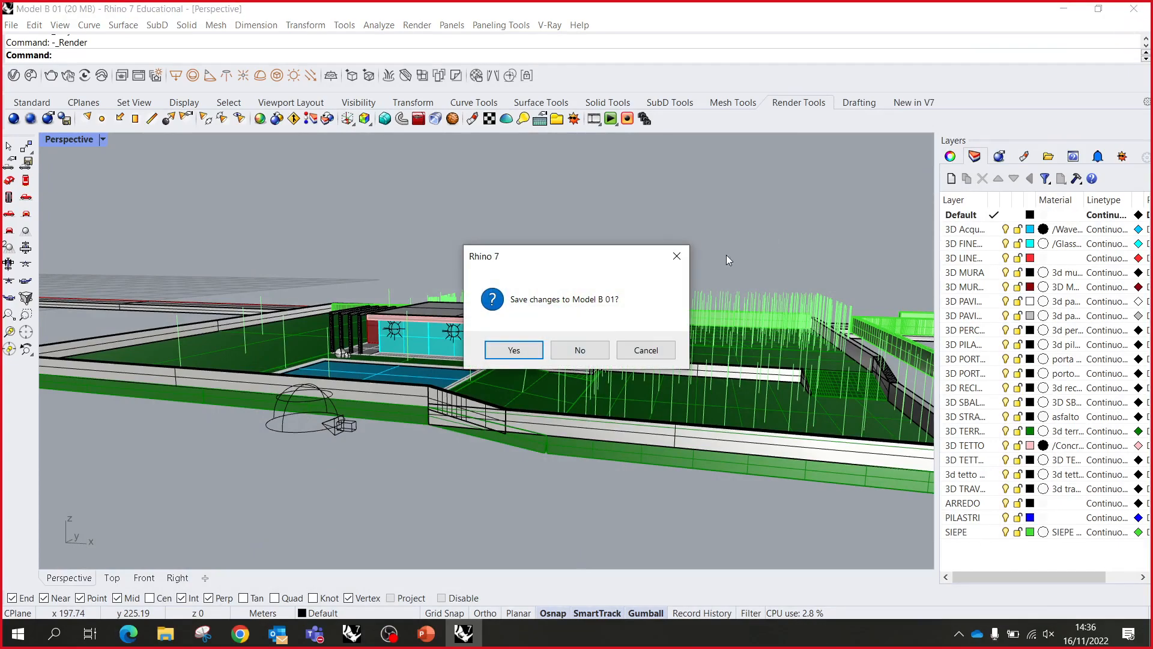
pyautogui.click(580, 350)
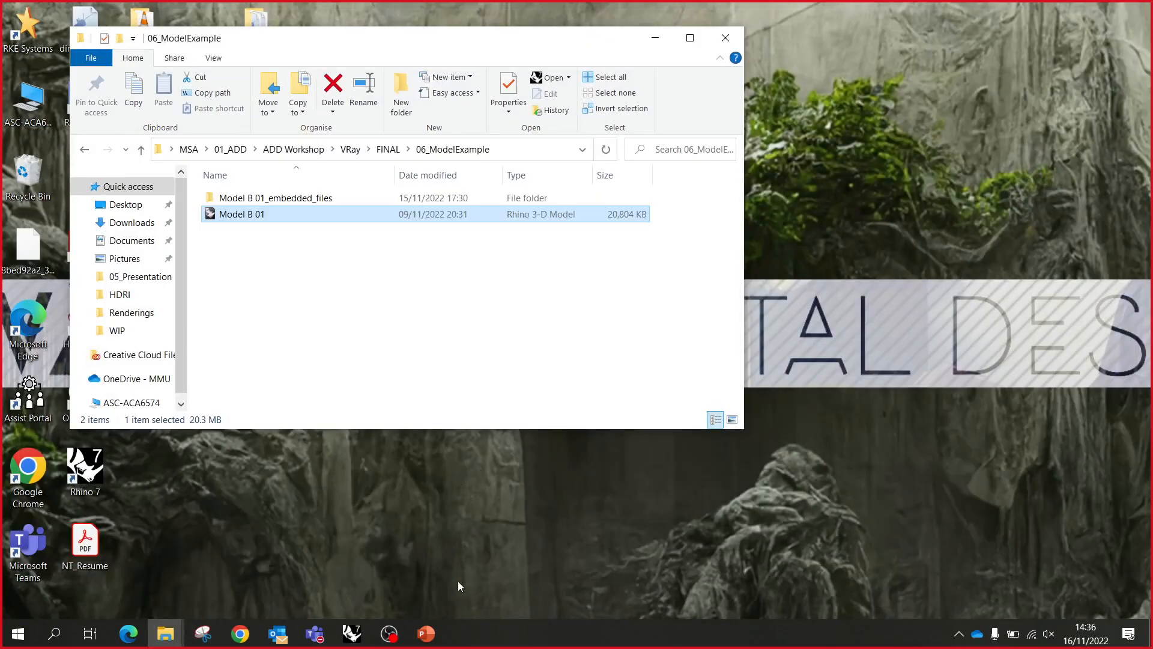
# - Switch to the MSA Architectural Digital Design course page in Chrome, close the ADD Personal Tutorials window and find the resource tiles
pyautogui.moveTo(240, 633)
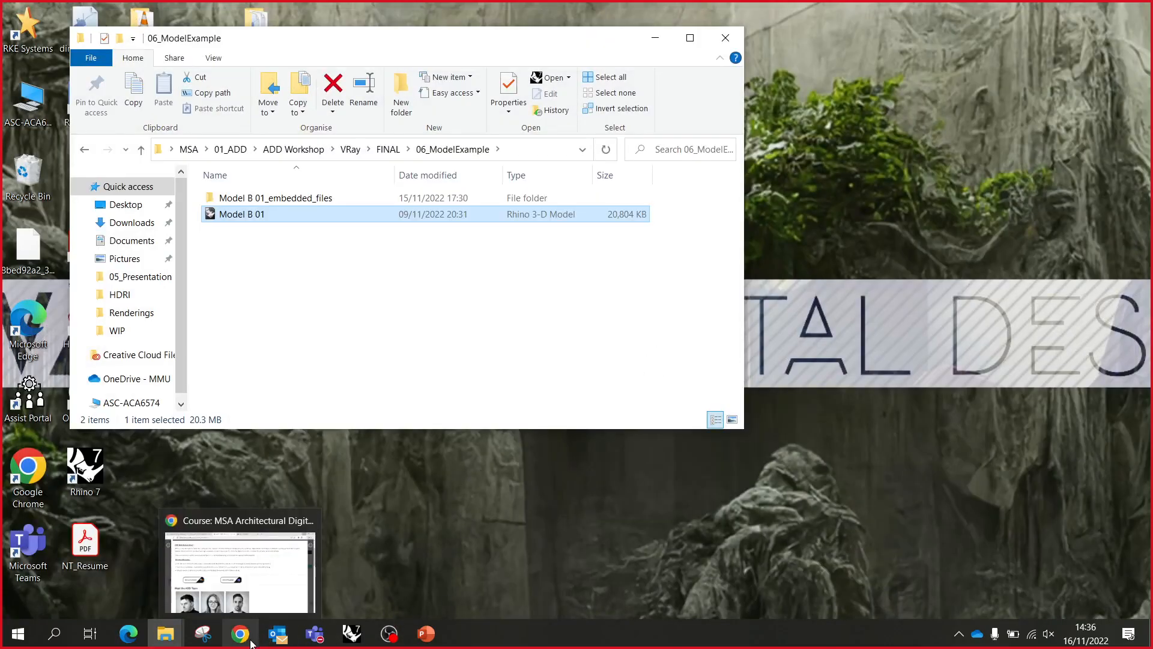
pyautogui.click(272, 586)
pyautogui.scroll(4, 589, 363)
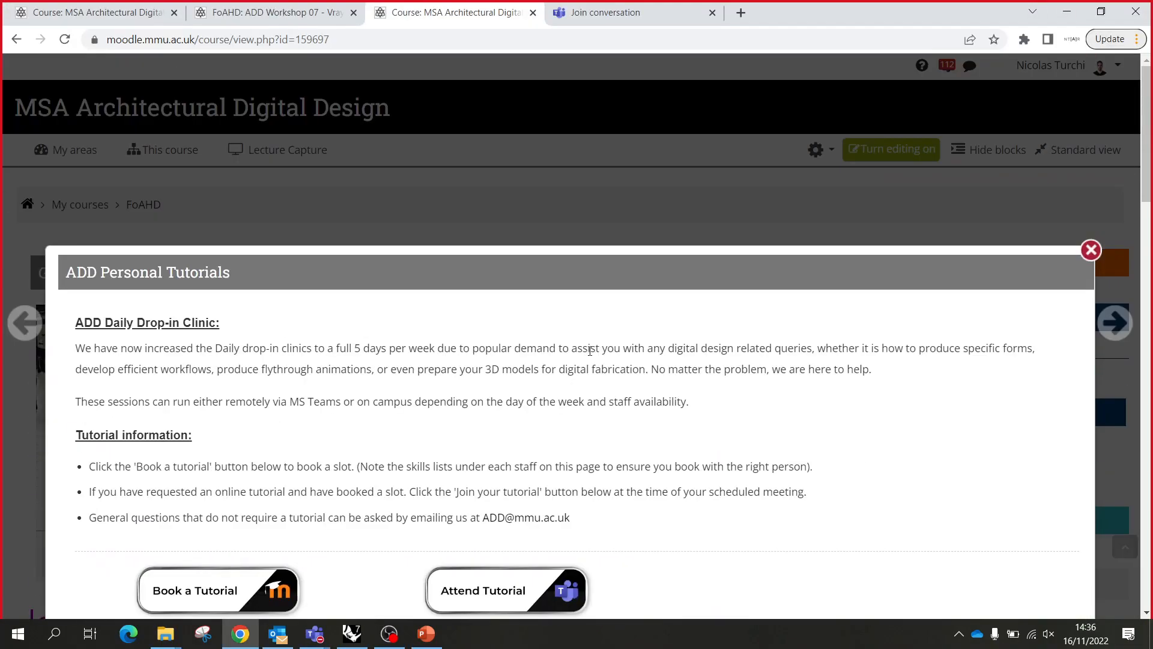
pyautogui.click(1091, 250)
pyautogui.scroll(-1, 294, 308)
pyautogui.scroll(1, 270, 284)
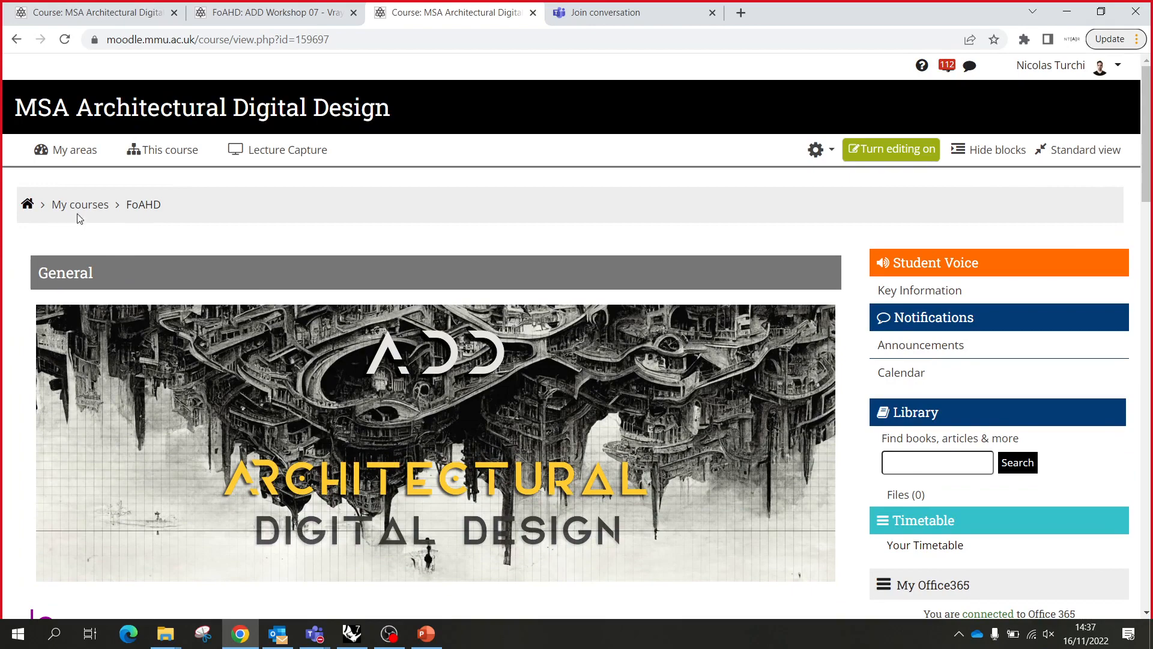
pyautogui.scroll(-10, 365, 230)
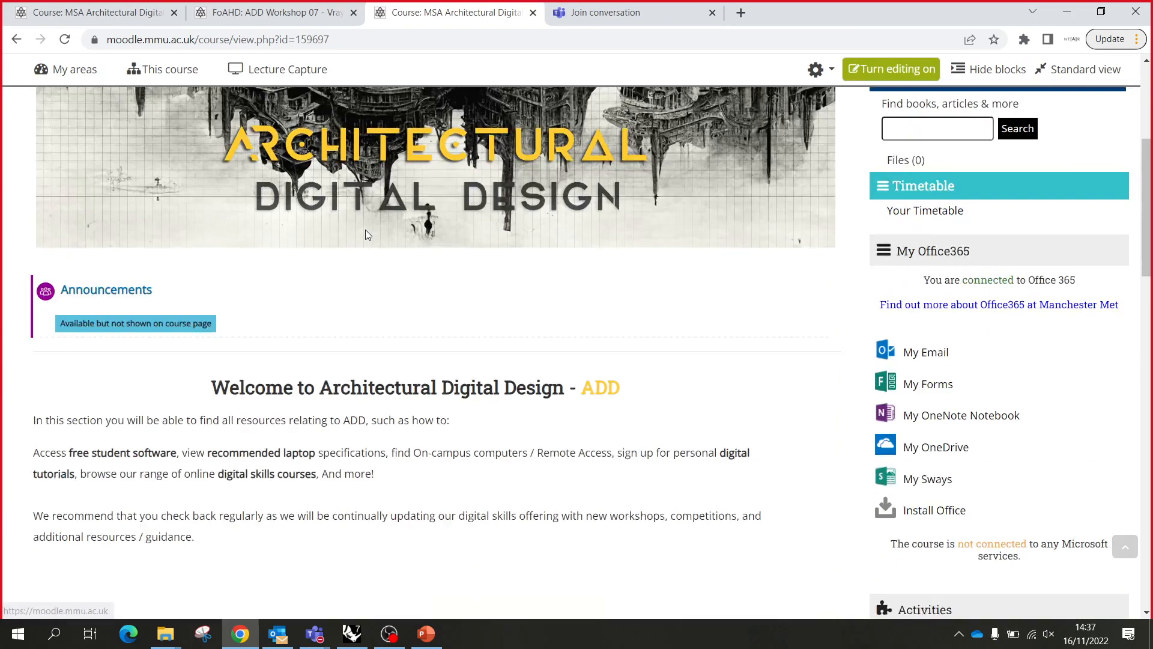
pyautogui.scroll(-1, 360, 233)
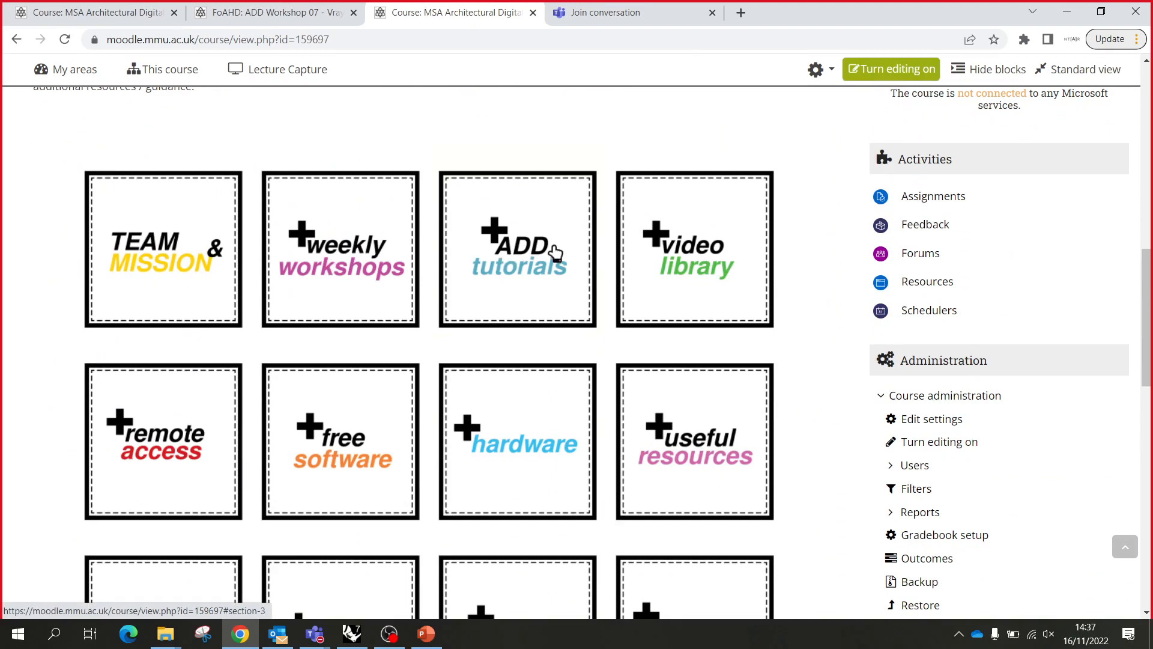
# - Review the ADD tutorials section for how to book and attend a tutorial, then close it and minimise Chrome
pyautogui.click(538, 246)
pyautogui.scroll(-2, 529, 258)
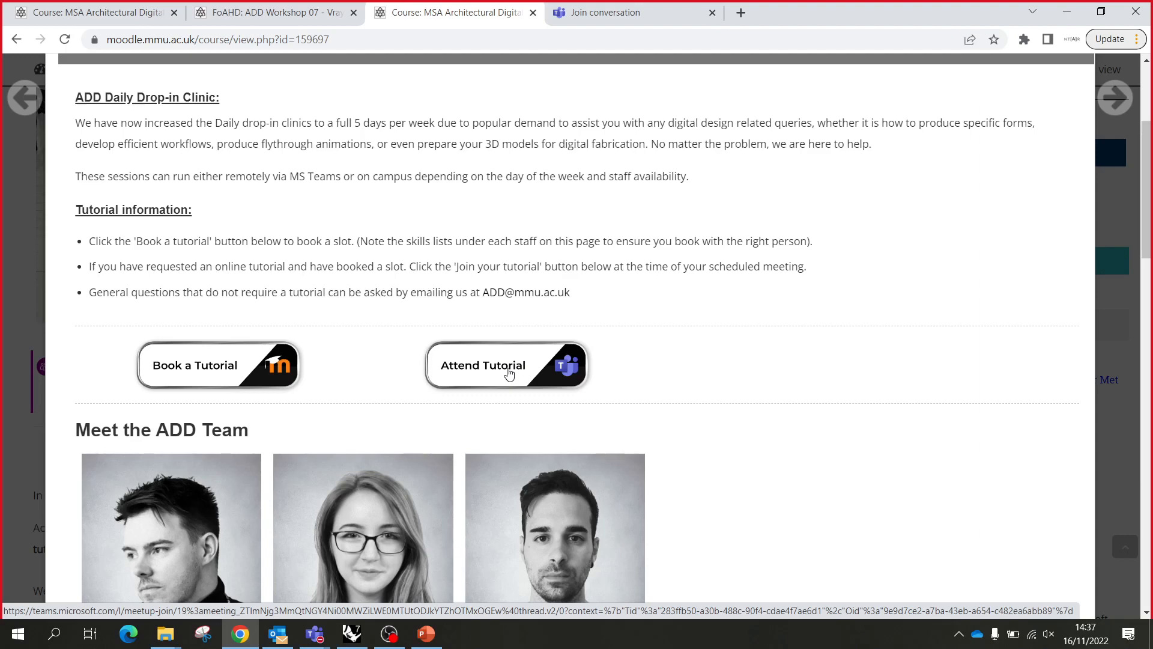
pyautogui.scroll(3, 943, 142)
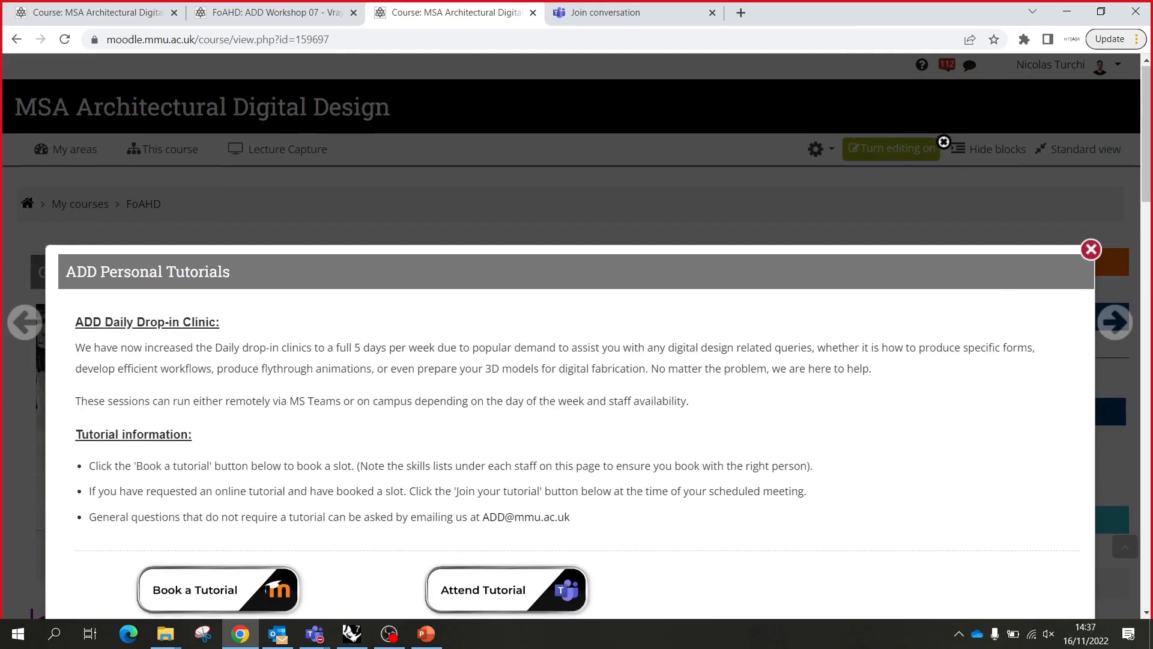
pyautogui.click(1091, 249)
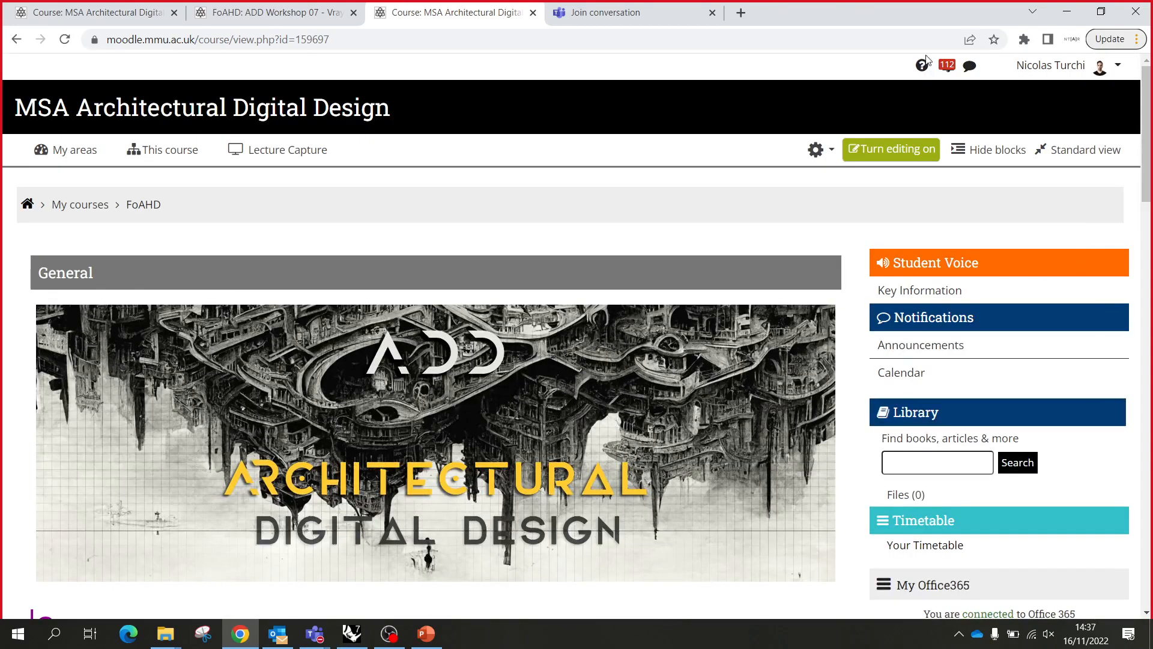
pyautogui.click(1067, 13)
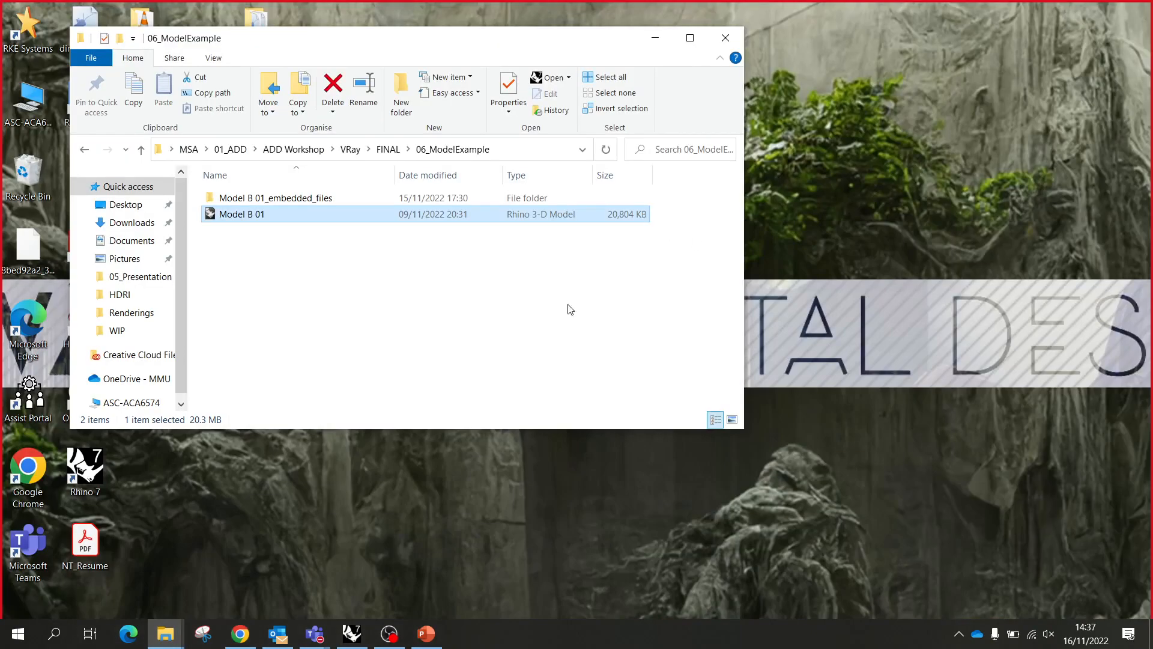
# - Open the Rhino model BaseFile_00 from the 00_BaseModel folder inside FINAL
pyautogui.click(142, 150)
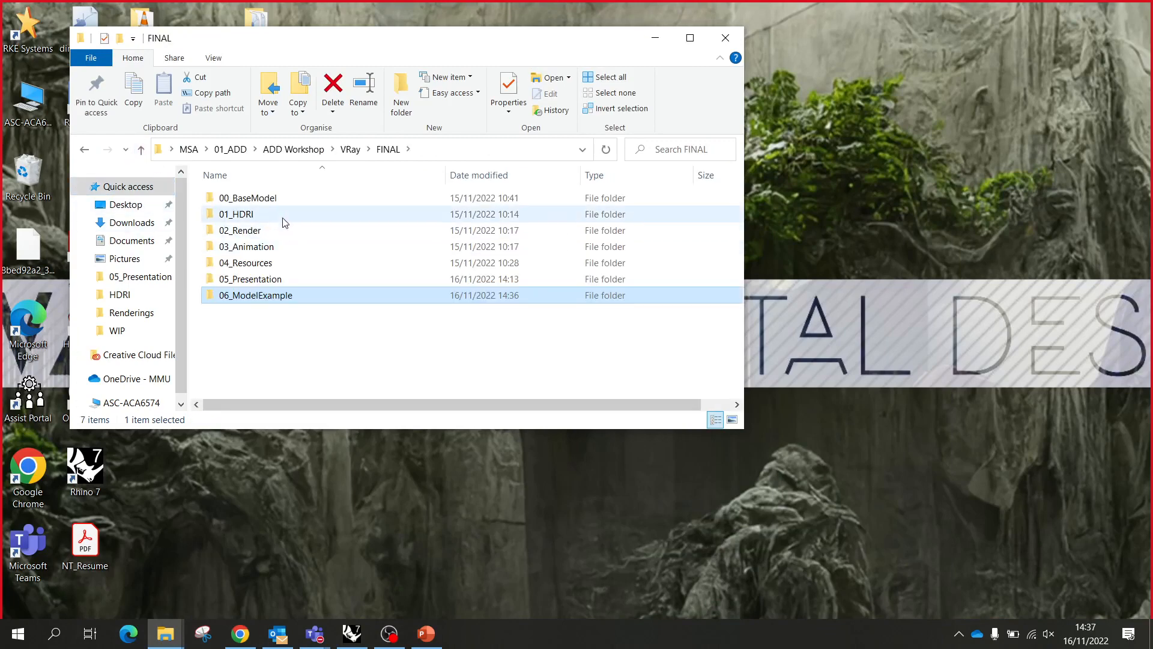
pyautogui.click(251, 202)
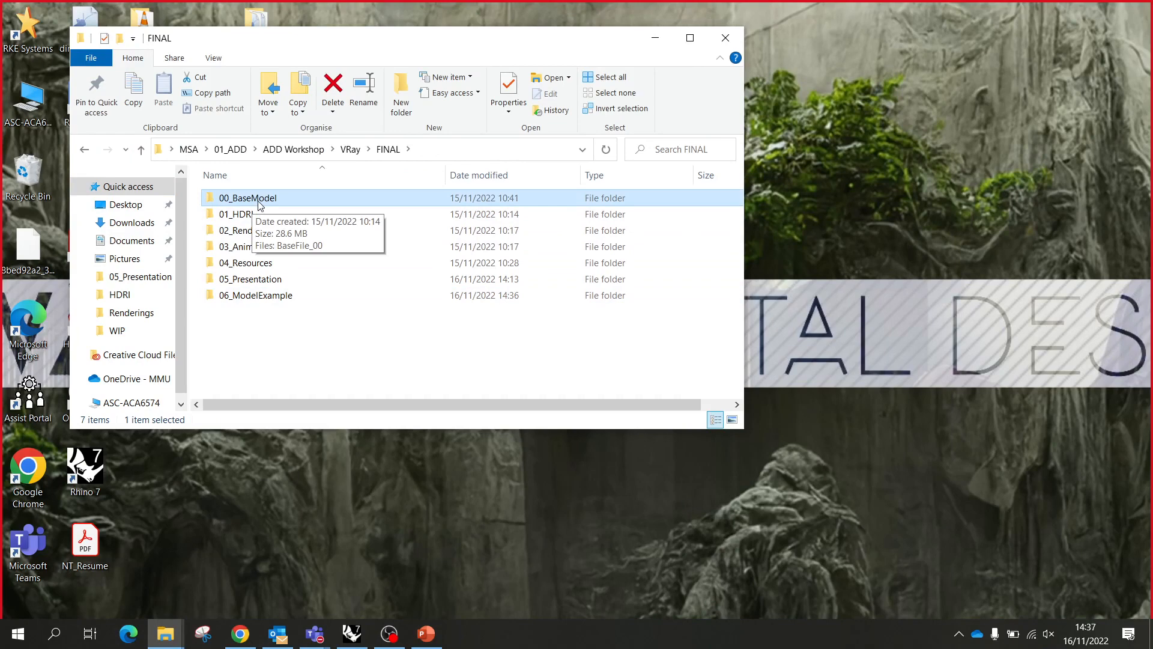
pyautogui.doubleClick(259, 203)
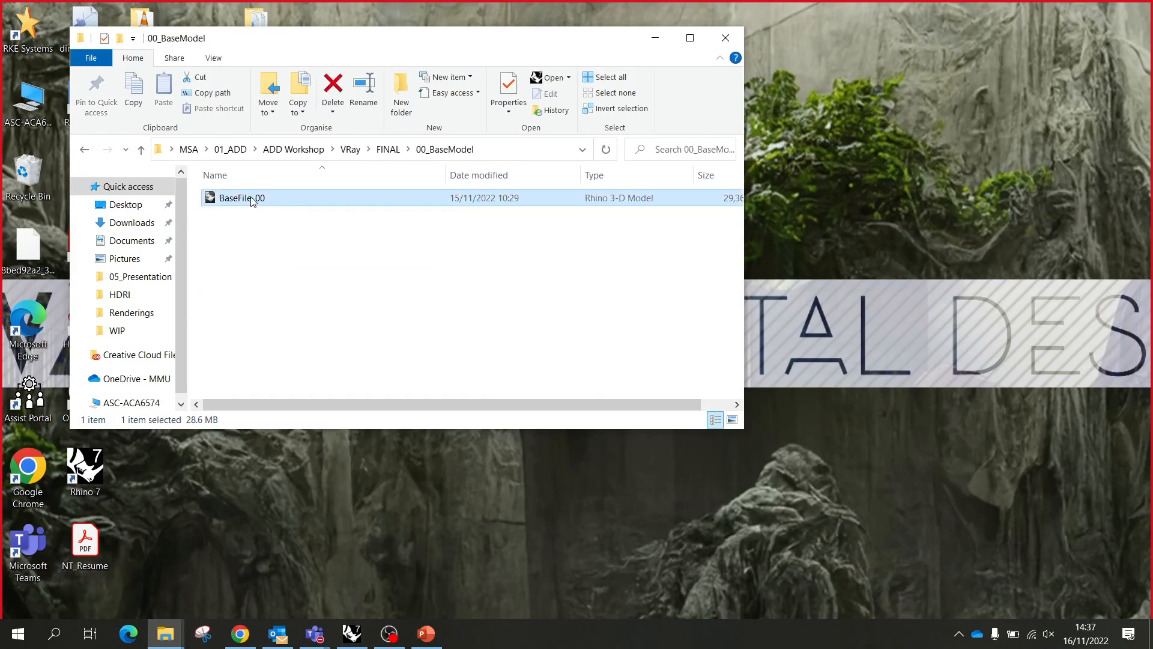
pyautogui.doubleClick(255, 202)
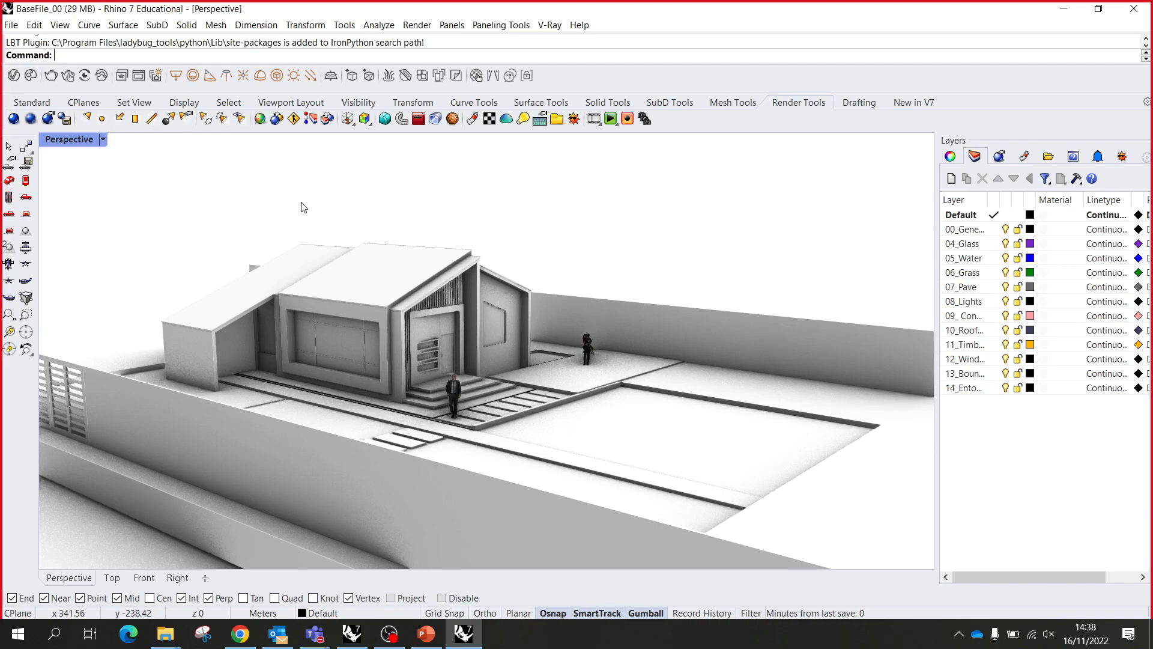
# - Examine the base house model and its widened layer list, including the 06_Grass and 08_Lights layers
pyautogui.moveTo(294, 223); pyautogui.dragTo(262, 282, button='right')
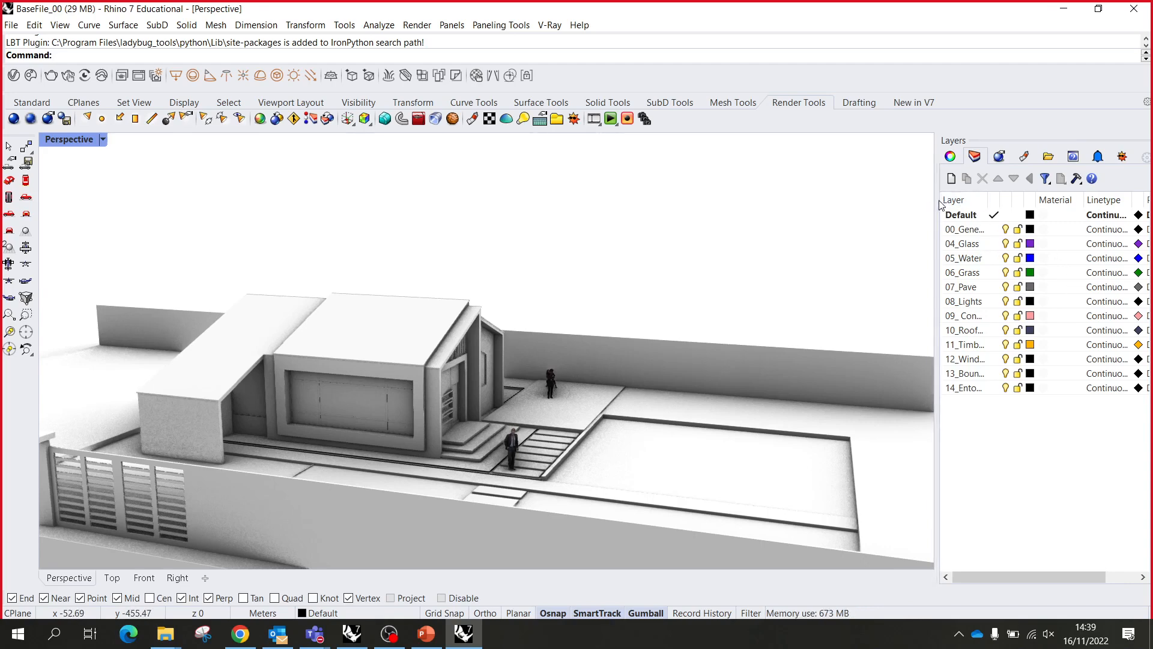
pyautogui.moveTo(936, 197); pyautogui.dragTo(896, 198)
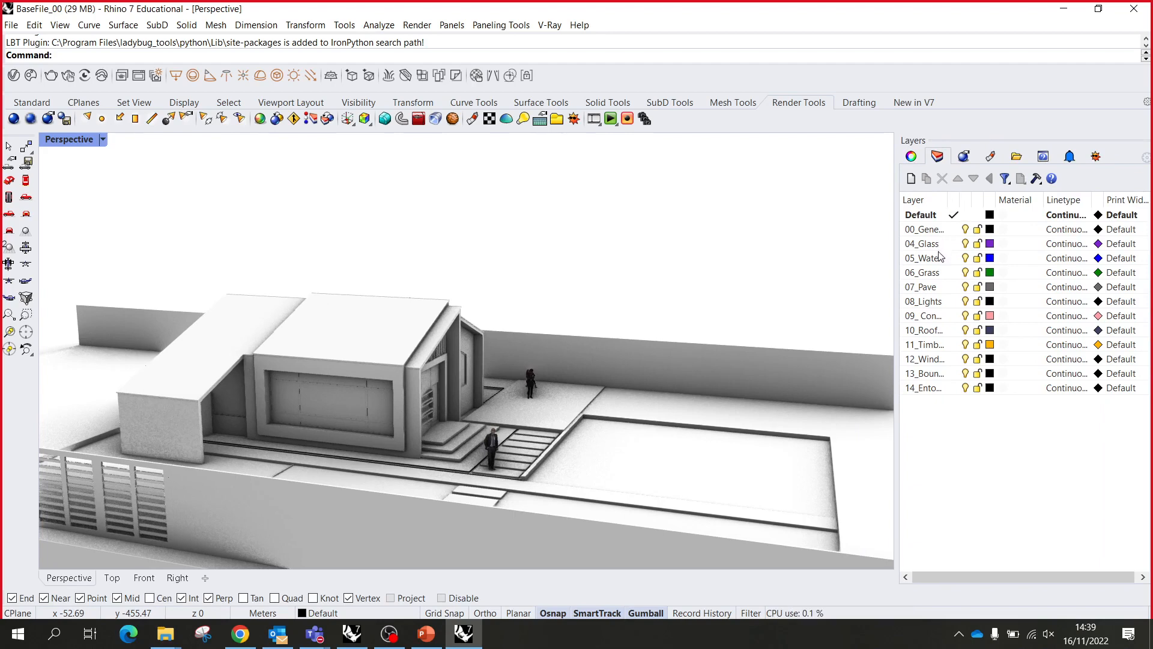
pyautogui.click(965, 274)
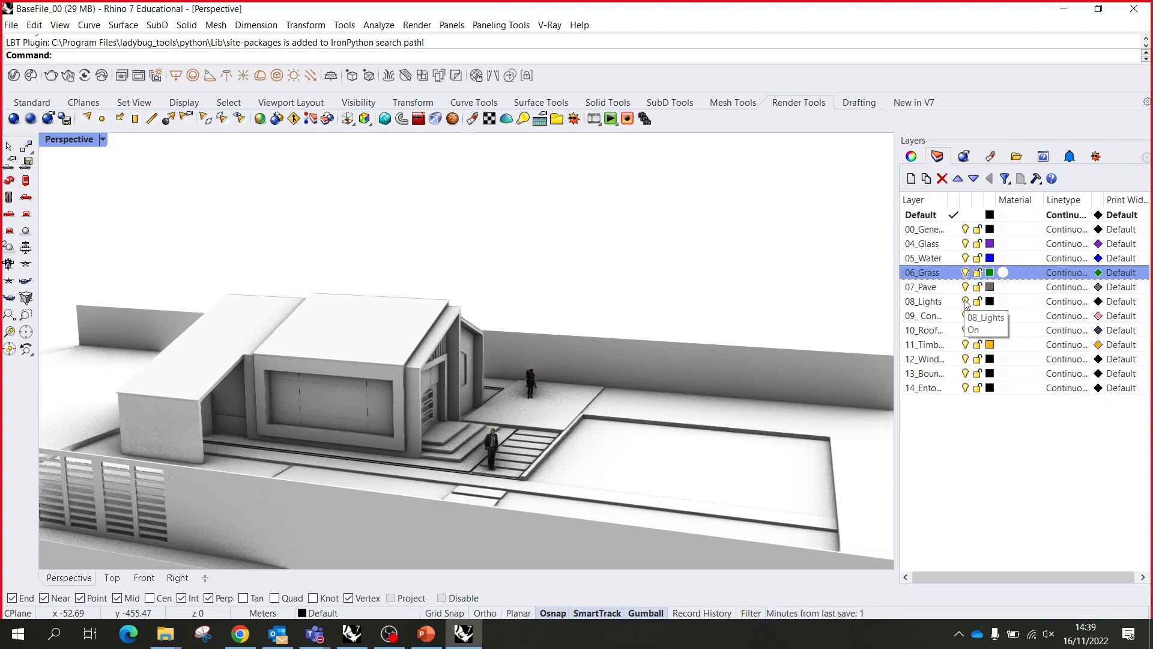
pyautogui.click(965, 301)
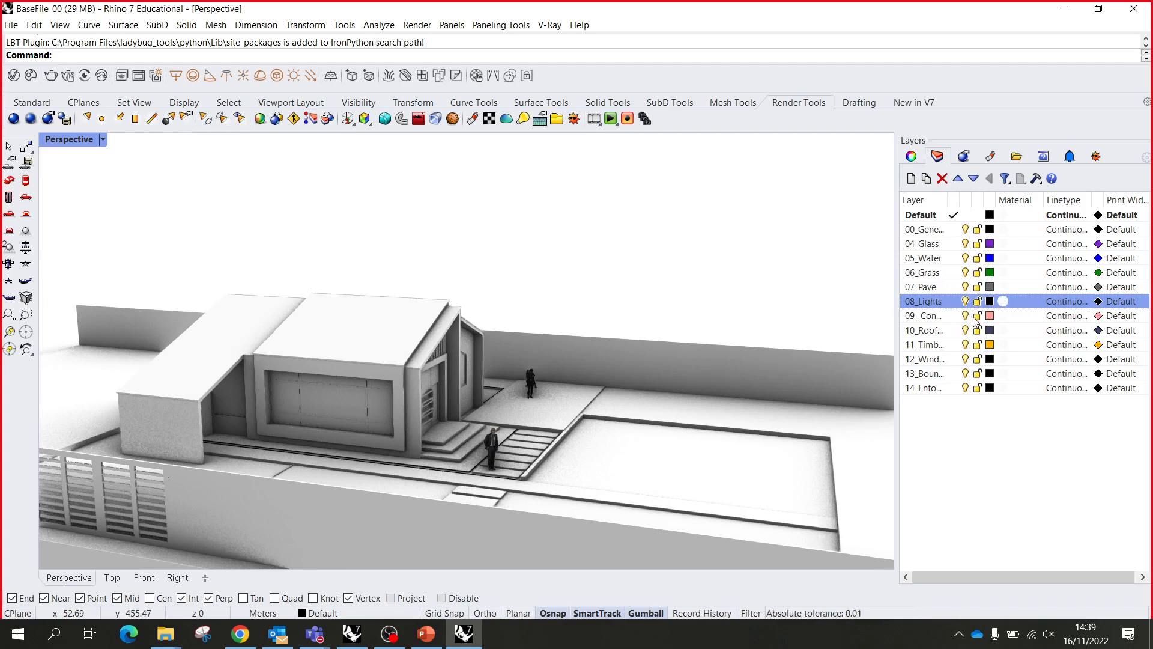
pyautogui.moveTo(615, 281); pyautogui.dragTo(518, 297, button='right')
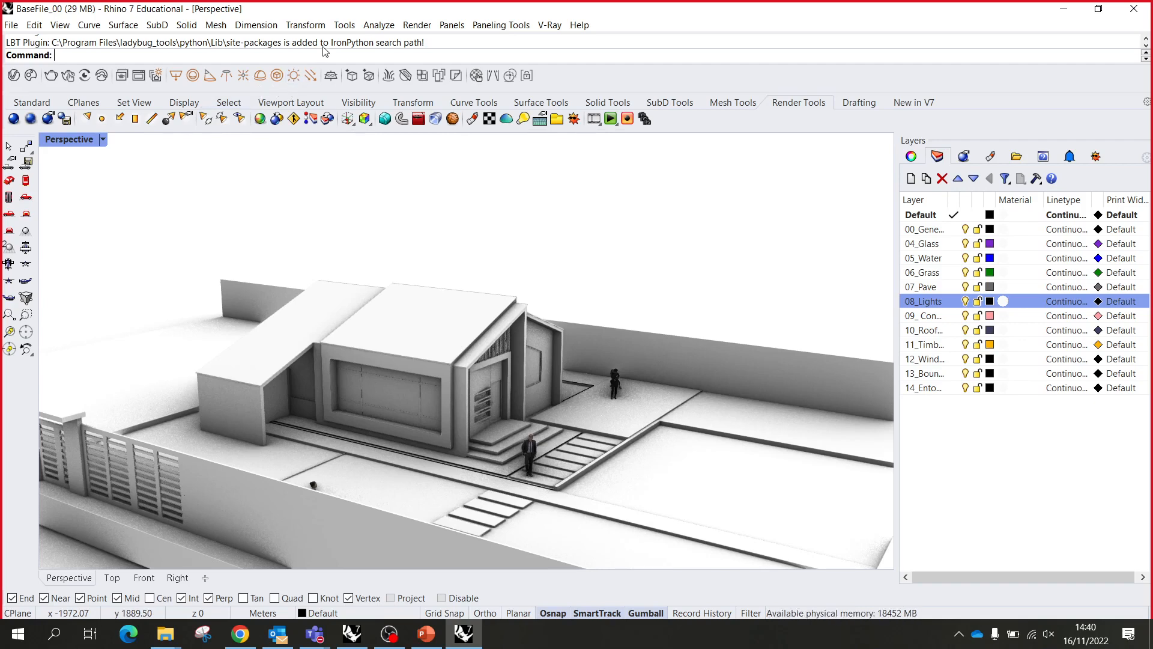
# - Check that V-Ray for Rhino is set as the current renderer
pyautogui.click(408, 28)
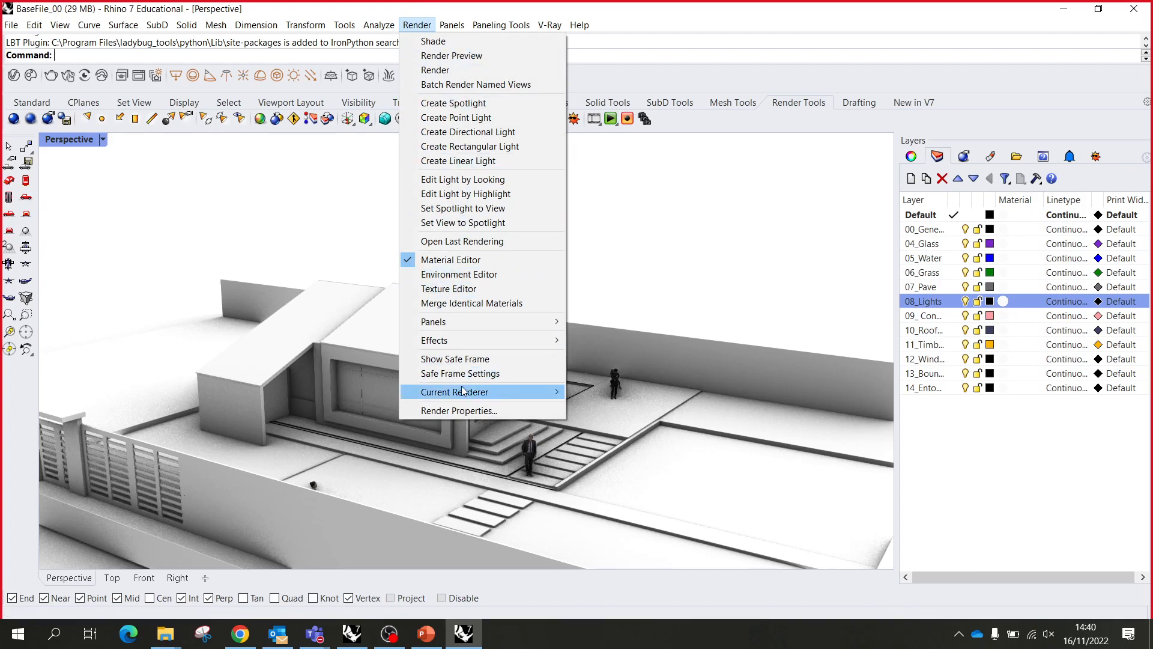
pyautogui.moveTo(470, 393)
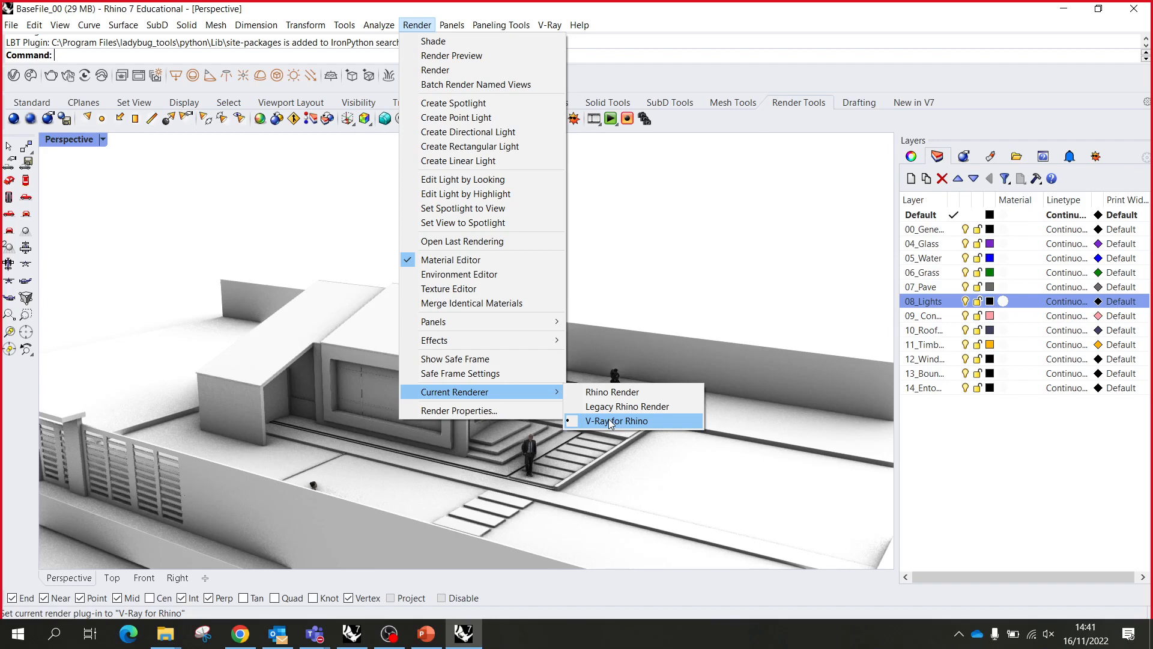
pyautogui.click(750, 220)
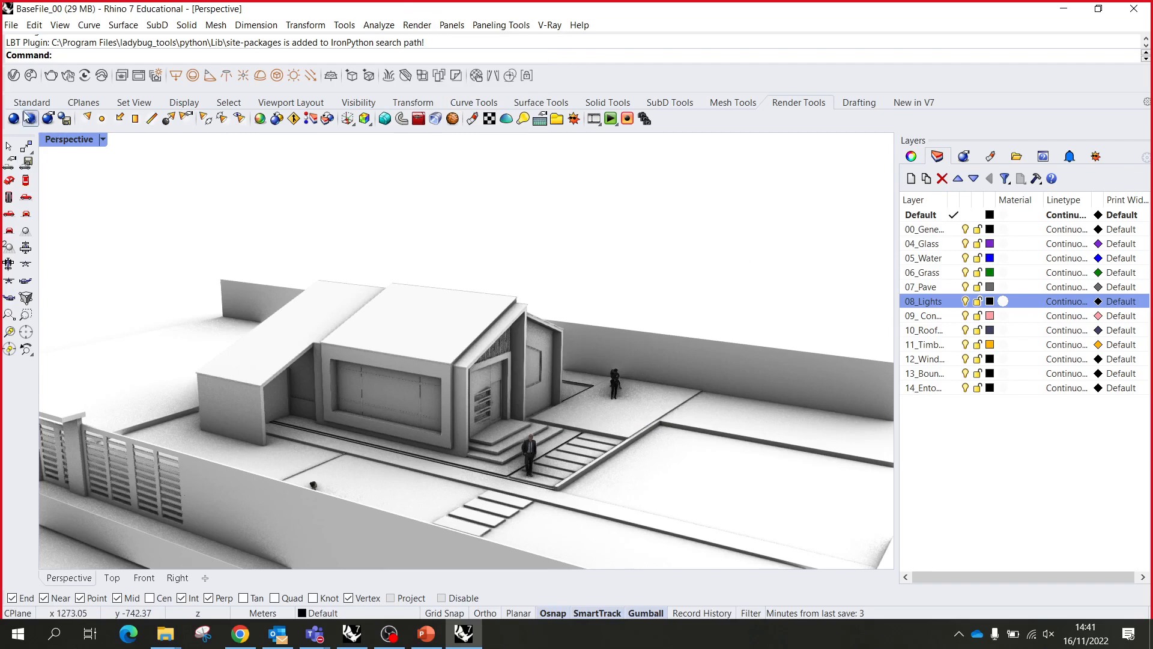
# - Undock the VRay All toolbar and dock it in its own row directly below the Render Tools toolbar
pyautogui.moveTo(5, 78); pyautogui.dragTo(63, 126)
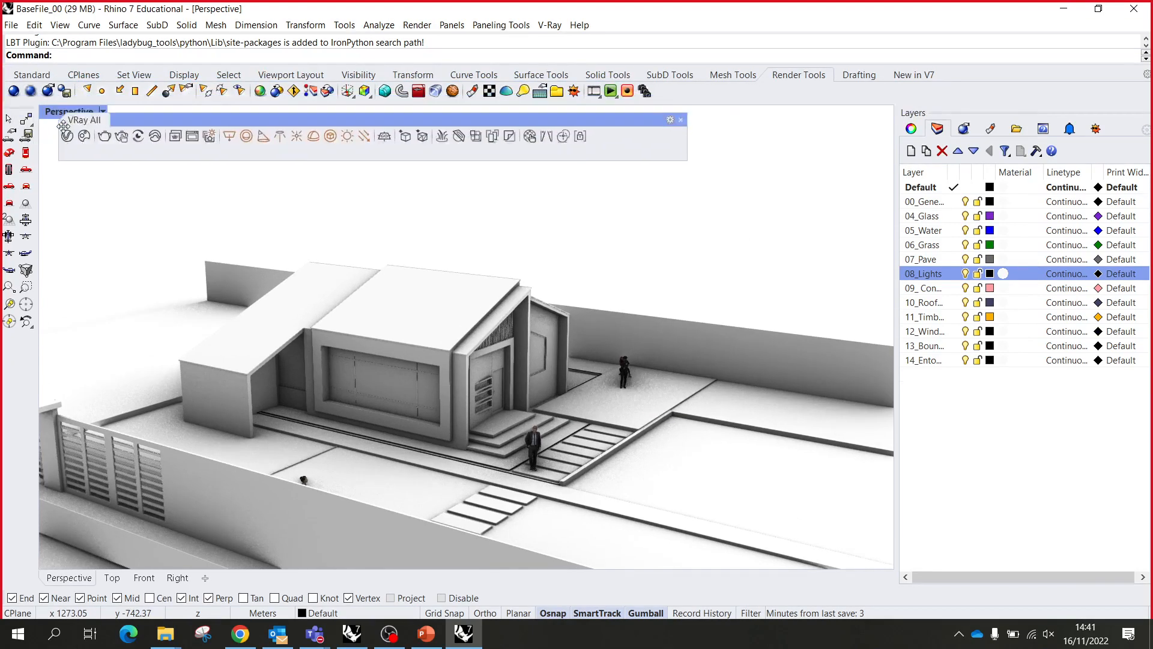
pyautogui.moveTo(212, 119); pyautogui.dragTo(267, 146)
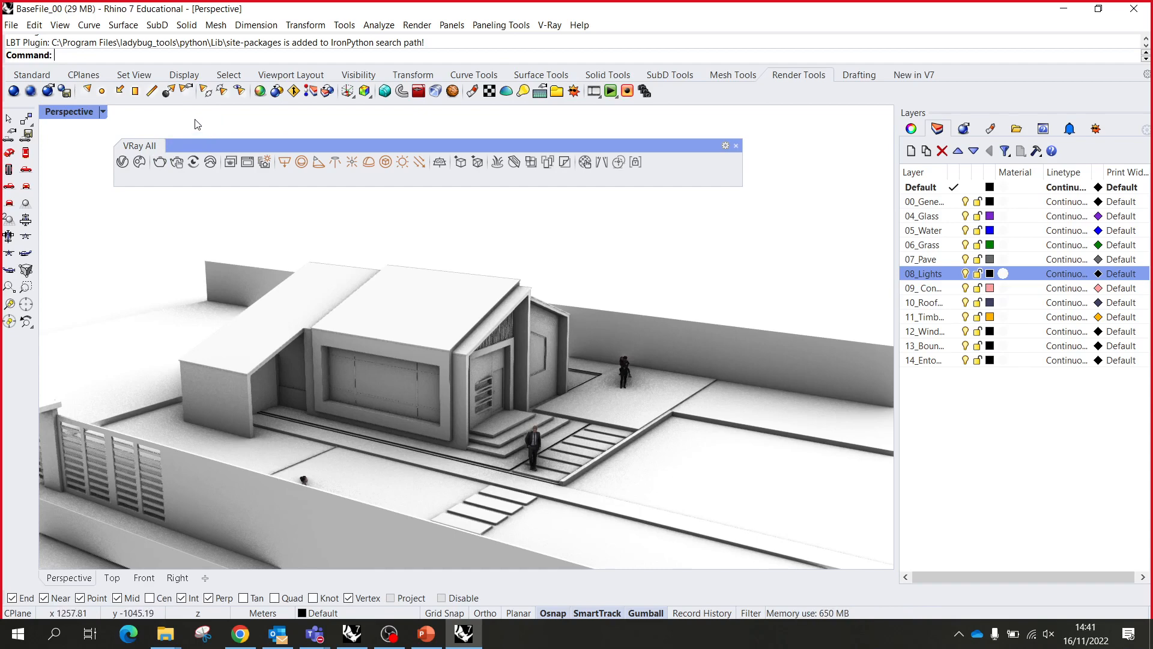
pyautogui.moveTo(296, 148); pyautogui.dragTo(51, 115)
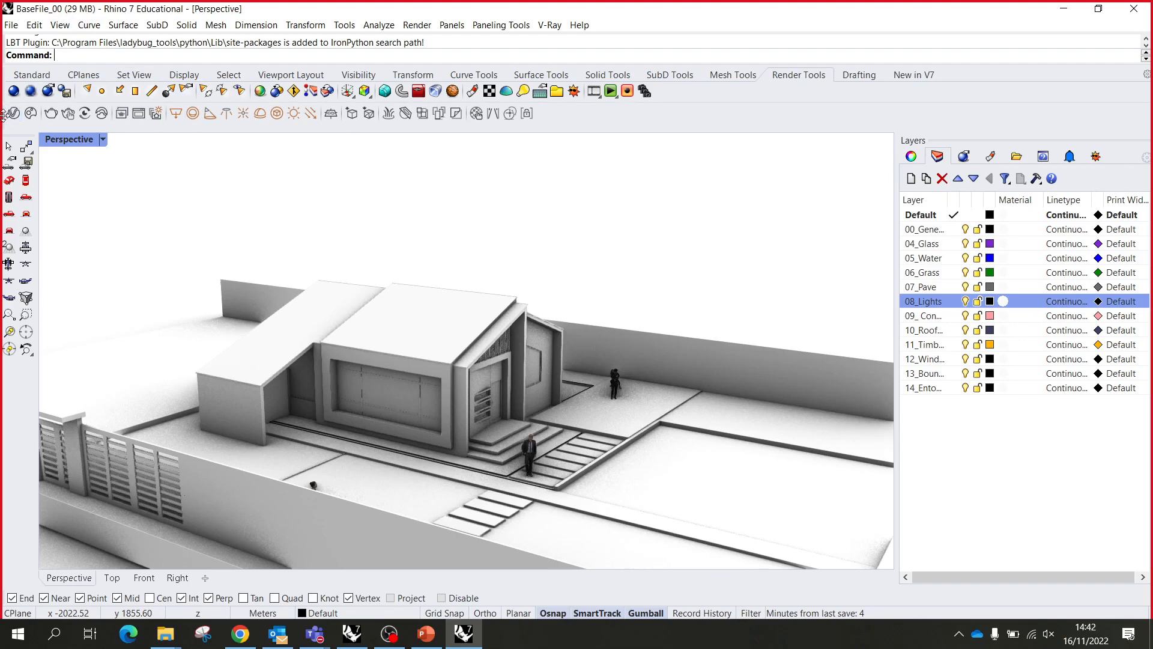
pyautogui.moveTo(3, 114); pyautogui.dragTo(92, 110)
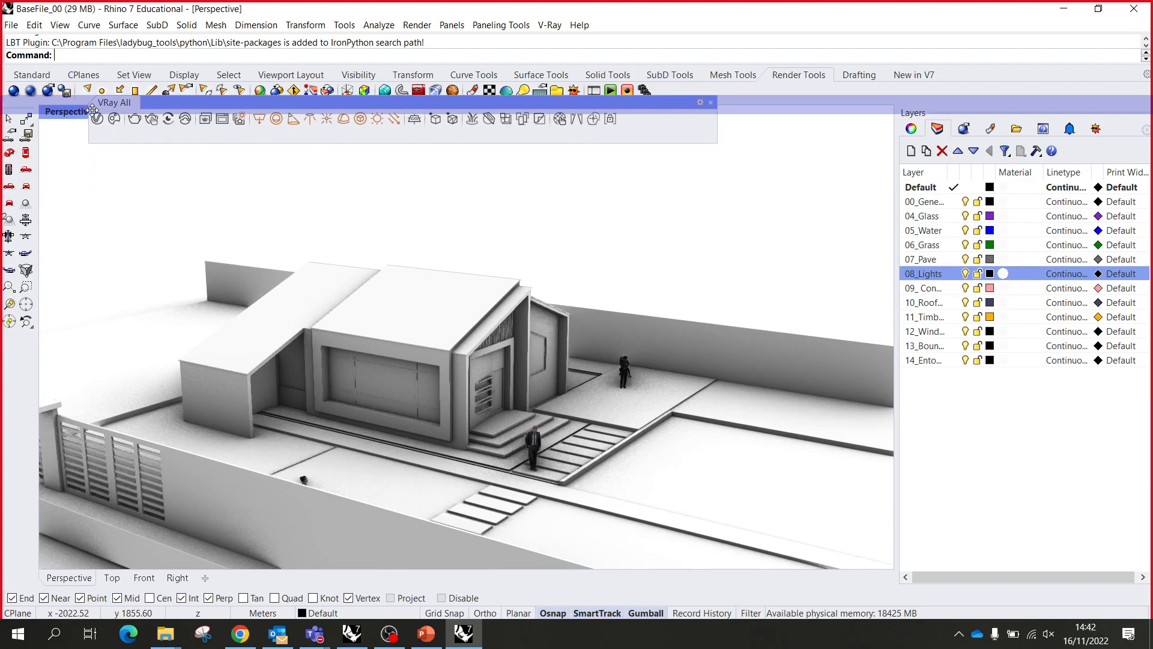
pyautogui.moveTo(92, 110); pyautogui.dragTo(111, 108)
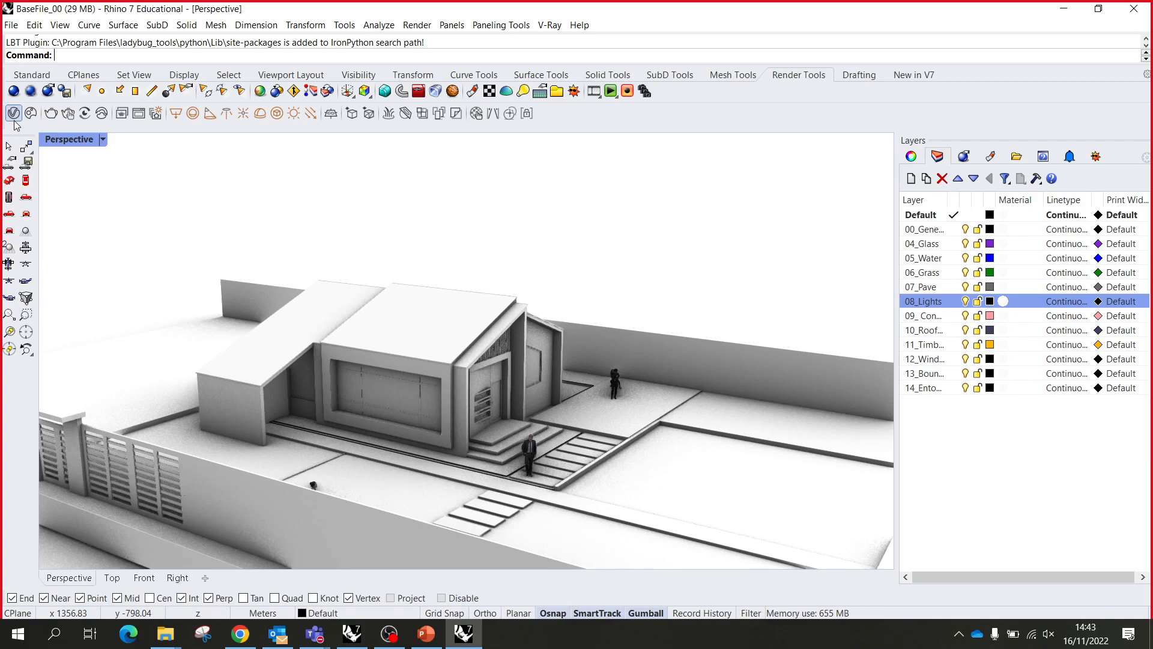
# - Open the V-Ray Asset Editor, reposition it over the model, and look through the scene materials and available render modes
pyautogui.click(13, 114)
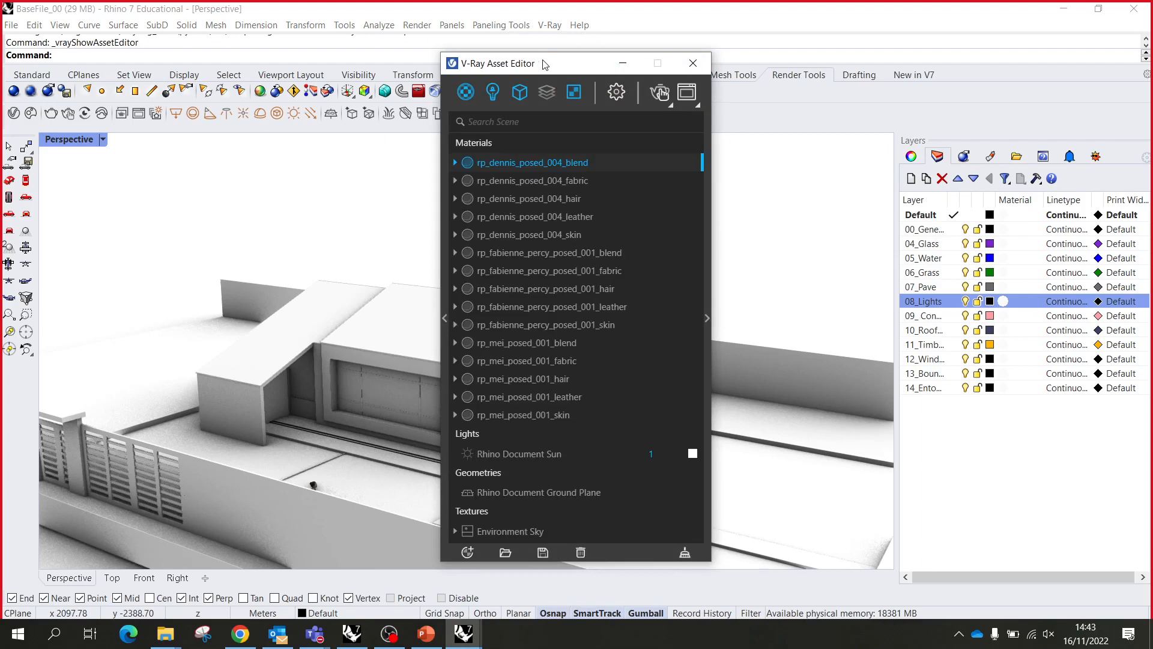
pyautogui.moveTo(534, 68); pyautogui.dragTo(415, 53)
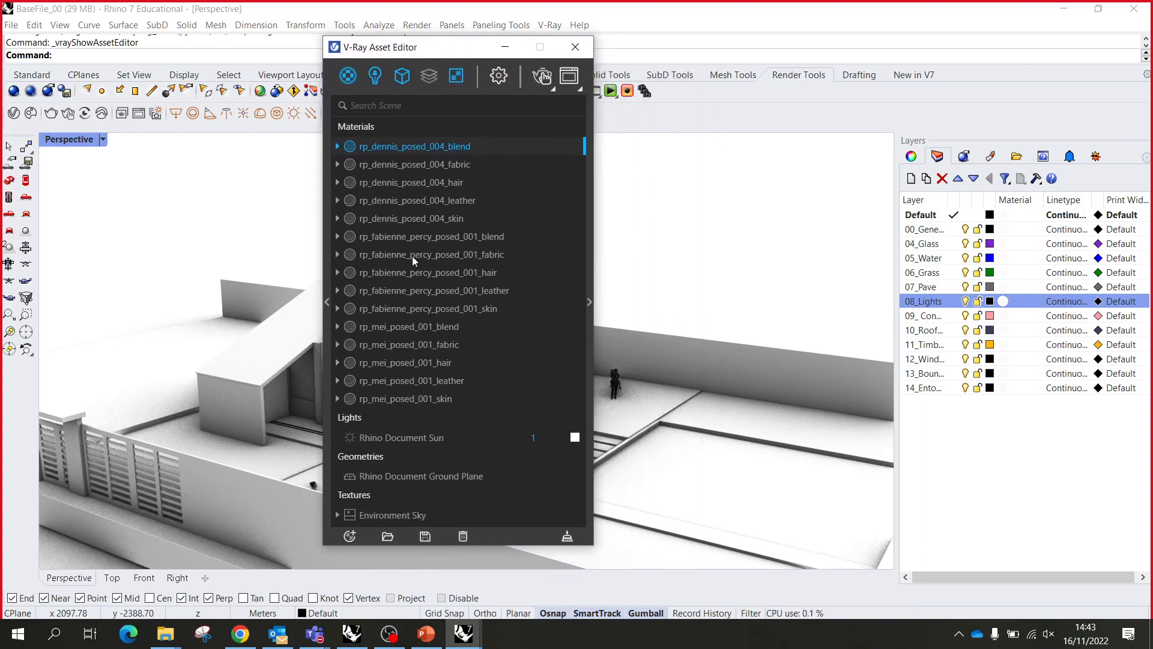
pyautogui.click(426, 399)
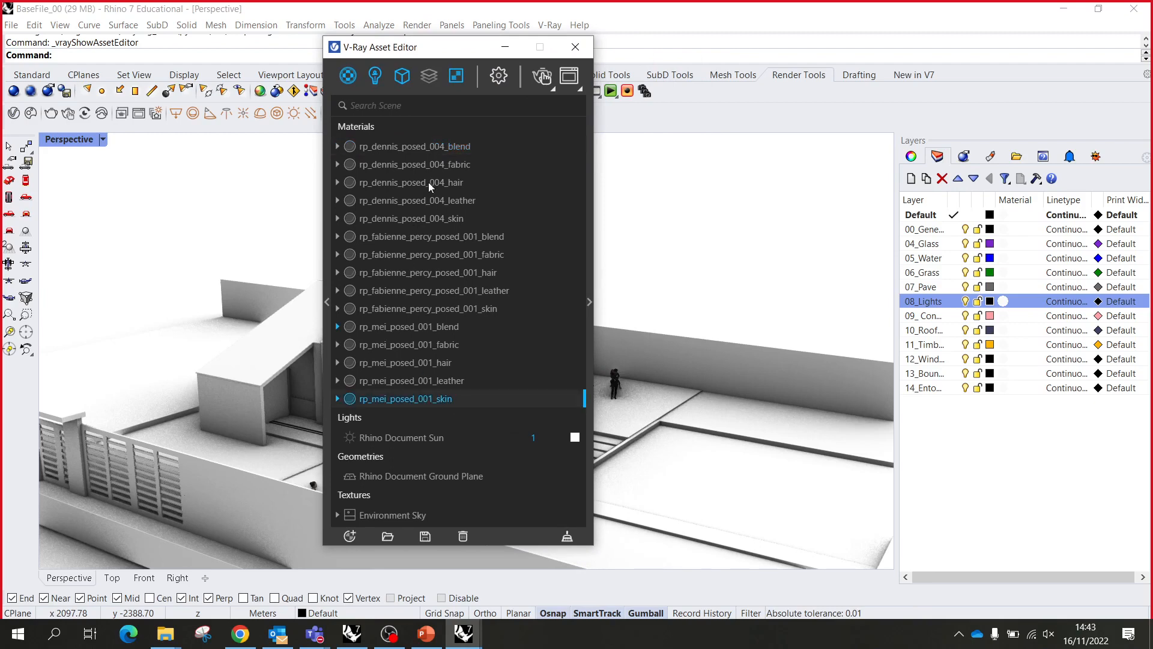
pyautogui.click(413, 151)
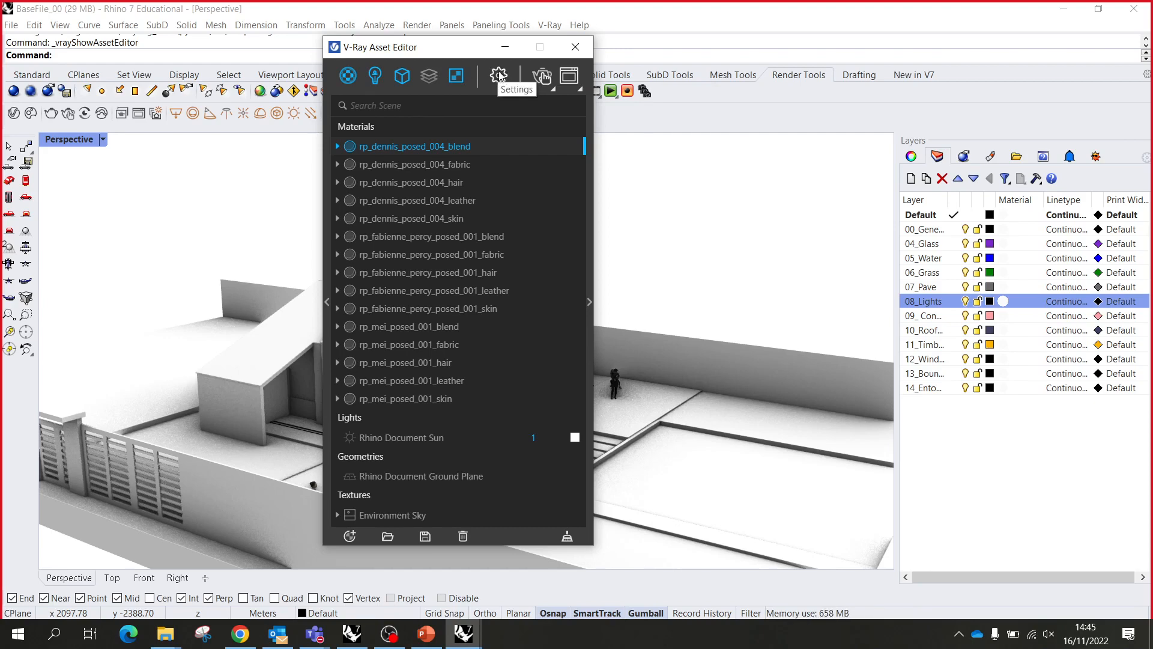
pyautogui.click(551, 90)
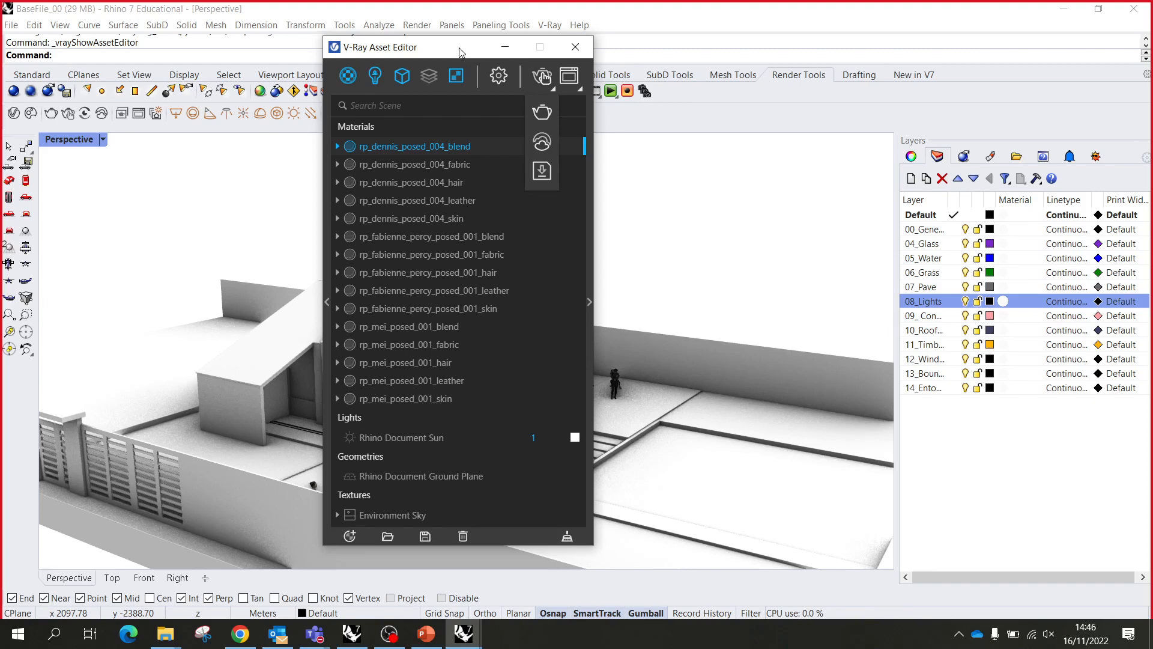
# - Open the V-Ray render settings and turn off Interactive rendering
pyautogui.click(501, 80)
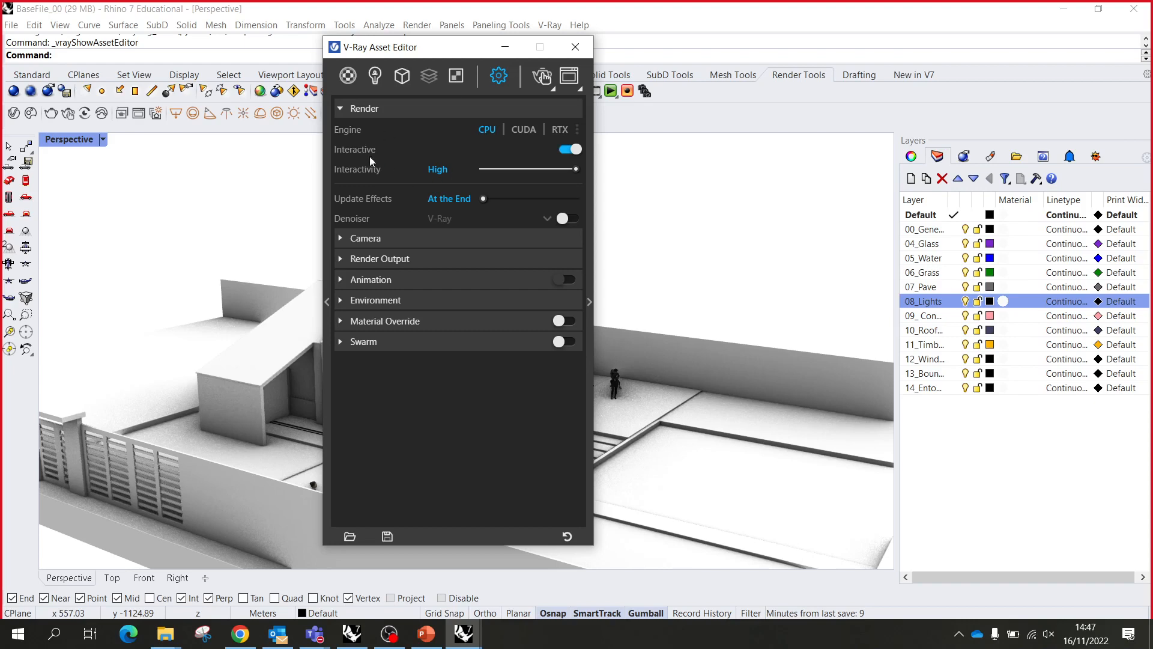
pyautogui.moveTo(369, 153)
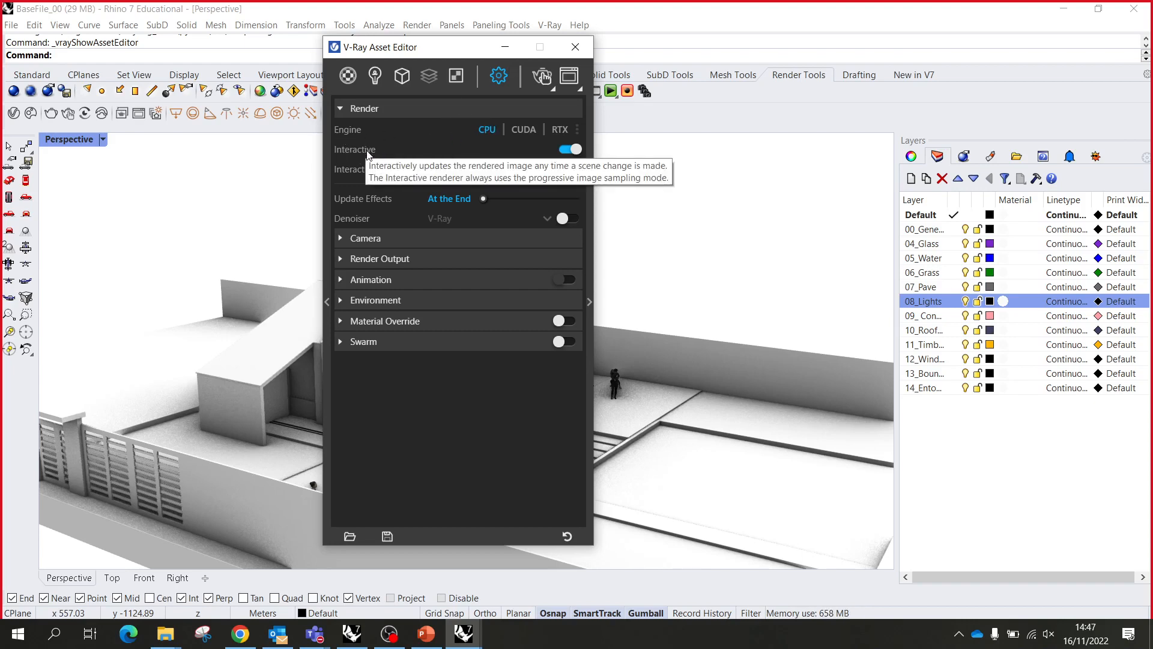
pyautogui.click(571, 149)
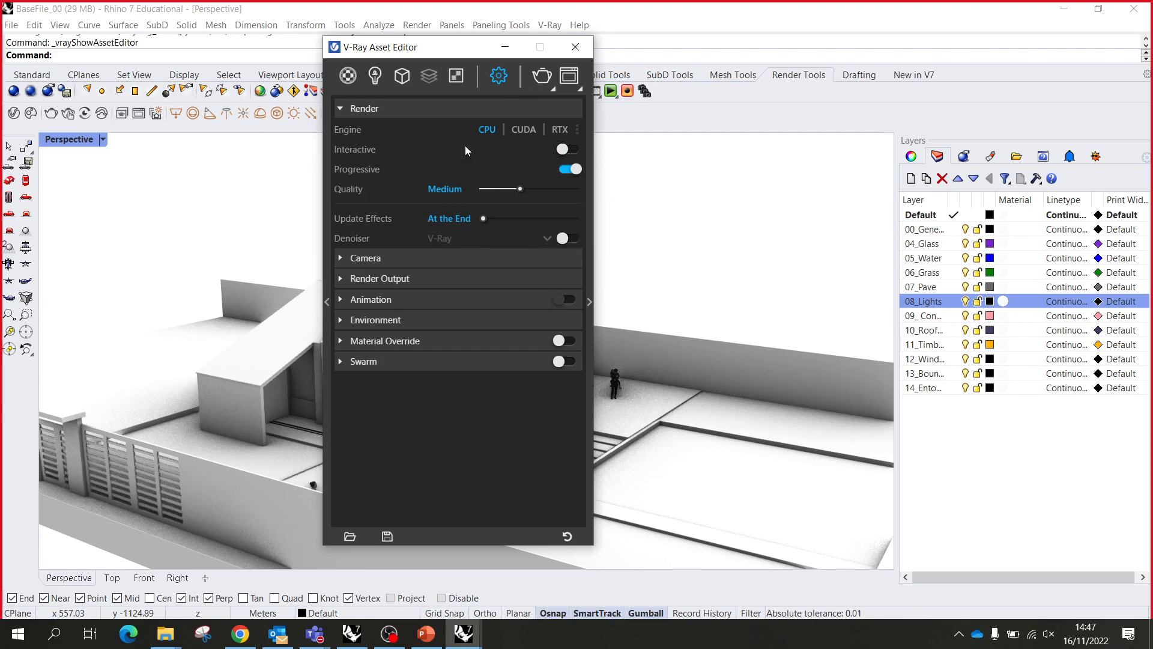
pyautogui.moveTo(396, 192)
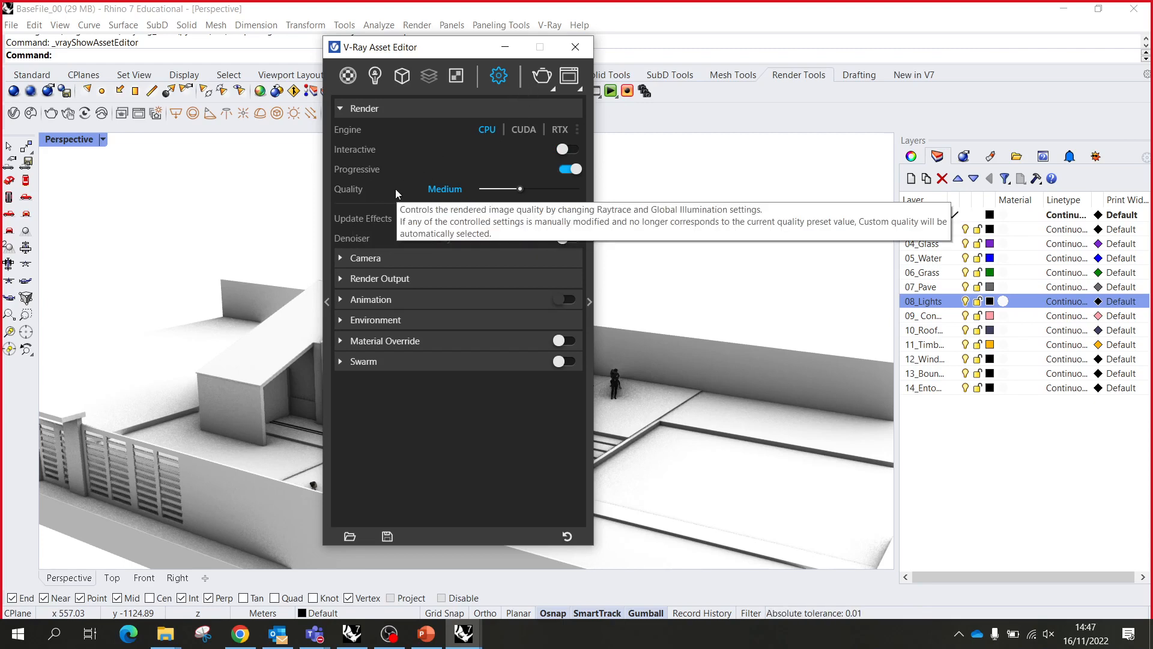
# - Show the advanced render parameters, try the Medium+ and High+ quality presets, and return the render quality to Medium
pyautogui.moveTo(515, 192)
pyautogui.mouseDown()
pyautogui.moveTo(482, 193)
pyautogui.moveTo(557, 185)
pyautogui.moveTo(531, 185)
pyautogui.mouseUp()
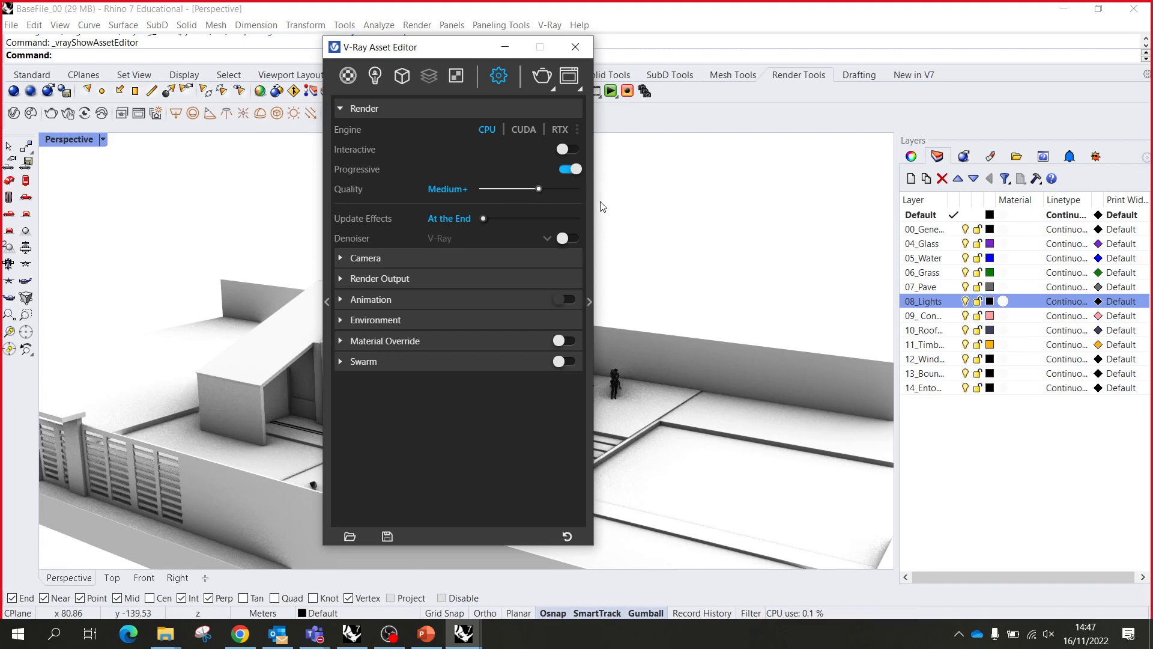
pyautogui.click(591, 301)
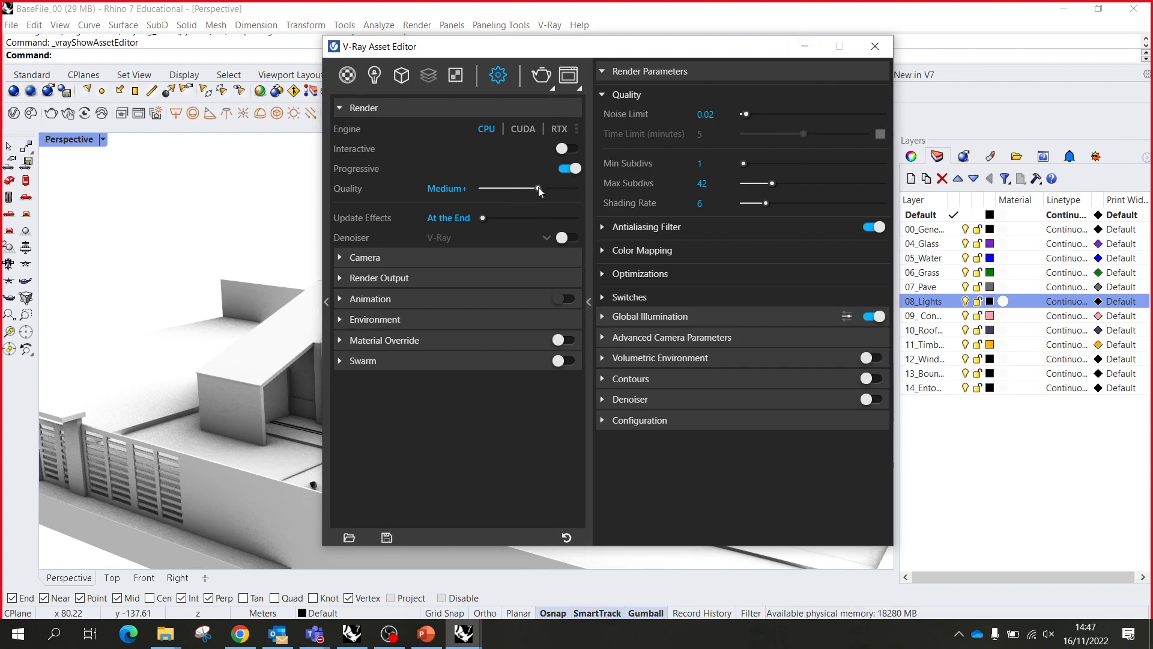
pyautogui.moveTo(539, 188); pyautogui.dragTo(578, 186)
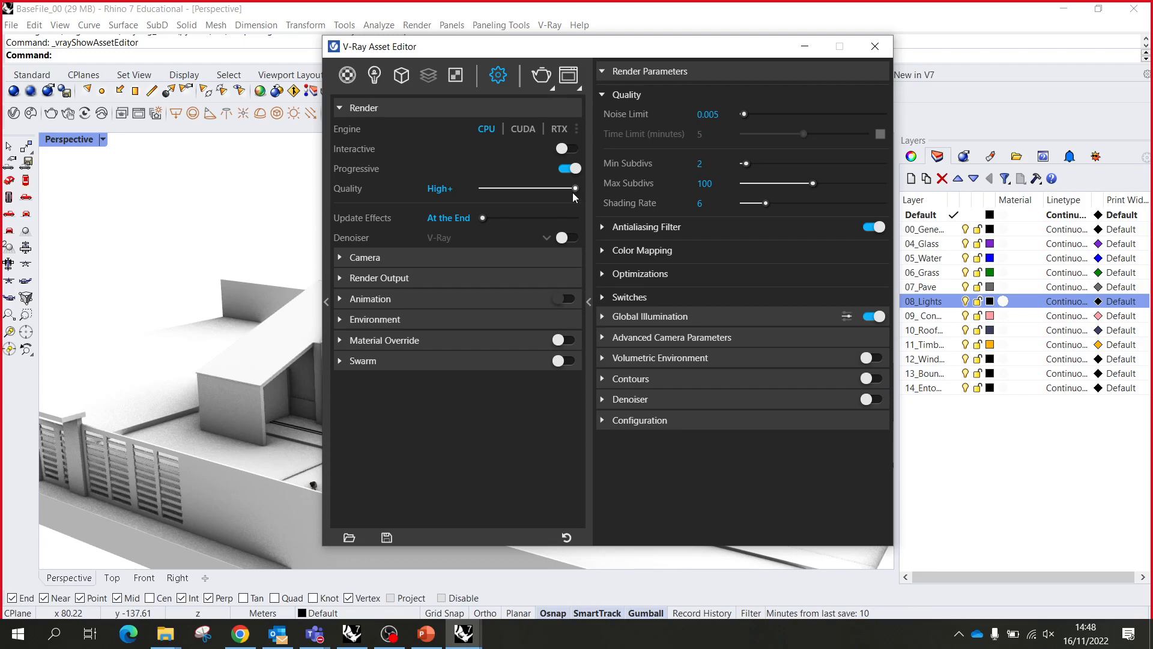
pyautogui.moveTo(572, 192); pyautogui.dragTo(516, 196)
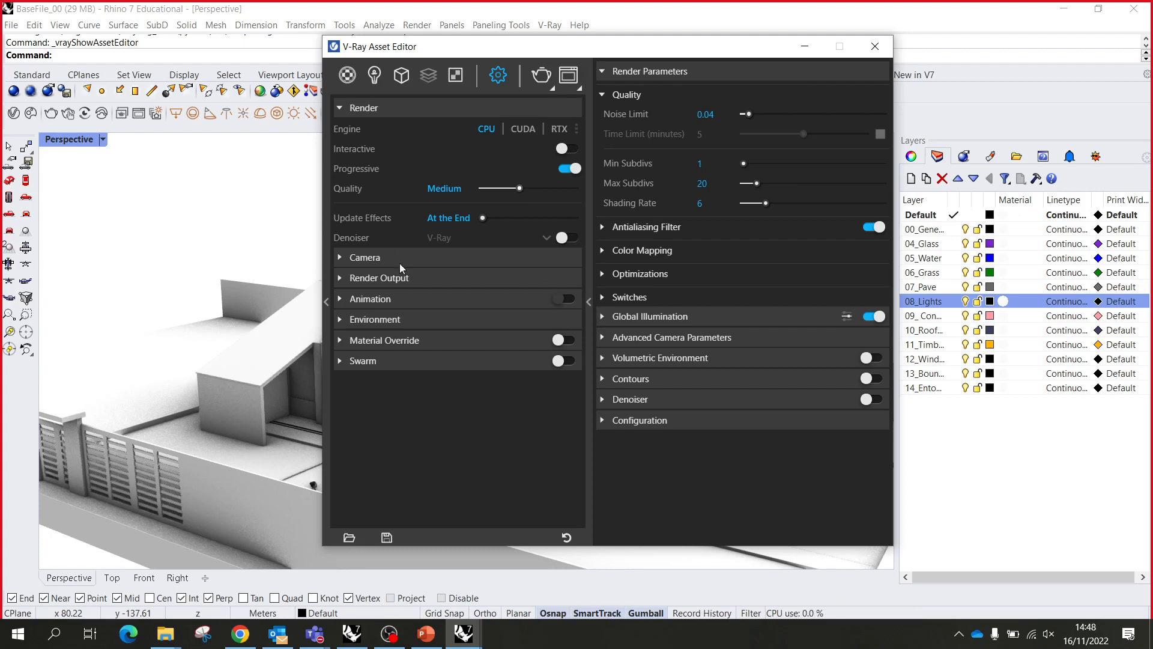
# - Expand the Camera and Render Output settings and review the aspect ratio options, keeping 16:9 - Widescreen
pyautogui.click(349, 264)
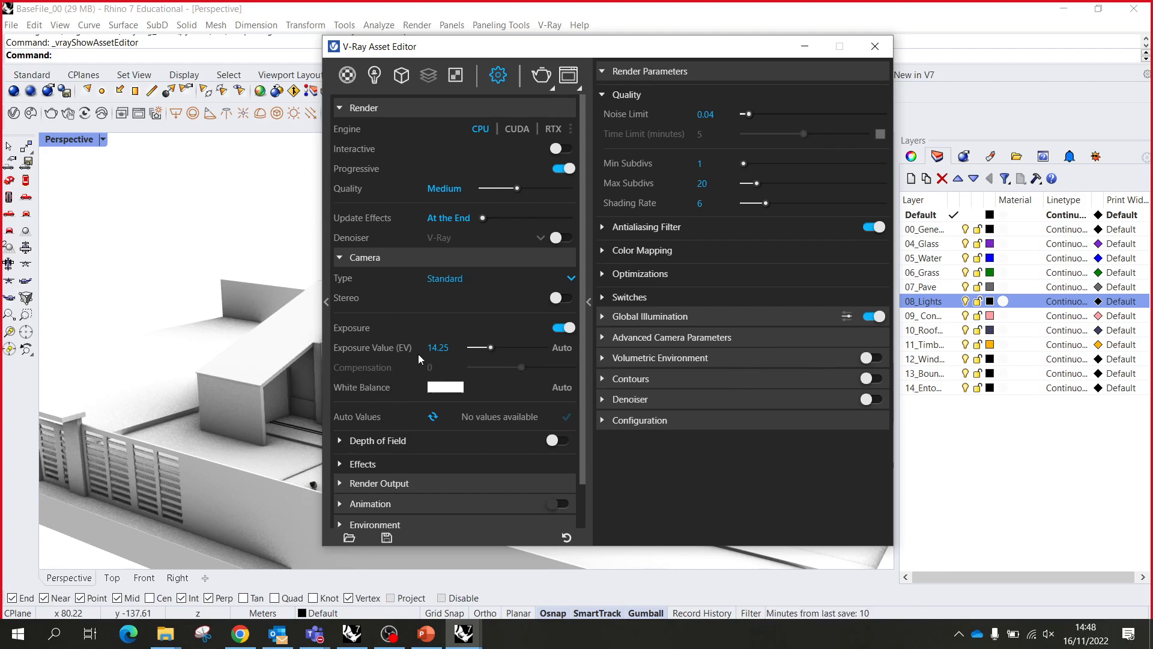
pyautogui.scroll(-1, 411, 363)
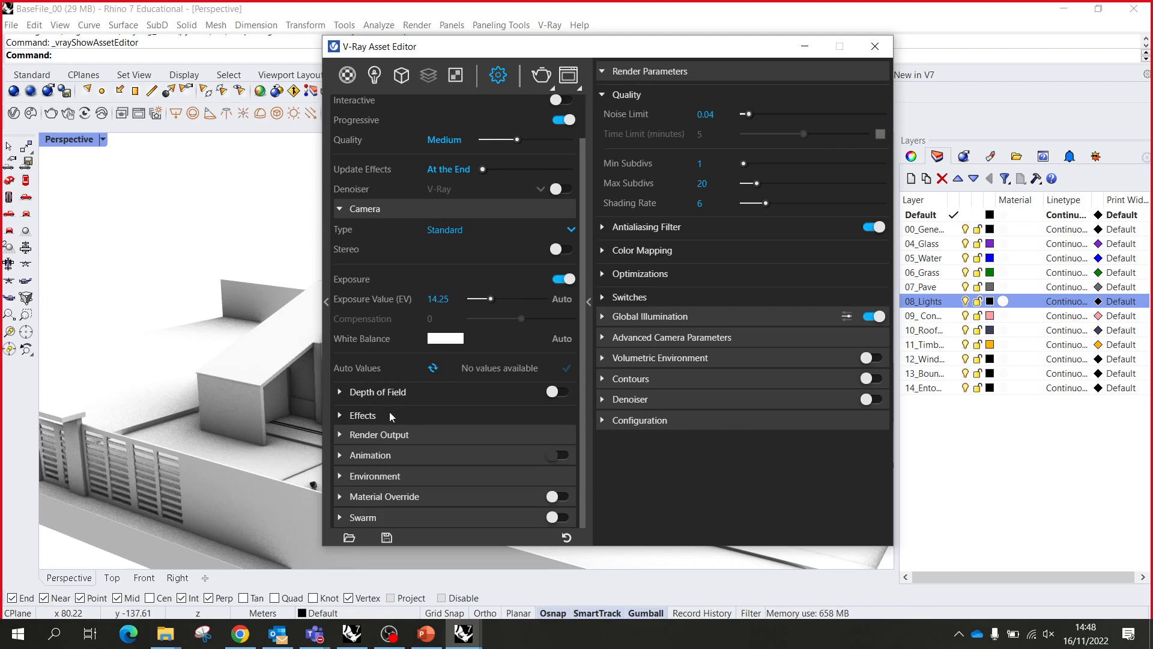
pyautogui.click(341, 436)
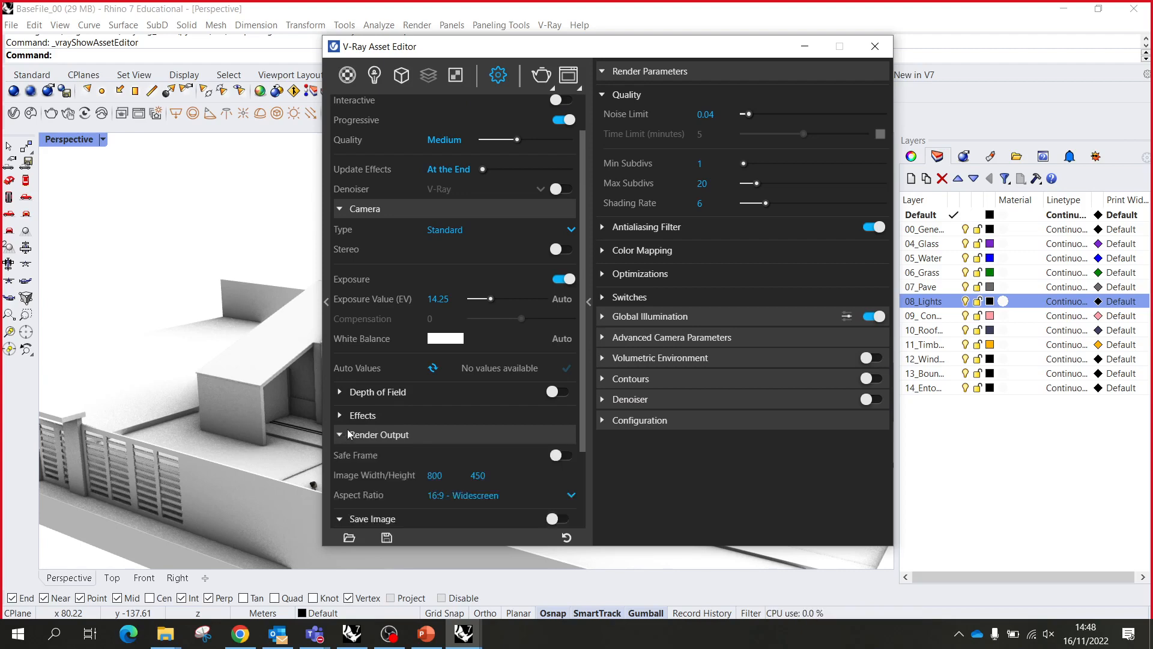
pyautogui.scroll(-2, 377, 401)
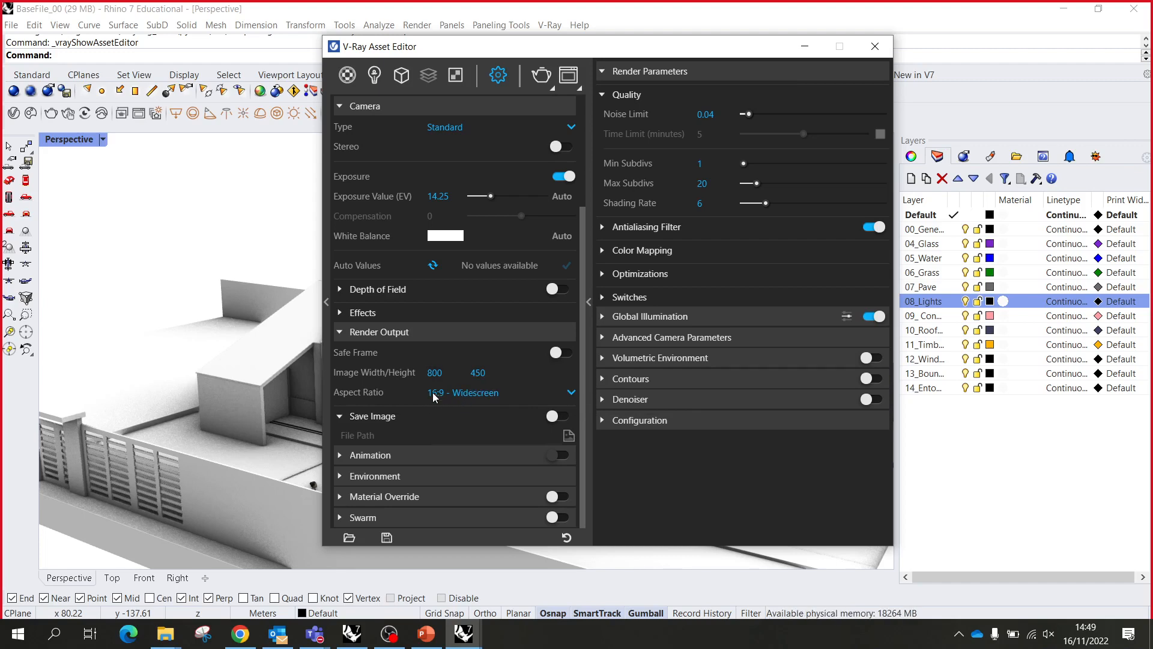
pyautogui.click(507, 394)
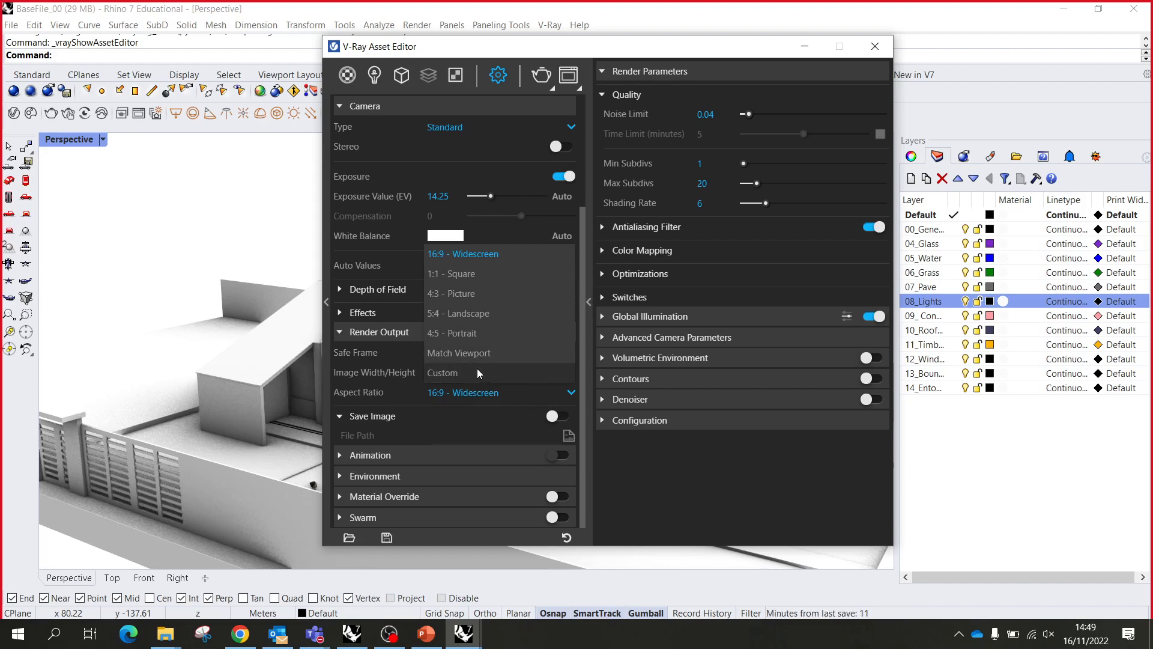
pyautogui.click(401, 390)
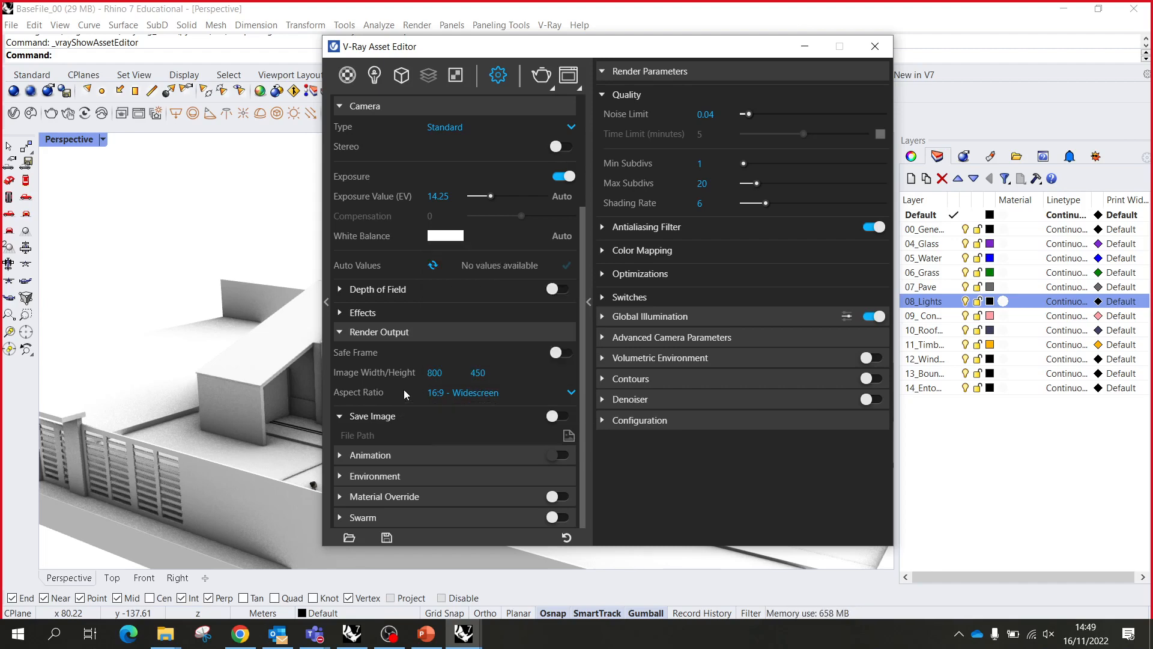
# - Set the render output image size to 1920 by 1080 and collapse the Render Output settings
pyautogui.doubleClick(434, 373)
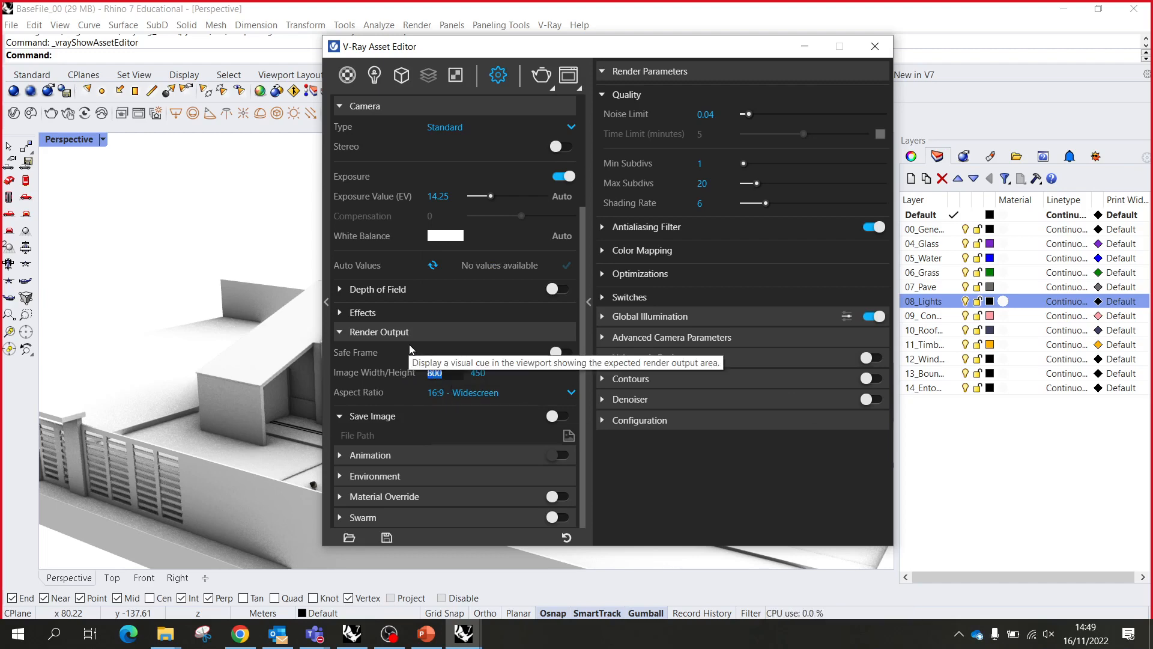
pyautogui.write('192')
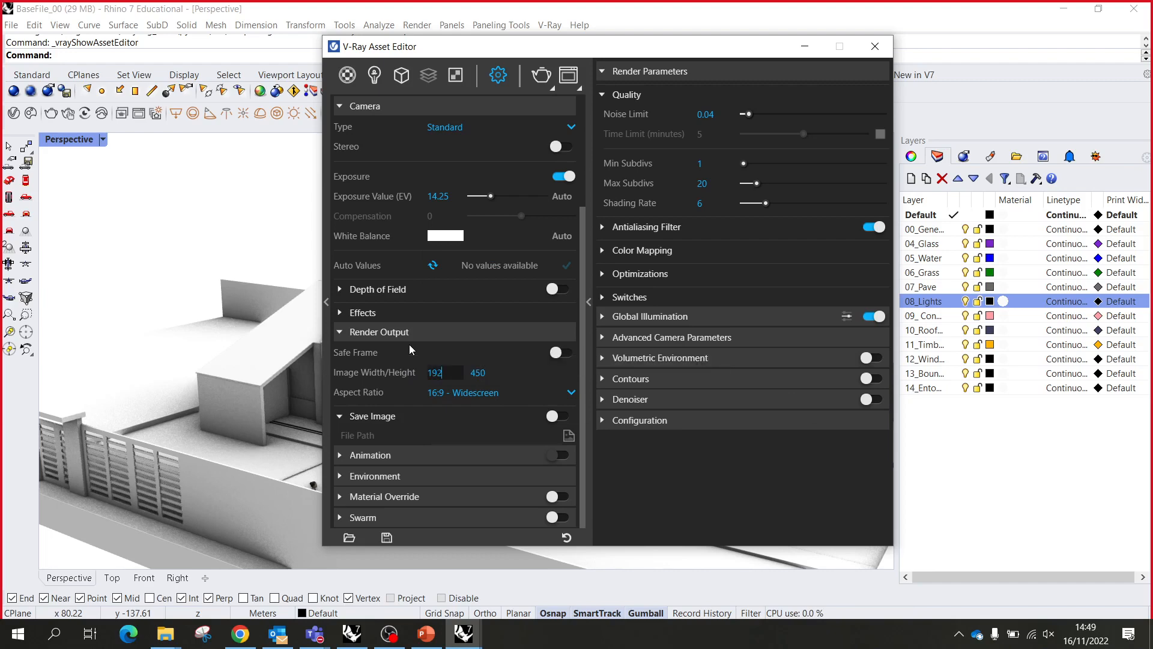
pyautogui.write('0')
pyautogui.click(502, 368)
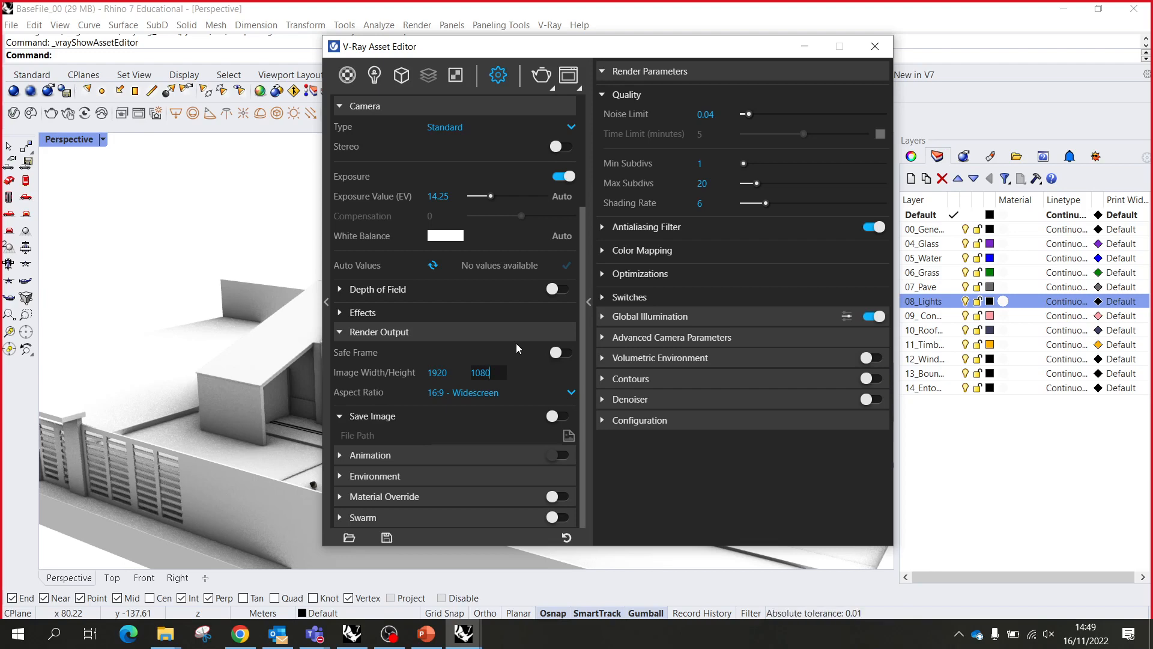
pyautogui.click(464, 338)
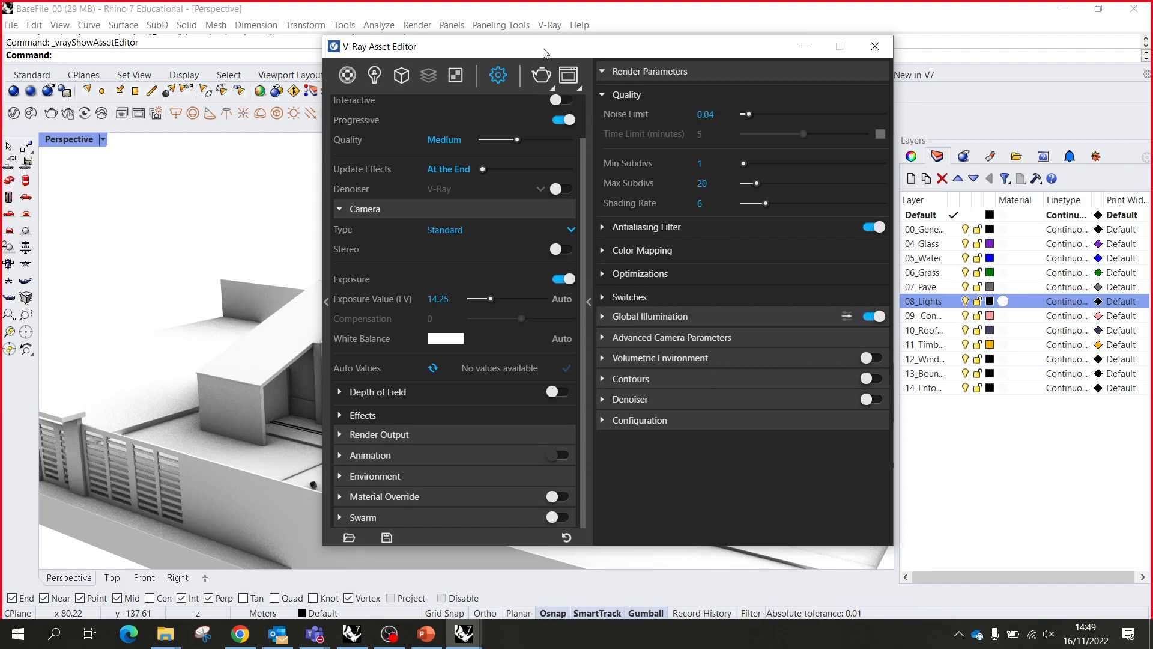
# - Move the Asset Editor clear of the model, start an interactive V-Ray render, and reposition the frame buffer window
pyautogui.moveTo(480, 51); pyautogui.dragTo(790, 68)
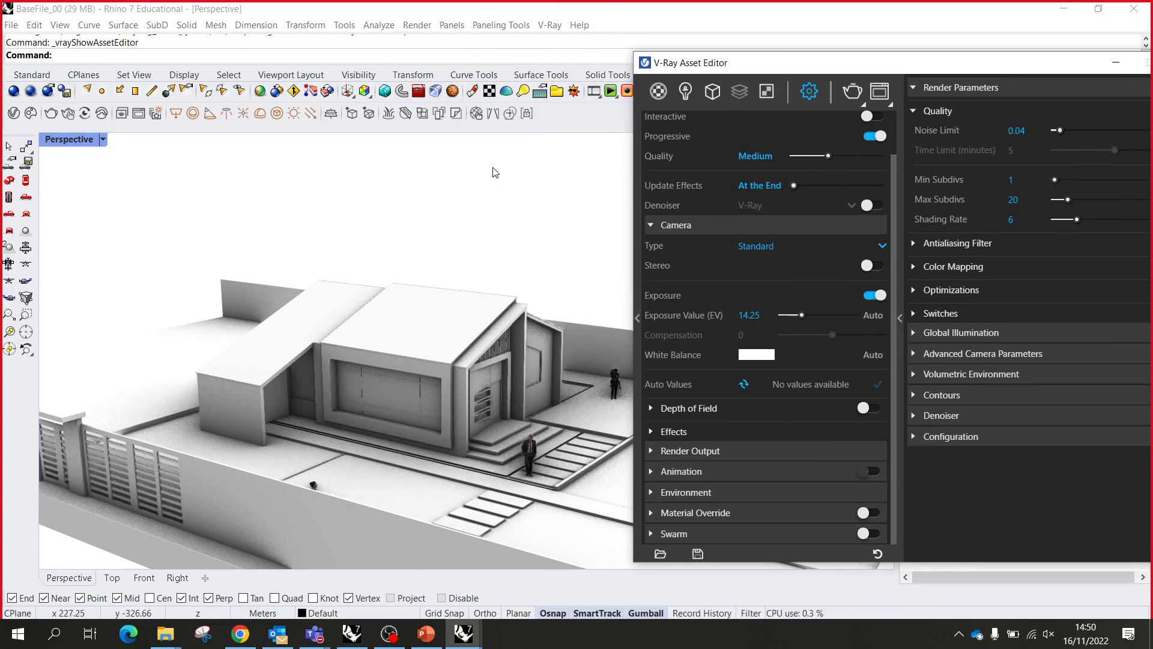
pyautogui.click(863, 106)
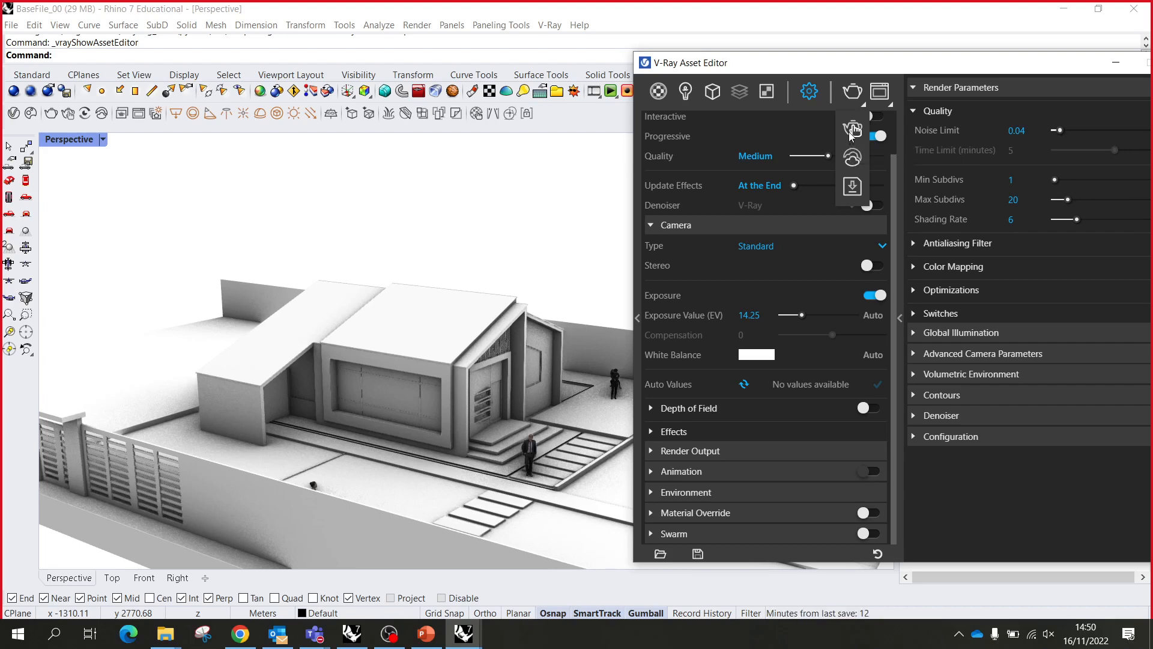
pyautogui.click(852, 129)
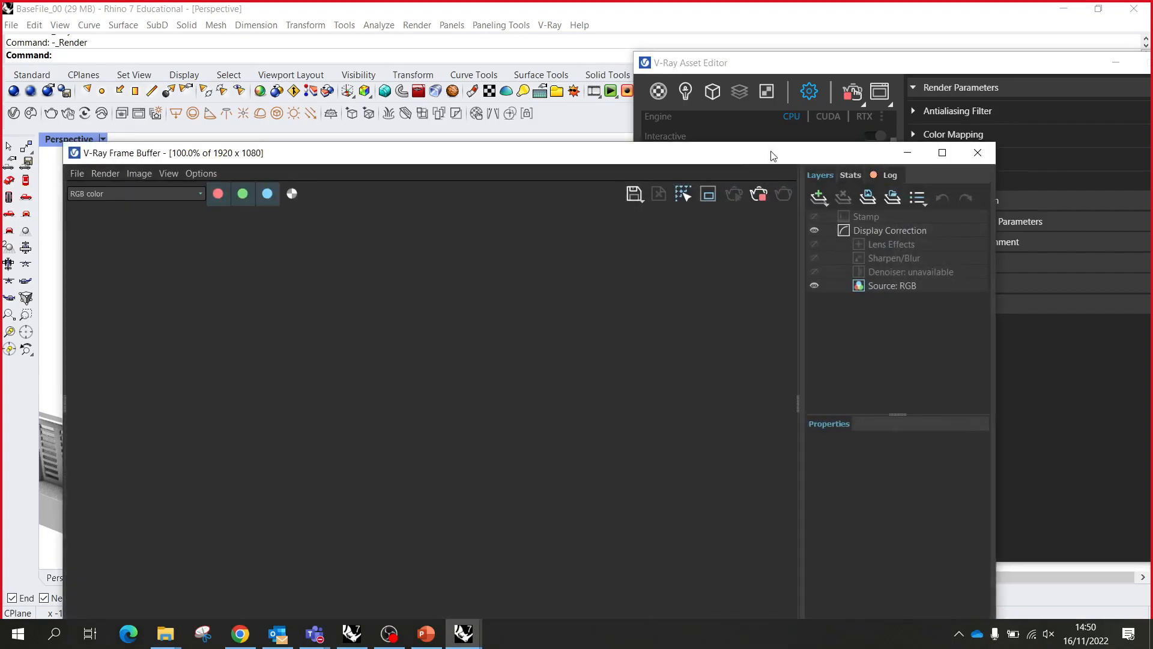
pyautogui.moveTo(580, 161); pyautogui.dragTo(622, 107)
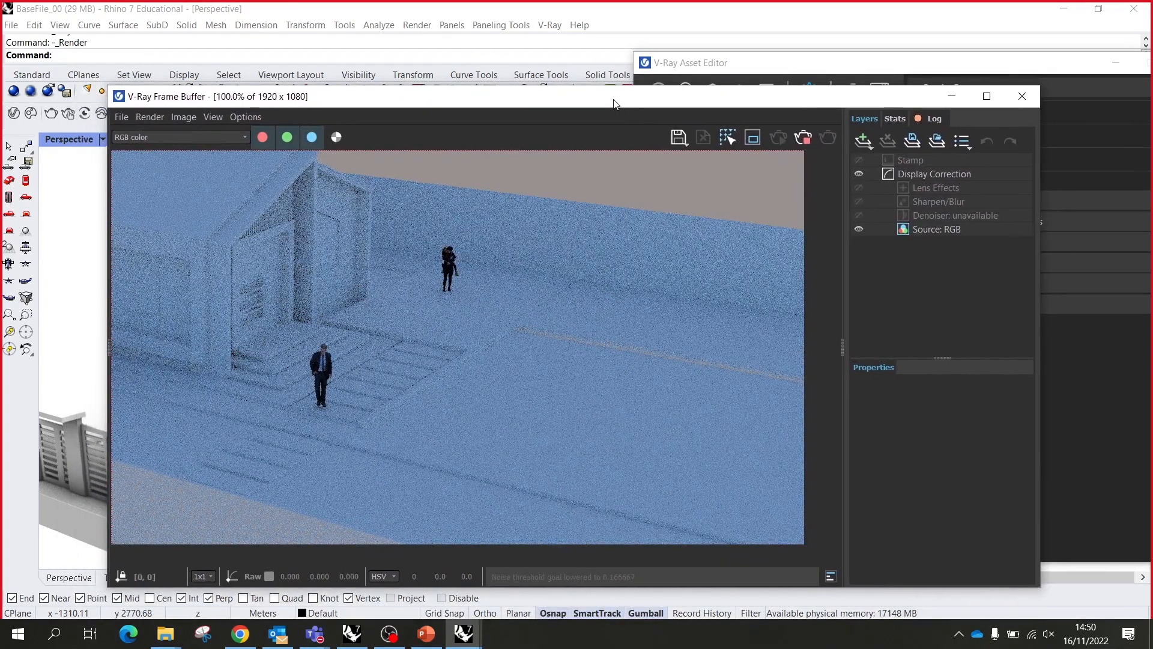
# - Inspect the interactive render of the house in the frame buffer at 100% and 50% zoom
pyautogui.scroll(-1, 570, 251)
pyautogui.scroll(1, 570, 259)
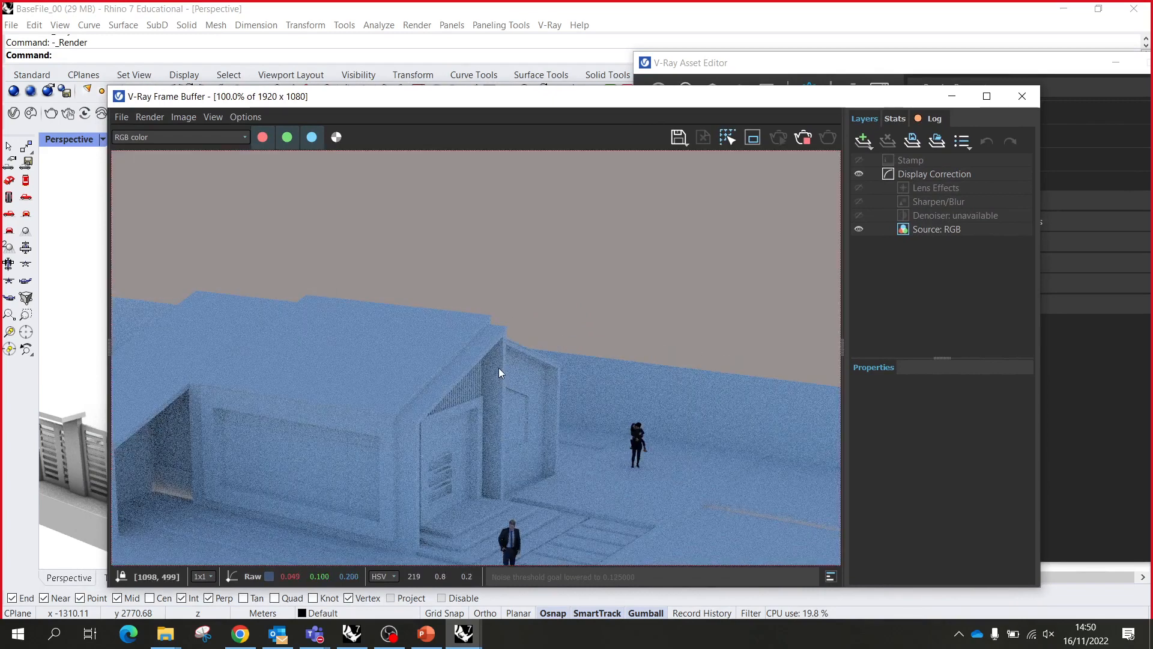
pyautogui.scroll(-1, 496, 363)
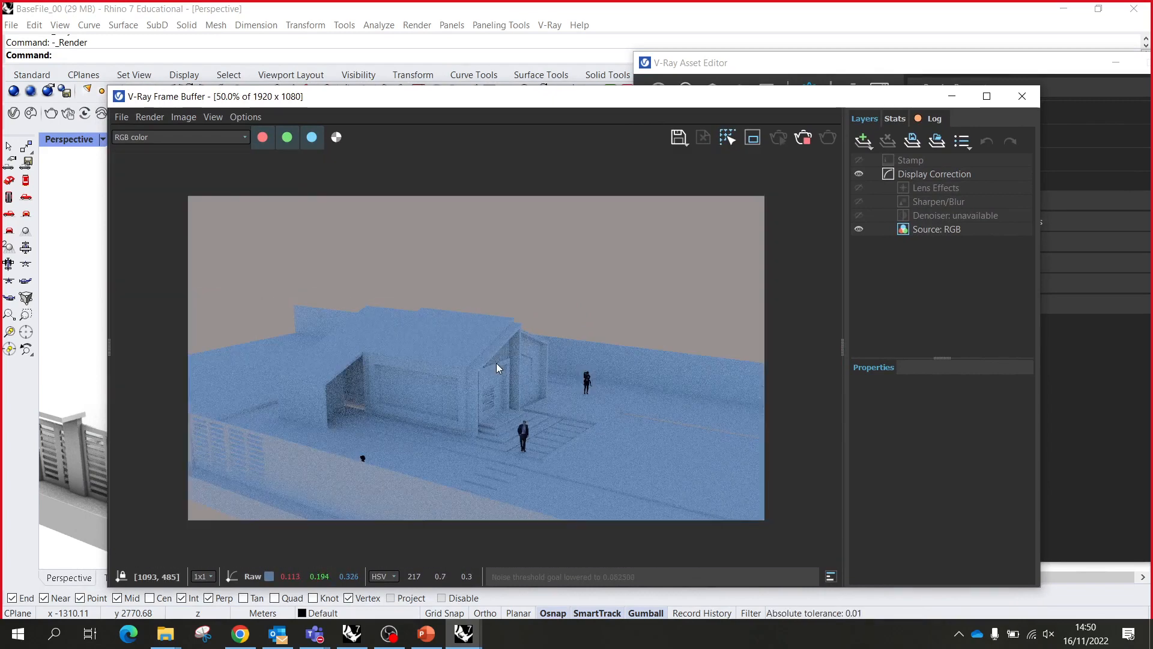
pyautogui.scroll(1, 496, 363)
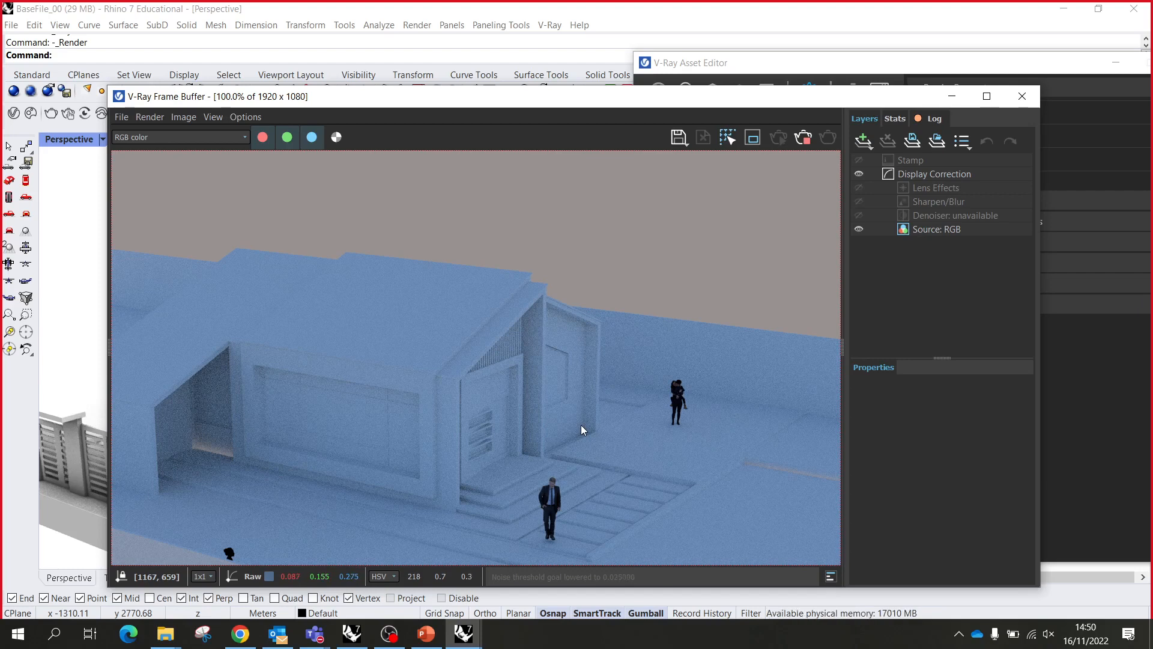
pyautogui.scroll(-2, 636, 408)
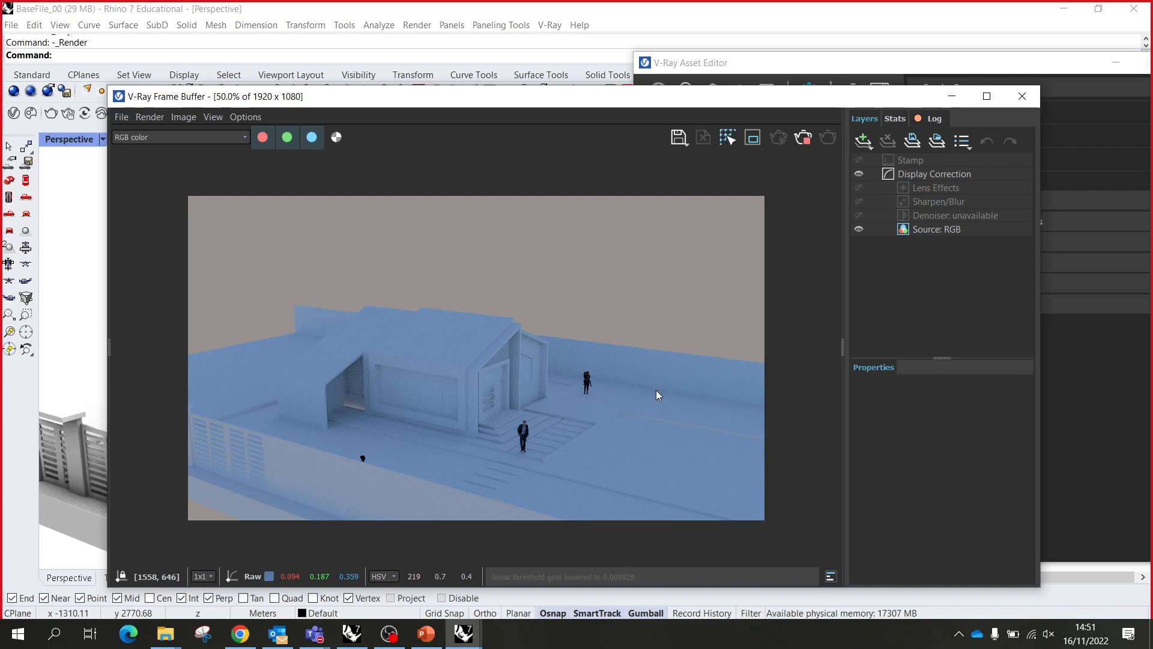
# - Switch to the empty Rhino document and model a solid box about 36 m high beside the origin
pyautogui.click(352, 641)
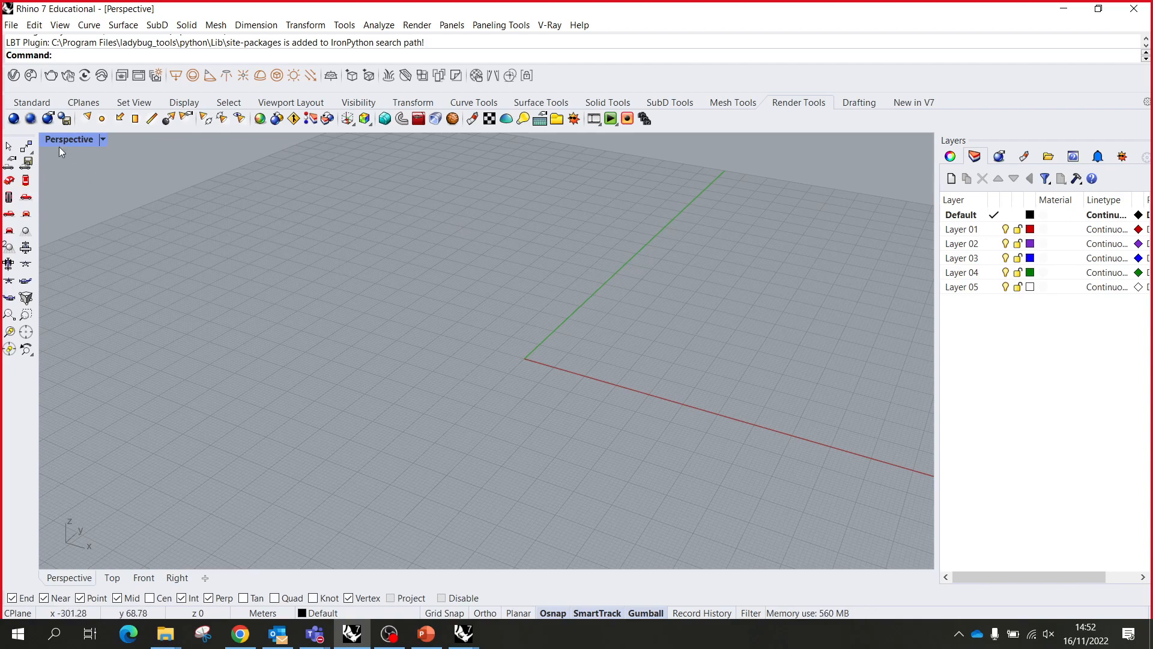
pyautogui.click(23, 105)
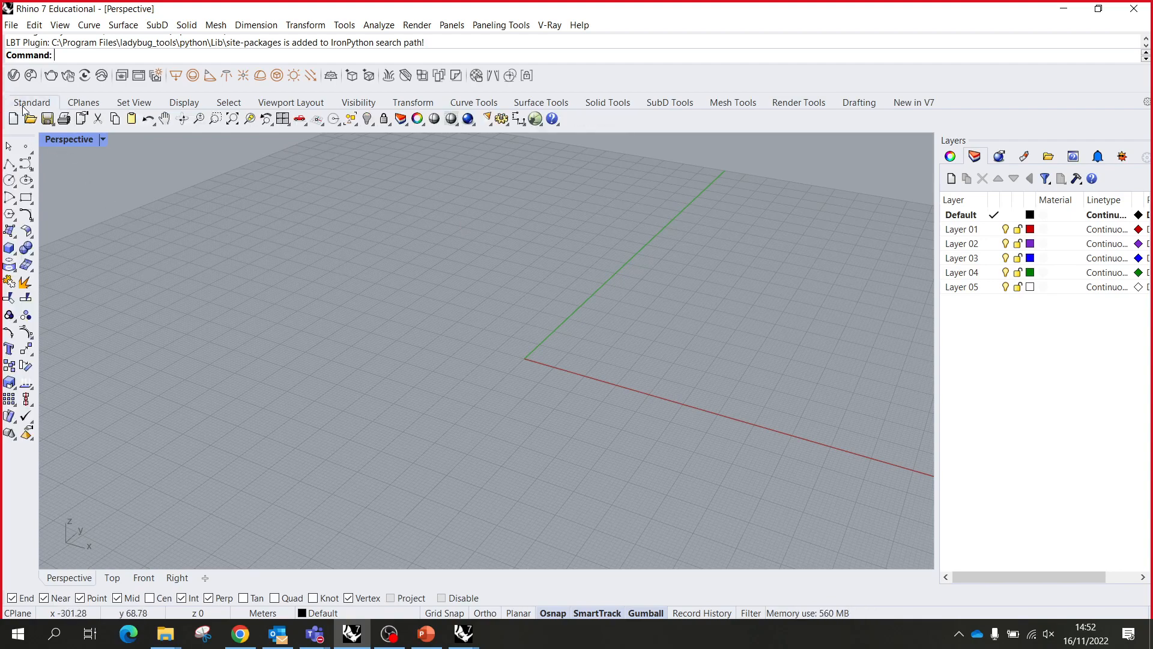
pyautogui.click(9, 247)
pyautogui.click(360, 335)
pyautogui.click(769, 326)
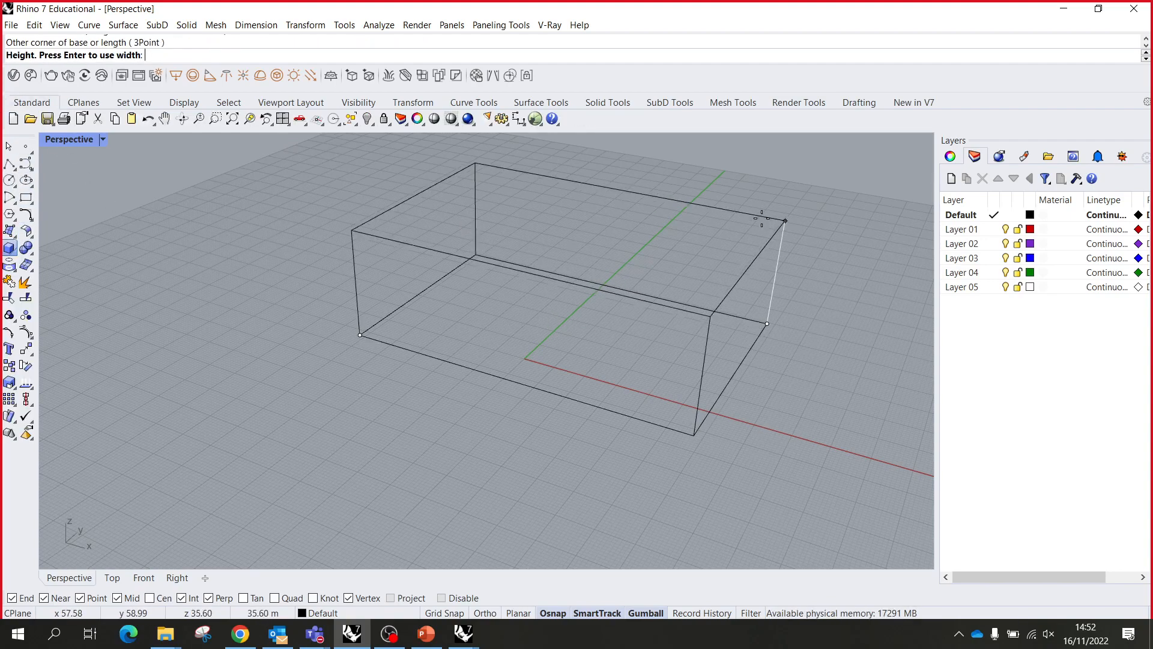
pyautogui.click(784, 221)
pyautogui.scroll(-3, 625, 239)
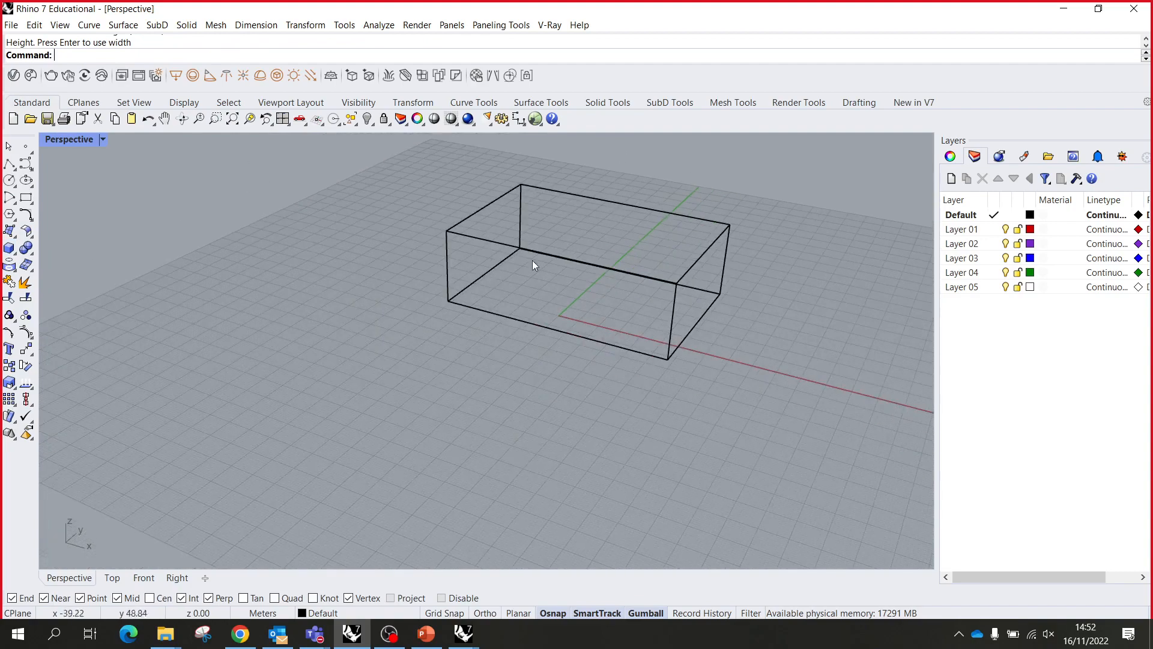
# - Draw a large rectangular plane surface on the ground, extending beyond the box on all sides
pyautogui.click(10, 232)
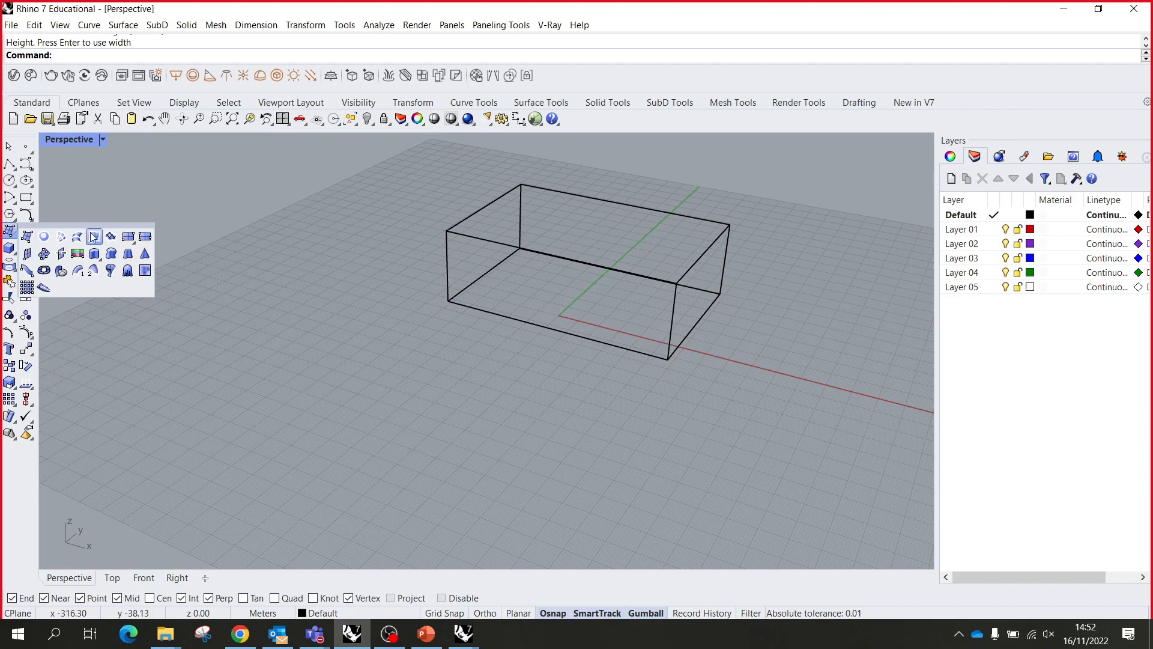
pyautogui.click(127, 236)
pyautogui.click(195, 317)
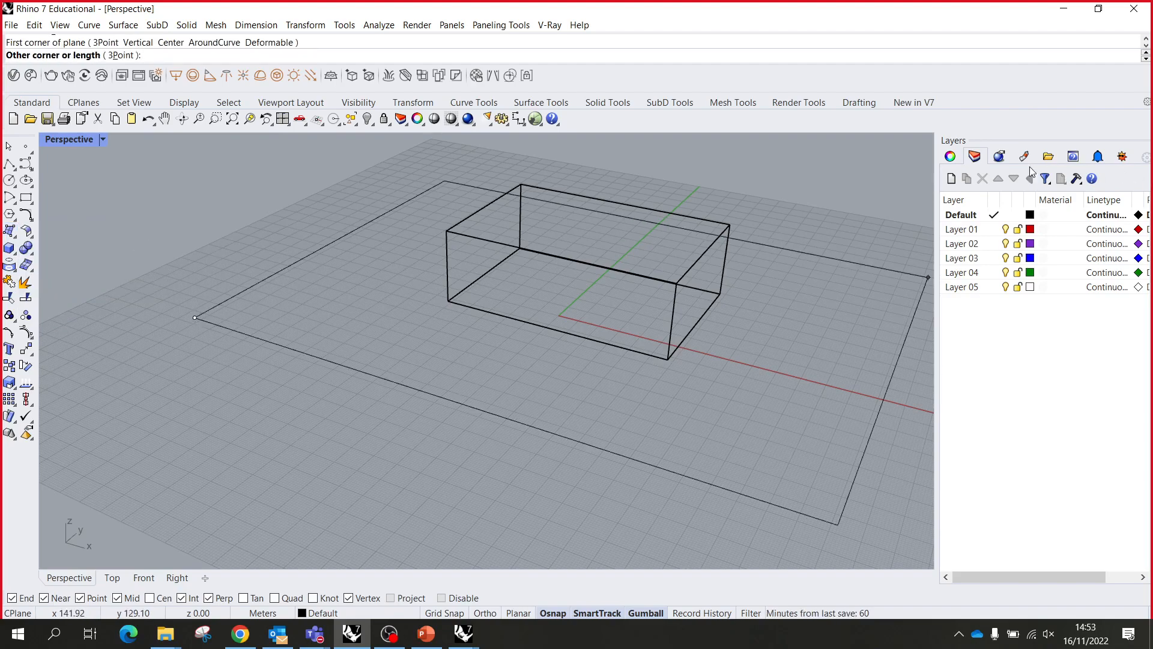
pyautogui.click(900, 256)
pyautogui.scroll(-3, 364, 299)
pyautogui.scroll(4, 528, 223)
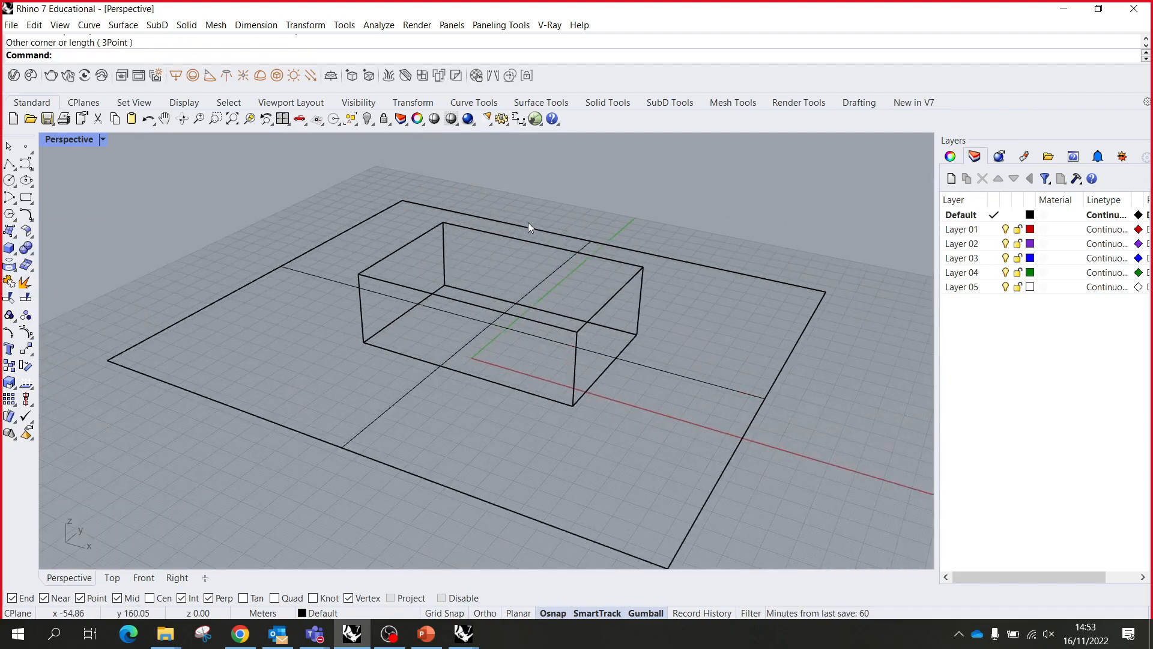
pyautogui.scroll(-4, 438, 228)
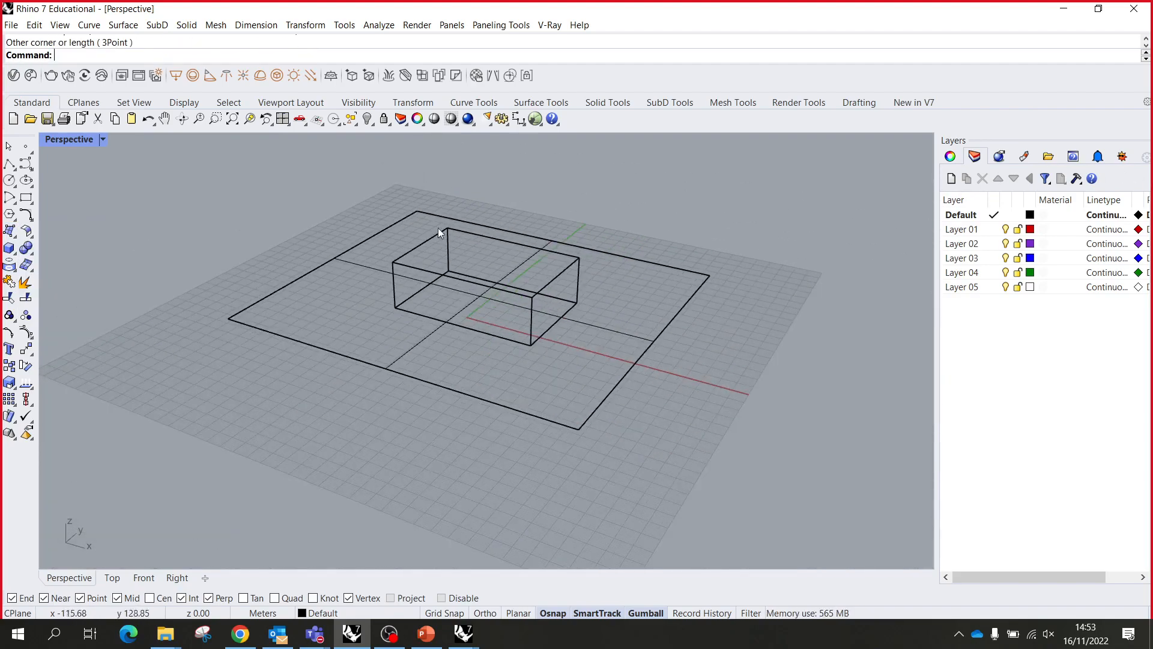
# - Run an interactive V-Ray render of the box and plane, inspect it up close, and minimize the frame buffer
pyautogui.click(68, 76)
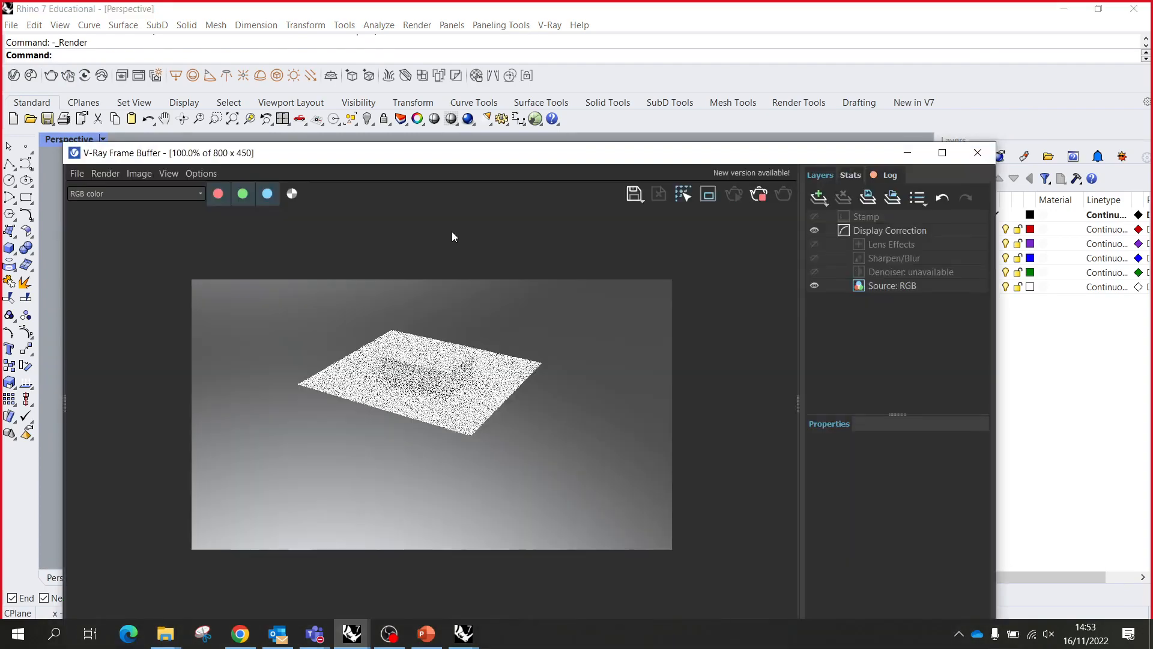
pyautogui.scroll(3, 438, 348)
pyautogui.scroll(-1, 433, 340)
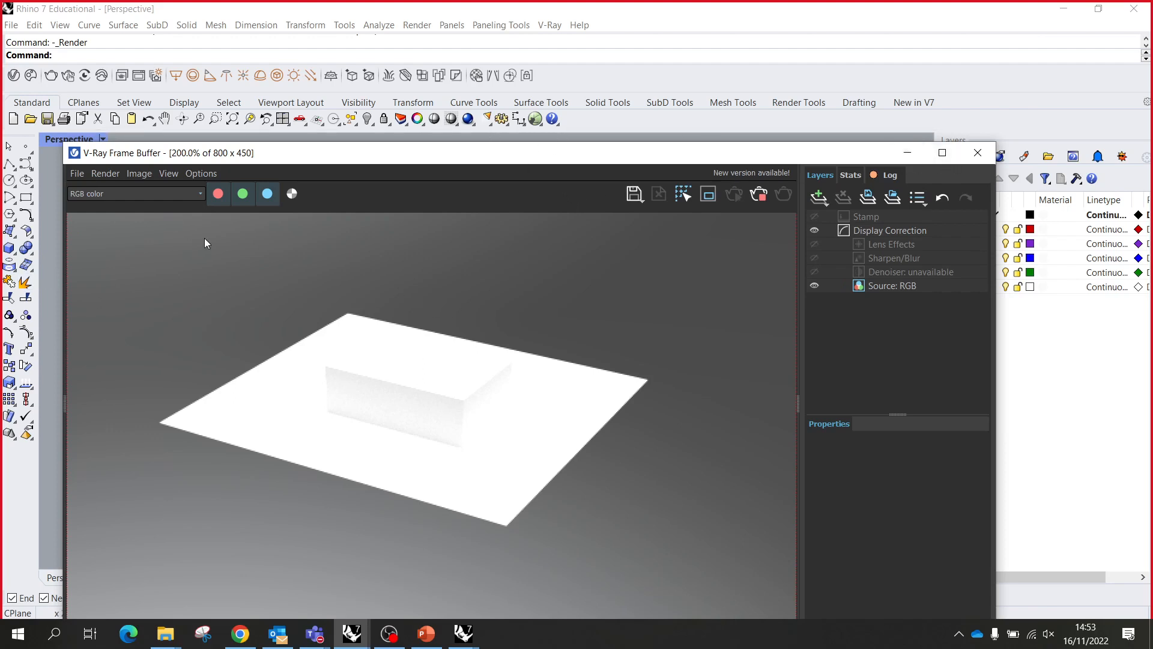
pyautogui.click(906, 151)
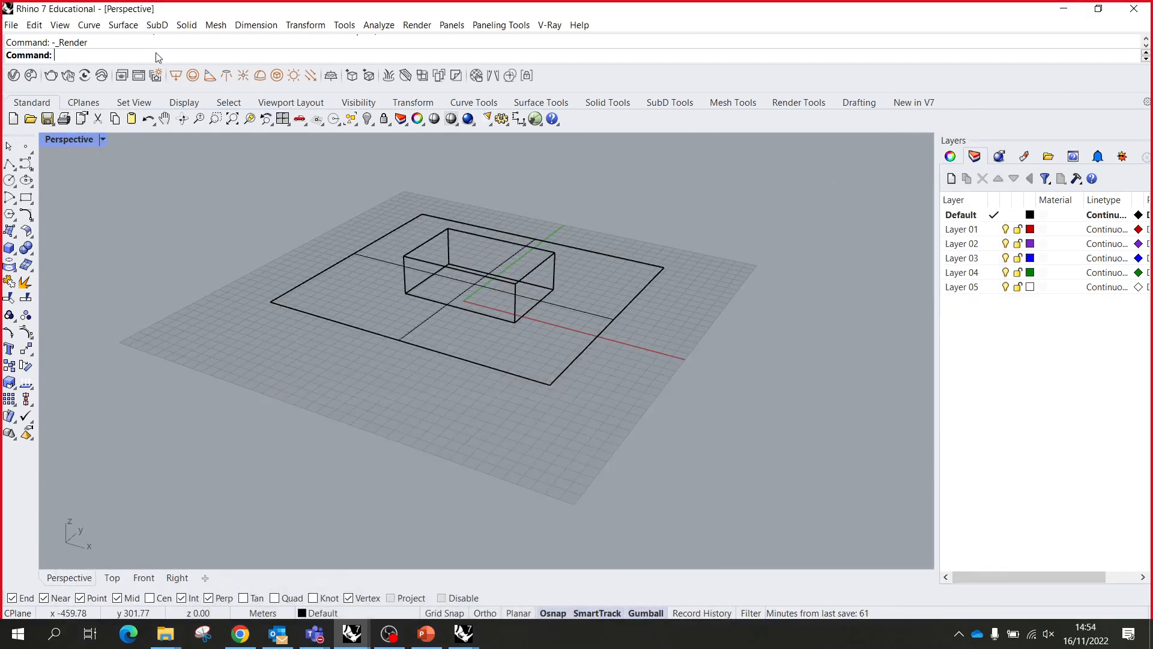
# - Start the vrayChangeDefaultScene command to show its Studio and ArchVis options, then close the untitled document without saving
pyautogui.write('vrayD')
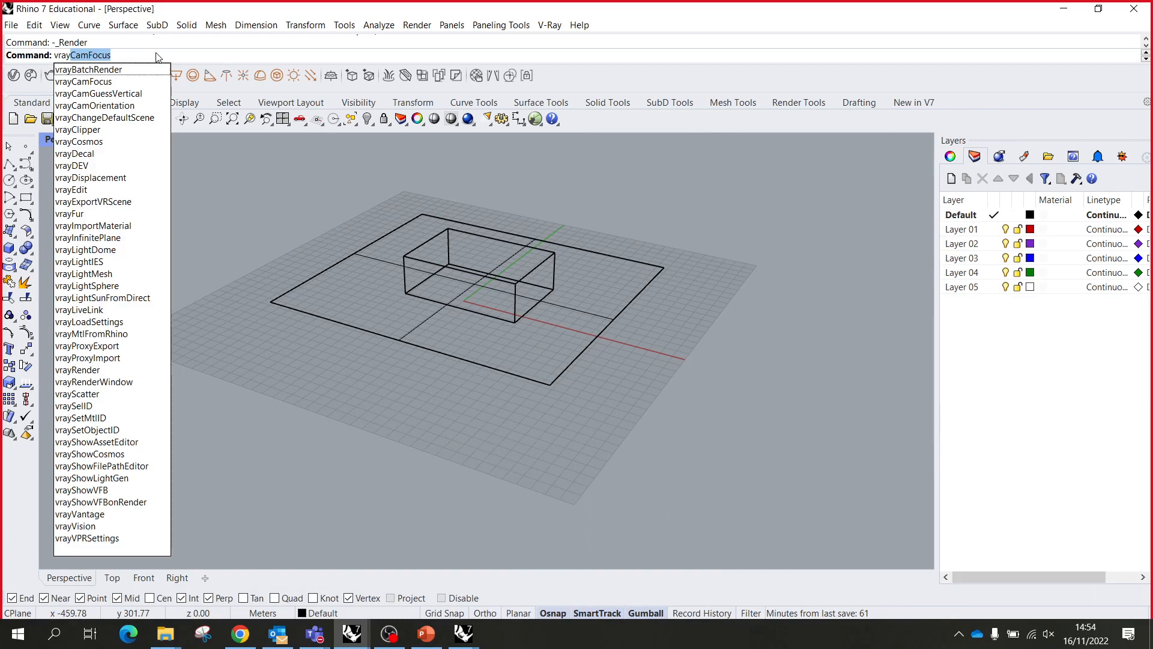
pyautogui.write('e')
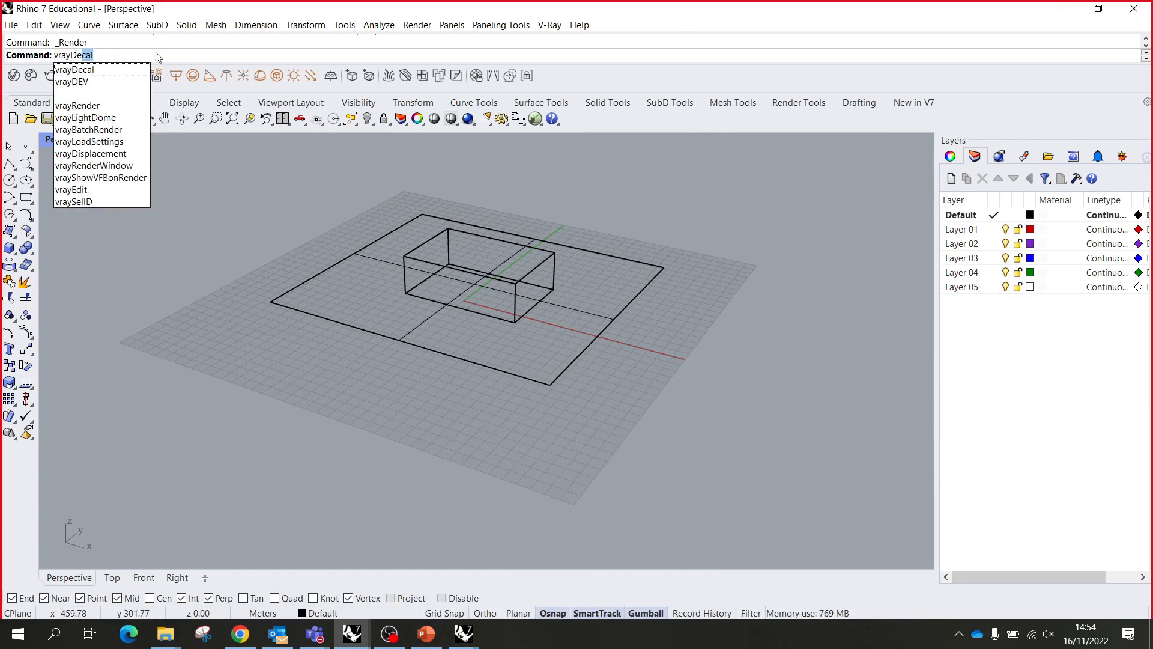
pyautogui.write('f')
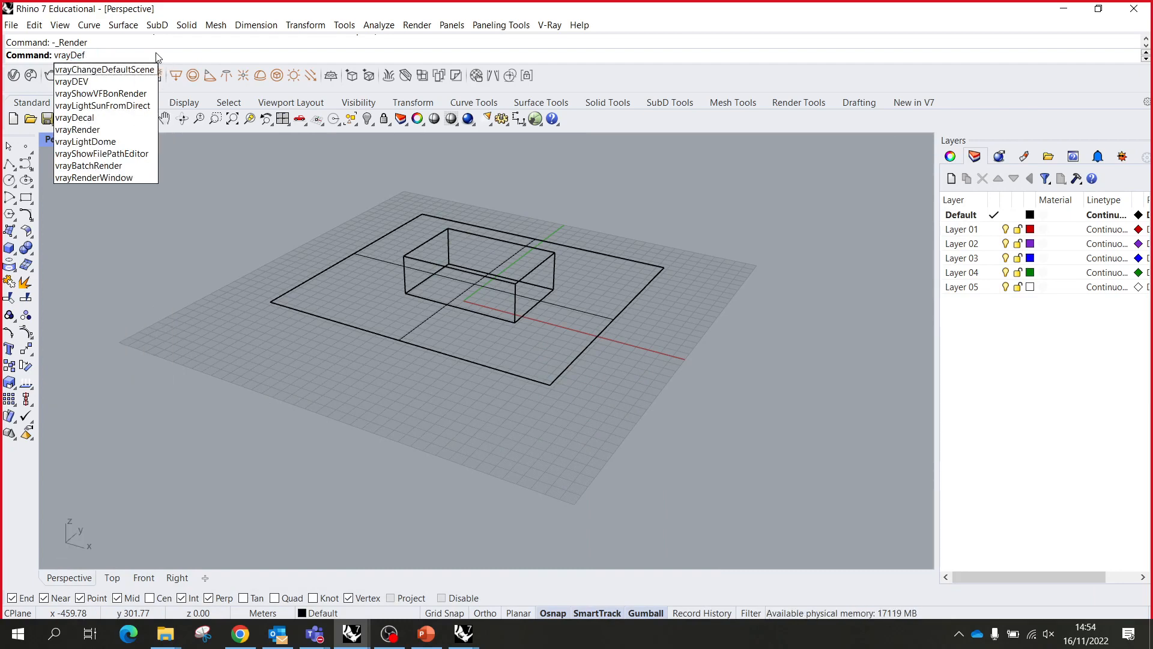
pyautogui.click(121, 69)
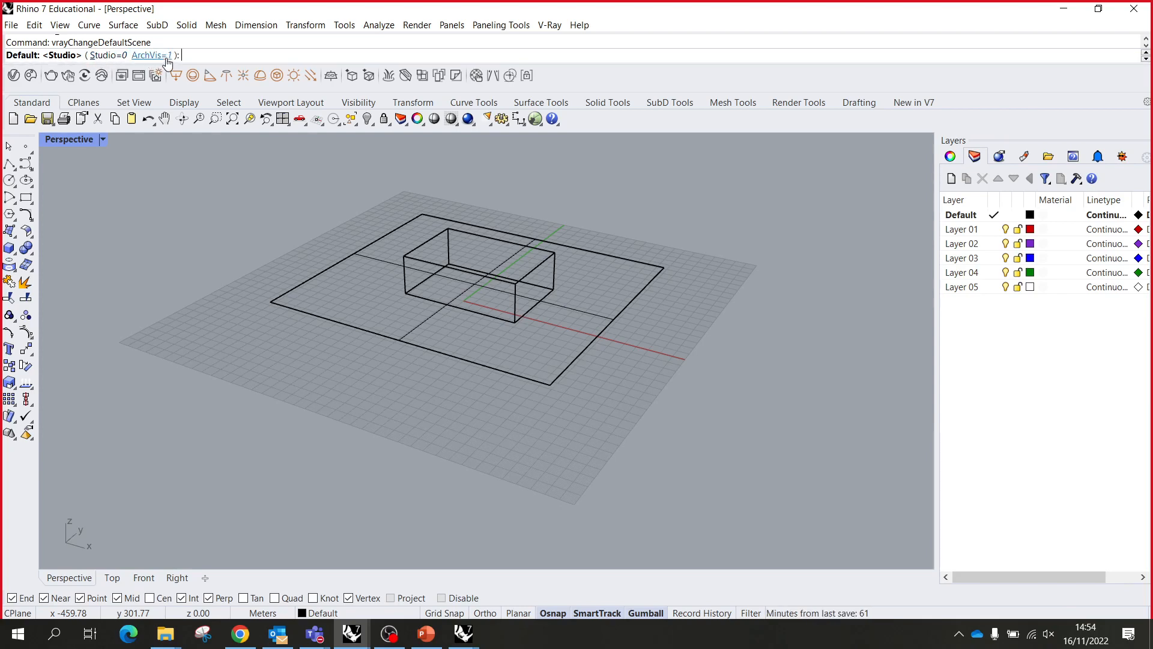
pyautogui.click(139, 73)
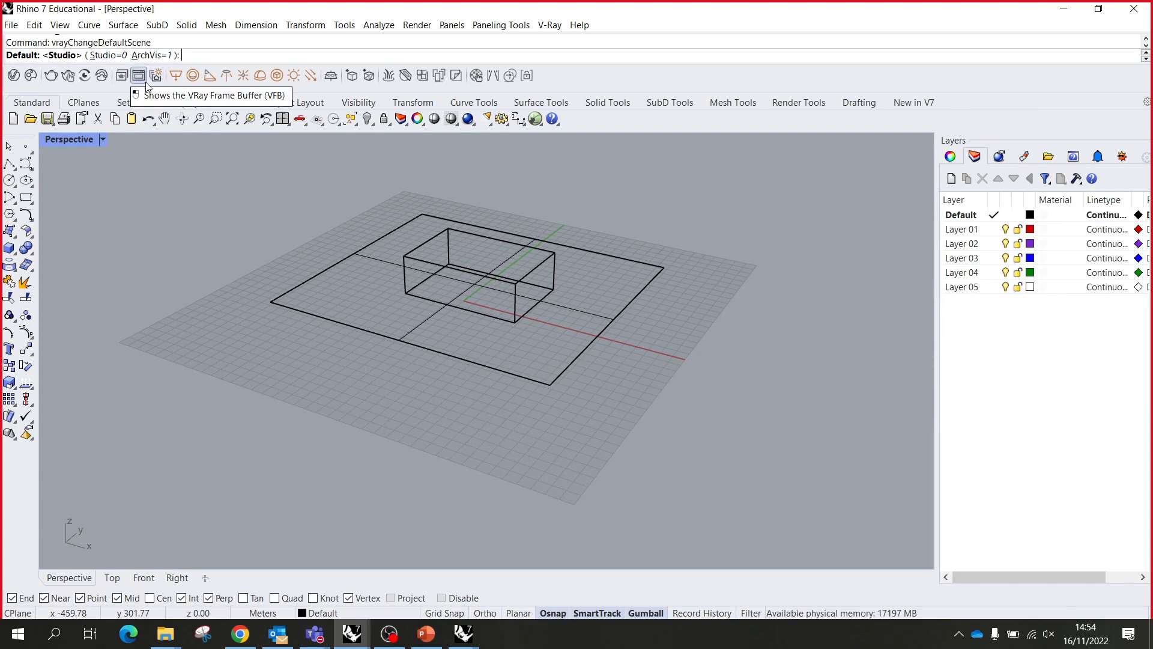
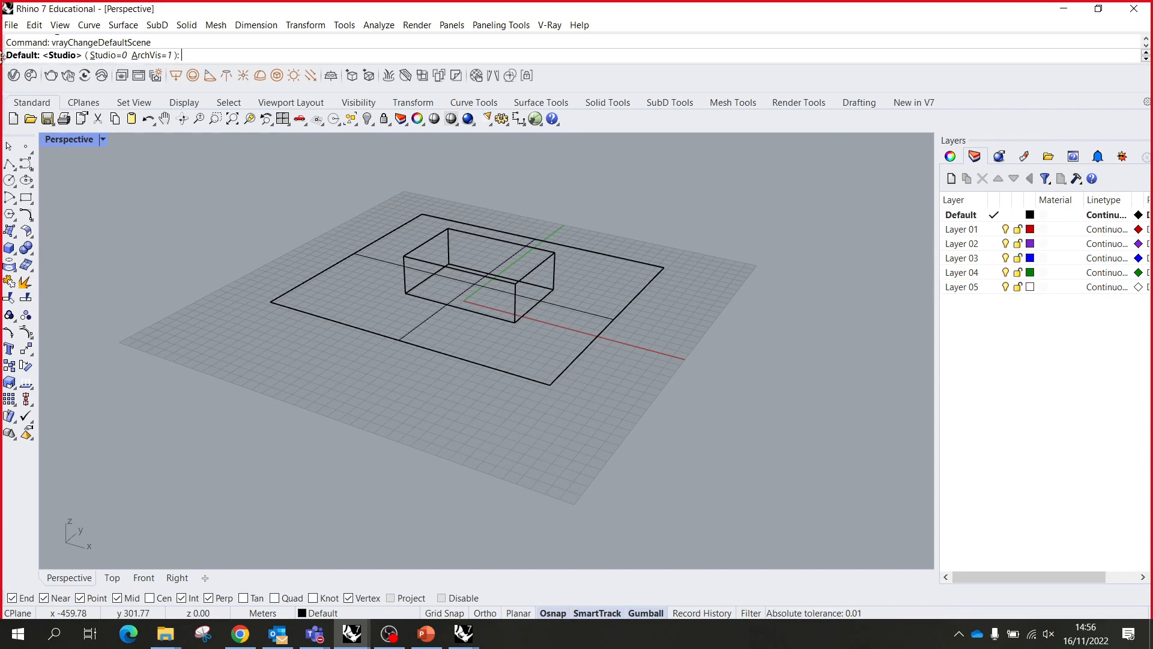
pyautogui.click(1132, 8)
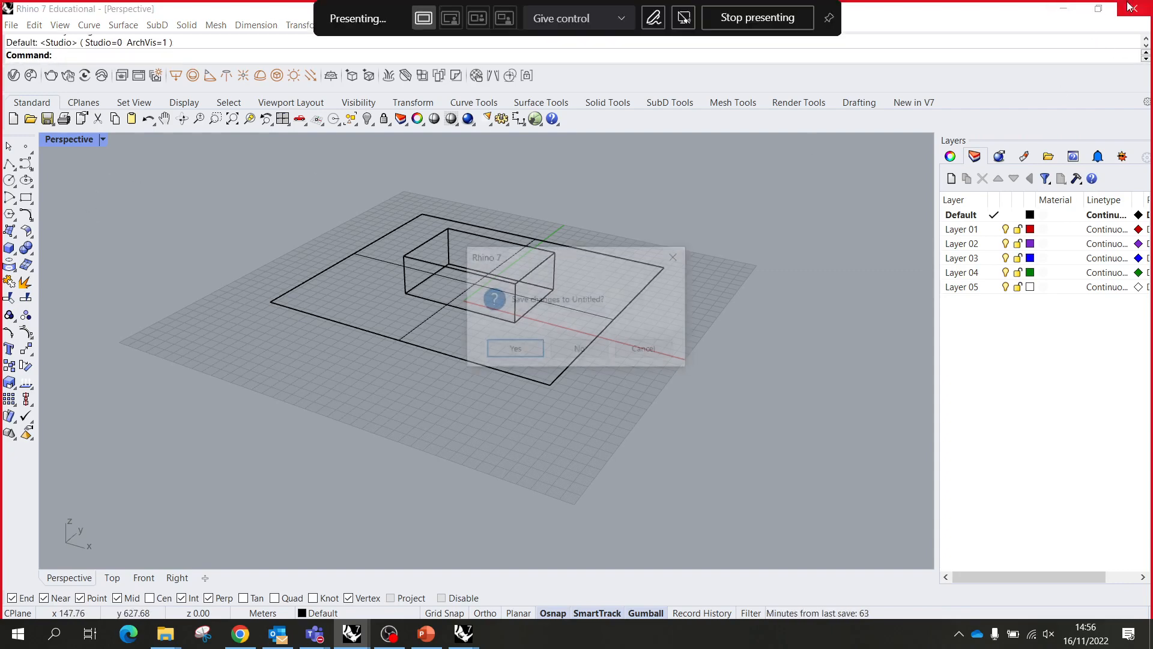
pyautogui.click(579, 350)
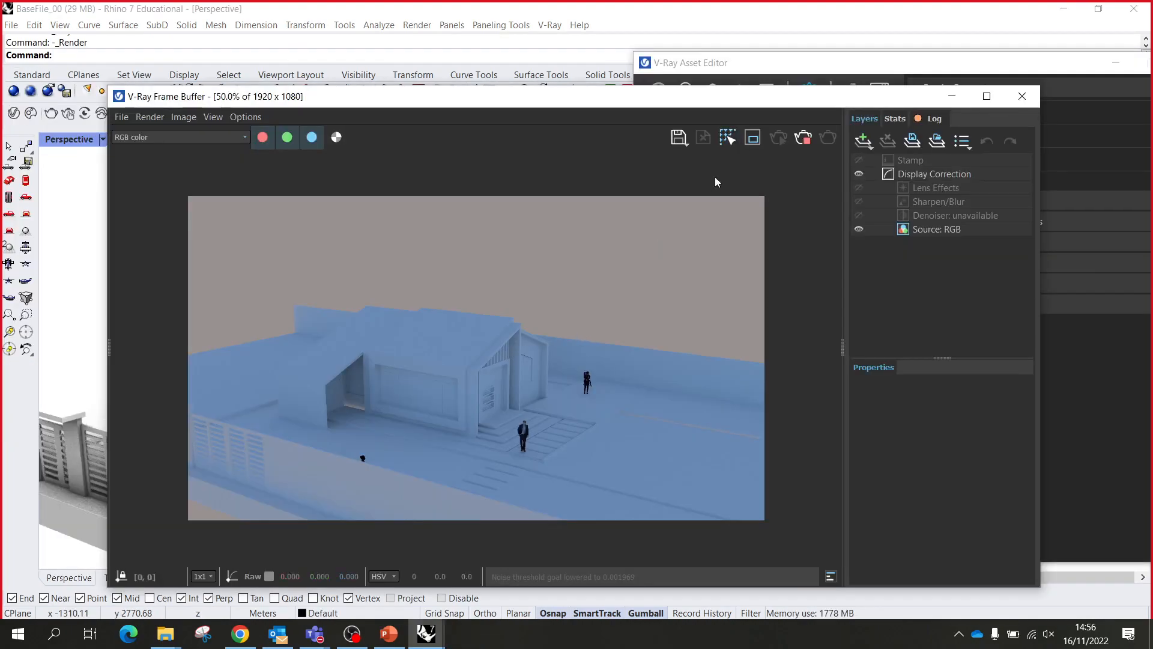
# - Orbit the house view to demonstrate live updates in the interactive render, moving the frame buffer clear of the viewport
pyautogui.moveTo(43, 340); pyautogui.dragTo(70, 342, button='right')
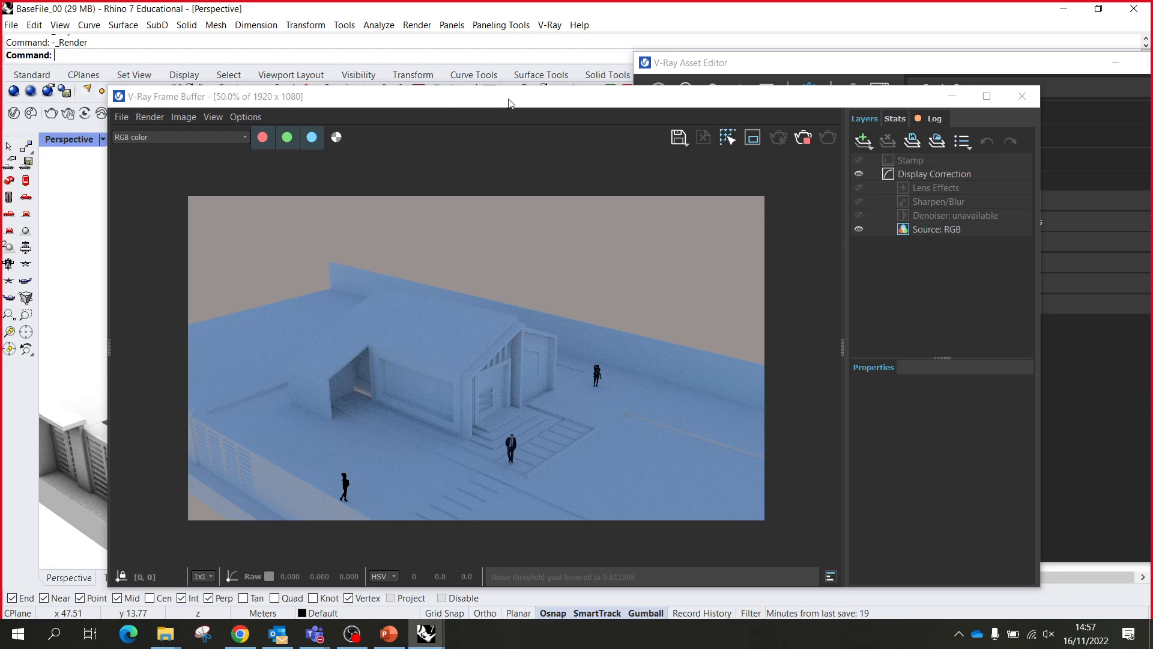
pyautogui.moveTo(504, 103); pyautogui.dragTo(586, 81)
pyautogui.scroll(-1, 595, 266)
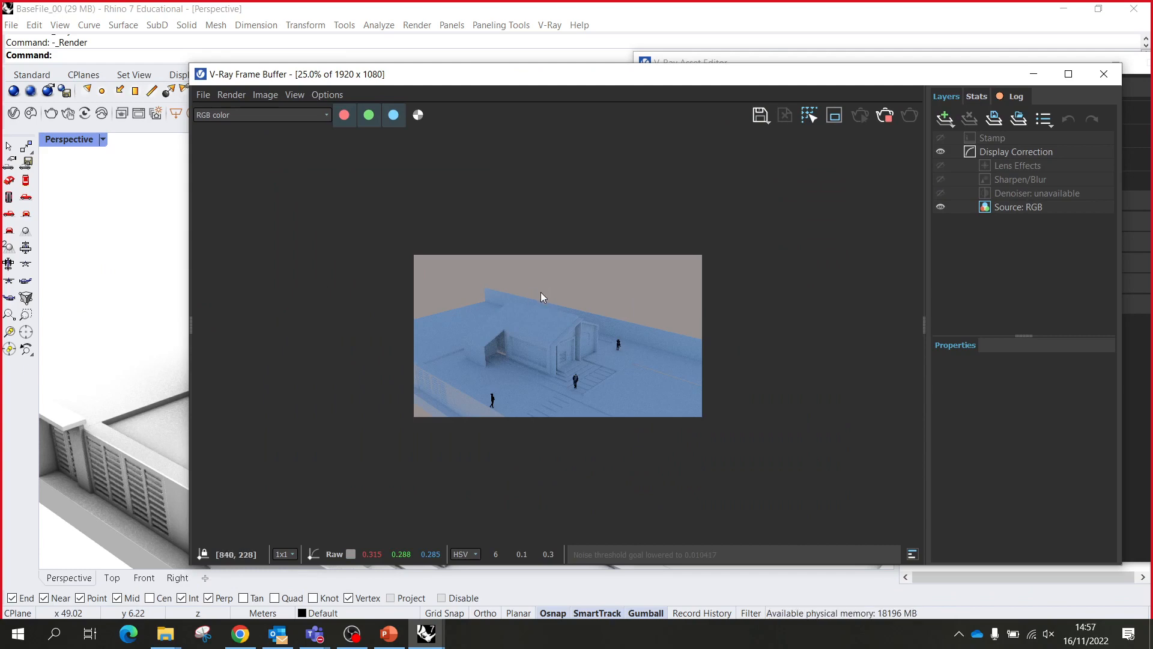
pyautogui.scroll(1, 541, 292)
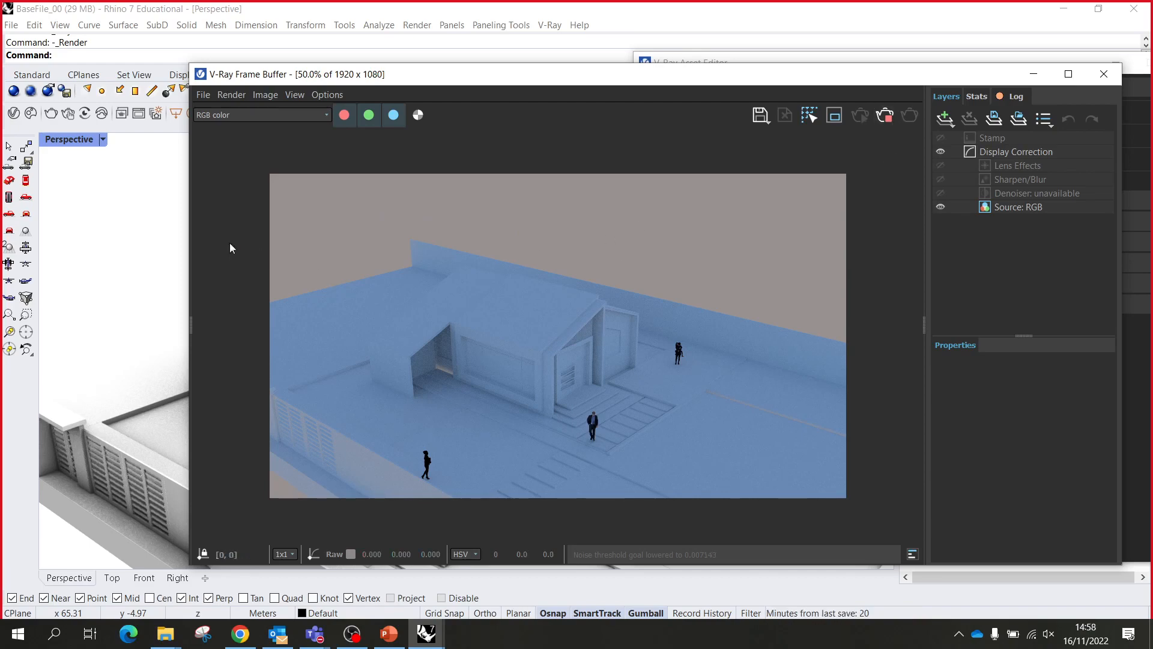
pyautogui.moveTo(145, 307)
pyautogui.mouseDown(button='right')
pyautogui.moveTo(144, 295)
pyautogui.moveTo(164, 309)
pyautogui.mouseUp(button='right')
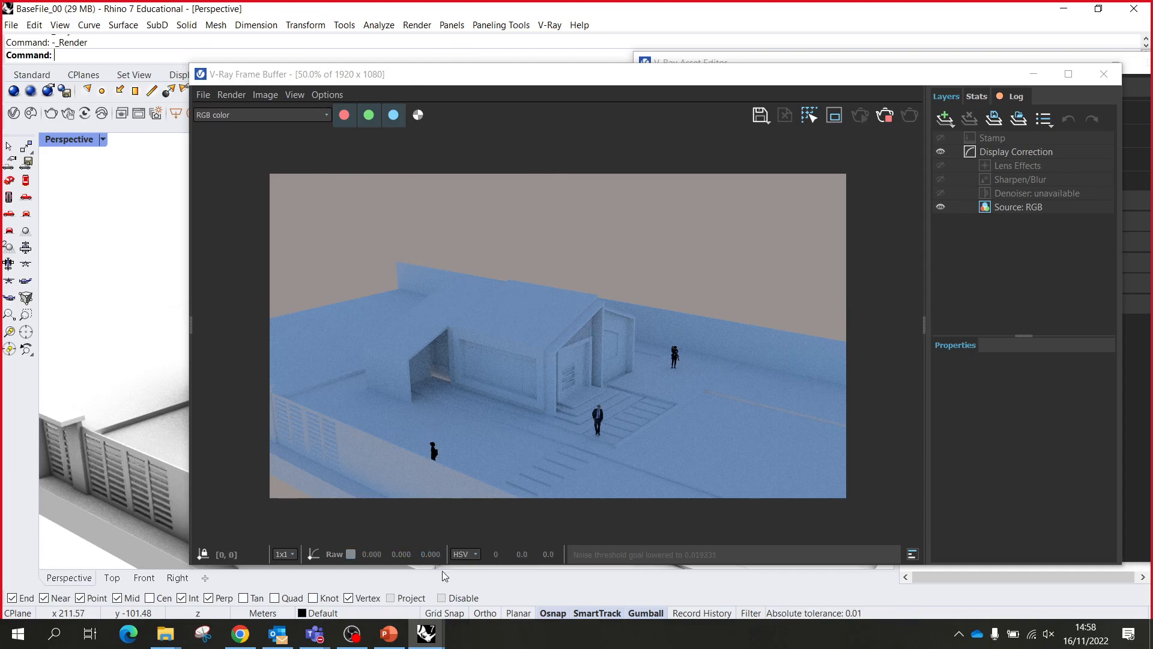
# - Bring the V-Ray Asset Editor to the front, list the scene's geometries, and enable the Rhino Document Ground Plane
pyautogui.moveTo(420, 638)
pyautogui.click(432, 593)
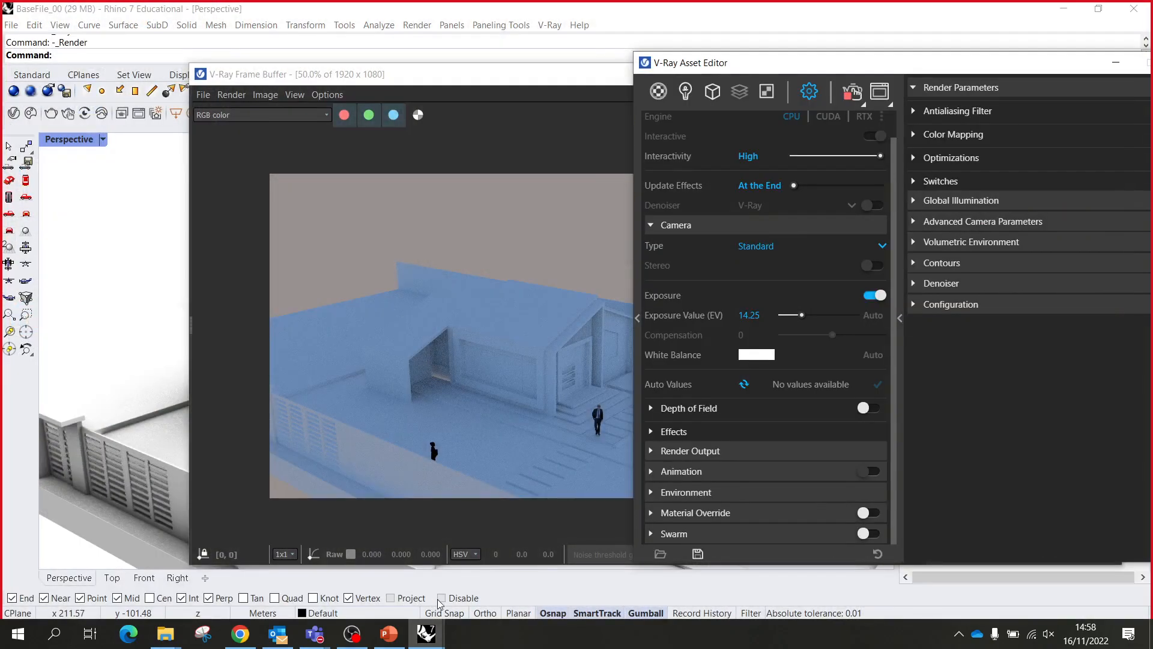
pyautogui.moveTo(738, 68); pyautogui.dragTo(551, 63)
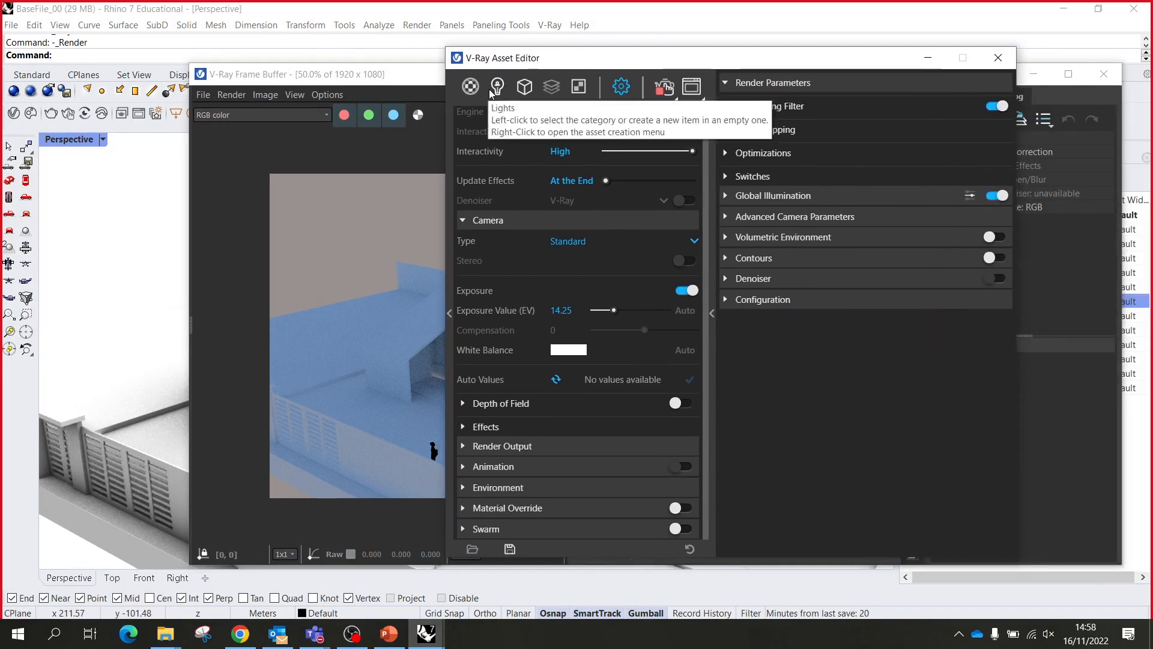
pyautogui.click(518, 93)
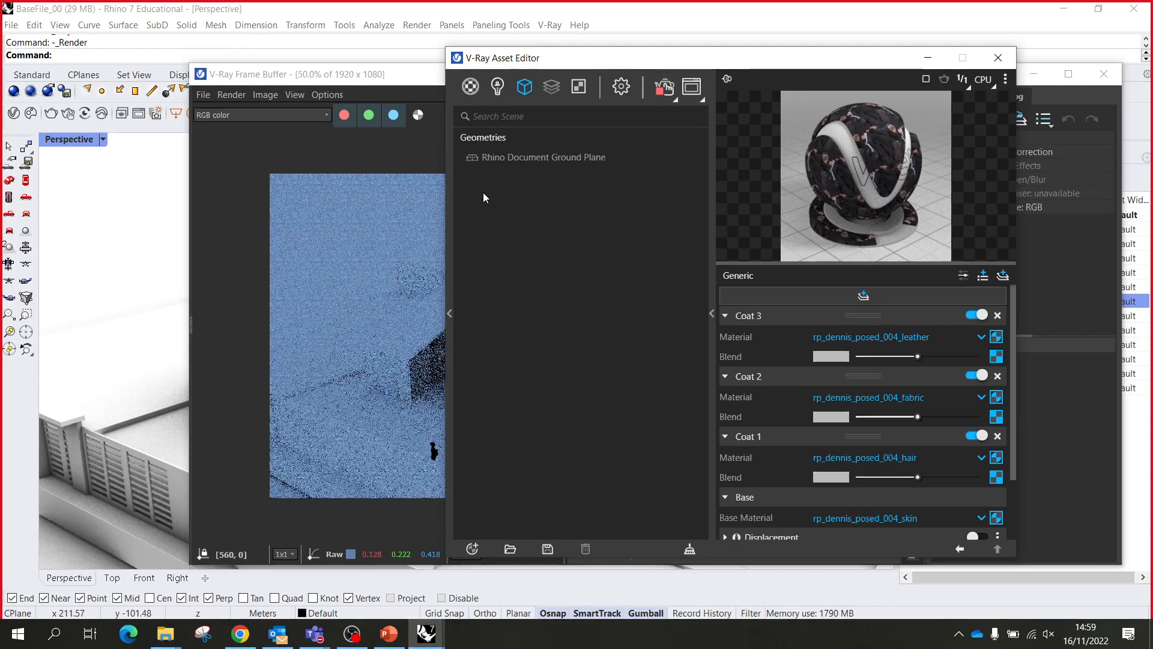
# - Move the Asset Editor off the render, examine the ground plane from a lower, wider view, and disable the Rhino Document Ground Plane
pyautogui.moveTo(546, 62); pyautogui.dragTo(883, 68)
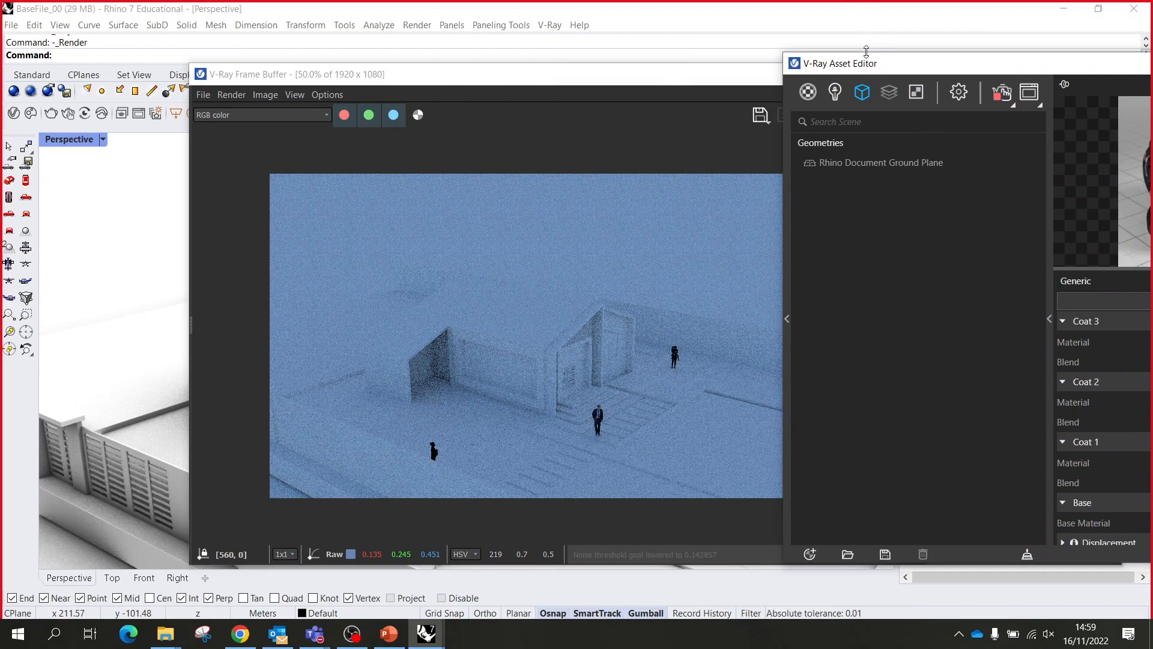
pyautogui.scroll(-1, 468, 290)
pyautogui.moveTo(182, 290); pyautogui.dragTo(152, 260, button='right')
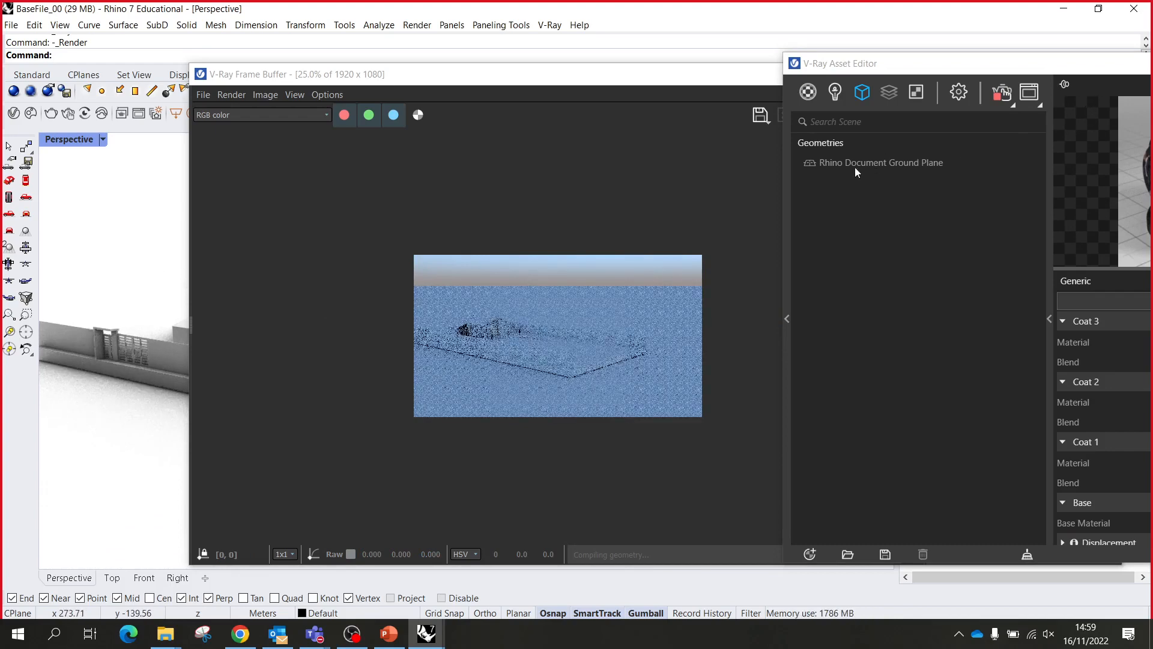
pyautogui.click(812, 168)
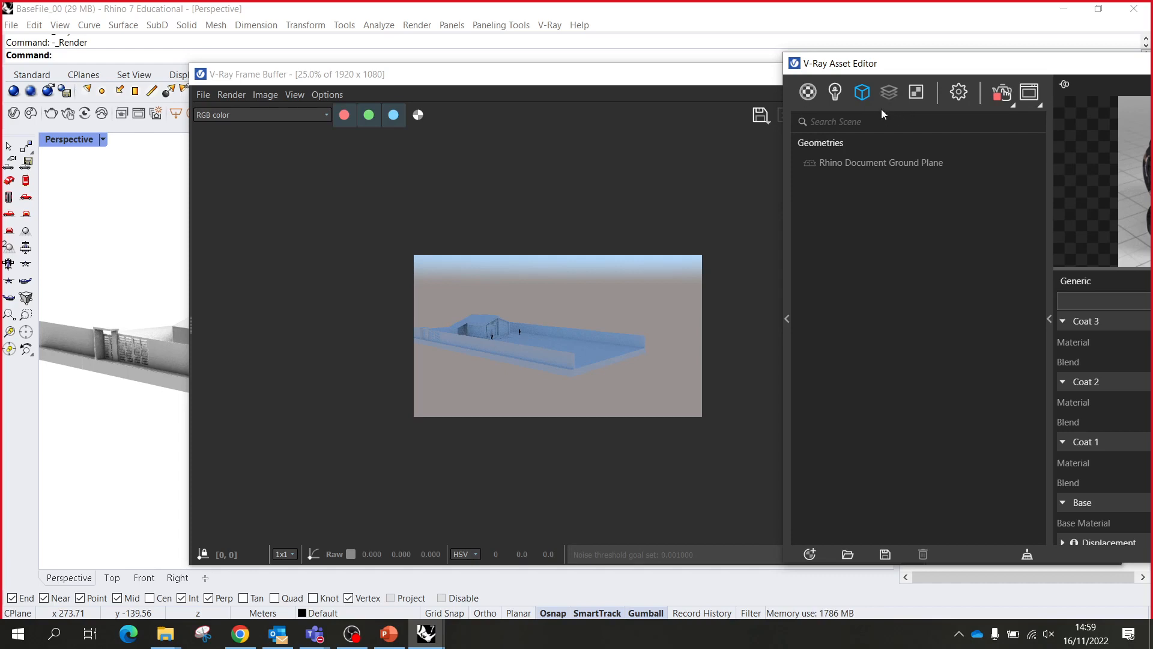
# - List the scene's lights, enable the Rhino Document Sun, and examine the sunlit house up close in the render
pyautogui.moveTo(889, 63); pyautogui.dragTo(617, 85)
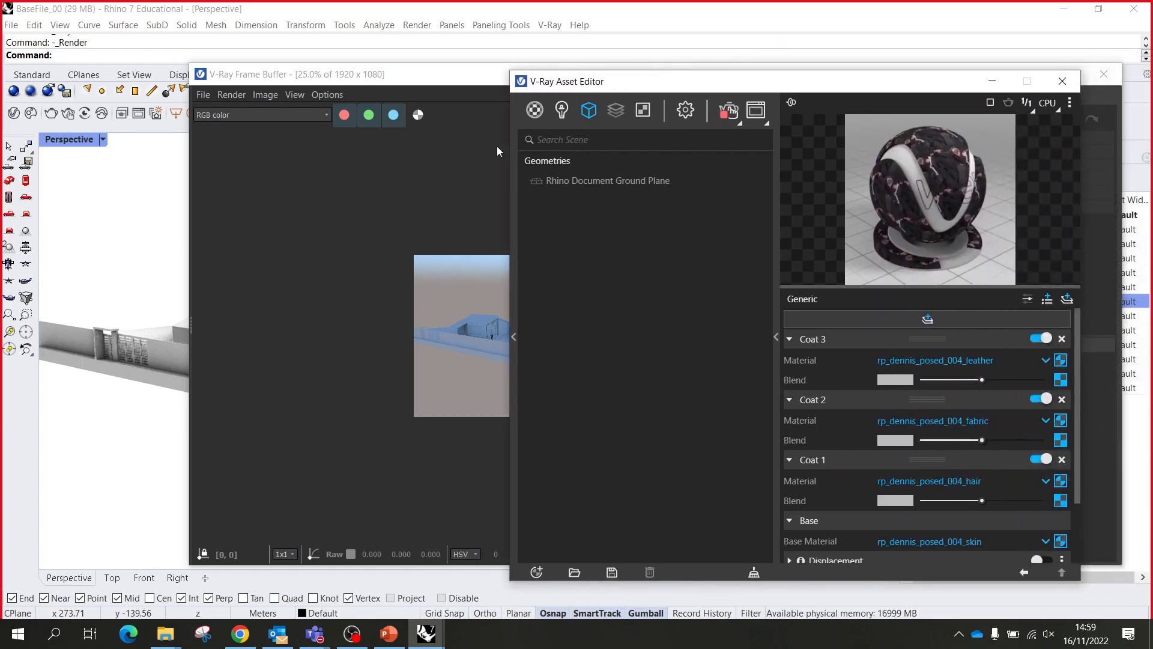
pyautogui.click(561, 110)
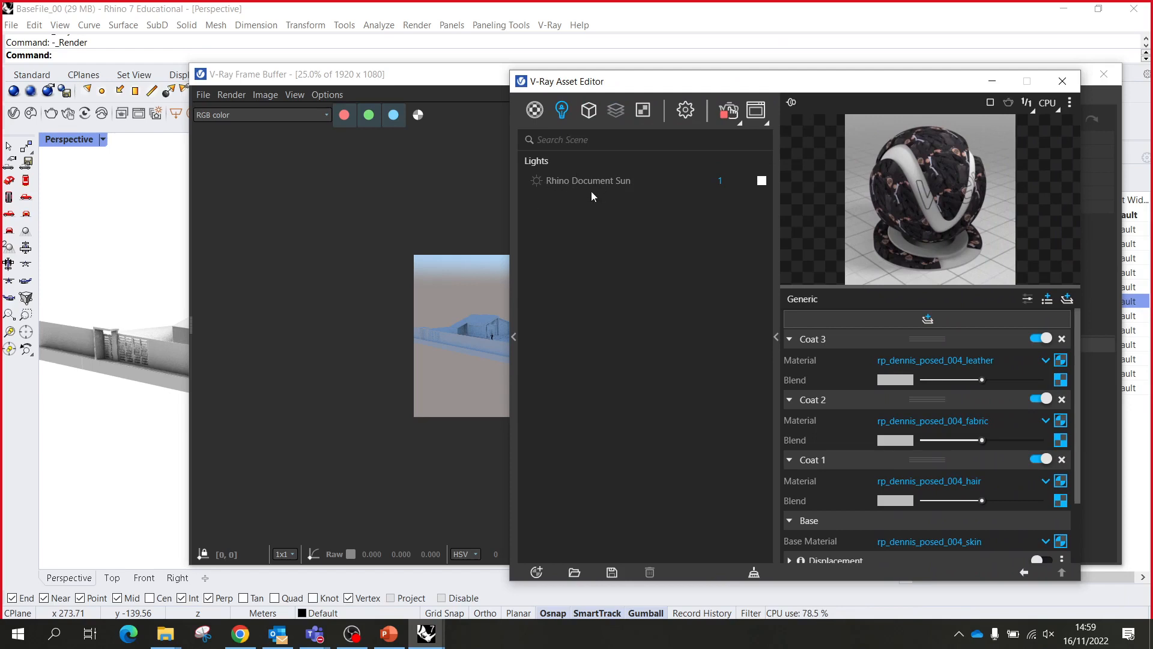
pyautogui.click(538, 184)
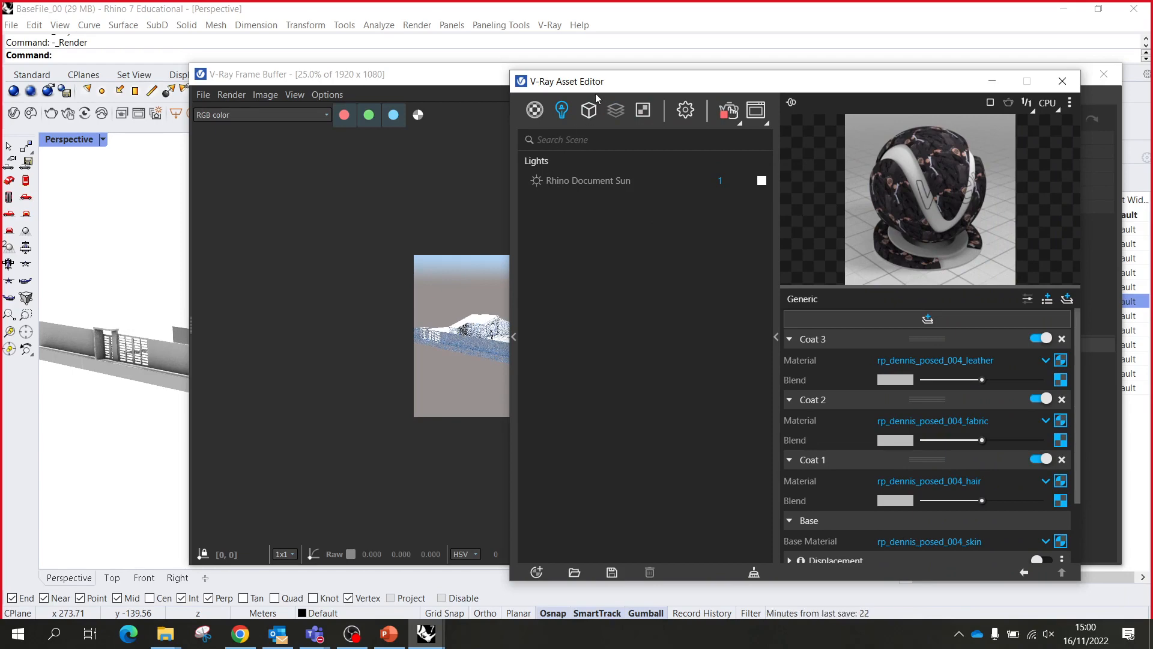
pyautogui.moveTo(700, 70); pyautogui.dragTo(926, 78)
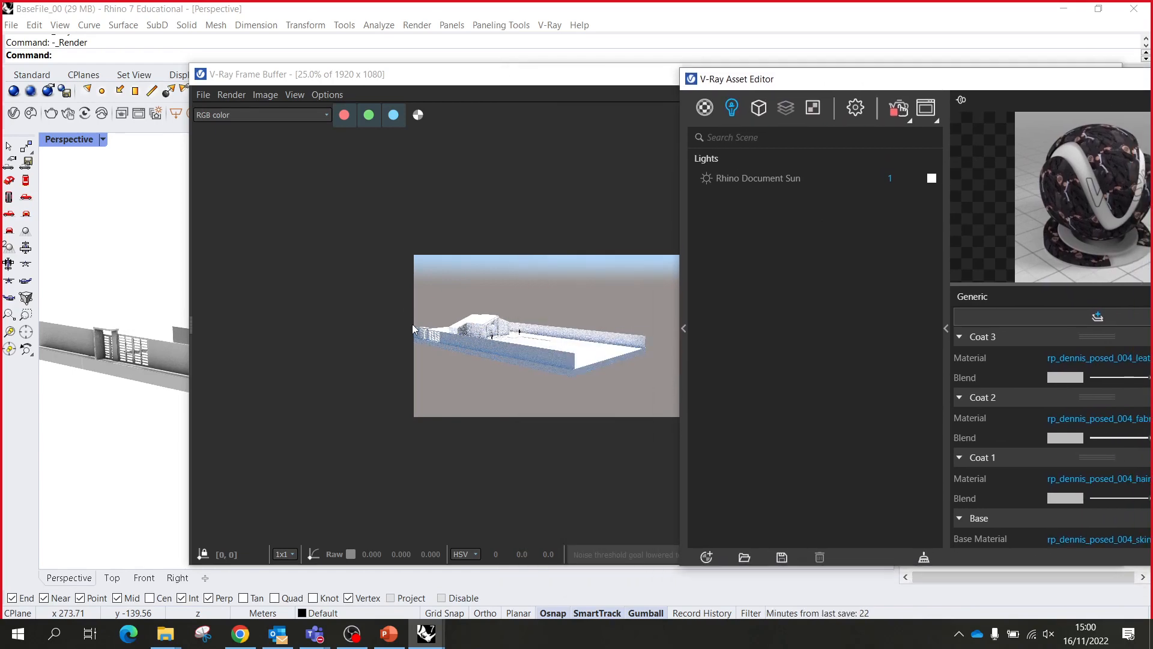
pyautogui.scroll(2, 412, 323)
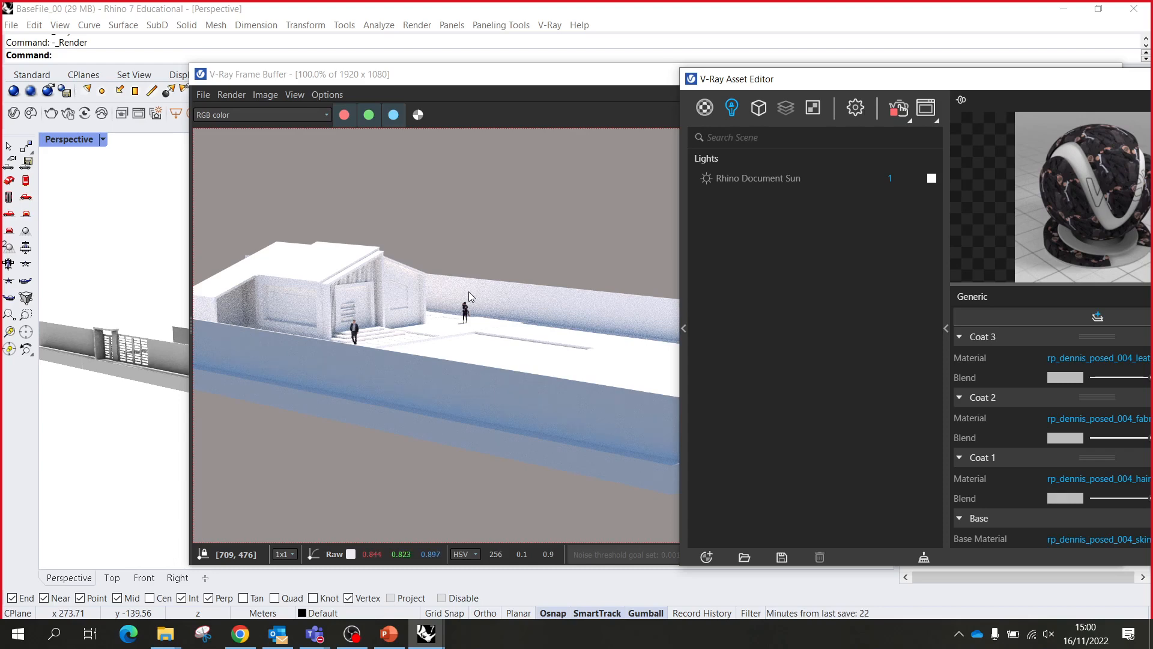
# - Enable the Rhino Document Ground Plane among the scene's geometries and return to the list of lights
pyautogui.moveTo(774, 83); pyautogui.dragTo(566, 89)
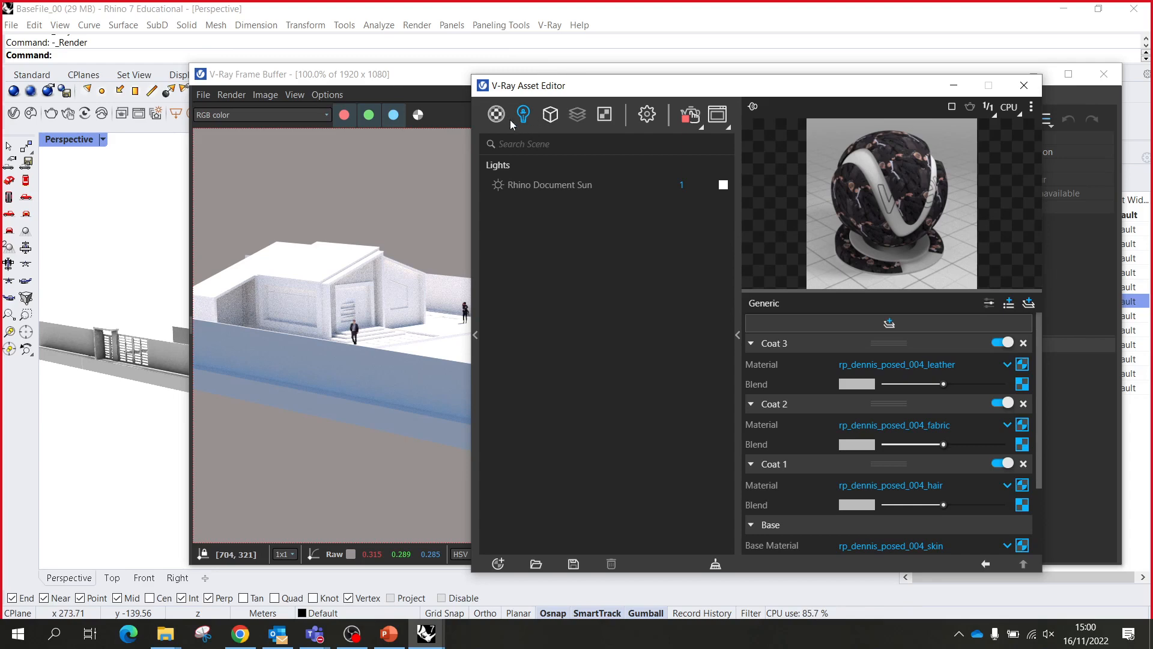
pyautogui.click(551, 114)
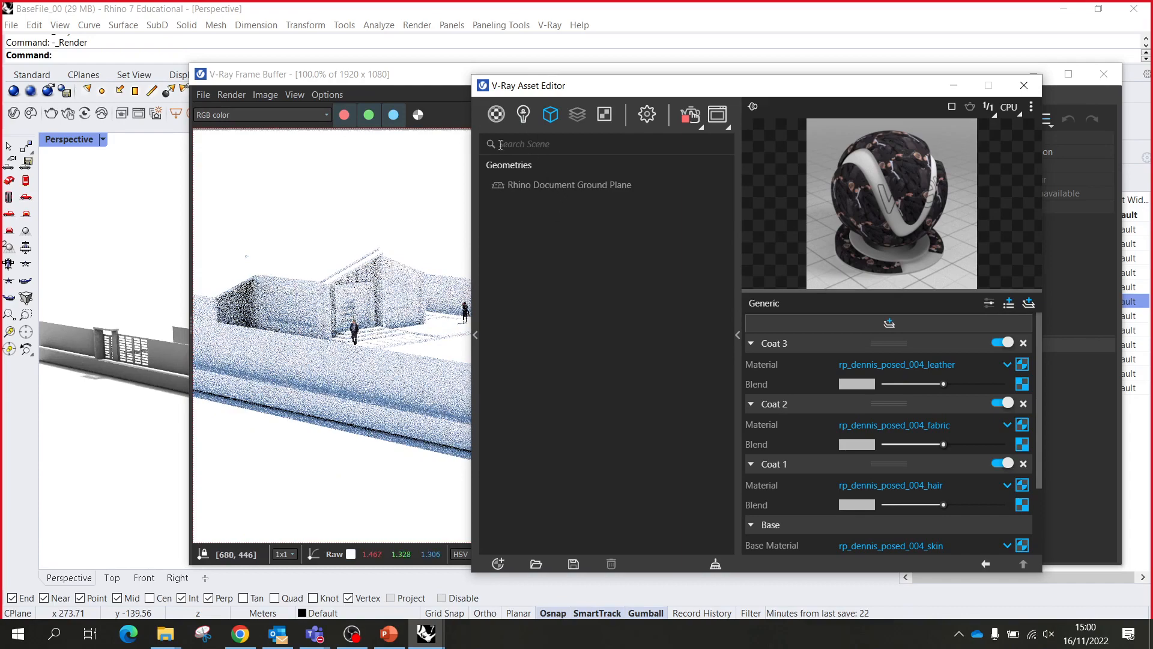
pyautogui.click(523, 115)
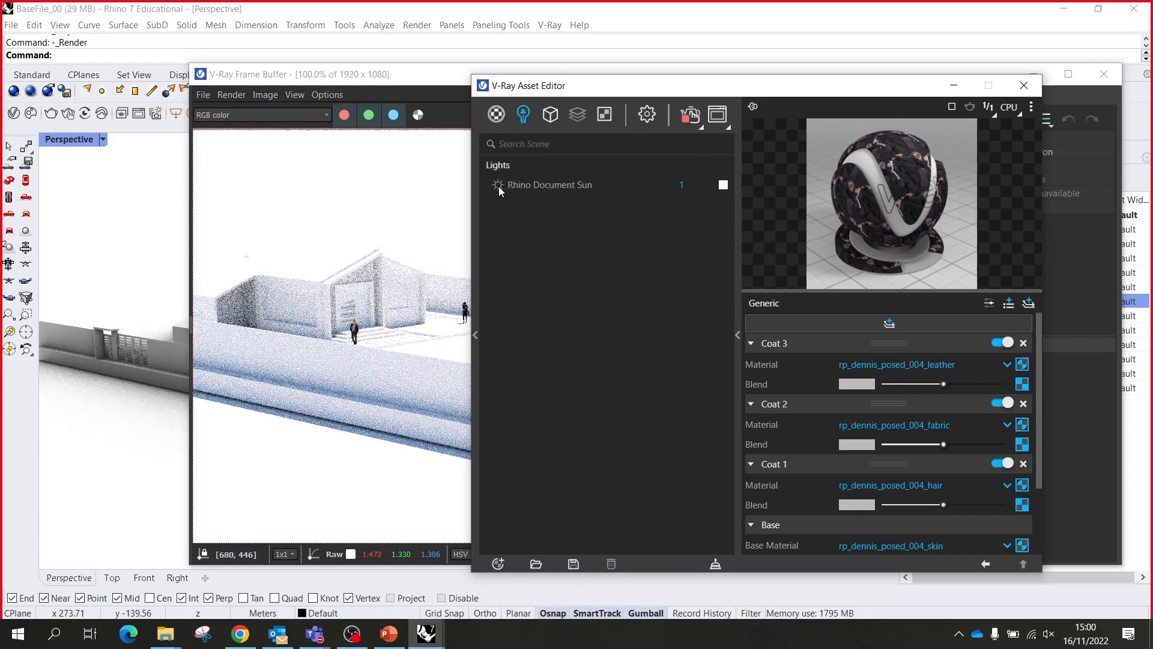
# - Disable the Rhino Document Sun to compare the lighting from a higher view of the house, and enable it again
pyautogui.moveTo(563, 86); pyautogui.dragTo(883, 60)
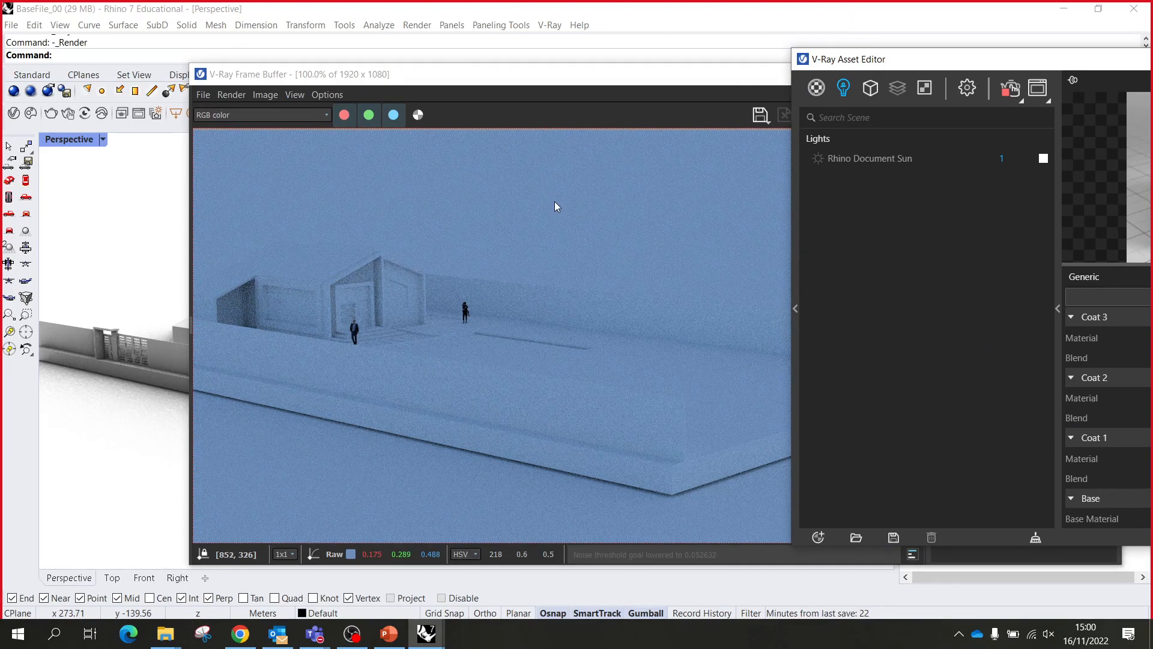
pyautogui.moveTo(881, 59); pyautogui.dragTo(641, 72)
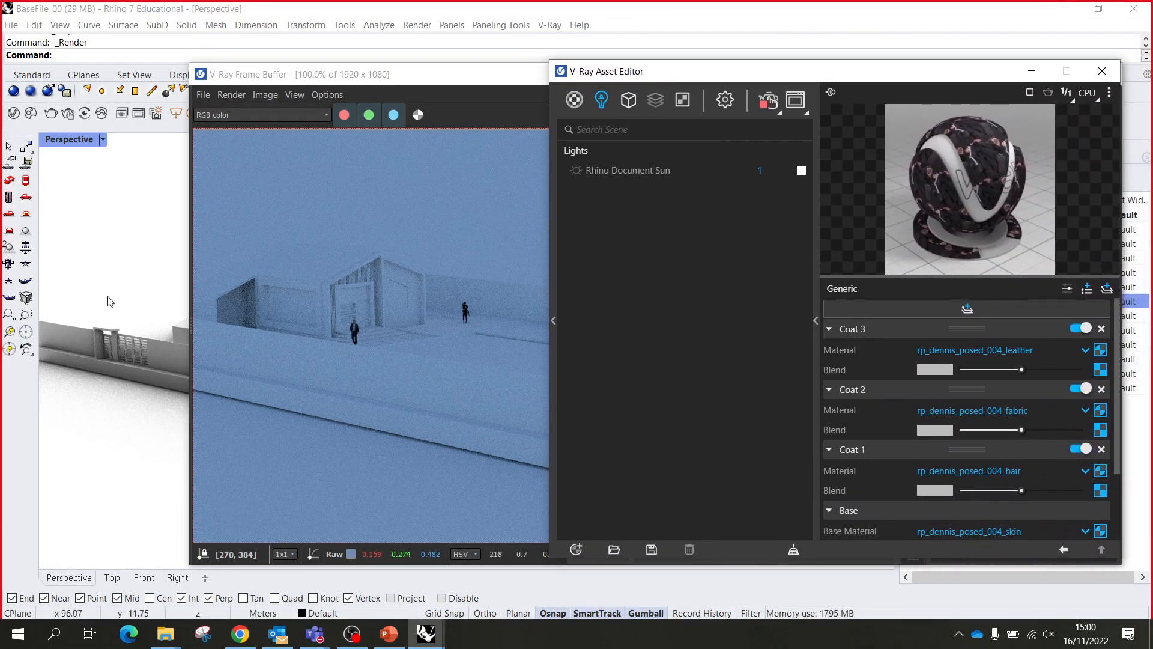
pyautogui.moveTo(111, 301)
pyautogui.mouseDown(button='right')
pyautogui.moveTo(133, 302)
pyautogui.moveTo(110, 300)
pyautogui.moveTo(120, 305)
pyautogui.mouseUp(button='right')
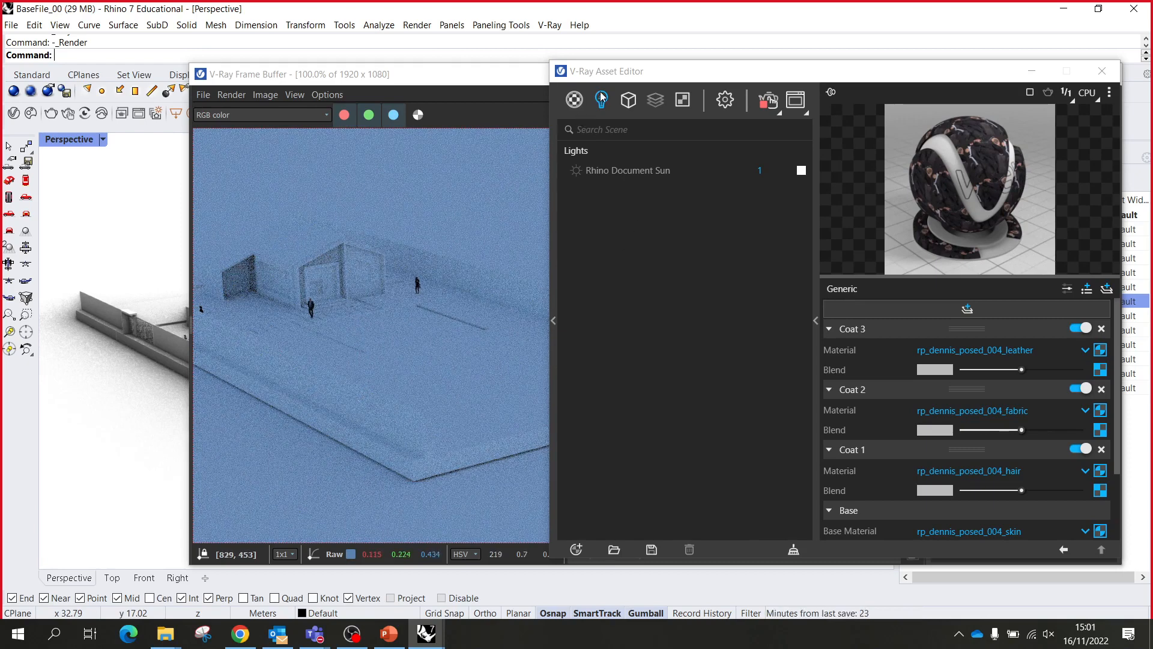
pyautogui.click(576, 171)
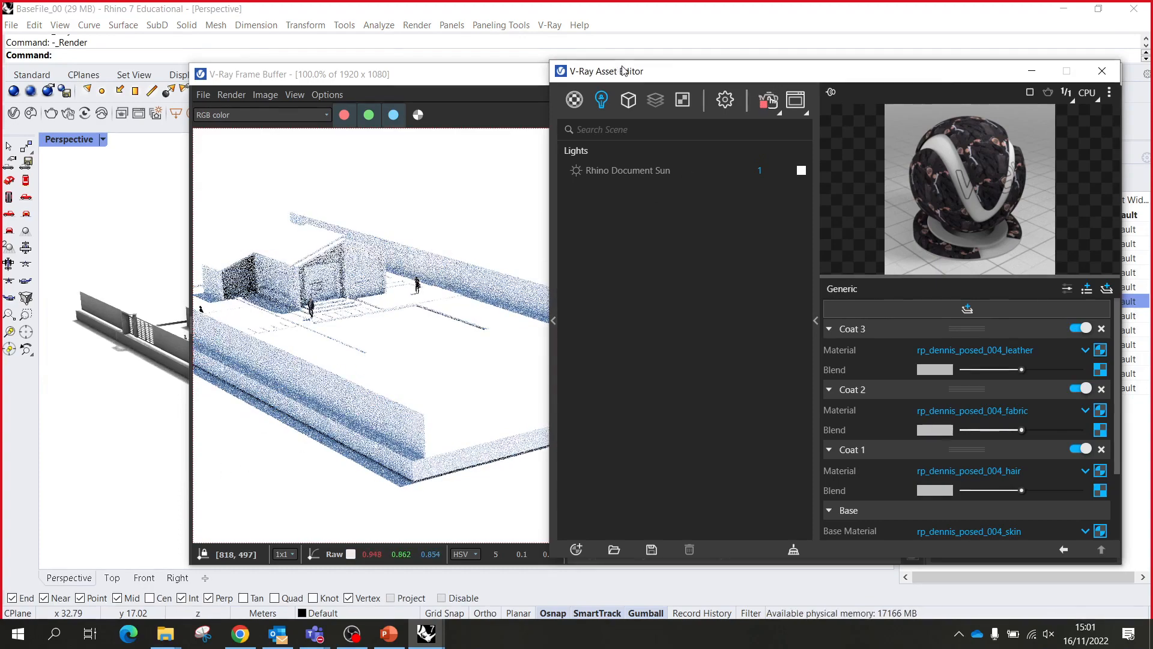
# - Move the Asset Editor off the render and examine the sunlit house and boundary walls from a reframed perspective view
pyautogui.moveTo(637, 74); pyautogui.dragTo(800, 77)
pyautogui.scroll(-1, 543, 327)
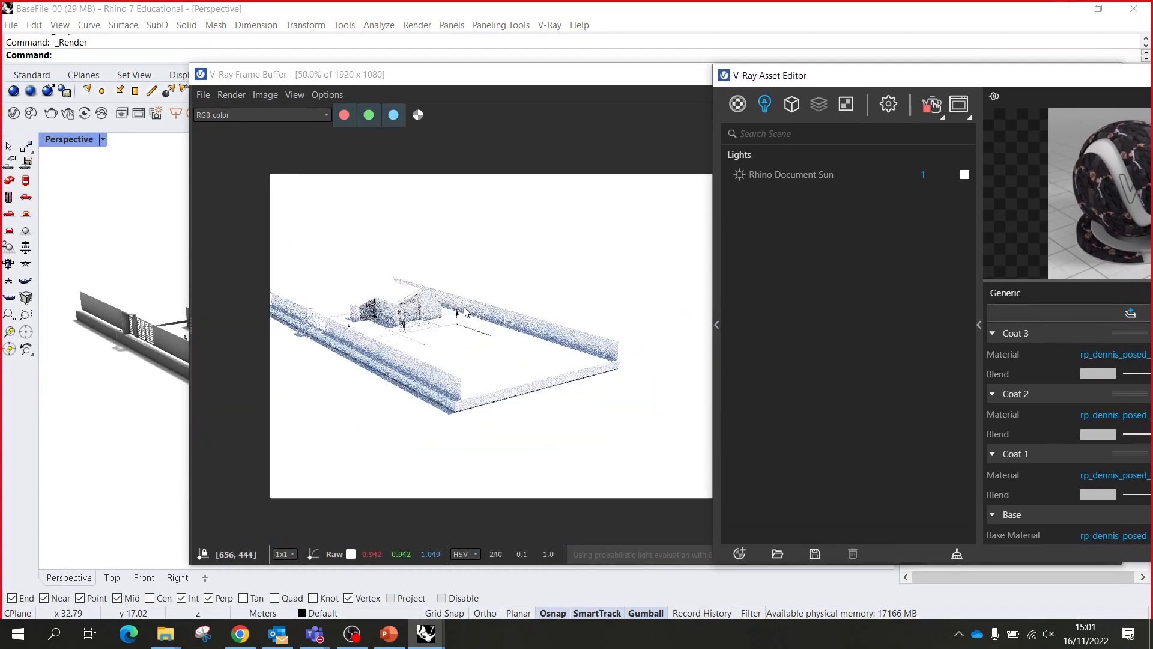
pyautogui.scroll(-1, 164, 323)
pyautogui.scroll(3, 150, 324)
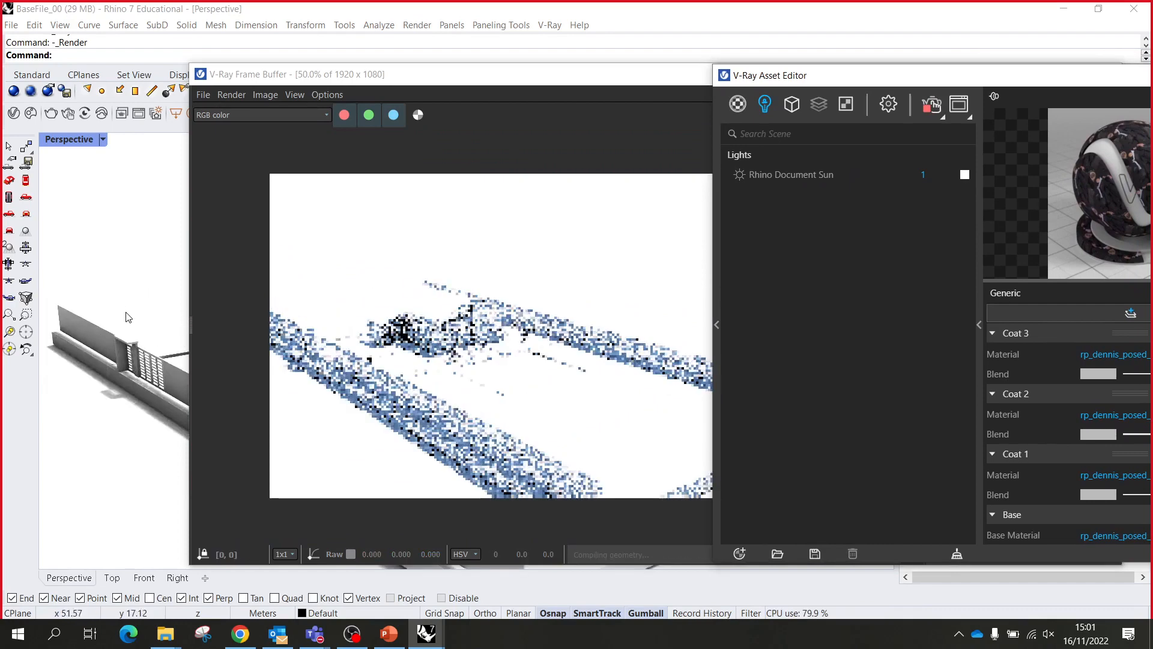
pyautogui.keyDown('shift'); pyautogui.moveTo(169, 280); pyautogui.dragTo(304, 301, button='right'); pyautogui.keyUp('shift')
pyautogui.moveTo(160, 322)
pyautogui.mouseDown(button='right')
pyautogui.moveTo(120, 309)
pyautogui.moveTo(136, 304)
pyautogui.moveTo(155, 322)
pyautogui.mouseUp(button='right')
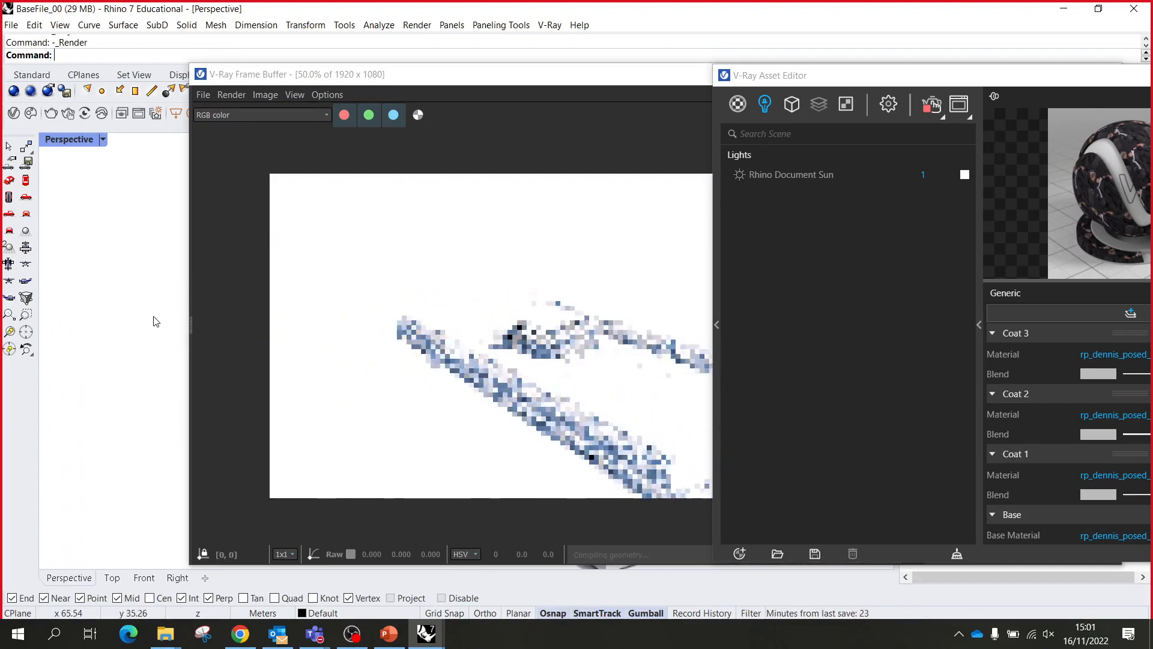
# - Display the Rhino Document Sun's parameters in the Asset Editor and enable Custom Orientation
pyautogui.moveTo(812, 84); pyautogui.dragTo(224, 64)
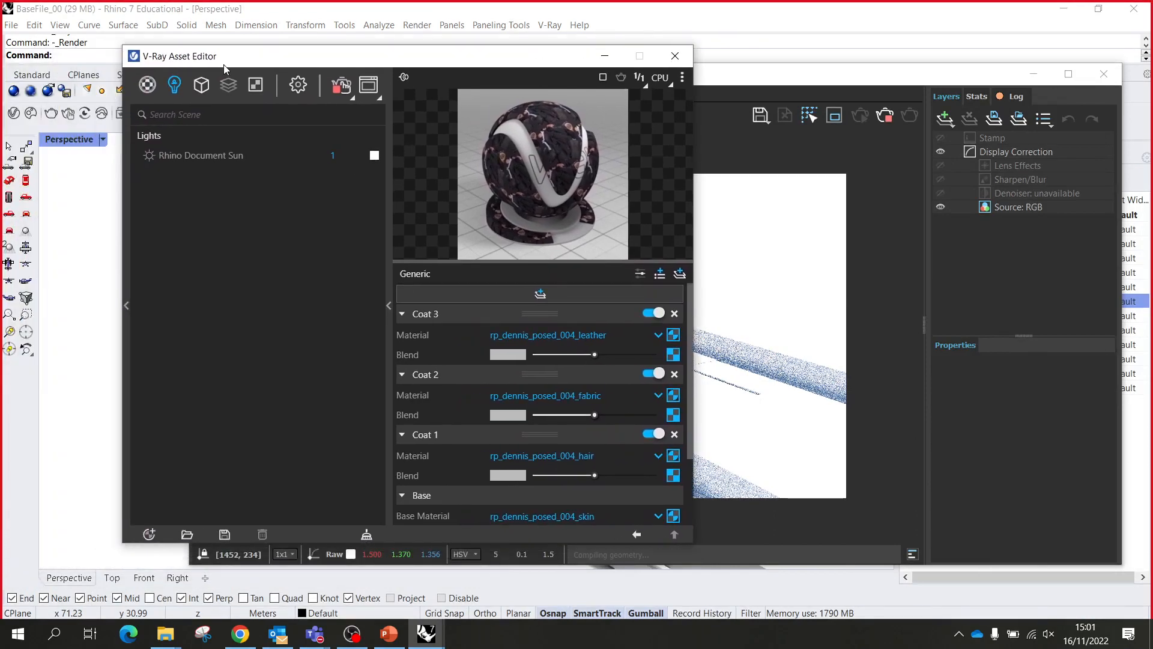
pyautogui.click(391, 307)
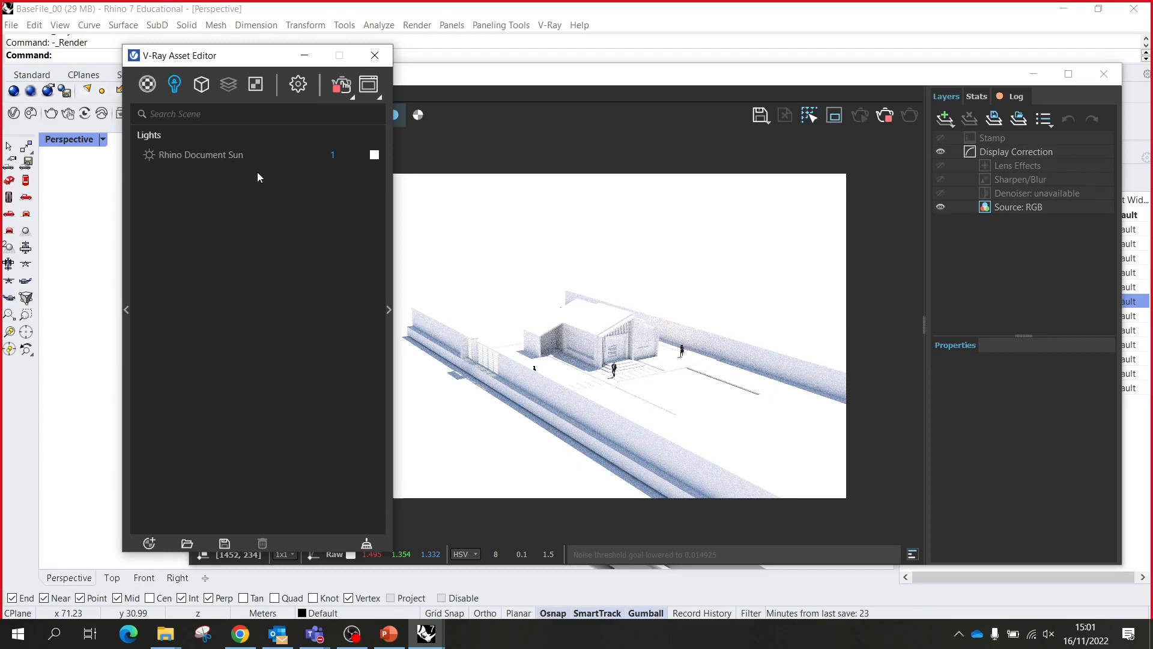
pyautogui.click(389, 309)
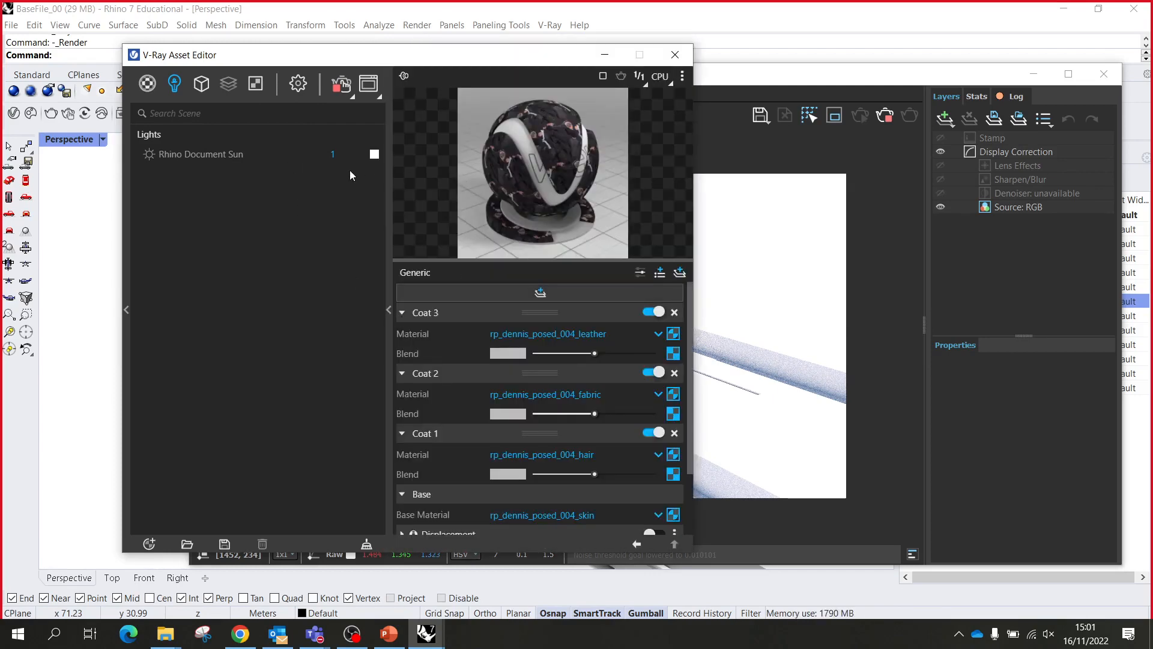
pyautogui.click(222, 154)
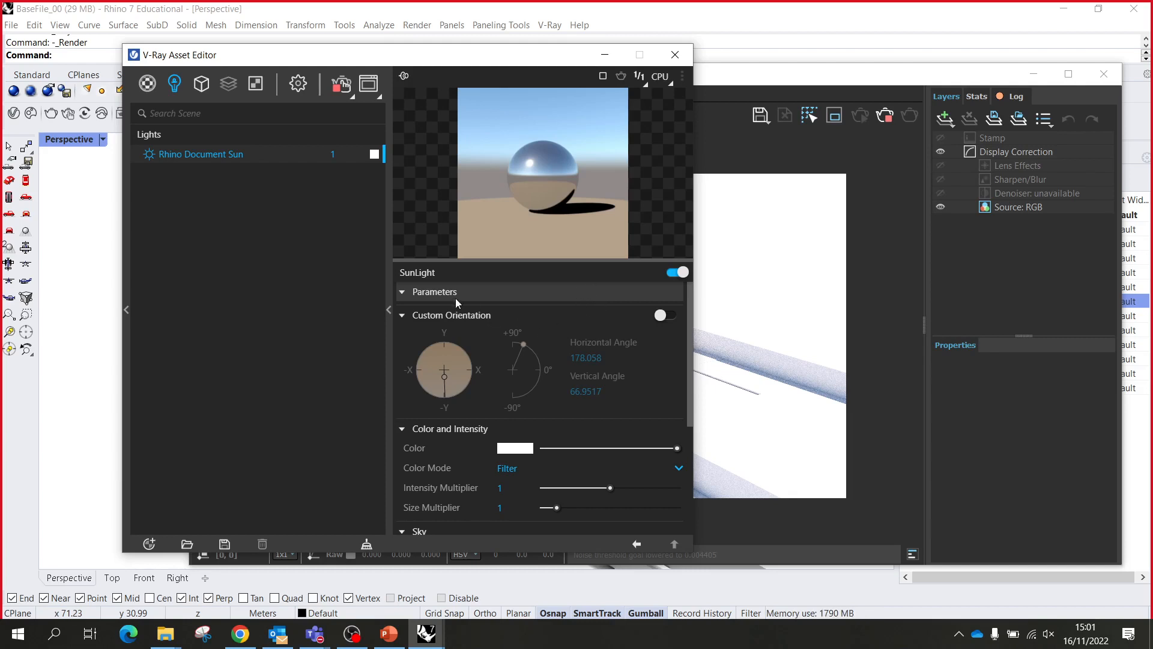
pyautogui.click(663, 316)
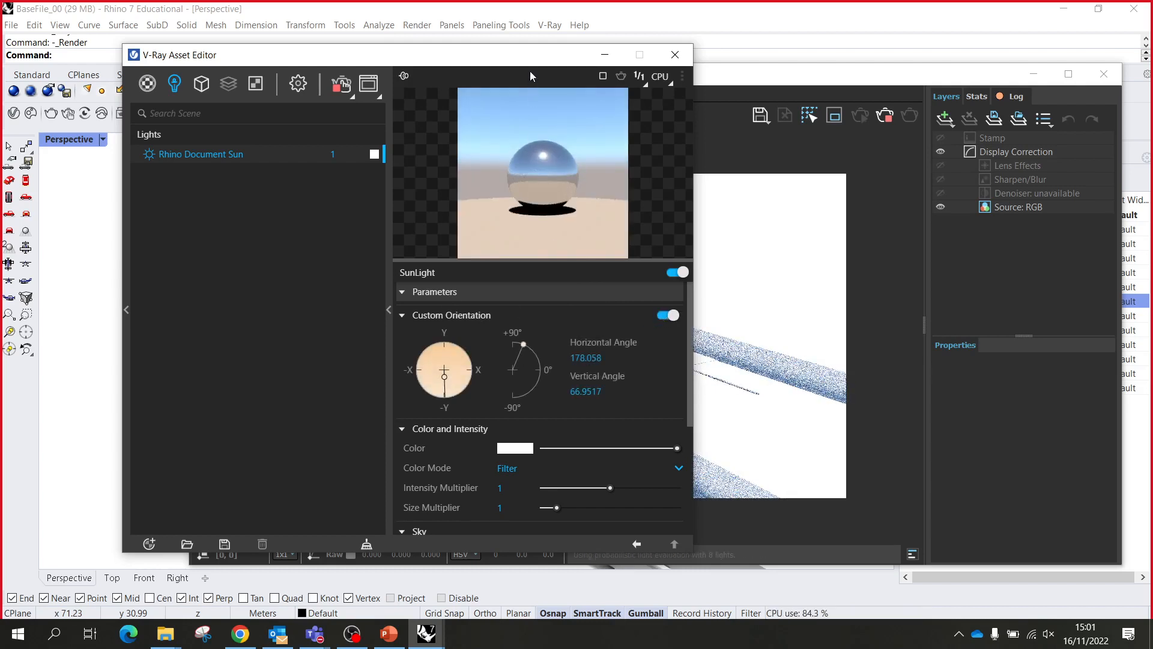
# - Lower the sun's vertical angle to 10.1 and inspect the long shadows around the house in the render
pyautogui.moveTo(530, 65); pyautogui.dragTo(359, 68)
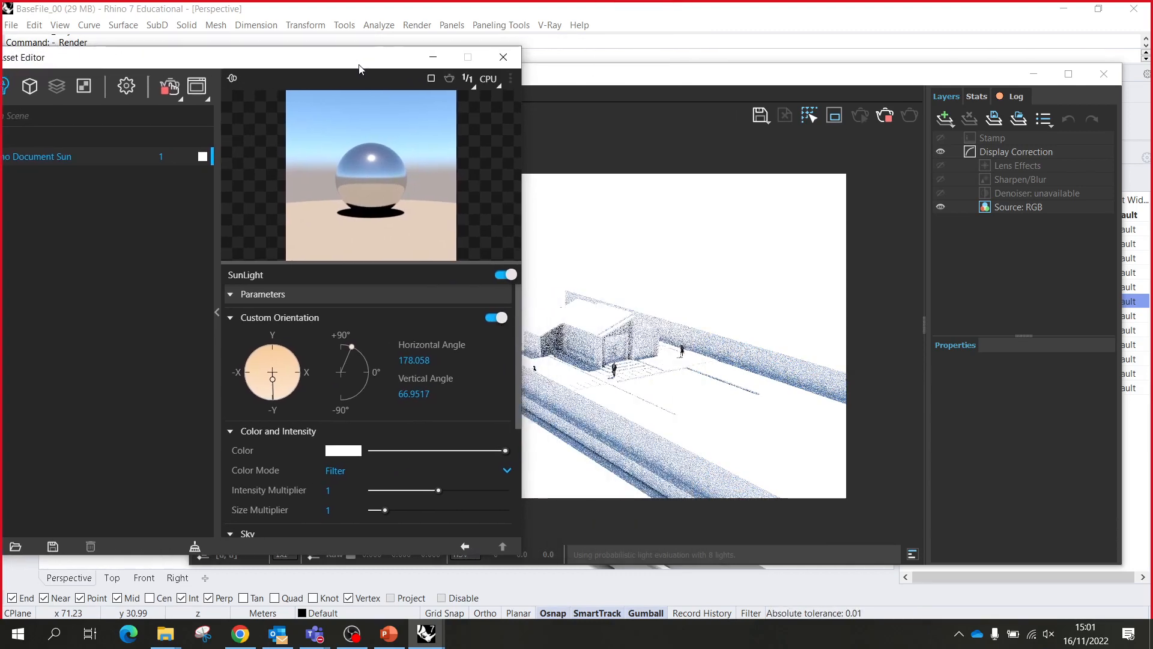
pyautogui.click(353, 347)
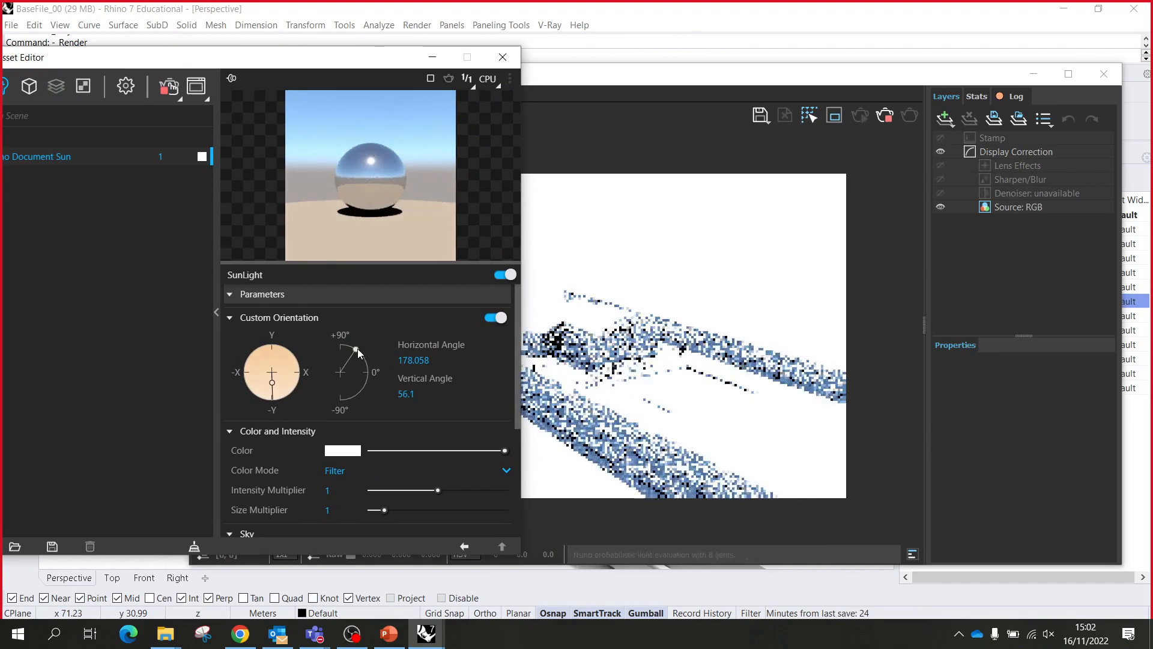
pyautogui.moveTo(353, 350); pyautogui.dragTo(372, 368)
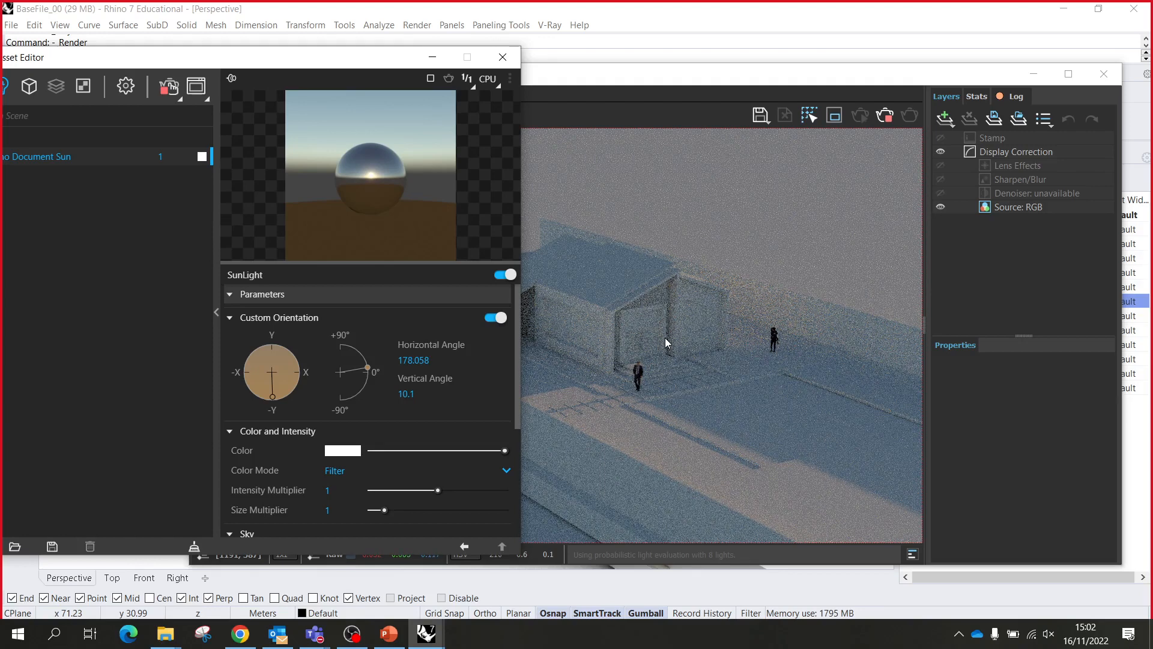
pyautogui.scroll(-1, 665, 340)
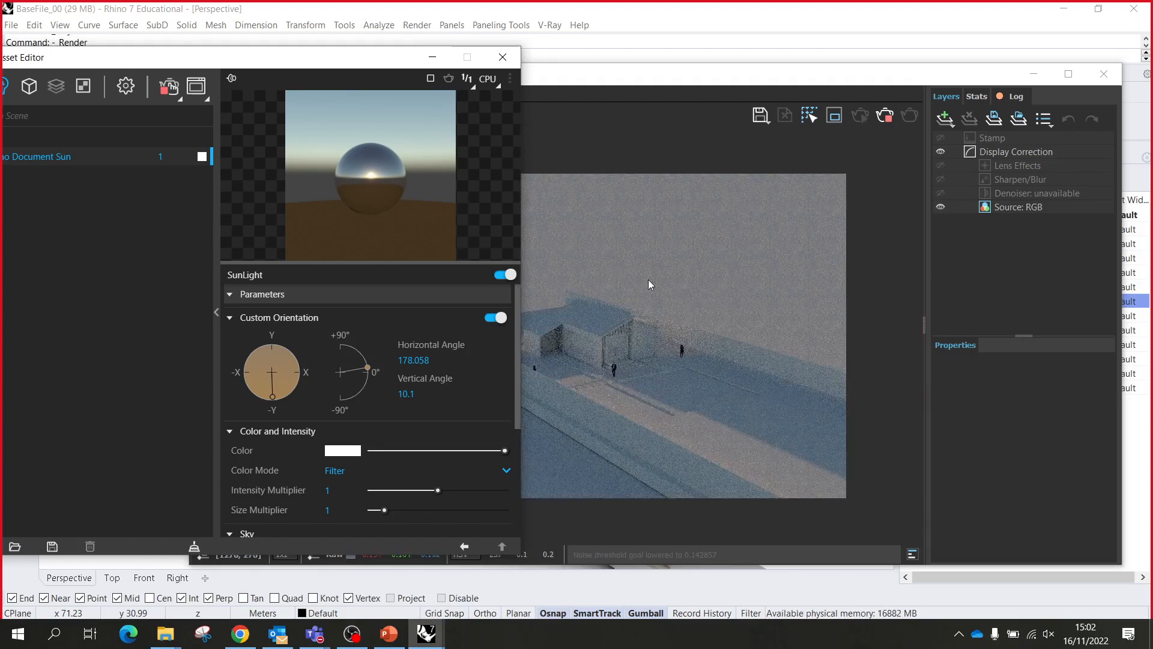
pyautogui.scroll(1, 648, 284)
# - Resize the frame buffer to sit beside the Asset Editor and review the SunLight color, intensity, sky, and ground albedo parameters
pyautogui.moveTo(616, 85); pyautogui.dragTo(667, 67)
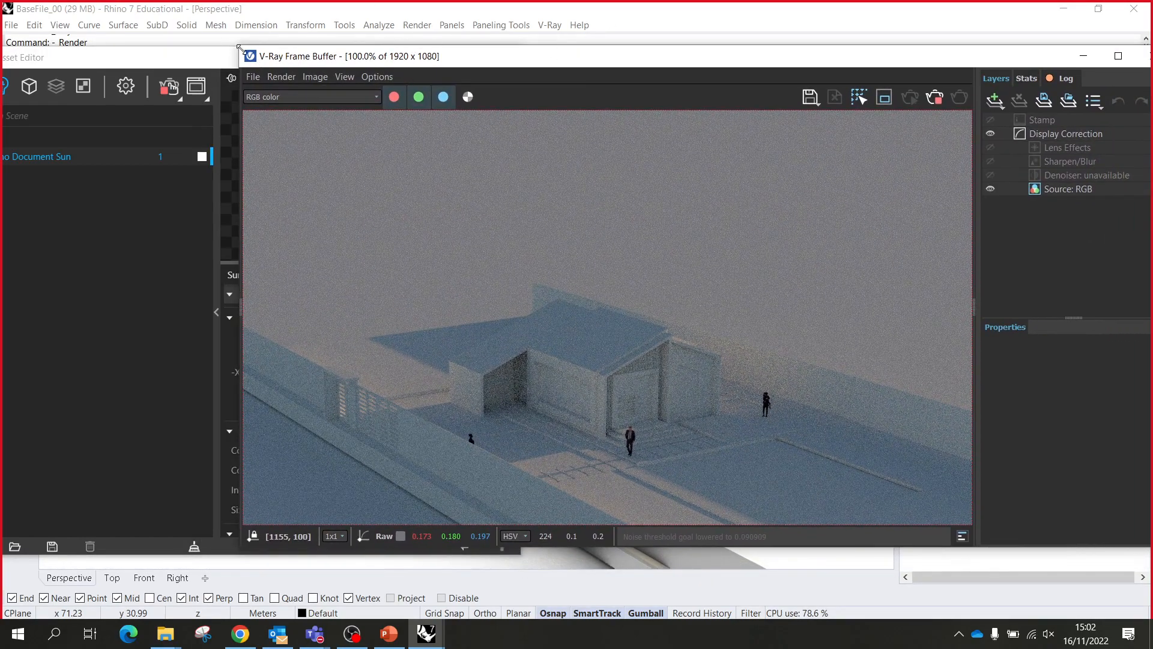
pyautogui.moveTo(239, 47); pyautogui.dragTo(531, 18)
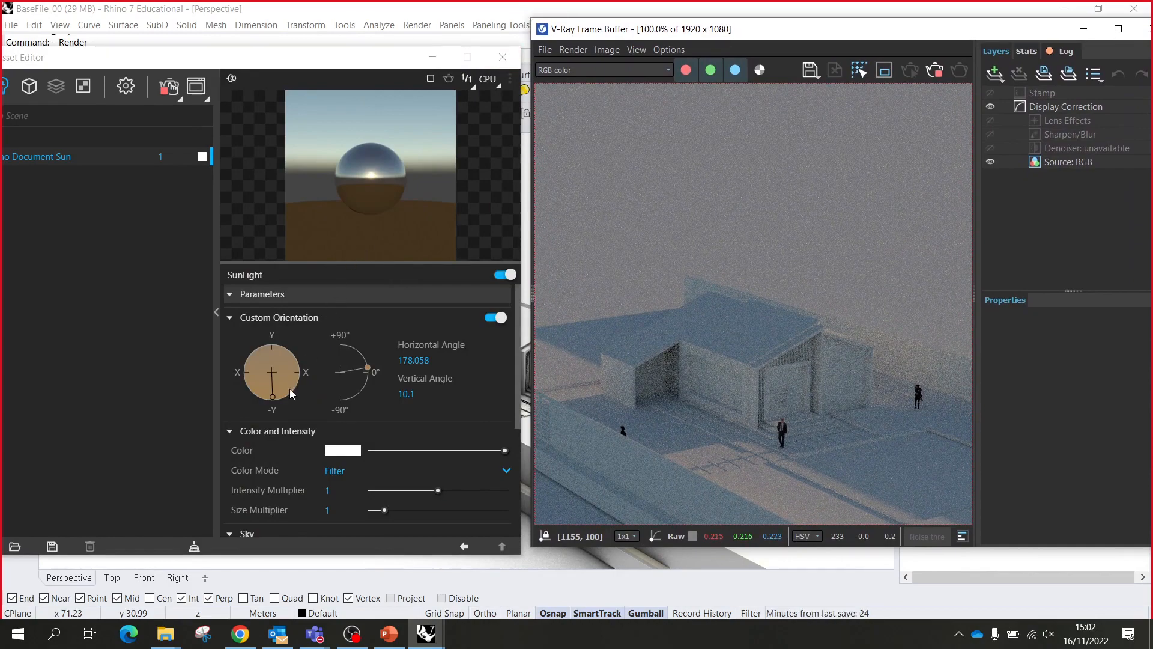
pyautogui.scroll(-2, 290, 388)
pyautogui.scroll(-2, 283, 394)
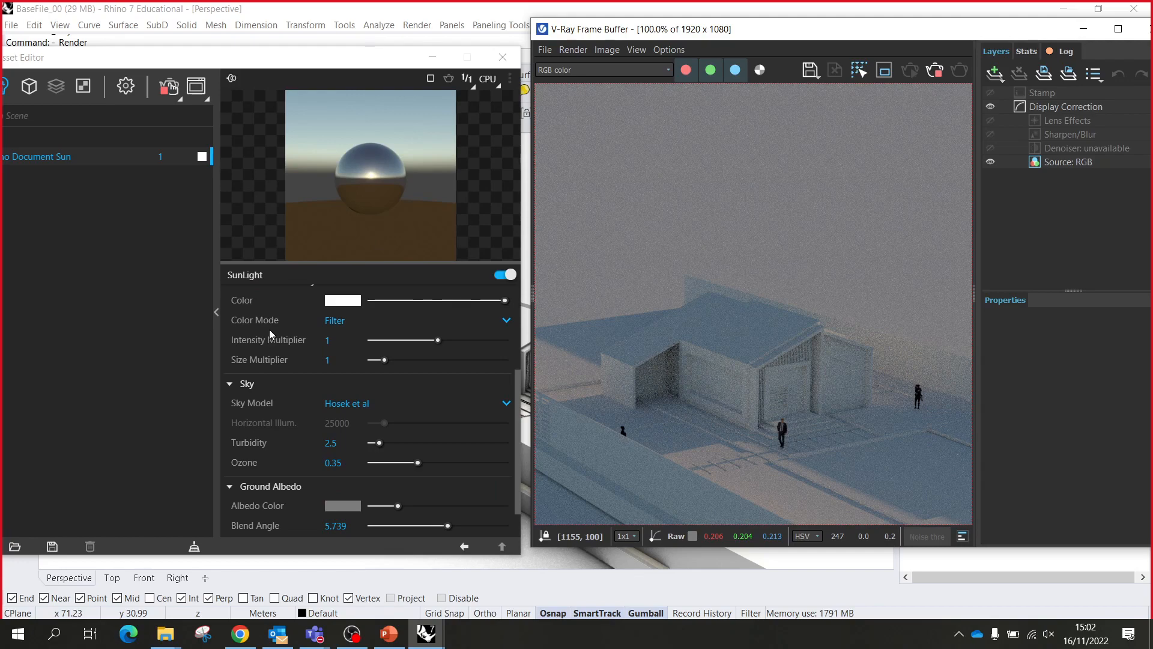
pyautogui.scroll(3, 269, 329)
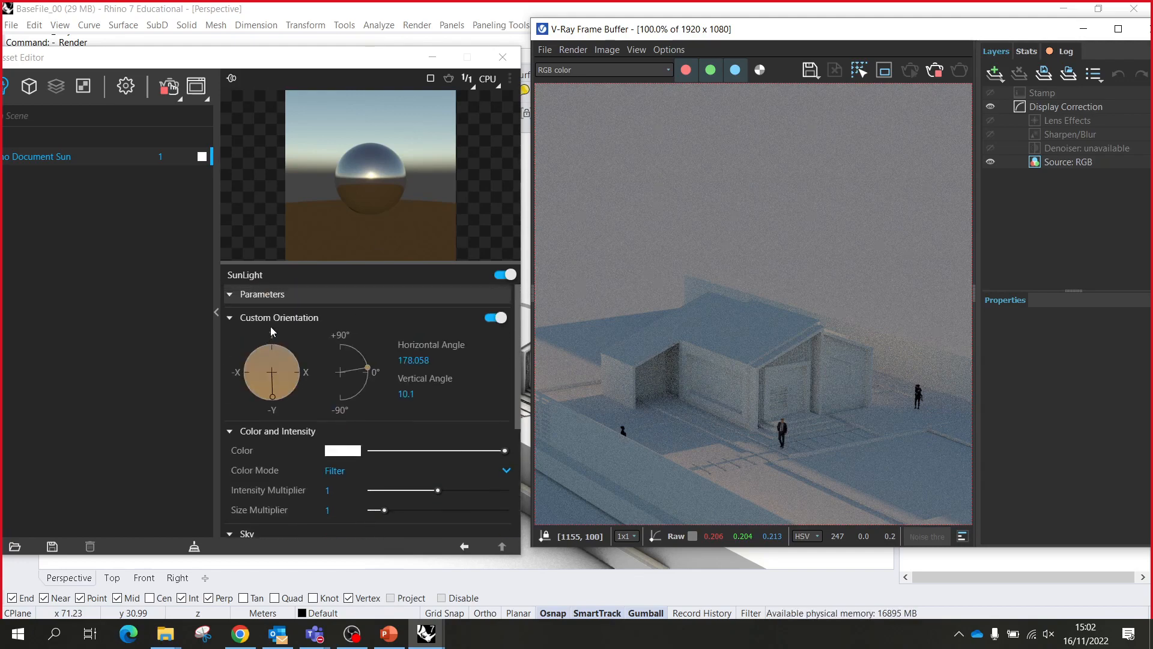
pyautogui.scroll(-5, 295, 430)
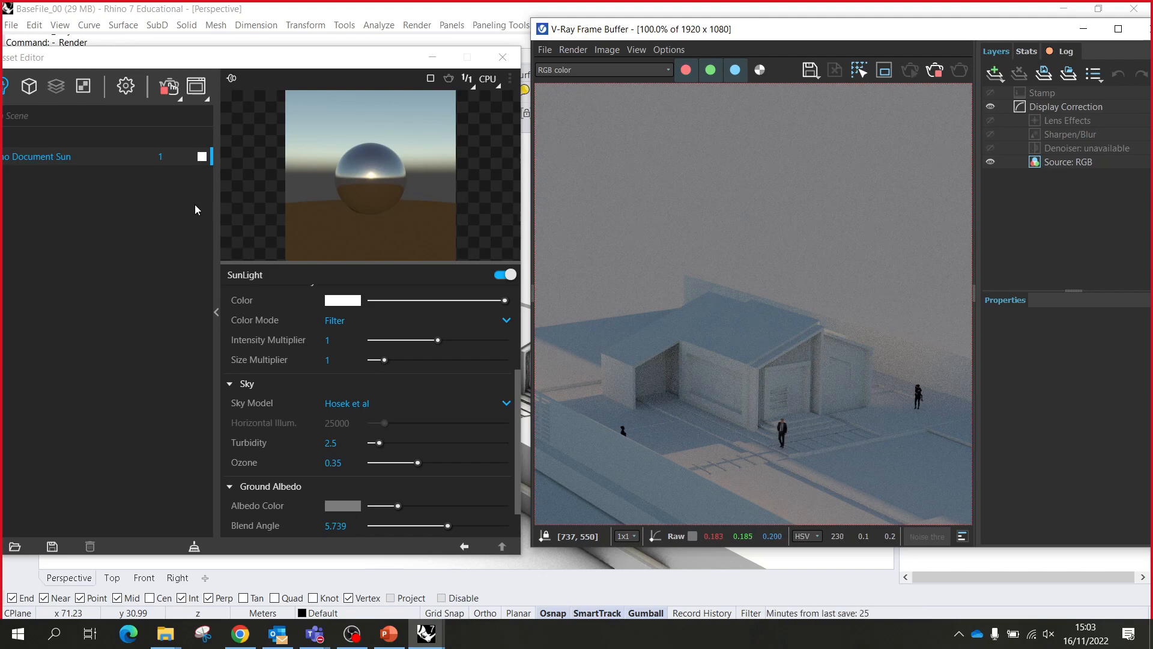
# - Set the Rhino Document Sun's intensity to 0.5 to compare the brightness, and restore the intensity multiplier to 1
pyautogui.doubleClick(162, 157)
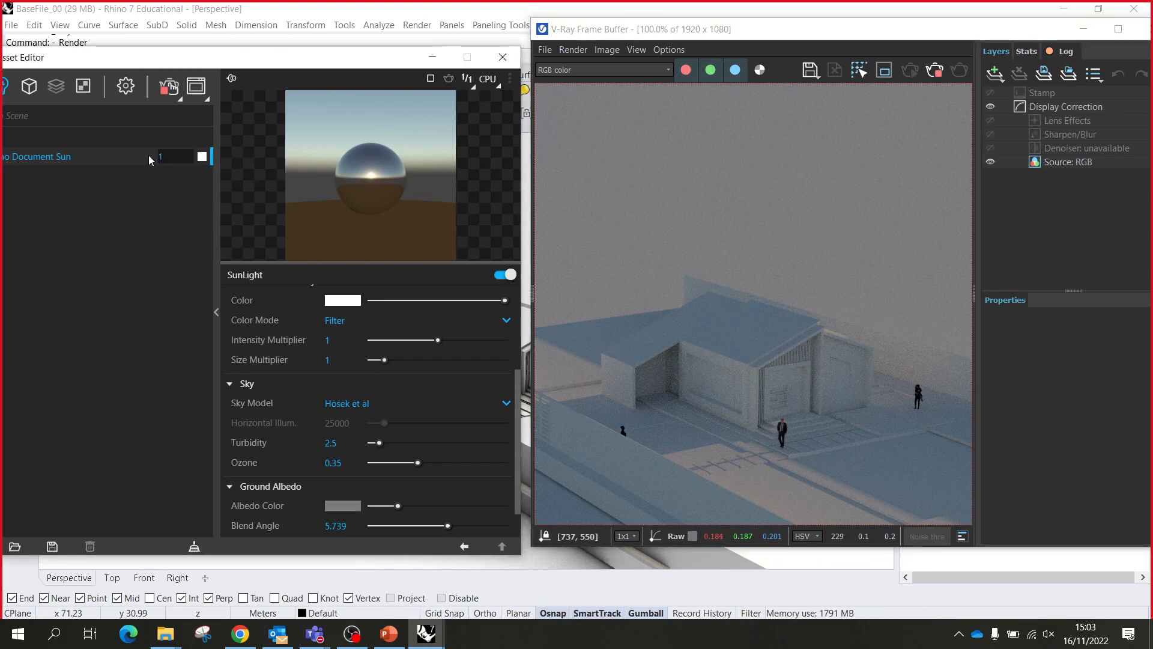
pyautogui.moveTo(162, 59); pyautogui.dragTo(235, 53)
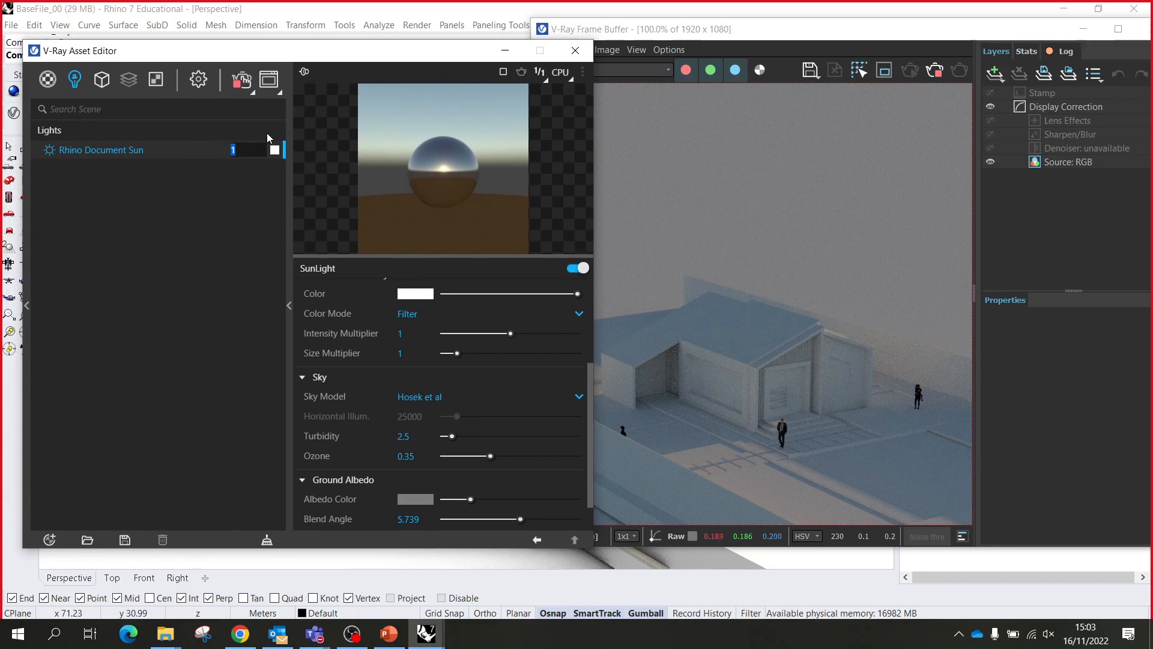
pyautogui.write('.5')
pyautogui.press('Return')
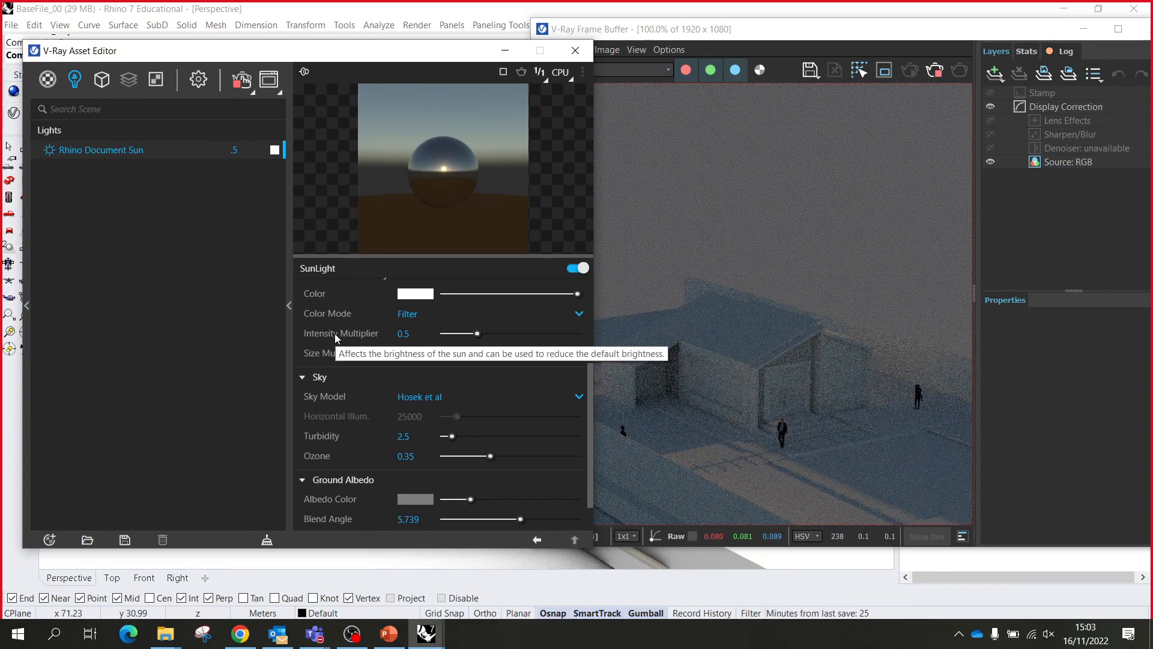
pyautogui.moveTo(477, 333); pyautogui.dragTo(511, 334)
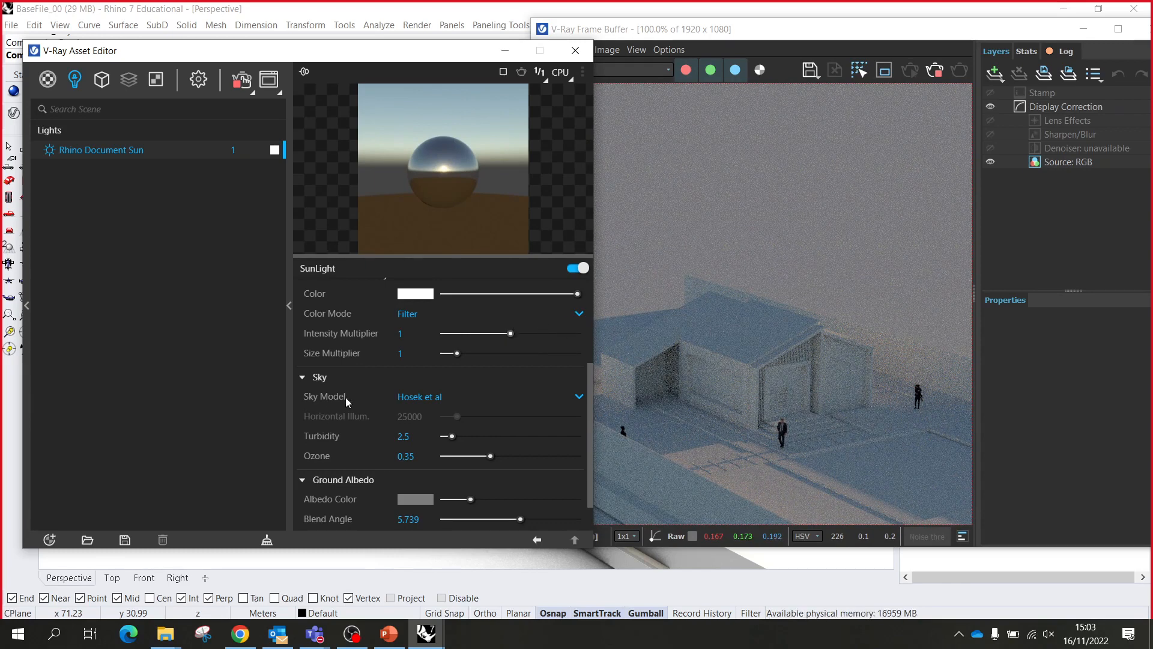
# - Rotate the sun's custom orientation to a horizontal angle of 292
pyautogui.scroll(3, 345, 393)
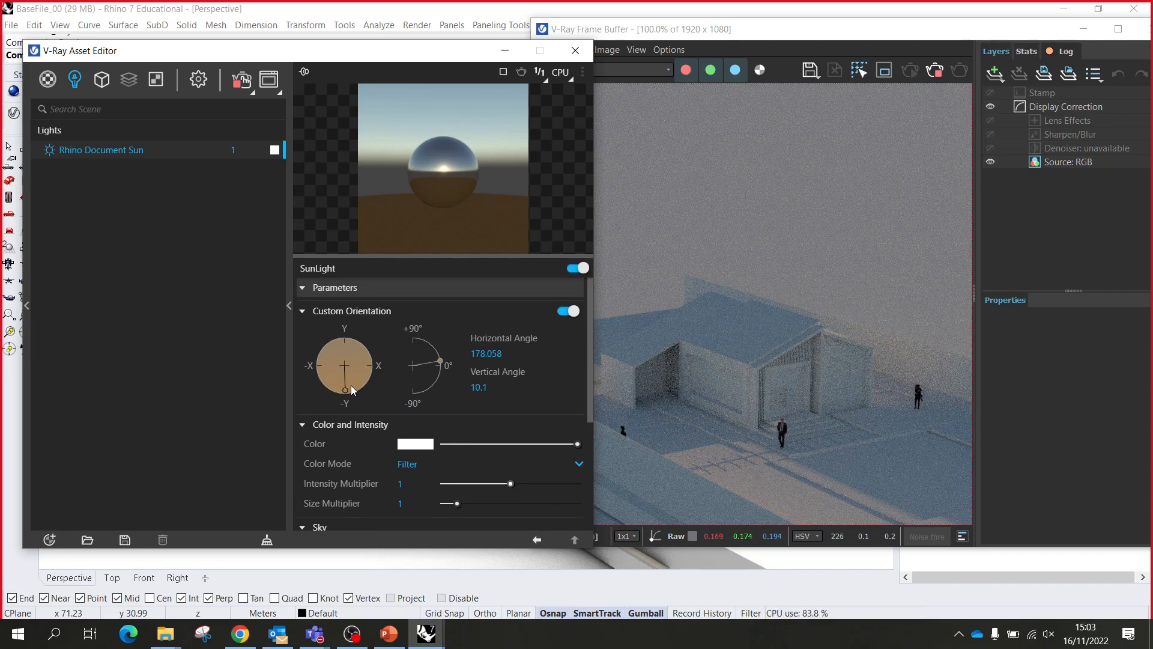
pyautogui.moveTo(346, 384); pyautogui.dragTo(298, 347)
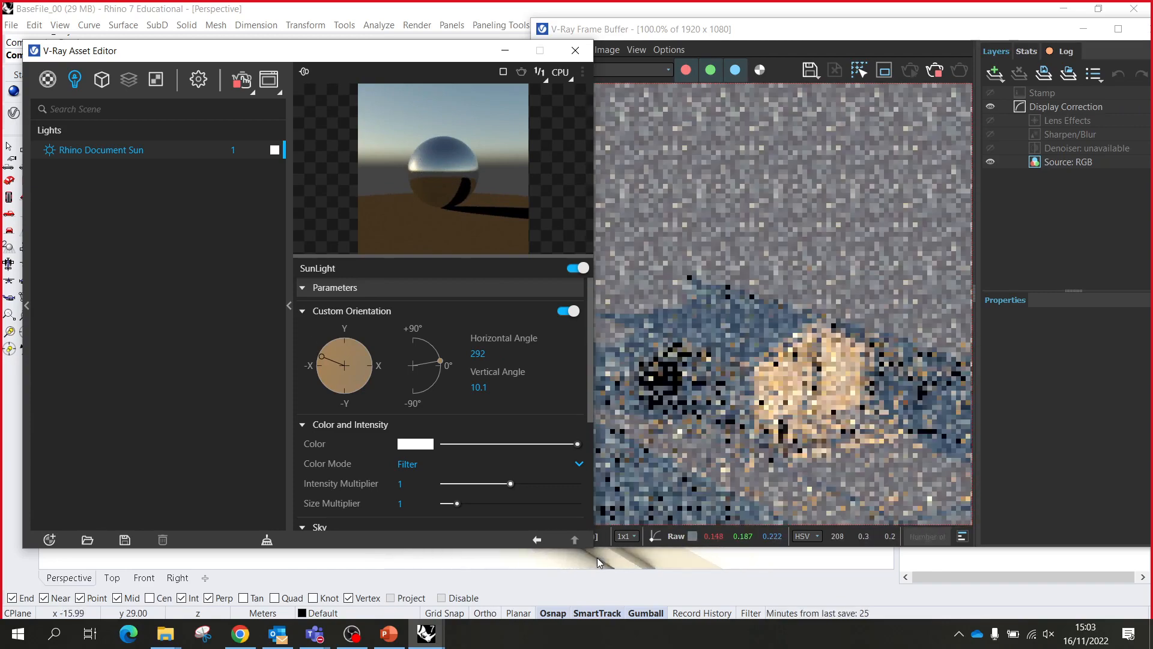
# - Move the frame buffer clear of the viewport and orbit the Perspective view to examine the sunlit house front and its shadows
pyautogui.moveTo(810, 30); pyautogui.dragTo(251, 74)
pyautogui.moveTo(778, 386); pyautogui.dragTo(736, 345, button='right')
pyautogui.scroll(3, 665, 383)
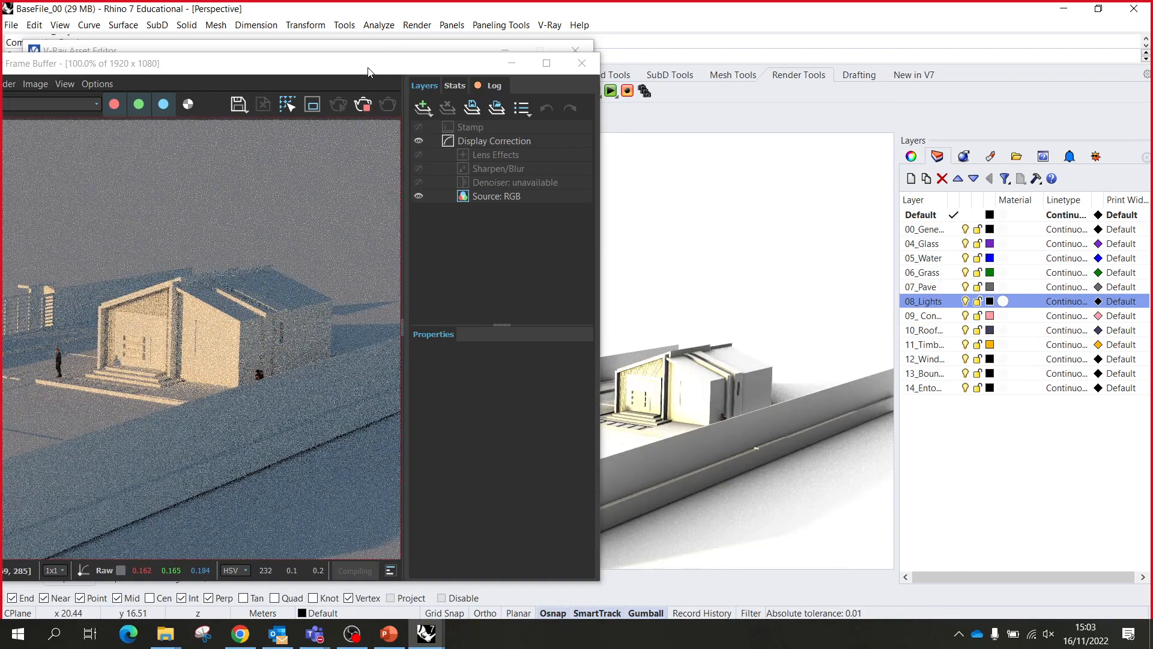
pyautogui.moveTo(397, 55); pyautogui.dragTo(444, 53)
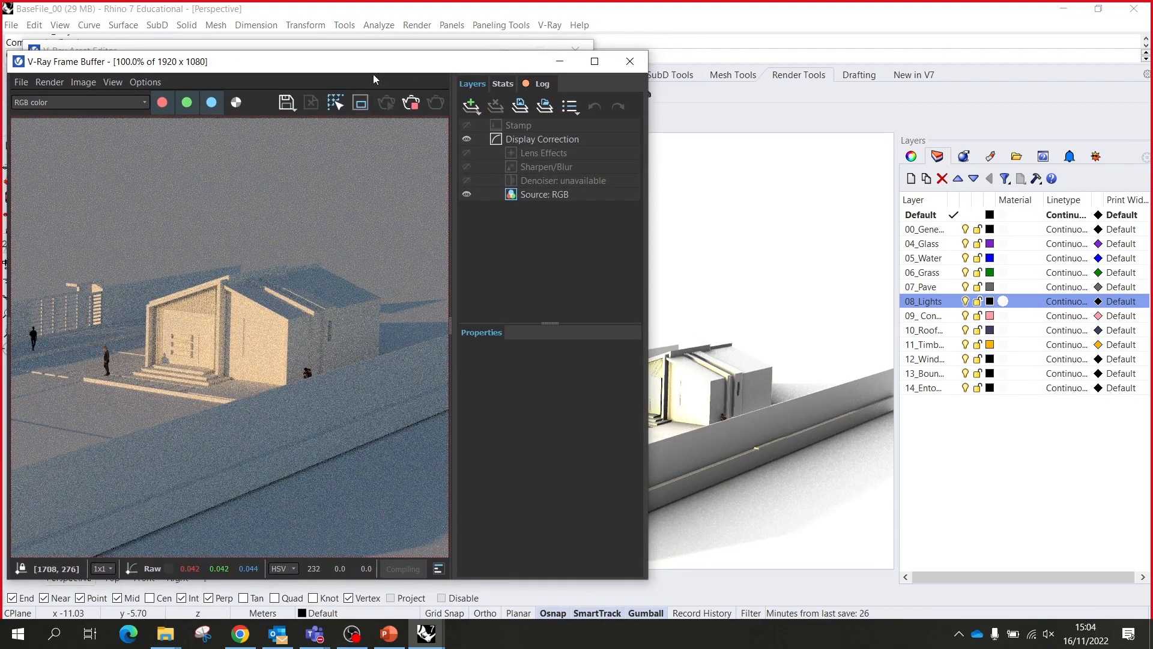
# - Raise the Rhino Document Sun's vertical angle to 36.4 and examine the shadows in the frame buffer
pyautogui.moveTo(378, 73); pyautogui.dragTo(502, 411)
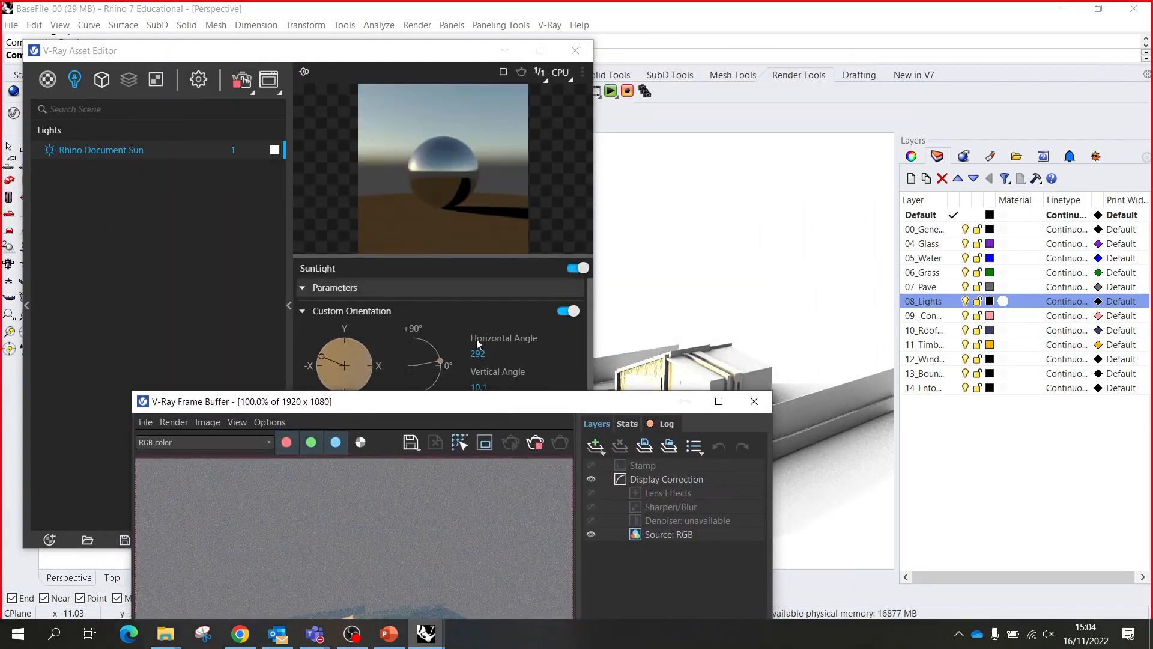
pyautogui.moveTo(440, 363); pyautogui.dragTo(446, 342)
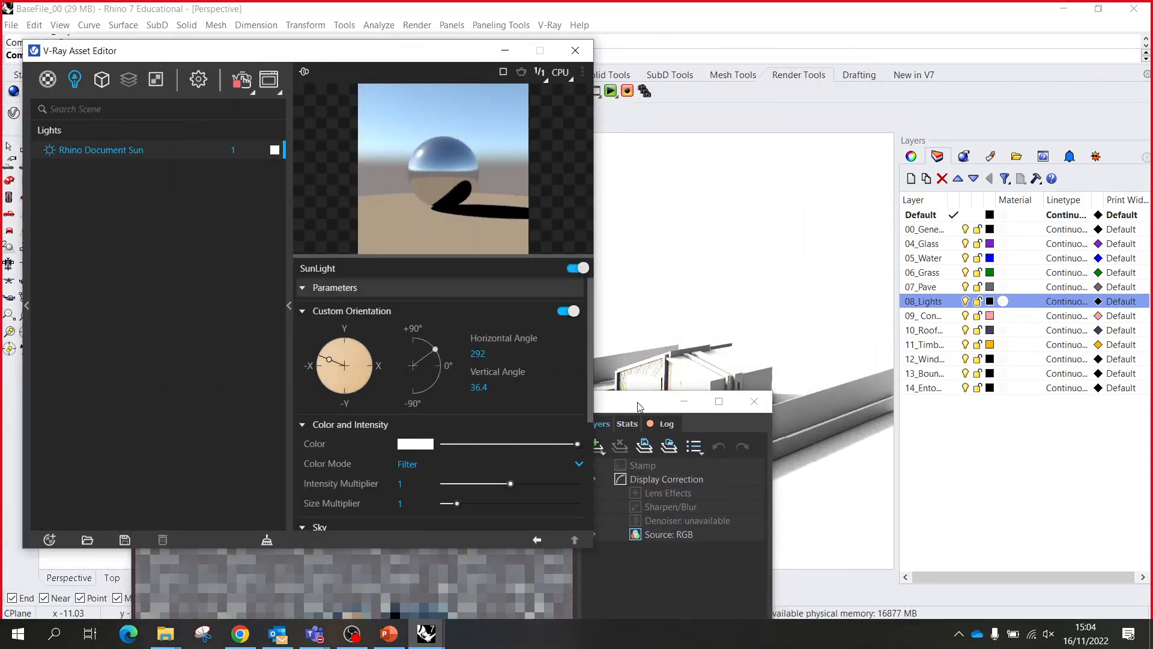
pyautogui.moveTo(622, 407); pyautogui.dragTo(548, 85)
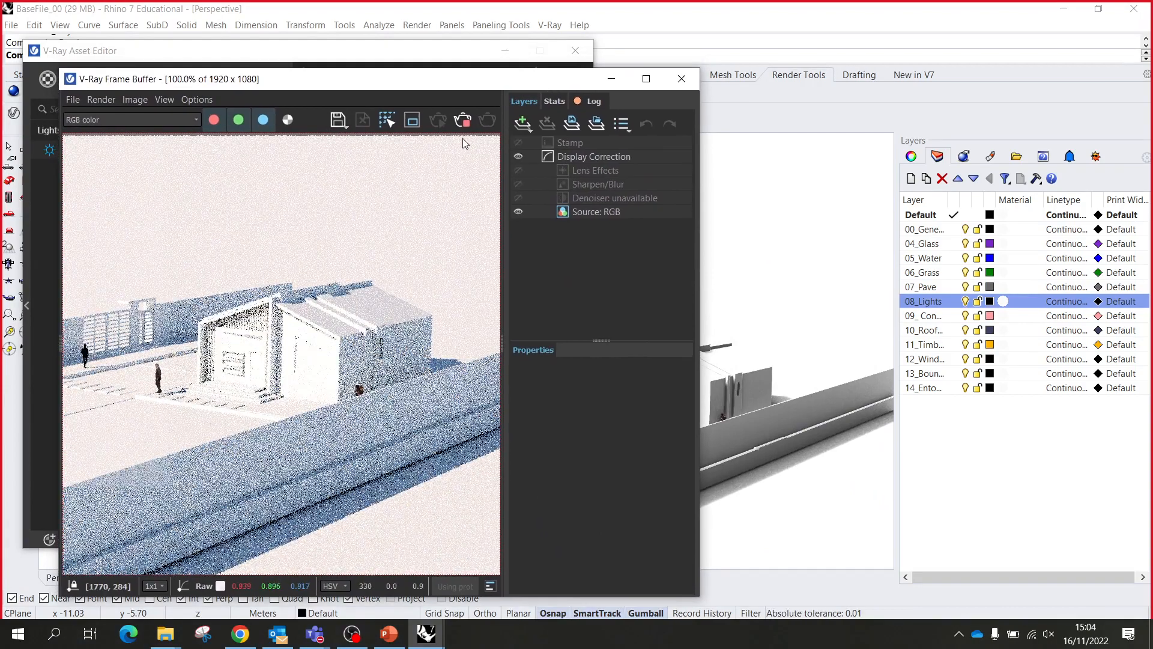
pyautogui.moveTo(468, 79); pyautogui.dragTo(687, 87)
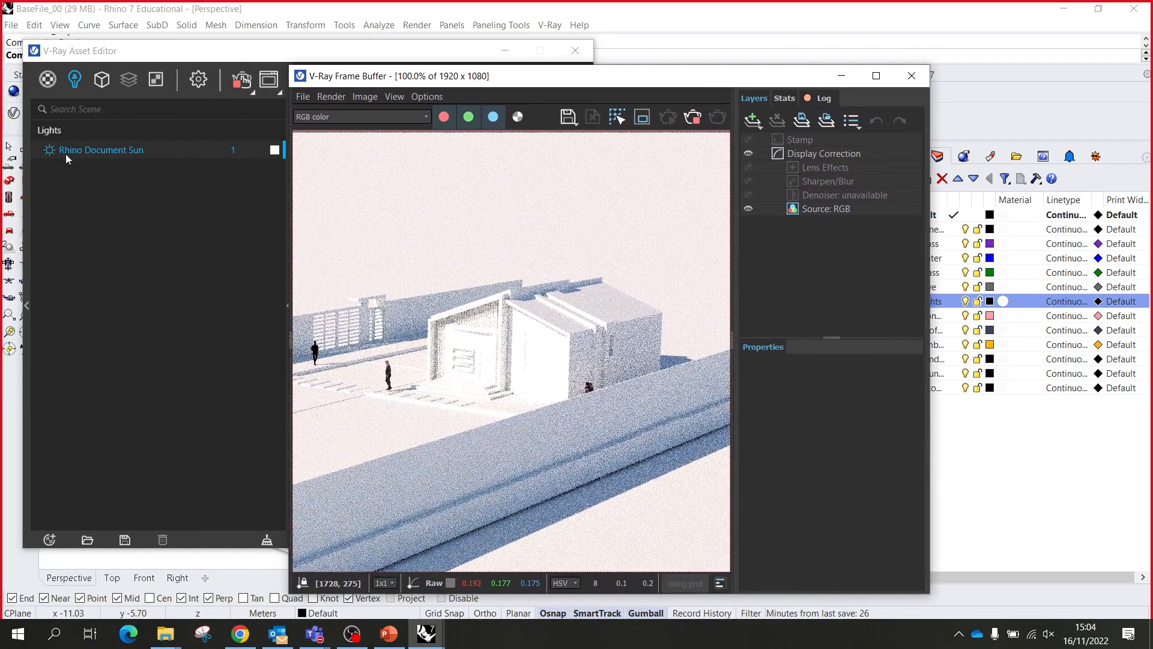
# - Turn off the Rhino Document Ground Plane, examine the house in the frame buffer, and stop the interactive render
pyautogui.click(102, 89)
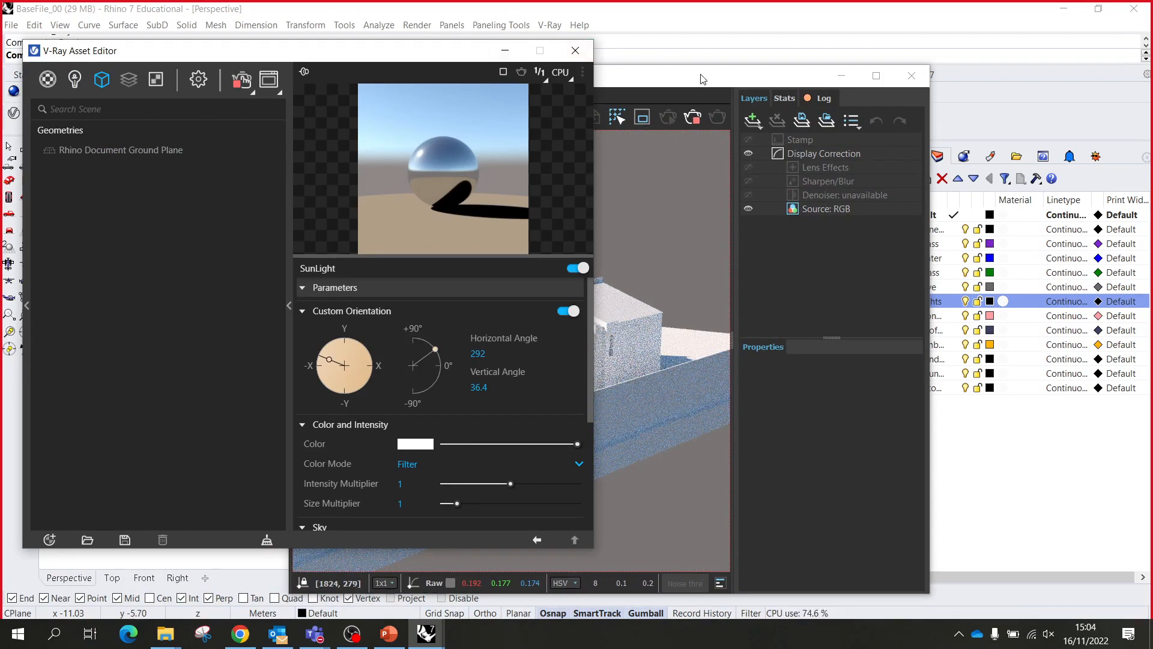
pyautogui.moveTo(703, 79); pyautogui.dragTo(599, 60)
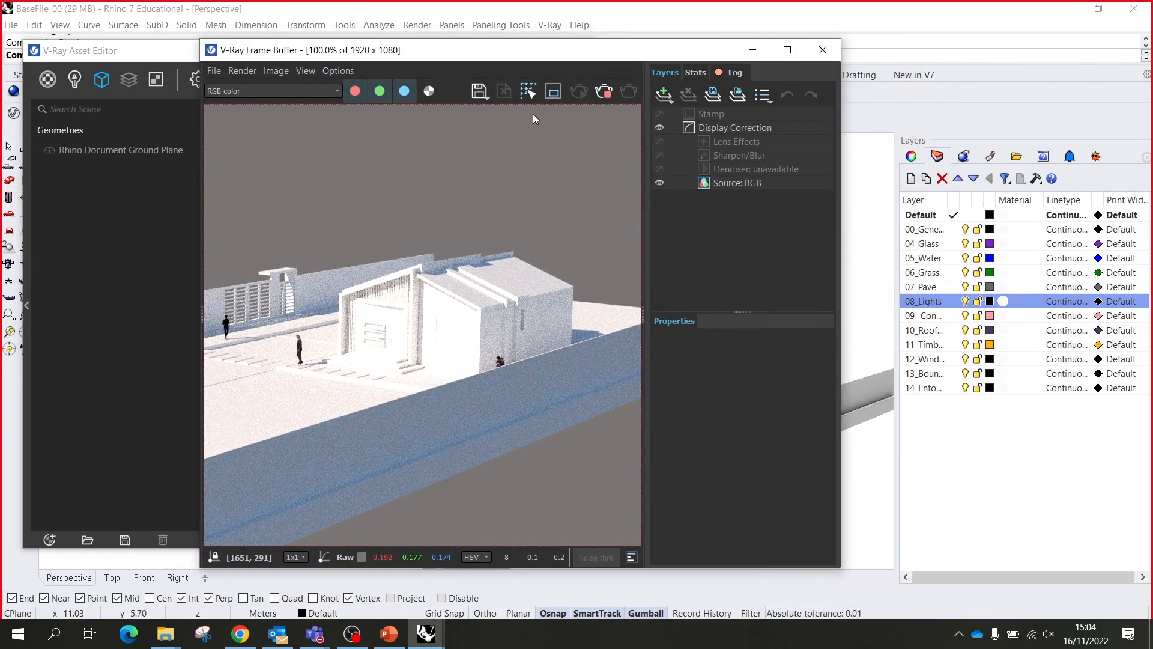
pyautogui.moveTo(567, 60); pyautogui.dragTo(792, 50)
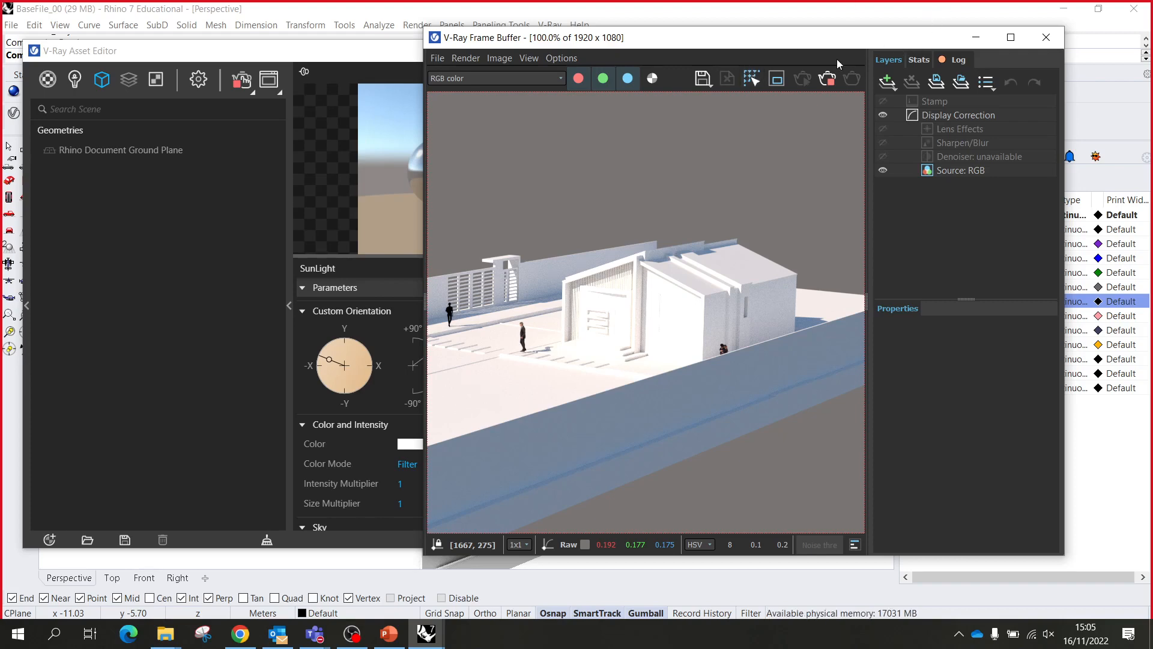
pyautogui.click(828, 80)
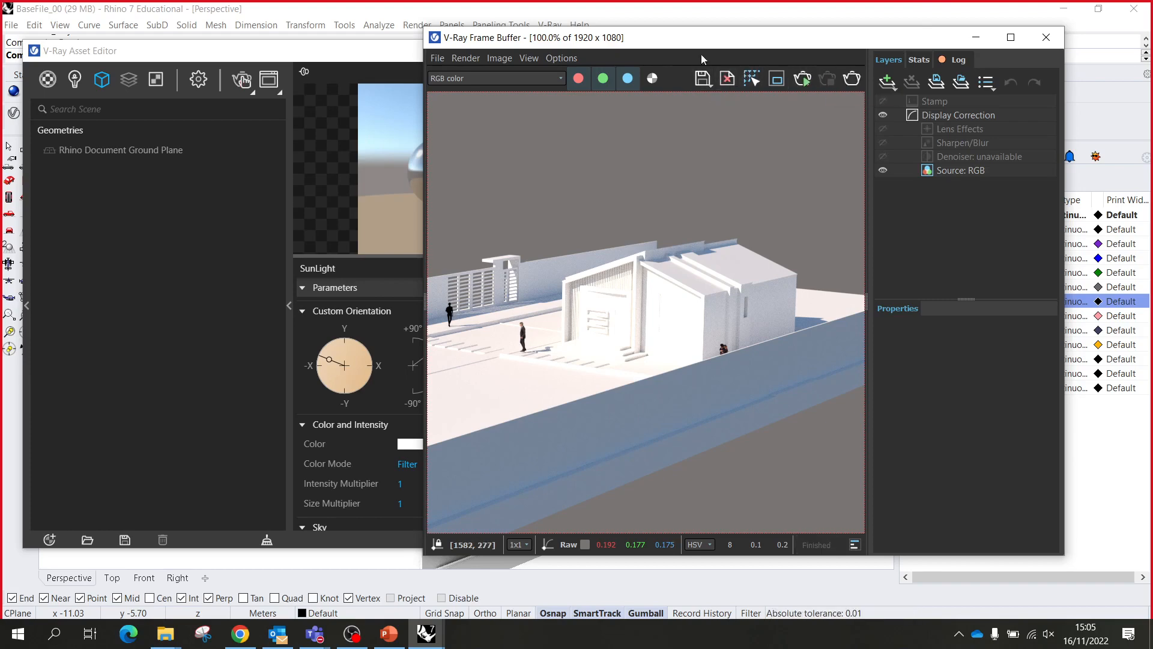
pyautogui.moveTo(626, 33); pyautogui.dragTo(707, 48)
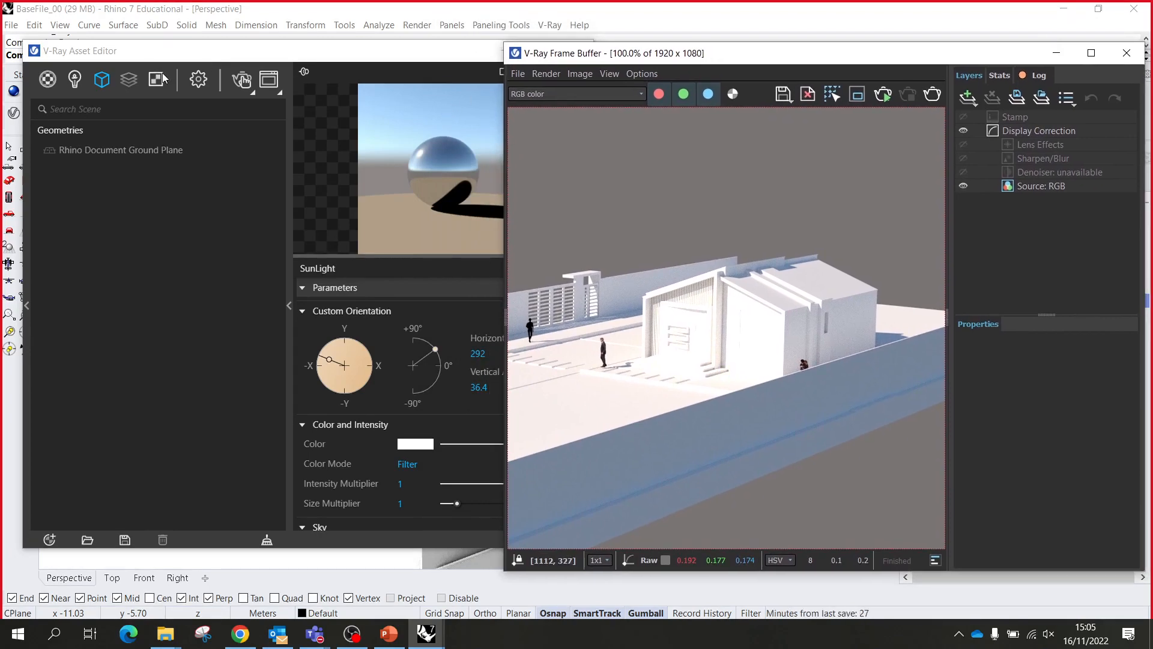
# - Switch the render engine from CPU to CUDA and review which compute devices it uses
pyautogui.click(198, 85)
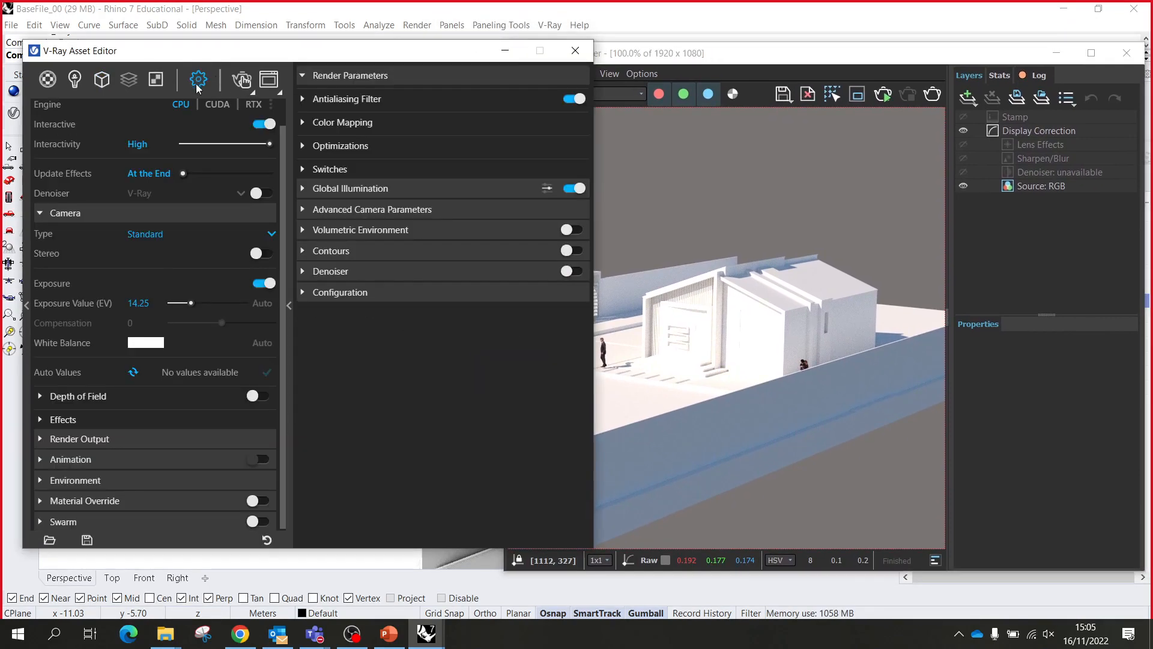
pyautogui.scroll(1, 156, 256)
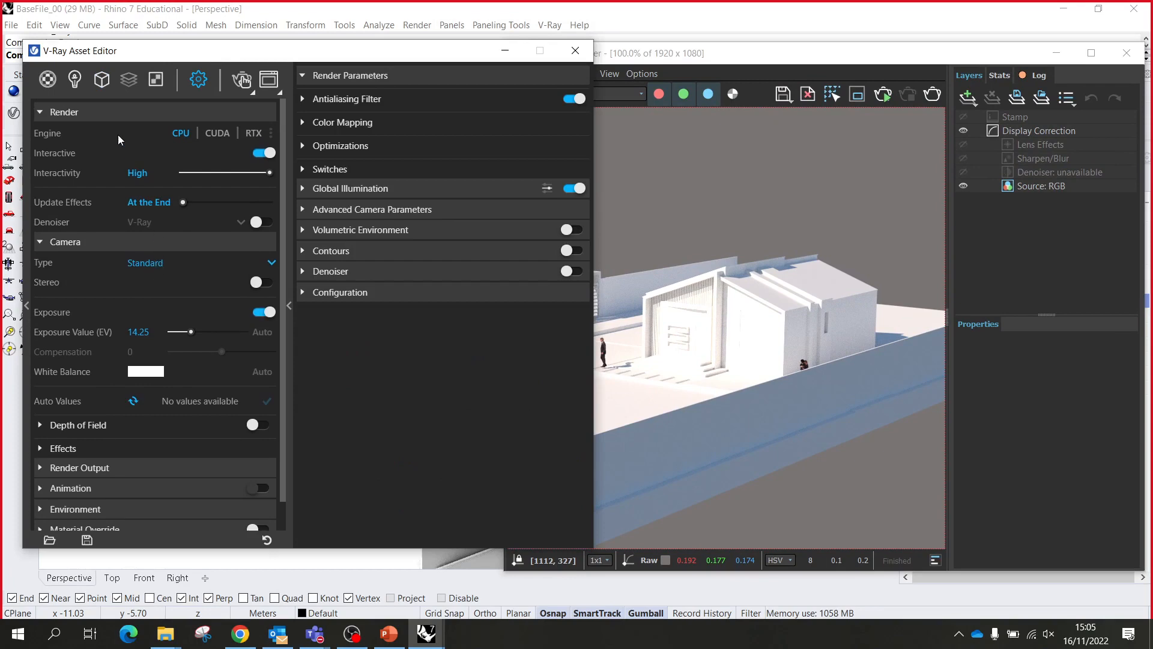
pyautogui.moveTo(63, 140)
pyautogui.click(217, 134)
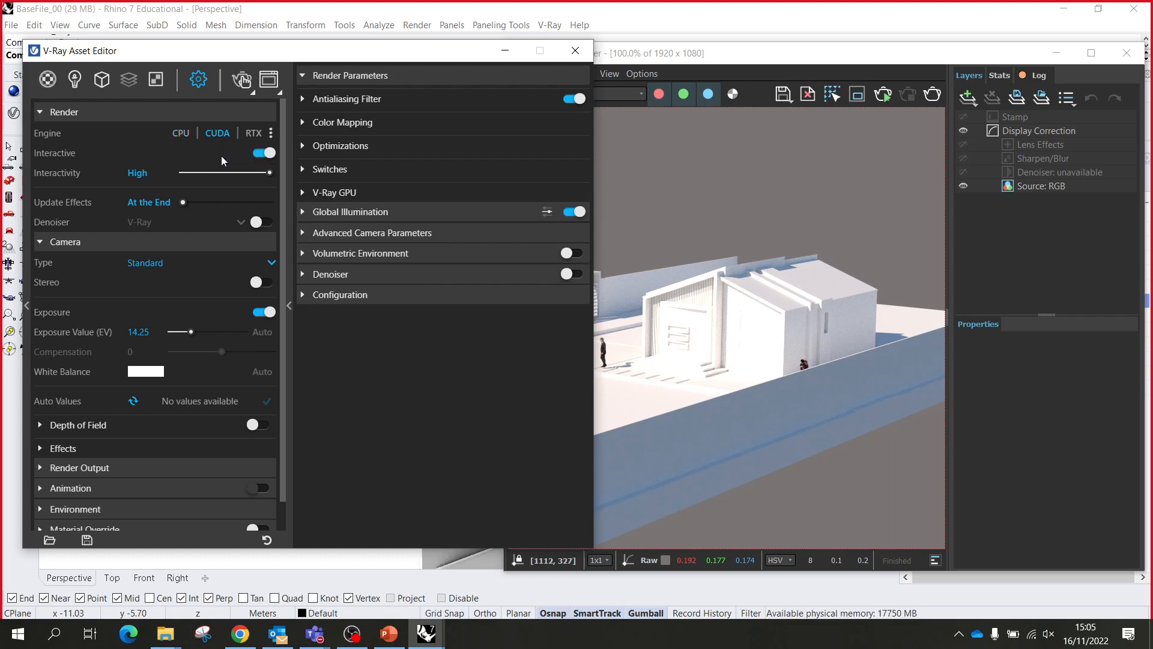
pyautogui.click(271, 135)
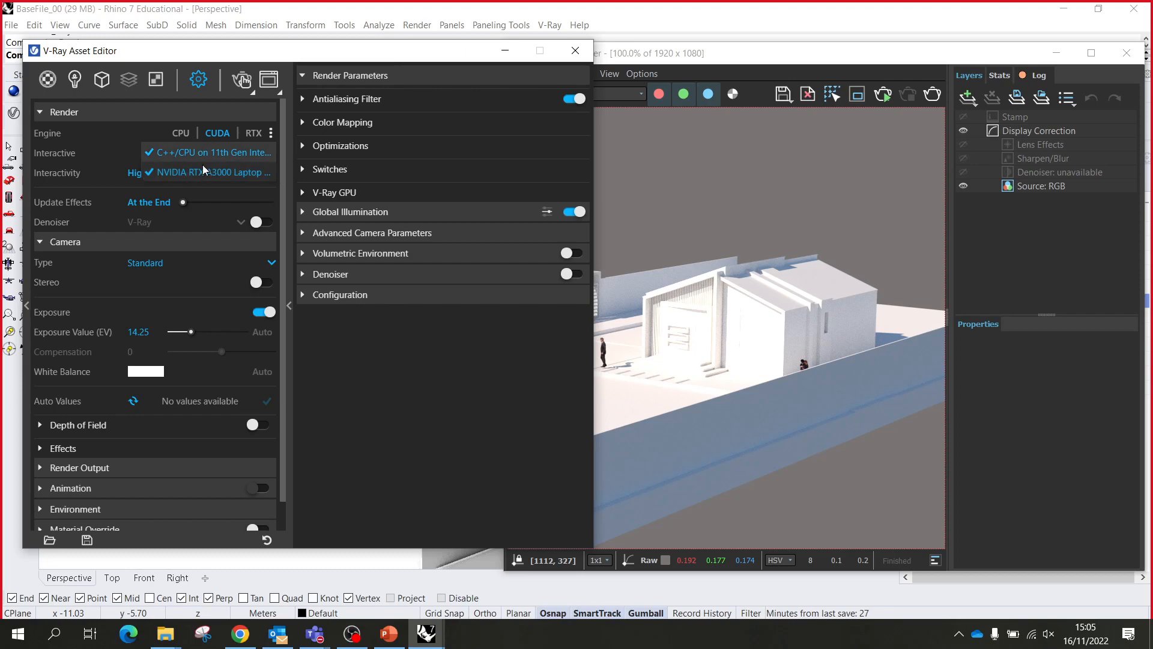
pyautogui.click(156, 110)
pyautogui.click(156, 113)
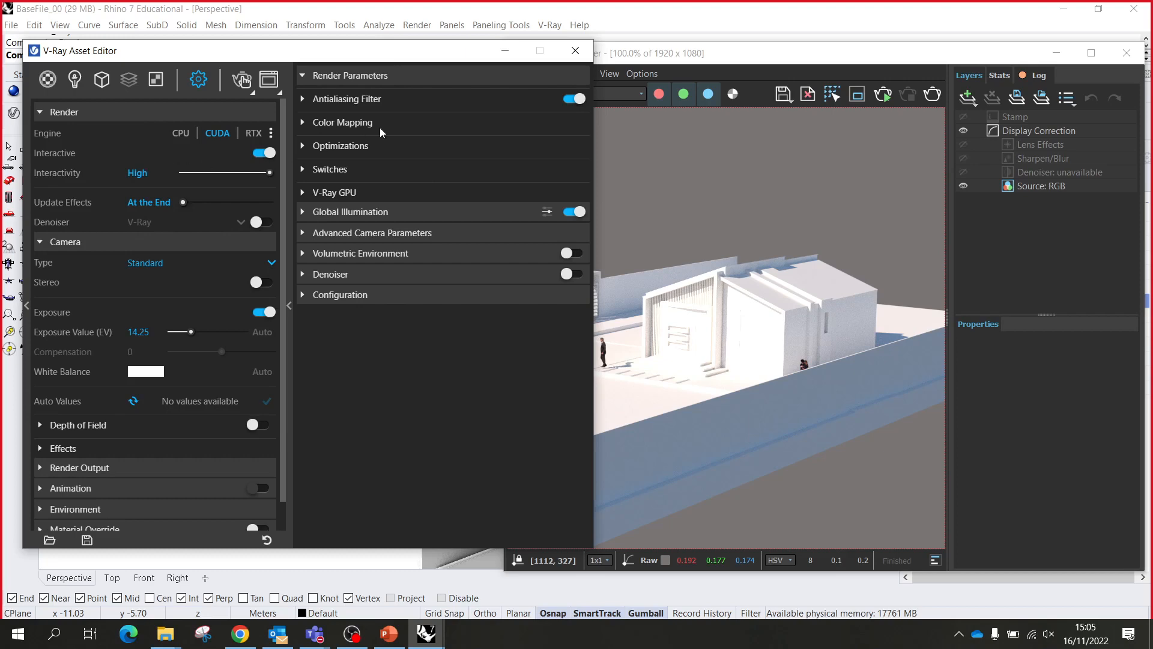
# - Test interactive rendering with the CUDA engine while orbiting the Perspective view around the house, and stop the render
pyautogui.click(244, 91)
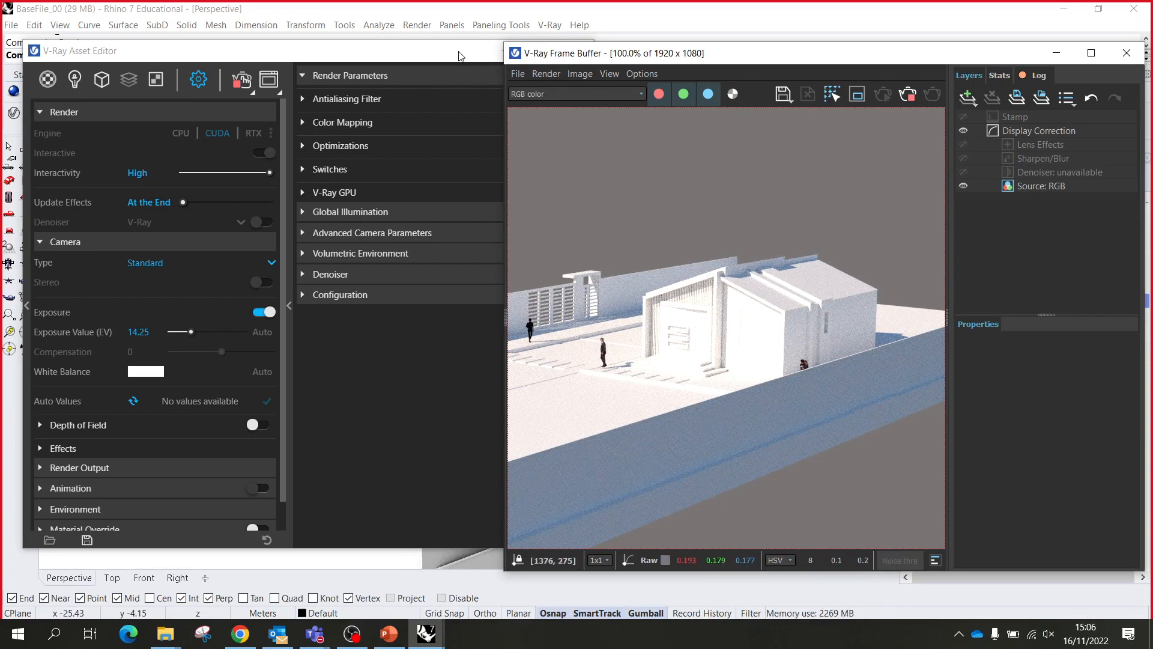
pyautogui.moveTo(459, 57); pyautogui.dragTo(370, 442)
pyautogui.moveTo(365, 350); pyautogui.dragTo(304, 348, button='right')
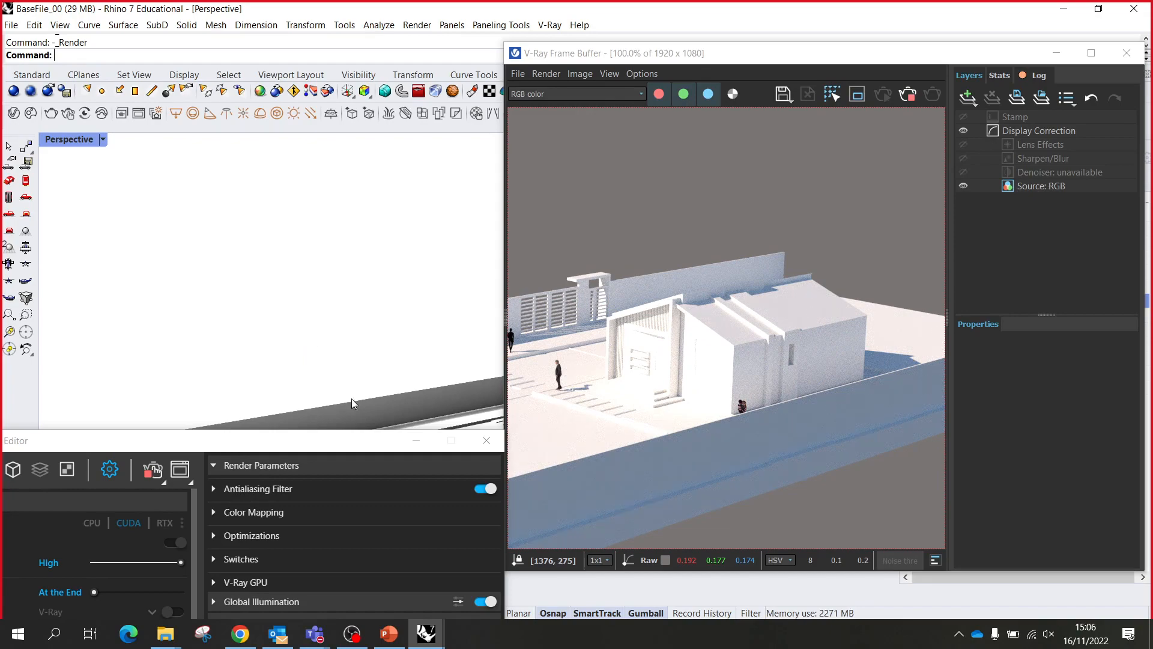
pyautogui.moveTo(347, 443); pyautogui.dragTo(441, 68)
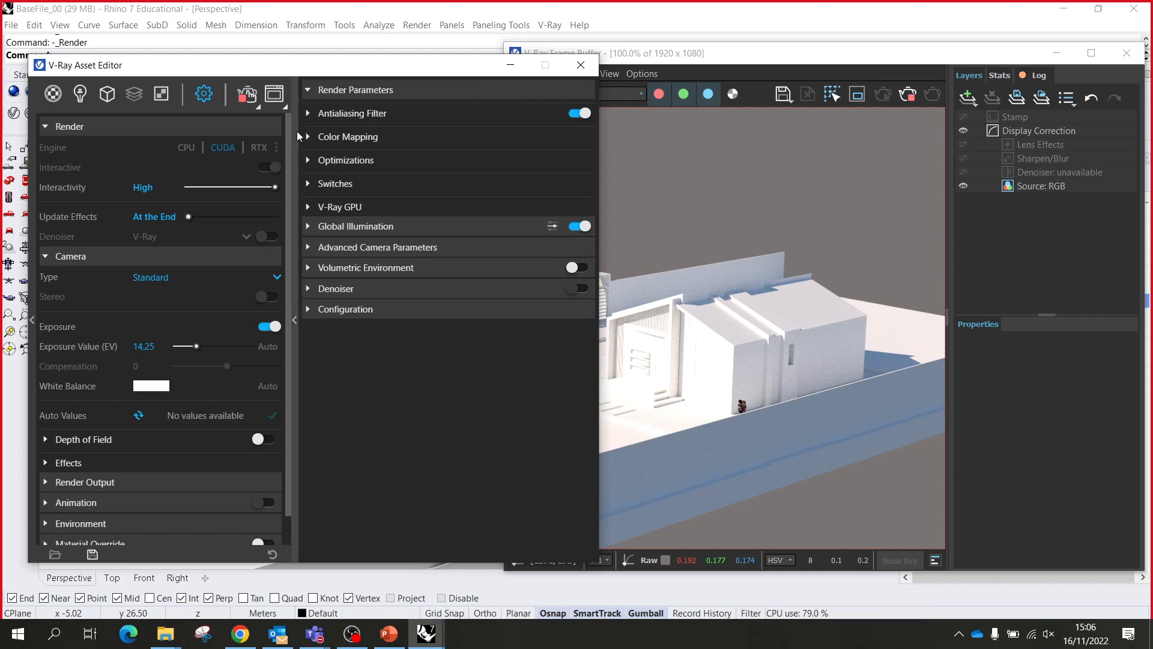
pyautogui.click(248, 98)
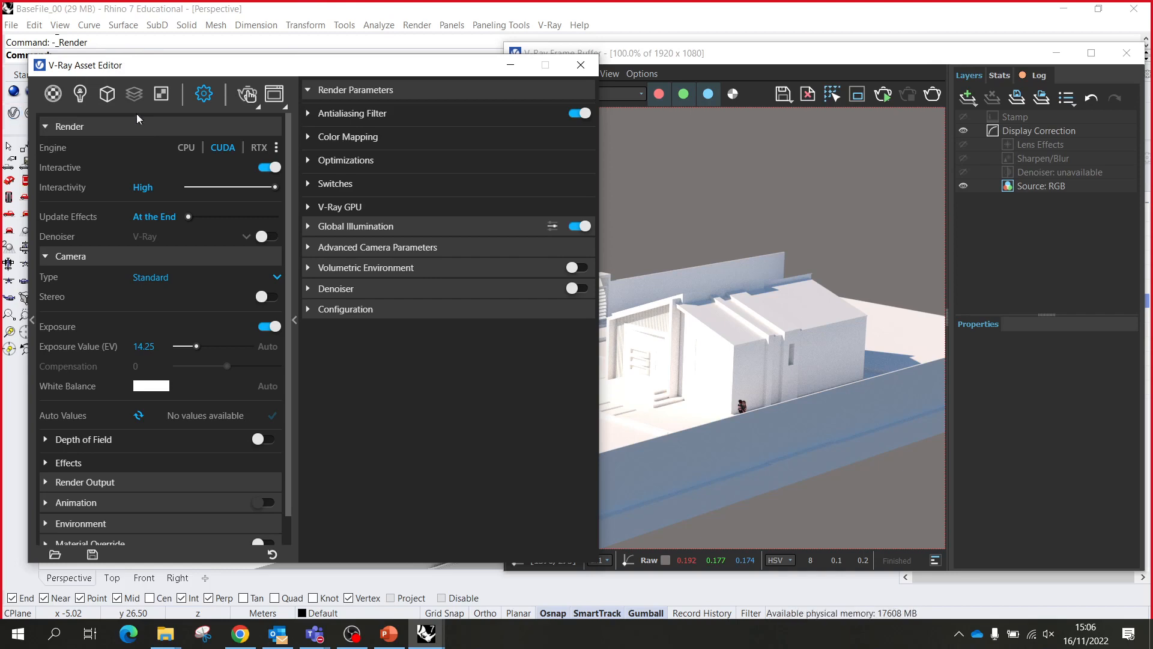
# - Permanently delete all the posed-people materials from the scene's material list
pyautogui.moveTo(176, 74); pyautogui.dragTo(319, 65)
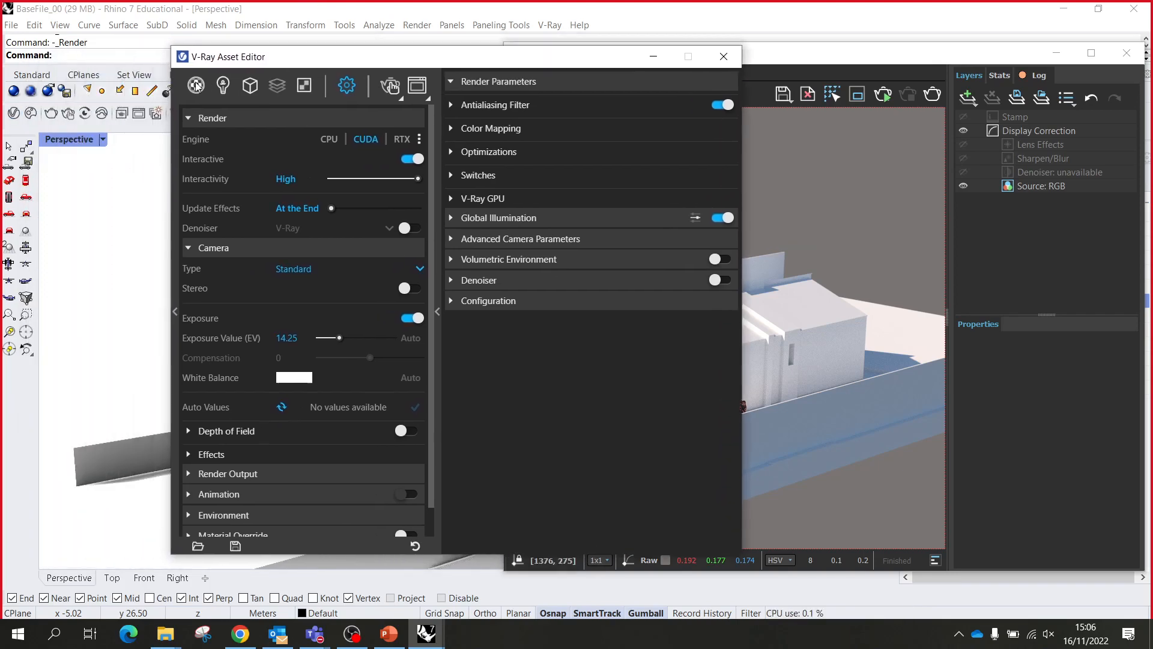
pyautogui.click(196, 86)
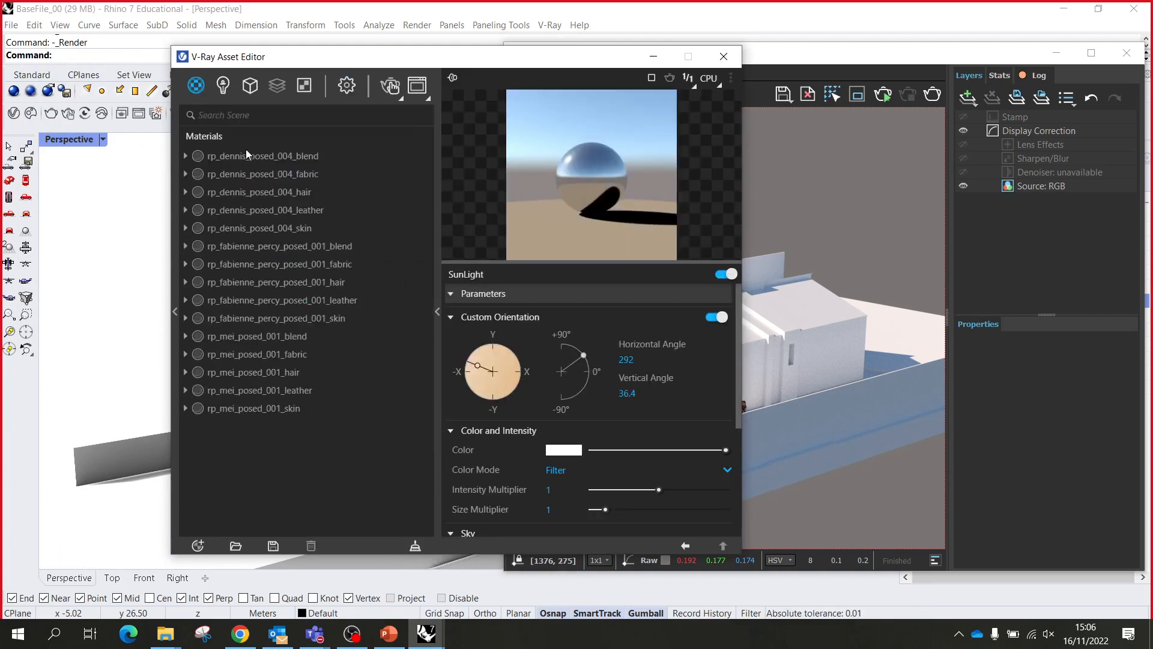
pyautogui.click(264, 410)
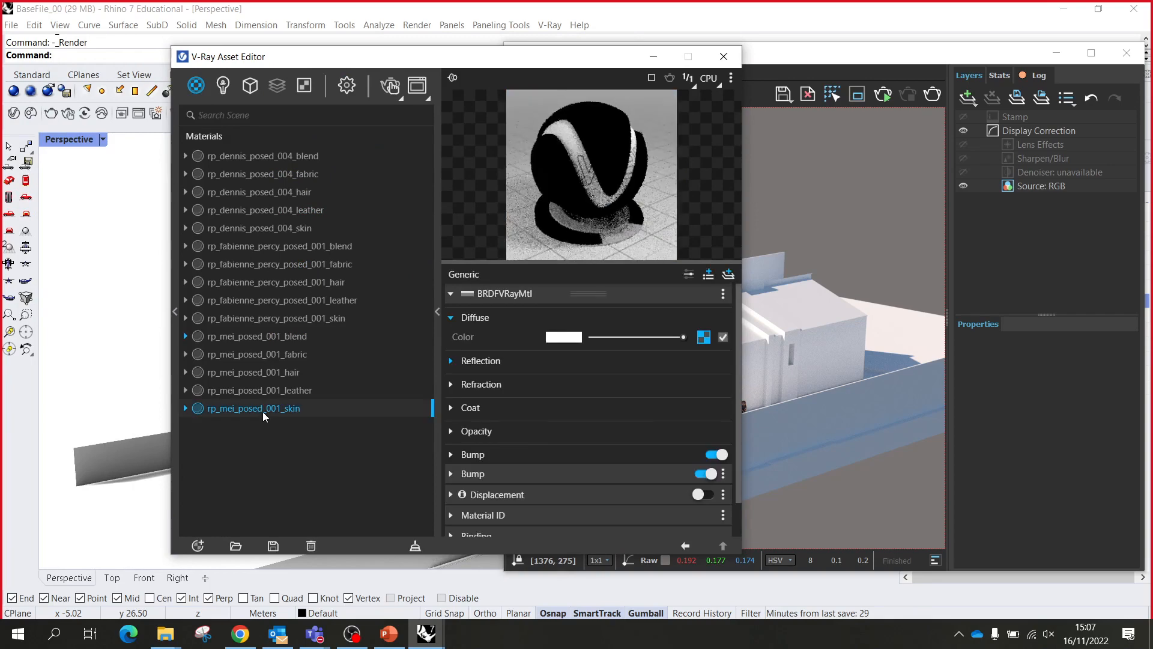
pyautogui.click(292, 157)
pyautogui.rightClick(285, 160)
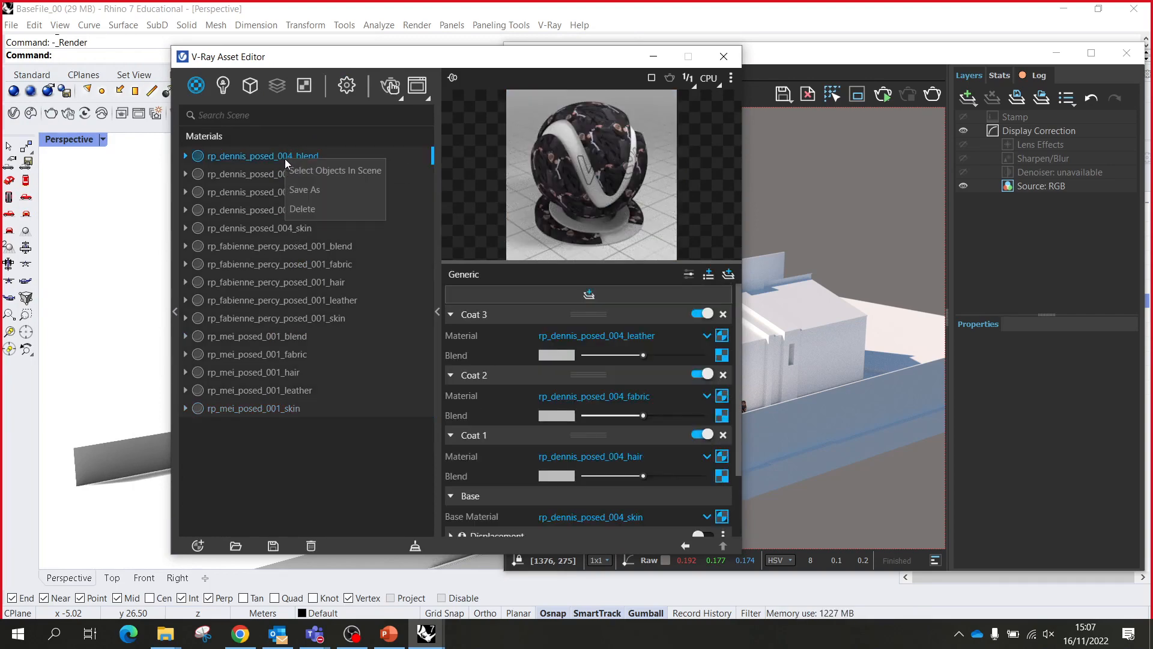
pyautogui.click(303, 209)
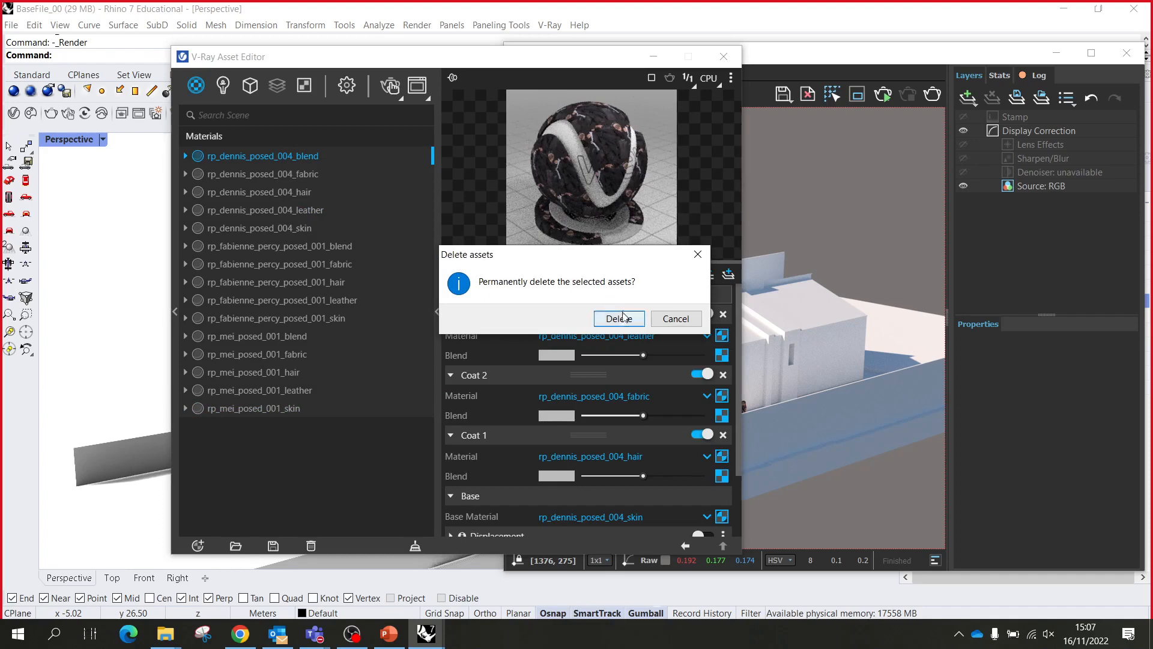
pyautogui.click(619, 319)
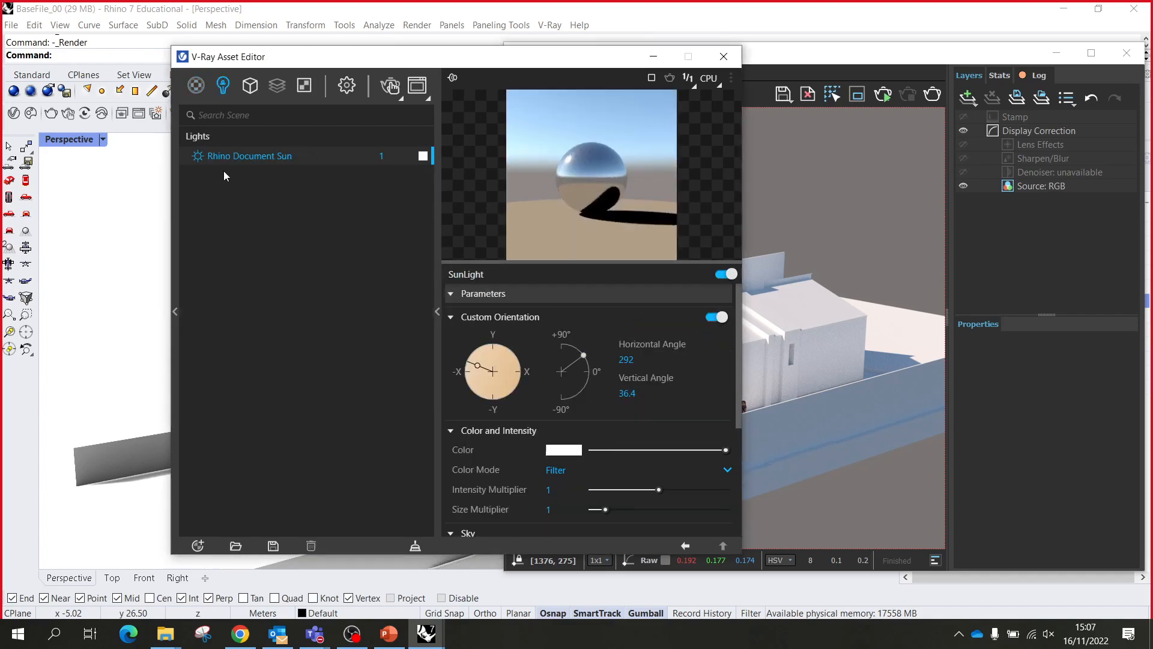
# - Restart the interactive render and check how the human figures look without their materials
pyautogui.moveTo(258, 63); pyautogui.dragTo(214, 463)
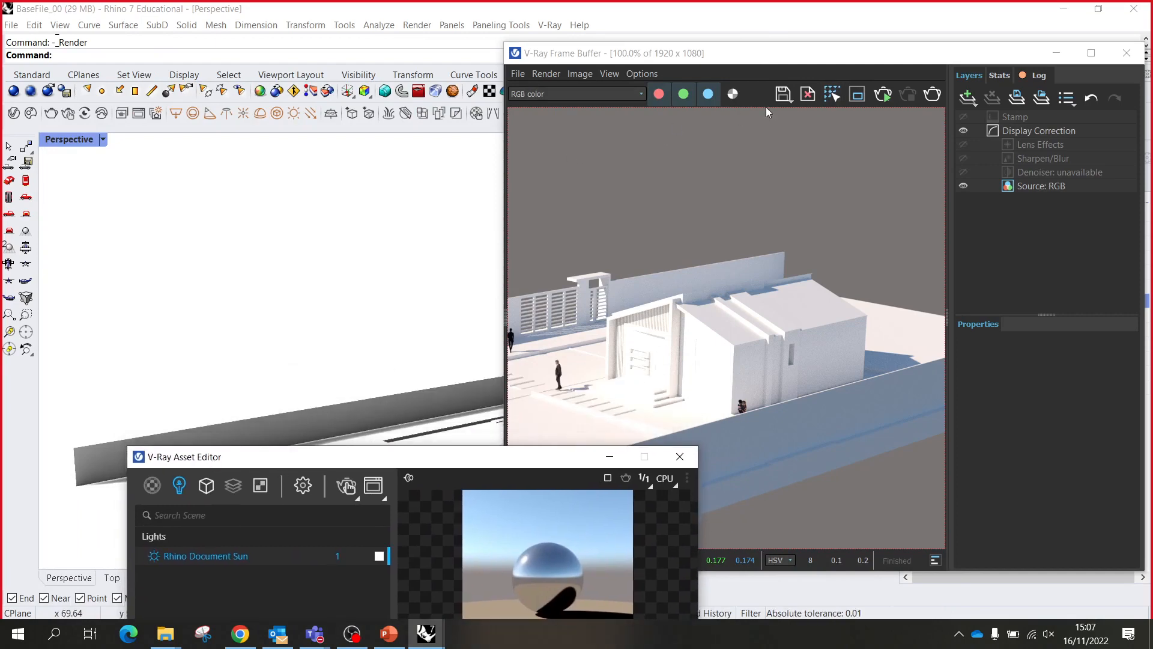
pyautogui.click(886, 89)
pyautogui.click(884, 94)
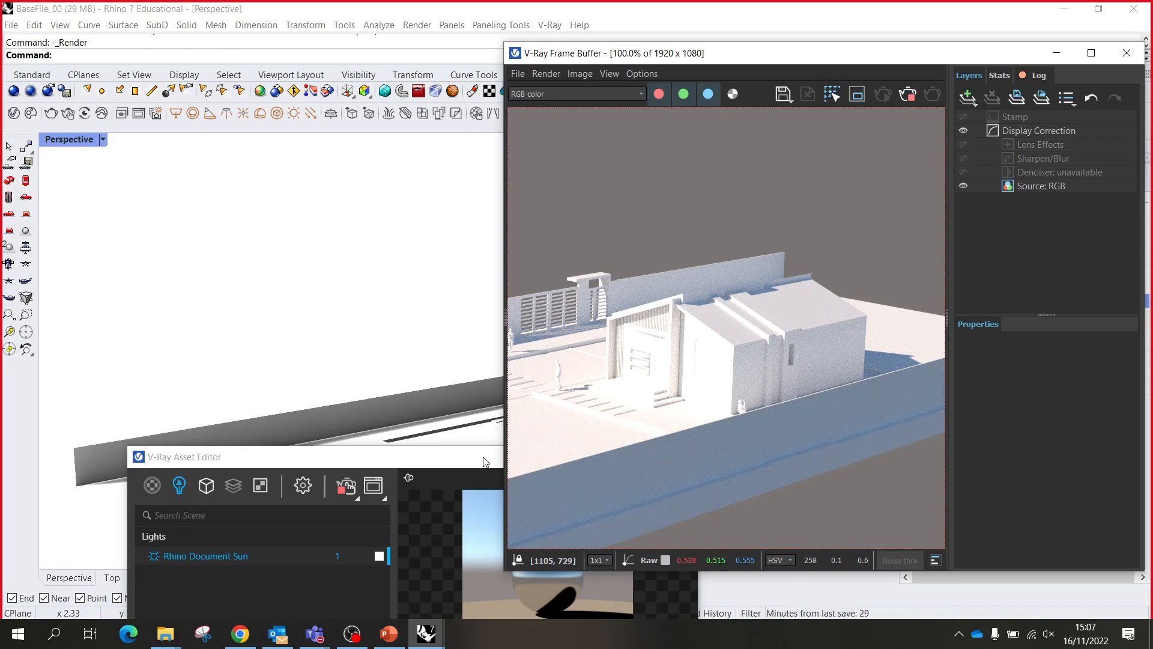
# - Review the asset types that can be created, add a new Generic V-Ray material, and display only the scene's materials
pyautogui.moveTo(388, 467); pyautogui.dragTo(387, 130)
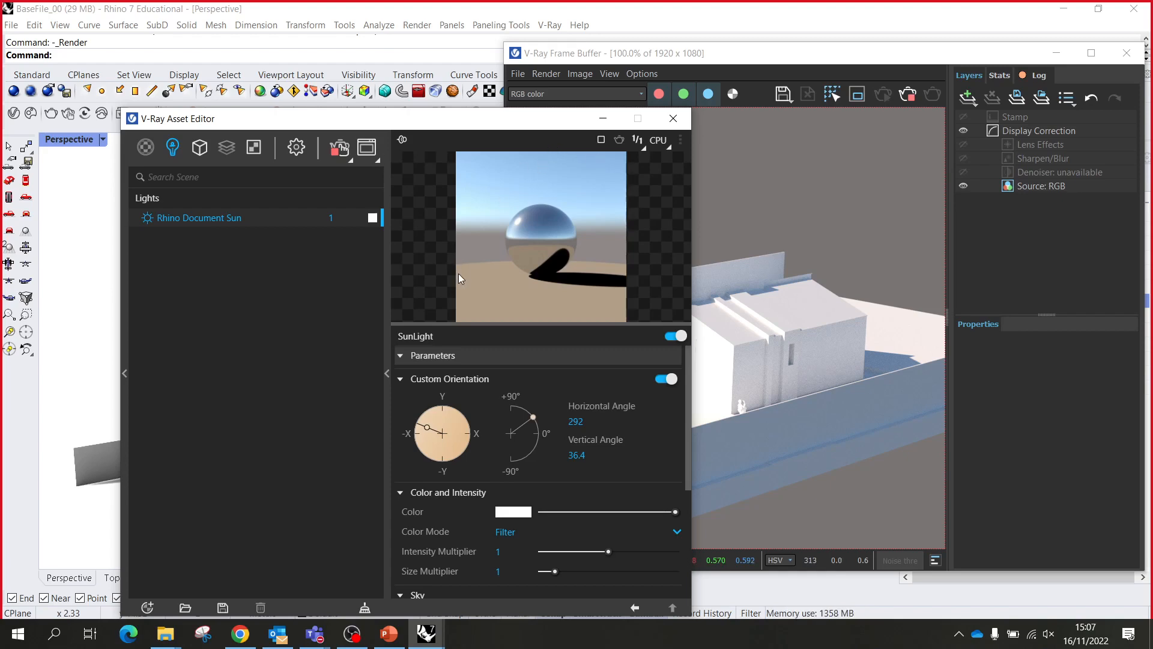
pyautogui.moveTo(234, 128); pyautogui.dragTo(246, 89)
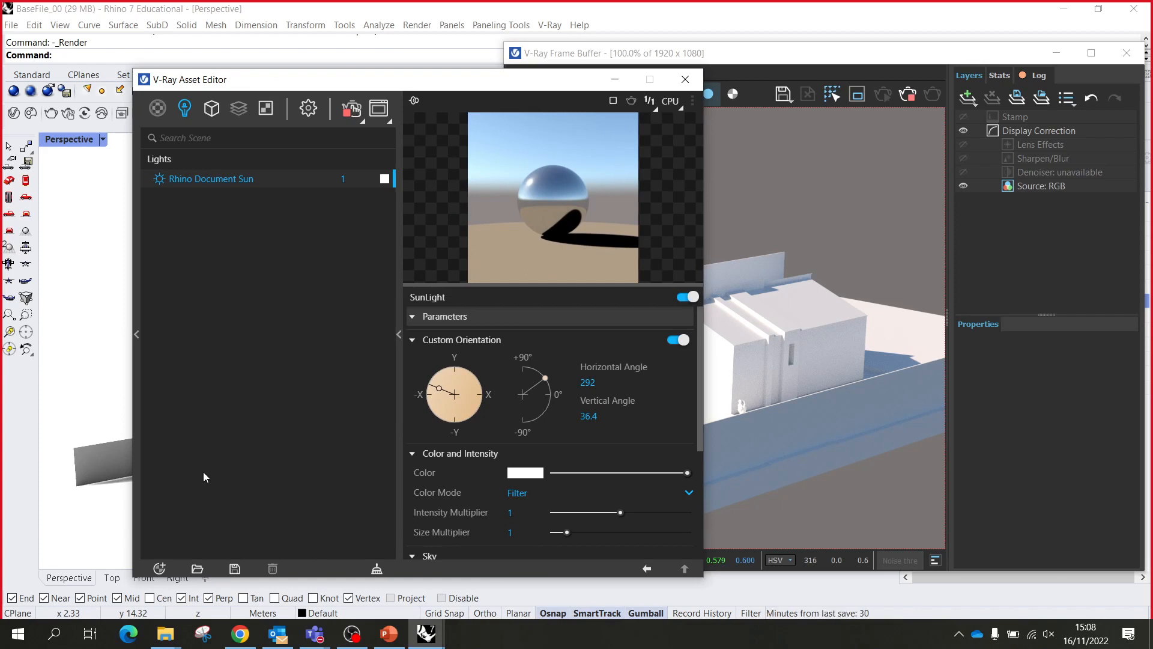
pyautogui.click(159, 568)
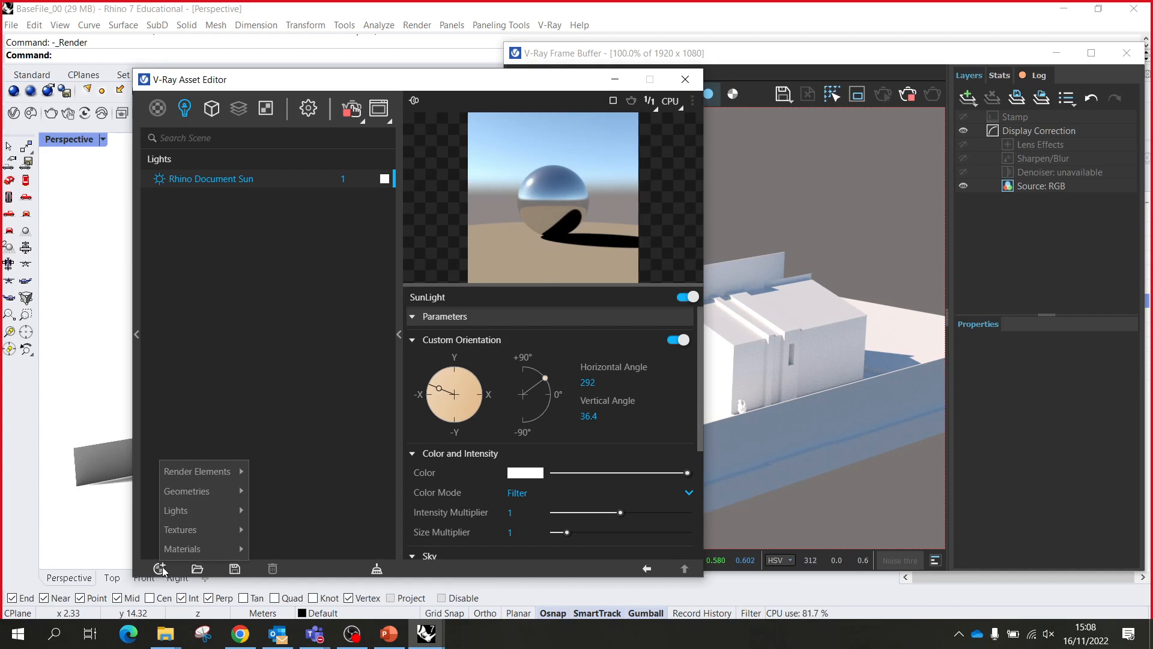
pyautogui.moveTo(193, 514)
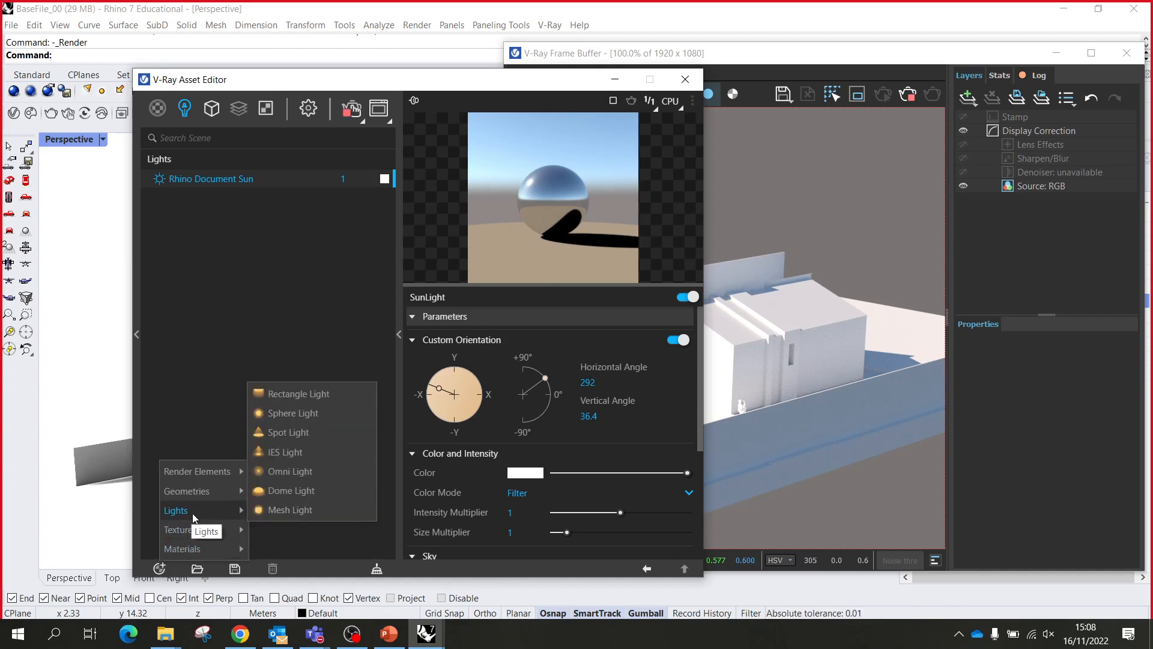
pyautogui.moveTo(193, 550)
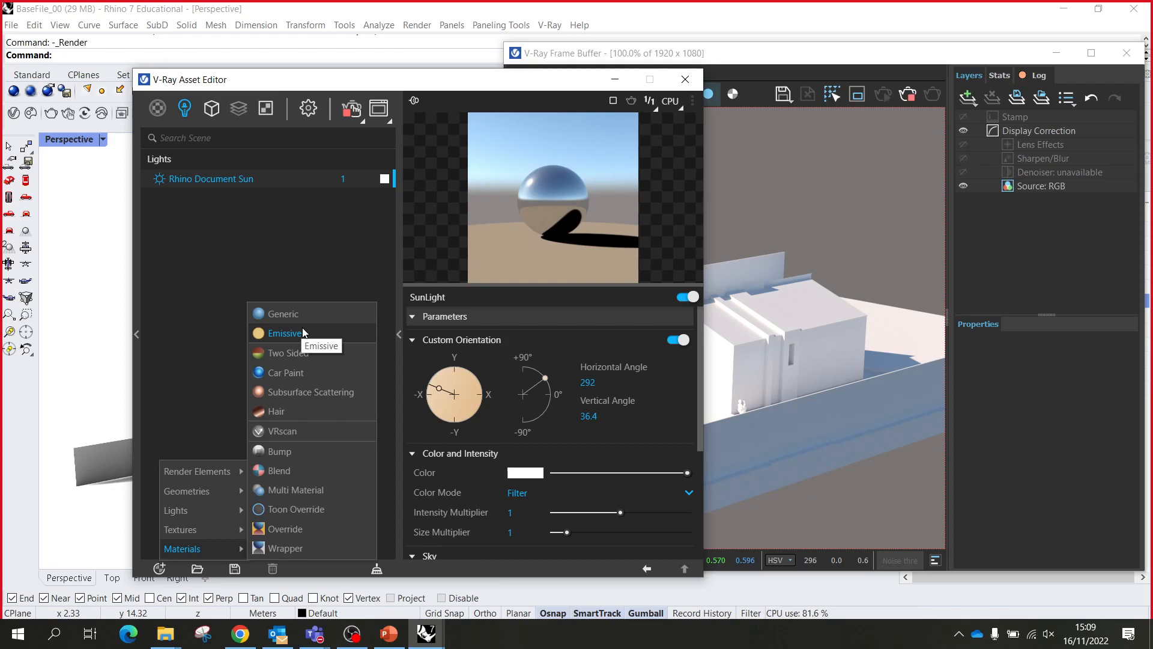
pyautogui.click(305, 310)
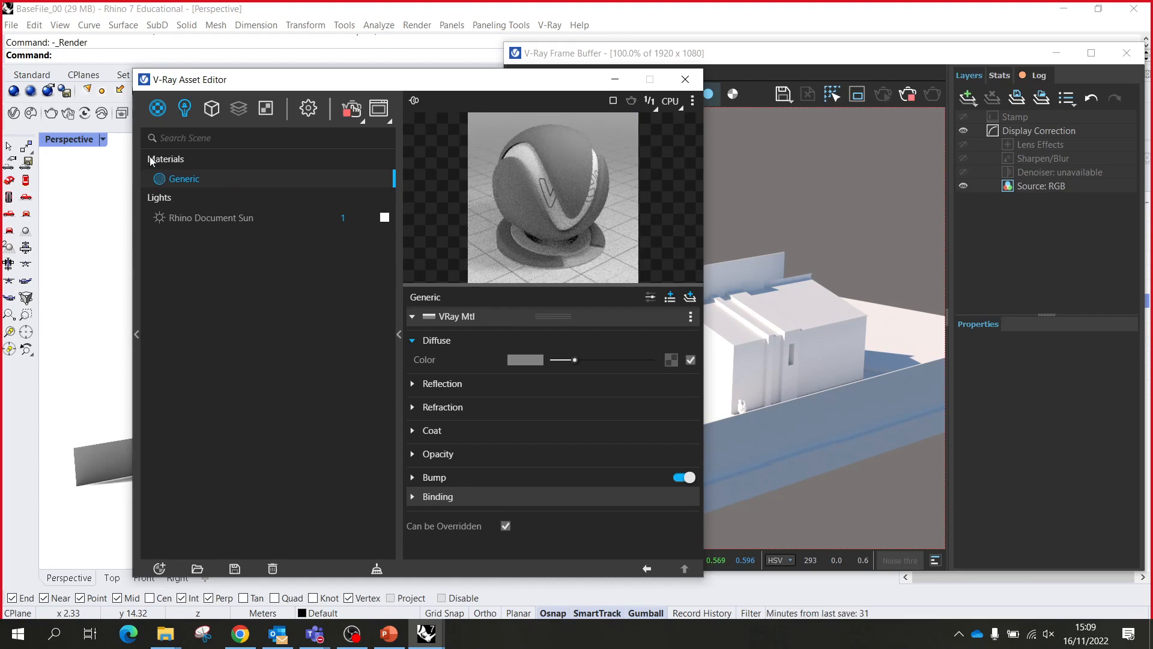
pyautogui.click(159, 112)
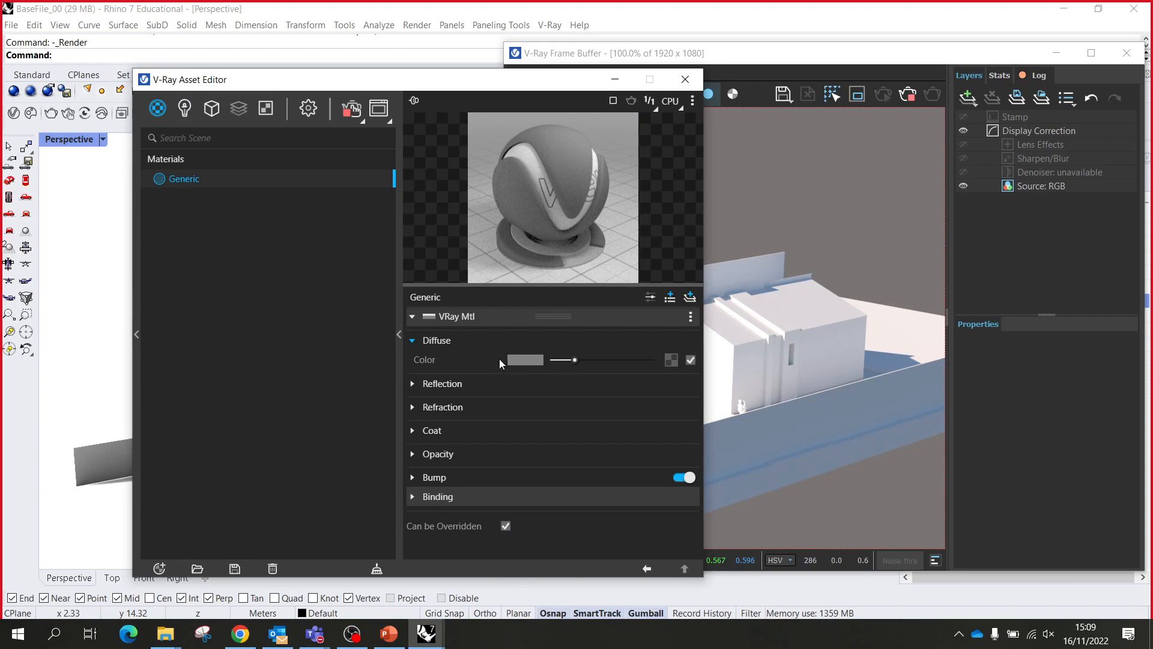
# - Arrange the asset editor and frame buffer so the Perspective viewport and layer list are accessible, and restart the interactive render
pyautogui.click(426, 340)
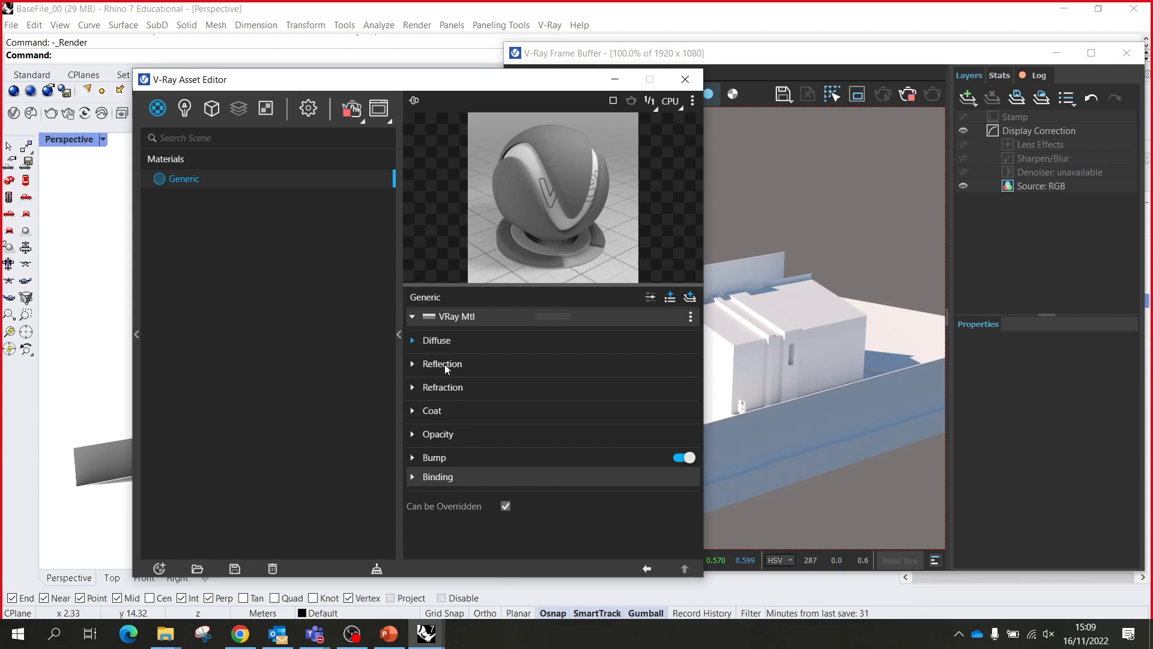
pyautogui.click(414, 343)
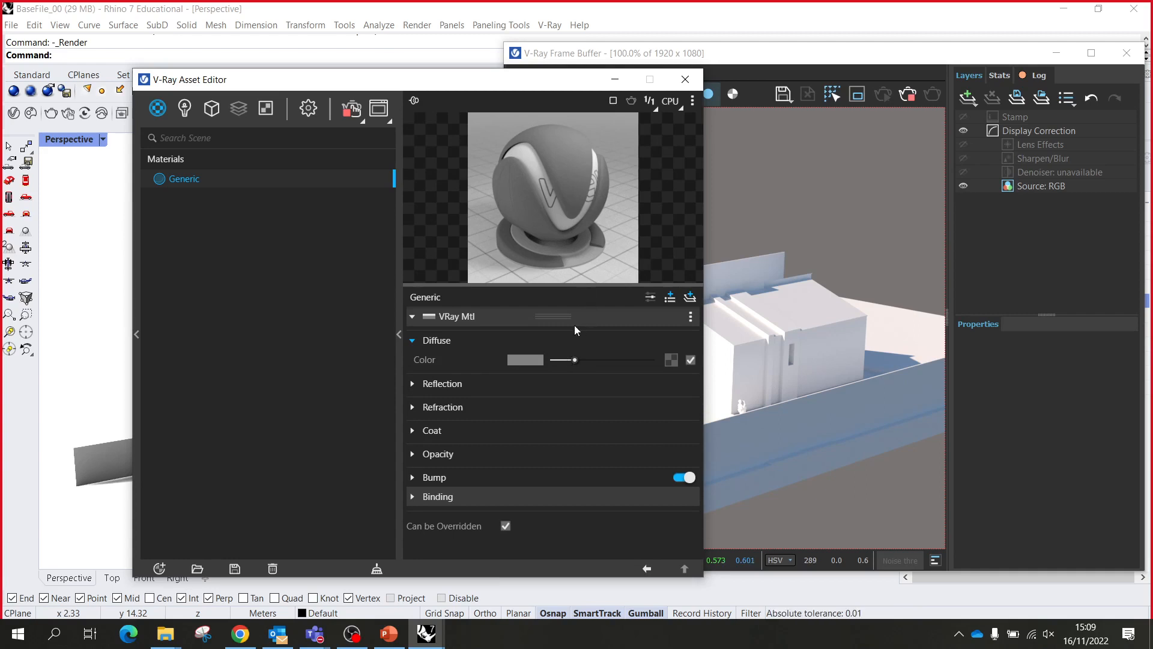
pyautogui.moveTo(476, 87); pyautogui.dragTo(363, 96)
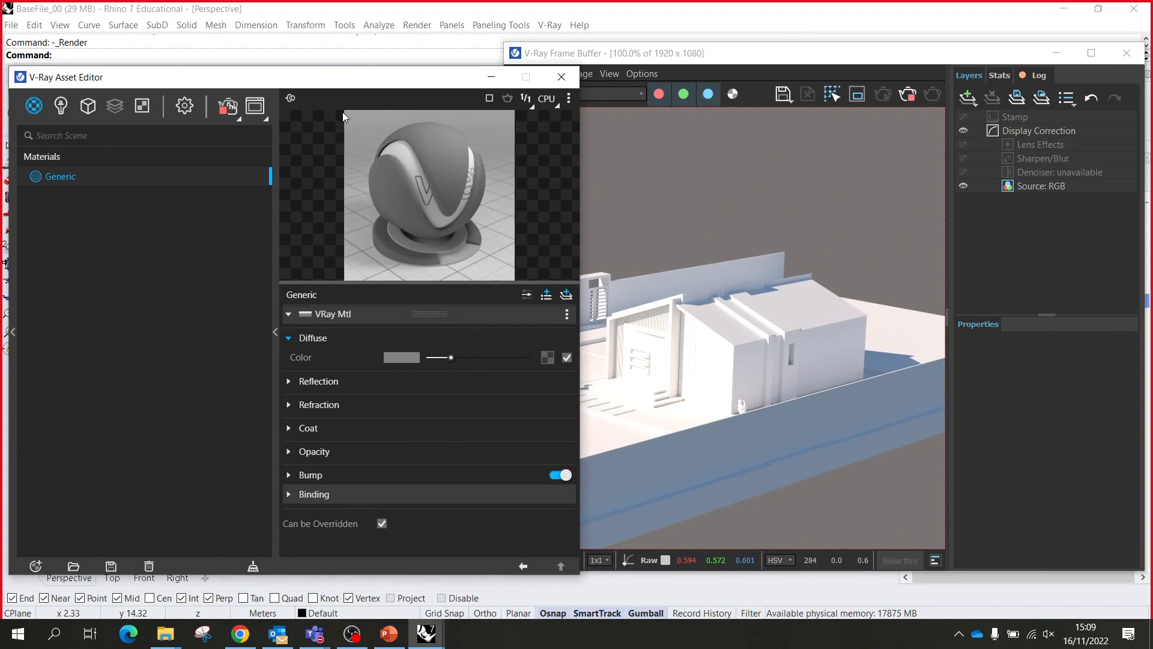
pyautogui.moveTo(790, 63); pyautogui.dragTo(517, 330)
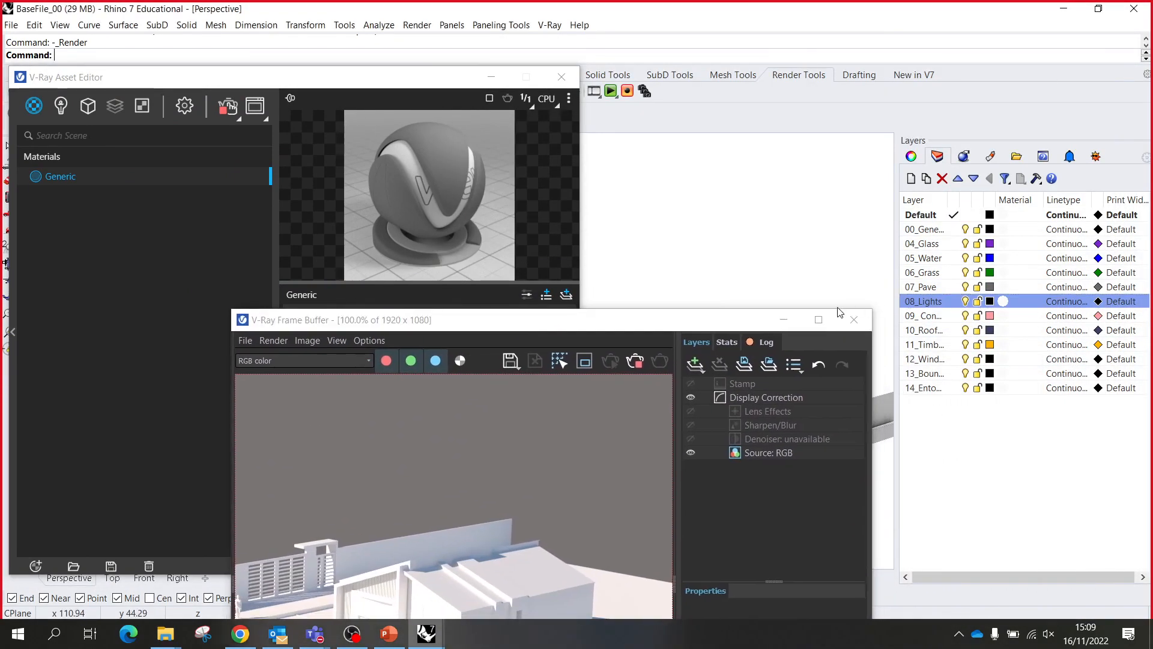
pyautogui.moveTo(728, 327); pyautogui.dragTo(714, 102)
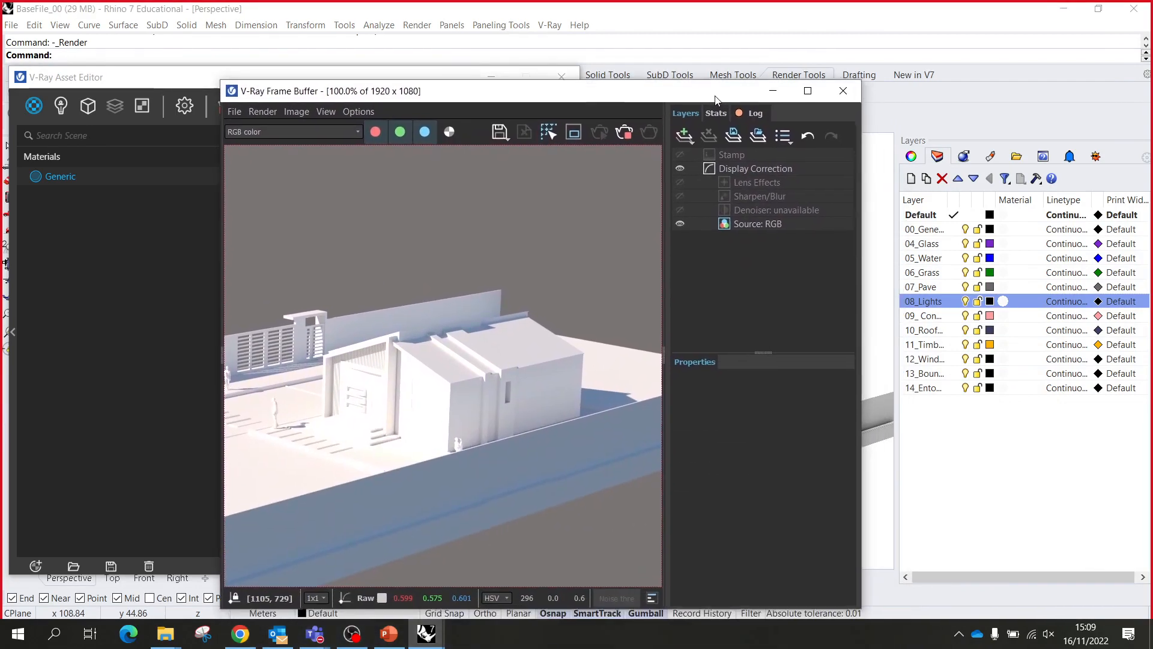
pyautogui.click(623, 136)
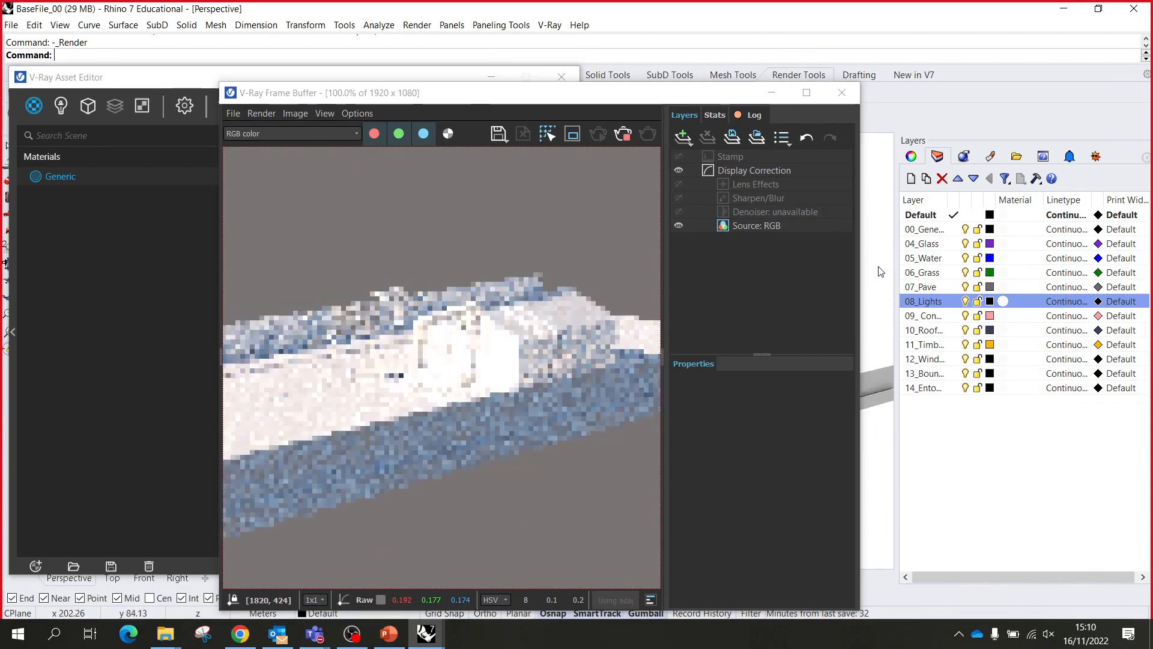
pyautogui.moveTo(700, 102); pyautogui.dragTo(431, 262)
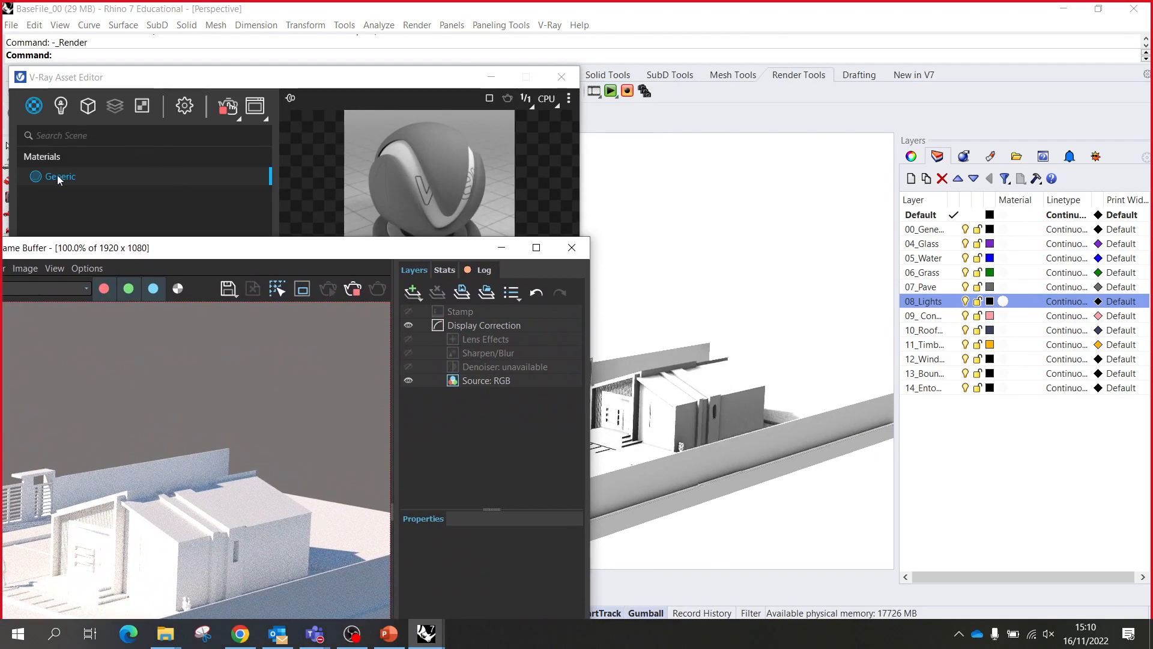
# - Try applying the Generic material directly to one ground surface in front of the house, check it in the render, and undo it
pyautogui.moveTo(59, 178); pyautogui.dragTo(632, 458)
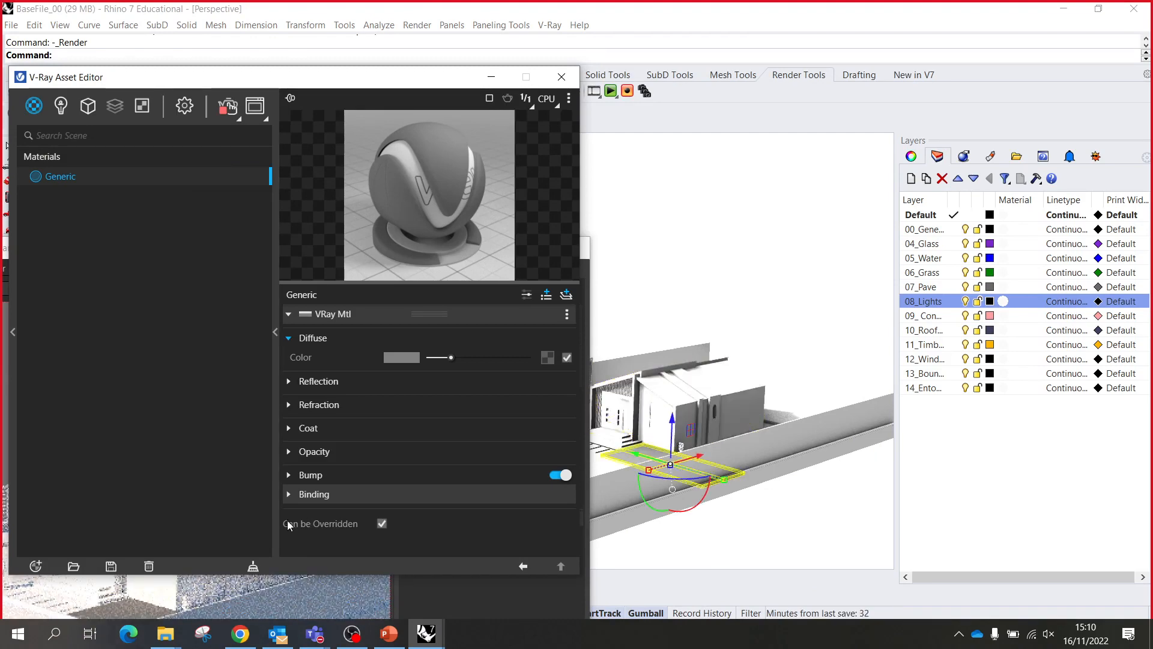
pyautogui.click(284, 593)
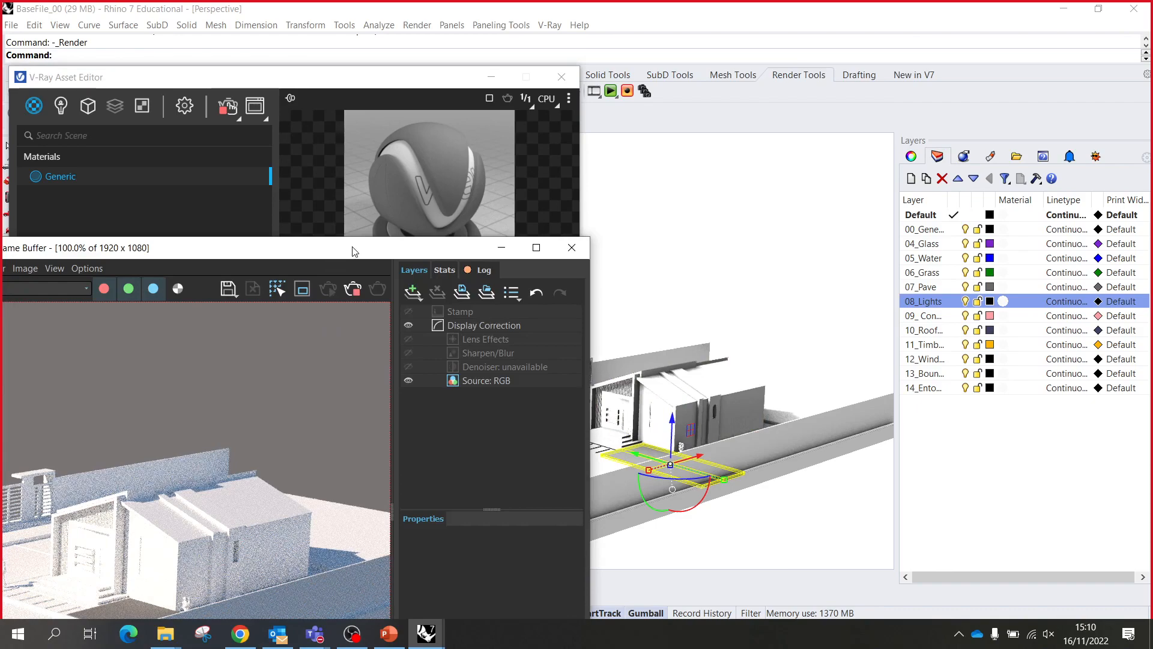
pyautogui.moveTo(355, 251); pyautogui.dragTo(470, 94)
pyautogui.scroll(2, 204, 441)
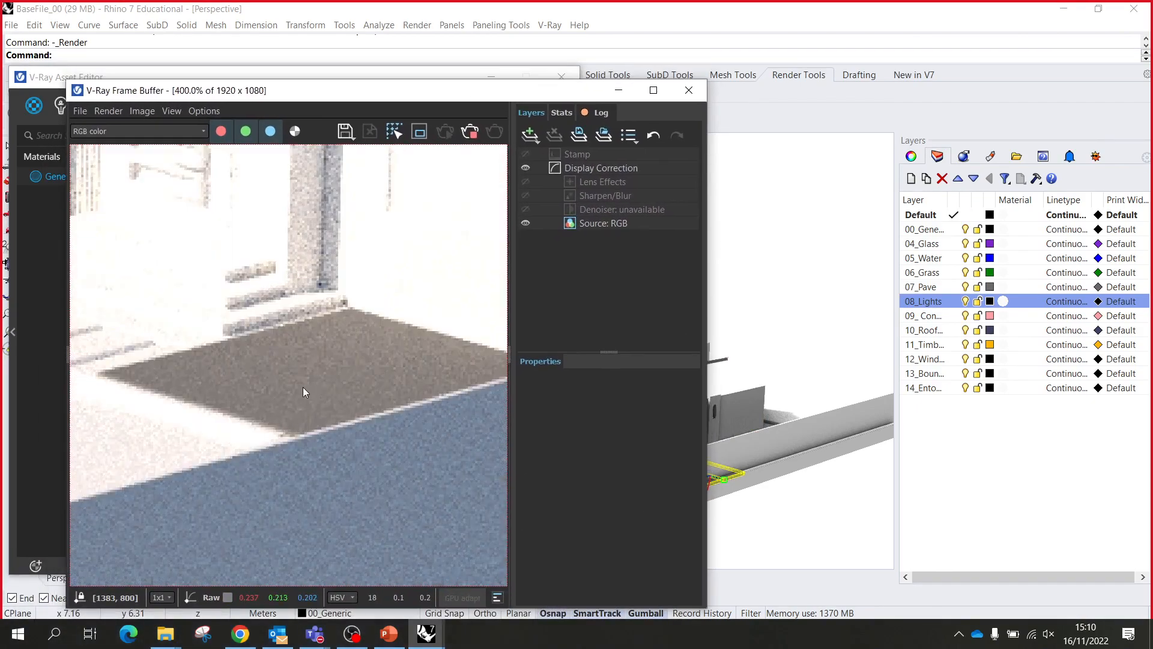
pyautogui.scroll(-2, 303, 391)
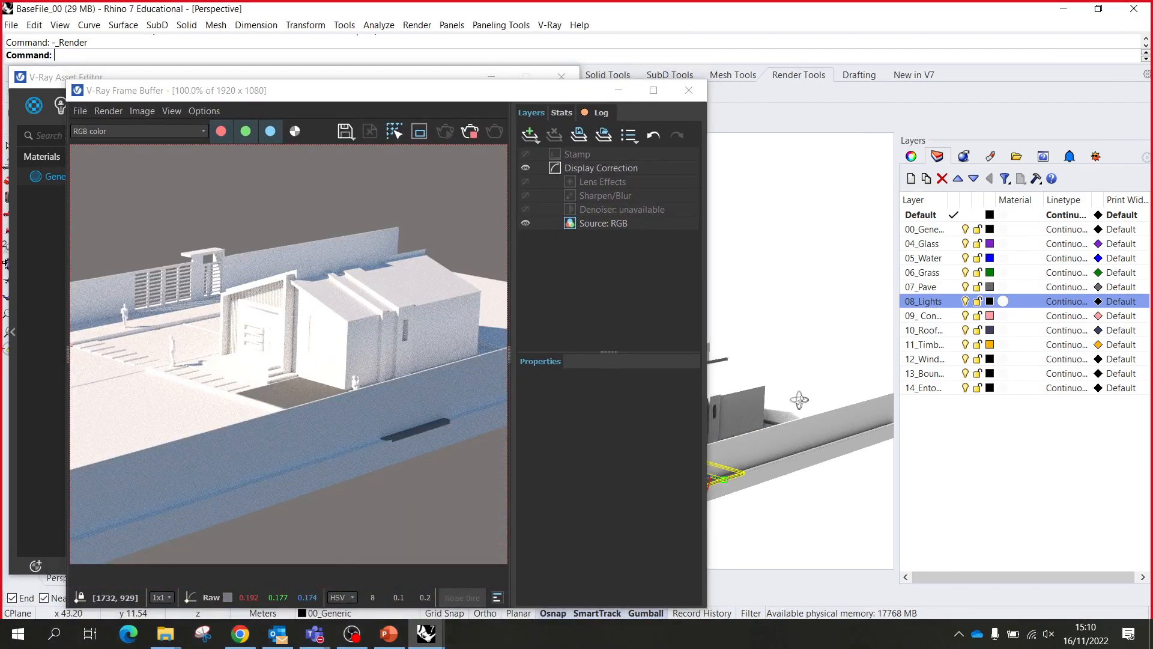
pyautogui.moveTo(800, 400)
pyautogui.mouseDown(button='right')
pyautogui.moveTo(817, 415)
pyautogui.moveTo(811, 385)
pyautogui.mouseUp(button='right')
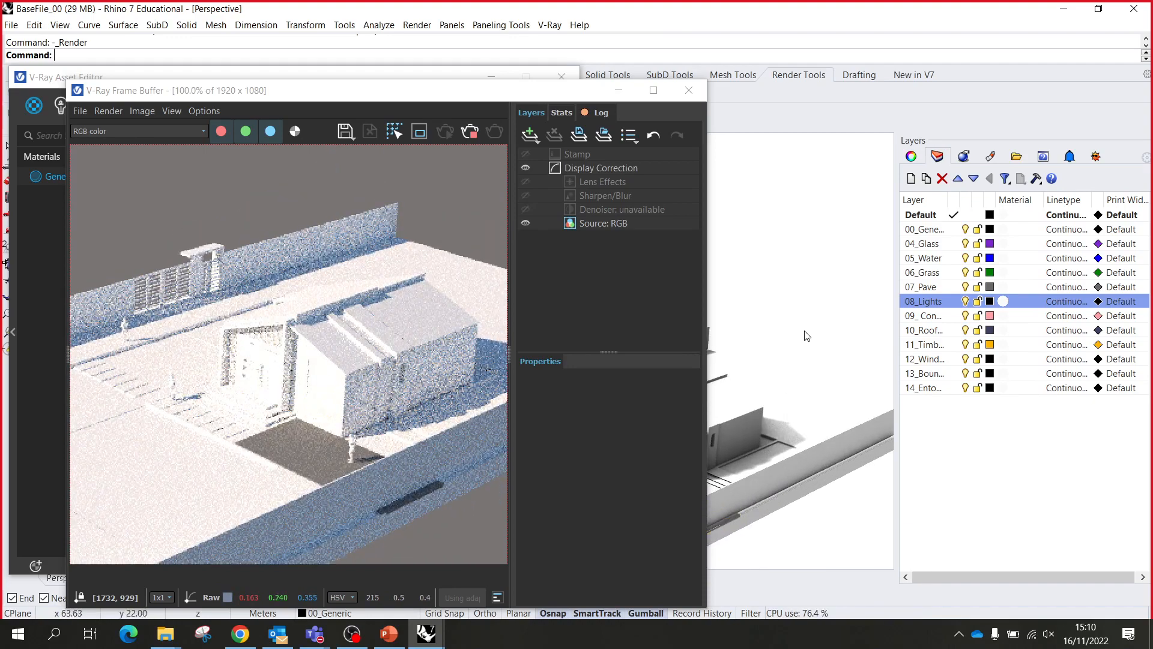
pyautogui.hotkey('ctrl', 'z')
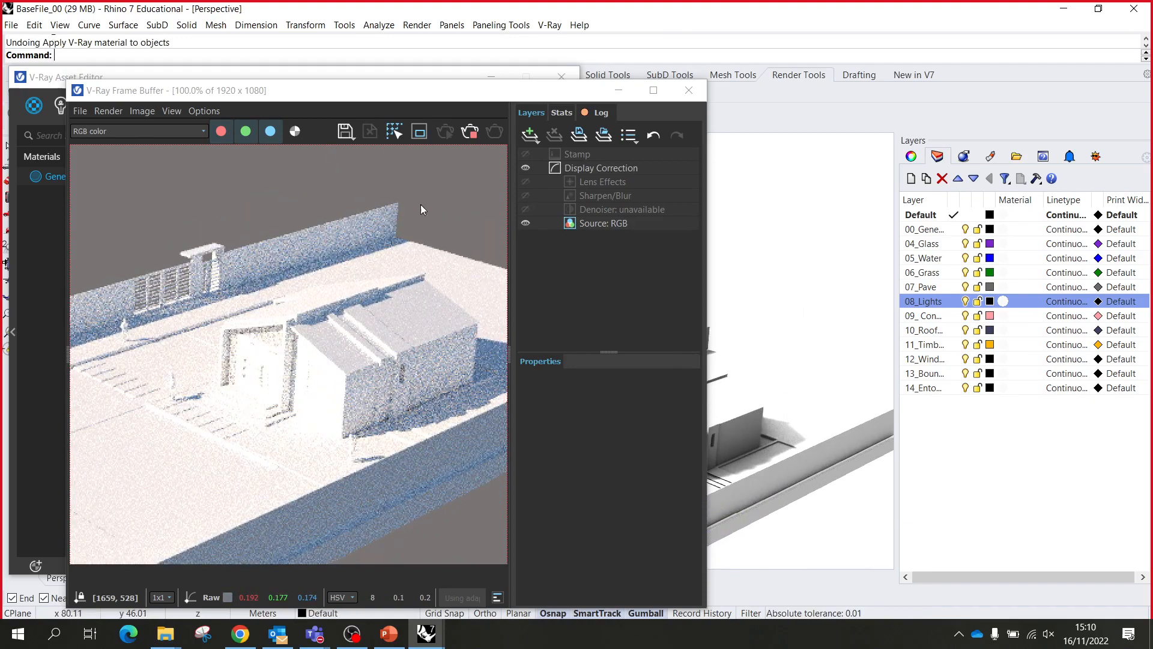
# - Assign the Generic material to the 07_Pave layer and check the paved steps in the interactive render
pyautogui.moveTo(351, 99); pyautogui.dragTo(408, 398)
pyautogui.moveTo(379, 377); pyautogui.dragTo(330, 389)
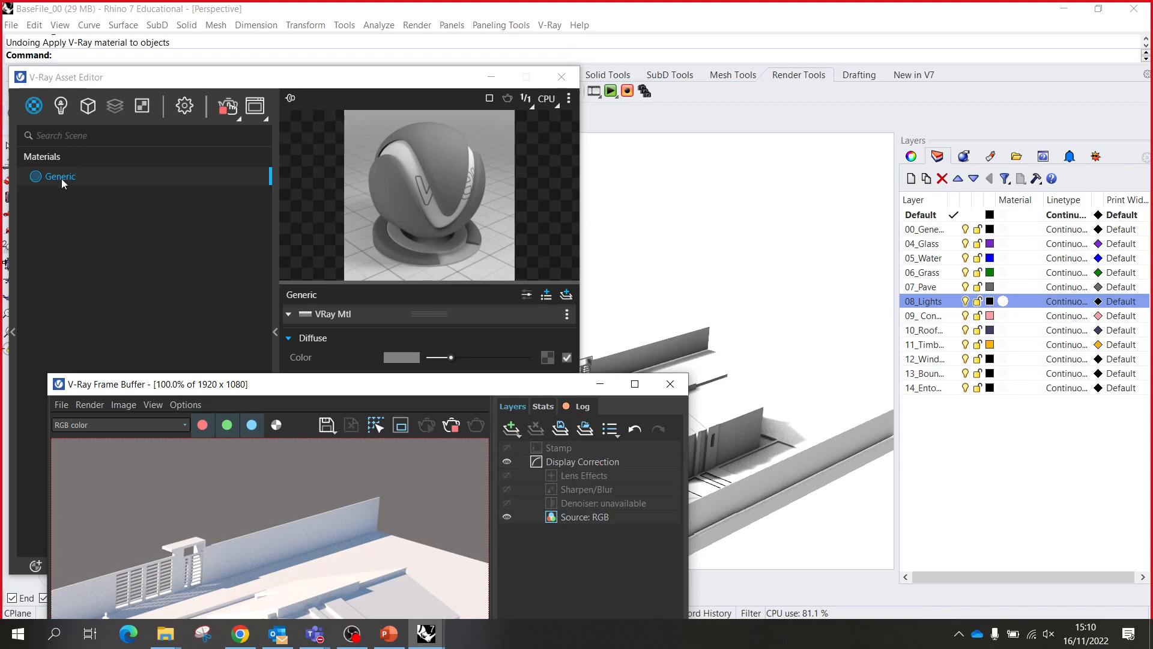
pyautogui.moveTo(61, 179); pyautogui.dragTo(947, 288)
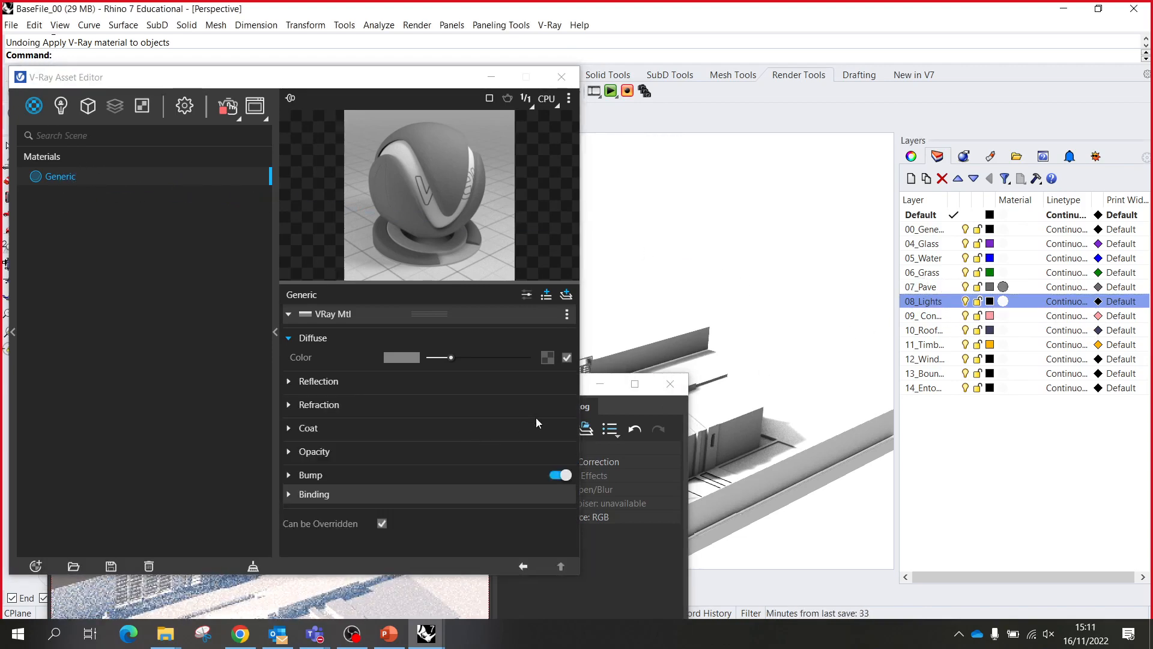
pyautogui.click(643, 567)
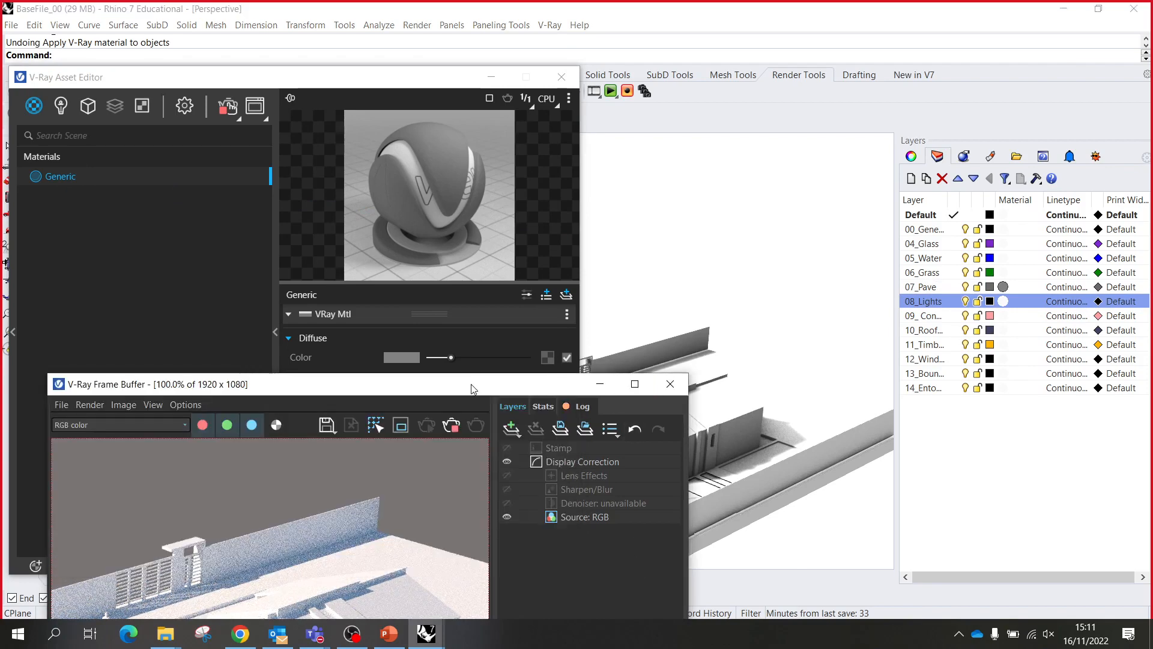
pyautogui.moveTo(472, 390); pyautogui.dragTo(598, 120)
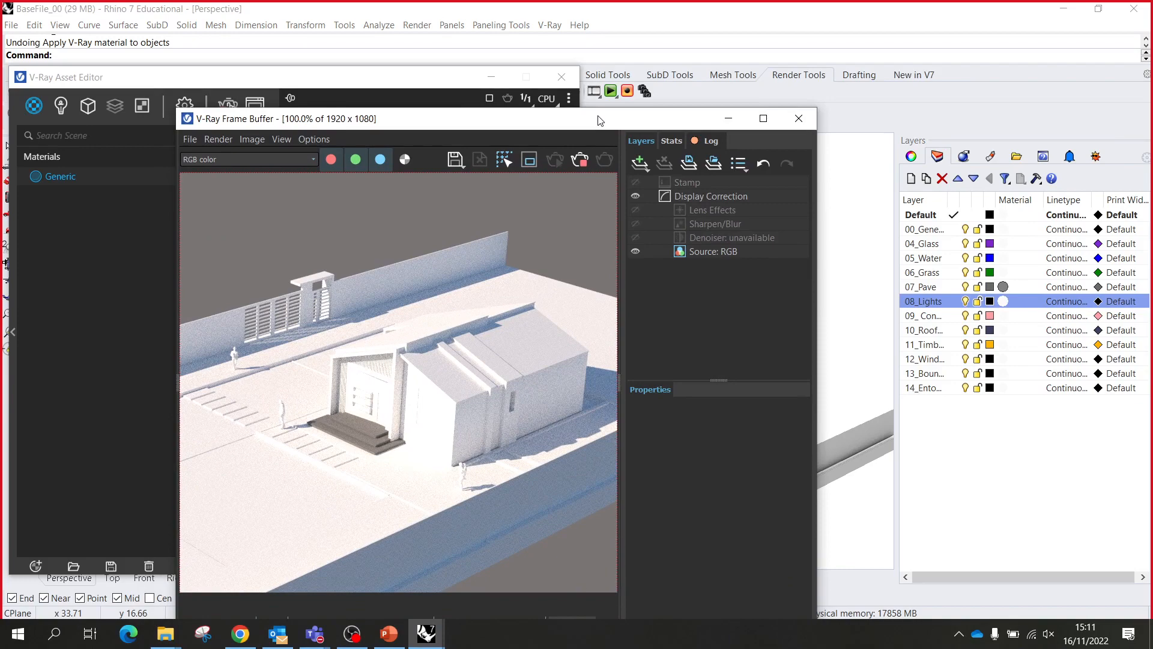
# - Apply the Generic material to the 09_Concrete layer and to the 00_Generic layer
pyautogui.moveTo(598, 121); pyautogui.dragTo(578, 450)
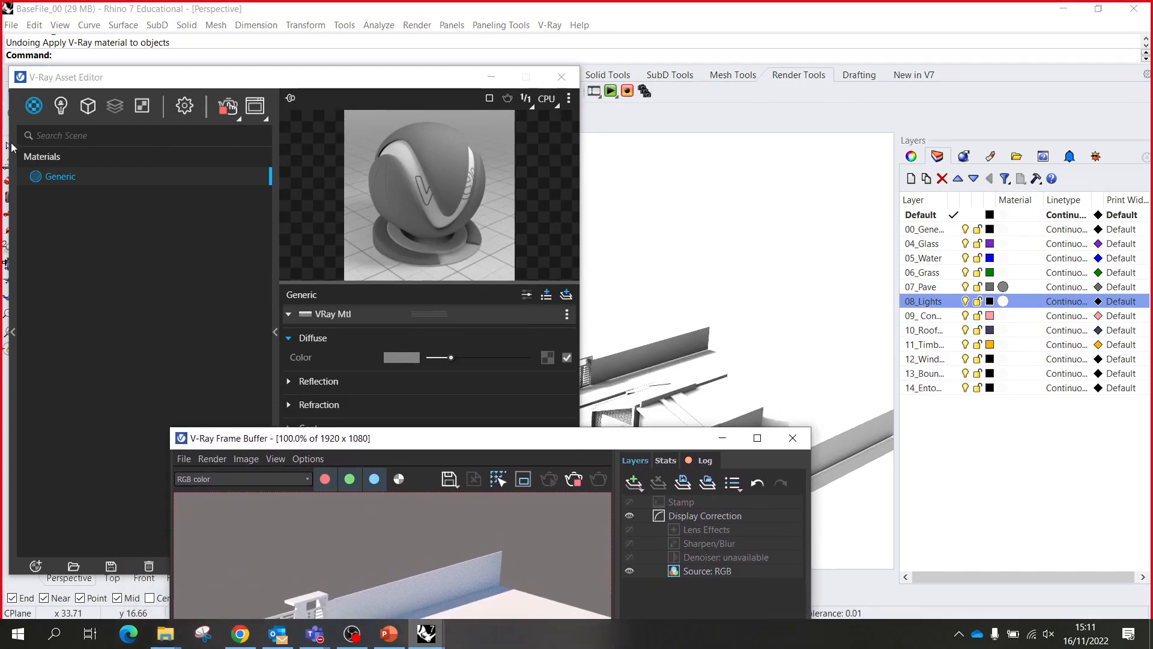
pyautogui.rightClick(66, 175)
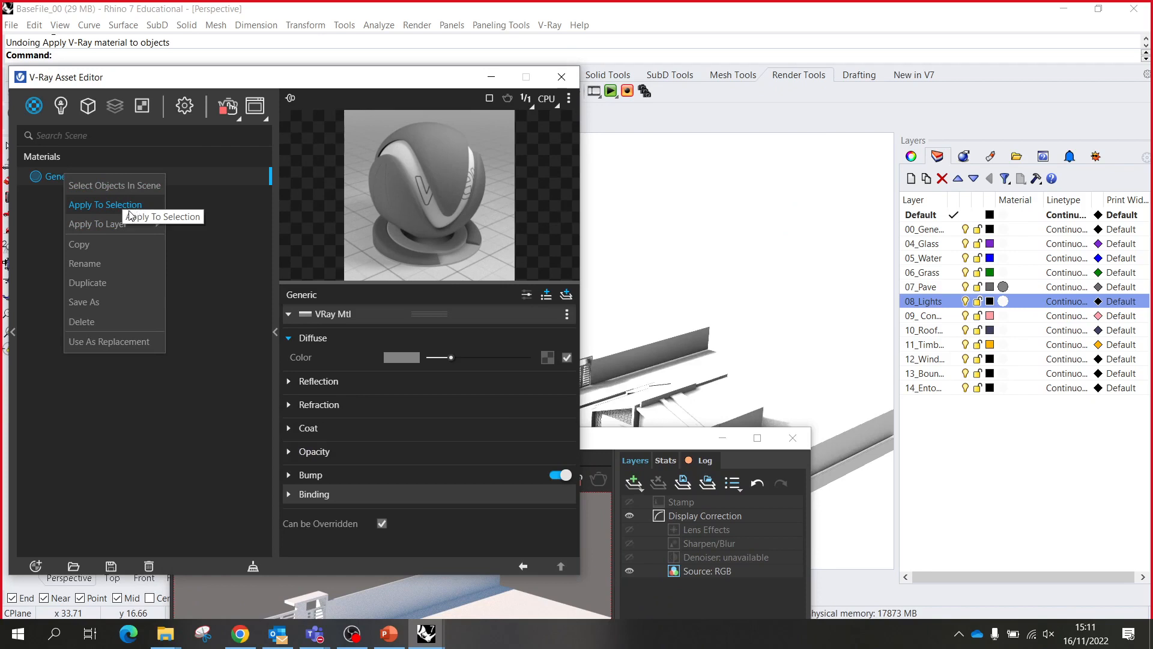
pyautogui.moveTo(130, 227)
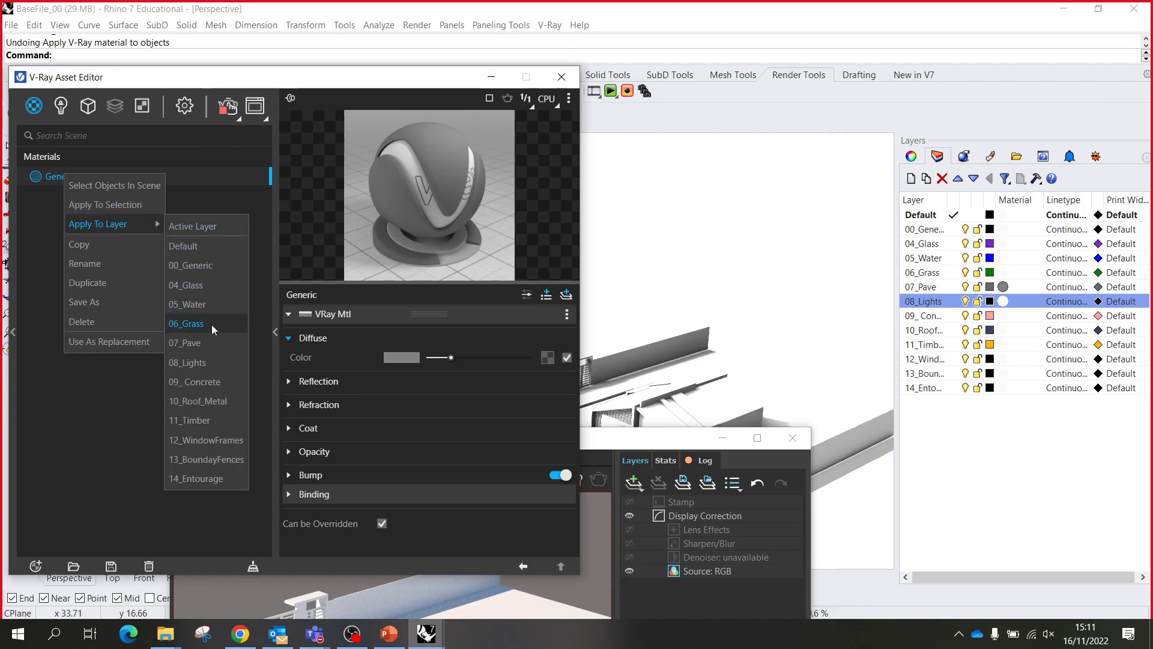
pyautogui.click(222, 382)
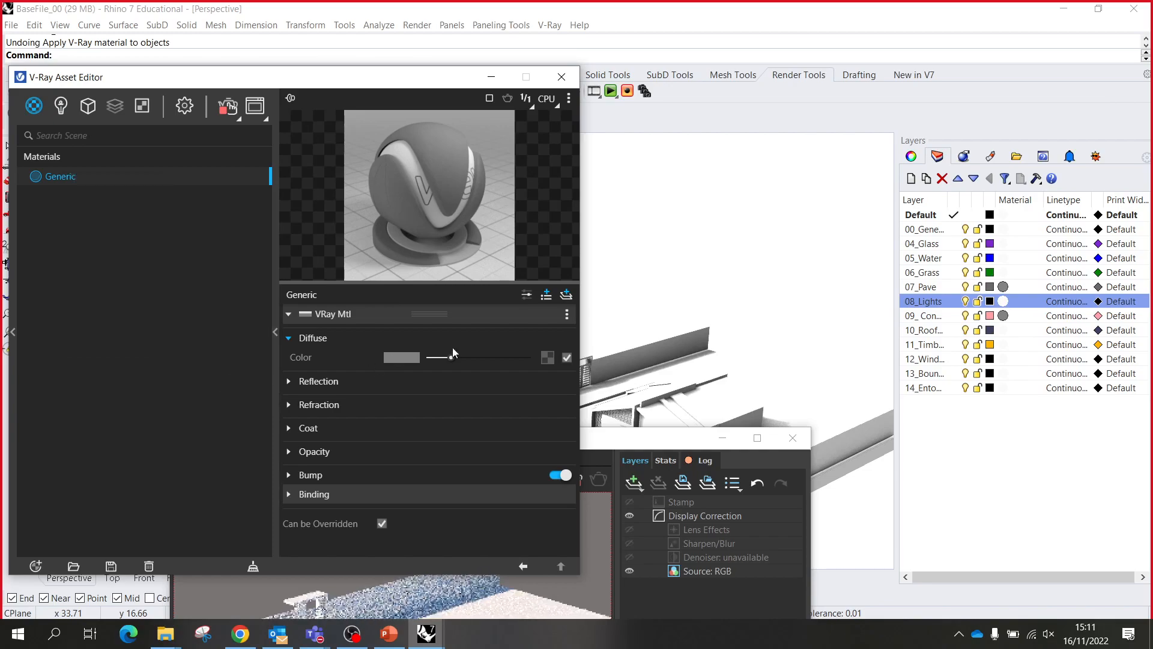
pyautogui.moveTo(660, 443); pyautogui.dragTo(800, 248)
pyautogui.click(70, 171)
pyautogui.rightClick(70, 171)
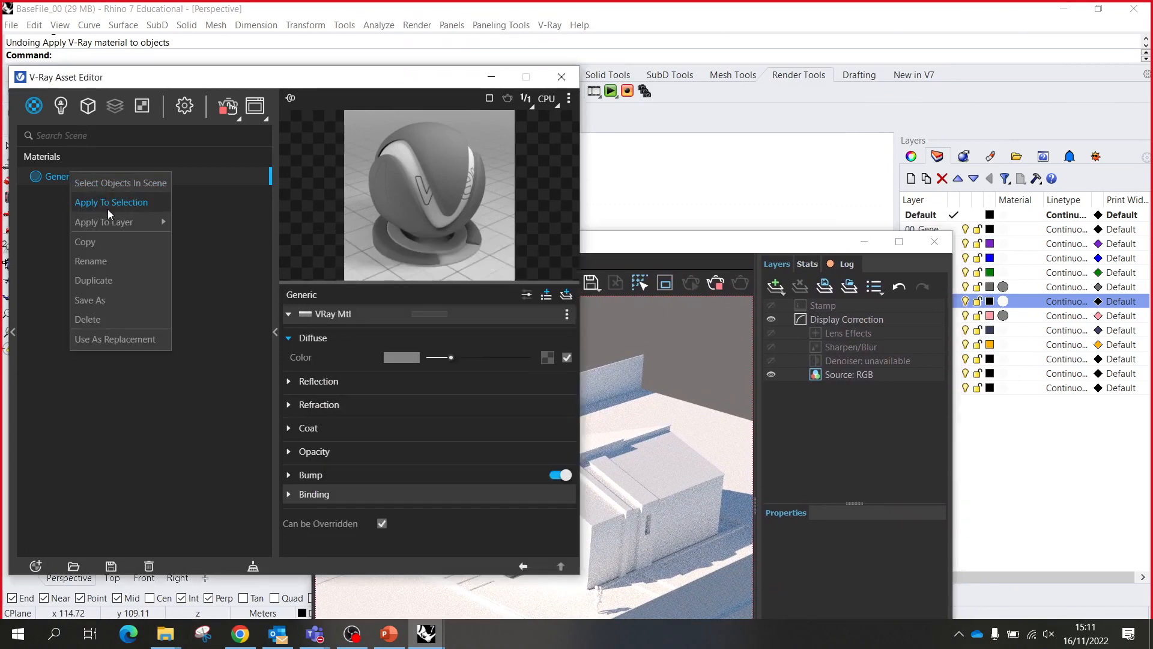
pyautogui.moveTo(118, 220)
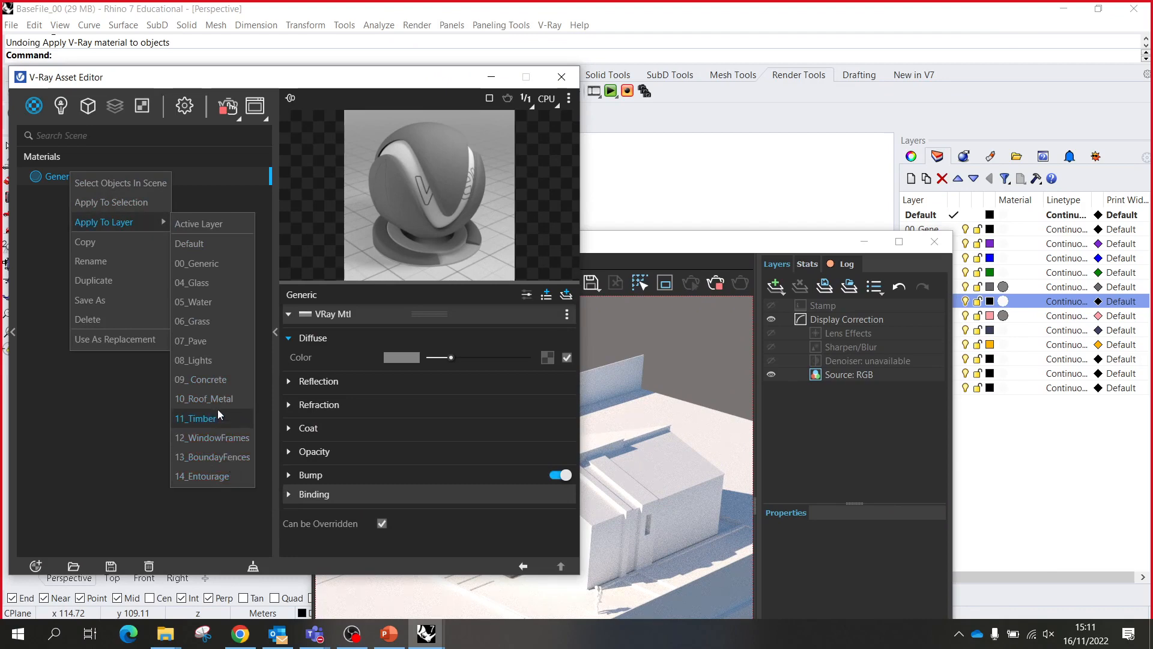
pyautogui.click(222, 265)
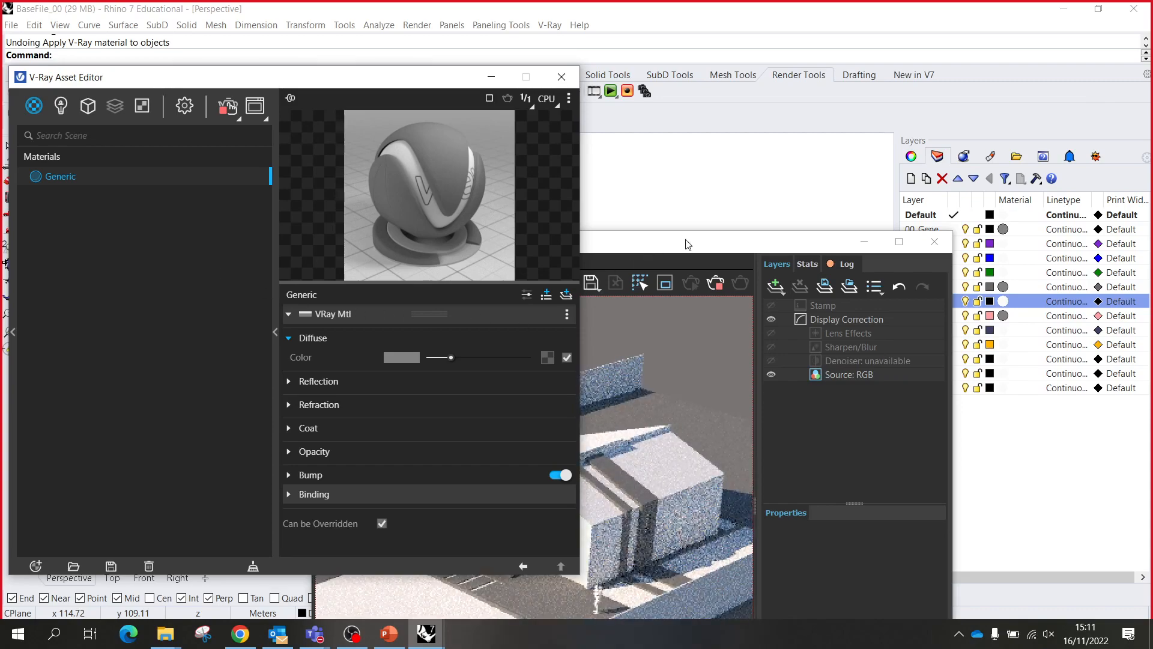
# - Examine the layer-assigned material in the render, selecting the wide roof band mesh for a closer look
pyautogui.moveTo(688, 243); pyautogui.dragTo(565, 74)
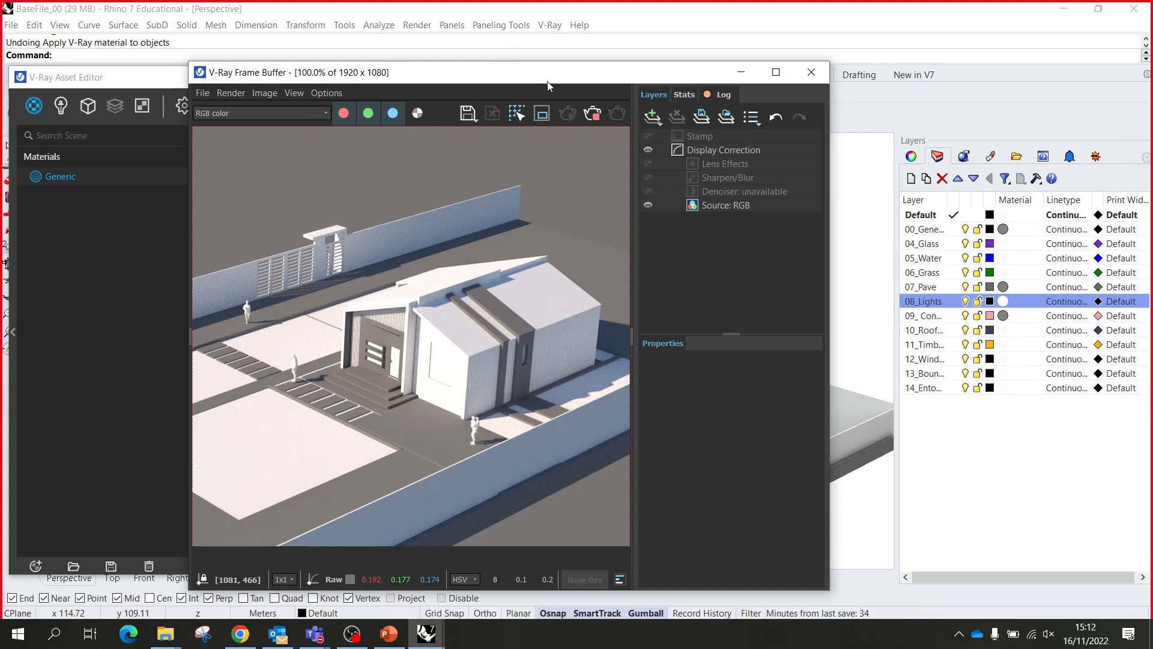
pyautogui.moveTo(547, 81); pyautogui.dragTo(343, 261)
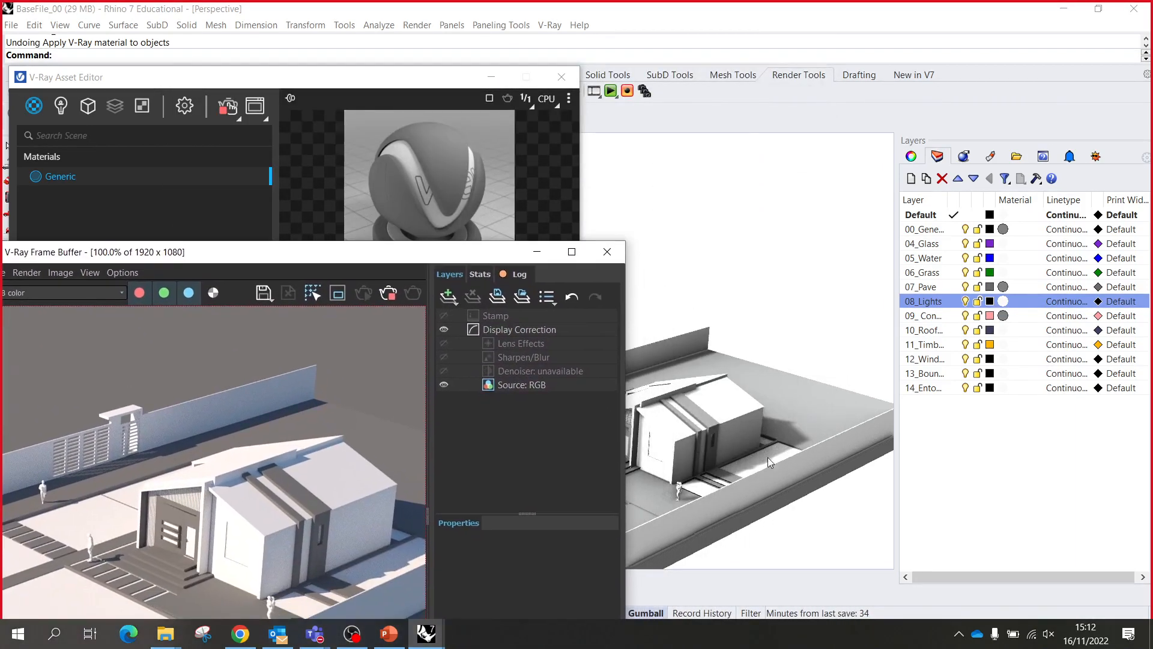
pyautogui.click(709, 424)
pyautogui.scroll(3, 707, 421)
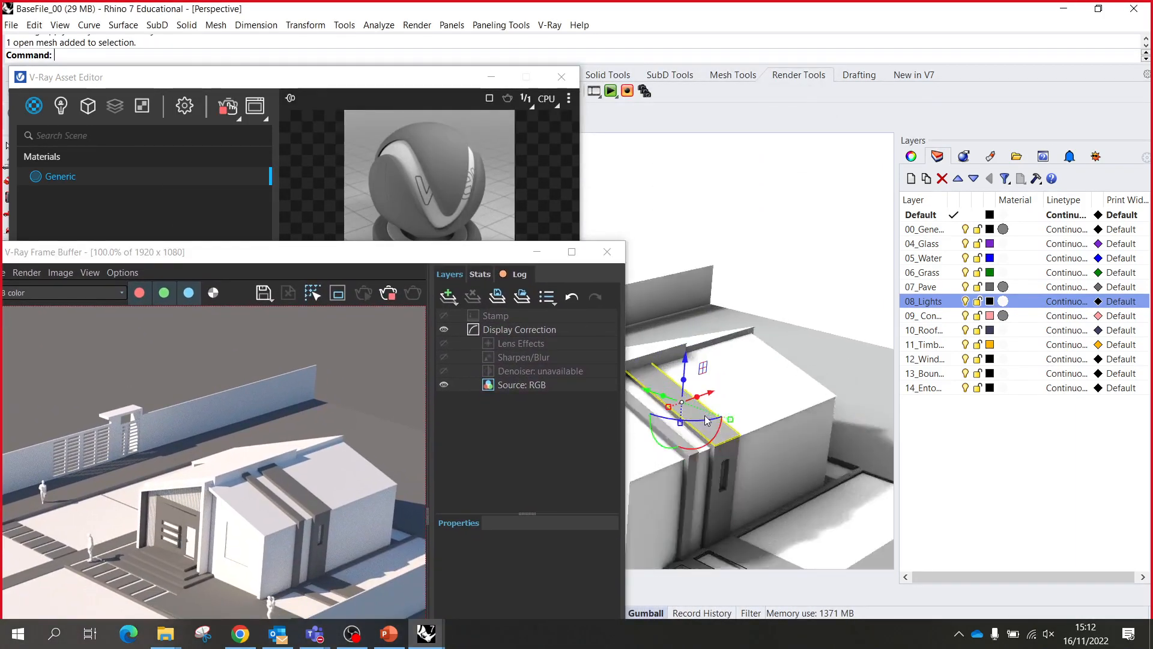
pyautogui.scroll(2, 707, 419)
pyautogui.scroll(-2, 713, 420)
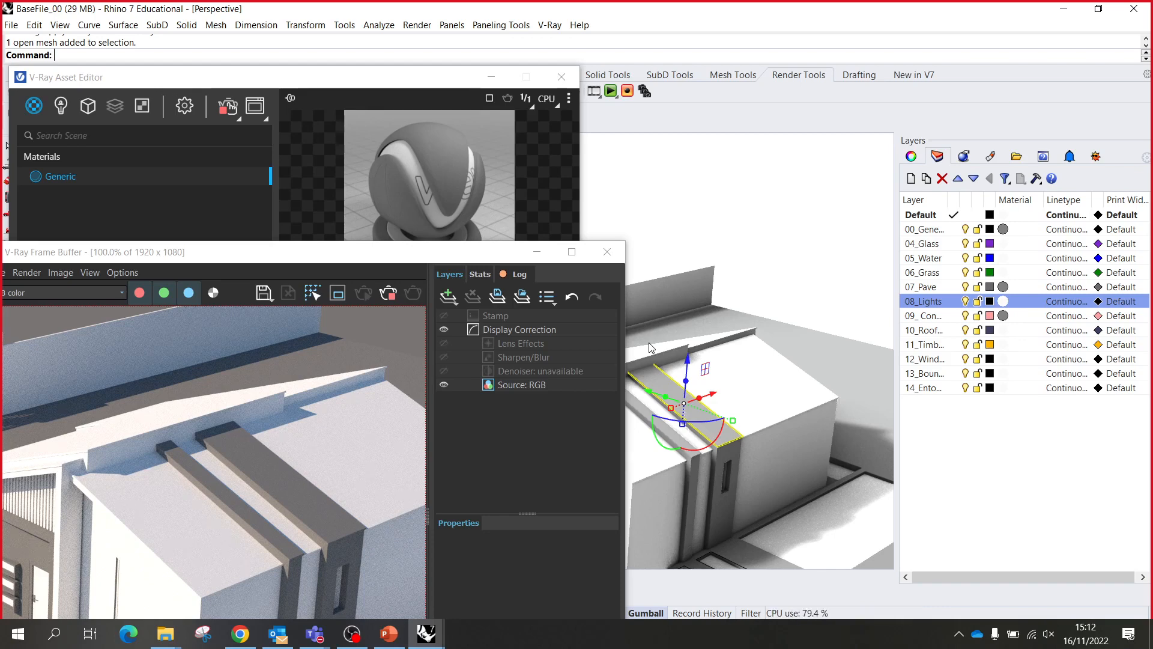
# - Lighten the Generic material's diffuse color to a near-white grey with the render kept in view
pyautogui.click(458, 262)
pyautogui.moveTo(459, 263); pyautogui.dragTo(960, 86)
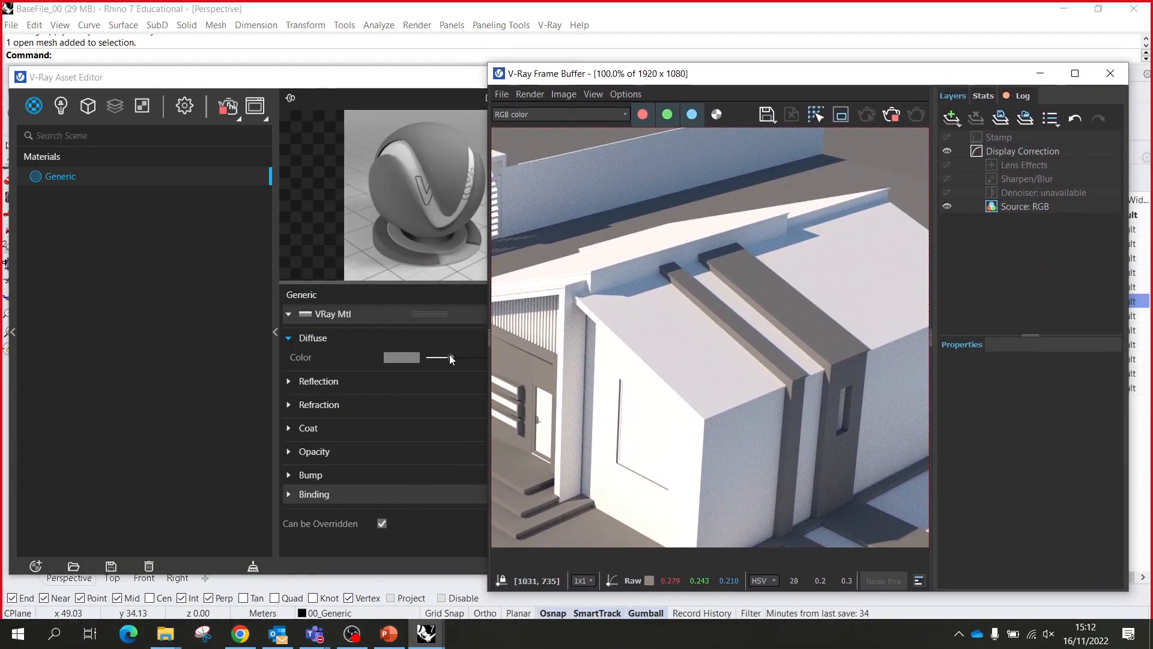
pyautogui.moveTo(449, 354); pyautogui.dragTo(496, 355)
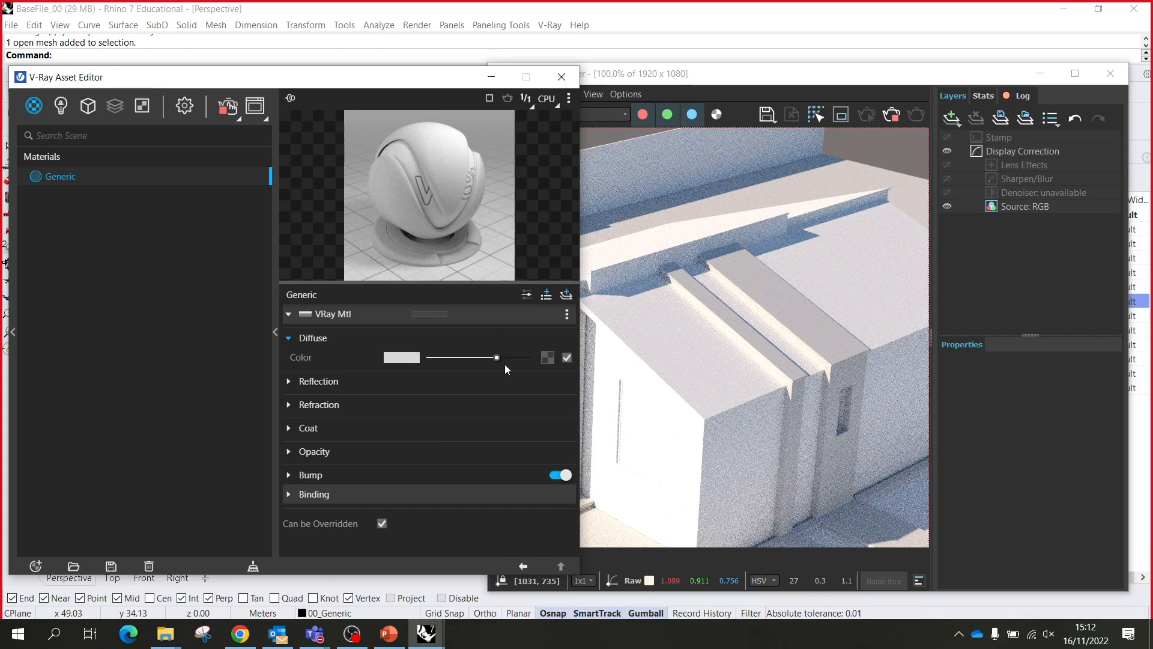
# - Test the Generic material's opacity at 0 in the interactive render and restore it to 1
pyautogui.click(309, 452)
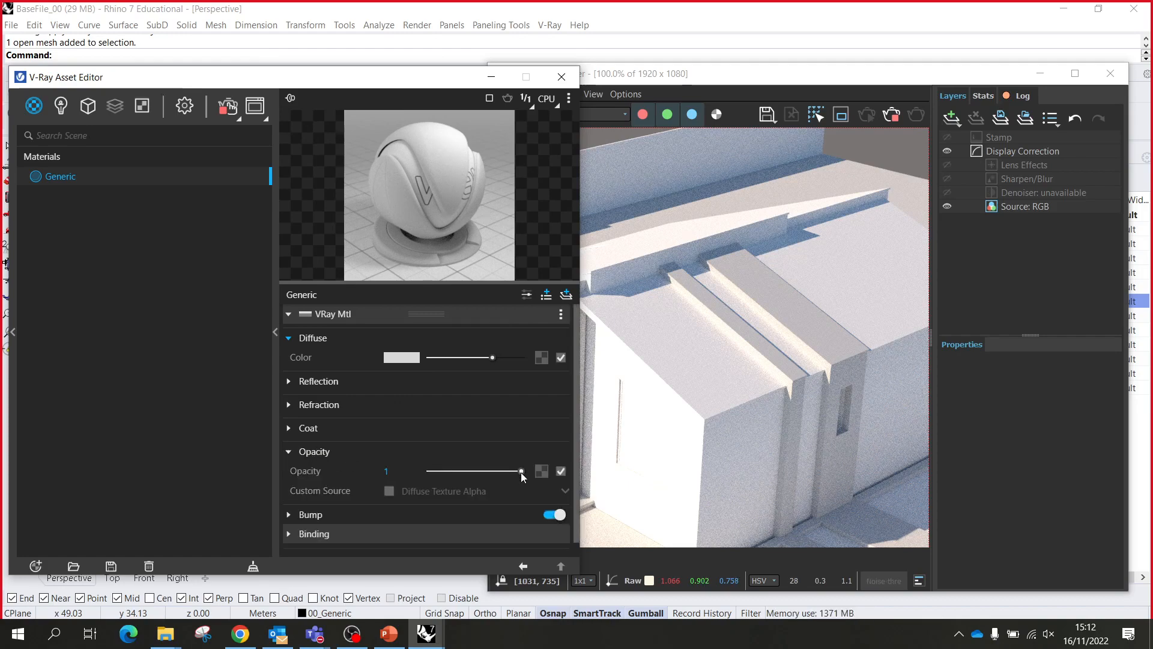
pyautogui.moveTo(521, 472); pyautogui.dragTo(413, 482)
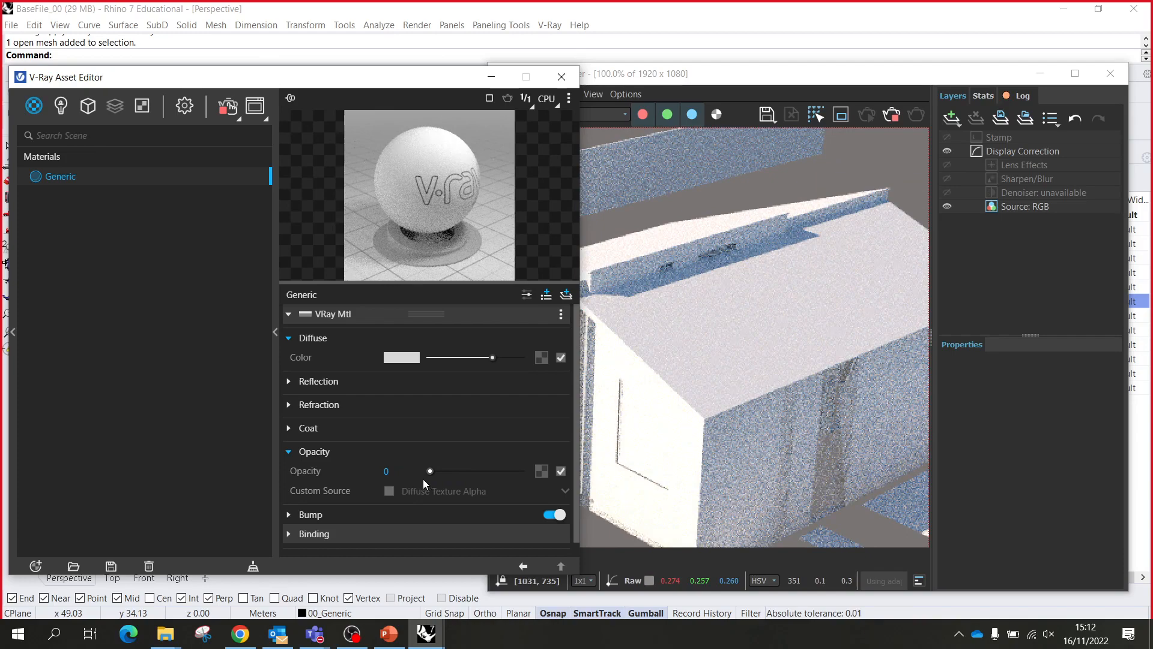
pyautogui.moveTo(428, 477); pyautogui.dragTo(589, 456)
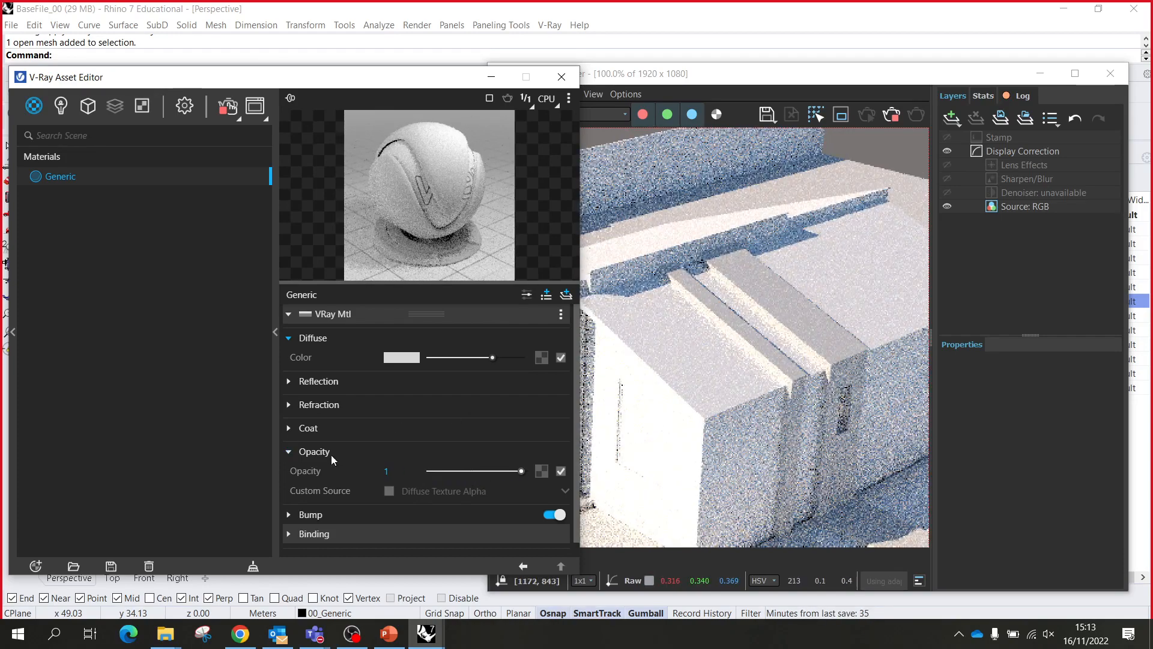
pyautogui.click(288, 455)
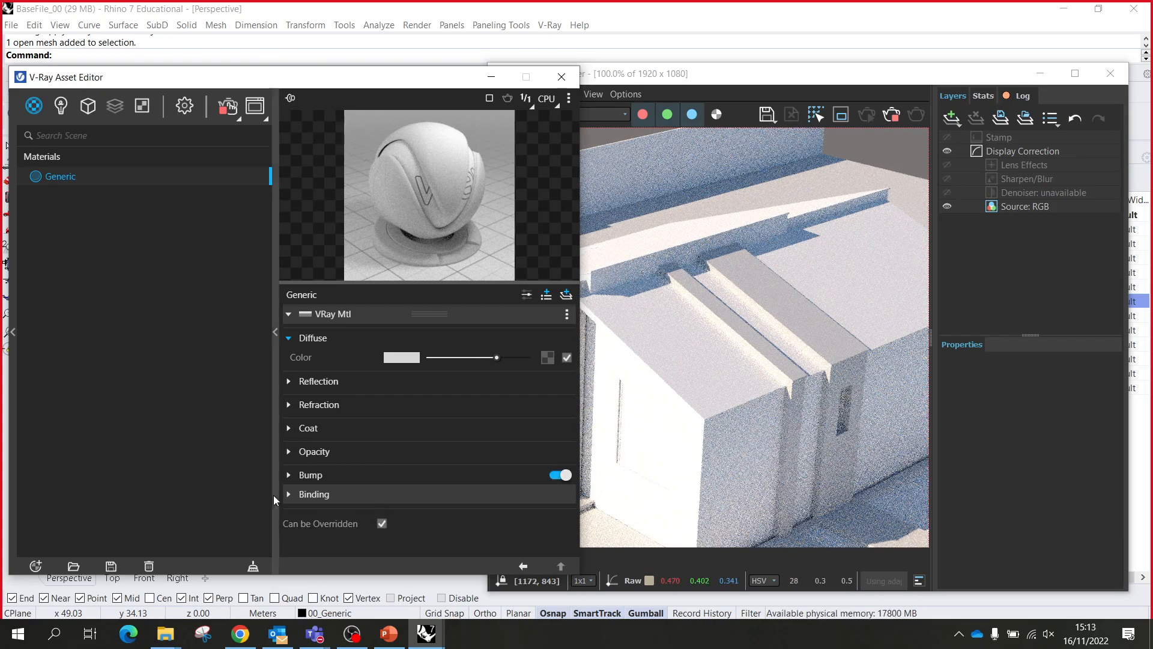
# - Expand the Generic material's bump settings and open the material library beside the scene's material list
pyautogui.click(309, 478)
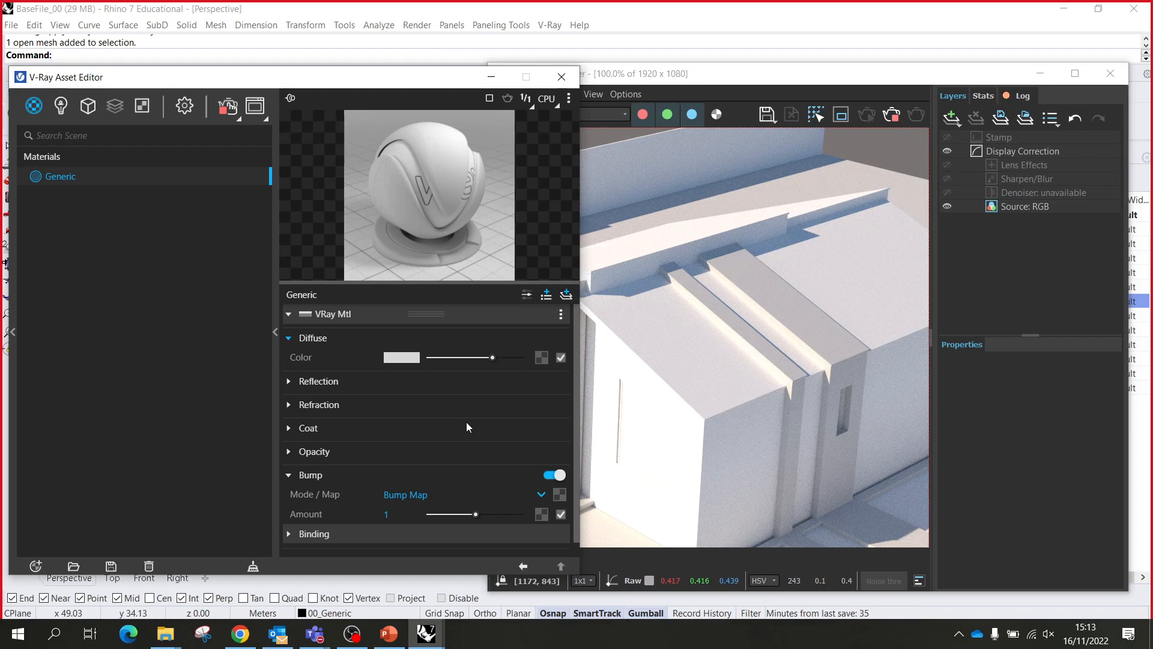
pyautogui.moveTo(149, 81); pyautogui.dragTo(284, 80)
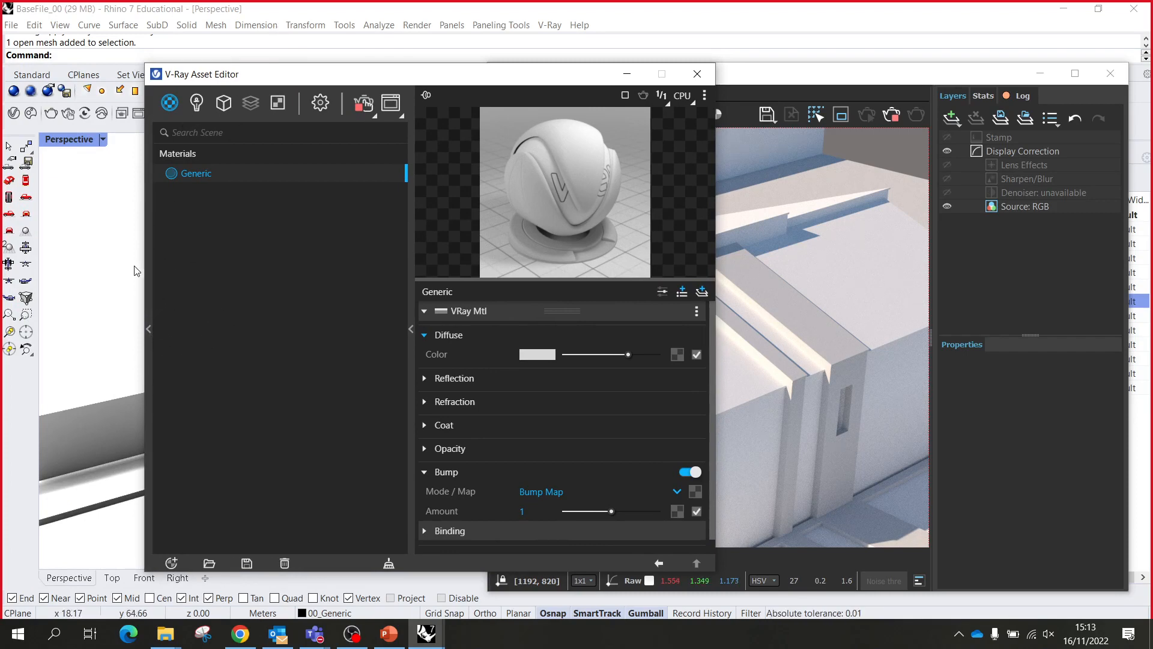
pyautogui.click(149, 329)
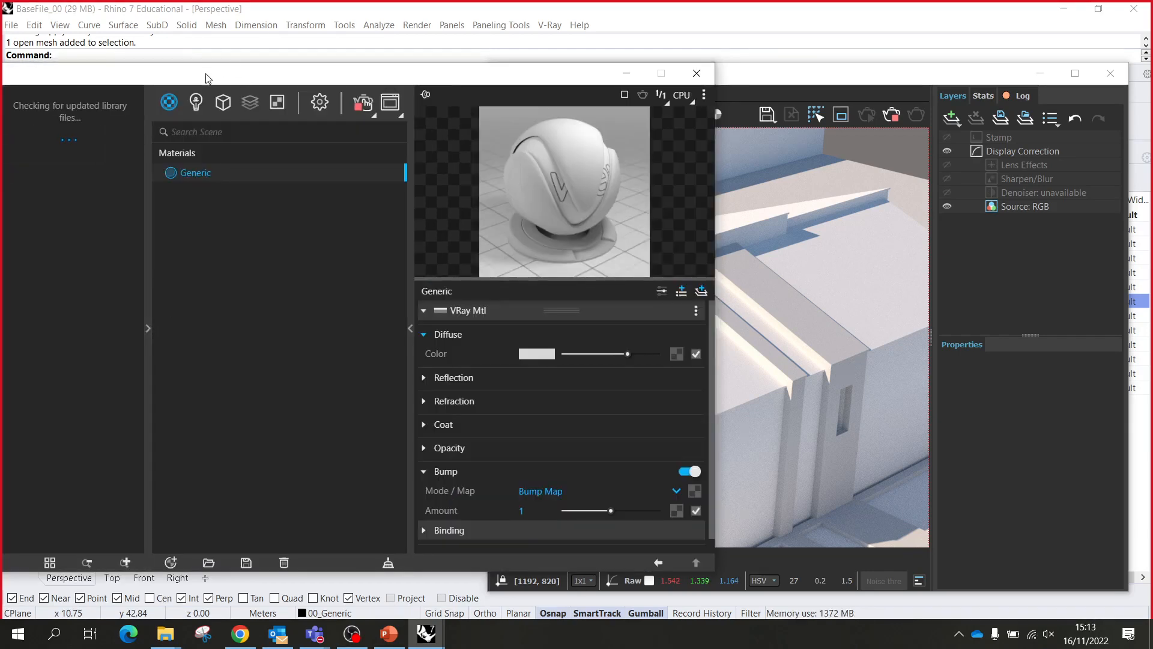
pyautogui.moveTo(207, 78); pyautogui.dragTo(407, 84)
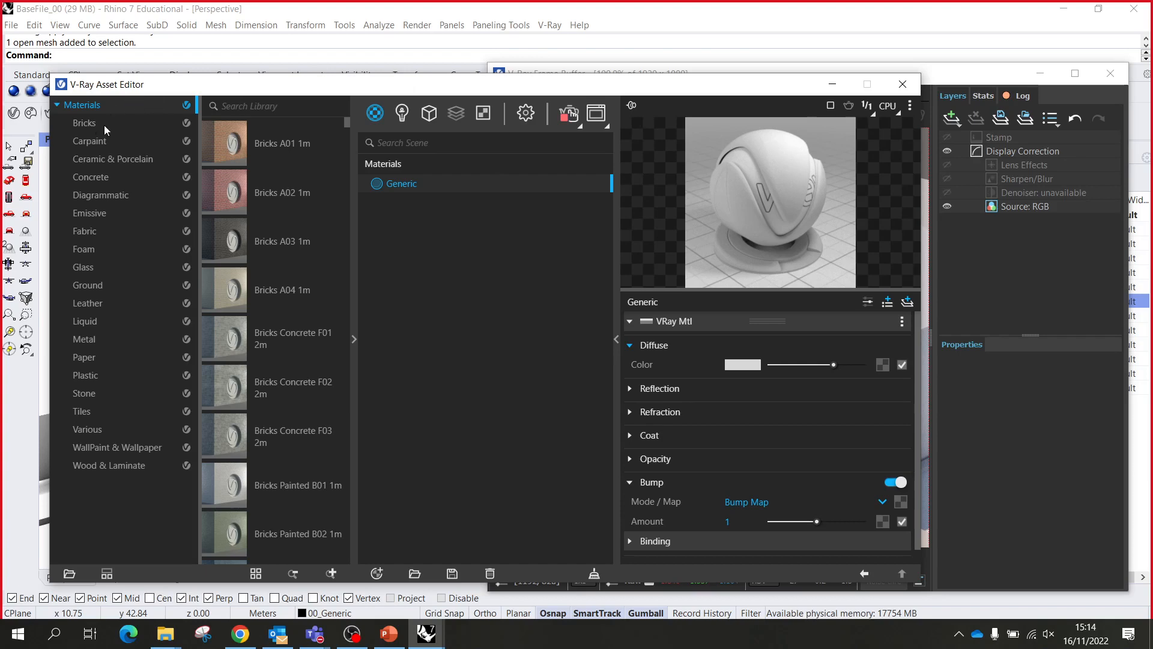
# - Browse the library's Carpaint, Ceramic & Porcelain, Emissive, Glass, Metal, Wood & Laminate and Various material categories
pyautogui.click(85, 140)
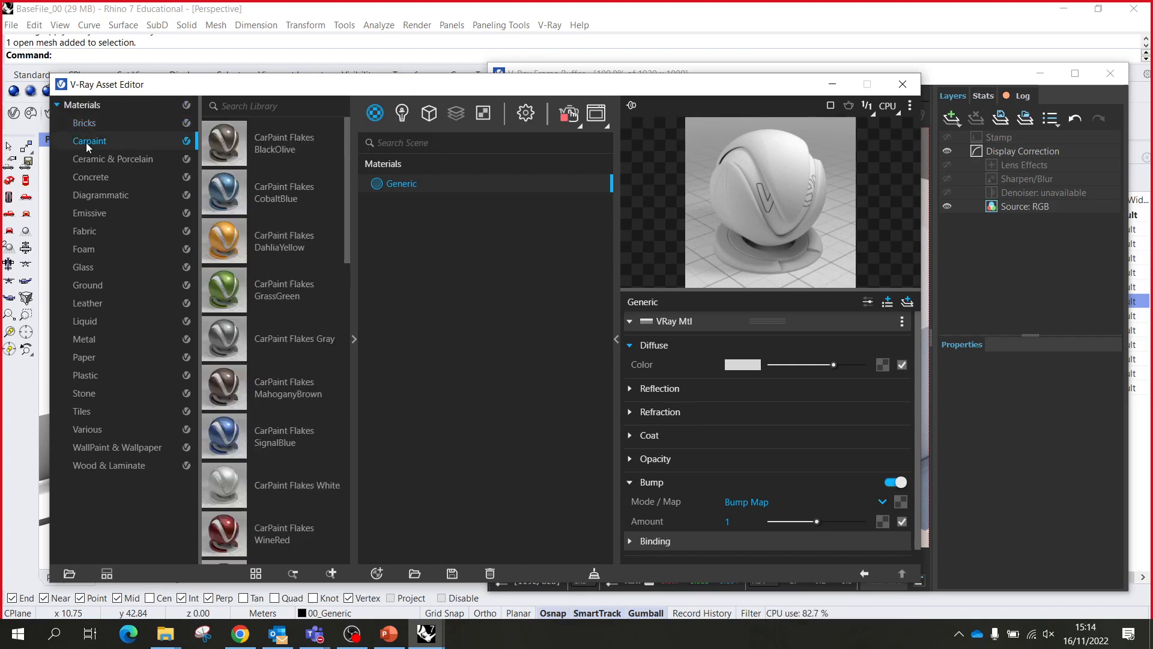
pyautogui.click(93, 160)
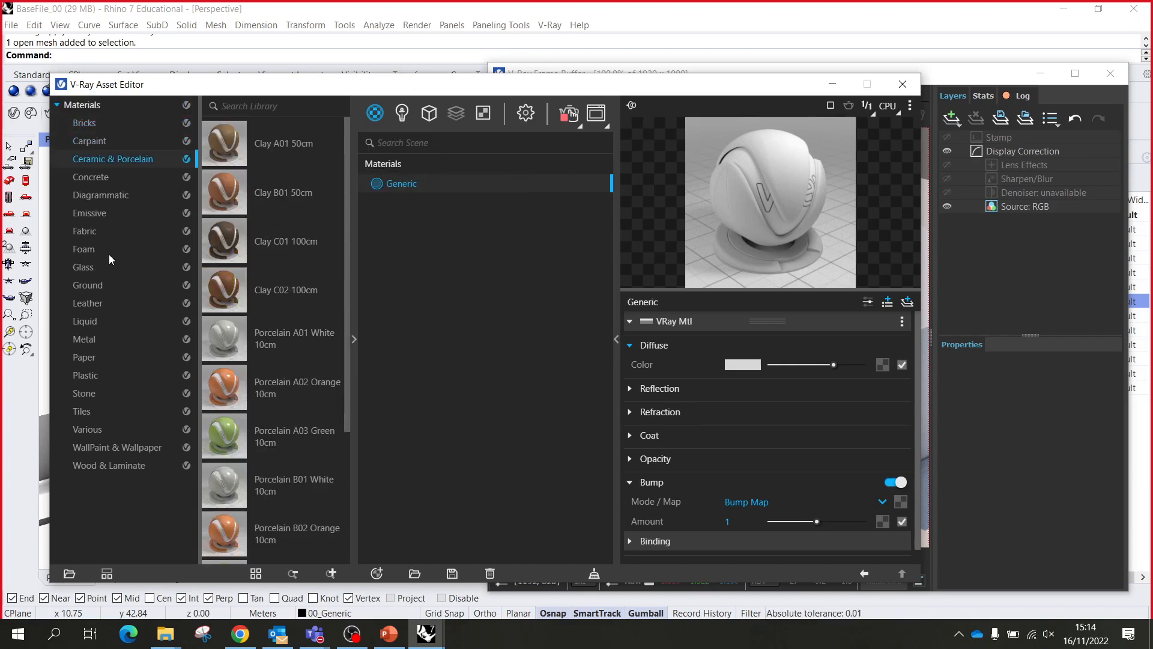
pyautogui.click(104, 214)
pyautogui.scroll(-1, 258, 347)
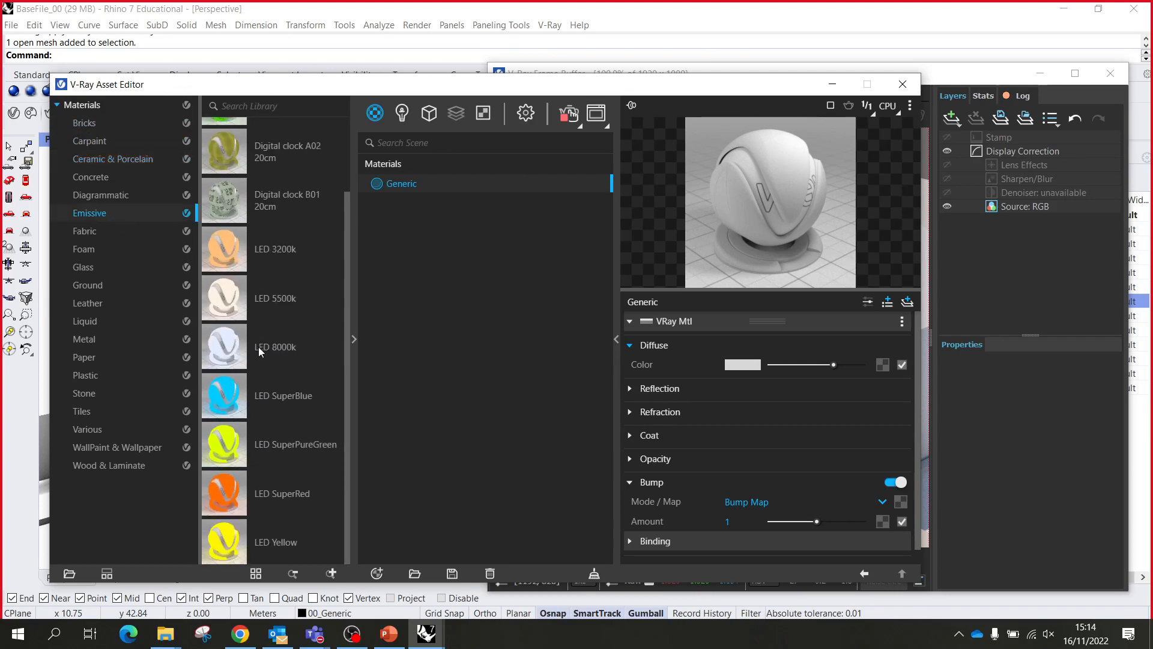
pyautogui.click(85, 267)
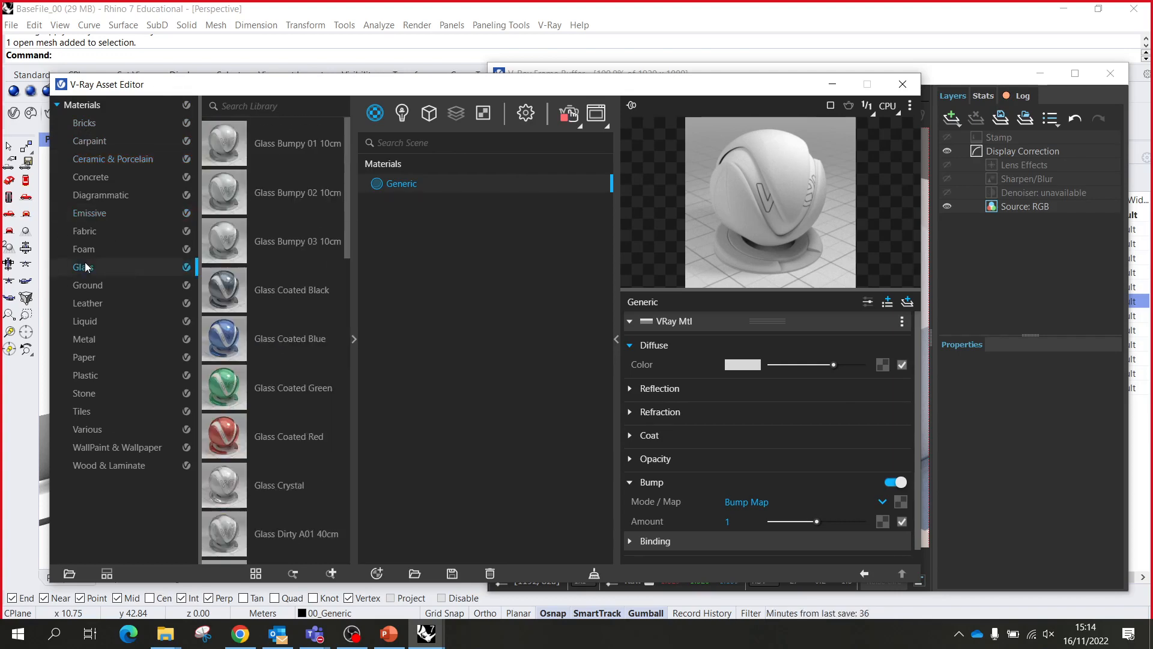
pyautogui.scroll(-2, 233, 316)
pyautogui.scroll(-1, 234, 316)
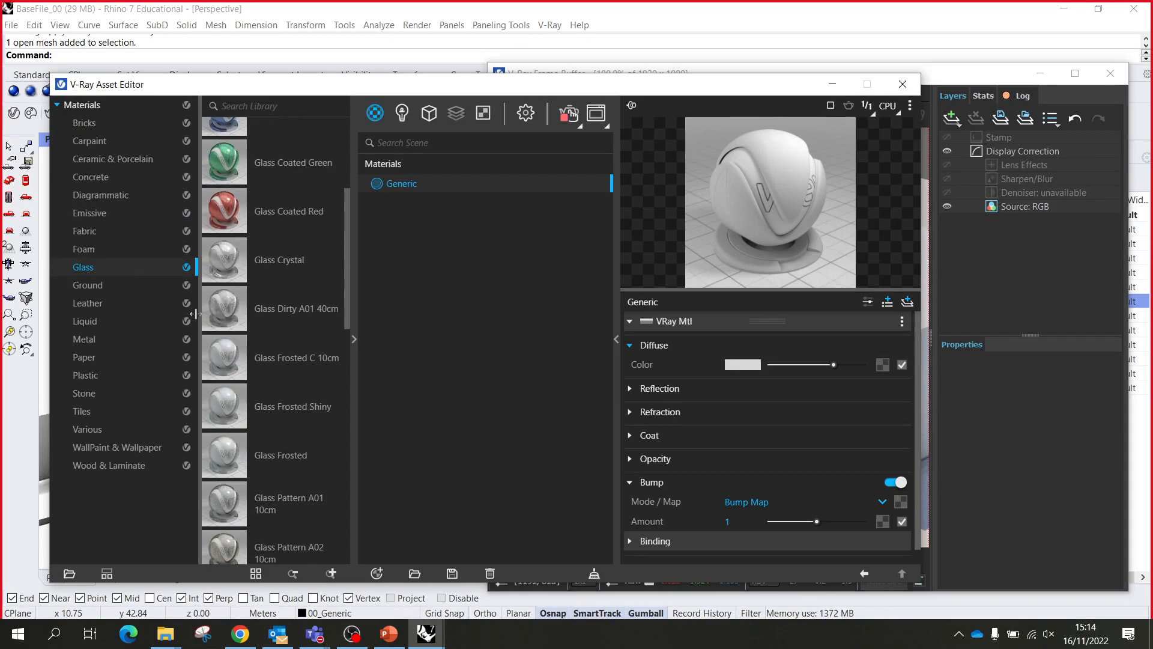
pyautogui.click(86, 340)
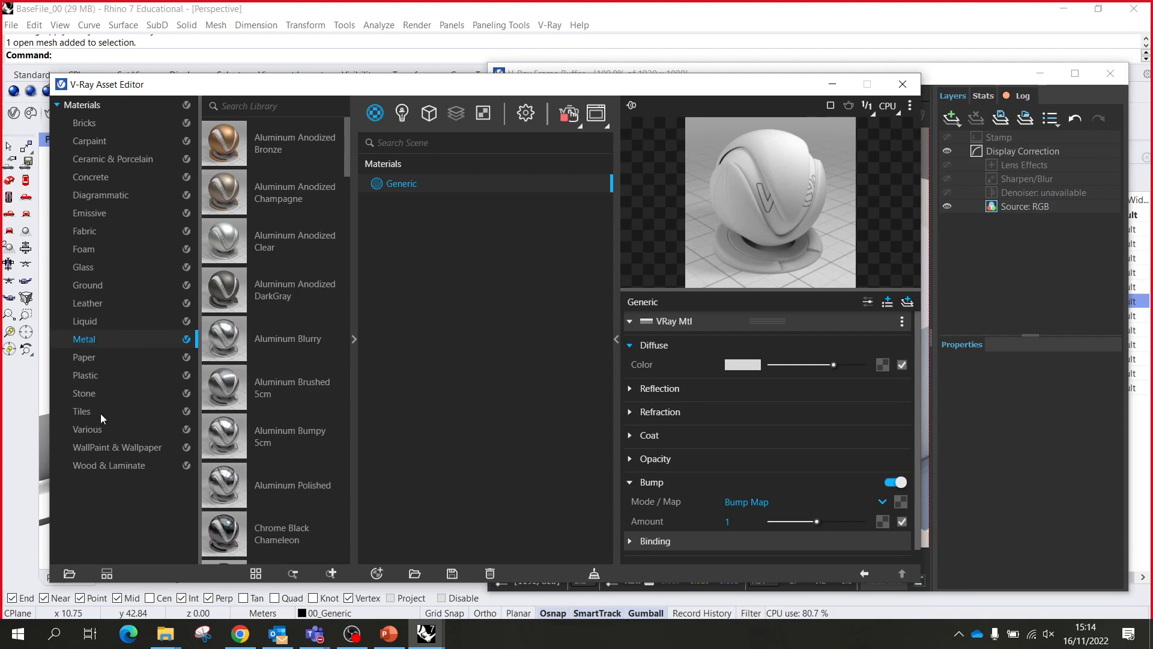
pyautogui.click(103, 465)
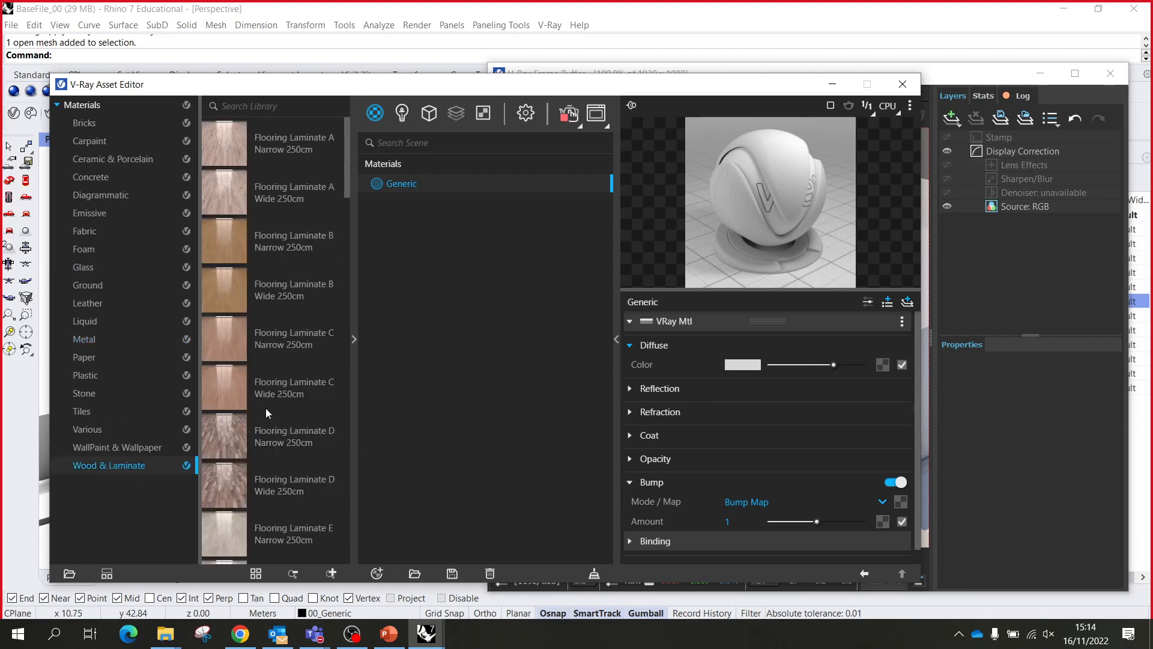
pyautogui.click(102, 428)
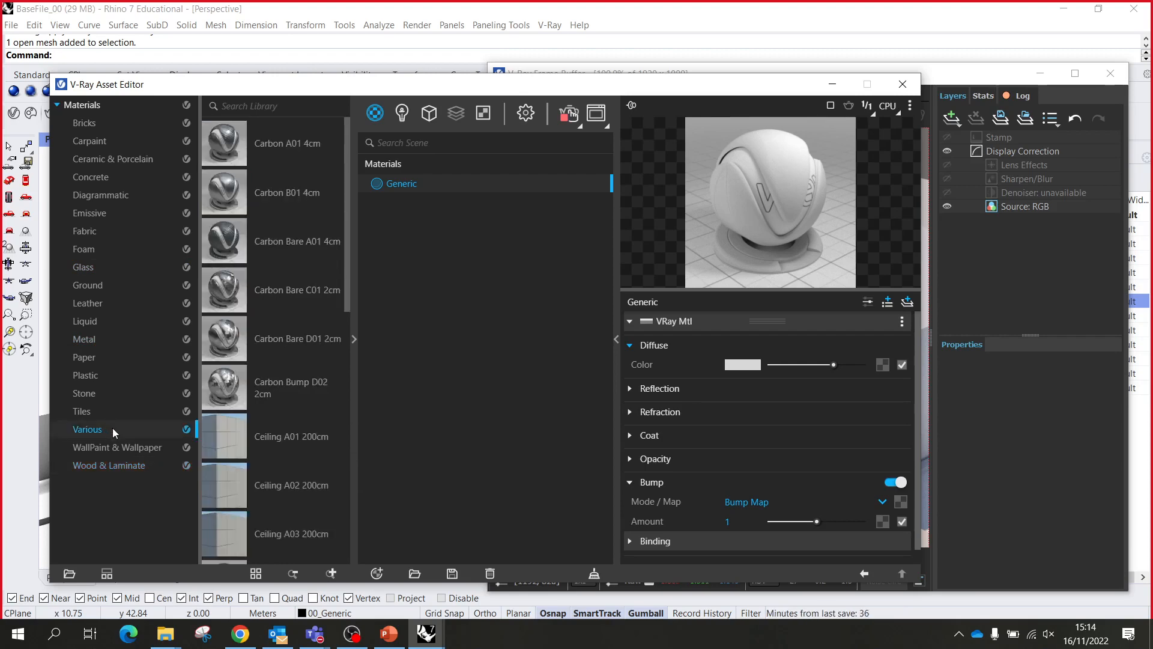
pyautogui.scroll(-10, 251, 359)
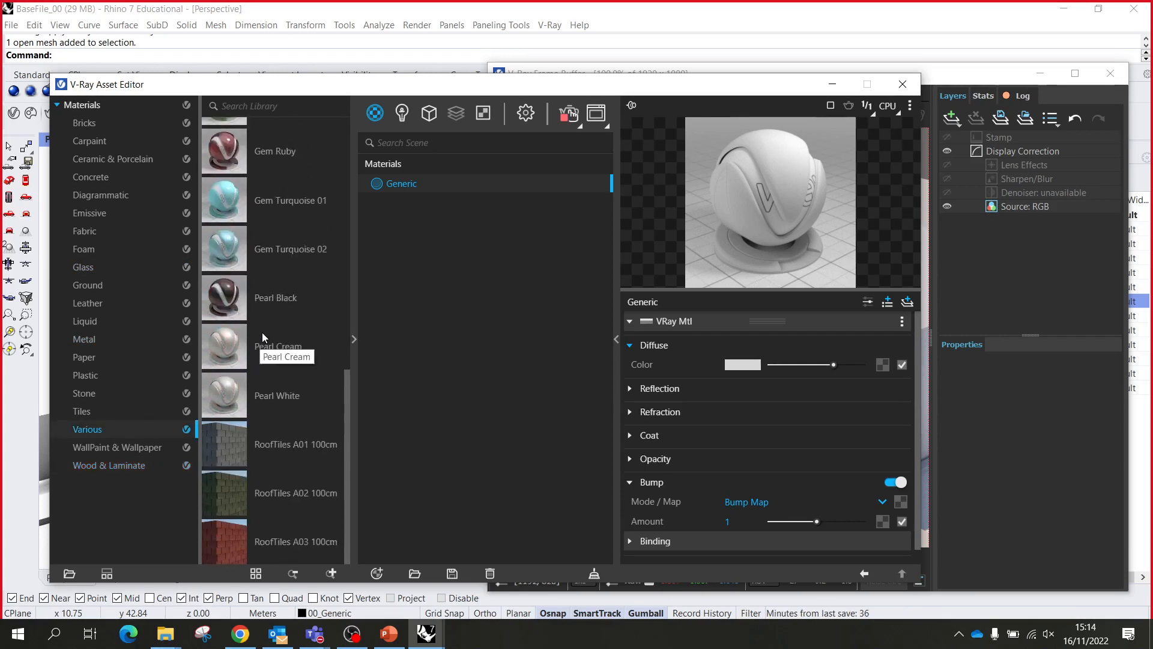
pyautogui.scroll(8, 260, 332)
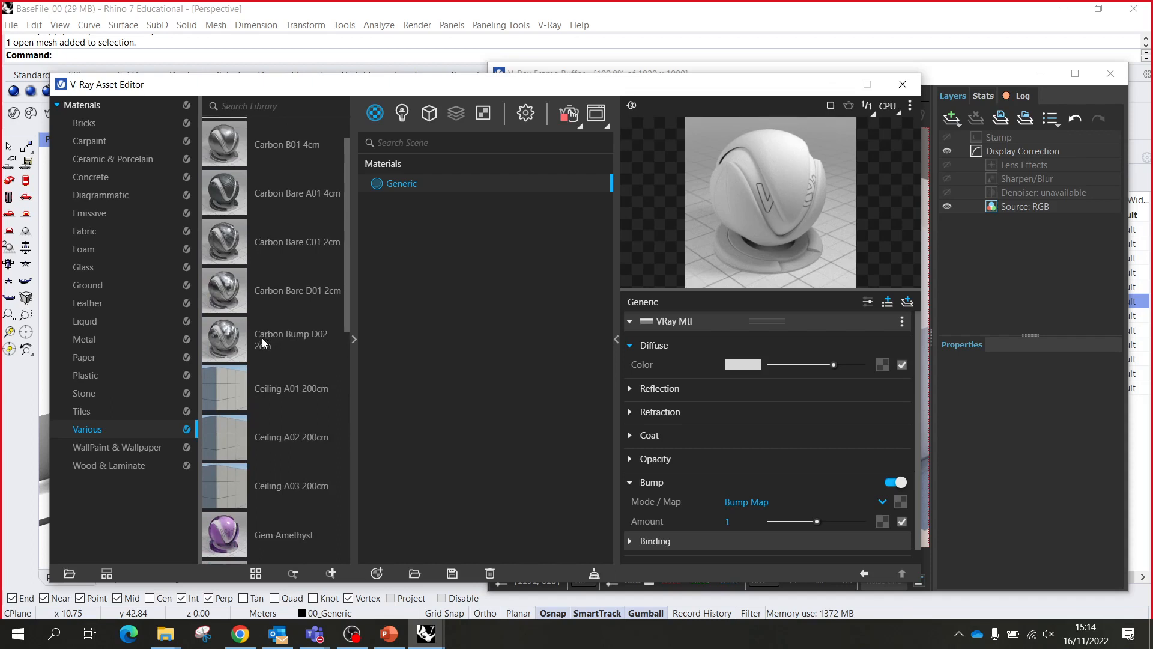
pyautogui.scroll(1, 262, 338)
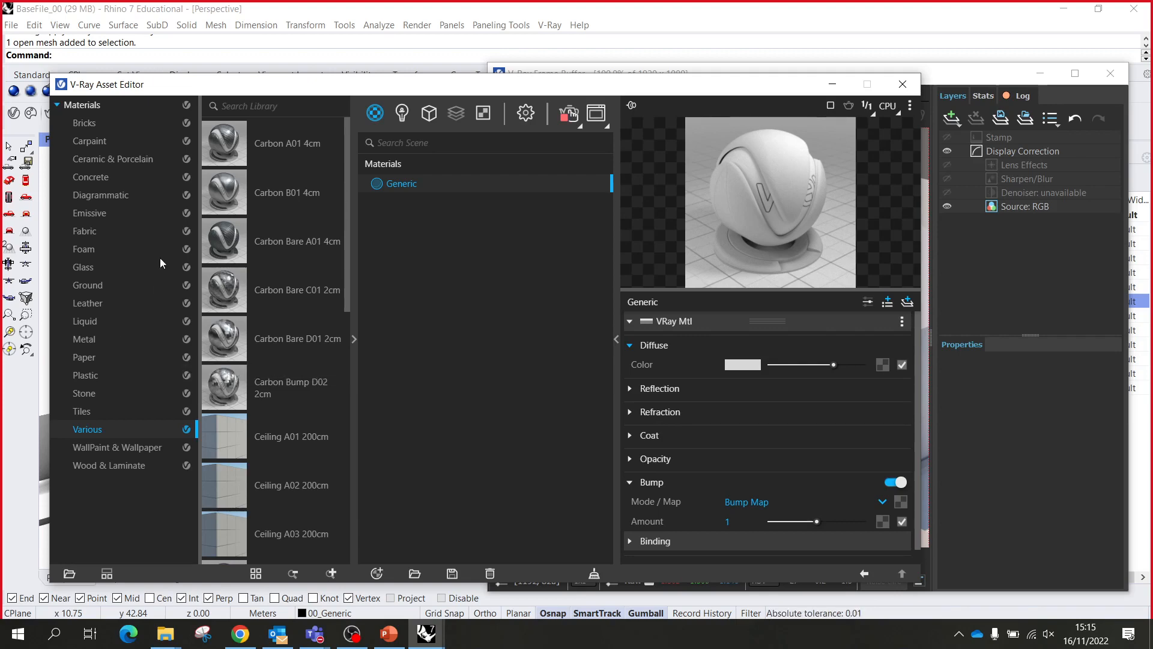
# - Add the Bricks A02 1m library material to the scene and arrange the material editor beside the model and render
pyautogui.click(100, 122)
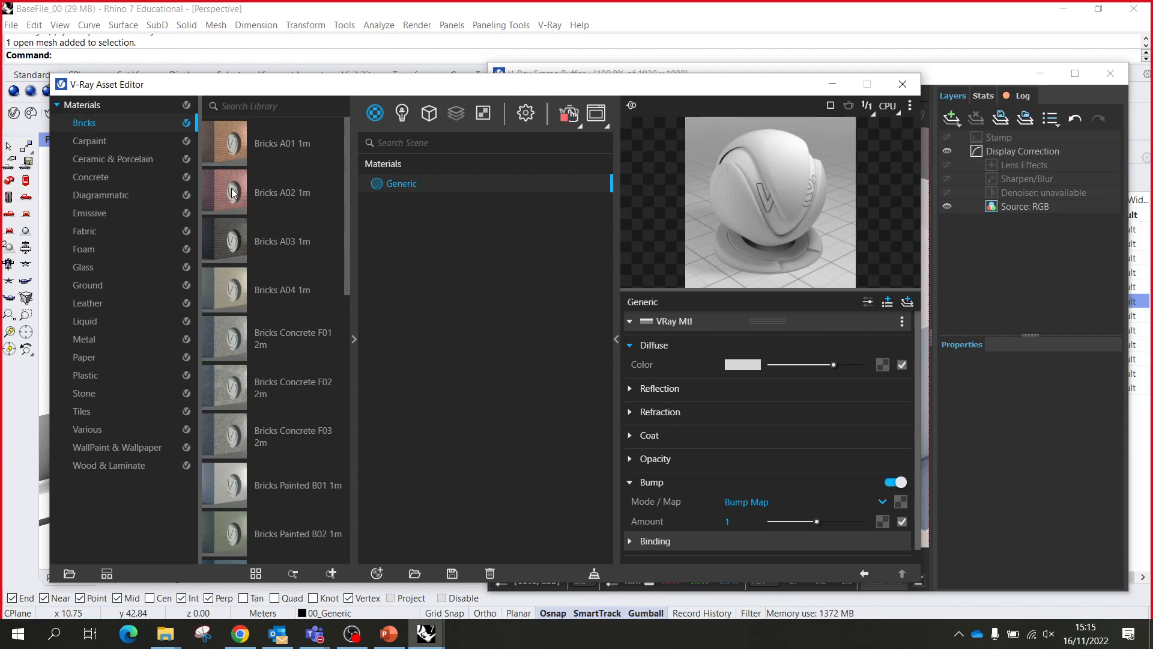
pyautogui.moveTo(214, 190); pyautogui.dragTo(462, 248)
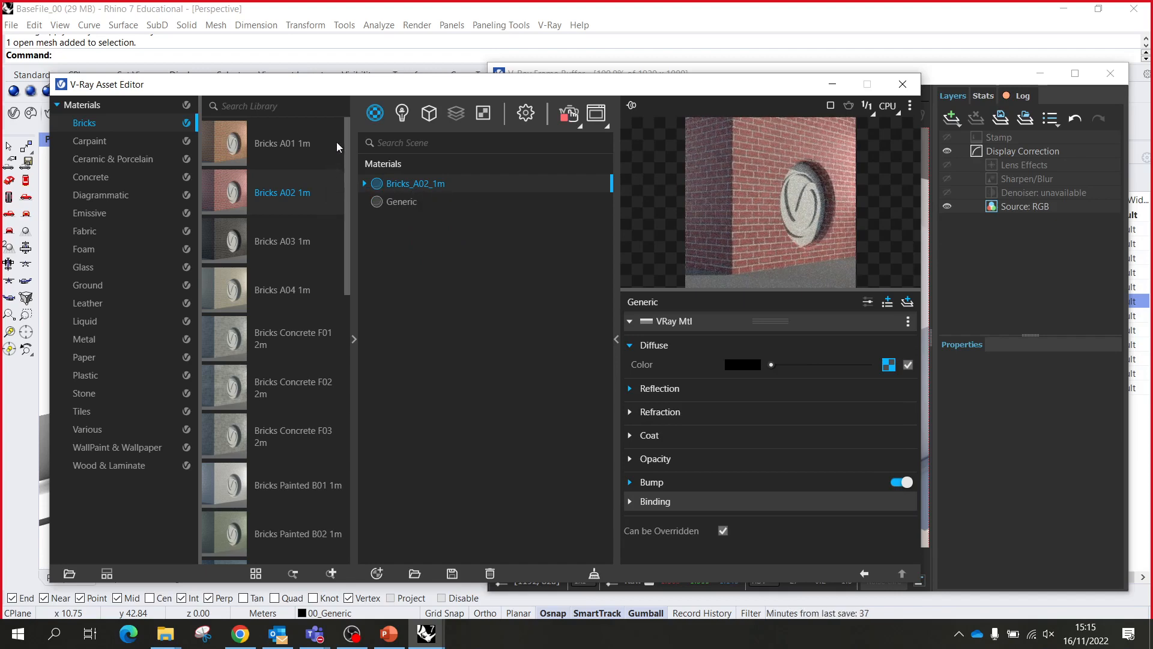
pyautogui.moveTo(557, 89); pyautogui.dragTo(471, 407)
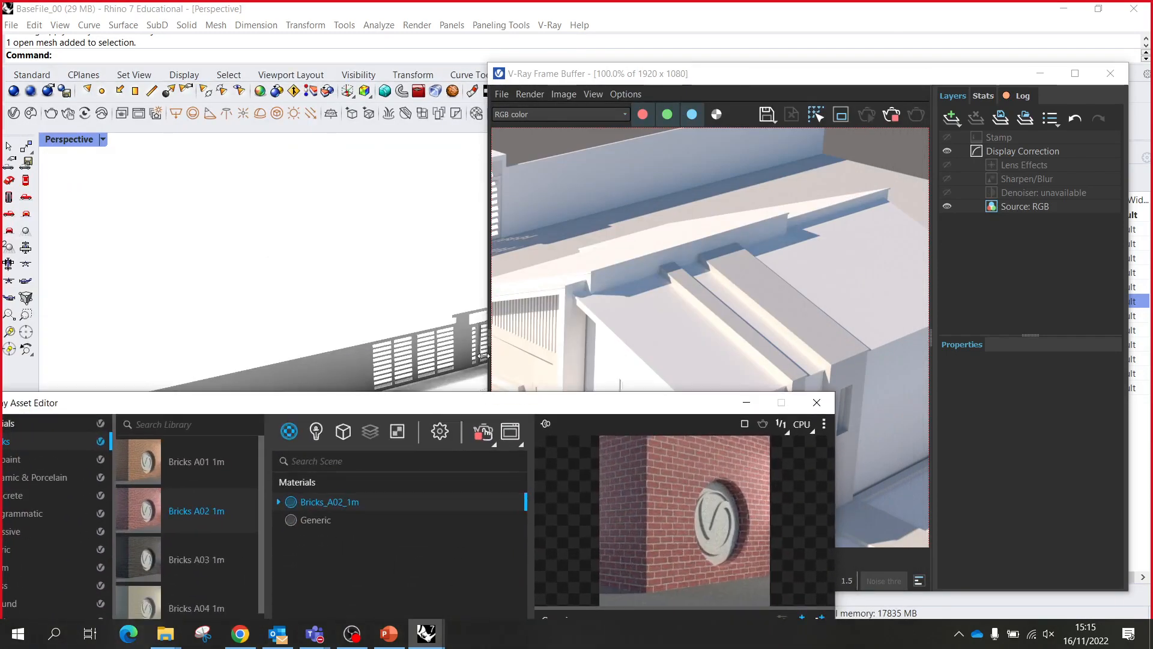
pyautogui.moveTo(647, 73); pyautogui.dragTo(861, 98)
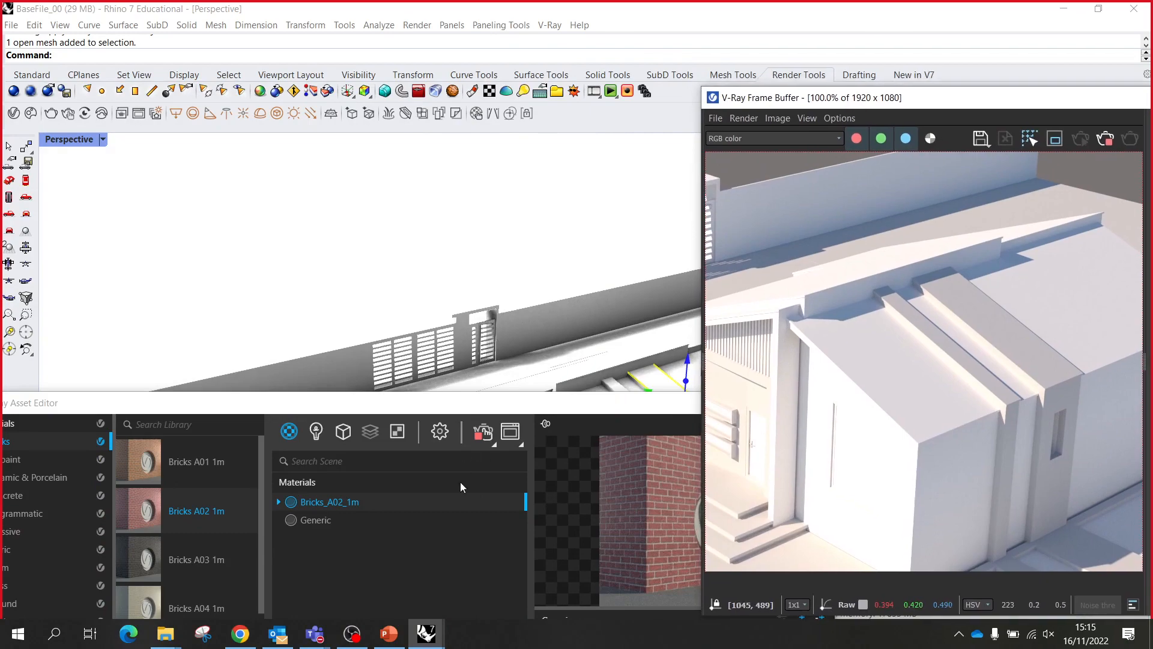
pyautogui.moveTo(398, 409); pyautogui.dragTo(249, 130)
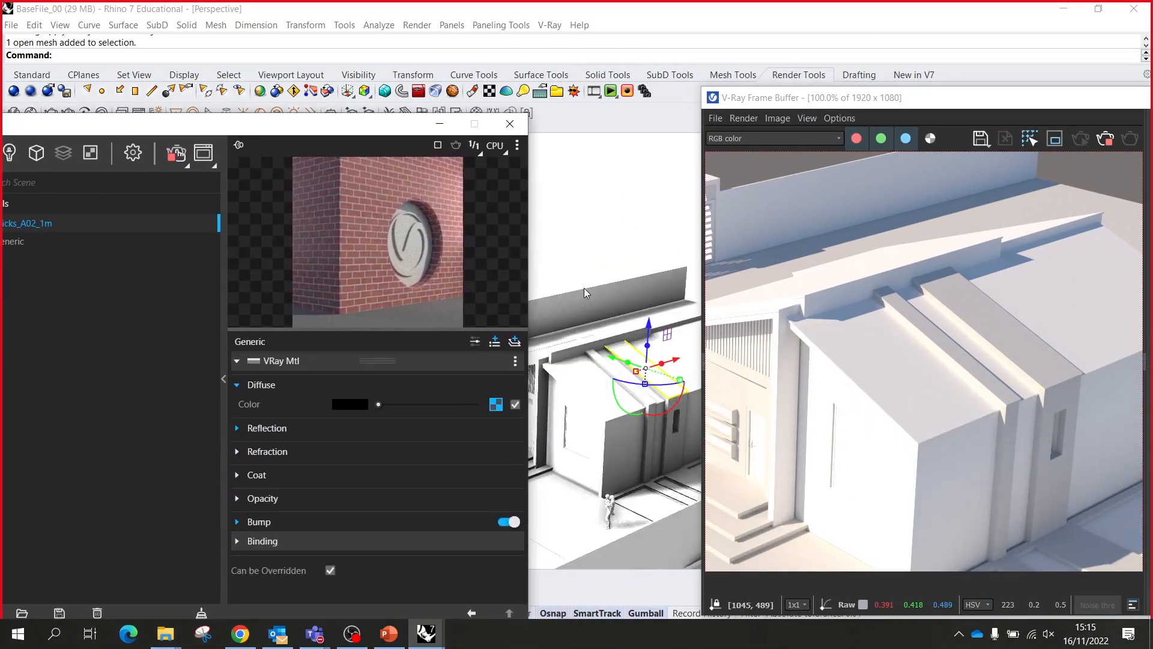
# - Select the house's front wall mesh and apply the Bricks_A02_1m material to that selection
pyautogui.moveTo(585, 293); pyautogui.dragTo(607, 351, button='right')
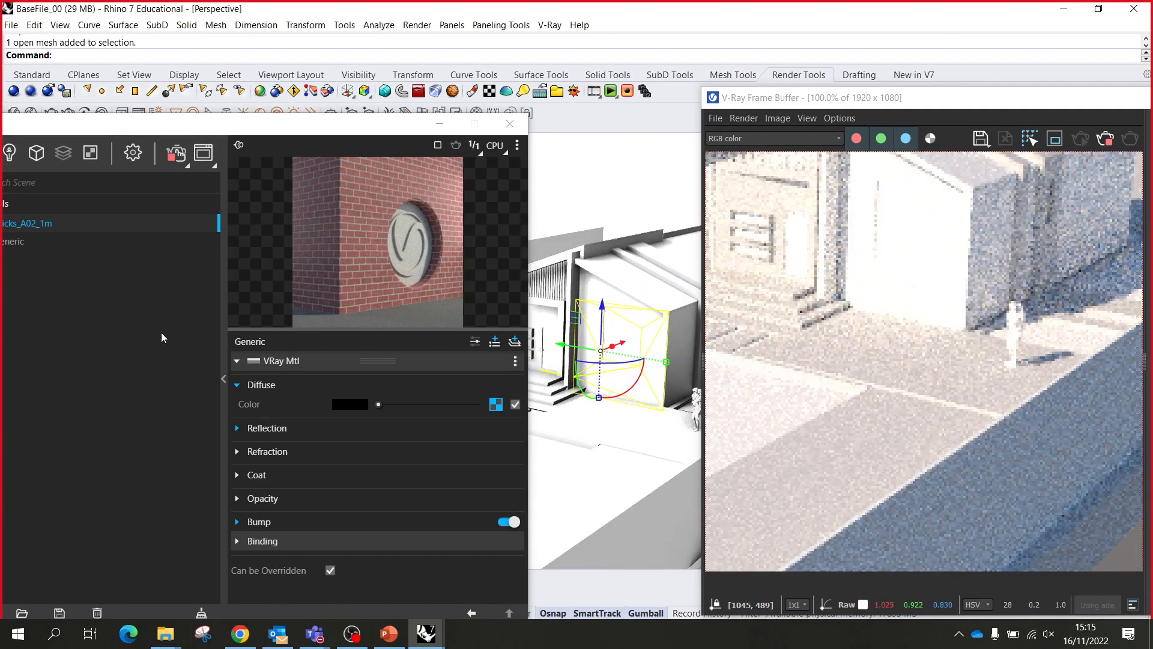
pyautogui.moveTo(195, 123); pyautogui.dragTo(356, 101)
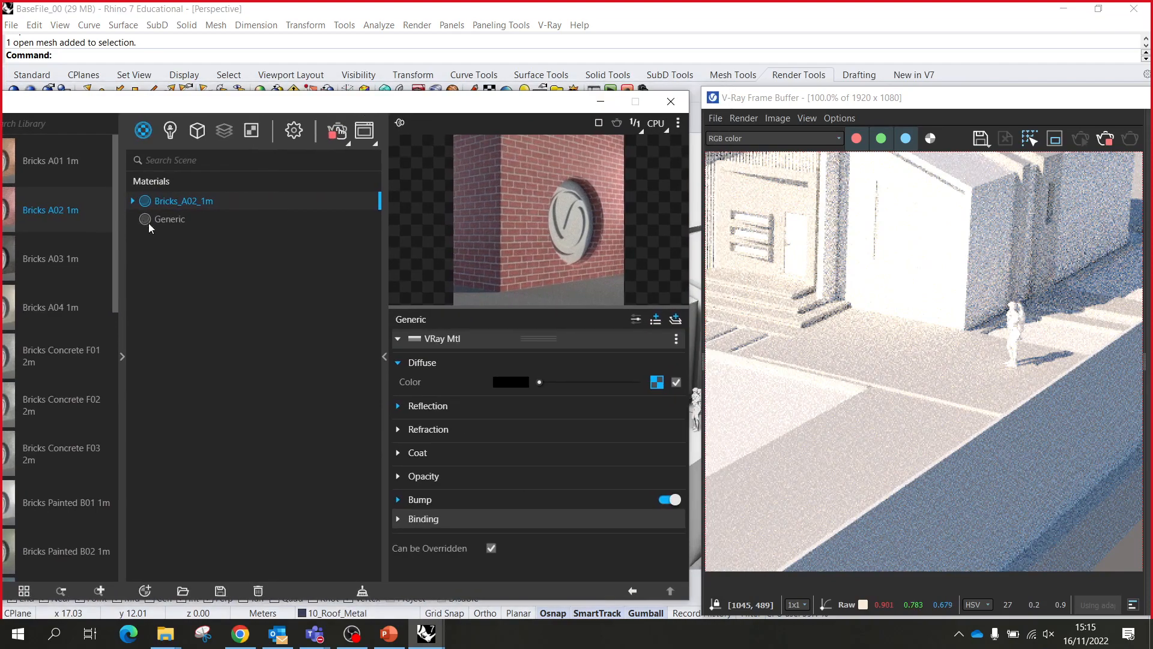
pyautogui.rightClick(182, 209)
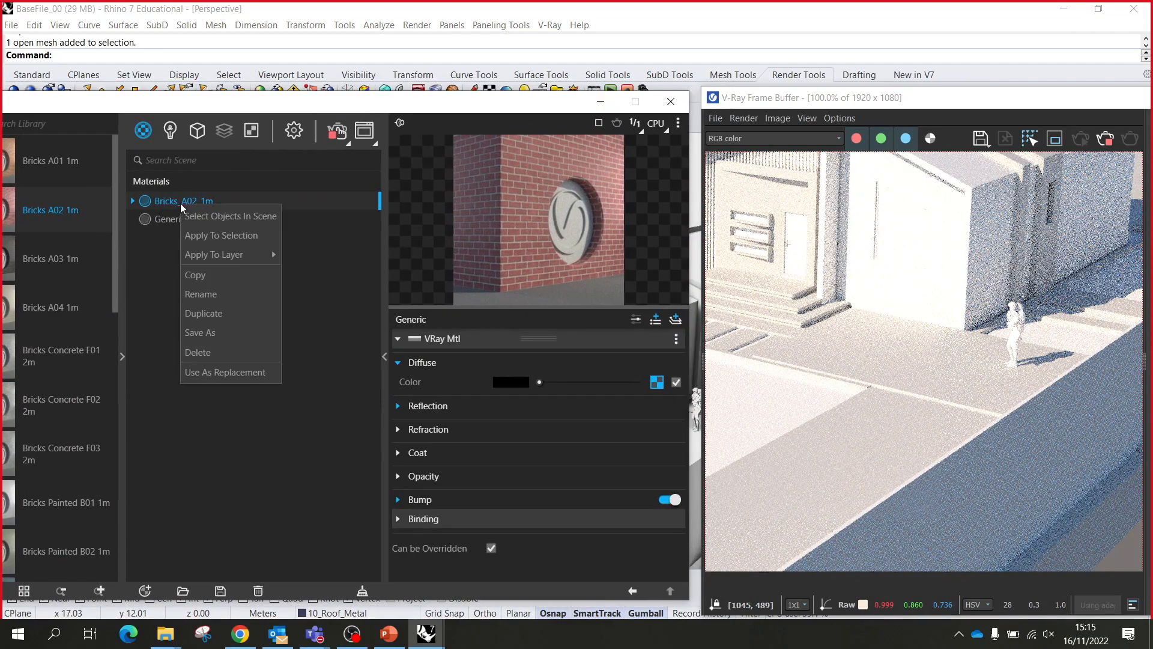
pyautogui.moveTo(228, 253)
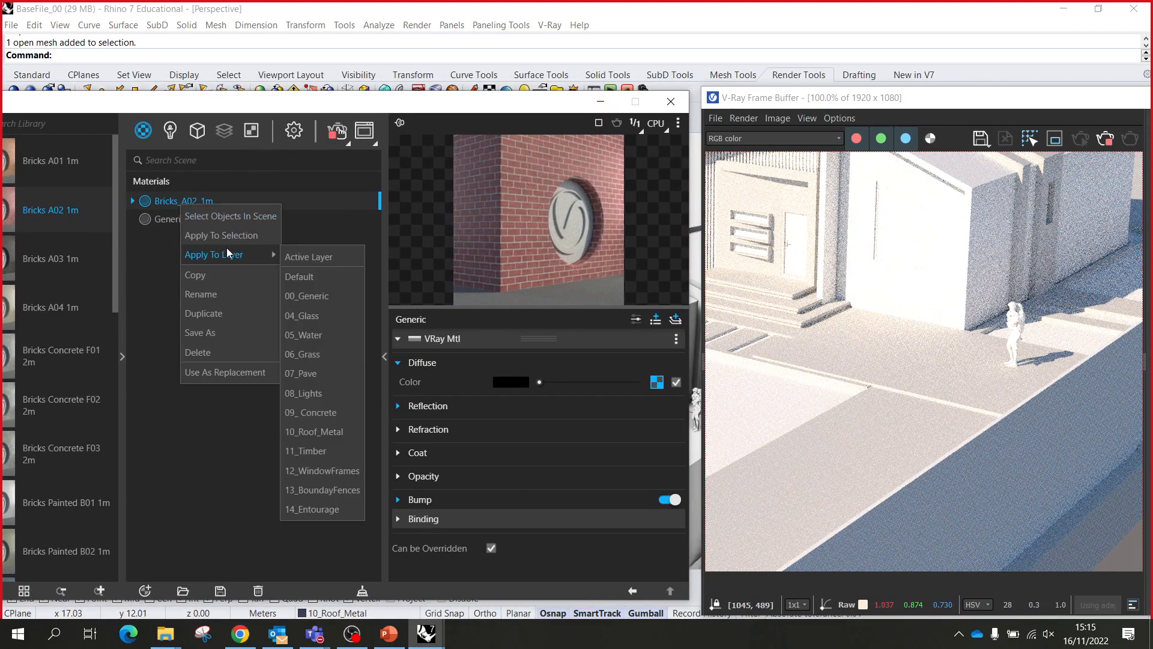
pyautogui.click(243, 234)
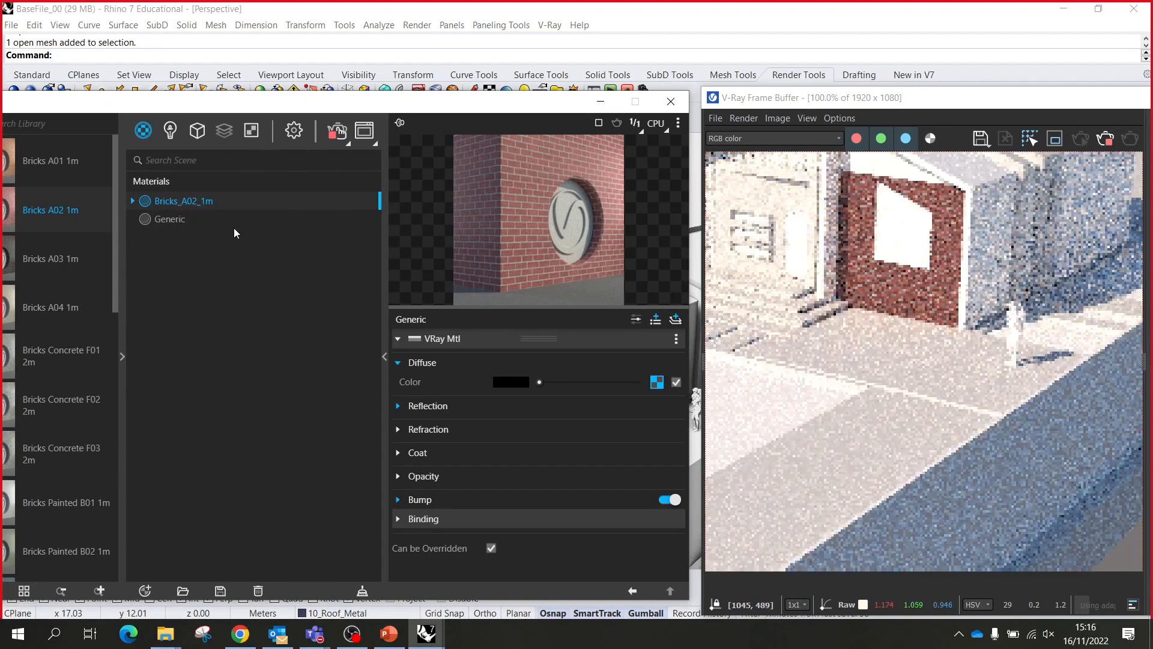
# - Inspect the brick wall up close in the render and open the bitmap used for the brick material's bump
pyautogui.scroll(2, 935, 214)
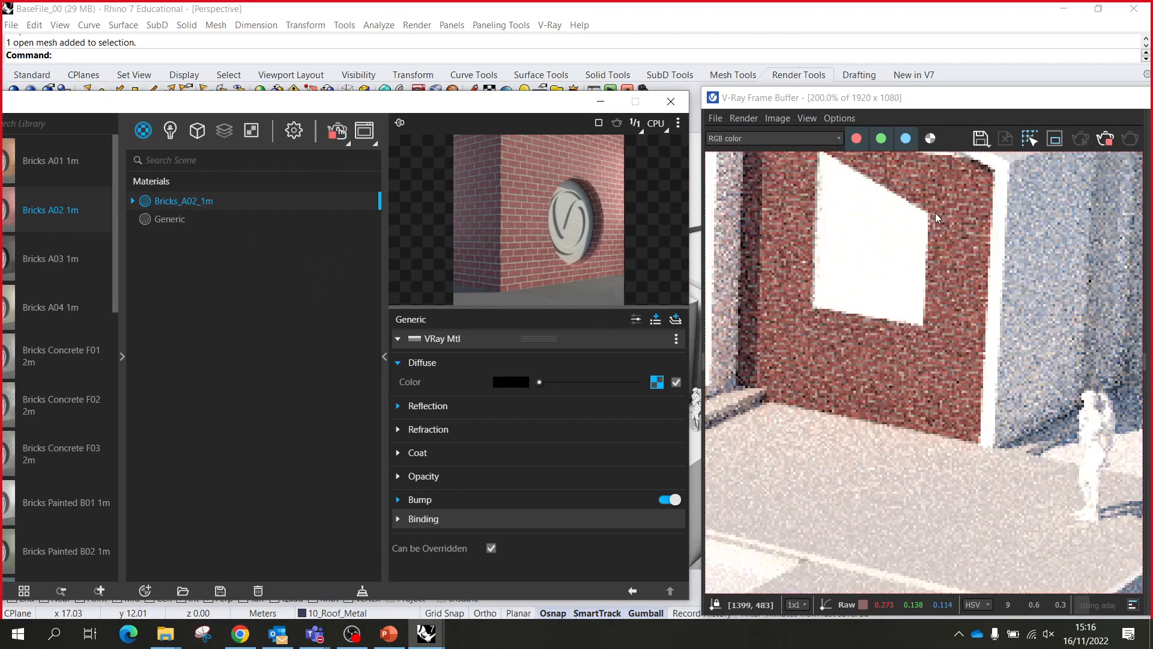
pyautogui.scroll(-1, 932, 239)
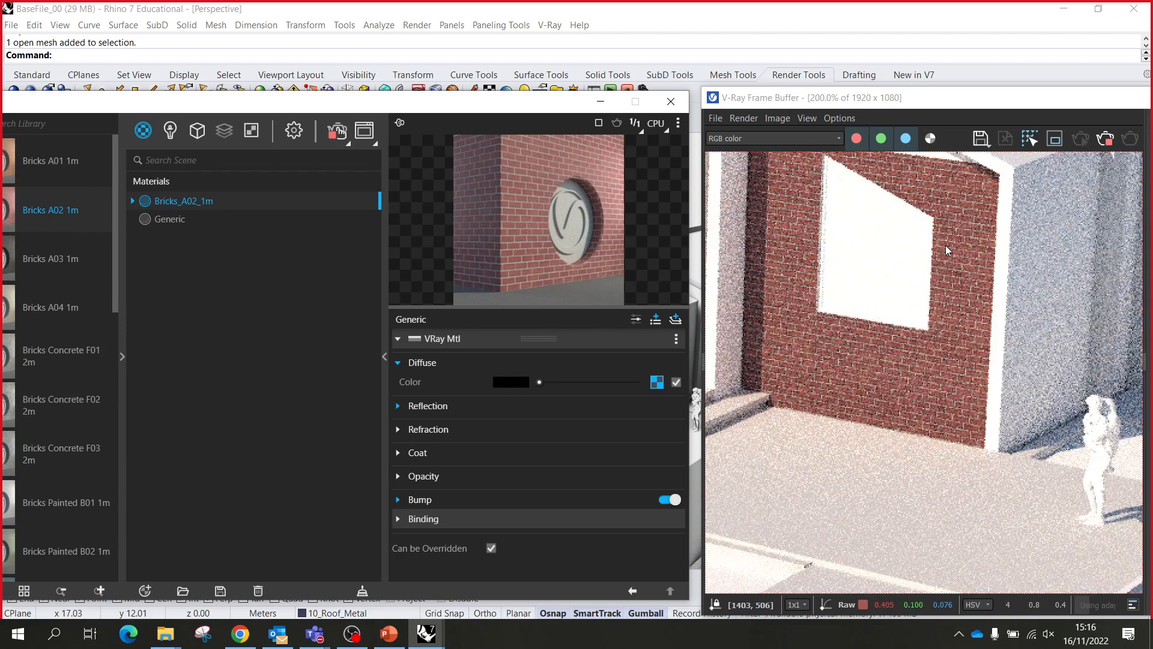
pyautogui.scroll(-1, 972, 322)
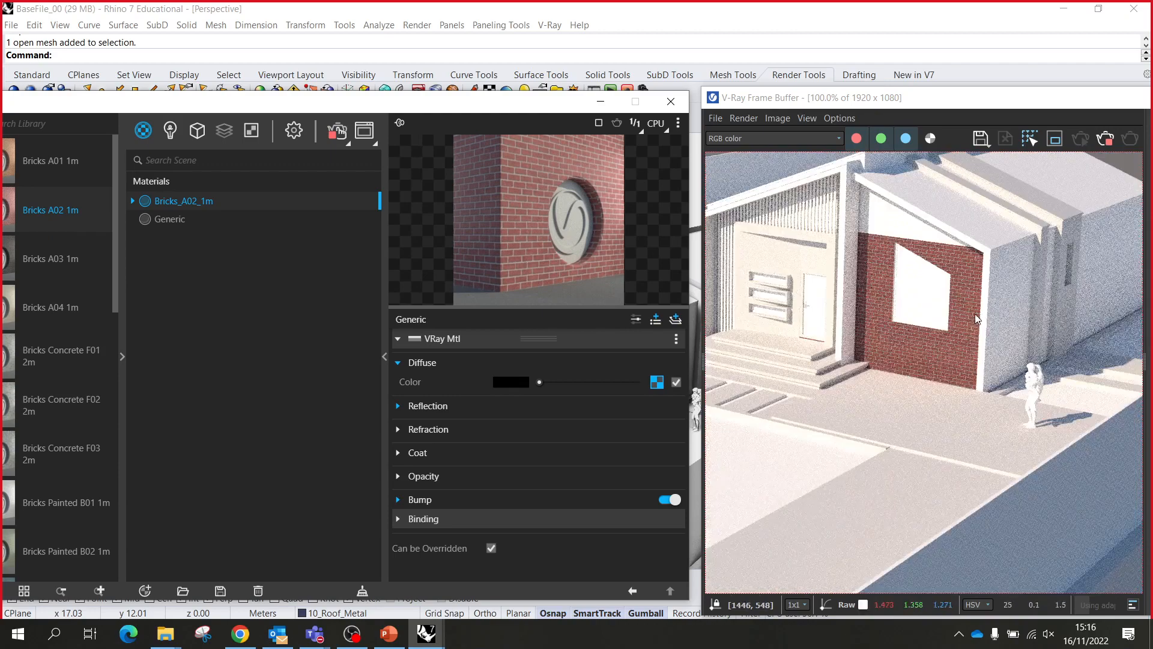
pyautogui.scroll(2, 976, 312)
pyautogui.scroll(-1, 974, 312)
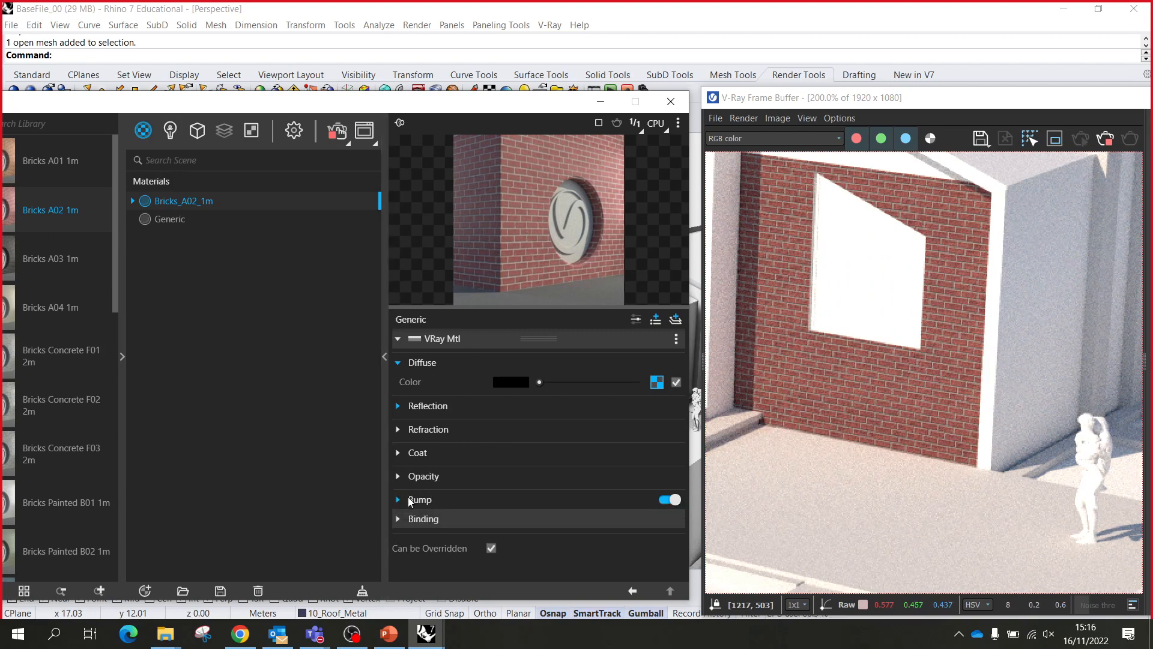
pyautogui.click(400, 499)
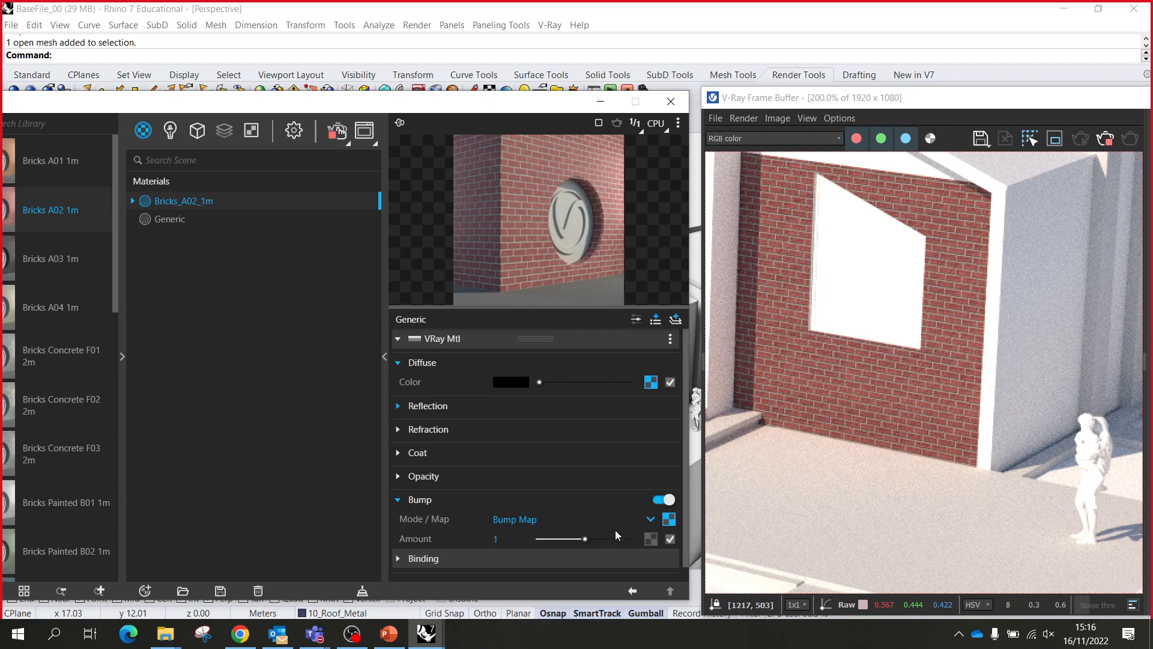
pyautogui.click(669, 518)
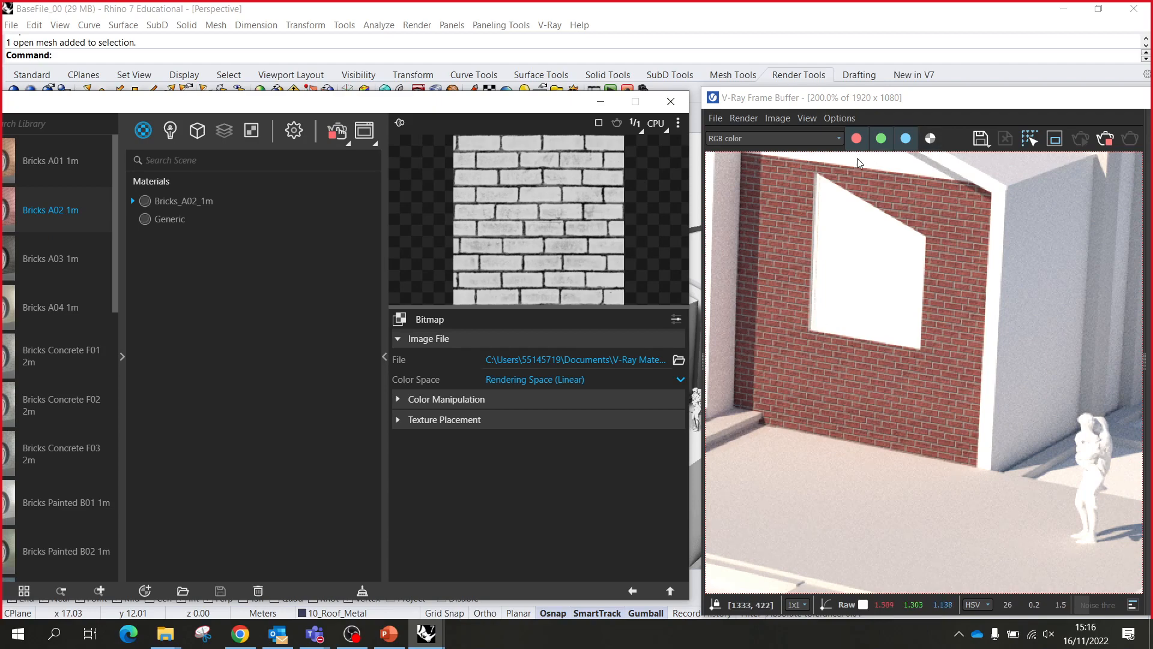
# - Examine the brick wall in the render at several magnifications, with the model view closer to the house
pyautogui.scroll(1, 861, 165)
pyautogui.scroll(1, 911, 319)
pyautogui.scroll(-3, 841, 319)
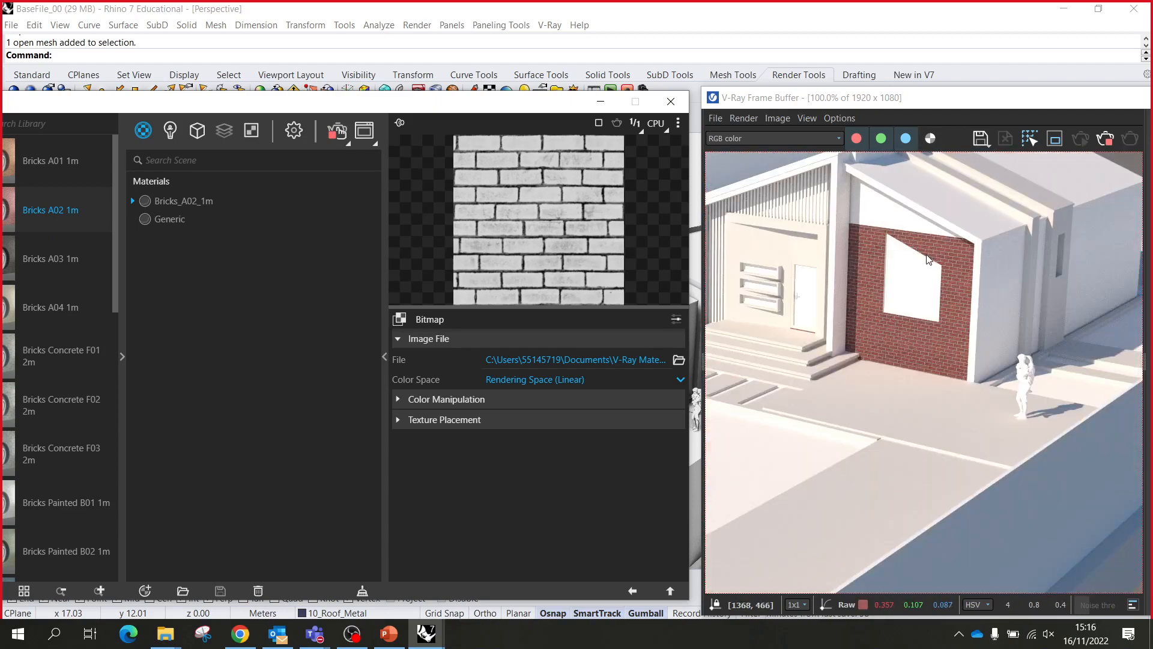
pyautogui.moveTo(871, 97); pyautogui.dragTo(926, 302)
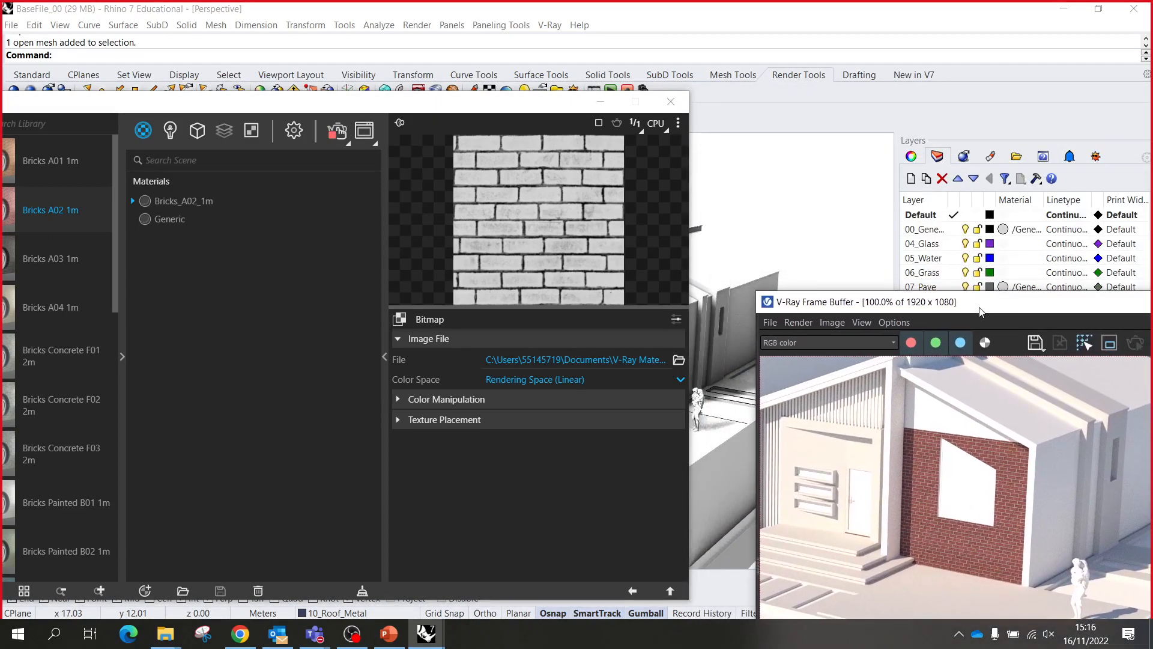
pyautogui.scroll(3, 702, 318)
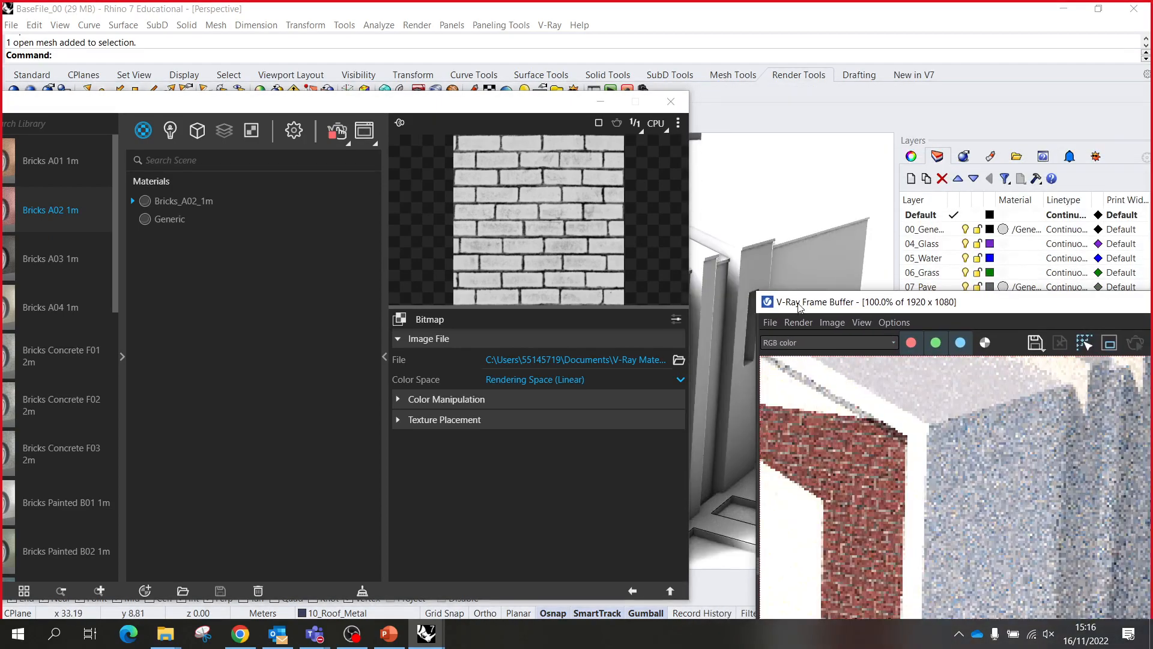
pyautogui.moveTo(857, 301); pyautogui.dragTo(577, 85)
pyautogui.scroll(-2, 728, 394)
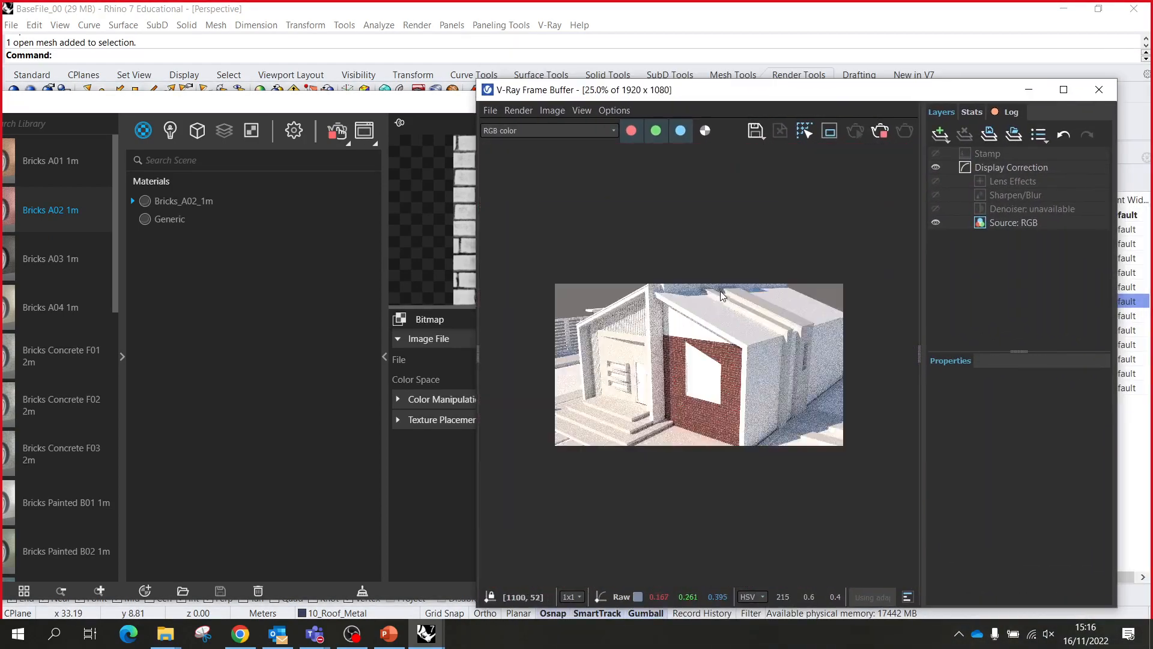
# - Inspect the brick courses around the window opening up close in the render, then return to the whole facade
pyautogui.scroll(1, 729, 394)
pyautogui.scroll(2, 729, 394)
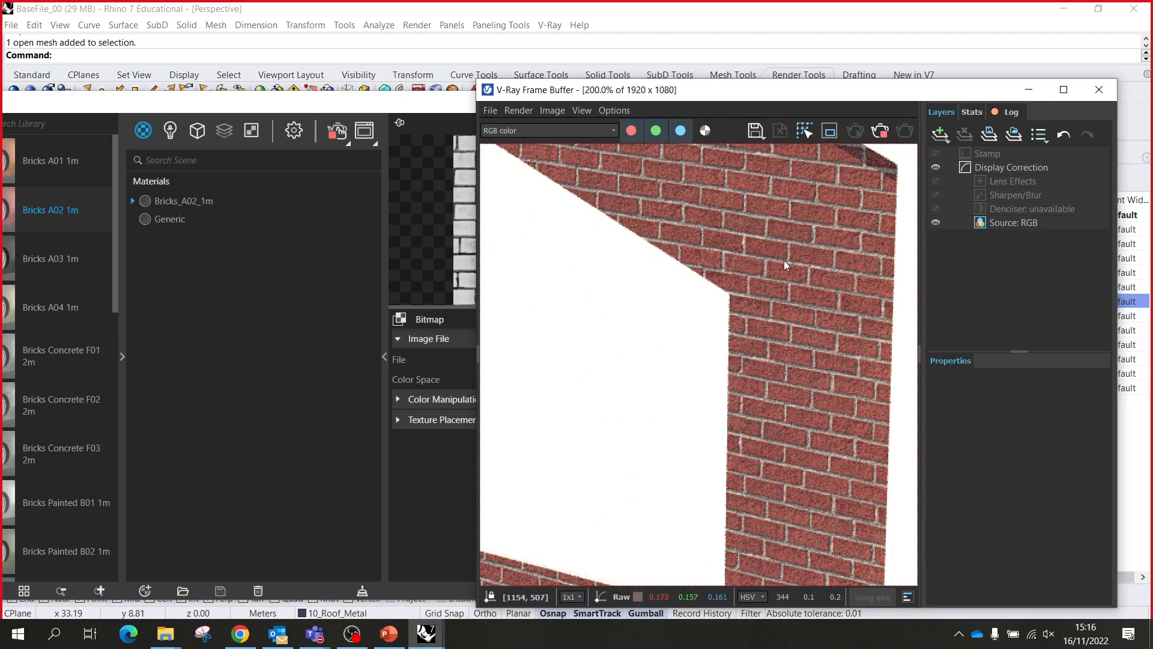
pyautogui.scroll(-1, 781, 262)
pyautogui.scroll(-1, 800, 255)
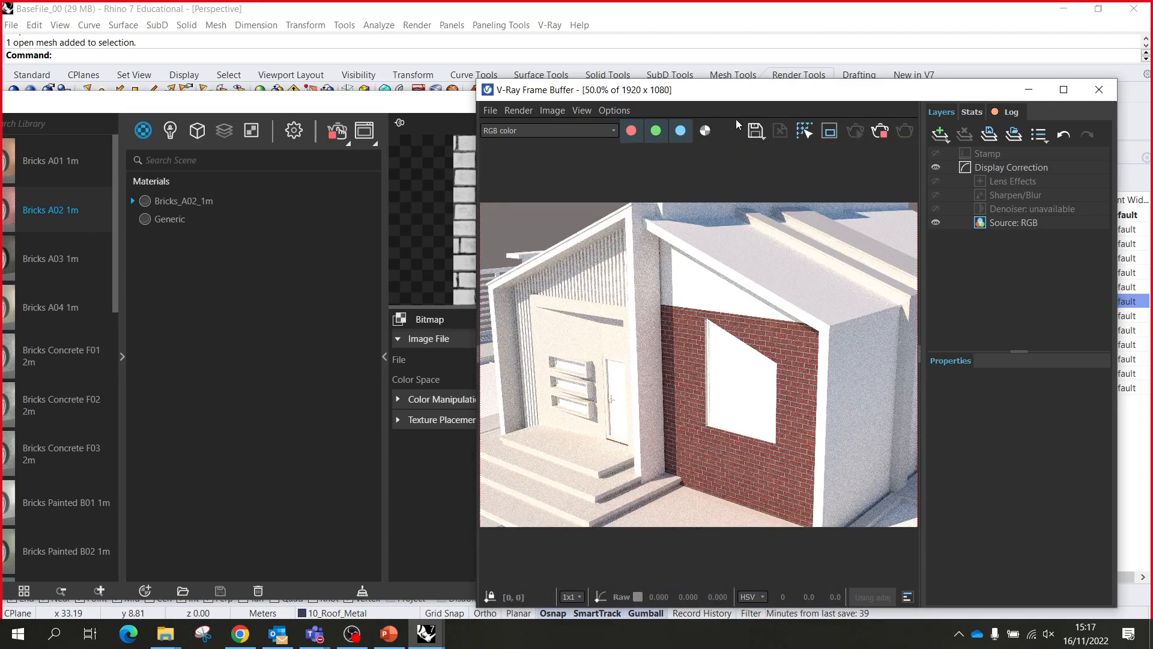
# - Arrange the render and material editor windows and review the actions available for the Bricks_A02_1m material
pyautogui.moveTo(855, 107); pyautogui.dragTo(1040, 78)
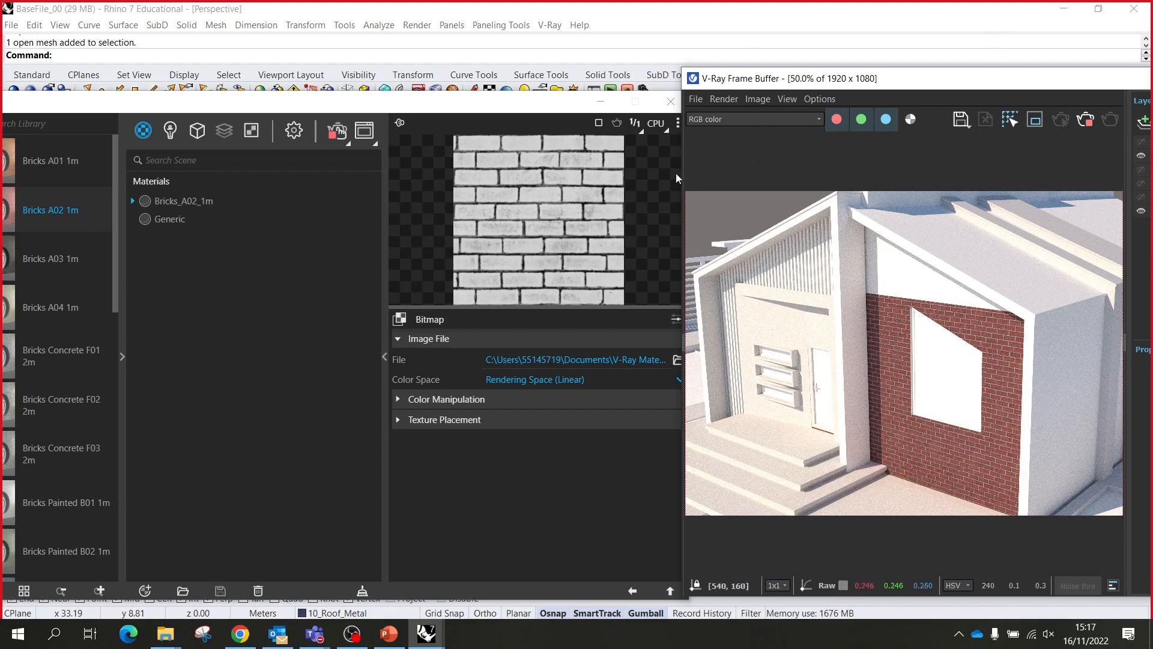
pyautogui.moveTo(455, 107); pyautogui.dragTo(746, 193)
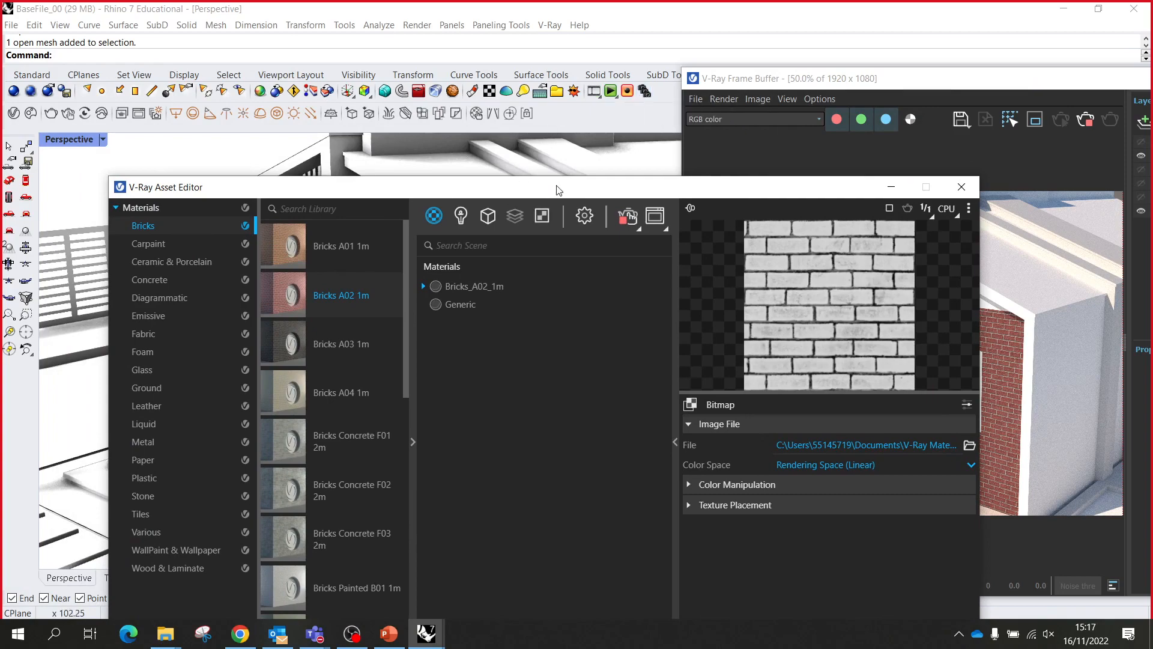
pyautogui.moveTo(558, 190); pyautogui.dragTo(475, 140)
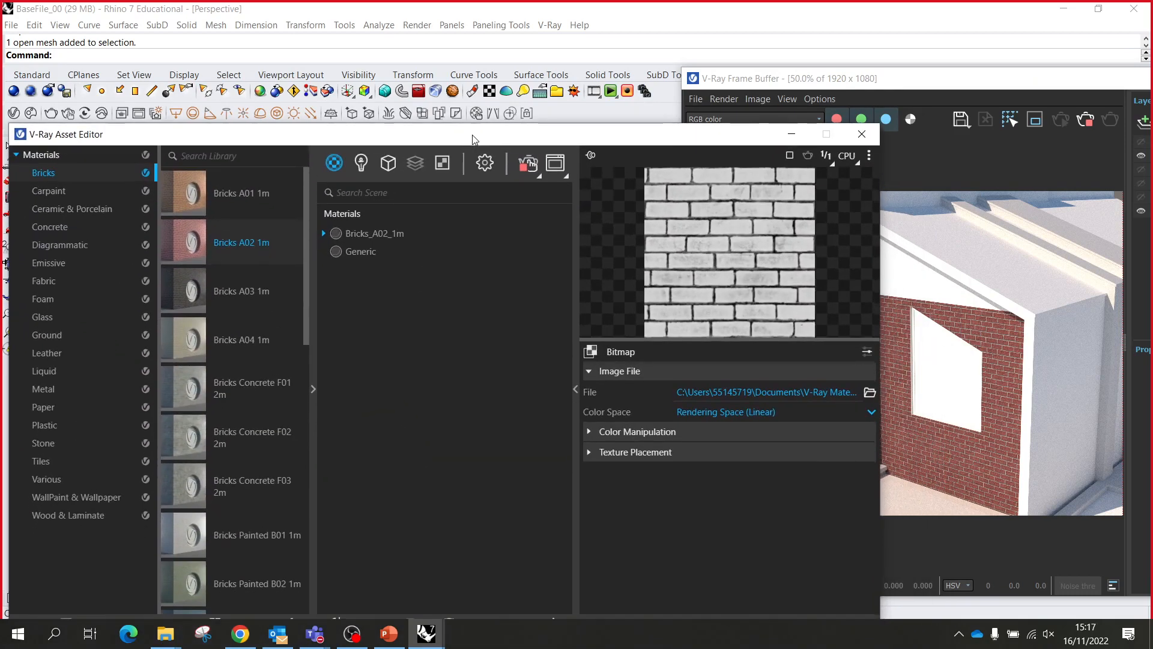
pyautogui.rightClick(385, 239)
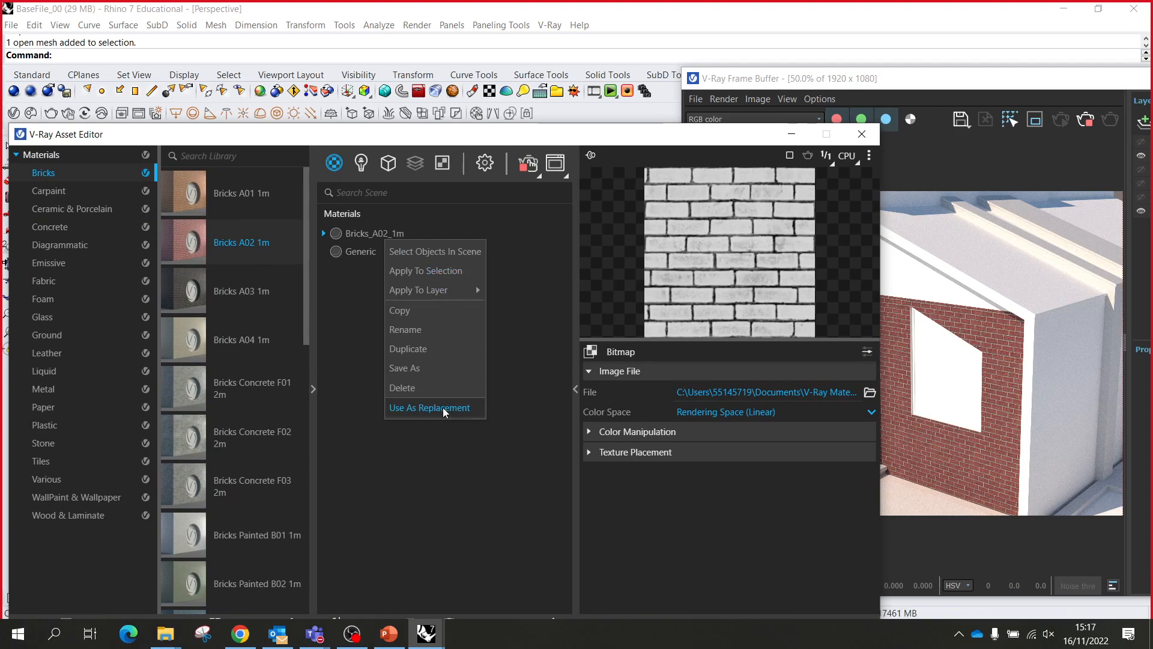
pyautogui.click(411, 546)
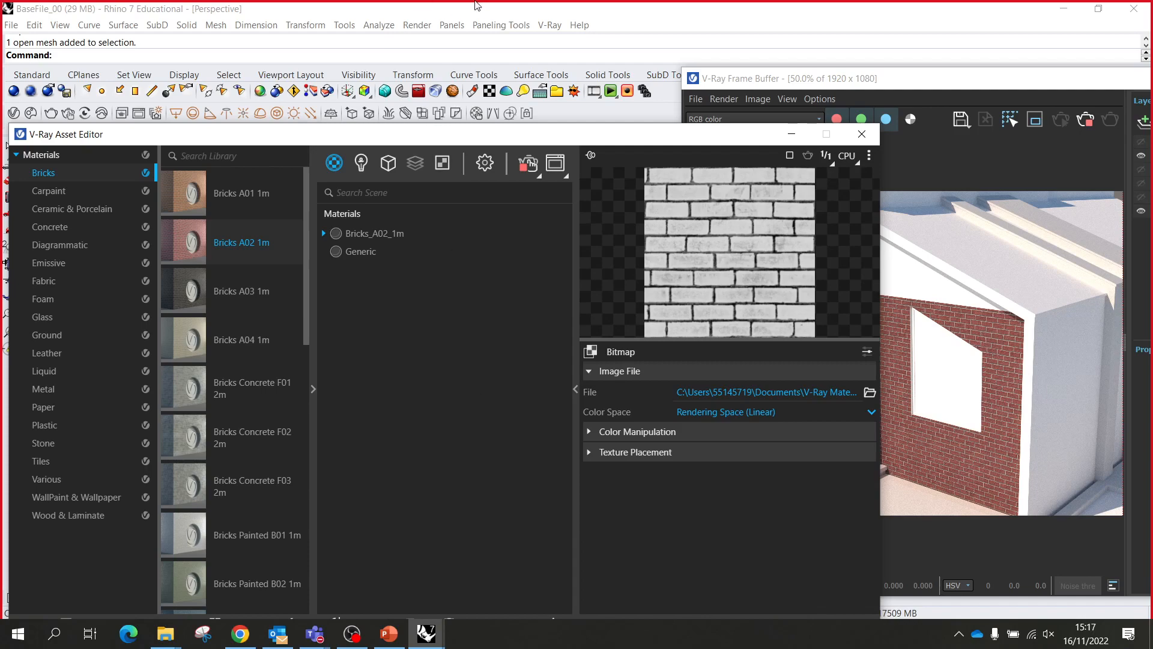
# - Add the Glass Window Neutral material from the Glass library category to the scene
pyautogui.moveTo(577, 131); pyautogui.dragTo(688, 85)
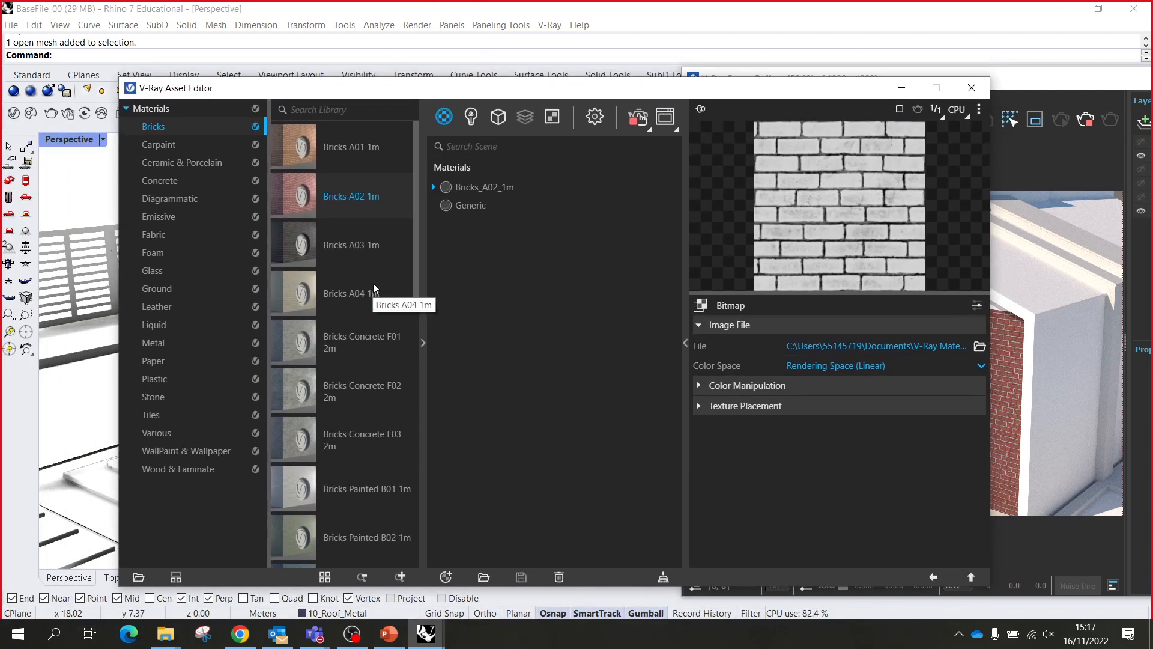
pyautogui.click(165, 271)
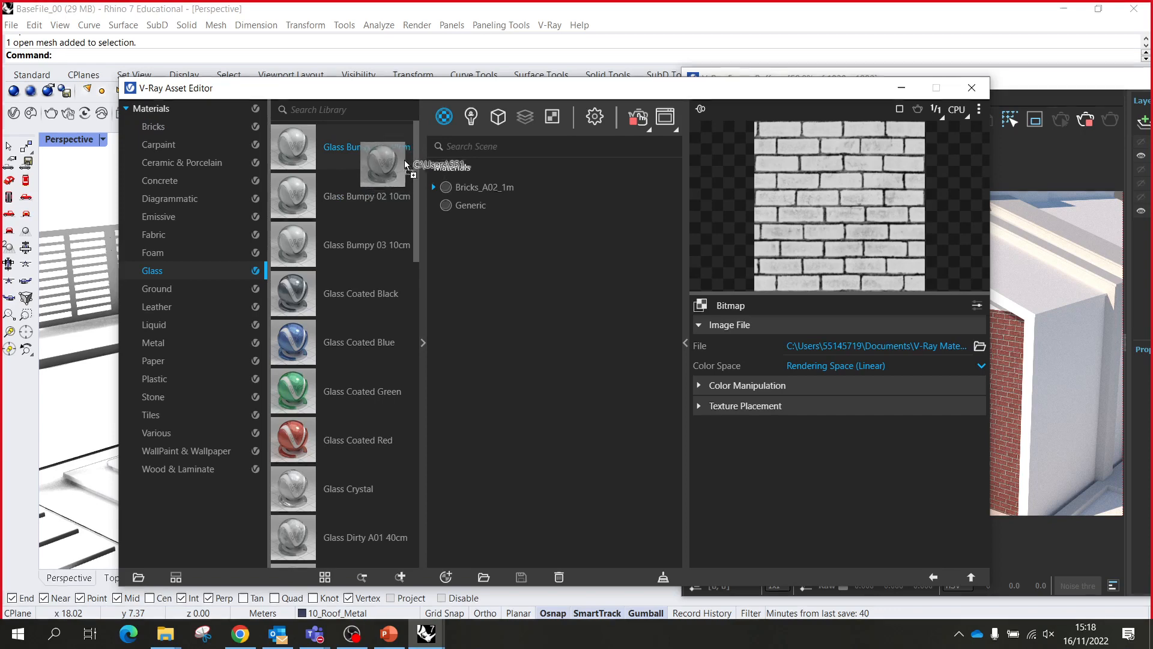
pyautogui.scroll(-5, 414, 150)
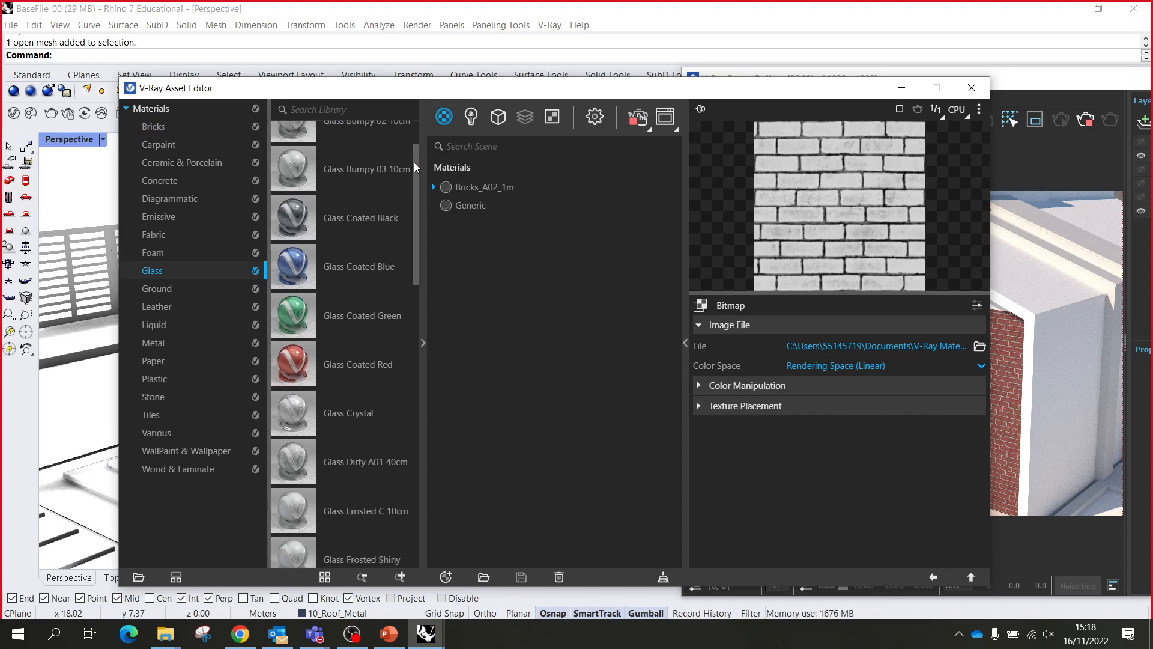
pyautogui.moveTo(429, 257); pyautogui.dragTo(409, 453)
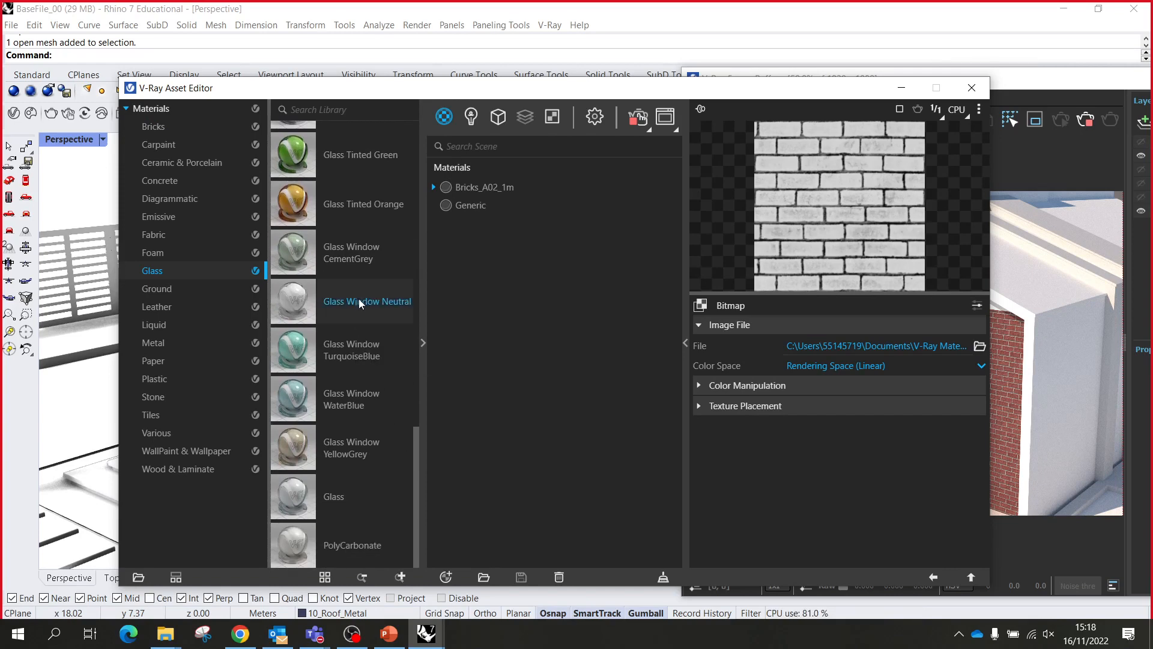
pyautogui.moveTo(310, 303); pyautogui.dragTo(528, 255)
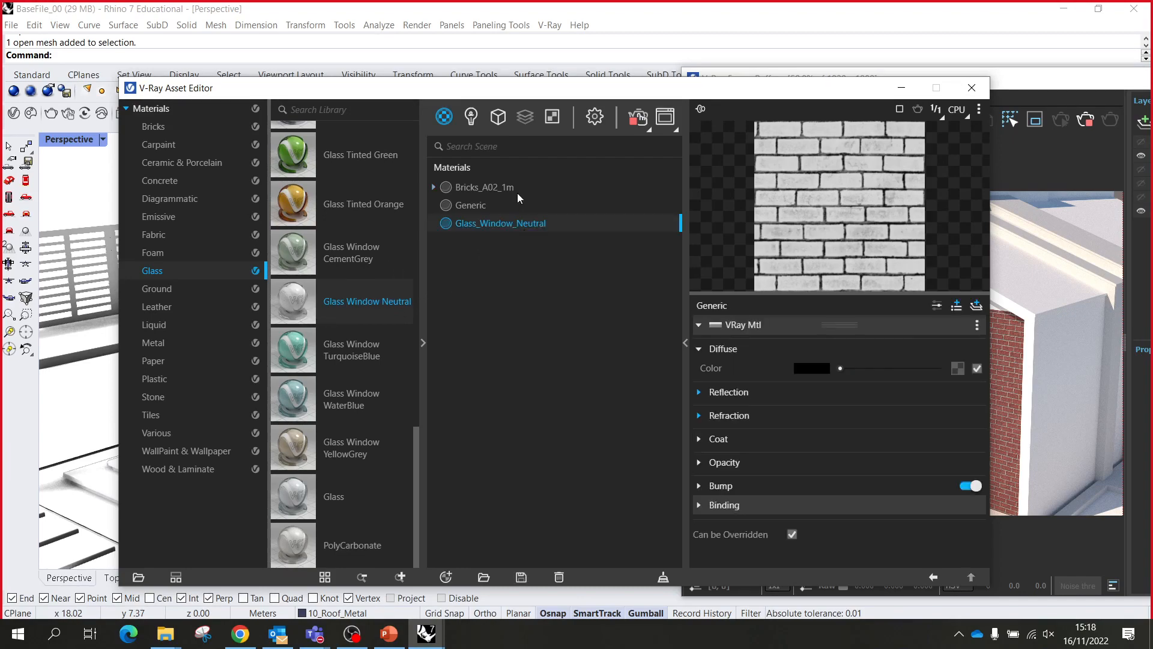
# - Apply the Glass_Window_Neutral material to the 04_Glass layer with the material editor placed beside the render
pyautogui.moveTo(520, 88); pyautogui.dragTo(258, 70)
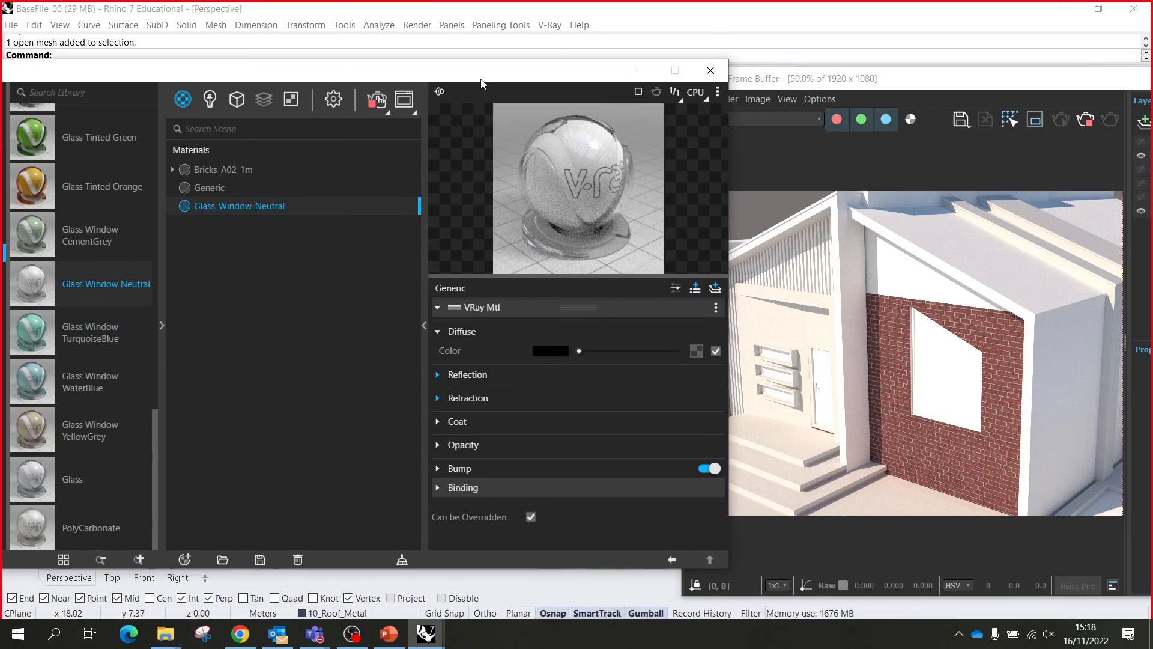
pyautogui.moveTo(482, 84); pyautogui.dragTo(461, 94)
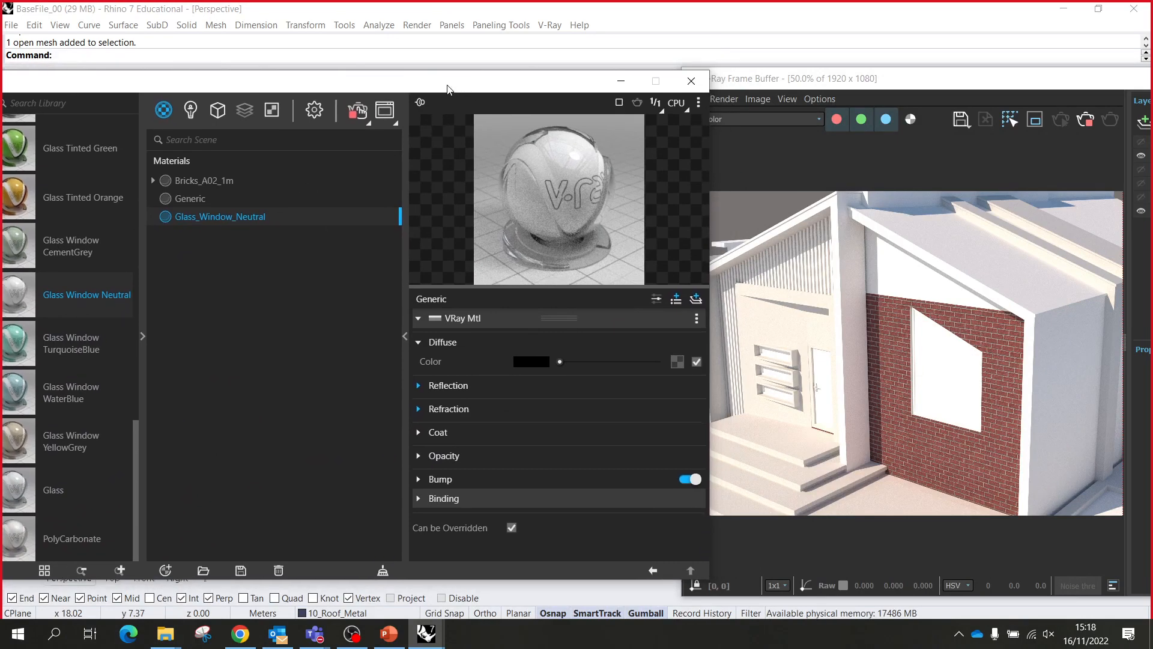
pyautogui.rightClick(206, 218)
pyautogui.moveTo(292, 265)
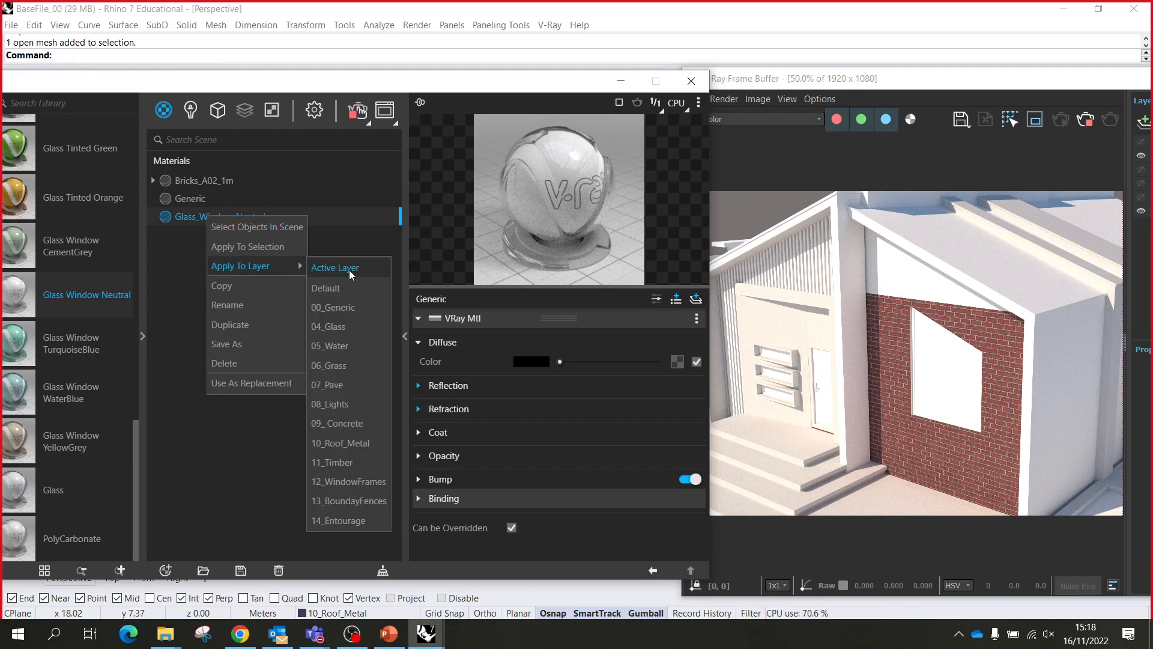
pyautogui.click(351, 329)
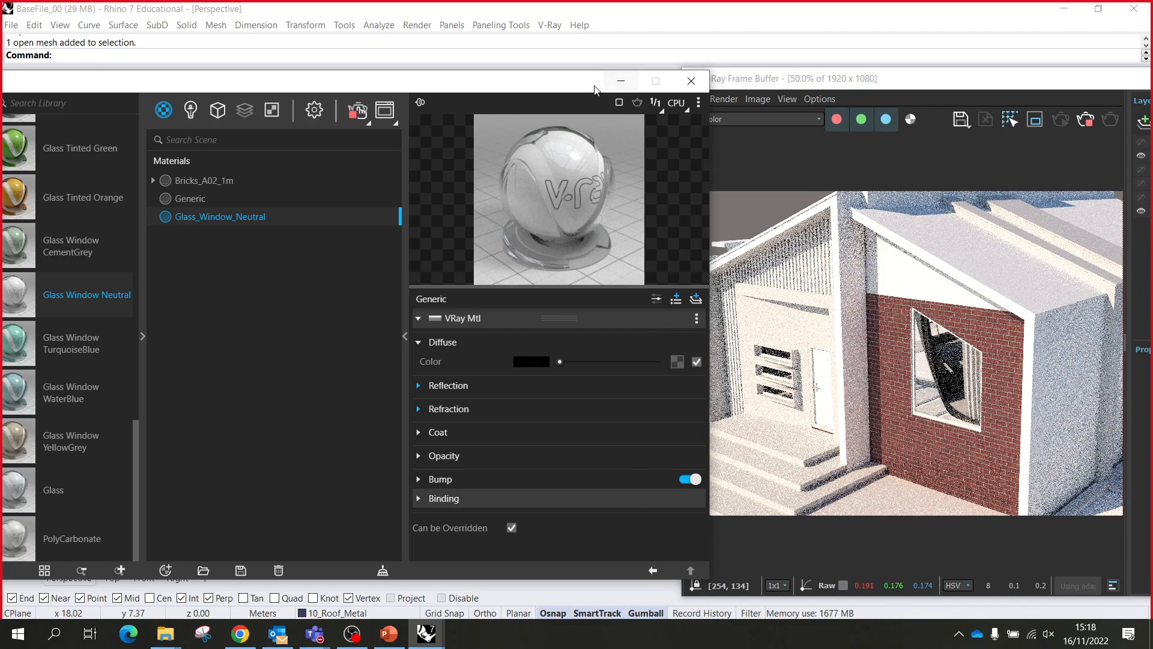
# - Reframe the perspective view on the house's entrance side and examine the window glazing in the interactive render
pyautogui.moveTo(595, 90); pyautogui.dragTo(356, 124)
pyautogui.scroll(3, 634, 339)
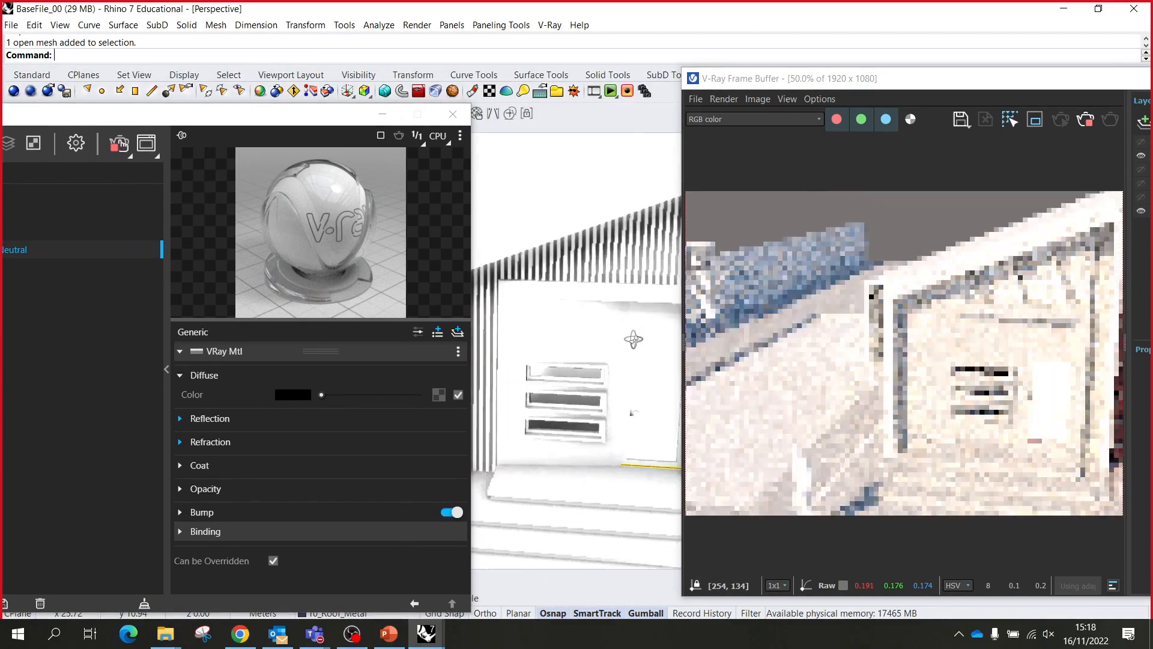
pyautogui.moveTo(633, 340)
pyautogui.mouseDown(button='right')
pyautogui.moveTo(541, 335)
pyautogui.moveTo(634, 329)
pyautogui.mouseUp(button='right')
pyautogui.scroll(-3, 541, 335)
pyautogui.scroll(-3, 541, 335)
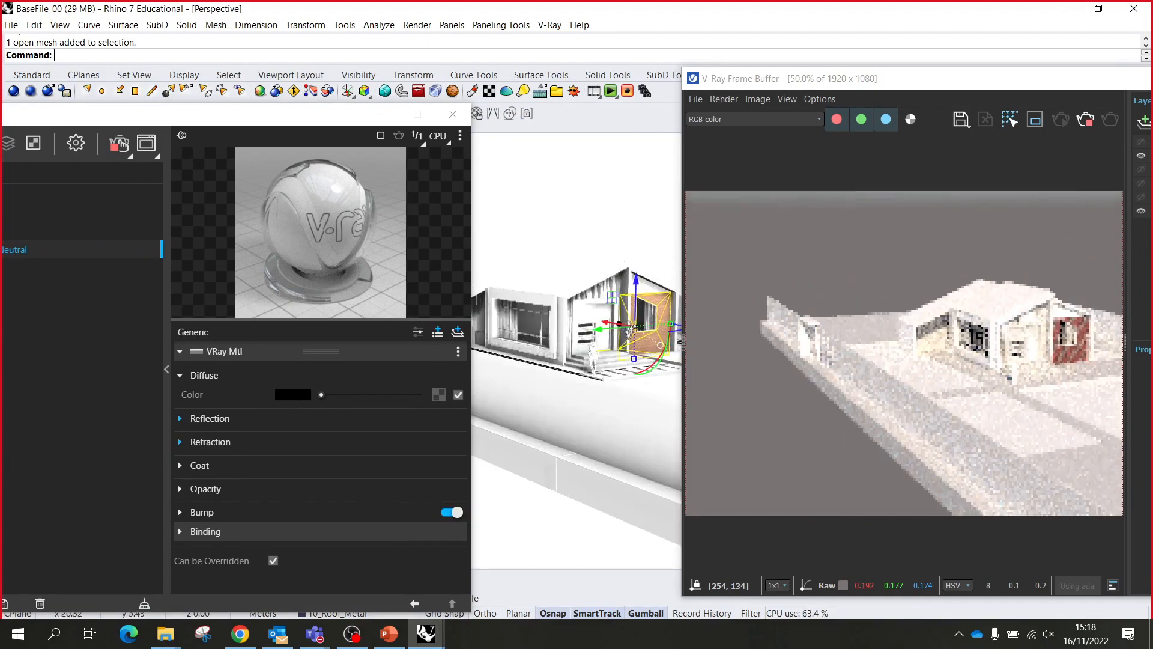
pyautogui.scroll(4, 633, 329)
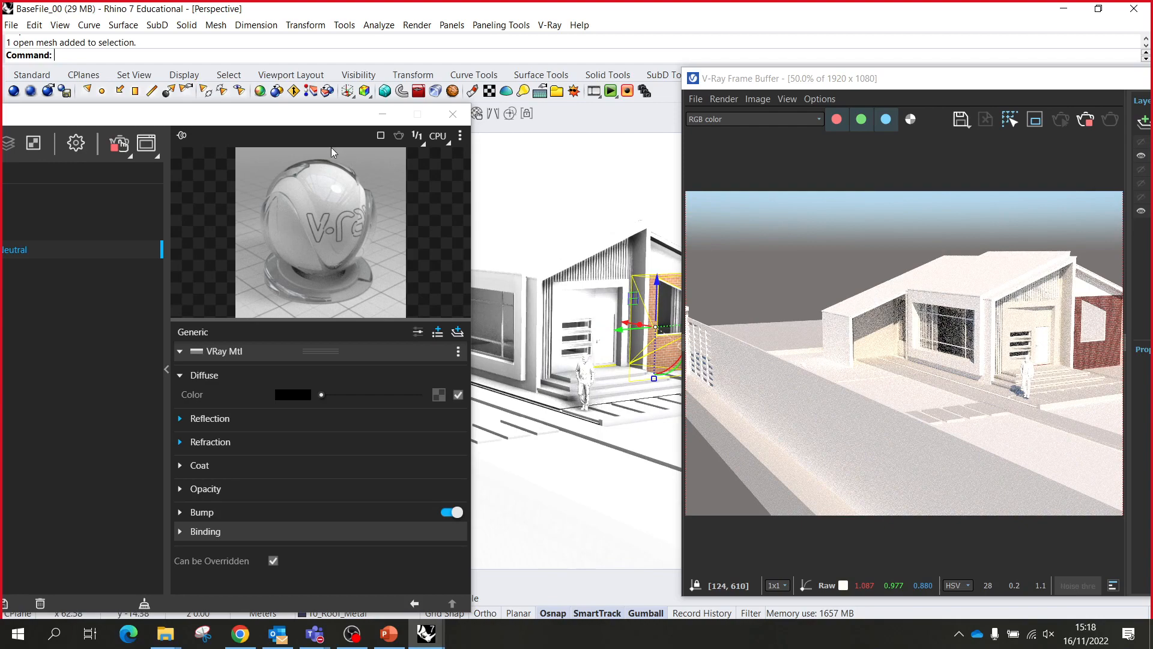
# - Reduce the Rhino Document Sun's intensity multiplier to 0.631, keeping the editor beside the render
pyautogui.moveTo(299, 124); pyautogui.dragTo(573, 79)
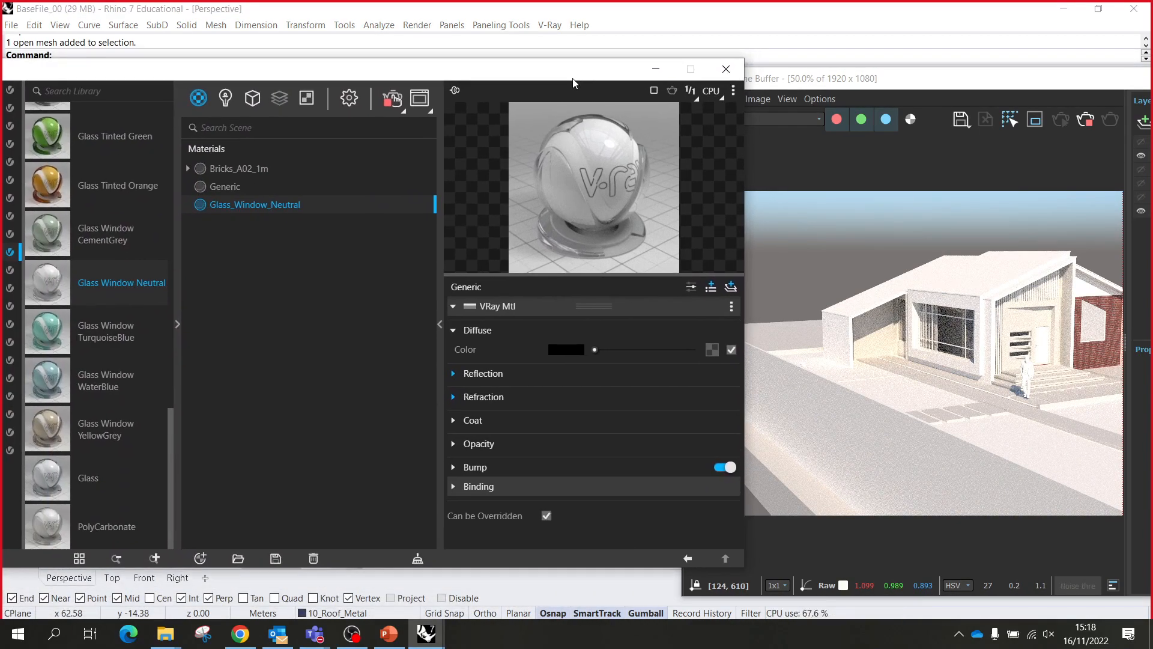
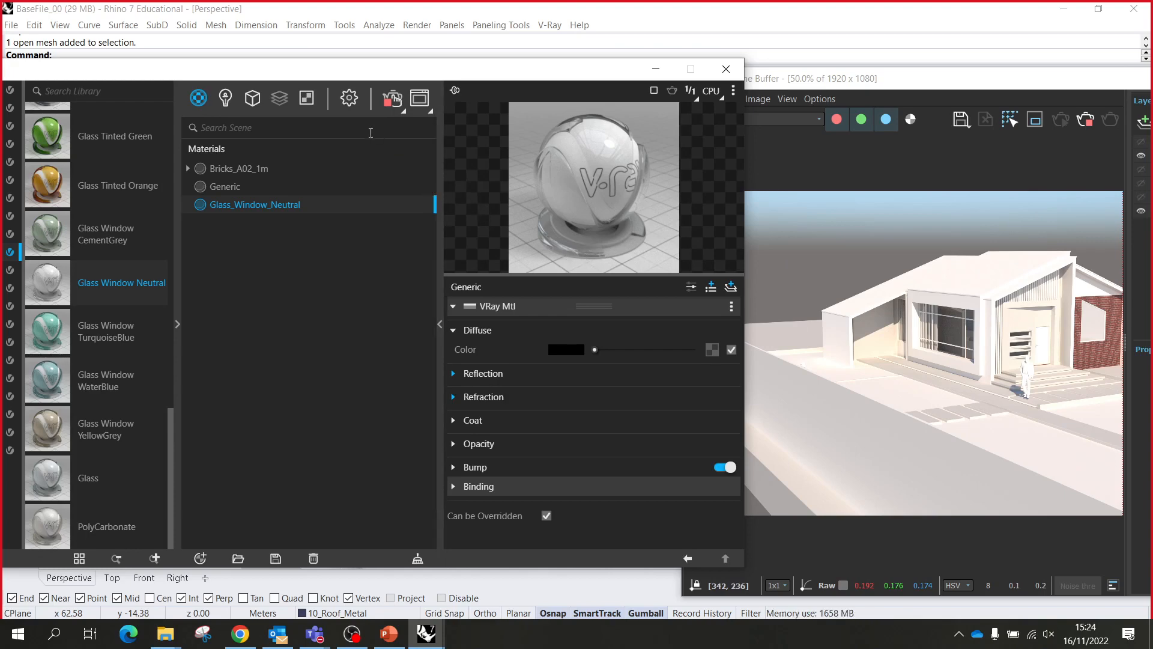
pyautogui.click(227, 98)
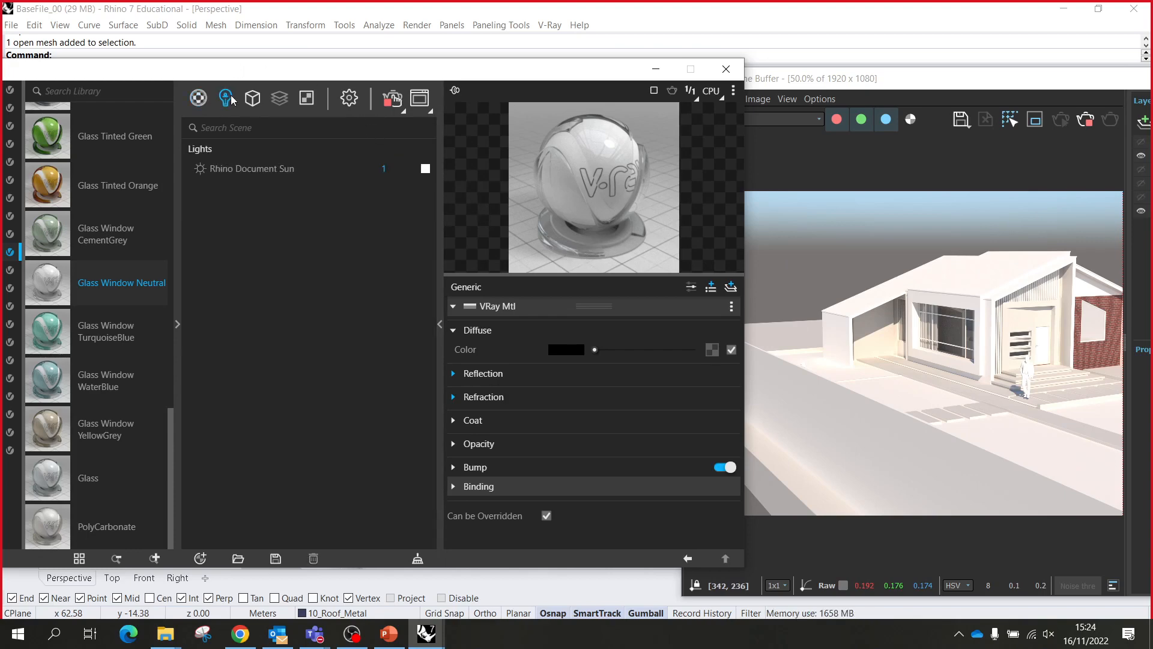
pyautogui.click(405, 167)
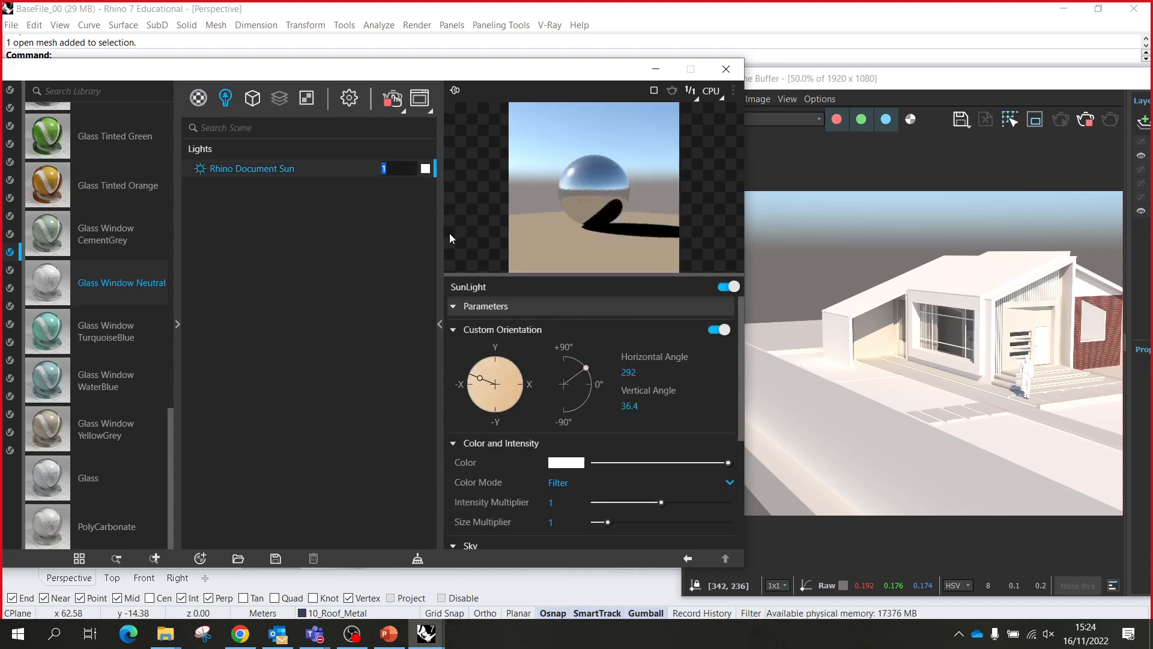
pyautogui.scroll(-2, 451, 438)
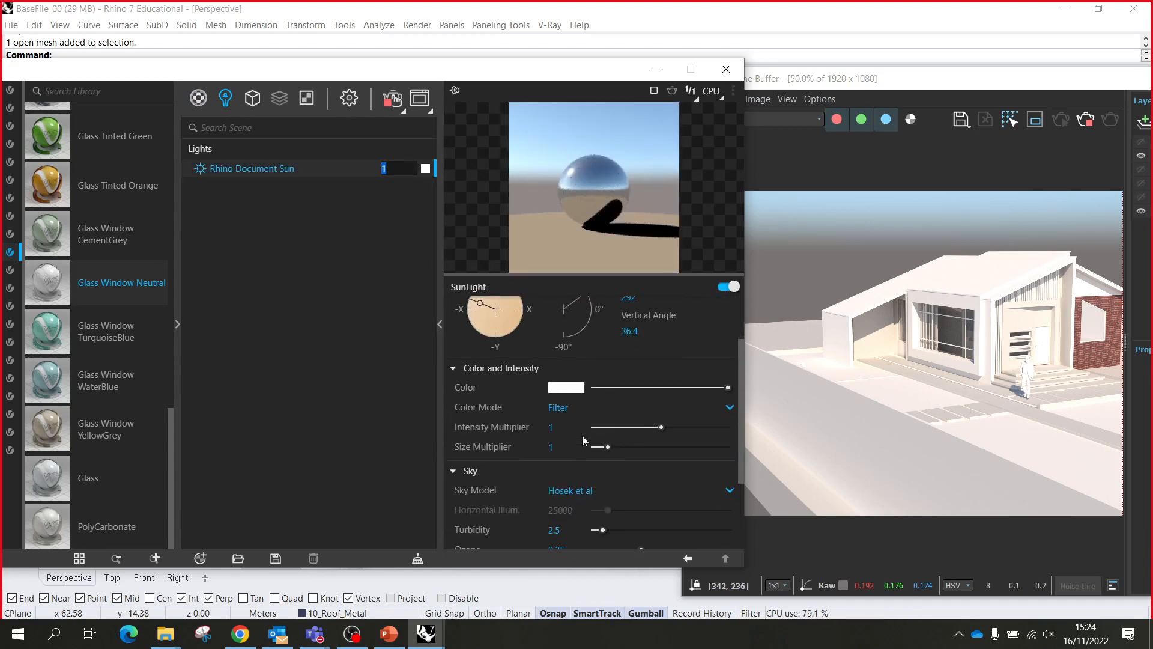
pyautogui.moveTo(661, 427); pyautogui.dragTo(636, 428)
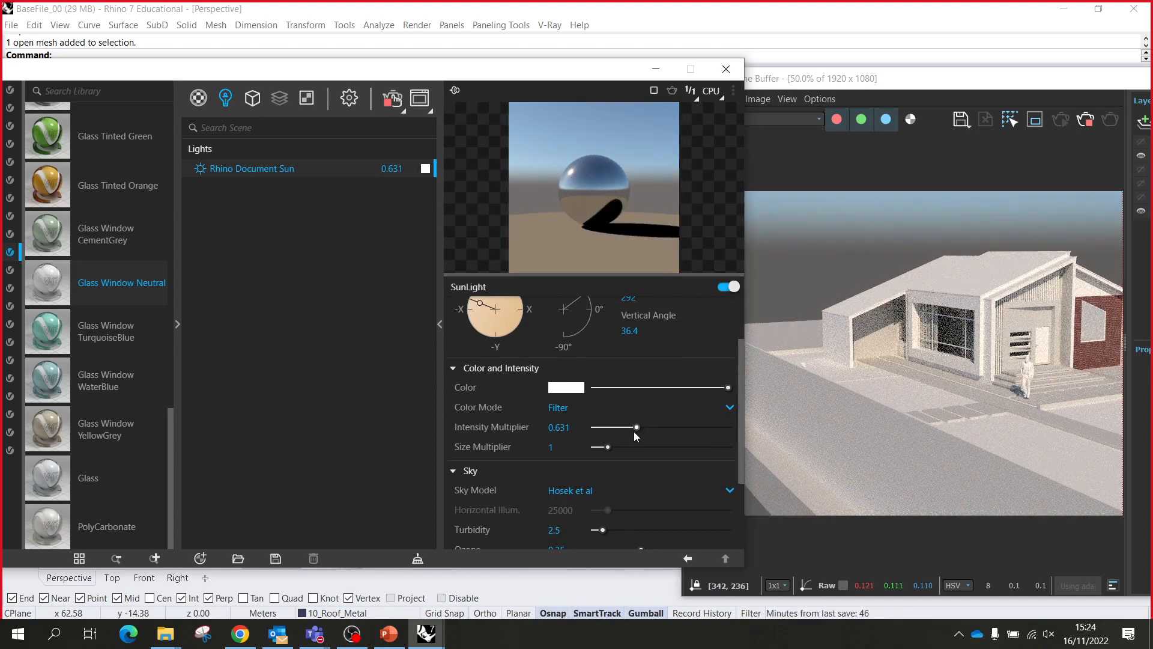
# - Set the Rhino Document Sun's intensity multiplier to 0.694
pyautogui.click(640, 427)
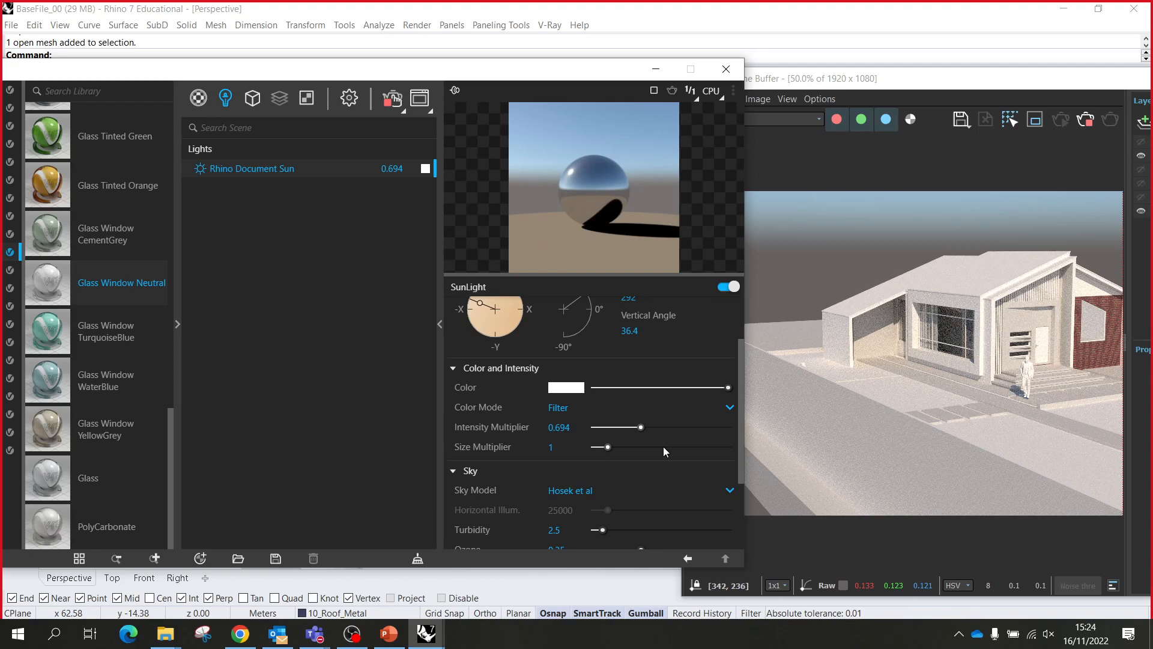
# - Try a camera exposure value of 12 in the render settings
pyautogui.click(347, 102)
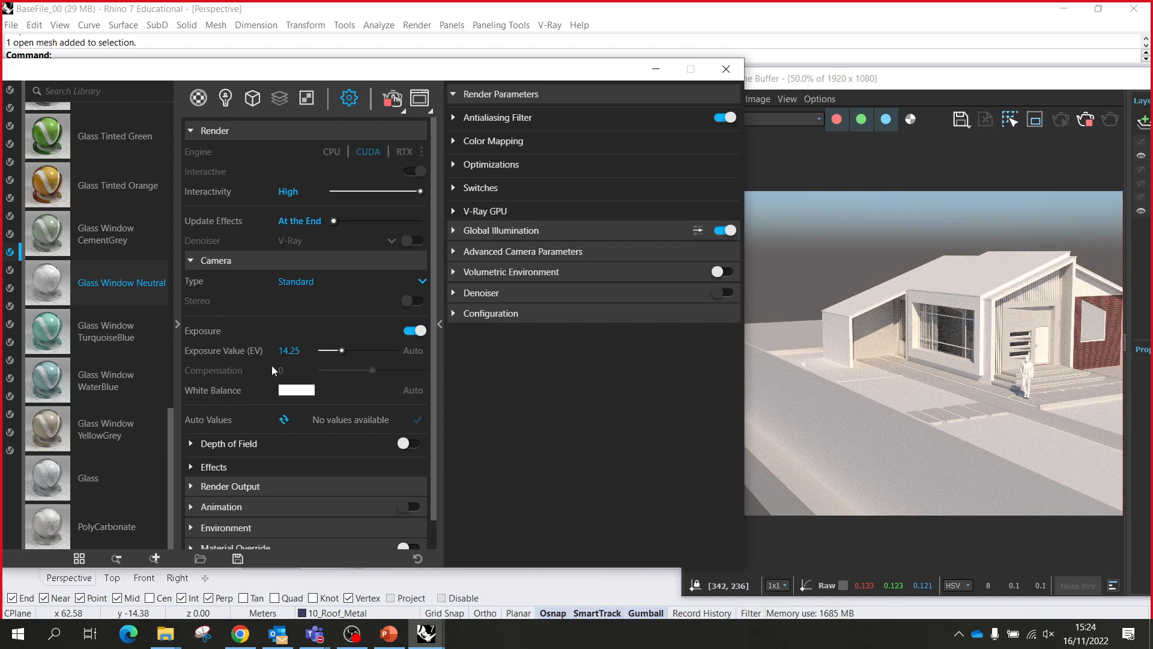
pyautogui.click(312, 352)
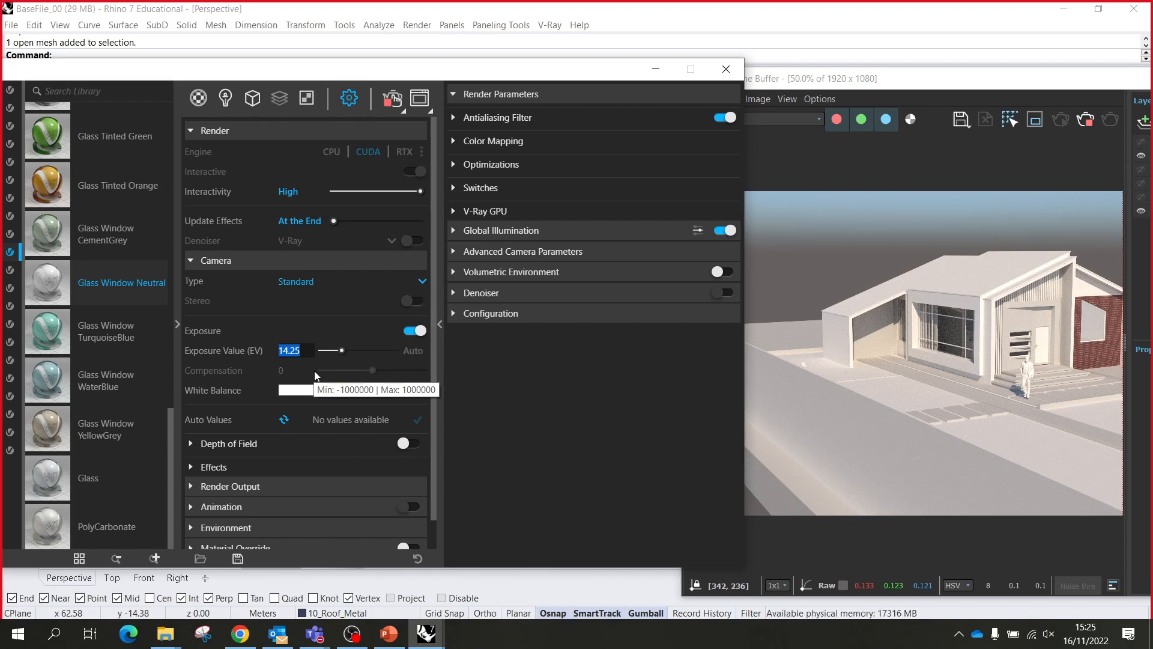
pyautogui.write('12')
pyautogui.press('Return')
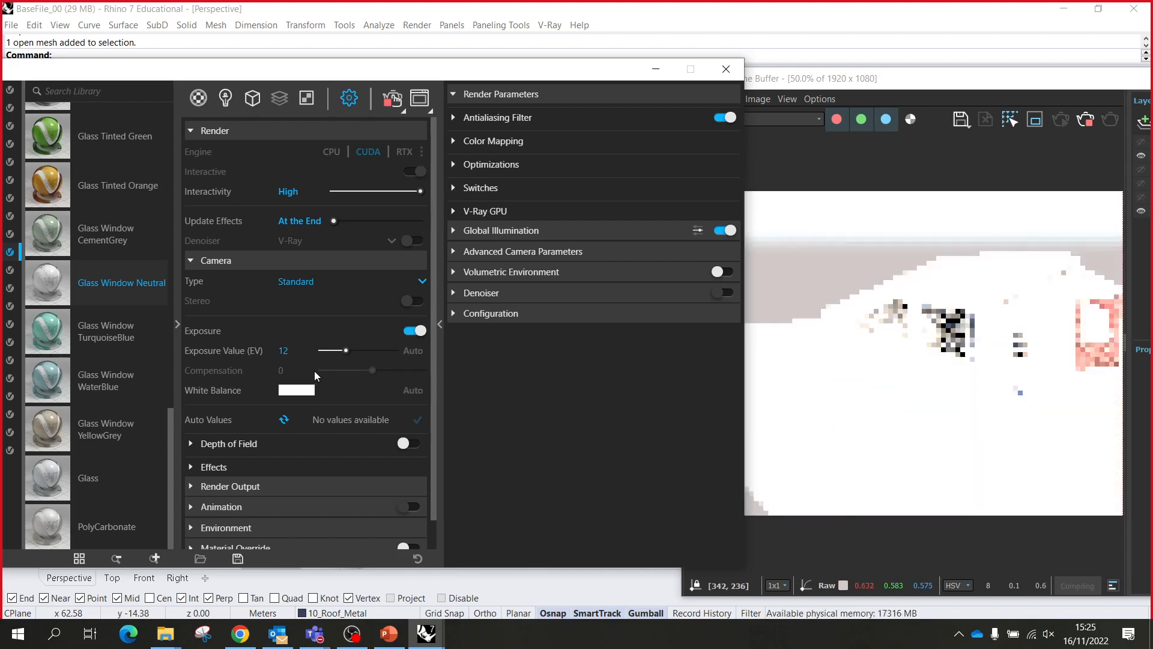
# - Set the camera exposure value to 15 EV
pyautogui.click(299, 343)
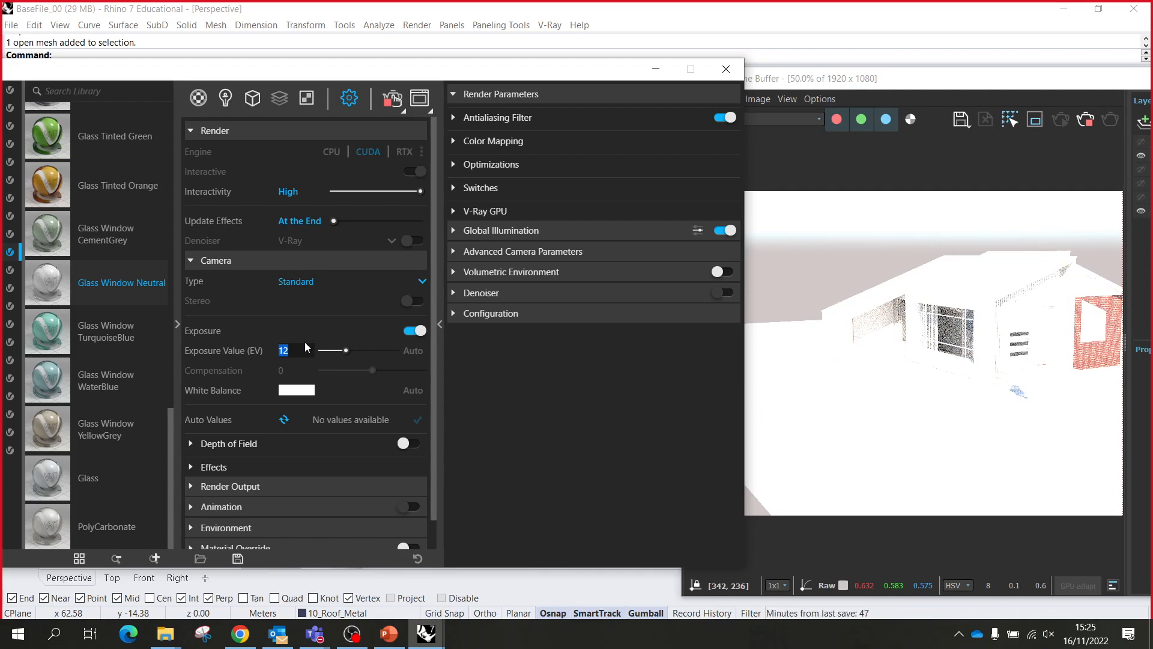
pyautogui.write('15')
pyautogui.press('Return')
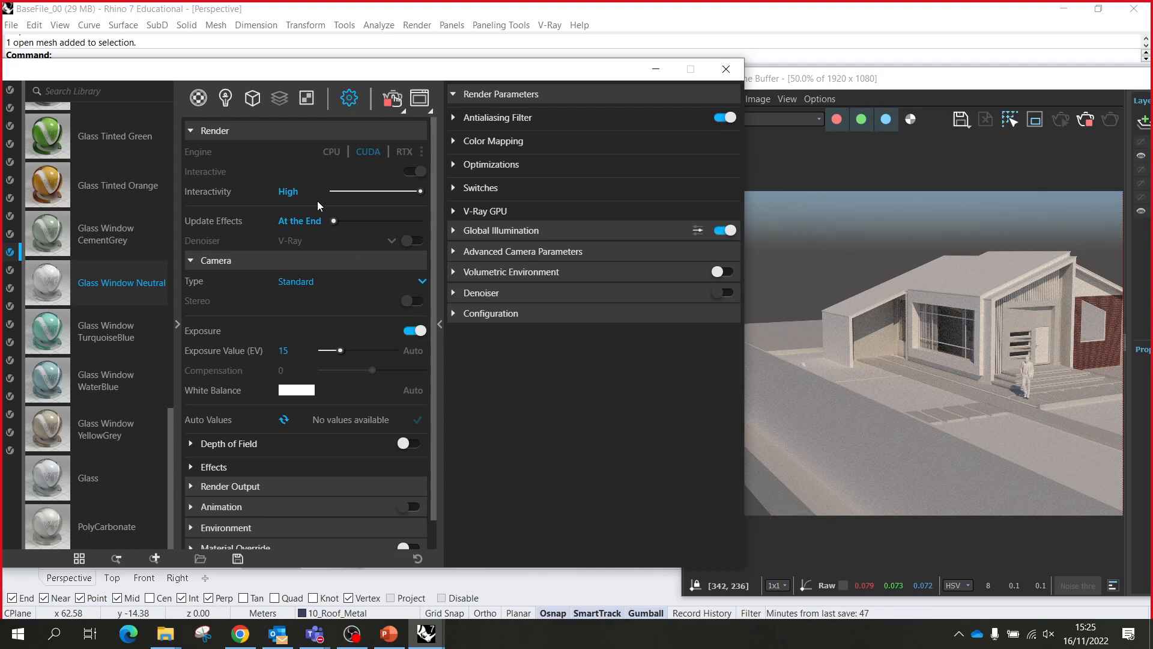
# - Expand the Environment render settings and reposition and enlarge the V-Ray settings window so all environment options fit
pyautogui.scroll(-1, 222, 454)
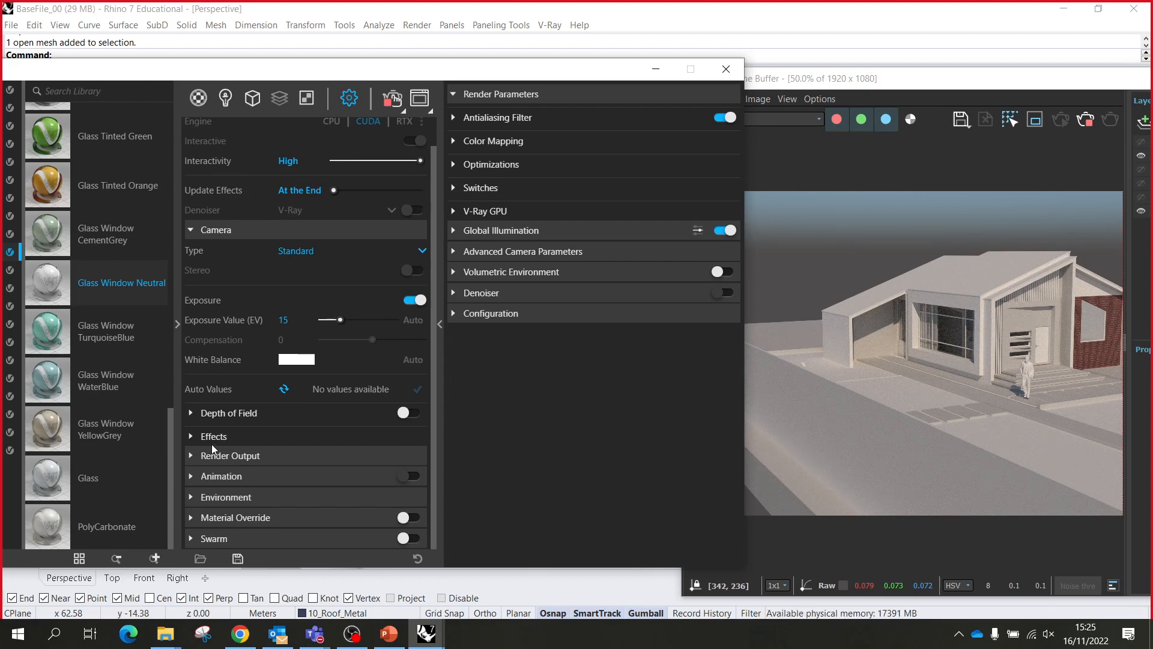
pyautogui.click(225, 498)
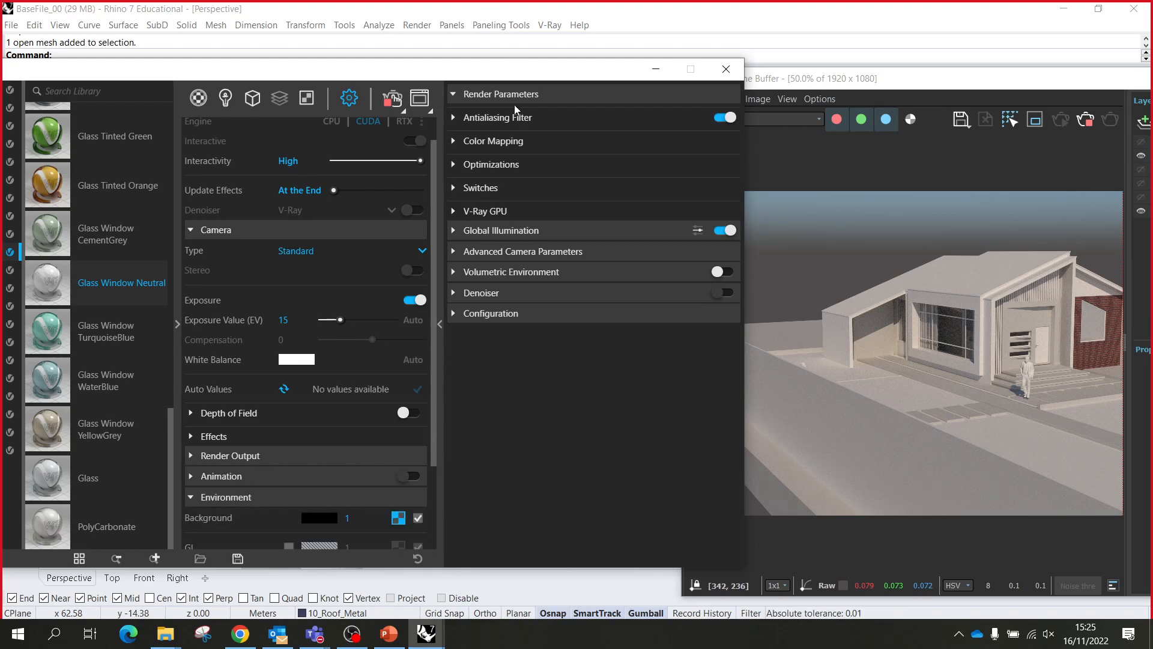
pyautogui.moveTo(510, 78); pyautogui.dragTo(512, 20)
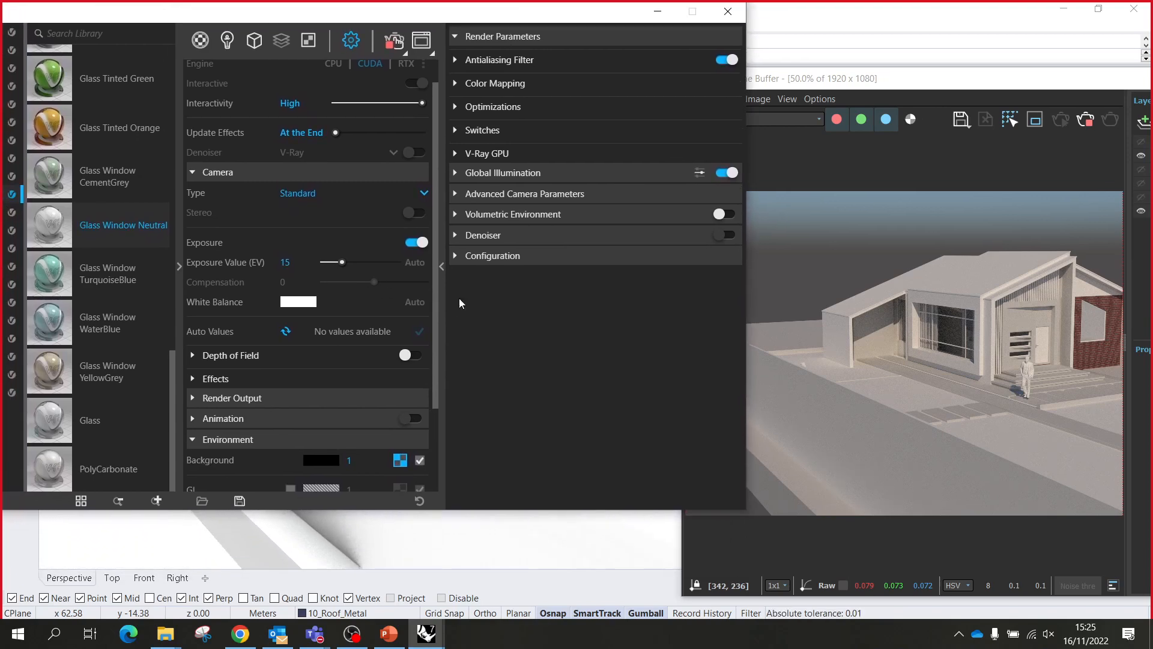
pyautogui.moveTo(475, 509); pyautogui.dragTo(485, 582)
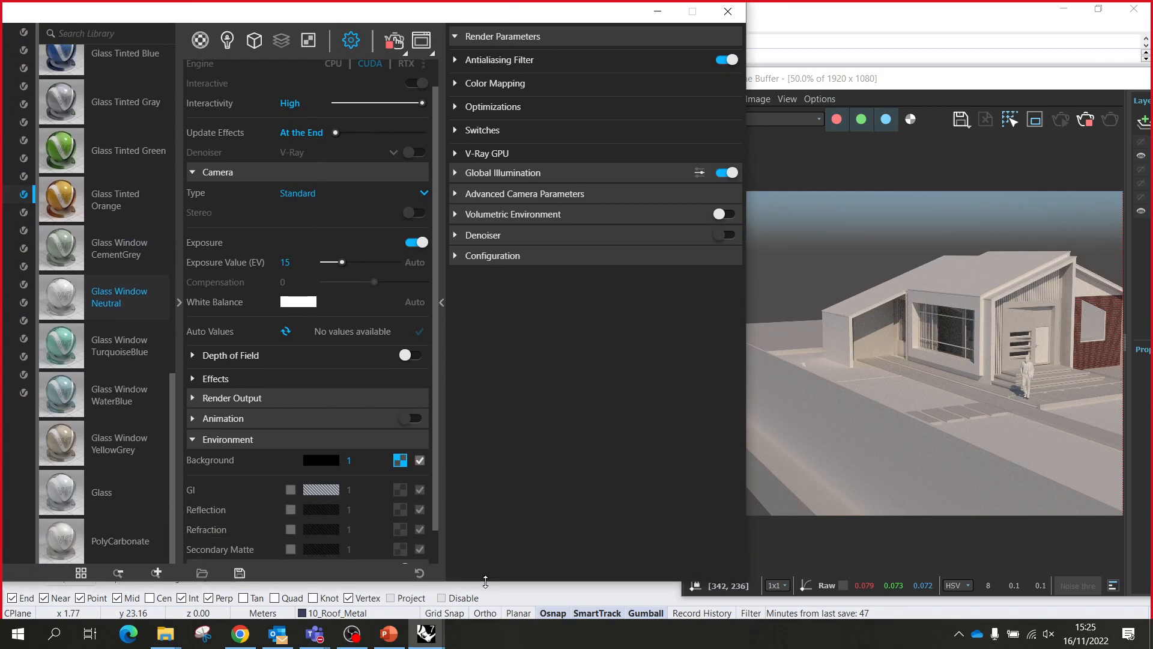
pyautogui.scroll(-1, 303, 483)
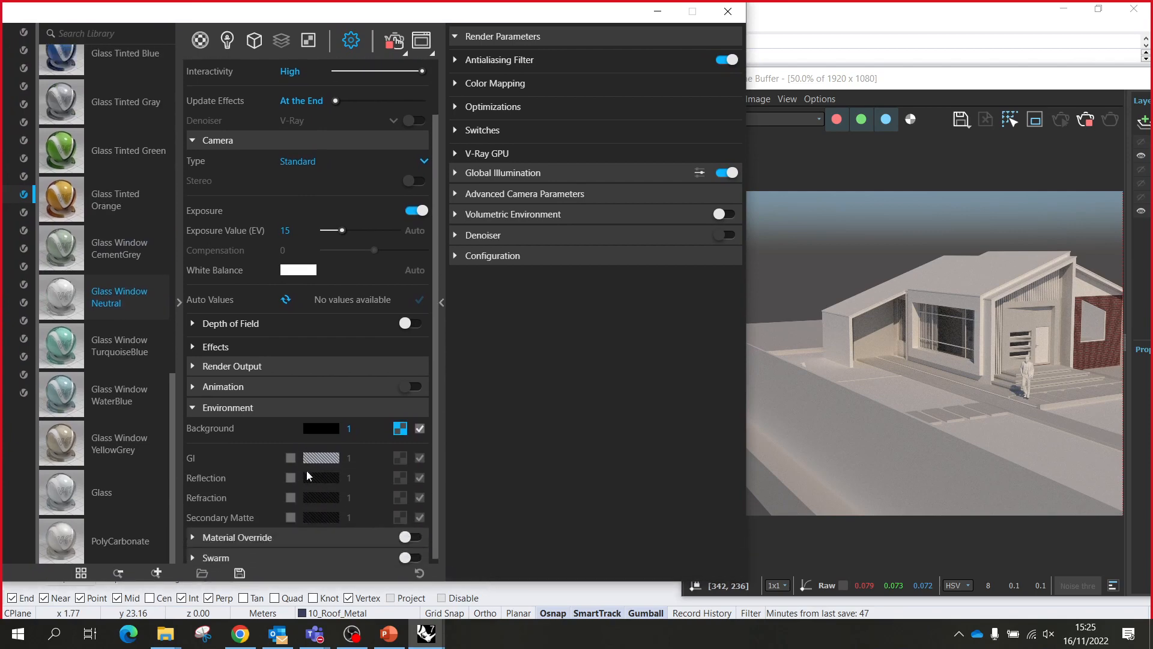
# - Turn the environment background off and on again, and enable the GI environment override
pyautogui.click(419, 424)
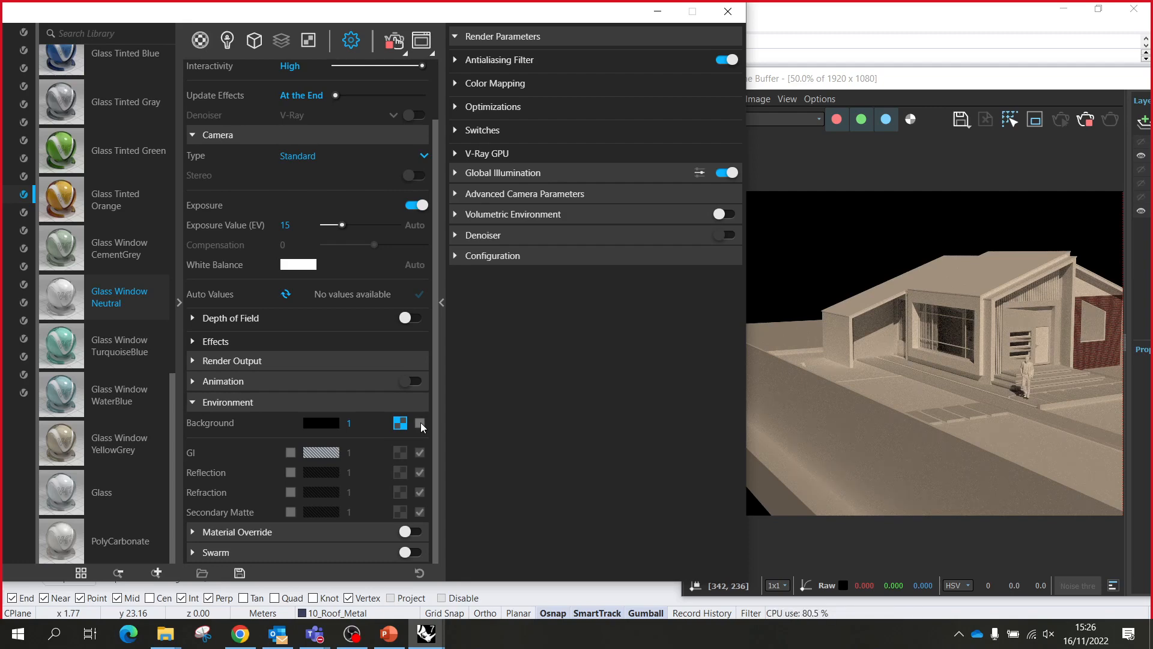
pyautogui.click(420, 423)
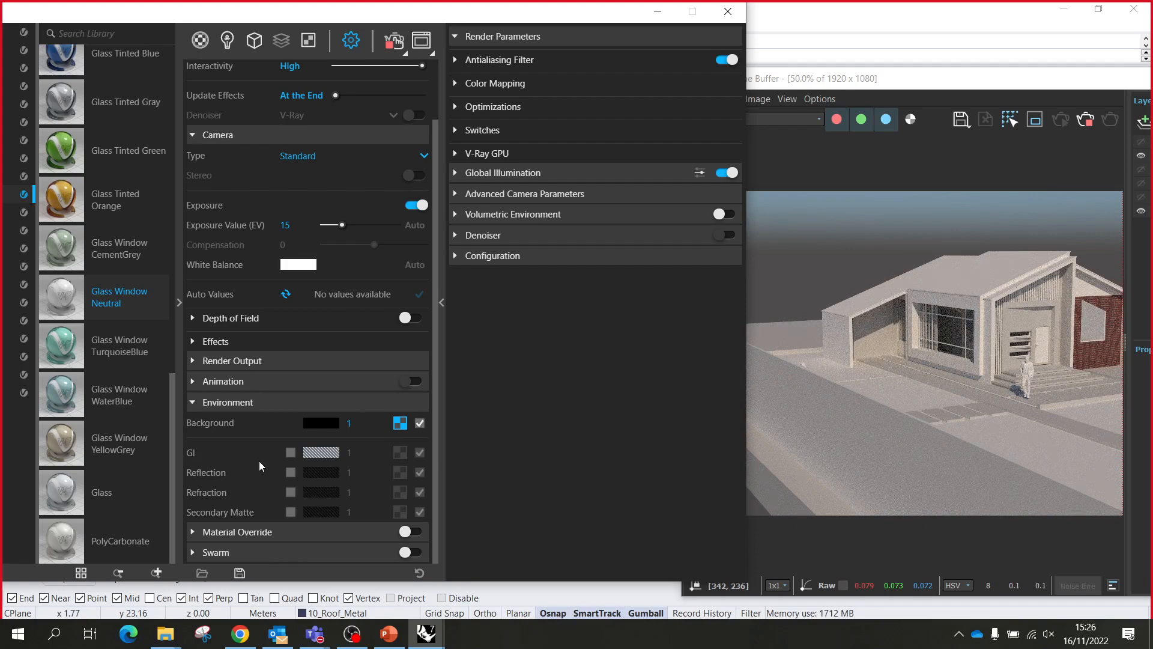
pyautogui.click(290, 454)
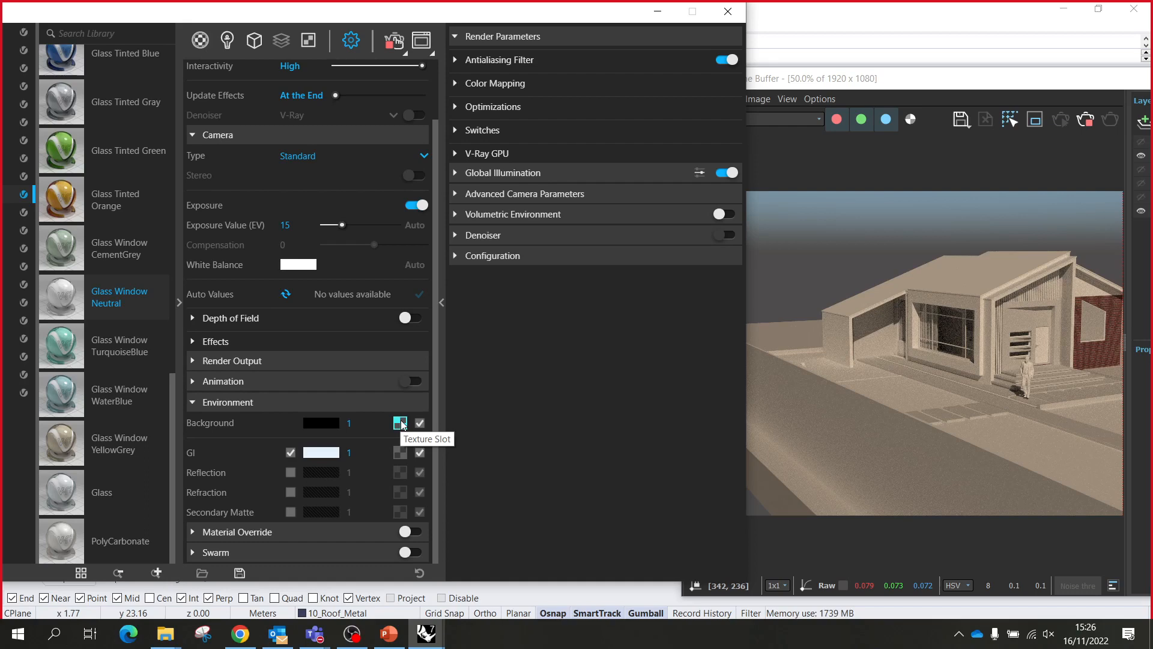
# - Open the background's sky texture and examine its linked sun, its sky parameters and its expanded options
pyautogui.click(401, 423)
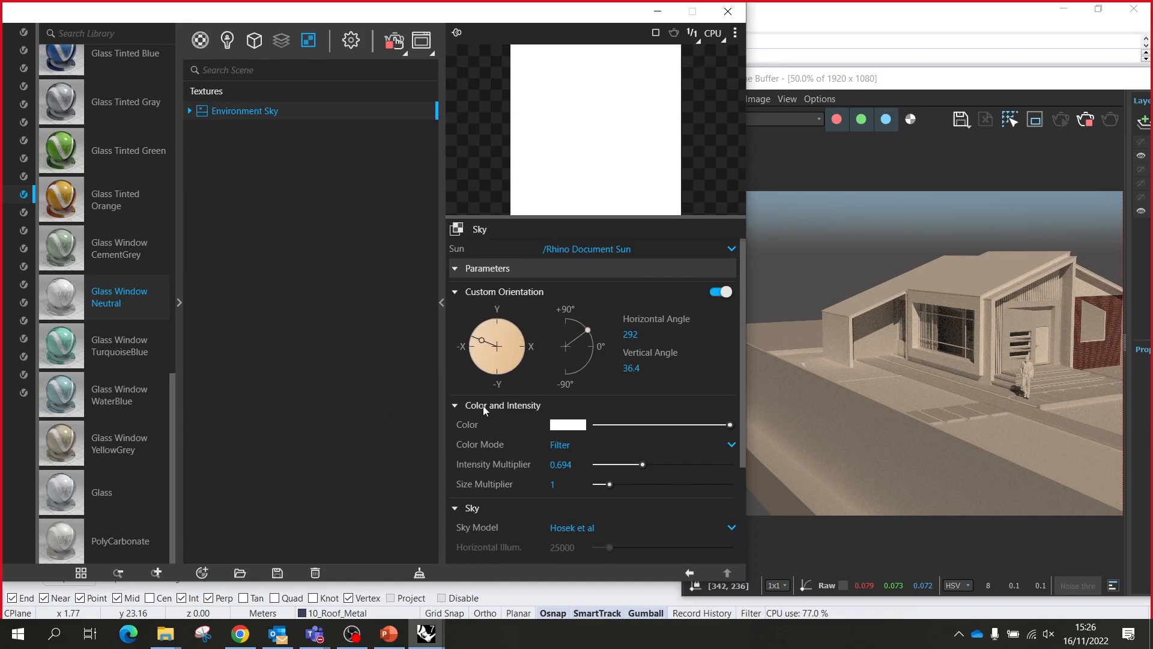
pyautogui.scroll(-3, 485, 410)
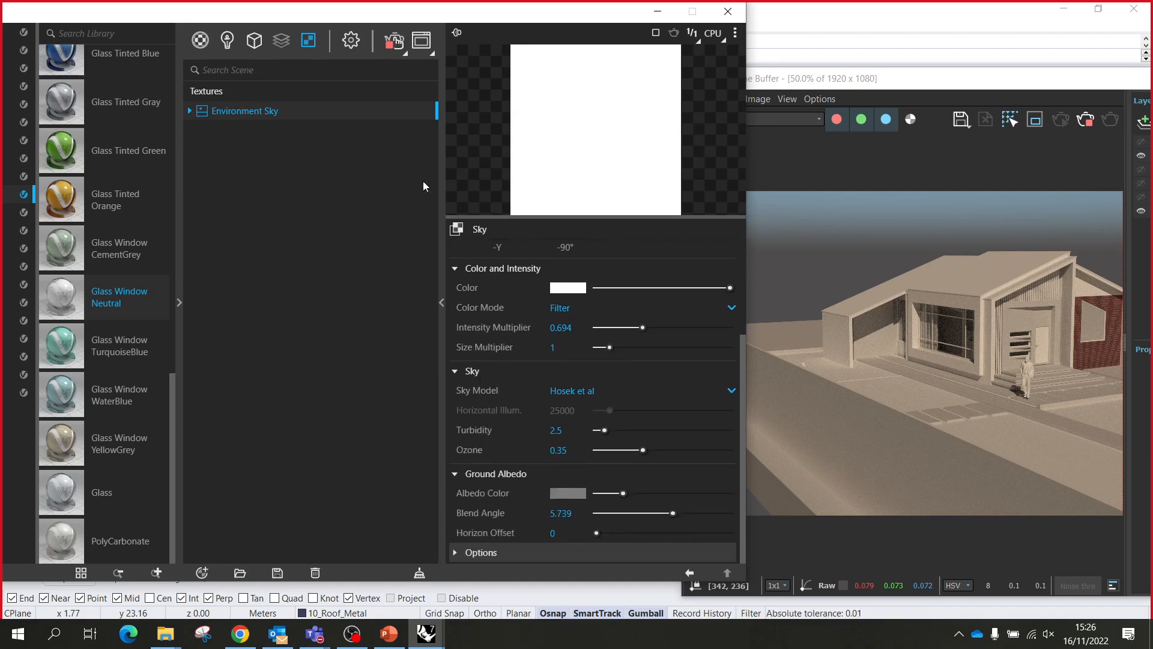
pyautogui.click(190, 112)
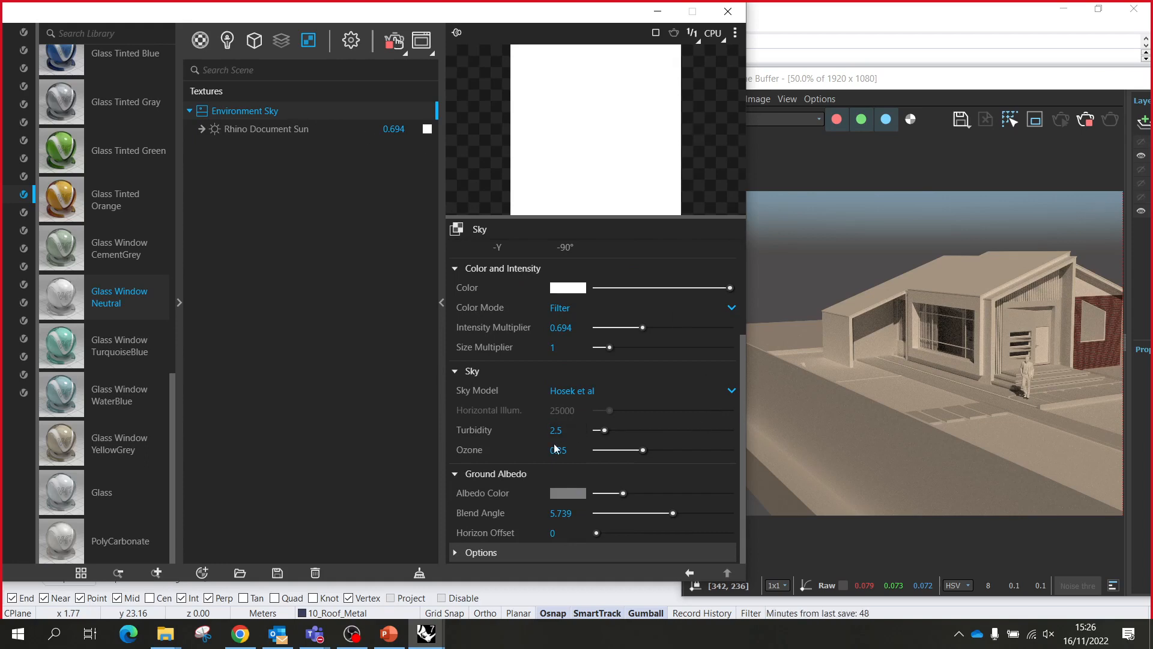
pyautogui.click(515, 552)
pyautogui.scroll(5, 514, 536)
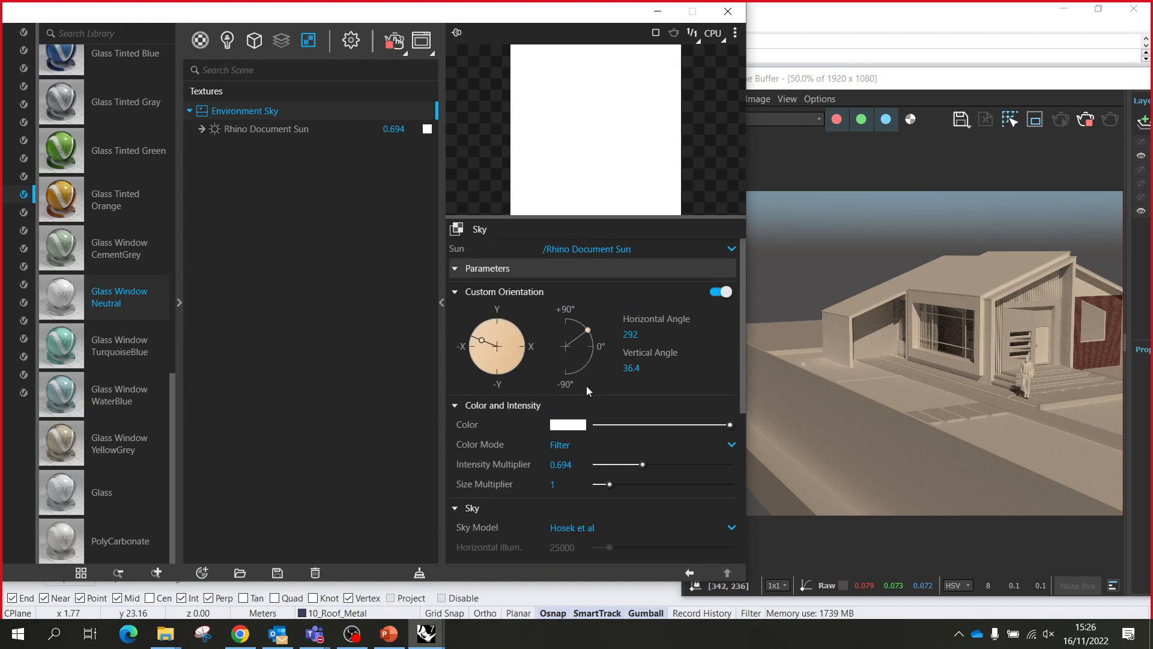
pyautogui.scroll(-5, 487, 510)
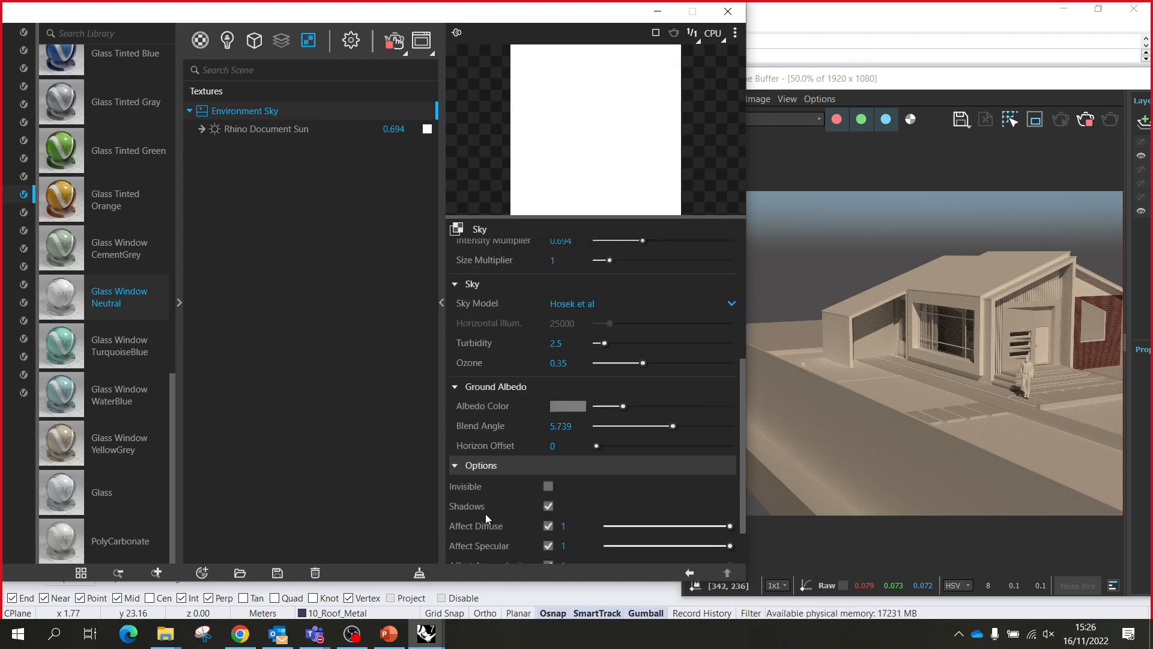
pyautogui.scroll(4, 517, 384)
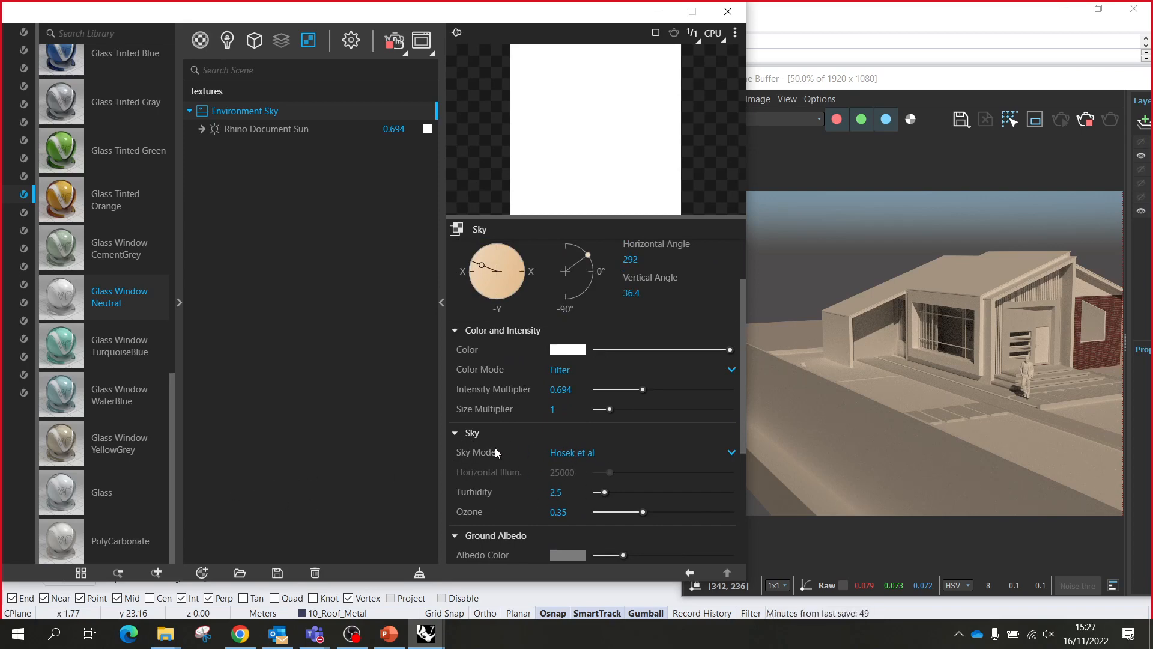
# - Try the CIE Overcast sky model on the background sky texture
pyautogui.click(611, 454)
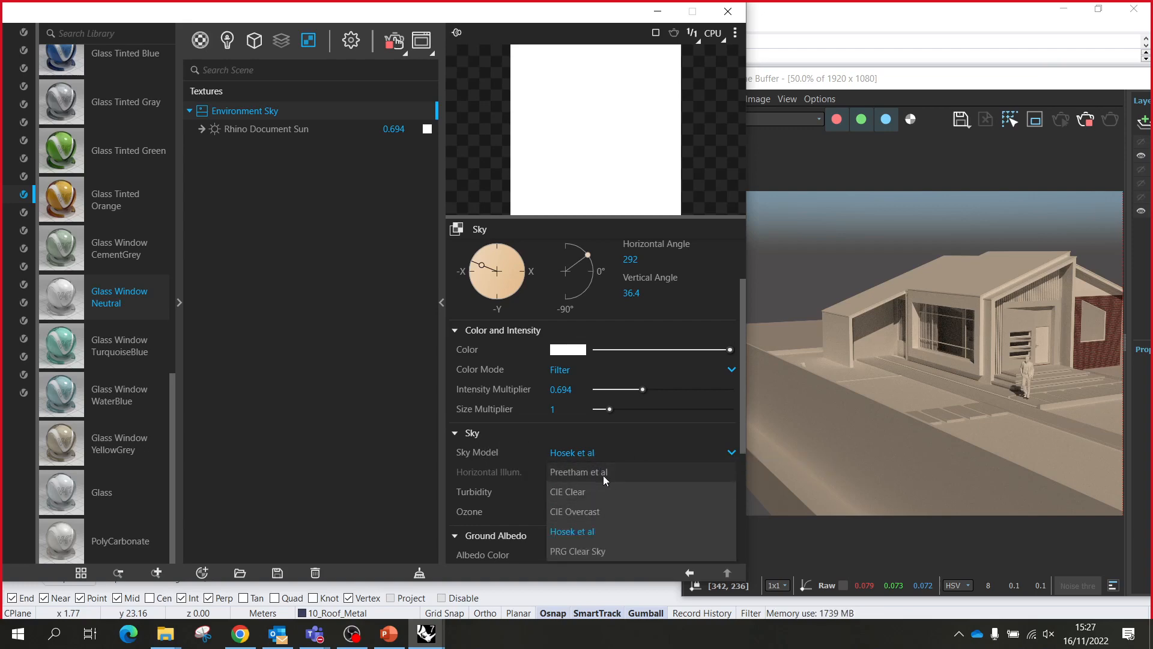
pyautogui.click(600, 511)
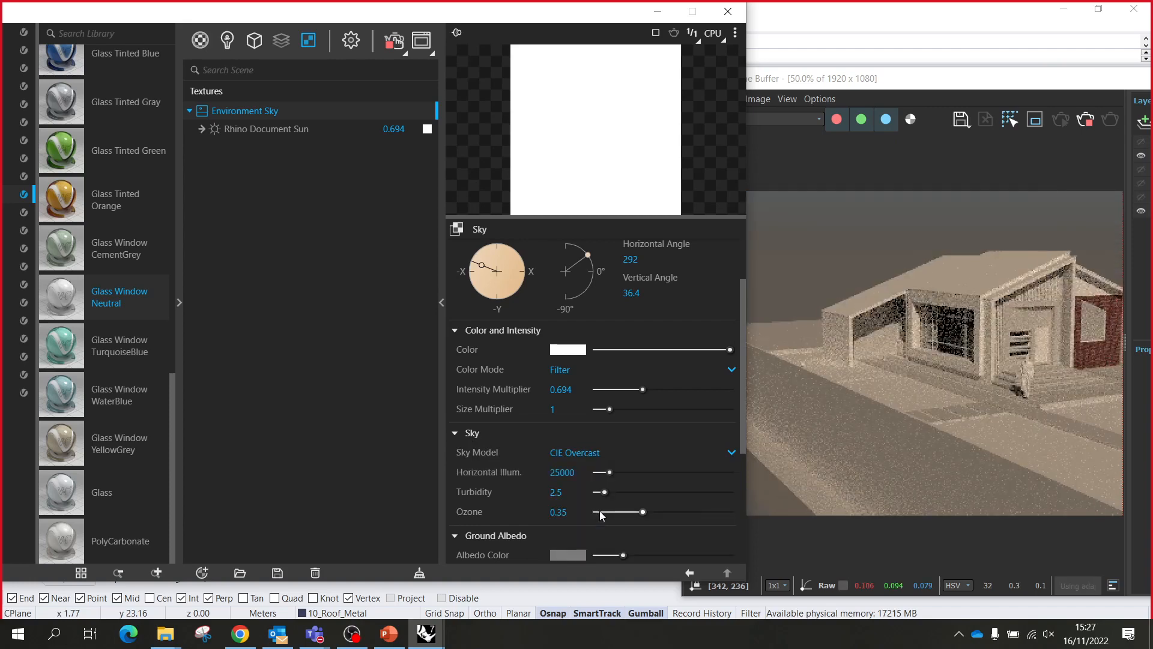
pyautogui.scroll(-1, 837, 297)
pyautogui.scroll(1, 837, 297)
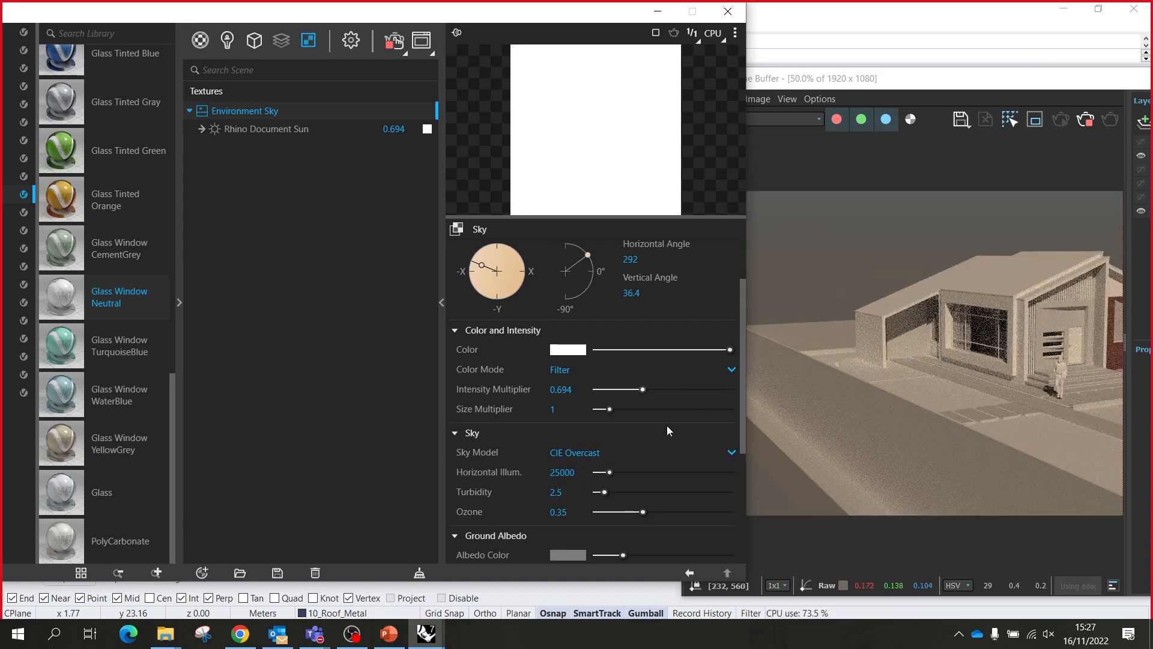
# - Set the sky model of the environment sky texture to Preetham et al
pyautogui.click(588, 450)
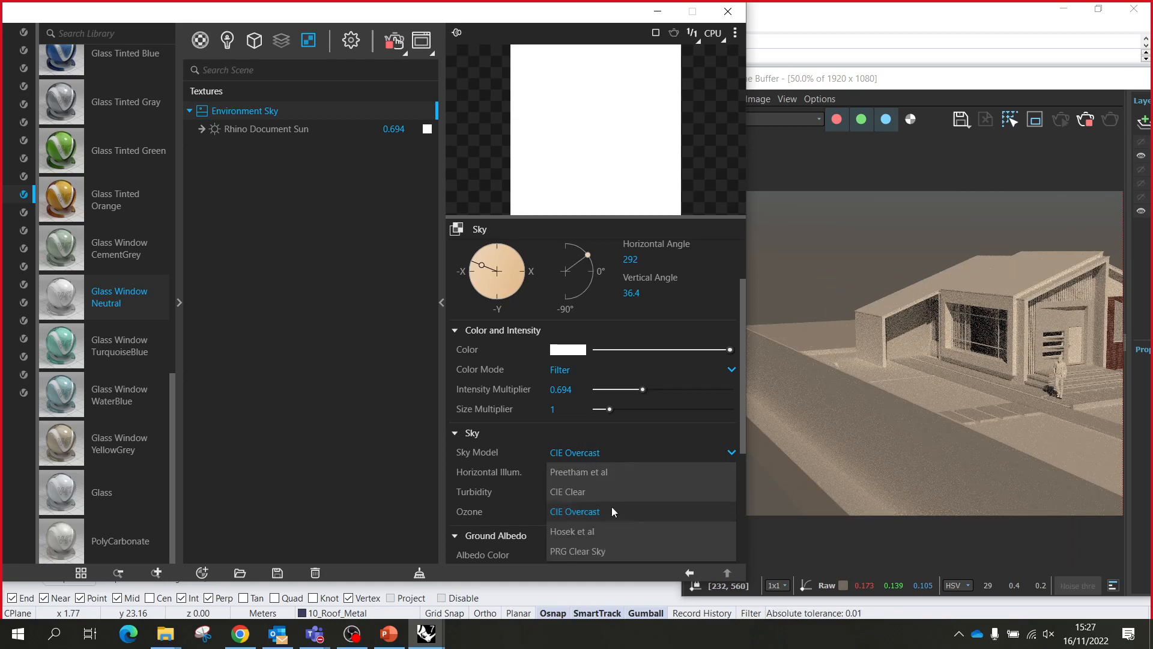
pyautogui.click(610, 470)
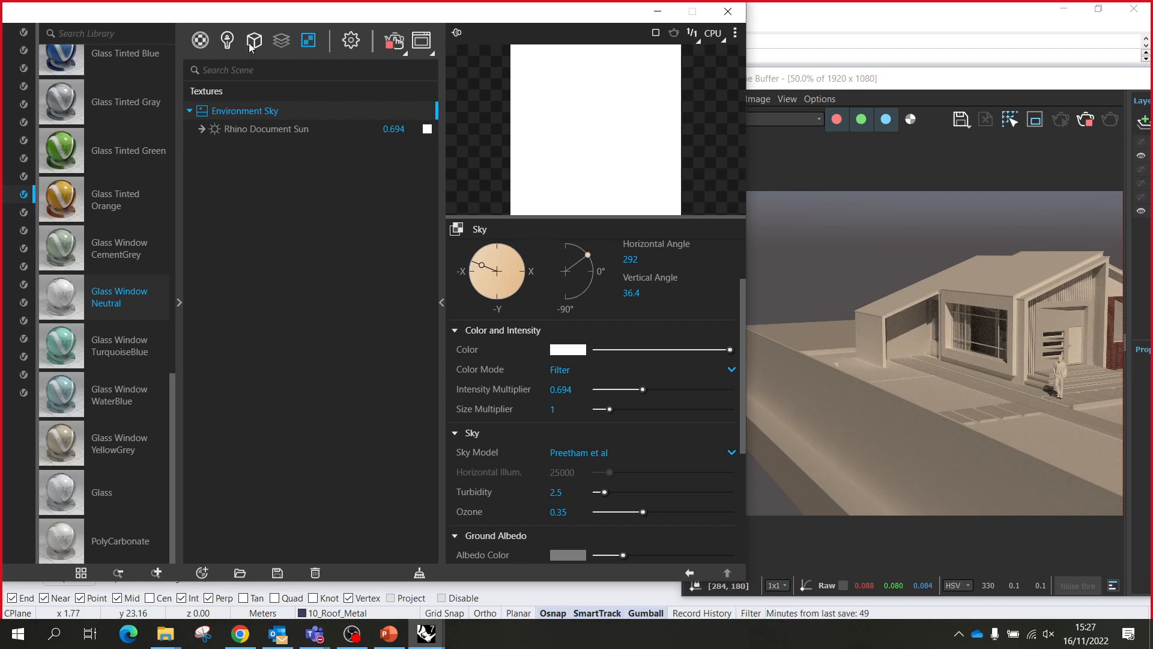
# - Return to the render settings and assign a Sky texture to the GI environment override
pyautogui.click(205, 44)
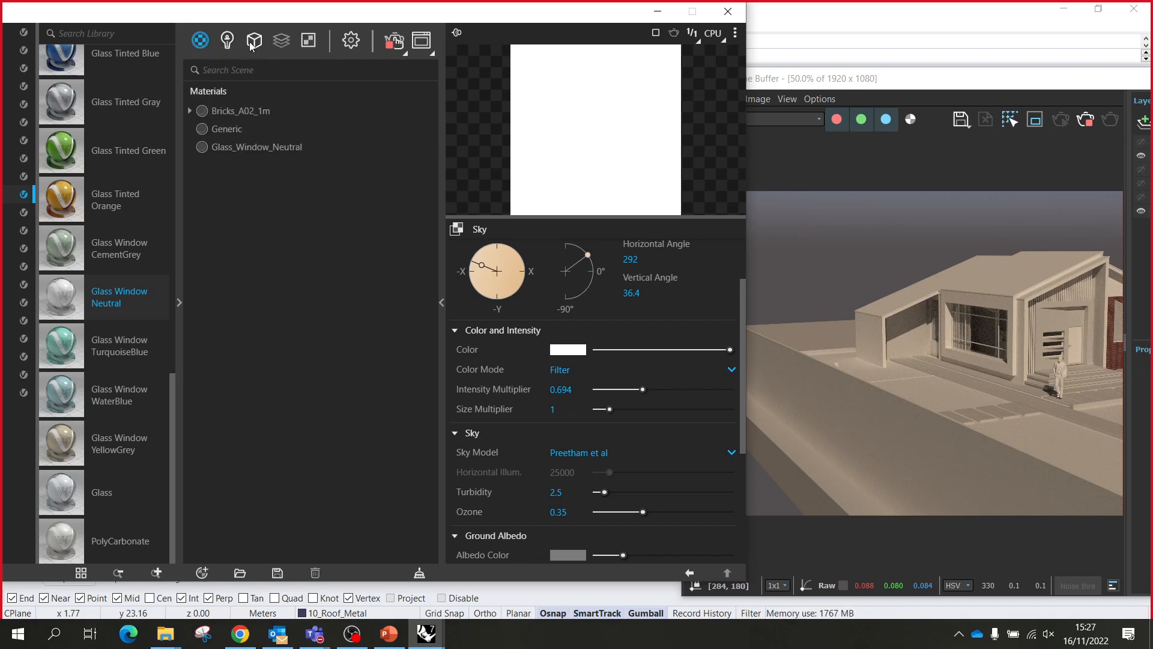
pyautogui.click(348, 40)
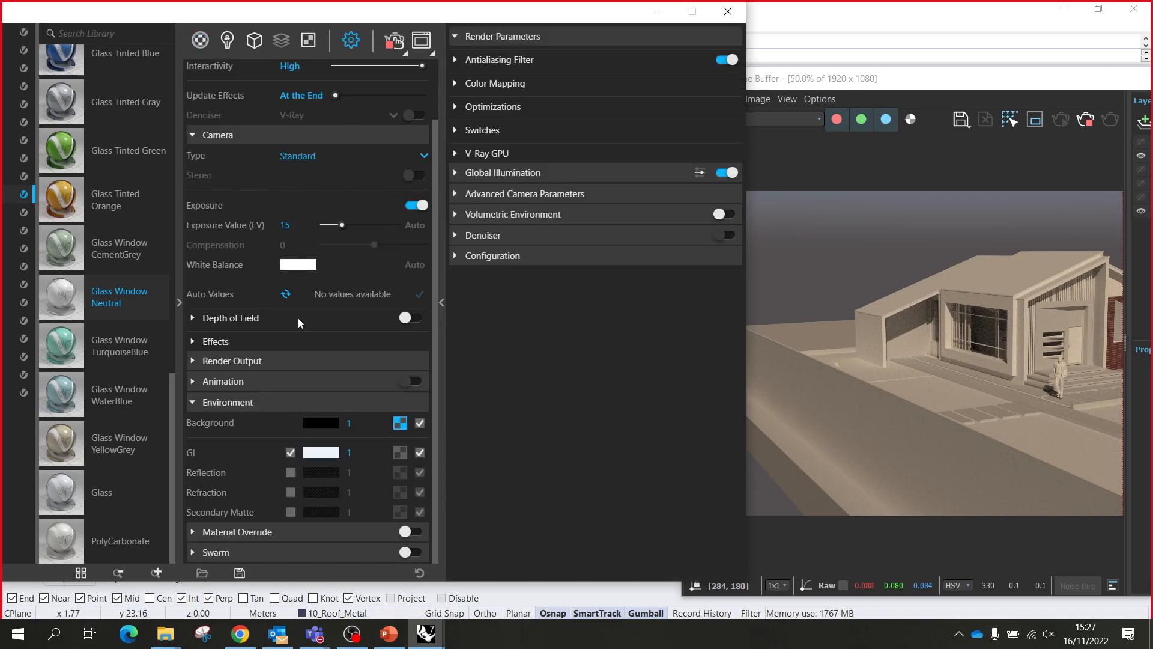
pyautogui.click(400, 453)
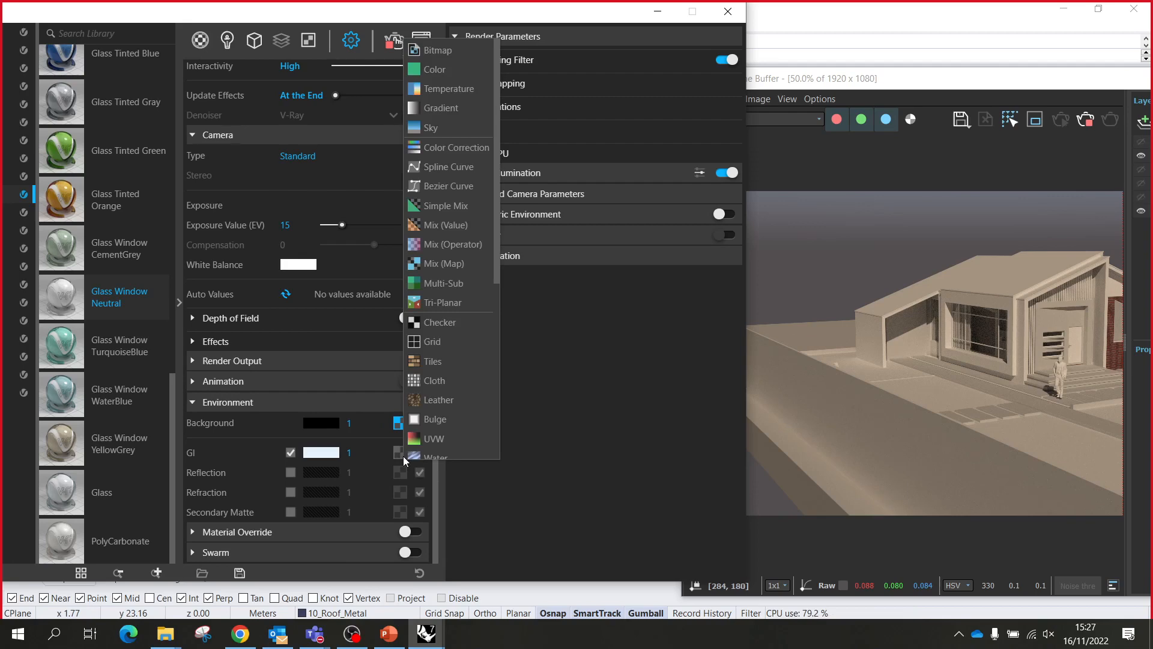
pyautogui.click(428, 128)
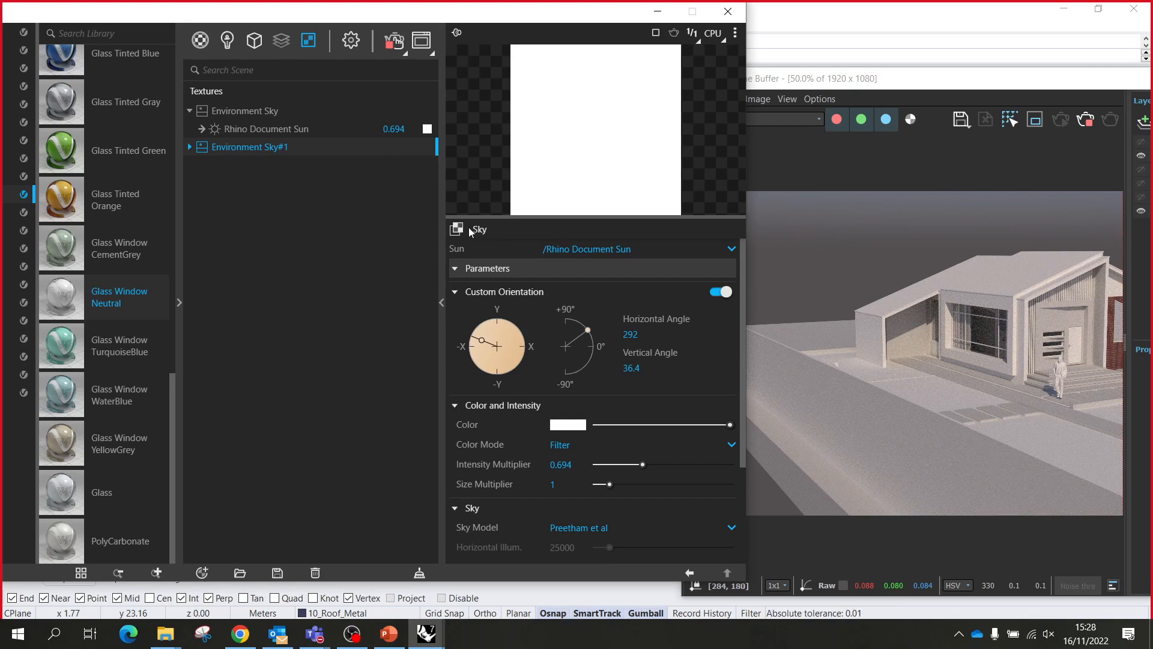
# - Compare the parameters of the new GI sky texture with those of the original Environment Sky texture
pyautogui.scroll(-1, 477, 253)
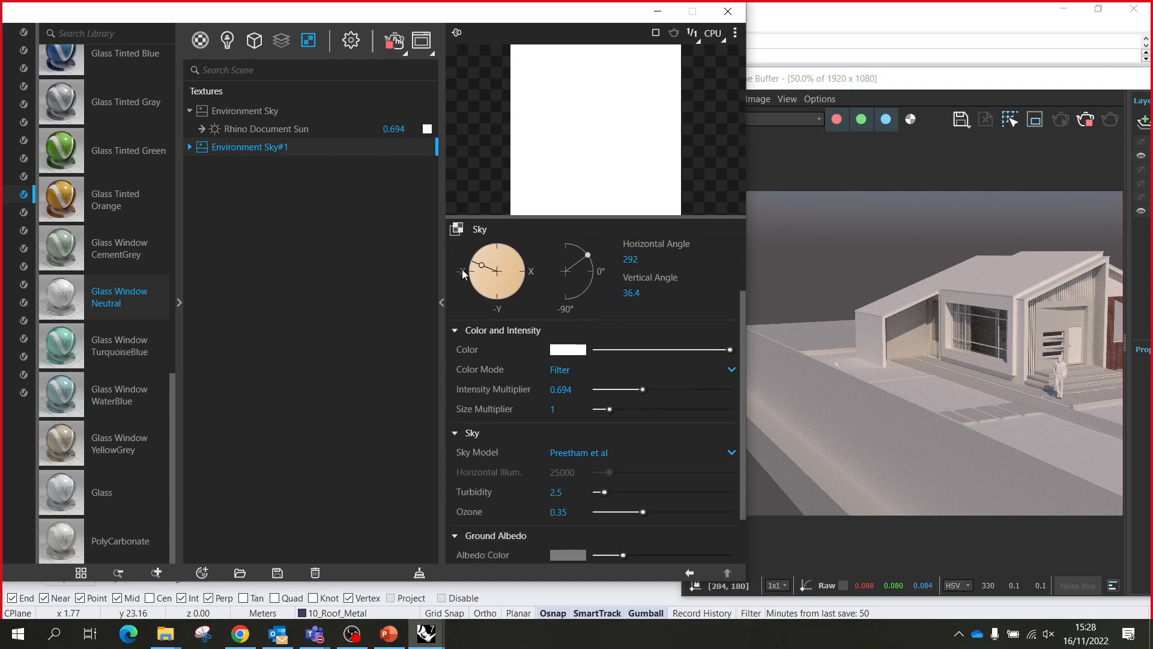
pyautogui.scroll(-1, 474, 300)
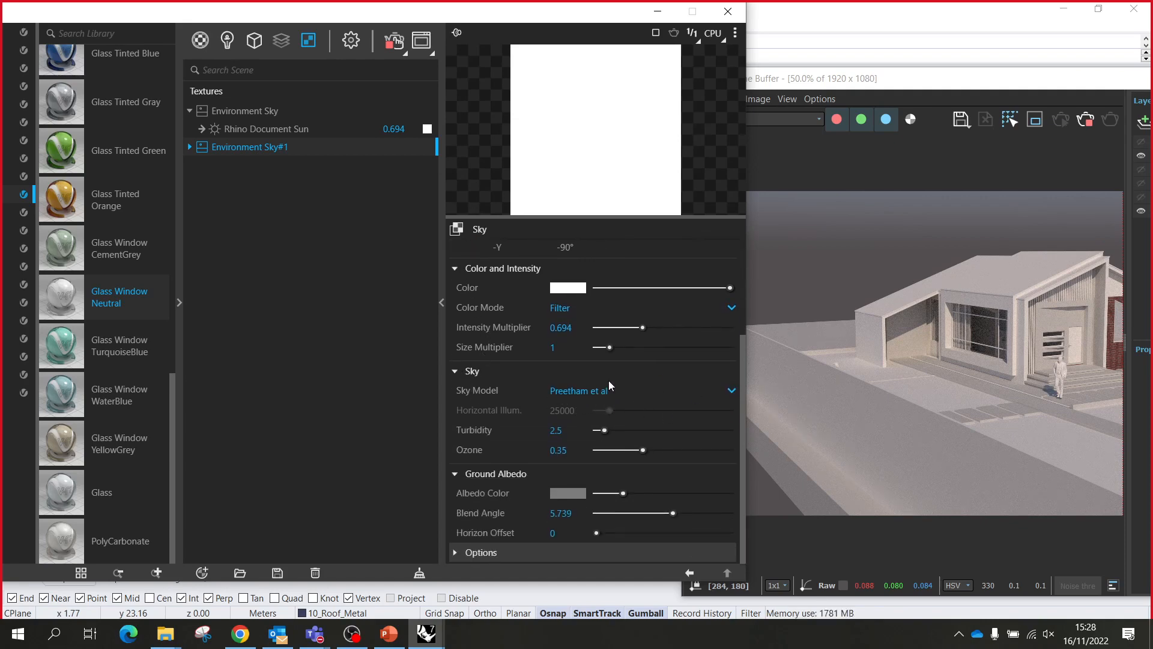
pyautogui.click(229, 111)
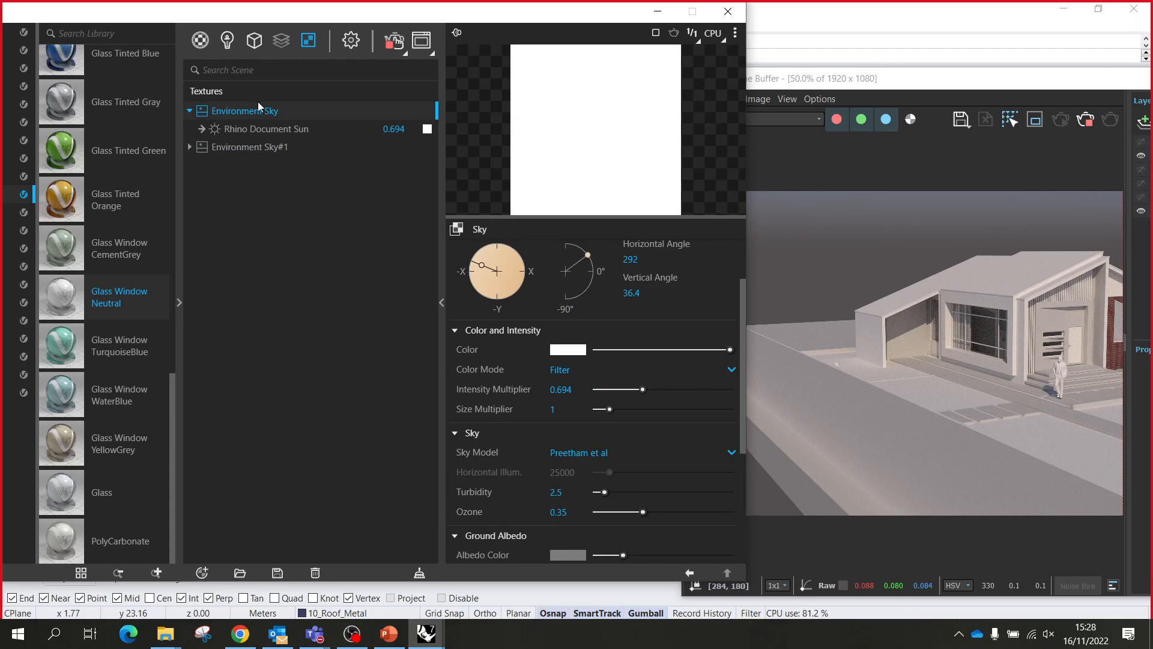
pyautogui.click(261, 149)
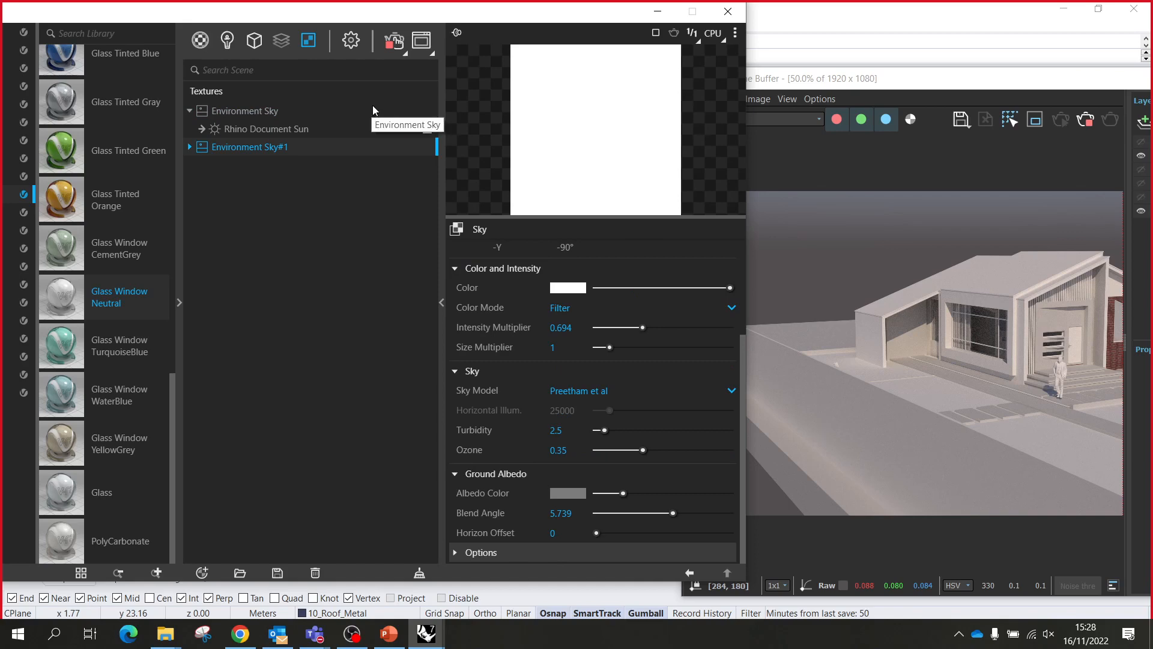
# - Turn off the environment background in the render settings and move the settings window aside to uncover the Rhino viewport
pyautogui.click(351, 40)
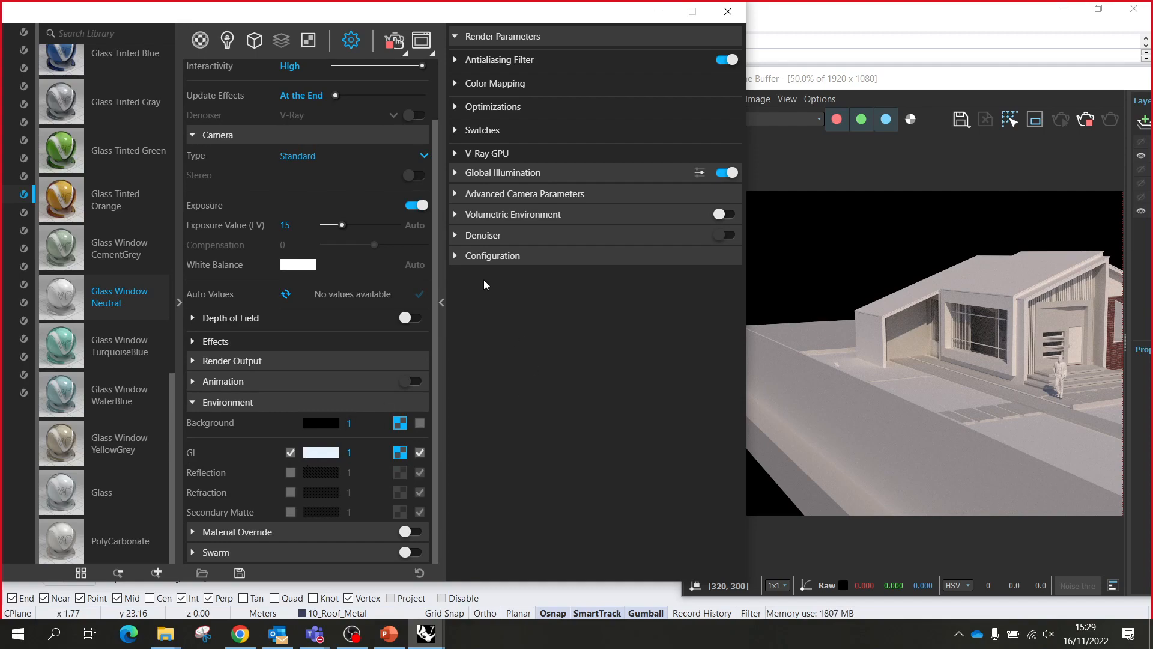
pyautogui.moveTo(575, 18); pyautogui.dragTo(360, 241)
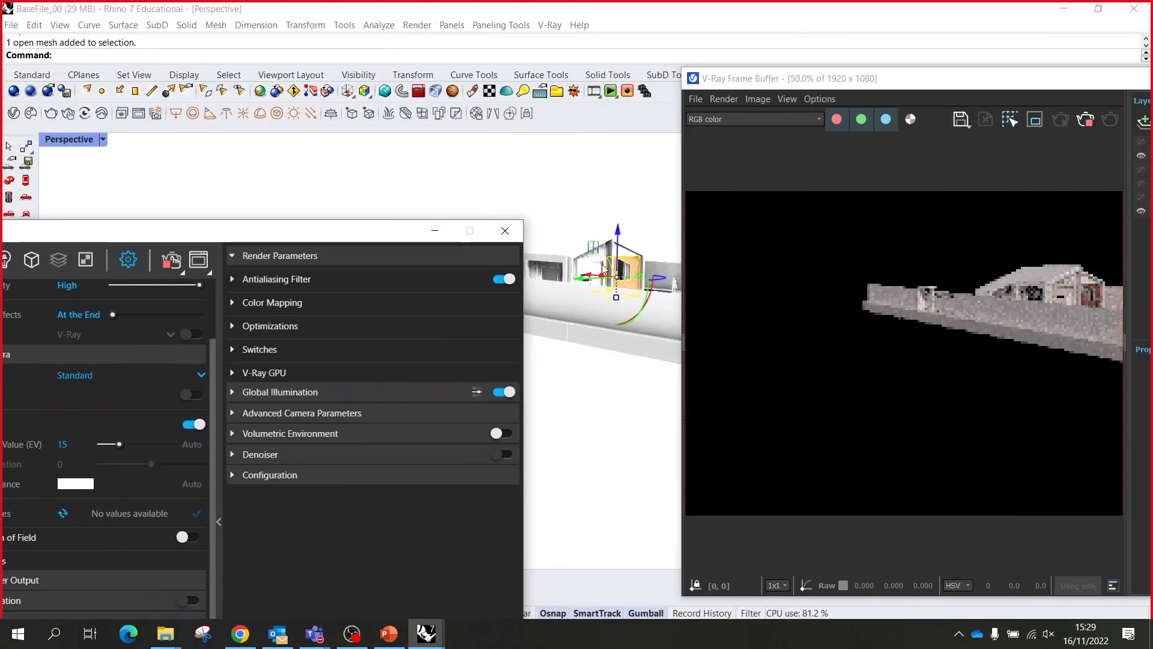
# - Try red as the environment background colour, settle on white, and close the colour picker
pyautogui.moveTo(603, 268); pyautogui.dragTo(482, 290, button='right')
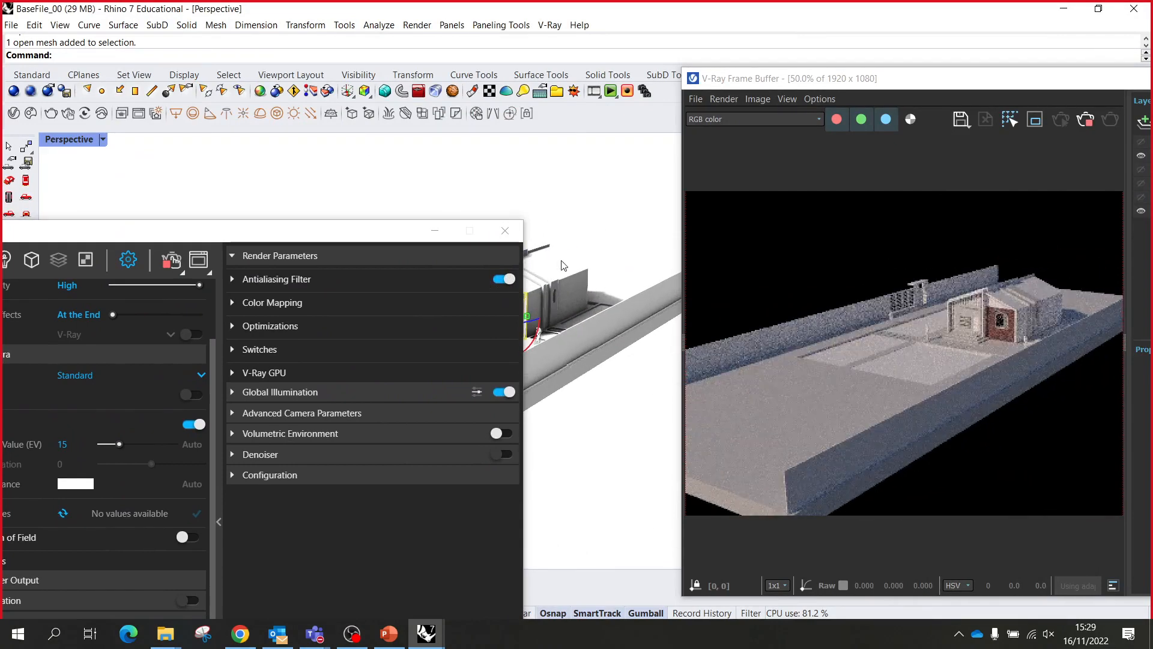
pyautogui.moveTo(328, 236); pyautogui.dragTo(696, 104)
pyautogui.click(464, 512)
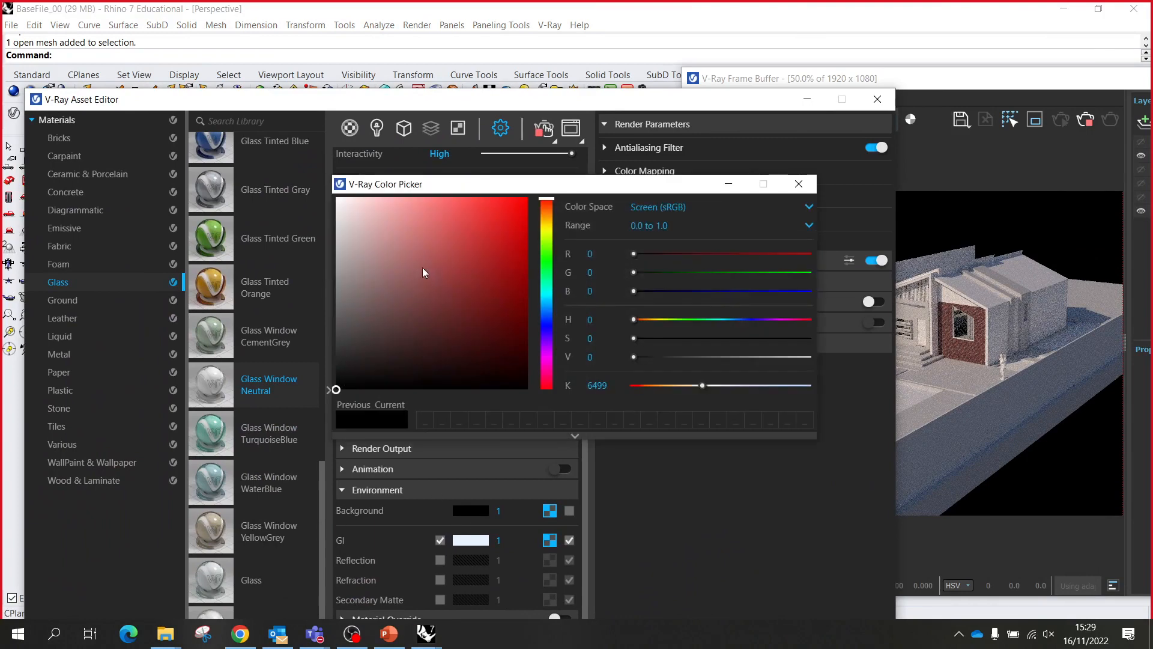
pyautogui.moveTo(423, 272)
pyautogui.mouseDown()
pyautogui.moveTo(518, 236)
pyautogui.moveTo(528, 198)
pyautogui.mouseUp()
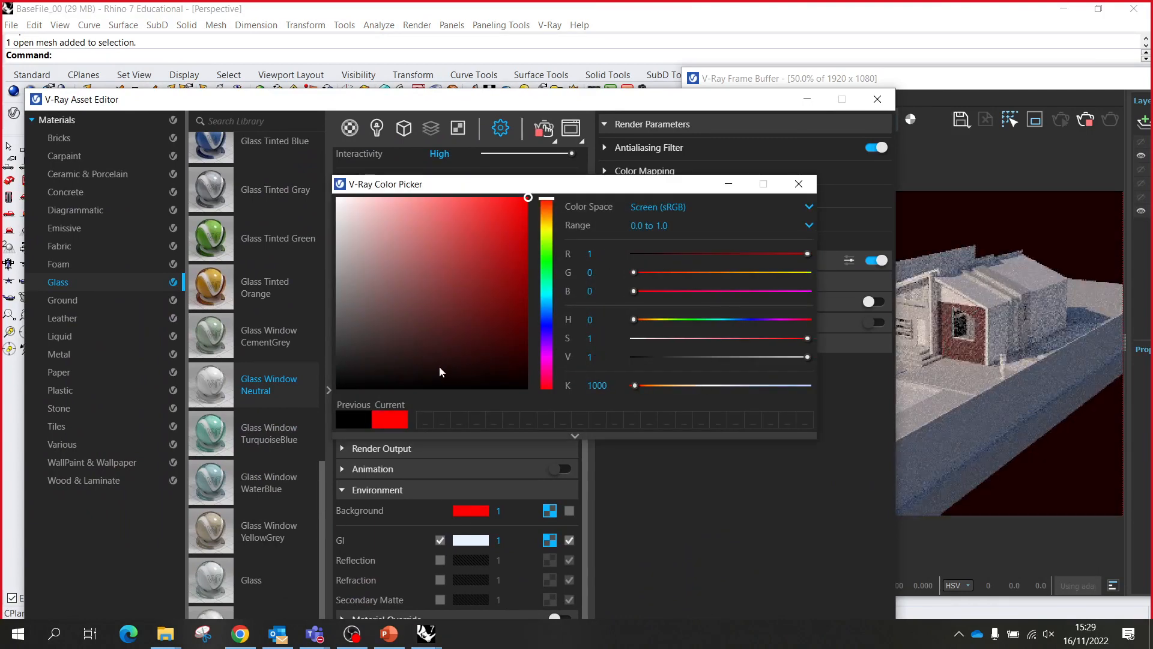
pyautogui.moveTo(438, 366)
pyautogui.mouseDown()
pyautogui.moveTo(369, 245)
pyautogui.moveTo(308, 175)
pyautogui.mouseUp()
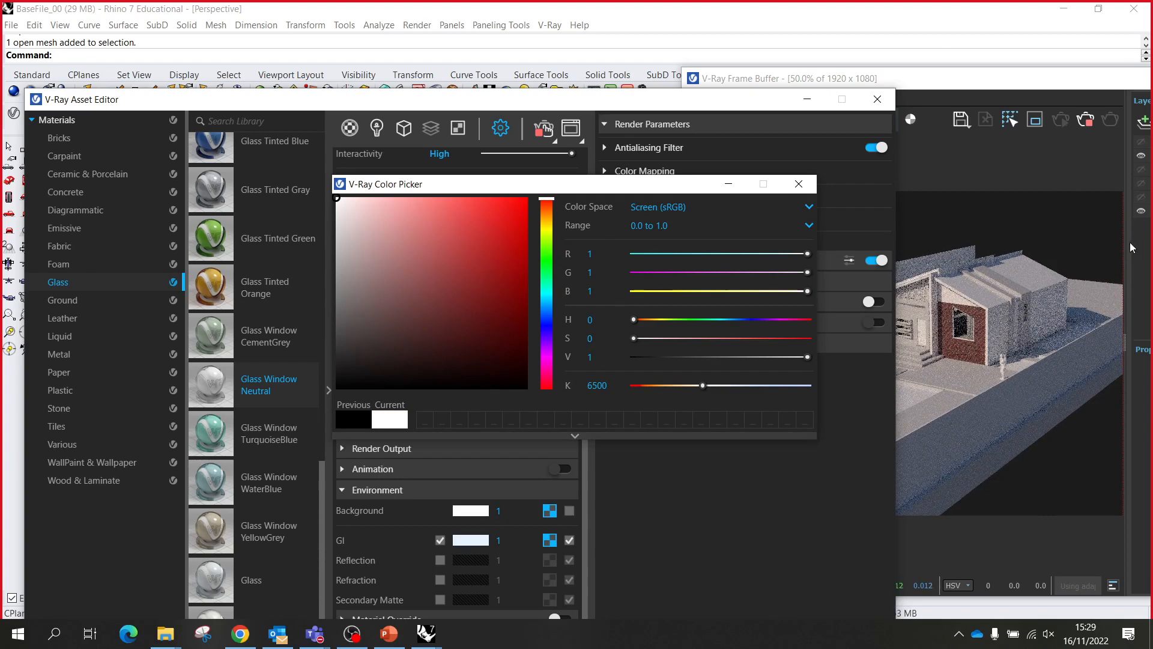
pyautogui.moveTo(613, 190); pyautogui.dragTo(762, 147)
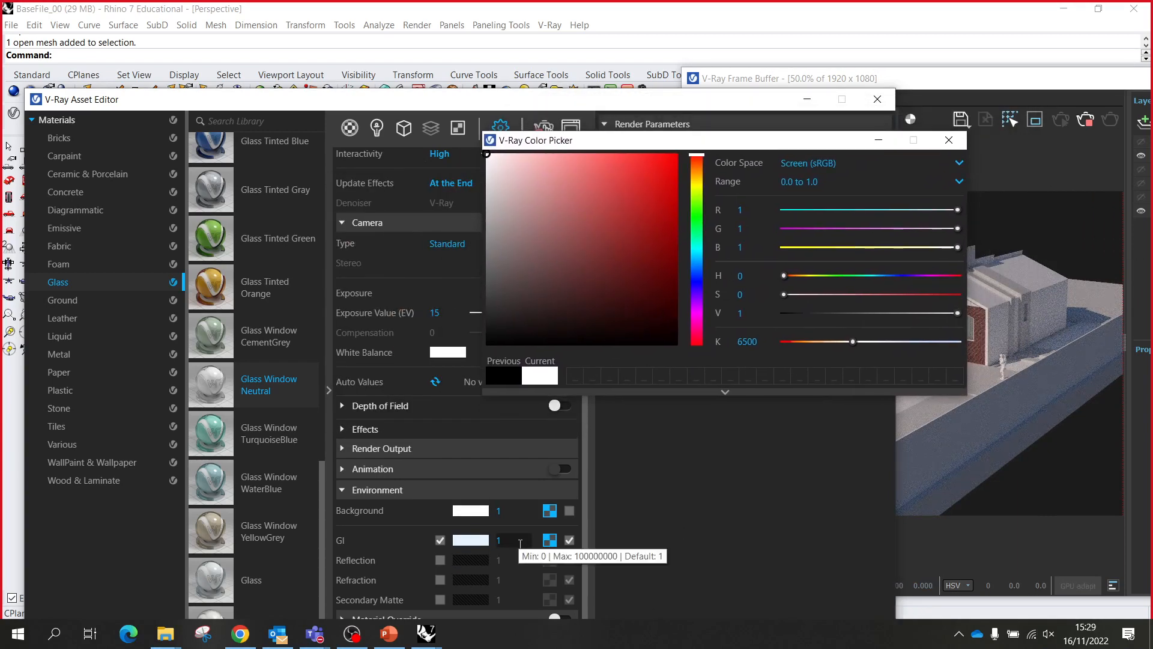
pyautogui.click(949, 140)
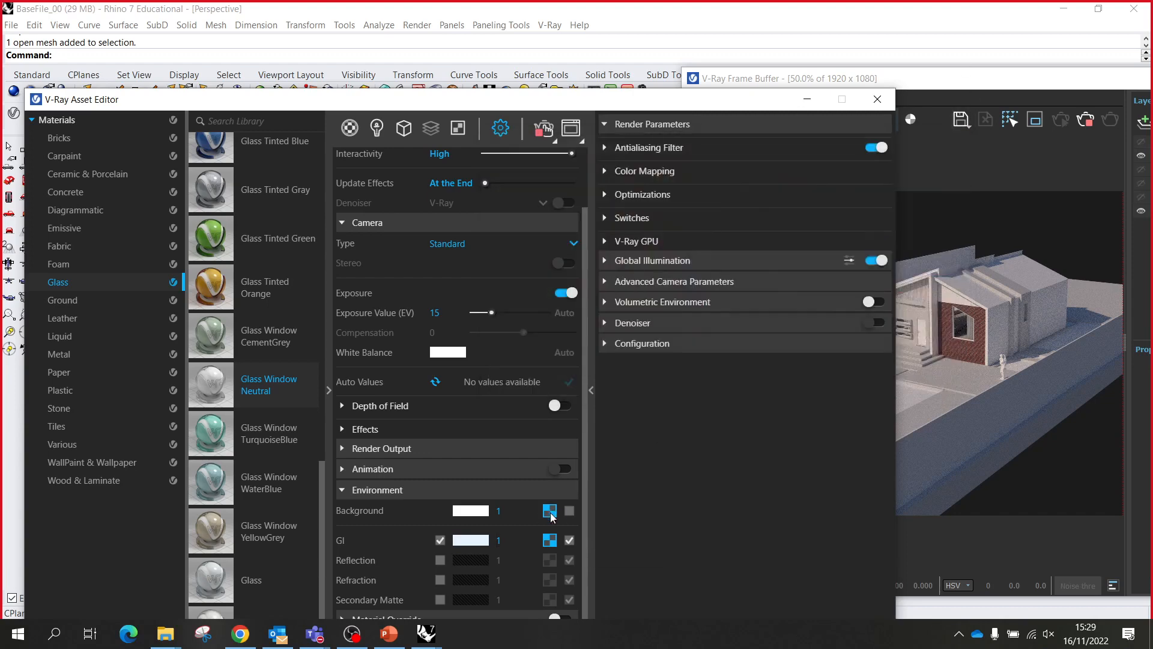
# - Try a GI environment intensity of 10 and return it to 1
pyautogui.click(510, 542)
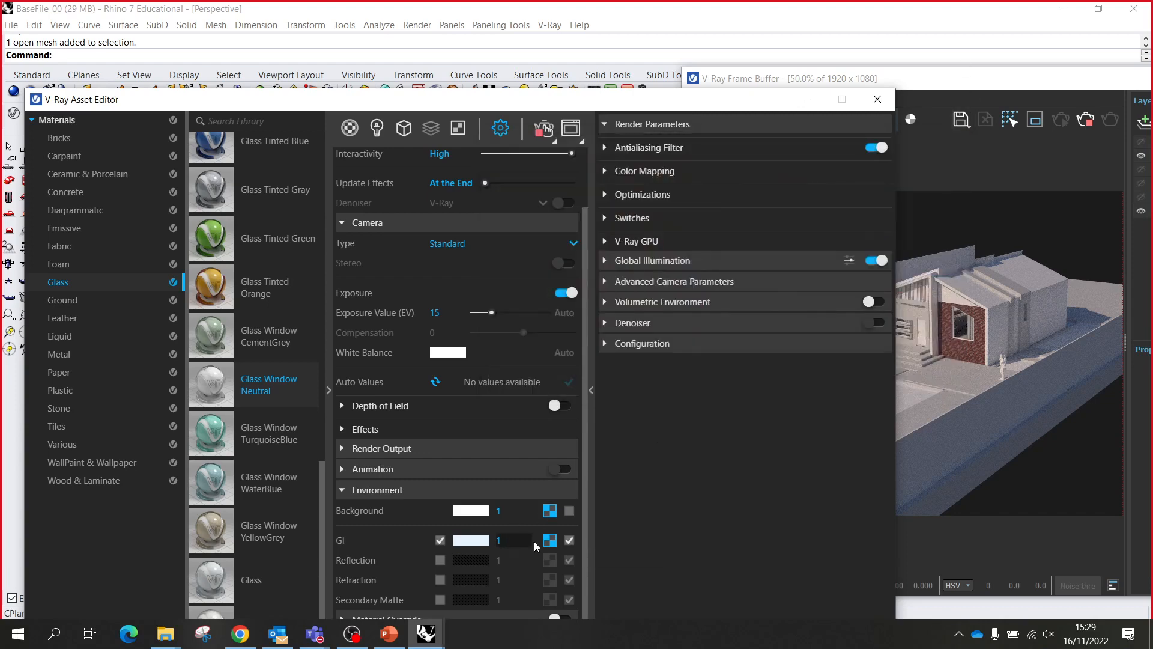
pyautogui.write('10')
pyautogui.press('Return')
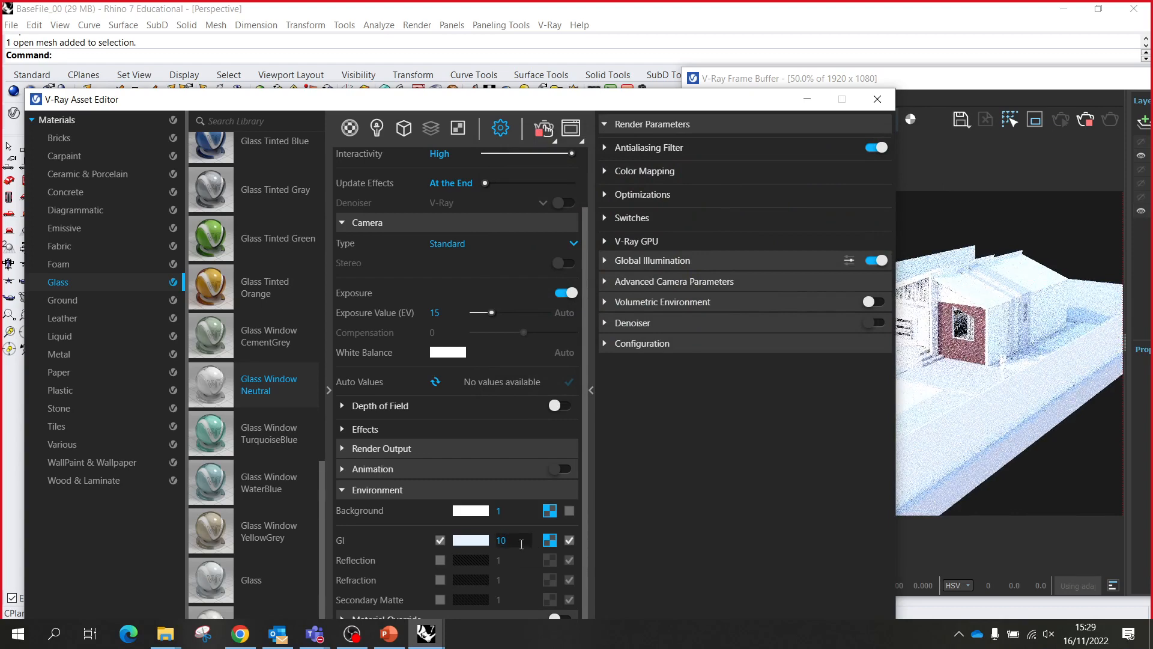
pyautogui.click(522, 544)
# - Try environment background intensities of 10 and 100 and uncover more of the render
pyautogui.click(520, 513)
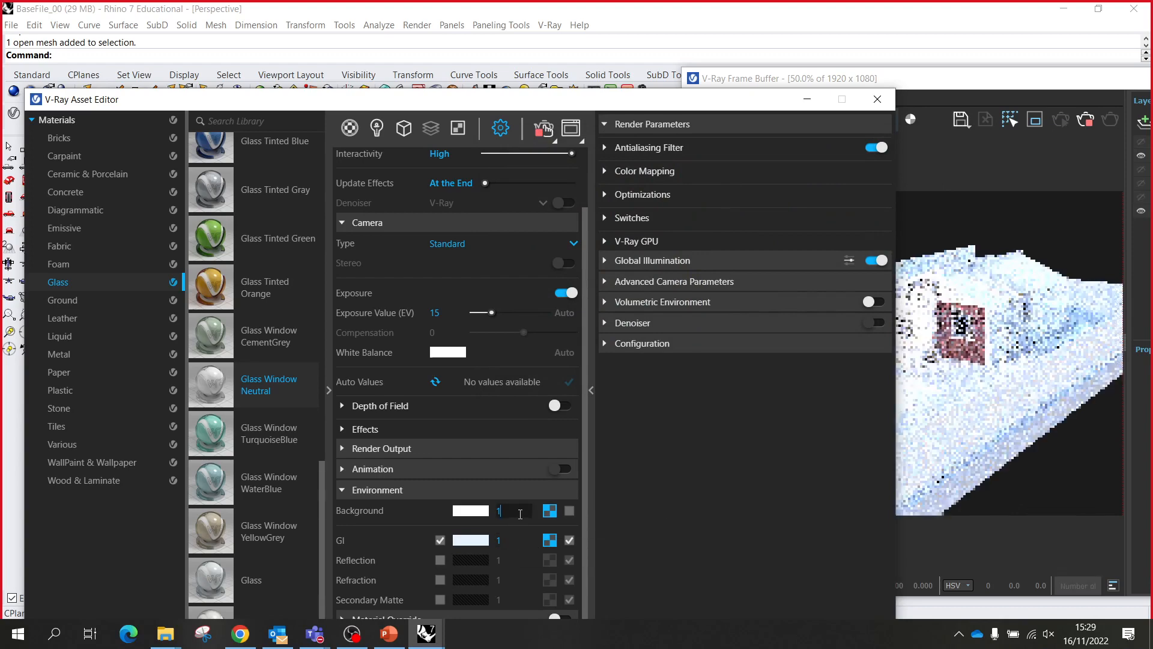
pyautogui.write('0')
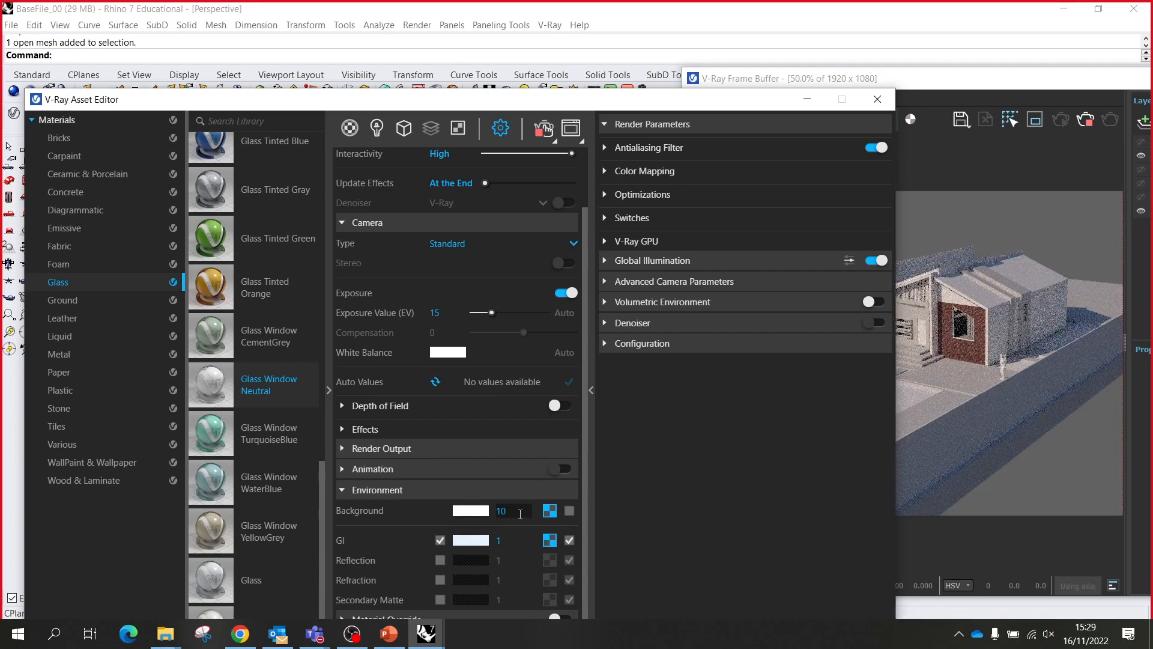
pyautogui.write('0')
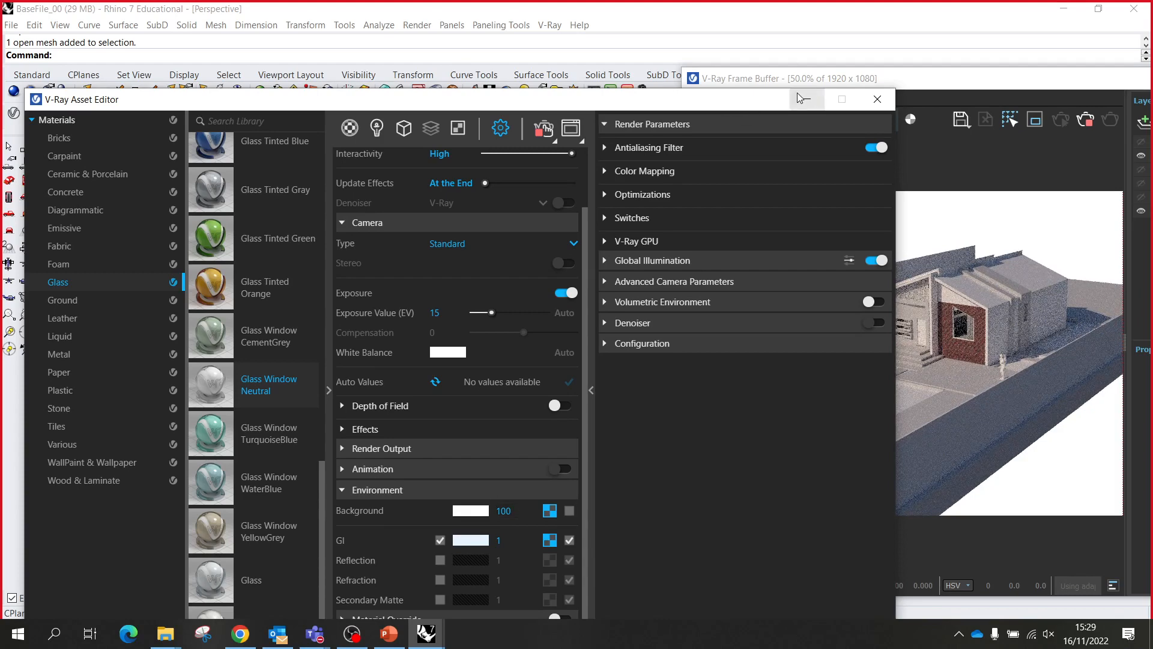
pyautogui.moveTo(630, 108); pyautogui.dragTo(615, 58)
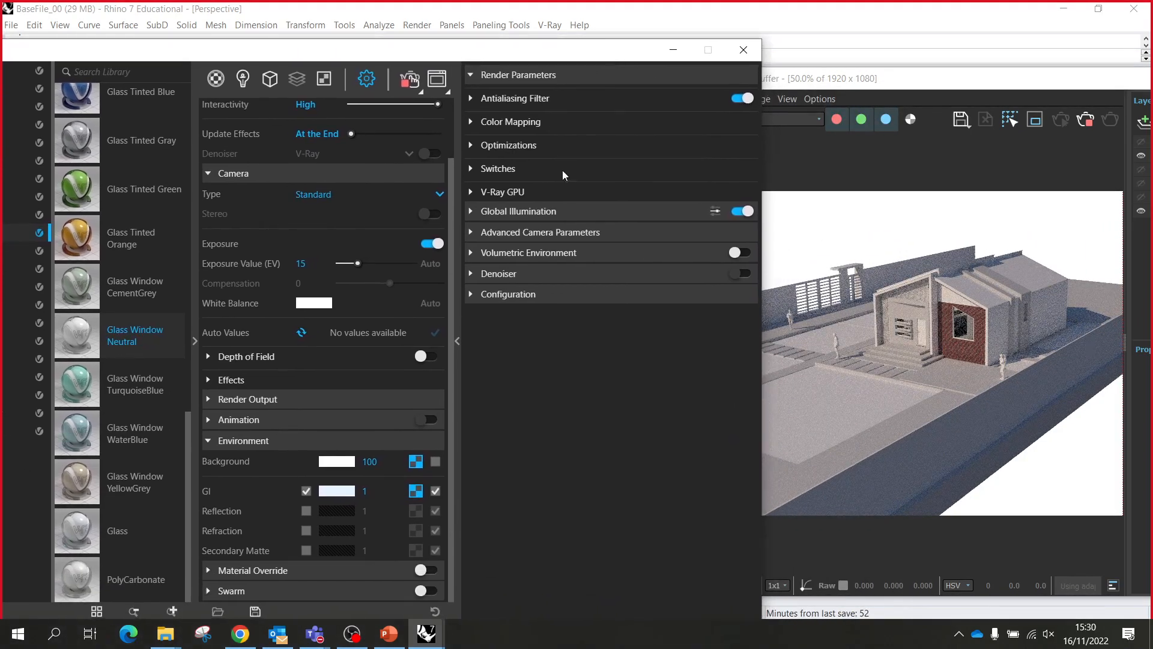
# - Re-enable the environment background texture and set the background intensity to 1
pyautogui.click(435, 462)
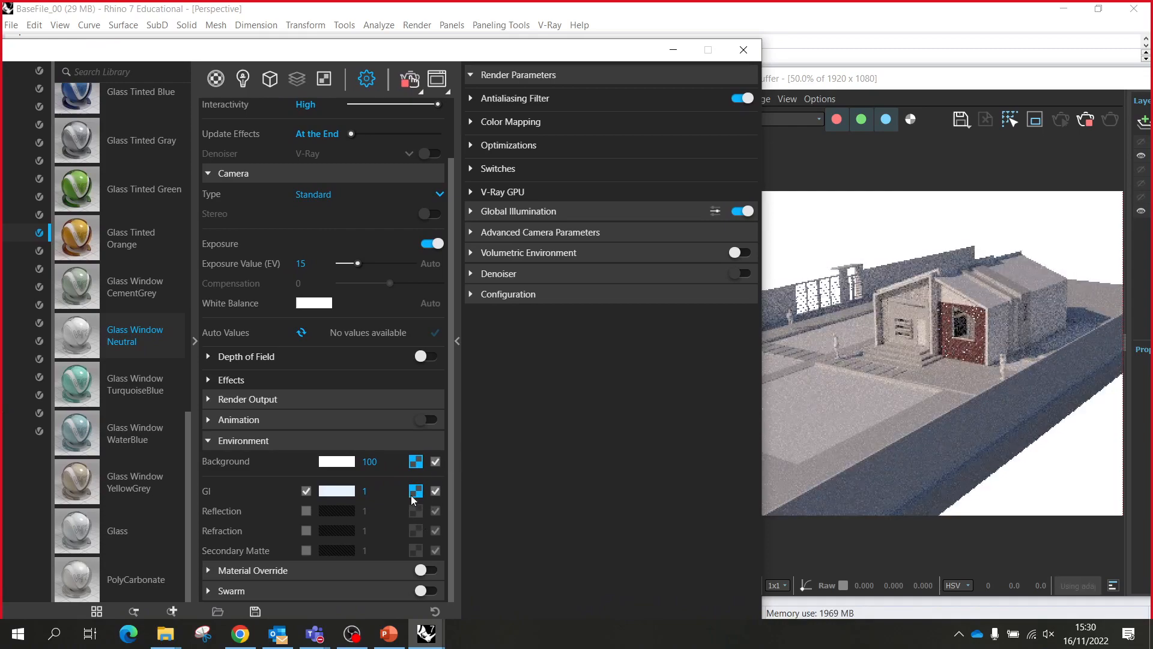
pyautogui.doubleClick(383, 461)
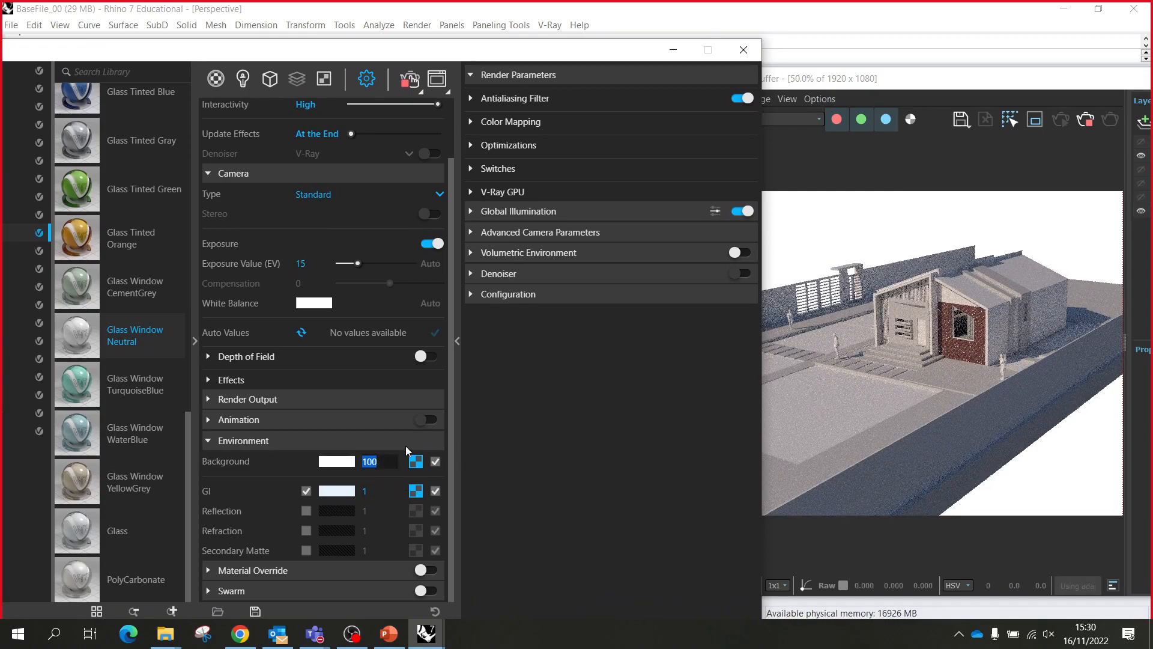
pyautogui.write('1')
pyautogui.press('Return')
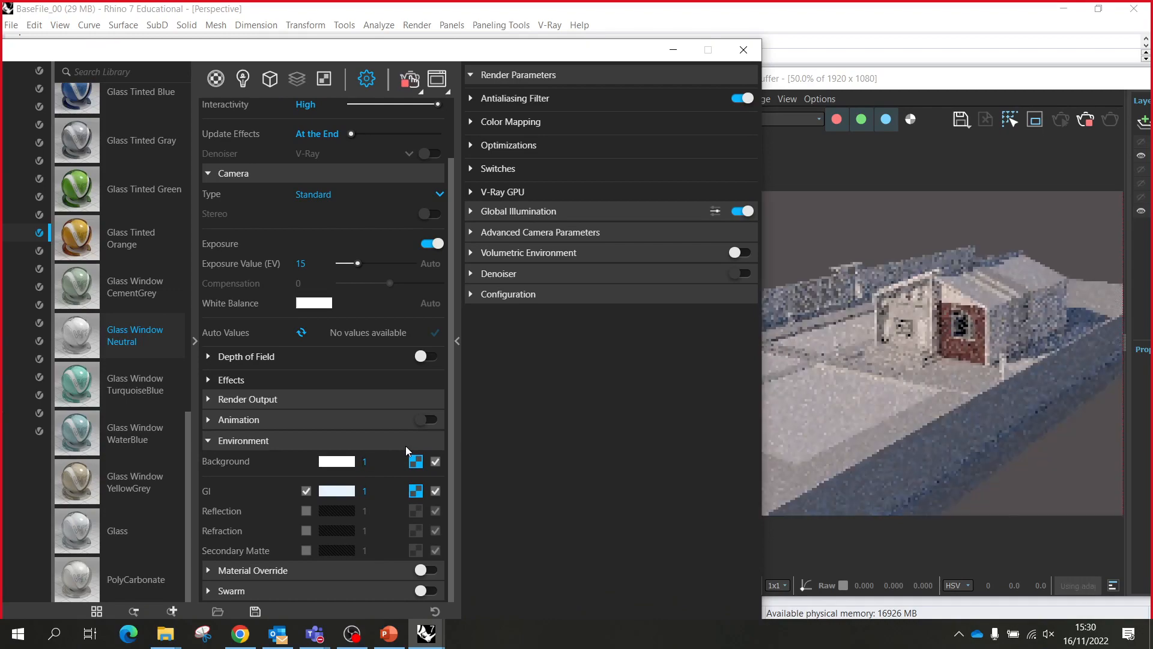
# - Bring up the scene materials and apply the Generic material to the 00_Generic layer
pyautogui.moveTo(657, 49); pyautogui.dragTo(359, 96)
pyautogui.moveTo(517, 240); pyautogui.dragTo(558, 310, button='right')
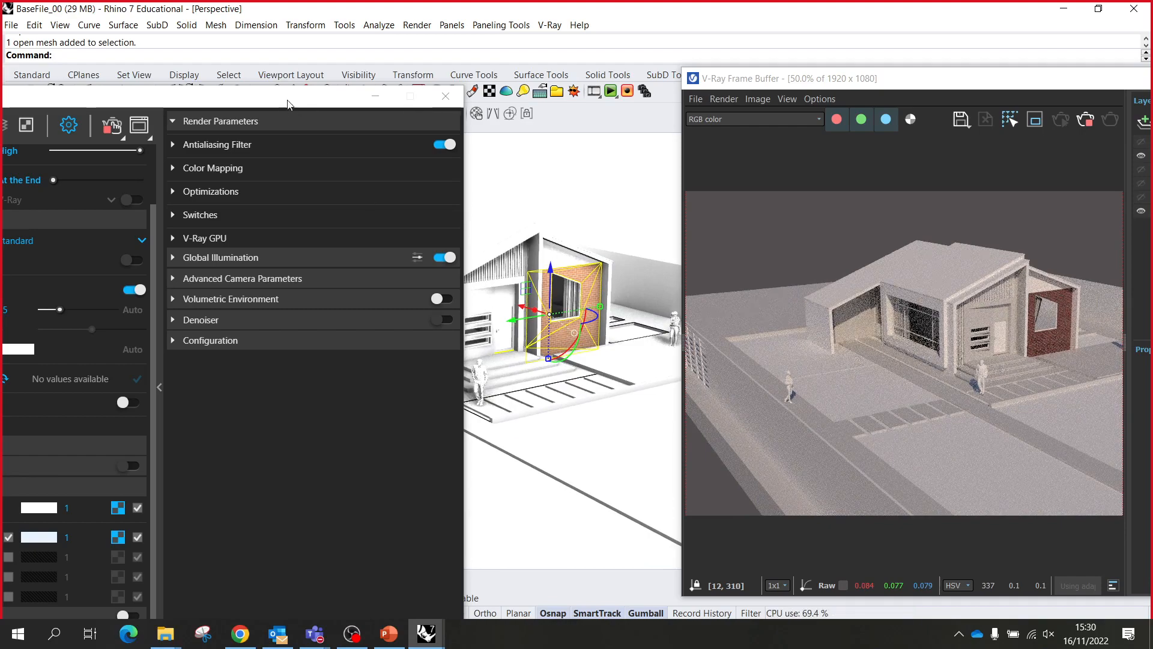
pyautogui.moveTo(289, 104); pyautogui.dragTo(741, 52)
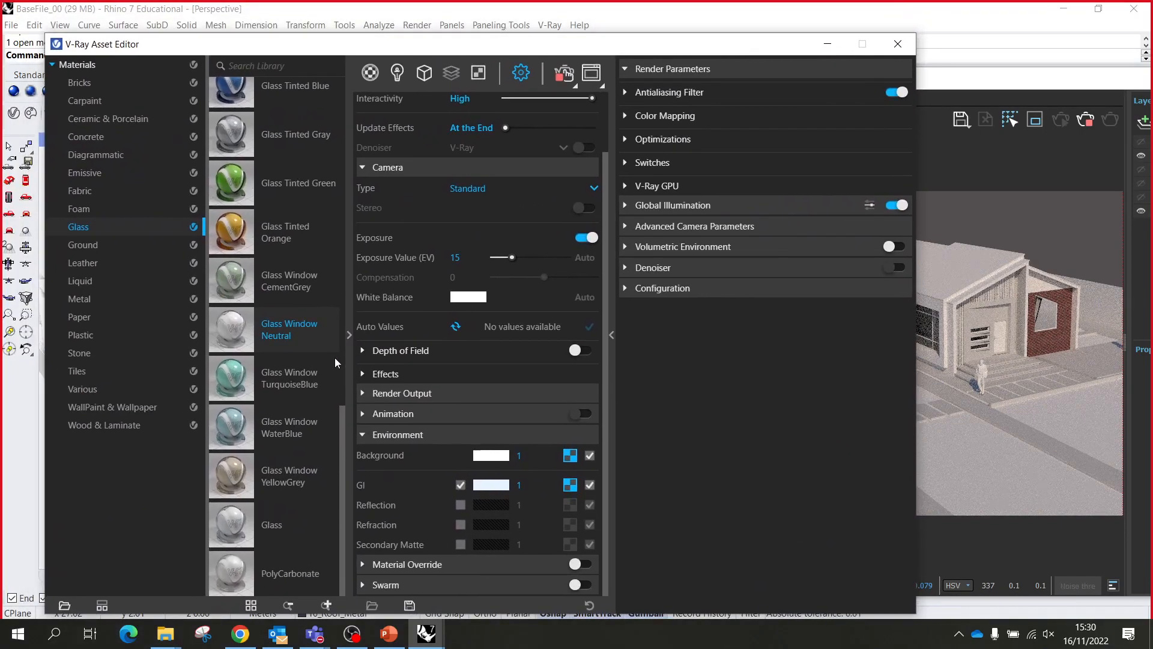
pyautogui.scroll(5, 291, 325)
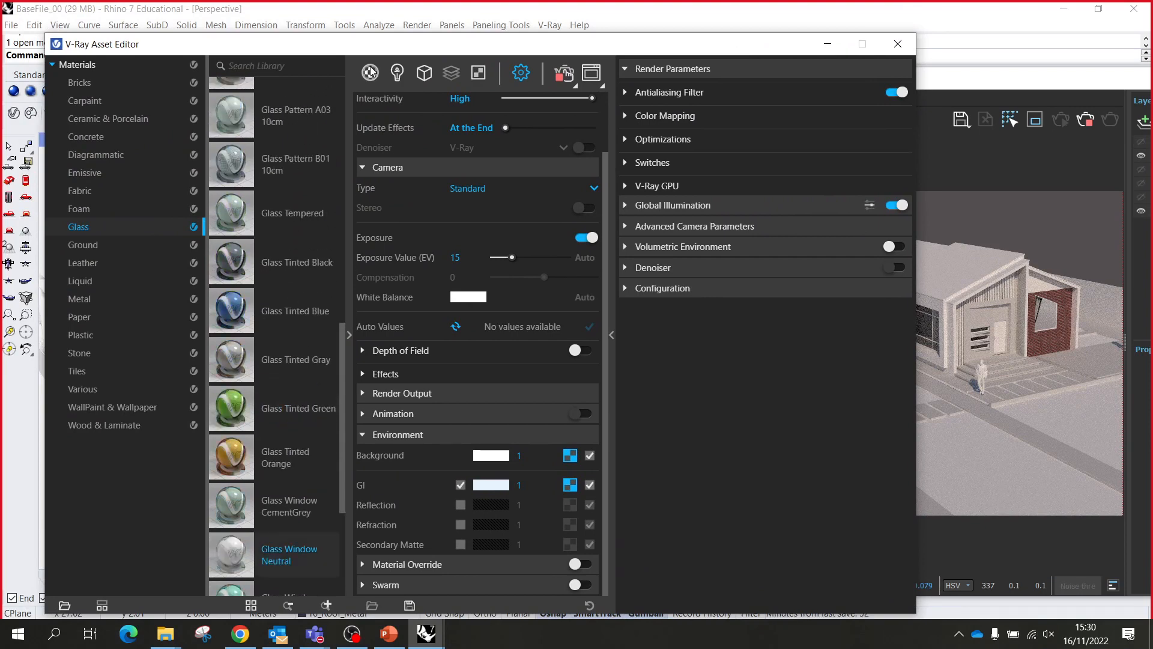
pyautogui.click(370, 72)
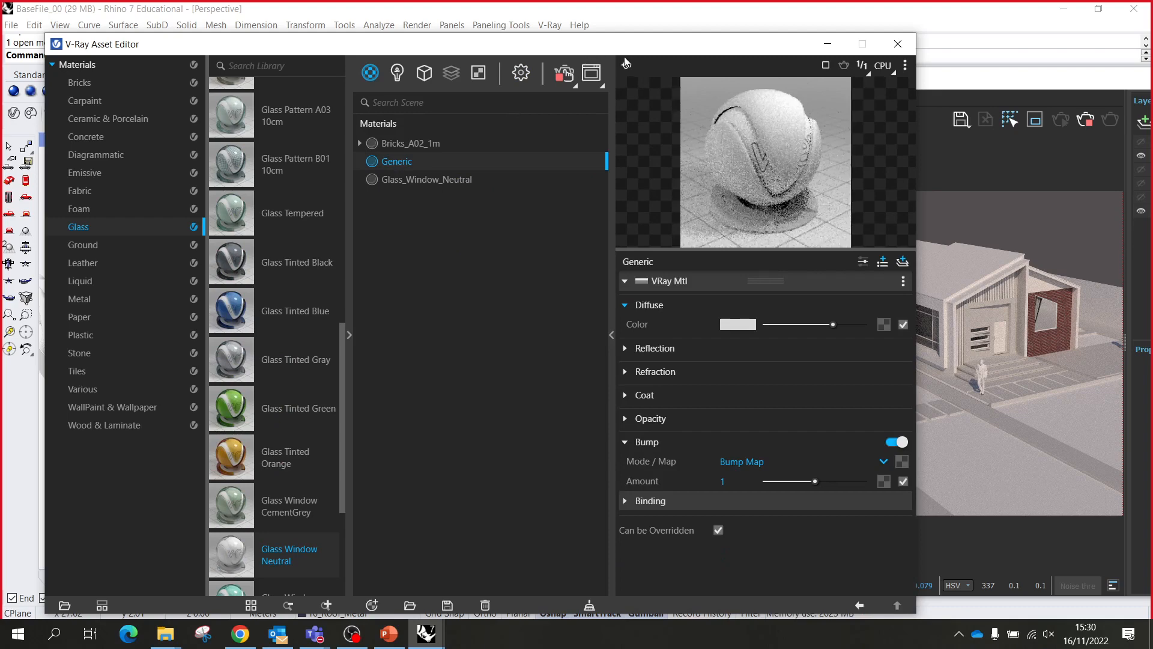
pyautogui.moveTo(556, 54); pyautogui.dragTo(278, 61)
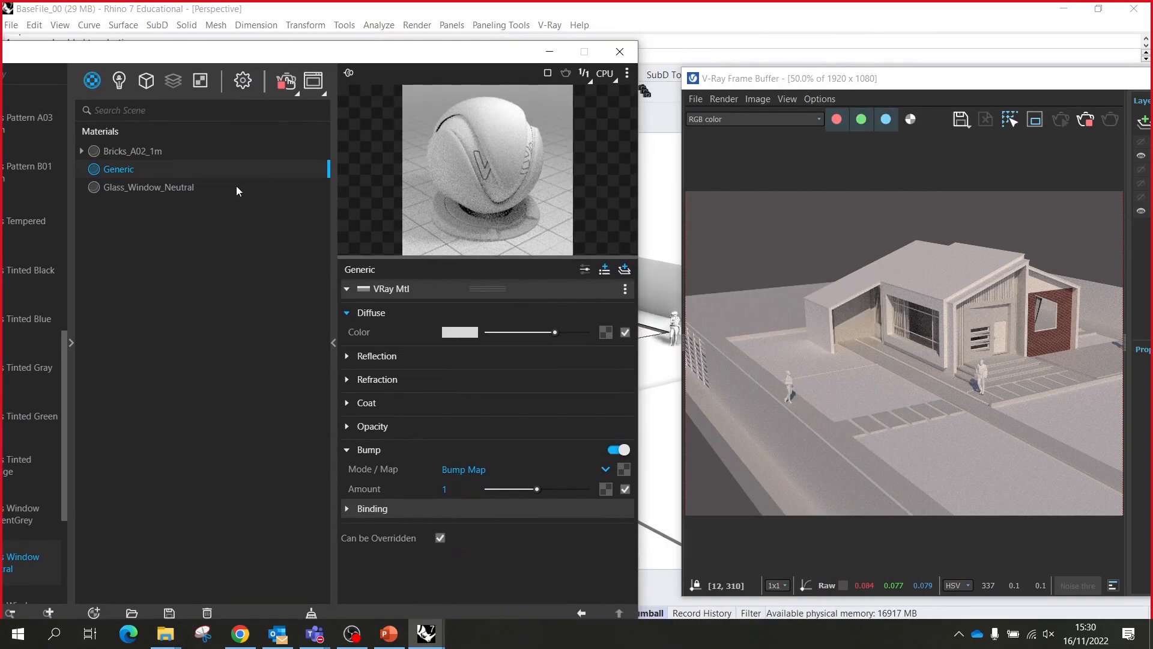
pyautogui.rightClick(222, 171)
pyautogui.moveTo(293, 221)
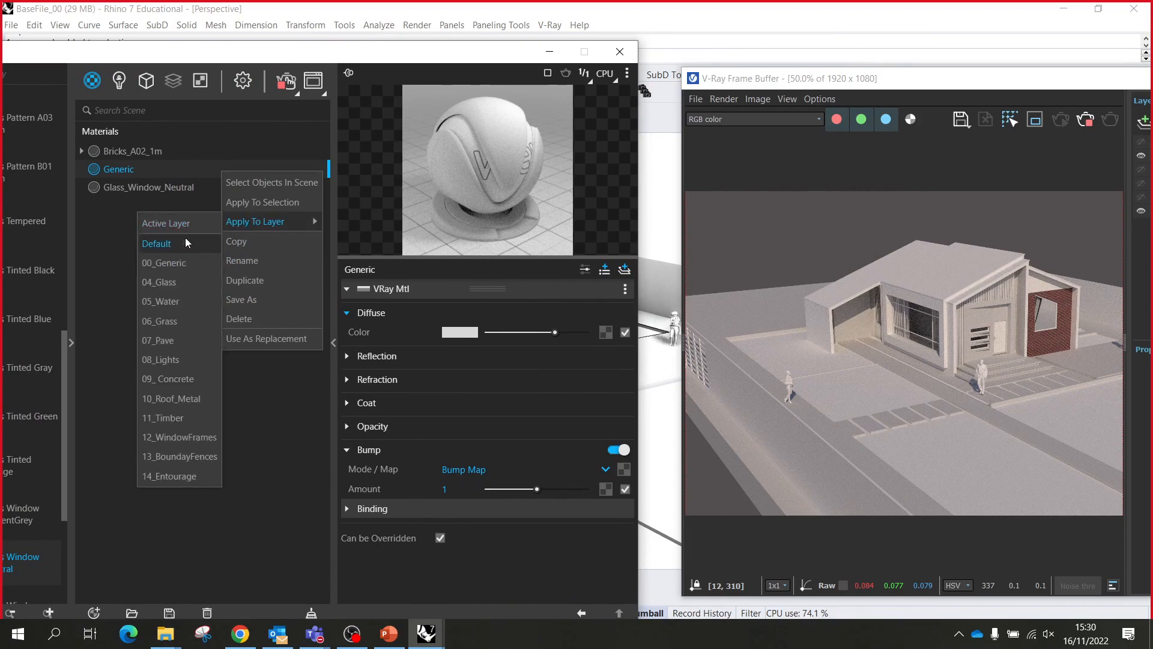
pyautogui.click(197, 263)
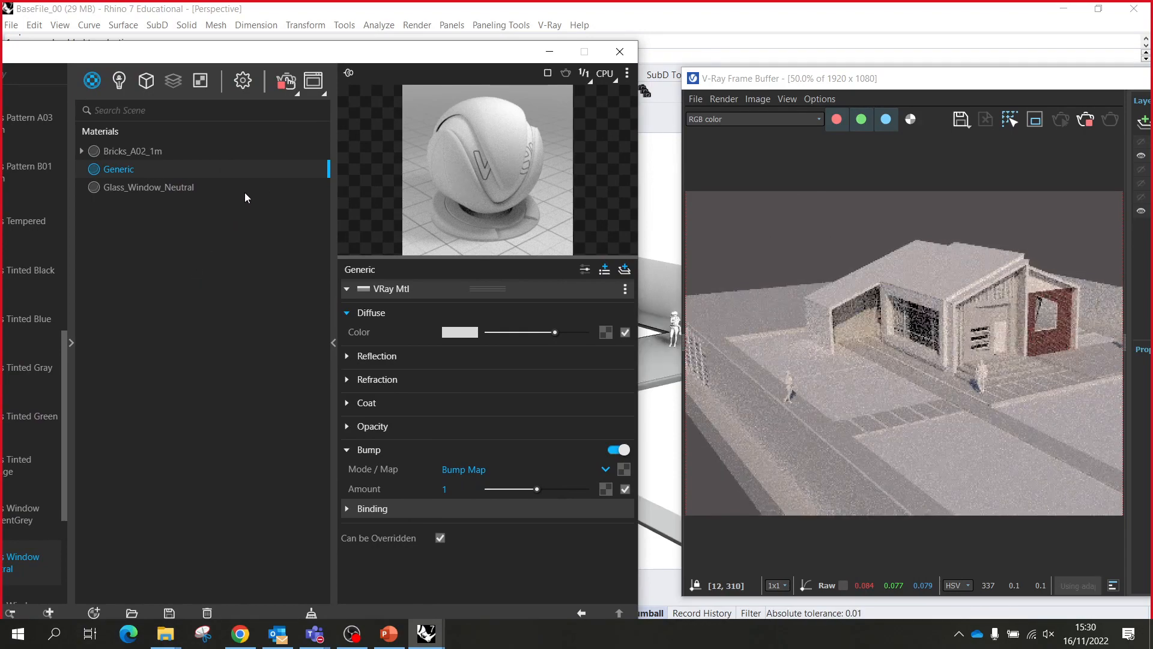
# - Apply the Generic material to the Default and 09_ Concrete layers
pyautogui.rightClick(175, 177)
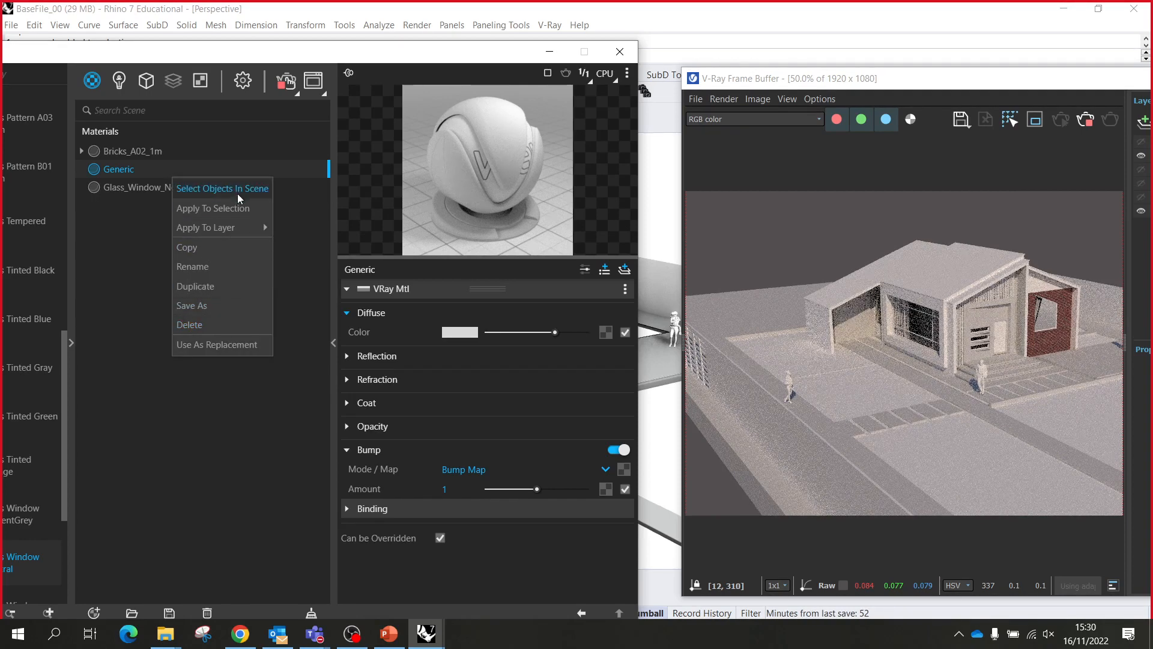
pyautogui.moveTo(236, 226)
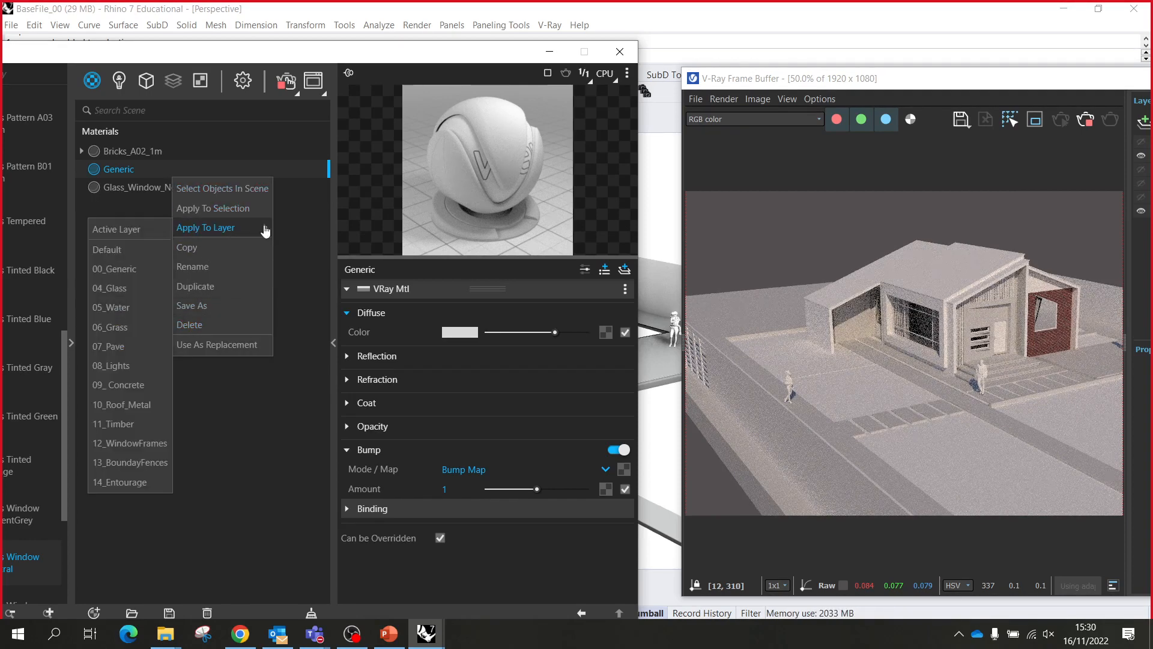
pyautogui.click(133, 255)
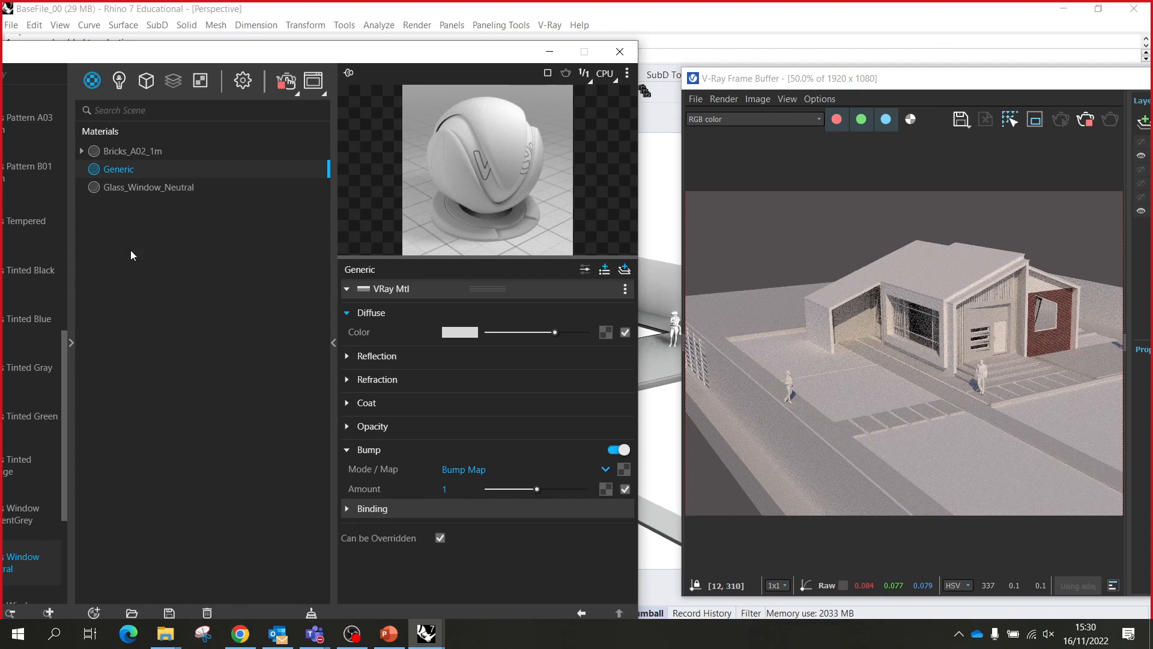
pyautogui.rightClick(172, 173)
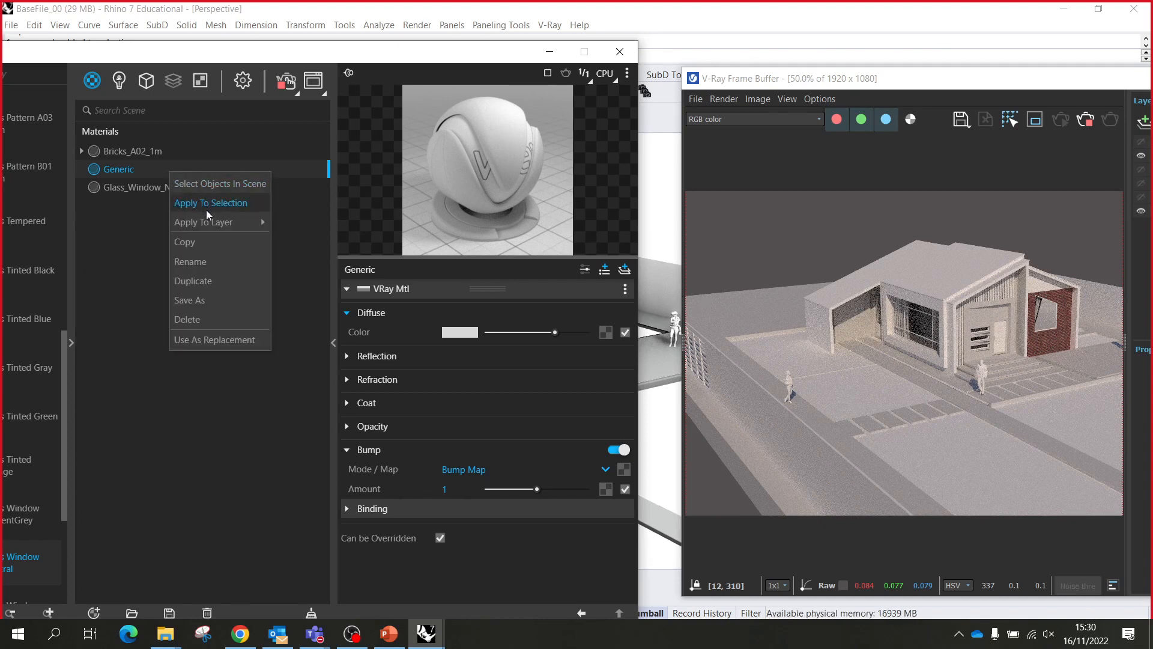
pyautogui.moveTo(216, 222)
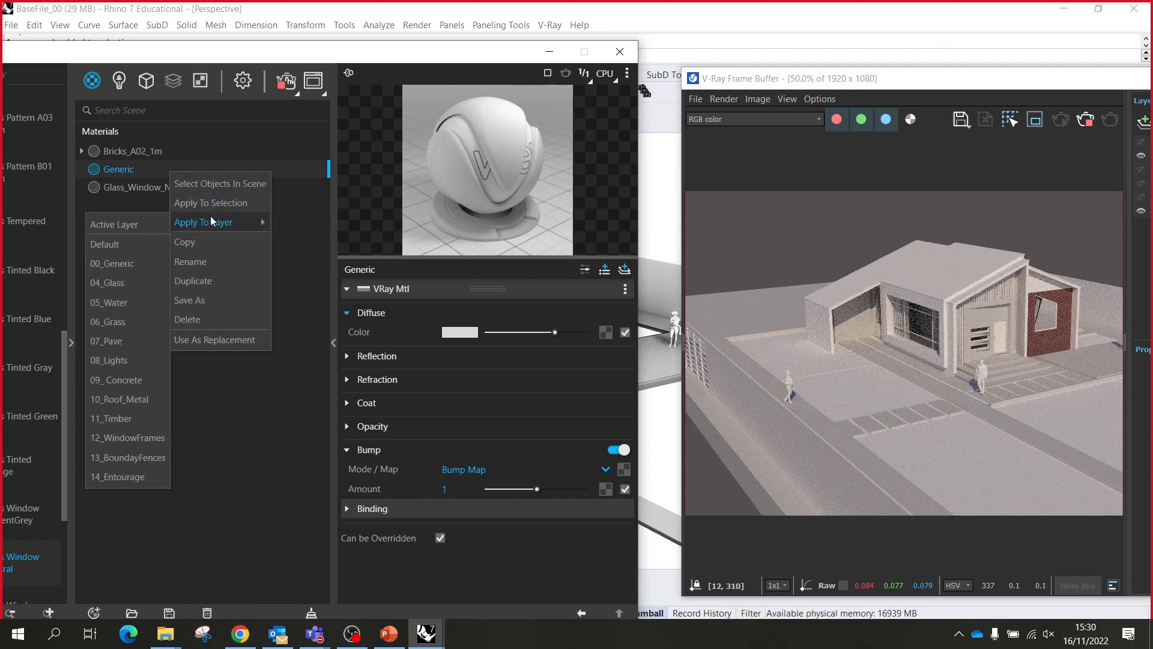
pyautogui.click(148, 385)
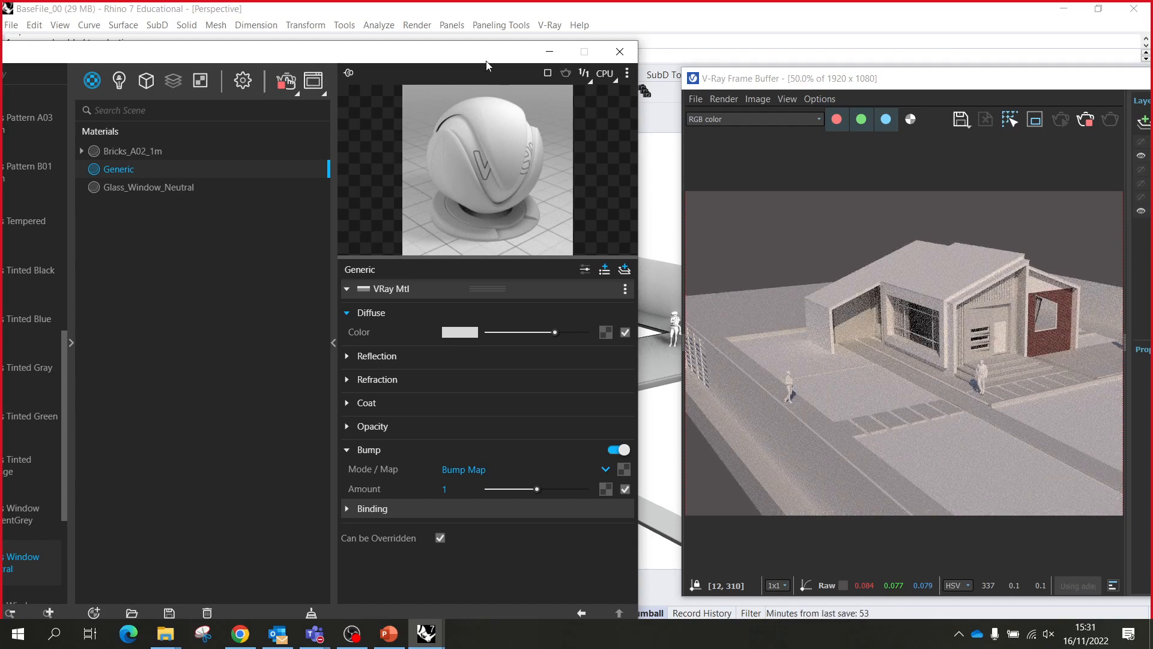
# - Apply the Generic material directly to the selected brick wall around the window in the viewport
pyautogui.moveTo(487, 61); pyautogui.dragTo(351, 114)
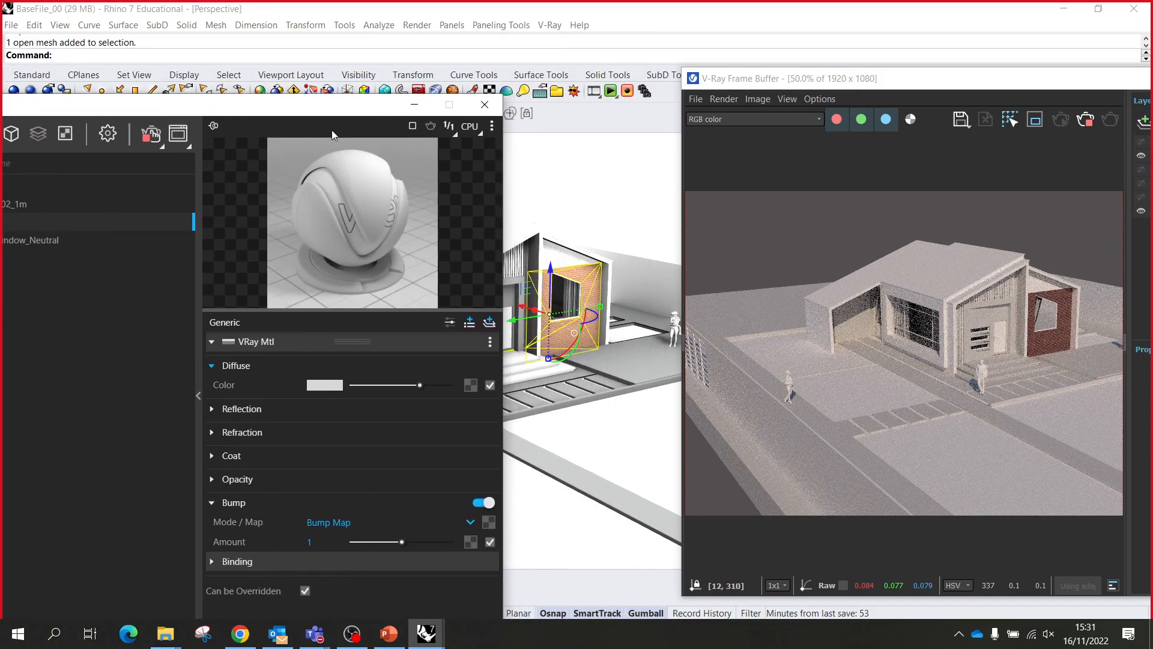
pyautogui.moveTo(128, 225); pyautogui.dragTo(594, 318)
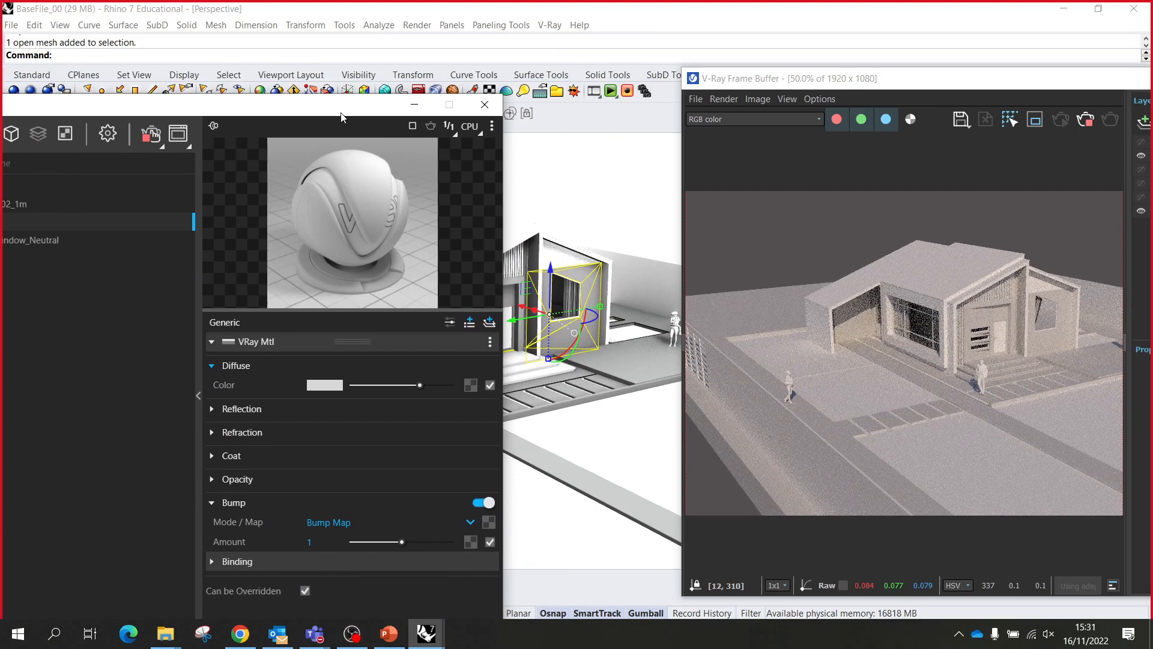
# - Add the Waves A 01 200cm material from the Liquid library to the scene materials
pyautogui.moveTo(289, 107); pyautogui.dragTo(733, 70)
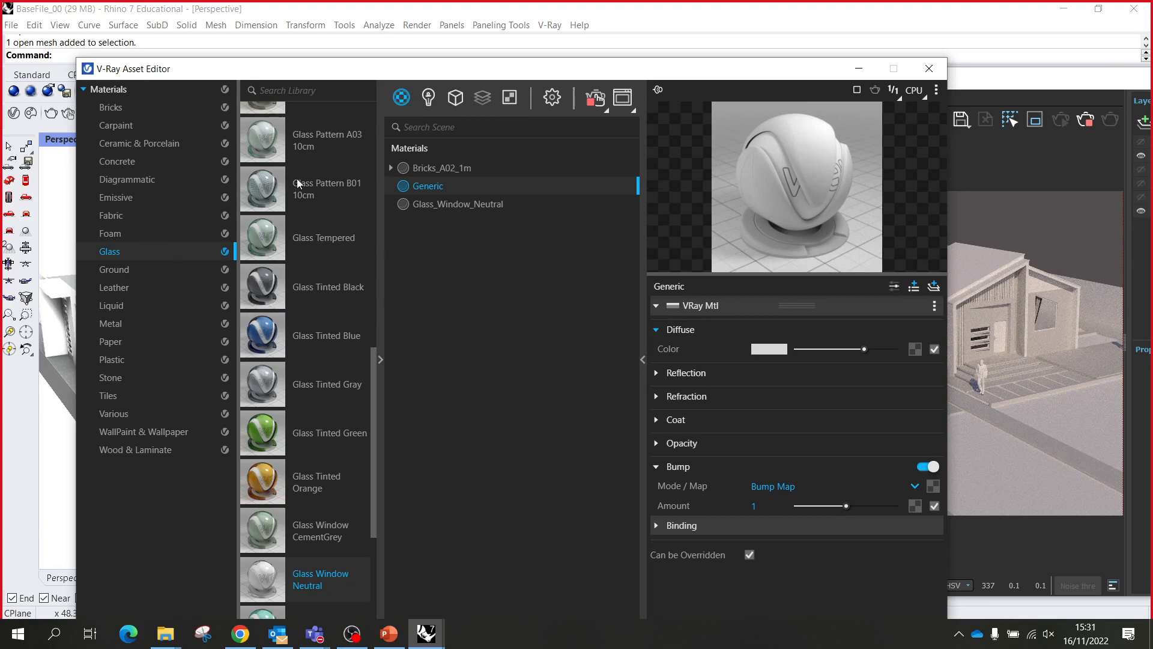
pyautogui.click(124, 308)
pyautogui.scroll(-3, 305, 291)
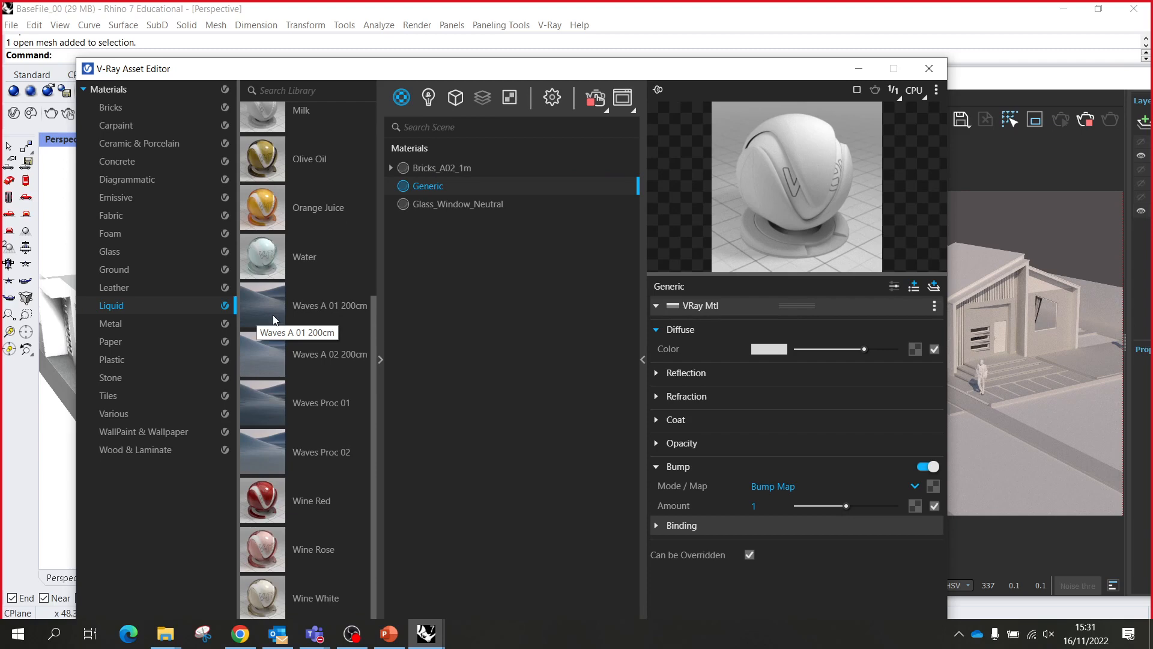
pyautogui.moveTo(274, 319); pyautogui.dragTo(579, 284)
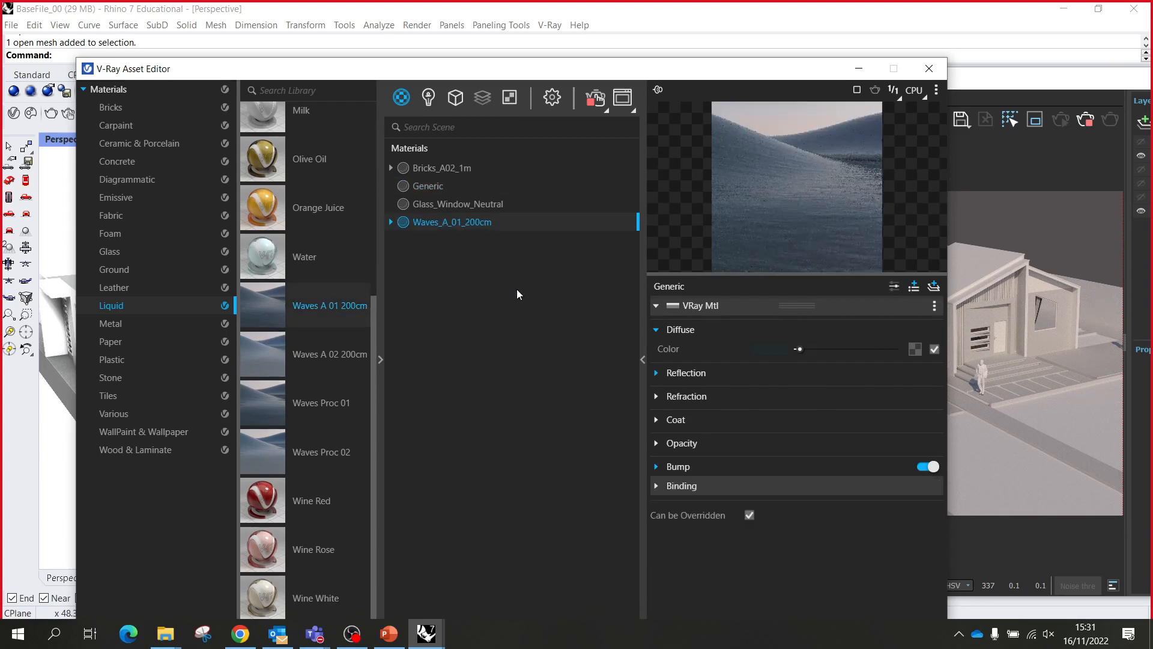
# - Apply the Waves_A_01_200cm material to the 05_Water layer and check the pool in the interactive render
pyautogui.rightClick(442, 220)
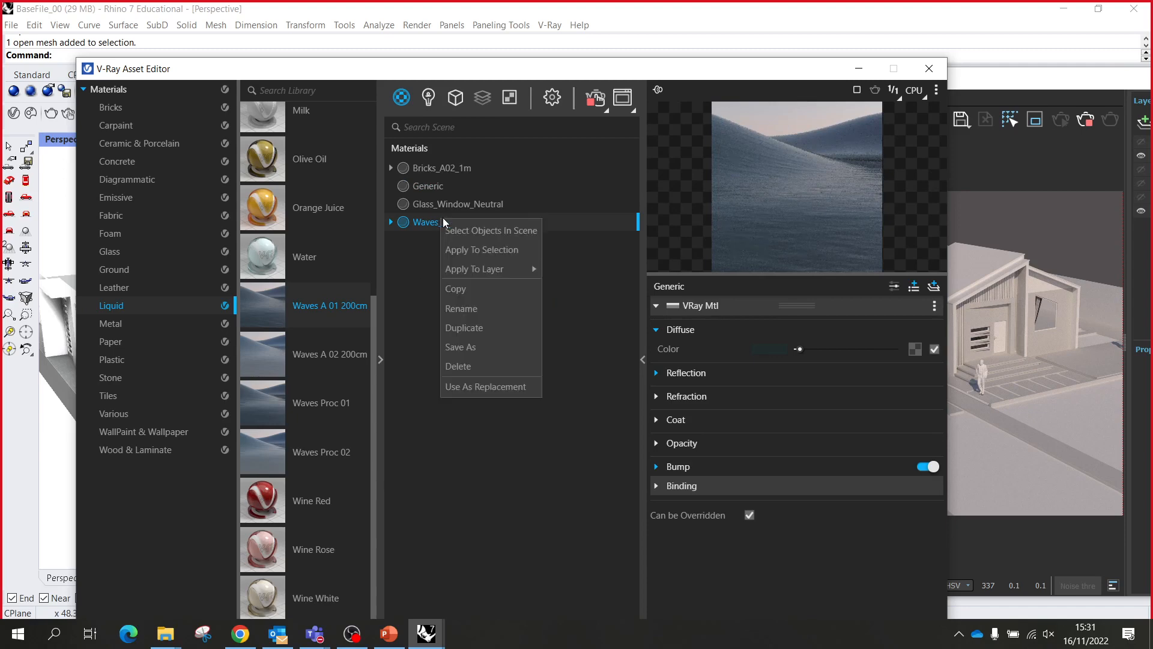
pyautogui.moveTo(479, 268)
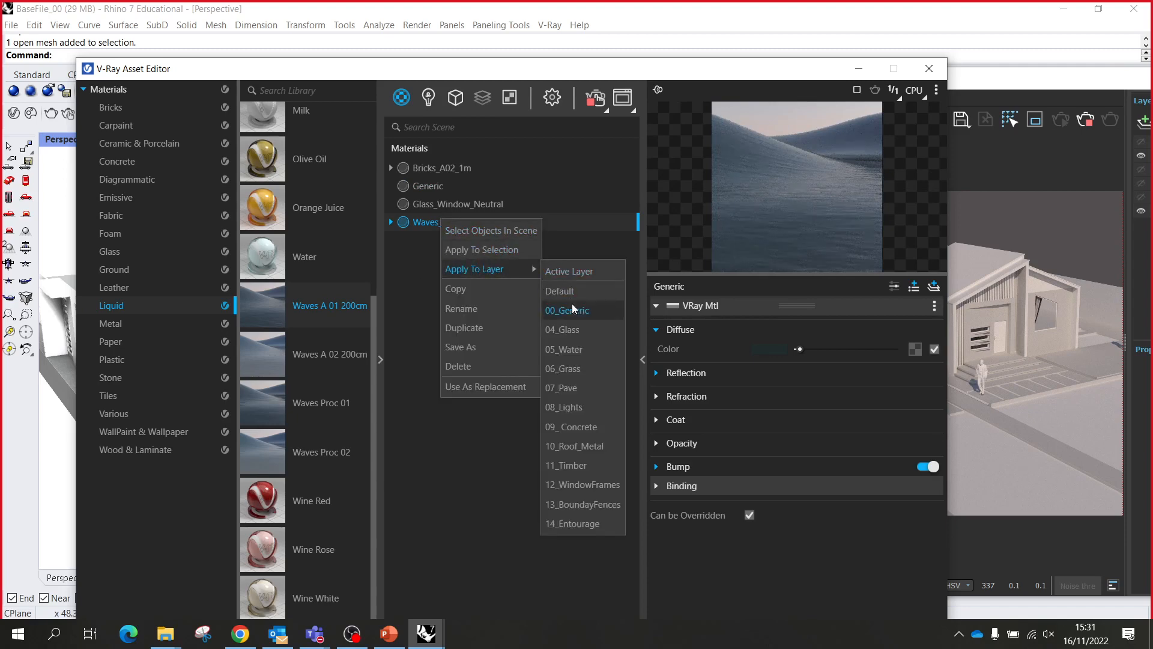
pyautogui.click(591, 348)
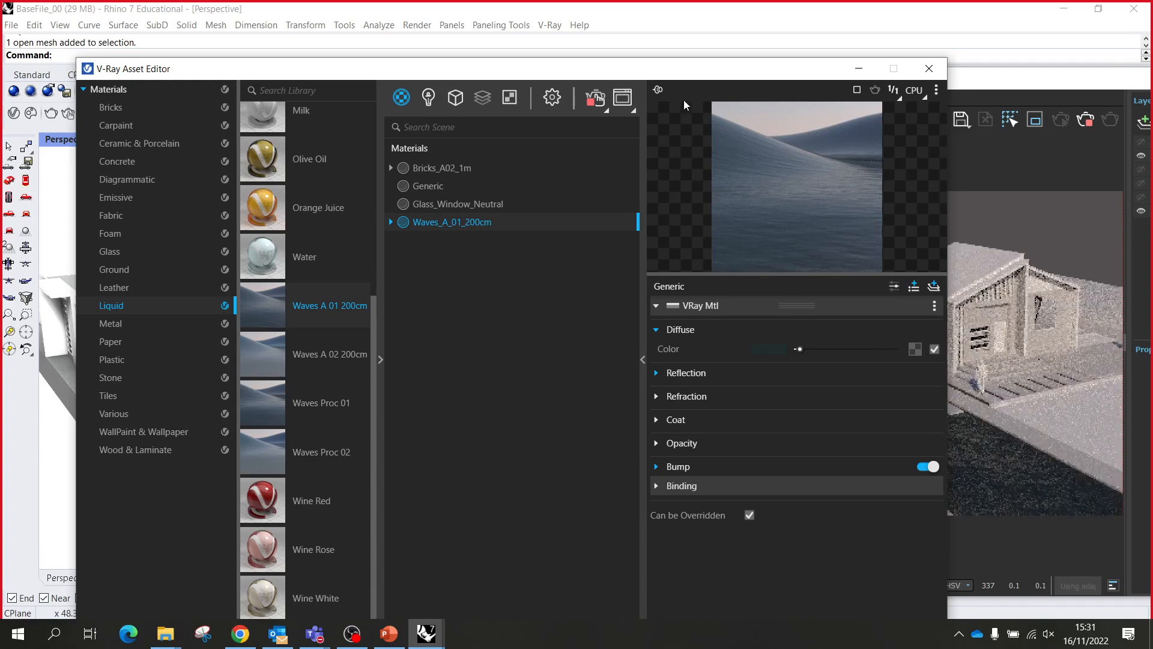
pyautogui.moveTo(711, 74); pyautogui.dragTo(493, 123)
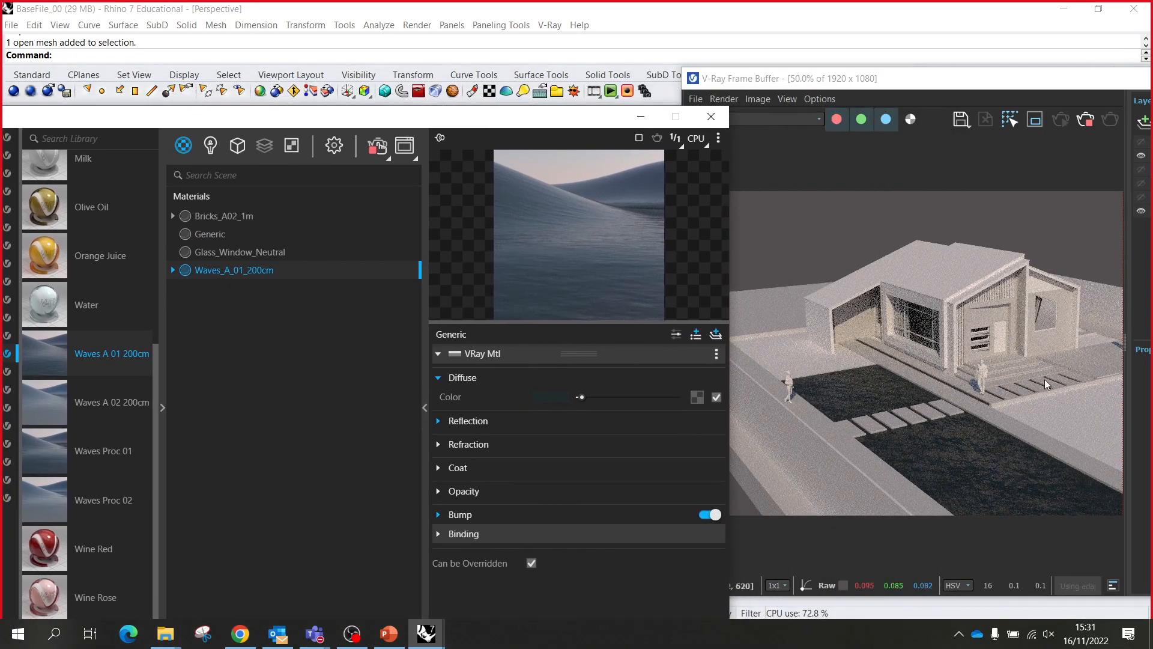
pyautogui.scroll(2, 993, 454)
pyautogui.scroll(-2, 926, 416)
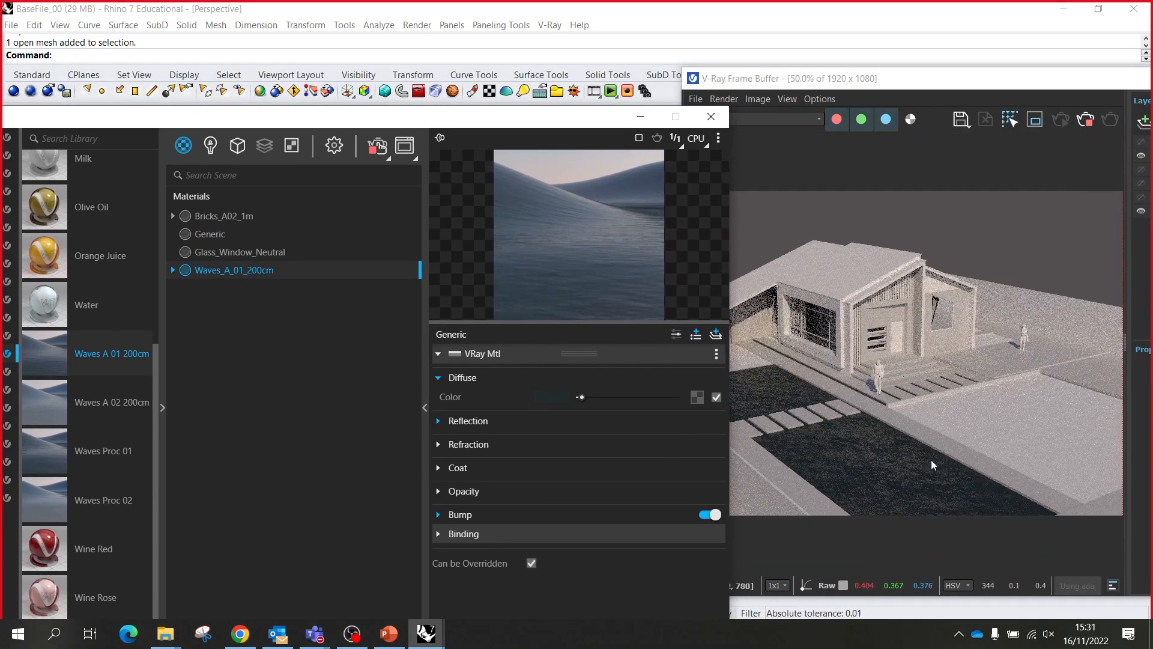
pyautogui.scroll(1, 931, 459)
pyautogui.scroll(-1, 964, 355)
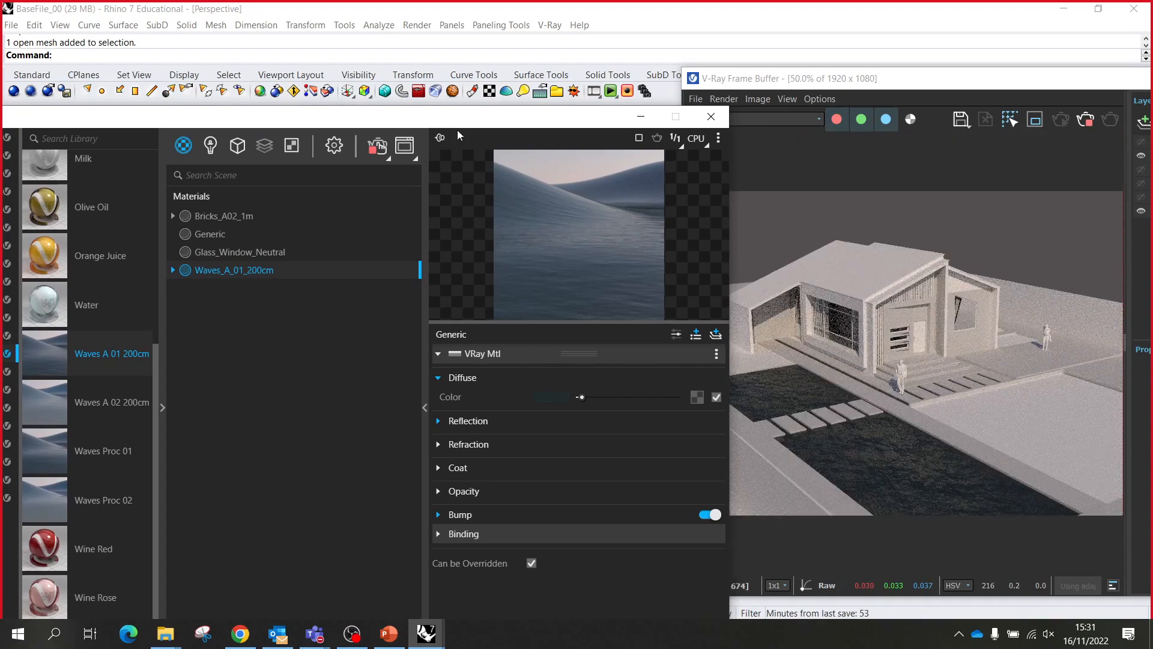
pyautogui.moveTo(450, 120); pyautogui.dragTo(473, 103)
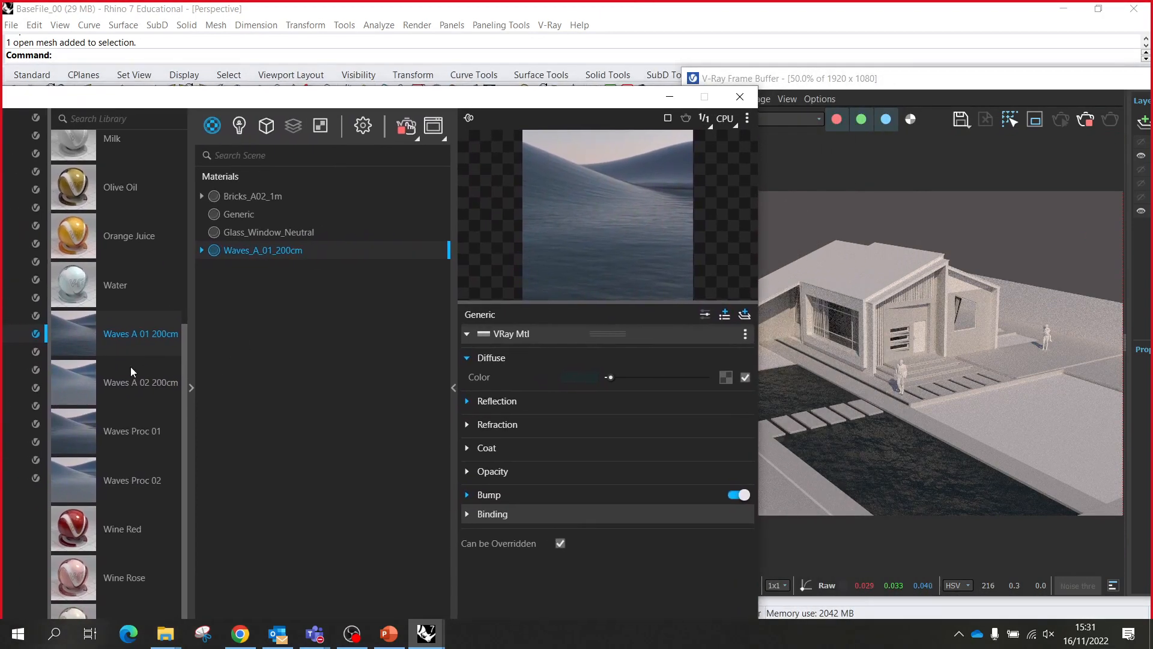
# - Add the Waves A 02 200cm library material to the scene and apply it to the 05_Water layer
pyautogui.moveTo(123, 395); pyautogui.dragTo(332, 325)
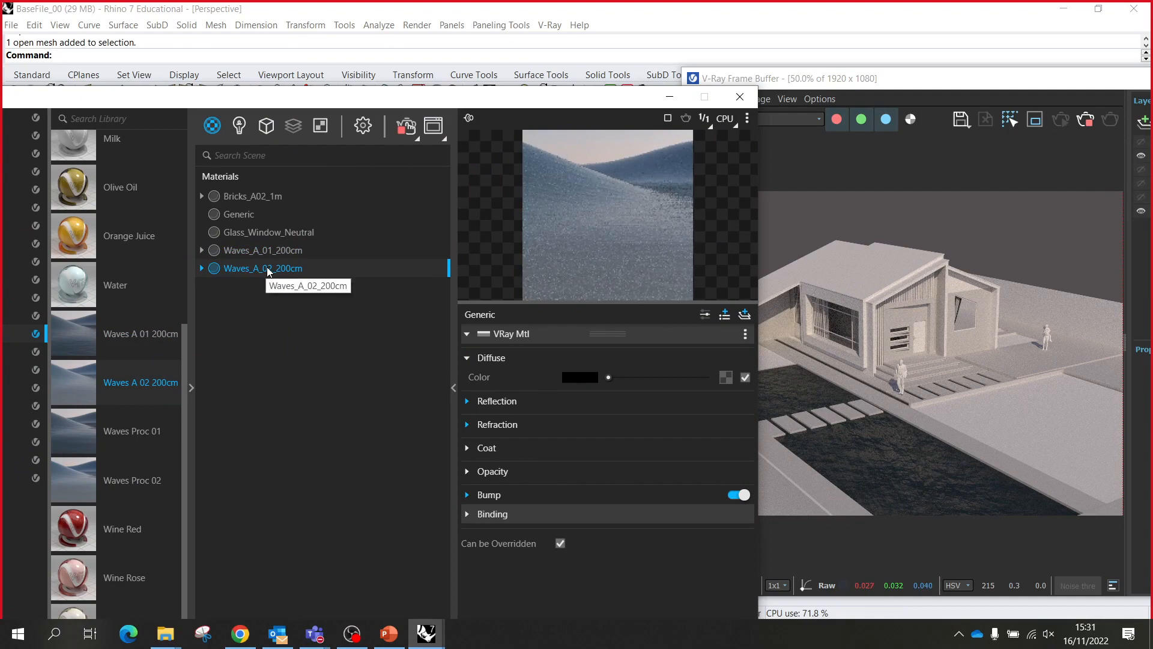
pyautogui.rightClick(268, 271)
pyautogui.moveTo(310, 315)
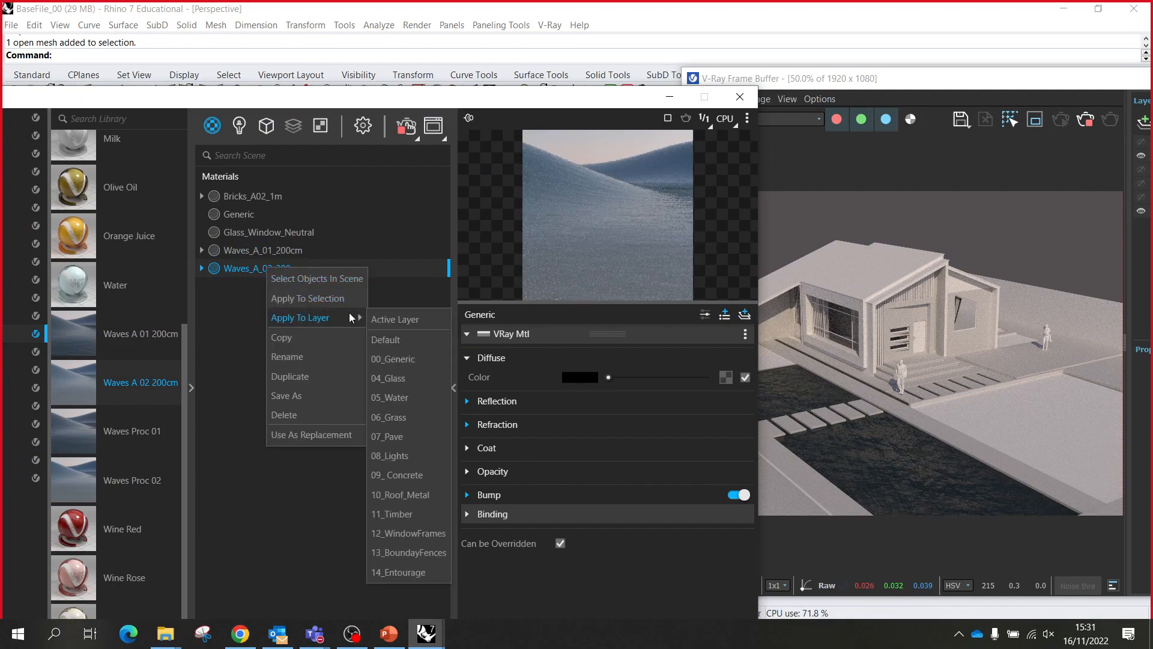
pyautogui.click(416, 396)
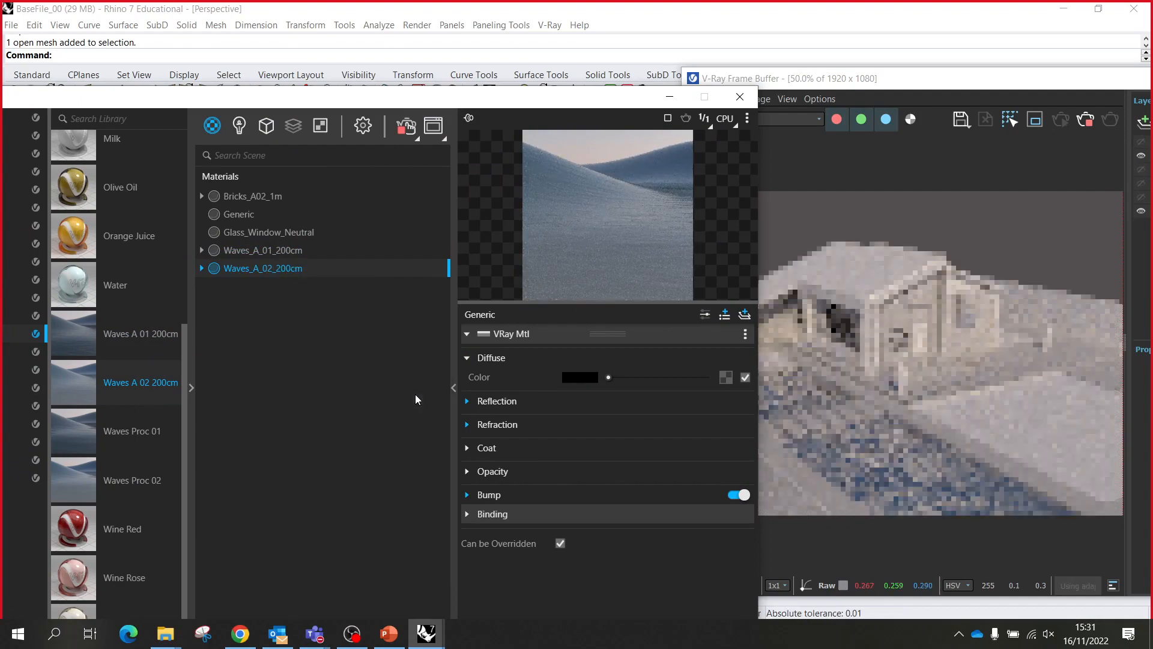
pyautogui.scroll(2, 914, 468)
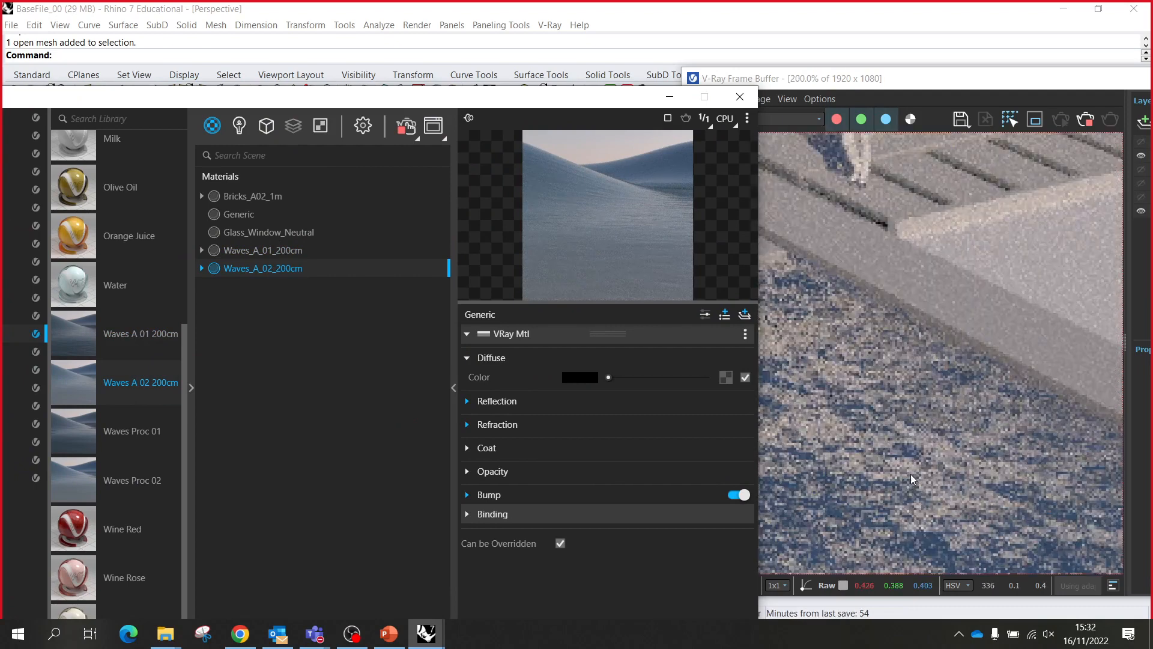
pyautogui.scroll(-2, 911, 474)
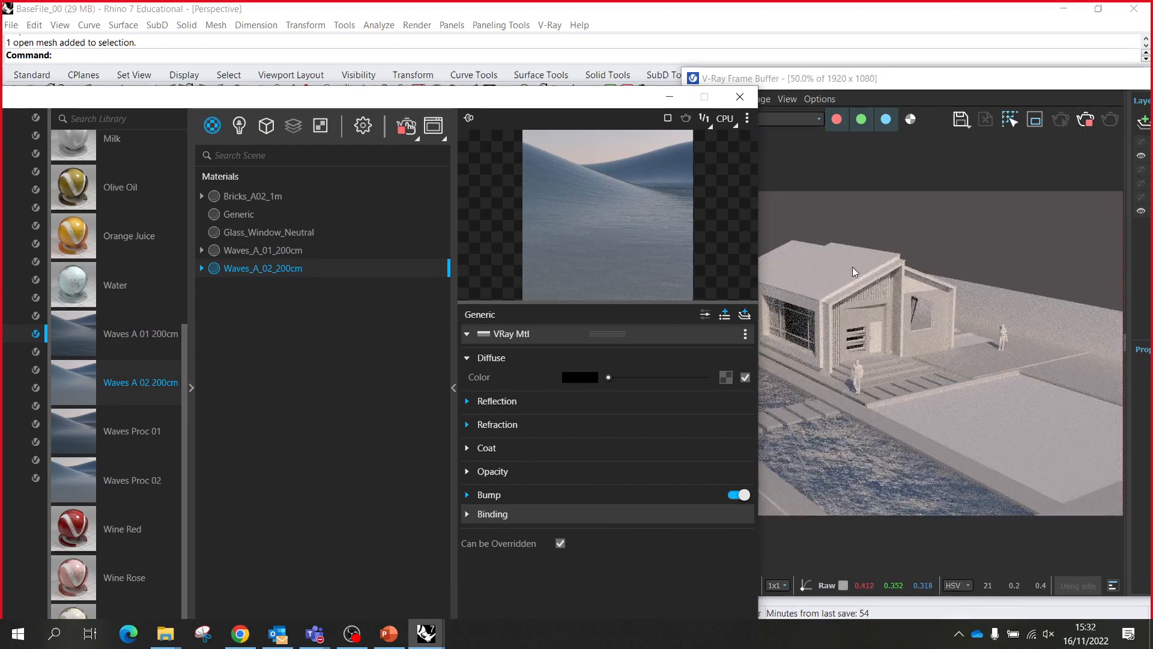
# - Add the Waves Proc 01 library material to the scene and apply it to the 05_Water layer
pyautogui.click(274, 251)
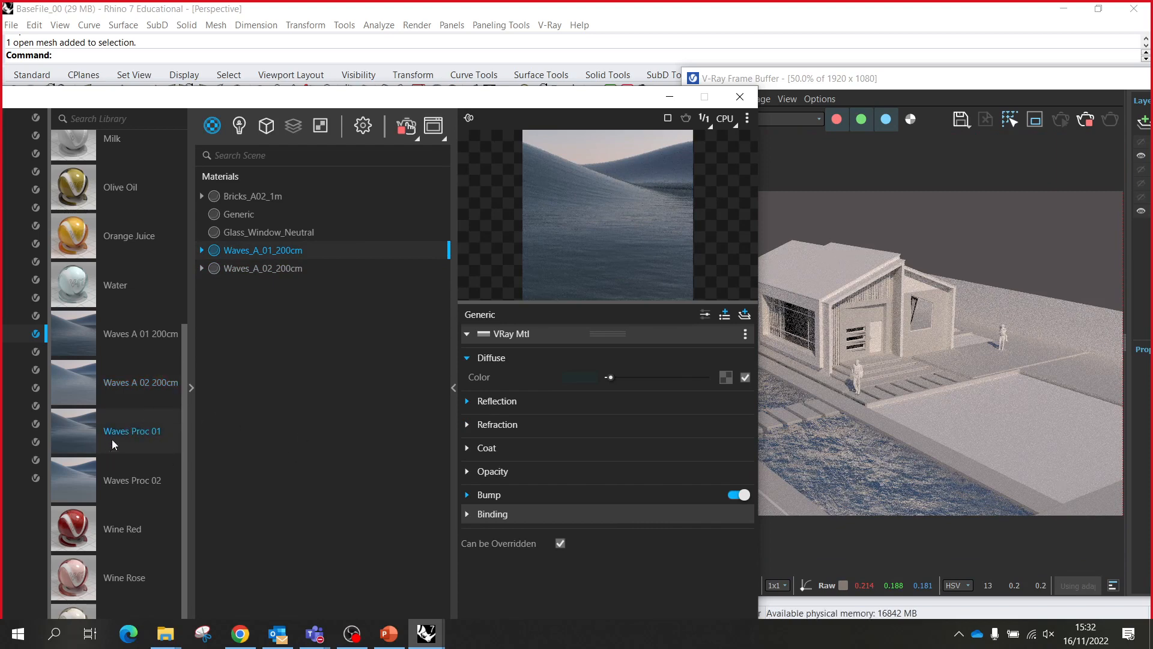
pyautogui.moveTo(112, 438); pyautogui.dragTo(309, 352)
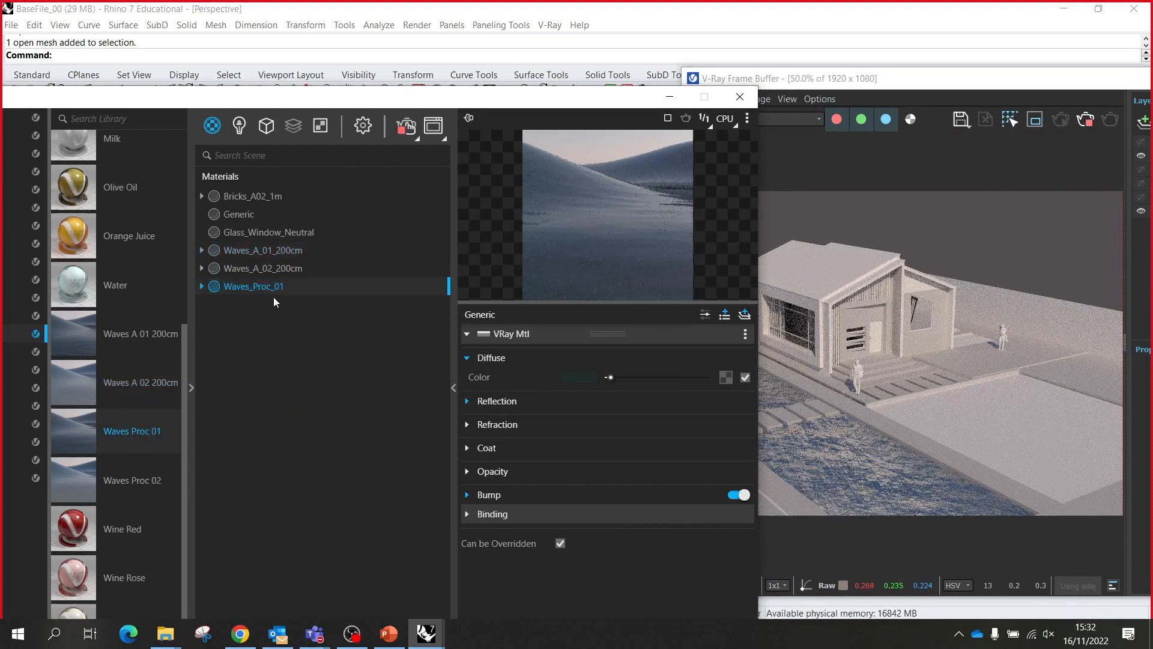
pyautogui.rightClick(268, 291)
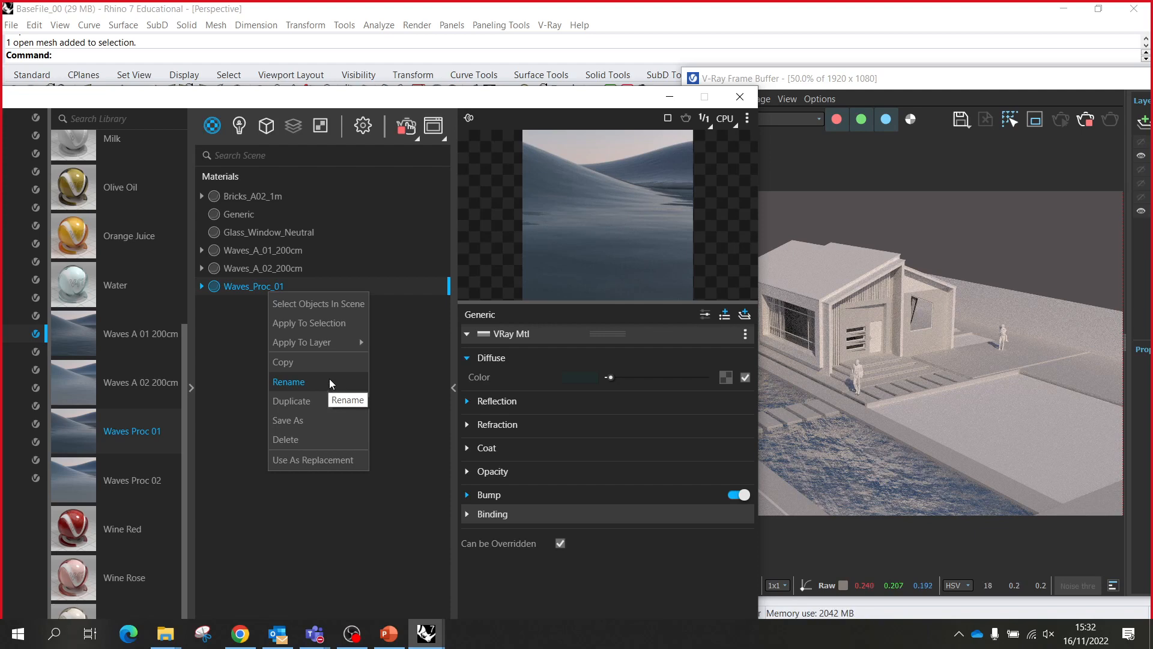
pyautogui.moveTo(345, 352)
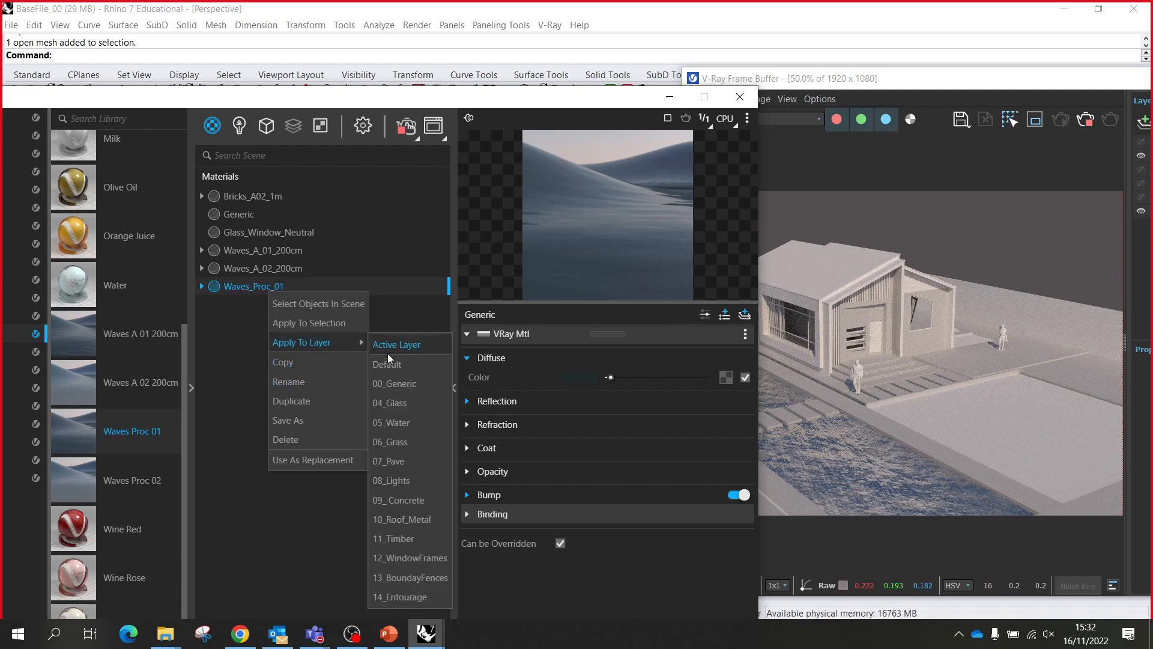
pyautogui.click(408, 422)
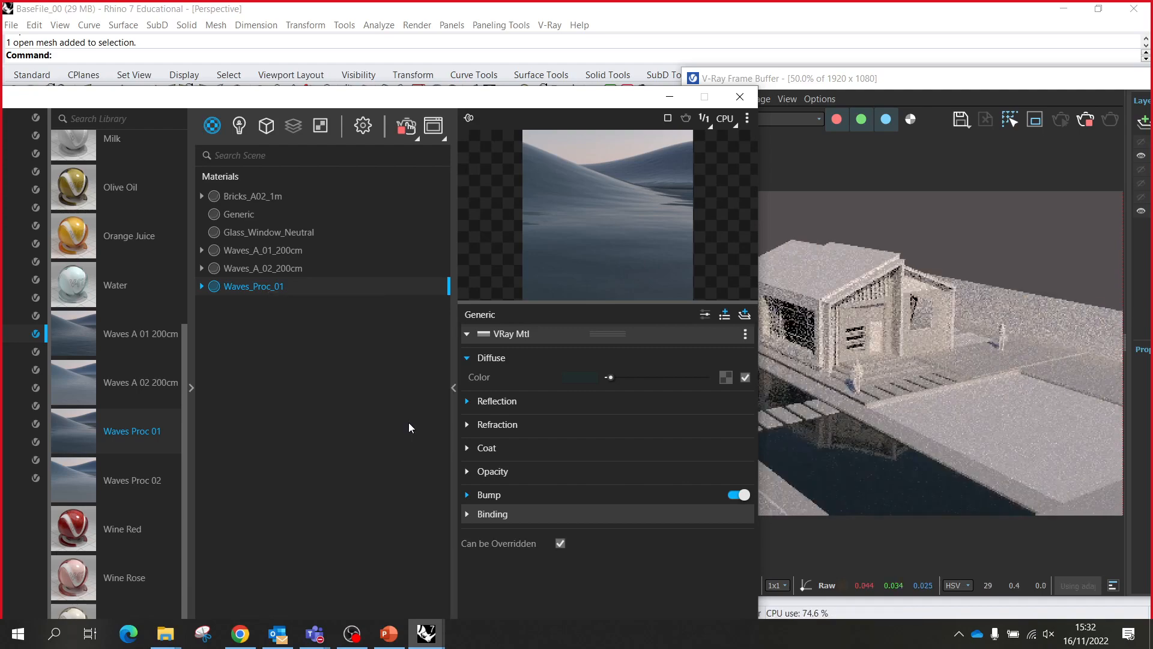
pyautogui.scroll(3, 871, 492)
pyautogui.scroll(-2, 971, 417)
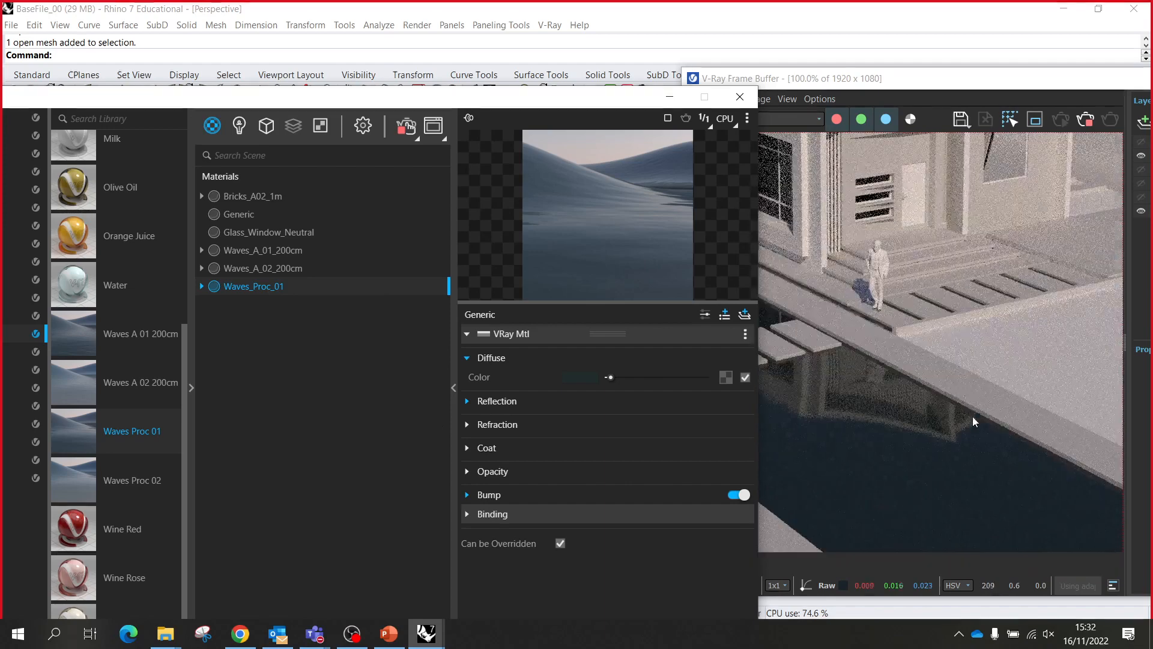
pyautogui.scroll(-1, 875, 373)
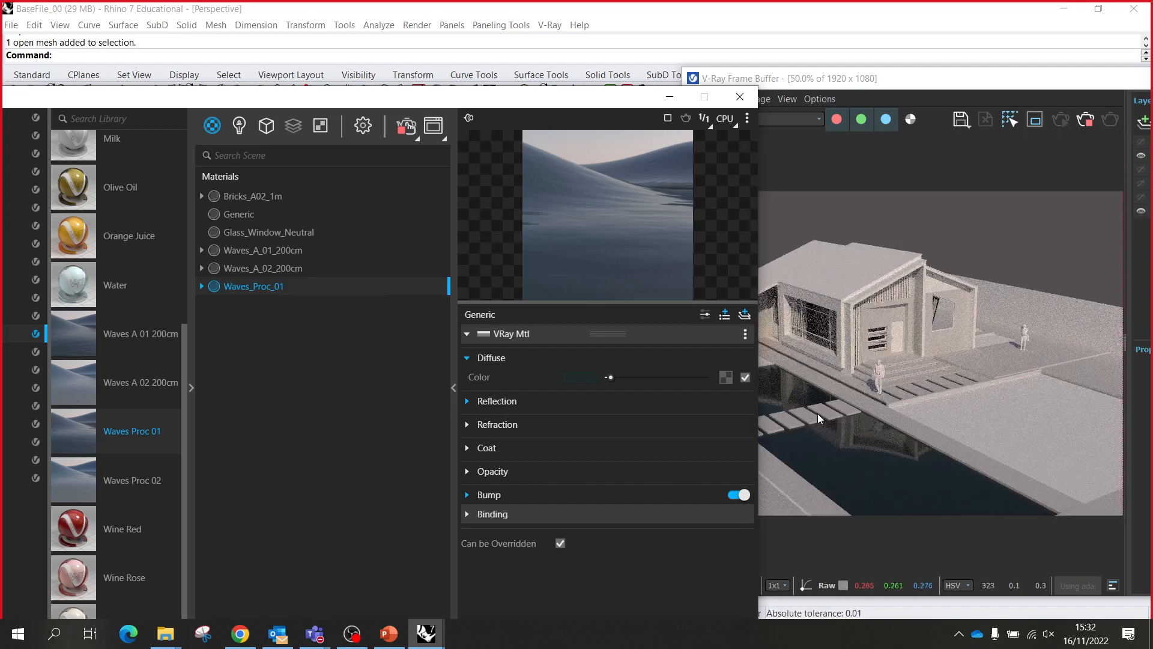
# - Reapply the Waves_A_01_200cm material to the 05_Water layer
pyautogui.click(257, 251)
pyautogui.rightClick(256, 249)
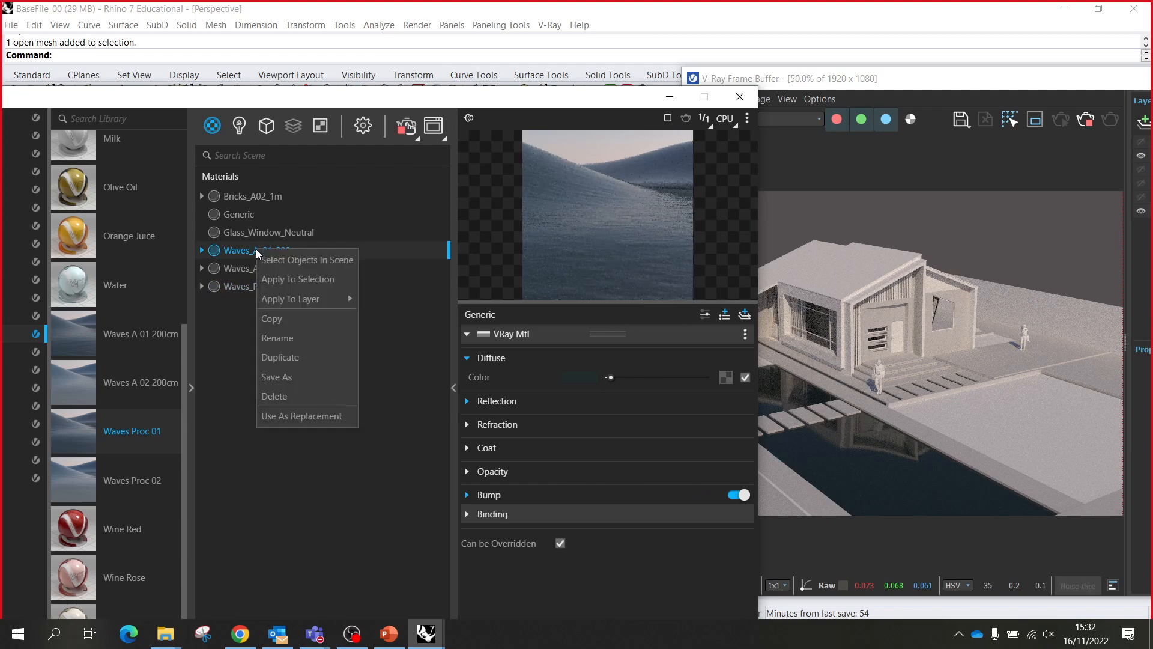
pyautogui.moveTo(327, 301)
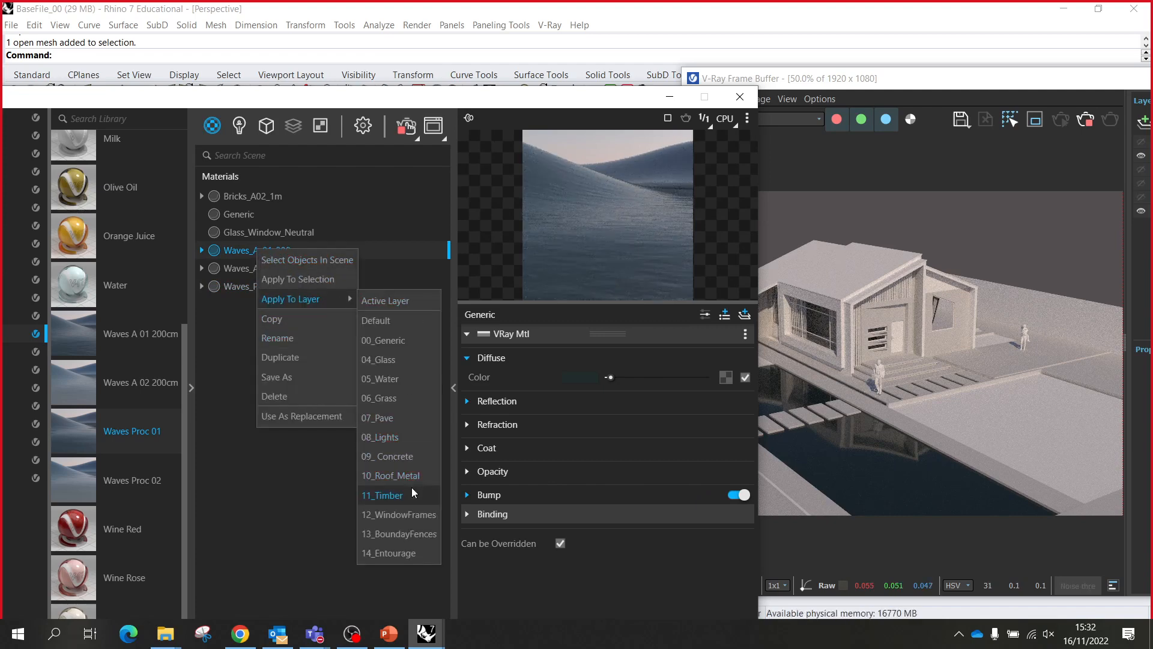
pyautogui.click(405, 382)
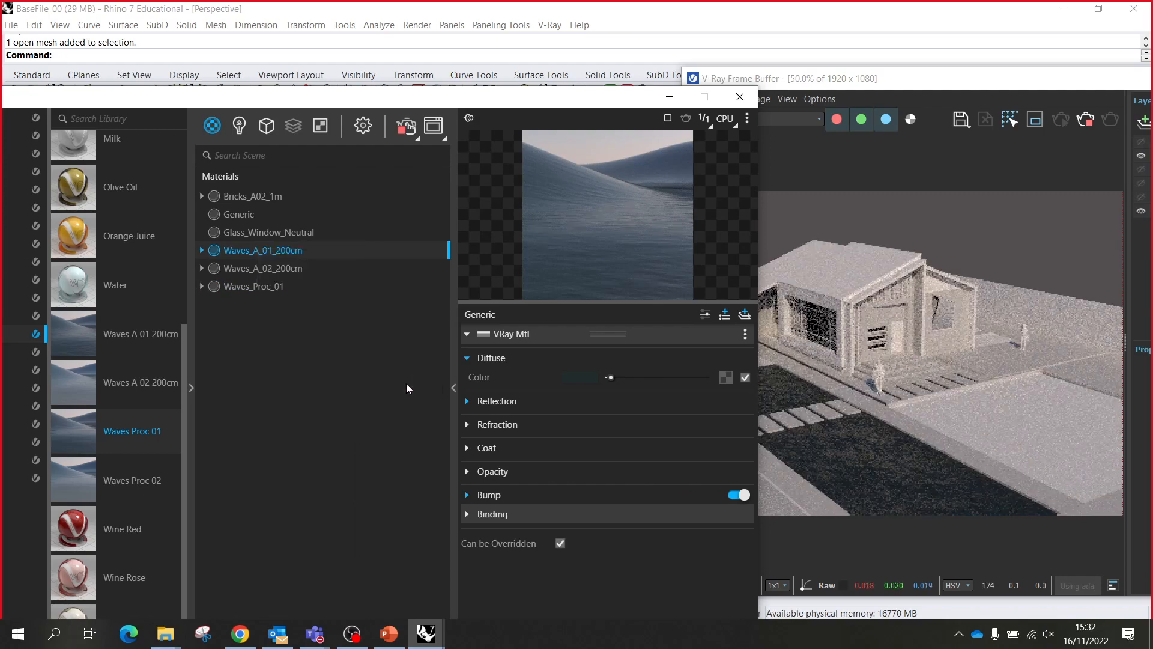
# - Examine the pool's water surface from closer views in the Perspective viewport and the interactive render
pyautogui.moveTo(604, 97); pyautogui.dragTo(411, 549)
pyautogui.scroll(3, 450, 482)
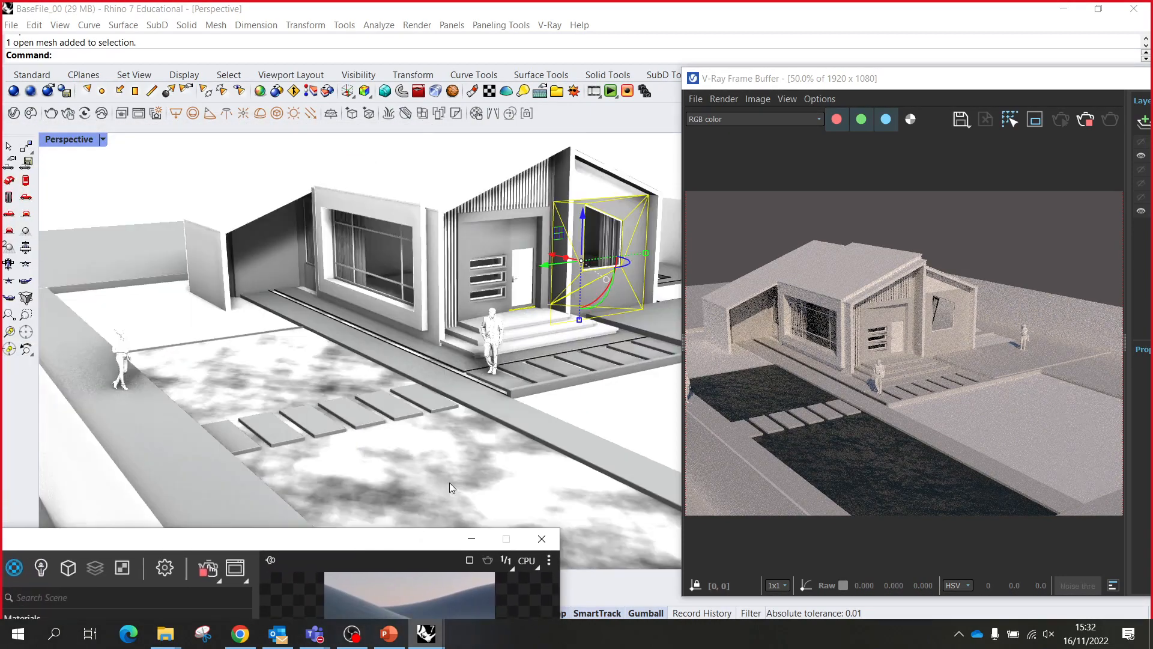
pyautogui.scroll(3, 463, 480)
pyautogui.scroll(-5, 466, 484)
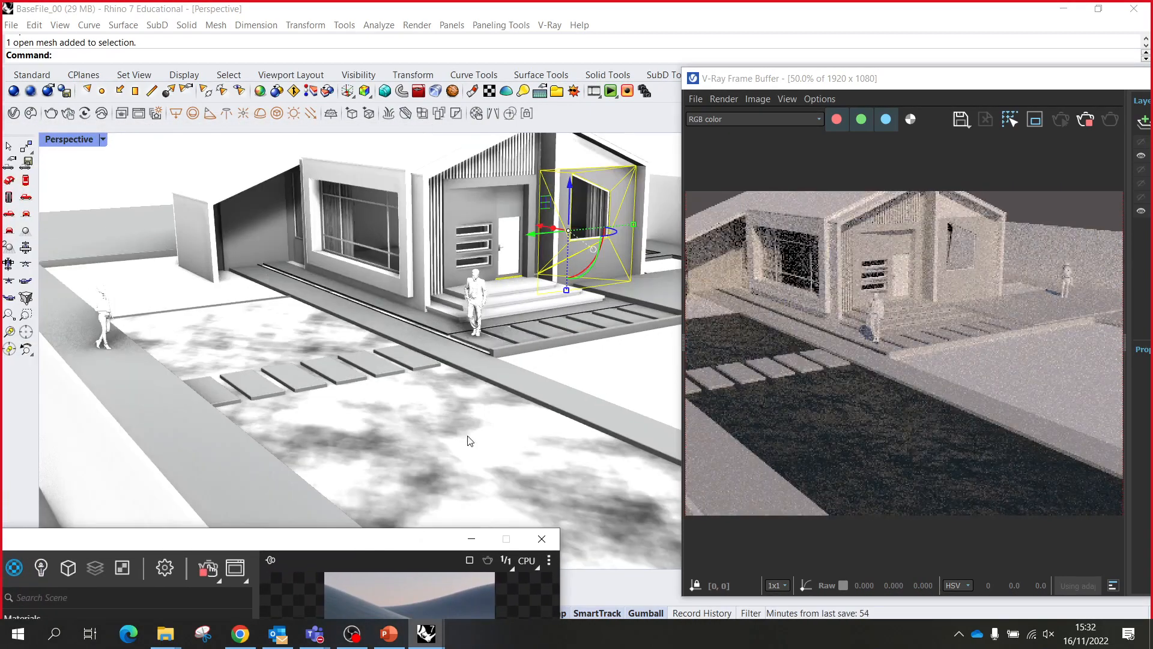
pyautogui.moveTo(425, 544); pyautogui.dragTo(733, 533)
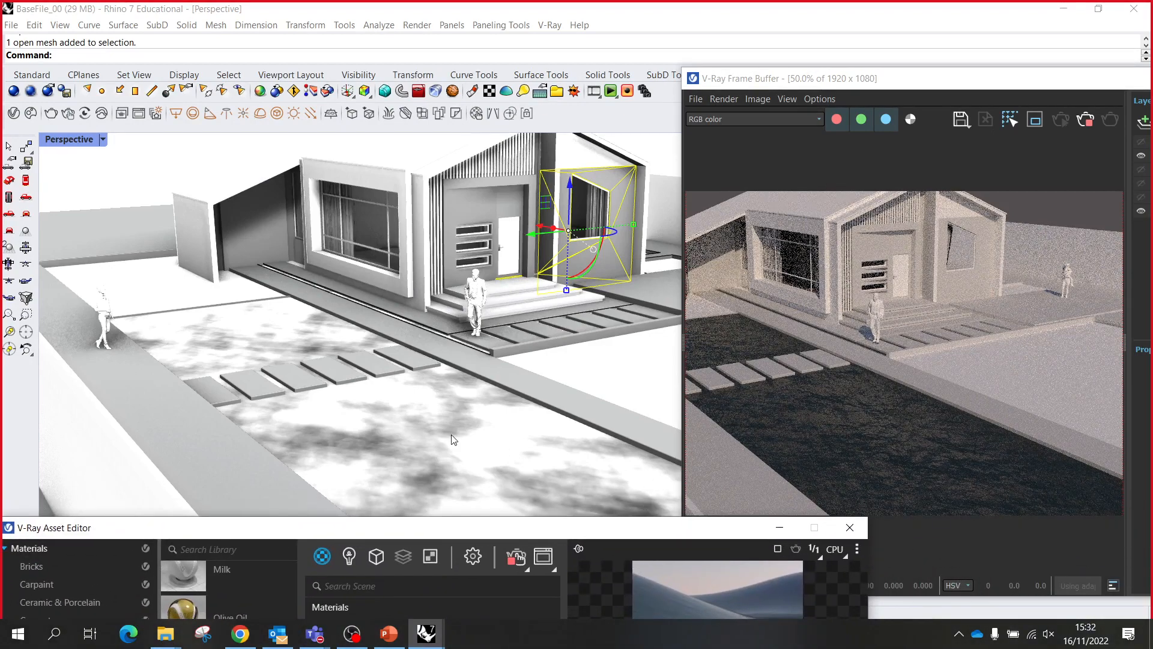
pyautogui.scroll(4, 474, 410)
pyautogui.scroll(-3, 476, 415)
pyautogui.scroll(8, 540, 421)
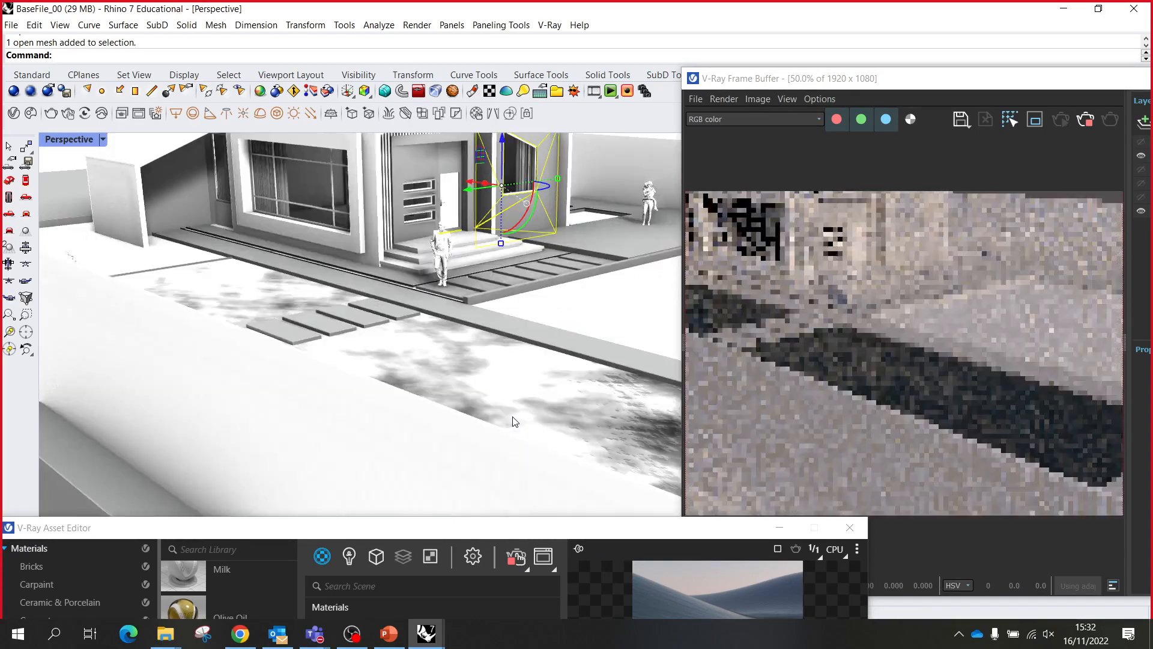
pyautogui.scroll(-2, 515, 419)
pyautogui.scroll(-3, 513, 404)
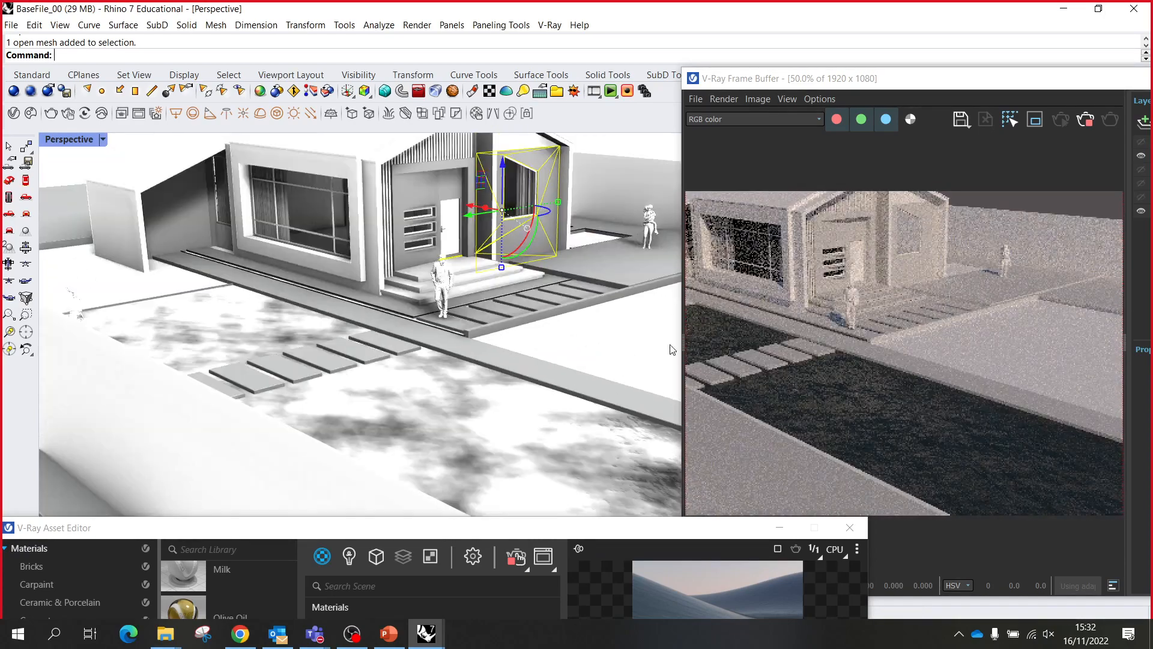
# - Set the bump amount of the Waves_A_01_200cm material to 0.1
pyautogui.moveTo(675, 534); pyautogui.dragTo(692, 83)
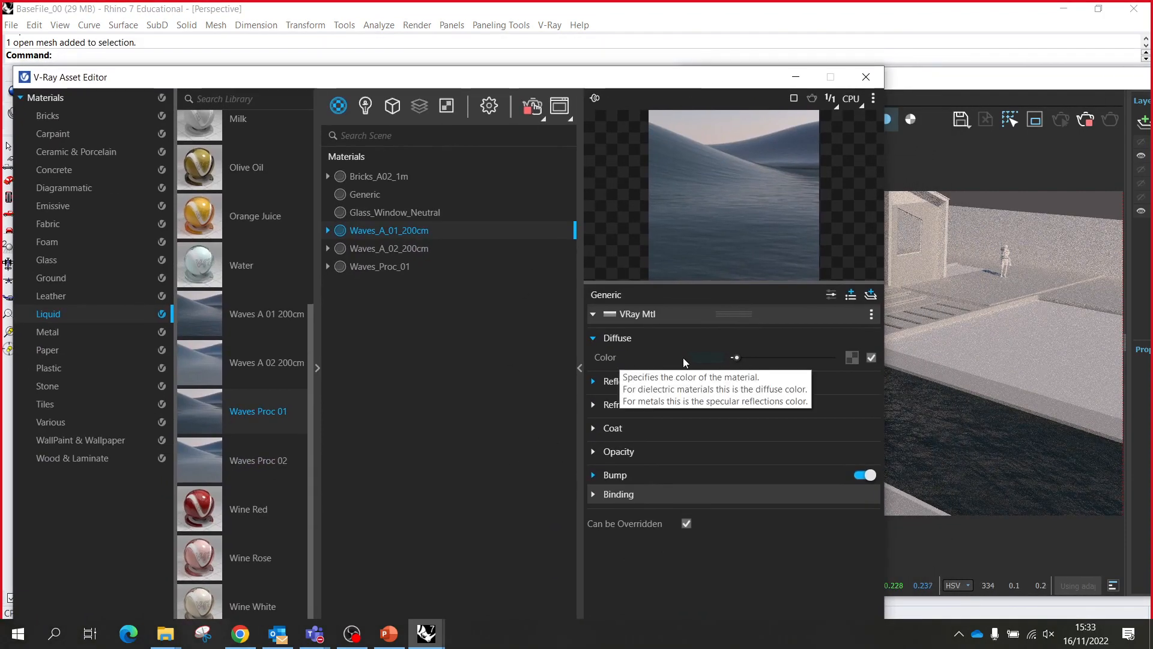
pyautogui.click(597, 476)
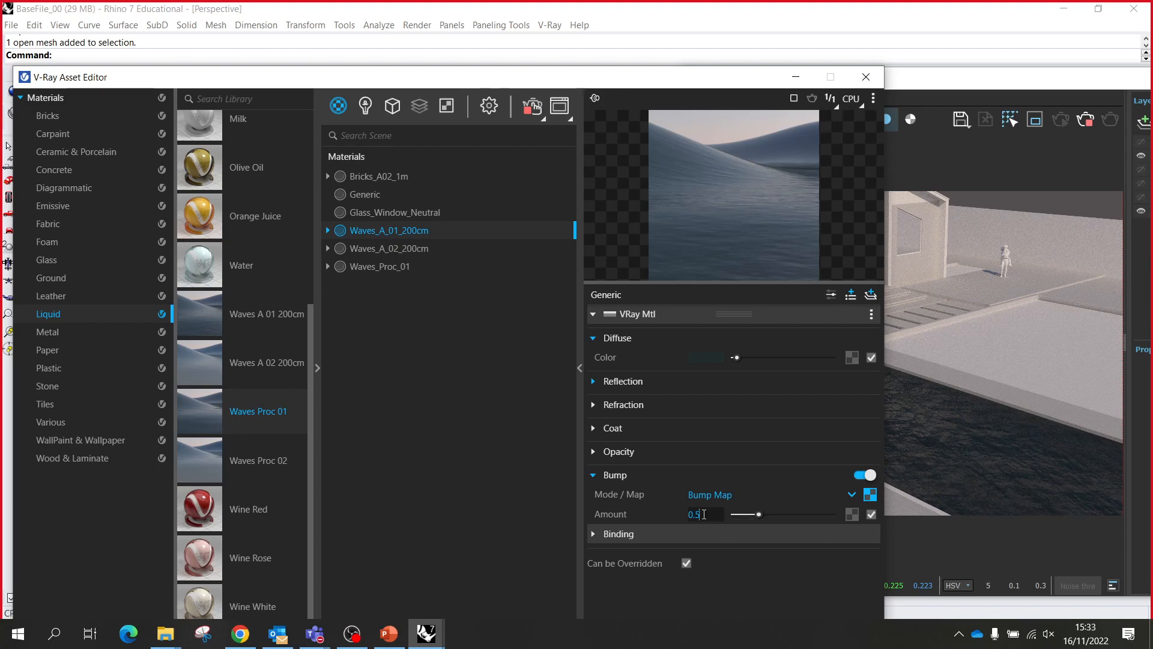
pyautogui.click(704, 514)
pyautogui.write('.1')
pyautogui.press('Return')
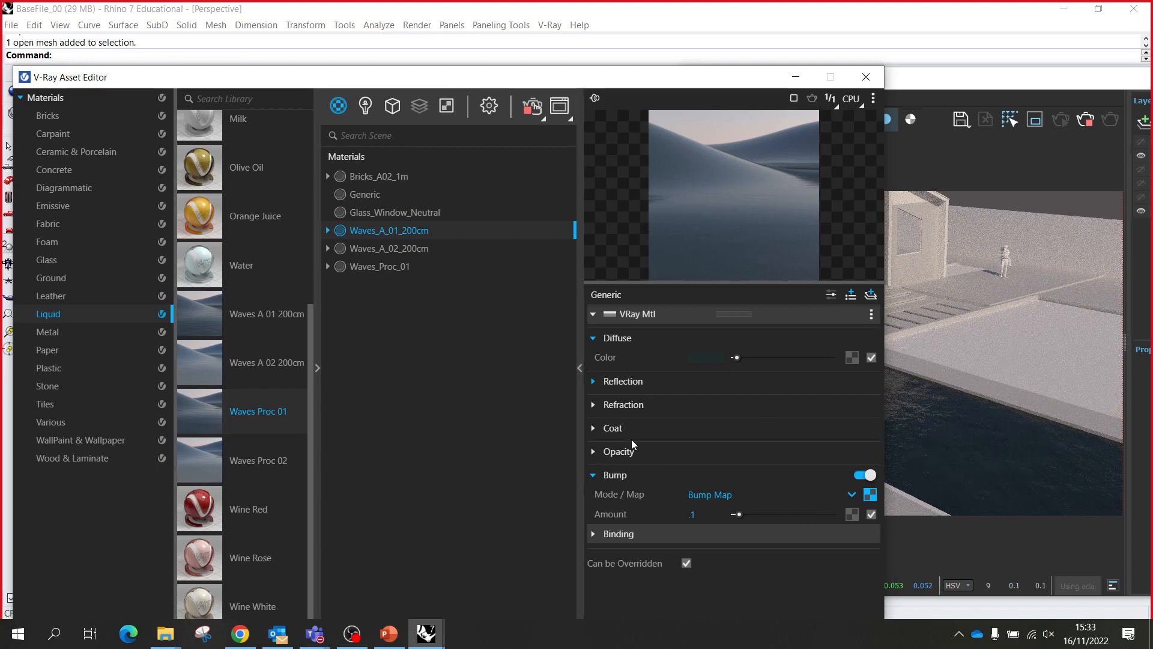
# - Set the UVW placement repeat of the Waves_A_01_200cm bump bitmap to 10 and check the water in the render
pyautogui.click(870, 495)
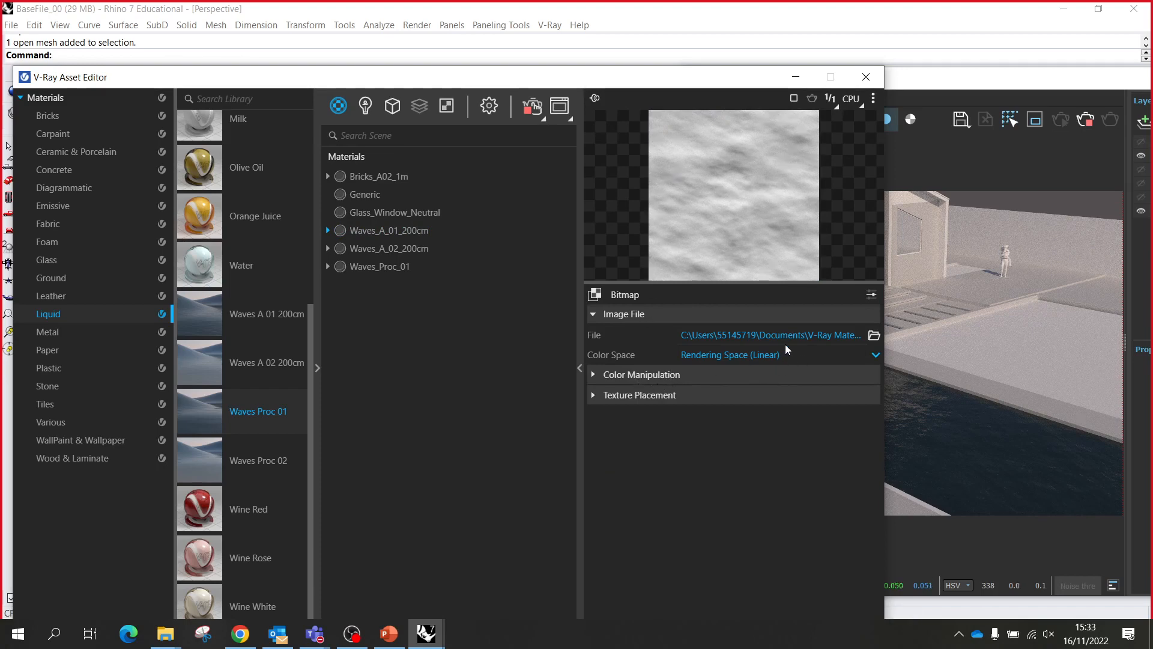
pyautogui.click(652, 399)
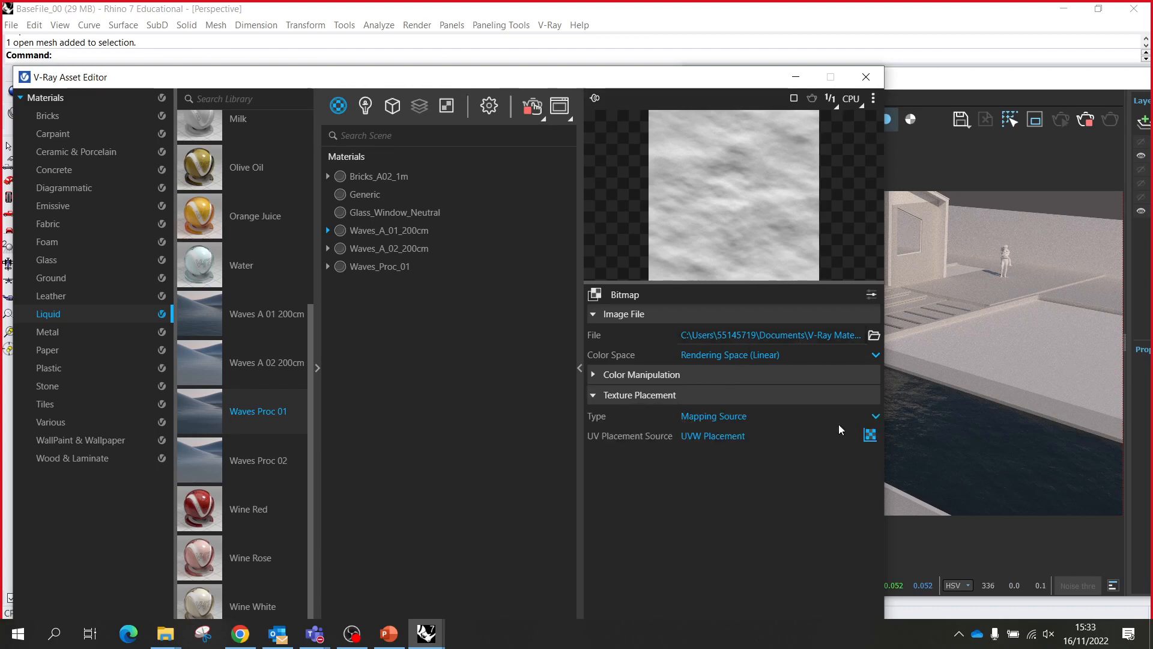
pyautogui.click(869, 435)
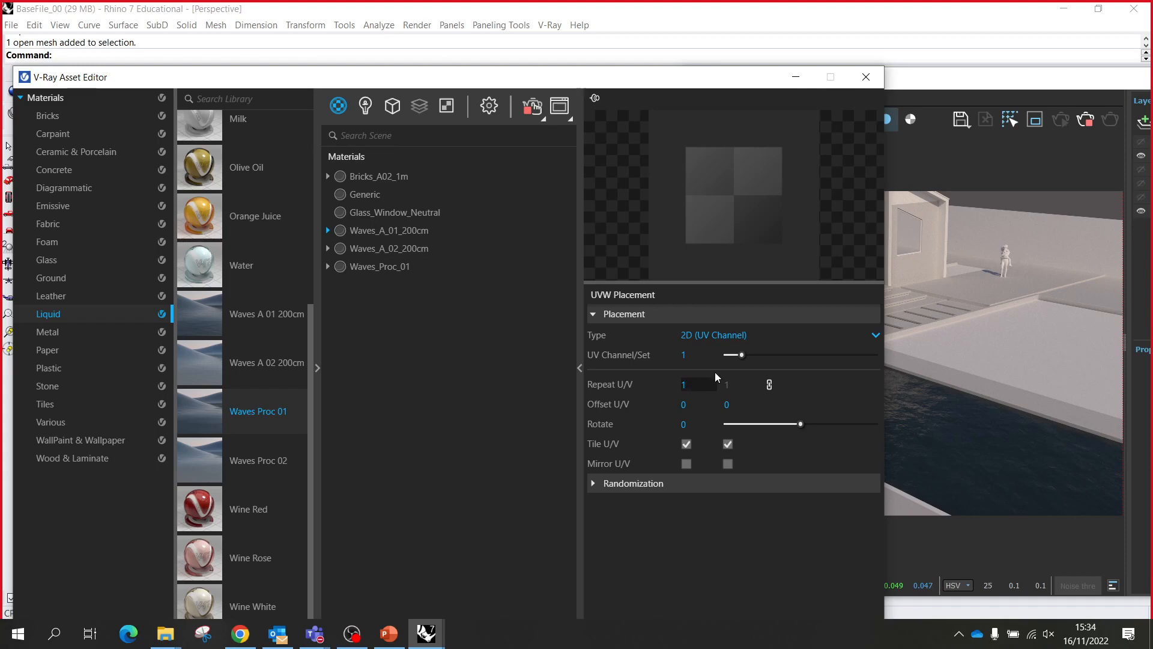
pyautogui.click(716, 382)
pyautogui.write('0')
pyautogui.press('Return')
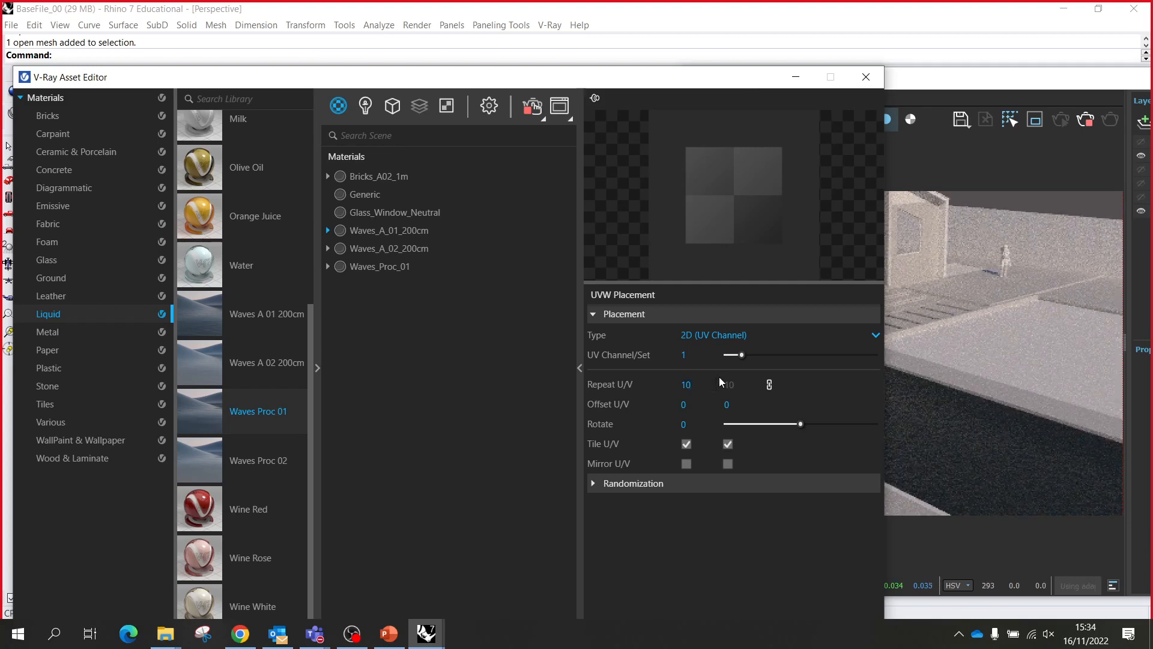
pyautogui.scroll(3, 1007, 482)
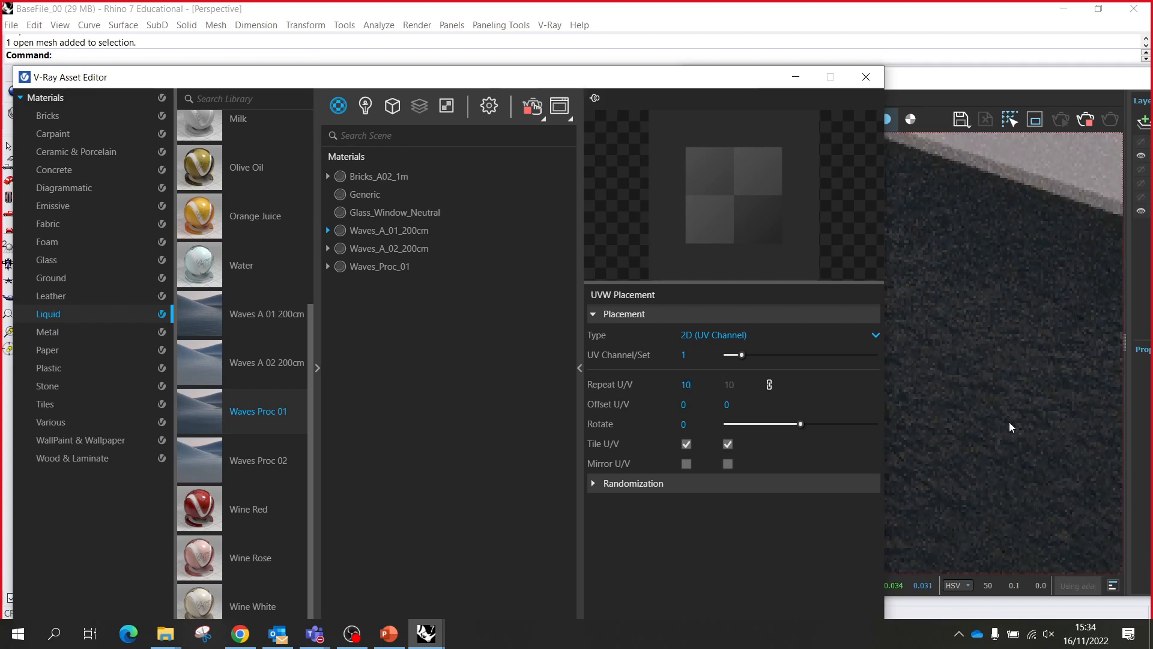
# - Set the UVW placement repeat of the Waves_A_01_200cm bump bitmap to 5 after checking the water in the render
pyautogui.scroll(-3, 1011, 423)
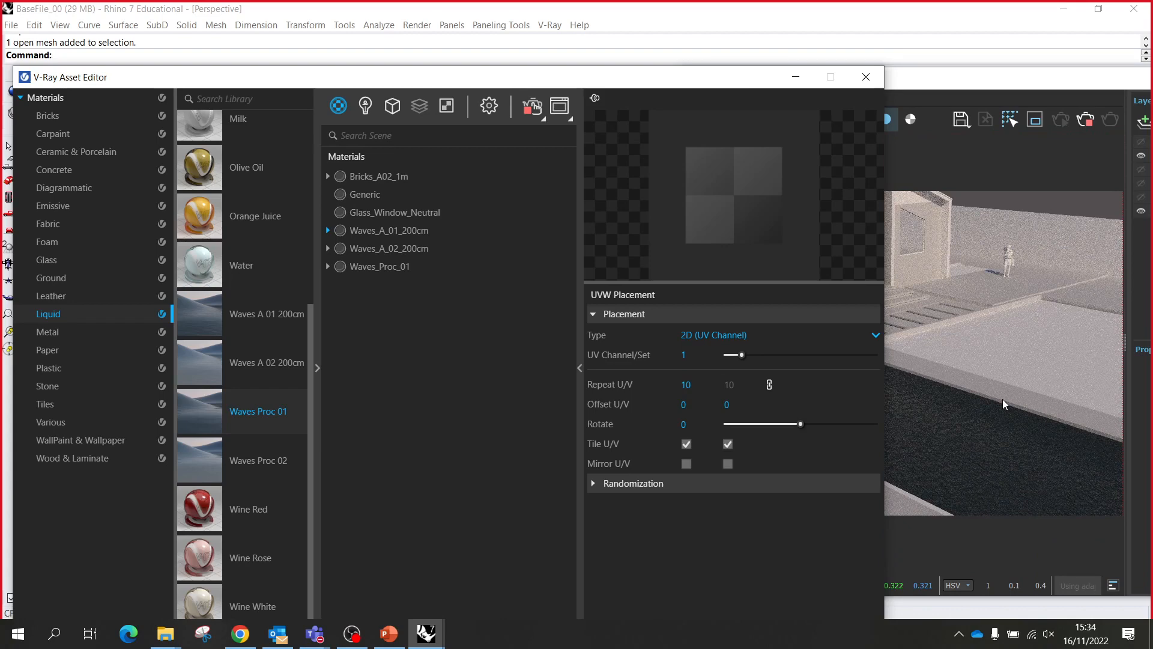
pyautogui.moveTo(726, 85); pyautogui.dragTo(630, 76)
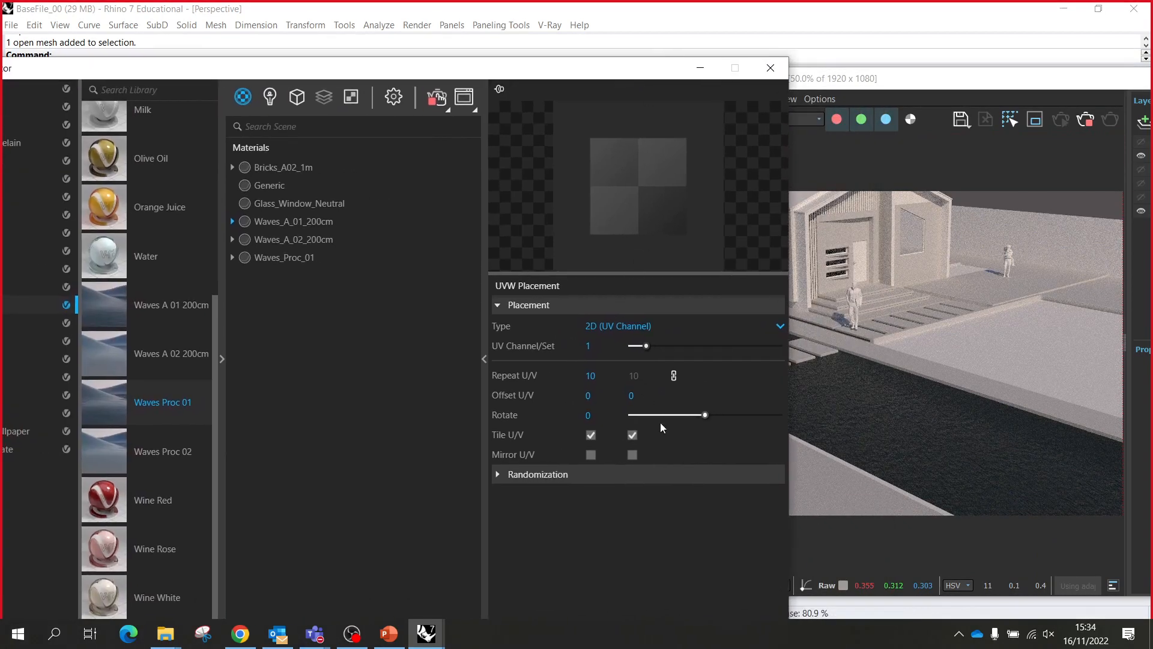
pyautogui.scroll(1, 875, 390)
pyautogui.scroll(1, 897, 378)
pyautogui.scroll(-1, 896, 377)
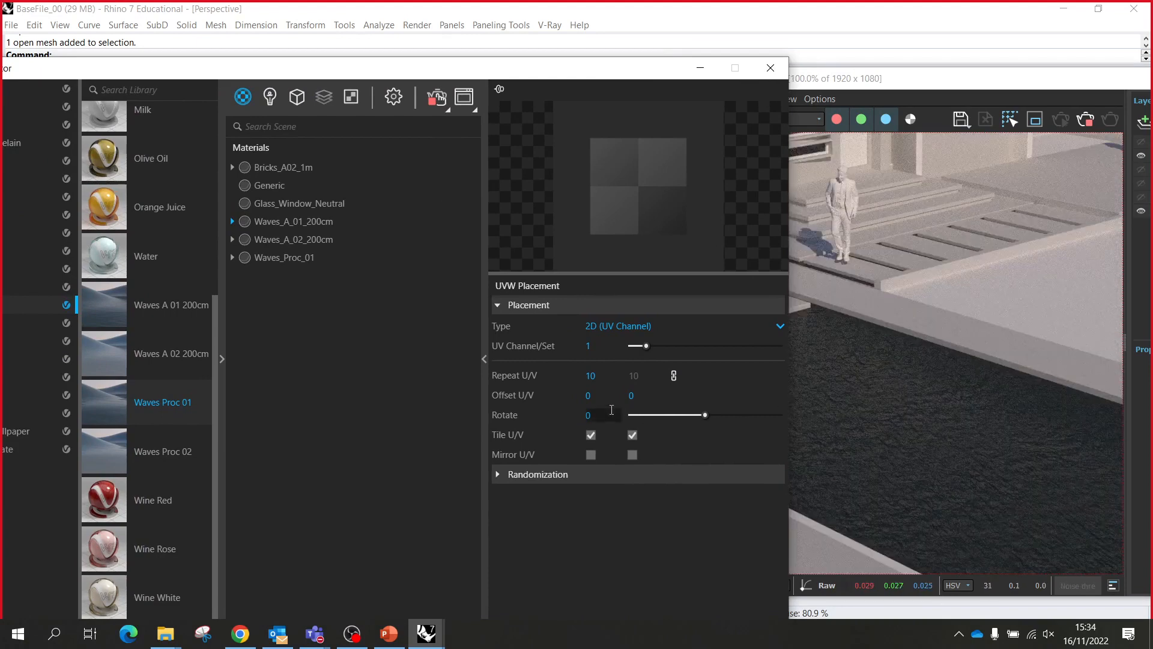
pyautogui.click(608, 374)
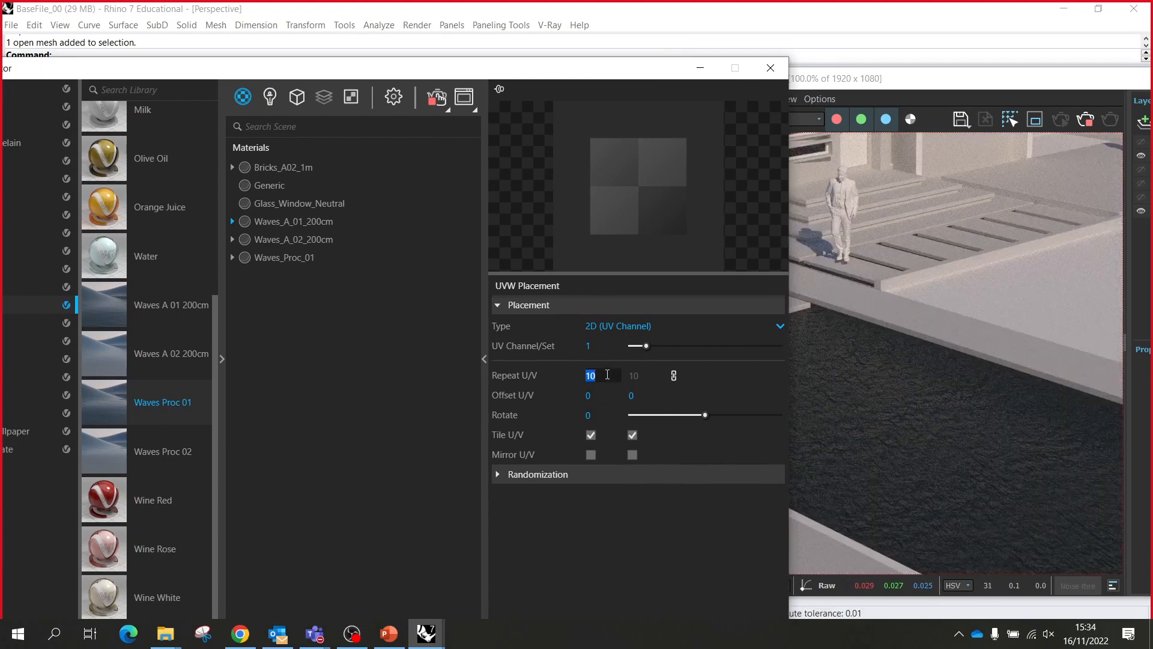
pyautogui.write('5')
pyautogui.press('Return')
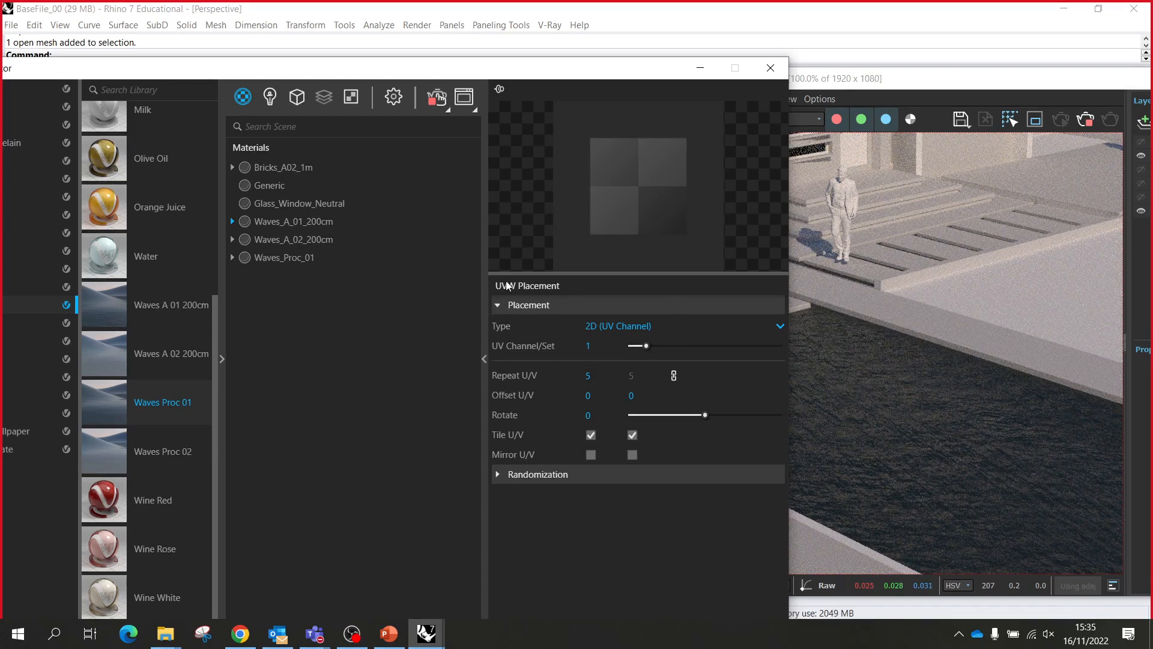
# - Set the bump amount of the Waves_A_01_200cm material to 0.01
pyautogui.click(331, 224)
pyautogui.click(605, 504)
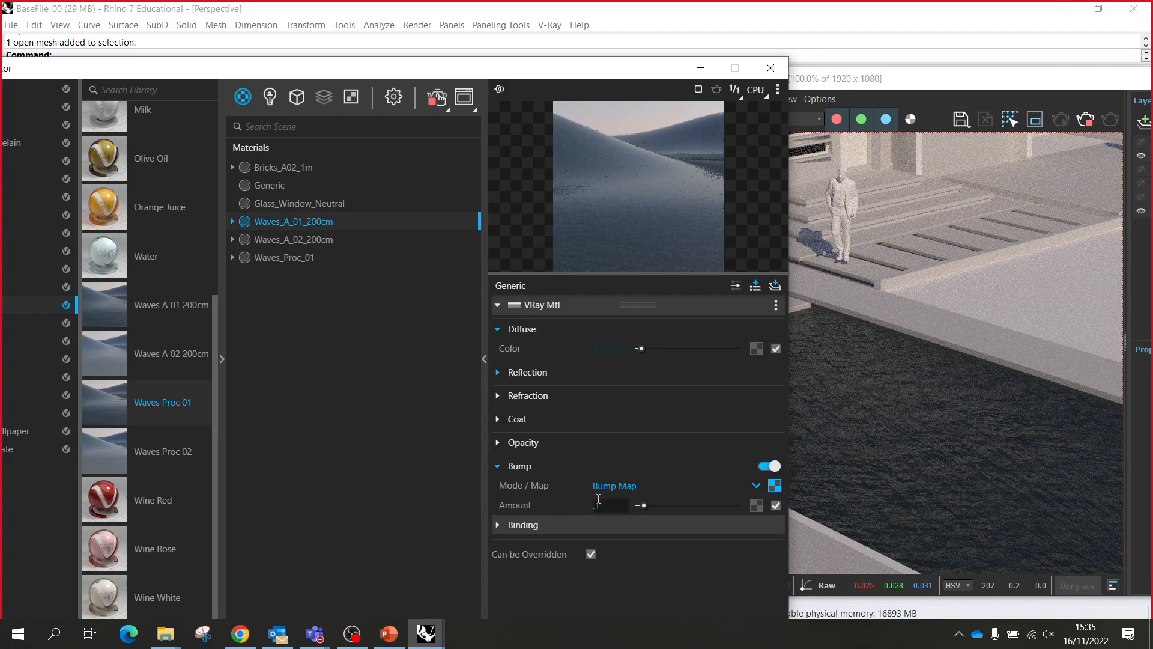
pyautogui.press('BackSpace')
pyautogui.write('01')
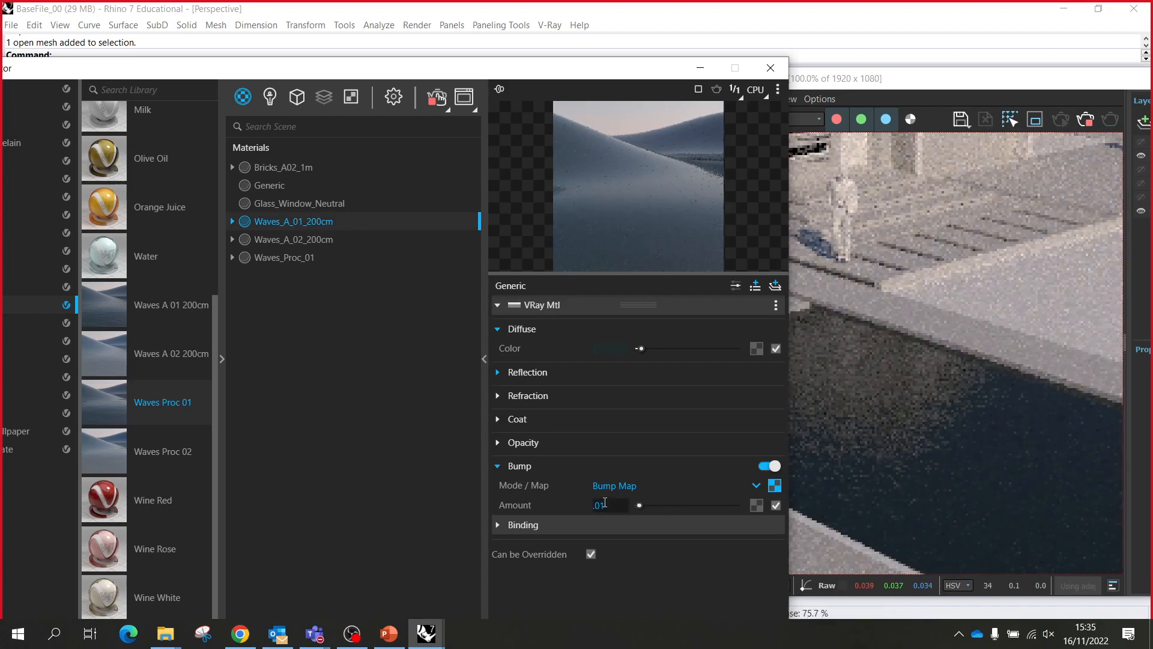
# - Lower the opacity of the Waves_A_01_200cm material to 0.93
pyautogui.moveTo(643, 75); pyautogui.dragTo(504, 94)
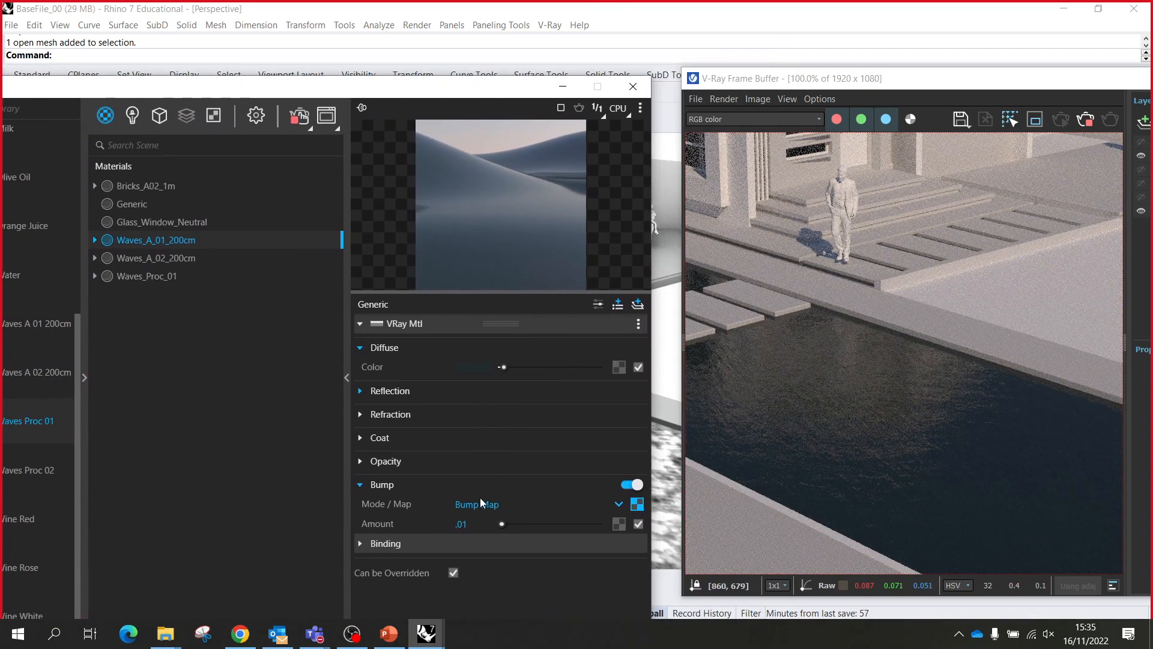
pyautogui.click(391, 466)
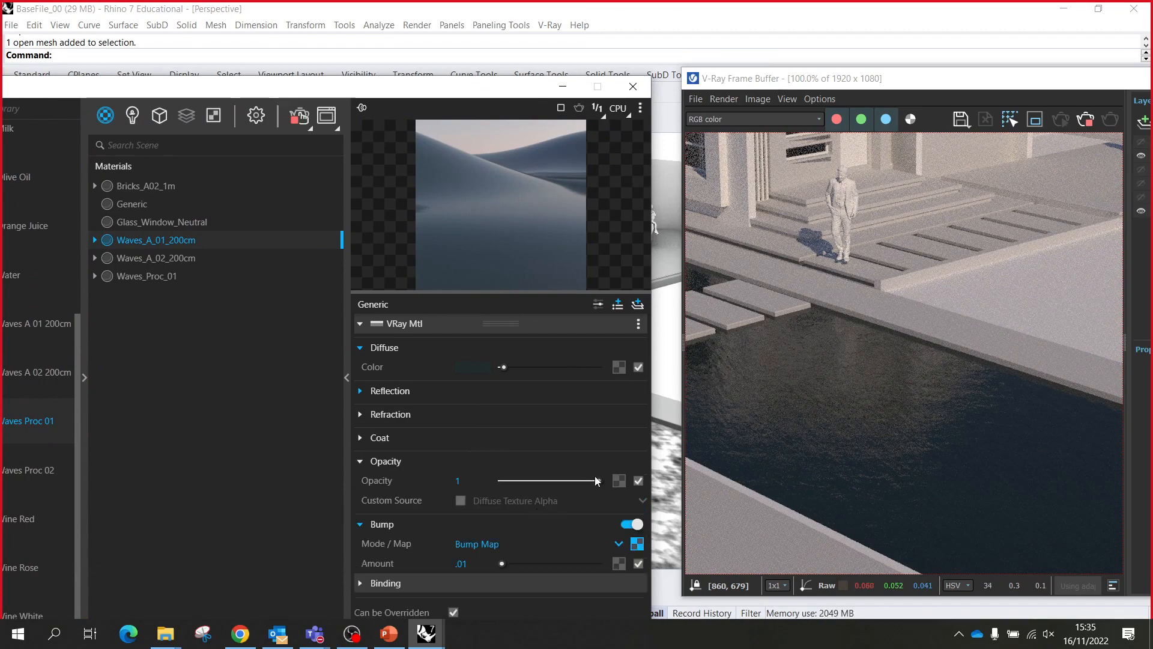
pyautogui.moveTo(594, 476)
pyautogui.mouseDown()
pyautogui.moveTo(569, 485)
pyautogui.moveTo(592, 483)
pyautogui.mouseUp()
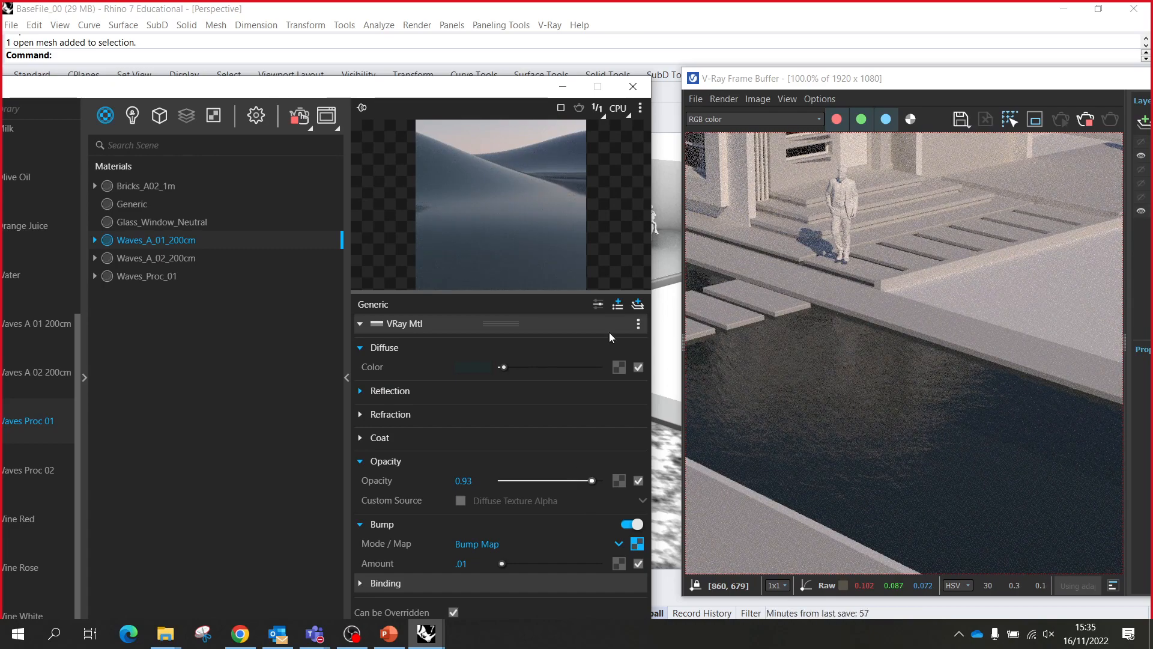
# - Enlarge the render view and examine the pool water from several angles and distances in the Perspective viewport
pyautogui.moveTo(510, 89); pyautogui.dragTo(369, 137)
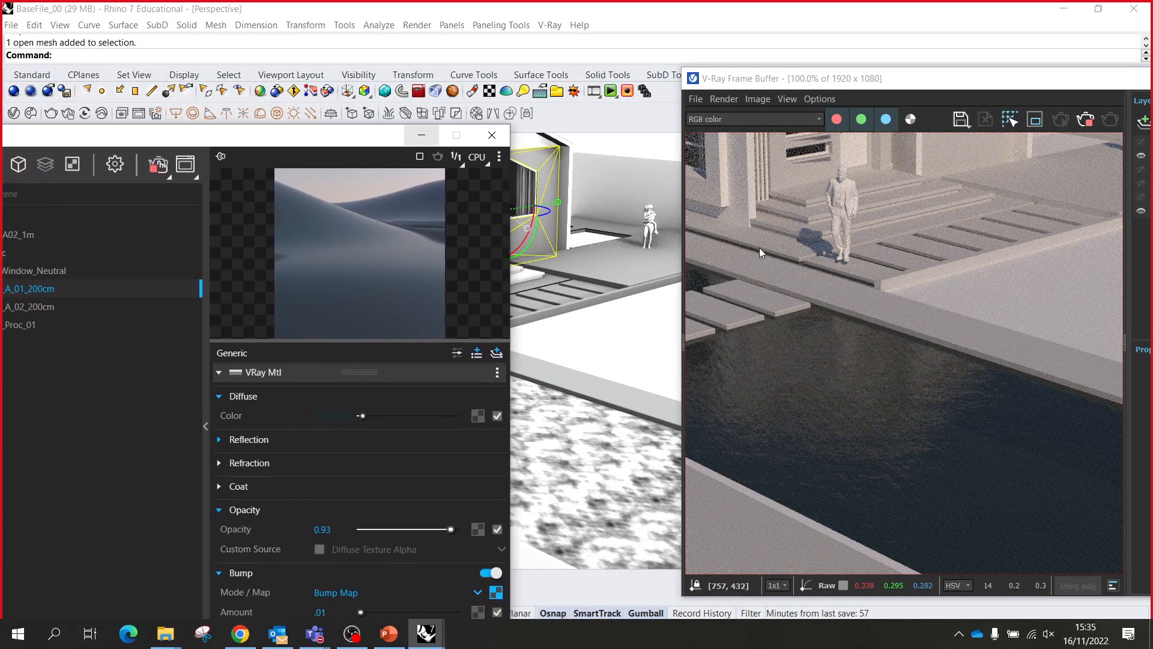
pyautogui.moveTo(683, 292); pyautogui.dragTo(405, 287)
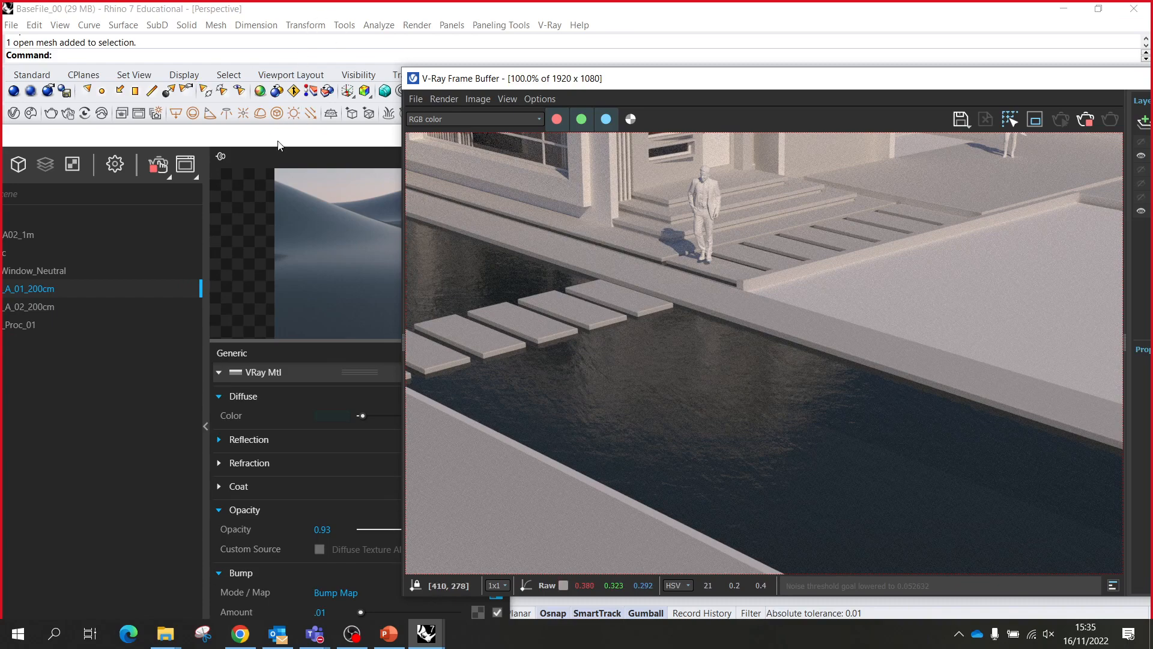
pyautogui.moveTo(278, 148); pyautogui.dragTo(371, 405)
pyautogui.scroll(-6, 281, 278)
pyautogui.moveTo(282, 278); pyautogui.dragTo(295, 312, button='right')
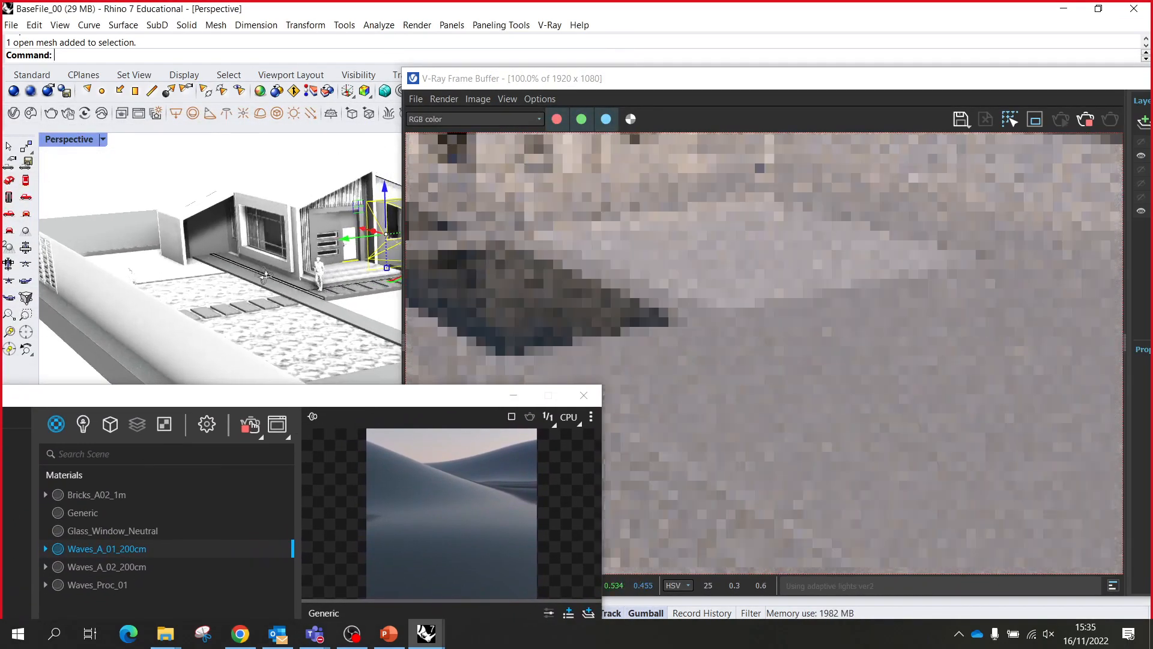
pyautogui.scroll(6, 301, 341)
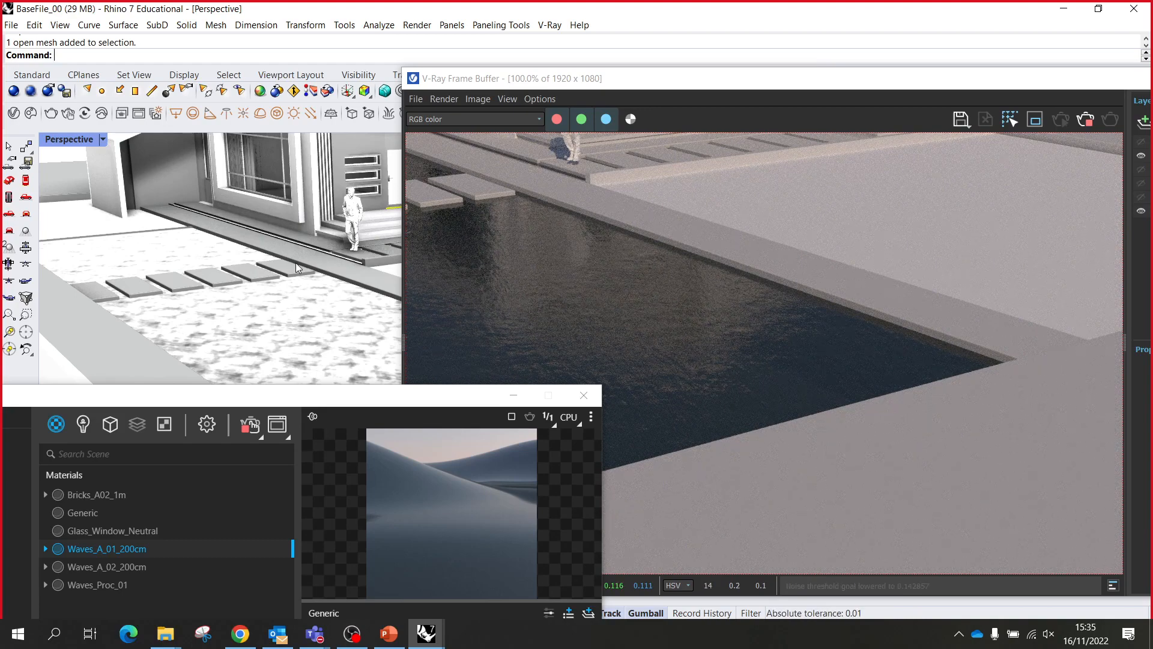
pyautogui.scroll(-4, 255, 268)
pyautogui.scroll(8, 256, 264)
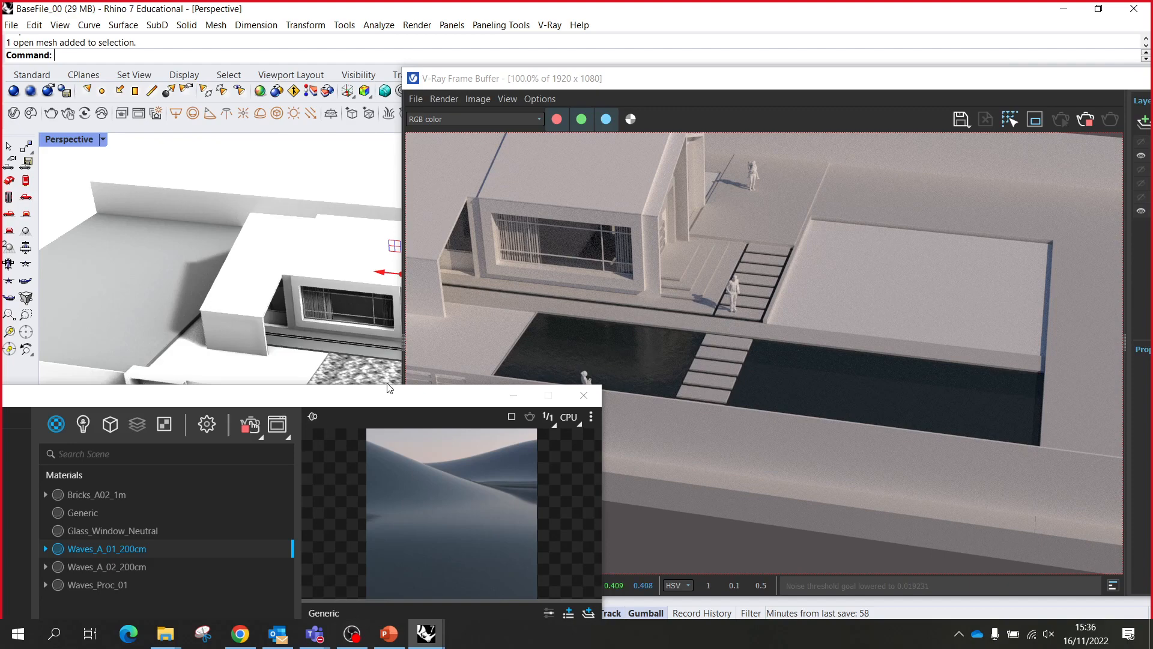
# - Open the UVW placement settings of the Waves_A_01_200cm bump bitmap
pyautogui.moveTo(388, 395); pyautogui.dragTo(511, 46)
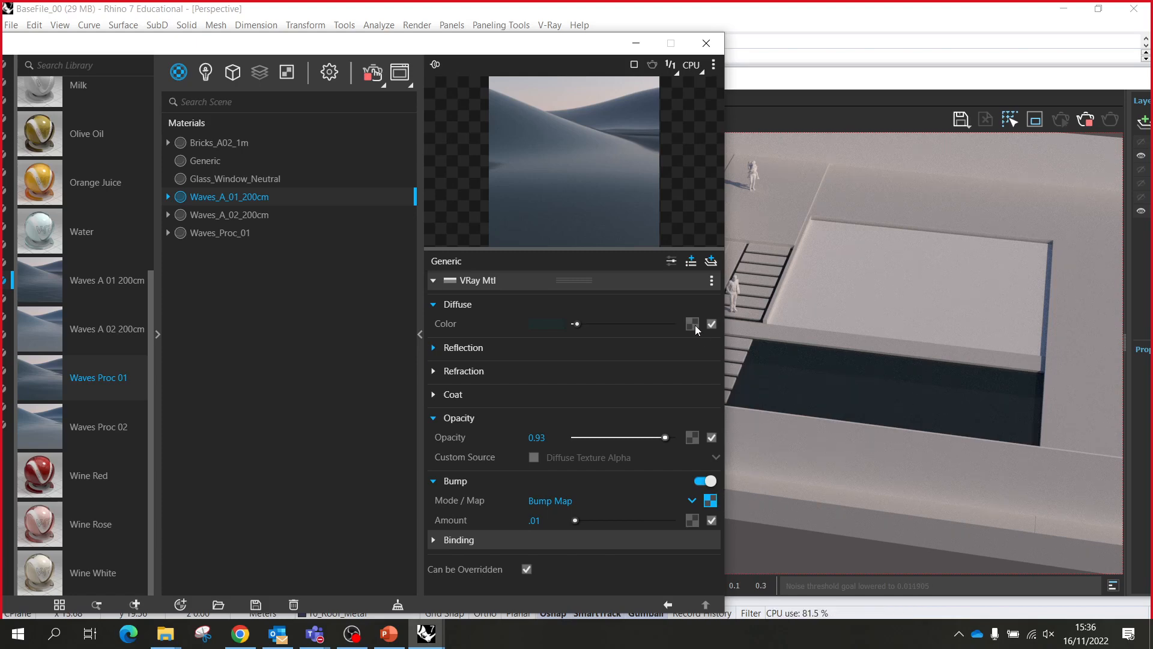
pyautogui.click(713, 503)
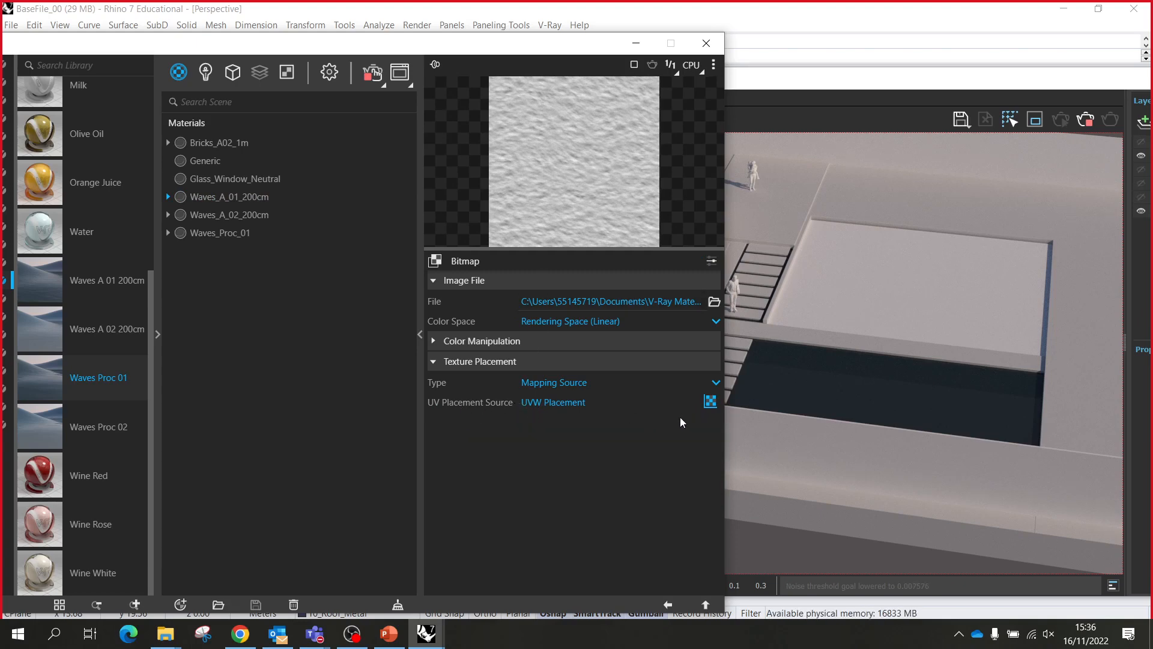
pyautogui.click(711, 401)
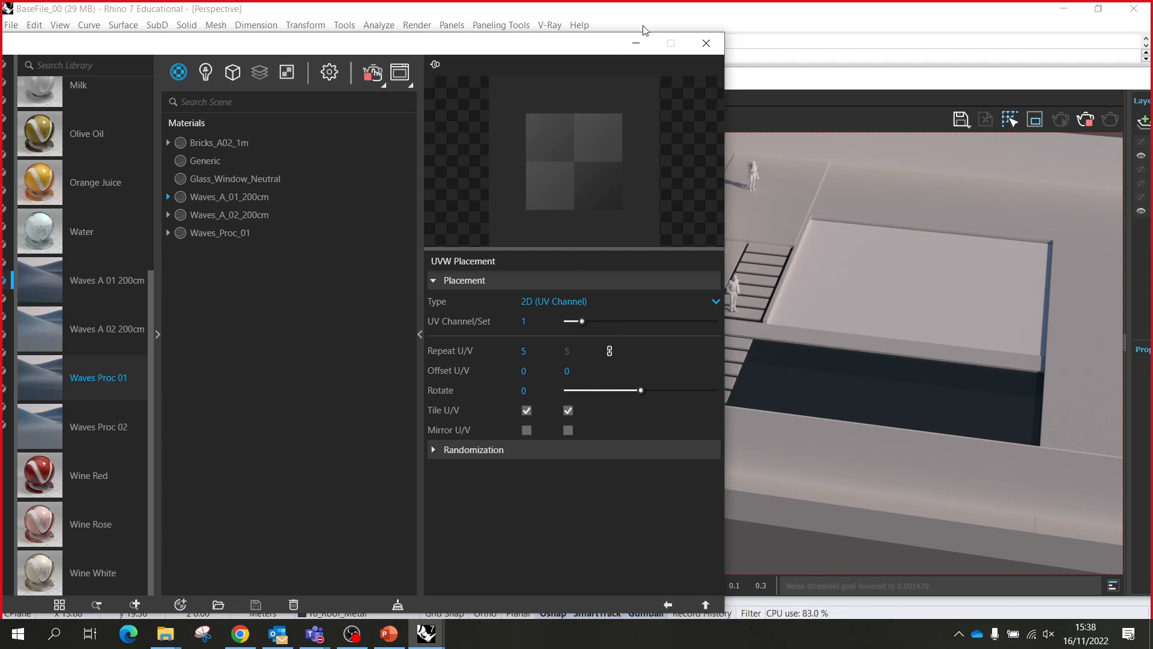
# - Add the Grass B 200cm material from the Ground library to the scene and apply it to the 06_Grass layer
pyautogui.moveTo(603, 47); pyautogui.dragTo(791, 70)
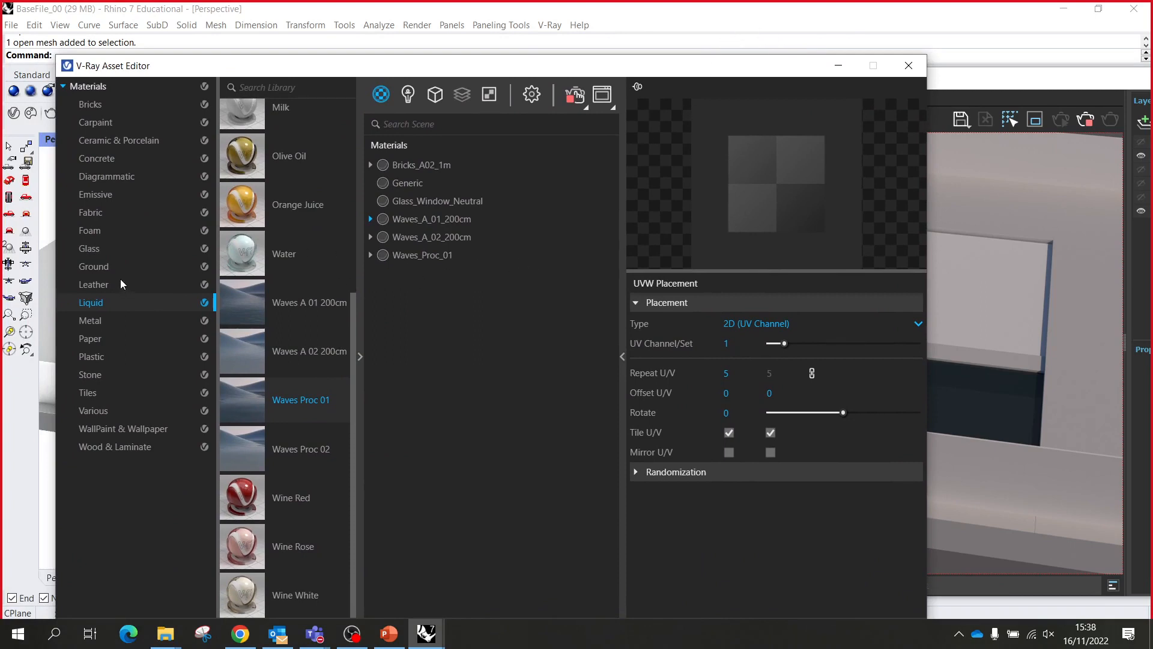
pyautogui.click(98, 267)
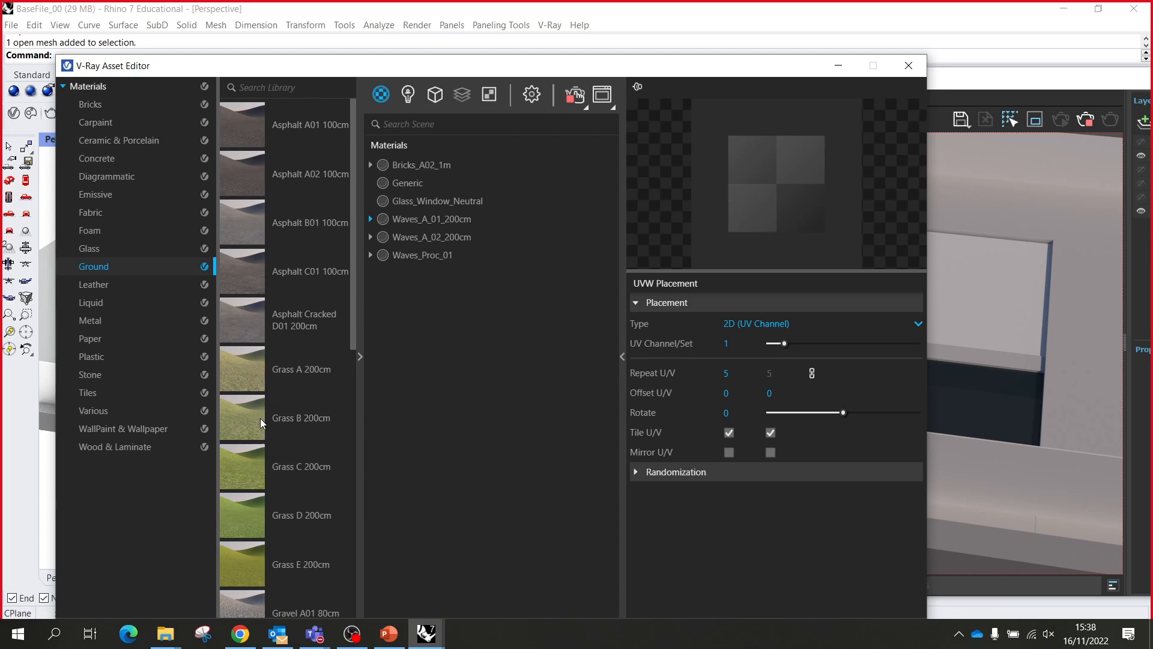
pyautogui.moveTo(265, 434); pyautogui.dragTo(493, 359)
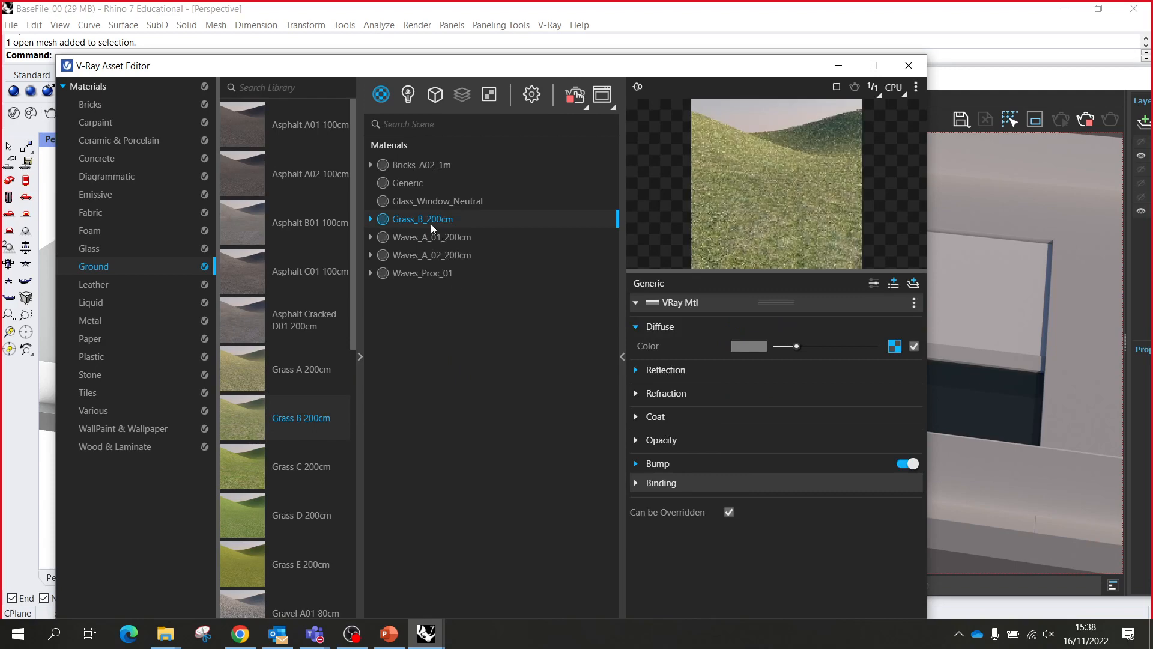
pyautogui.rightClick(430, 218)
pyautogui.moveTo(478, 270)
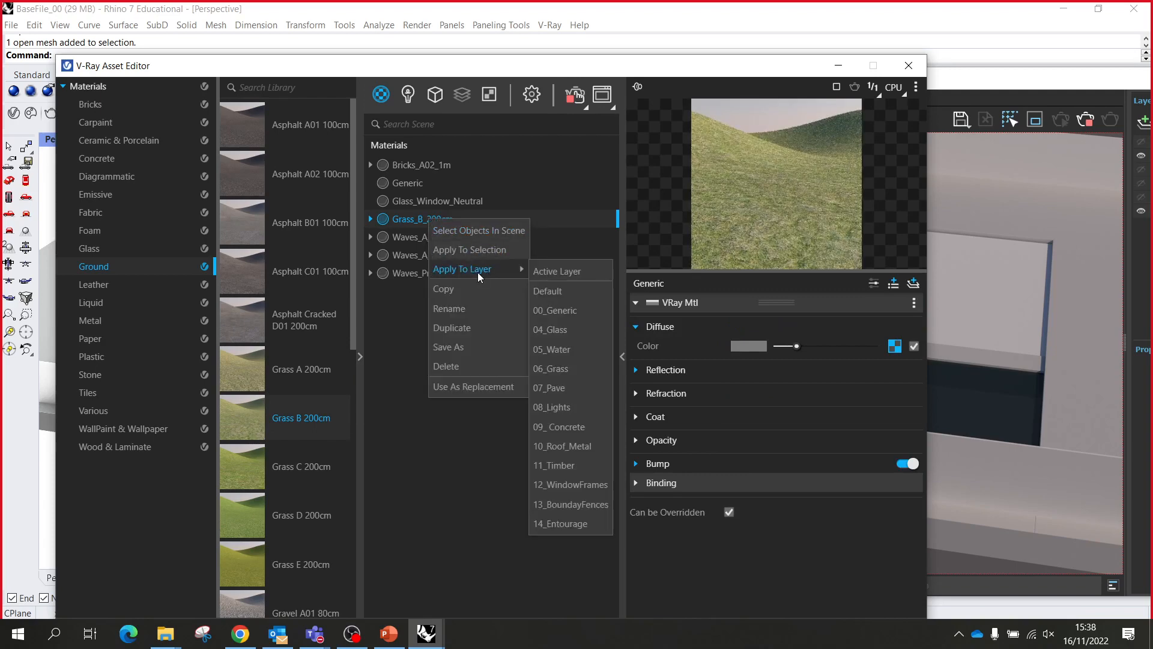
pyautogui.click(580, 368)
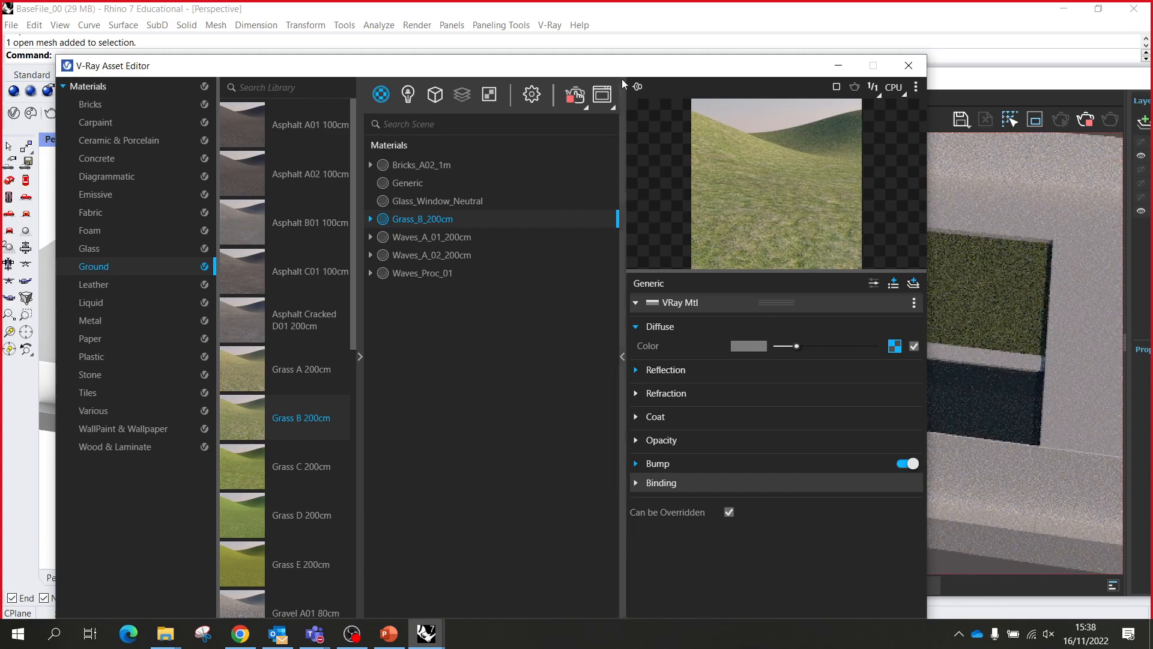
# - Examine the grass texture and its scale across the lawn areas in the render and from above in the Perspective viewport
pyautogui.moveTo(624, 74); pyautogui.dragTo(299, 501)
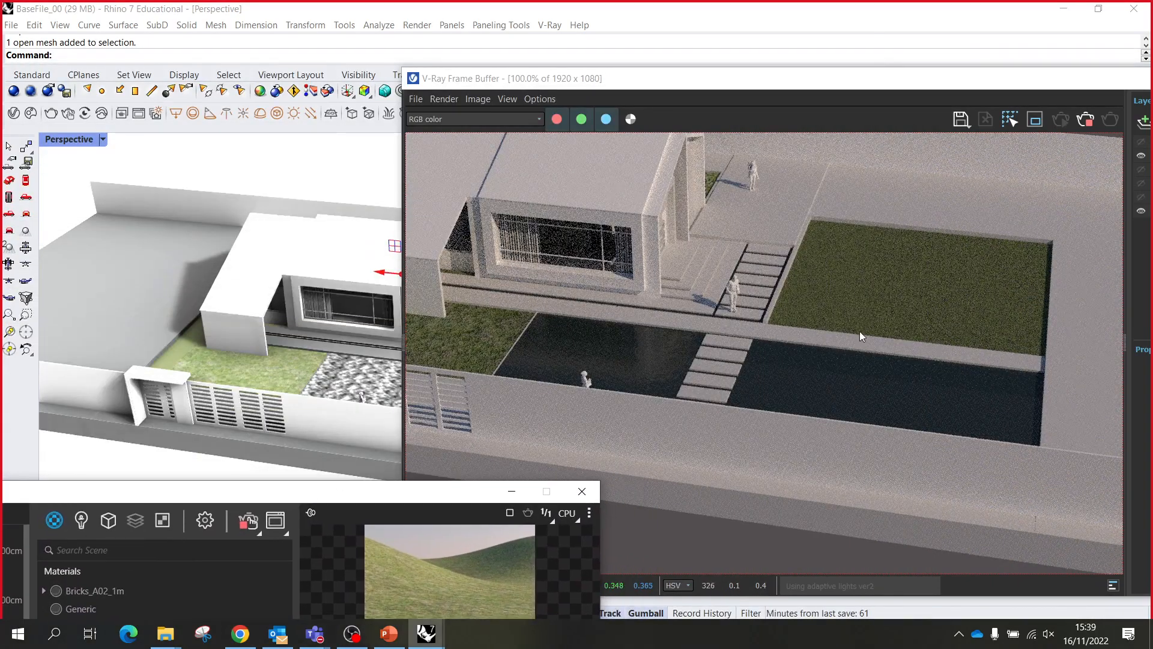
pyautogui.scroll(-1, 859, 330)
pyautogui.scroll(2, 619, 370)
pyautogui.scroll(1, 613, 361)
pyautogui.scroll(-2, 598, 330)
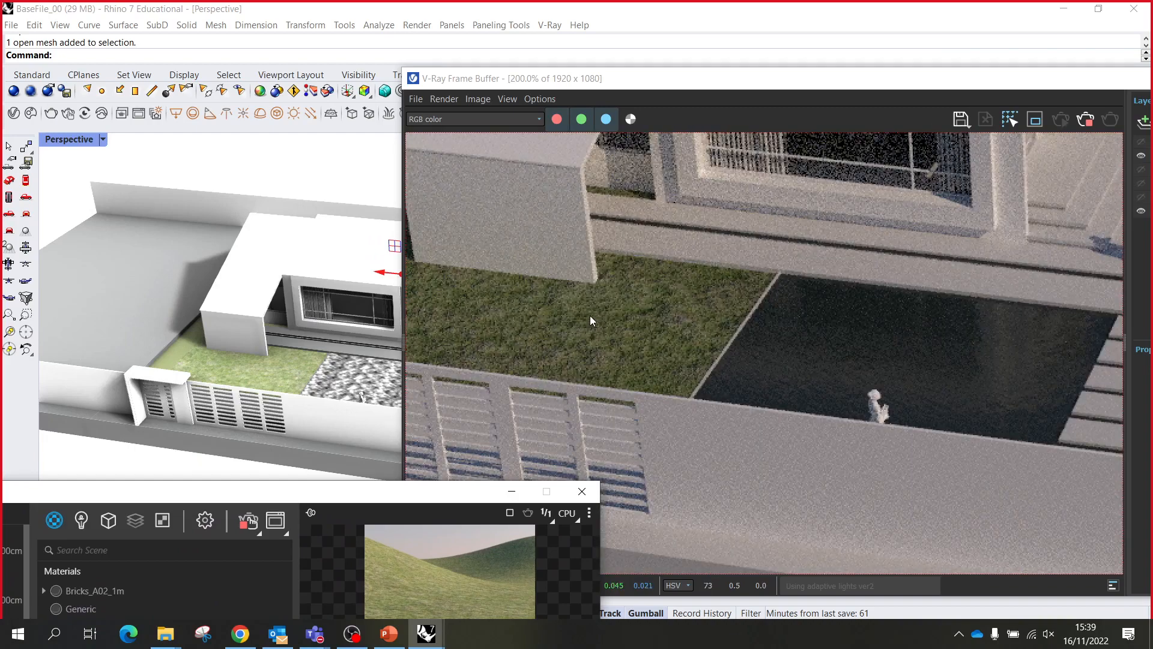
pyautogui.scroll(-1, 474, 270)
pyautogui.click(733, 335)
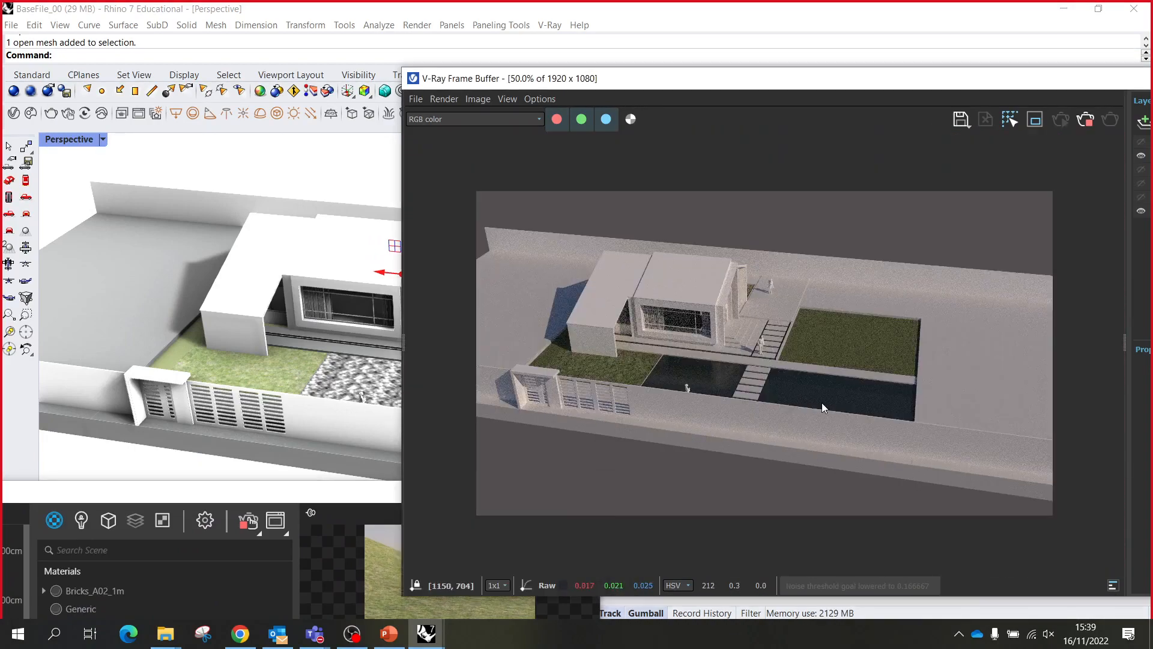
pyautogui.moveTo(314, 327); pyautogui.dragTo(340, 348, button='right')
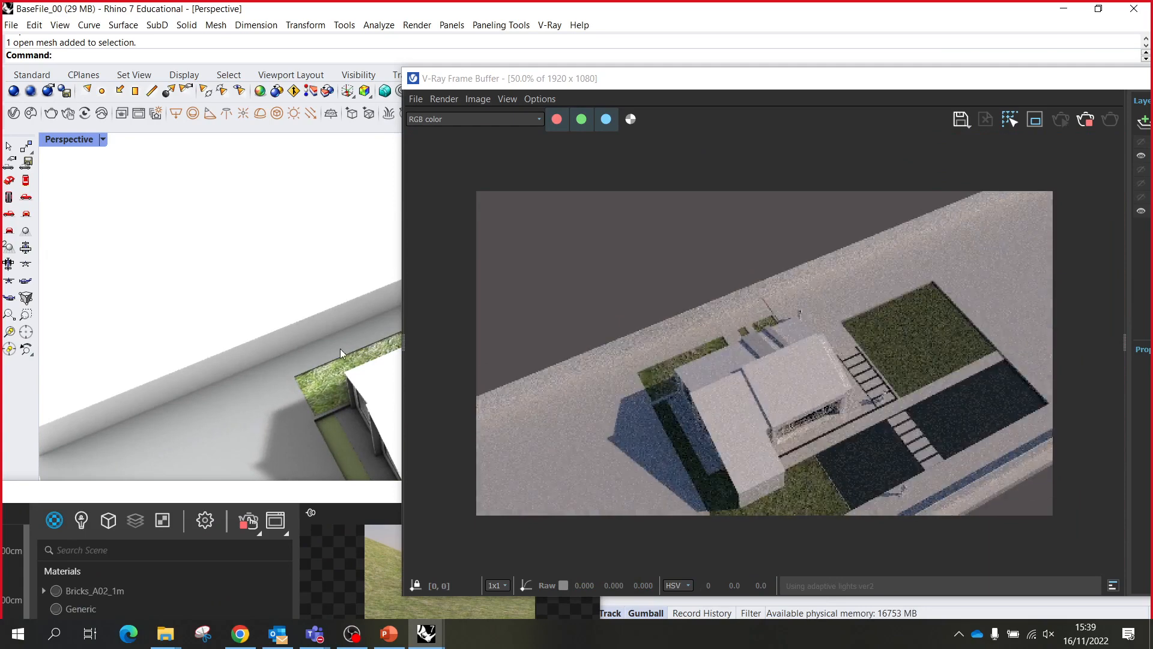
pyautogui.moveTo(298, 309); pyautogui.dragTo(345, 383, button='right')
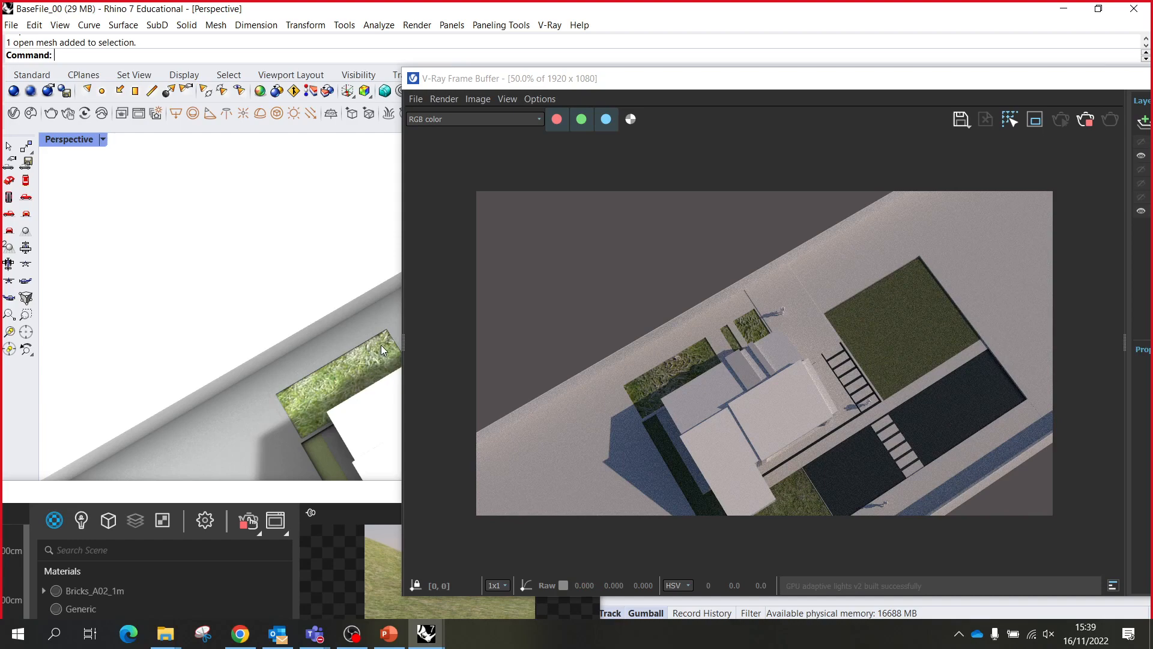
pyautogui.scroll(-2, 240, 281)
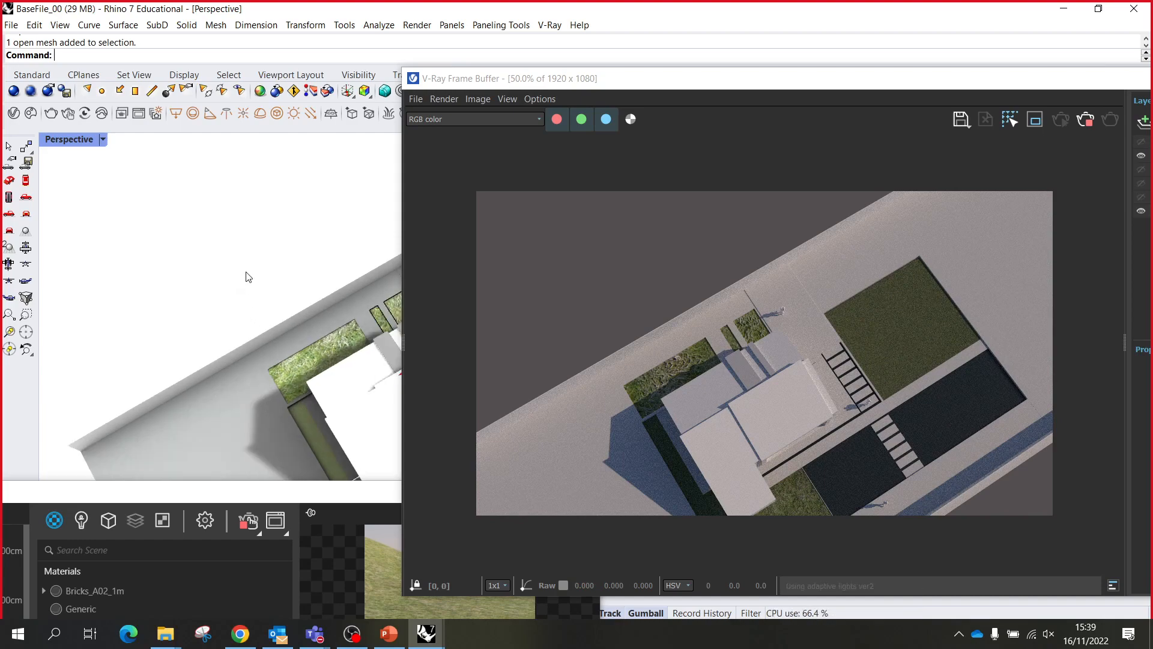
pyautogui.scroll(3, 304, 409)
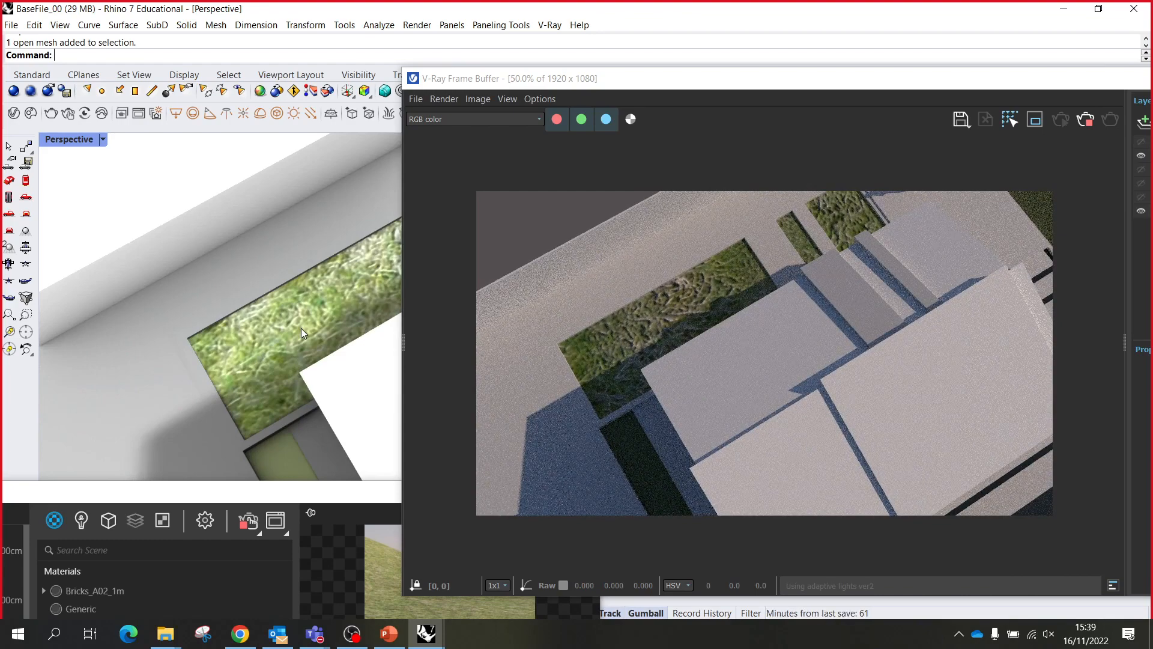
pyautogui.scroll(-3, 287, 341)
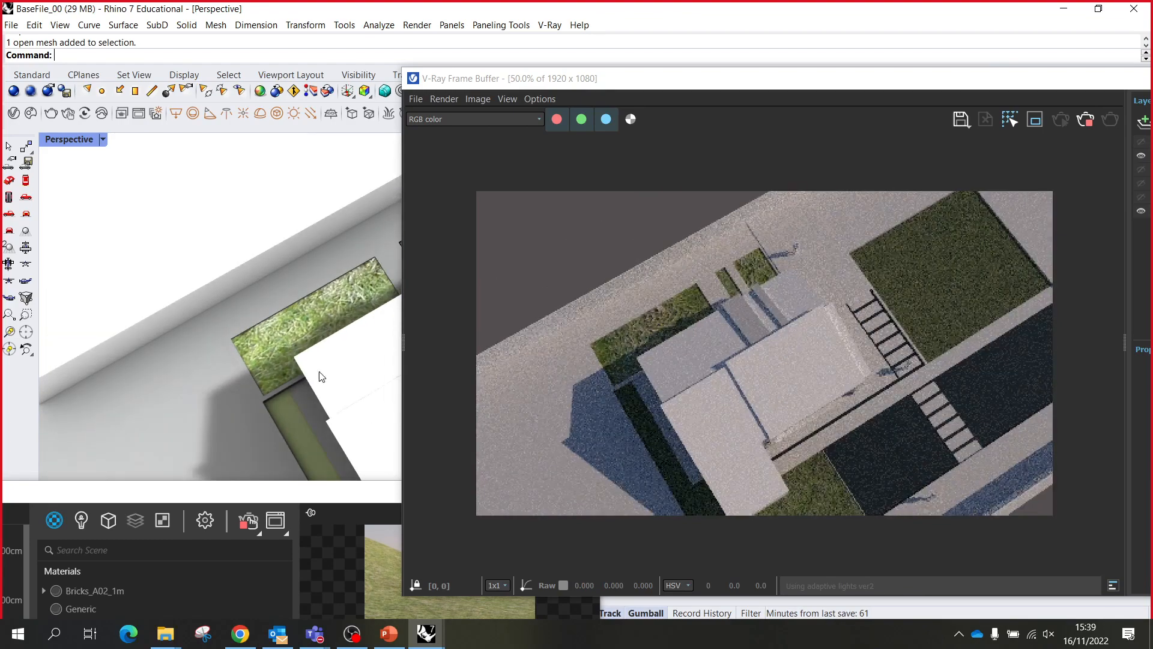
# - Set the texture placement type of the Grass_B_200cm diffuse bitmap to Environment
pyautogui.moveTo(345, 491); pyautogui.dragTo(475, 163)
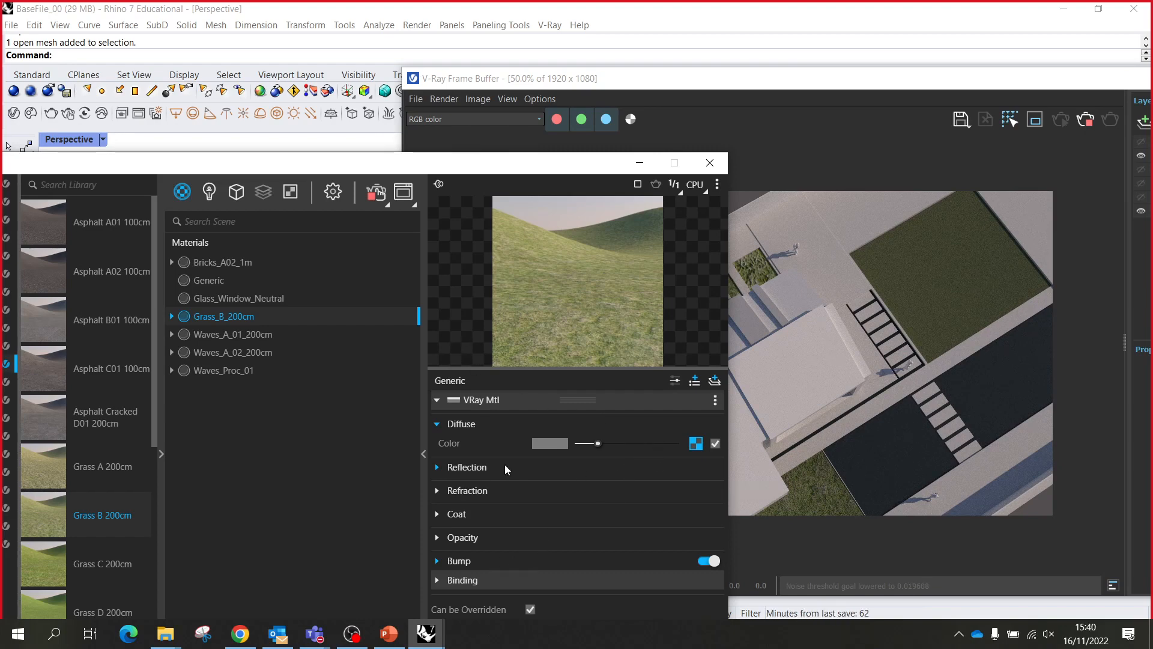
pyautogui.click(696, 444)
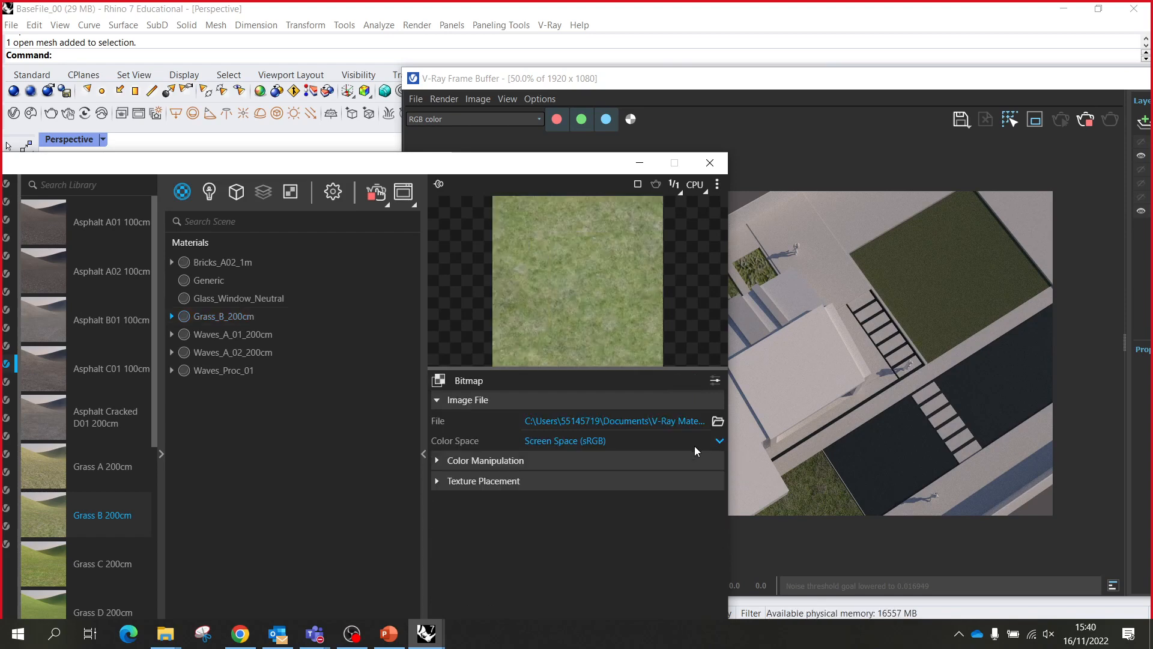
pyautogui.click(498, 484)
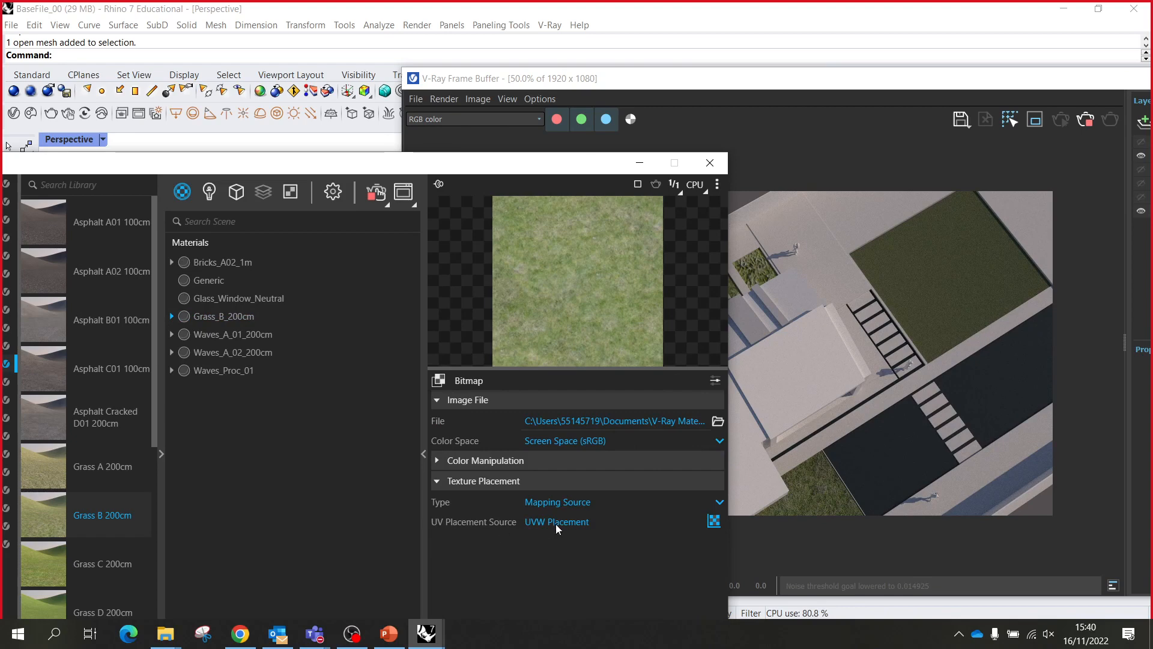
pyautogui.click(573, 505)
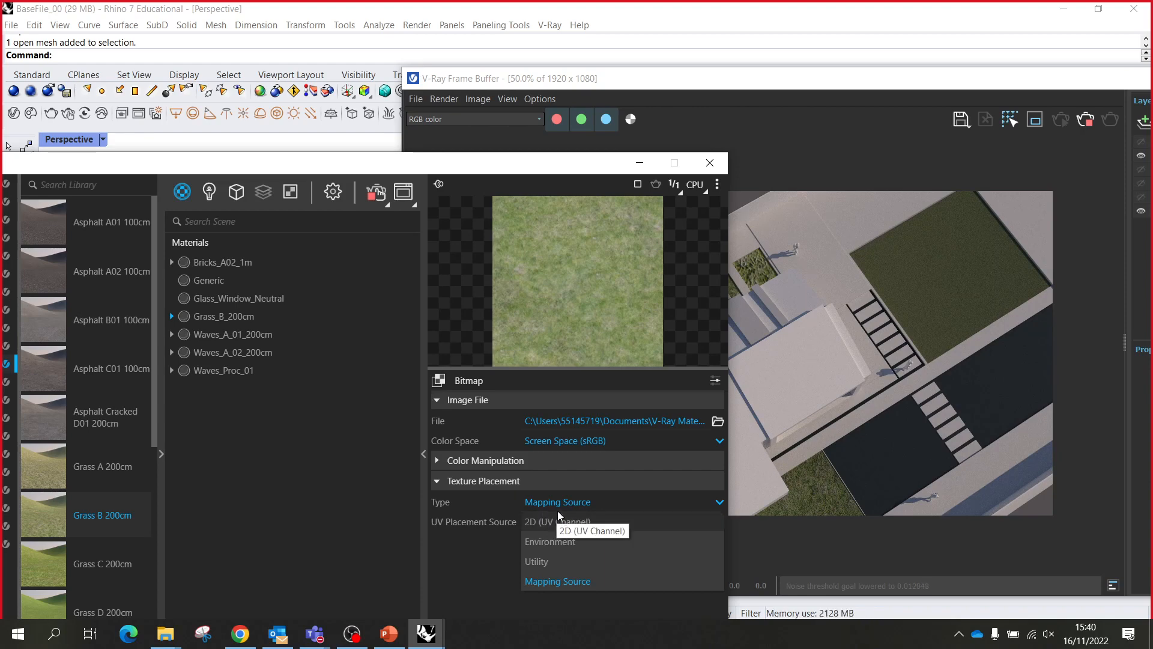
pyautogui.click(629, 544)
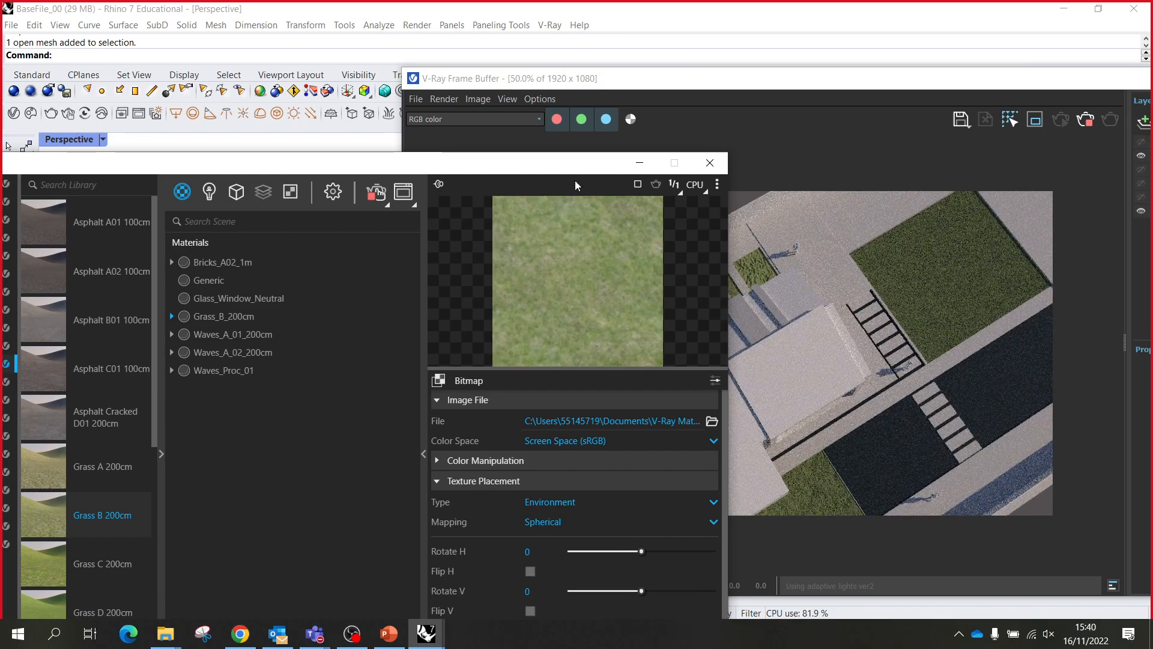
# - Examine the grass texture on the large lawn and the planting strips beside the house in the render
pyautogui.moveTo(563, 173); pyautogui.dragTo(391, 187)
pyautogui.scroll(1, 934, 301)
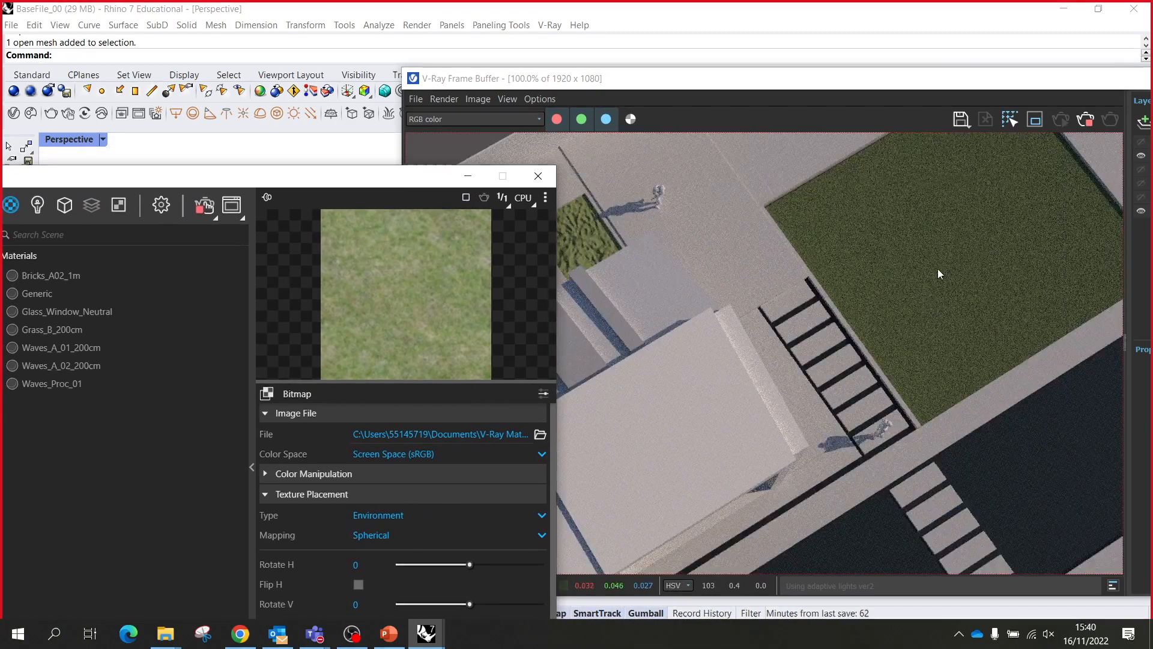
pyautogui.scroll(-2, 939, 269)
pyautogui.scroll(2, 794, 429)
pyautogui.scroll(-1, 794, 414)
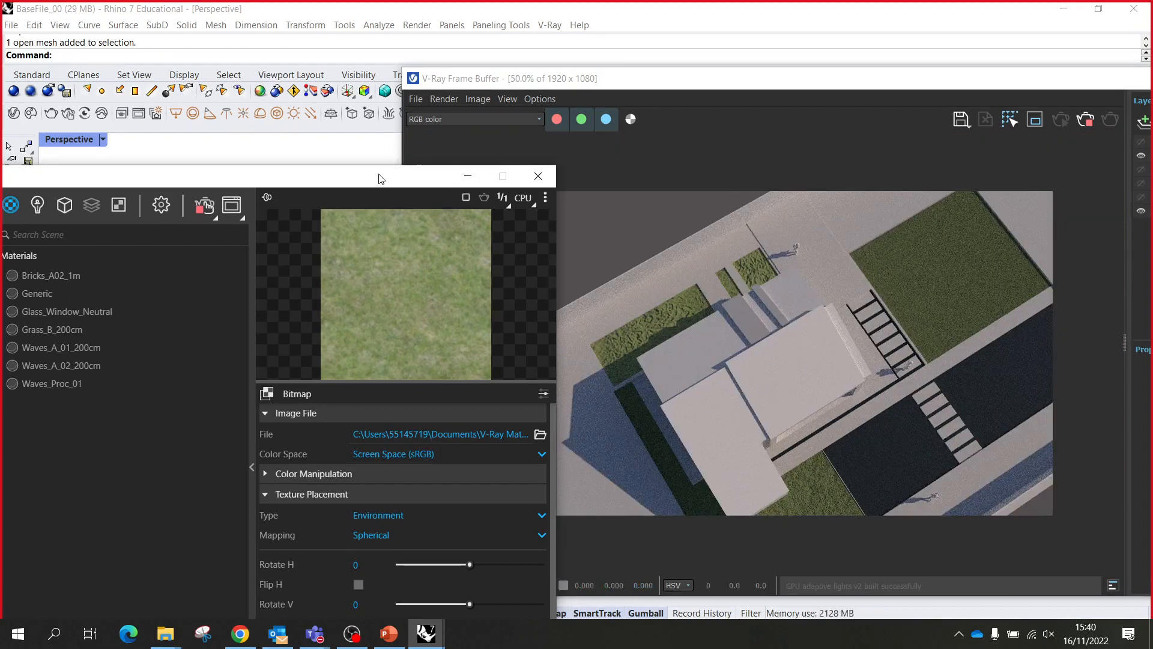
pyautogui.moveTo(382, 177); pyautogui.dragTo(403, 118)
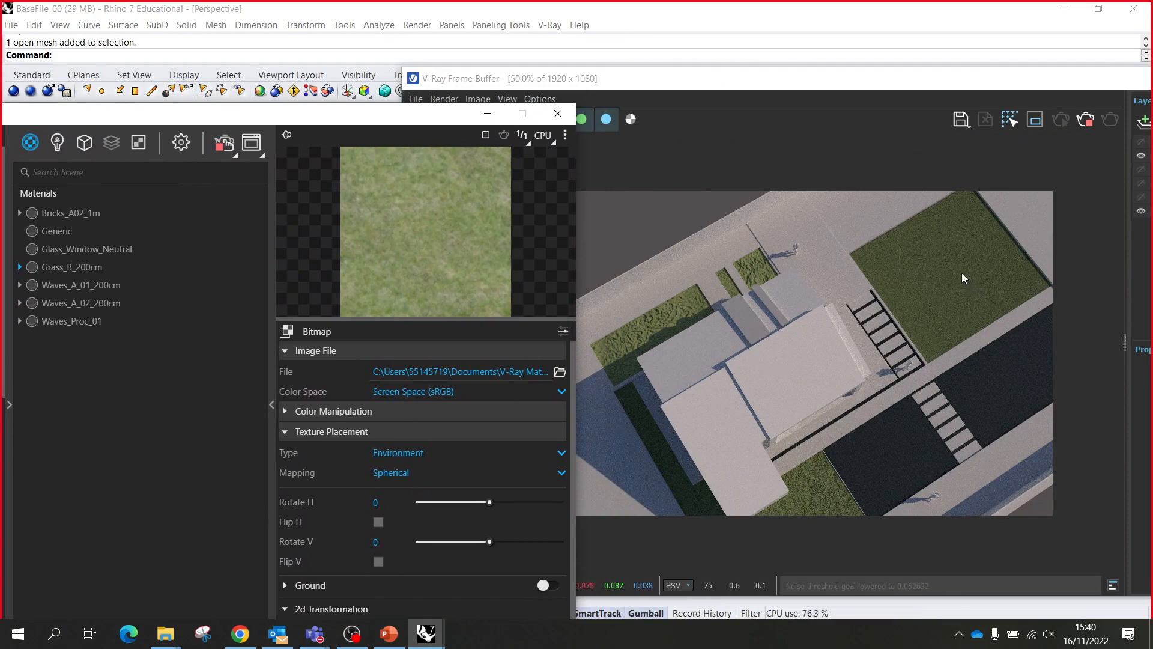
pyautogui.scroll(3, 648, 332)
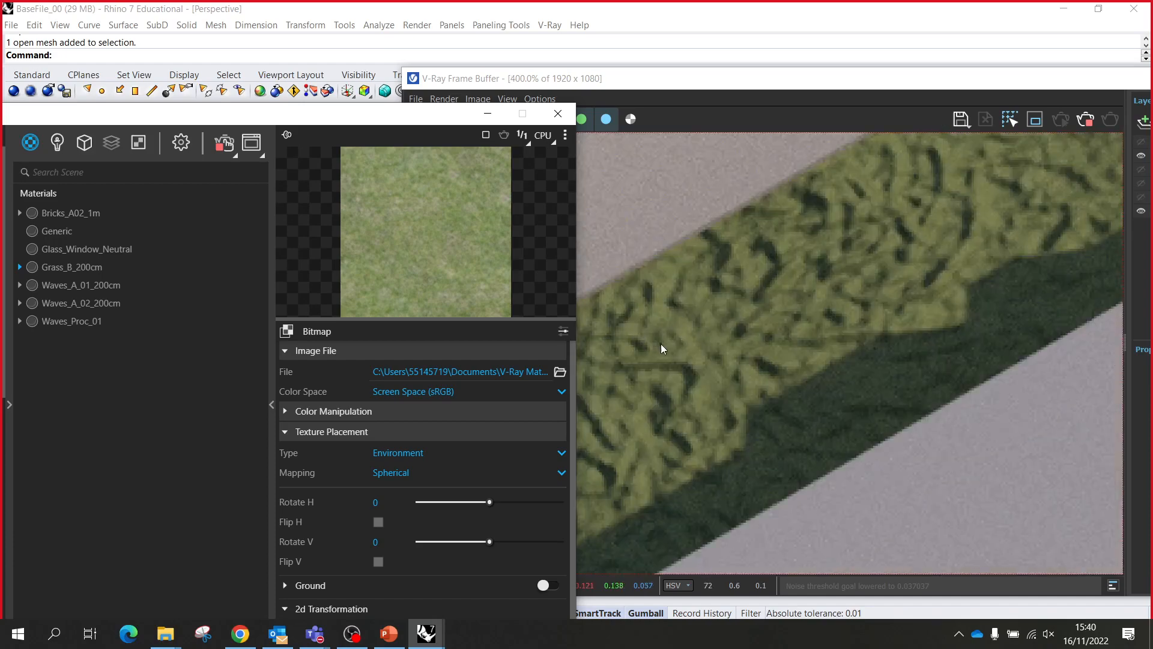
pyautogui.scroll(-4, 754, 330)
pyautogui.scroll(5, 955, 322)
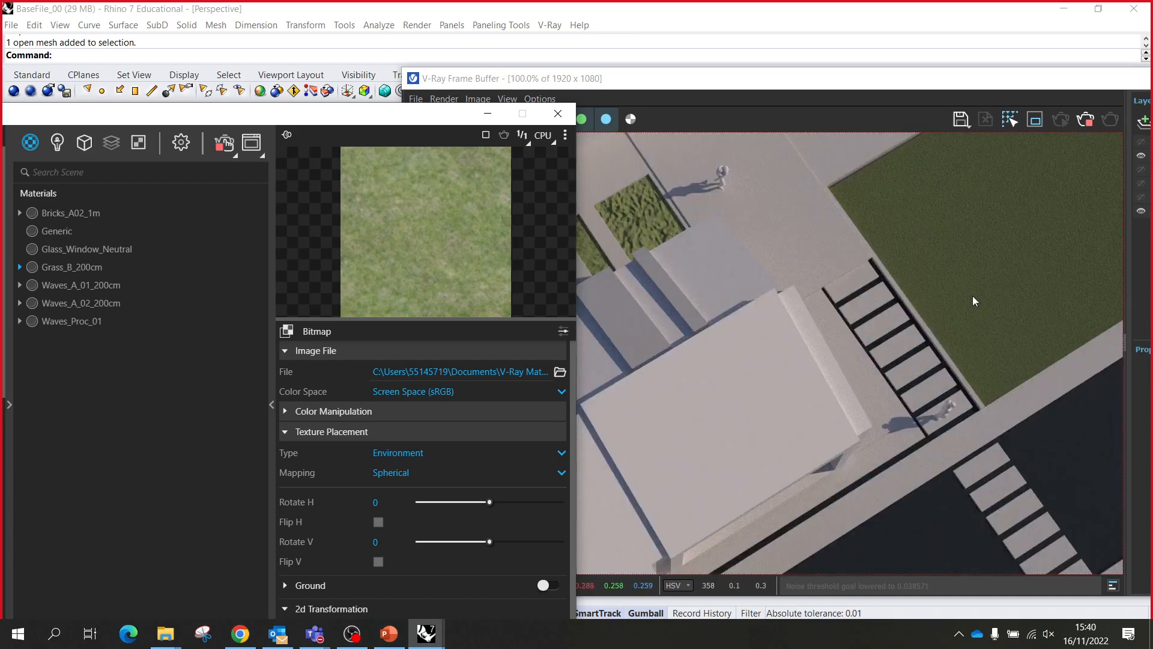
pyautogui.scroll(-3, 983, 278)
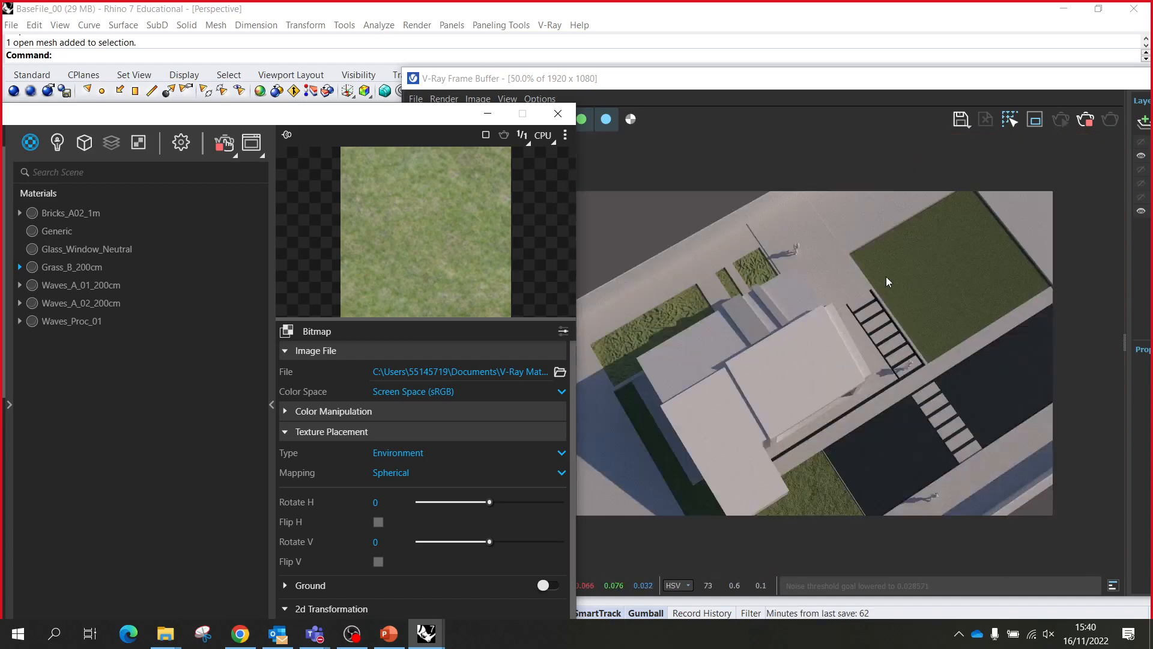
# - Try the Screen environment mapping on the grass diffuse bitmap, and settle on Cubic mapping
pyautogui.click(405, 454)
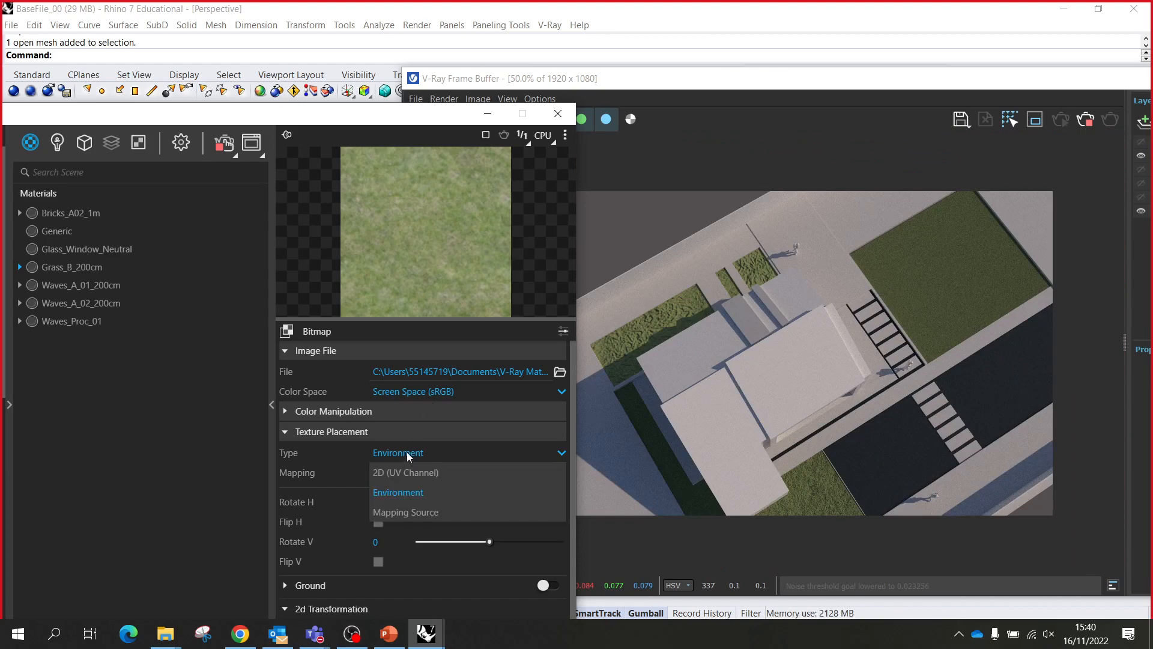
pyautogui.click(406, 452)
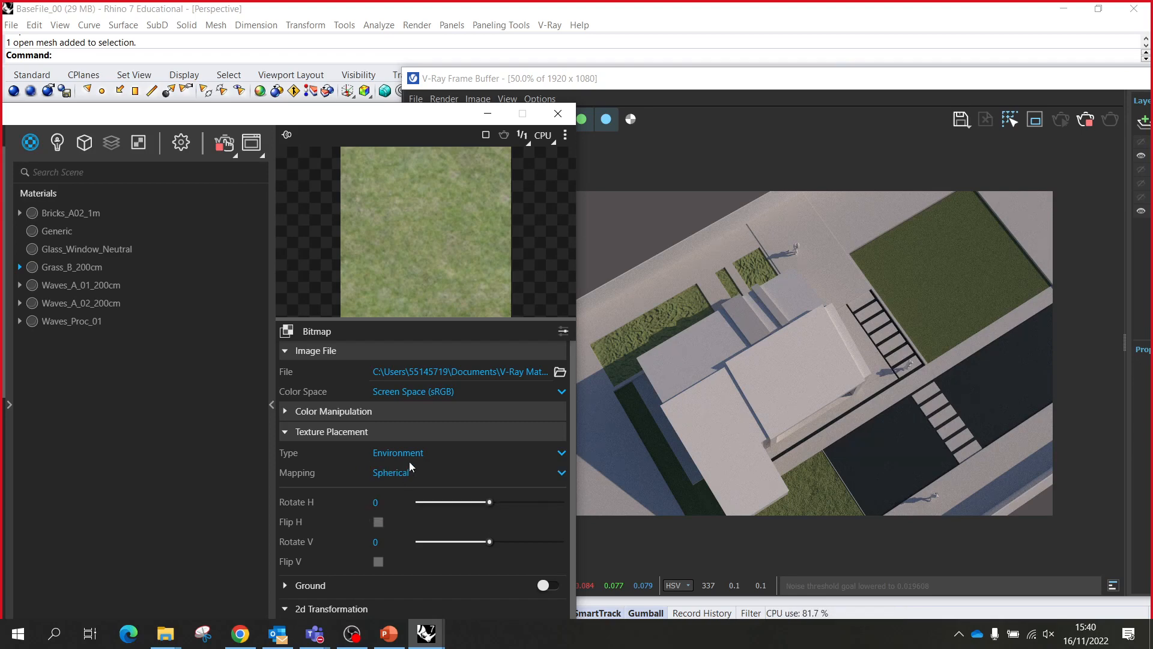
pyautogui.click(406, 470)
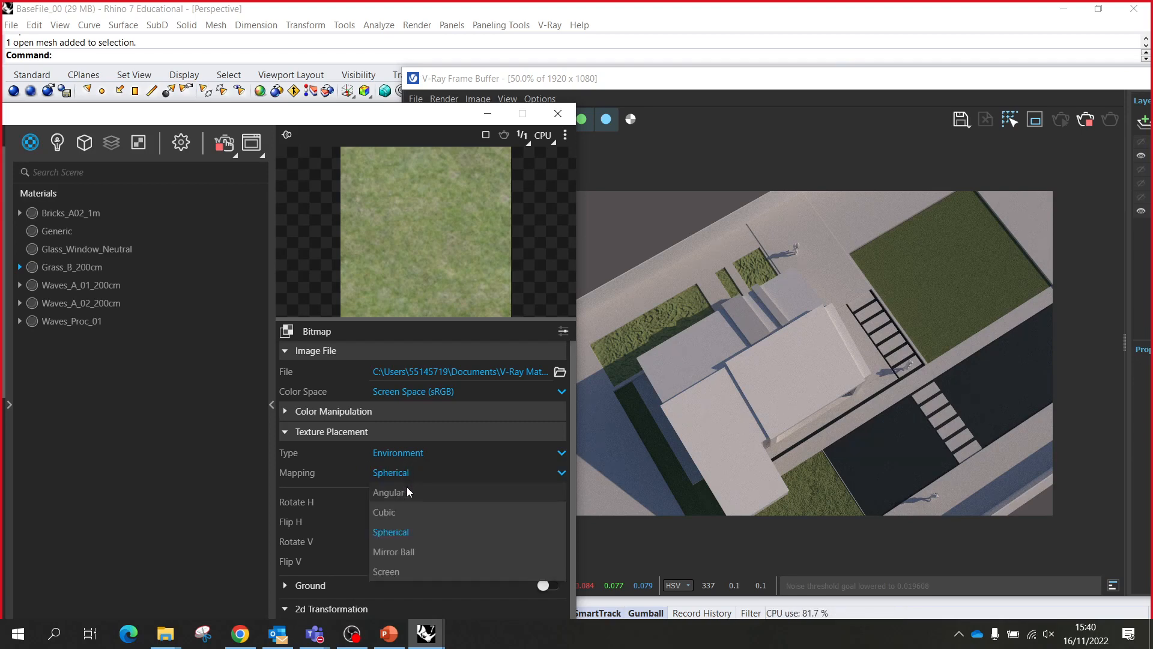
pyautogui.click(402, 572)
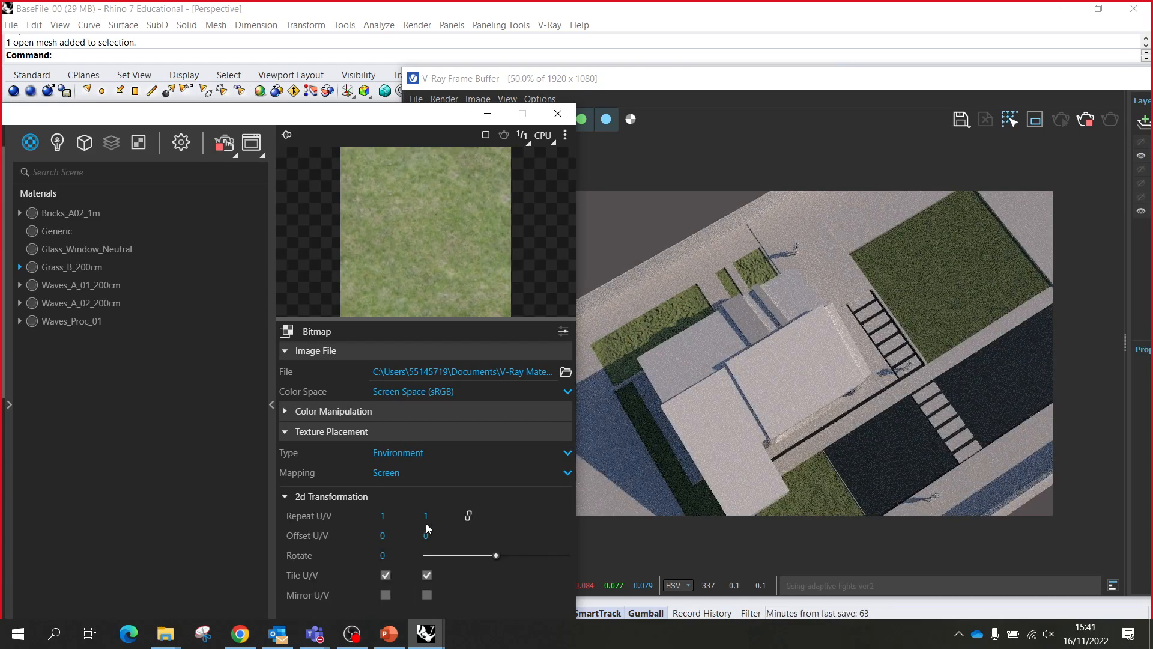
pyautogui.click(406, 472)
pyautogui.click(398, 508)
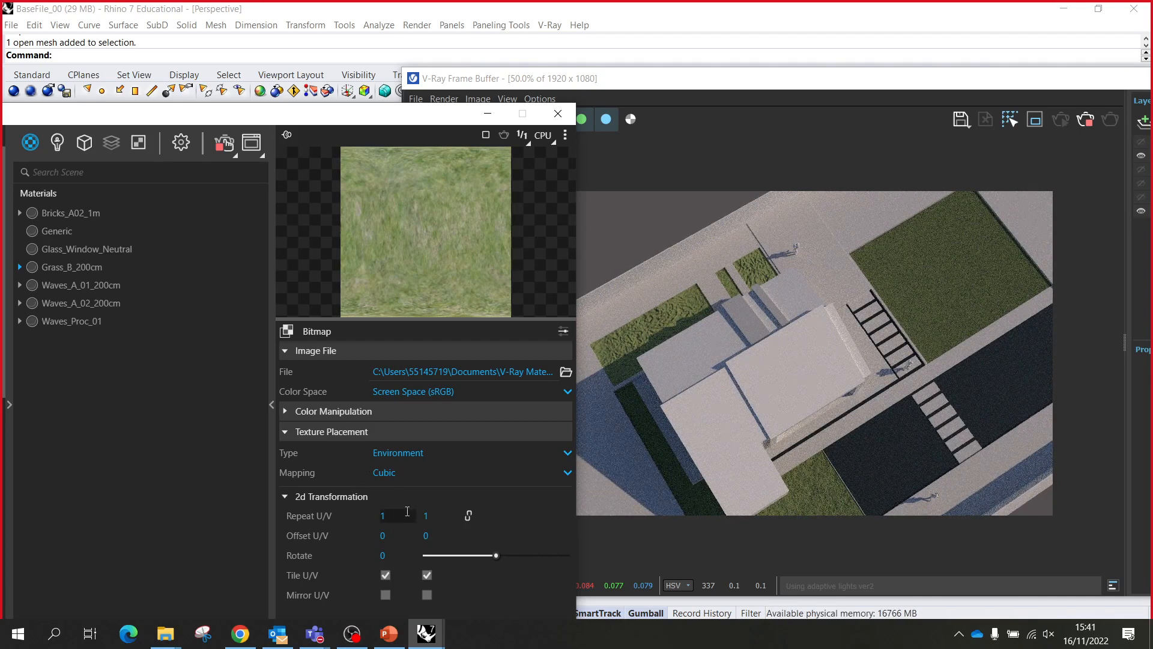
# - Set the U repeat of the grass diffuse bitmap to .1 and link the U and V repeats
pyautogui.click(408, 512)
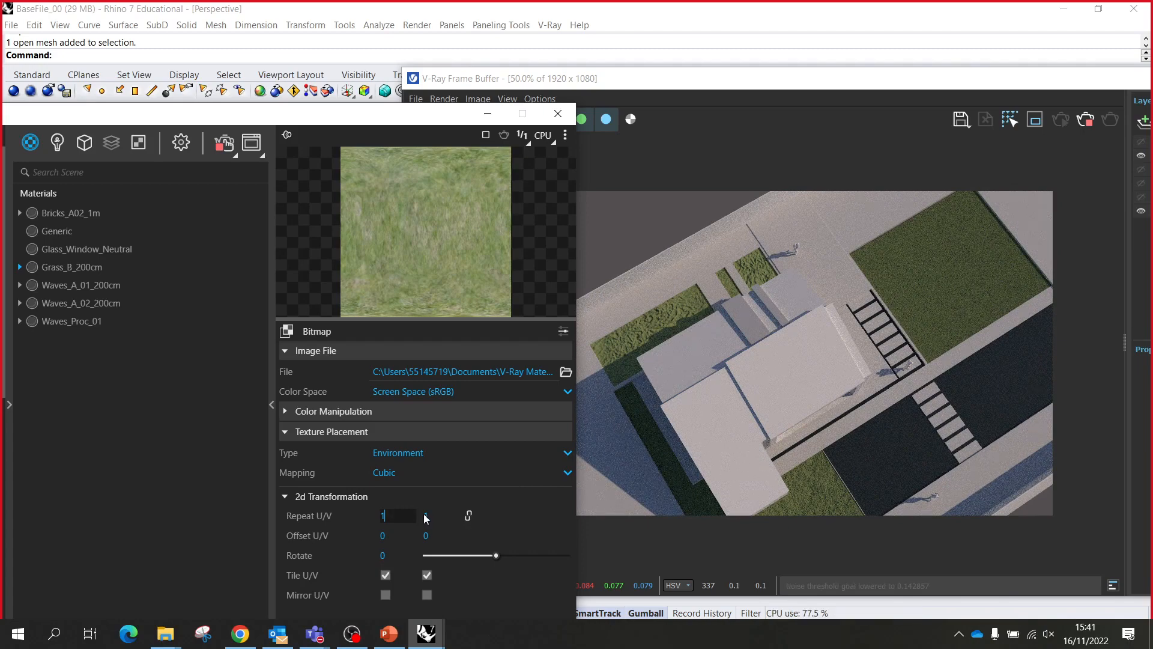
pyautogui.press('BackSpace')
pyautogui.write('.1')
pyautogui.press('Return')
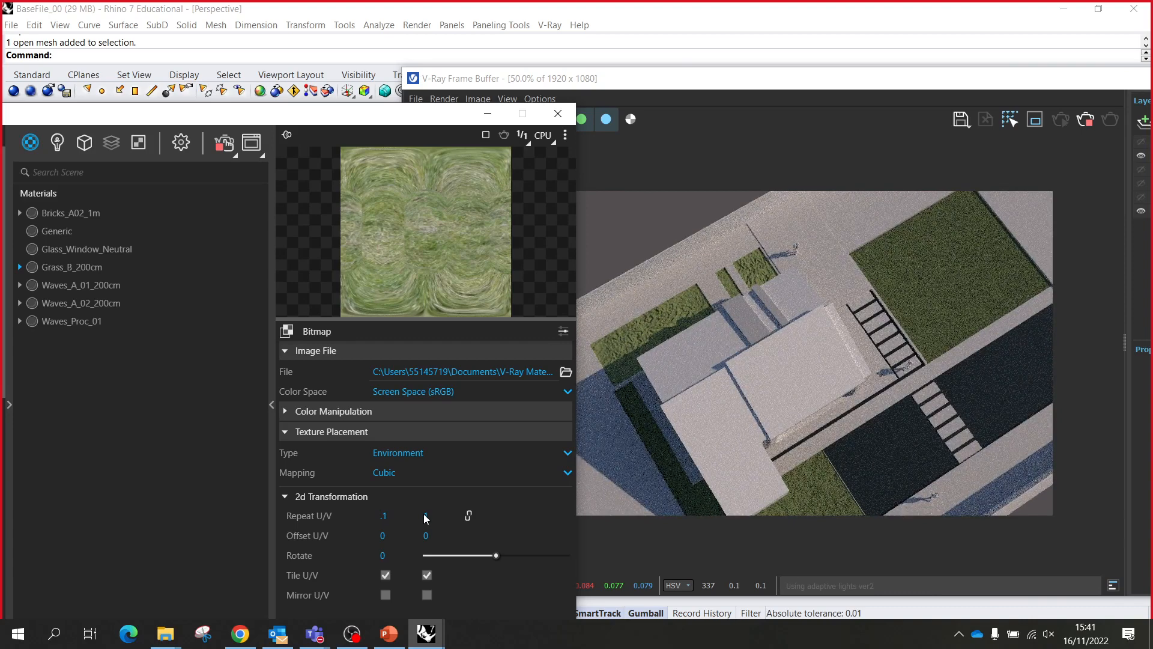
pyautogui.click(412, 516)
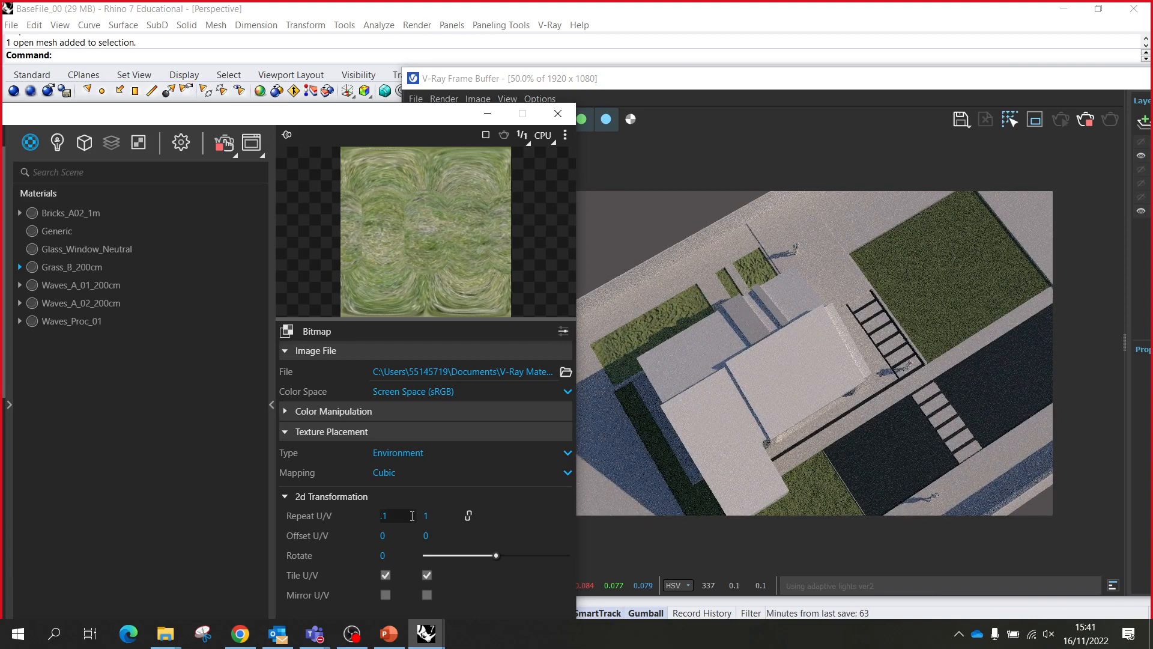
pyautogui.click(469, 516)
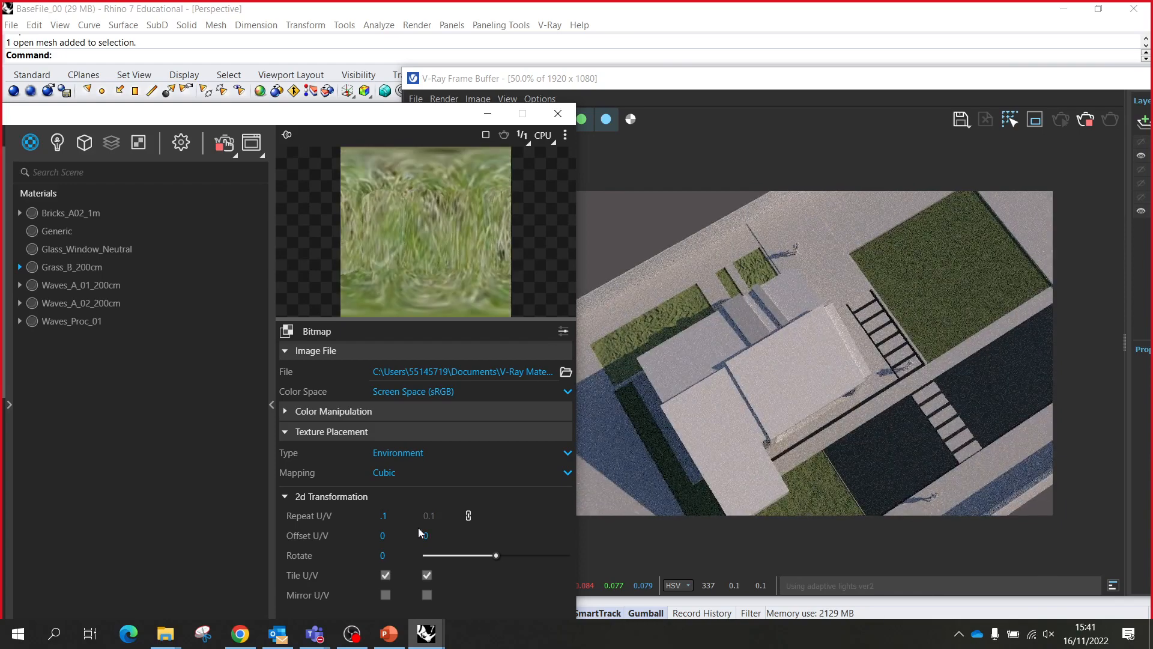
# - Set the linked U/V repeat of the grass diffuse bitmap to 1
pyautogui.doubleClick(399, 515)
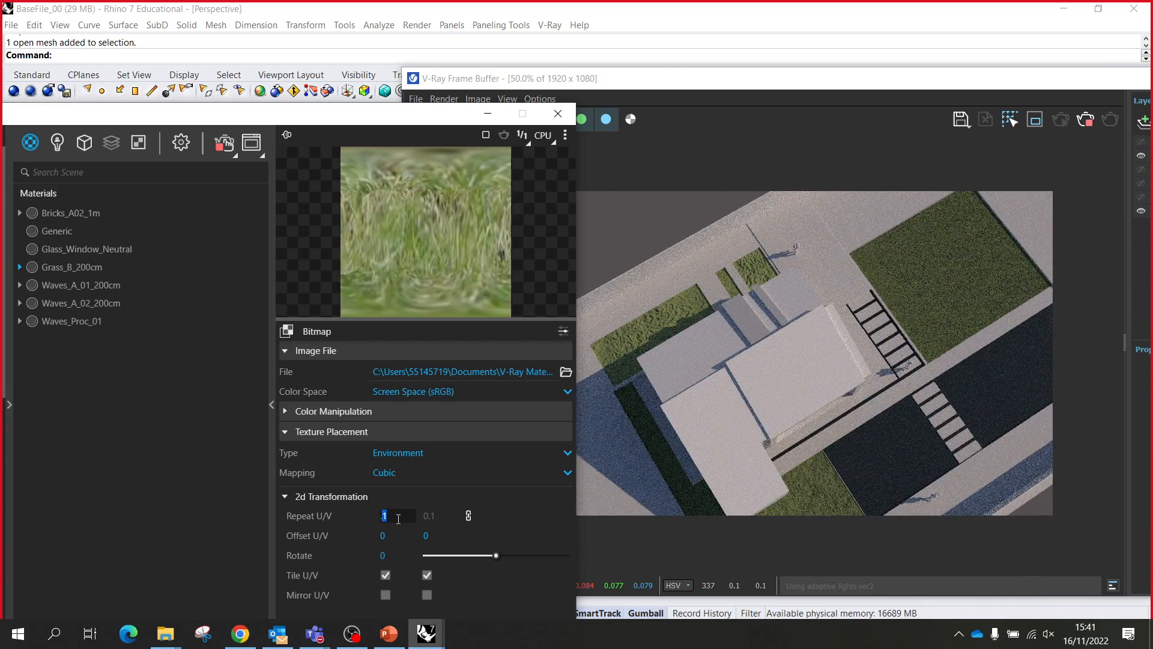
pyautogui.write('1')
pyautogui.press('Return')
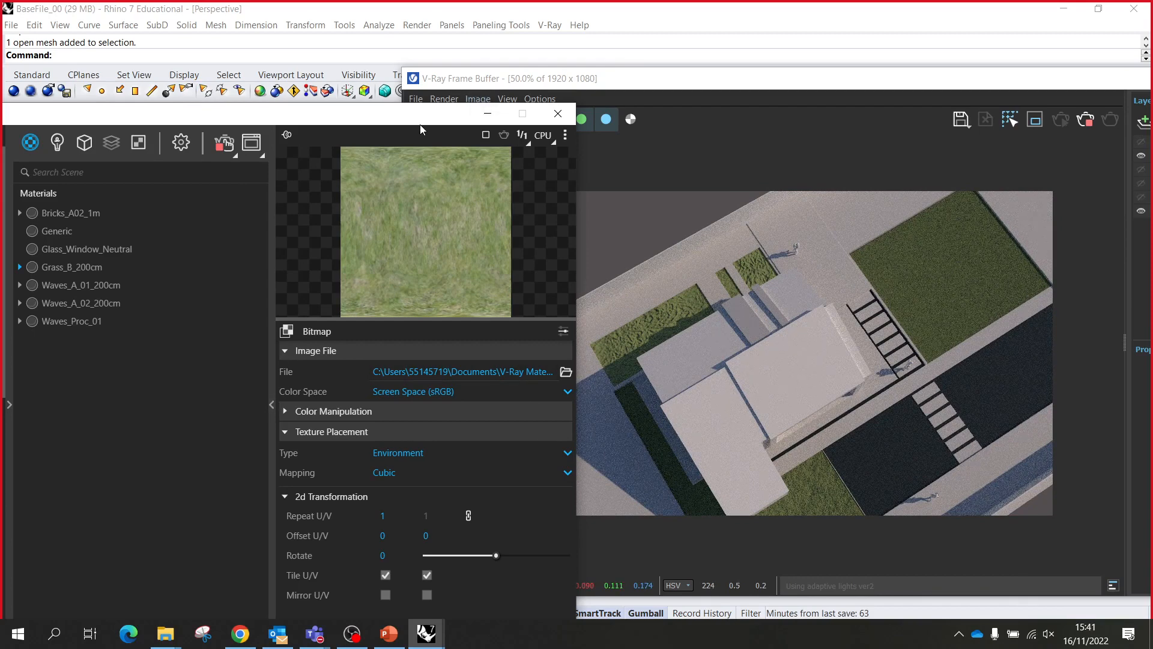
# - Set the UVW placement type of the Grass_B_200cm bump bitmap to Environment
pyautogui.moveTo(428, 115); pyautogui.dragTo(464, 41)
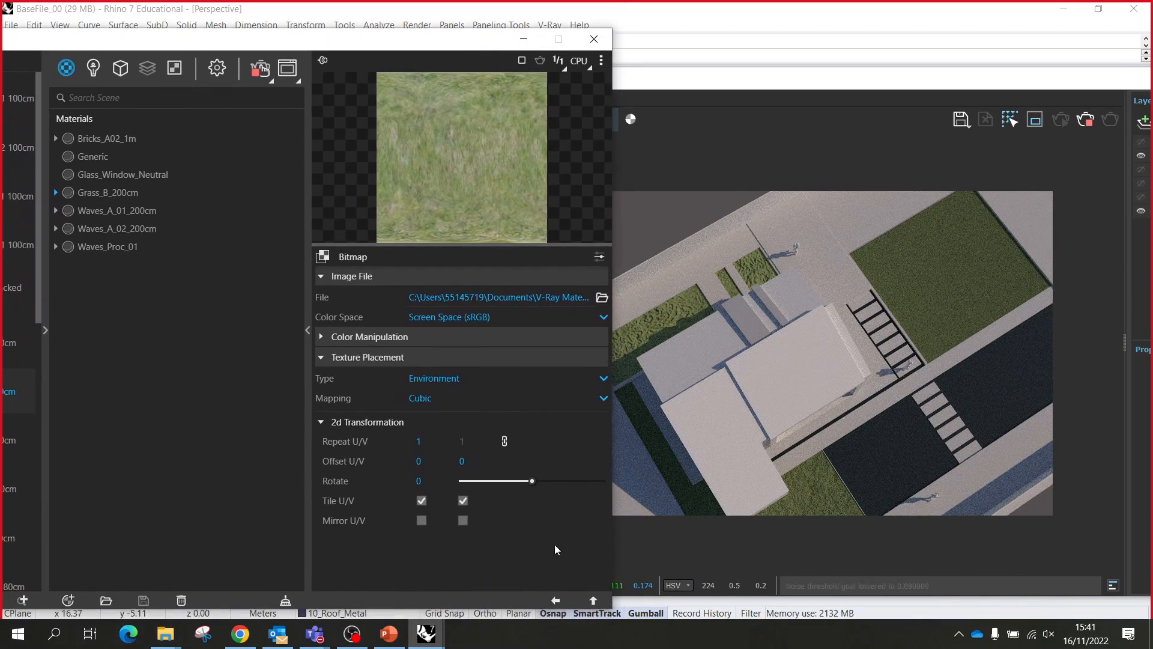
pyautogui.click(593, 600)
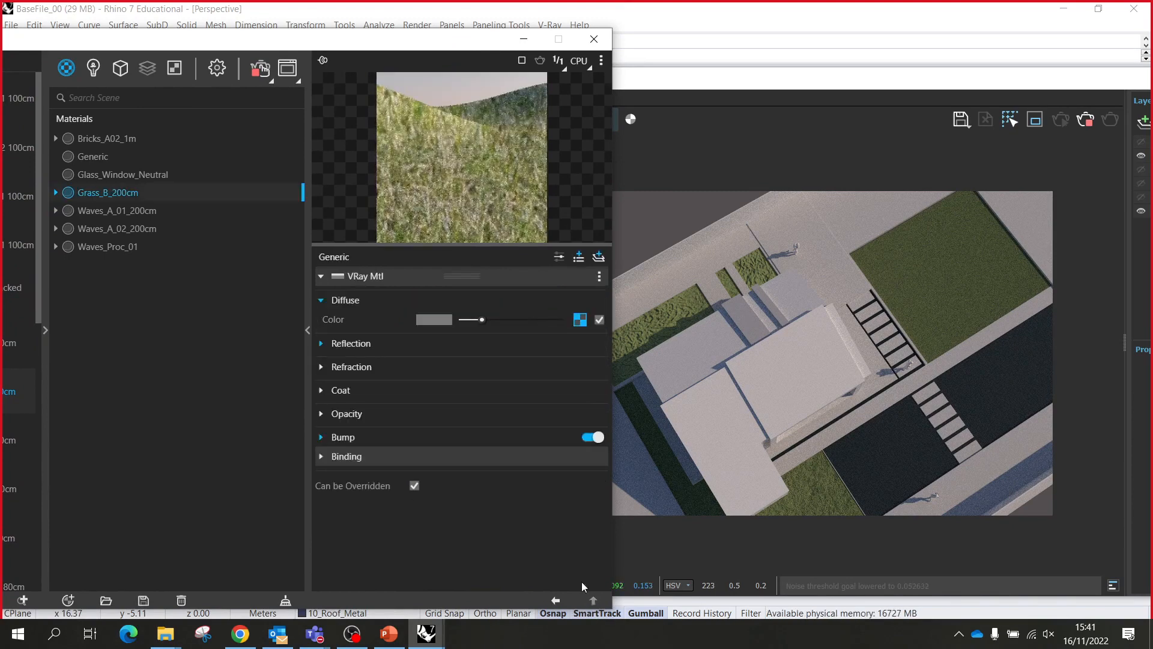
pyautogui.click(340, 439)
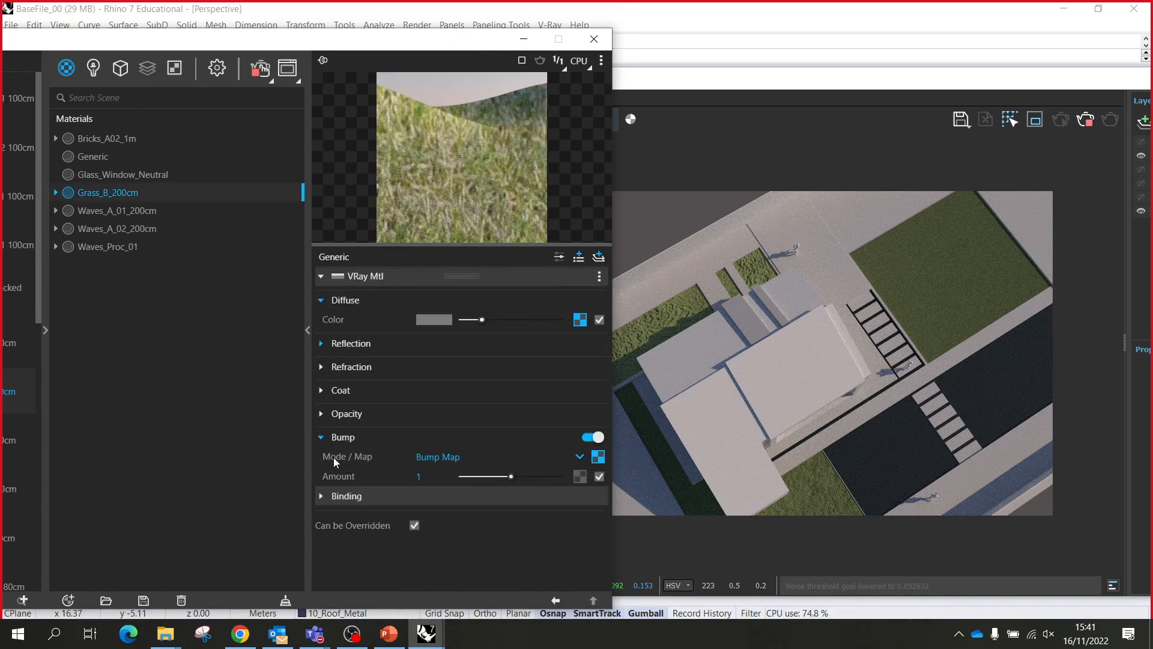
pyautogui.click(598, 457)
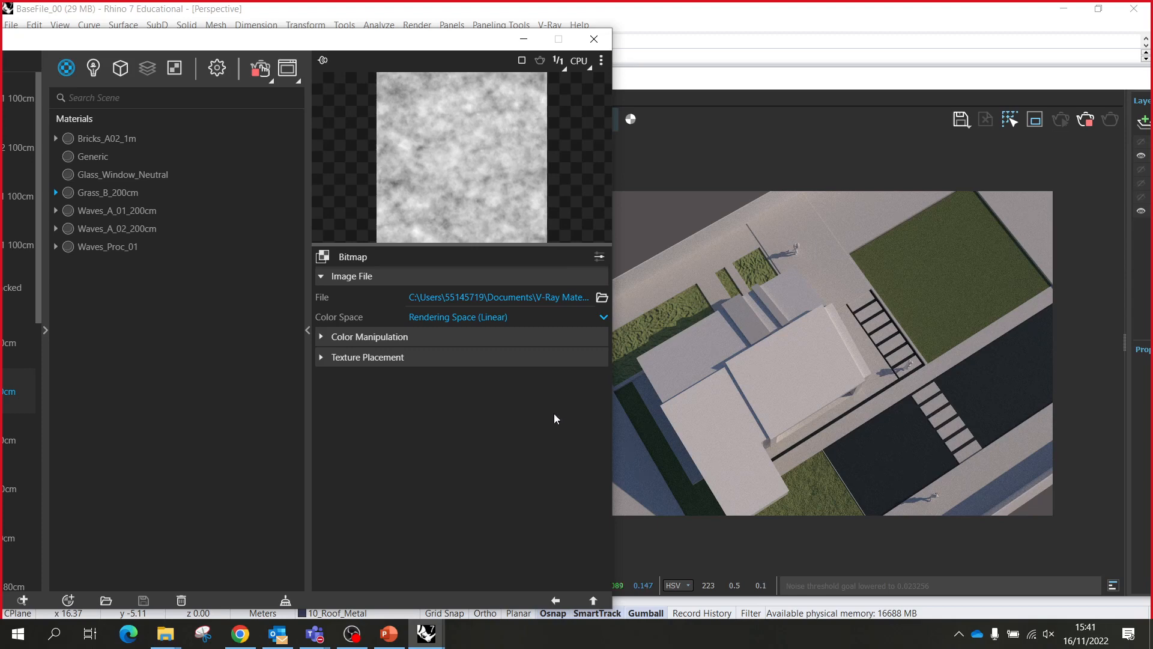
pyautogui.click(365, 358)
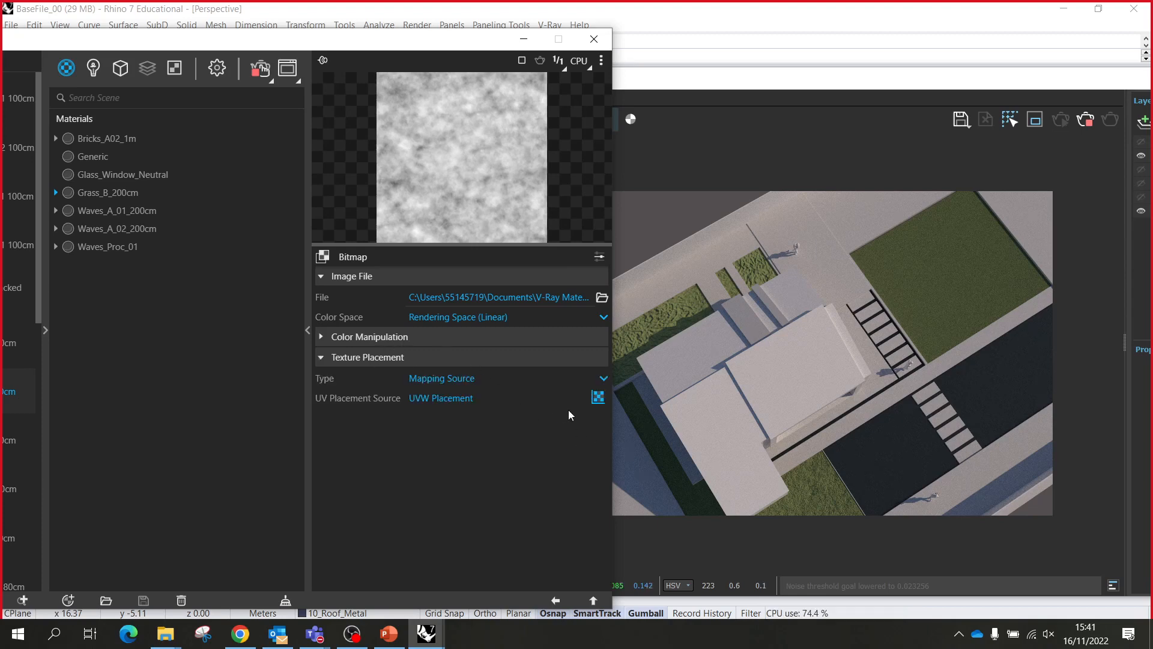
pyautogui.click(598, 397)
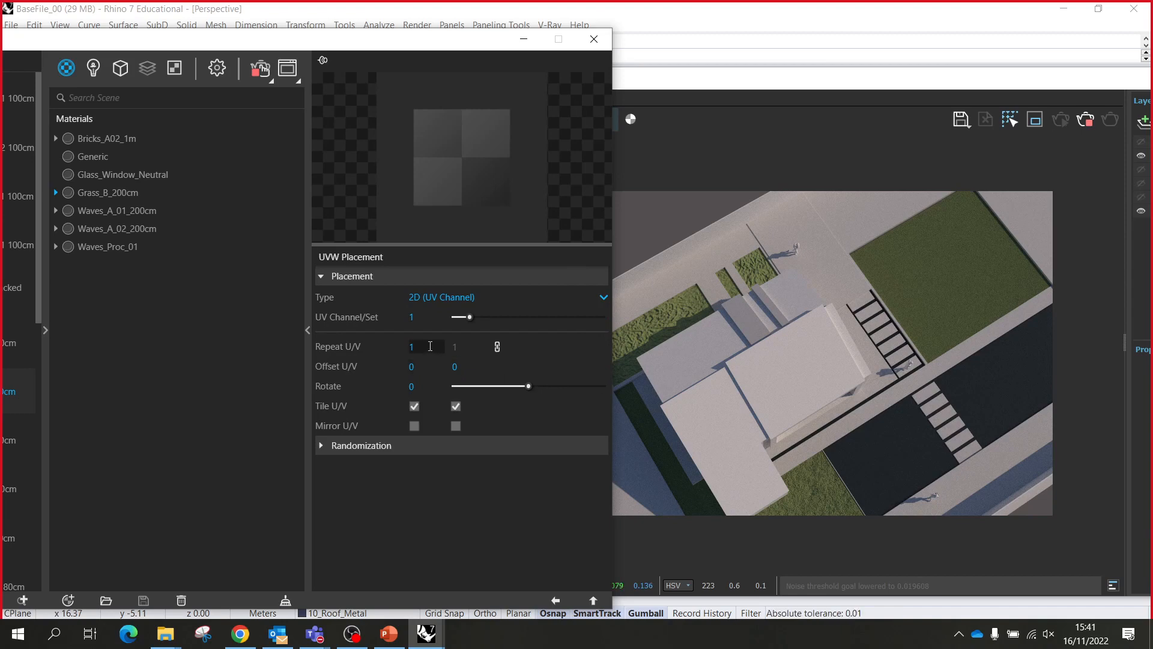
pyautogui.click(434, 297)
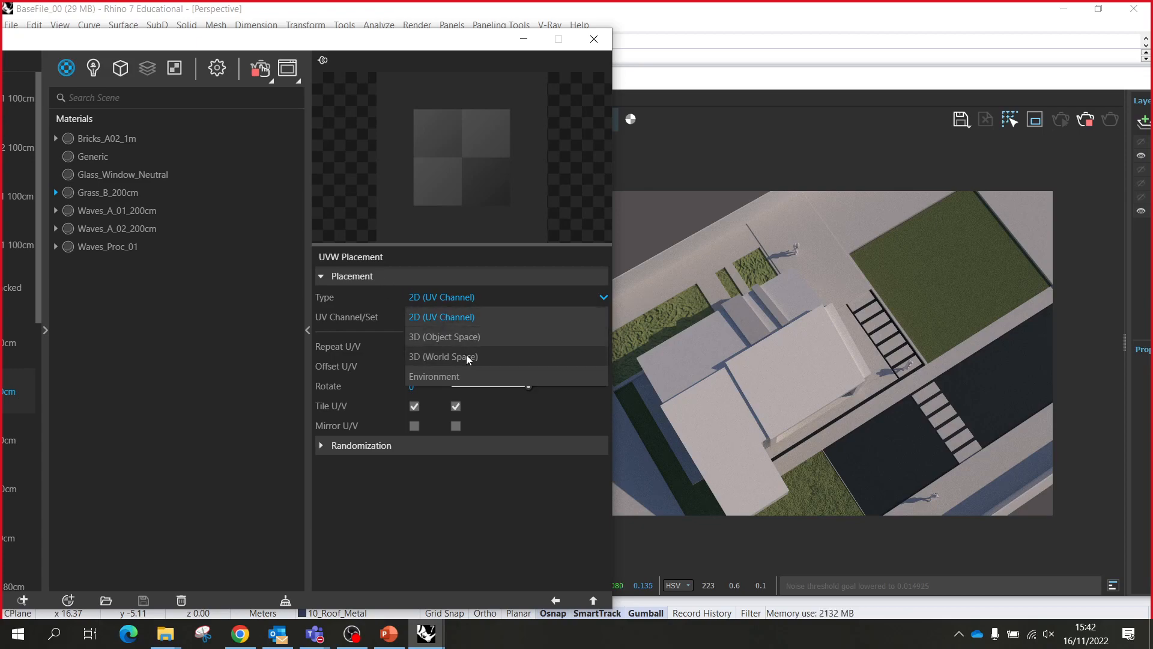
pyautogui.click(459, 370)
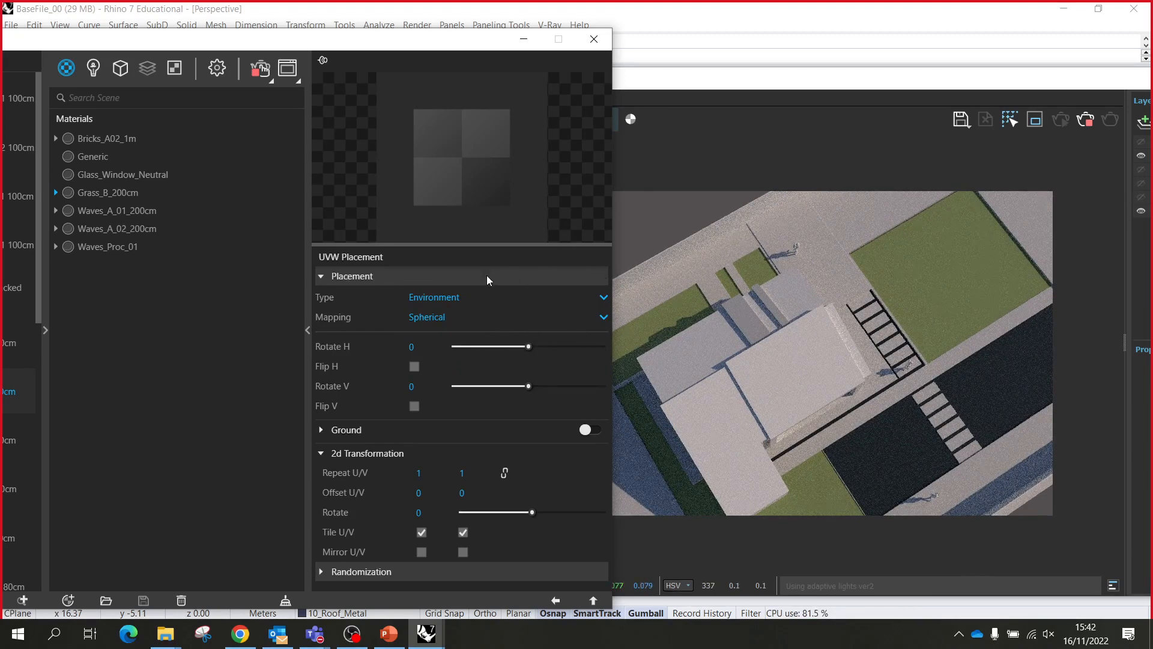
pyautogui.click(103, 247)
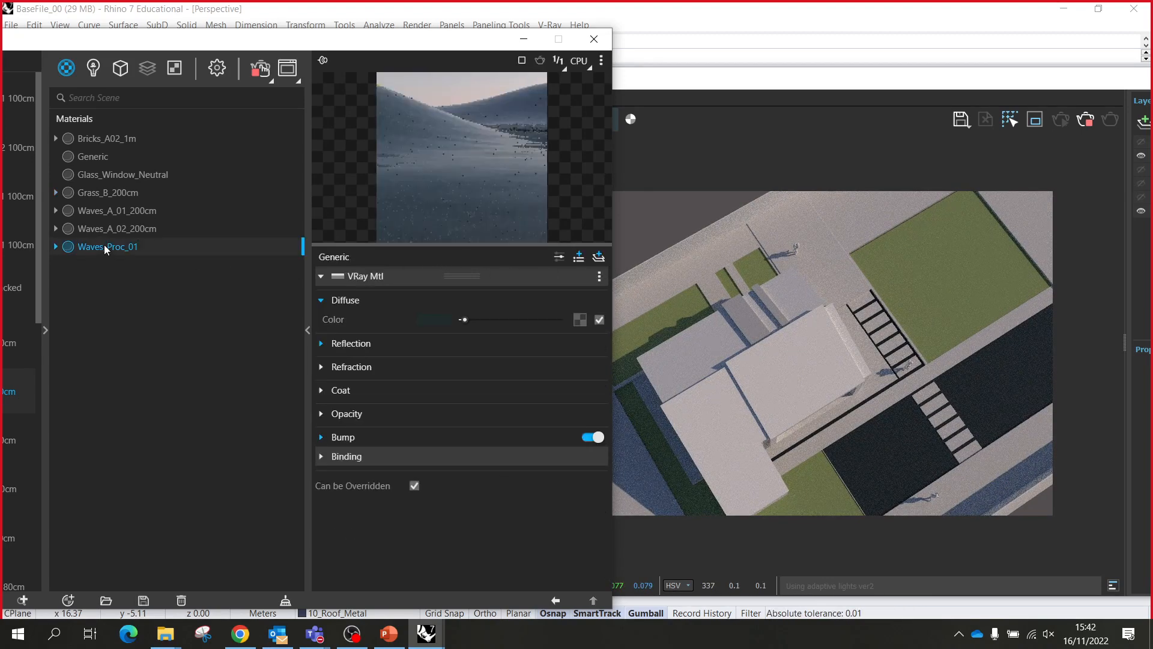
pyautogui.click(118, 228)
pyautogui.click(120, 211)
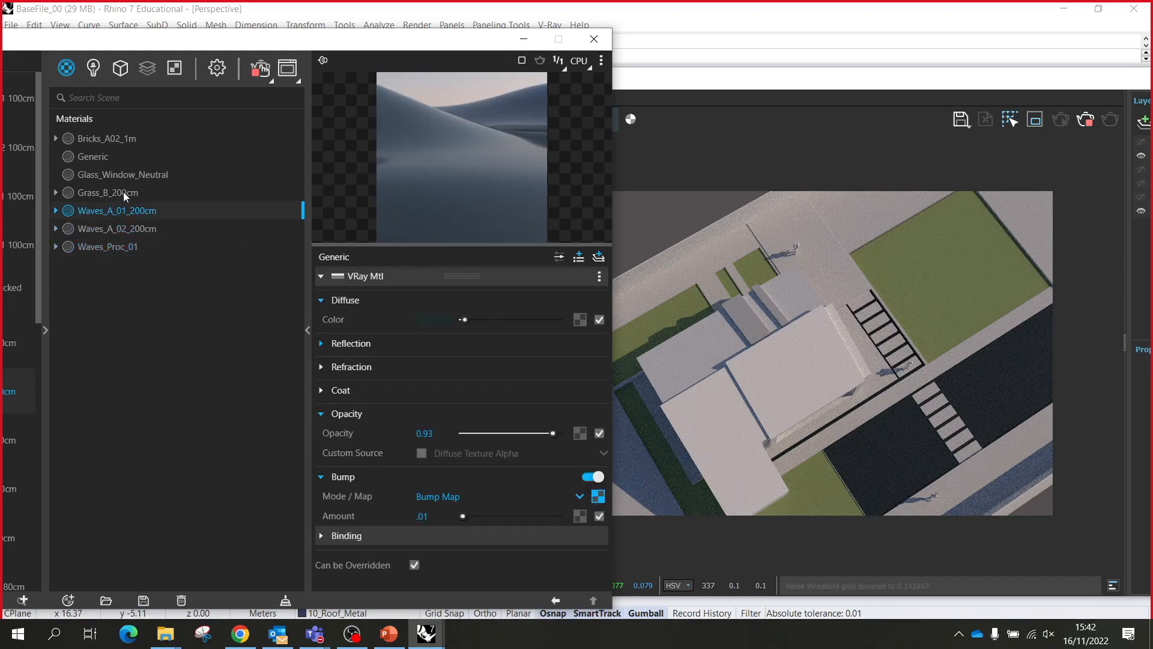
pyautogui.click(124, 192)
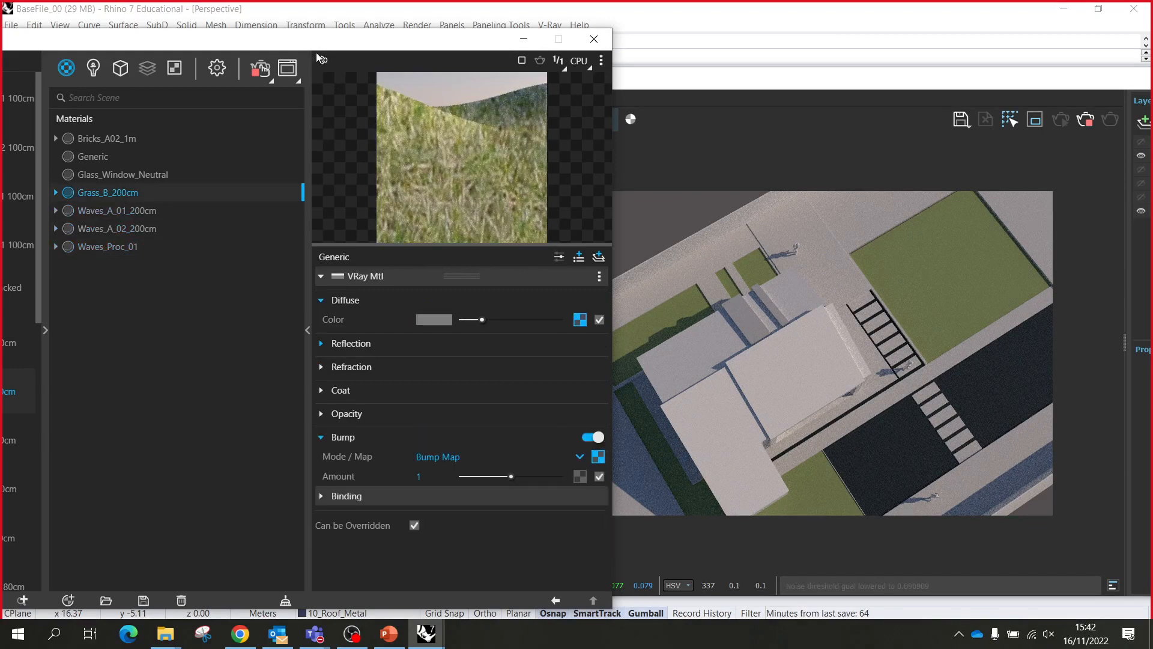
# - Add a second copy of the Grass B 200cm material from the Ground library to the scene materials
pyautogui.moveTo(325, 41); pyautogui.dragTo(691, 43)
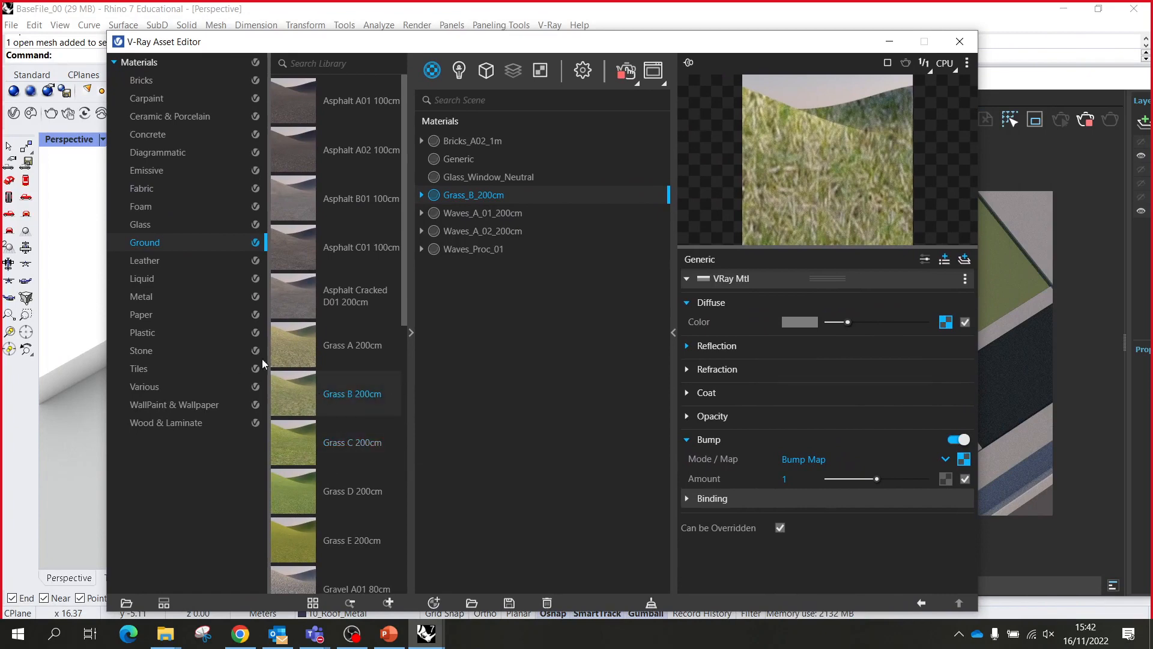
pyautogui.moveTo(329, 383); pyautogui.dragTo(543, 333)
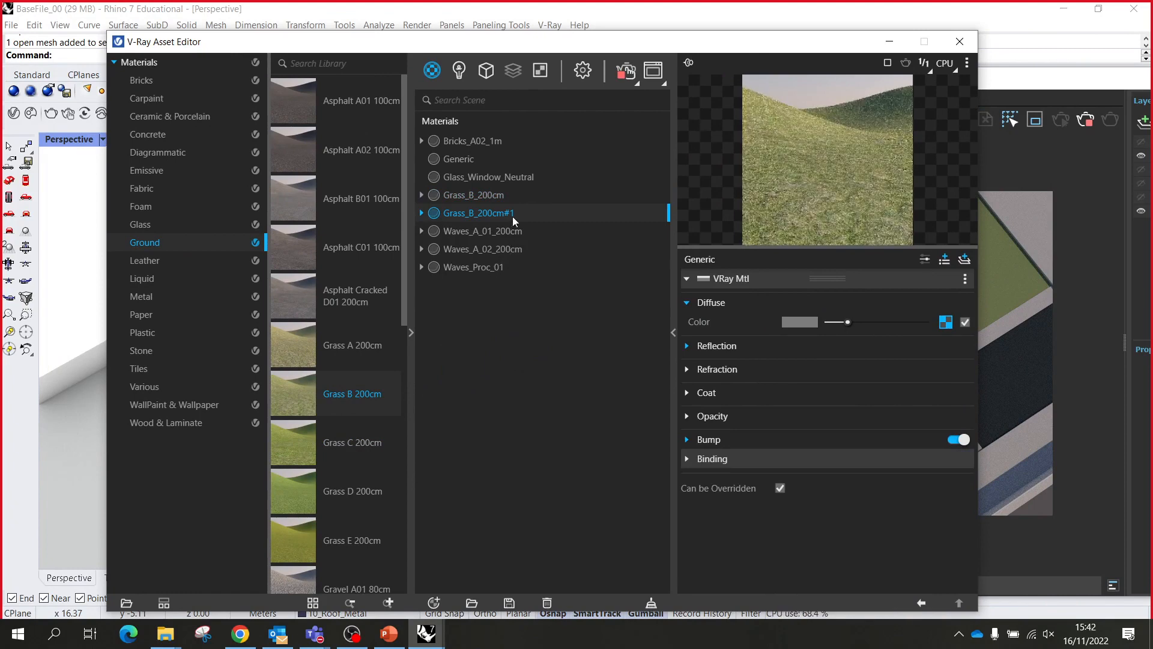
# - Create a new V-Ray Fur geometry asset in the scene
pyautogui.moveTo(727, 55); pyautogui.dragTo(278, 74)
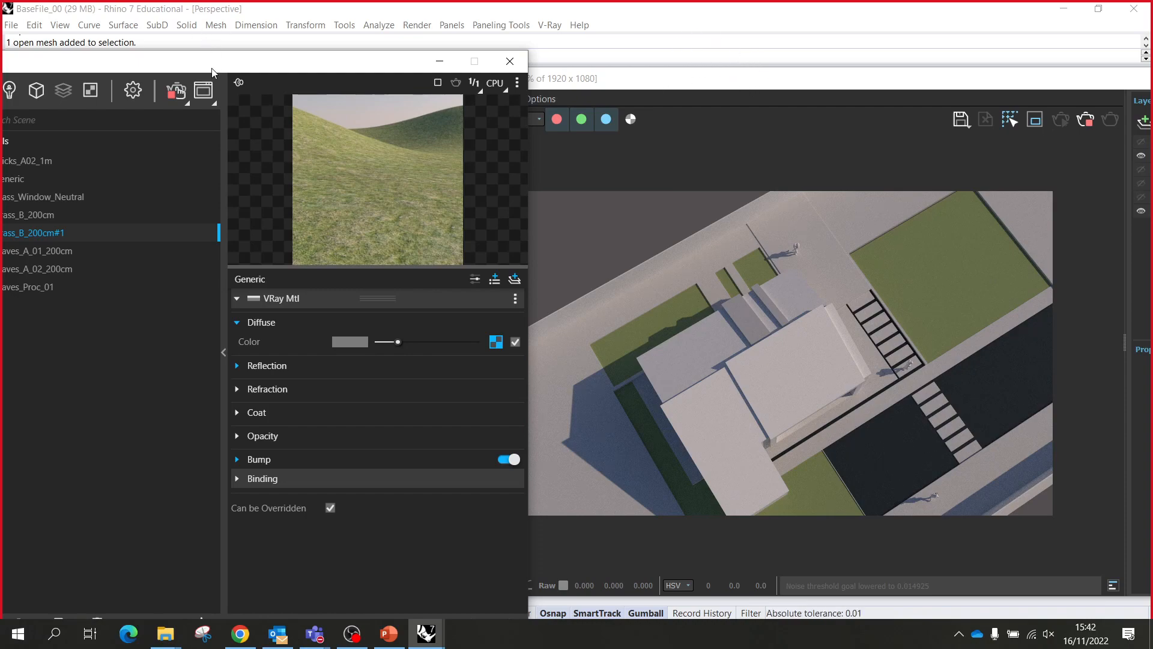
pyautogui.moveTo(212, 72); pyautogui.dragTo(484, 68)
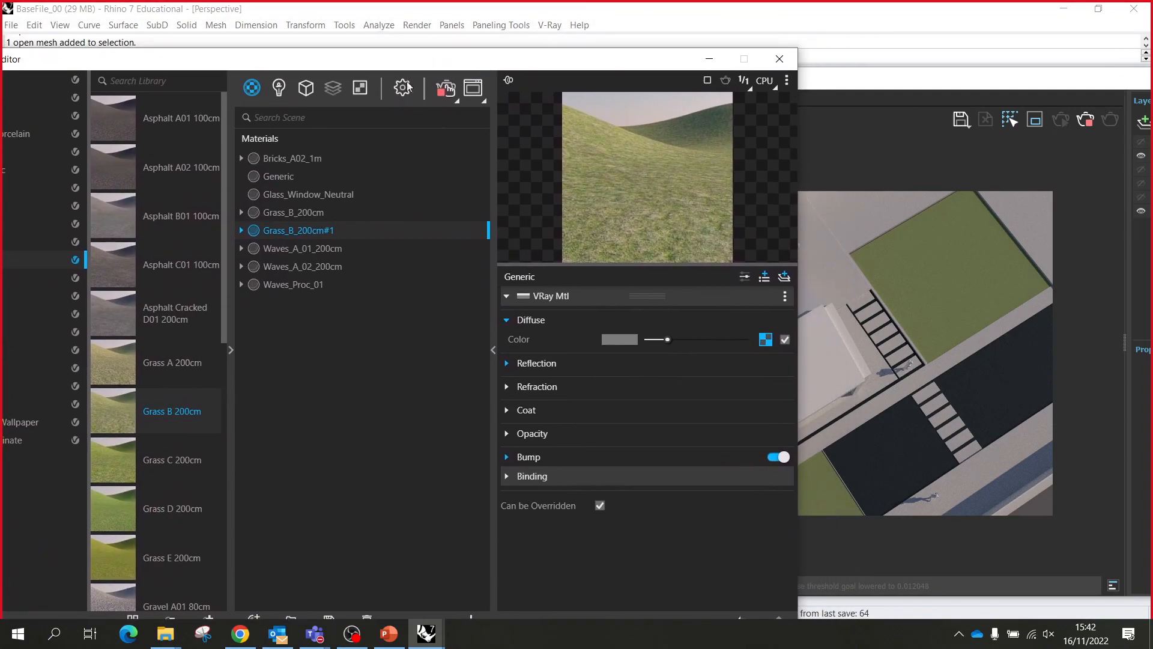
pyautogui.click(307, 95)
pyautogui.moveTo(363, 65); pyautogui.dragTo(415, 29)
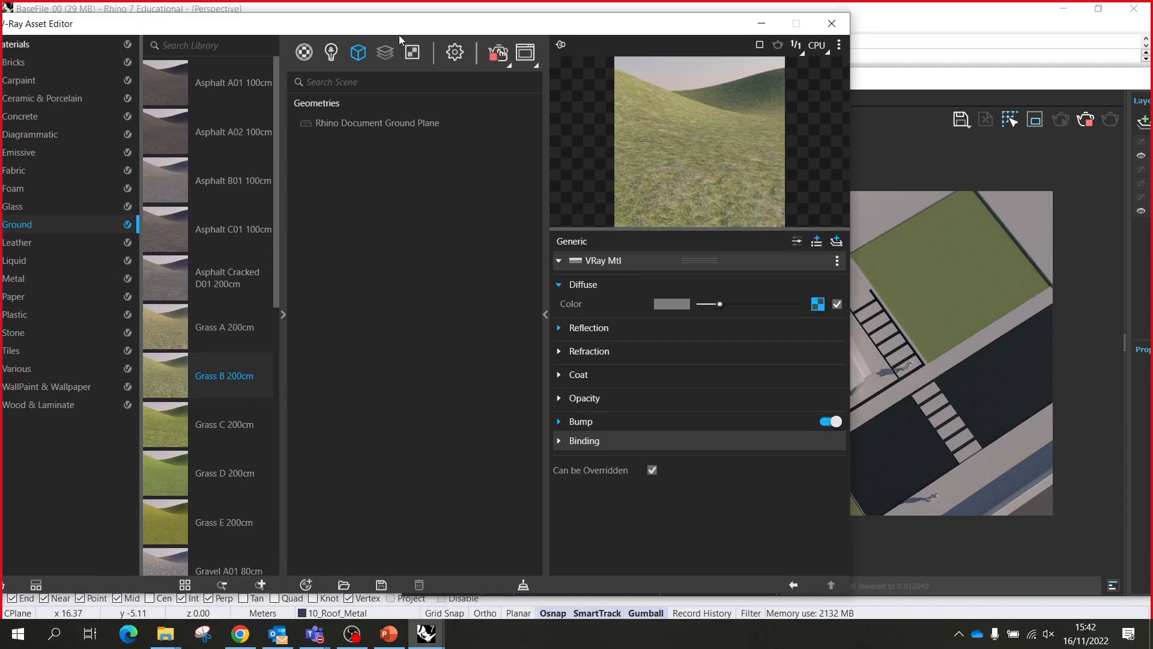
pyautogui.click(306, 584)
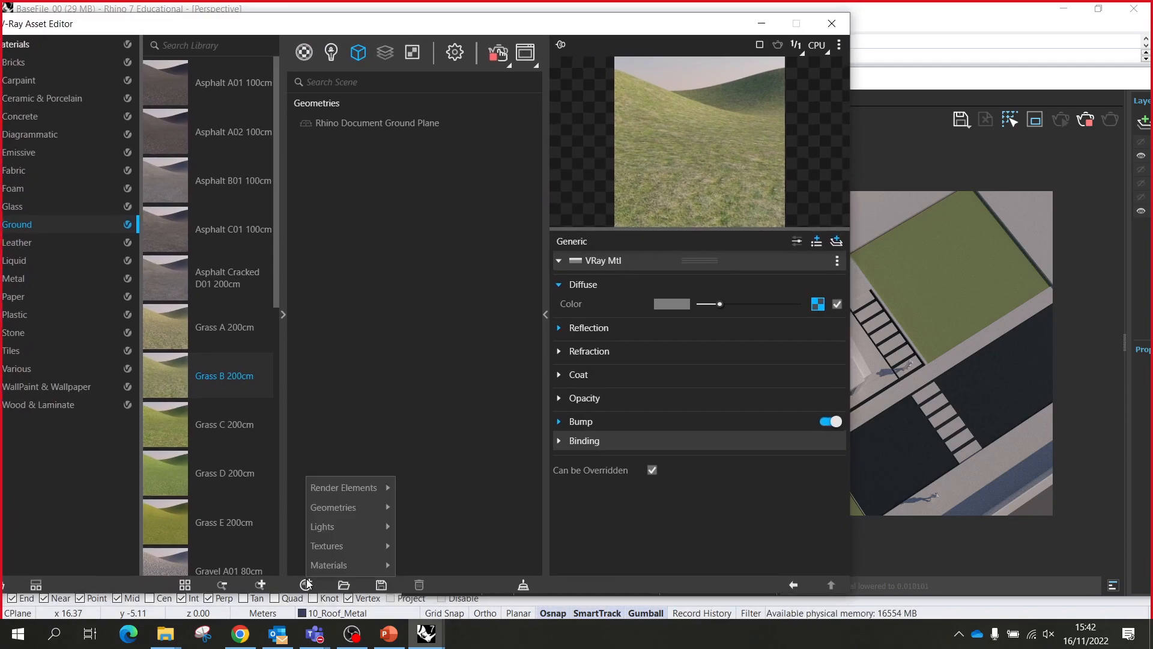
pyautogui.moveTo(333, 510)
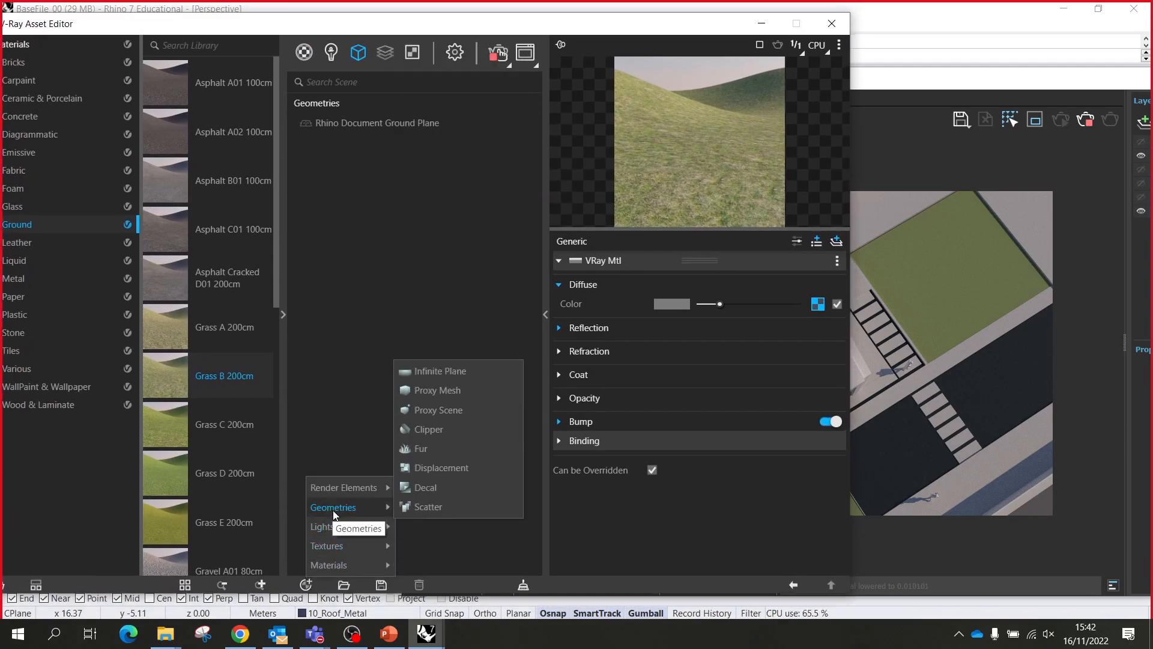
pyautogui.click(435, 456)
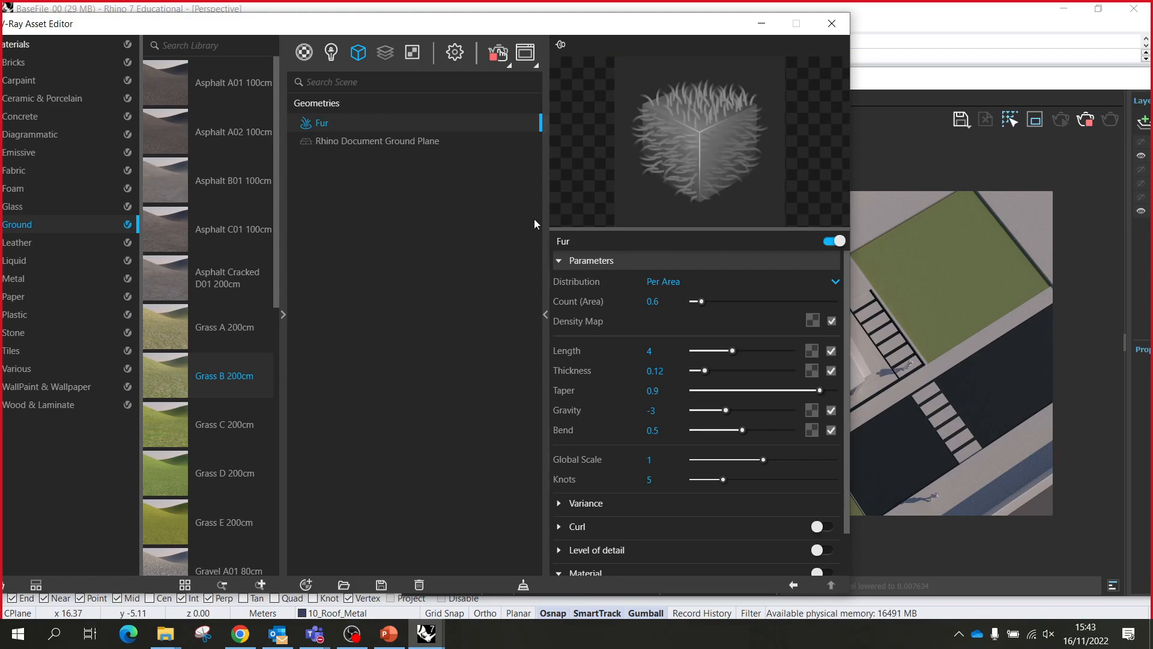
pyautogui.rightClick(376, 133)
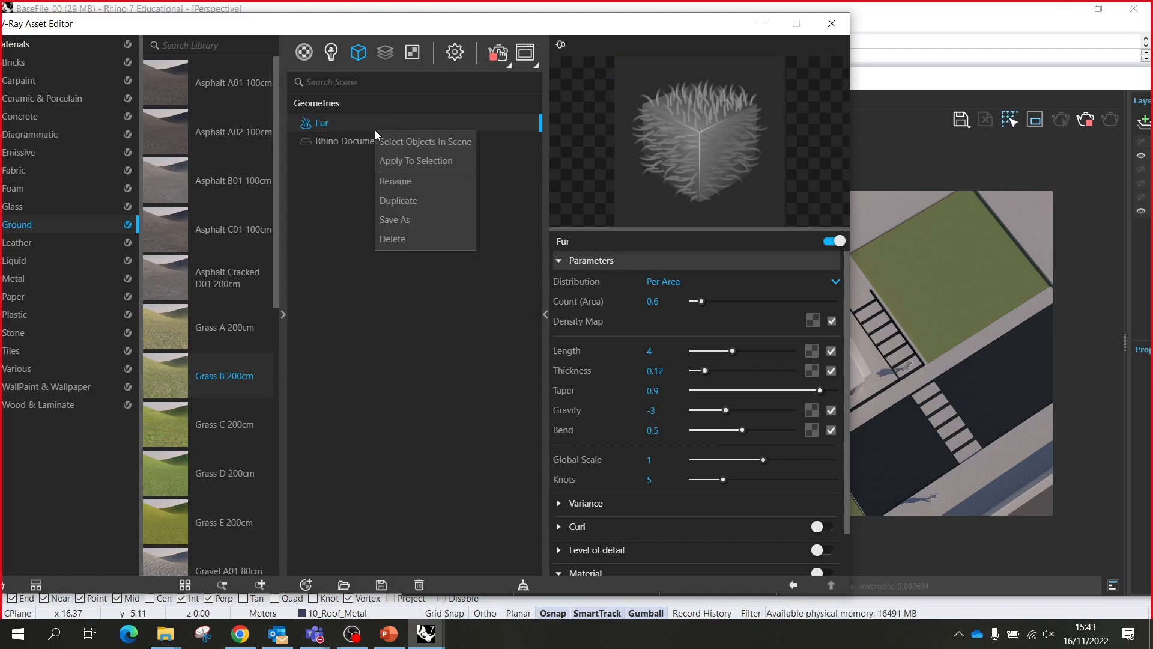
pyautogui.click(351, 206)
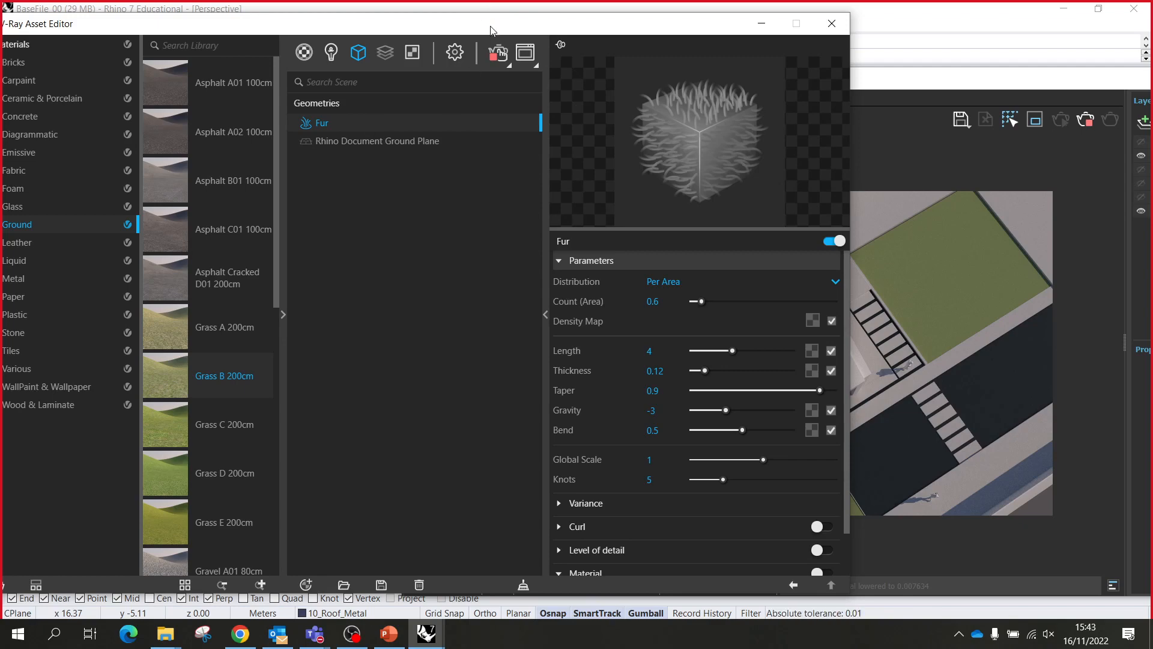
# - Select all objects on the 06_Grass layer
pyautogui.moveTo(492, 34); pyautogui.dragTo(541, 478)
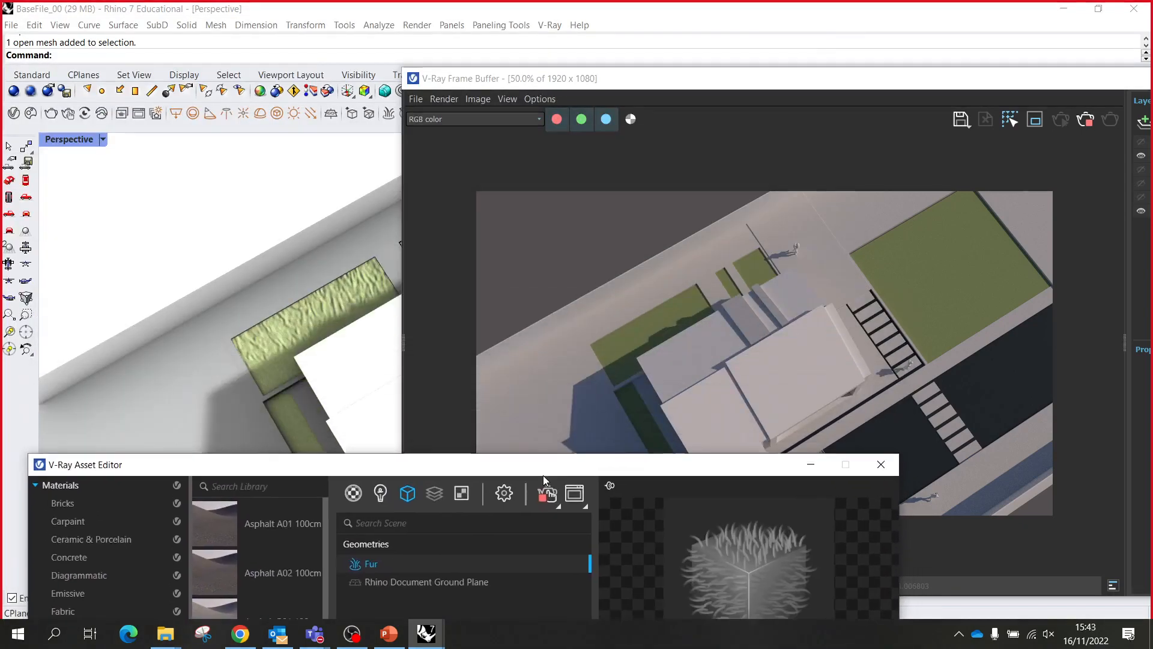
pyautogui.moveTo(643, 96); pyautogui.dragTo(988, 286)
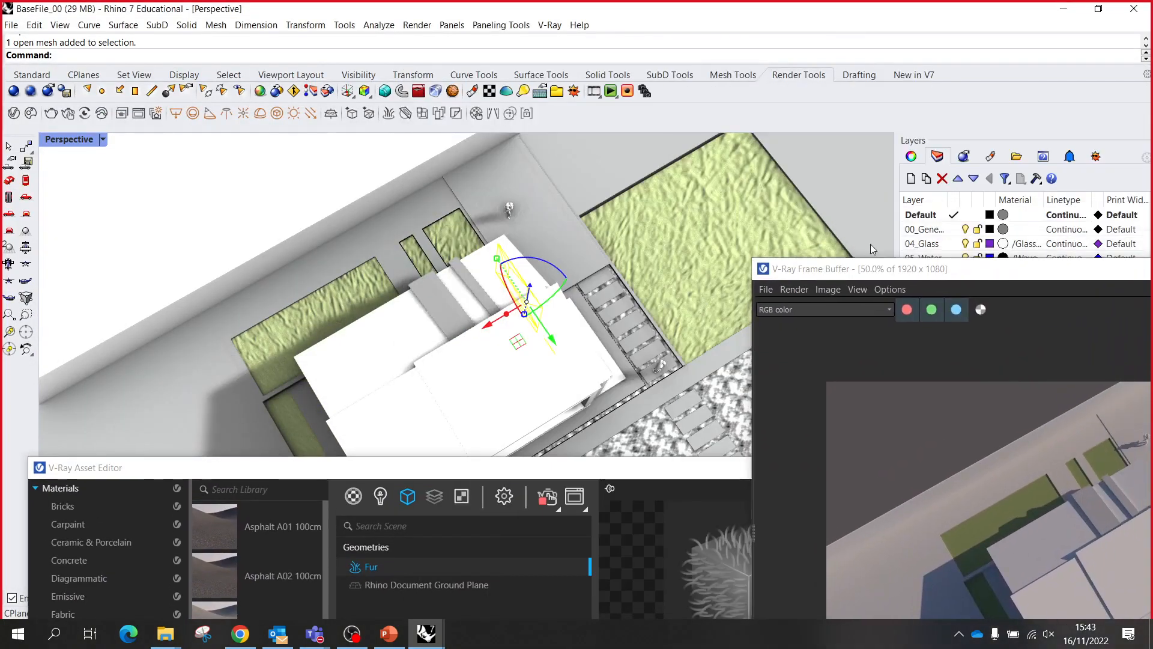
pyautogui.moveTo(873, 277); pyautogui.dragTo(579, 452)
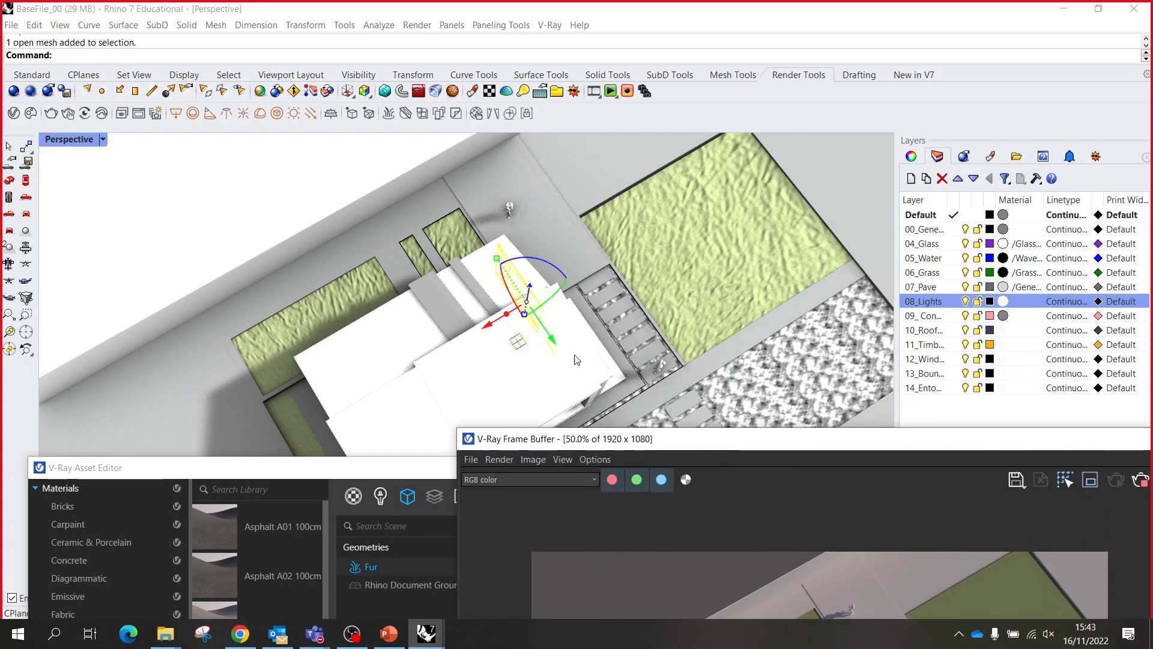
pyautogui.scroll(-3, 662, 206)
pyautogui.click(419, 185)
pyautogui.moveTo(631, 252); pyautogui.dragTo(595, 213, button='right')
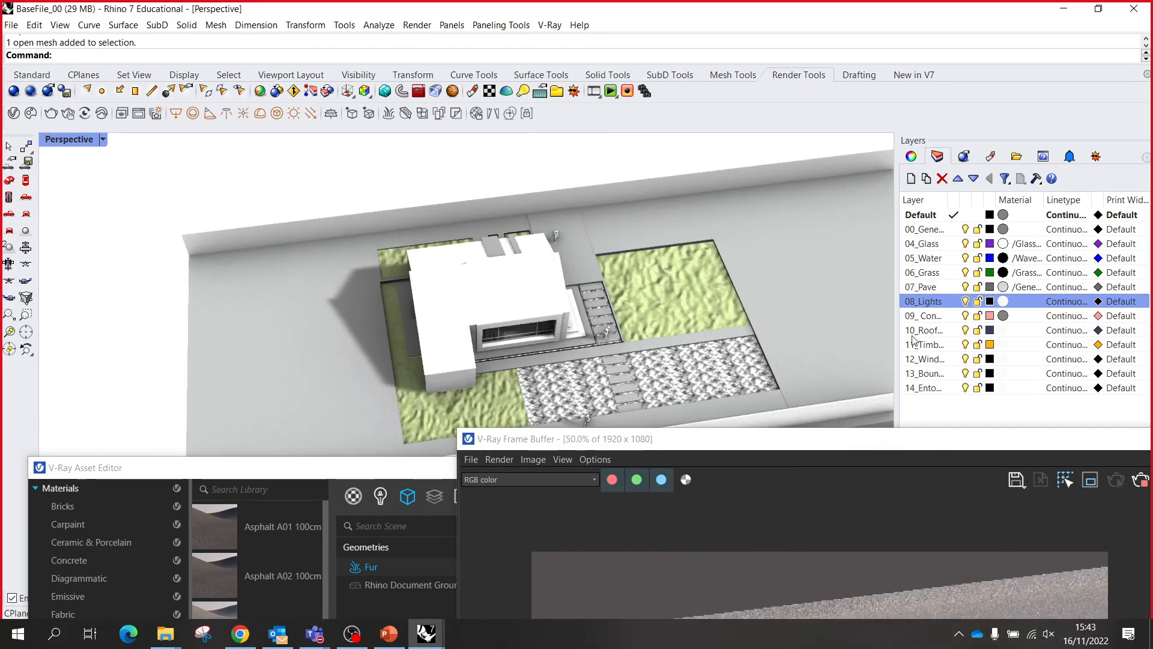
pyautogui.rightClick(938, 274)
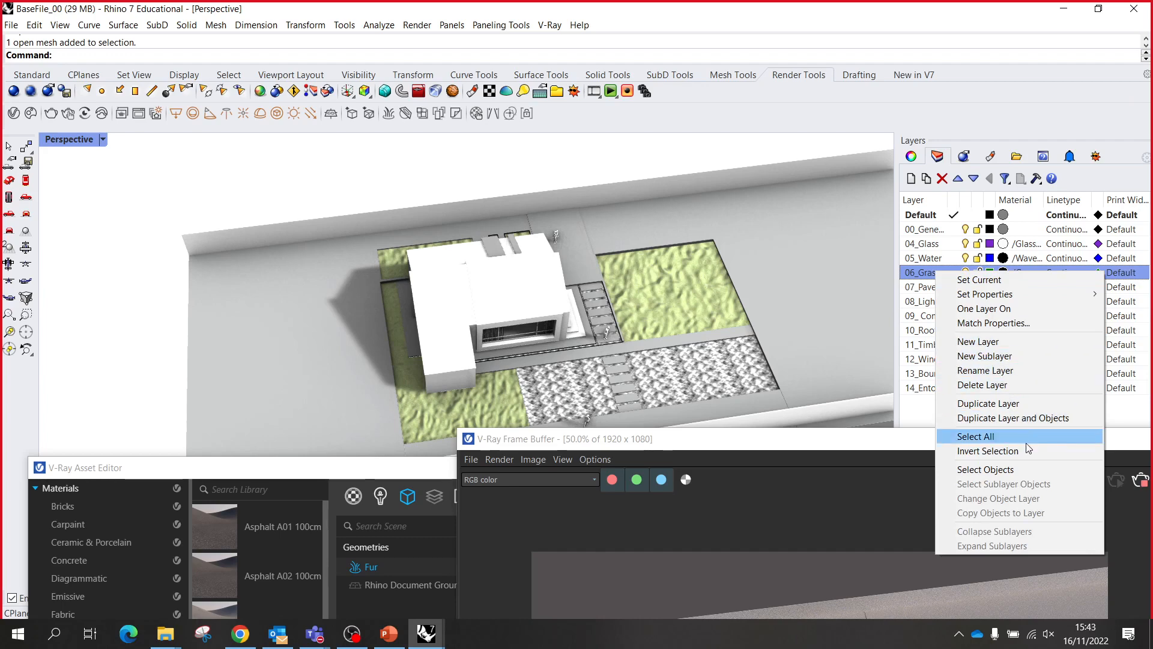
pyautogui.click(1018, 470)
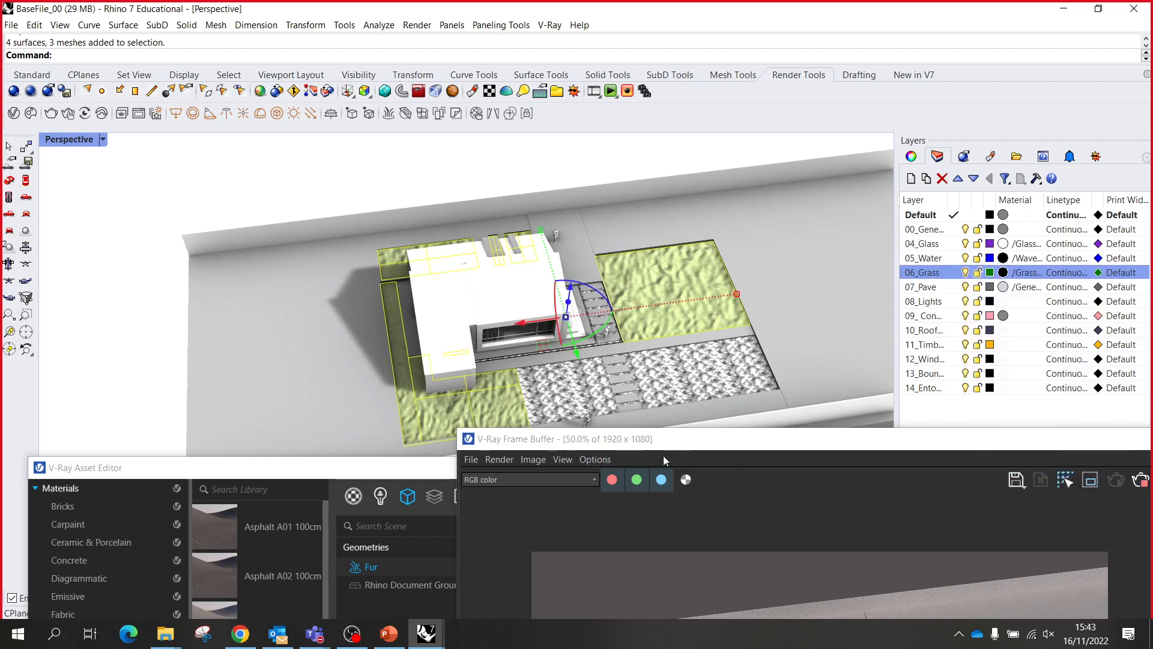
# - Apply the Fur geometry to the selected grass objects
pyautogui.moveTo(688, 440); pyautogui.dragTo(675, 93)
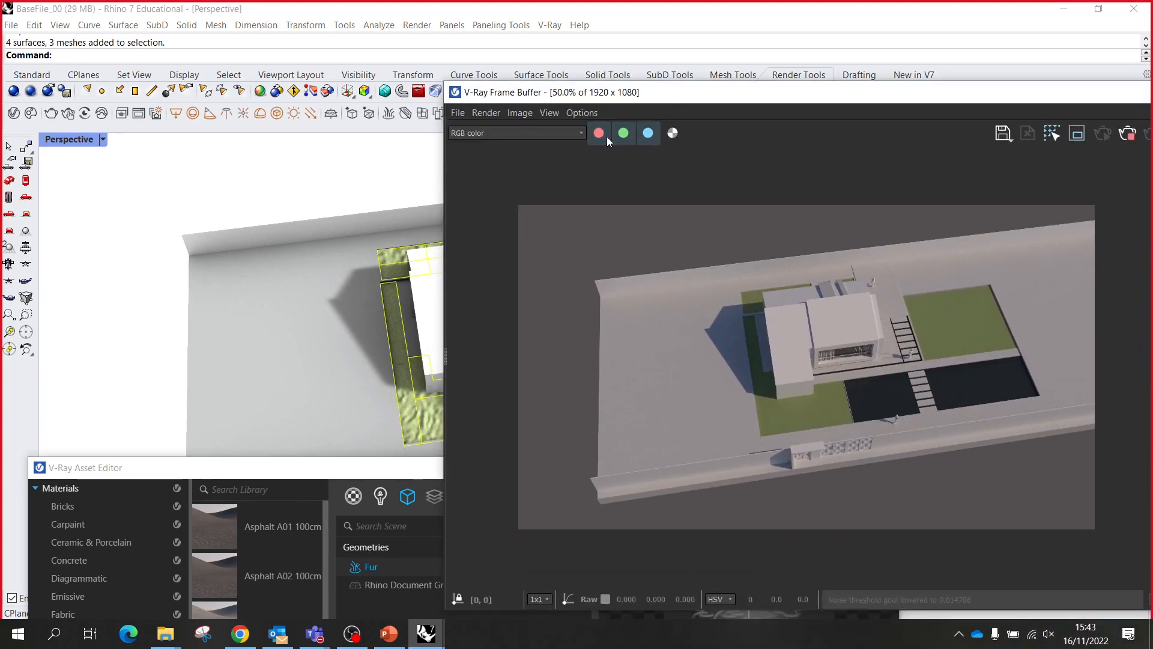
pyautogui.click(369, 567)
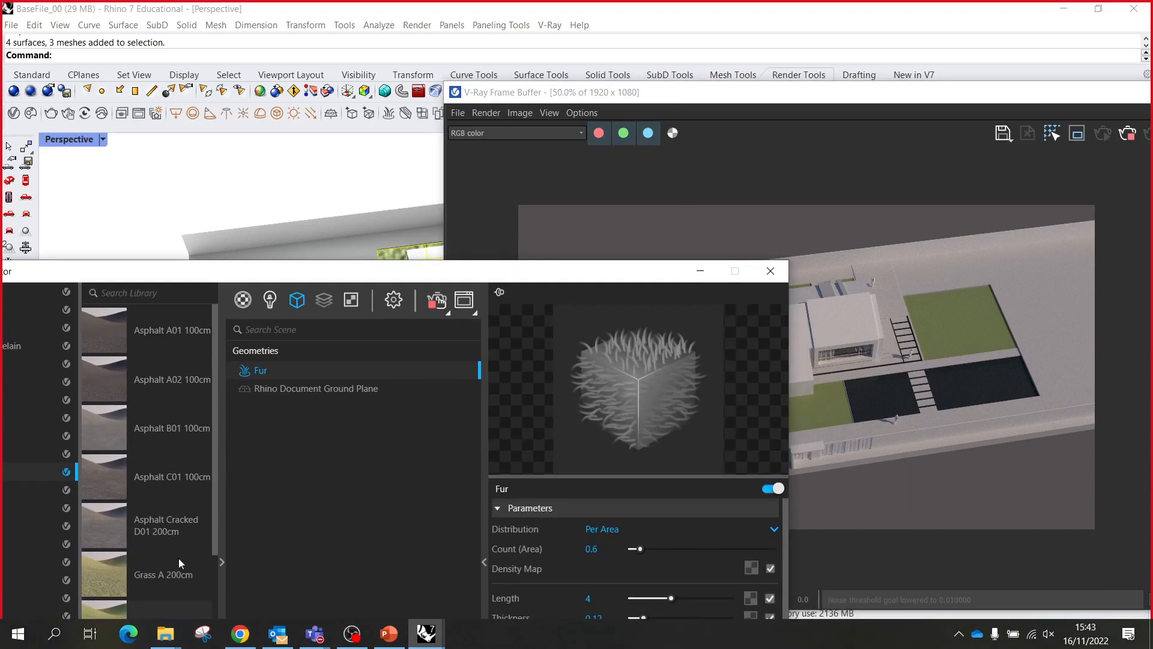
pyautogui.click(223, 561)
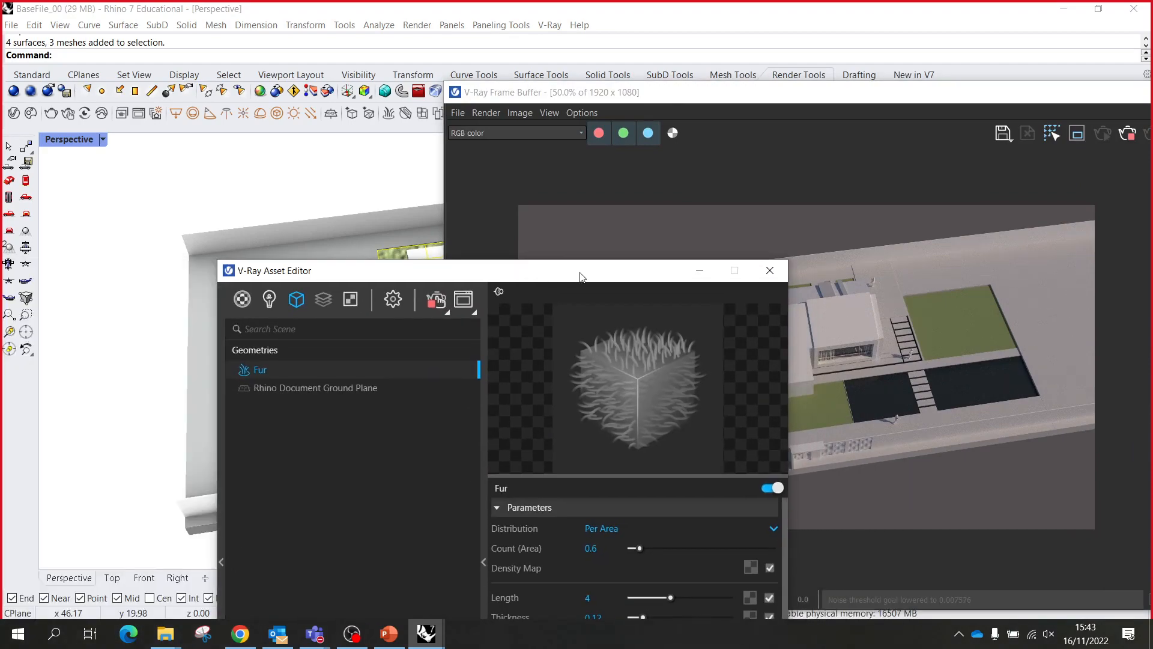
pyautogui.moveTo(579, 271); pyautogui.dragTo(375, 64)
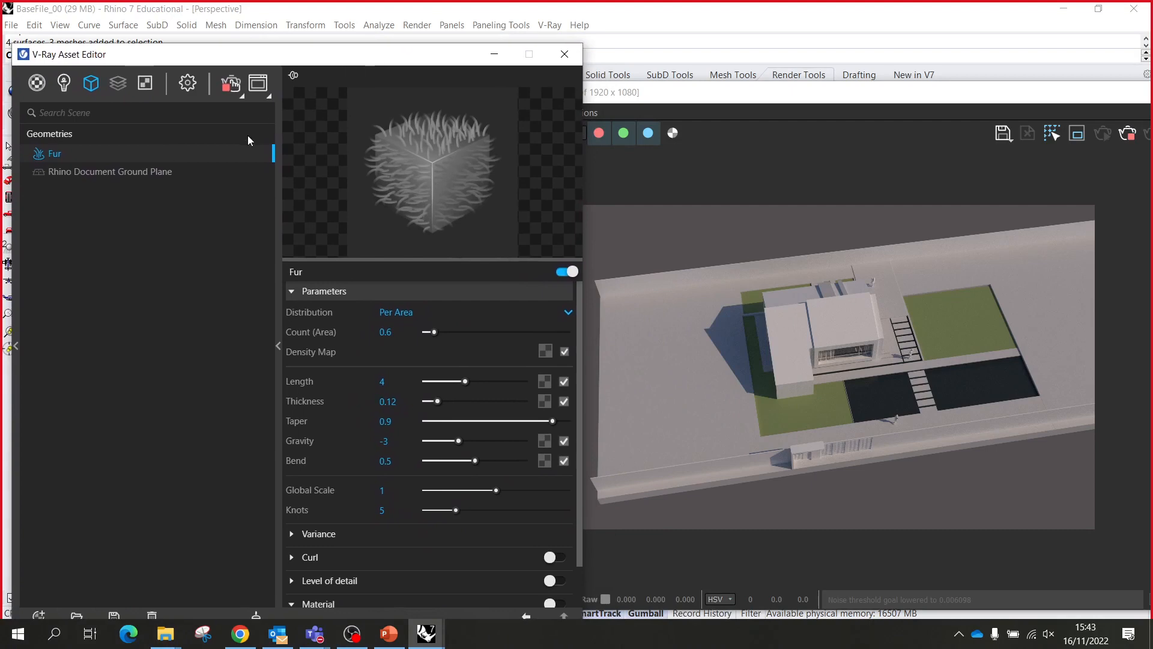
pyautogui.rightClick(53, 157)
pyautogui.click(82, 188)
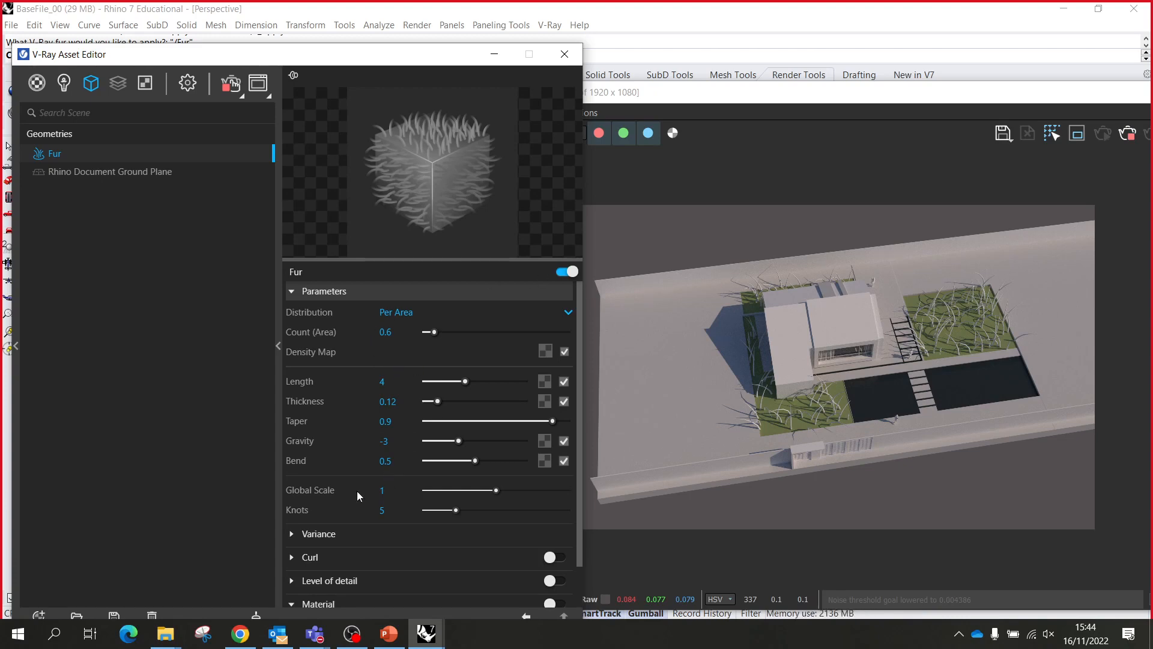
# - Set the fur's Global Scale to .1 and check the strands on the lawn in the render
pyautogui.doubleClick(398, 489)
pyautogui.write('.1')
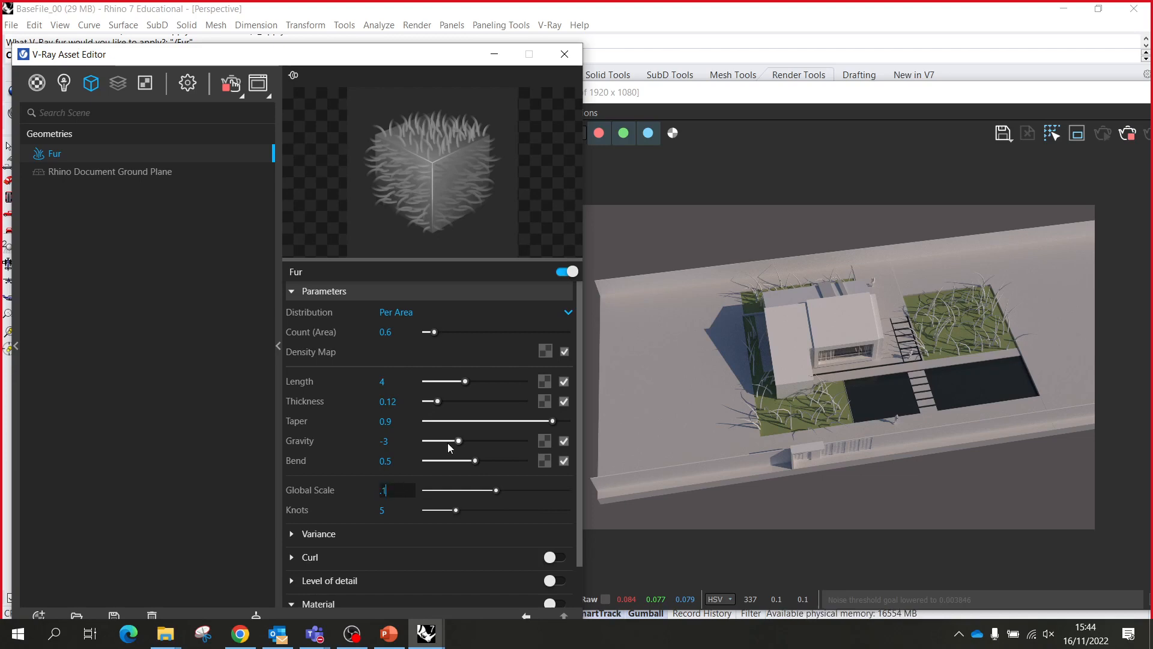
pyautogui.press('Return')
pyautogui.scroll(6, 829, 414)
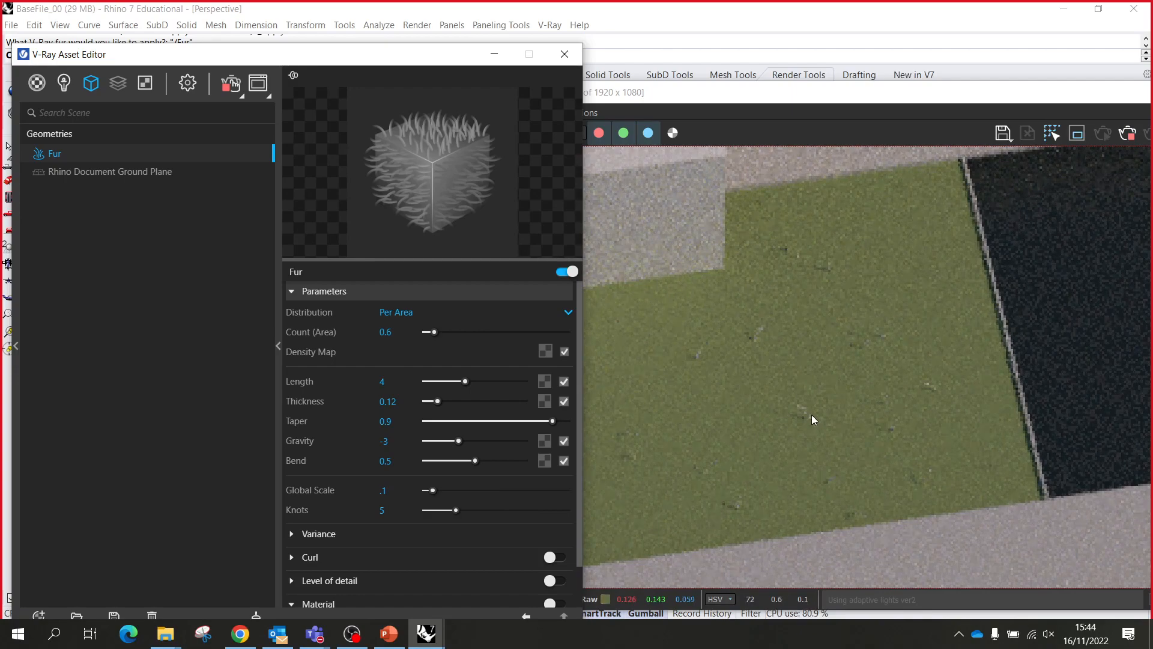
pyautogui.scroll(-3, 812, 415)
pyautogui.scroll(-4, 799, 409)
pyautogui.scroll(2, 836, 372)
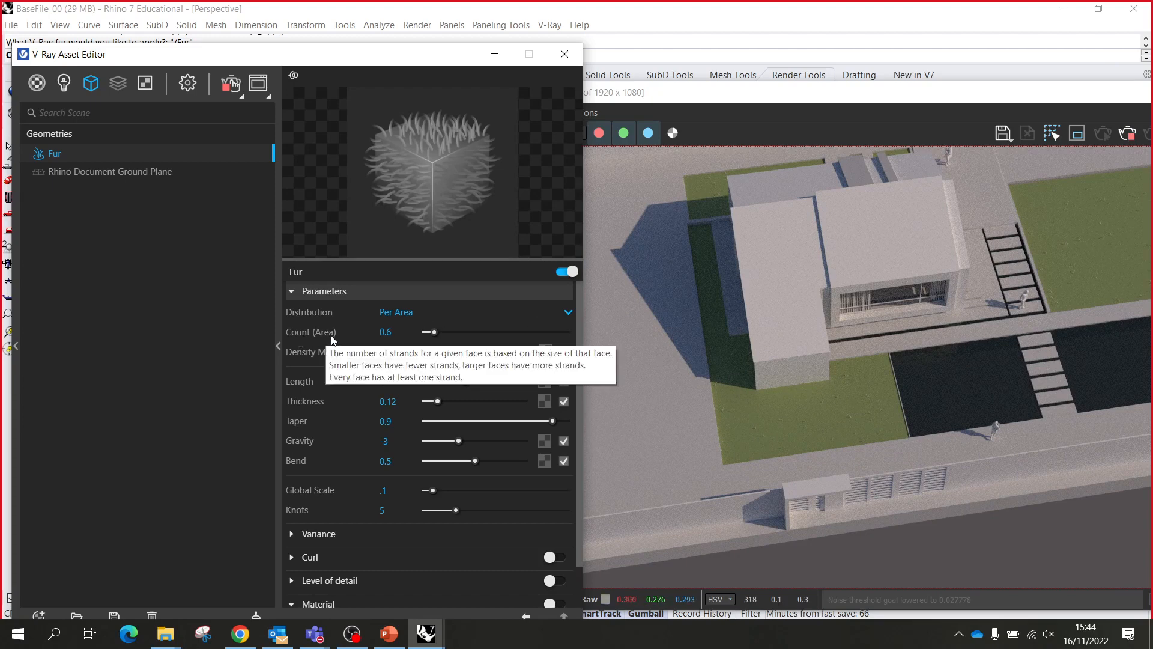
# - Keep the fur Distribution at Per Area and set its Count (Area) to 60
pyautogui.click(401, 312)
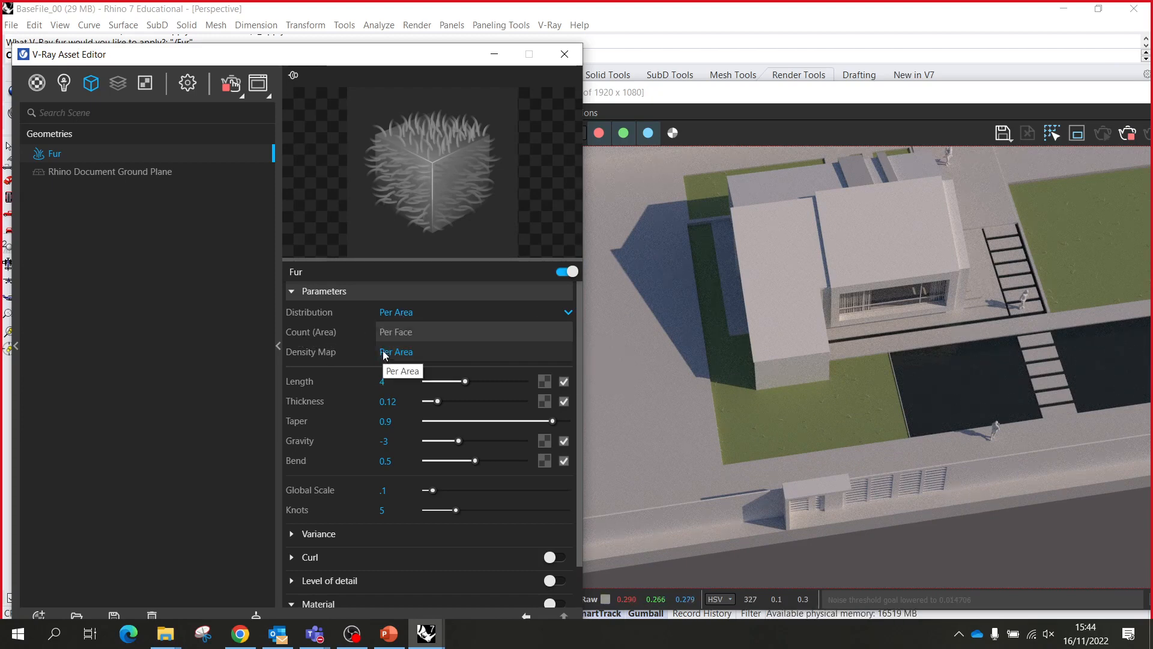
pyautogui.click(384, 354)
pyautogui.doubleClick(400, 334)
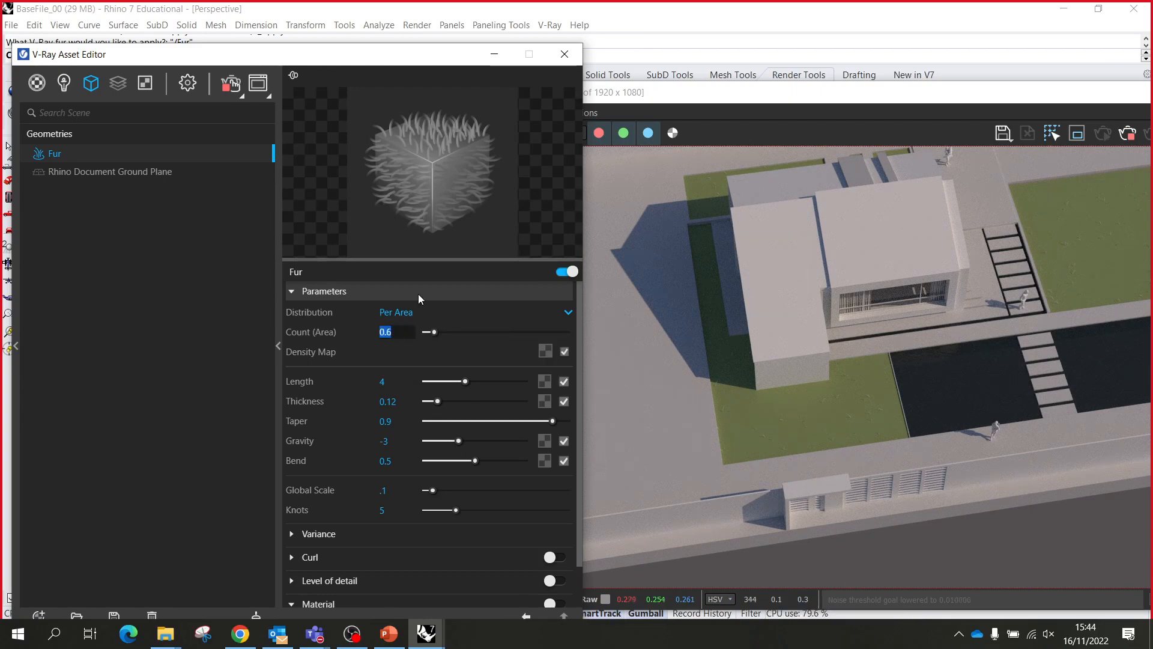
pyautogui.write('60')
pyautogui.press('Return')
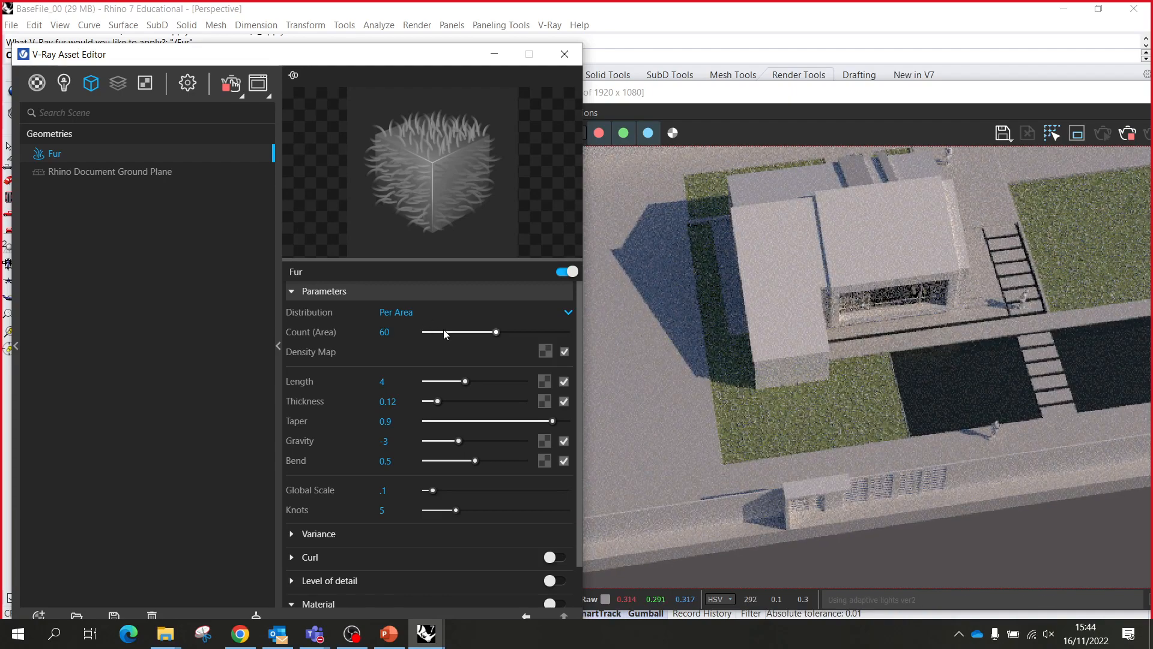
# - Set the fur's Count (Area) to 600 and check the grass density across the render
pyautogui.scroll(5, 835, 427)
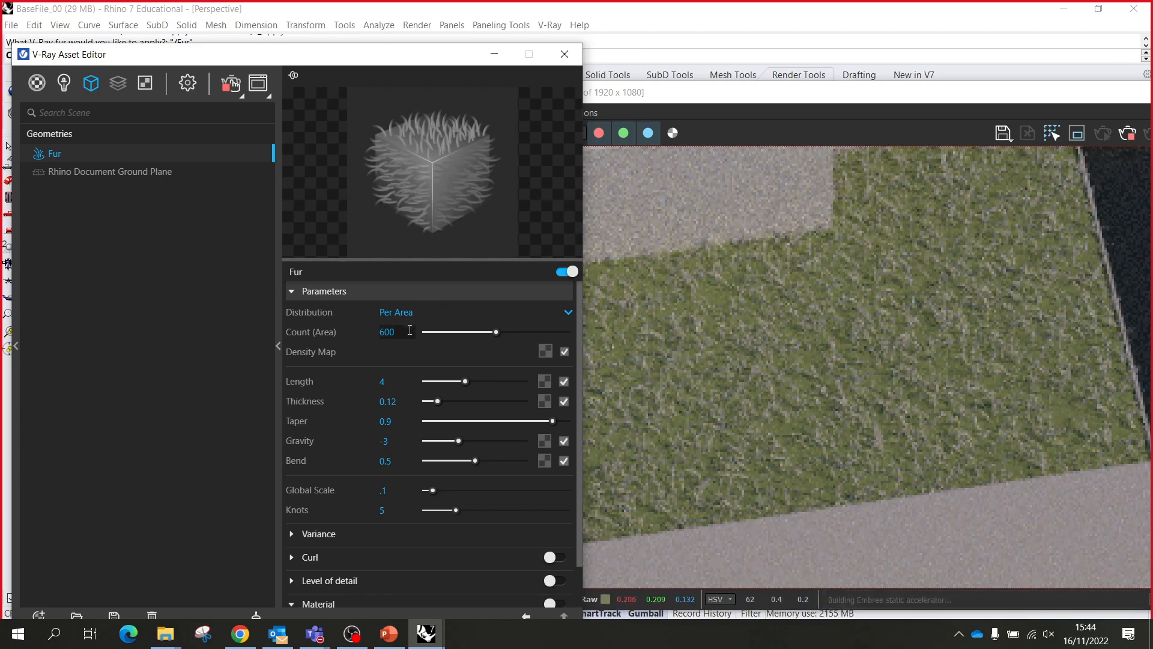
pyautogui.press('Return')
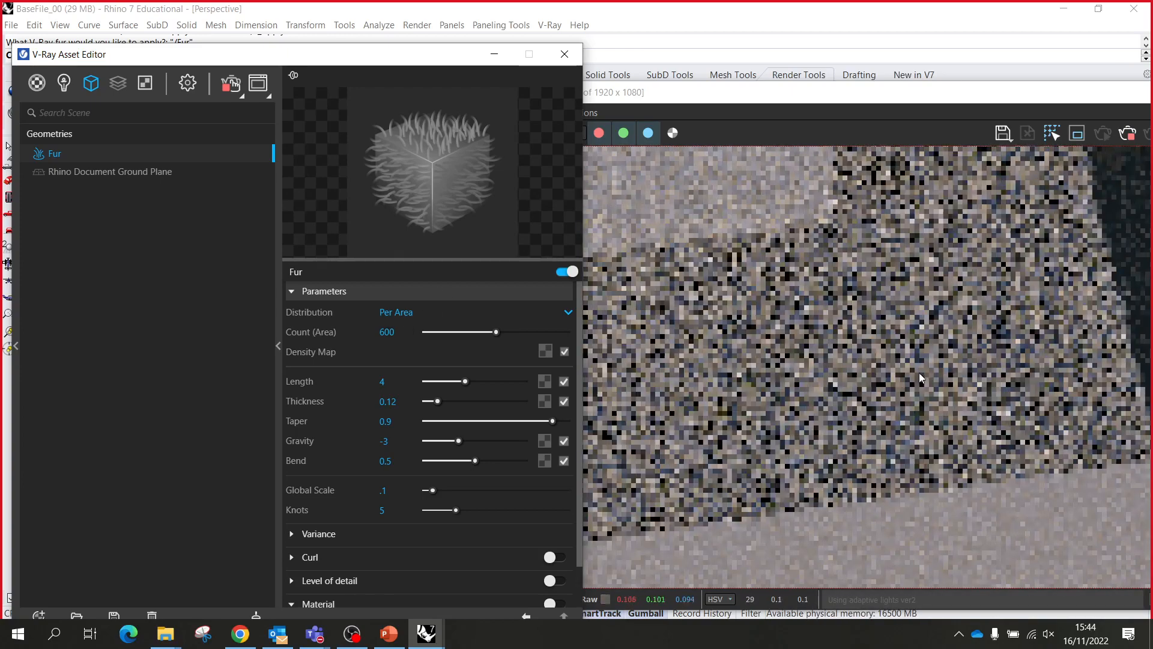
pyautogui.scroll(-5, 784, 352)
pyautogui.scroll(1, 849, 358)
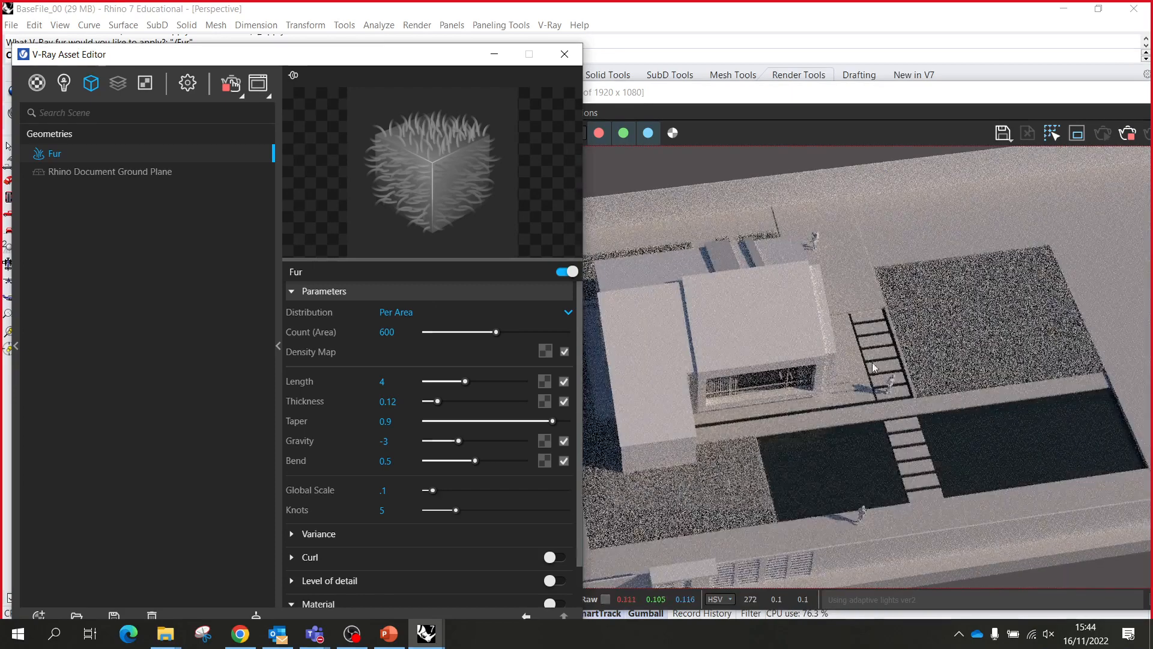
pyautogui.scroll(-1, 743, 342)
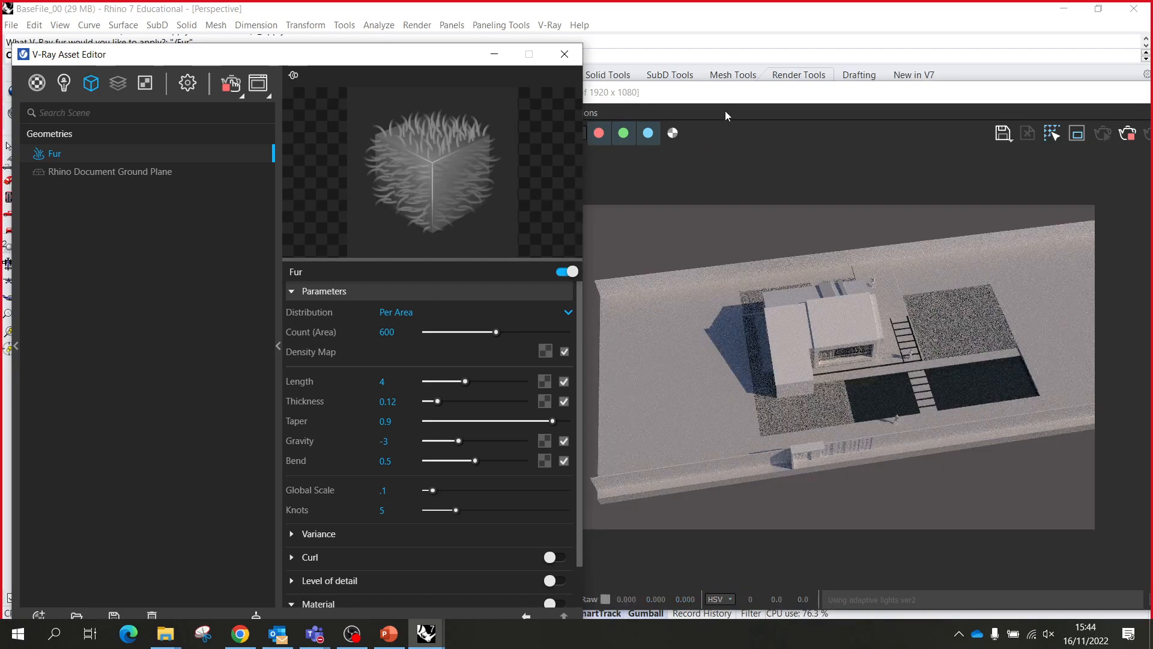
# - Examine the fur grass in the interactive render from a low viewpoint near the pools and house entrance
pyautogui.moveTo(730, 101); pyautogui.dragTo(942, 111)
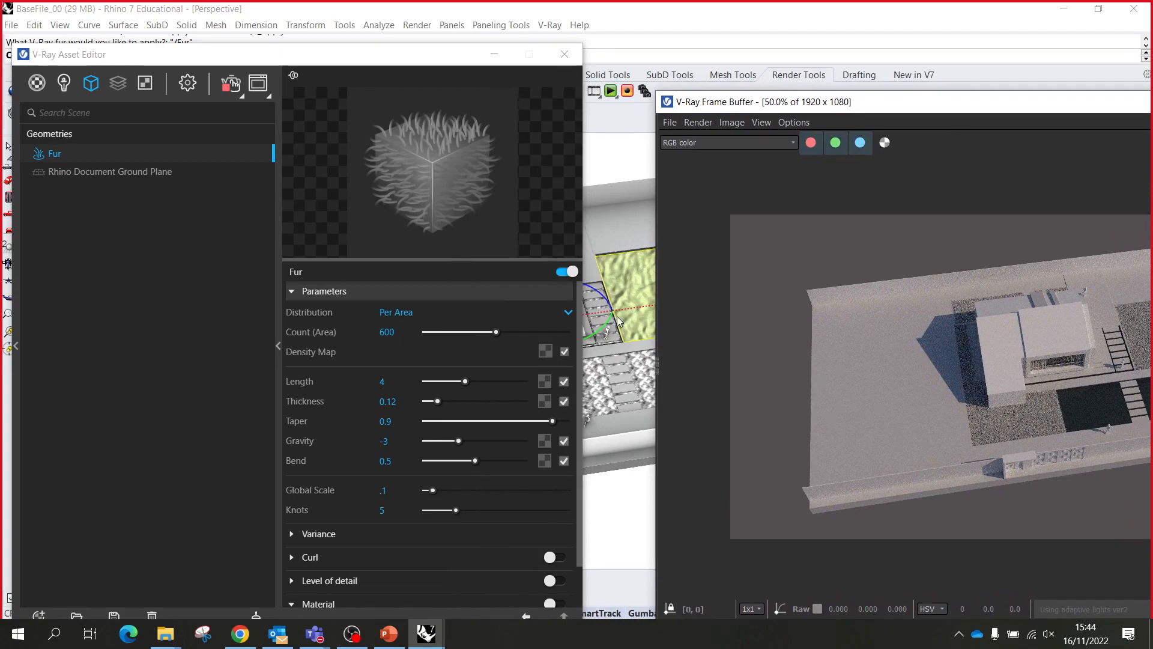
pyautogui.moveTo(650, 333); pyautogui.dragTo(647, 233, button='right')
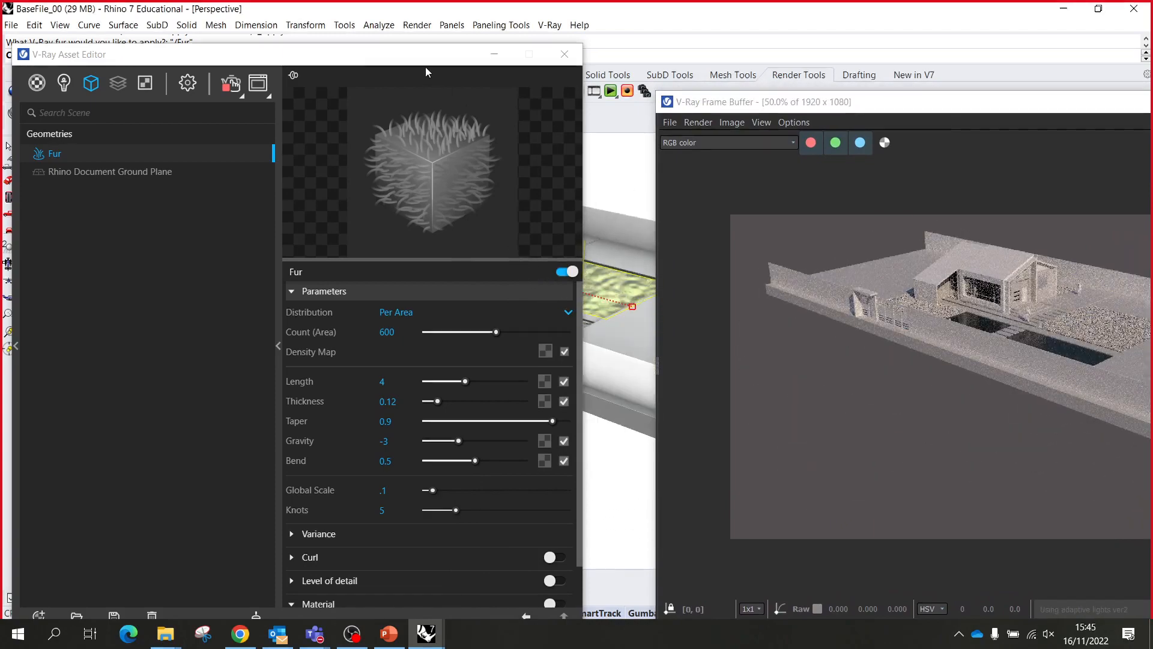
pyautogui.moveTo(426, 57); pyautogui.dragTo(246, 84)
pyautogui.scroll(3, 488, 246)
pyautogui.scroll(2, 488, 246)
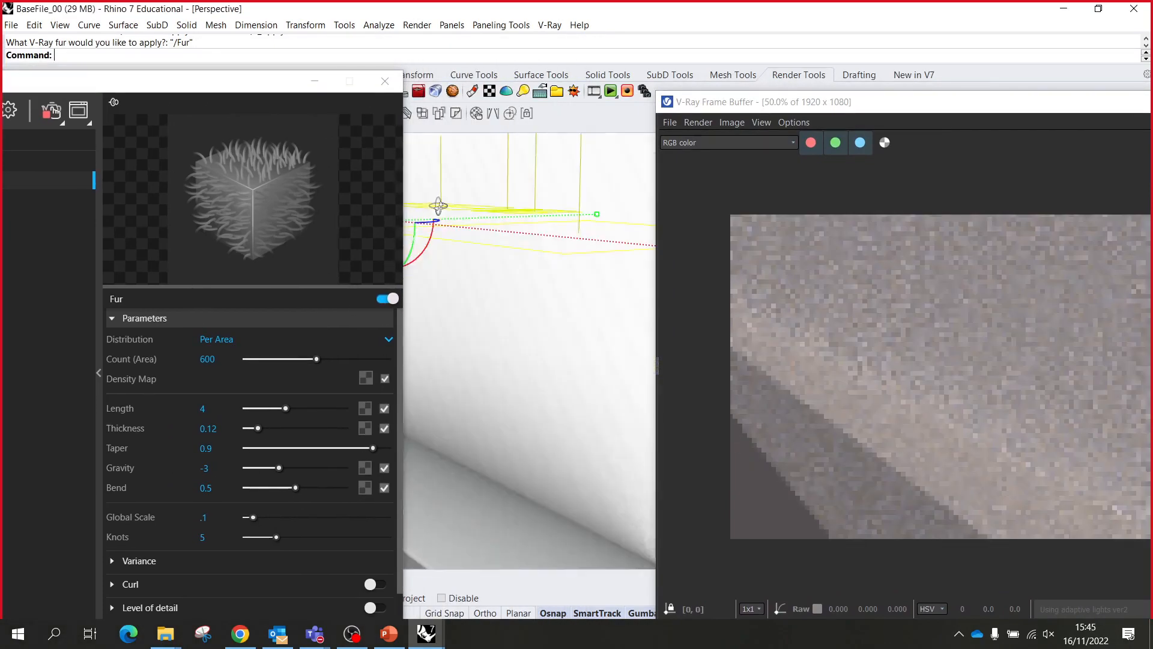
pyautogui.scroll(-6, 526, 252)
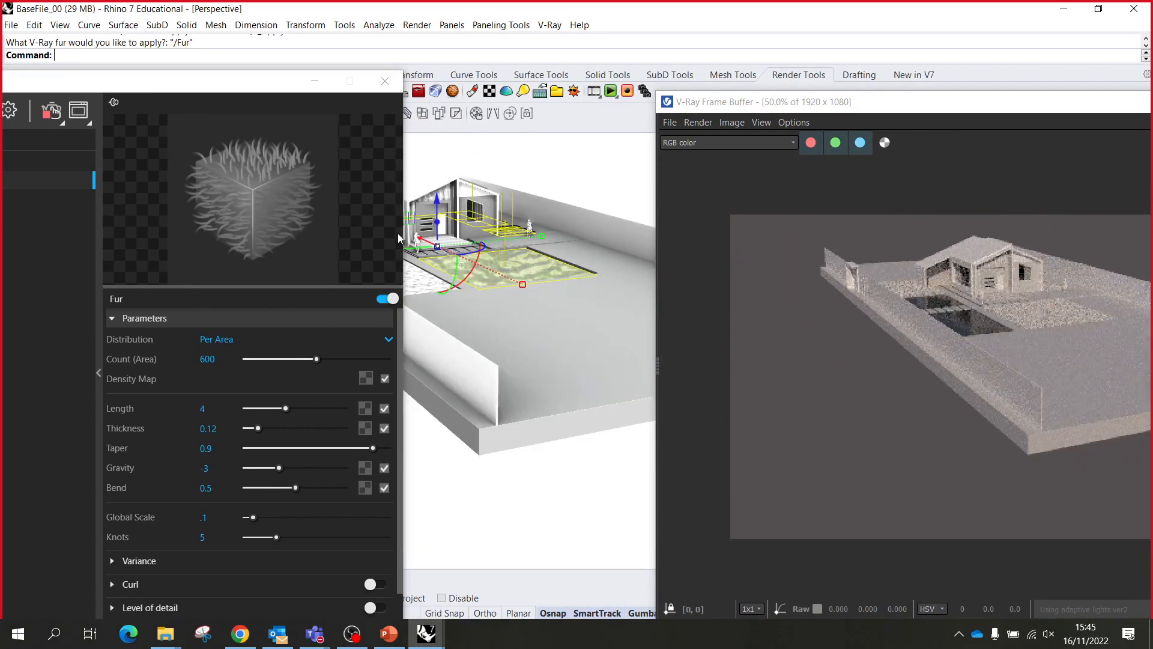
pyautogui.scroll(5, 503, 337)
pyautogui.scroll(-3, 503, 337)
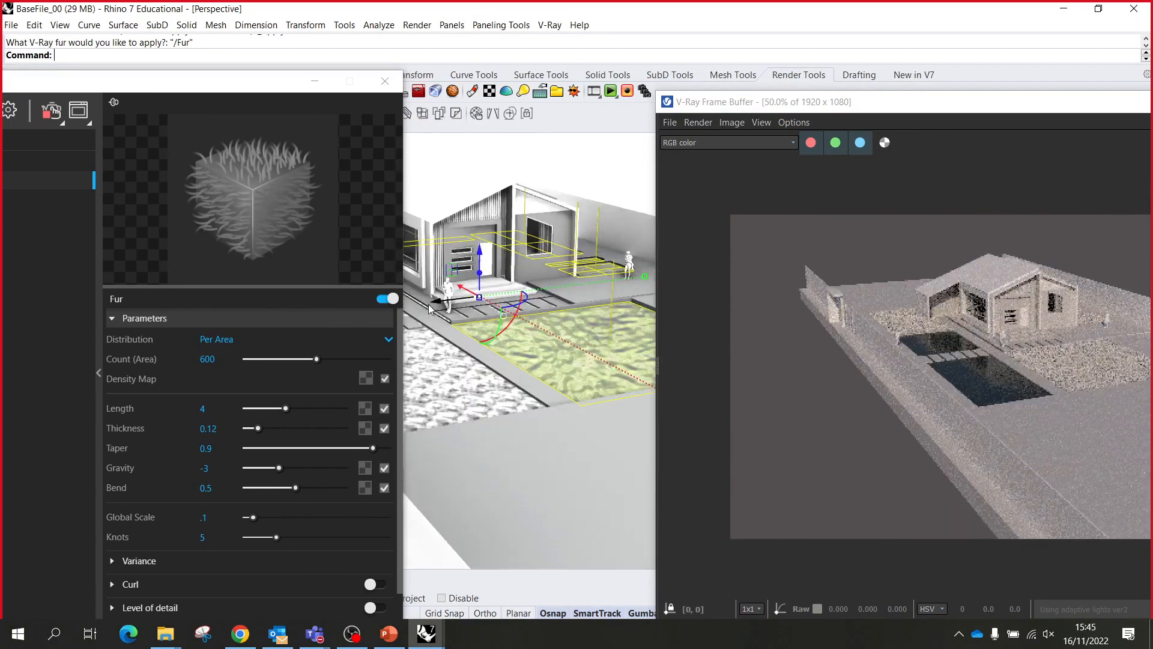
pyautogui.scroll(6, 448, 268)
pyautogui.scroll(-3, 447, 269)
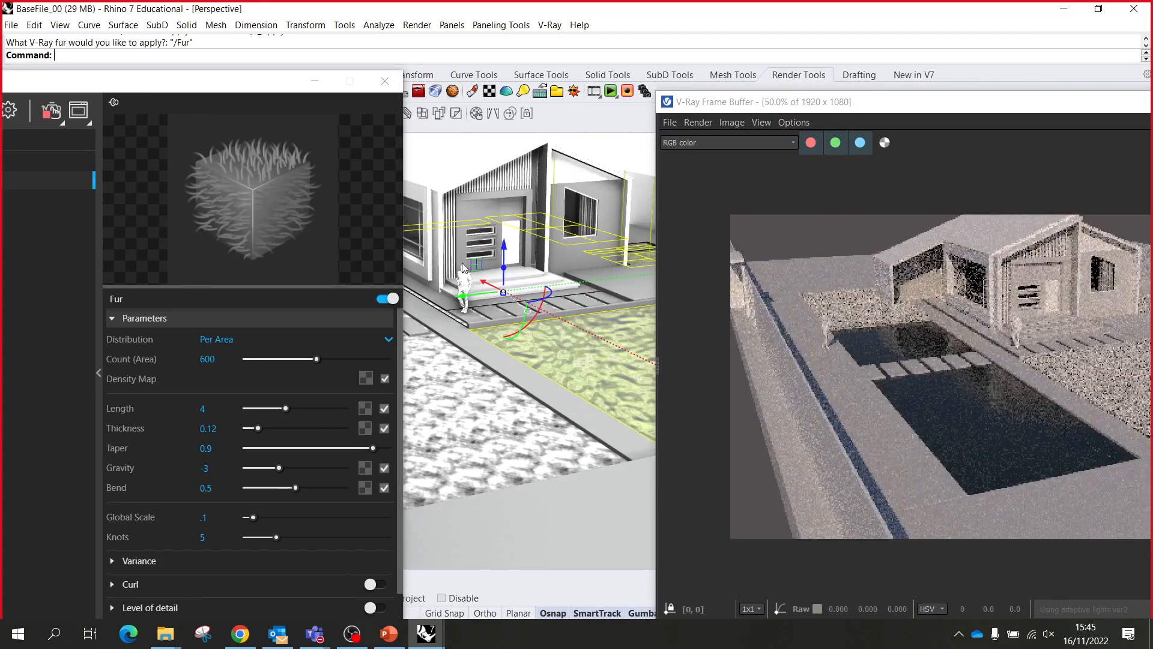
# - Zoom the Perspective view to the standing figure by the entrance and orbit to a low viewpoint across the pool and lawn
pyautogui.moveTo(968, 103); pyautogui.dragTo(994, 170)
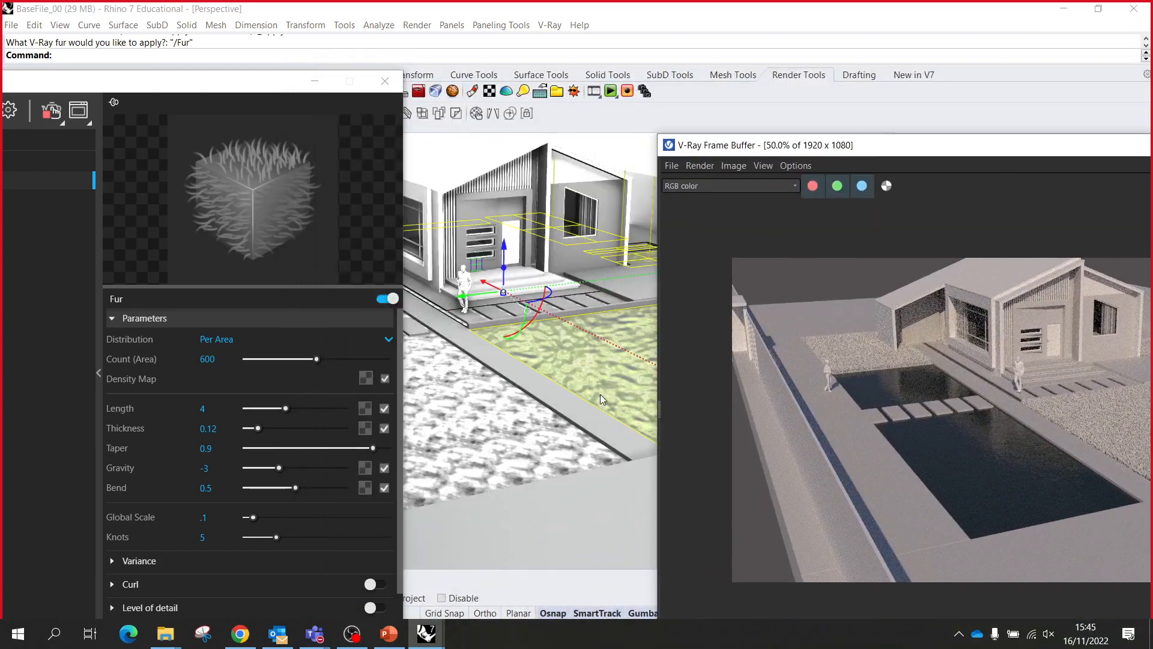
pyautogui.scroll(5, 571, 370)
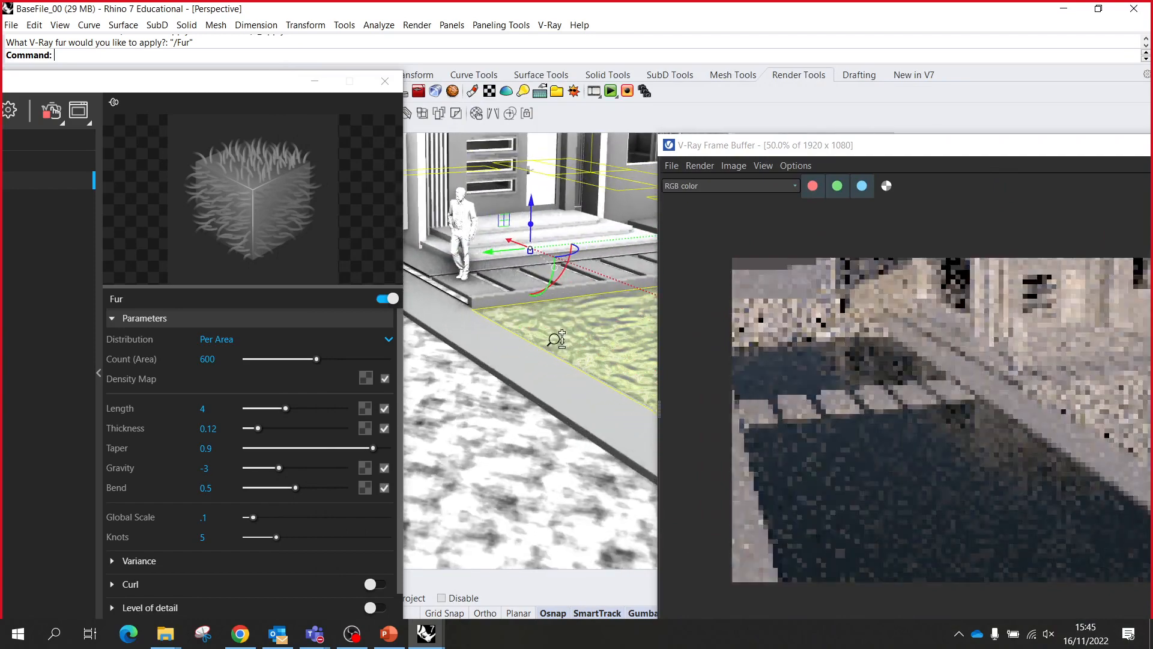
pyautogui.click(468, 238)
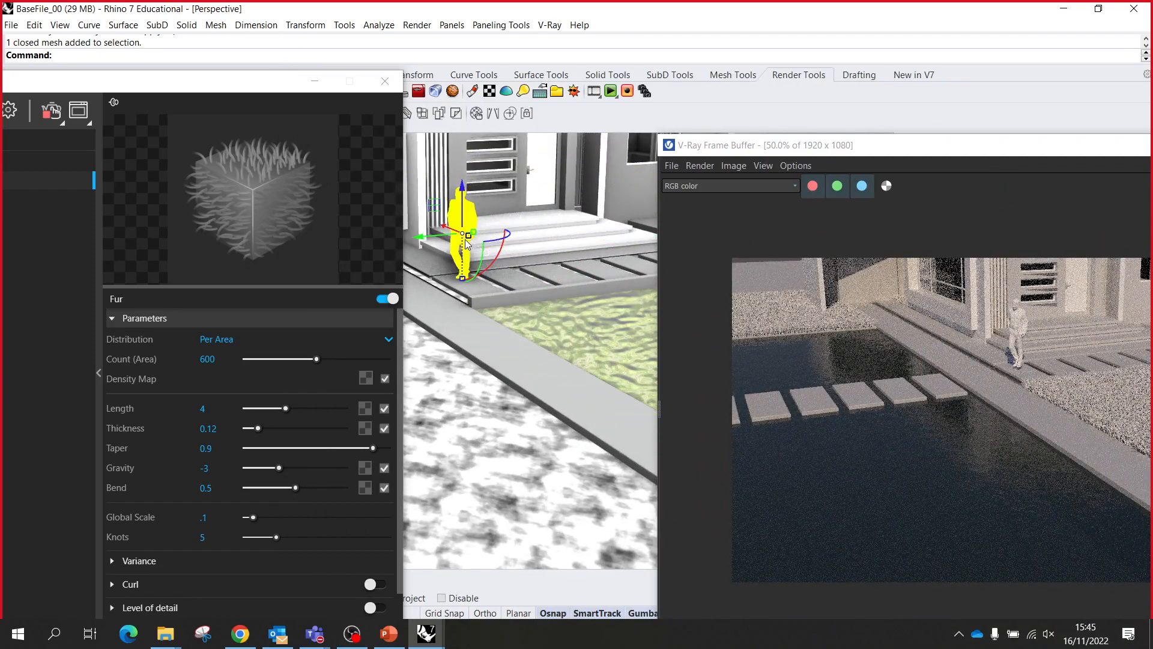
pyautogui.write('Z')
pyautogui.press('Return')
pyautogui.write('s')
pyautogui.press('Return')
pyautogui.scroll(-5, 469, 245)
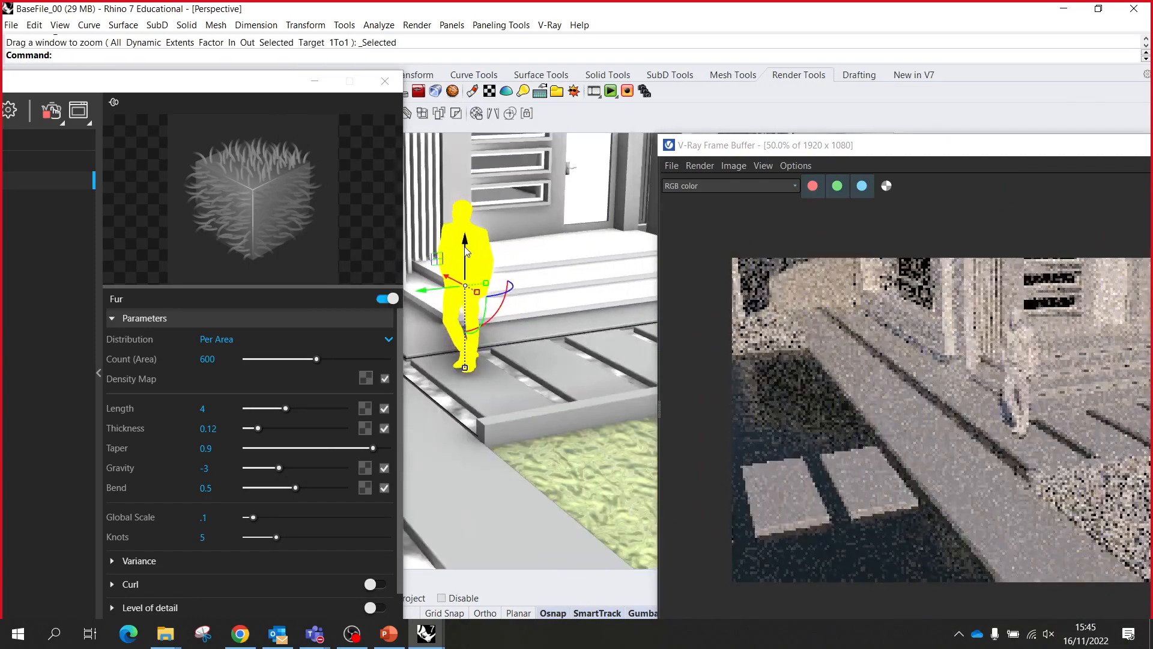
pyautogui.moveTo(473, 245); pyautogui.dragTo(447, 228, button='right')
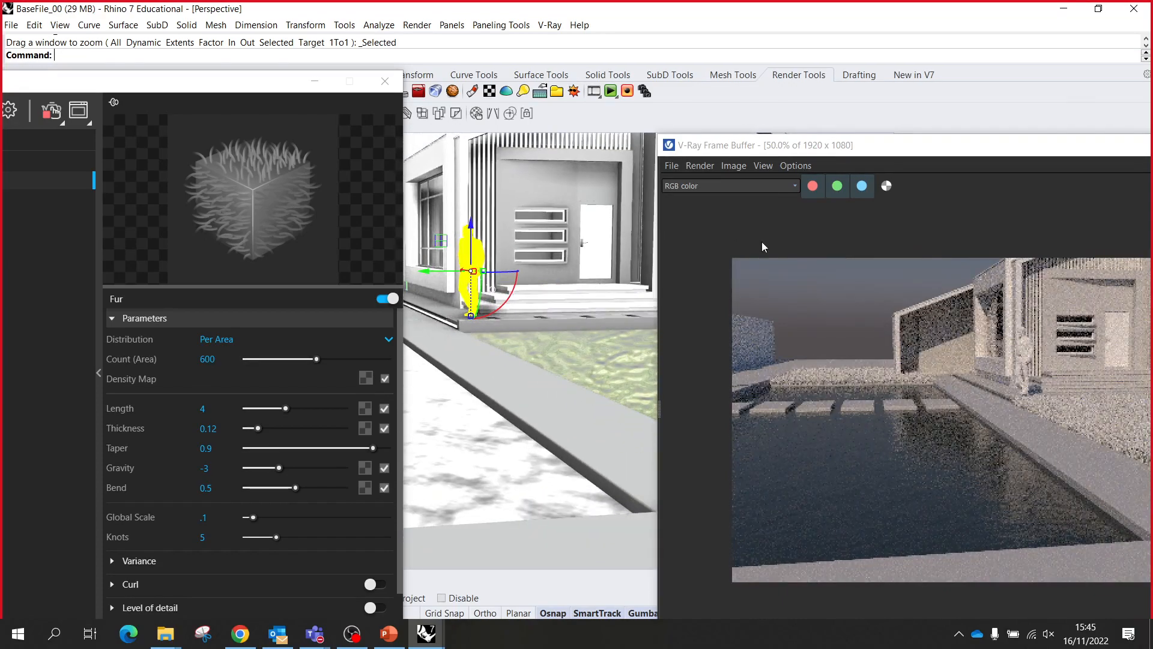
# - Restrict the interactive render to a region covering the pool edge, the paving and the near part of the lawn
pyautogui.moveTo(919, 152); pyautogui.dragTo(683, 89)
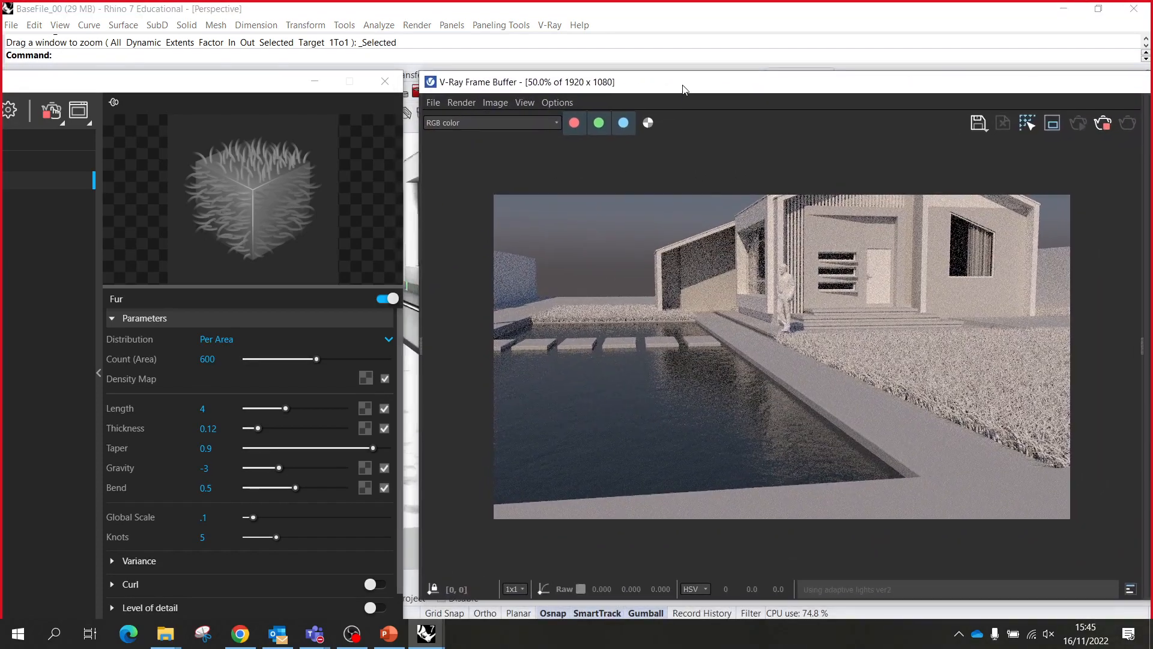
pyautogui.scroll(2, 823, 356)
pyautogui.scroll(-2, 823, 356)
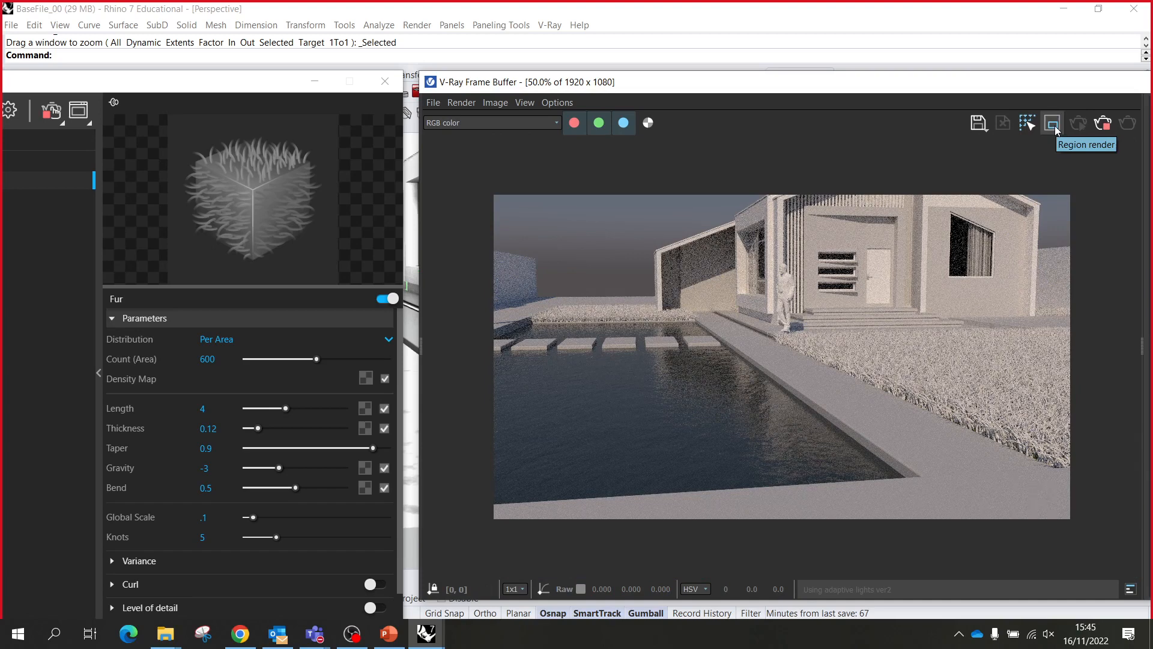
pyautogui.click(1053, 124)
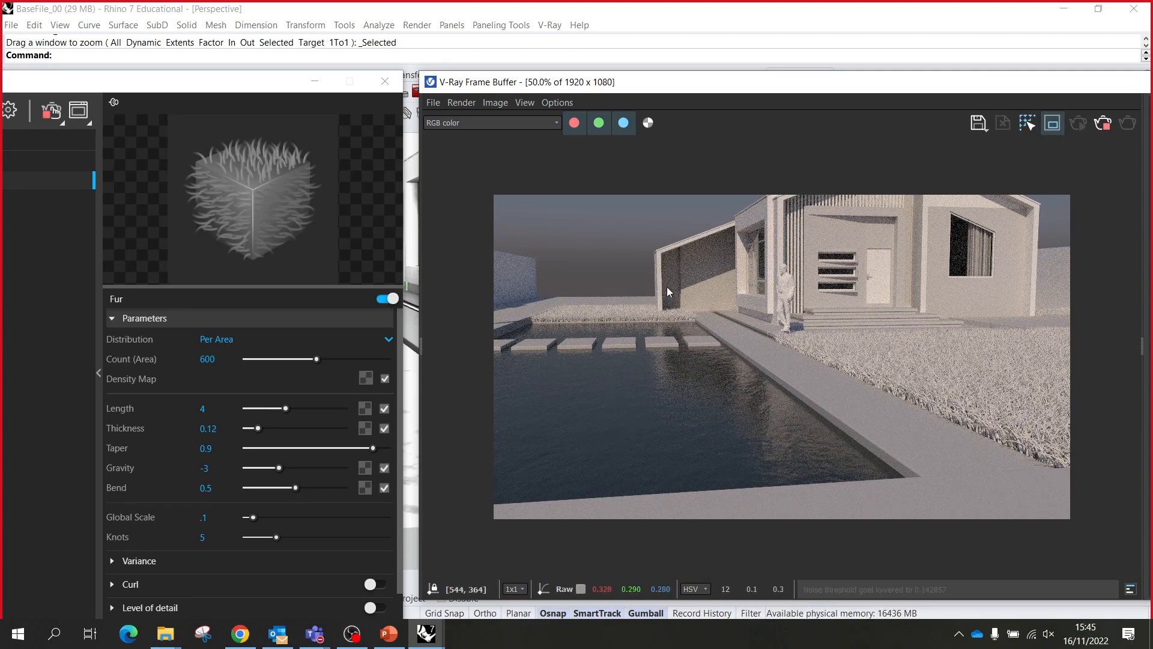
pyautogui.moveTo(666, 285); pyautogui.dragTo(1024, 457)
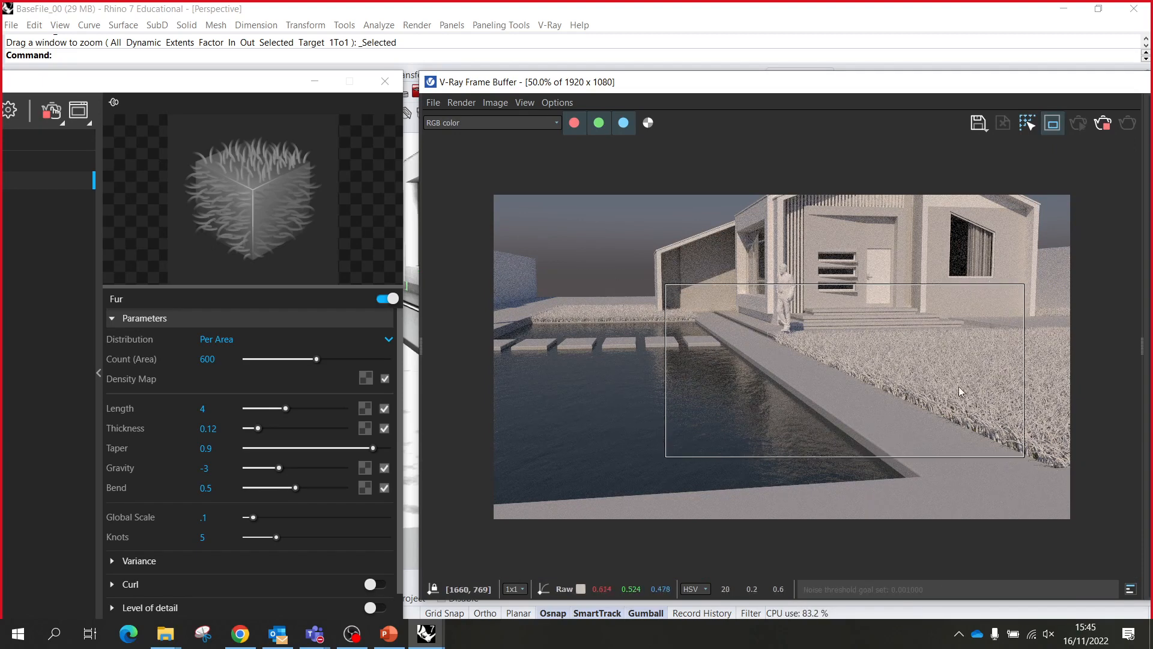
pyautogui.moveTo(624, 352); pyautogui.dragTo(1014, 442)
pyautogui.moveTo(761, 320); pyautogui.dragTo(929, 452)
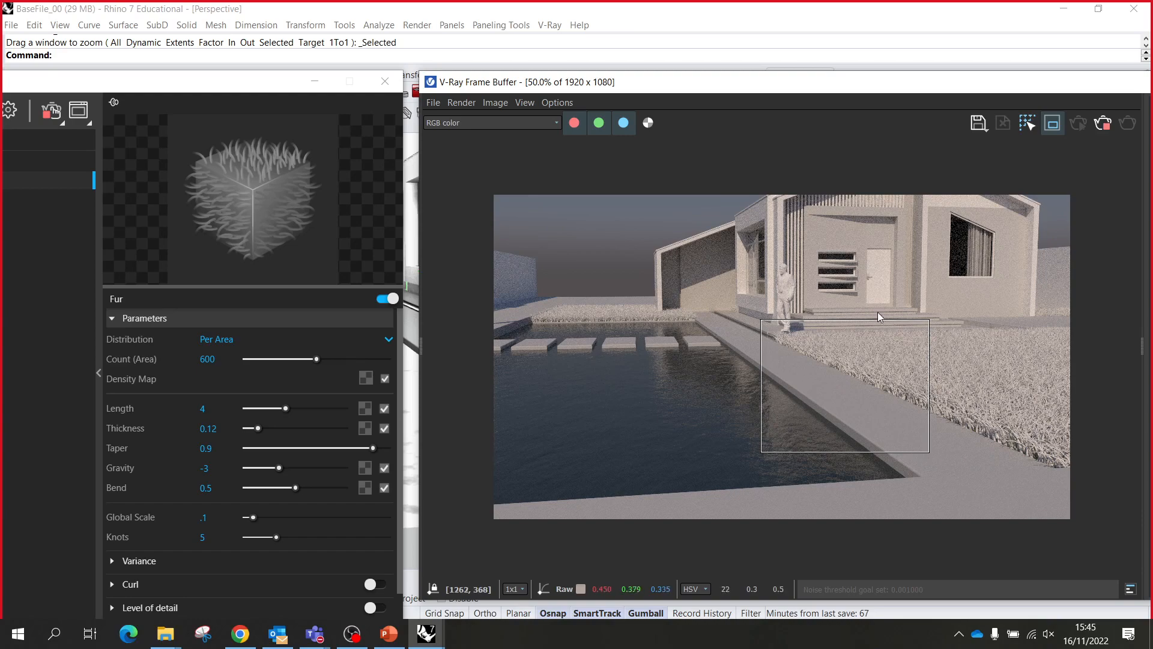
pyautogui.scroll(3, 893, 391)
pyautogui.scroll(-1, 854, 339)
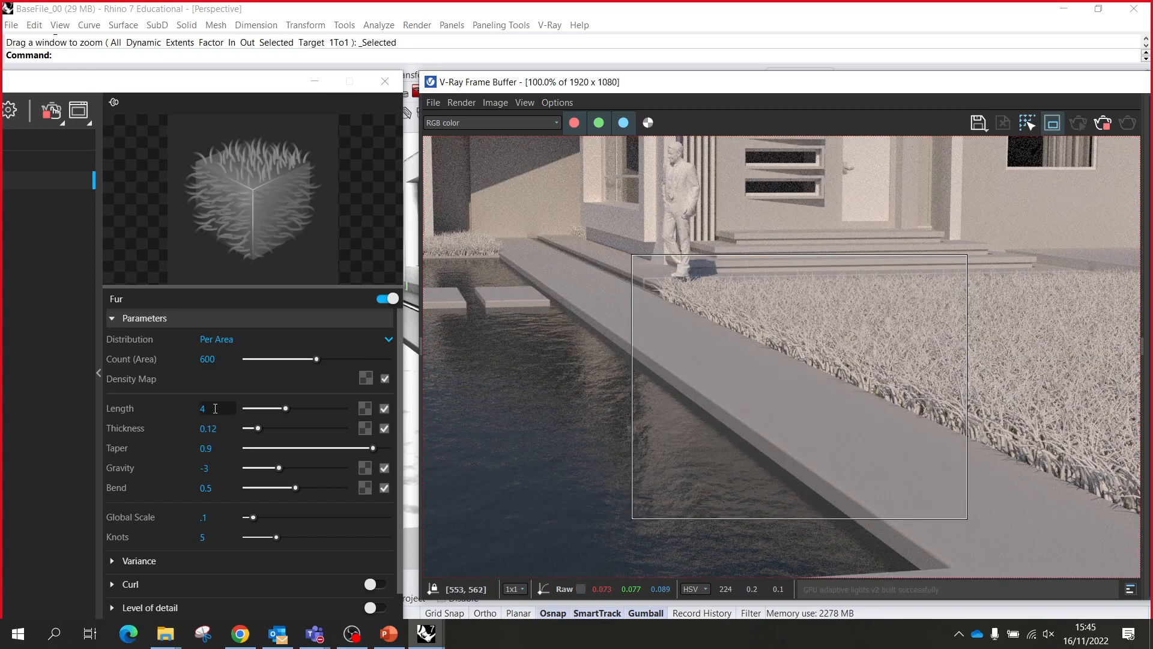
# - Set the fur's Length to 1 and check the shorter strands inside the render region
pyautogui.click(215, 408)
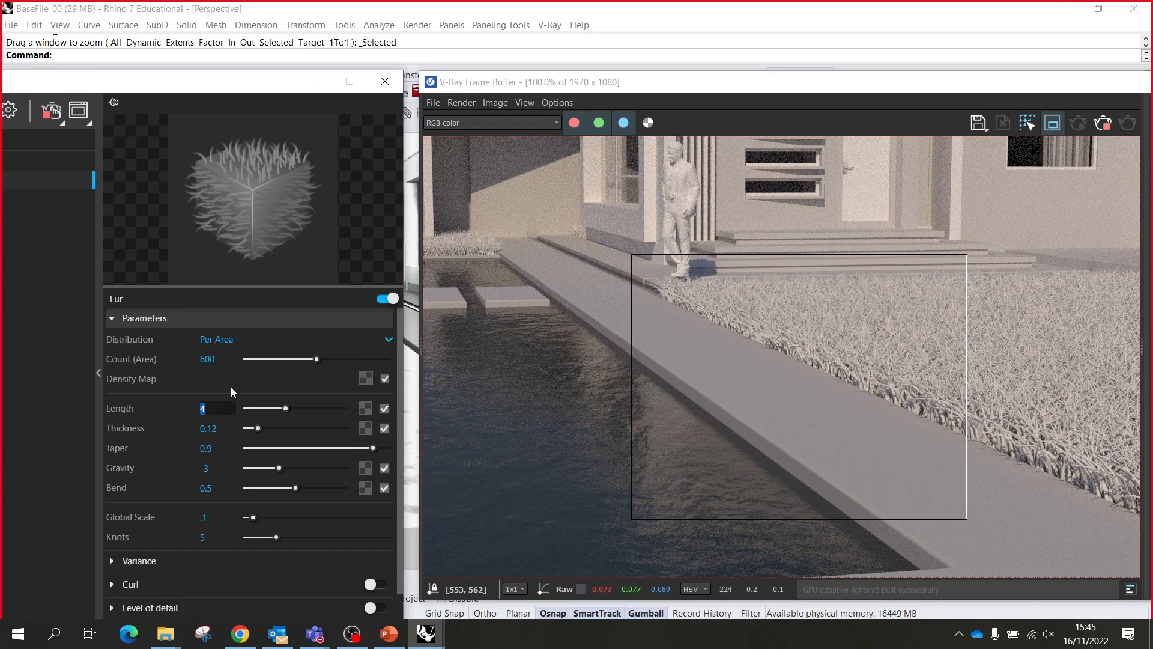
pyautogui.write('1')
pyautogui.press('Return')
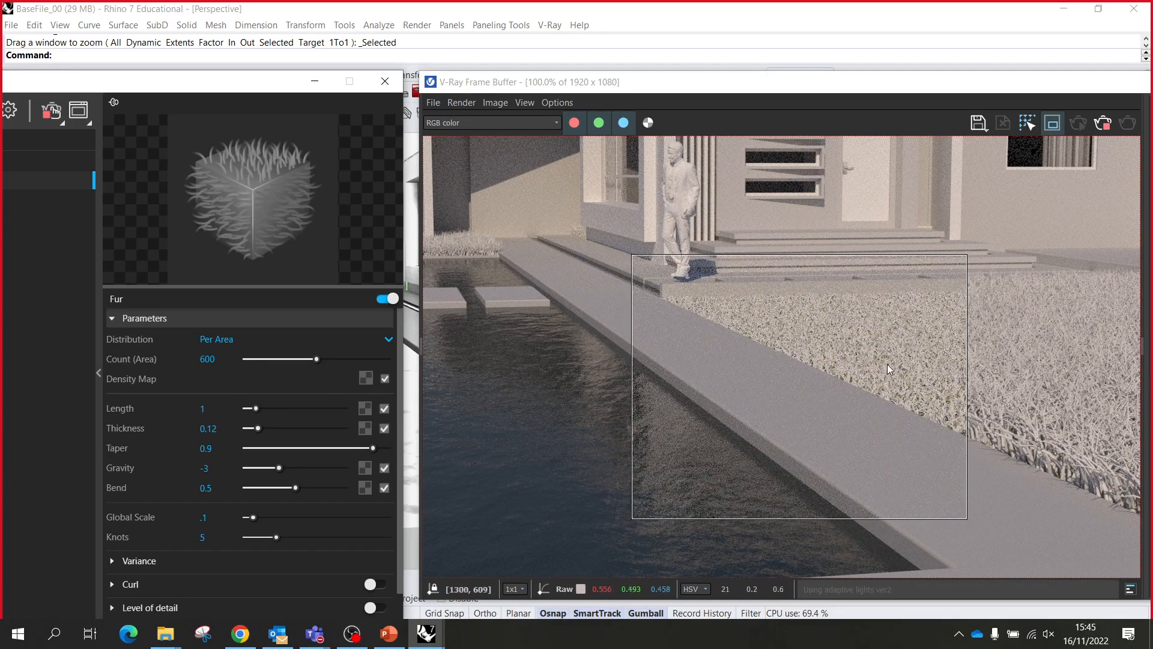
pyautogui.scroll(2, 773, 355)
pyautogui.scroll(-2, 773, 356)
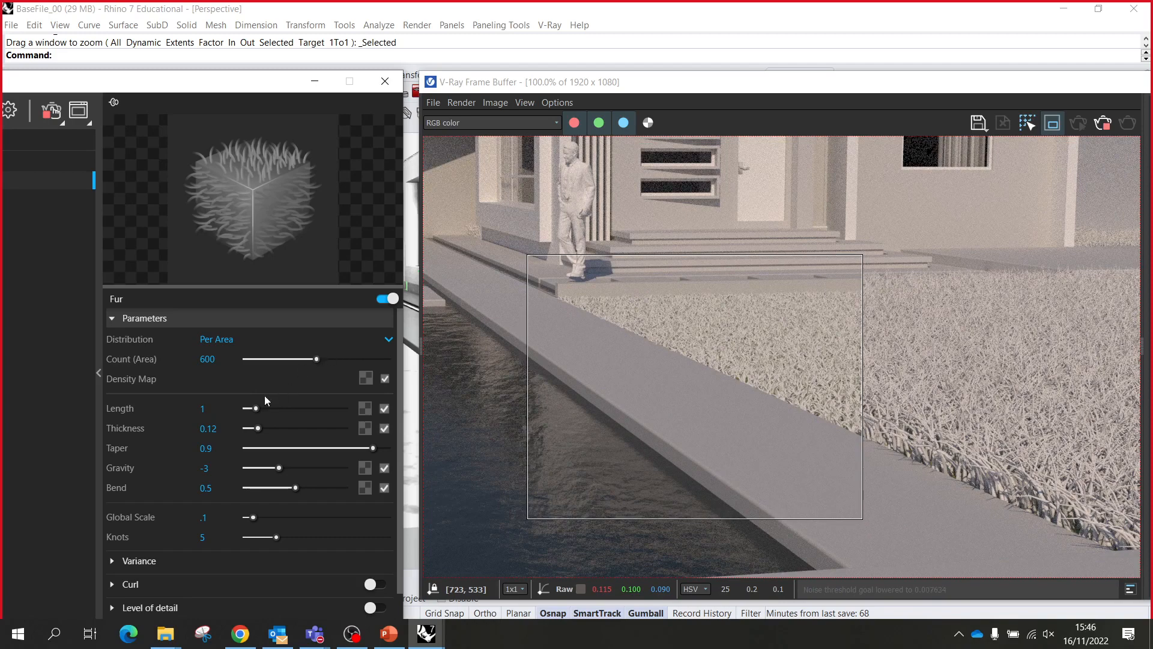
# - Set the fur's Length to 2 and its Count (Area) to 800
pyautogui.click(223, 403)
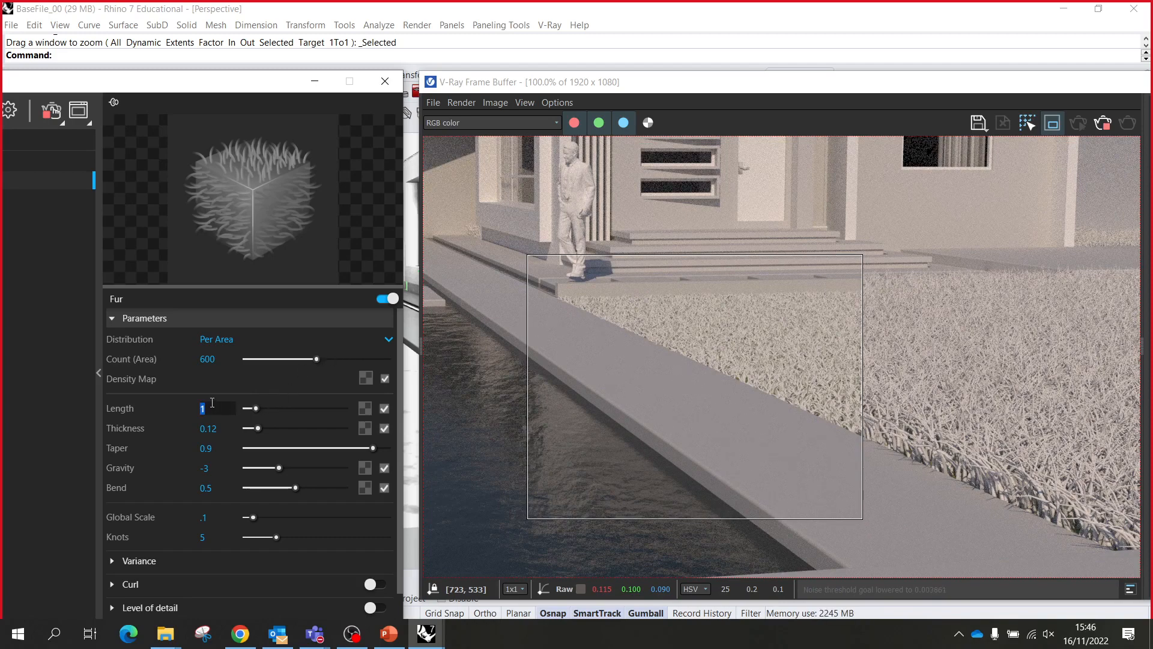
pyautogui.write('2')
pyautogui.press('Return')
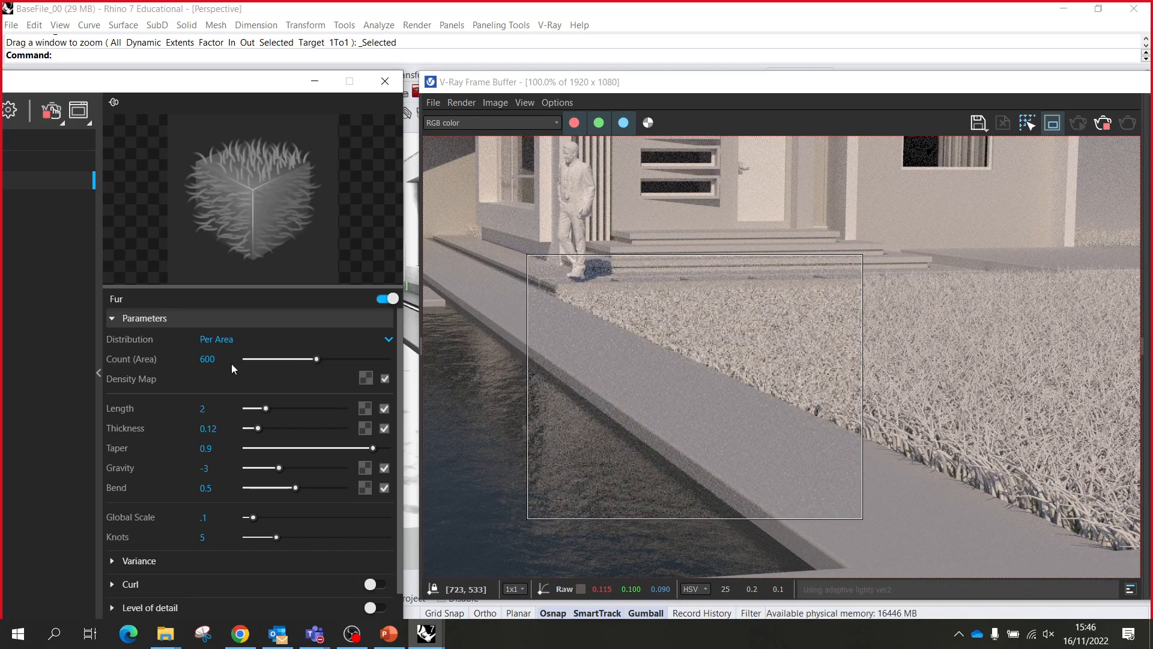
pyautogui.doubleClick(215, 356)
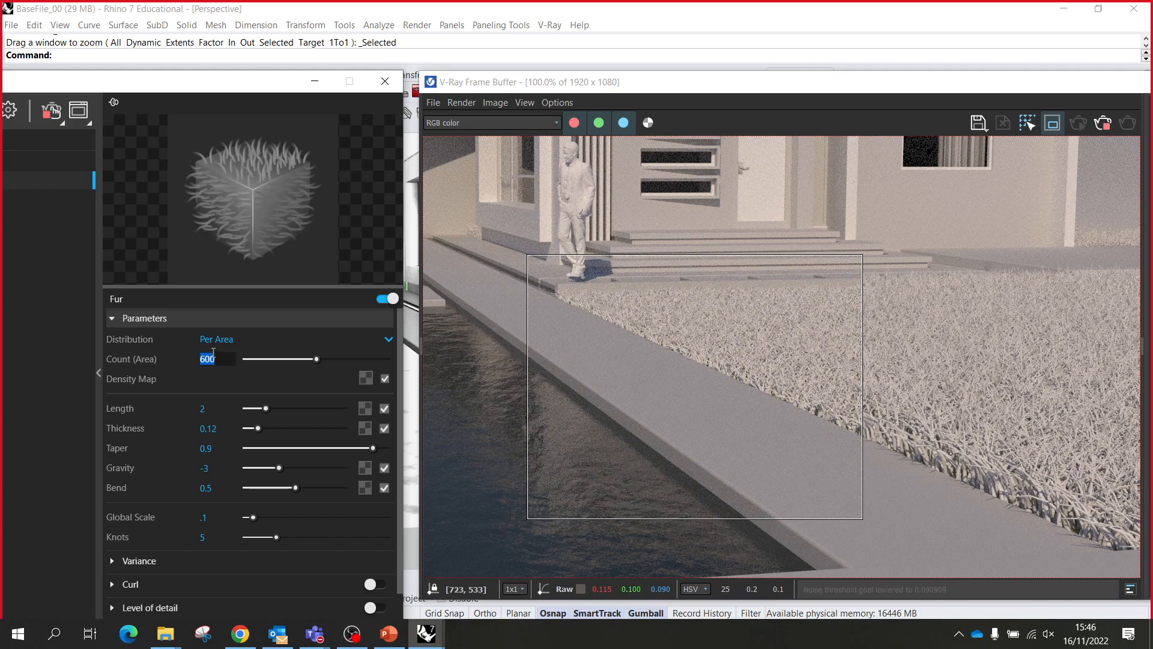
pyautogui.write('800')
pyautogui.press('Return')
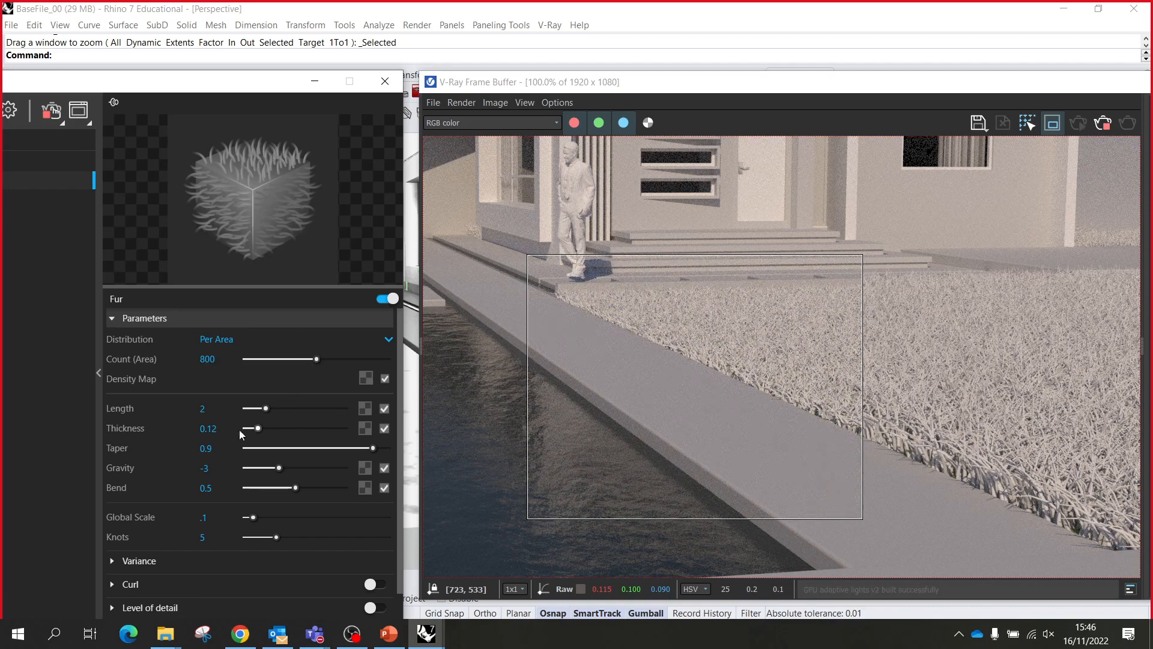
# - Set the fur's Thickness to 0.1
pyautogui.click(217, 433)
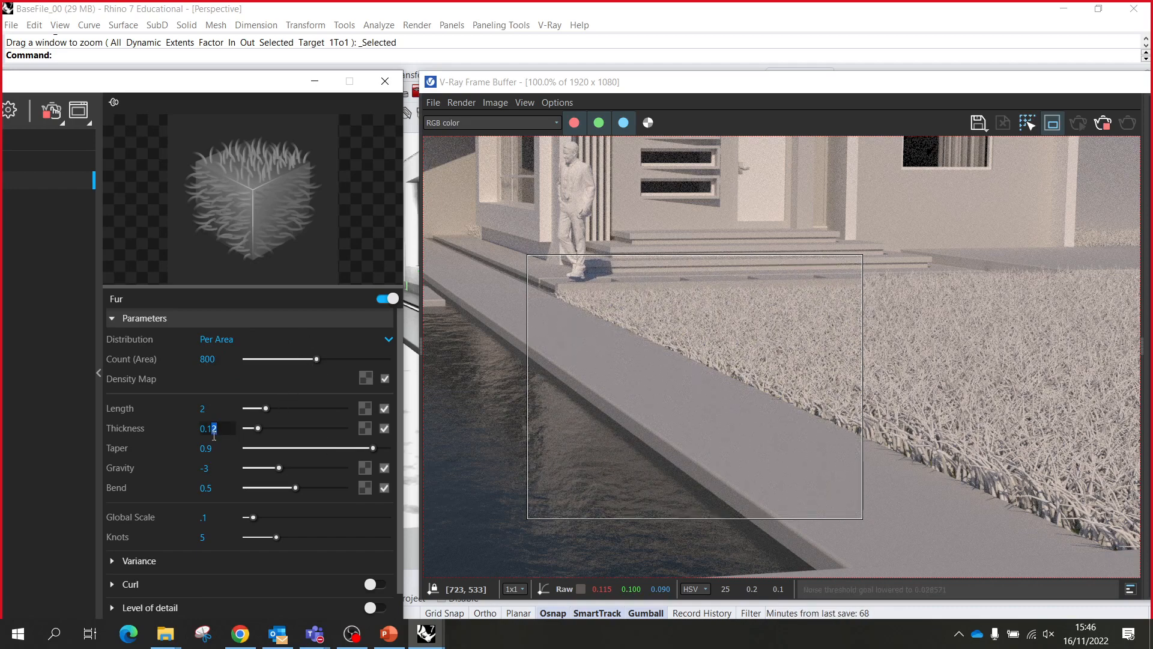
pyautogui.press('BackSpace')
pyautogui.press('Return')
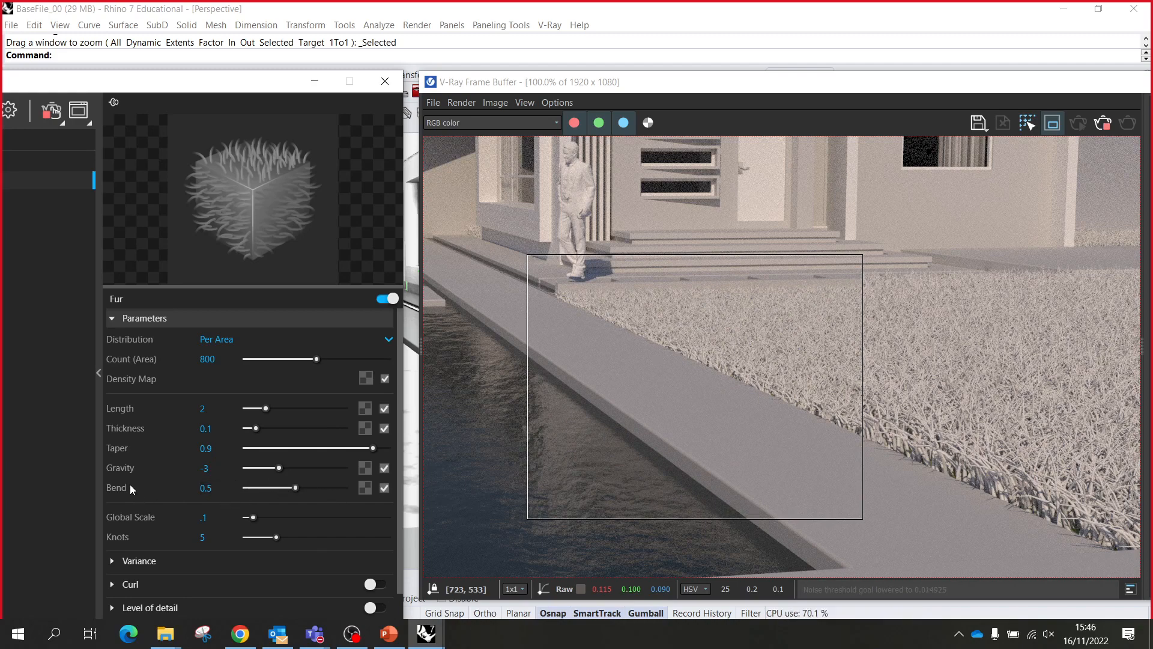
# - Enable the fur's own Material and assign Grass_B_200cm#1 to it
pyautogui.scroll(-1, 130, 484)
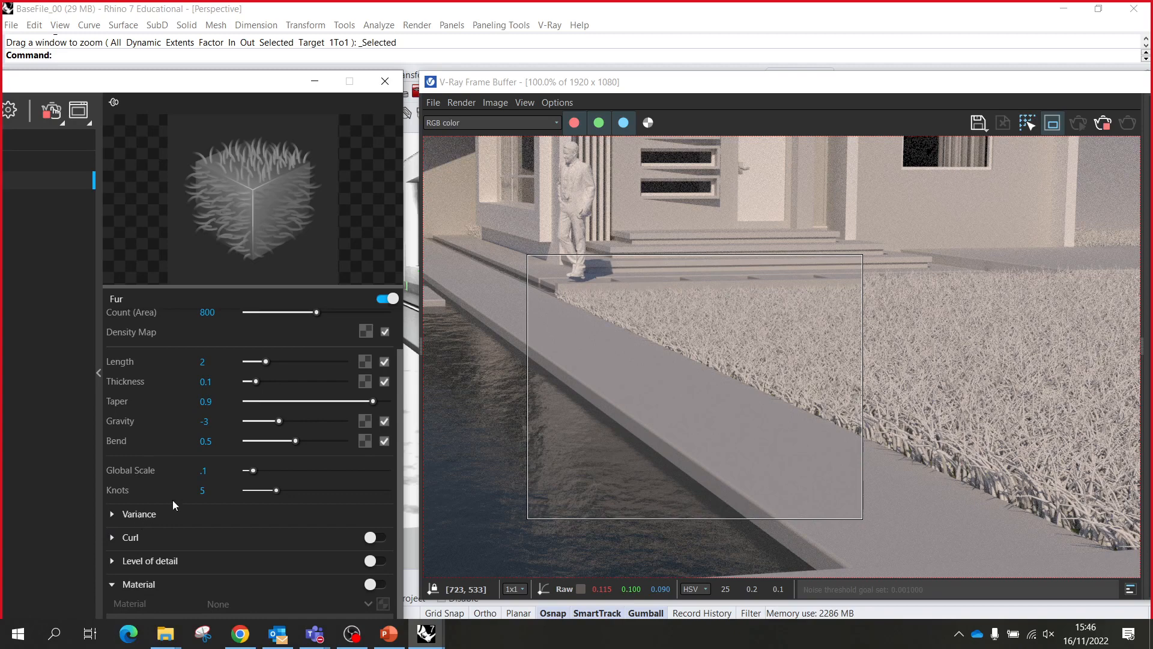
pyautogui.moveTo(217, 88); pyautogui.dragTo(410, 36)
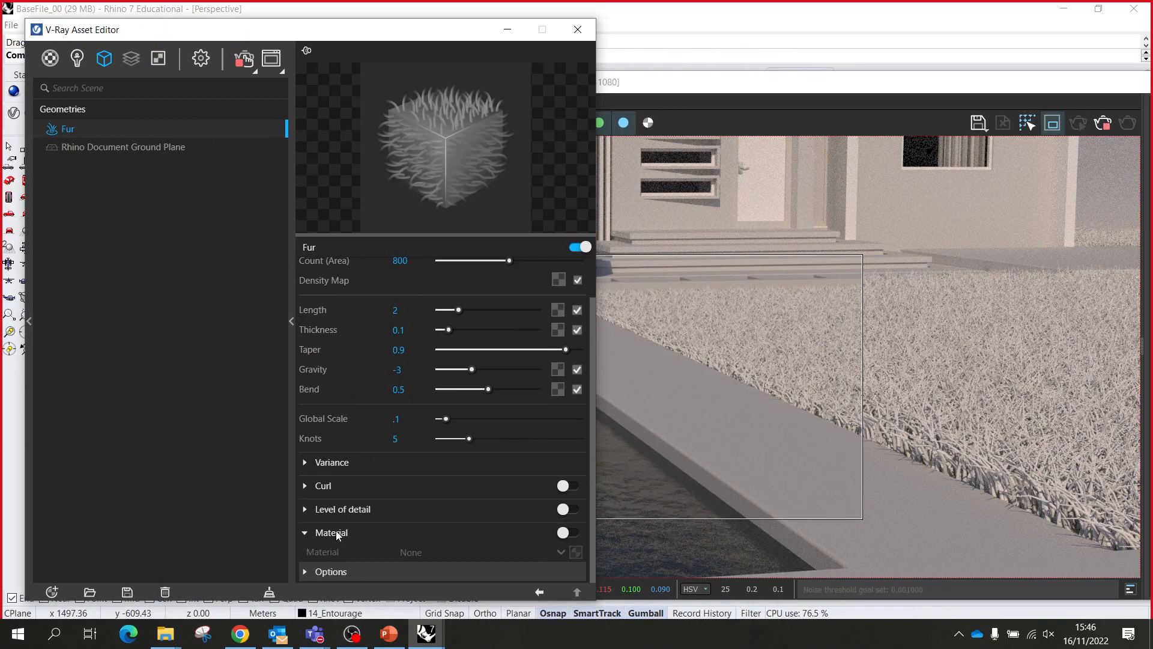
pyautogui.click(566, 535)
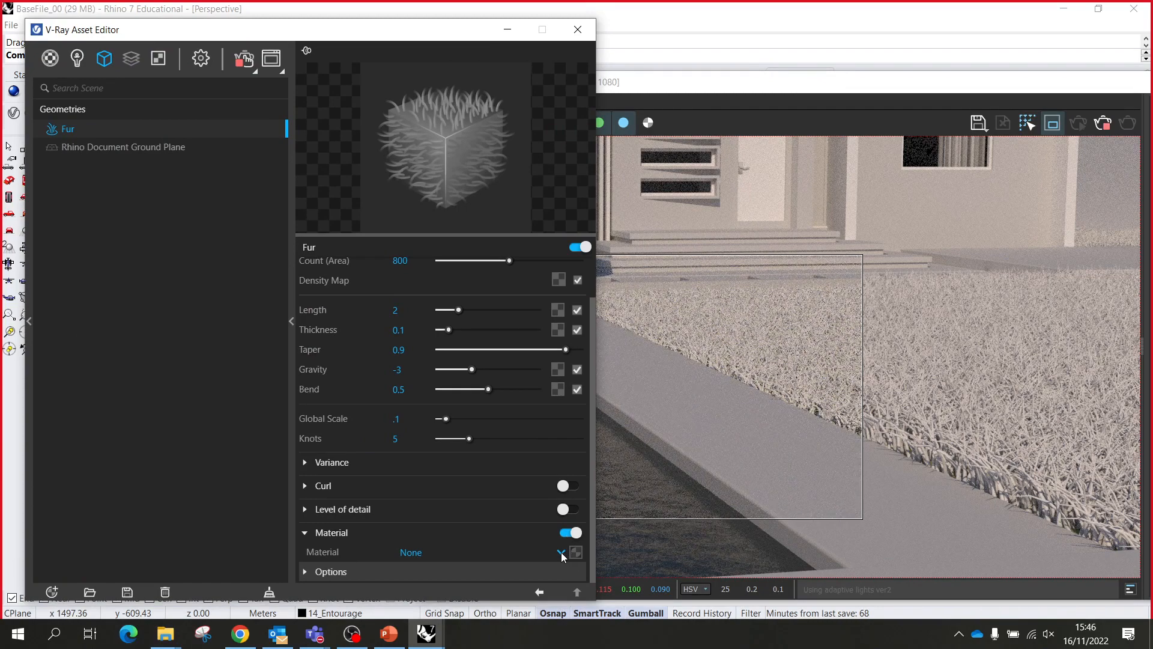
pyautogui.click(560, 553)
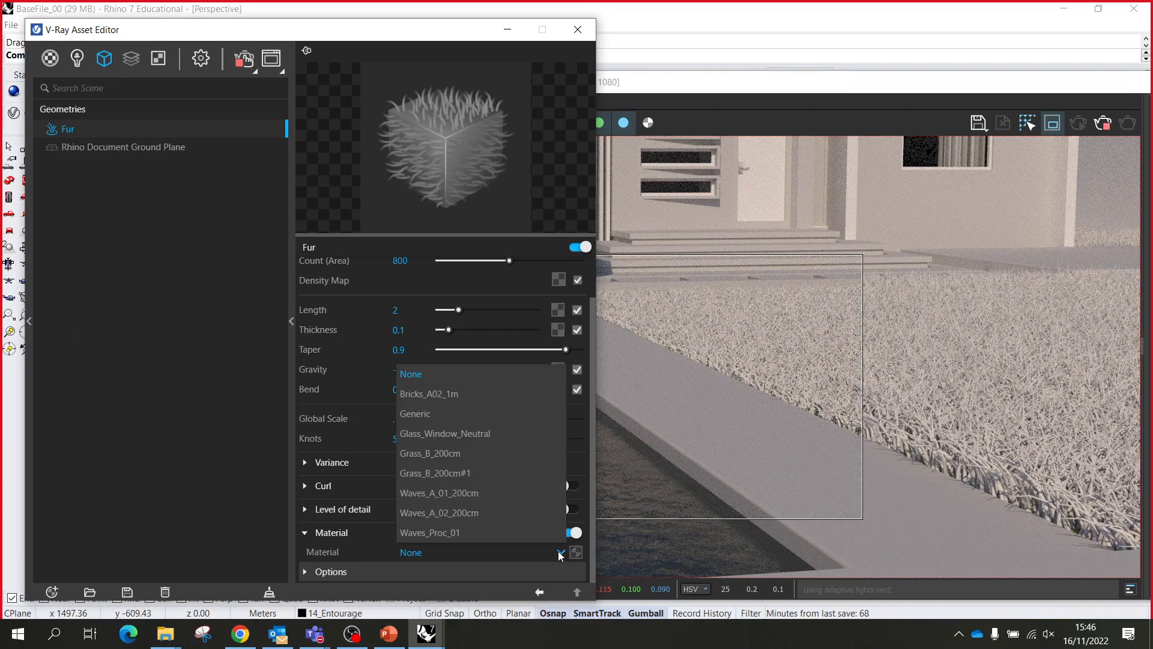
pyautogui.click(488, 473)
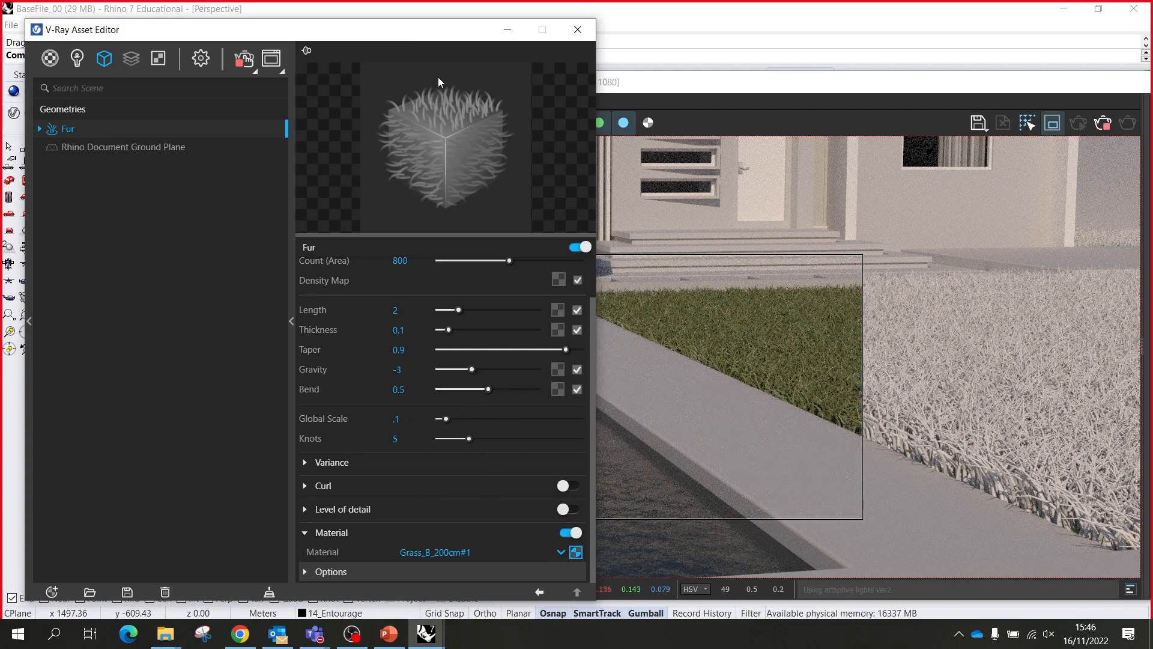
# - Turn off the region render and check the grass across the whole image
pyautogui.moveTo(378, 35); pyautogui.dragTo(366, 505)
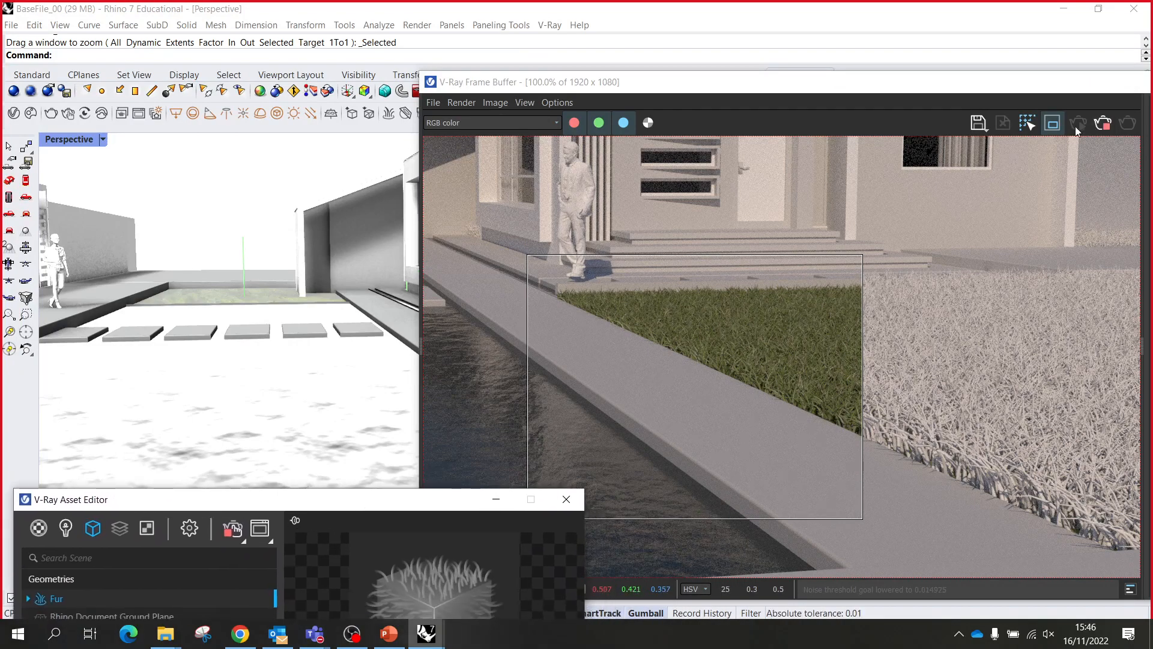
pyautogui.click(1052, 122)
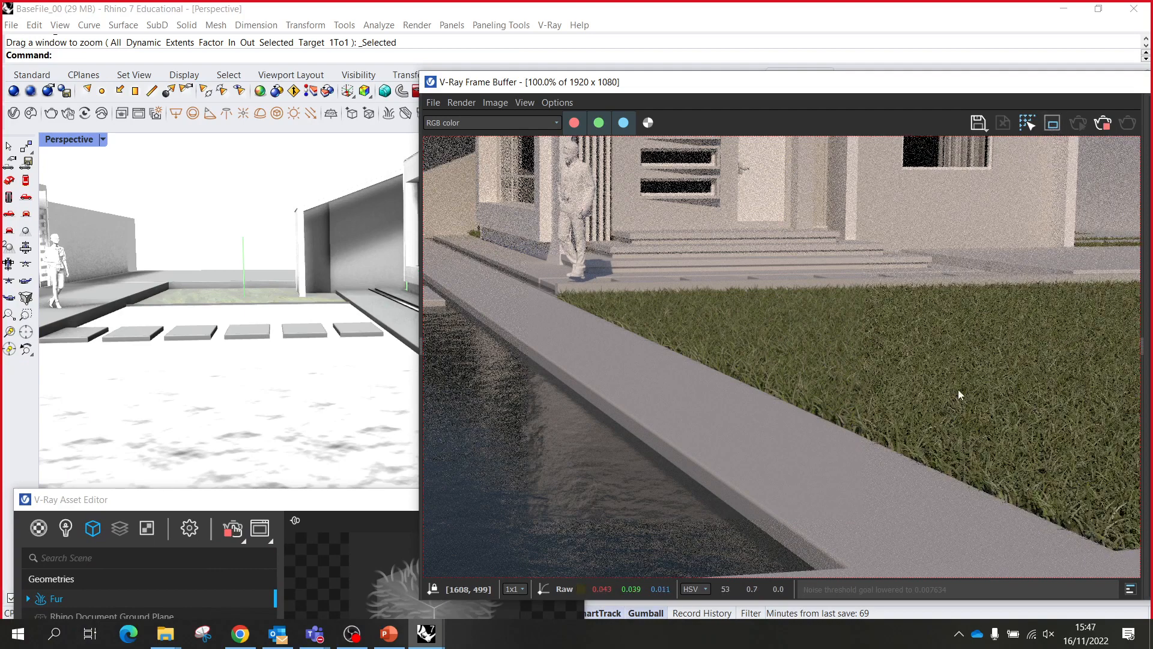
pyautogui.scroll(-2, 831, 417)
pyautogui.scroll(1, 817, 413)
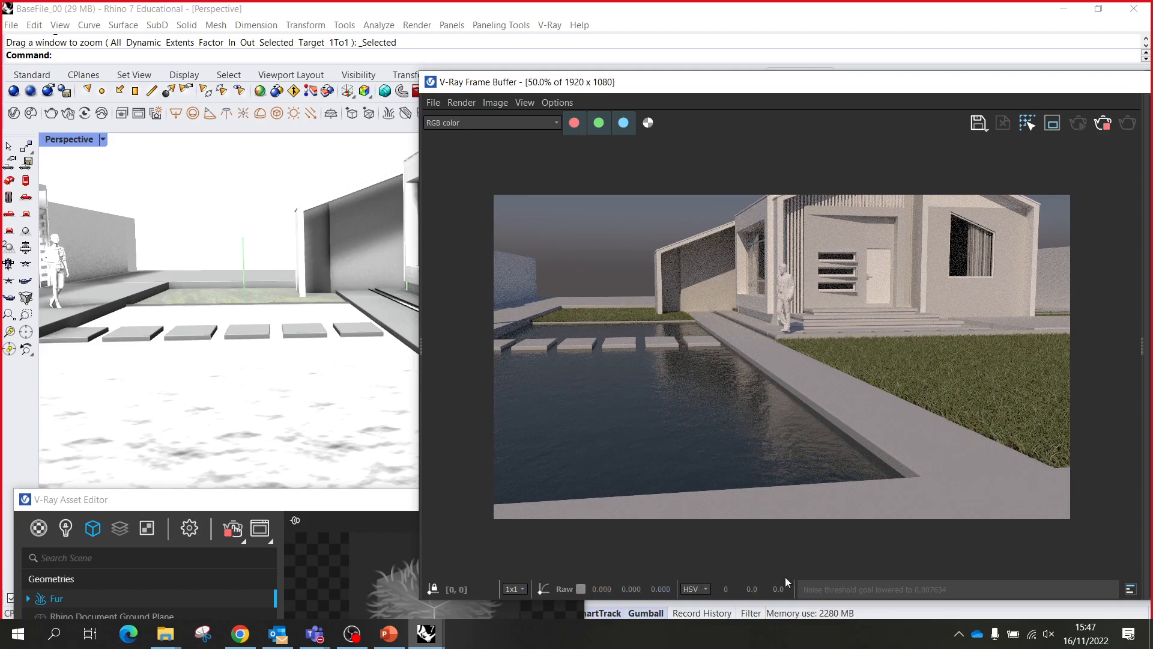
# - Review the fur's main parameters along with its Variance and Curl settings
pyautogui.click(301, 499)
pyautogui.moveTo(300, 499); pyautogui.dragTo(332, 69)
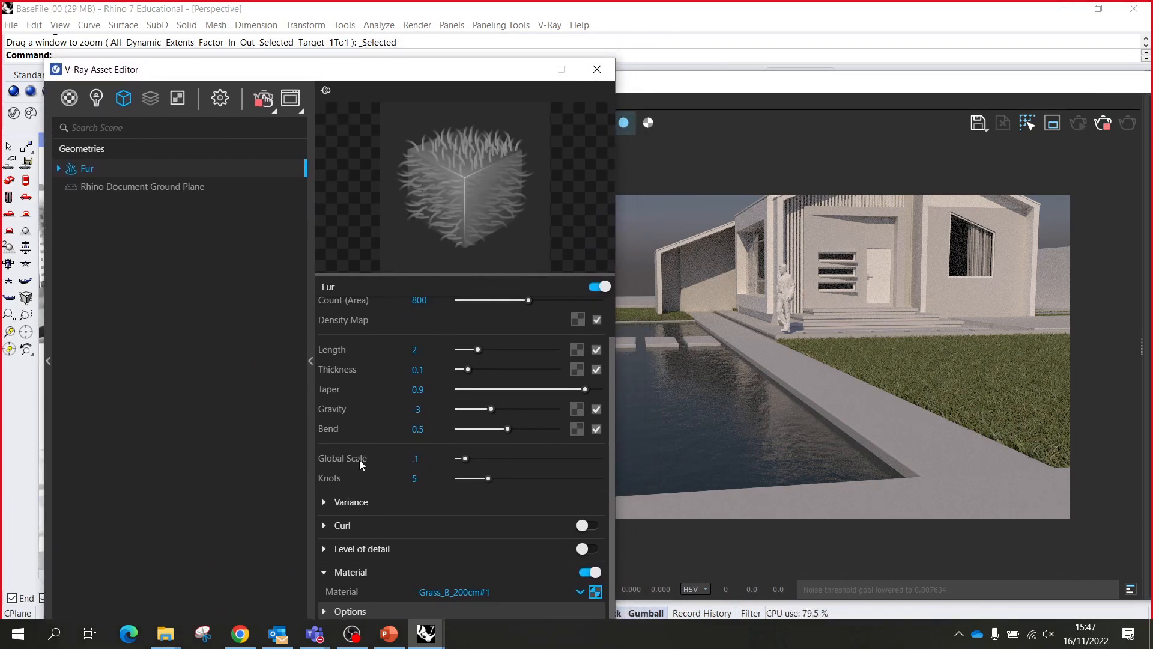
pyautogui.scroll(2, 387, 348)
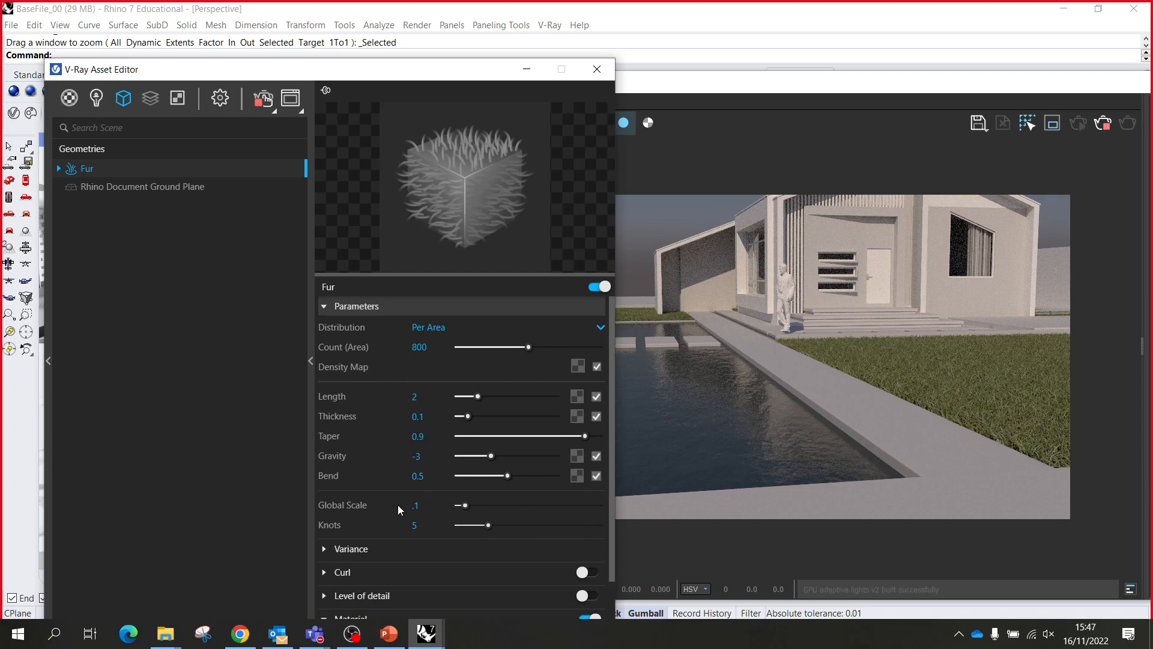
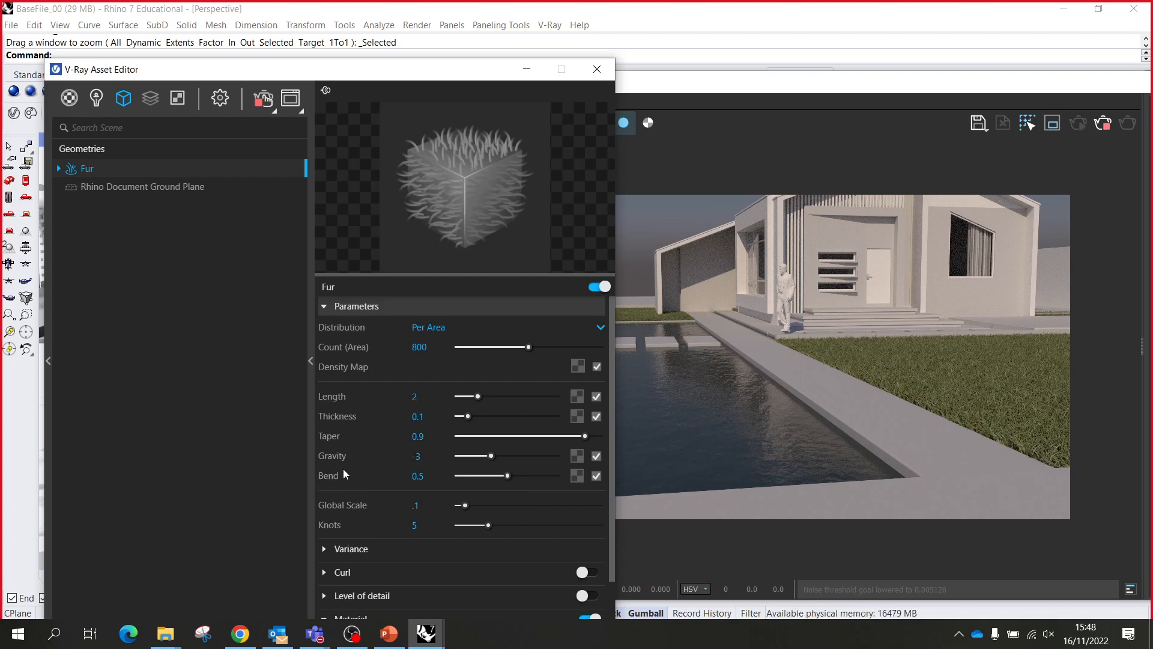
pyautogui.scroll(-1, 344, 470)
pyautogui.click(355, 502)
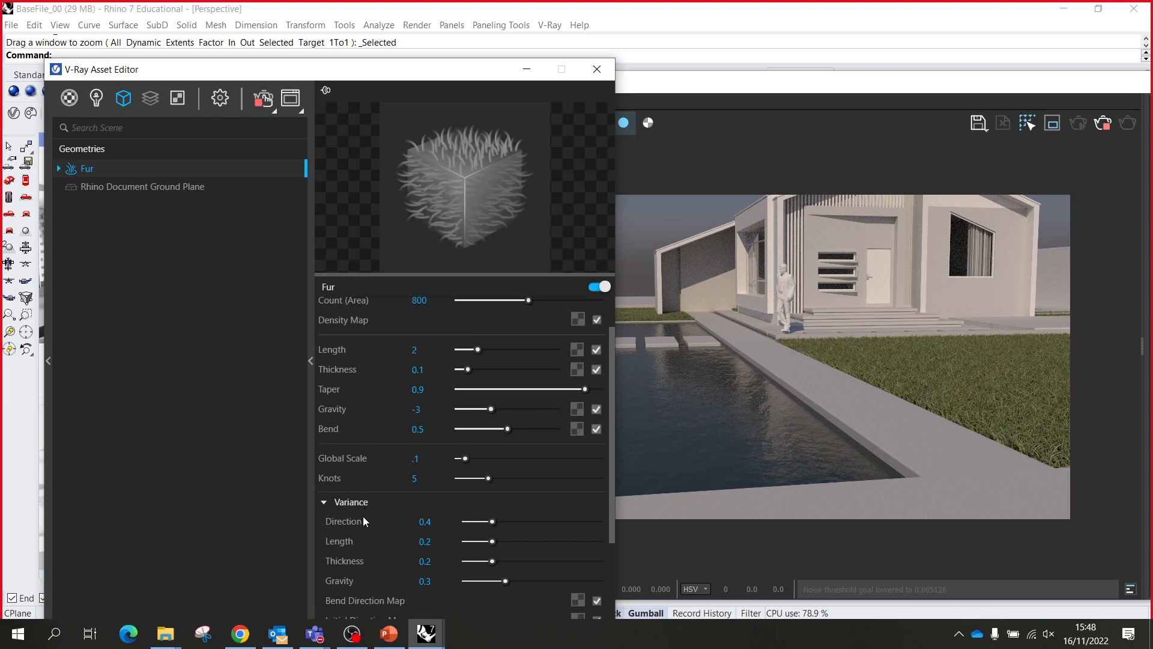
pyautogui.scroll(-3, 364, 517)
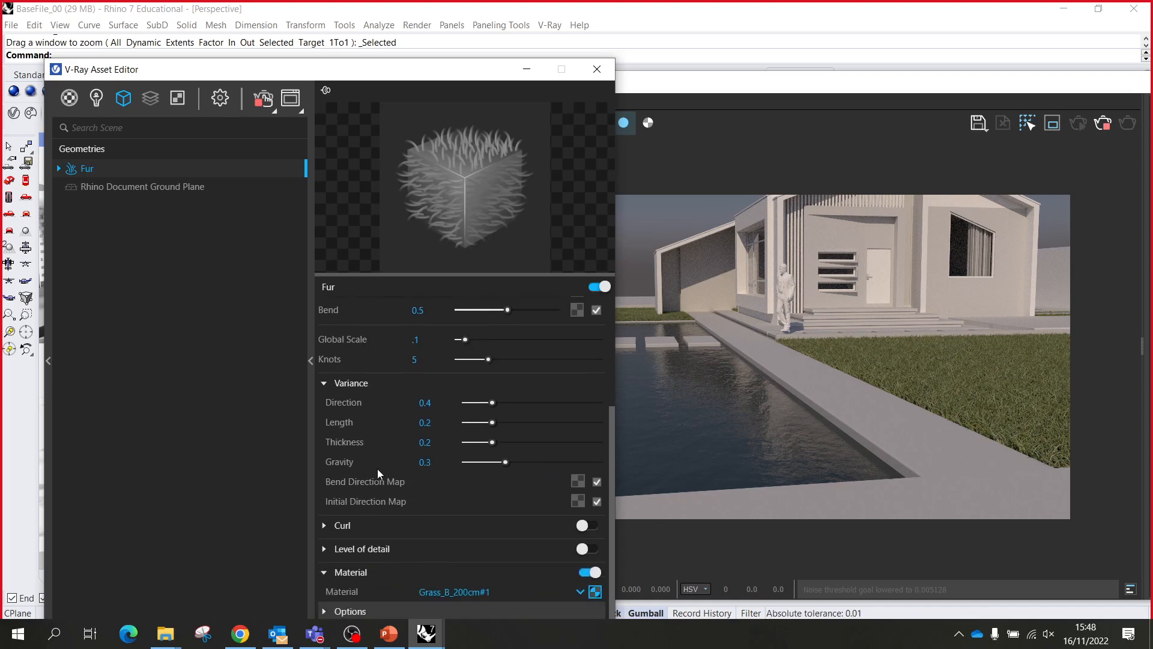
pyautogui.click(346, 526)
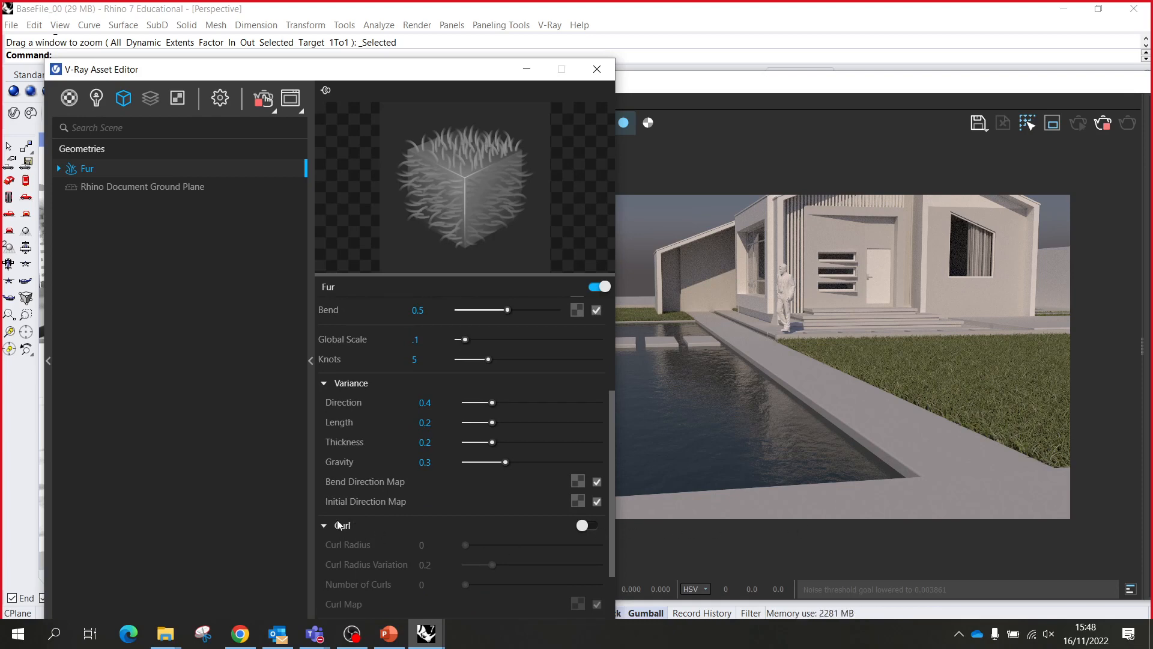
pyautogui.click(342, 526)
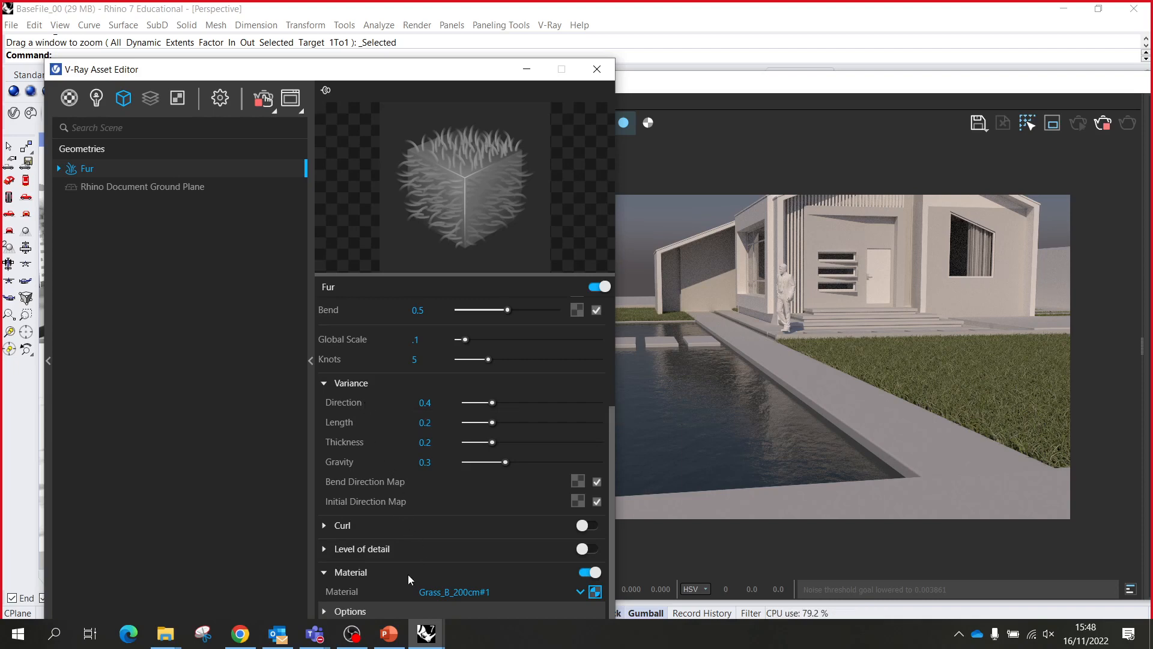
# - Compare the grass with the fur's own Material switched off and on, and review the materials available for it
pyautogui.click(595, 574)
pyautogui.click(586, 573)
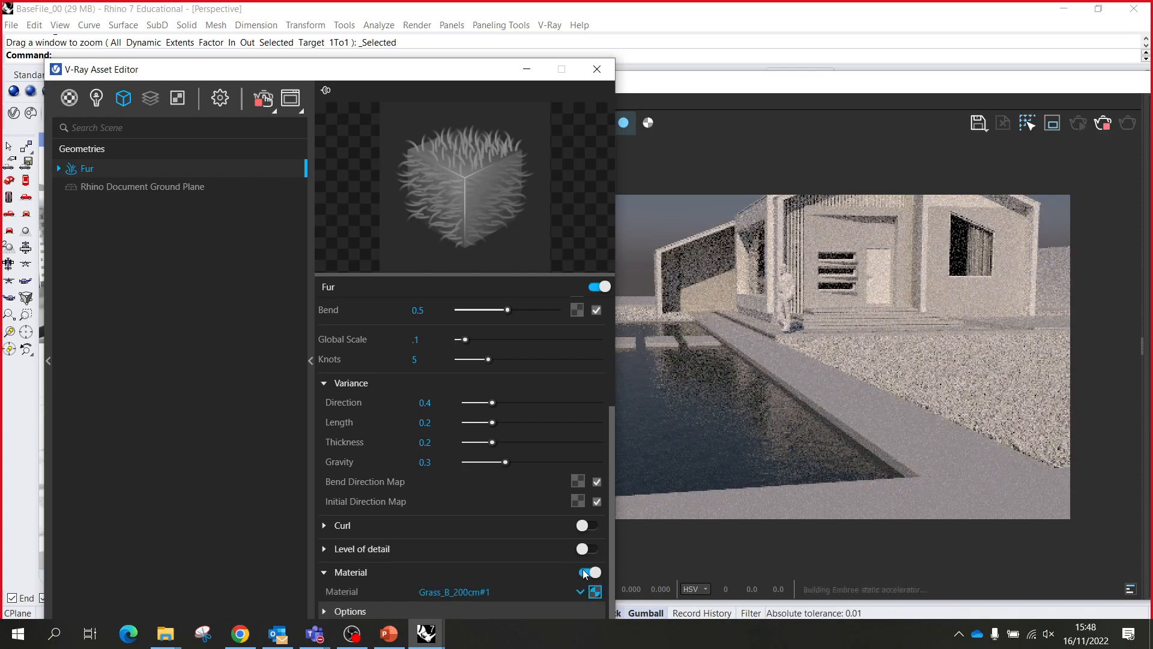
pyautogui.click(580, 592)
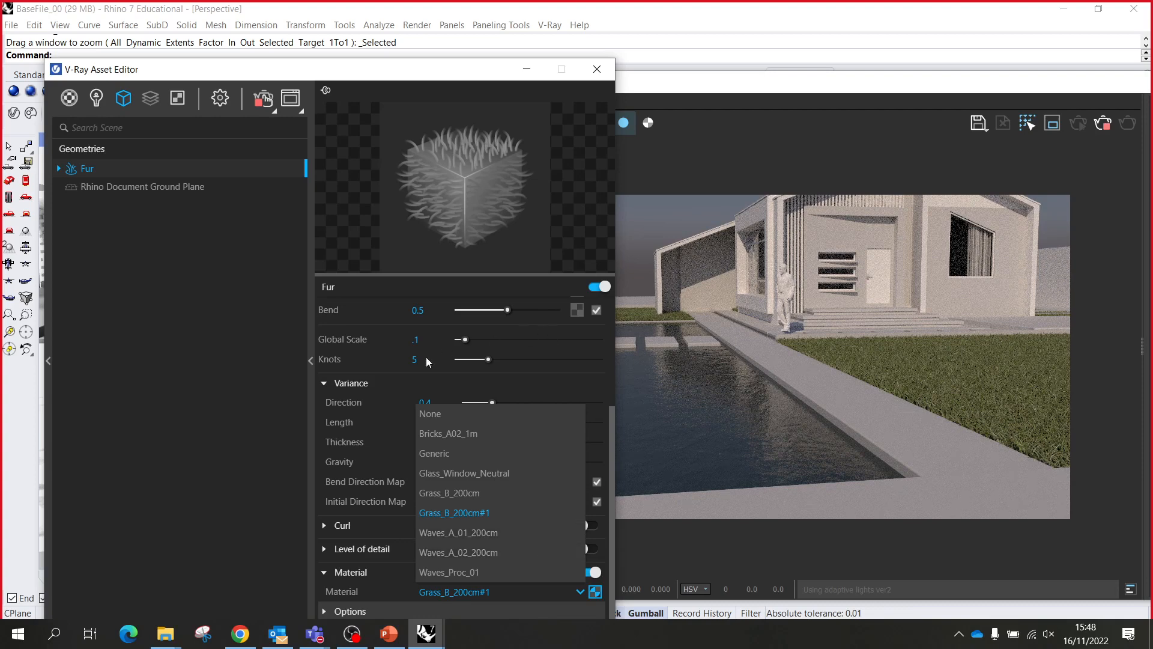
pyautogui.click(234, 420)
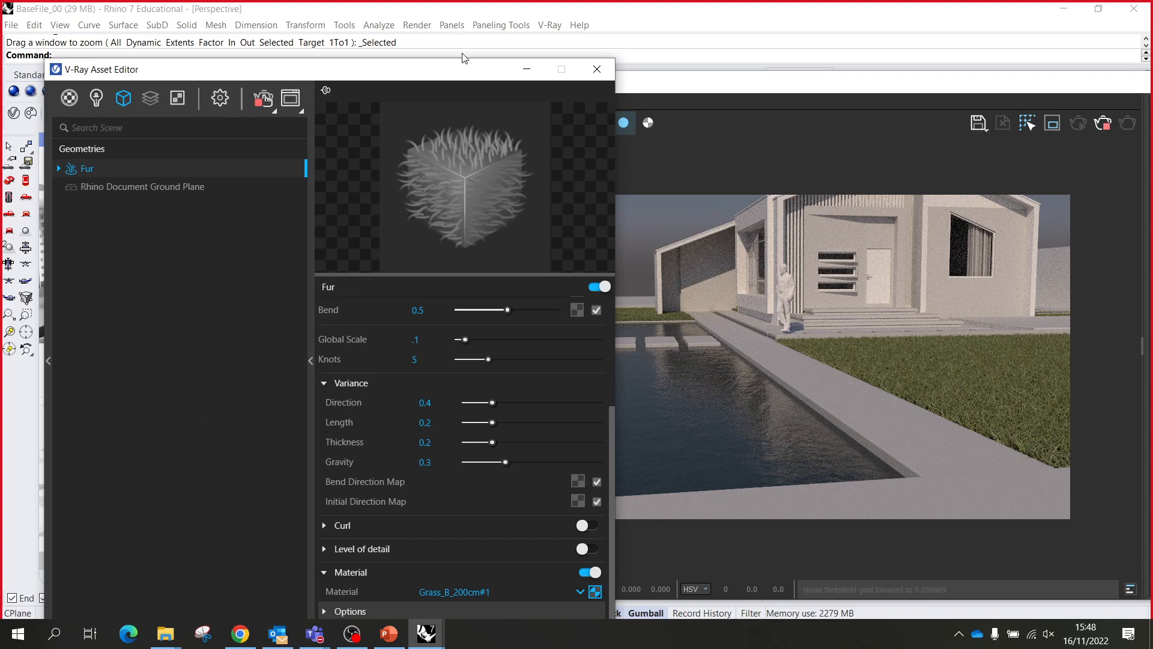
# - Look through the asset types that can be created, including Fur among the geometries
pyautogui.moveTo(476, 71); pyautogui.dragTo(572, 23)
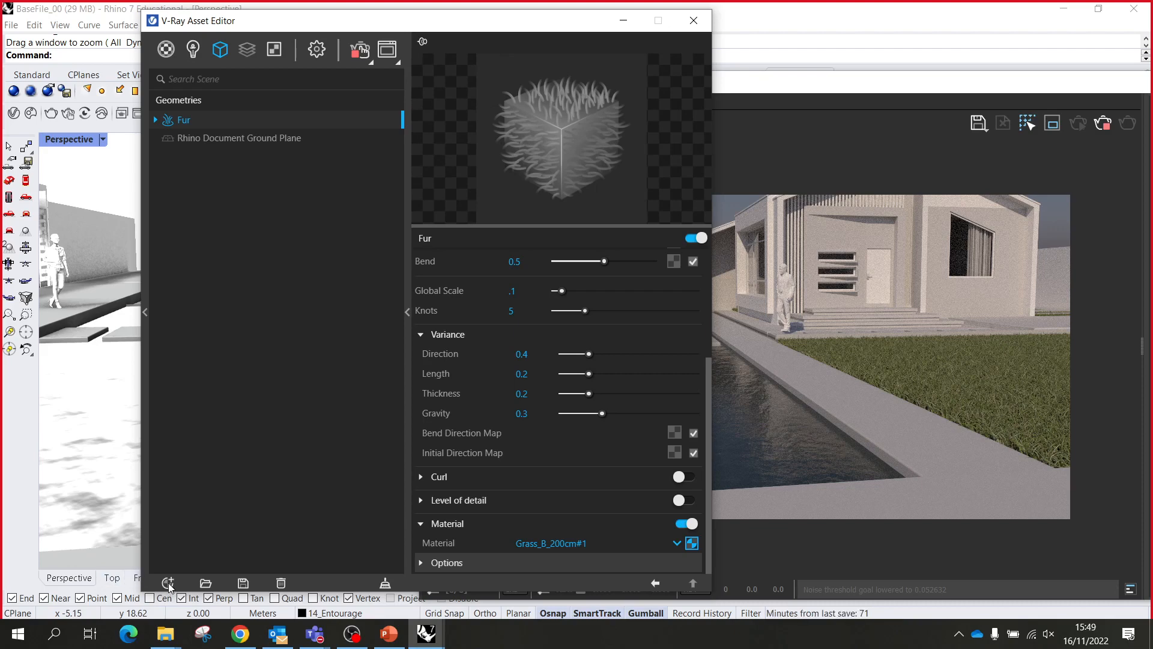
pyautogui.hotkey('ctrl', 'F3')
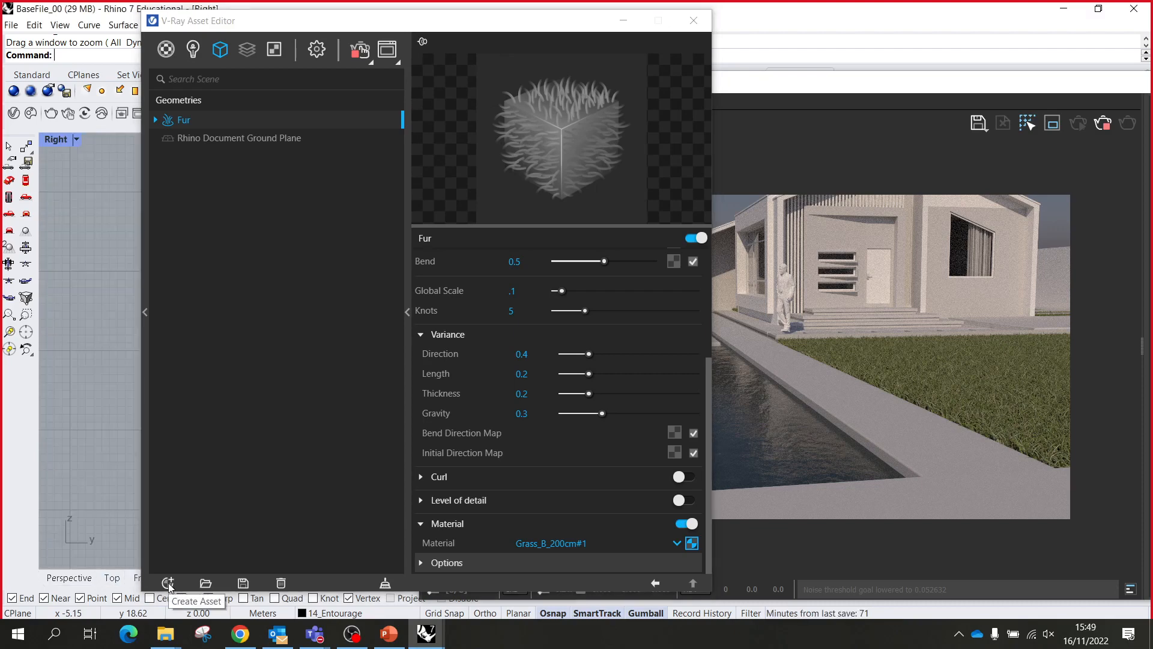
pyautogui.click(169, 583)
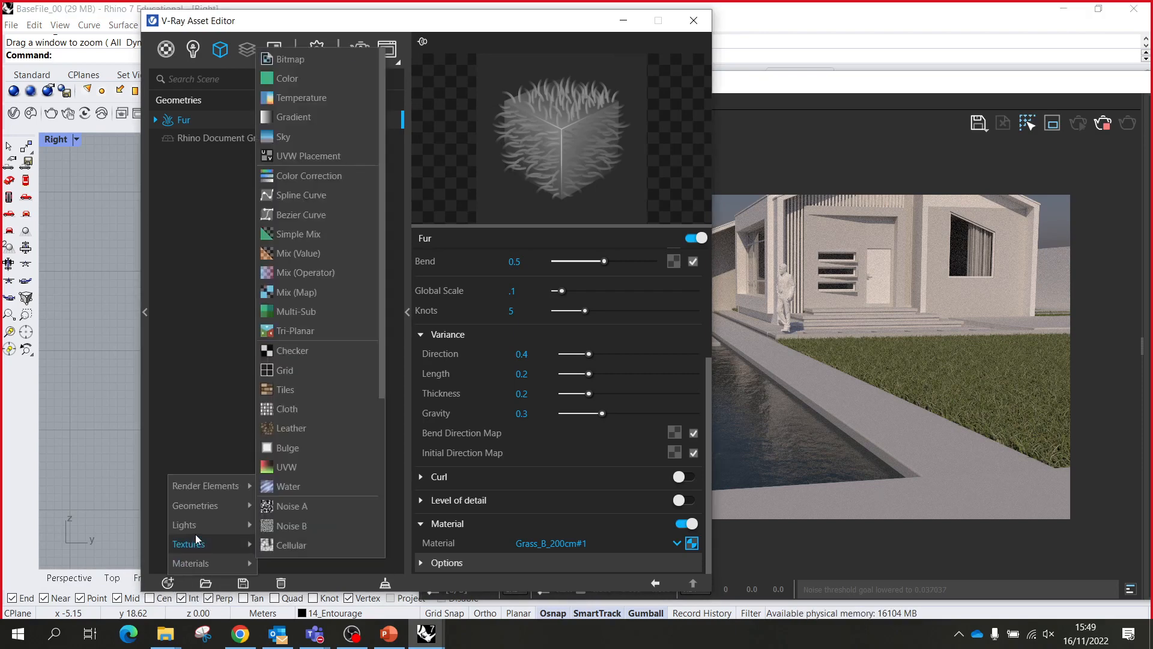
pyautogui.moveTo(219, 517)
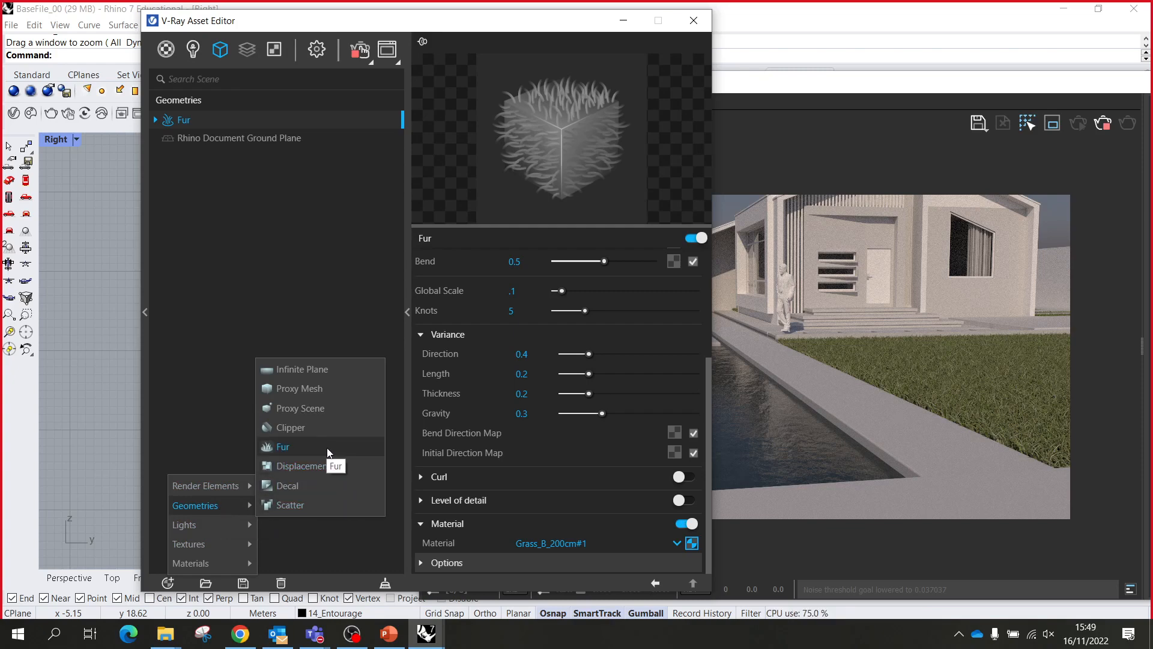
pyautogui.click(207, 367)
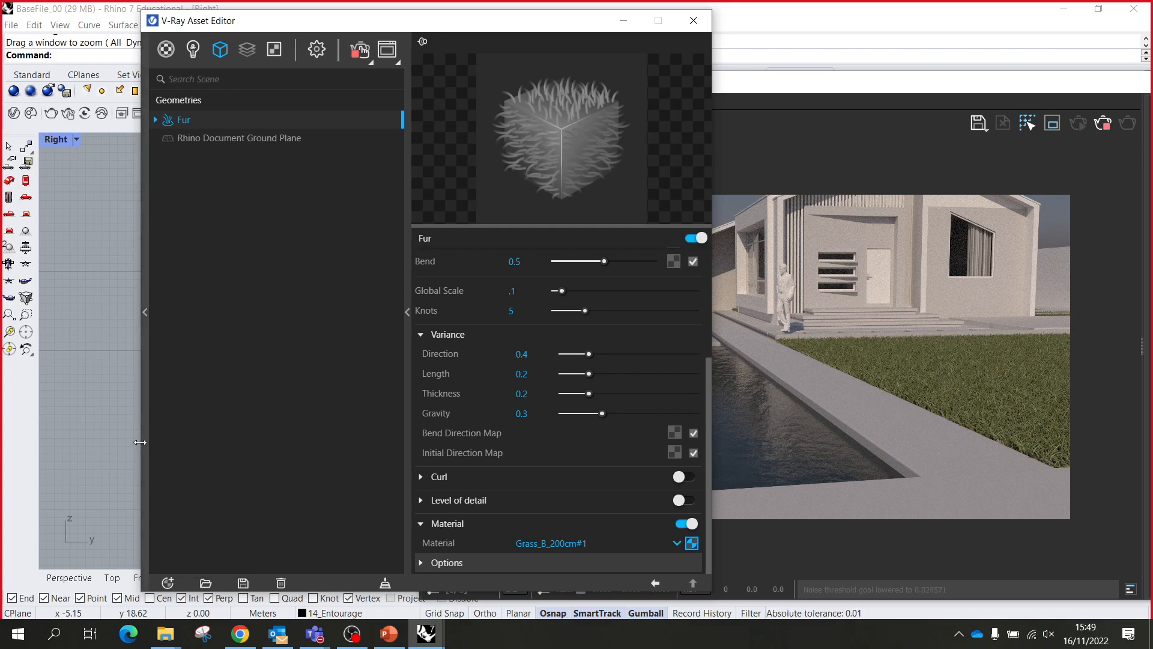
# - Return to the Perspective view, frame the house front with the pool, and deselect the standing figure
pyautogui.click(69, 577)
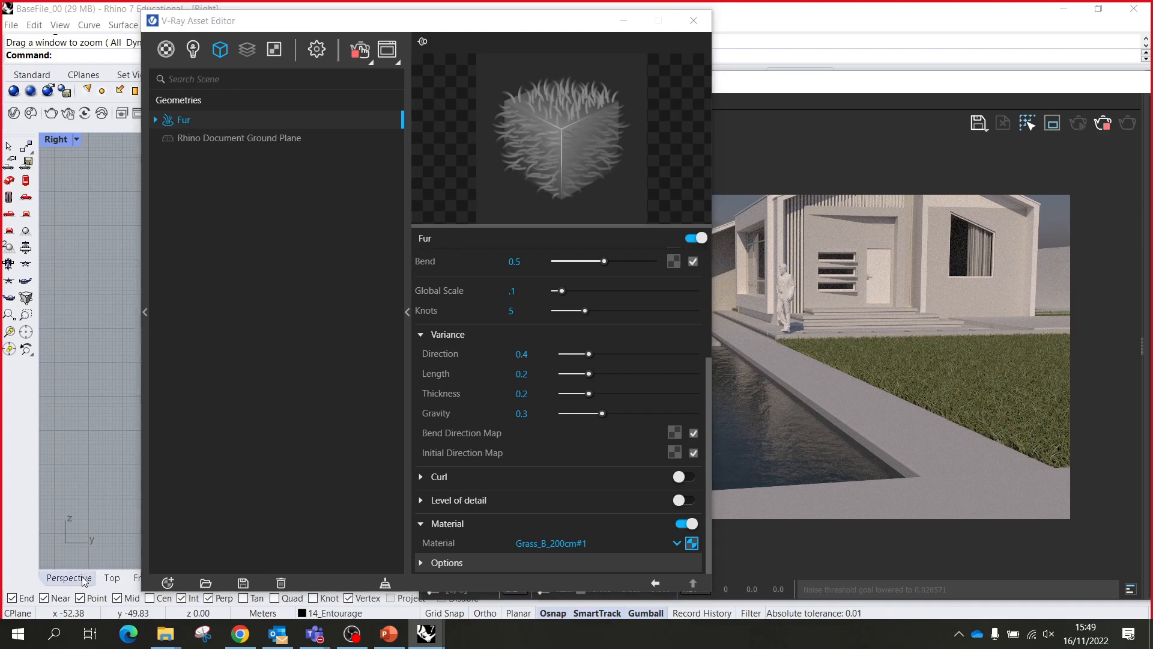
pyautogui.moveTo(120, 487); pyautogui.dragTo(142, 387, button='right')
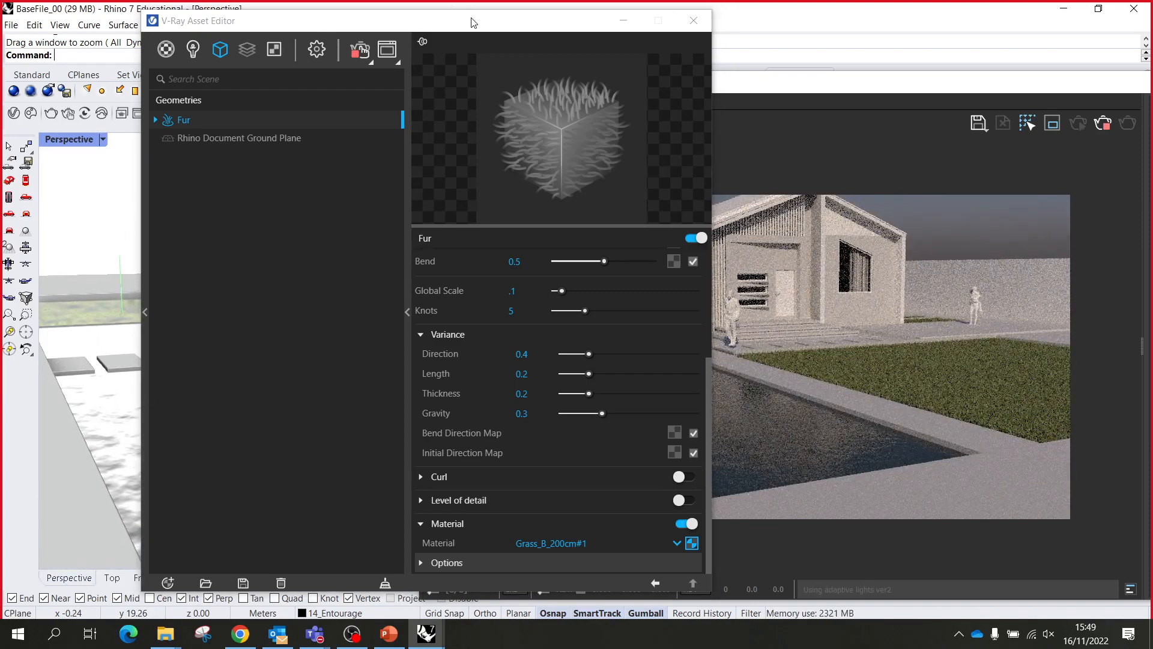
pyautogui.click(149, 59)
pyautogui.moveTo(377, 24); pyautogui.dragTo(303, 391)
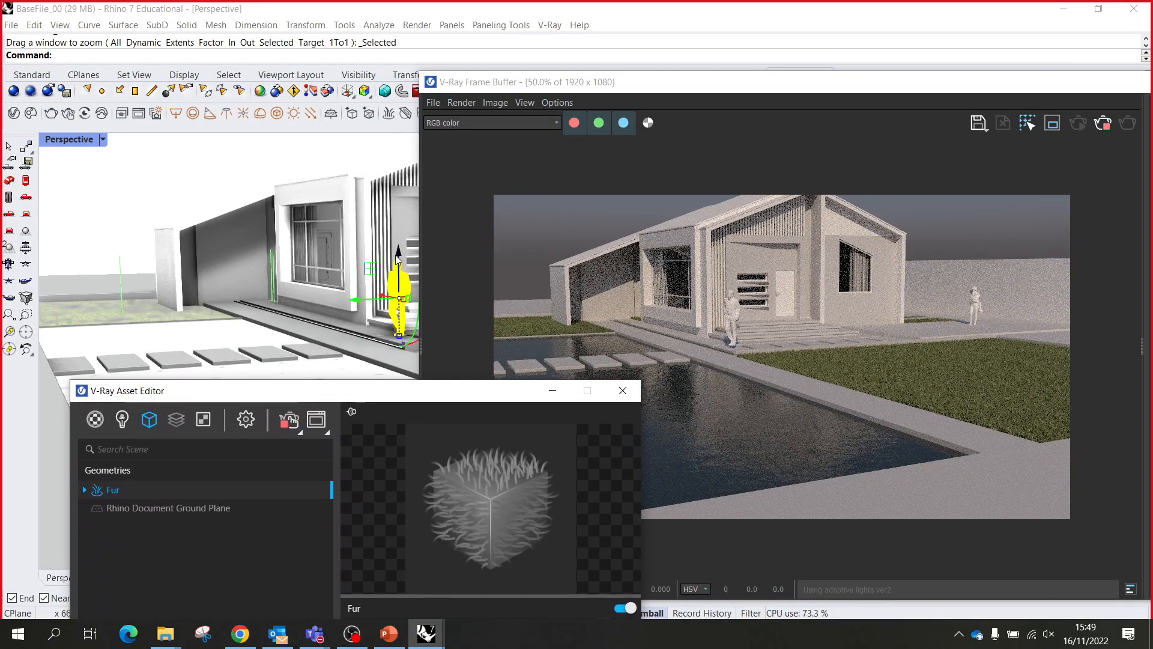
pyautogui.moveTo(399, 251); pyautogui.dragTo(399, 257)
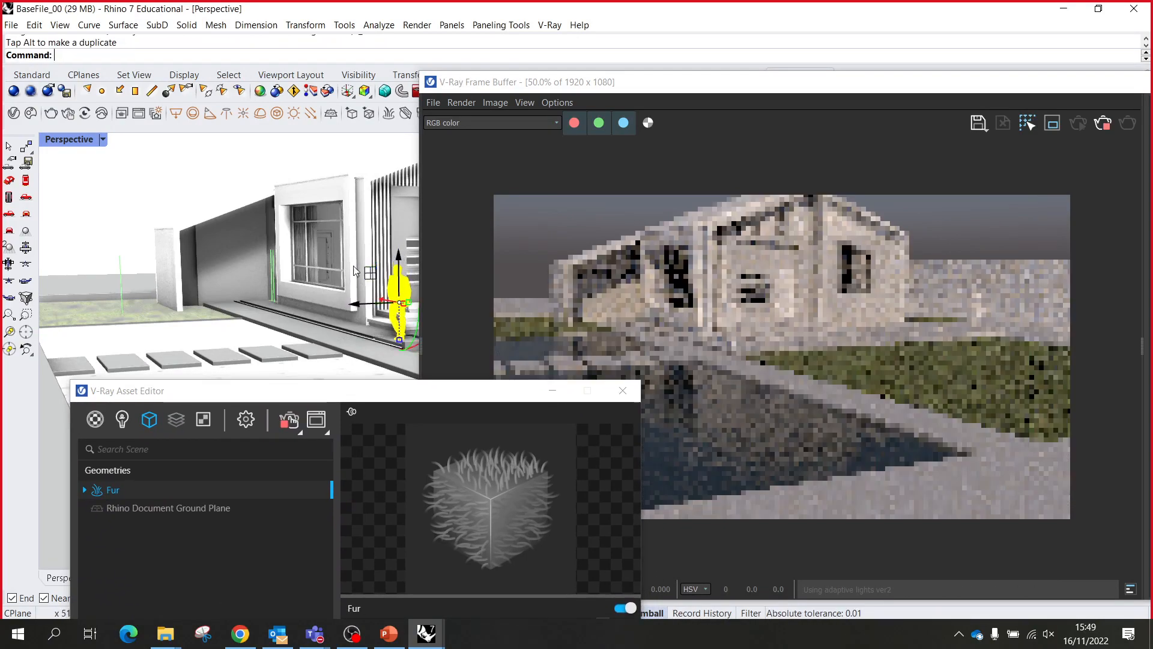
pyautogui.press('Escape')
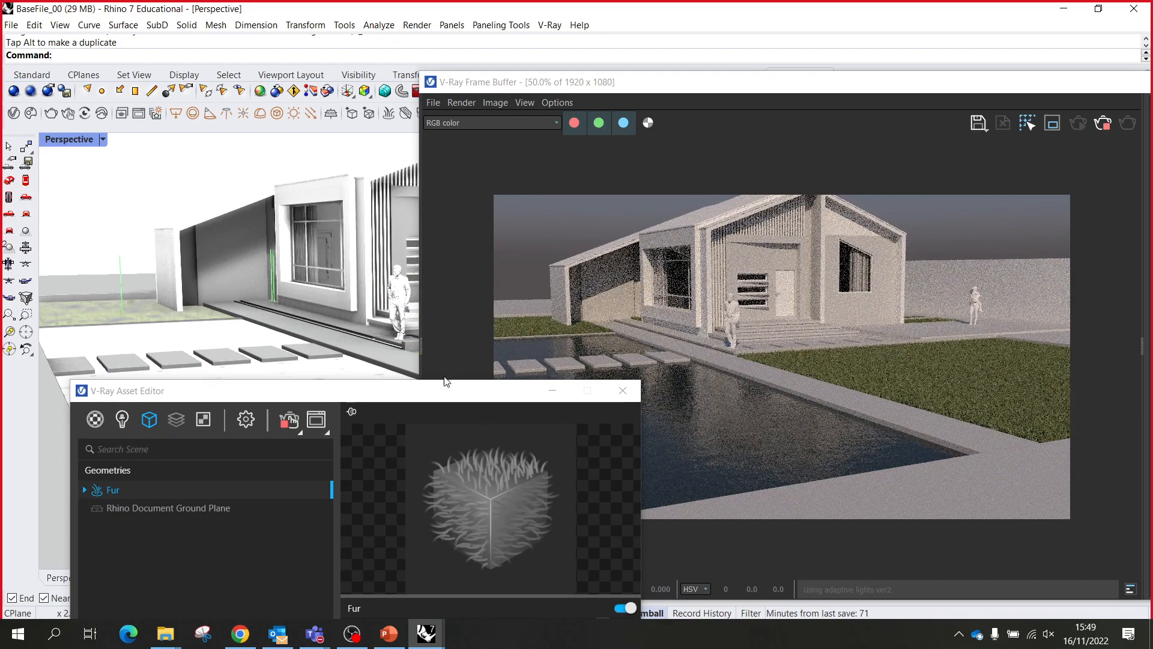
# - Add the Aluminum Anodized DarkGray material from the library's Metal category to the scene materials
pyautogui.moveTo(398, 402); pyautogui.dragTo(376, 141)
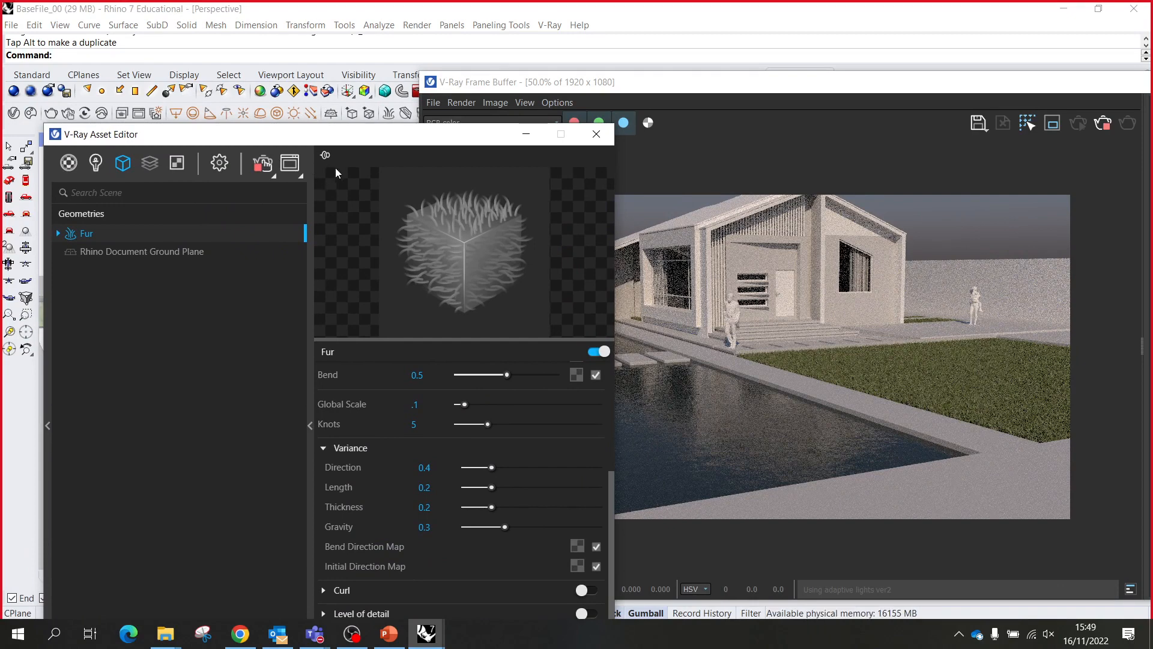
pyautogui.click(77, 170)
pyautogui.moveTo(169, 137); pyautogui.dragTo(410, 100)
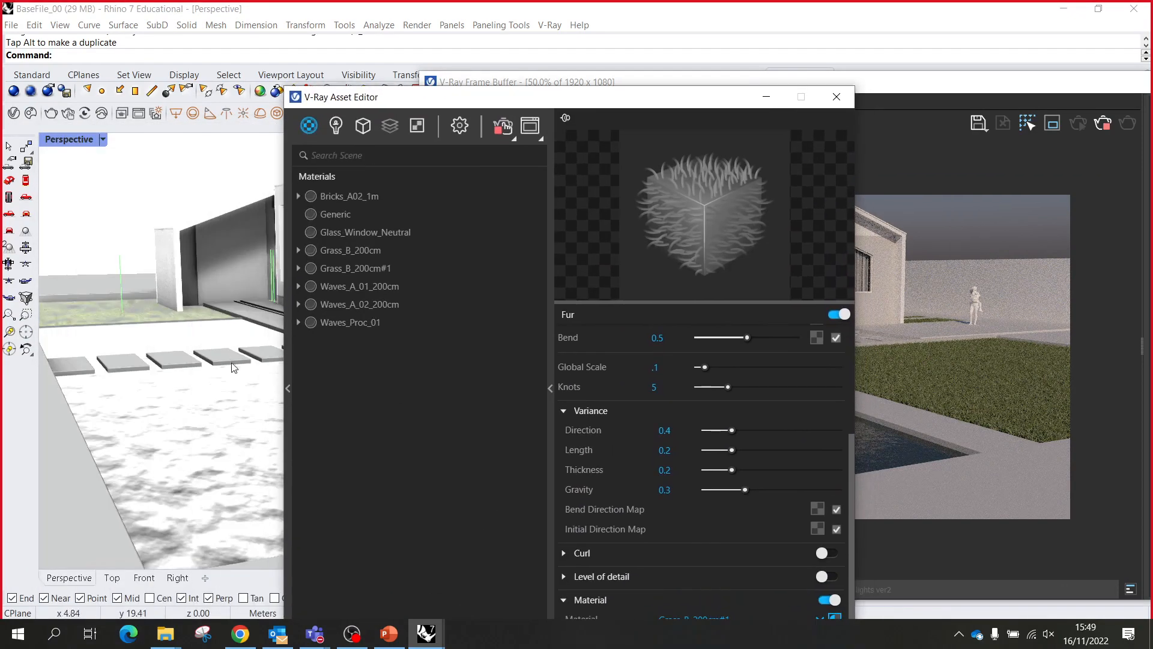
pyautogui.click(287, 387)
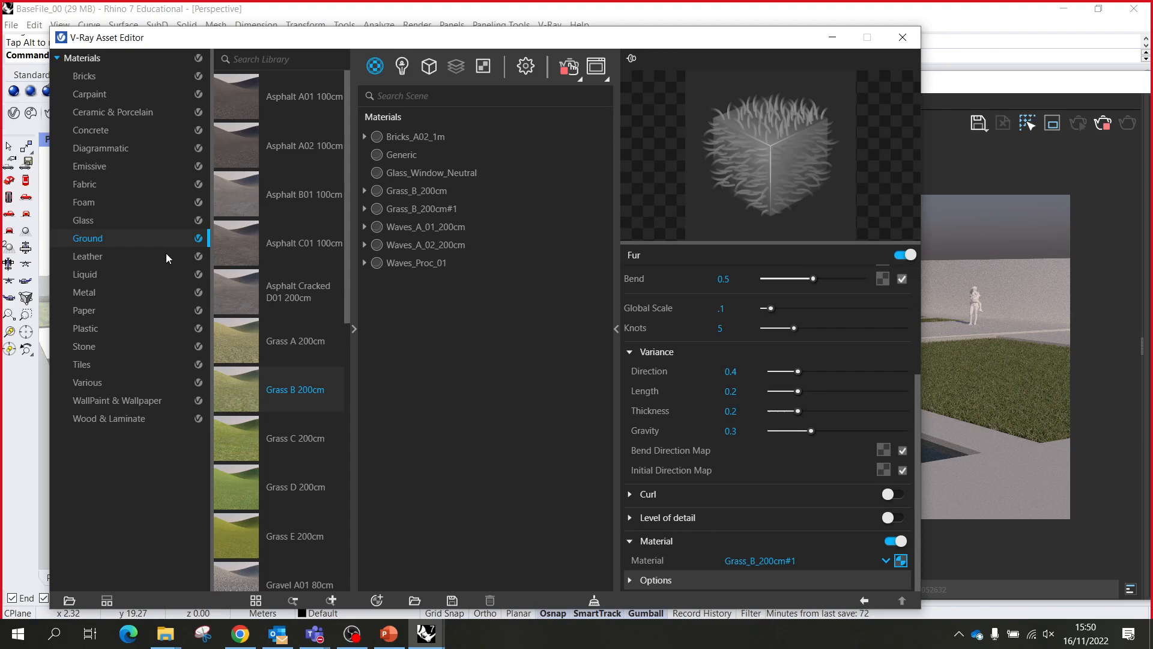
pyautogui.click(95, 290)
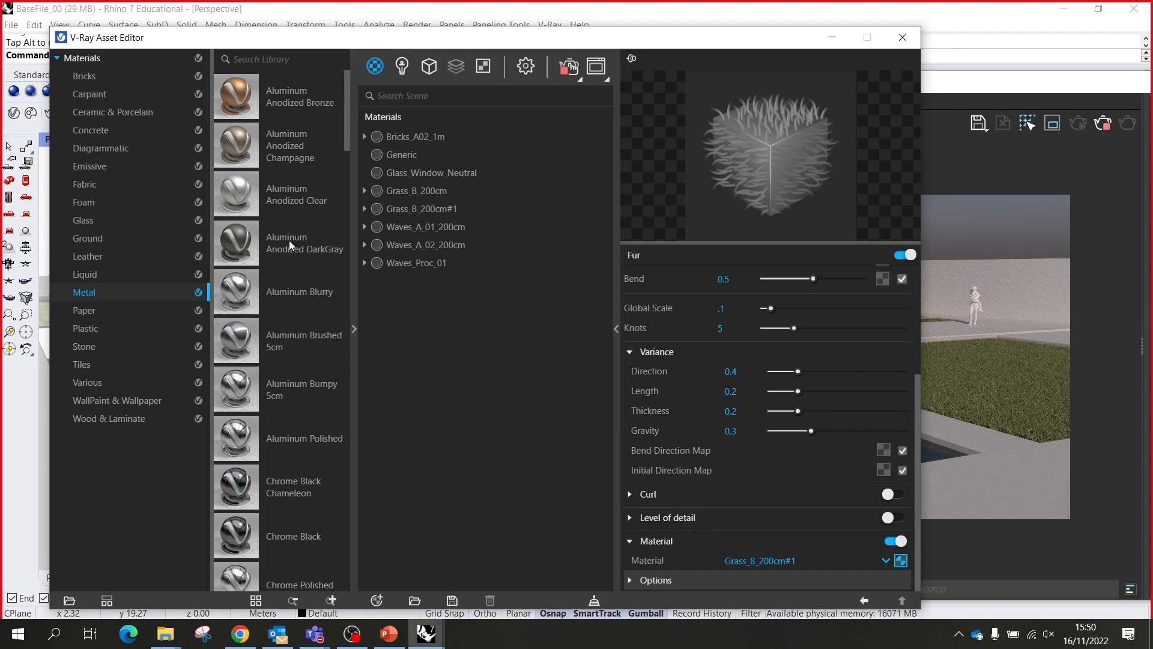
pyautogui.moveTo(243, 240); pyautogui.dragTo(499, 311)
# - Apply Aluminum_Anodized_DarkGray to the 10_Roof_Metal layer
pyautogui.rightClick(427, 139)
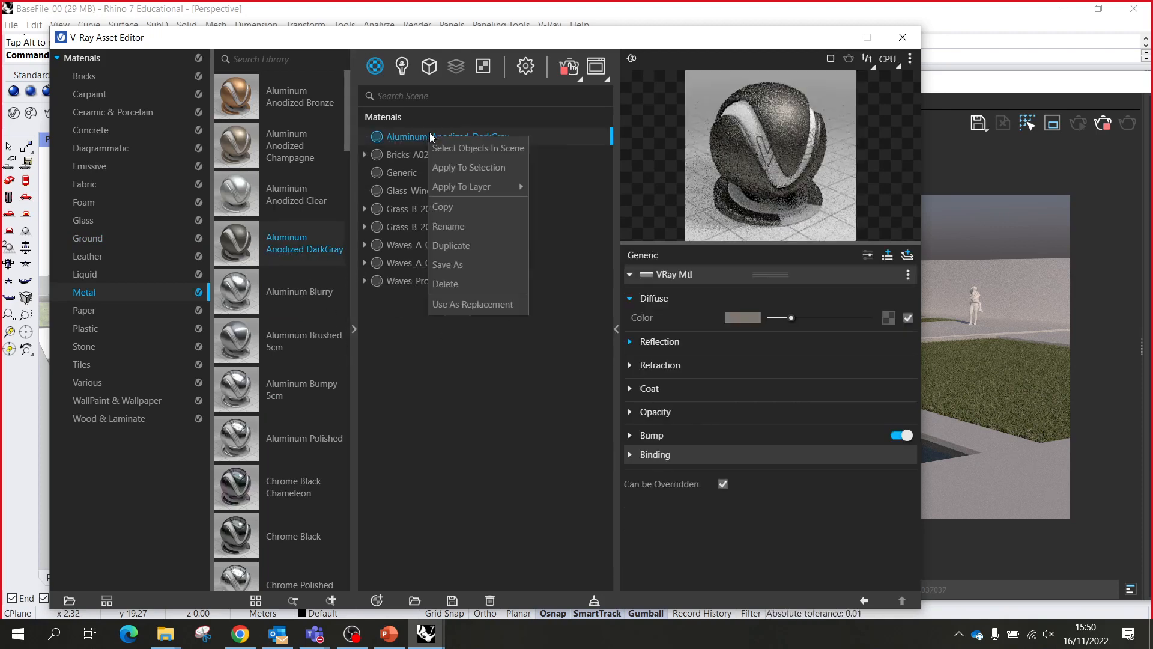
pyautogui.moveTo(486, 185)
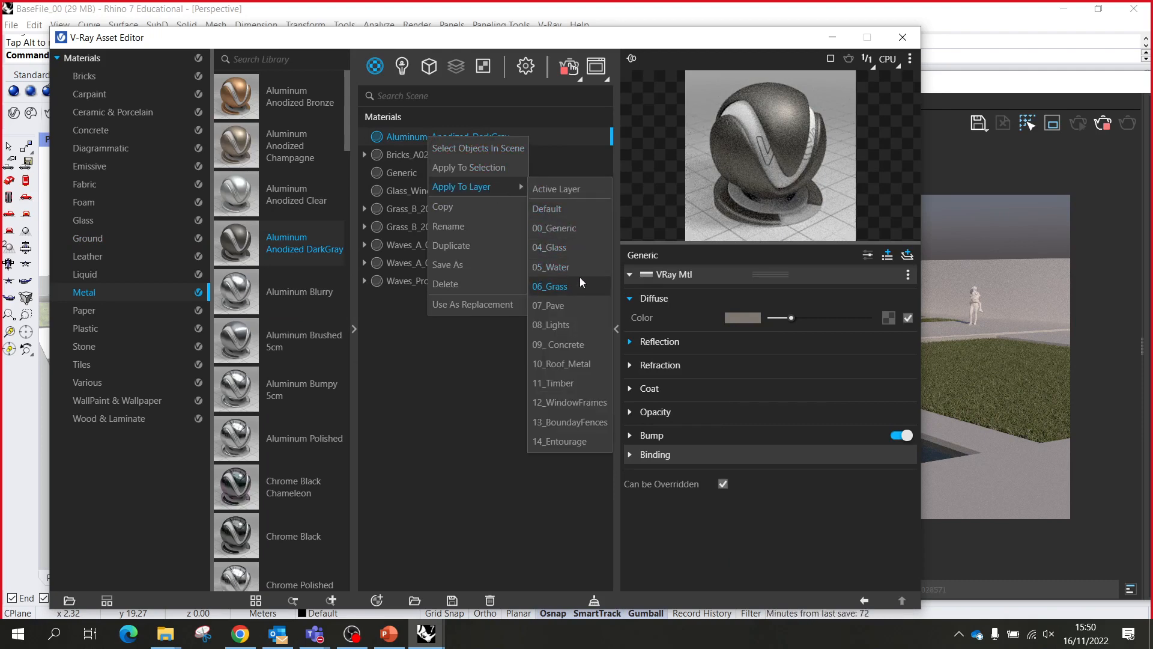
pyautogui.click(566, 364)
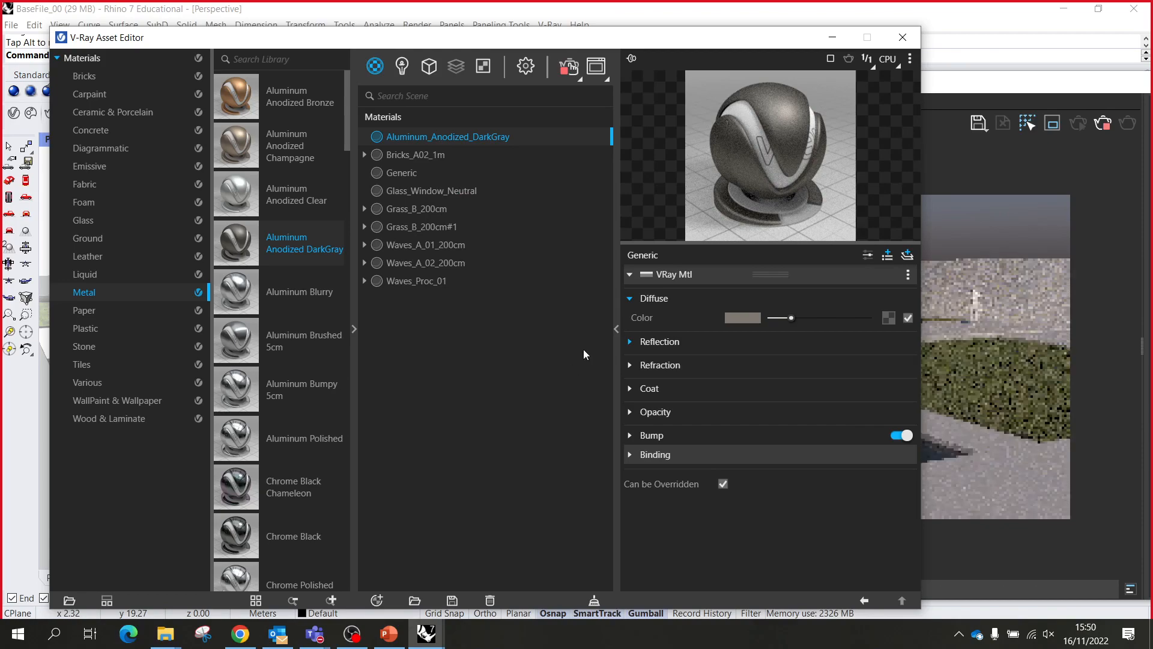
# - Examine the metal roof and outer walls of the house from the front and from above
pyautogui.moveTo(726, 47); pyautogui.dragTo(390, 390)
pyautogui.scroll(5, 314, 337)
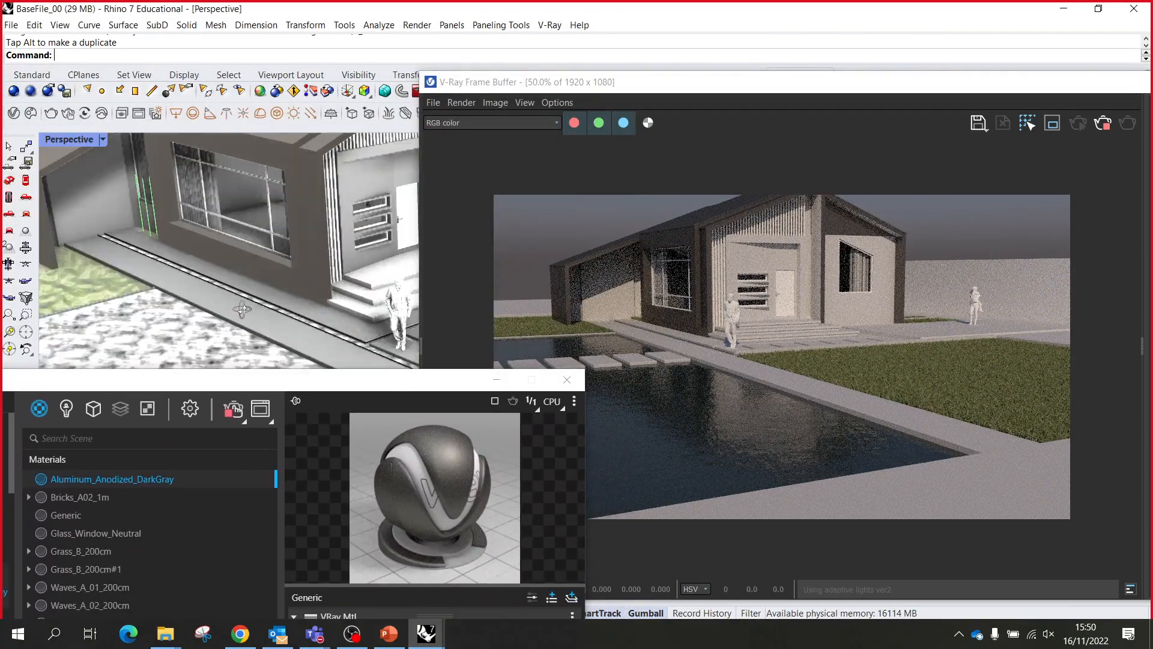
pyautogui.scroll(-5, 309, 297)
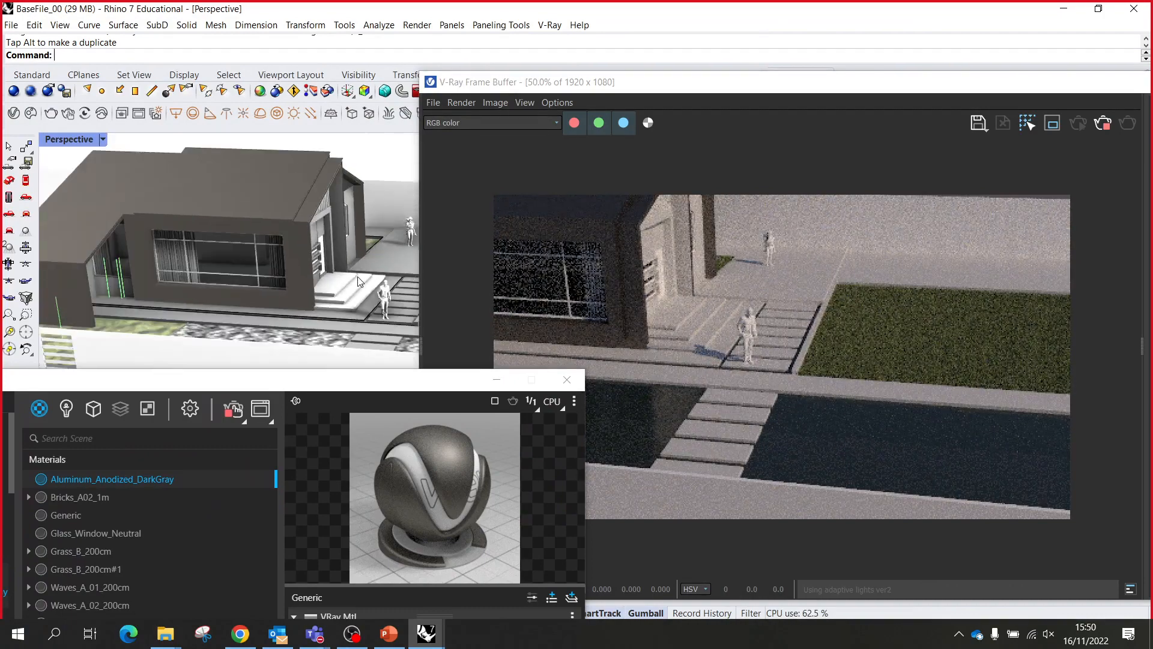
pyautogui.moveTo(253, 270); pyautogui.dragTo(154, 225, button='right')
pyautogui.scroll(3, 215, 201)
pyautogui.moveTo(213, 201); pyautogui.dragTo(254, 209, button='right')
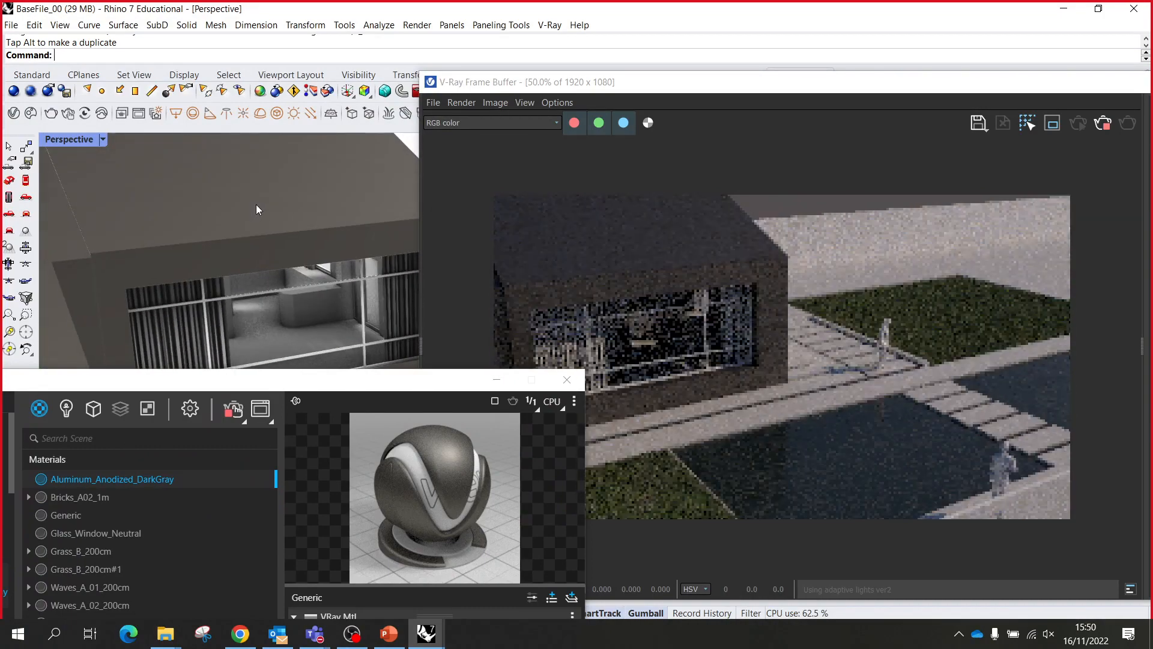
# - Add the Aluminum Anodized Clear library material to the scene and apply it to the 12_WindowFrames layer
pyautogui.moveTo(294, 381); pyautogui.dragTo(609, 80)
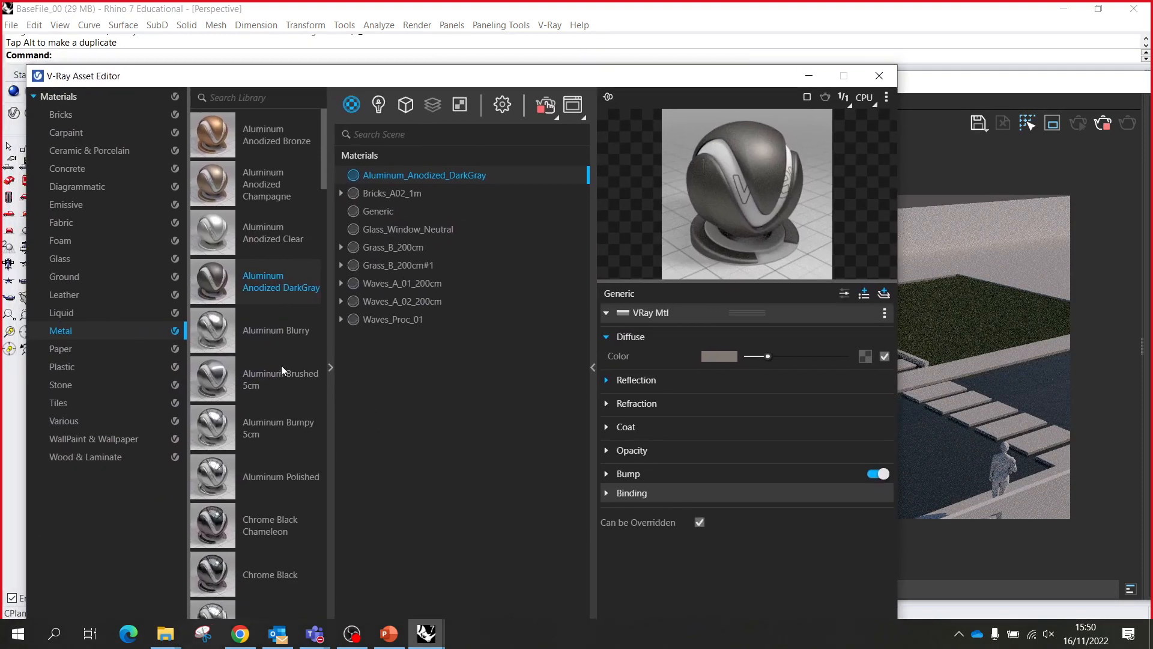
pyautogui.click(266, 240)
pyautogui.moveTo(243, 237); pyautogui.dragTo(434, 377)
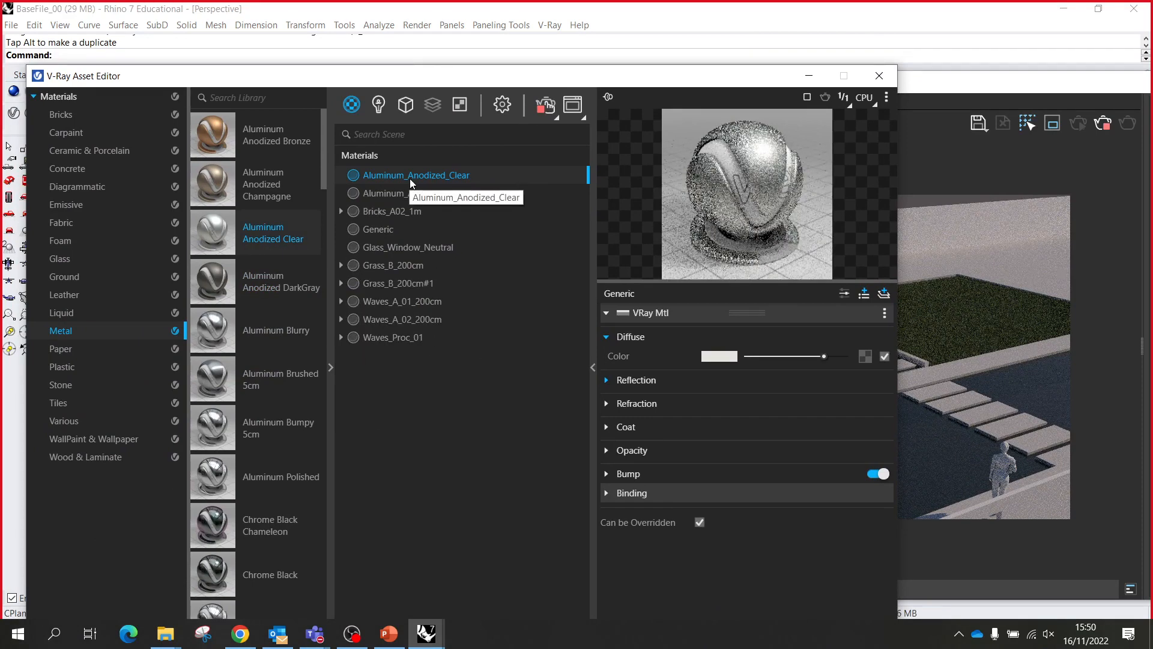
pyautogui.rightClick(413, 176)
pyautogui.moveTo(442, 229)
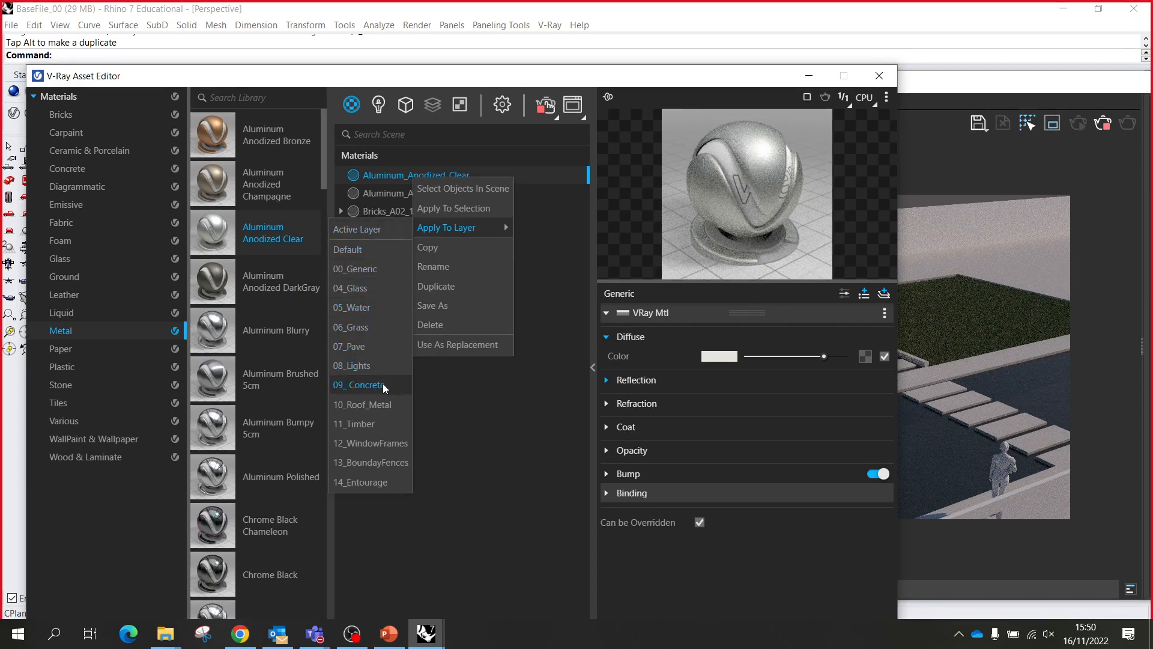
pyautogui.click(405, 442)
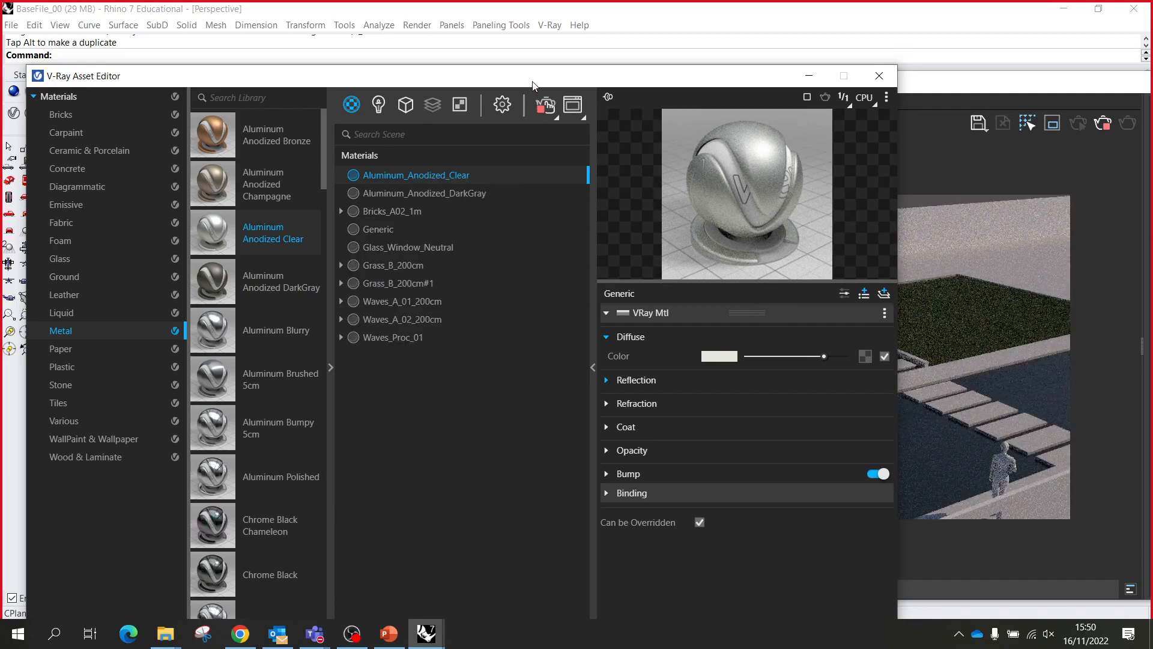
# - Find Metal Pattern N bmp 5cm in the metal library and add it to the scene materials
pyautogui.moveTo(533, 85); pyautogui.dragTo(450, 132)
pyautogui.scroll(-5, 130, 411)
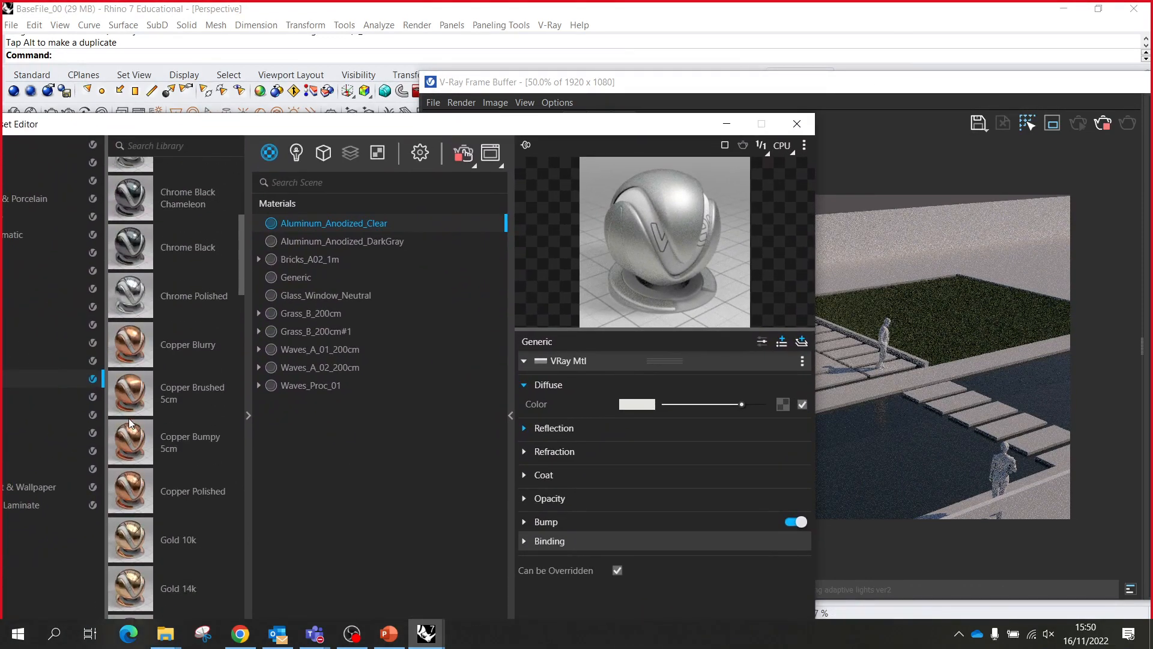
pyautogui.scroll(-5, 129, 421)
pyautogui.scroll(-8, 180, 421)
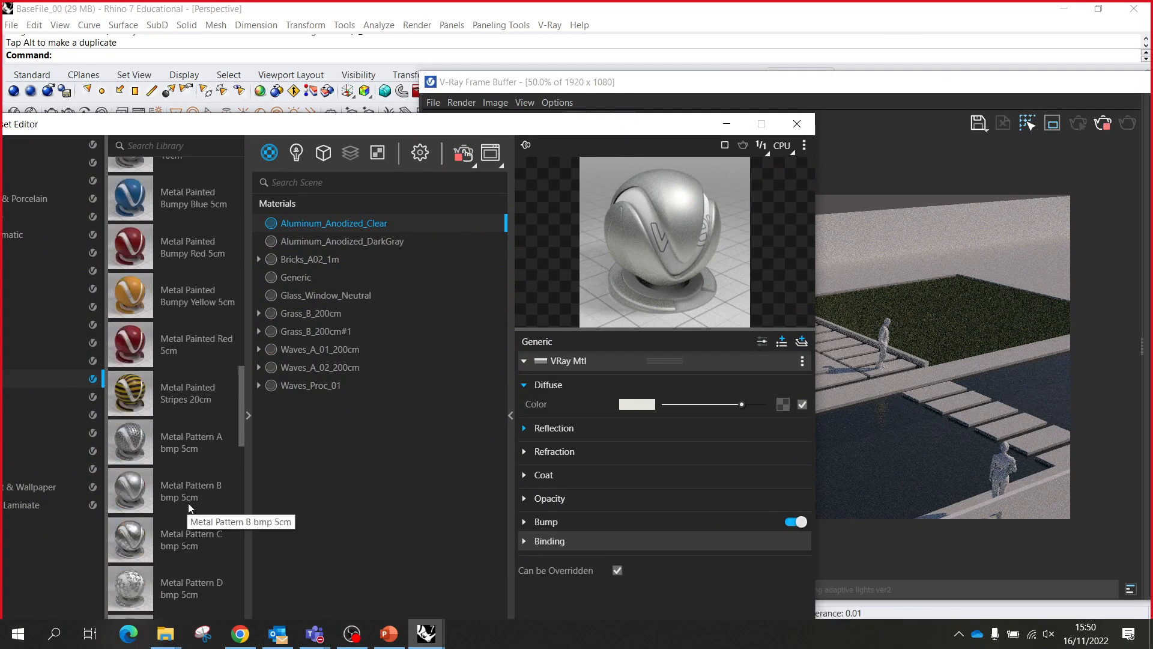
pyautogui.scroll(-10, 191, 502)
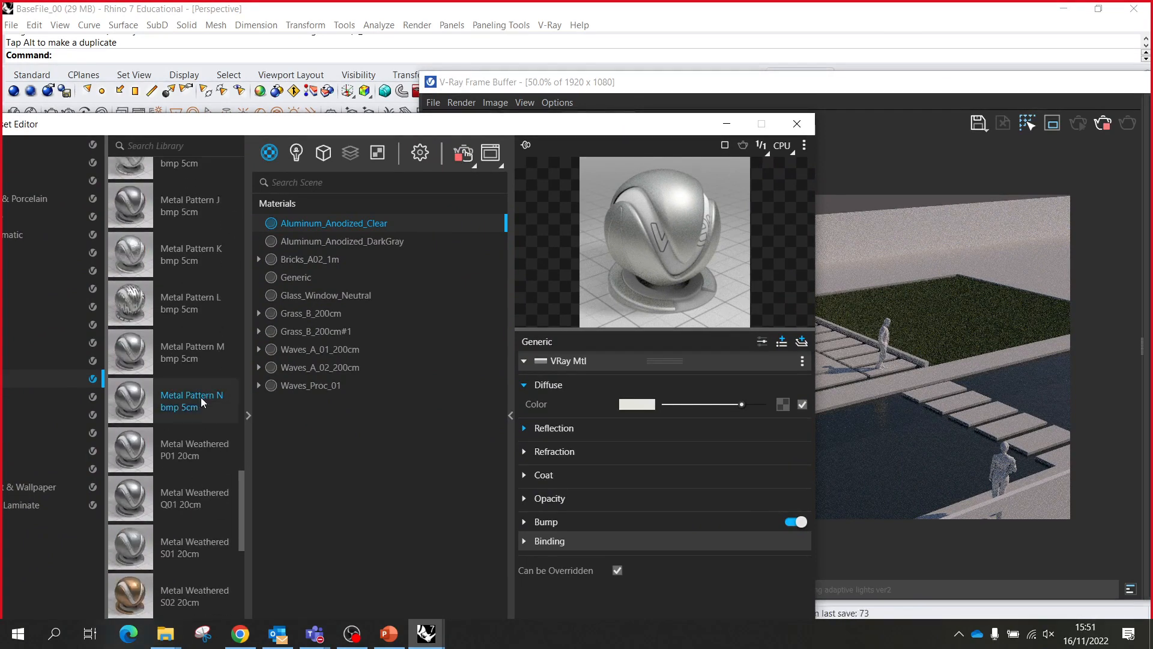
pyautogui.moveTo(171, 398); pyautogui.dragTo(349, 436)
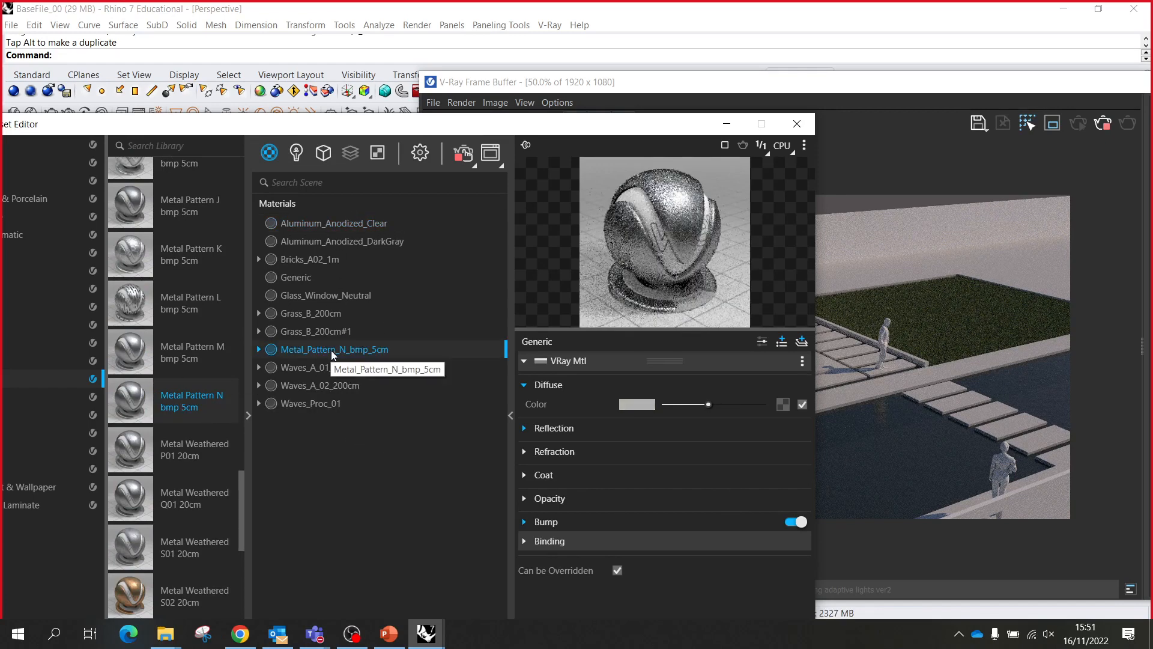
# - Apply the Metal_Pattern_N_bmp_5cm material to the 13_BoundayFences layer
pyautogui.rightClick(334, 354)
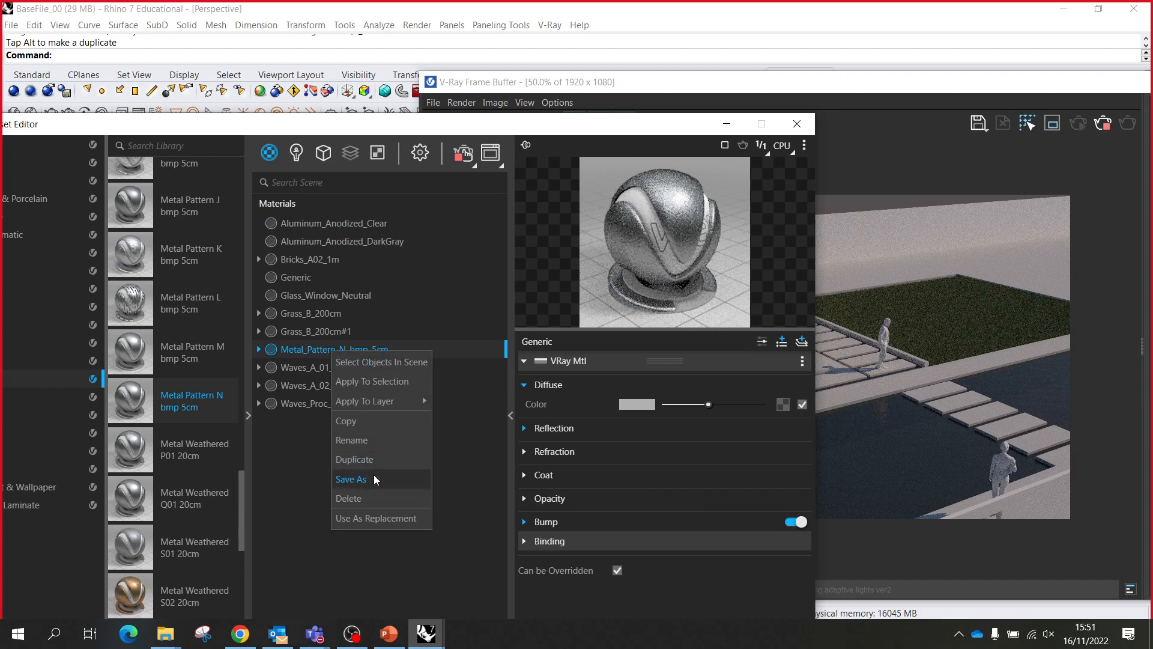
pyautogui.moveTo(390, 399)
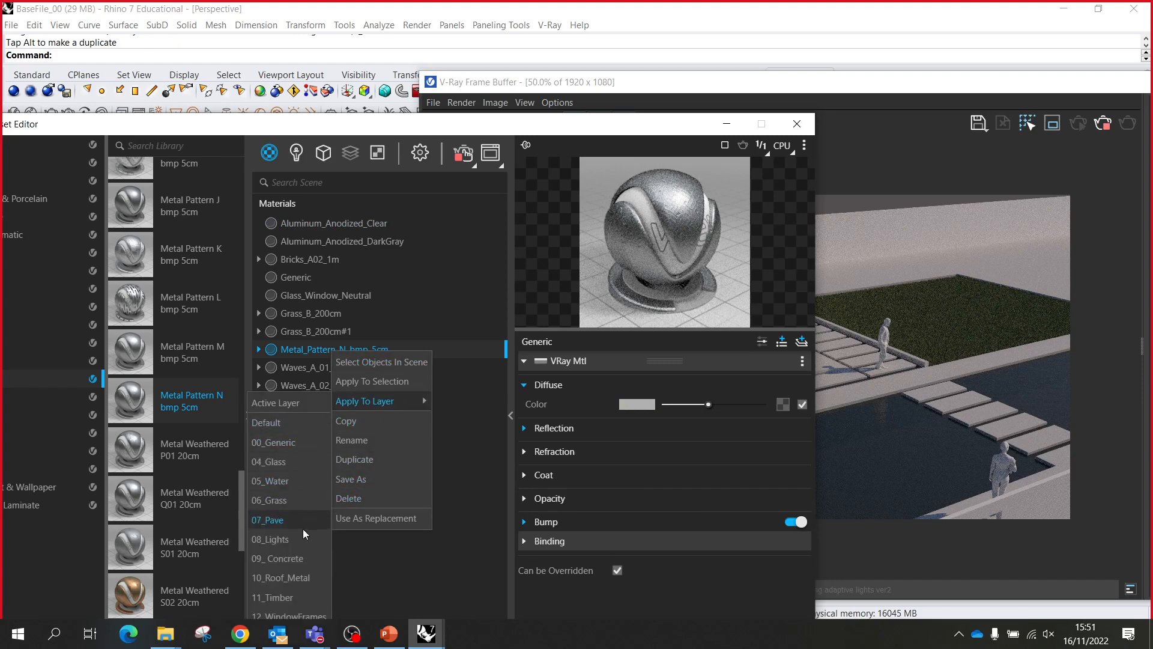
pyautogui.moveTo(422, 131); pyautogui.dragTo(428, 35)
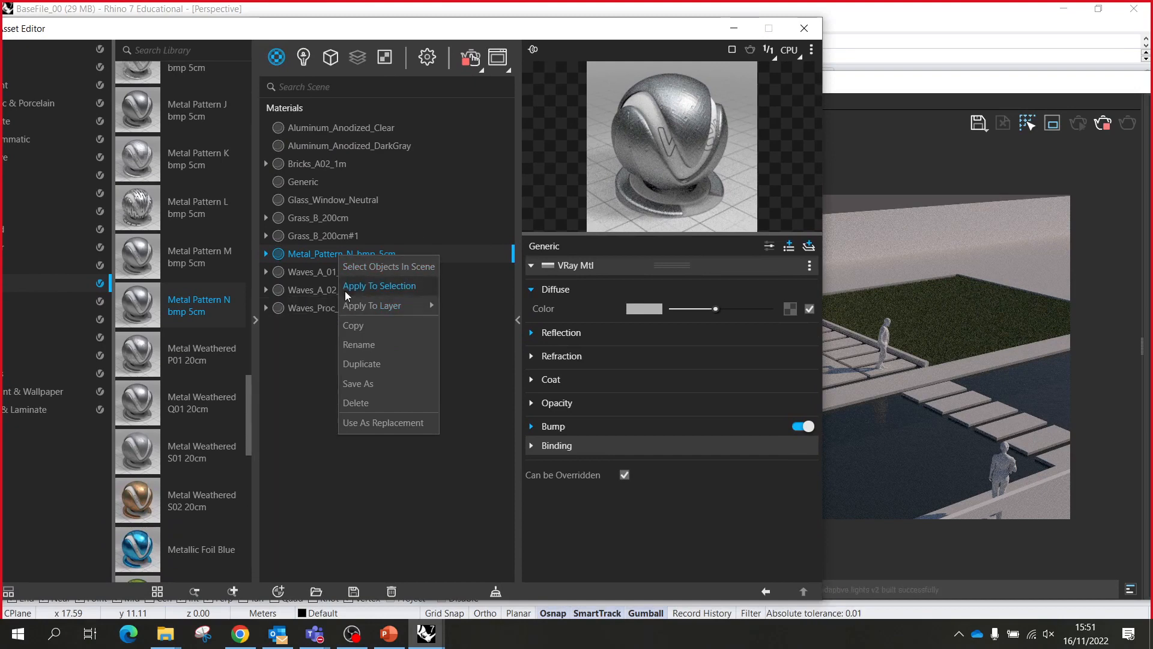
pyautogui.moveTo(380, 299)
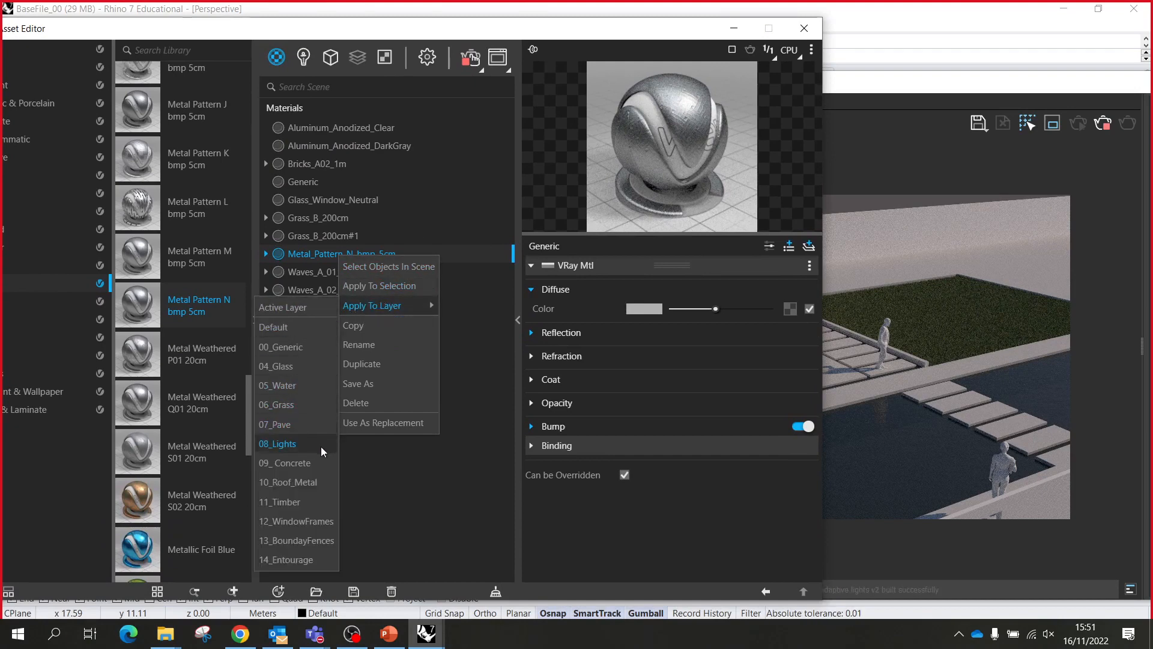
pyautogui.click(305, 542)
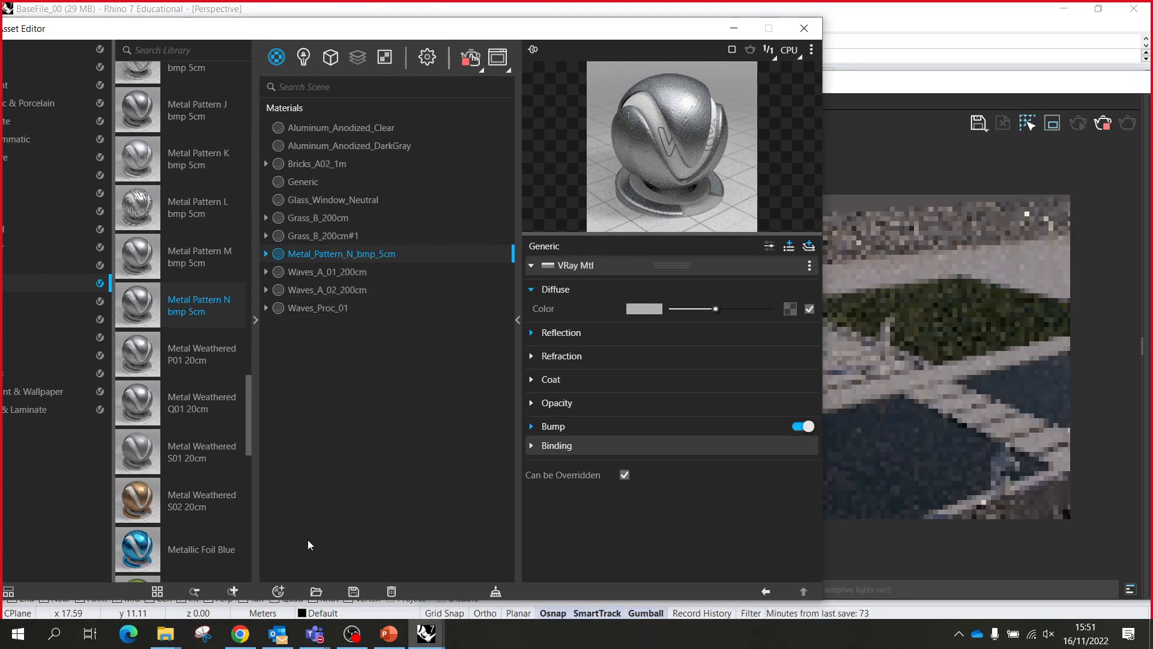
# - Examine the metal pattern on the boundary fences and gate up close in both the model view and the render
pyautogui.moveTo(683, 35); pyautogui.dragTo(454, 98)
pyautogui.scroll(3, 833, 228)
pyautogui.moveTo(834, 229); pyautogui.dragTo(783, 382, button='middle')
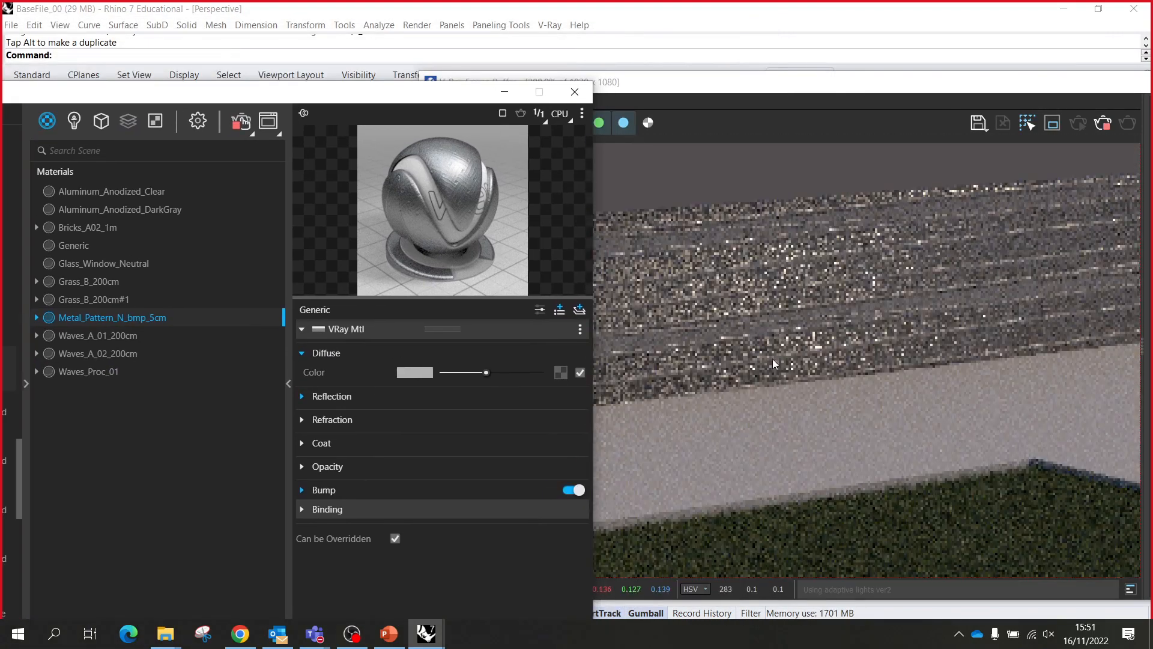
pyautogui.scroll(-4, 828, 236)
pyautogui.scroll(1, 795, 305)
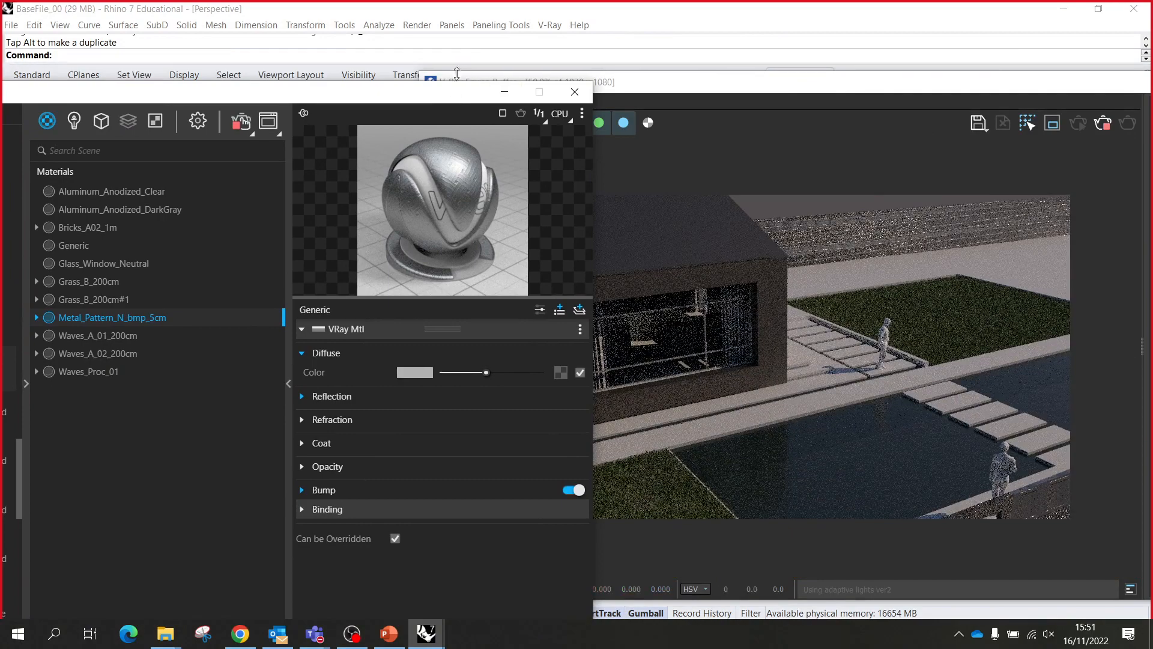
pyautogui.moveTo(447, 96); pyautogui.dragTo(1021, 282)
pyautogui.scroll(-8, 203, 200)
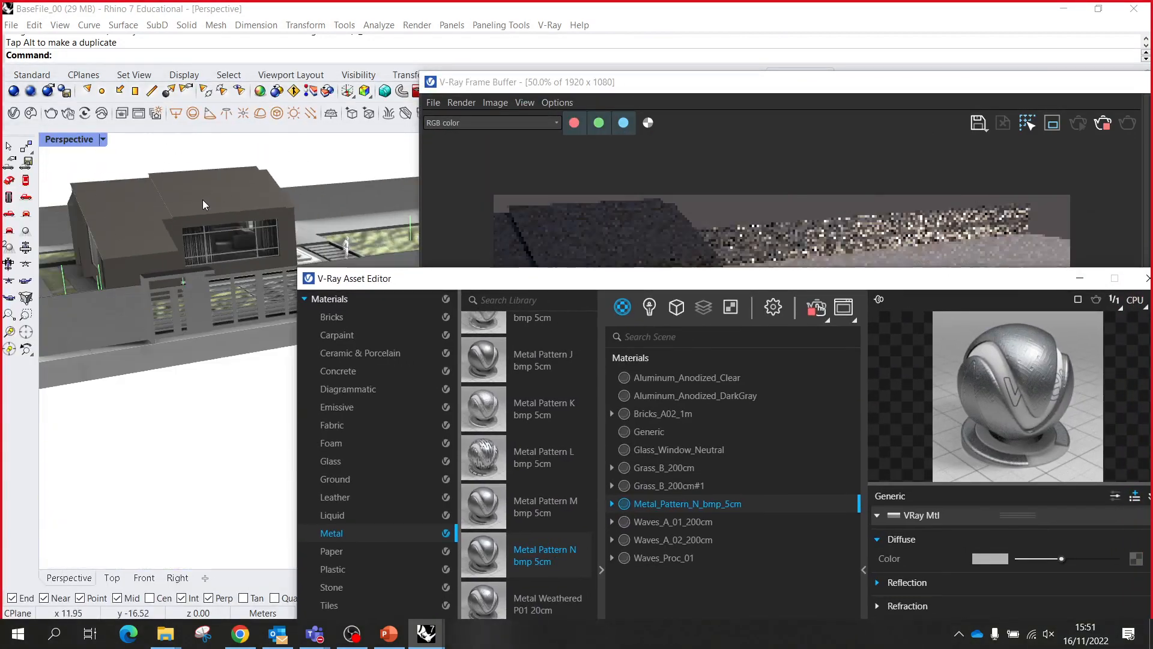
pyautogui.moveTo(208, 232); pyautogui.dragTo(406, 239, button='right')
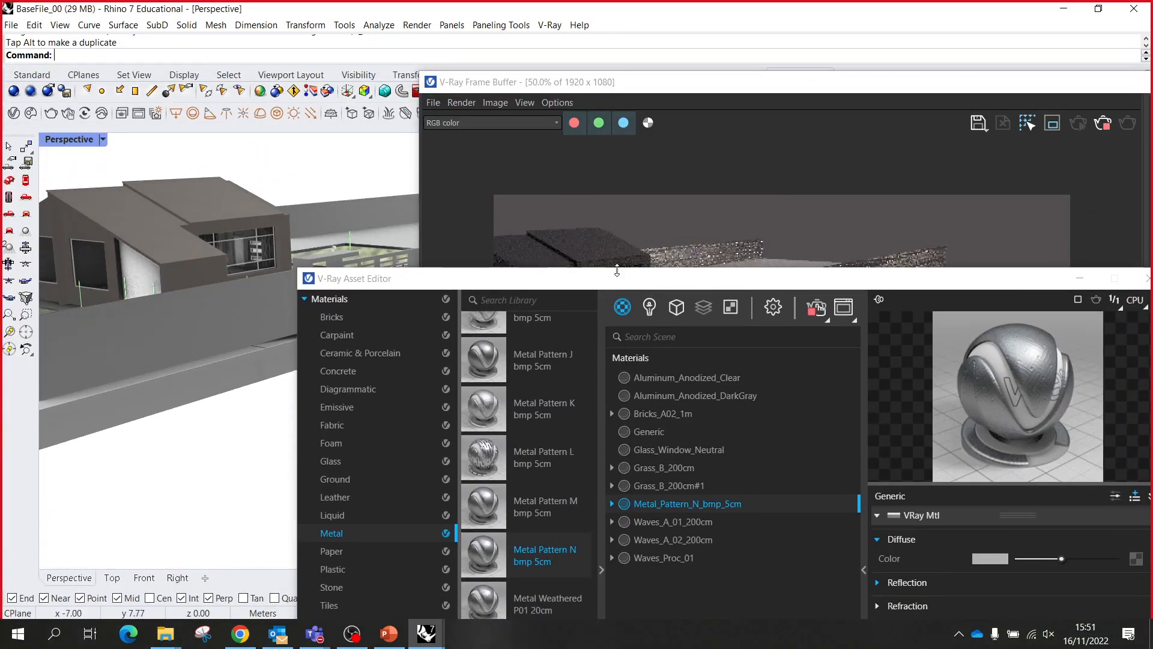
pyautogui.moveTo(614, 286); pyautogui.dragTo(608, 521)
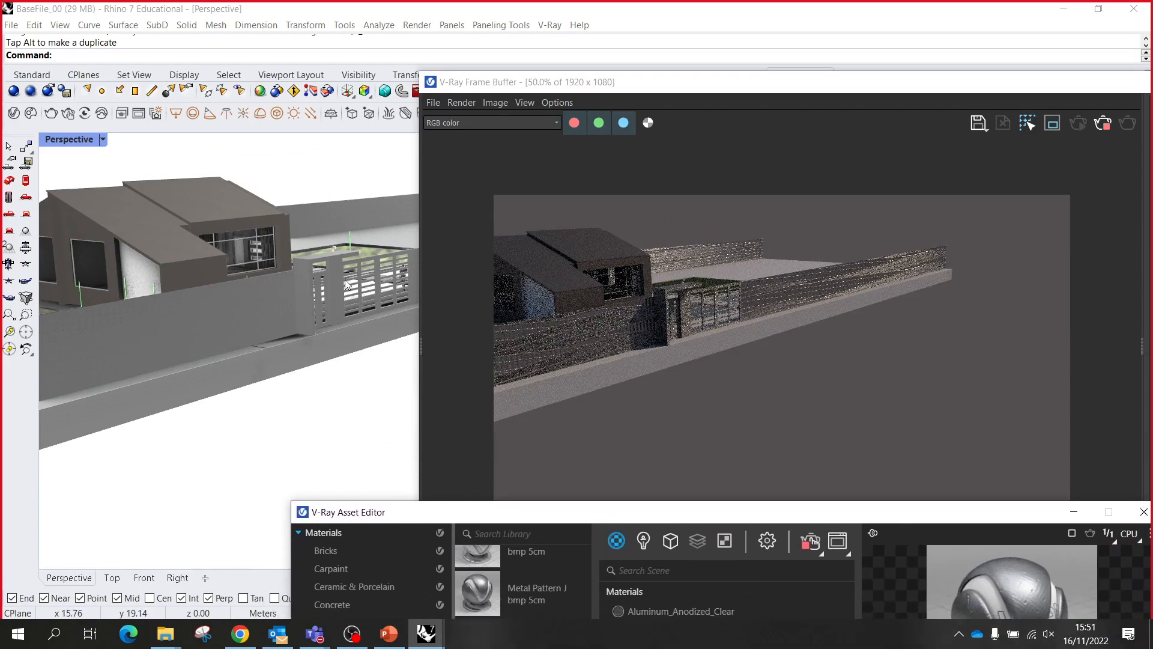
pyautogui.scroll(5, 330, 301)
pyautogui.scroll(5, 211, 279)
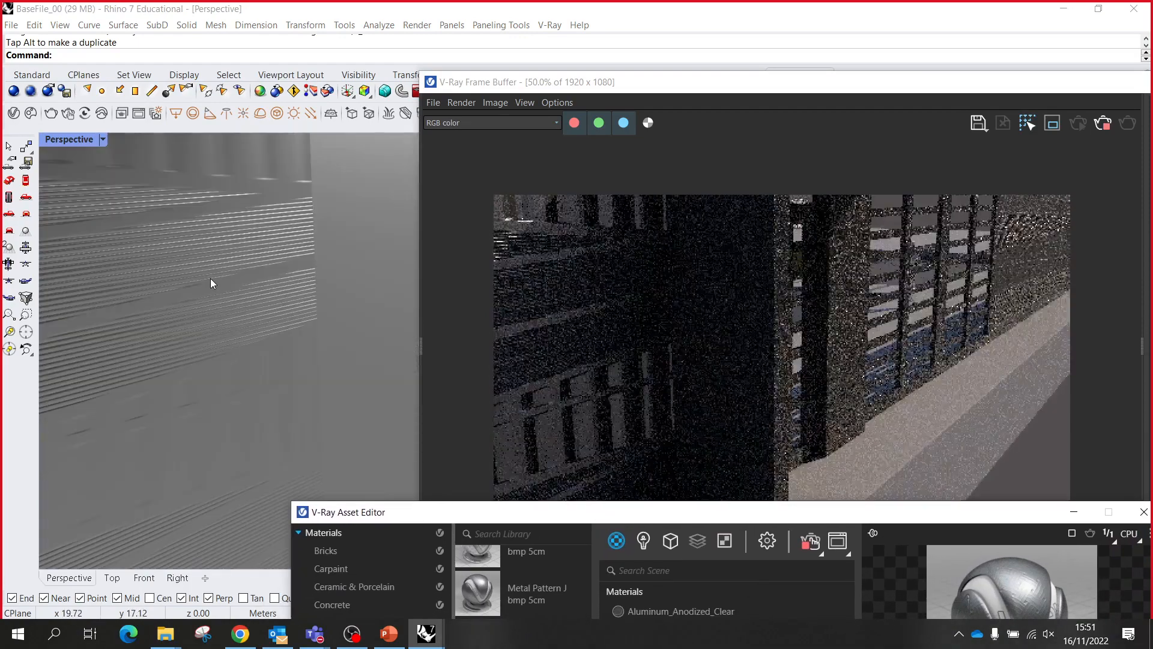
pyautogui.scroll(-5, 215, 281)
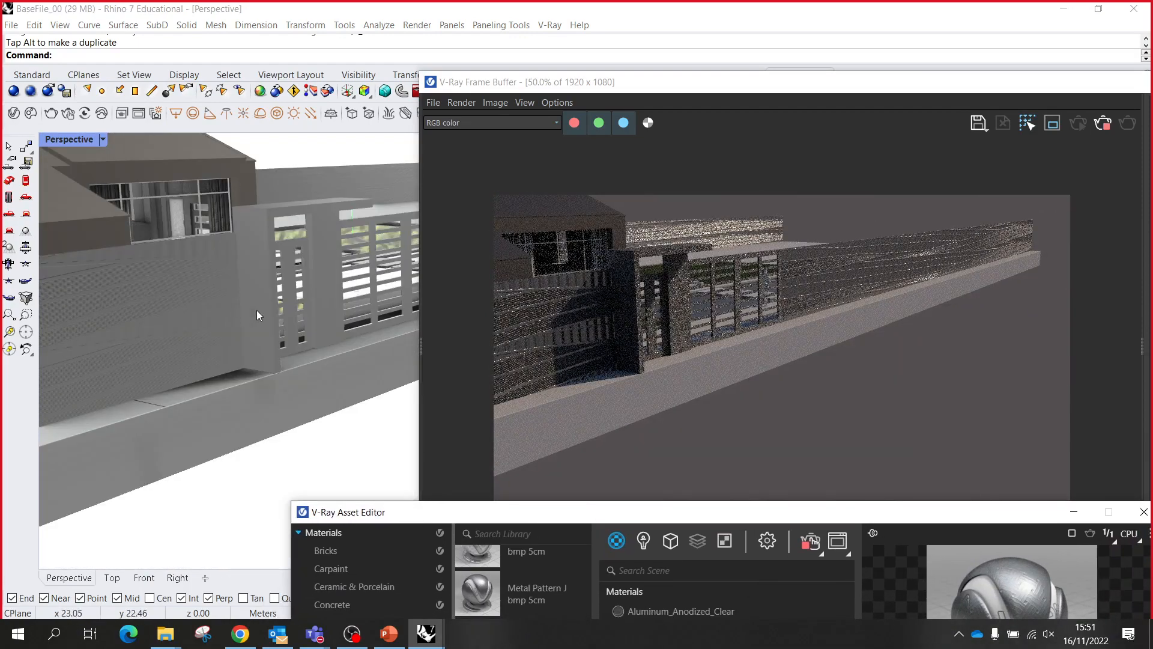
pyautogui.scroll(3, 257, 310)
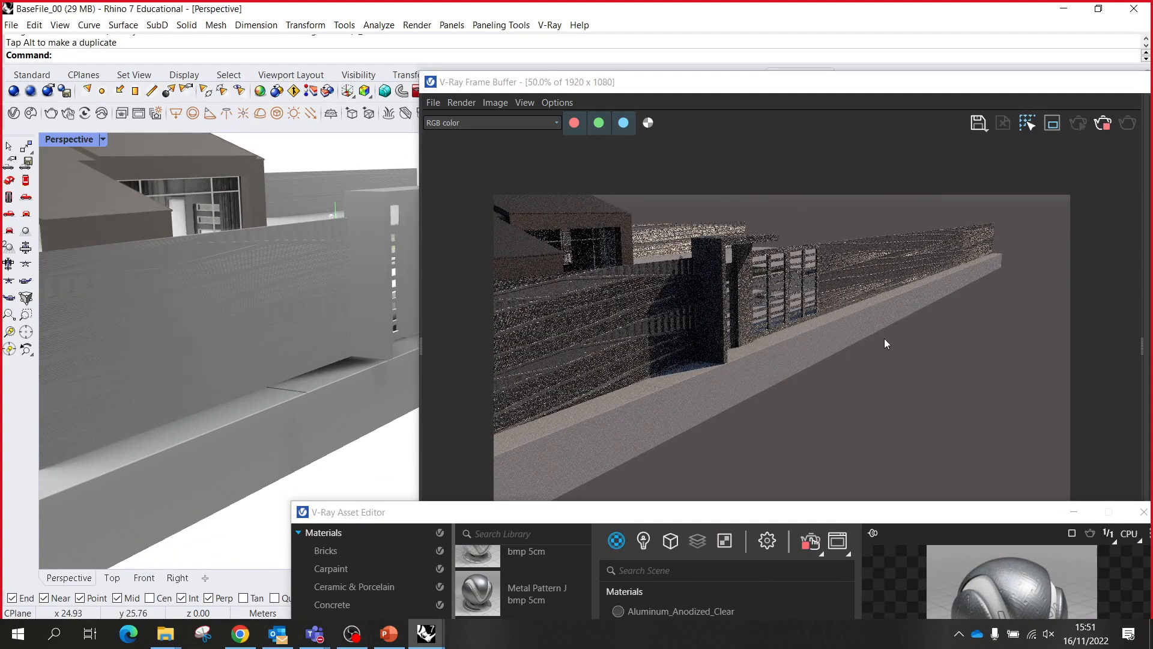
pyautogui.scroll(2, 895, 280)
pyautogui.scroll(-1, 695, 308)
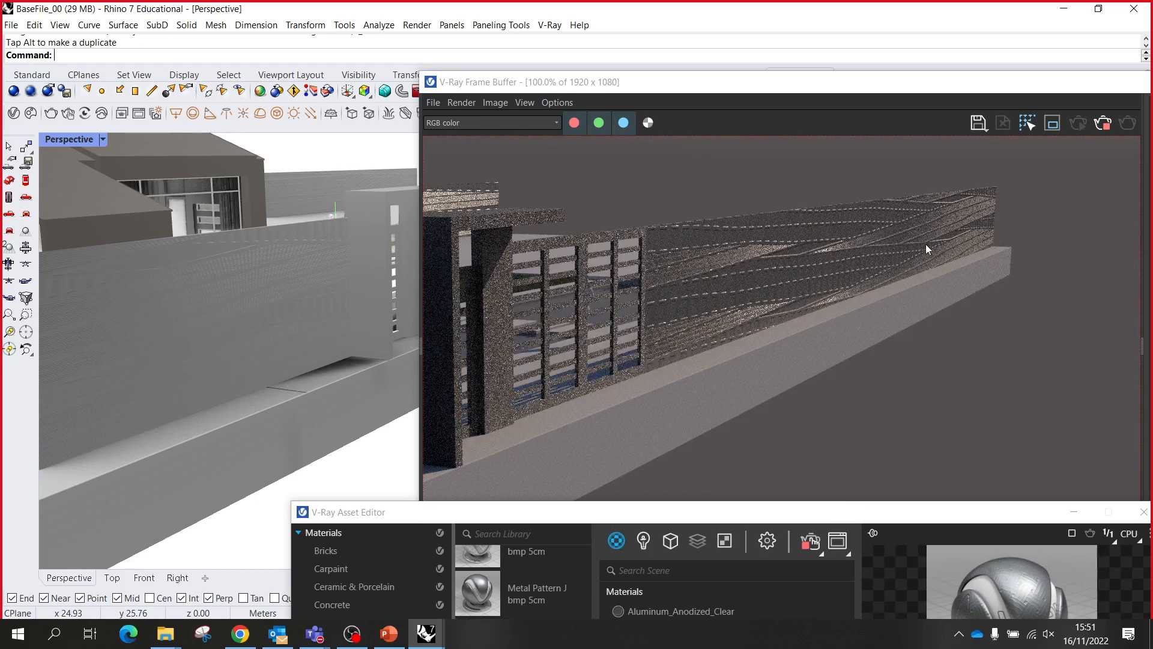
# - Review the reflection settings of the Metal_Pattern_N_bmp_5cm material
pyautogui.moveTo(717, 518); pyautogui.dragTo(318, 101)
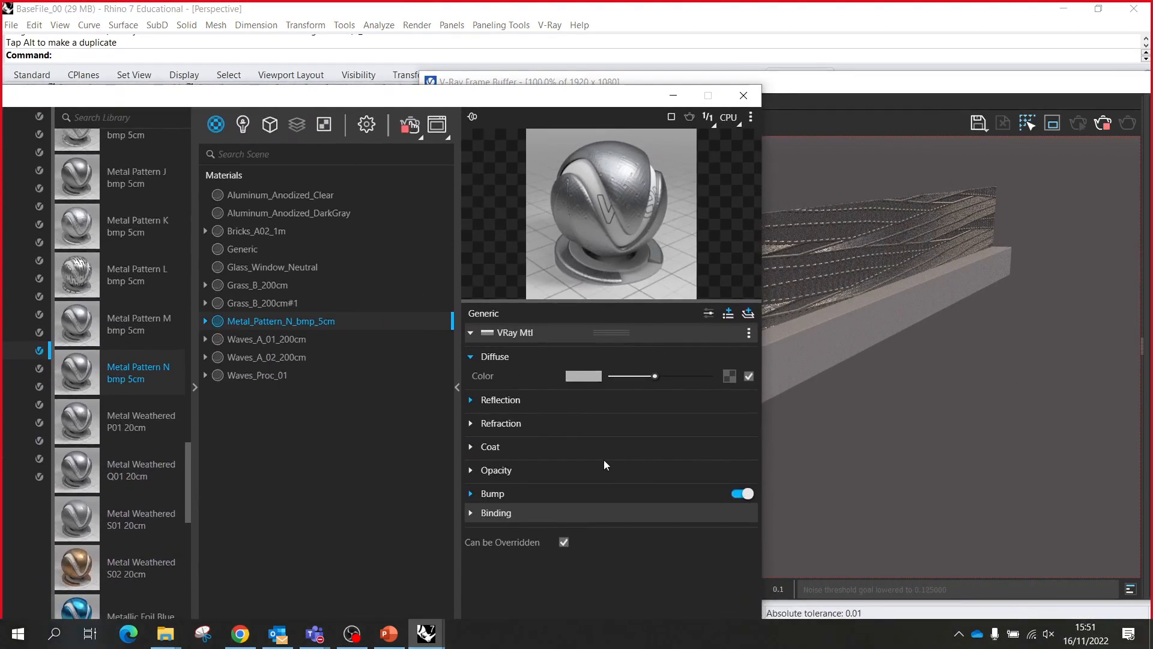
pyautogui.click(508, 403)
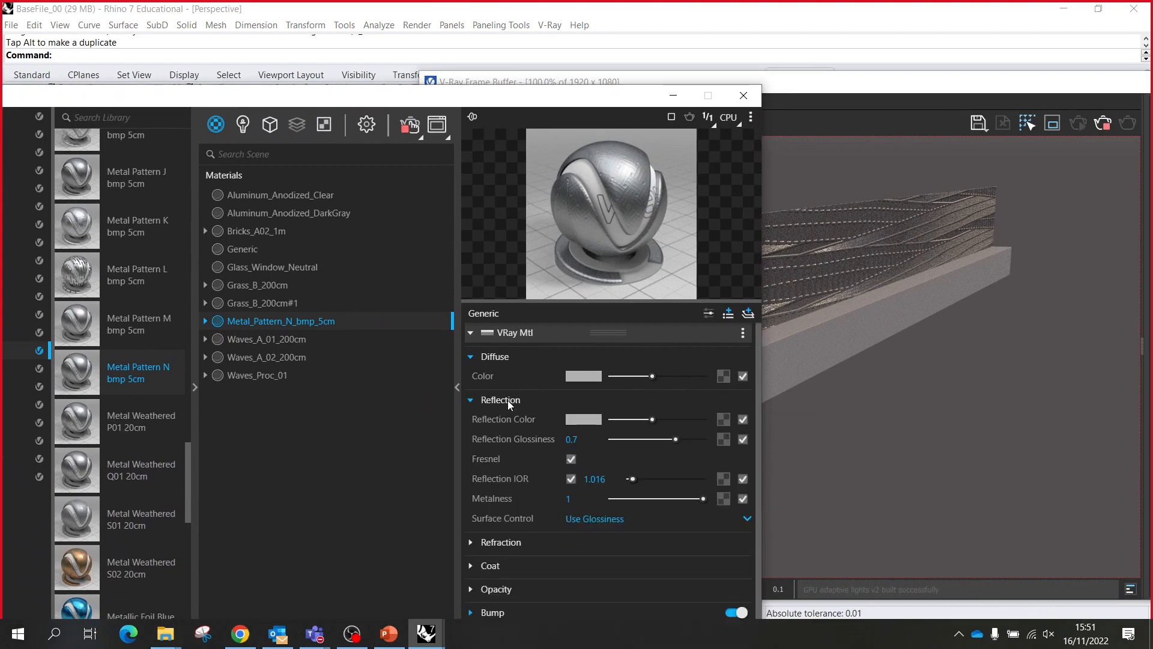
pyautogui.click(507, 400)
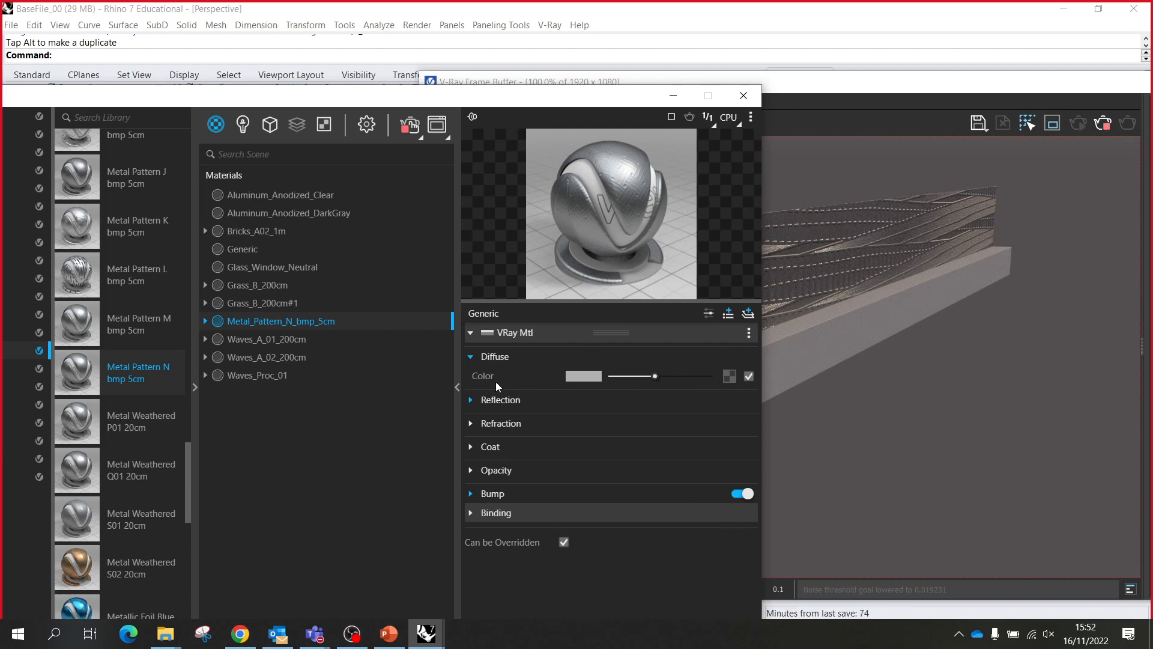
pyautogui.moveTo(492, 382)
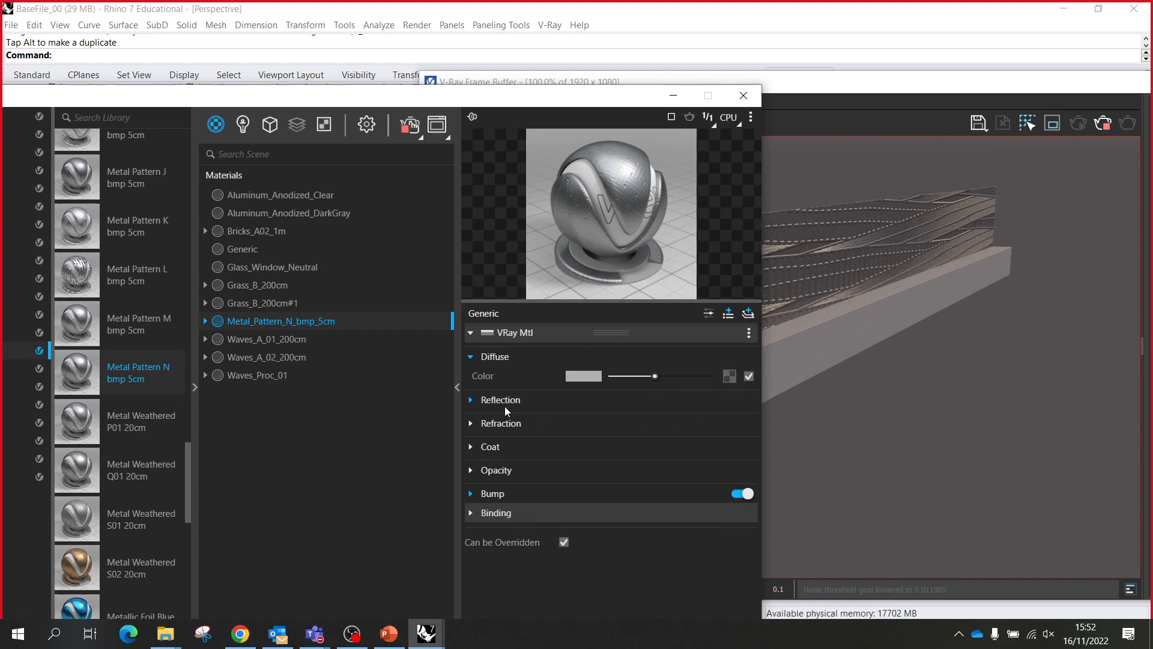
# - In the bump map bitmap's texture placement, link the U/V repeat and set it to 10, checking the fence render
pyautogui.click(491, 495)
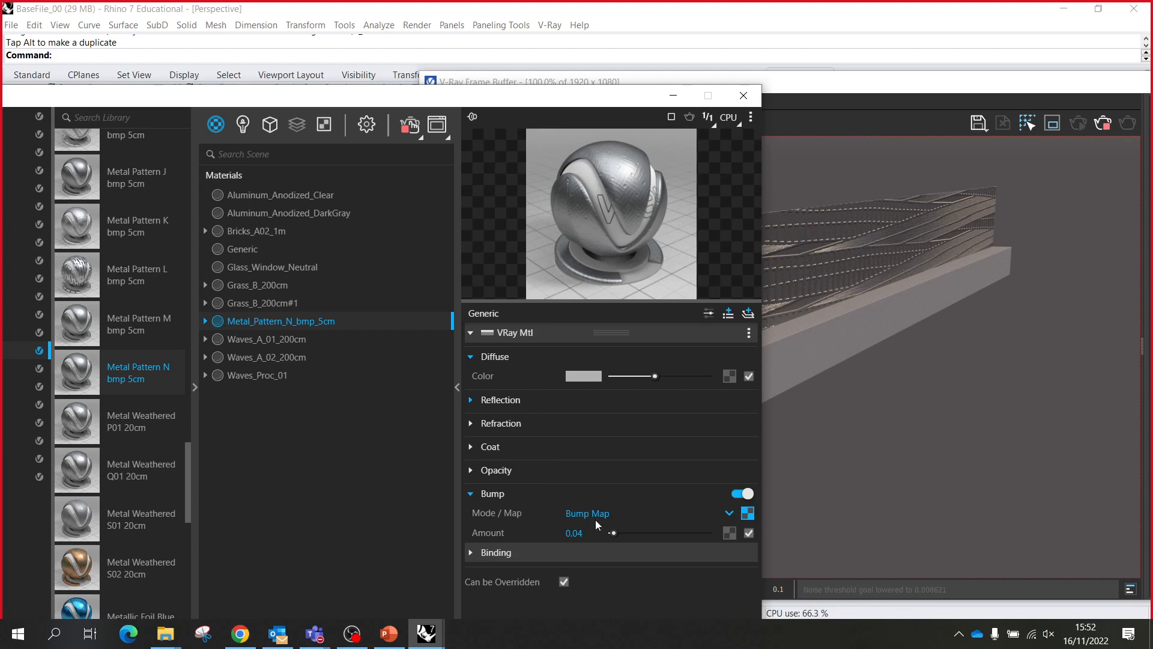
pyautogui.click(746, 514)
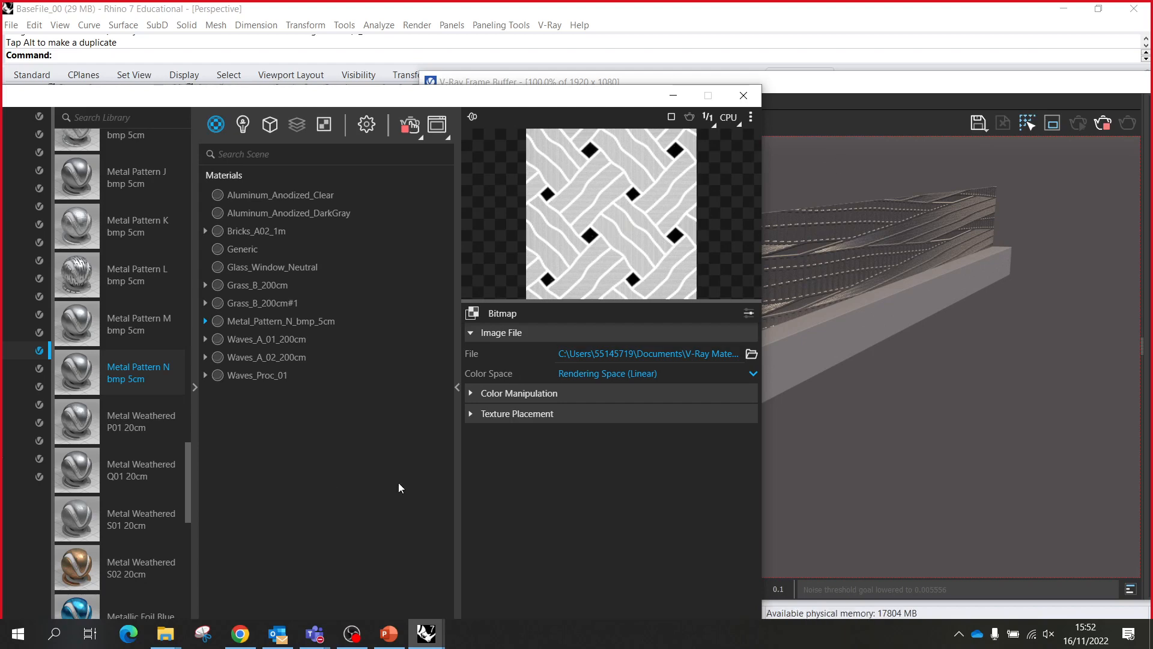
pyautogui.click(532, 415)
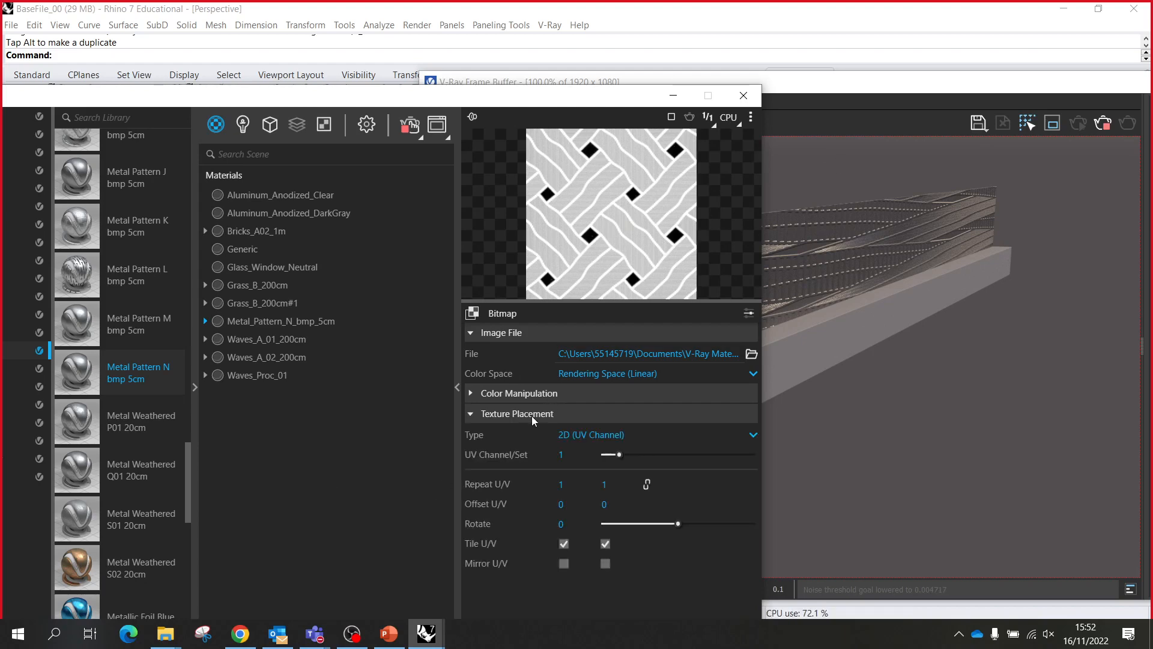
pyautogui.click(647, 486)
pyautogui.press('Return')
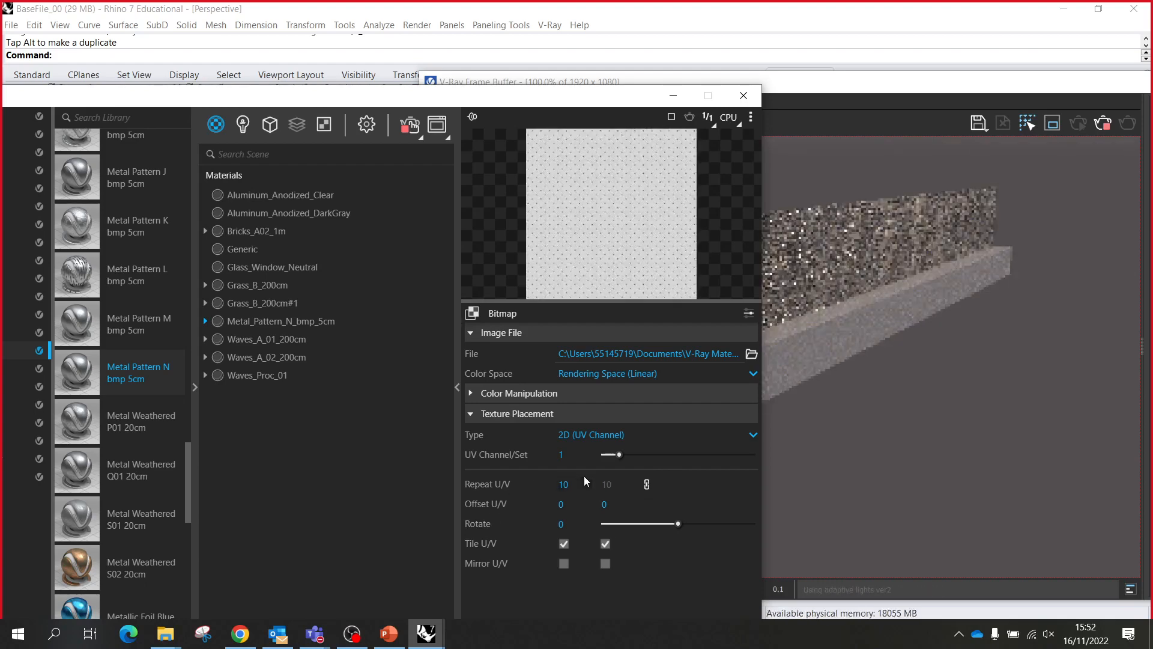
pyautogui.scroll(2, 871, 234)
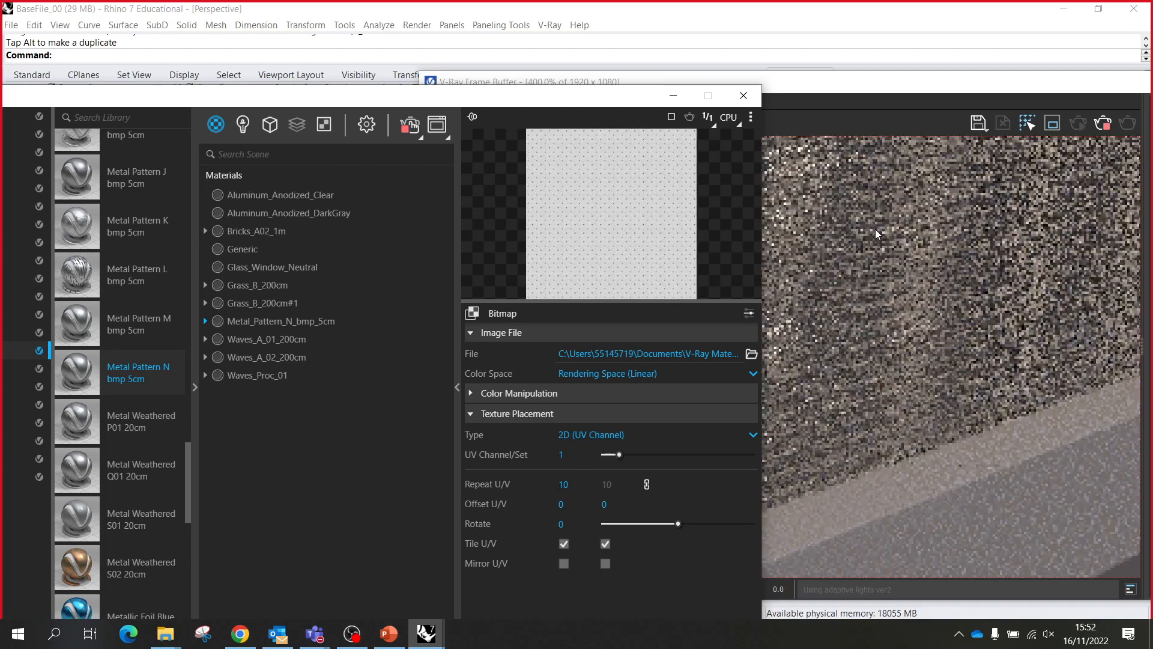
pyautogui.scroll(-2, 944, 288)
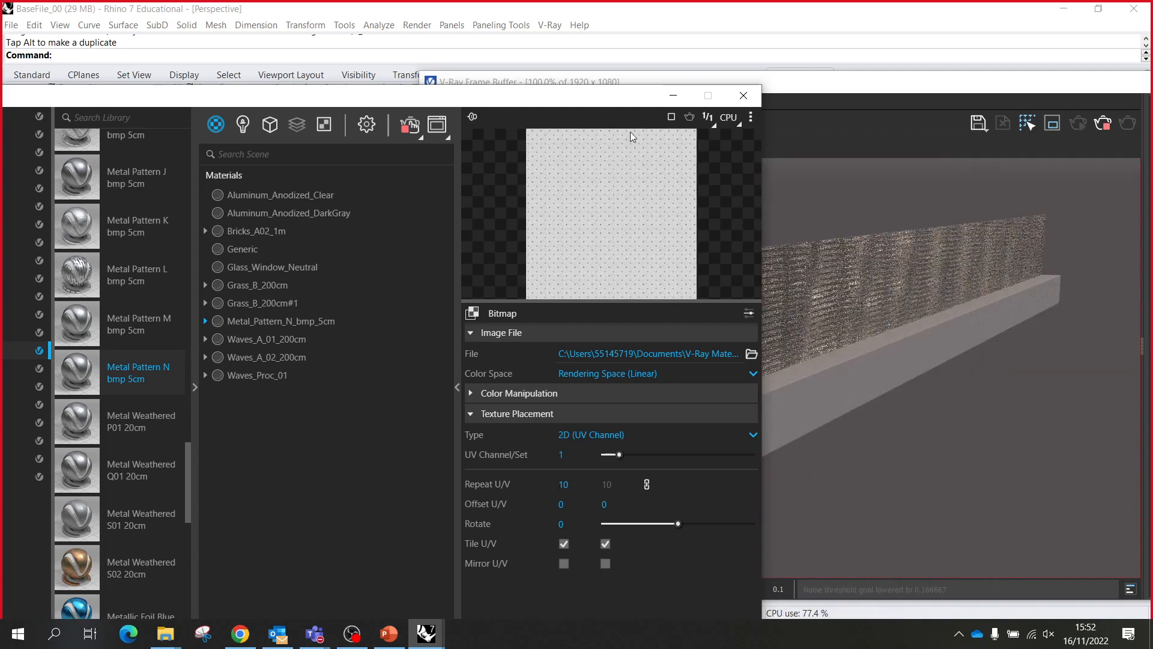
# - Set the bump bitmap's linked U/V repeat to 4 and check the pattern scale on the rendered fence
pyautogui.moveTo(568, 106); pyautogui.dragTo(639, 119)
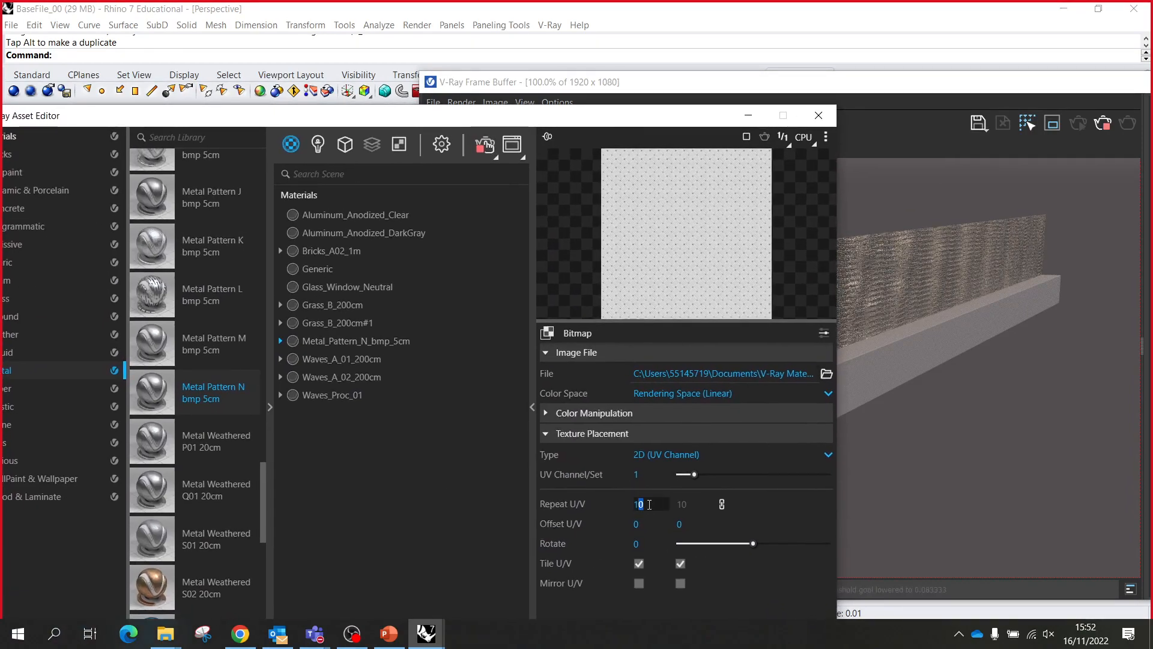
pyautogui.write('4')
pyautogui.press('Return')
pyautogui.scroll(2, 926, 278)
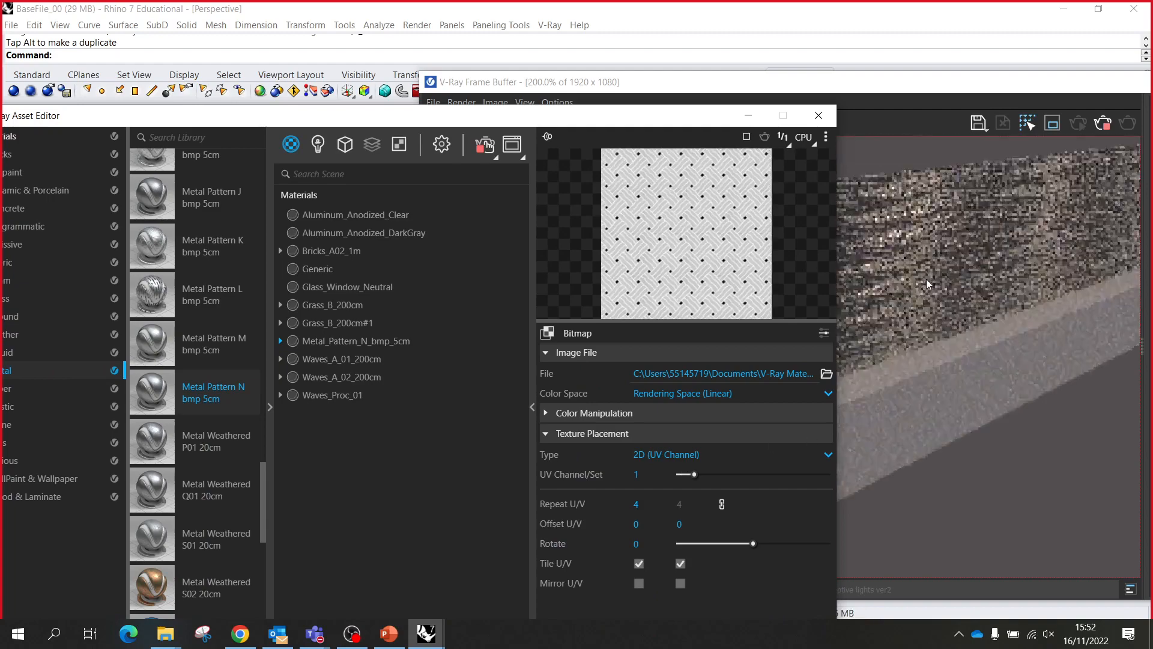
pyautogui.scroll(-2, 982, 300)
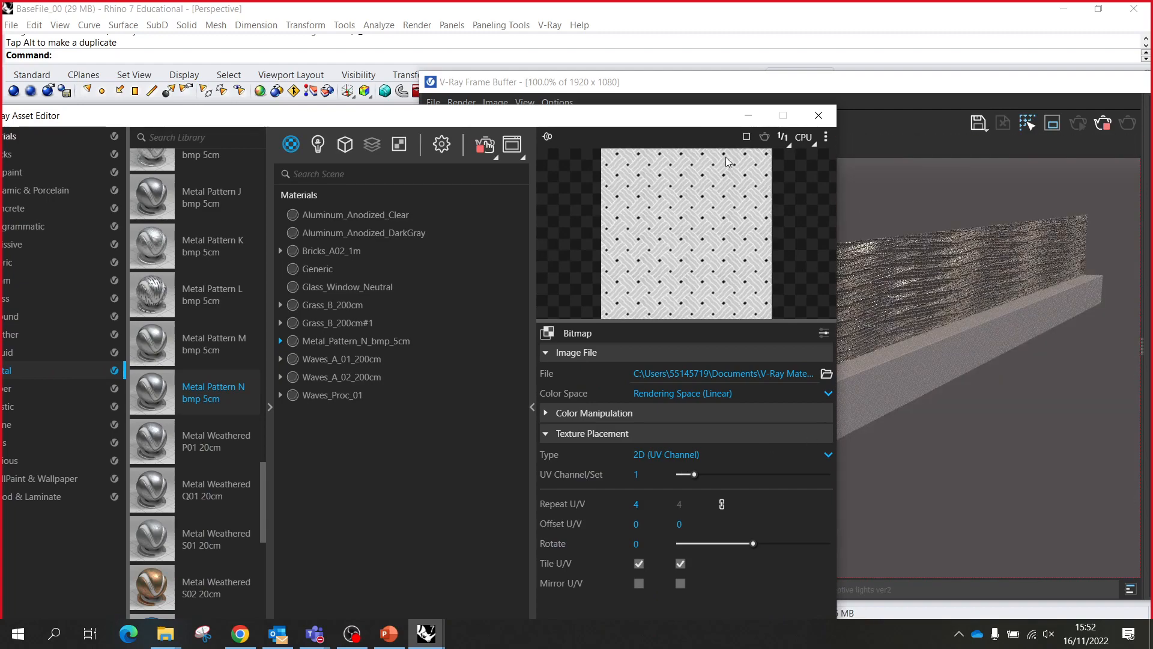
# - Examine the fence and gate in the render, and view the whole site from above and the house from ground level
pyautogui.moveTo(683, 124); pyautogui.dragTo(391, 150)
pyautogui.scroll(-1, 885, 256)
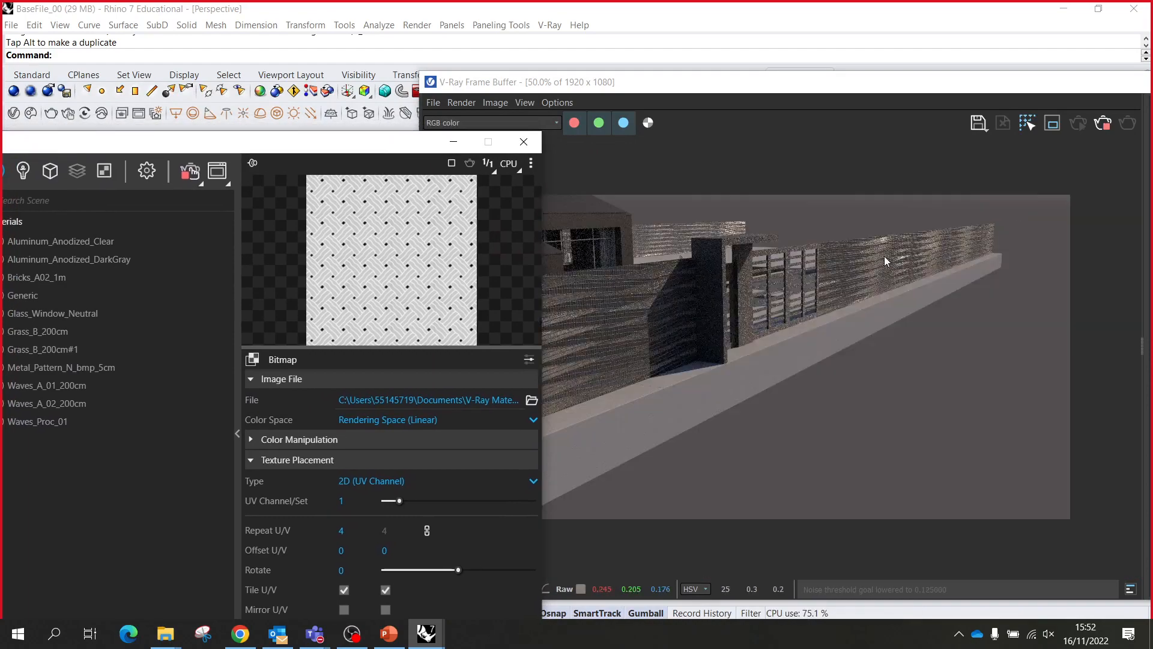
pyautogui.click(779, 293)
pyautogui.scroll(-2, 799, 286)
pyautogui.scroll(3, 749, 274)
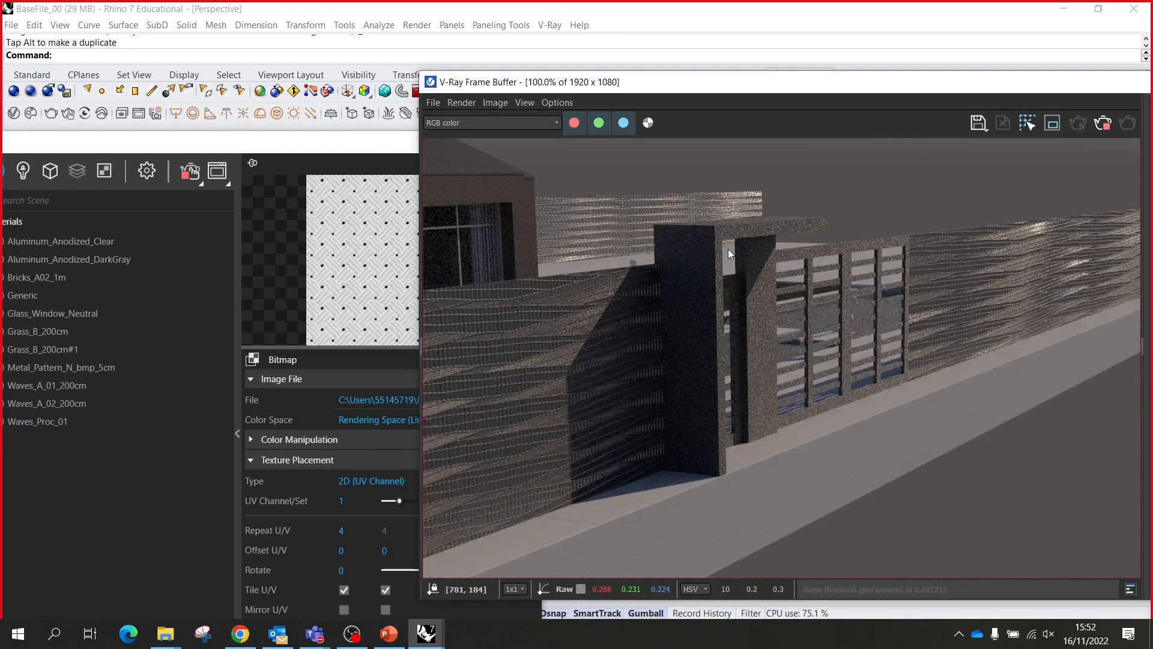
pyautogui.moveTo(395, 145); pyautogui.dragTo(605, 409)
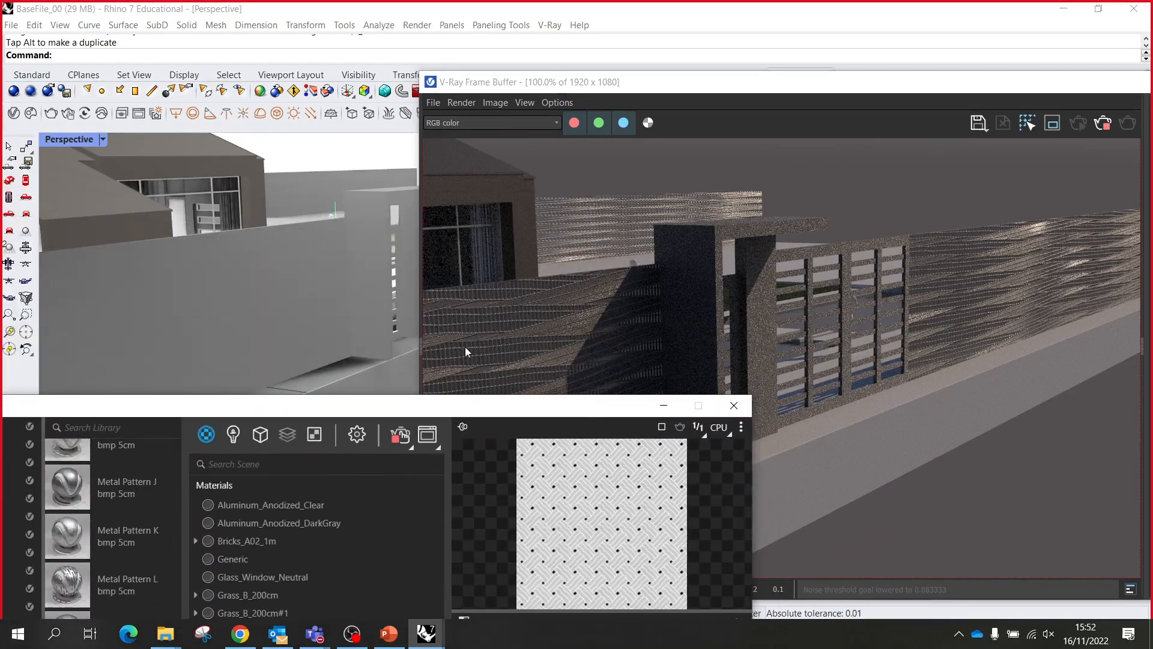
pyautogui.moveTo(373, 285); pyautogui.dragTo(232, 294, button='right')
pyautogui.scroll(-3, 222, 286)
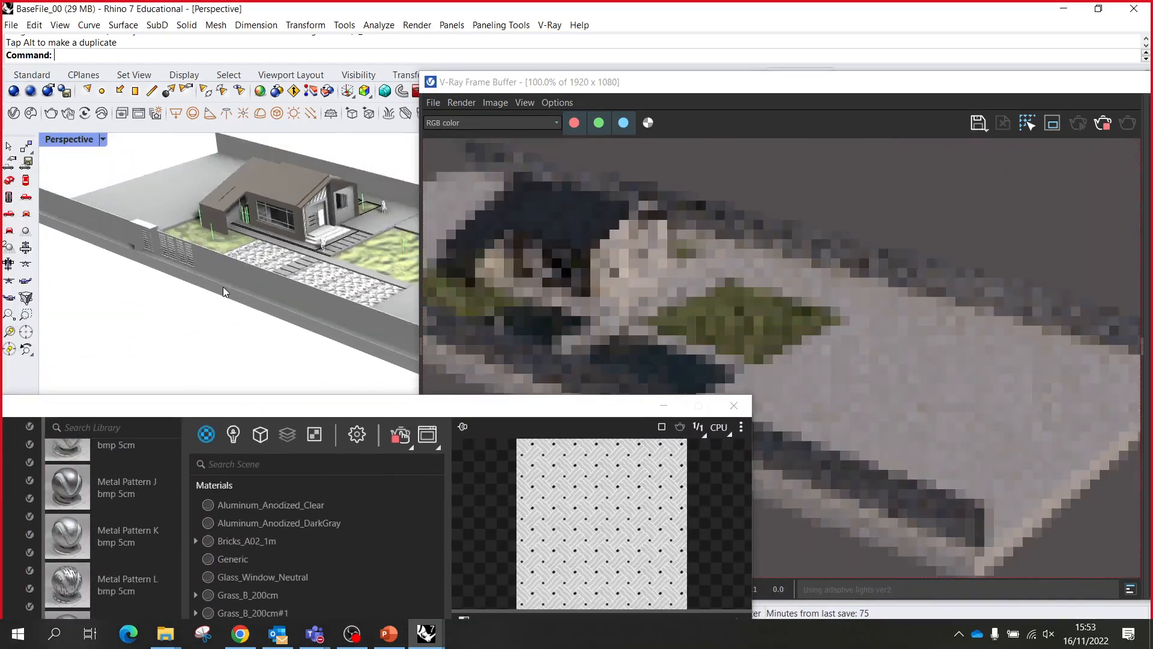
pyautogui.scroll(3, 288, 261)
pyautogui.moveTo(304, 252); pyautogui.dragTo(276, 220, button='right')
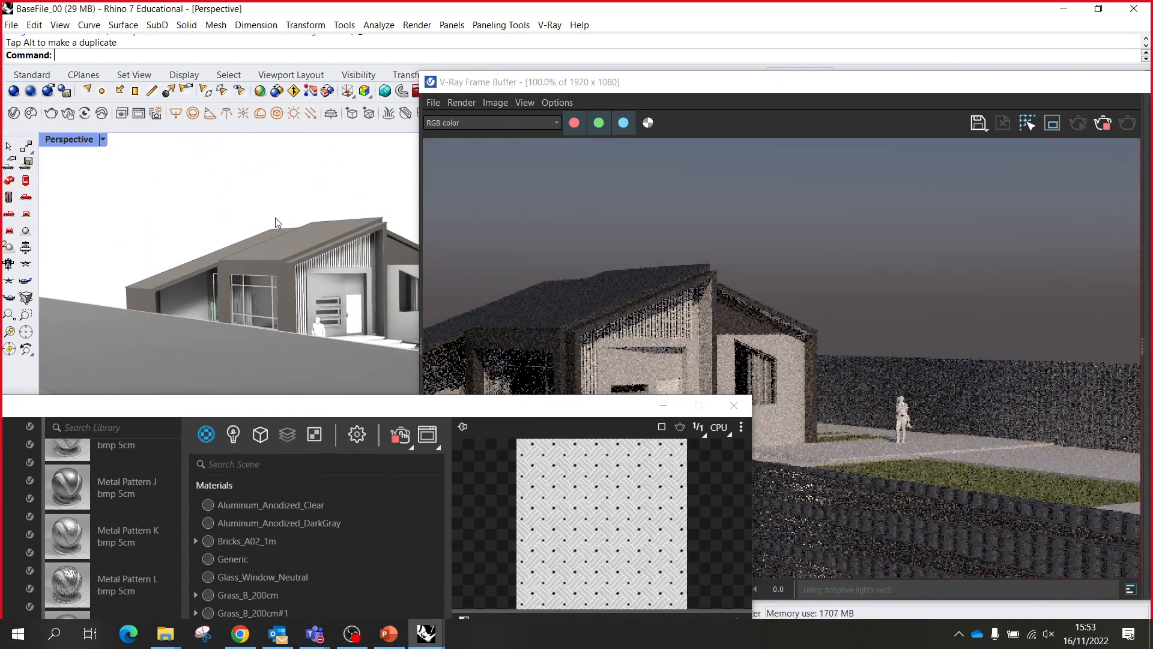
# - Orbit the perspective view toward the front of the house, stop the interactive render, and clear space around the viewport
pyautogui.moveTo(250, 258); pyautogui.dragTo(394, 230, button='right')
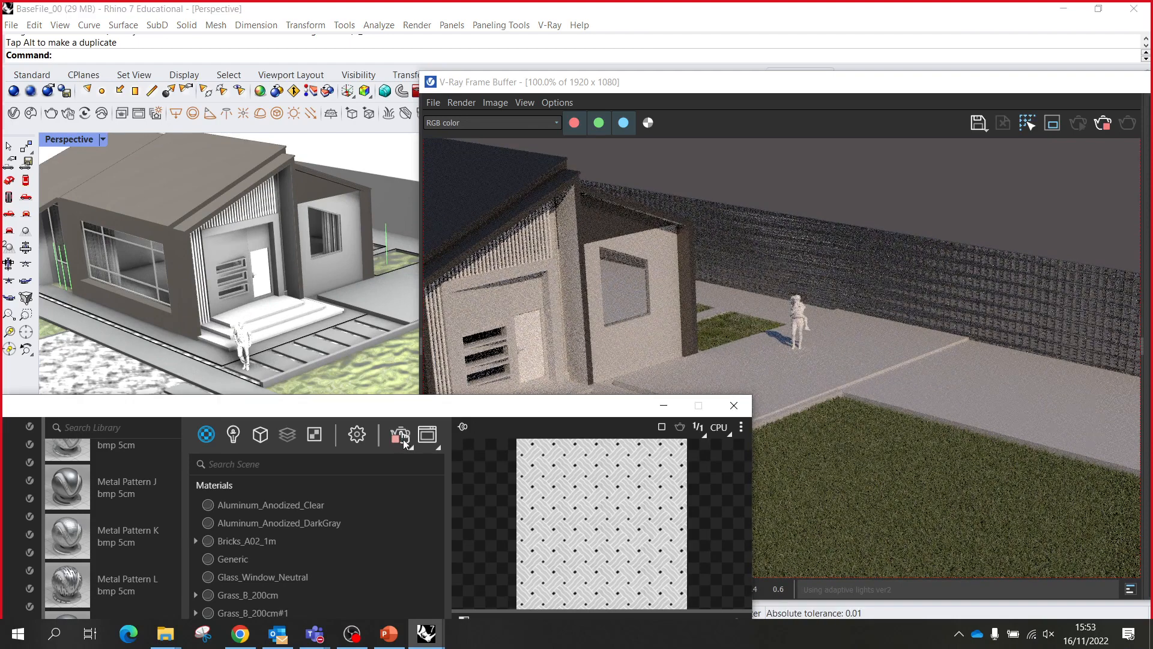
pyautogui.click(401, 438)
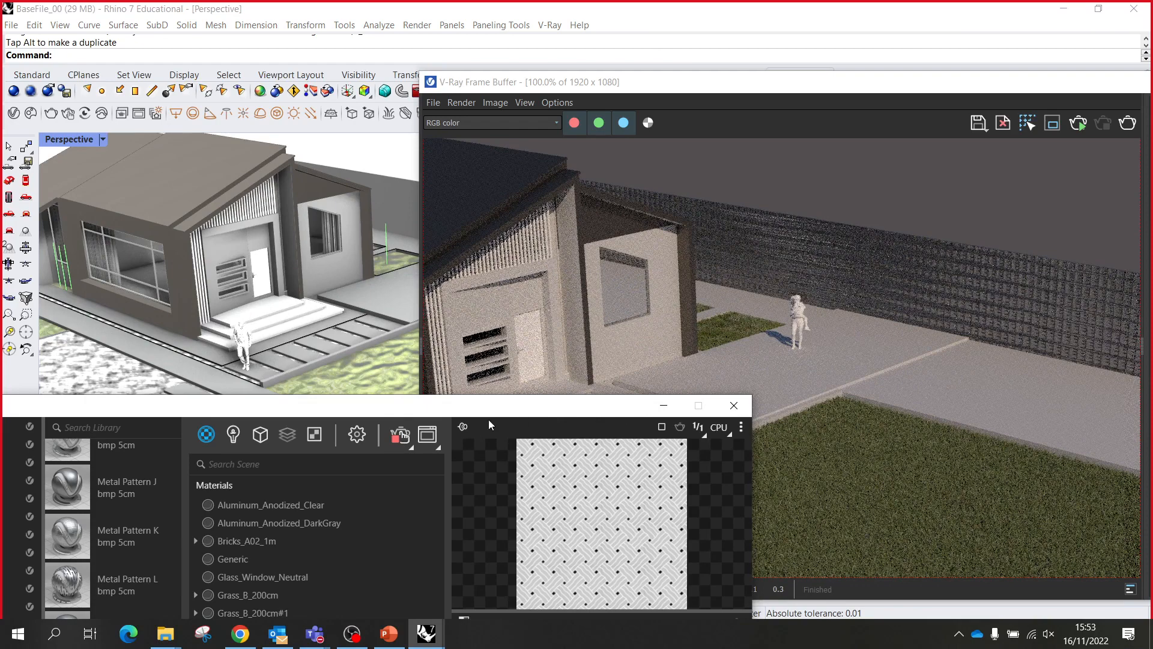
pyautogui.click(661, 405)
pyautogui.moveTo(638, 90); pyautogui.dragTo(928, 98)
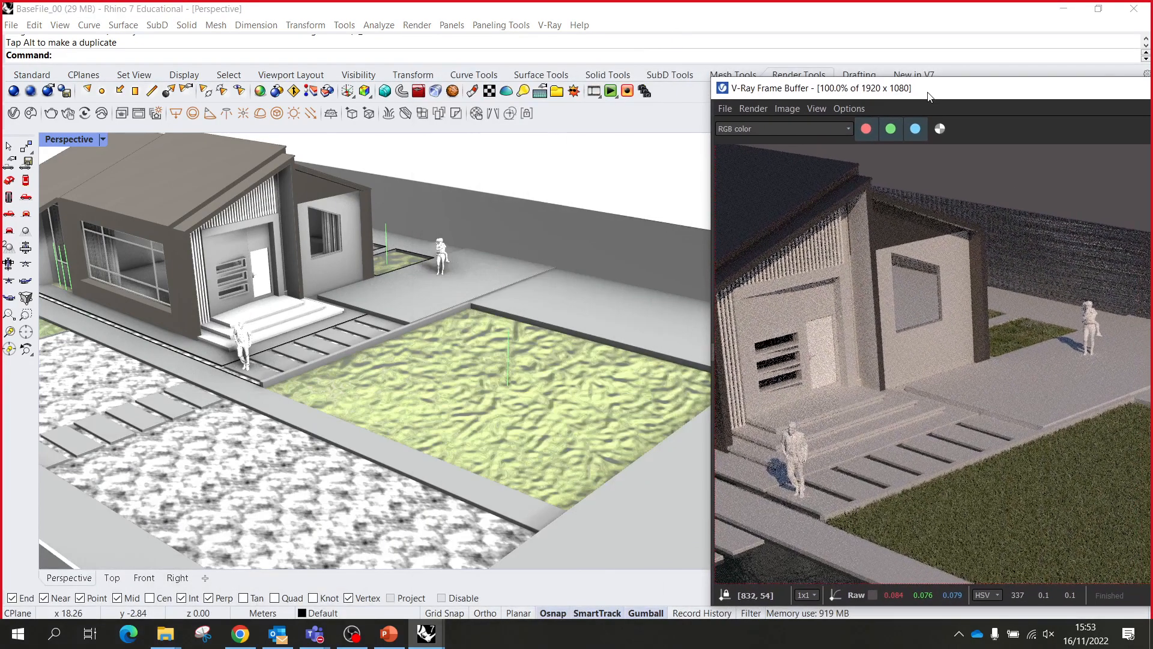
# - Launch a V-Ray Vision live session of the model and put the frame buffer out of the way
pyautogui.click(550, 25)
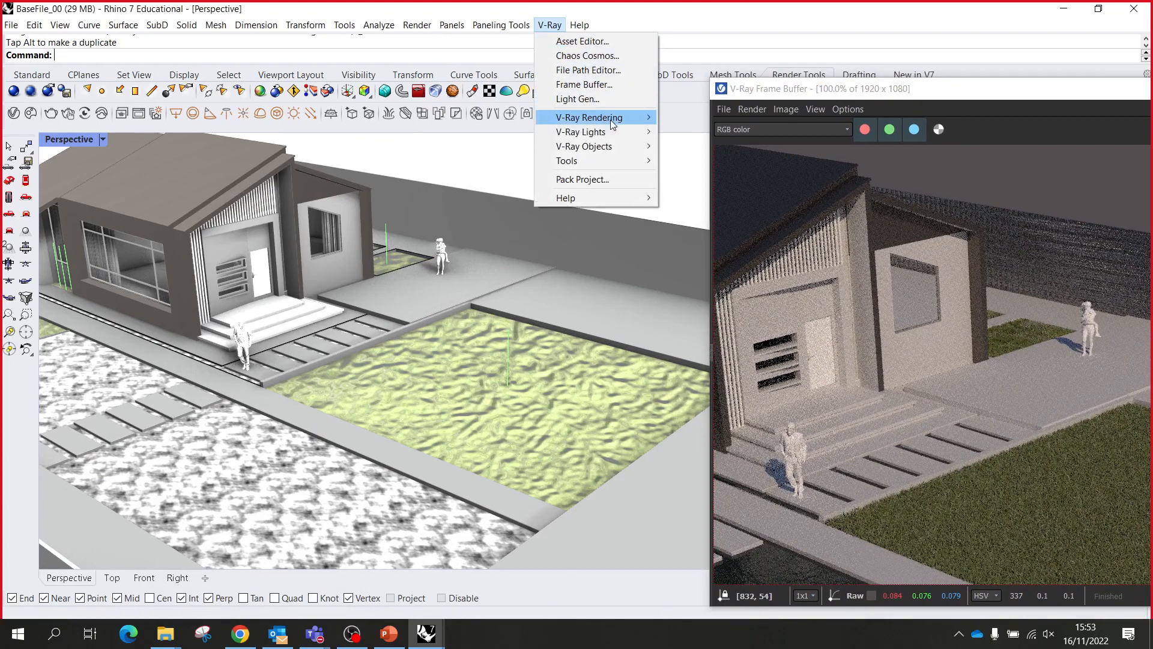
pyautogui.moveTo(601, 117)
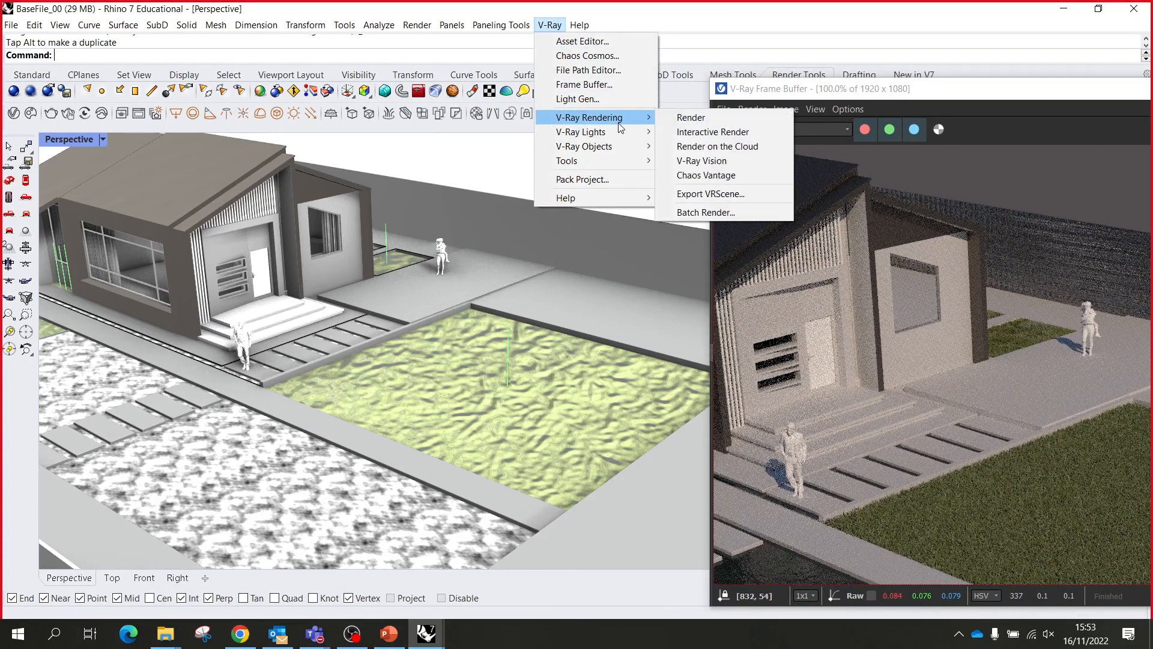
pyautogui.click(716, 162)
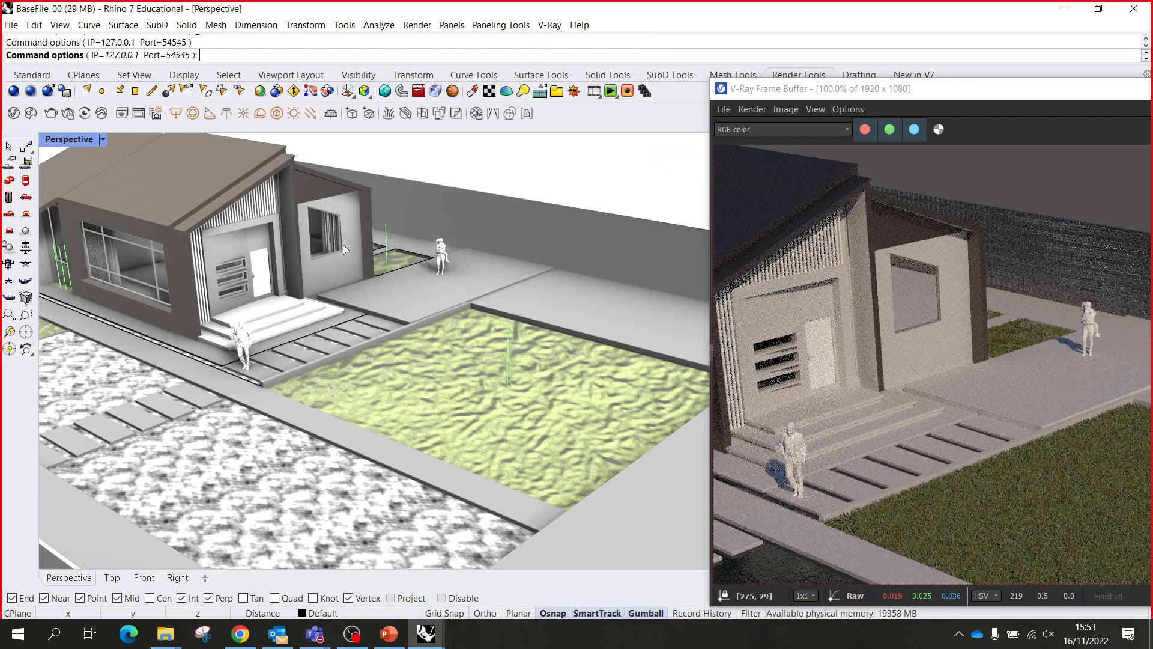
pyautogui.scroll(-5, 415, 198)
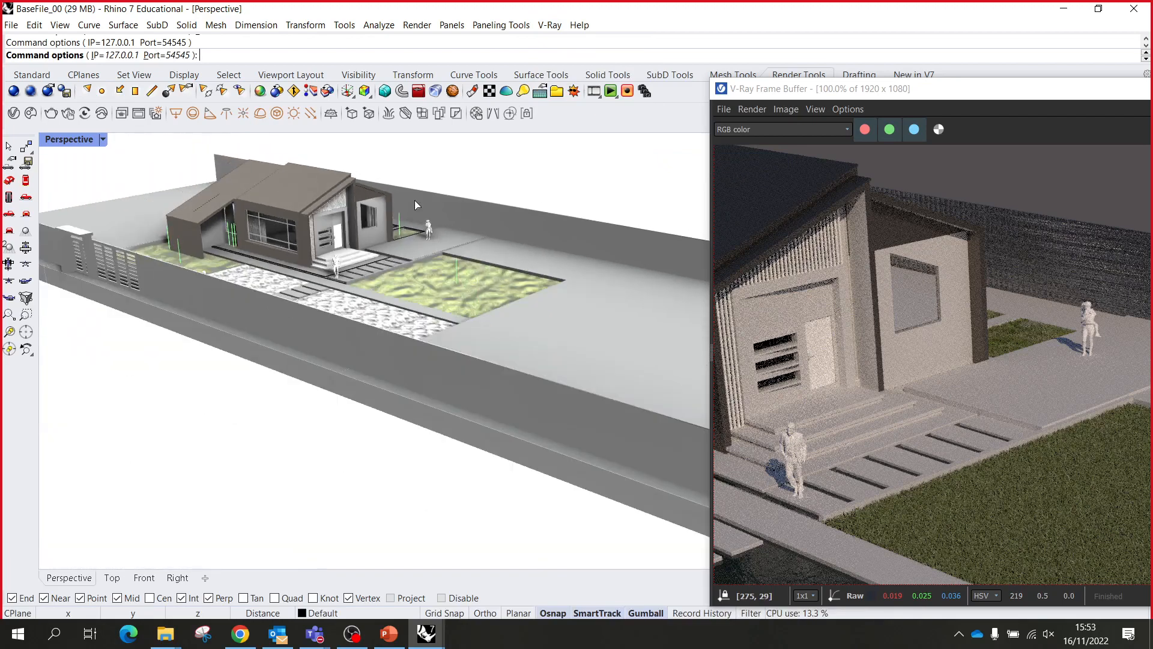
pyautogui.click(10, 147)
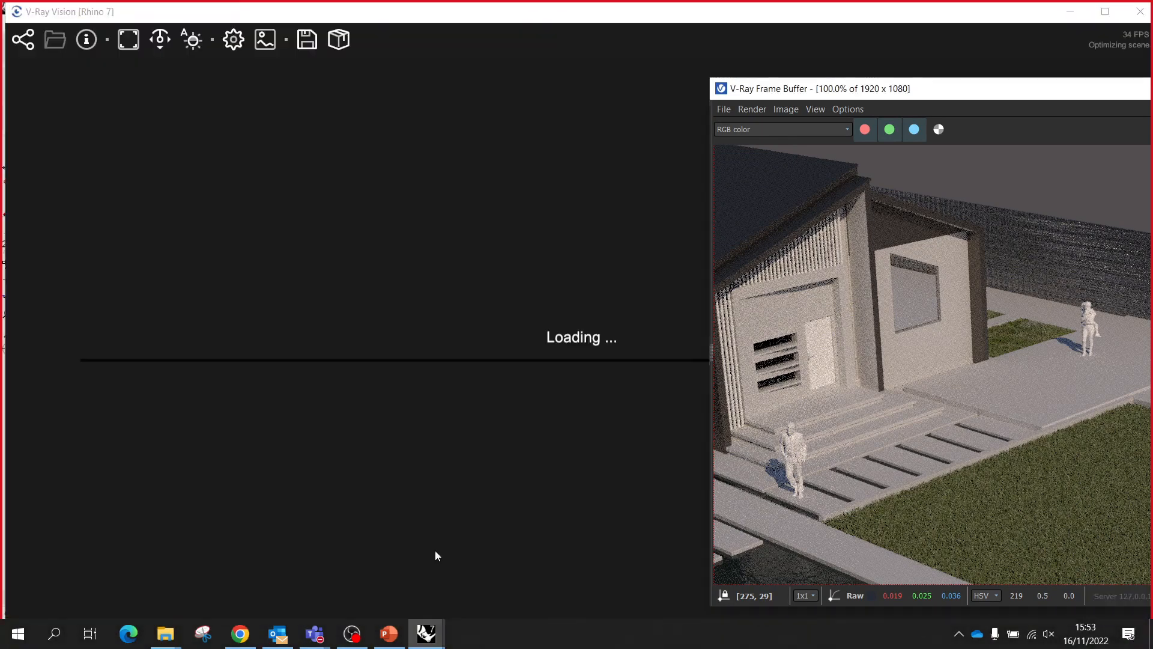
pyautogui.moveTo(907, 93); pyautogui.dragTo(506, 191)
pyautogui.click(1109, 185)
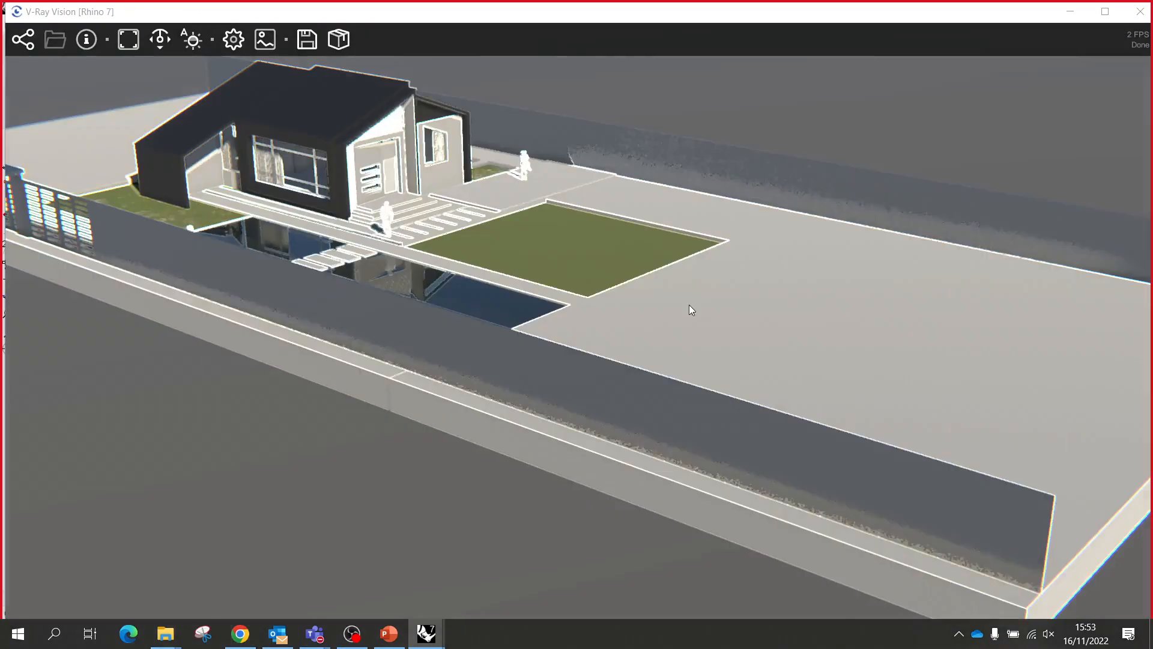
# - Examine the house, pool and lawn in V-Ray Vision from the overall site to closer views
pyautogui.scroll(5, 396, 161)
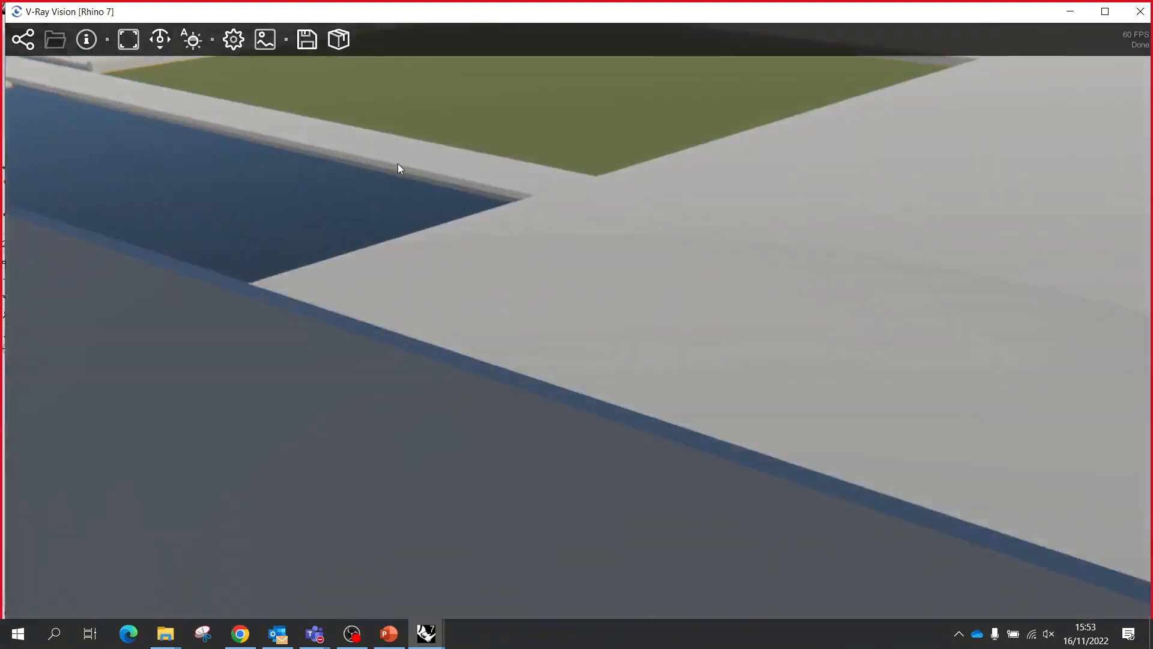
pyautogui.scroll(-4, 435, 207)
pyautogui.scroll(-5, 479, 248)
pyautogui.scroll(3, 405, 161)
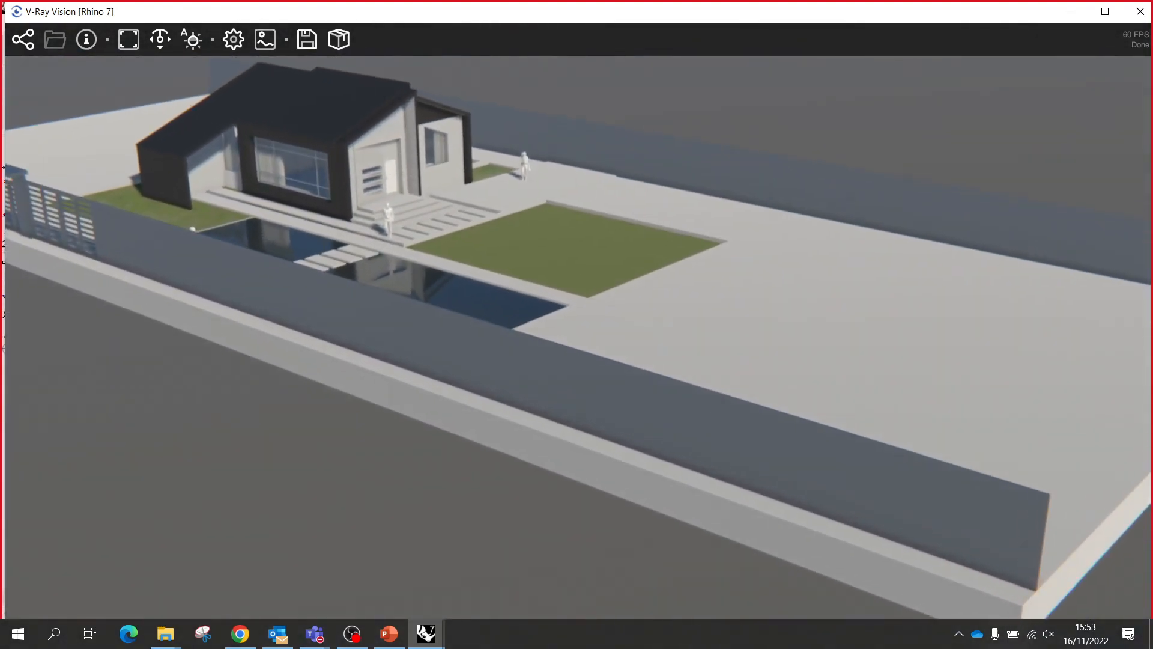
pyautogui.moveTo(438, 173); pyautogui.dragTo(284, 93)
pyautogui.scroll(-3, 466, 374)
pyautogui.scroll(6, 375, 314)
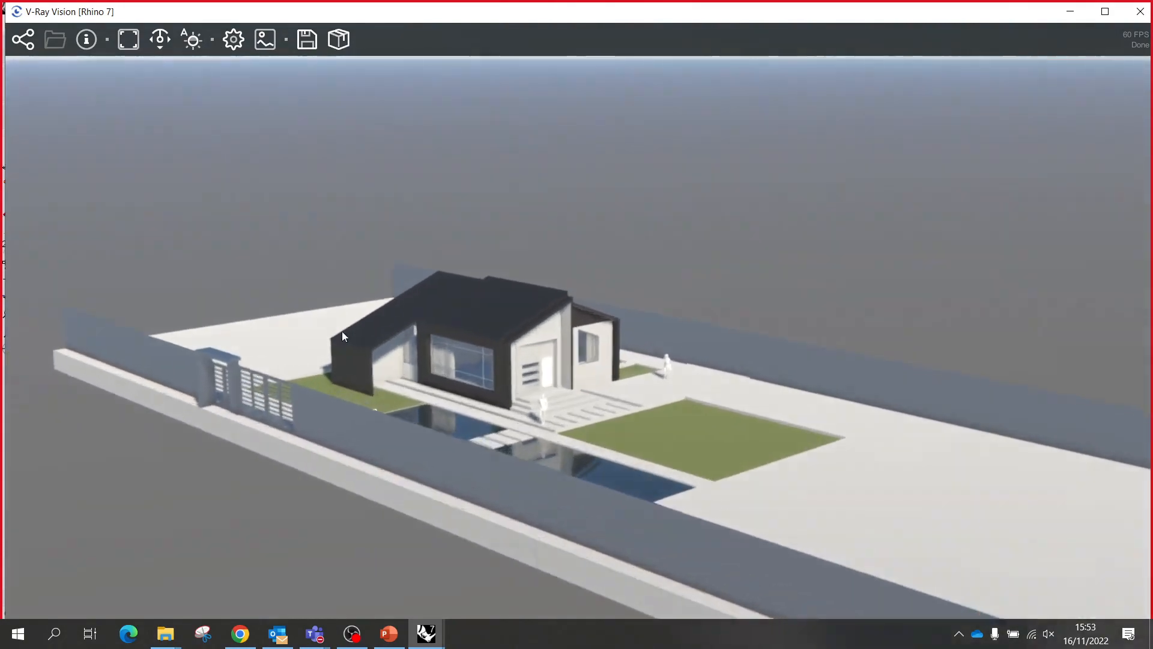
pyautogui.scroll(-5, 401, 319)
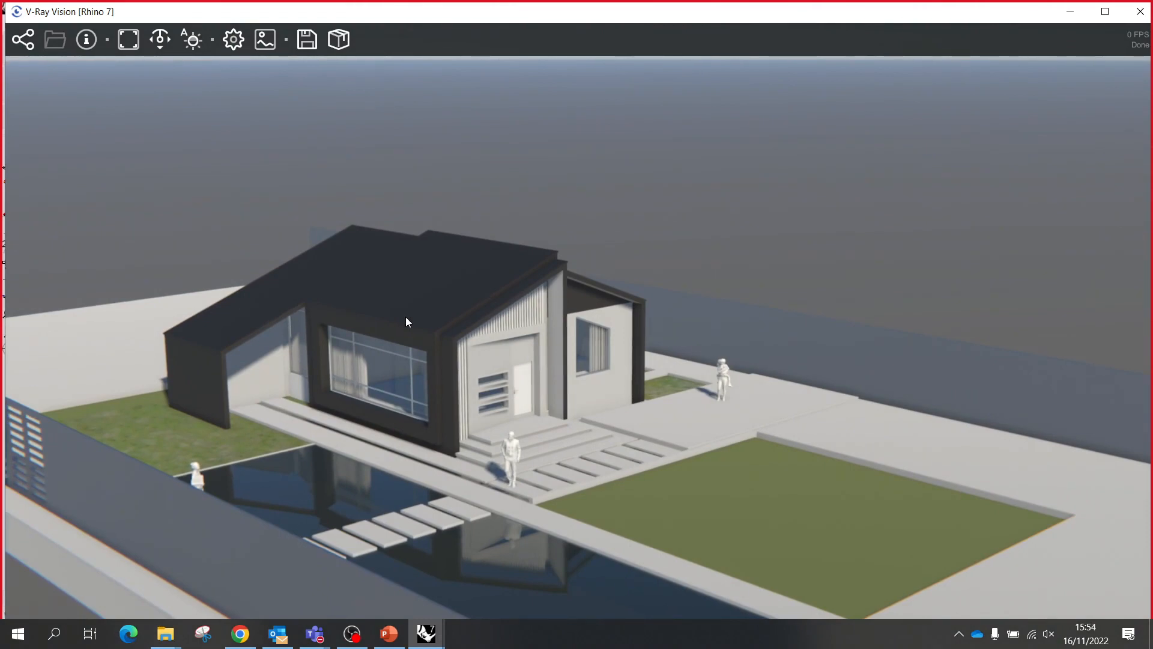
pyautogui.scroll(5, 406, 316)
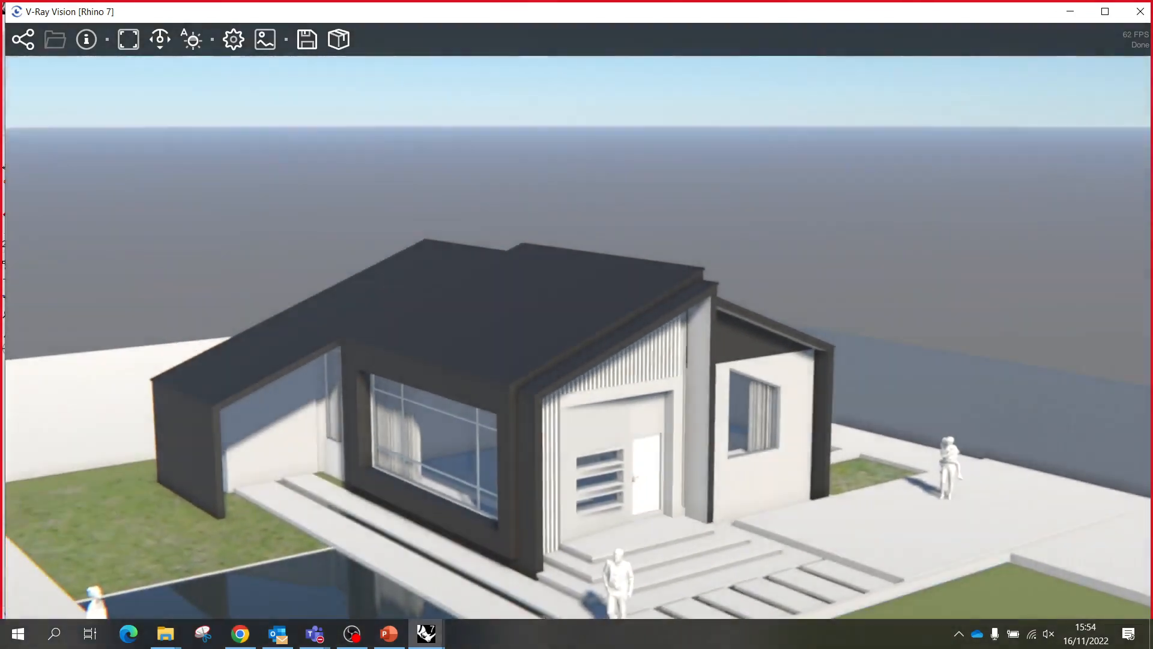
pyautogui.moveTo(405, 316); pyautogui.dragTo(71, 461)
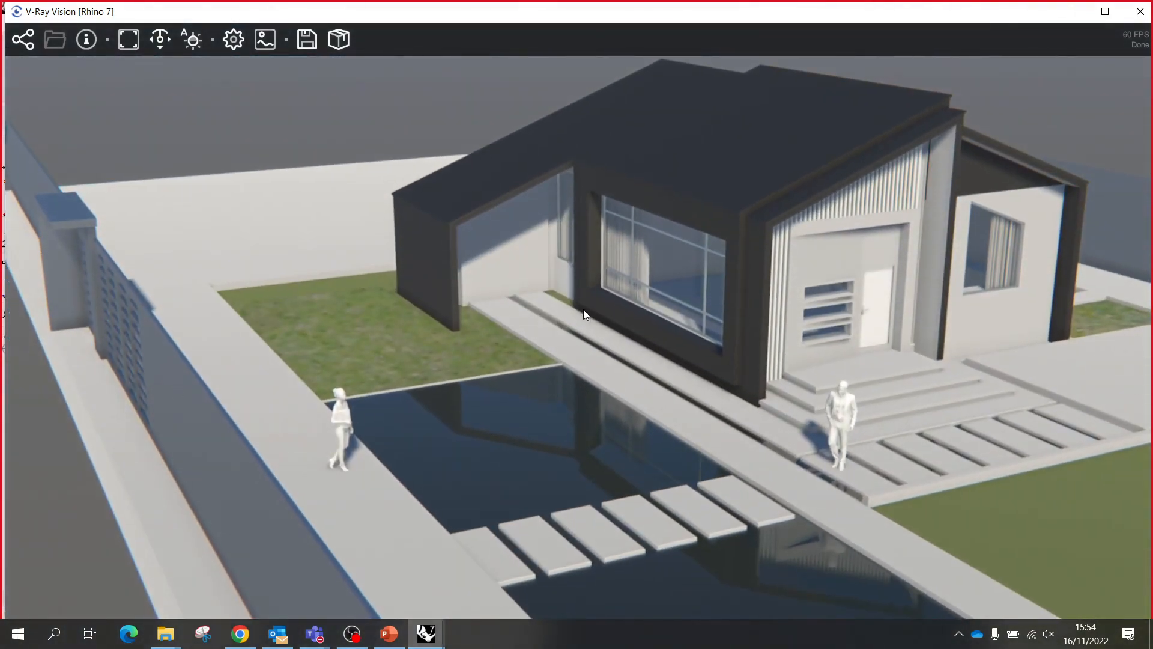
# - Walk the V-Ray Vision camera sideways and backward to inspect the house entrance and garden
pyautogui.press('d')
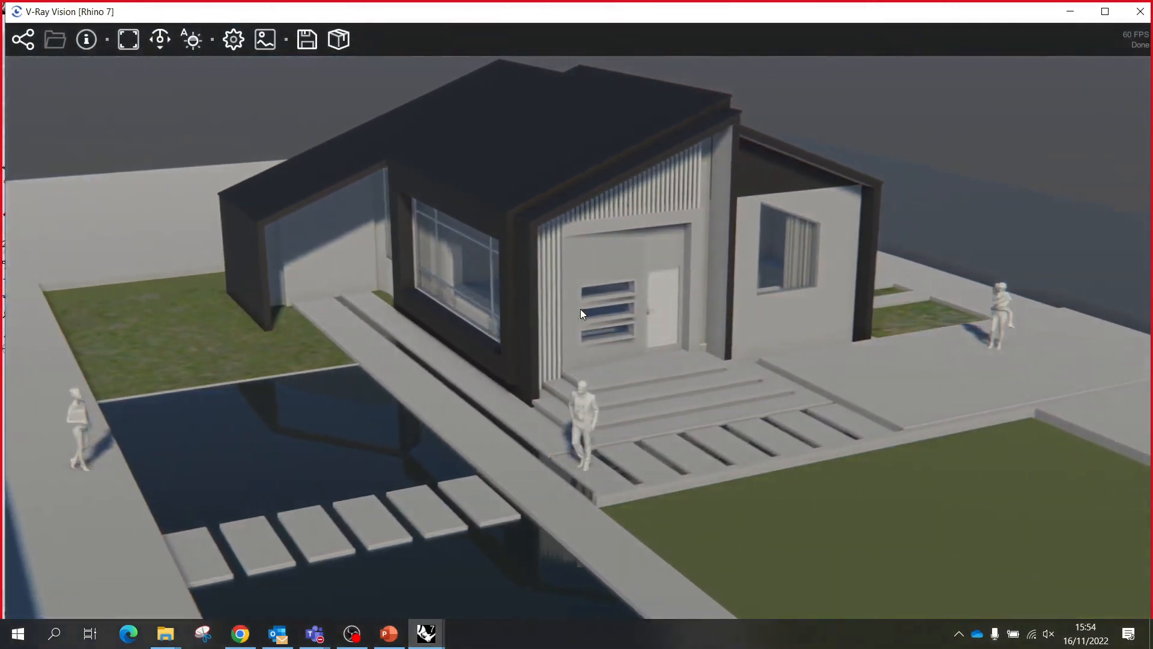
pyautogui.press('d')
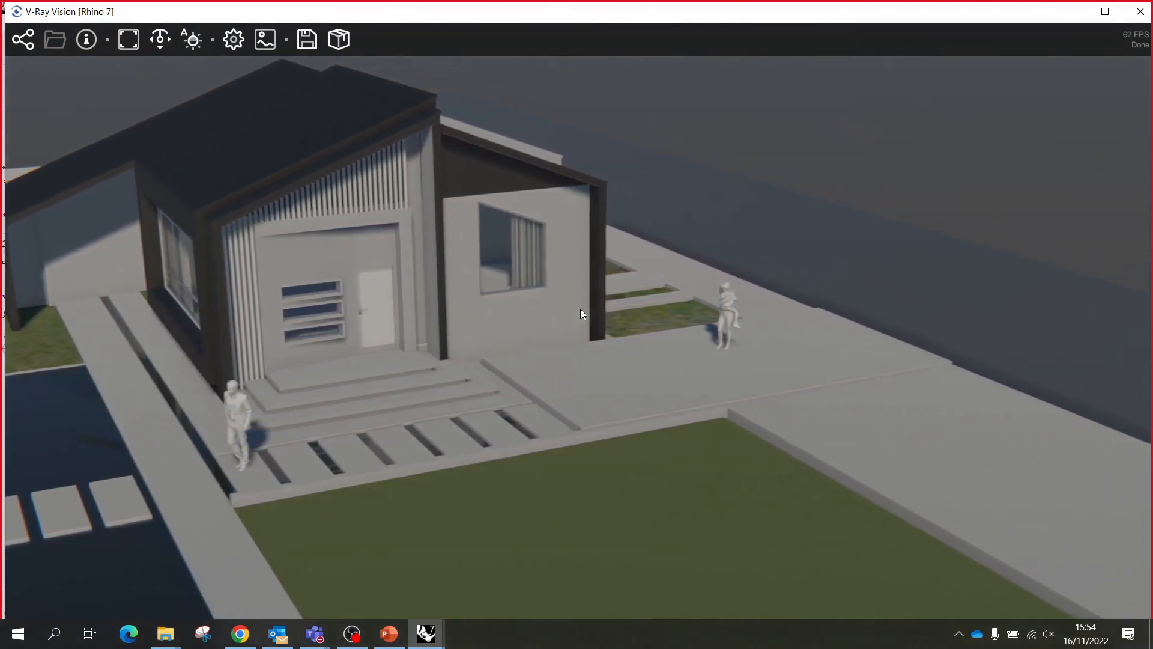
pyautogui.press('a')
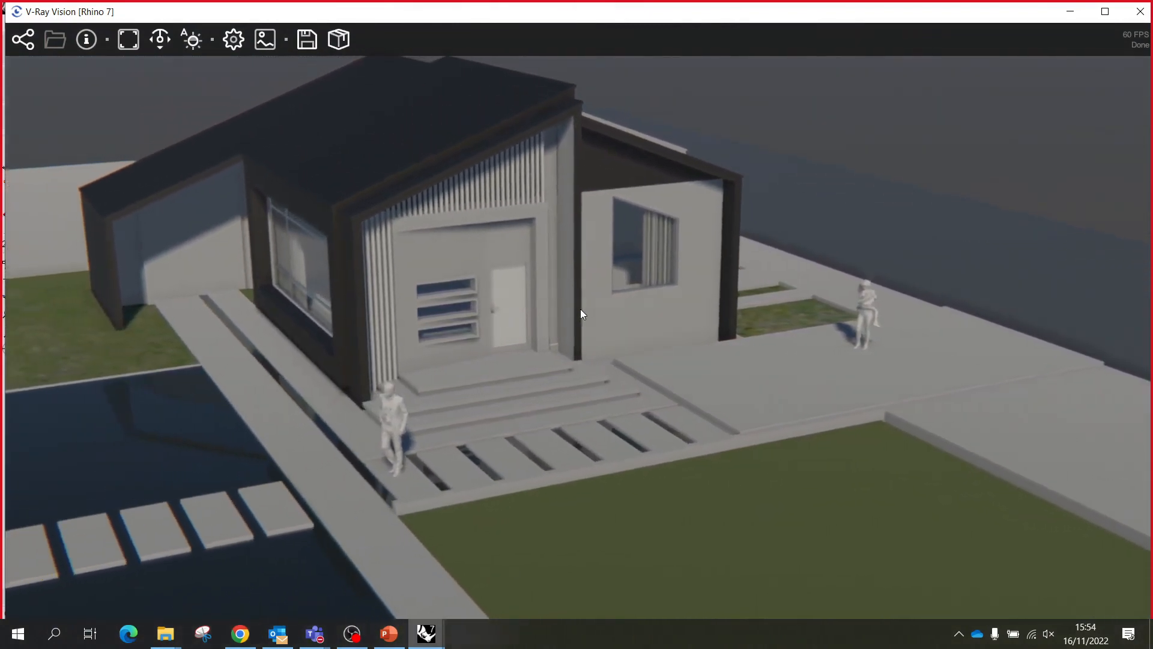
pyautogui.press('s')
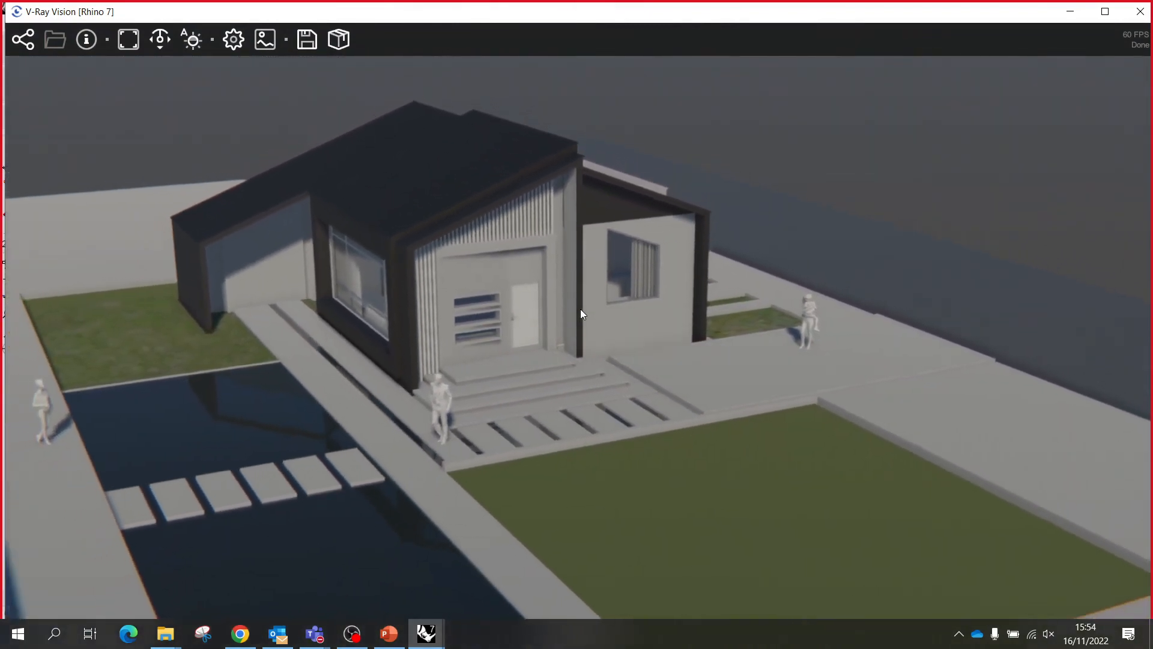
pyautogui.press('s')
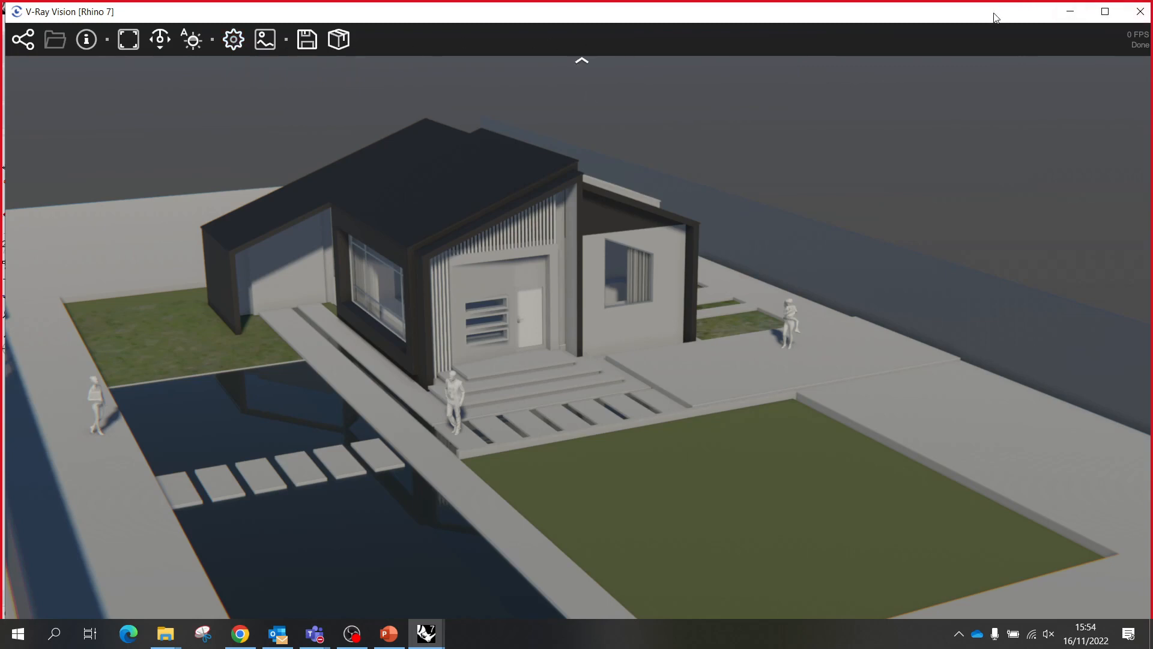
# - Close the V-Ray Vision live session and return to the Rhino model
pyautogui.moveTo(996, 16); pyautogui.dragTo(946, 40)
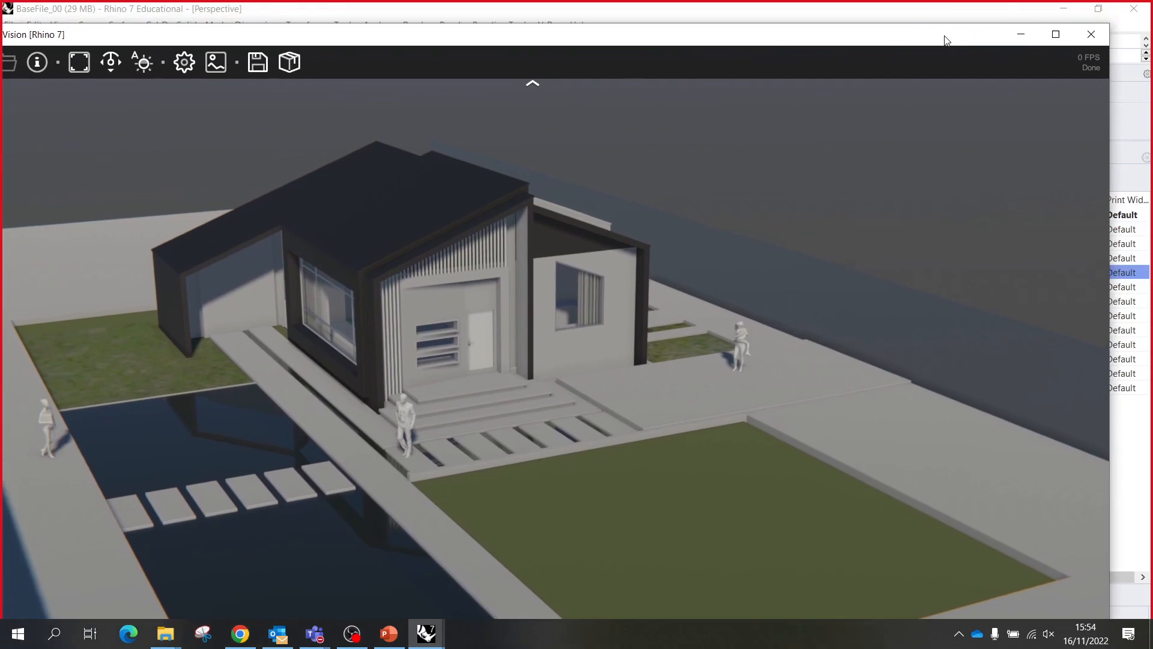
pyautogui.moveTo(946, 41); pyautogui.dragTo(928, 59)
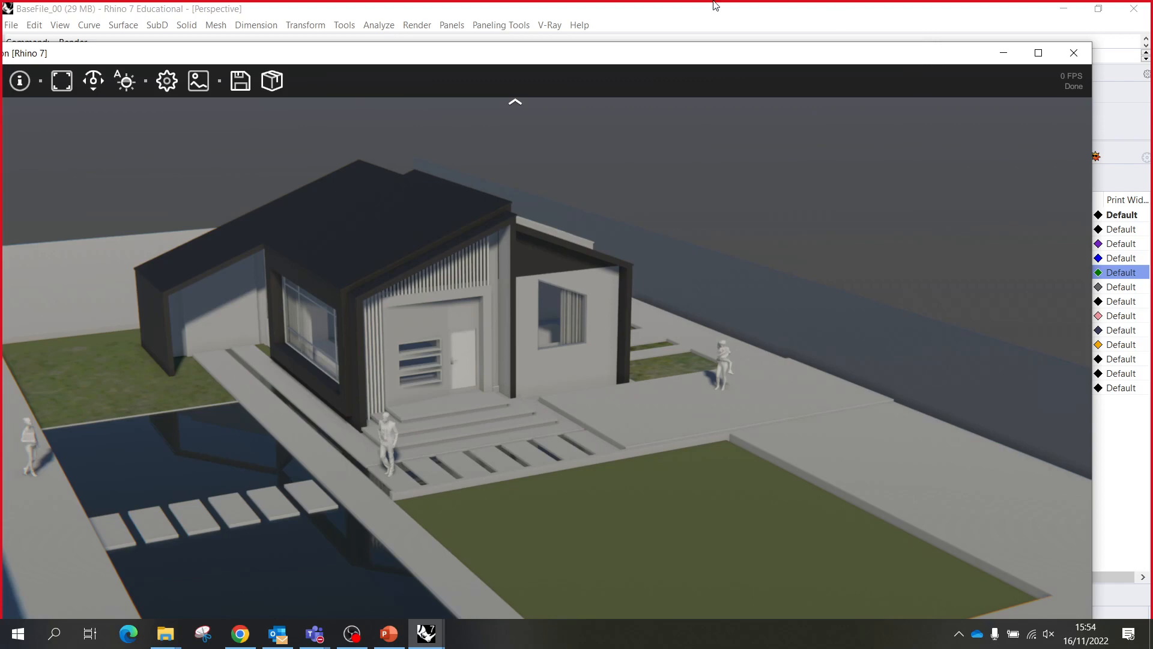
pyautogui.click(1076, 53)
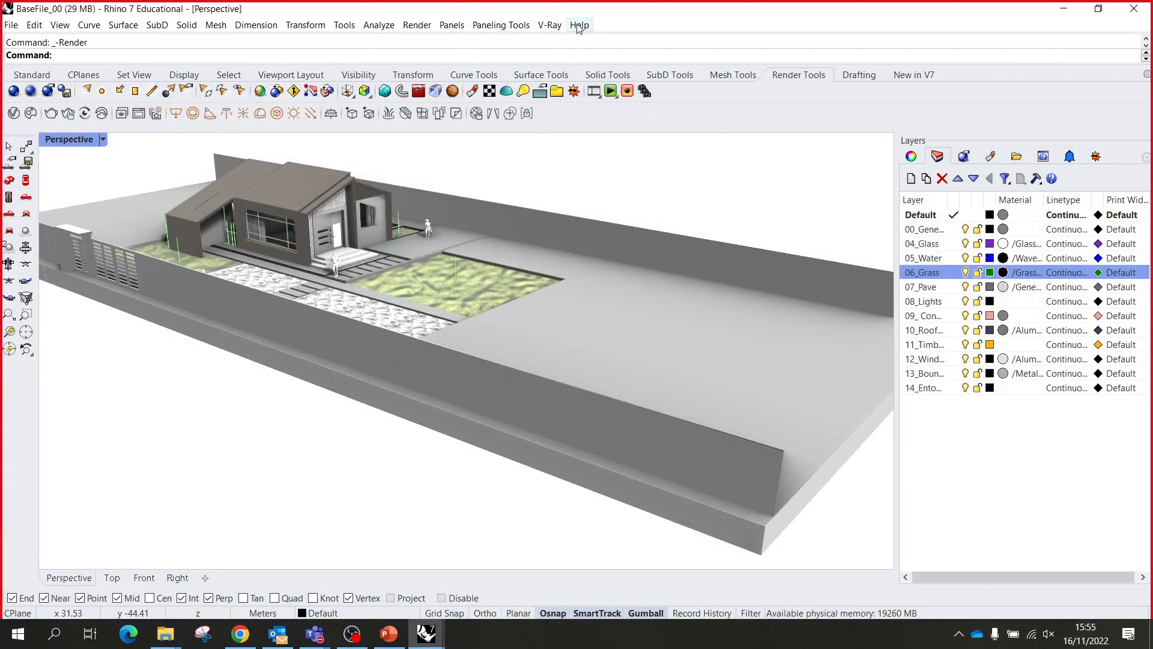
pyautogui.click(550, 24)
pyautogui.moveTo(597, 117)
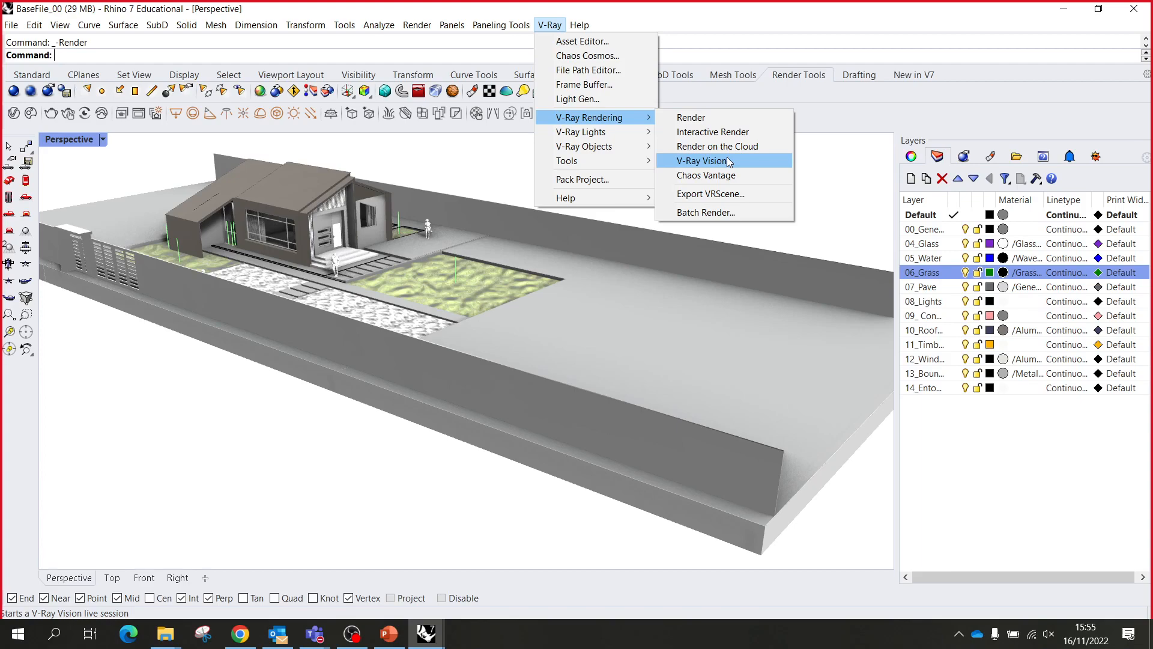
pyautogui.click(731, 160)
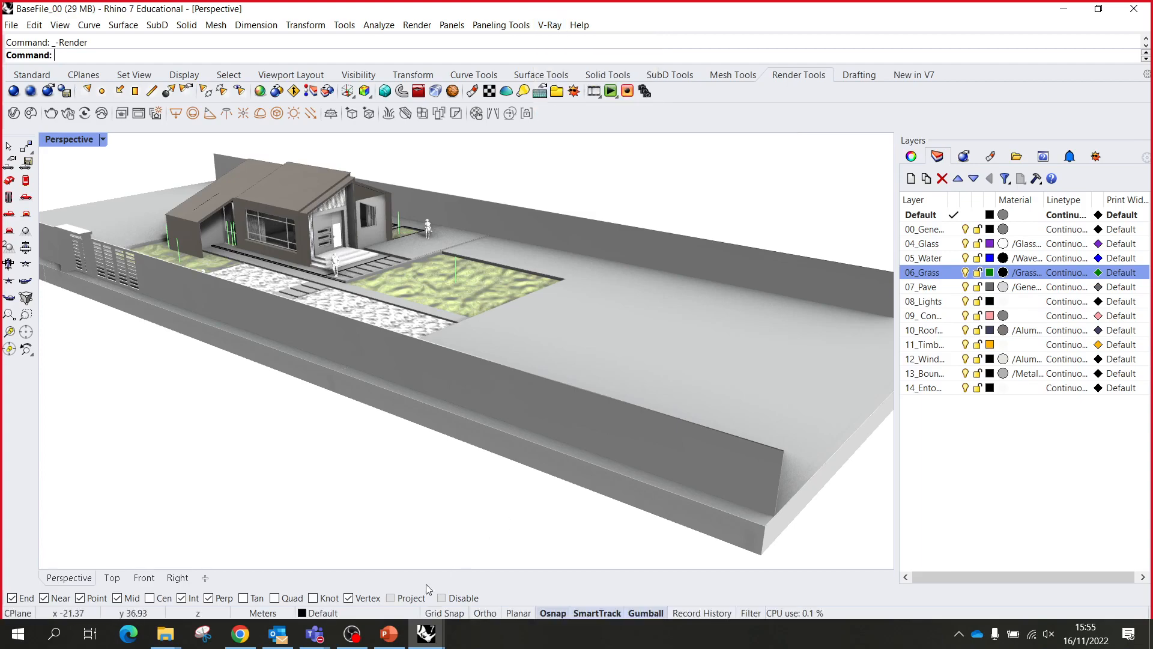
# - Bring back the V-Ray Frame Buffer and the Asset Editor, arranging them so the render and material settings are accessible
pyautogui.click(426, 633)
pyautogui.moveTo(517, 591)
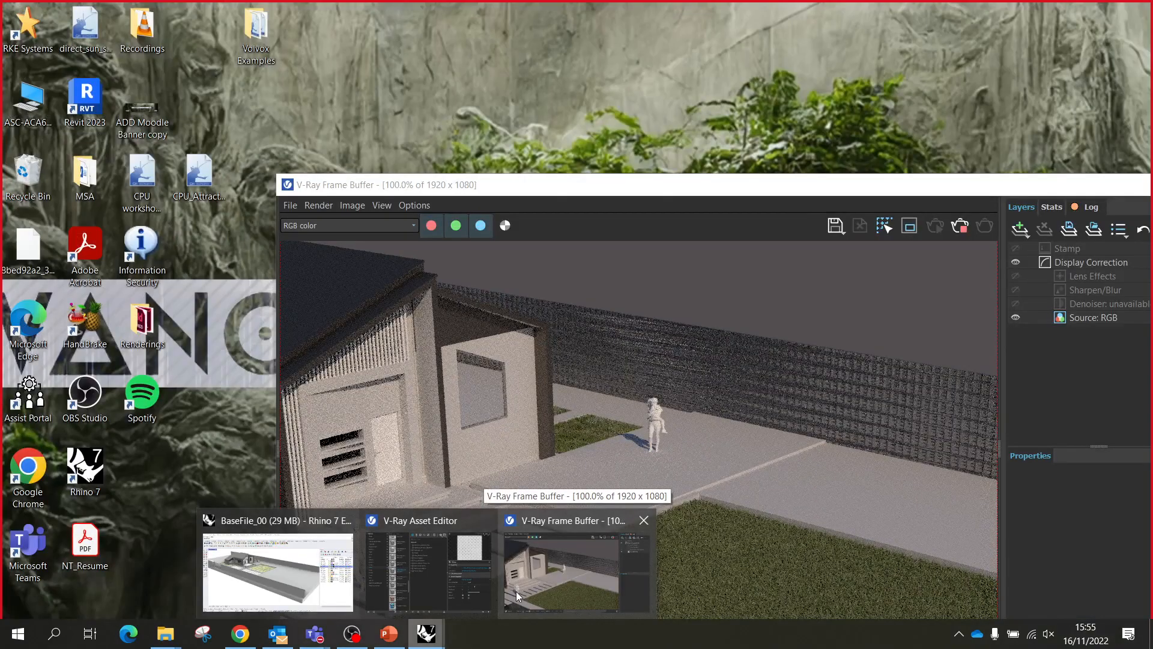
pyautogui.click(517, 591)
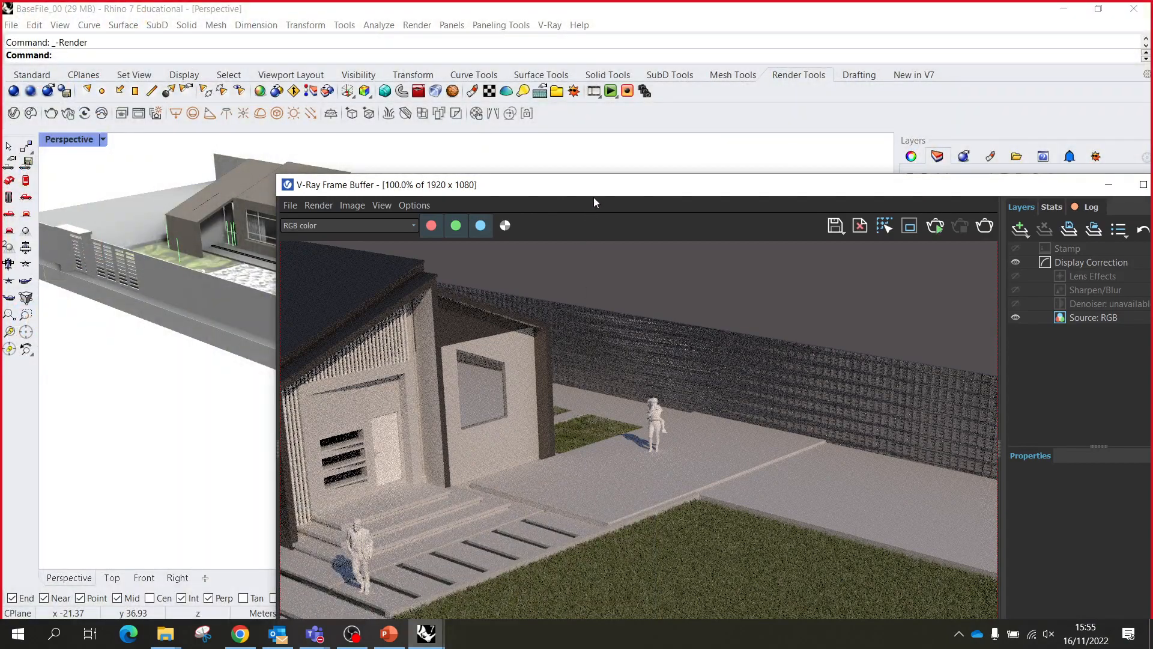
pyautogui.moveTo(593, 197); pyautogui.dragTo(741, 86)
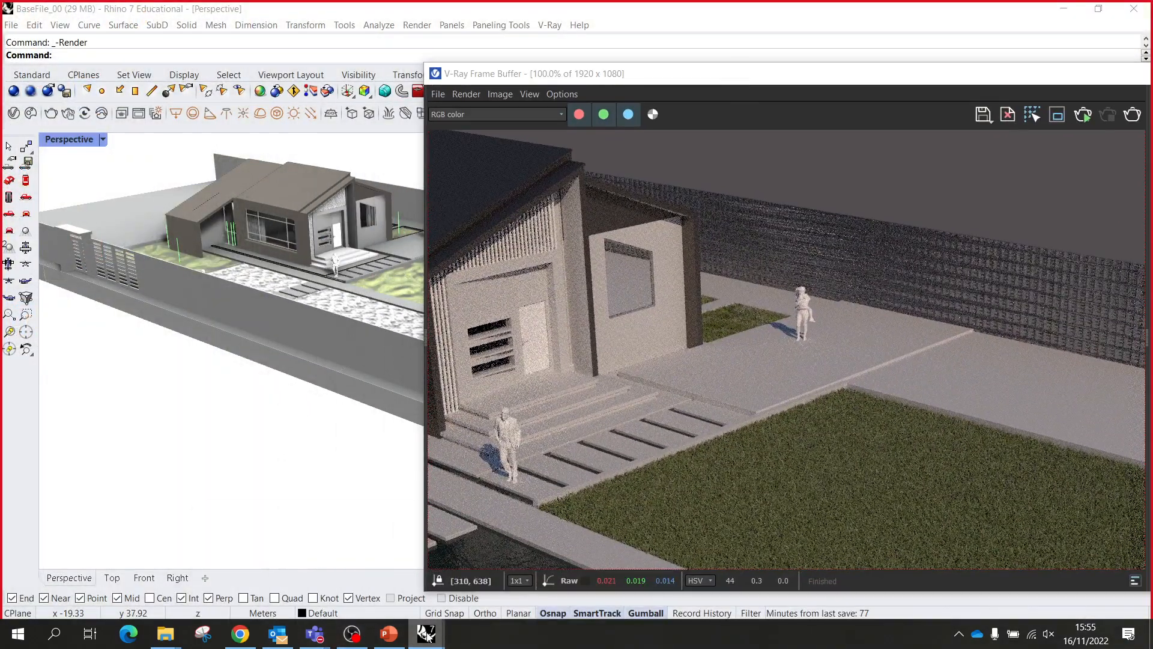
pyautogui.moveTo(427, 634)
pyautogui.click(406, 549)
pyautogui.moveTo(479, 406); pyautogui.dragTo(527, 58)
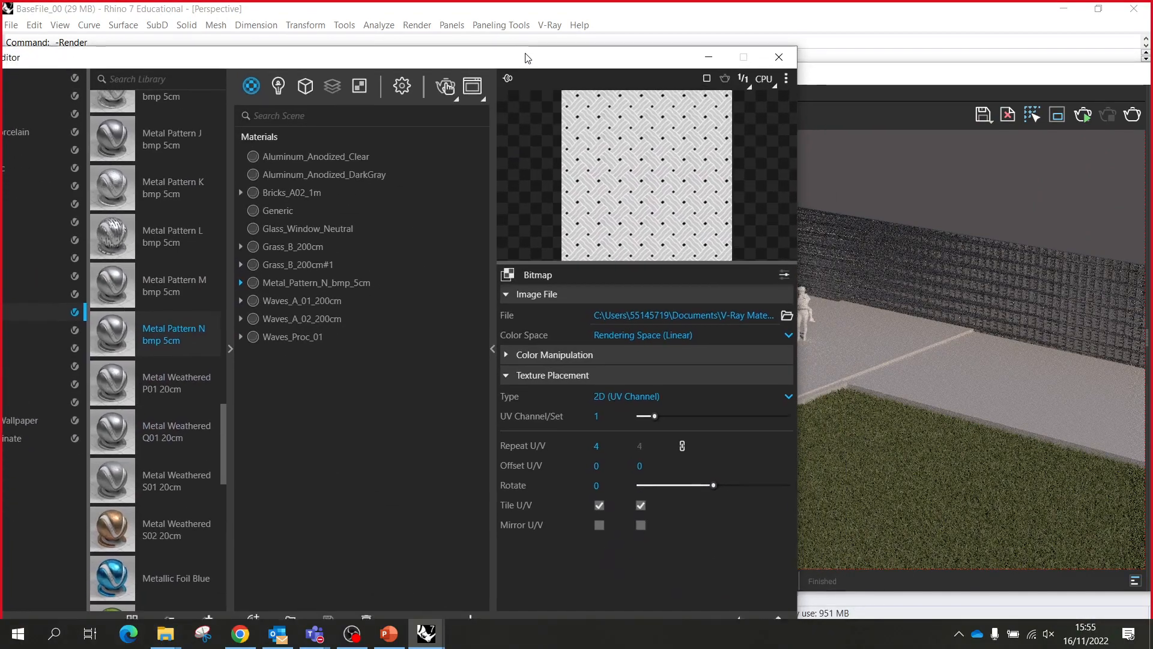
# - Set the bump map's Repeat U/V to 1 for the Metal_Pattern_N_bmp_5cm material
pyautogui.click(325, 285)
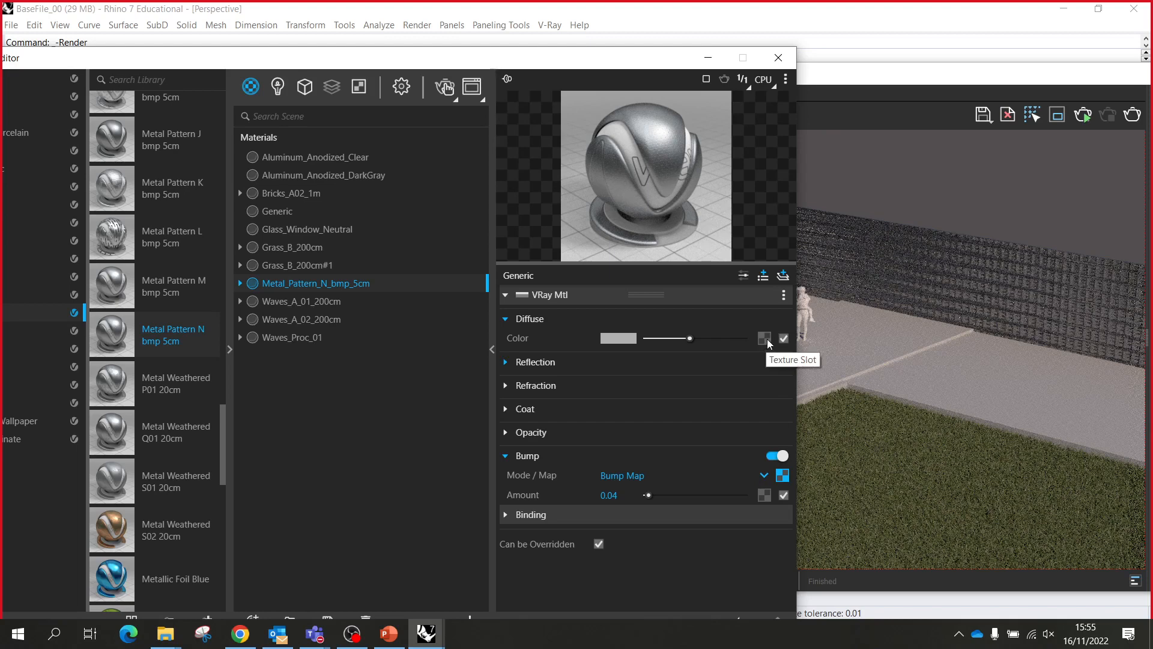
pyautogui.click(782, 480)
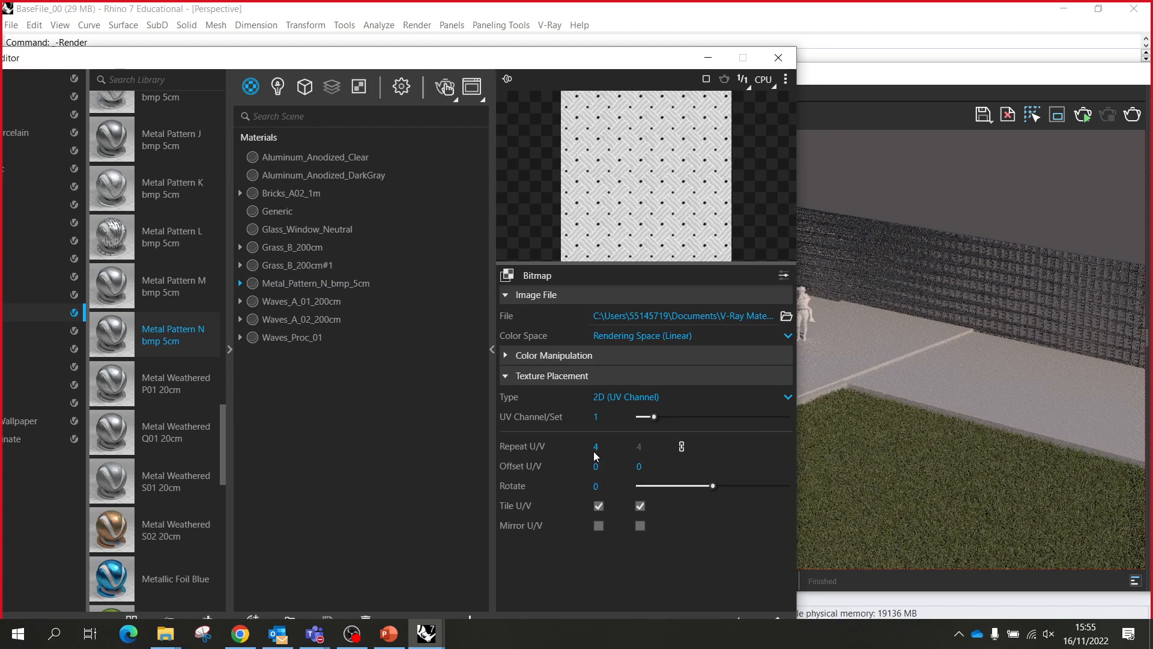
pyautogui.doubleClick(613, 448)
pyautogui.write('1')
pyautogui.press('Return')
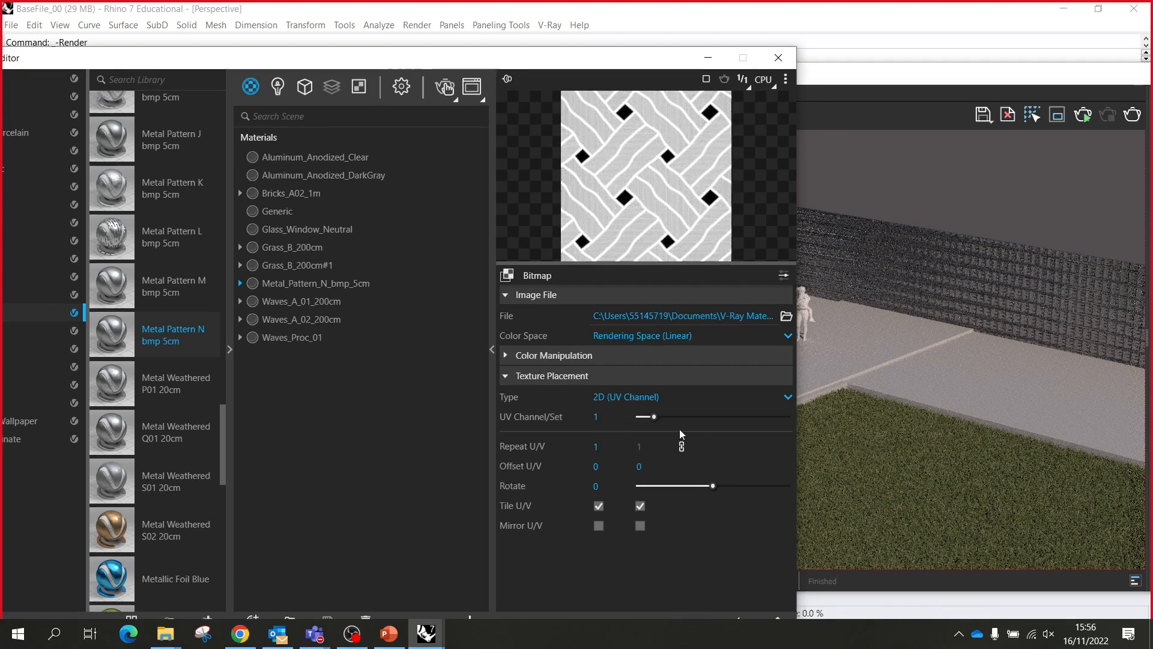
# - Restart the interactive render and inspect the metal pattern on the boundary wall up close
pyautogui.click(1086, 116)
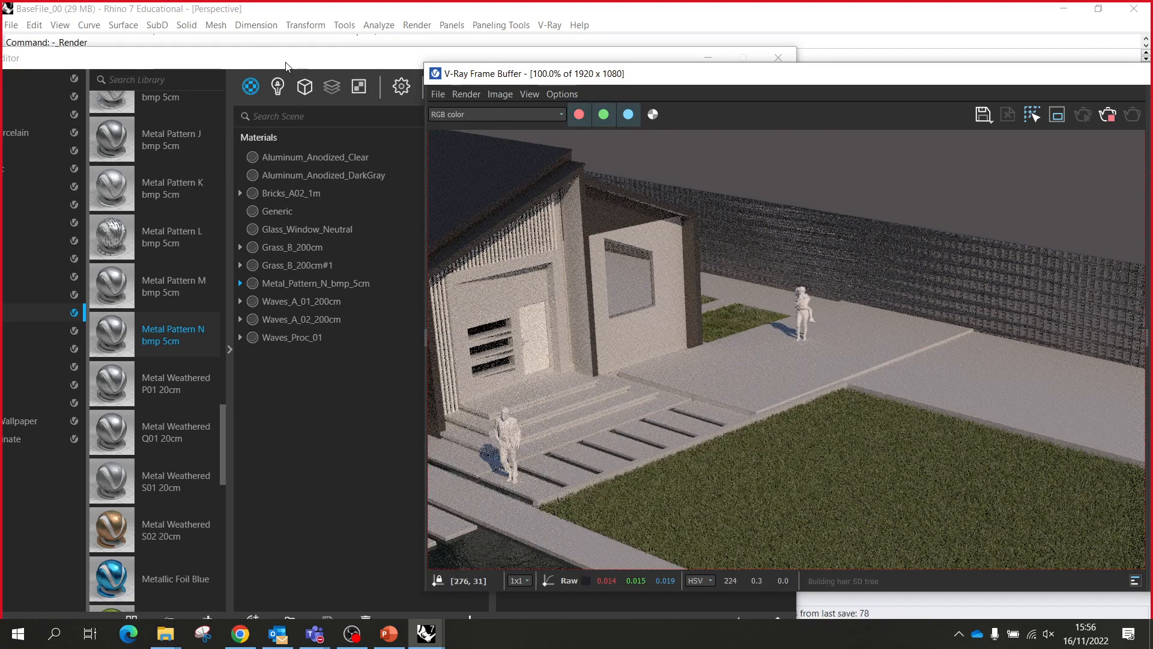
pyautogui.scroll(-2, 865, 274)
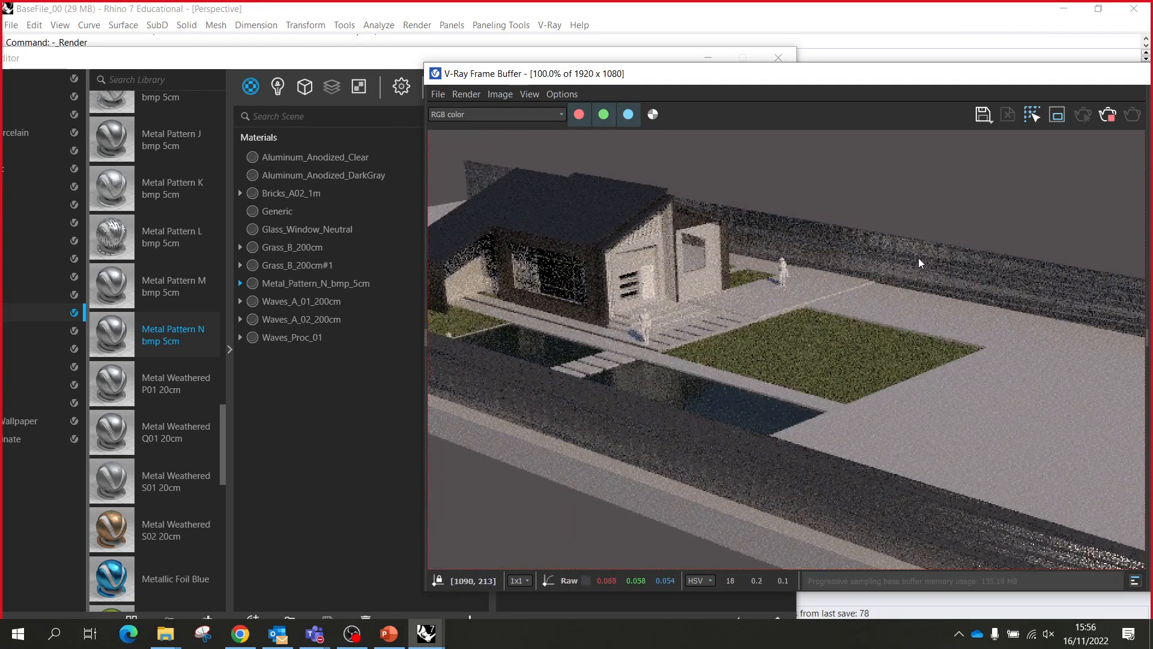
pyautogui.scroll(3, 917, 259)
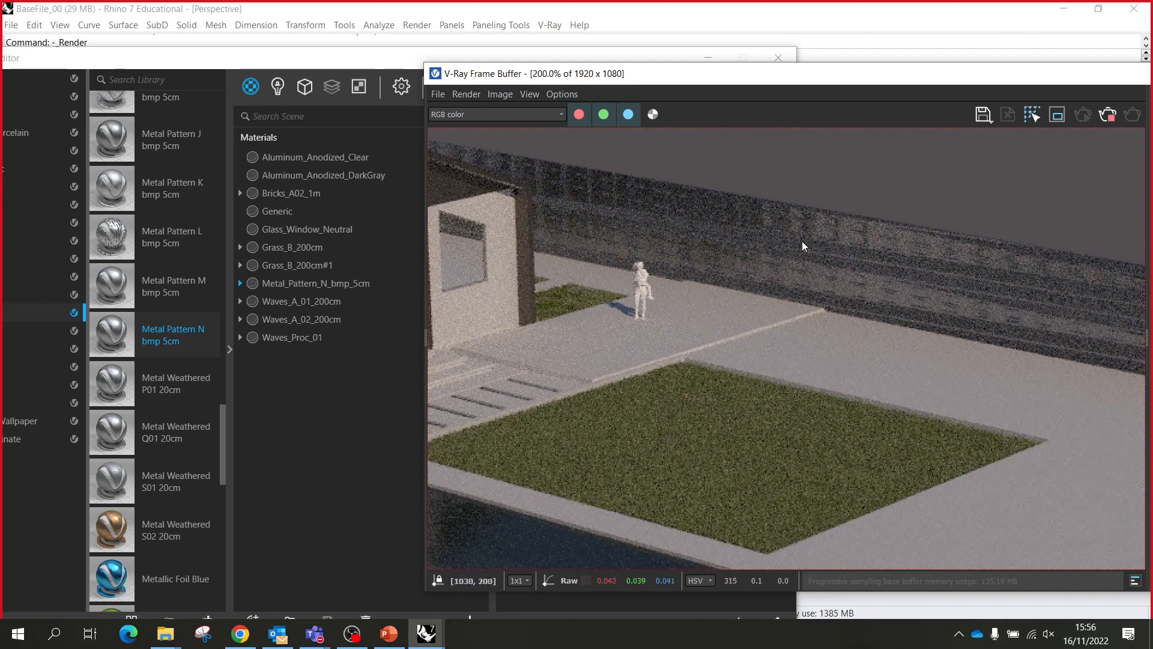
# - Unlink the bump bitmap's Repeat U/V values and set the U repeat to 10
pyautogui.click(286, 72)
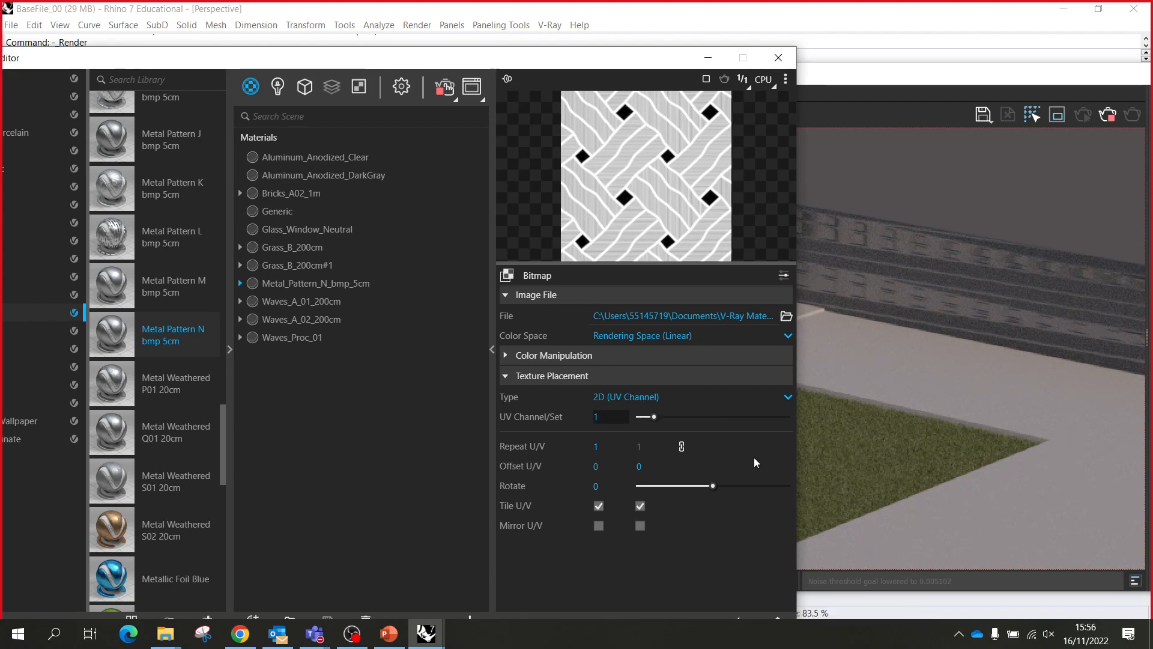
pyautogui.click(683, 446)
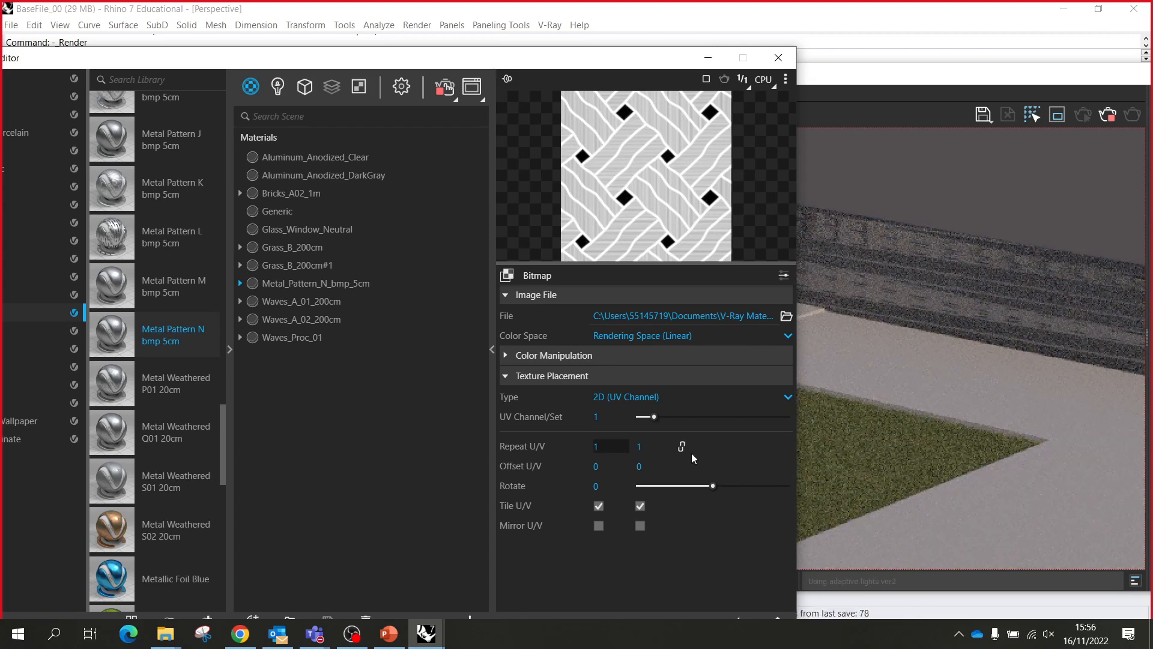
pyautogui.write('0')
pyautogui.press('Return')
pyautogui.click(651, 444)
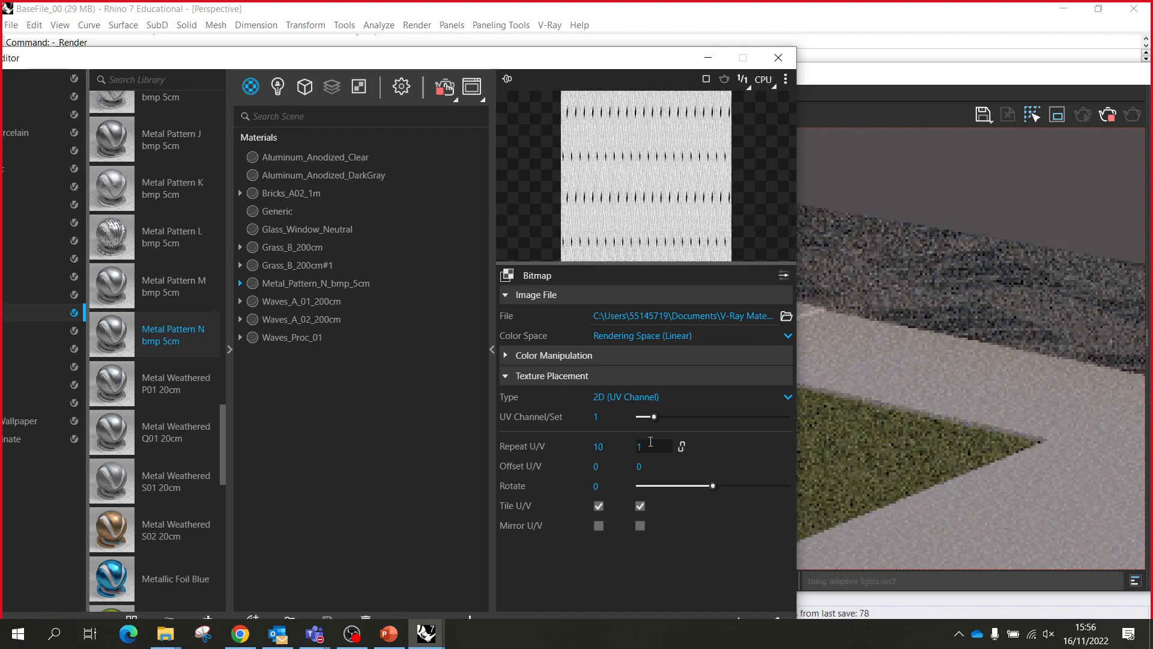
# - Set the bump bitmap's U repeat to 50 and inspect the pattern on the boundary walls in the render
pyautogui.click(613, 449)
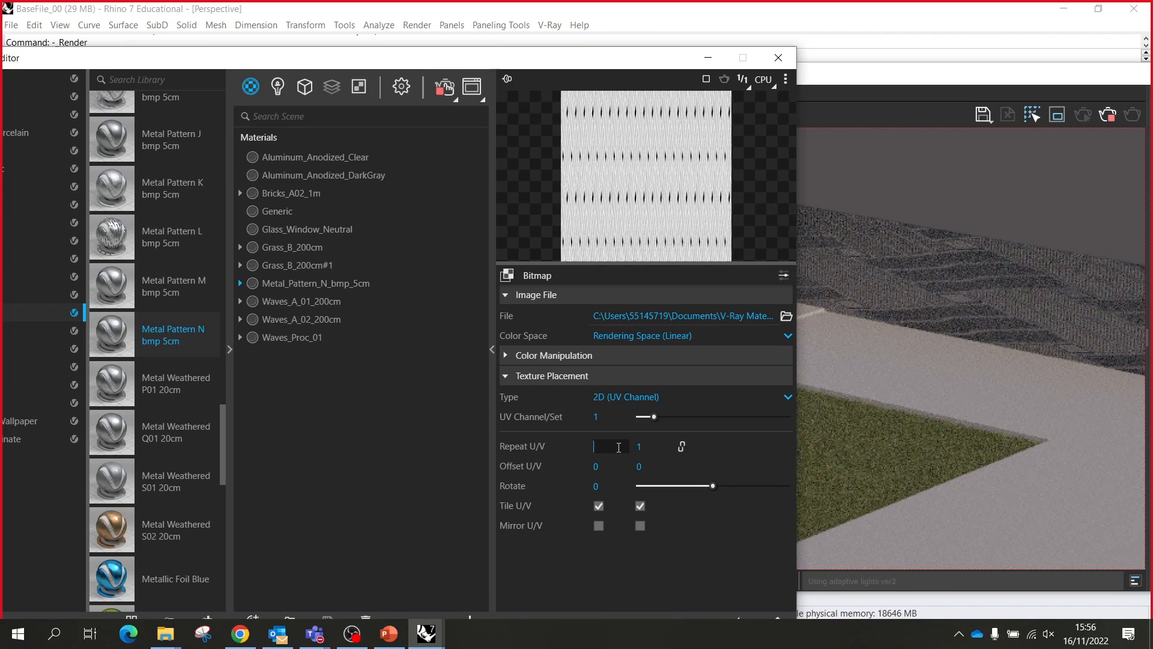
pyautogui.press('BackSpace')
pyautogui.press('BackSpace')
pyautogui.write('50')
pyautogui.press('Return')
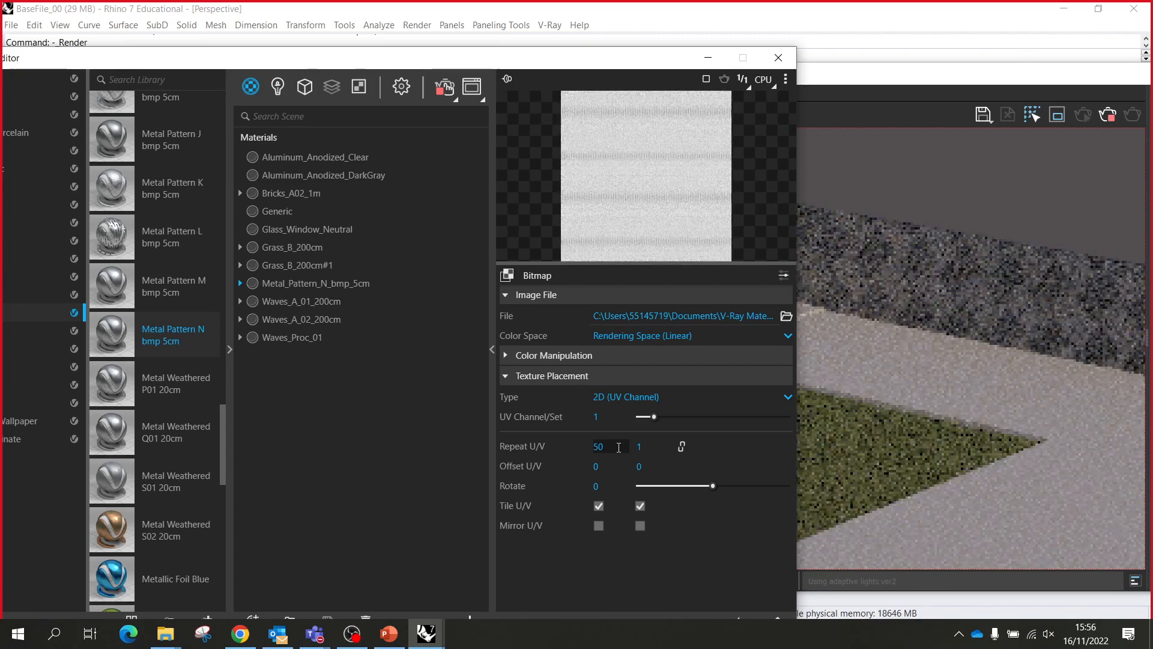
pyautogui.scroll(3, 982, 272)
pyautogui.scroll(-3, 978, 272)
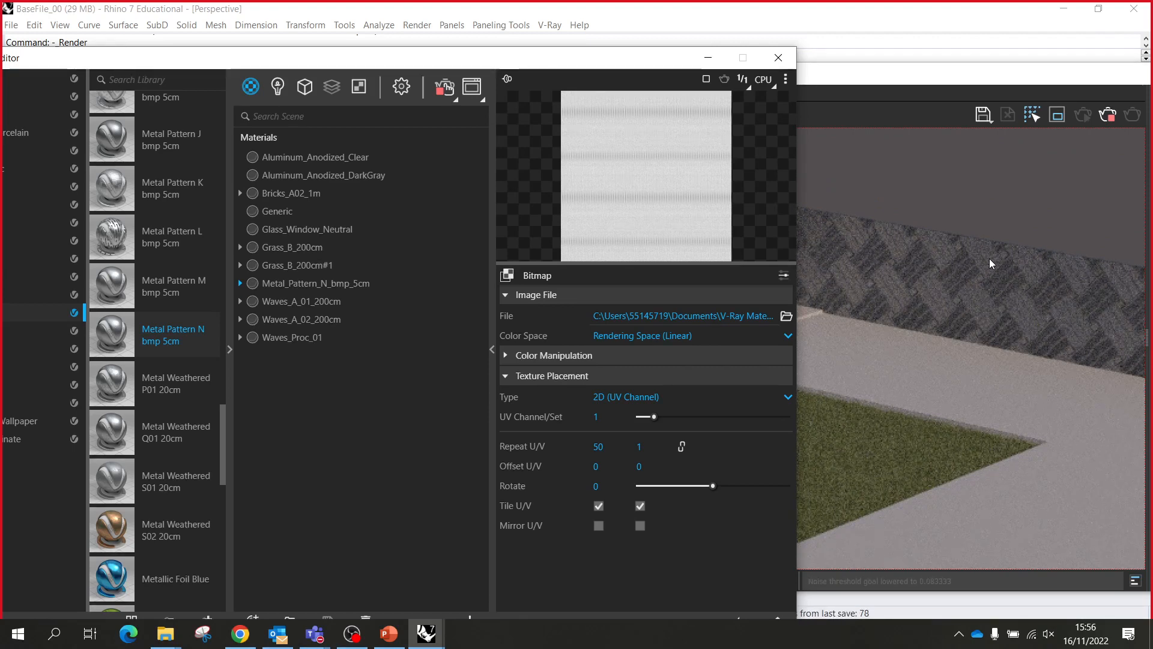
pyautogui.scroll(-5, 978, 279)
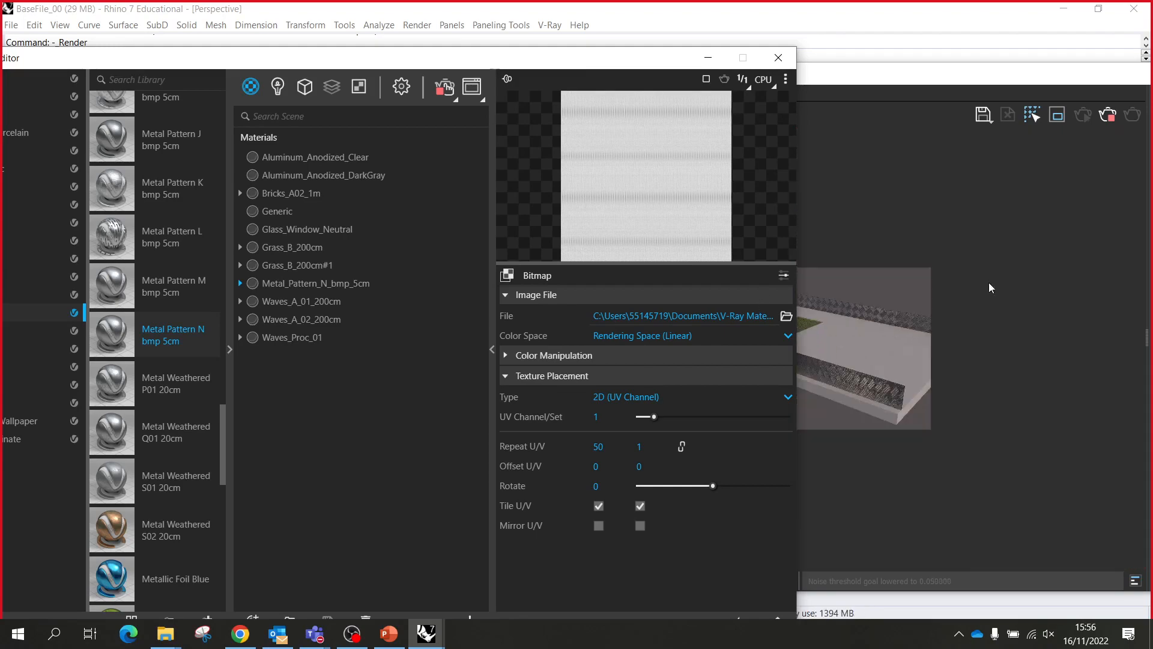
pyautogui.scroll(2, 900, 357)
pyautogui.scroll(2, 919, 337)
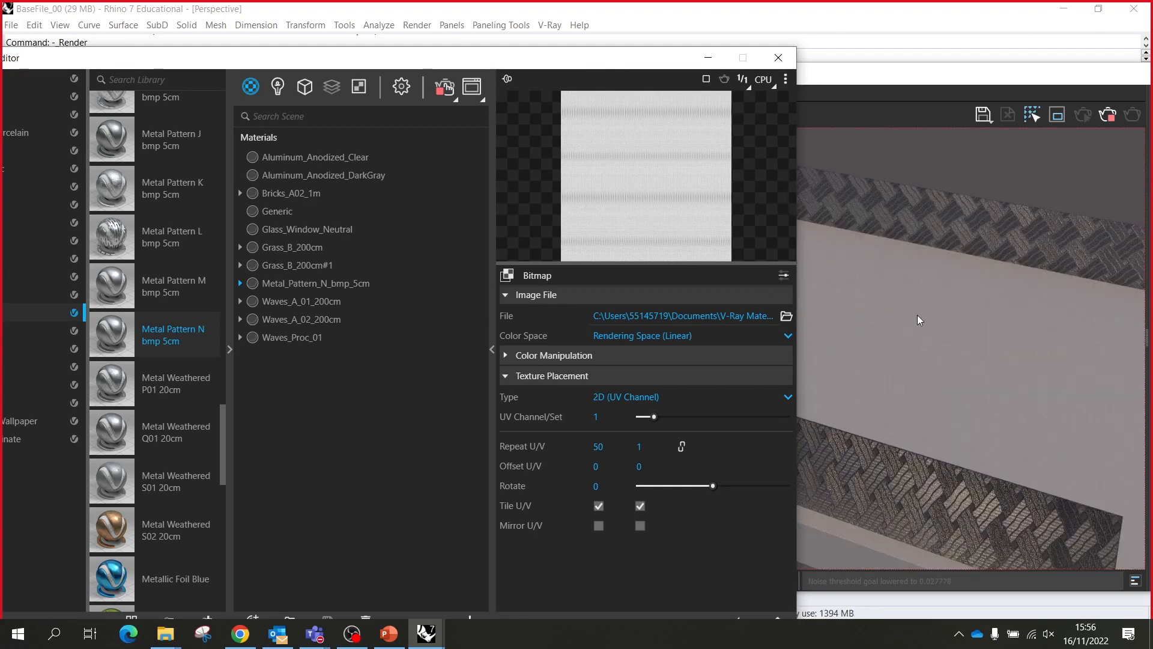
# - Set the bump bitmap's V repeat to 10 independently of U and inspect the wall pattern in the render
pyautogui.click(640, 447)
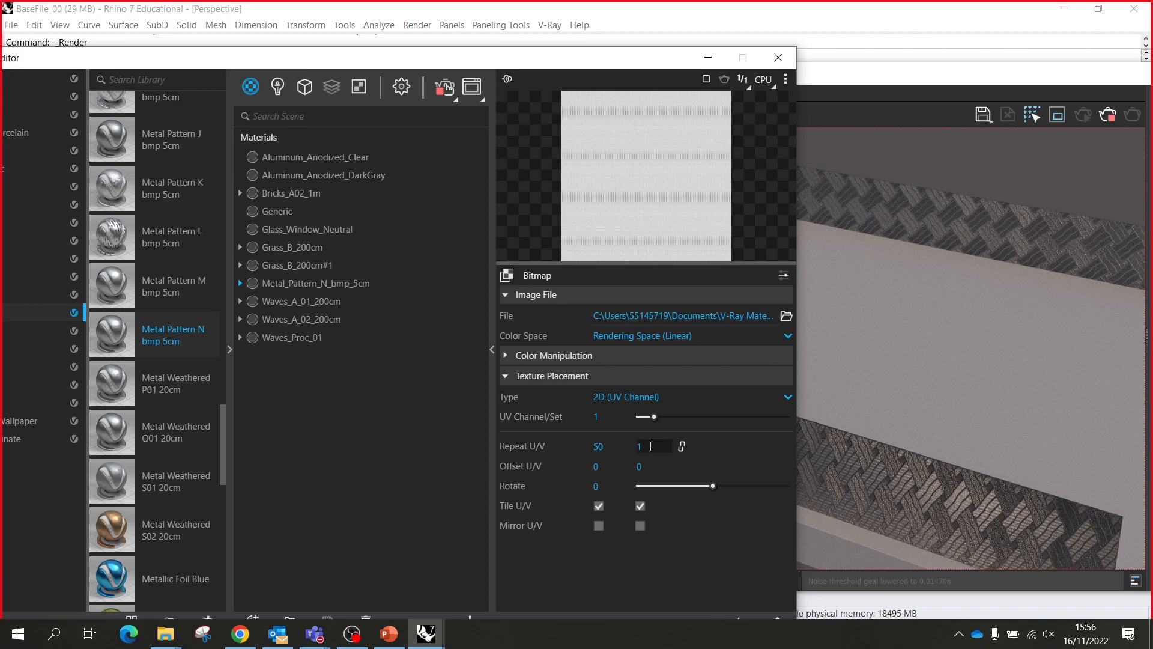
pyautogui.press('Return')
pyautogui.click(683, 447)
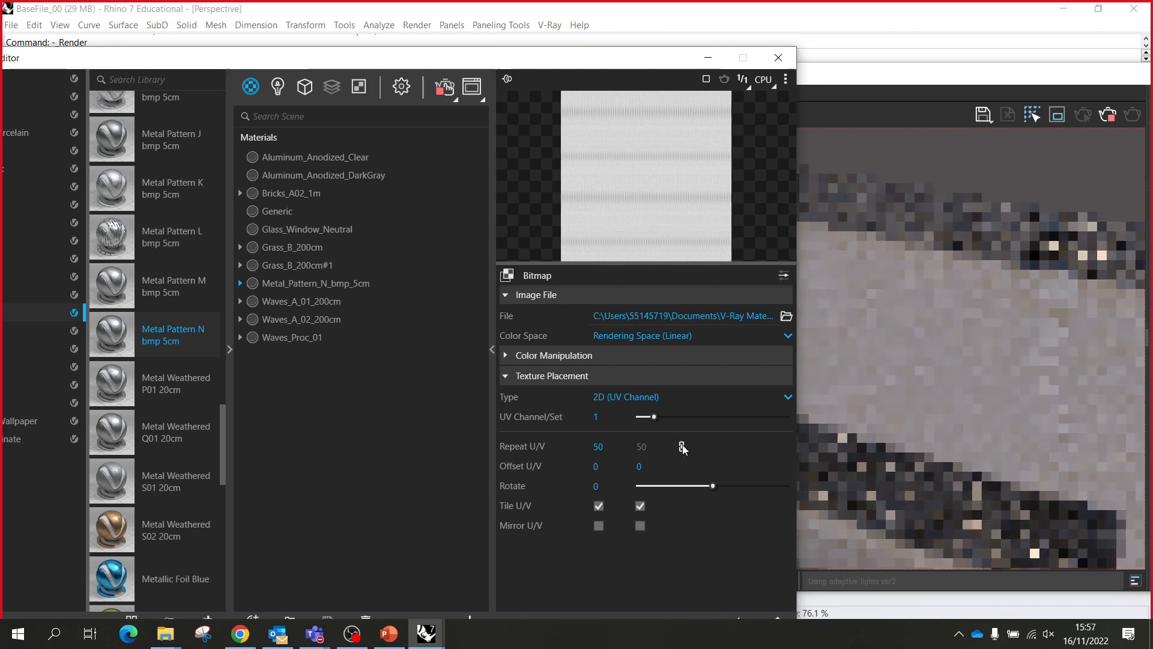
pyautogui.click(663, 443)
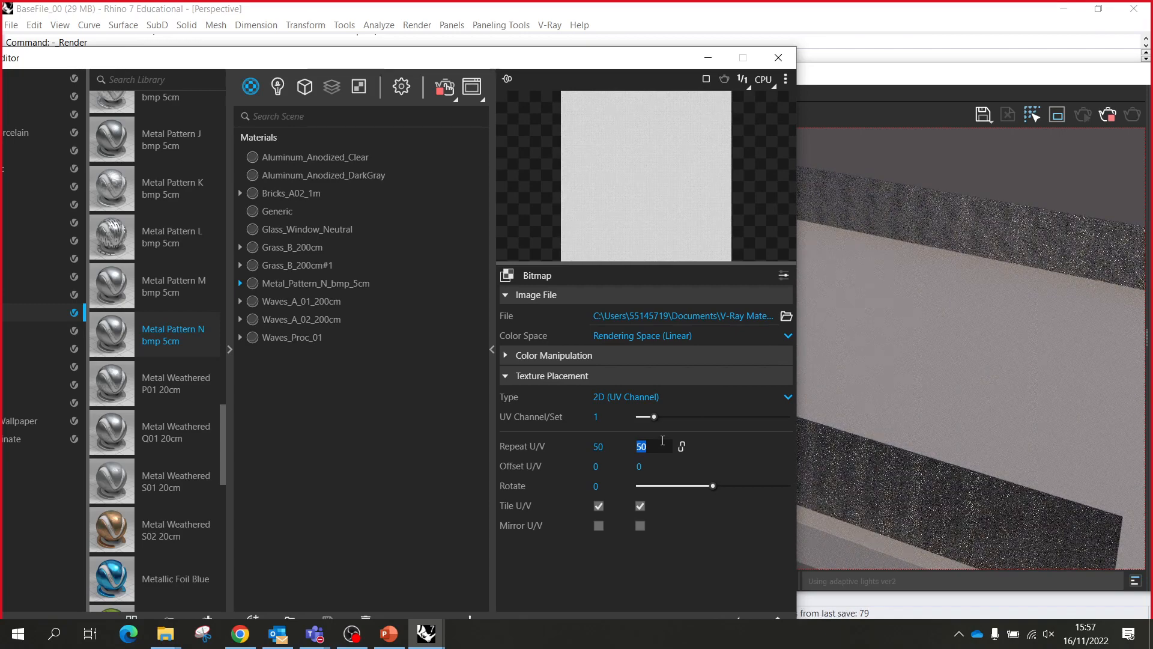
pyautogui.write('10')
pyautogui.press('Return')
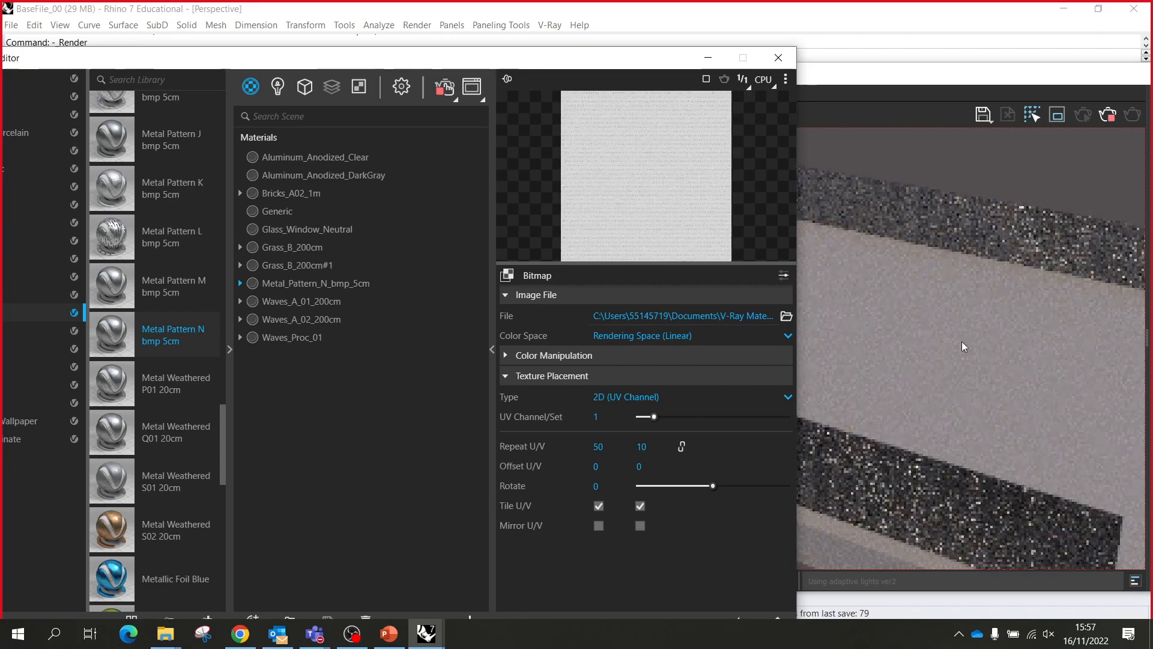
pyautogui.scroll(3, 1051, 236)
pyautogui.scroll(-6, 1011, 276)
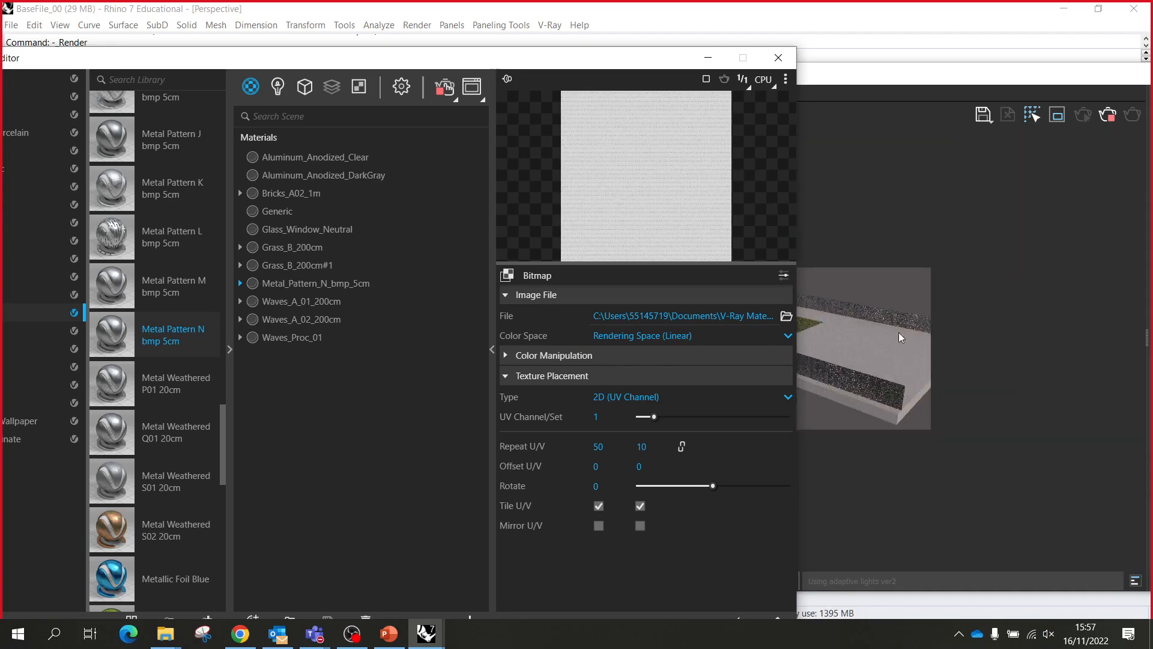
pyautogui.scroll(5, 900, 337)
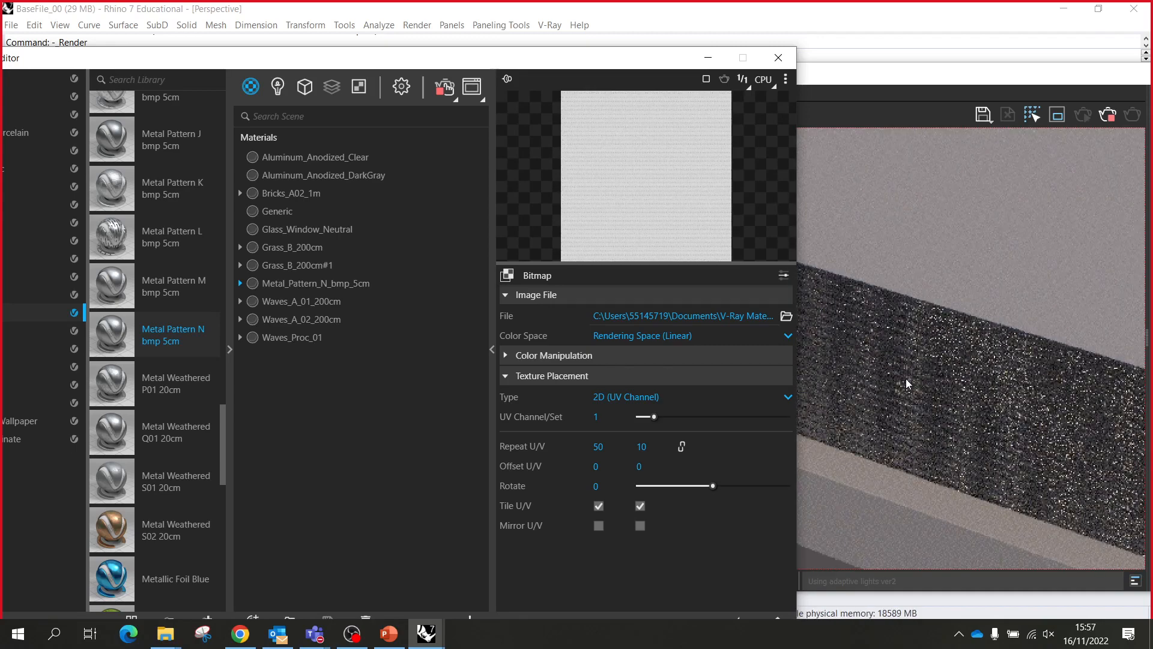
pyautogui.scroll(-3, 904, 379)
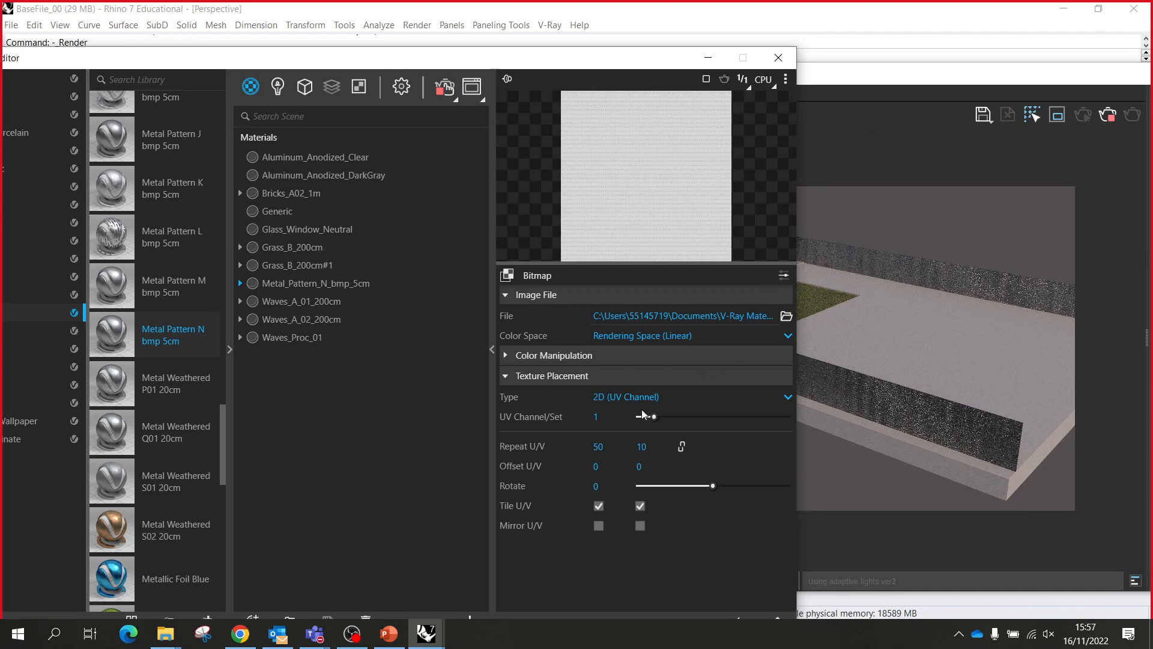
# - Relink the bump bitmap's Repeat U/V and set both values to 10
pyautogui.click(682, 446)
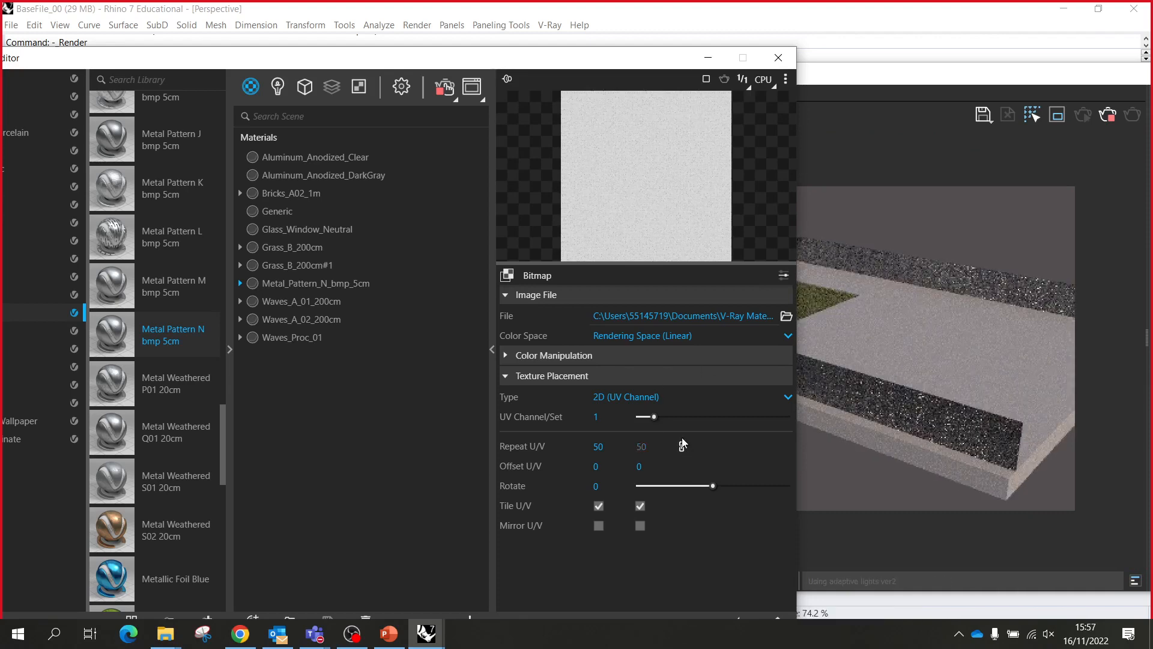
pyautogui.doubleClick(607, 447)
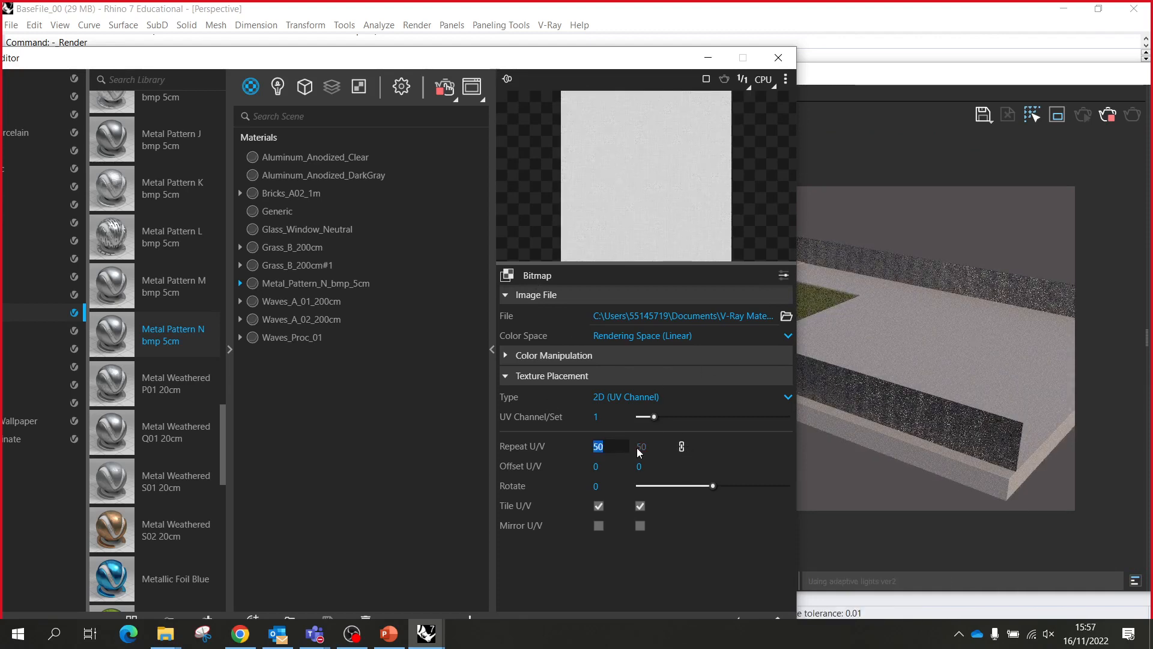
pyautogui.write('10')
pyautogui.press('Return')
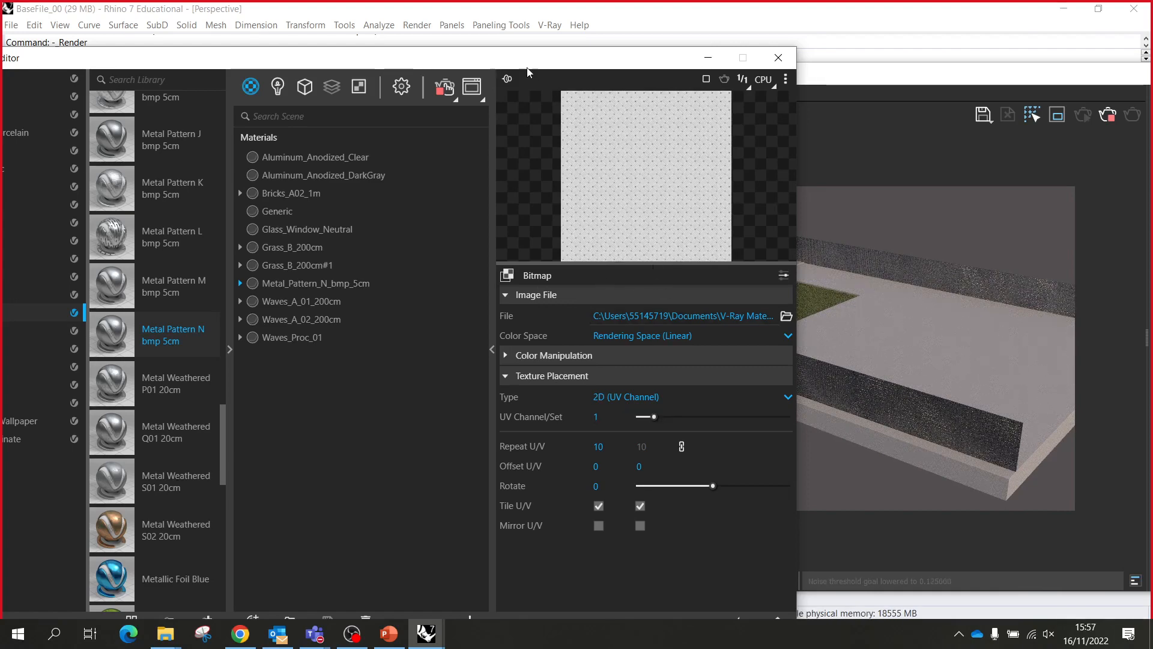
# - Collapse the material library in the Asset Editor and reposition the window so the house render is visible
pyautogui.moveTo(524, 67); pyautogui.dragTo(702, 50)
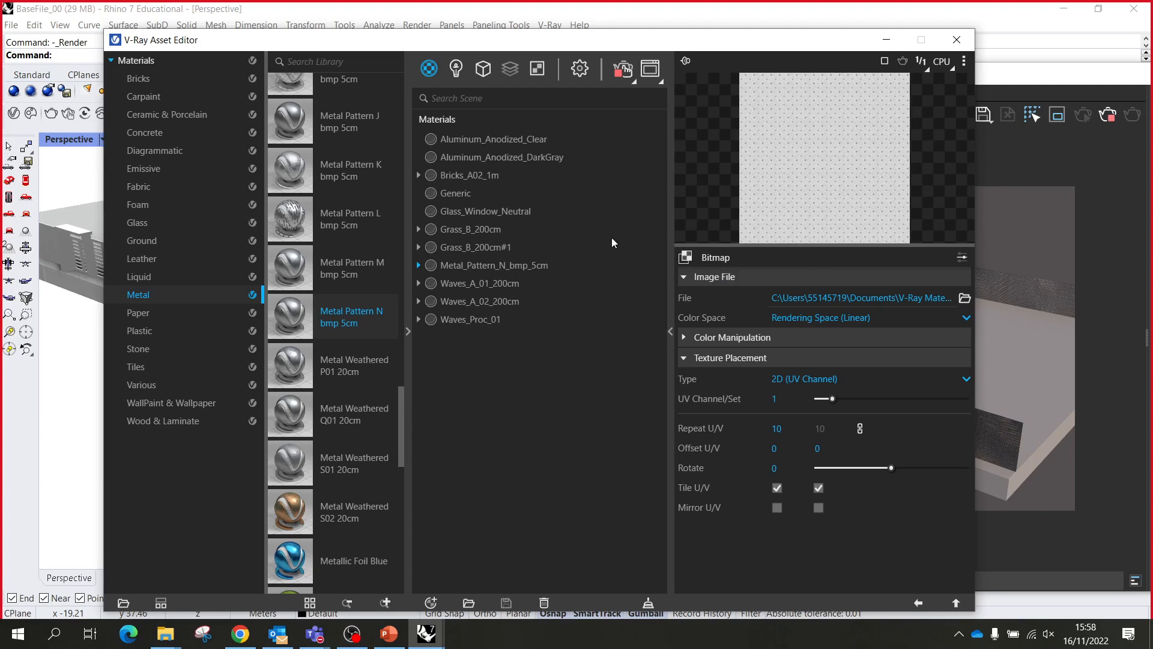
pyautogui.click(408, 331)
pyautogui.moveTo(607, 46); pyautogui.dragTo(255, 75)
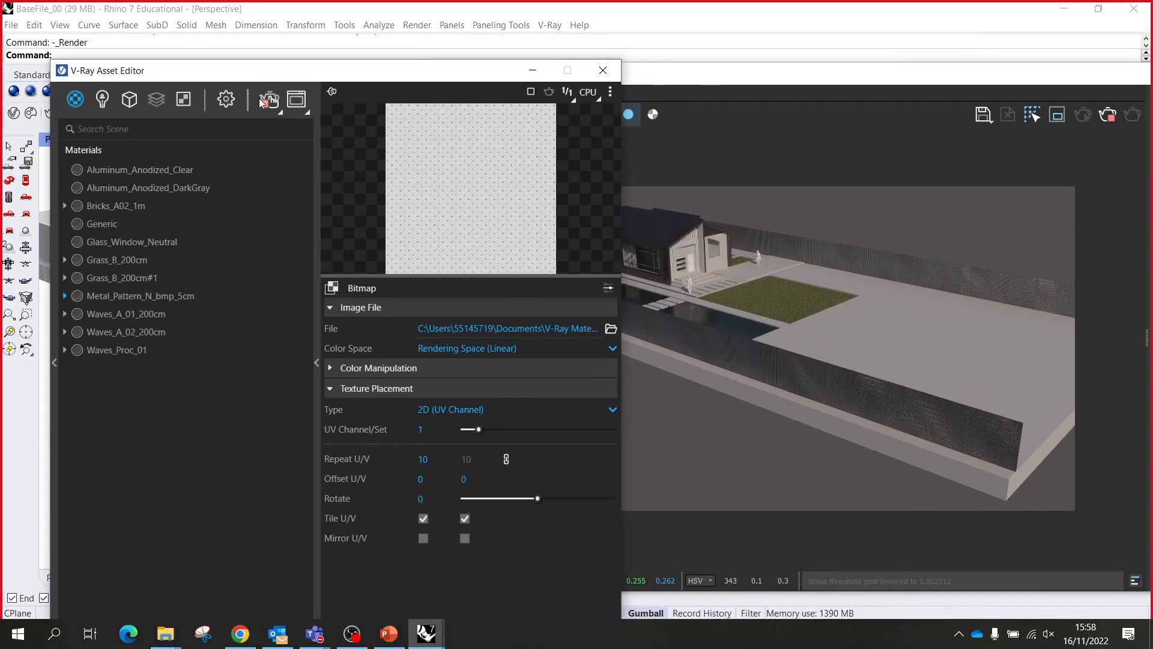
# - Enable the Volumetric Environment with Aerial Perspective in the render settings
pyautogui.click(225, 101)
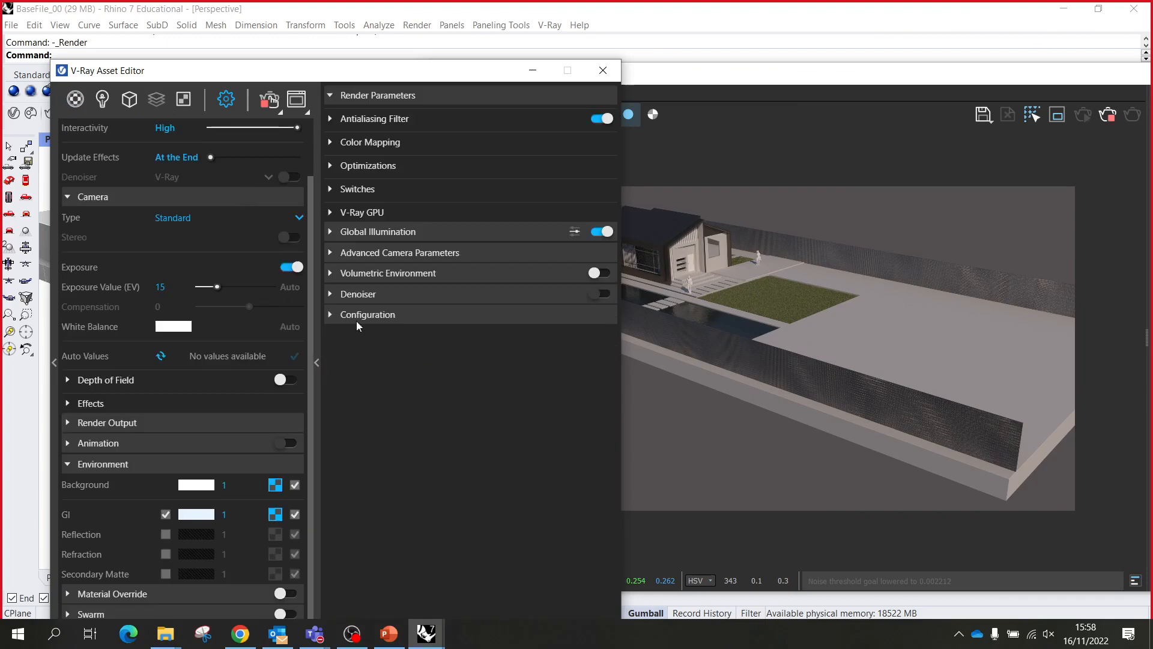
pyautogui.click(368, 275)
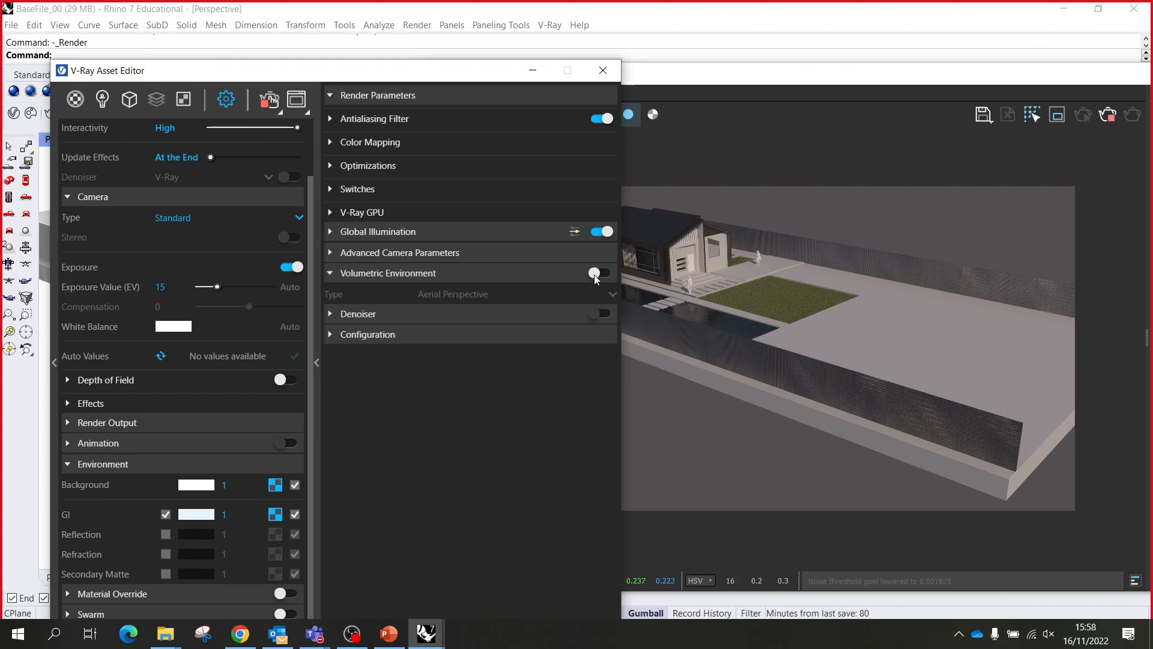
pyautogui.click(598, 274)
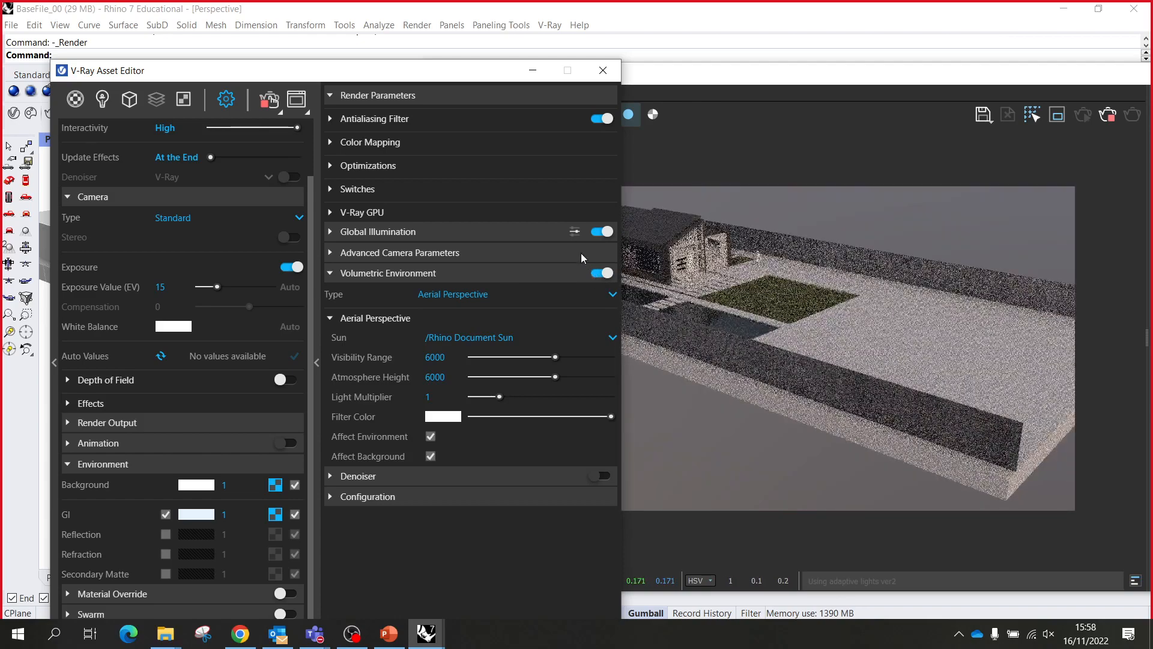
# - Move the Asset Editor clear of the Perspective viewport and frame the whole site from farther away in the interactive render
pyautogui.moveTo(486, 81); pyautogui.dragTo(286, 149)
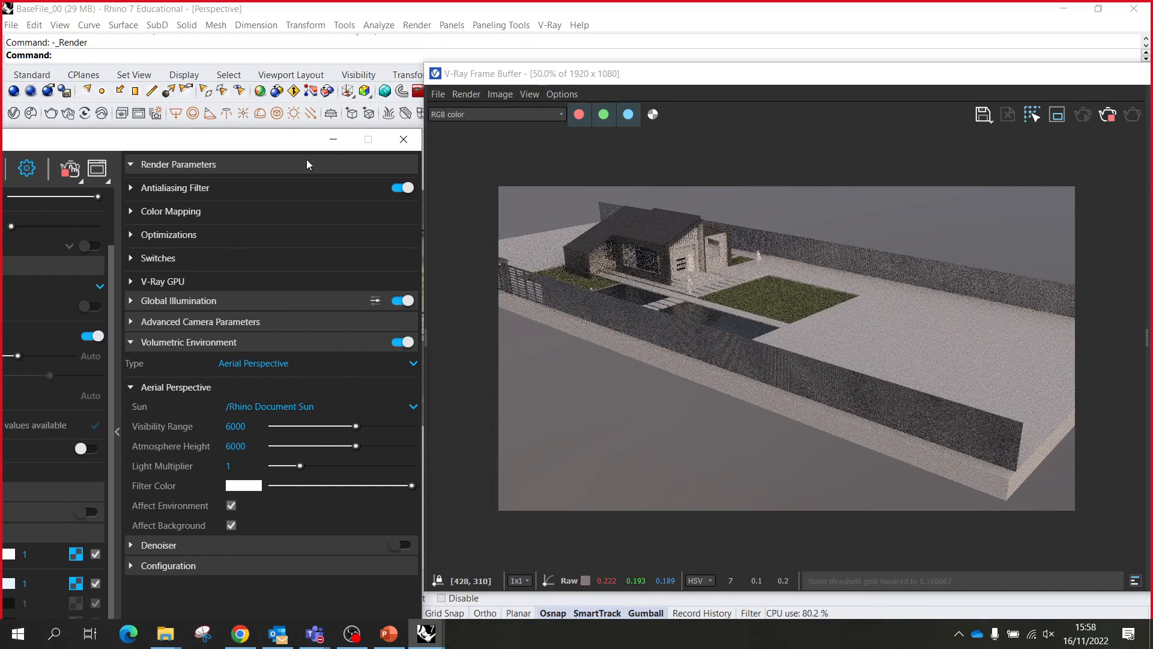
pyautogui.moveTo(291, 146); pyautogui.dragTo(439, 434)
pyautogui.scroll(-5, 319, 310)
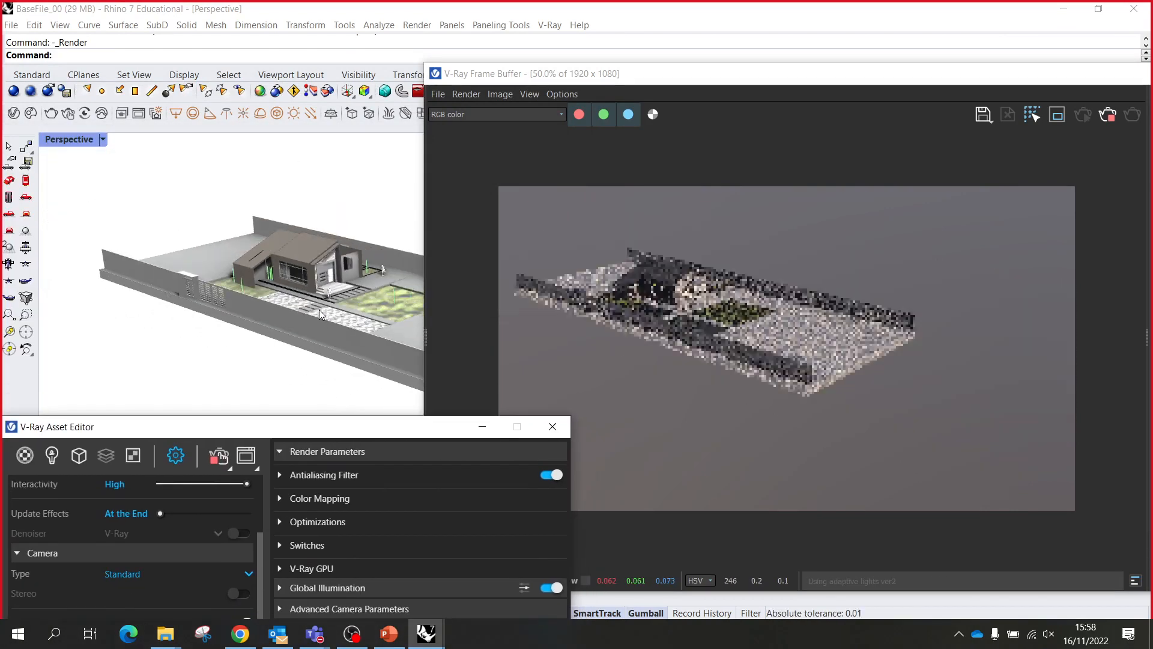
pyautogui.scroll(-5, 316, 306)
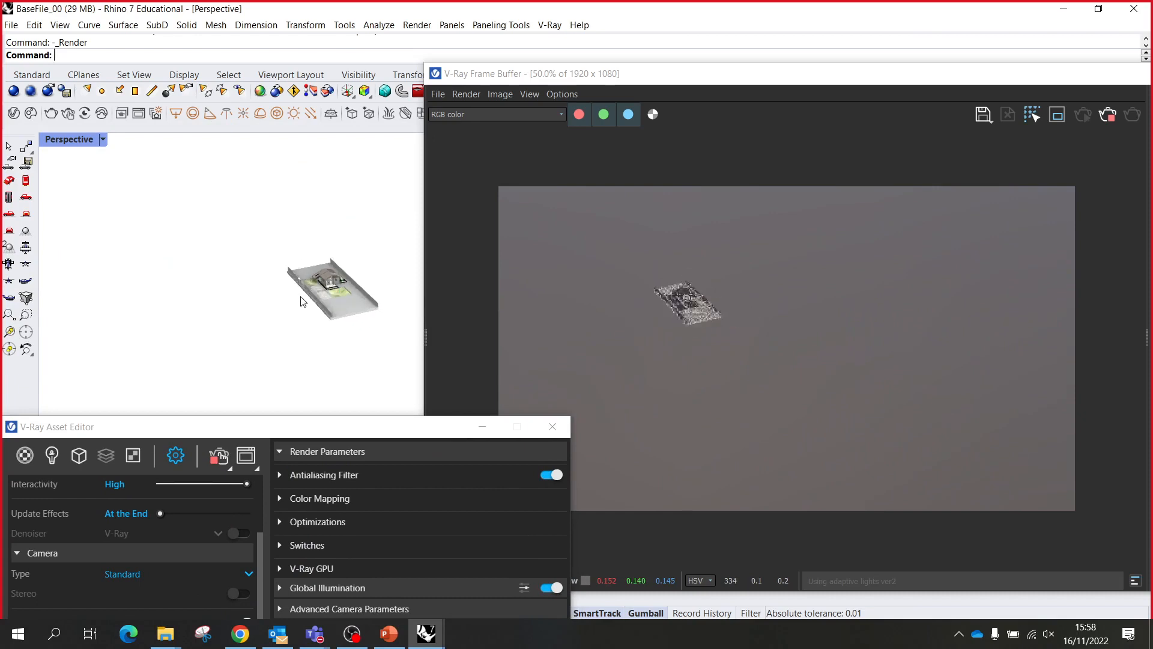
pyautogui.scroll(5, 332, 268)
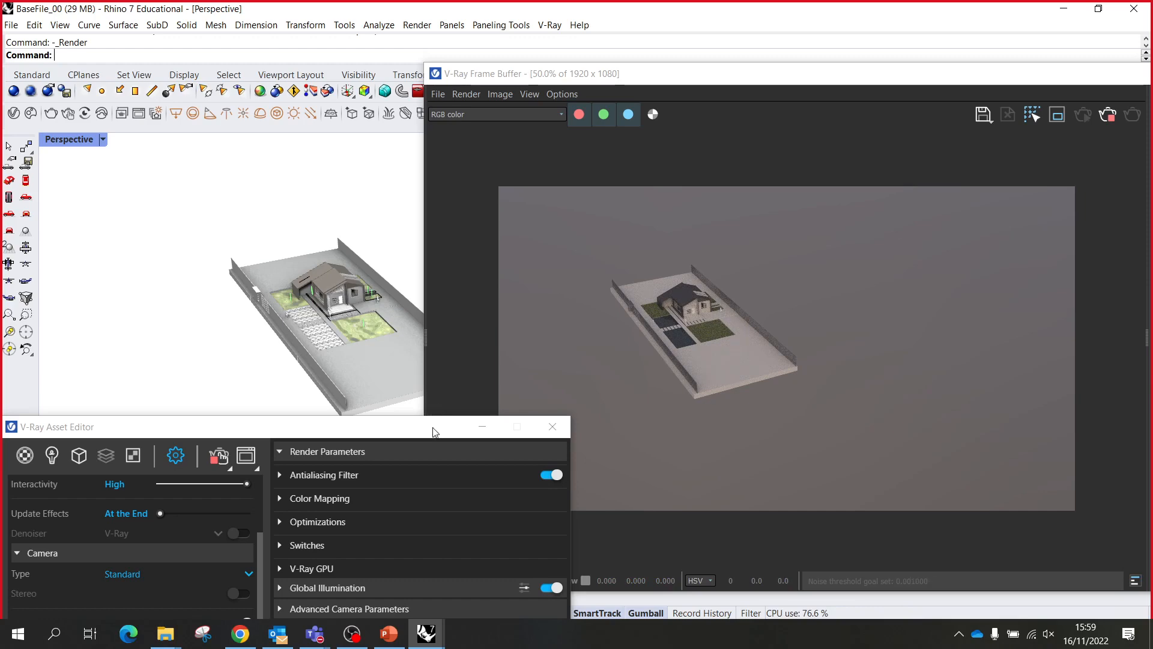
# - Bring the Aerial Perspective settings back into view and set the Visibility Range to 1000
pyautogui.moveTo(395, 433); pyautogui.dragTo(284, 128)
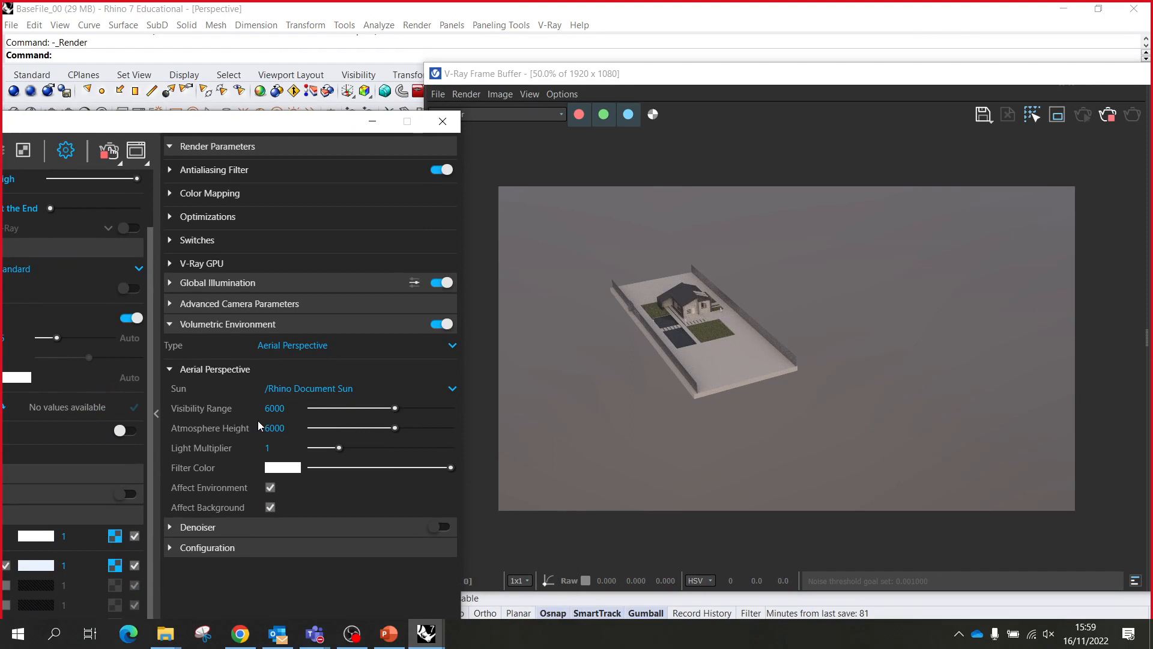
pyautogui.click(294, 408)
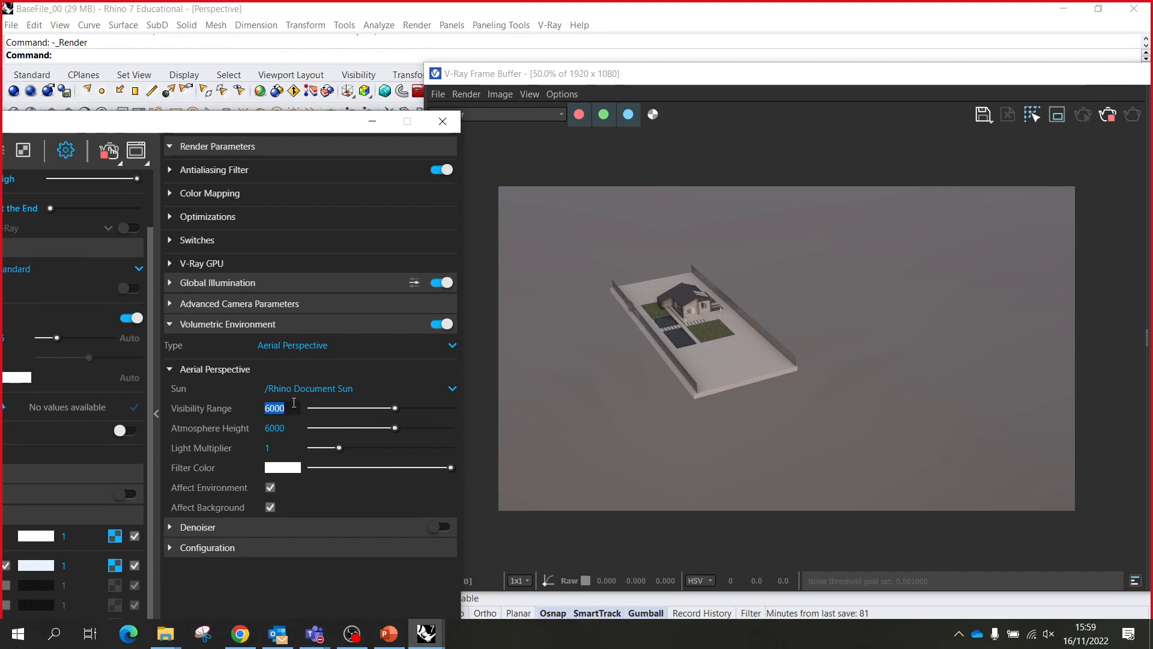
pyautogui.write('100')
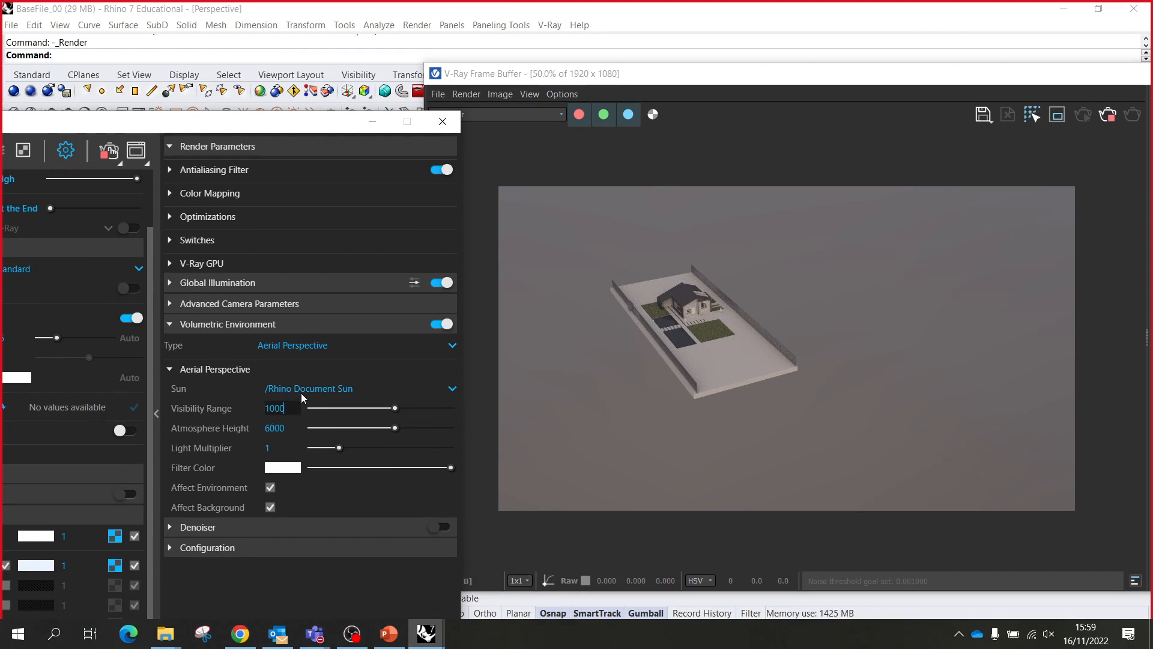
pyautogui.write('0')
pyautogui.press('Return')
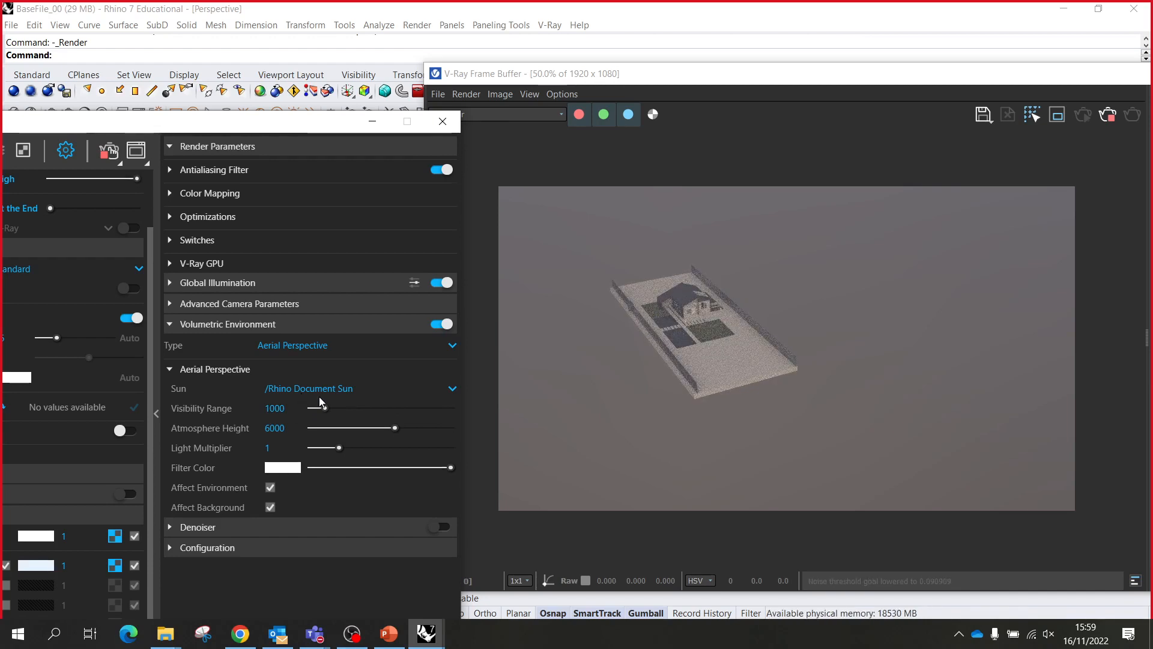
# - Set the Aerial Perspective's Sun to None and its Atmosphere Height to 1000
pyautogui.click(348, 386)
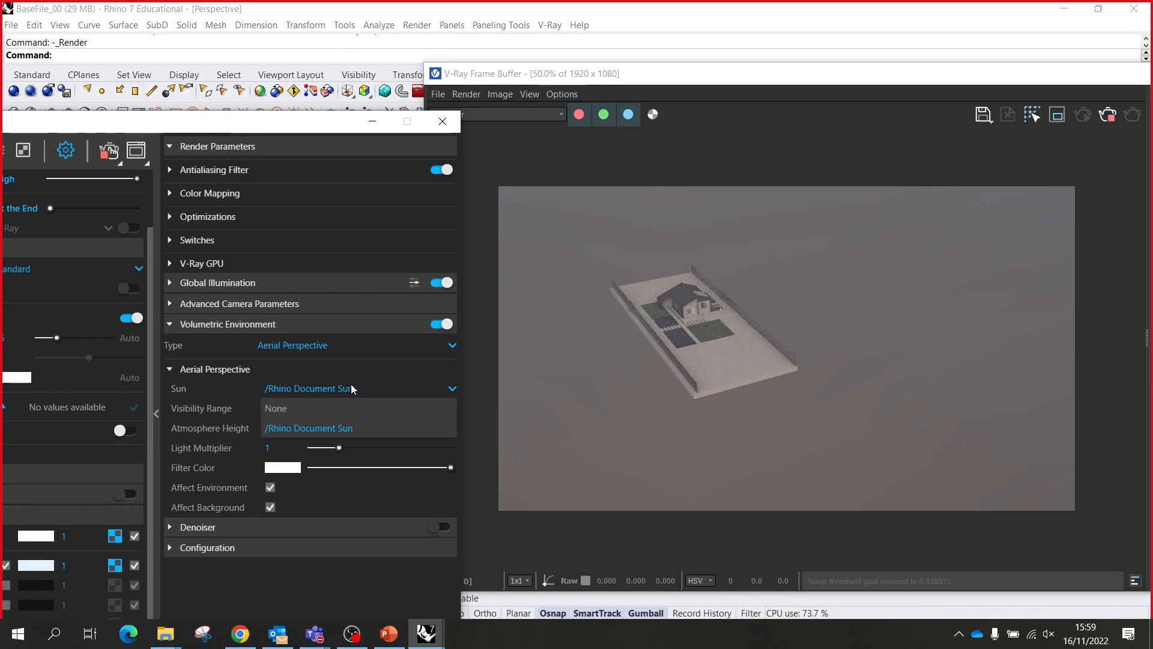
pyautogui.click(330, 406)
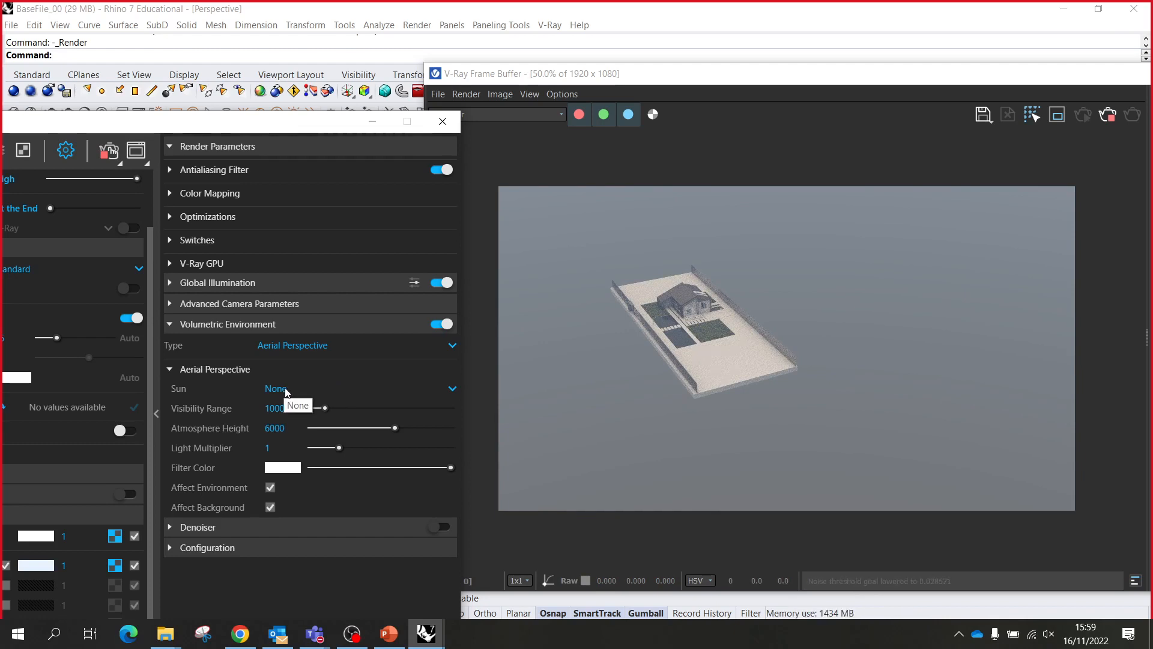
pyautogui.doubleClick(294, 428)
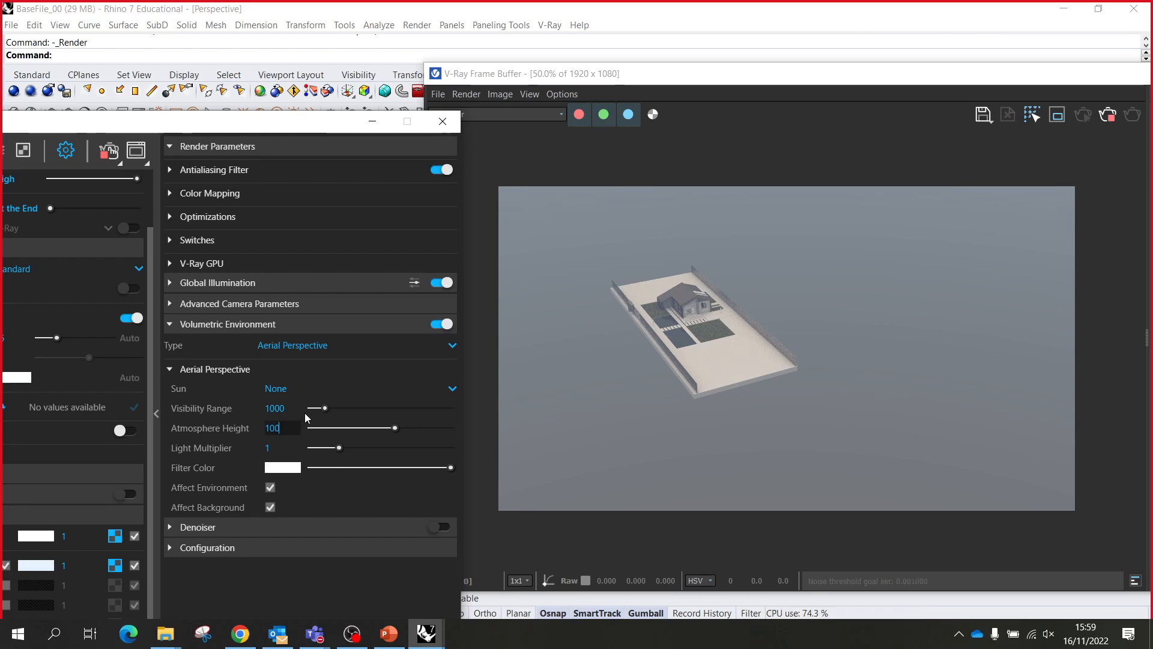
pyautogui.write('1000')
pyautogui.press('Return')
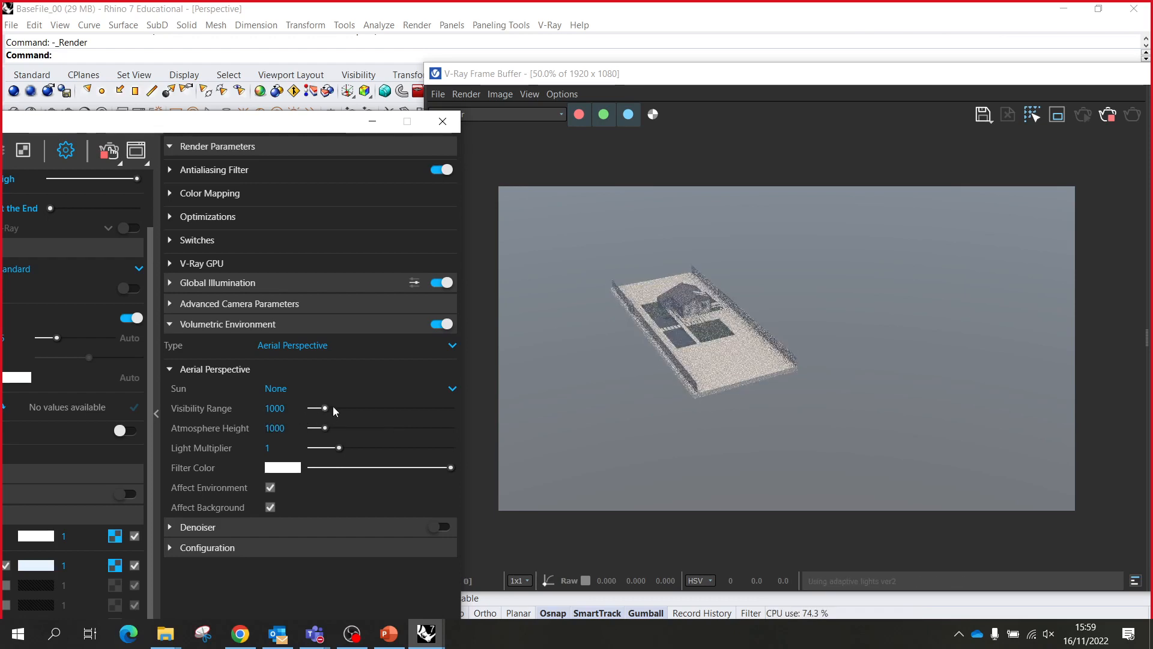
# - Try Aerial Perspective Visibility Range values of 100 and 400
pyautogui.doubleClick(291, 408)
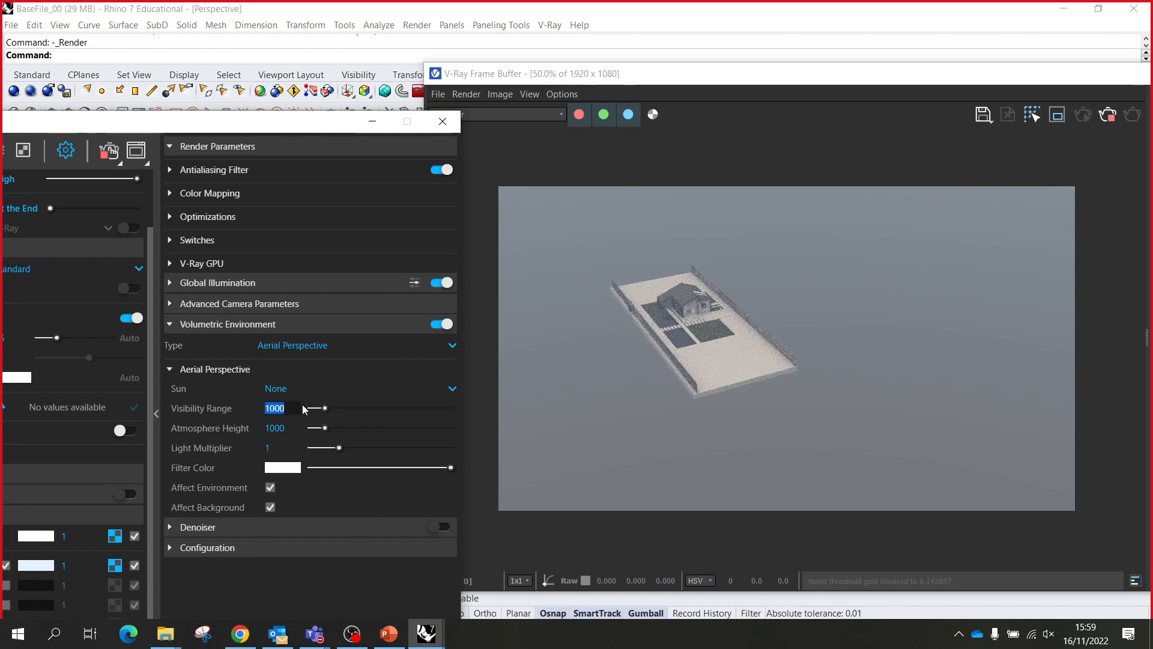
pyautogui.write('1')
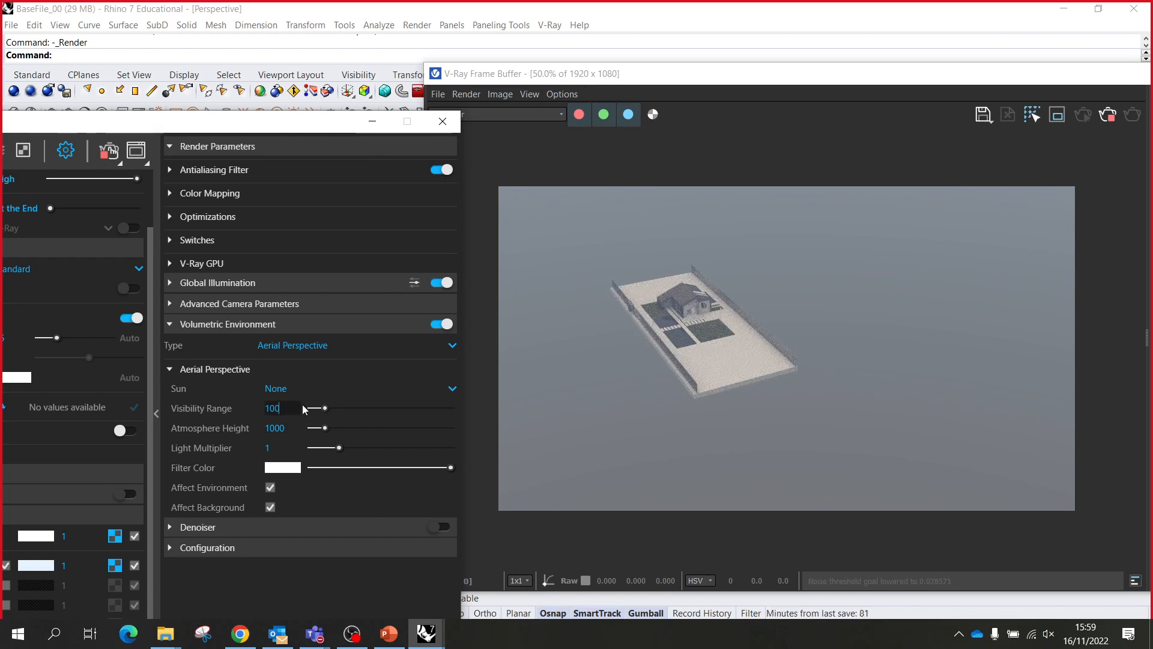
pyautogui.press('Return')
pyautogui.doubleClick(291, 407)
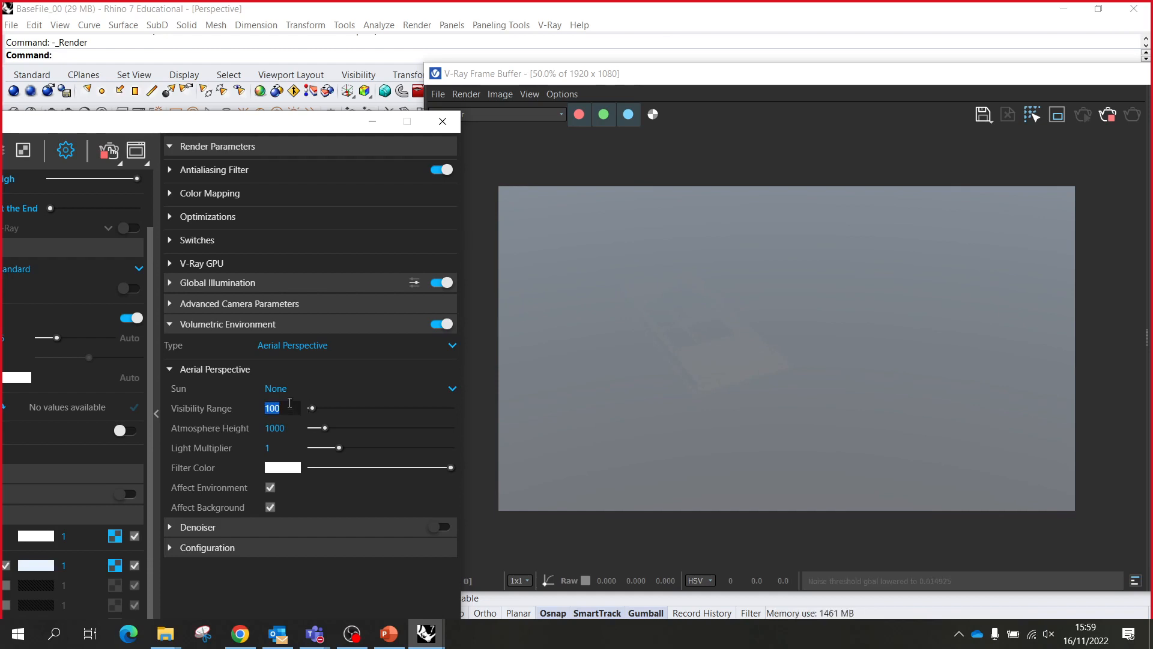
pyautogui.write('400')
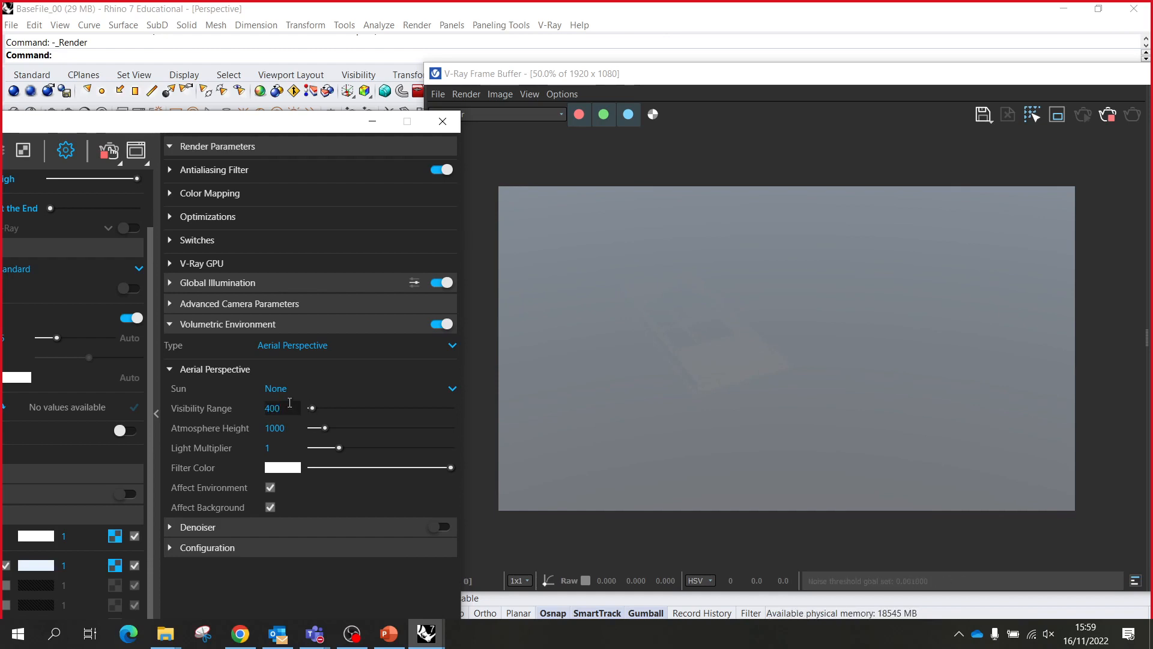
pyautogui.press('Return')
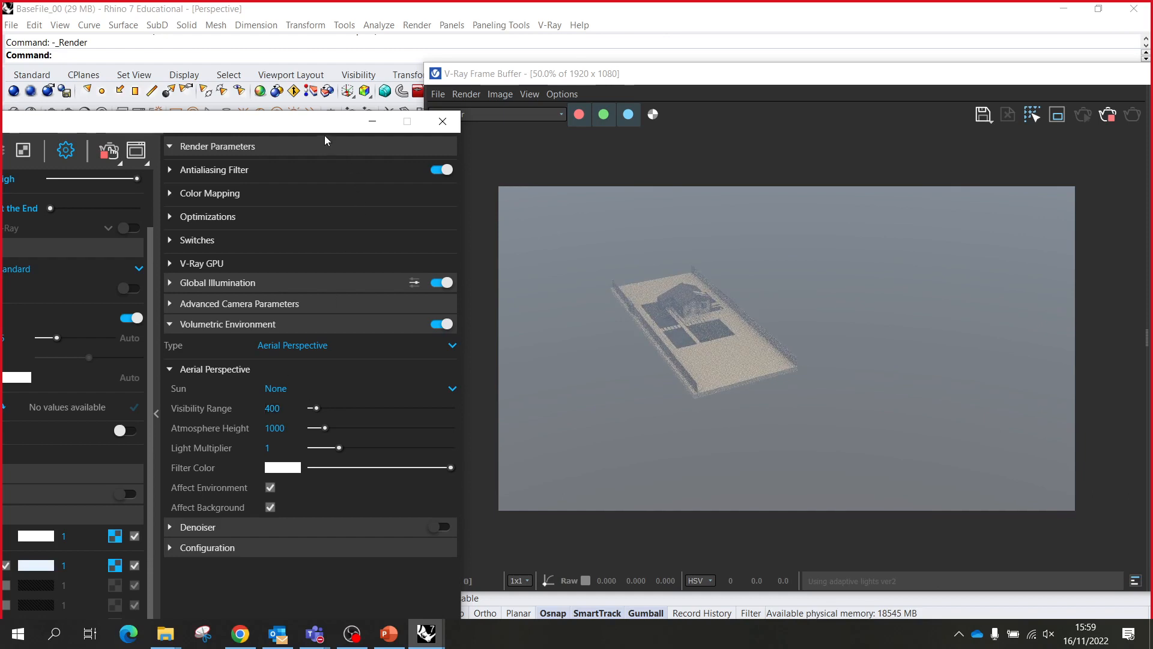
# - Enable the Rhino Document Ground Plane in the scene geometries and move the Asset Editor clear of the Perspective viewport
pyautogui.moveTo(325, 136); pyautogui.dragTo(472, 172)
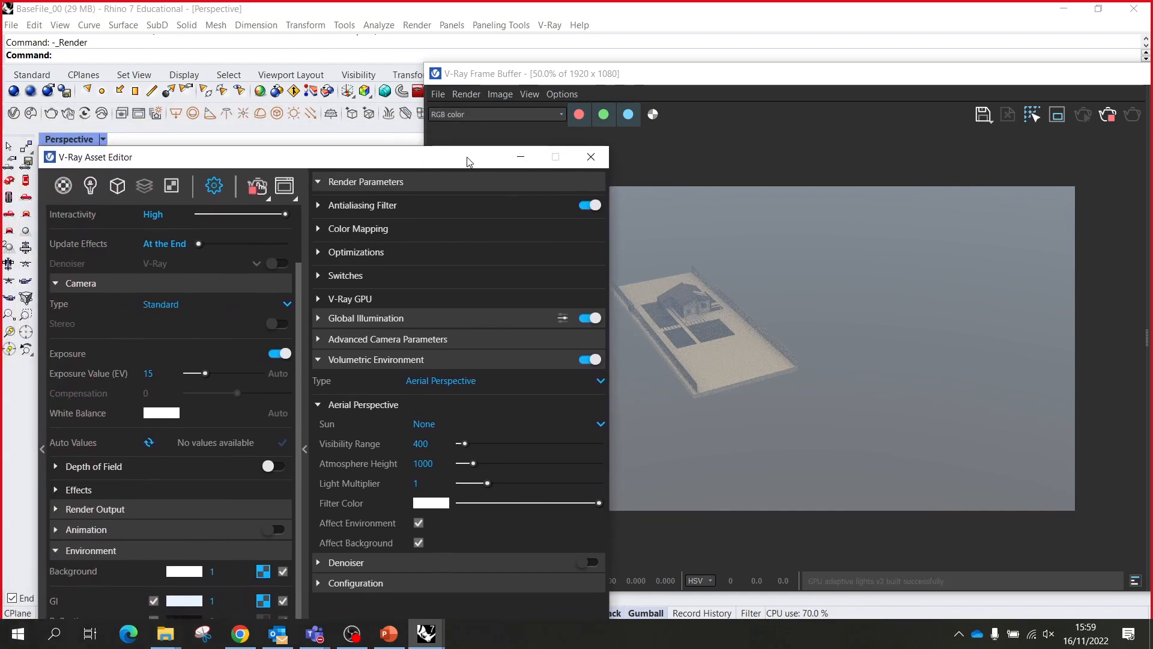
pyautogui.click(117, 186)
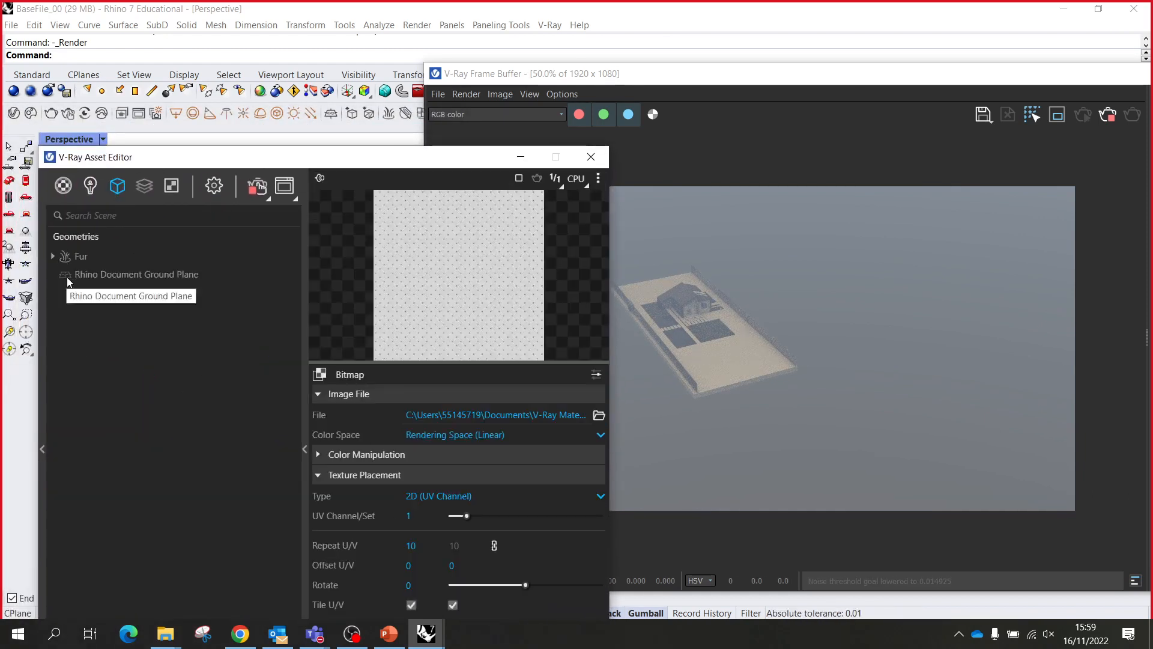
pyautogui.moveTo(258, 165); pyautogui.dragTo(364, 458)
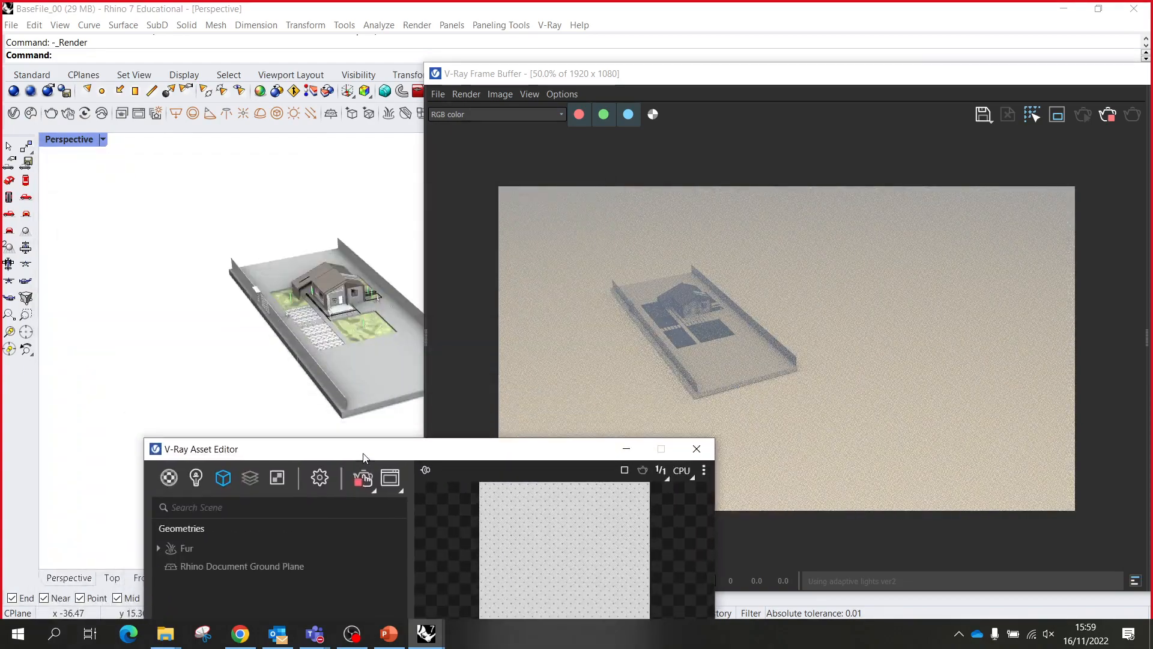
# - Zoom the Perspective view to the standing figure beside the entrance and orbit to frame the house front at eye level
pyautogui.scroll(10, 361, 336)
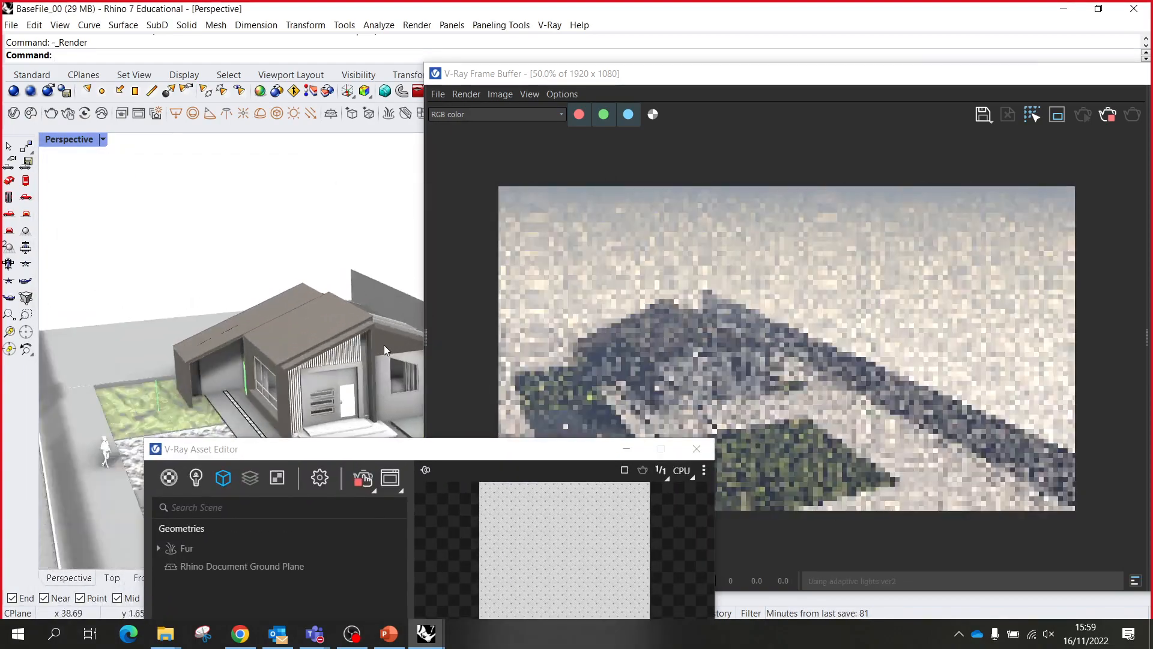
pyautogui.scroll(8, 372, 342)
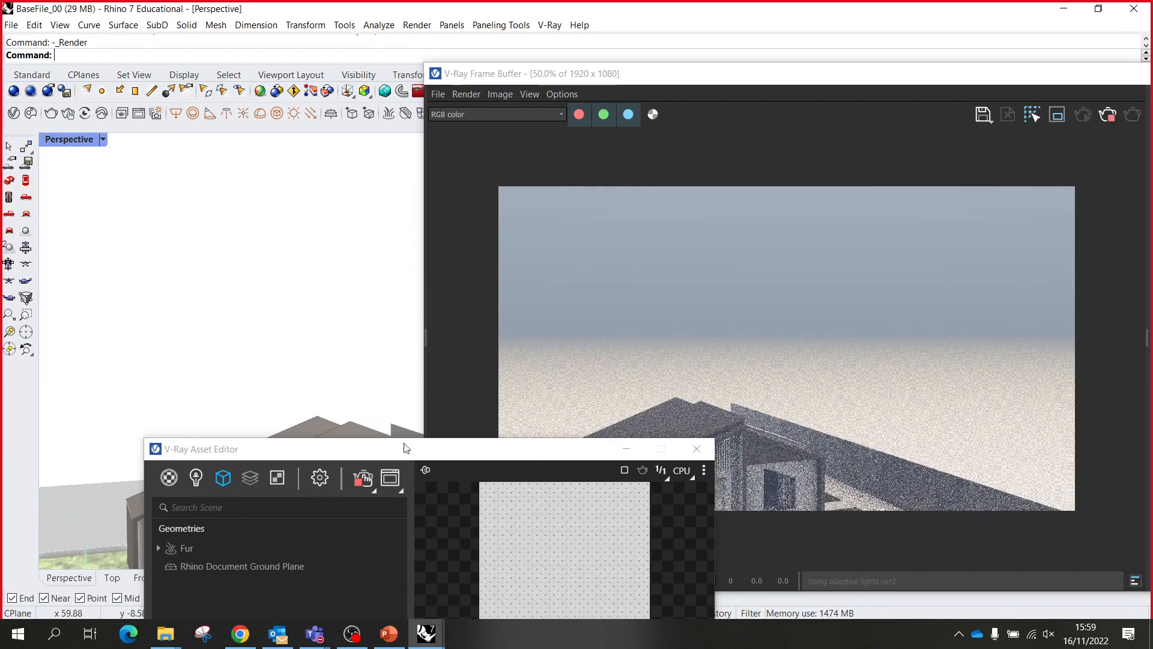
pyautogui.moveTo(405, 448); pyautogui.dragTo(952, 306)
pyautogui.scroll(-6, 300, 438)
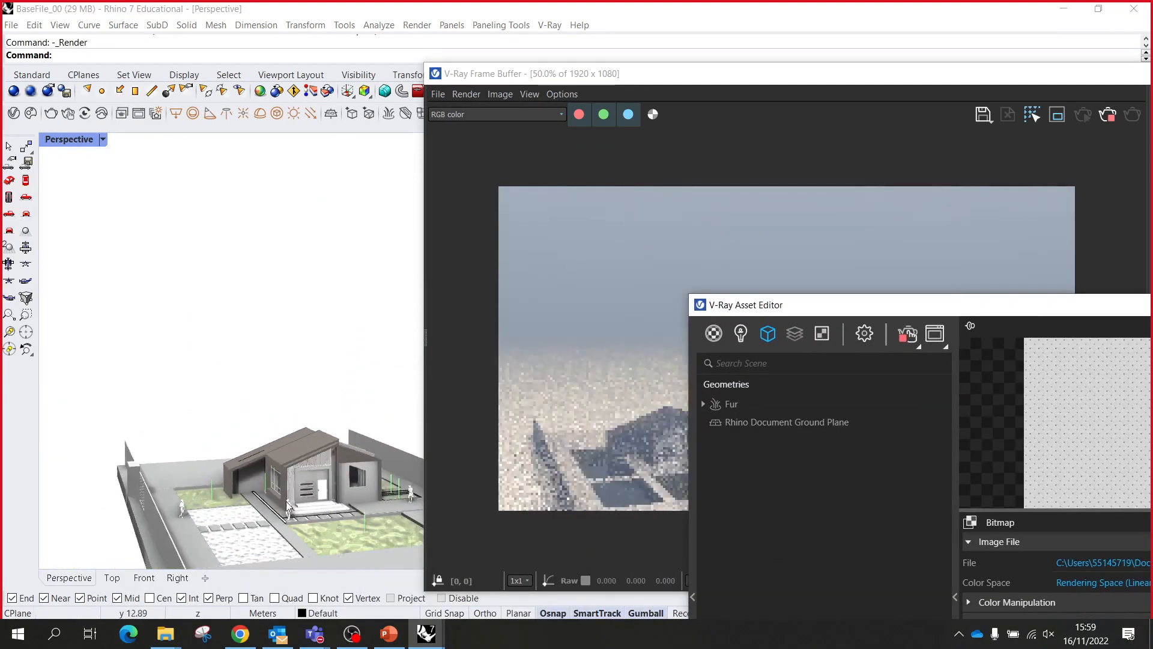
pyautogui.scroll(3, 287, 506)
pyautogui.click(293, 506)
pyautogui.write('Z')
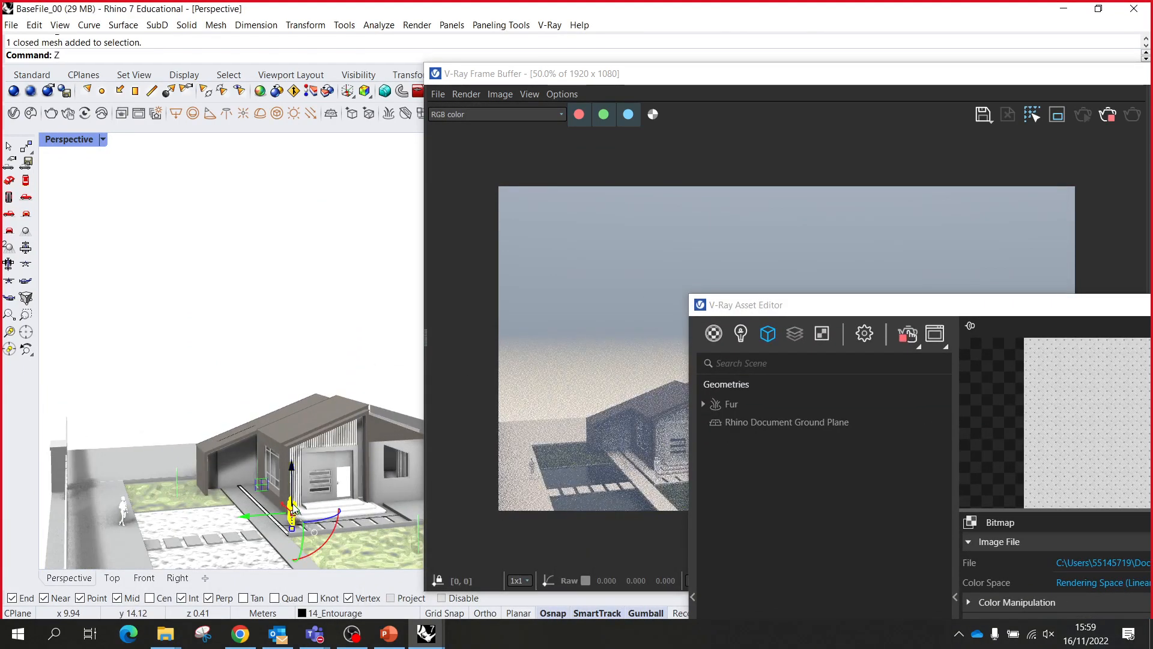
pyautogui.press('Return')
pyautogui.write('s')
pyautogui.press('Return')
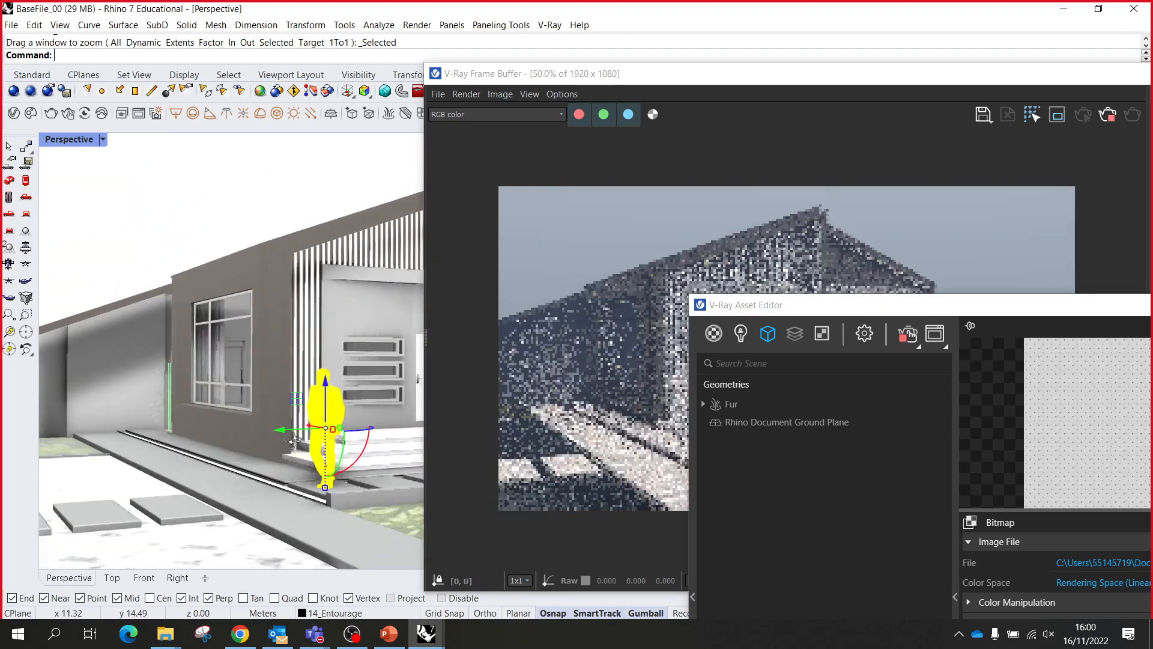
pyautogui.moveTo(904, 310); pyautogui.dragTo(802, 379)
pyautogui.moveTo(177, 433); pyautogui.dragTo(145, 431, button='right')
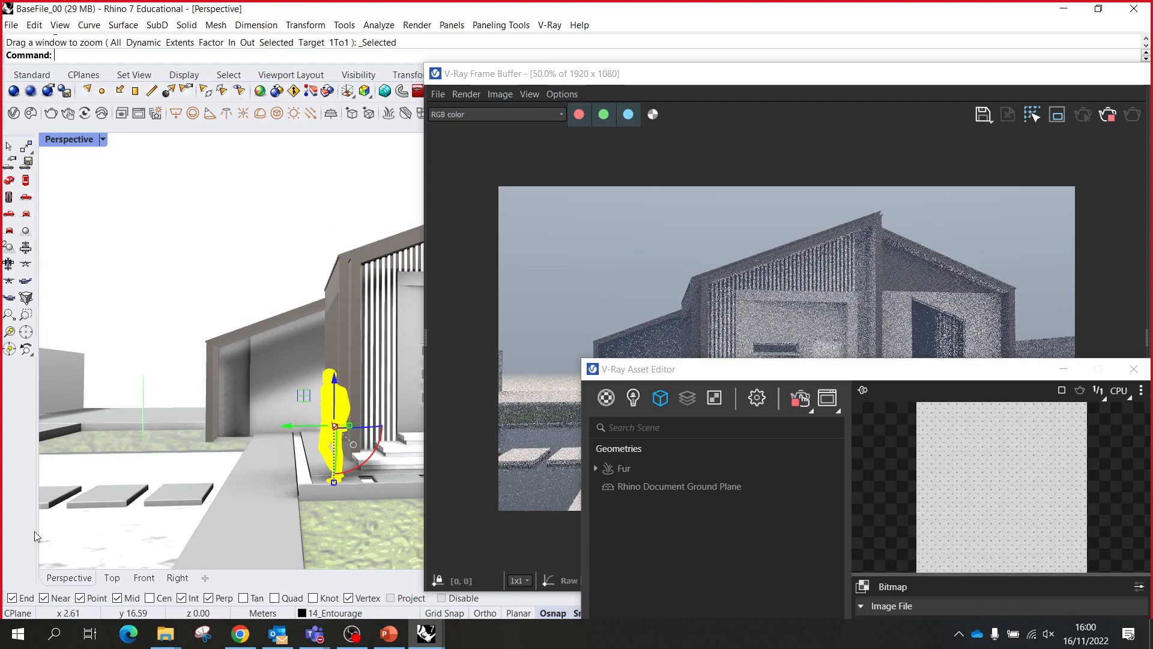
# - Lower the Rhino Document Sun to a vertical angle of 8.3 and uncover the render of the house front
pyautogui.moveTo(691, 368); pyautogui.dragTo(45, 81)
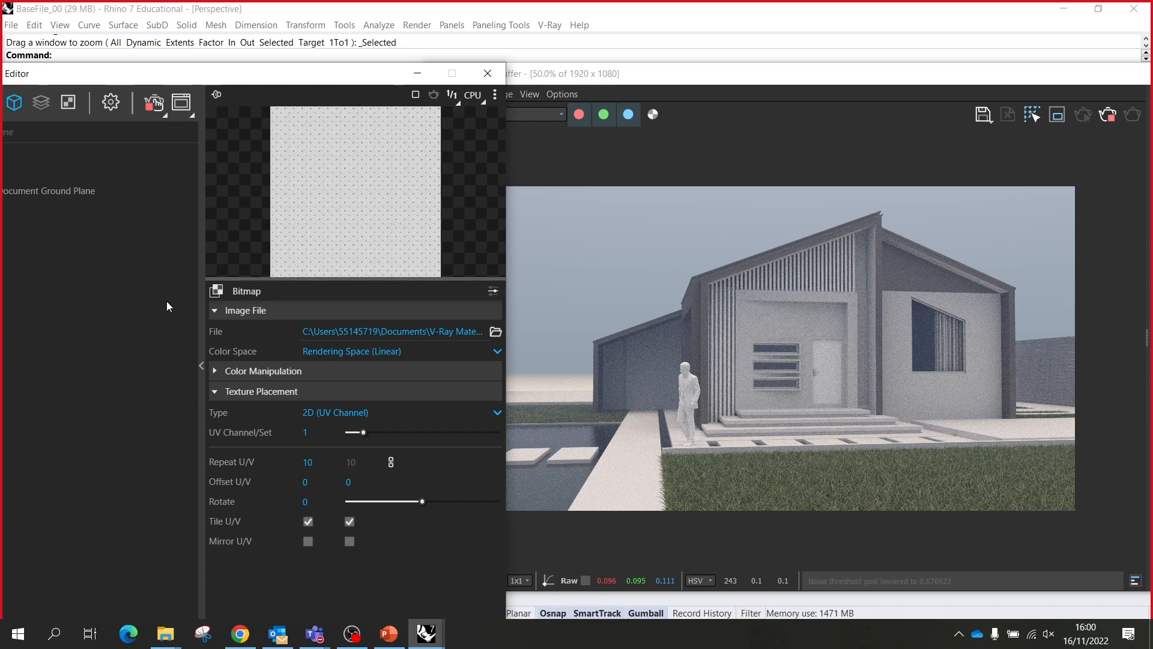
pyautogui.moveTo(249, 64); pyautogui.dragTo(389, 60)
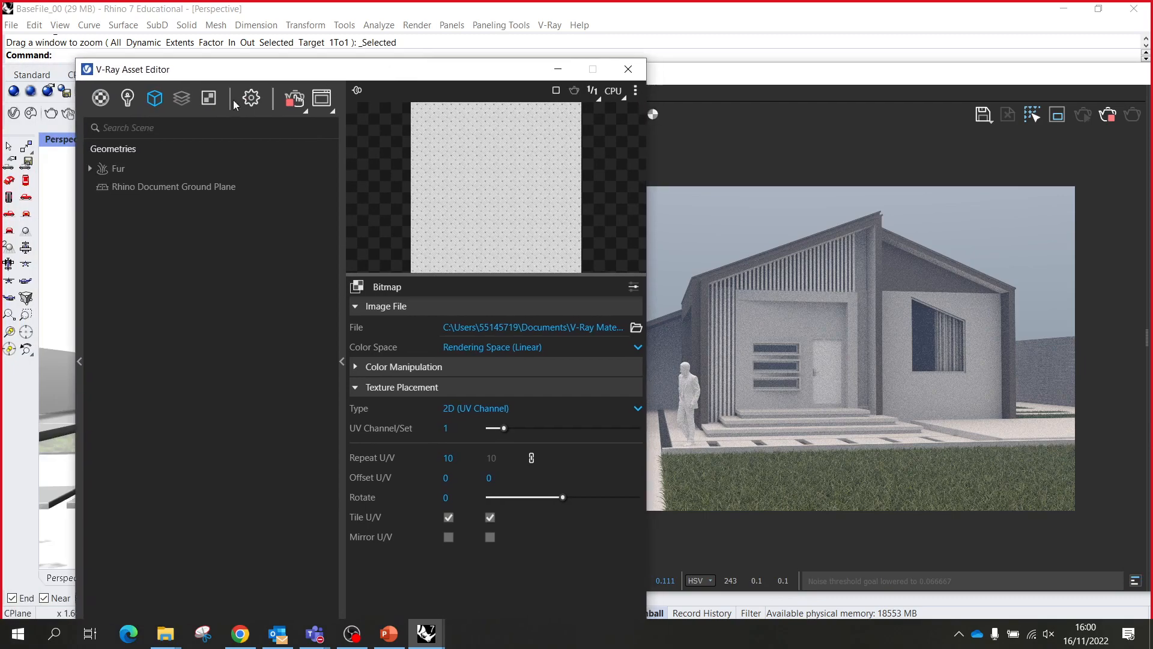
pyautogui.click(251, 100)
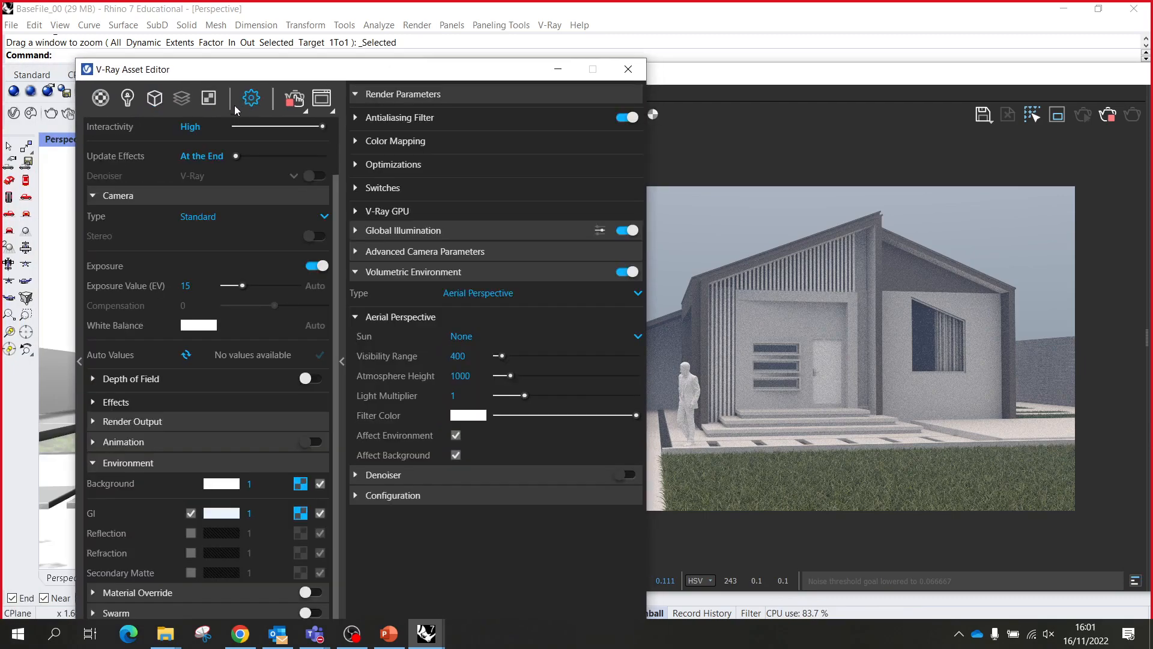
pyautogui.click(128, 98)
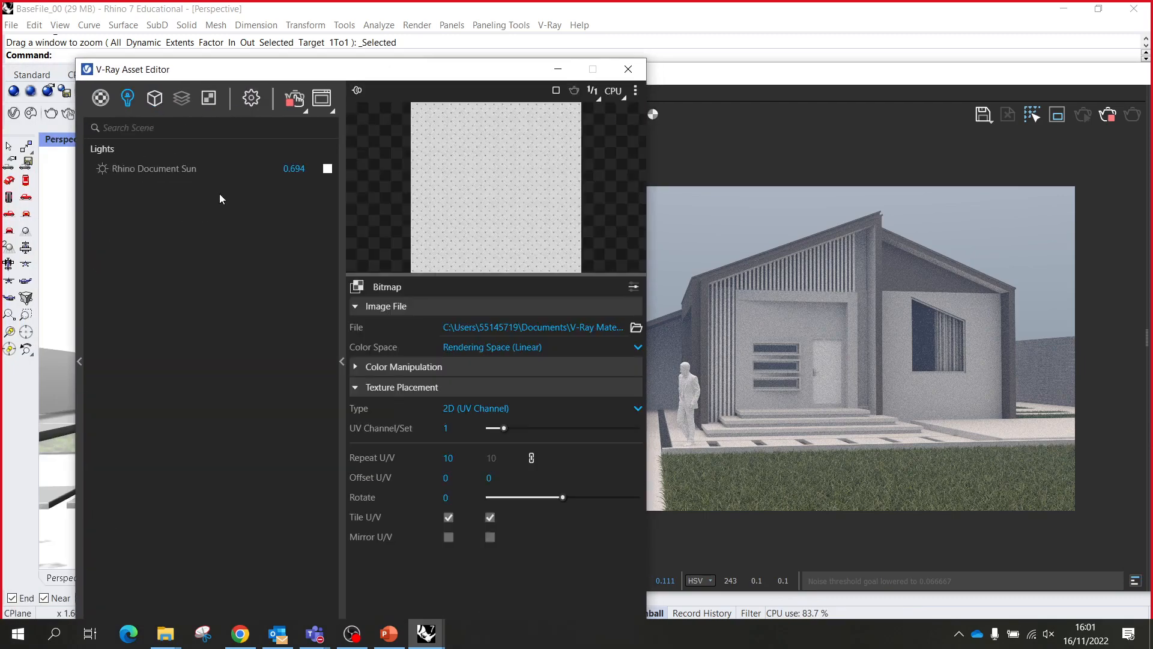
pyautogui.click(167, 171)
pyautogui.scroll(2, 482, 336)
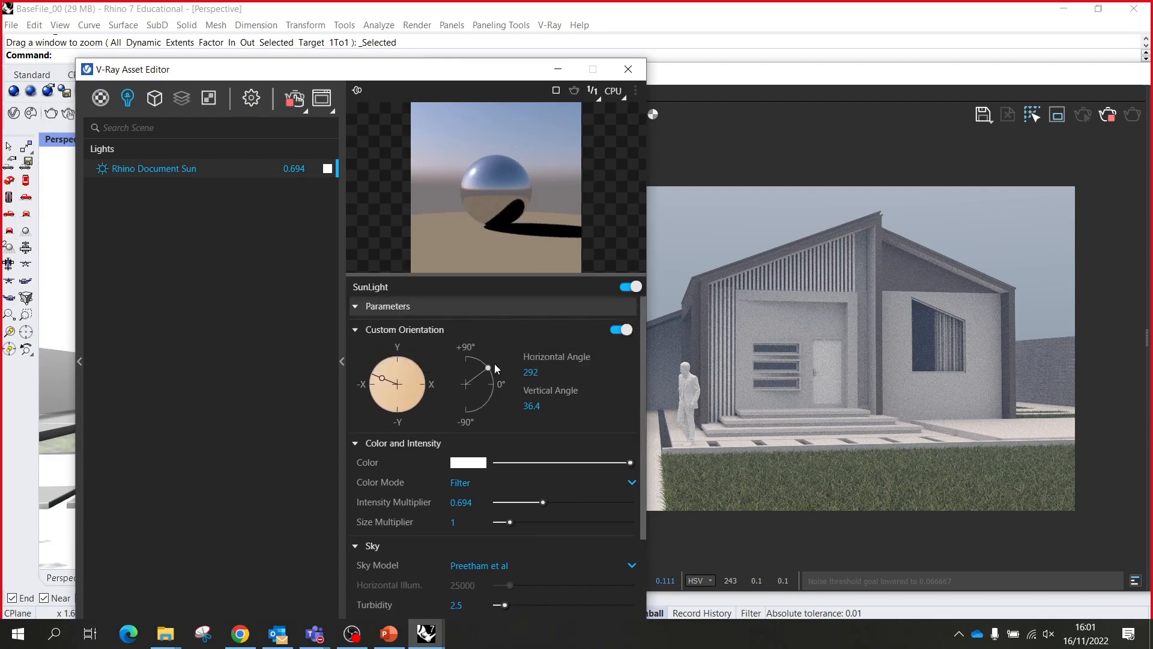
pyautogui.moveTo(490, 369); pyautogui.dragTo(494, 385)
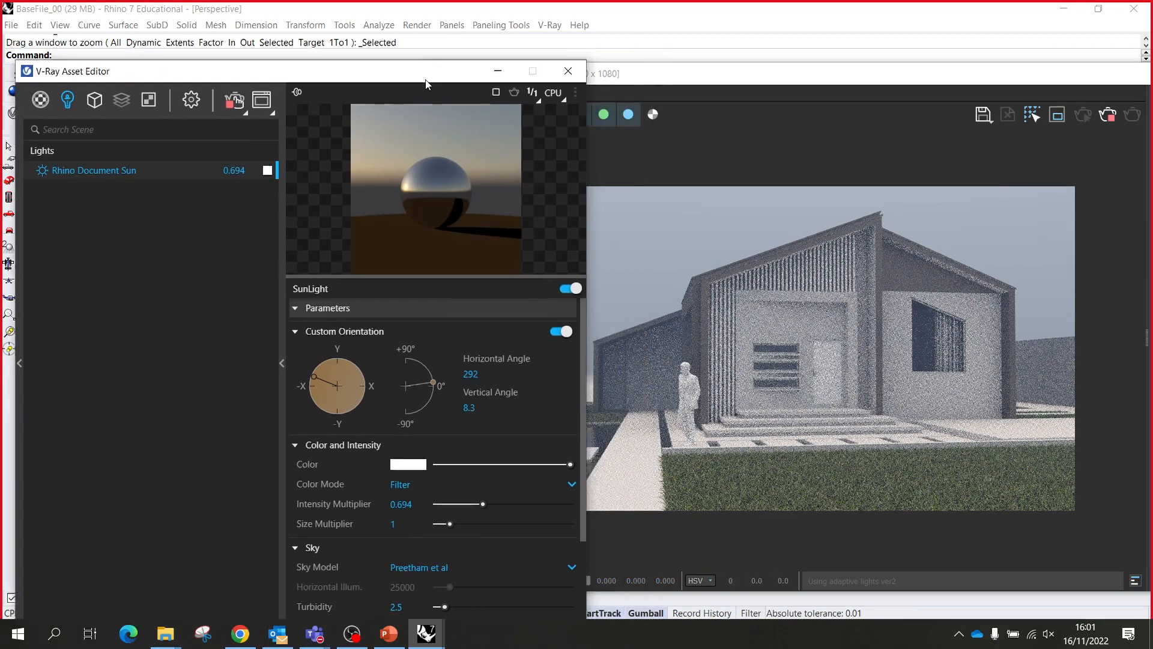
pyautogui.moveTo(490, 71); pyautogui.dragTo(236, 78)
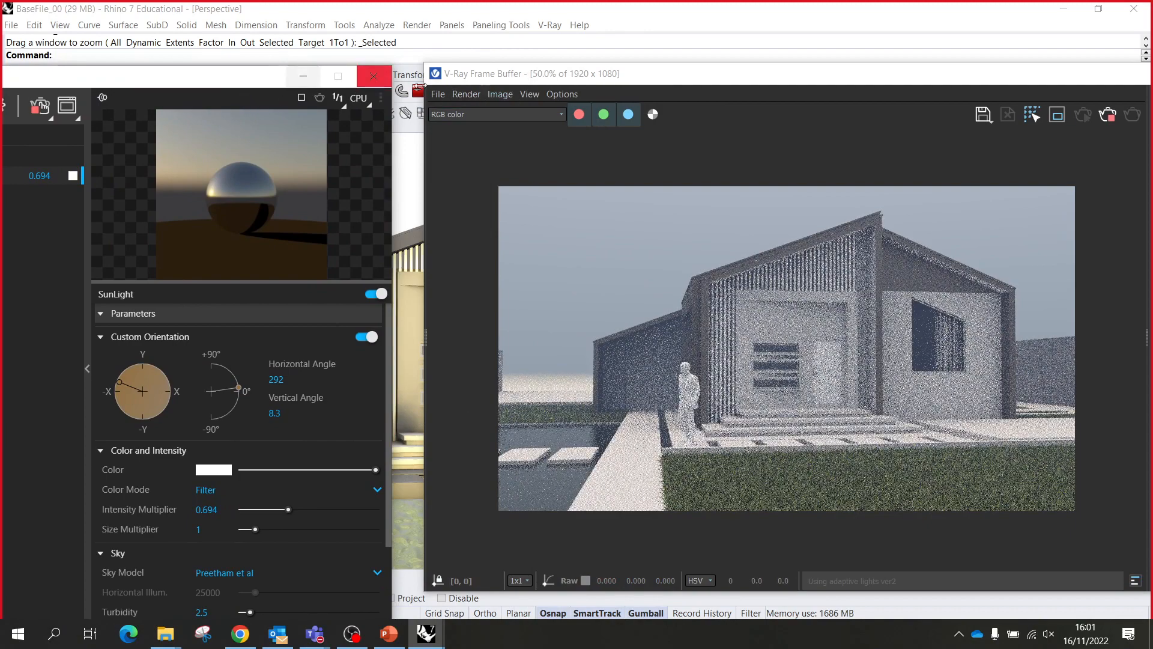
# - Link the Aerial Perspective's Sun to the Rhino Document Sun in the render settings
pyautogui.moveTo(224, 84); pyautogui.dragTo(645, 61)
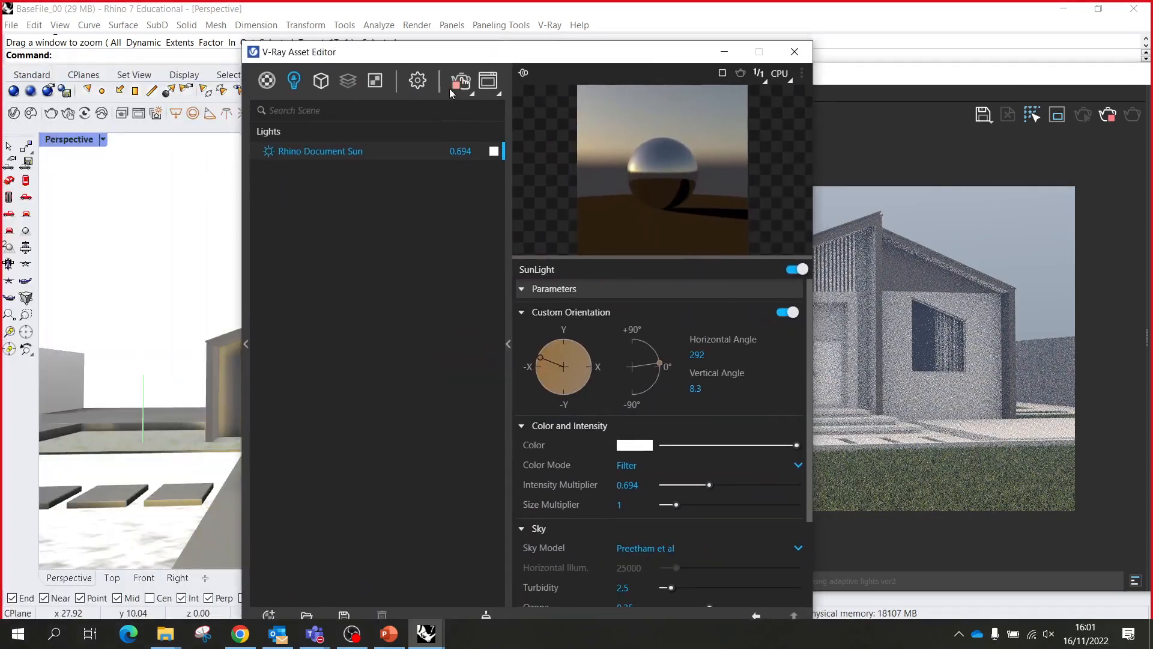
pyautogui.click(416, 82)
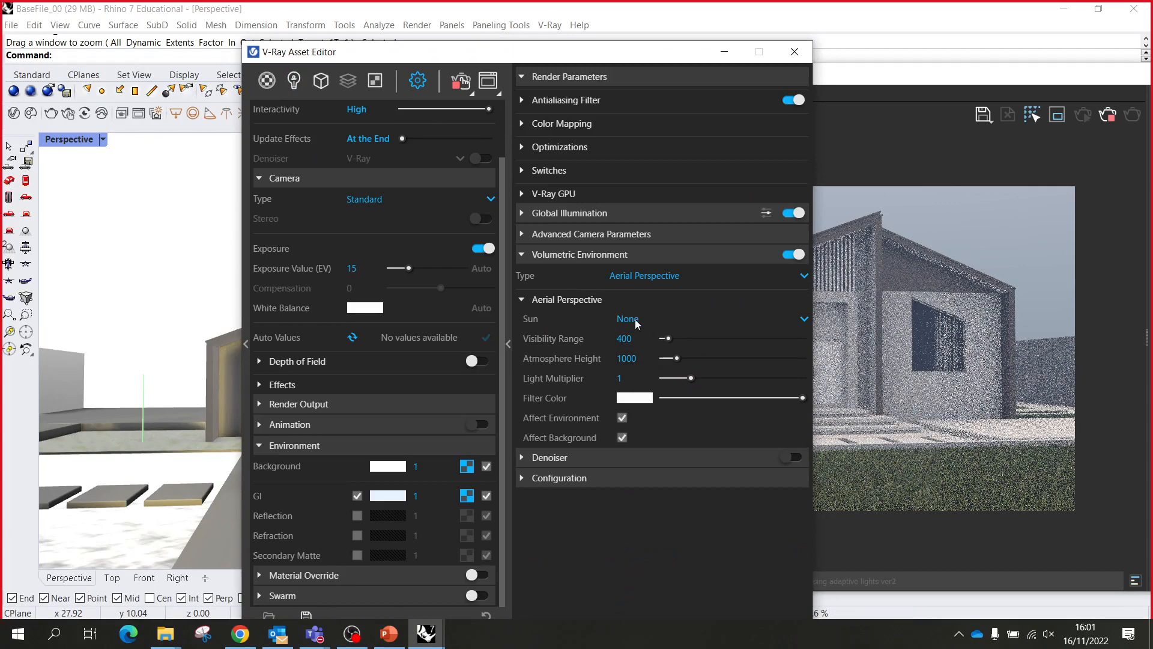
pyautogui.click(625, 318)
pyautogui.click(641, 354)
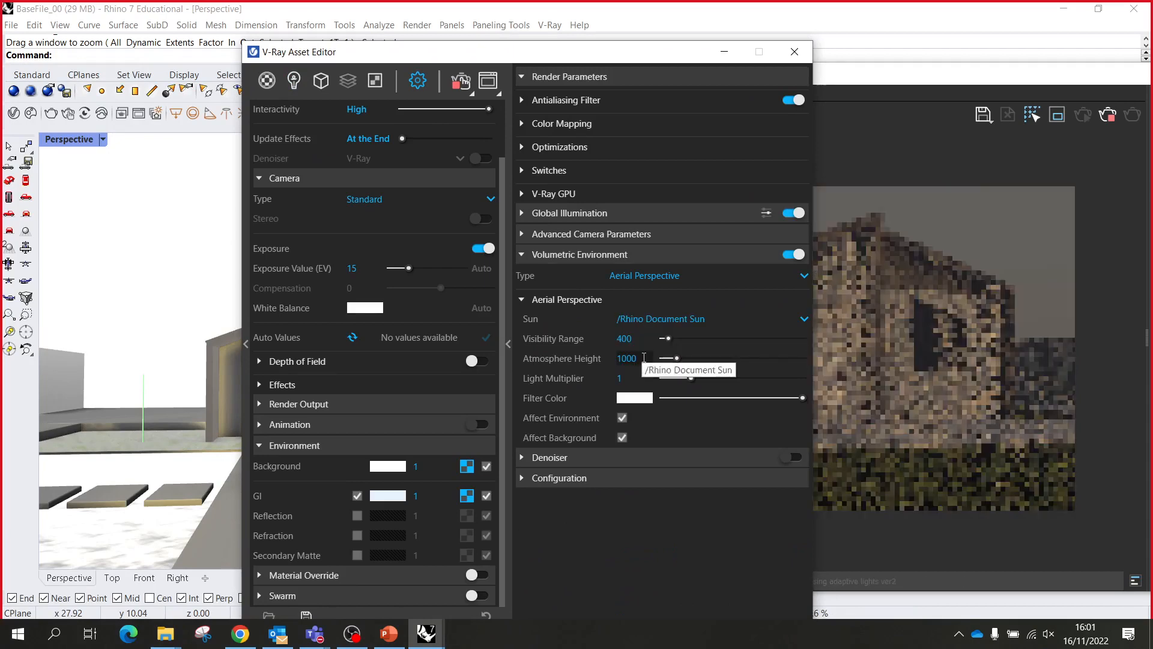
# - Set the Aerial Perspective's Visibility Range to 200
pyautogui.moveTo(597, 58); pyautogui.dragTo(484, 34)
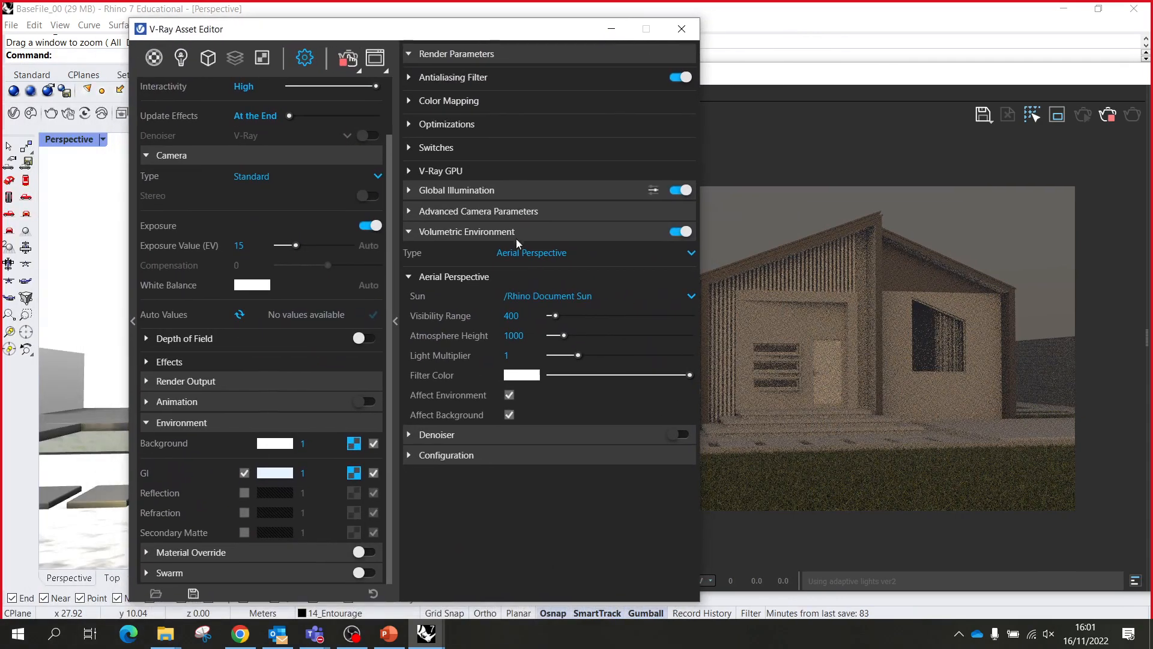
pyautogui.click(528, 314)
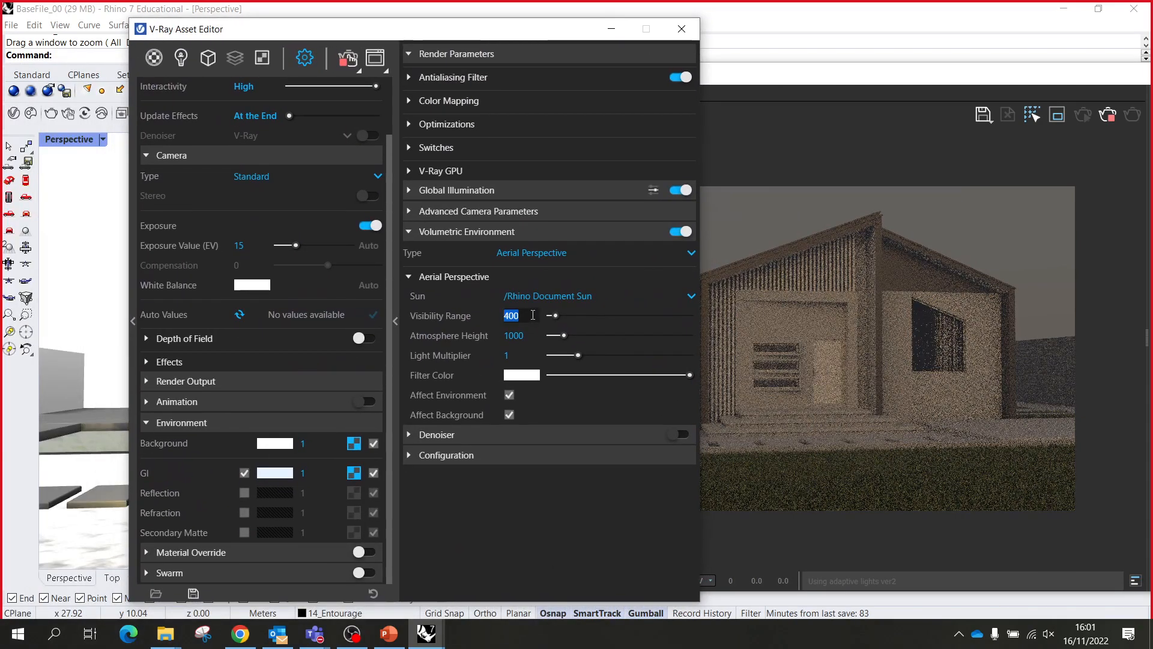
pyautogui.write('200')
pyautogui.press('Return')
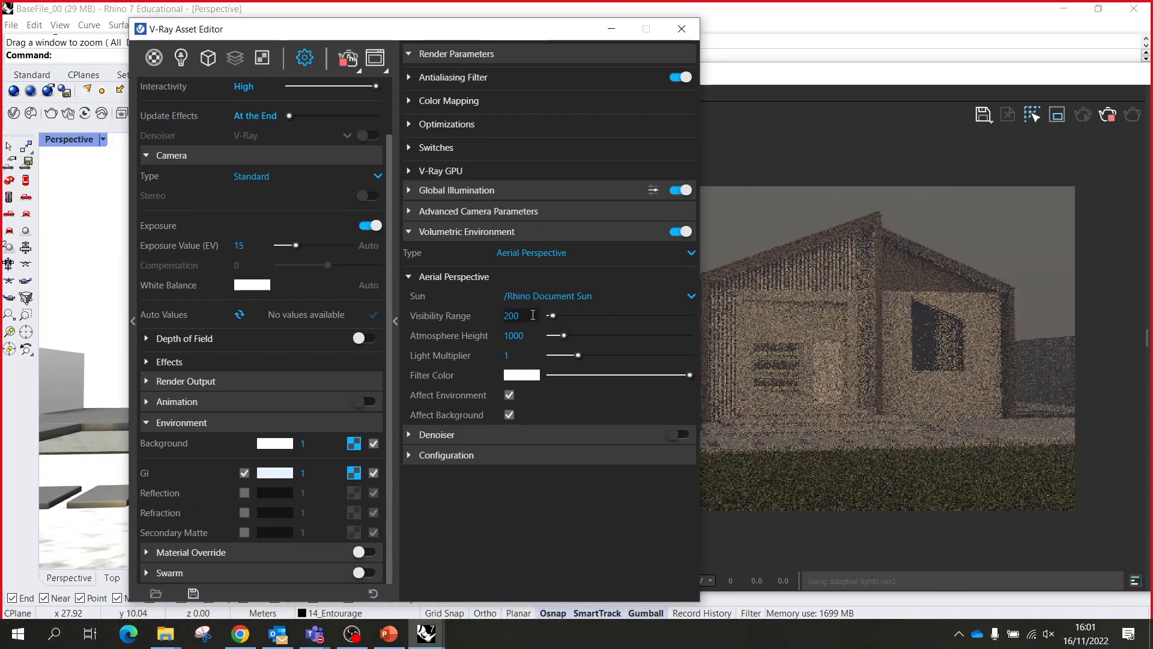
# - Orbit the Perspective view to frame the boundary wall and gate from the street side, moving the Asset Editor out of the way
pyautogui.moveTo(552, 37); pyautogui.dragTo(454, 506)
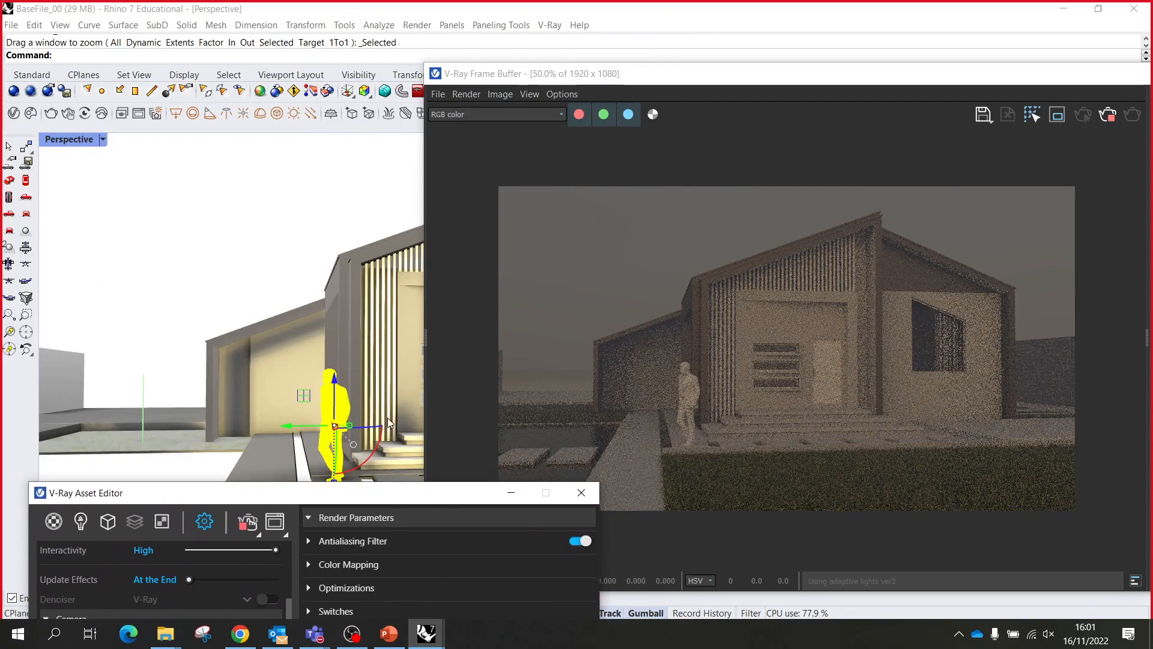
pyautogui.moveTo(346, 371); pyautogui.dragTo(406, 449, button='right')
pyautogui.moveTo(283, 492); pyautogui.dragTo(406, 139)
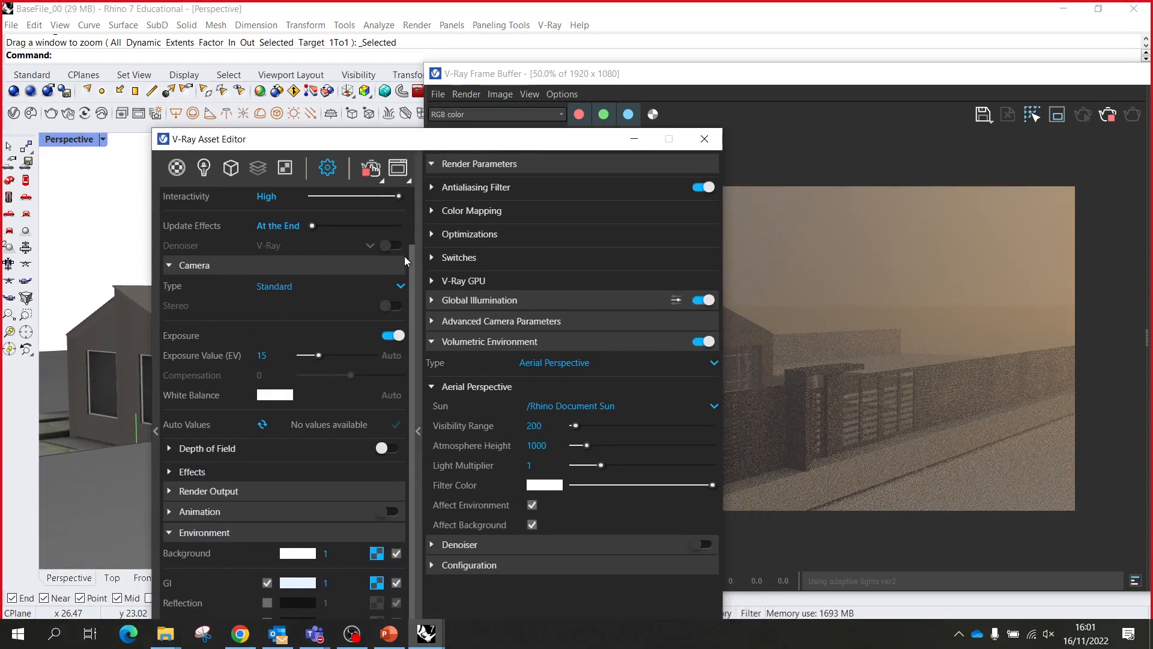
# - Adjust the Rhino Document Sun's vertical angle, trying 3.3 and settling on 6.4
pyautogui.click(205, 168)
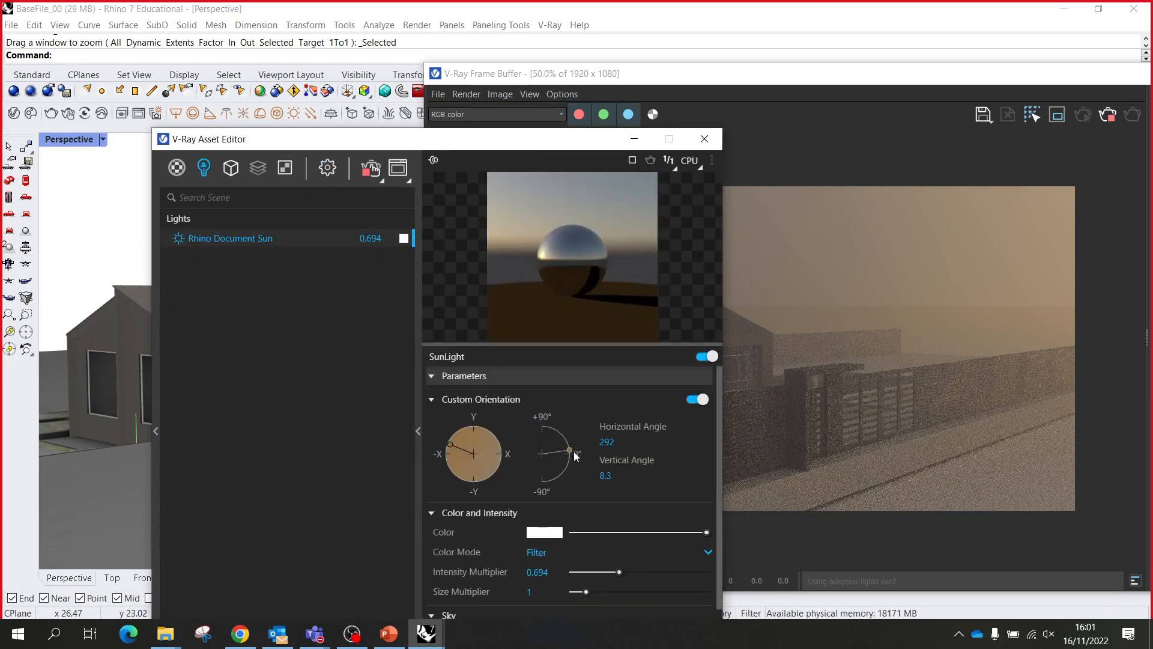
pyautogui.moveTo(572, 455); pyautogui.dragTo(574, 458)
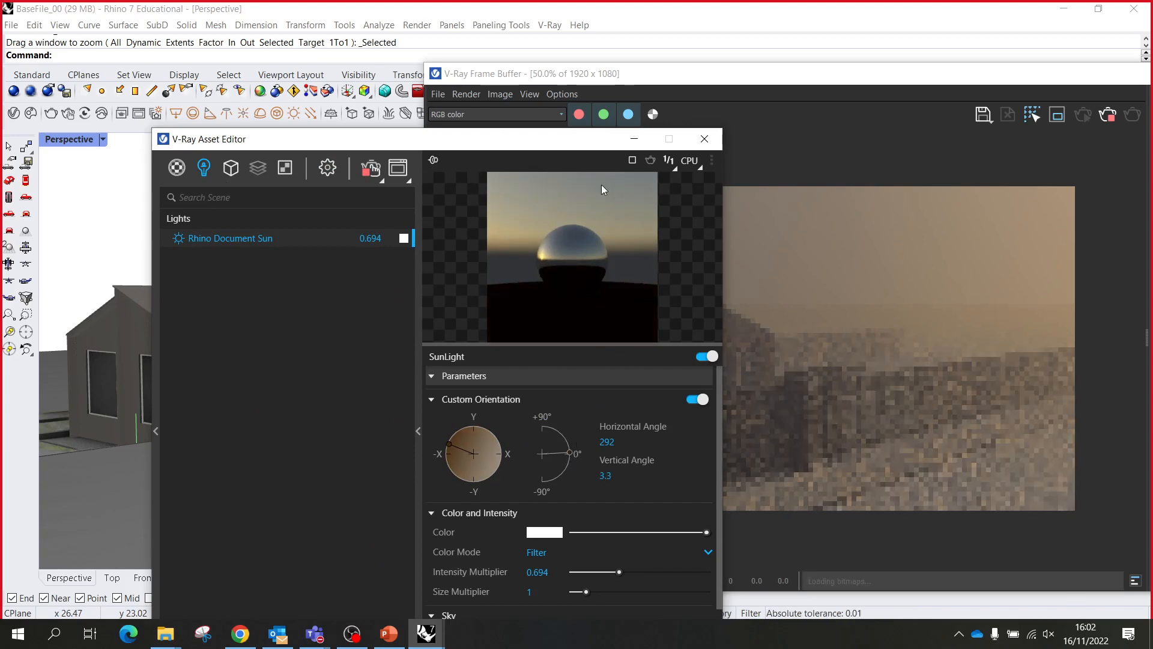
pyautogui.moveTo(522, 148); pyautogui.dragTo(394, 156)
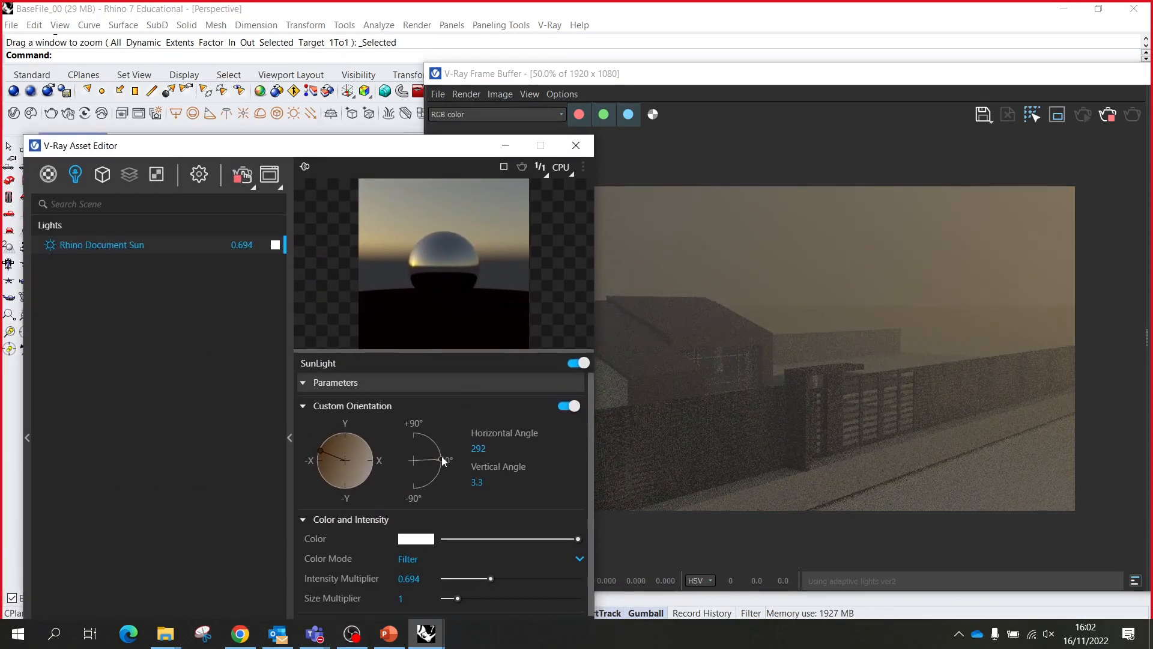
pyautogui.moveTo(442, 460); pyautogui.dragTo(442, 458)
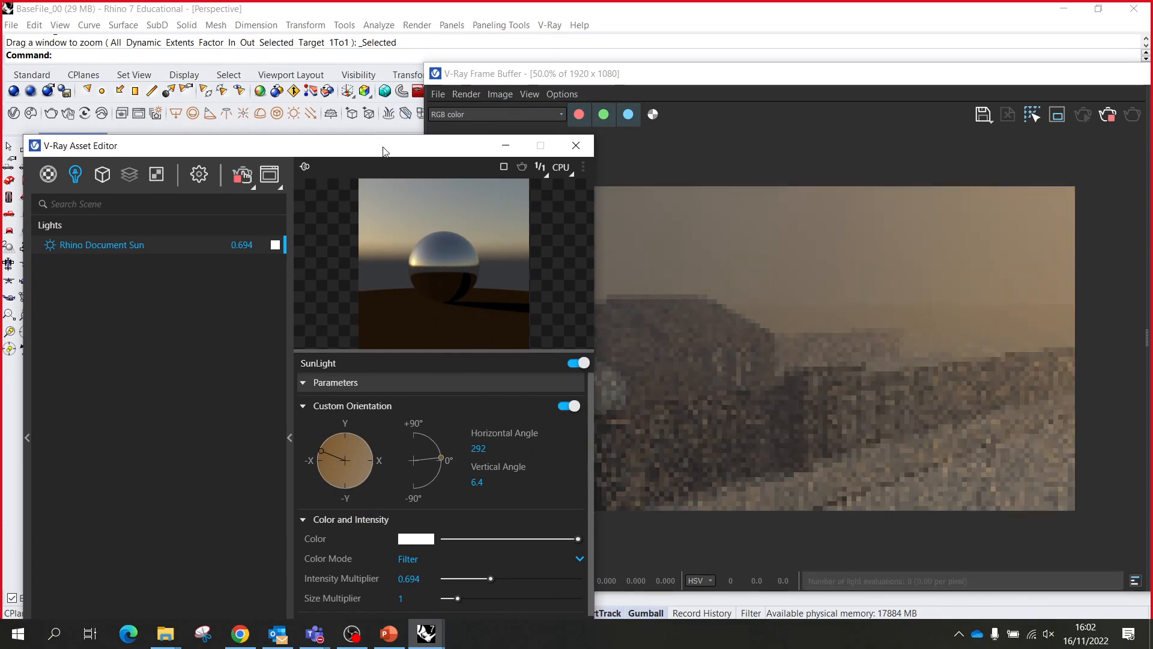
# - Turn off the Volumetric Environment in the render settings
pyautogui.click(199, 175)
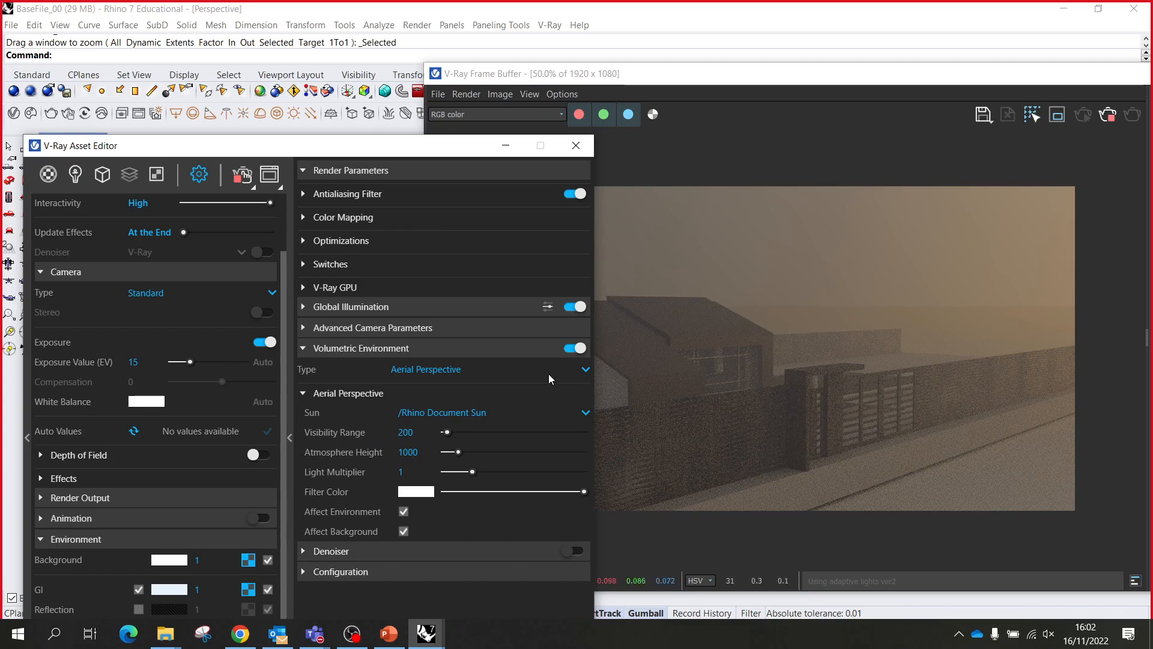
pyautogui.click(577, 349)
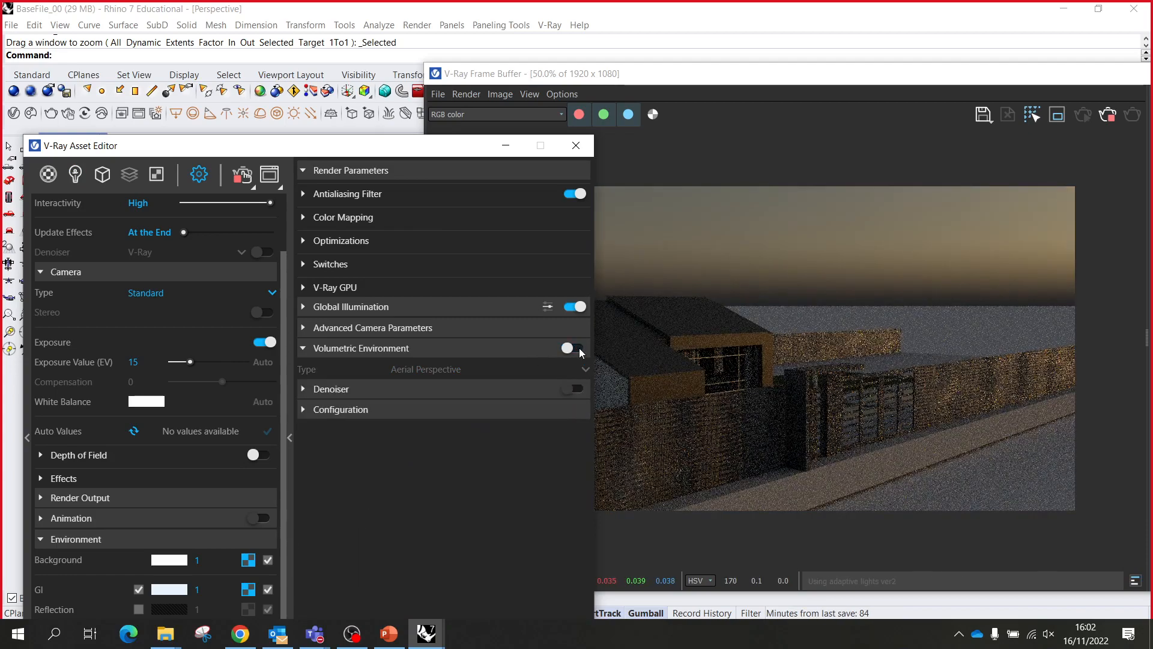
# - Turn the Volumetric Environment on, try Environment Fog in place of Aerial Perspective, restore Aerial Perspective and turn the environment off again
pyautogui.click(578, 348)
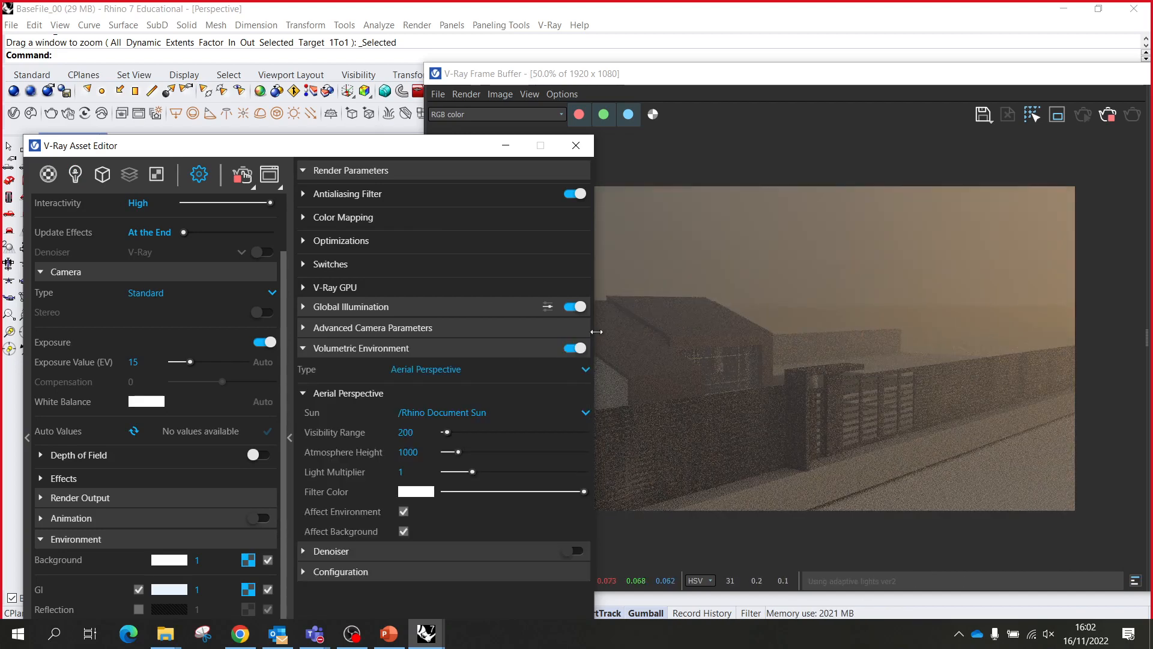
pyautogui.click(445, 370)
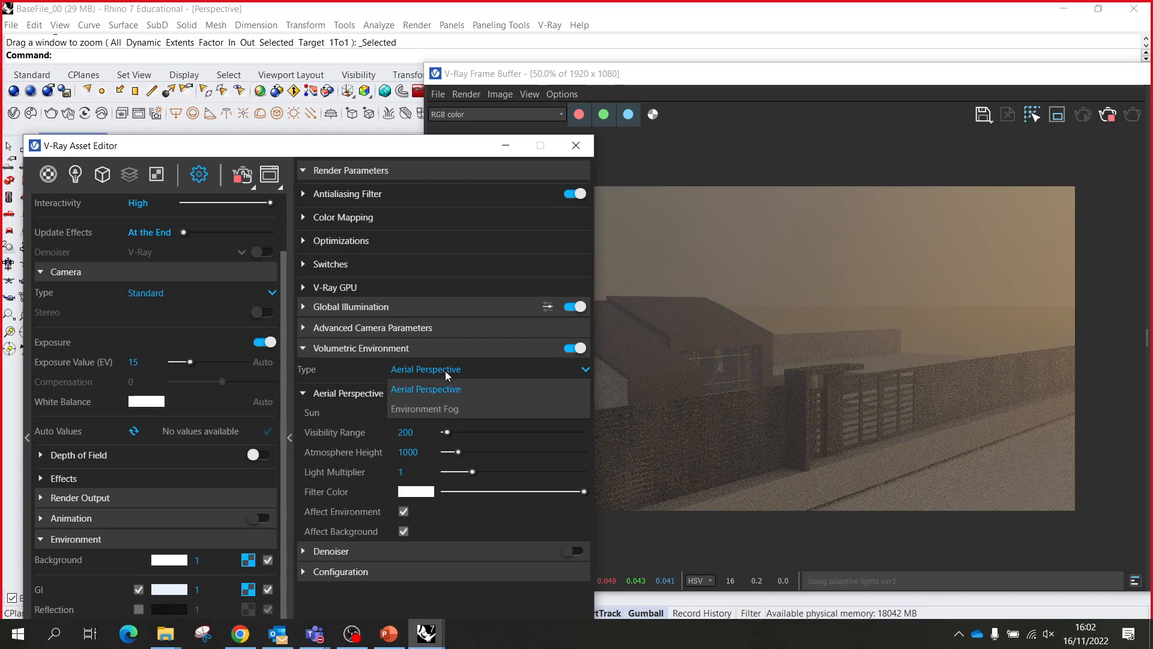
pyautogui.click(442, 406)
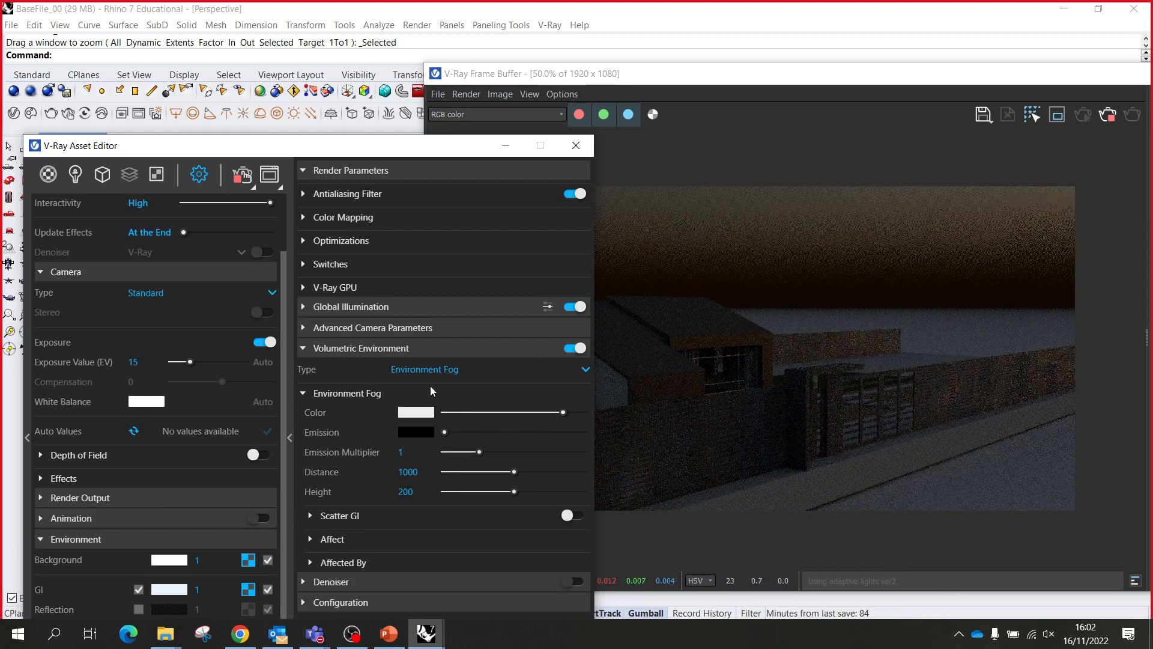
pyautogui.click(452, 370)
pyautogui.click(445, 388)
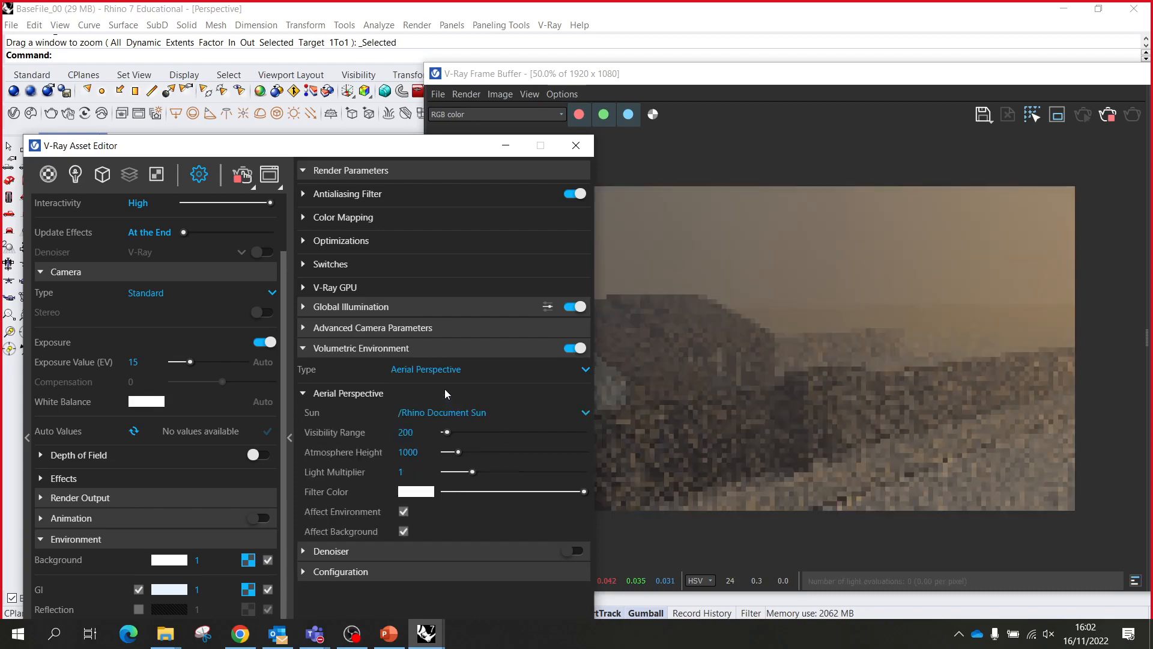
pyautogui.moveTo(393, 151); pyautogui.dragTo(486, 78)
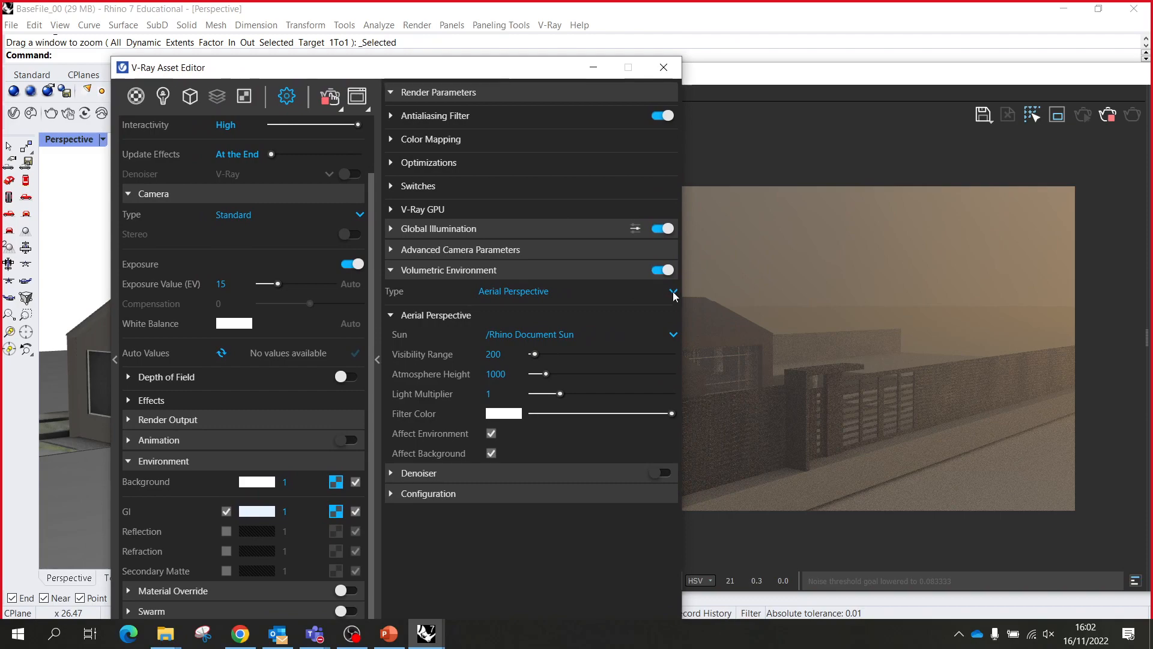
pyautogui.click(669, 274)
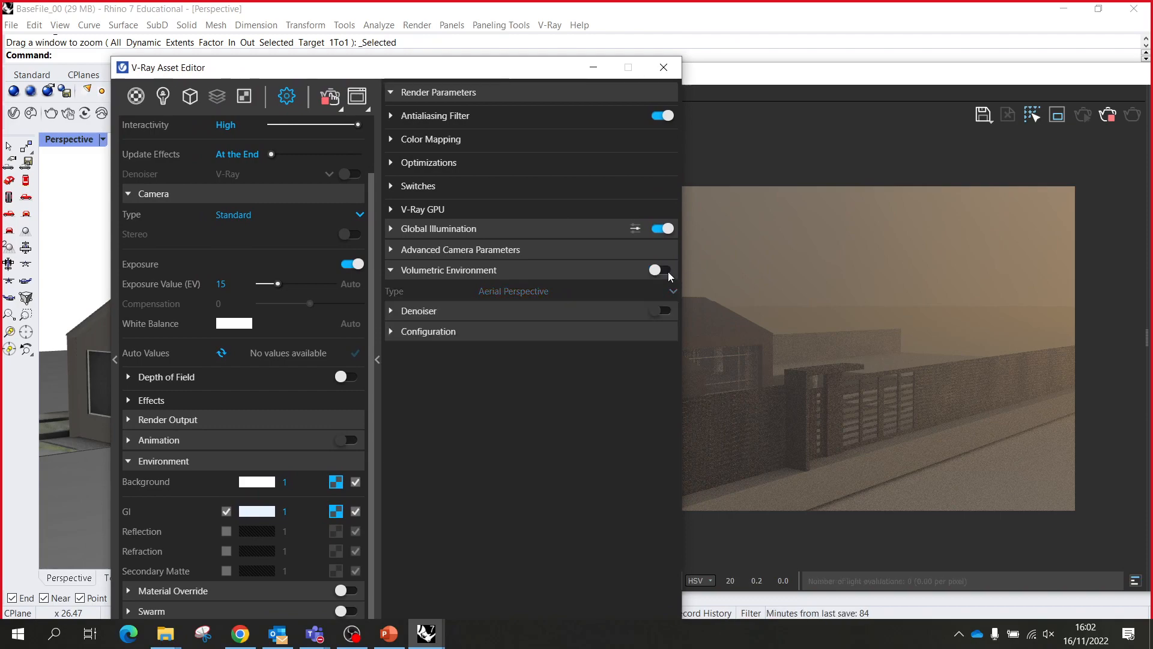
# - Frame the house's front entrance and the standing figure at eye level in the Perspective view, with the Asset Editor out of the way
pyautogui.moveTo(356, 75); pyautogui.dragTo(798, 415)
pyautogui.scroll(3, 211, 336)
pyautogui.moveTo(210, 335); pyautogui.dragTo(273, 367, button='right')
pyautogui.scroll(8, 322, 367)
pyautogui.scroll(-5, 323, 370)
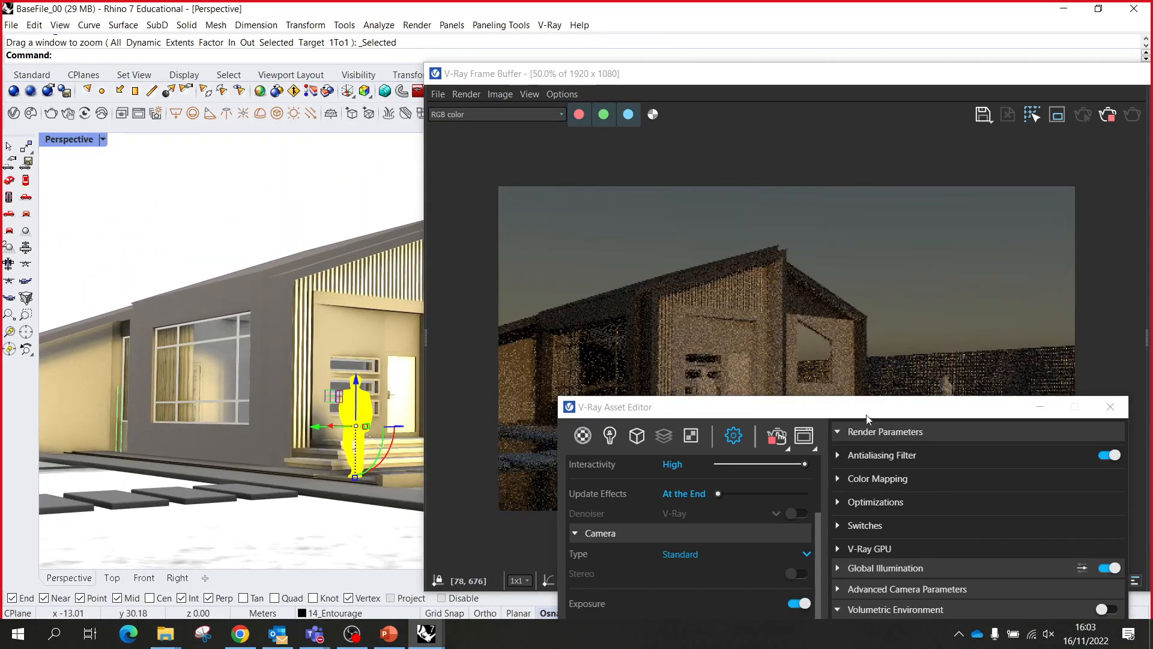
# - Add a Rectangle Light to the scene's lights in the Asset Editor
pyautogui.moveTo(874, 416); pyautogui.dragTo(422, 80)
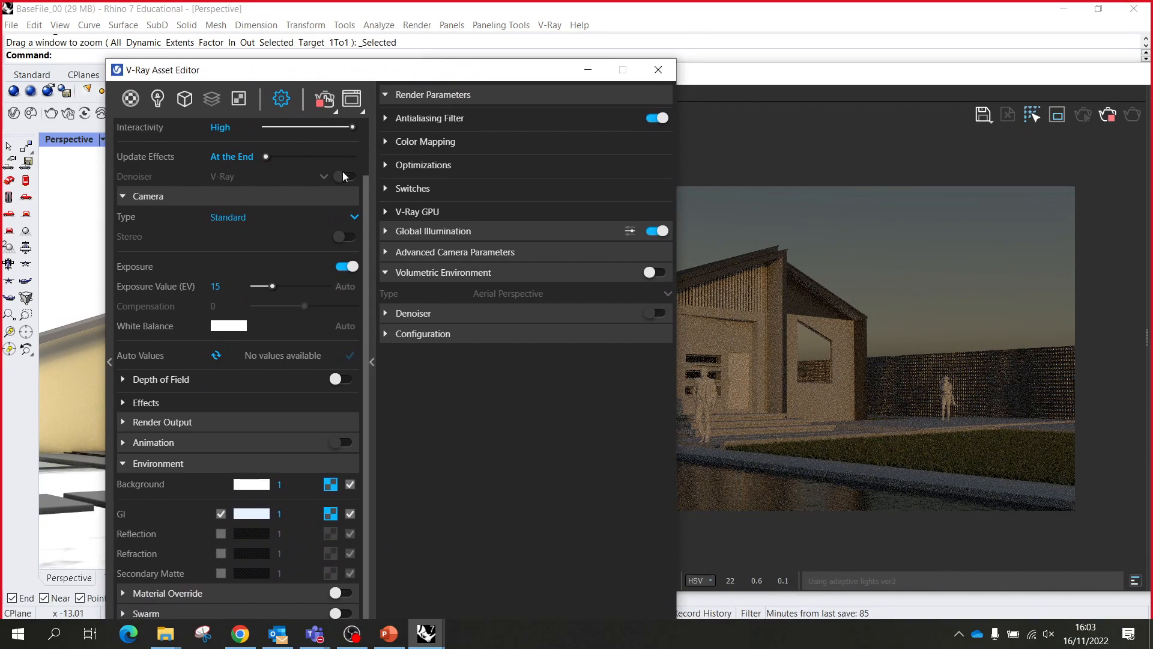
pyautogui.click(158, 99)
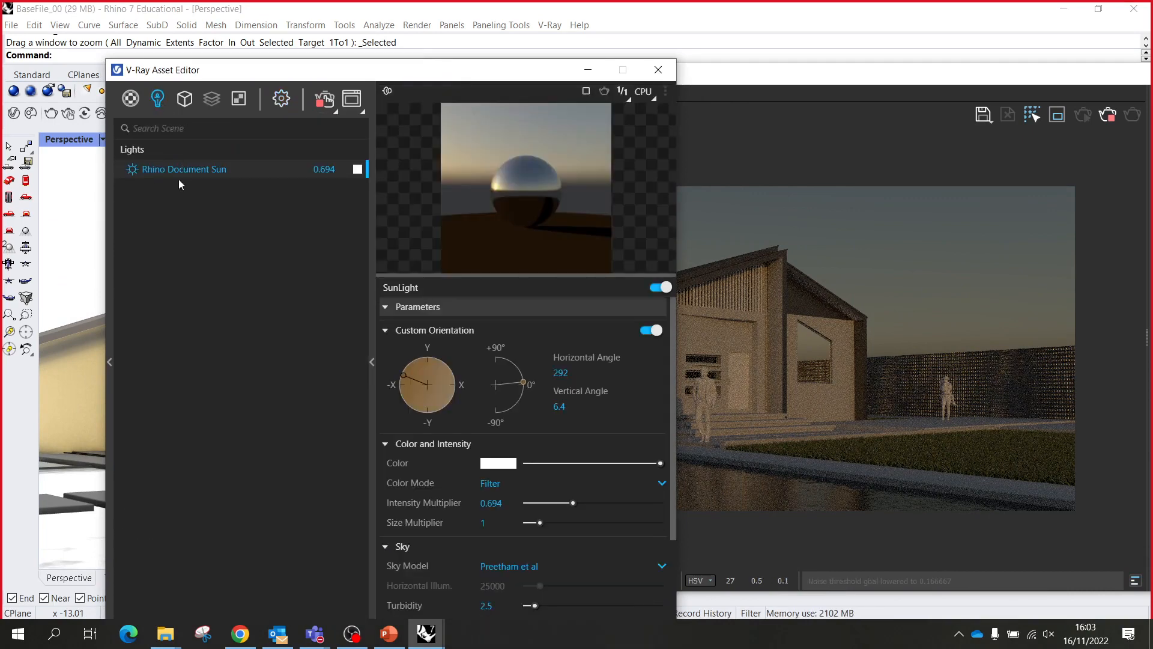
pyautogui.moveTo(288, 72); pyautogui.dragTo(305, 21)
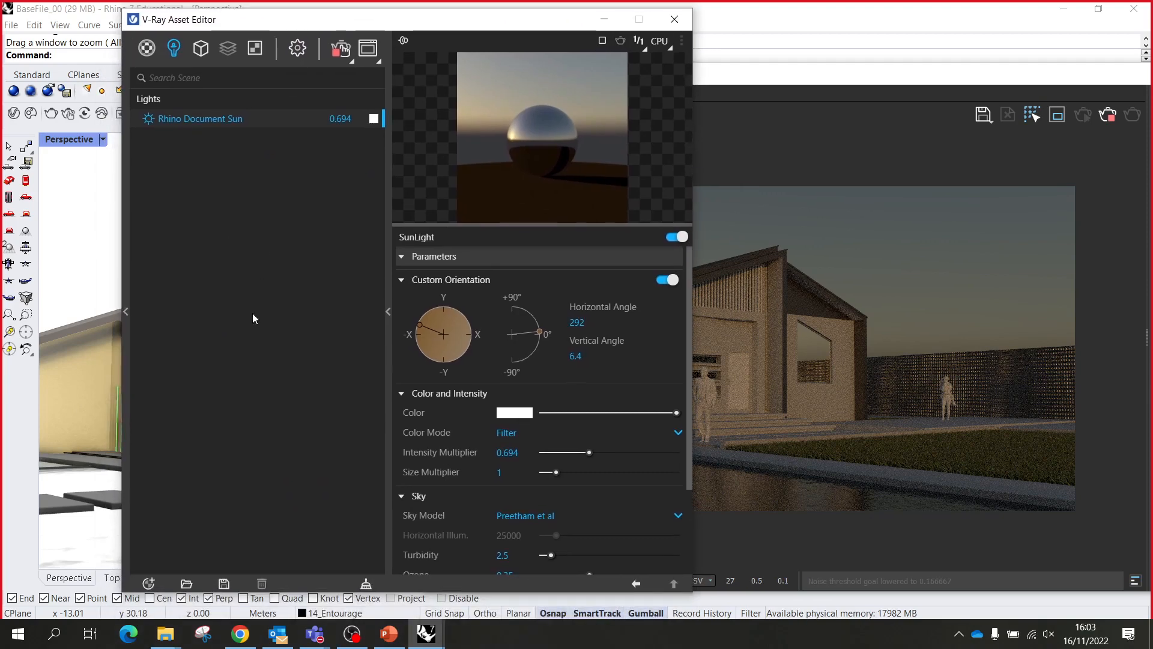
pyautogui.click(147, 584)
pyautogui.moveTo(182, 531)
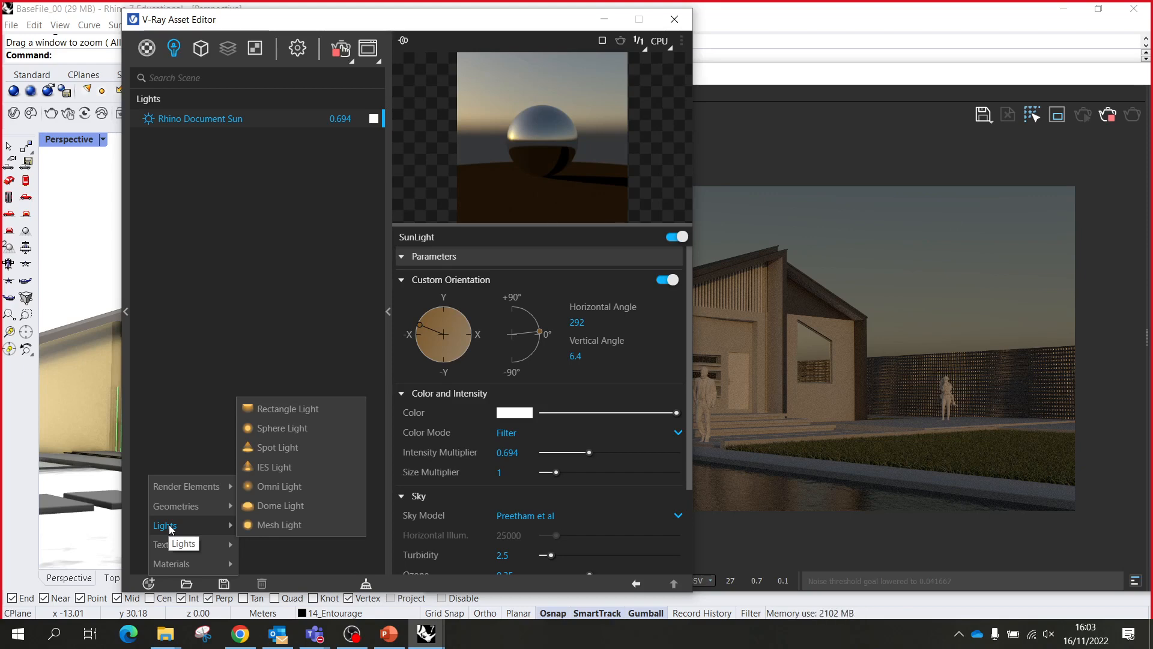
pyautogui.click(317, 409)
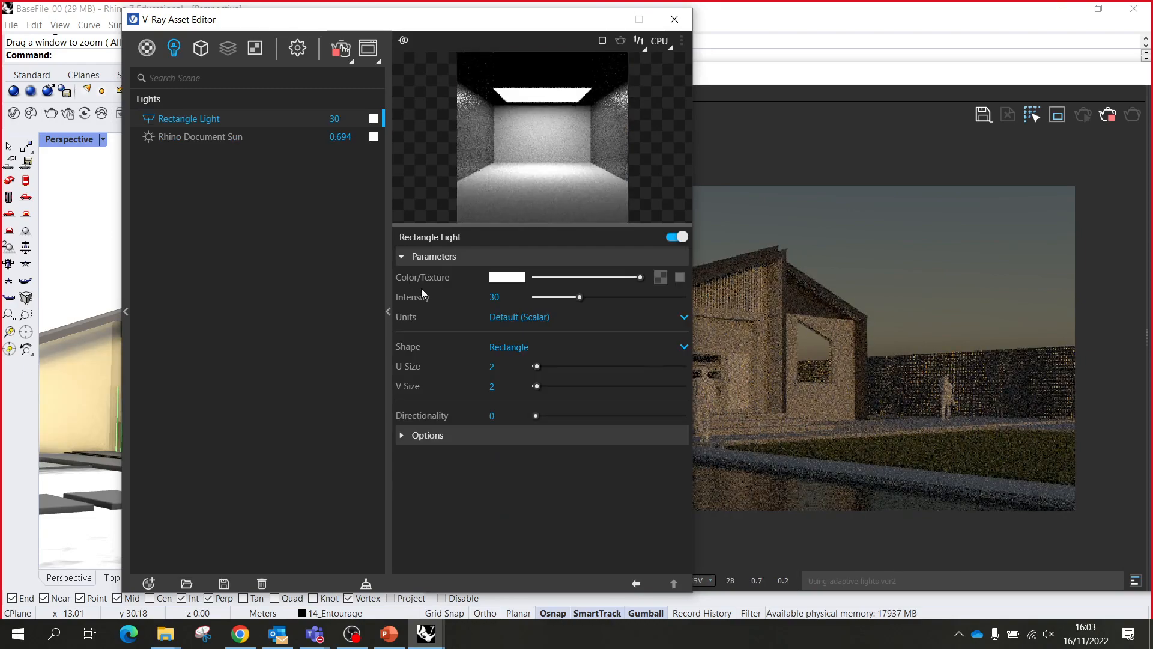
# - Show the whole house plot from above and select the rectangle light's object in the scene
pyautogui.moveTo(435, 27); pyautogui.dragTo(790, 420)
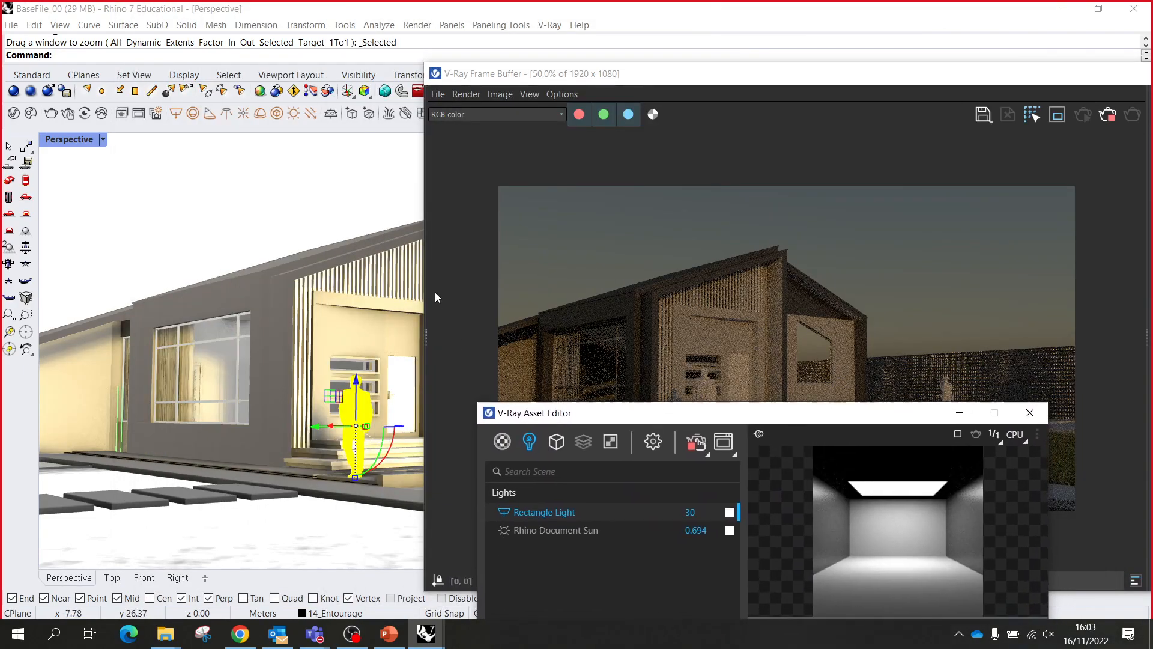
pyautogui.click(260, 233)
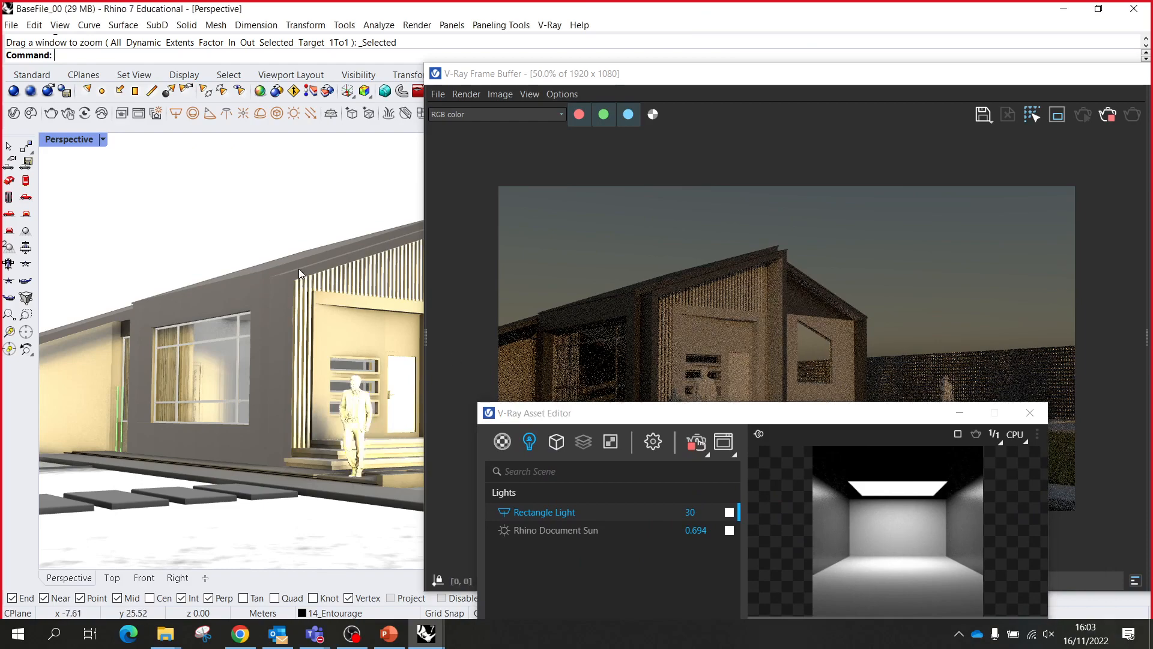
pyautogui.moveTo(298, 273); pyautogui.dragTo(245, 372, button='right')
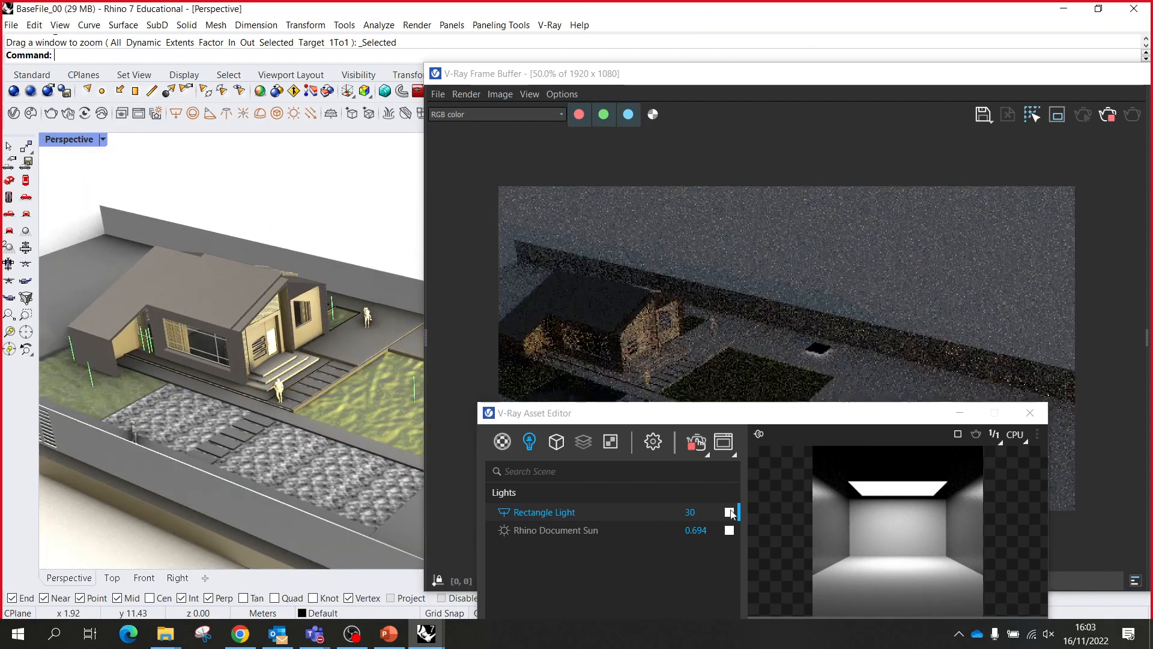
pyautogui.rightClick(574, 516)
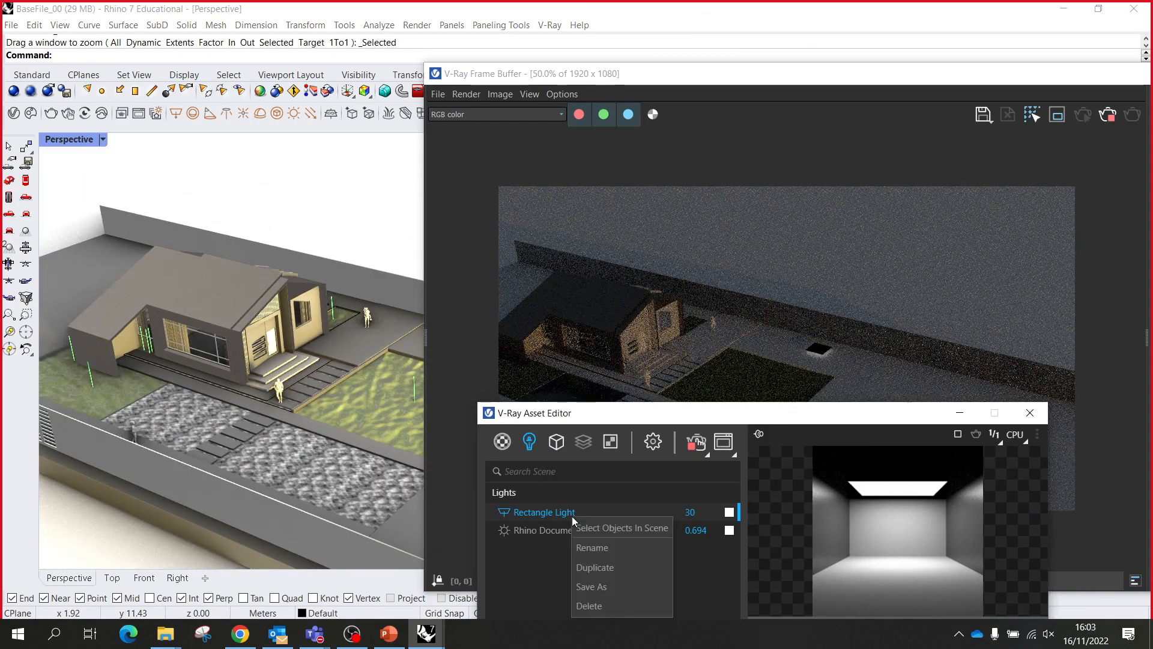
pyautogui.click(629, 529)
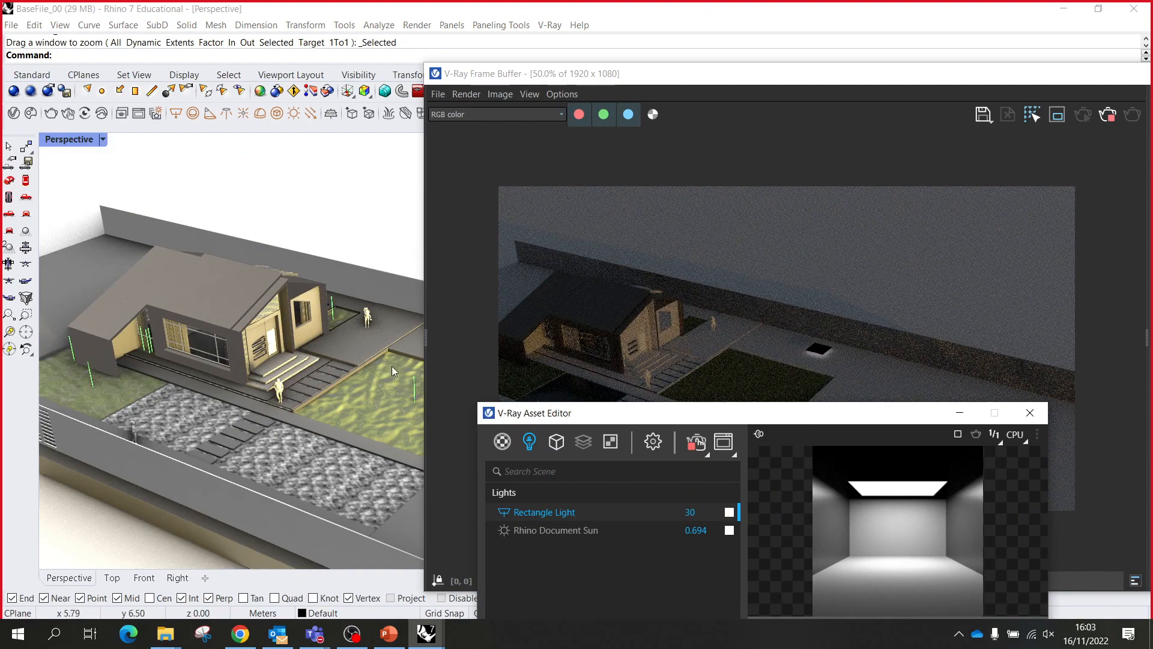
# - Uncover the Perspective viewport by moving the Frame Buffer aside, and set its display mode to Shaded
pyautogui.scroll(-10, 275, 379)
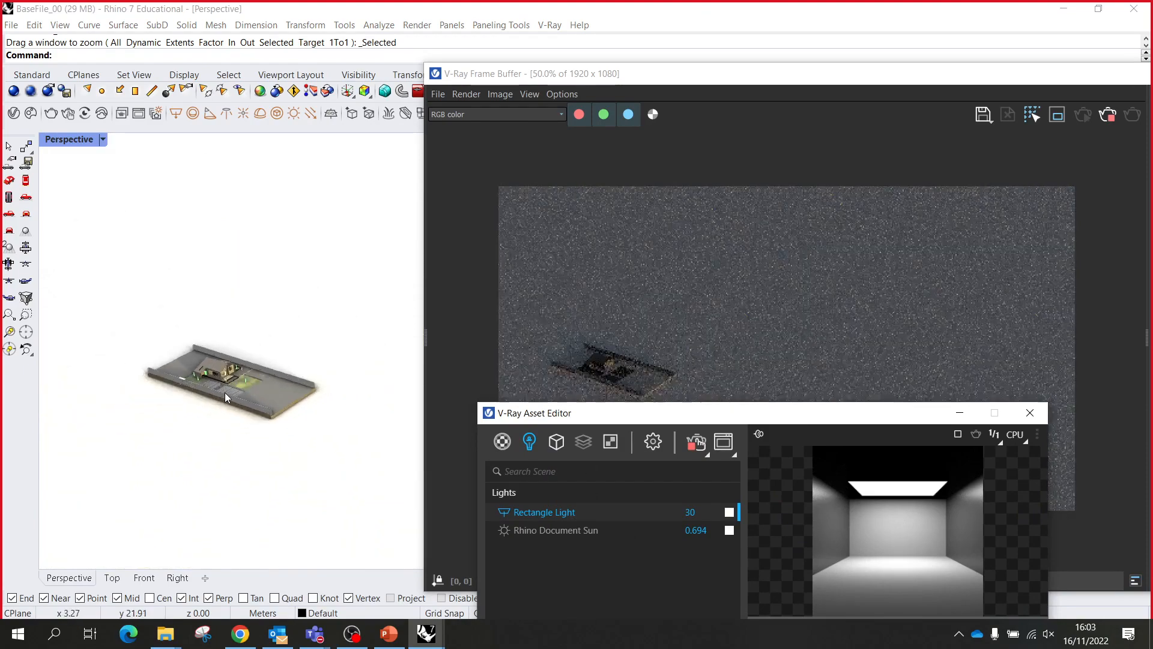
pyautogui.moveTo(621, 84); pyautogui.dragTo(594, 303)
pyautogui.scroll(5, 231, 384)
pyautogui.moveTo(231, 384); pyautogui.dragTo(232, 339, button='right')
pyautogui.scroll(5, 225, 351)
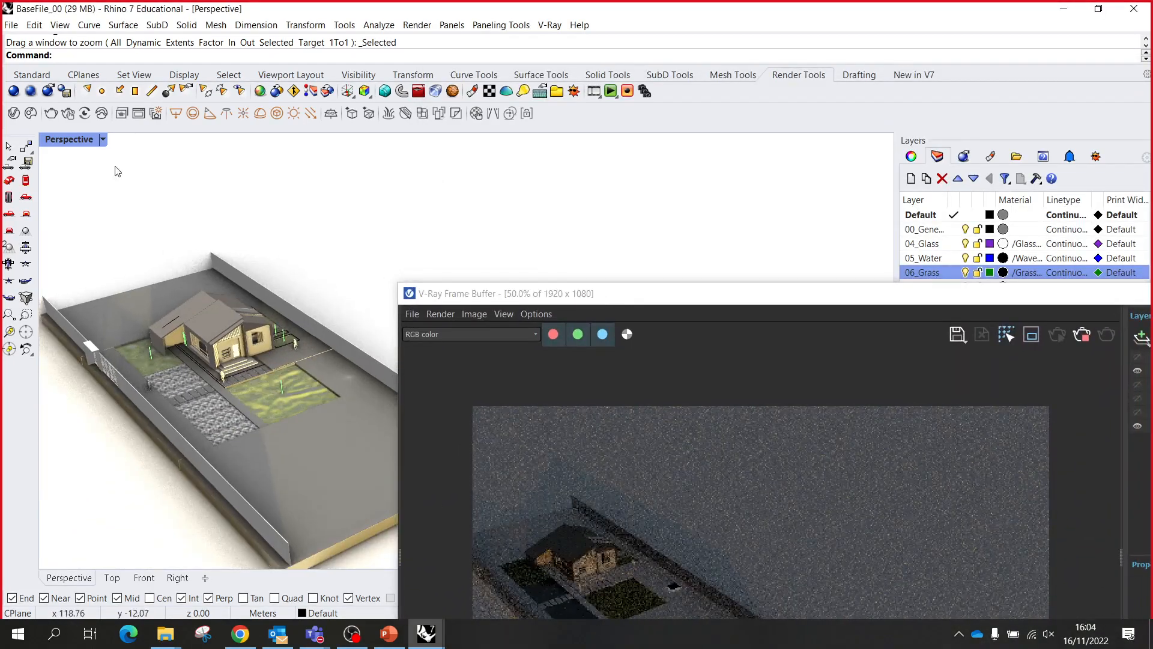
pyautogui.click(104, 143)
pyautogui.click(151, 193)
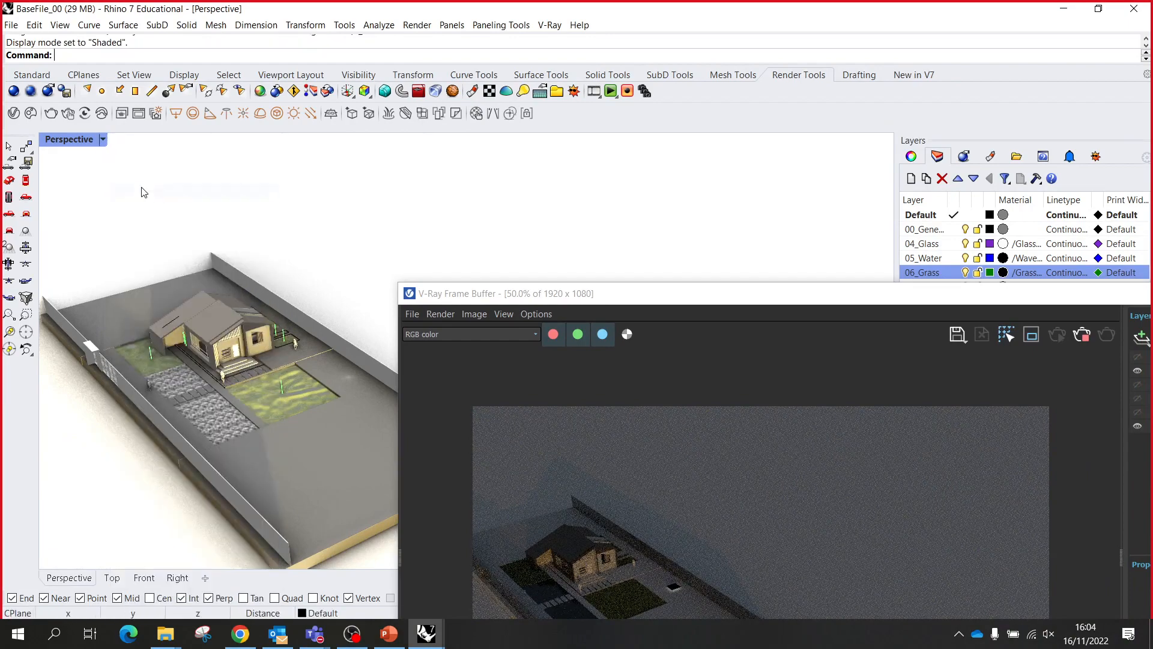
# - Examine where the selected rectangle light sits on the ground, both in the viewport and close up in the render
pyautogui.scroll(5, 327, 404)
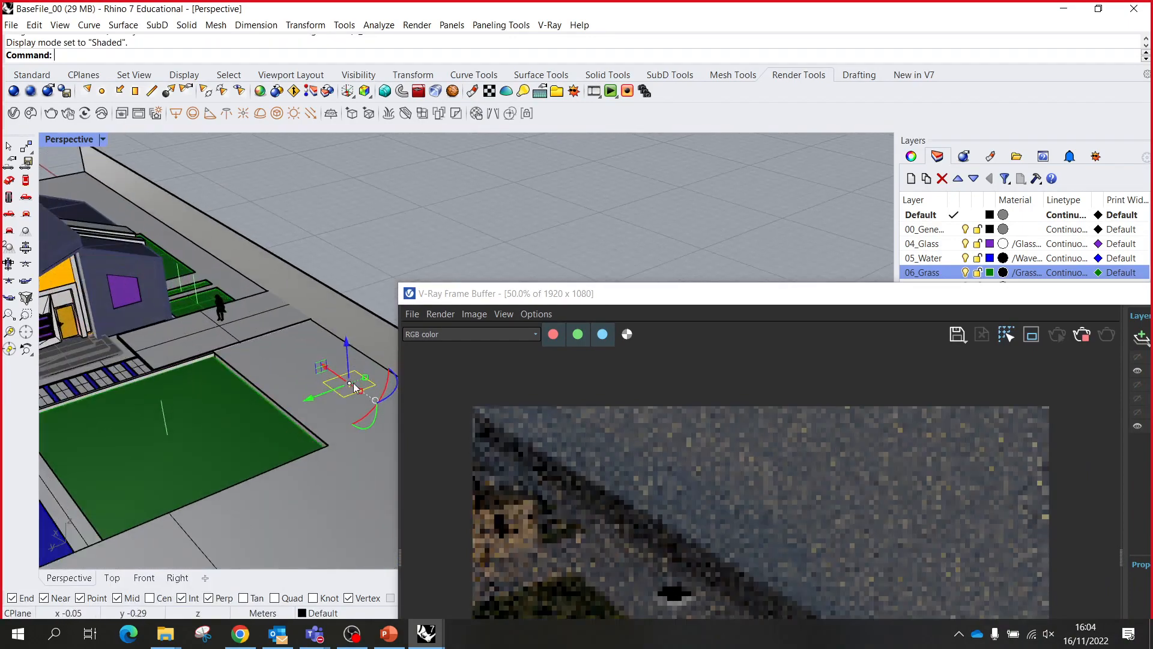
pyautogui.scroll(-6, 322, 375)
pyautogui.scroll(4, 106, 305)
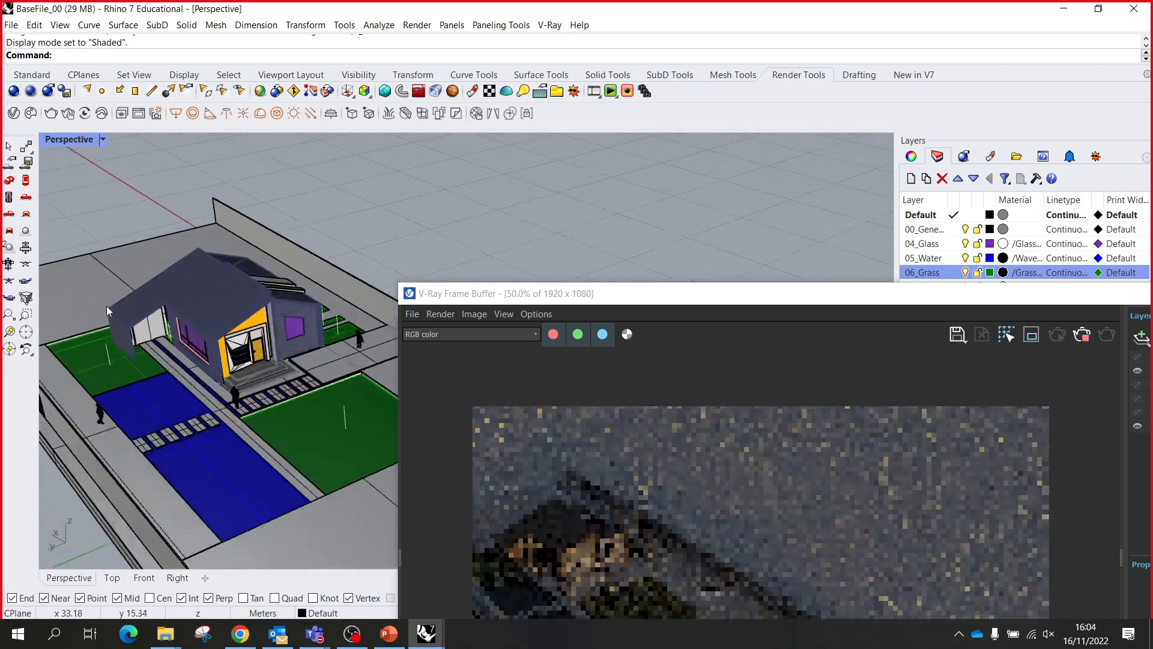
pyautogui.scroll(-2, 197, 330)
pyautogui.scroll(1, 304, 358)
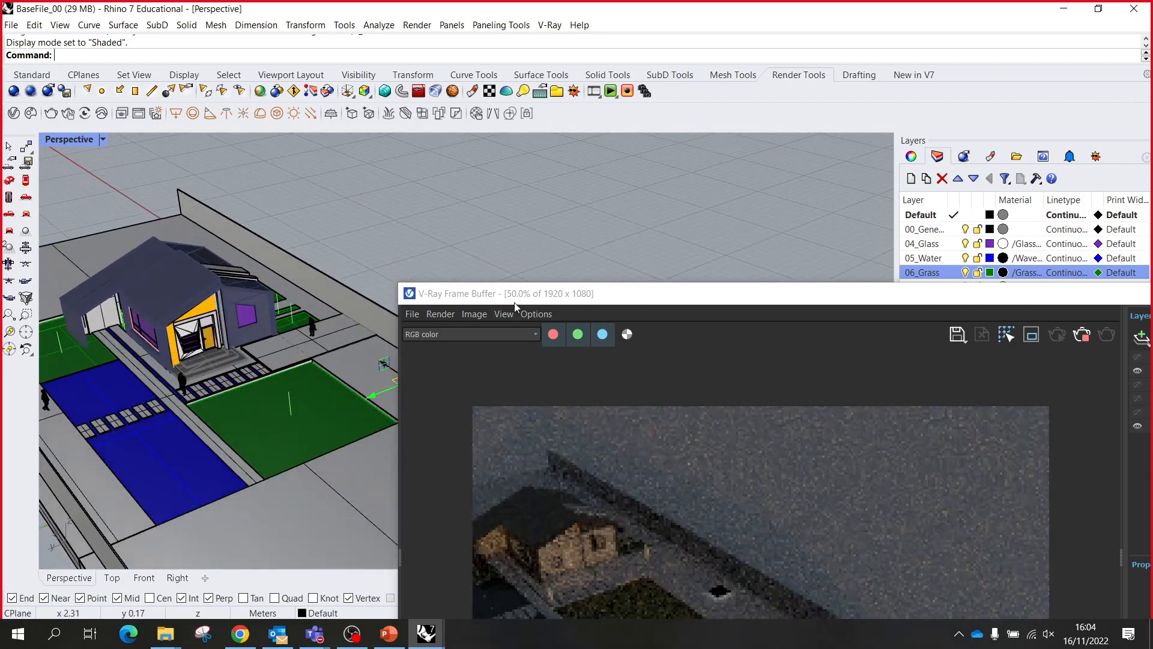
pyautogui.moveTo(517, 294); pyautogui.dragTo(627, 112)
pyautogui.scroll(3, 833, 411)
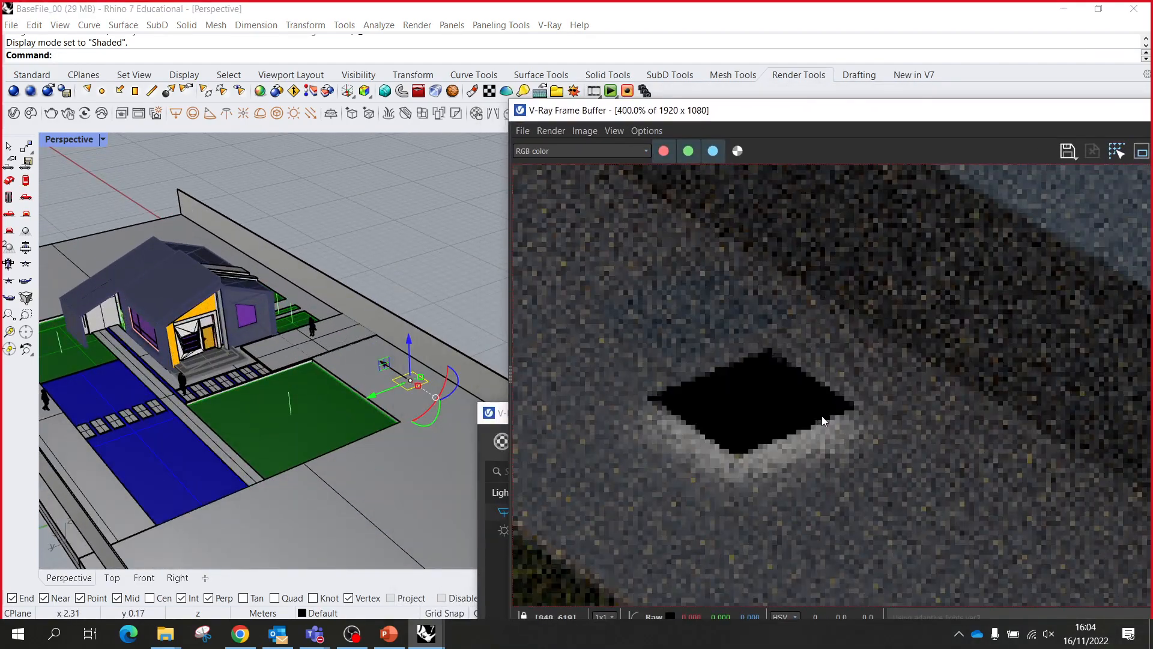
pyautogui.scroll(-1, 820, 418)
pyautogui.scroll(-4, 294, 391)
pyautogui.scroll(2, 294, 394)
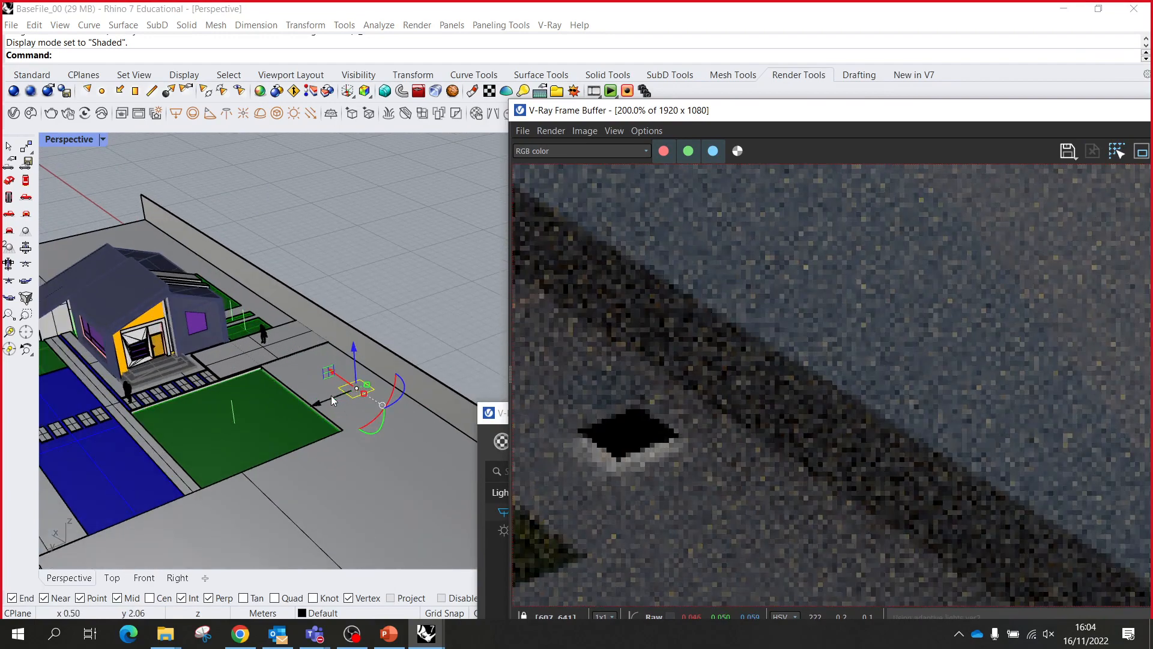
# - Move the rectangle light from the open ground to the house by the large front window, and raise it by about 0.57 m
pyautogui.moveTo(332, 398); pyautogui.dragTo(122, 341)
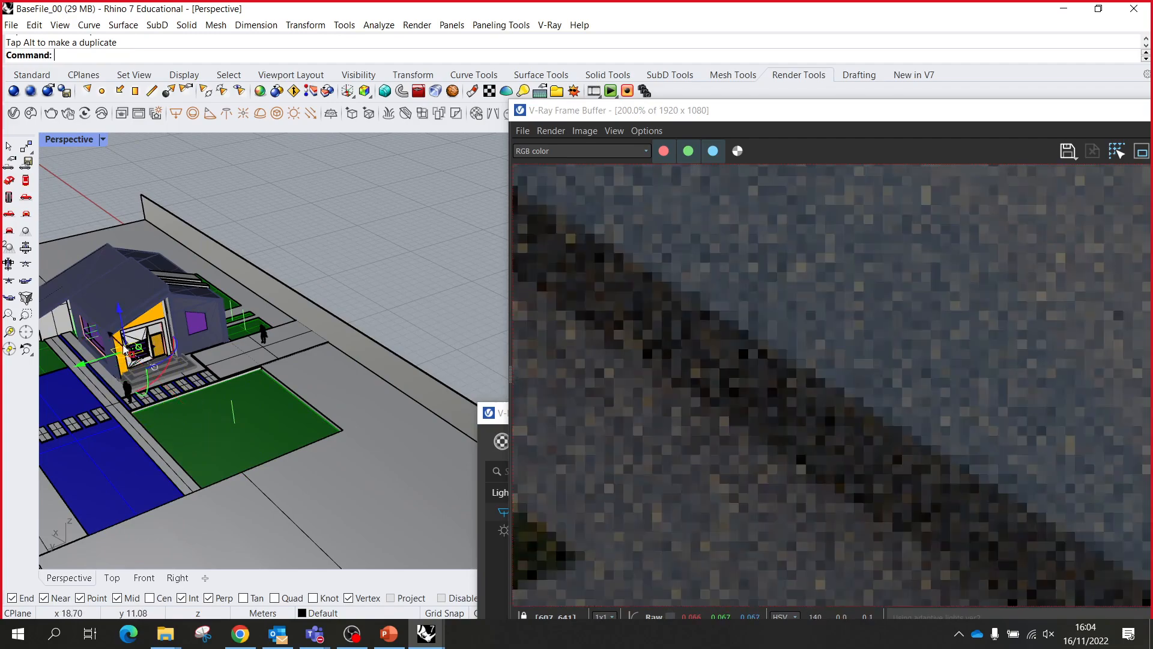
pyautogui.scroll(5, 249, 363)
pyautogui.scroll(-3, 249, 359)
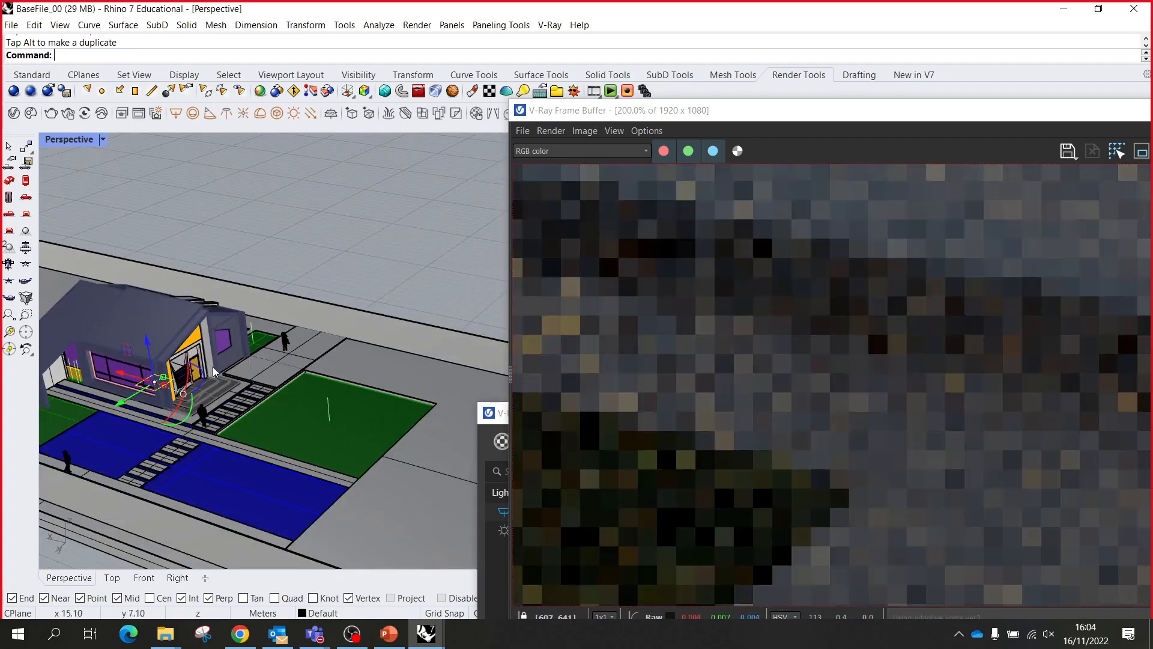
pyautogui.scroll(3, 106, 374)
pyautogui.scroll(4, 291, 370)
pyautogui.moveTo(291, 369); pyautogui.dragTo(244, 295)
pyautogui.scroll(-3, 244, 294)
pyautogui.scroll(5, 259, 362)
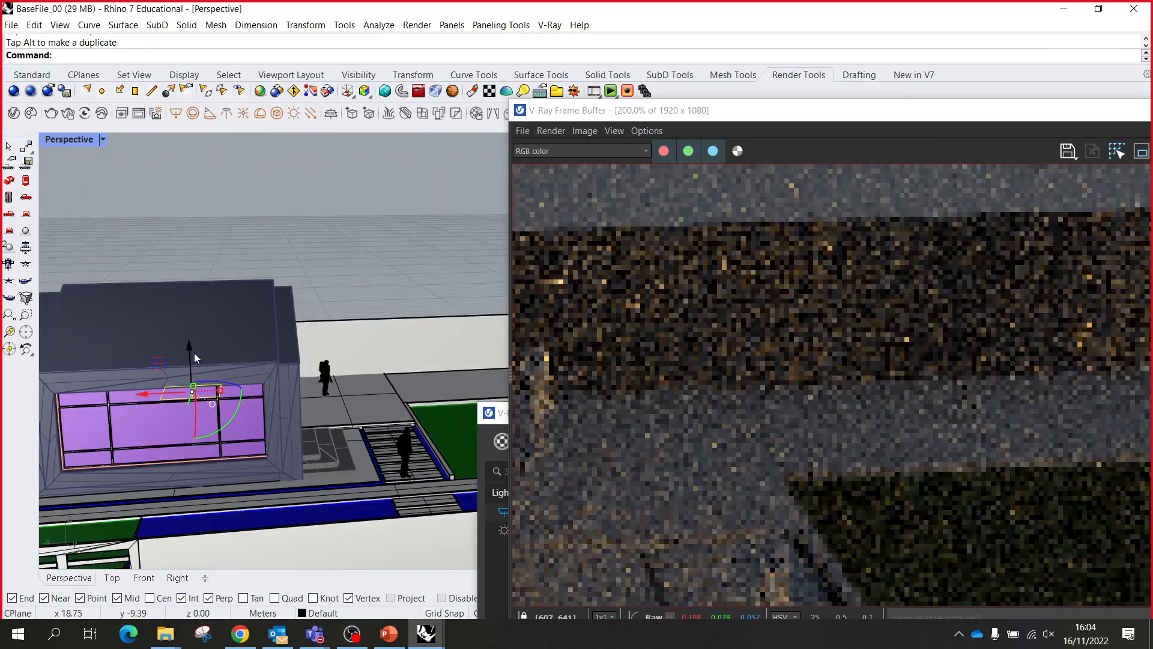
pyautogui.moveTo(193, 358); pyautogui.dragTo(192, 340)
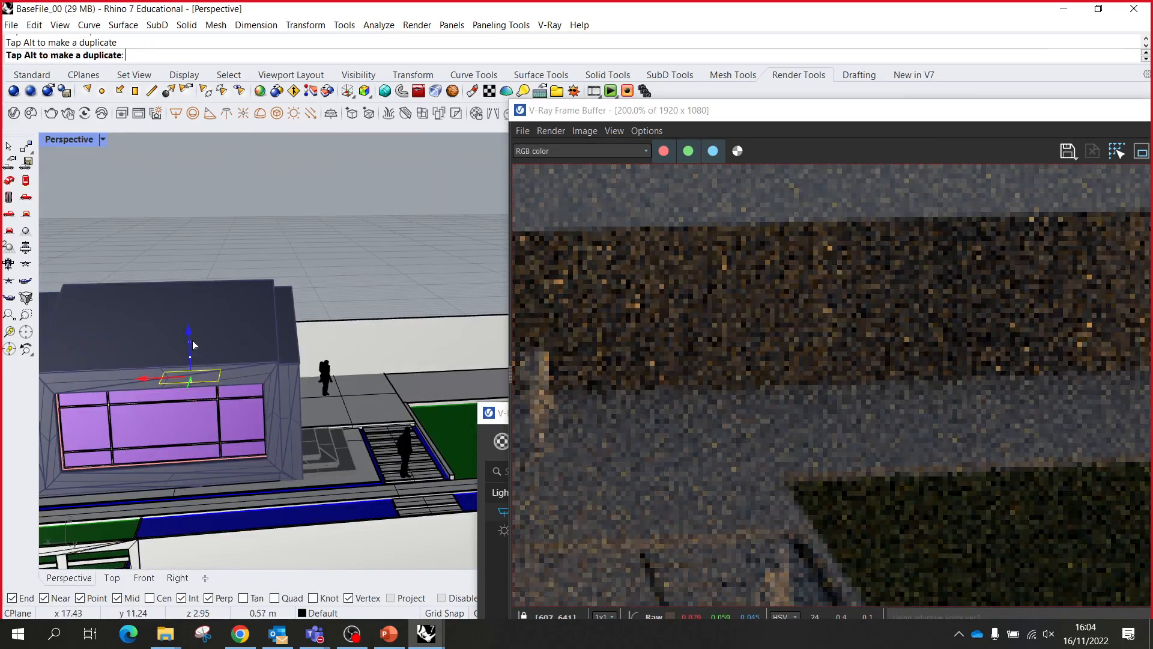
# - Stretch the rectangle light along the width of the large window and shift it to line up with the glazing
pyautogui.moveTo(223, 379); pyautogui.dragTo(276, 387)
pyautogui.moveTo(169, 383); pyautogui.dragTo(147, 384)
pyautogui.scroll(-4, 748, 396)
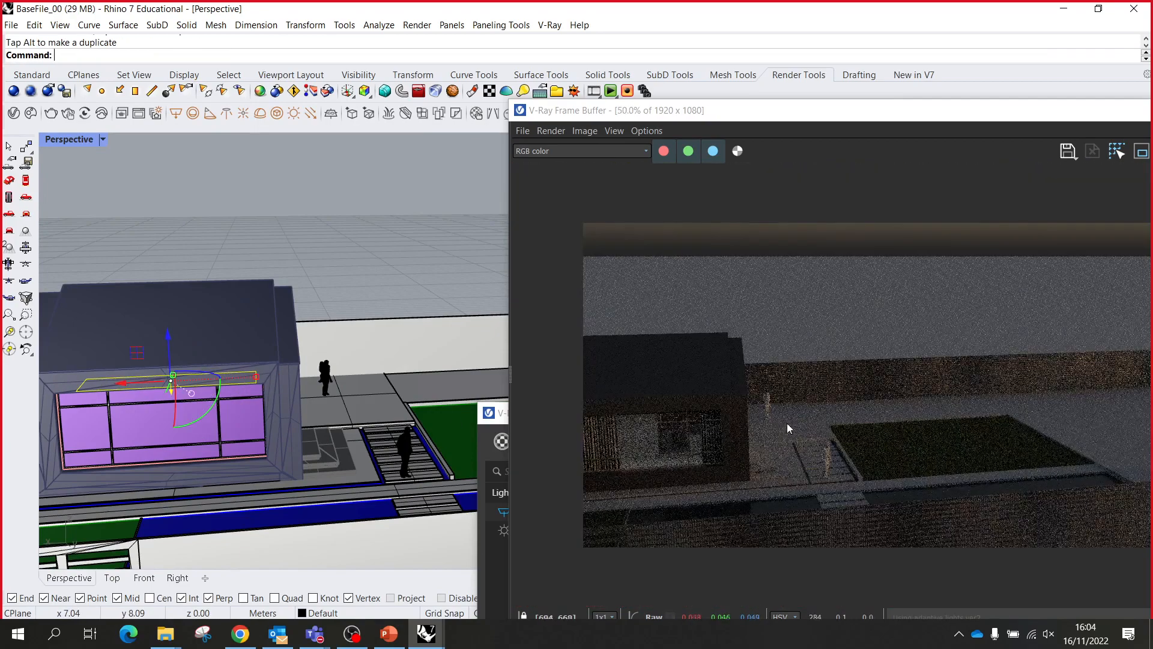
# - View the large window obliquely from across the pool and nudge the rectangle light slightly sideways
pyautogui.moveTo(242, 454); pyautogui.dragTo(146, 449, button='right')
pyautogui.scroll(5, 218, 437)
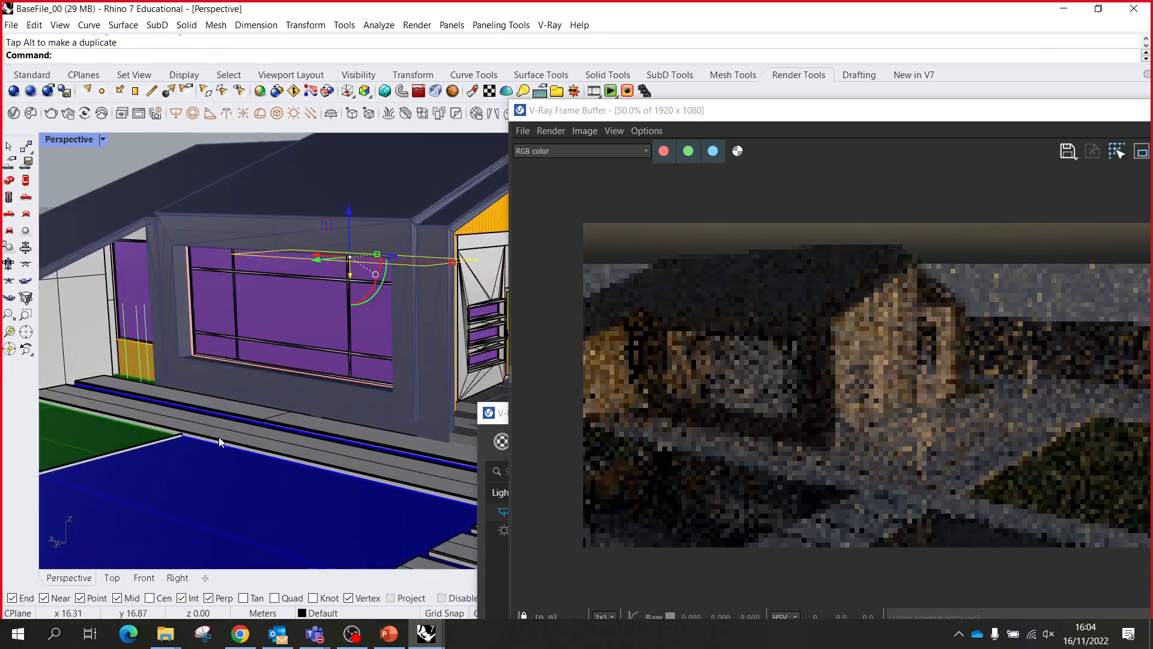
pyautogui.moveTo(216, 428); pyautogui.dragTo(220, 421, button='right')
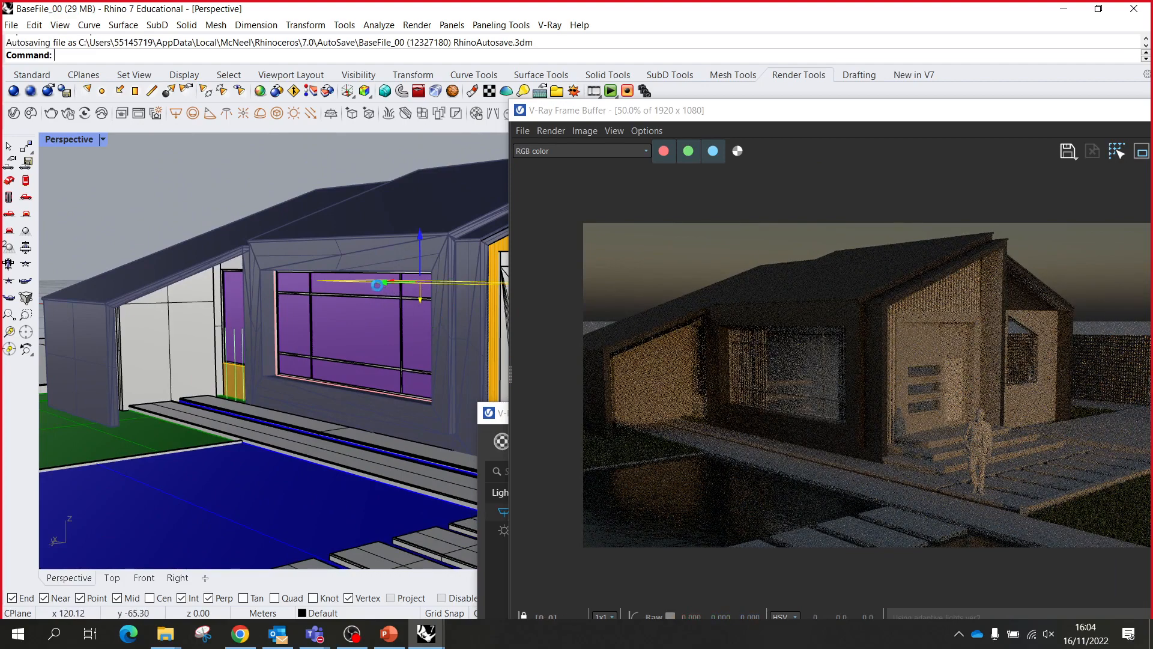
pyautogui.moveTo(376, 286); pyautogui.dragTo(374, 290)
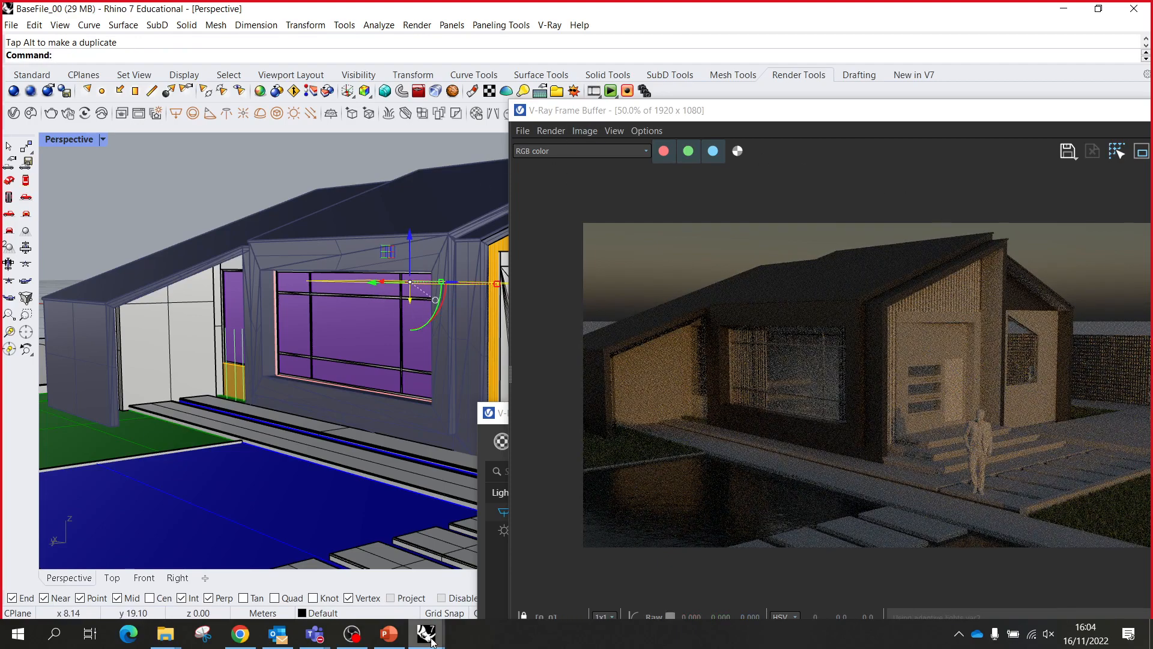
# - Set the rectangle light's intensity to 300
pyautogui.click(489, 418)
pyautogui.click(664, 416)
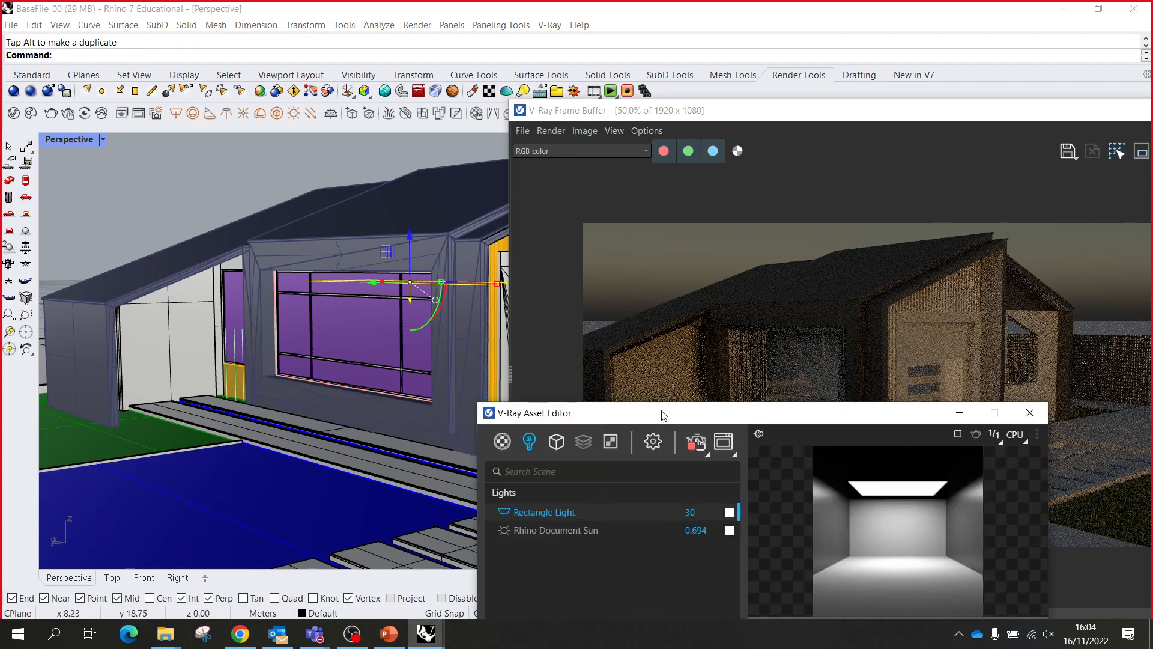
pyautogui.moveTo(667, 412); pyautogui.dragTo(614, 82)
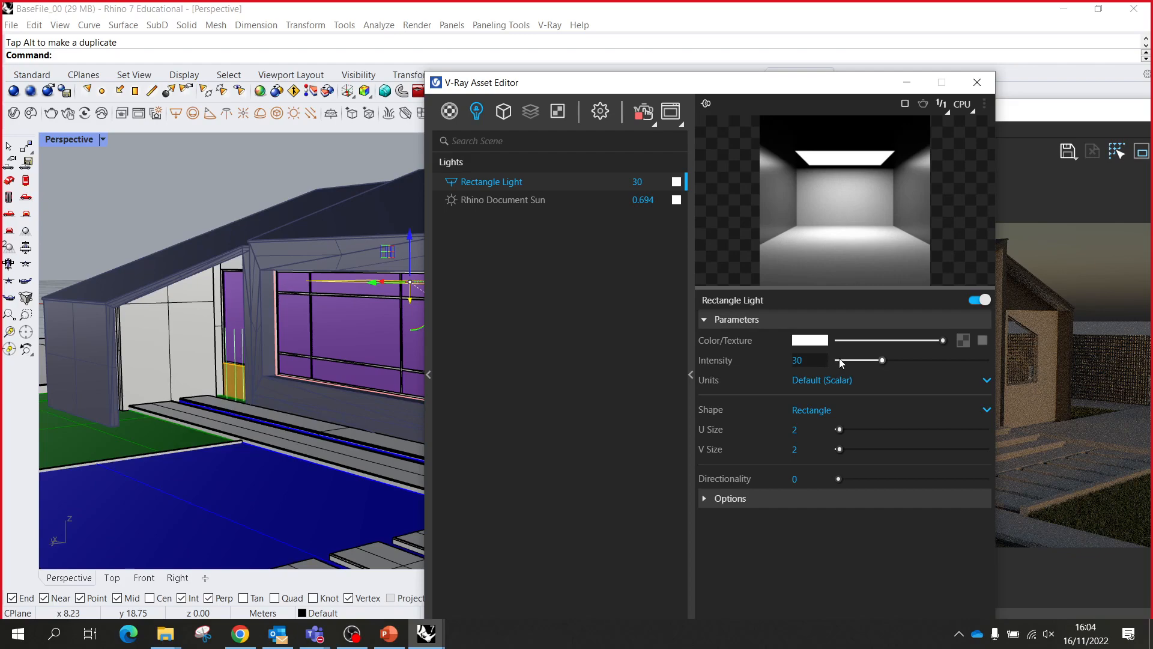
pyautogui.write('0')
pyautogui.press('Return')
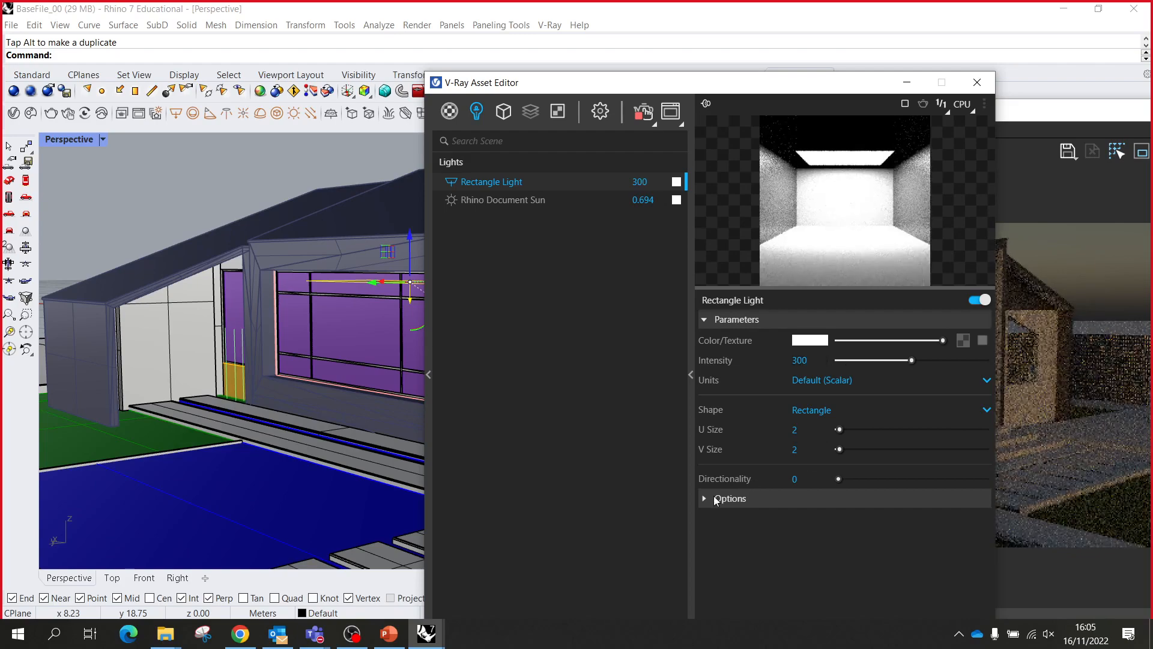
# - Slide the rectangle light horizontally from the large window towards the entrance side of the house
pyautogui.moveTo(708, 95); pyautogui.dragTo(468, 476)
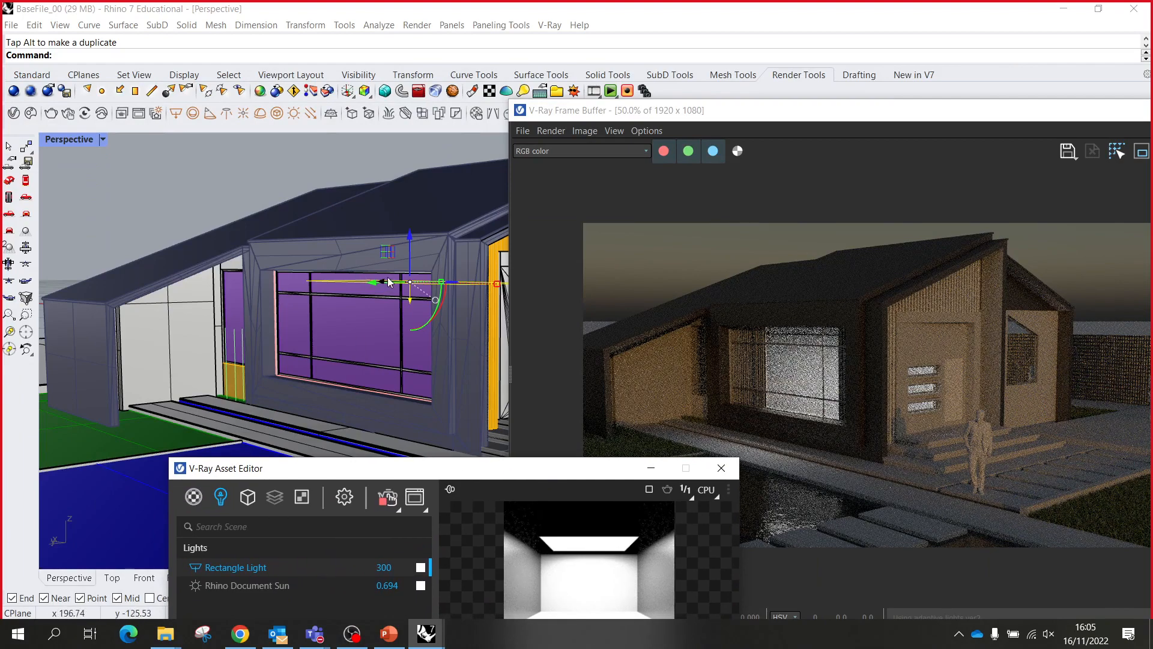
pyautogui.moveTo(388, 282)
pyautogui.mouseDown()
pyautogui.moveTo(372, 274)
pyautogui.moveTo(382, 286)
pyautogui.moveTo(372, 289)
pyautogui.mouseUp()
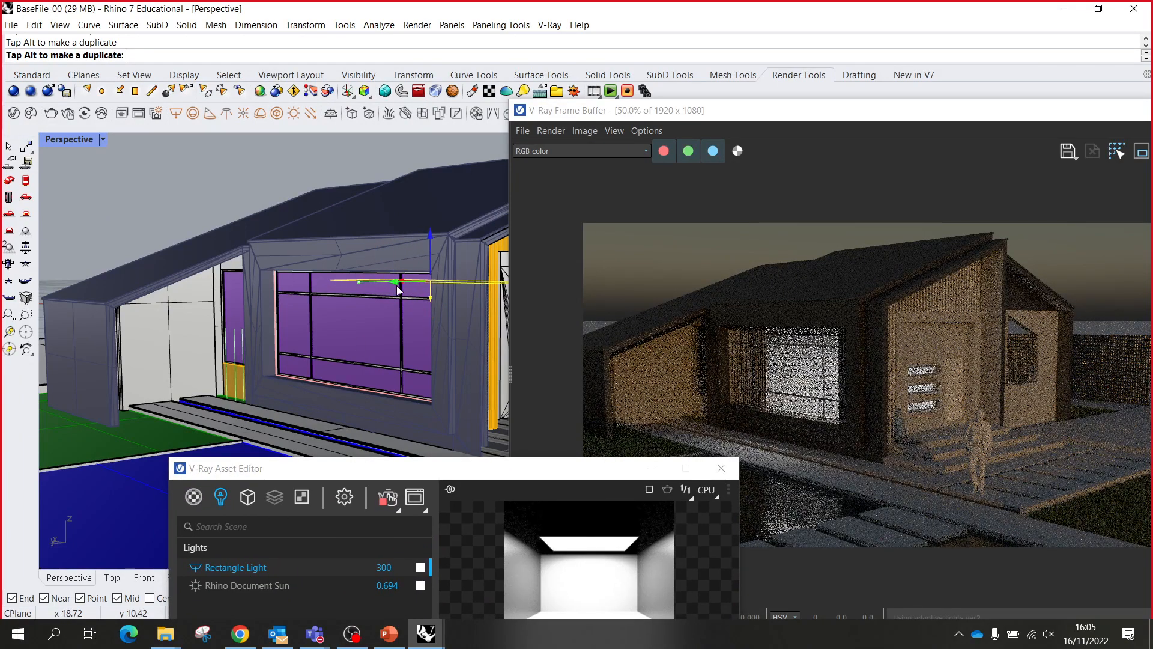
pyautogui.moveTo(465, 287); pyautogui.dragTo(456, 283)
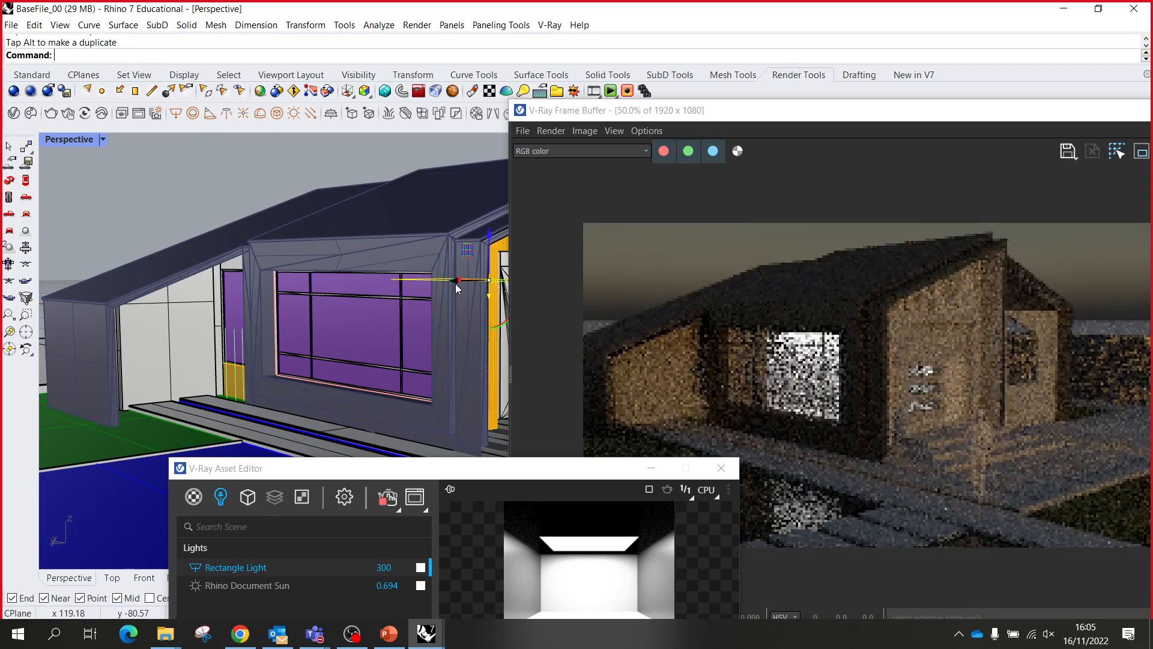
# - Try a cool colour of about 10506 K on the rectangle light and settle on a warm white of about 5391 K
pyautogui.moveTo(569, 469); pyautogui.dragTo(471, 183)
pyautogui.click(462, 441)
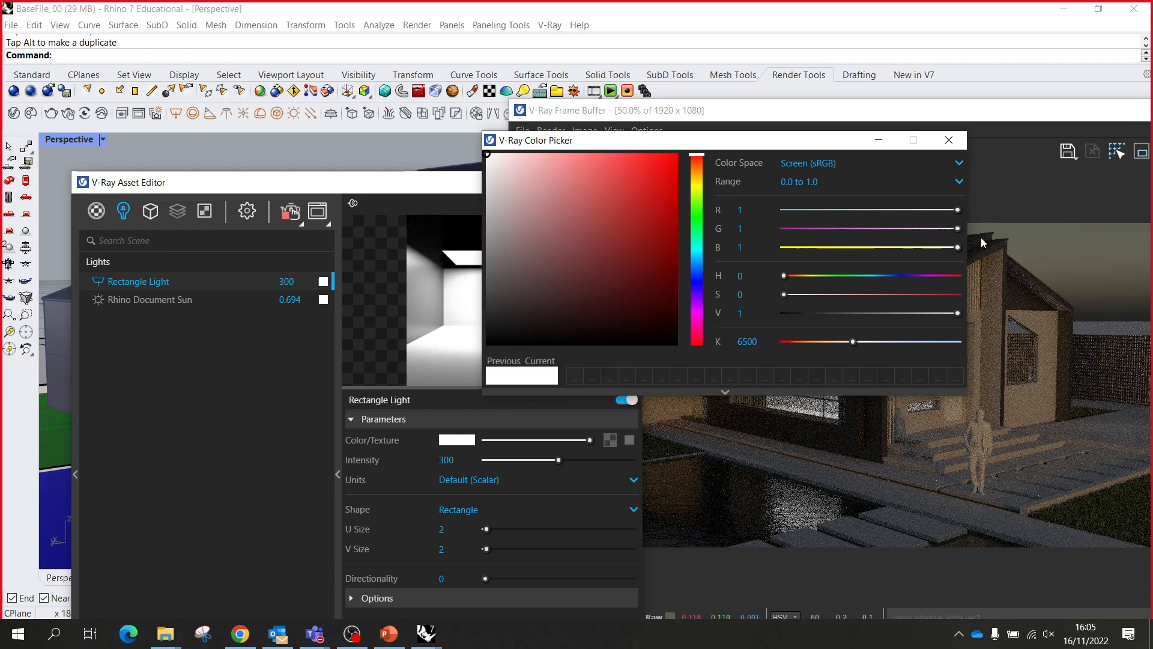
pyautogui.moveTo(853, 342); pyautogui.dragTo(902, 342)
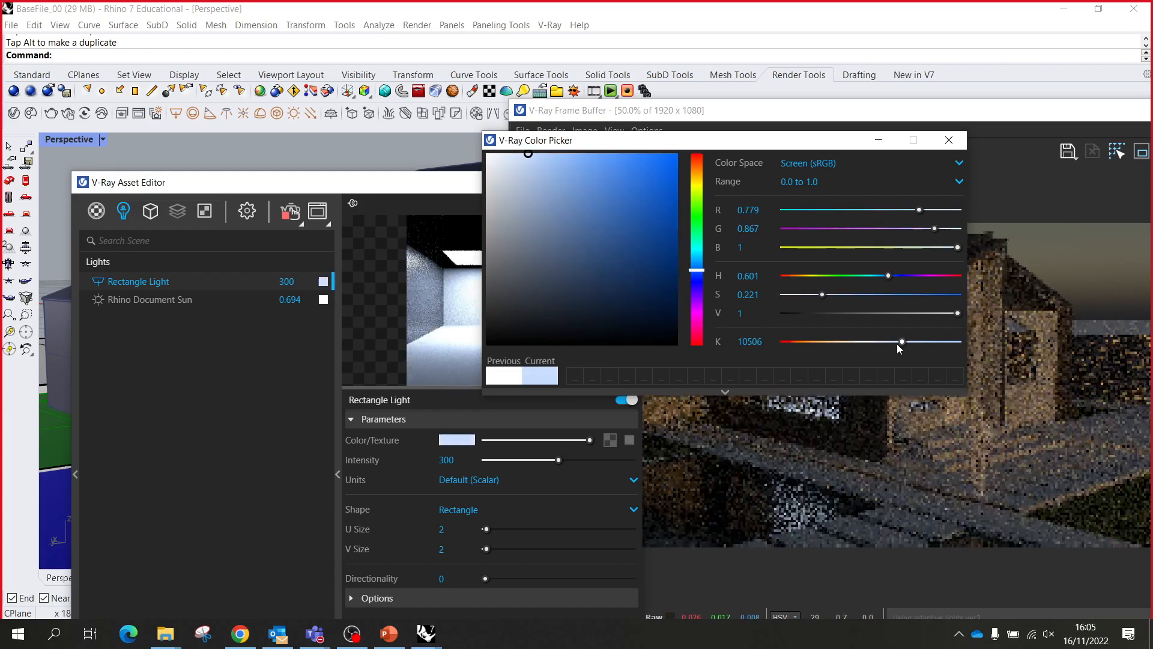
pyautogui.moveTo(810, 145); pyautogui.dragTo(528, 183)
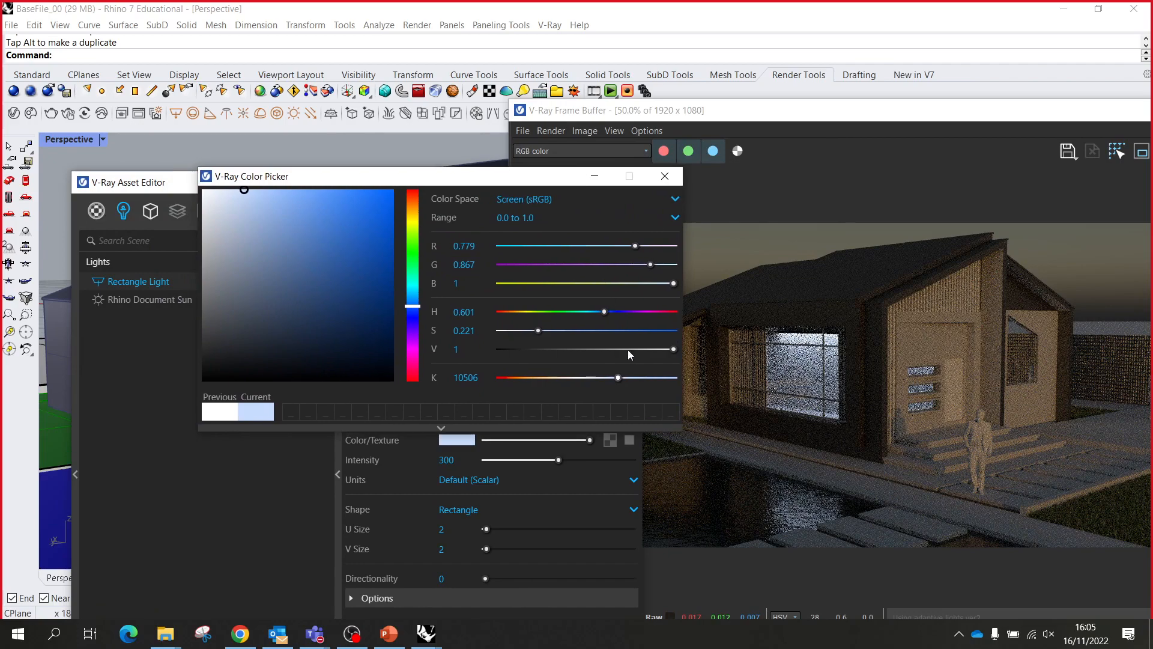
pyautogui.moveTo(614, 377); pyautogui.dragTo(556, 384)
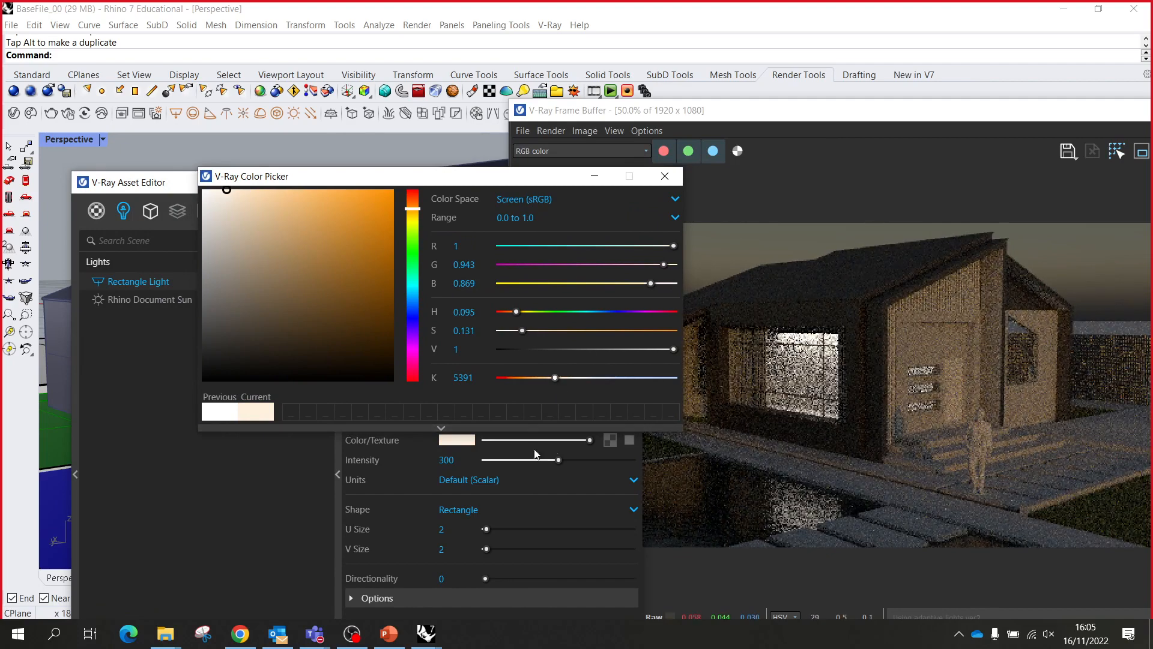
pyautogui.click(665, 176)
# - Draw a sphere with a radius of about 0.4 m on the ground where the grass meets the pool
pyautogui.moveTo(471, 191); pyautogui.dragTo(908, 290)
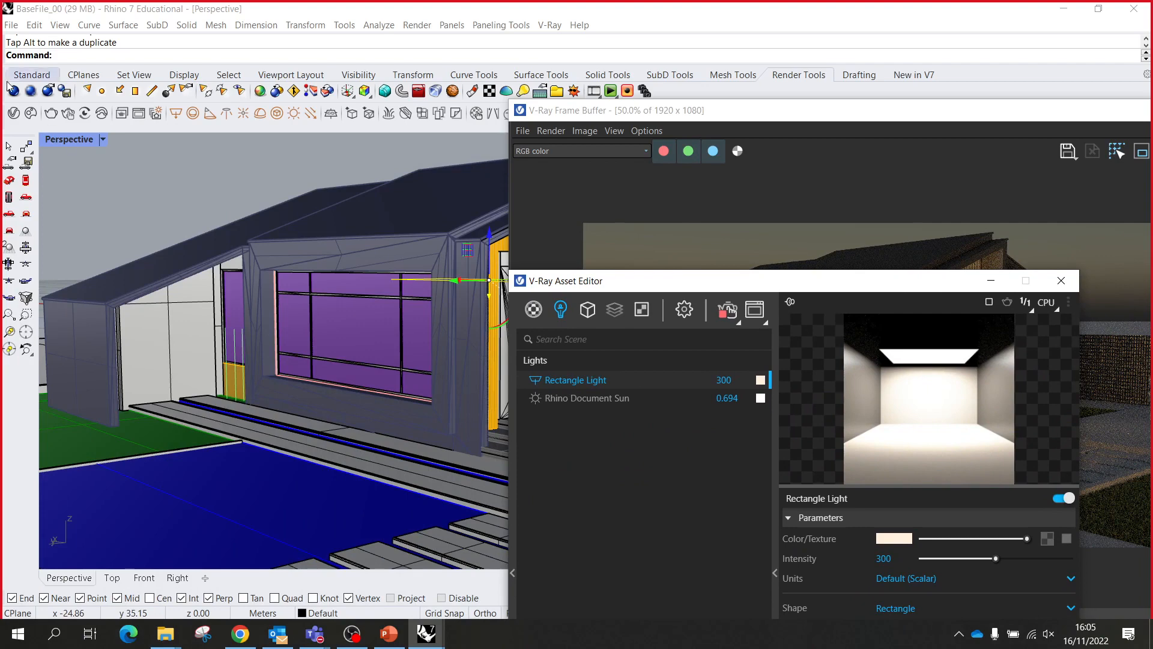
pyautogui.click(48, 76)
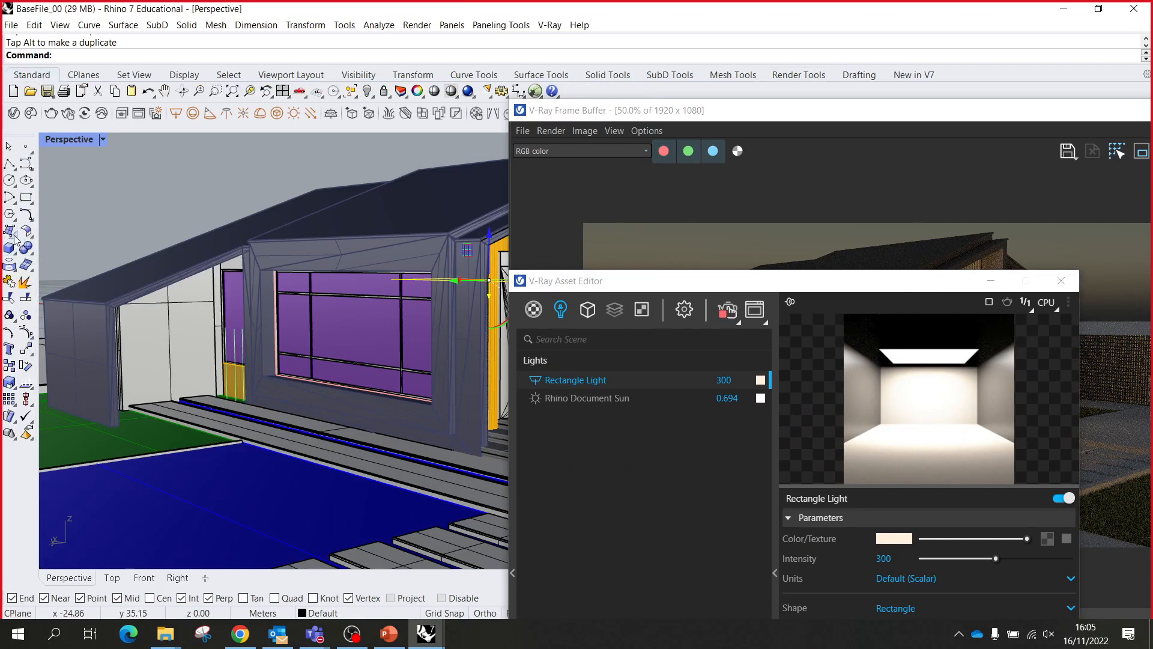
pyautogui.click(13, 252)
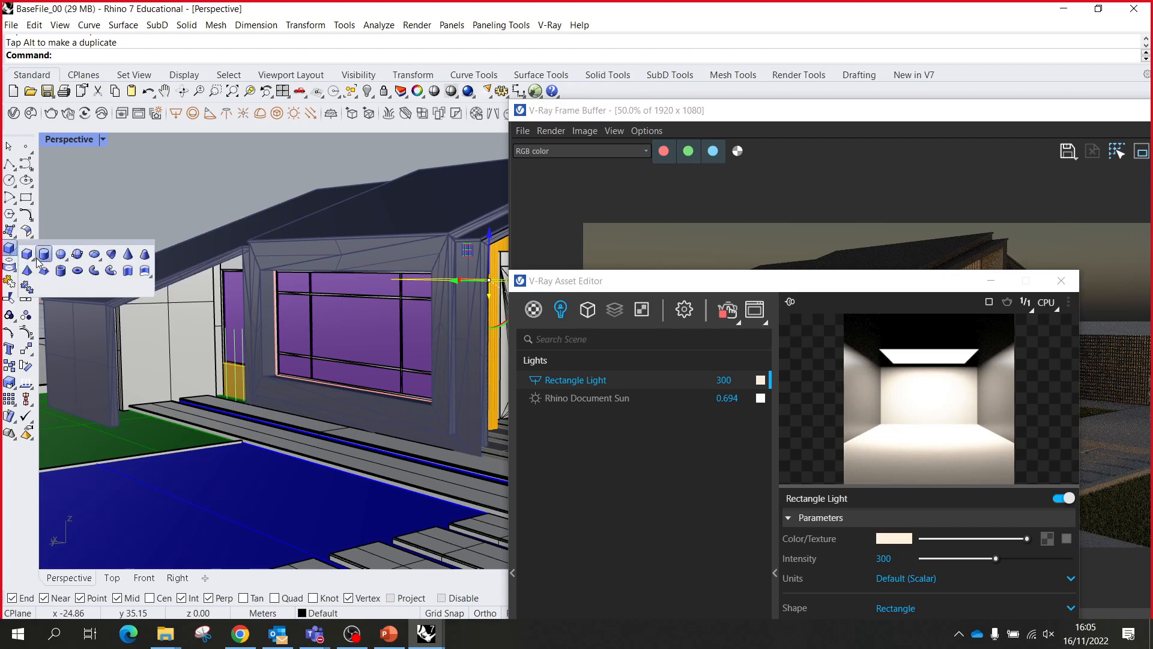
pyautogui.click(59, 259)
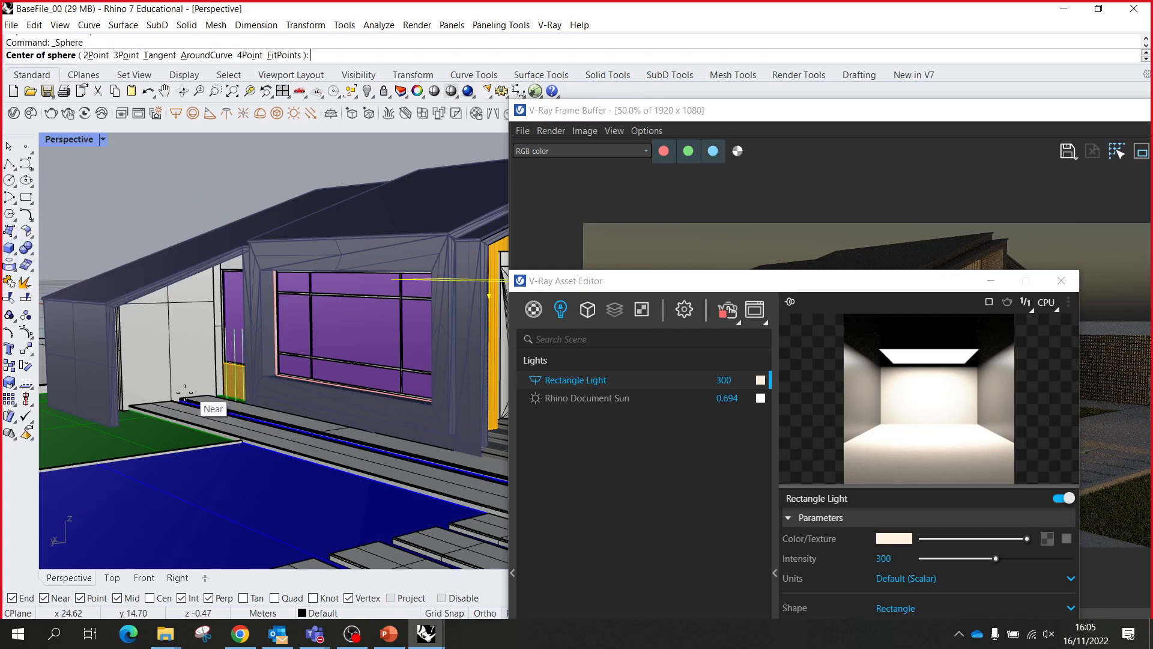
pyautogui.click(144, 448)
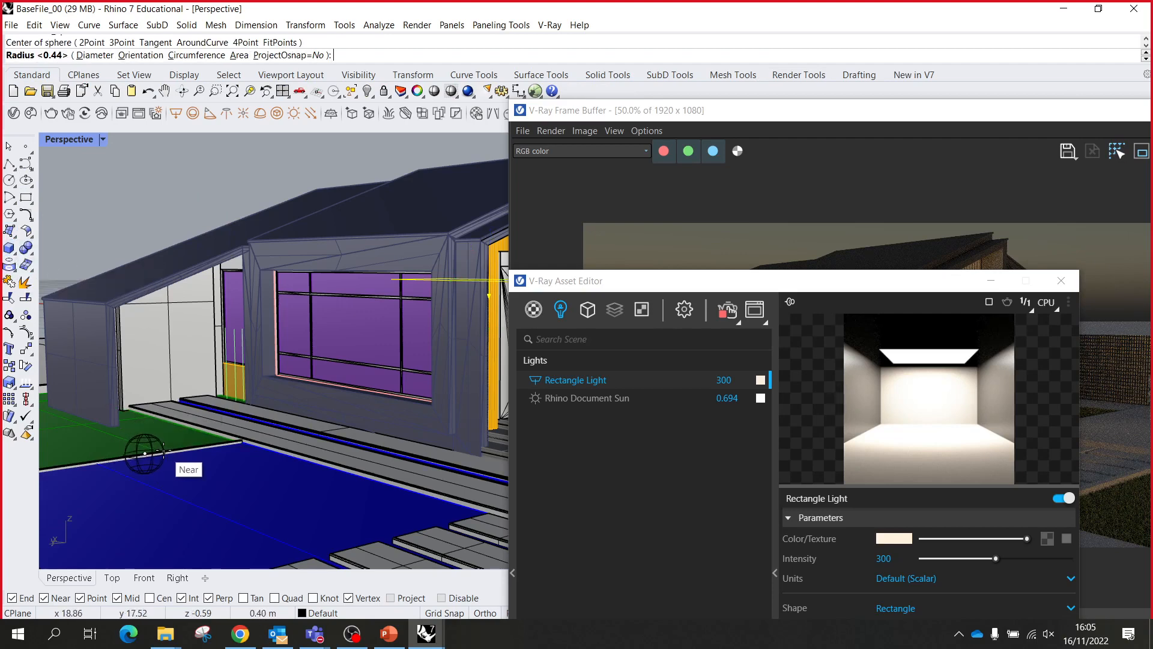
pyautogui.click(164, 449)
# - Shift the sphere onto the grass beside the pool and place a smaller copy of it right next to it
pyautogui.click(155, 458)
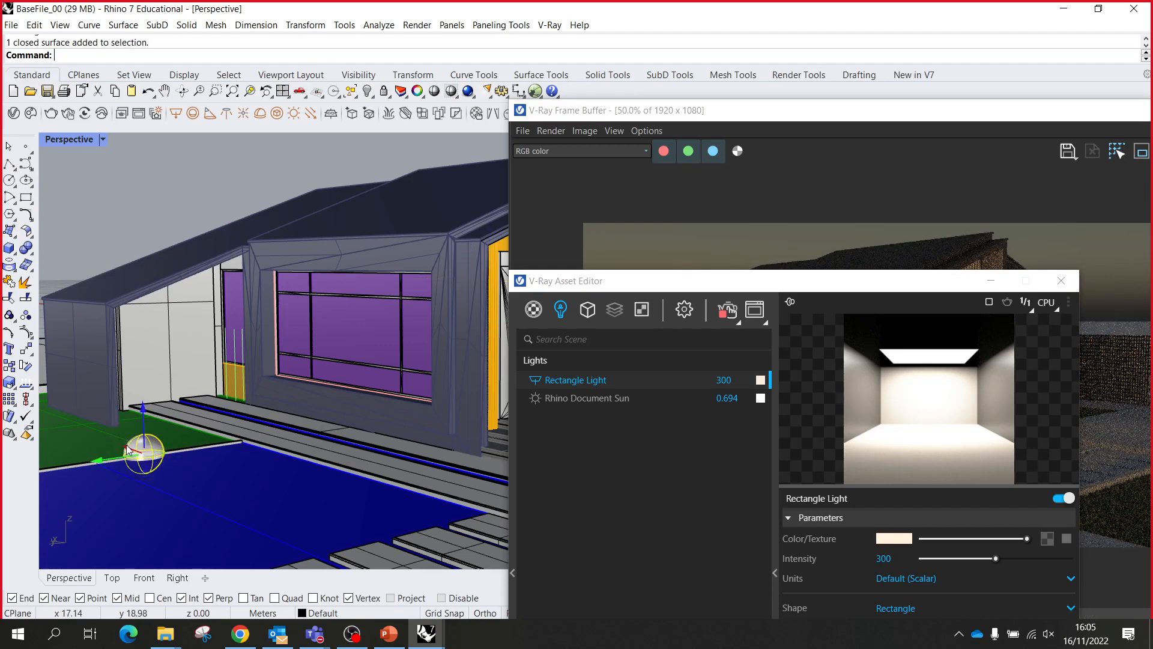
pyautogui.moveTo(125, 443); pyautogui.dragTo(148, 409)
pyautogui.hotkey('ctrl', 'z')
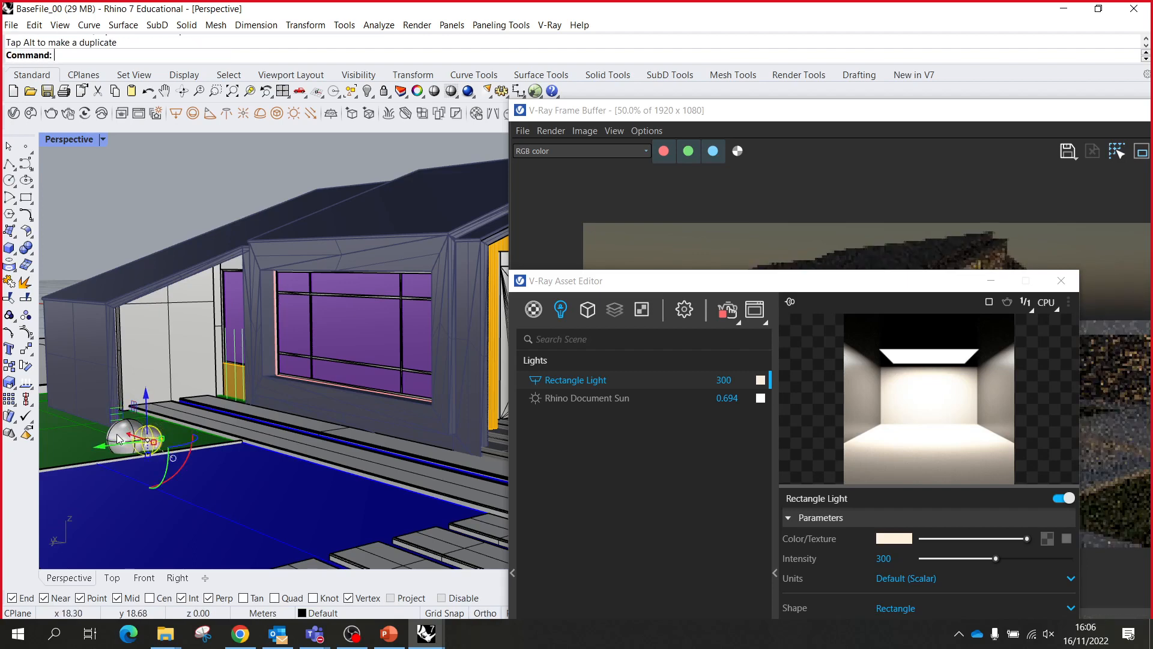
# - Select both spheres, create a V-Ray mesh light and apply it to them
pyautogui.click(114, 435)
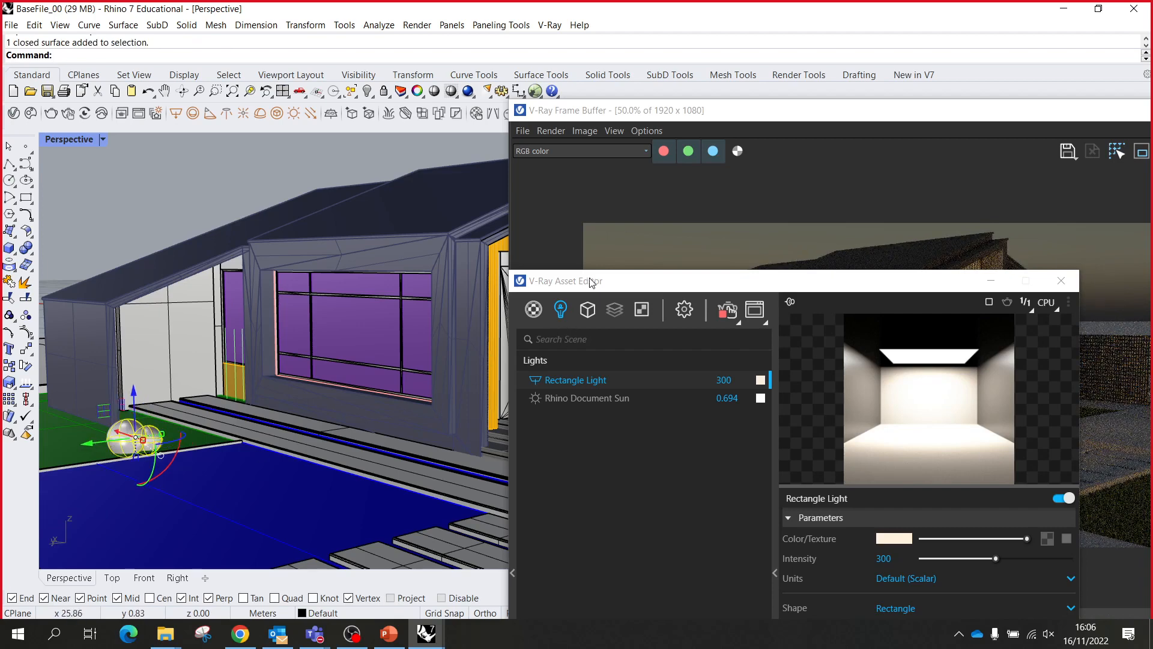
pyautogui.moveTo(592, 282); pyautogui.dragTo(469, 30)
pyautogui.click(411, 596)
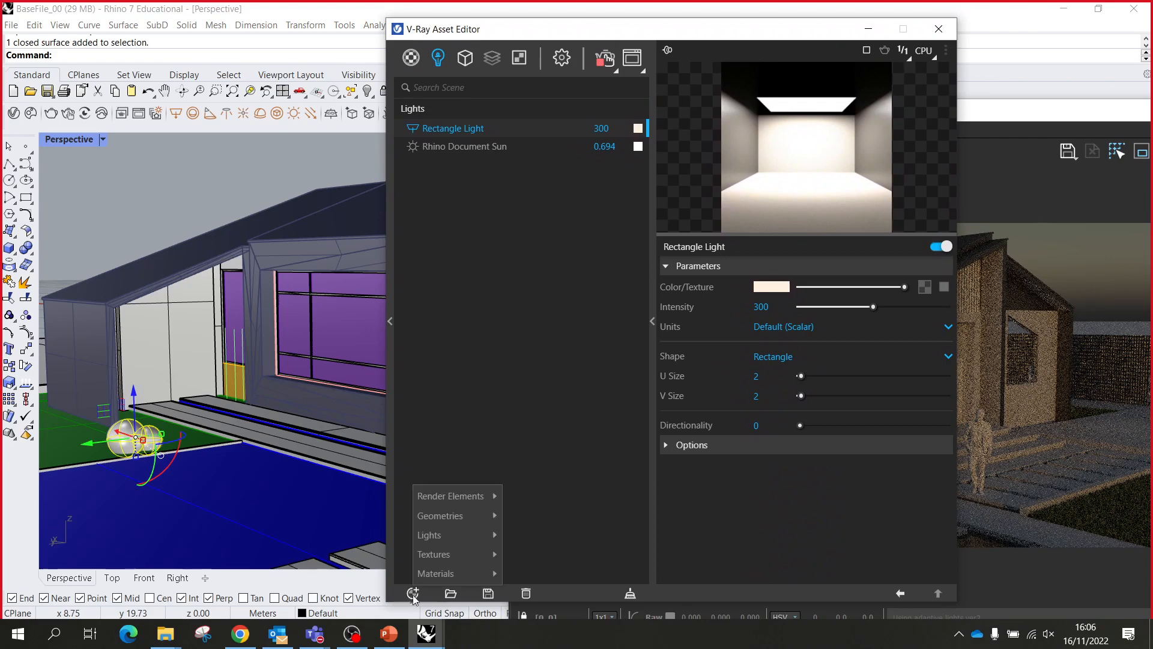
pyautogui.moveTo(470, 542)
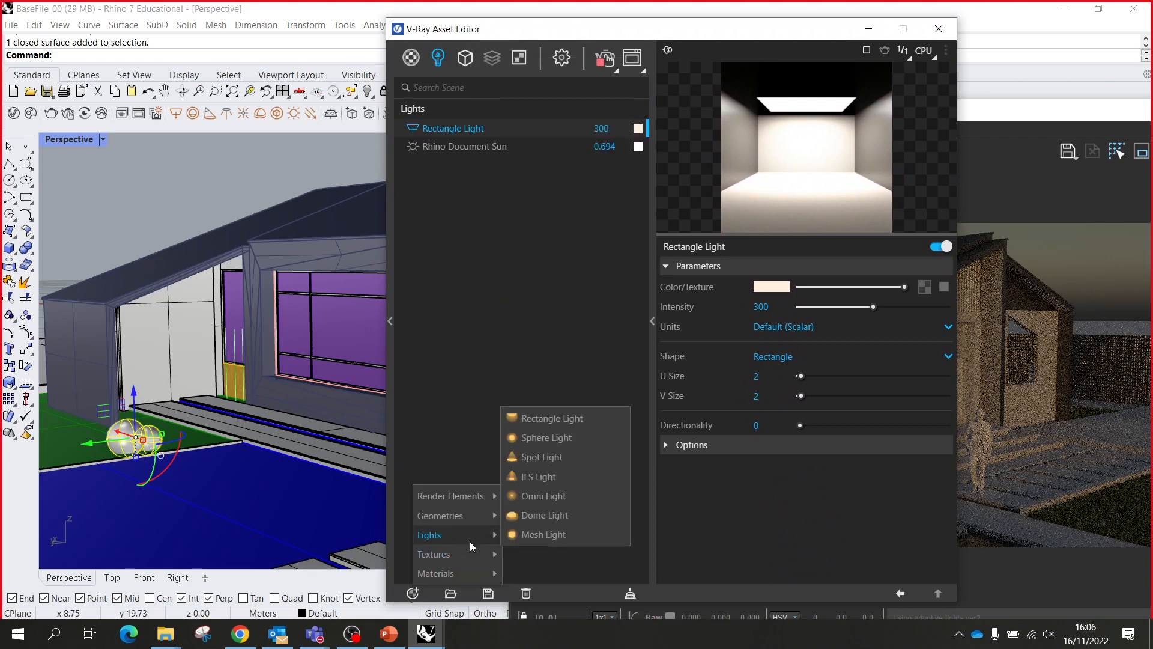
pyautogui.click(532, 534)
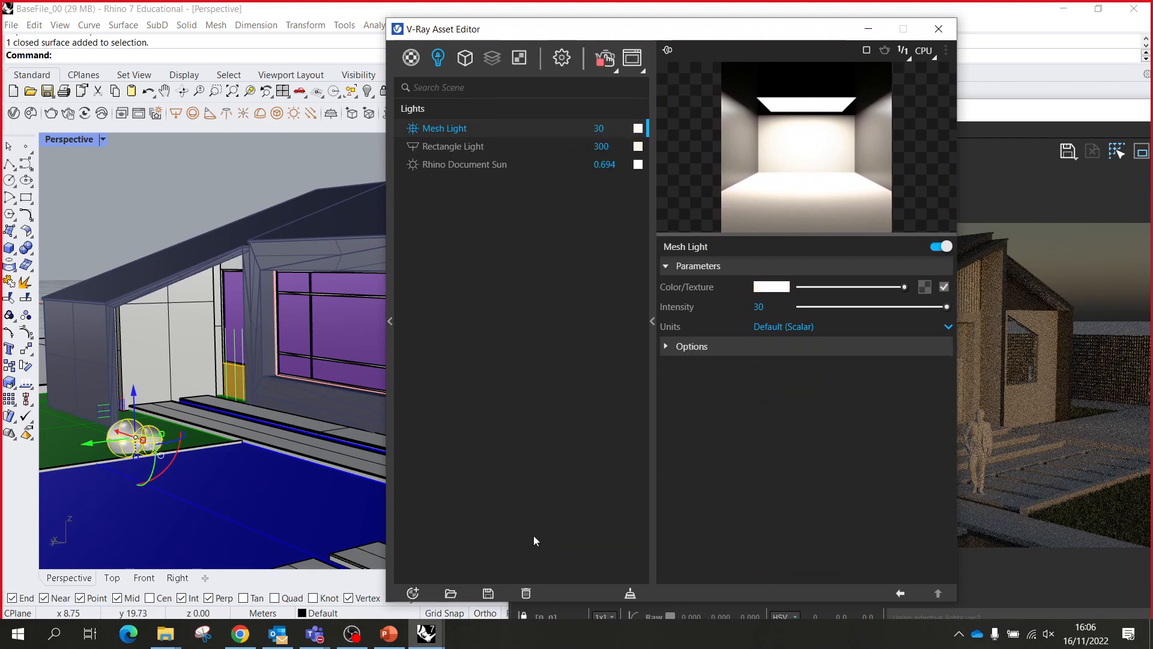
pyautogui.rightClick(437, 128)
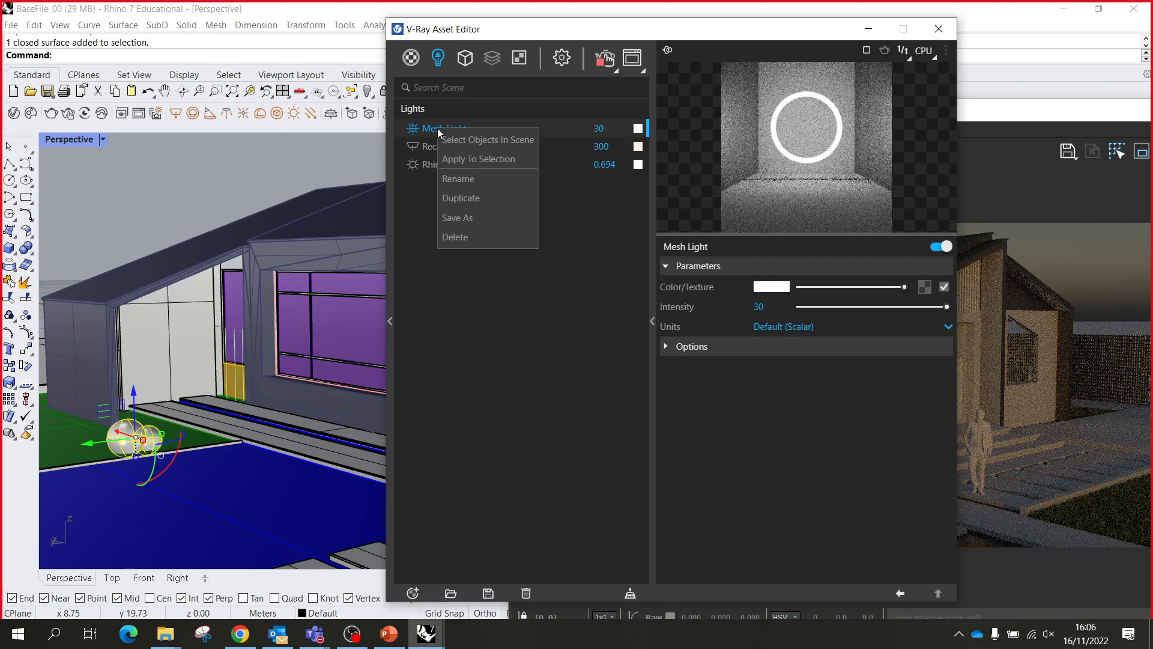
pyautogui.click(495, 160)
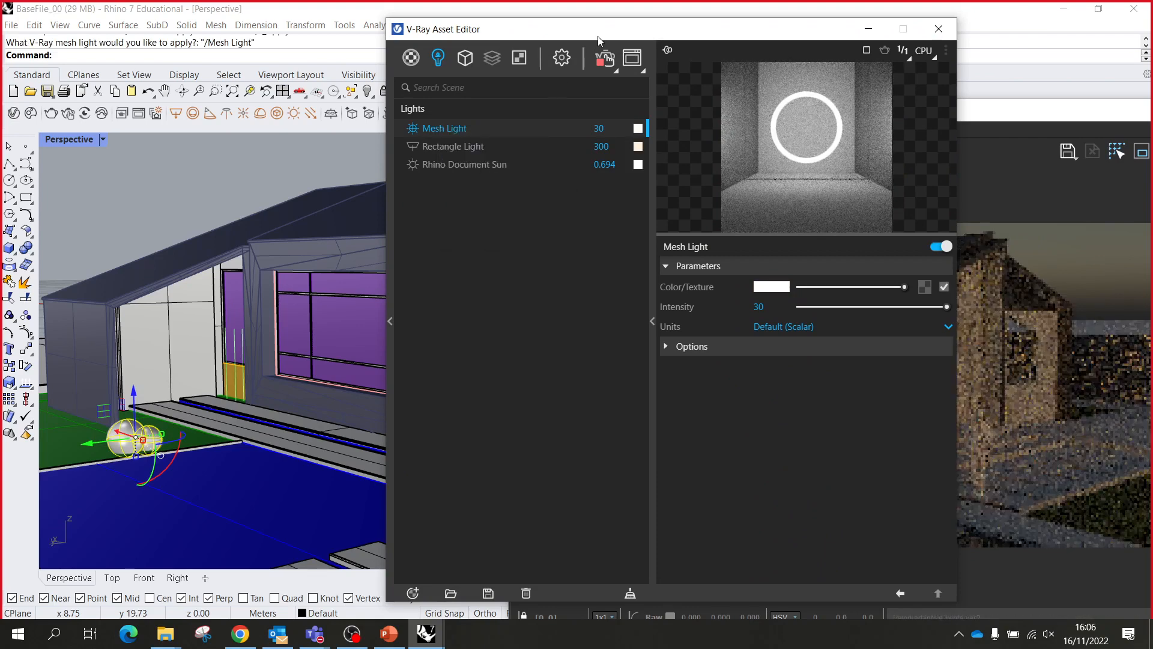
# - Set the mesh light's intensity to 100 and its colour temperature to a warm white of about 5294 K
pyautogui.moveTo(597, 37); pyautogui.dragTo(188, 80)
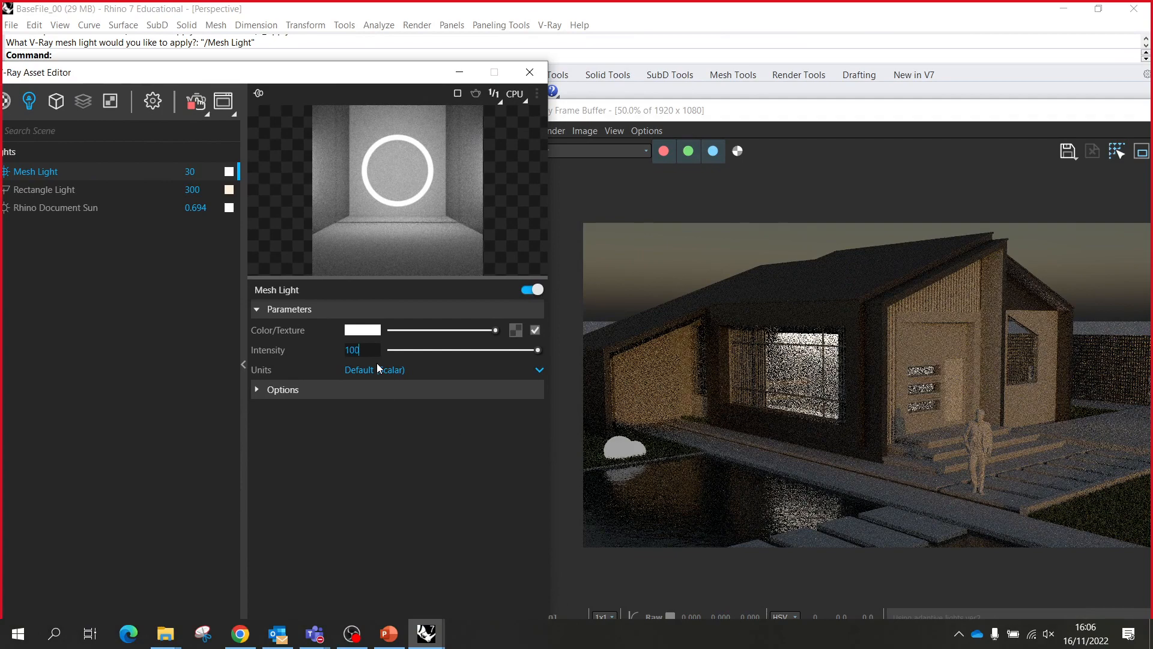
pyautogui.press('Return')
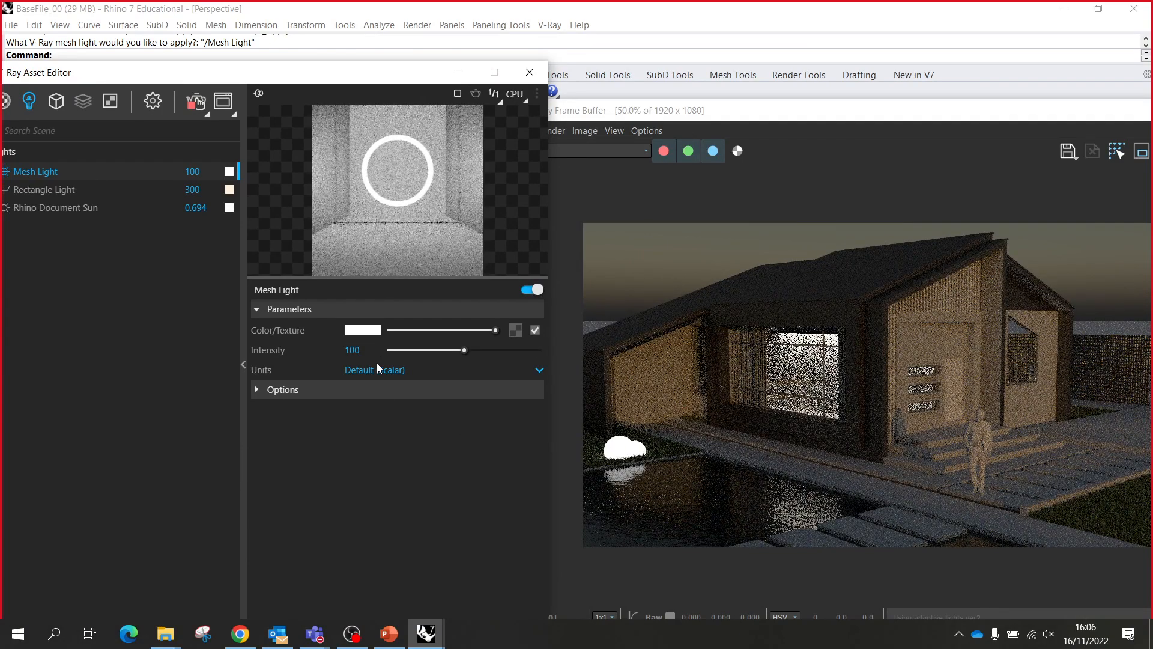
pyautogui.click(374, 332)
pyautogui.click(553, 377)
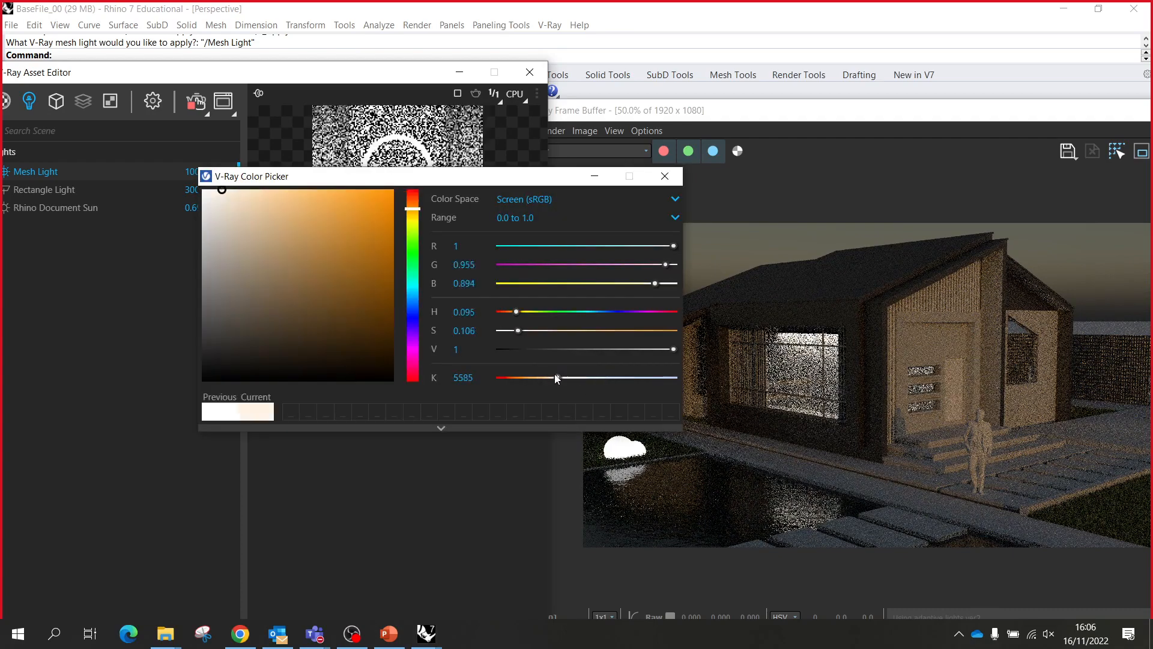
pyautogui.click(627, 377)
pyautogui.moveTo(628, 379); pyautogui.dragTo(543, 379)
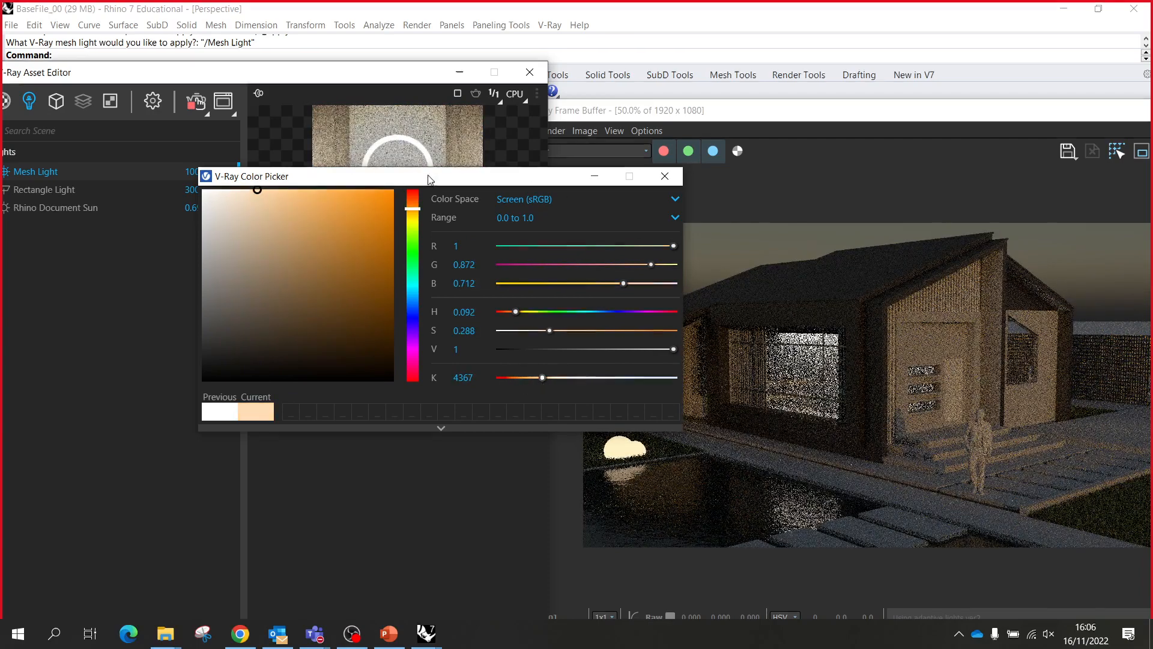
pyautogui.moveTo(443, 180); pyautogui.dragTo(318, 144)
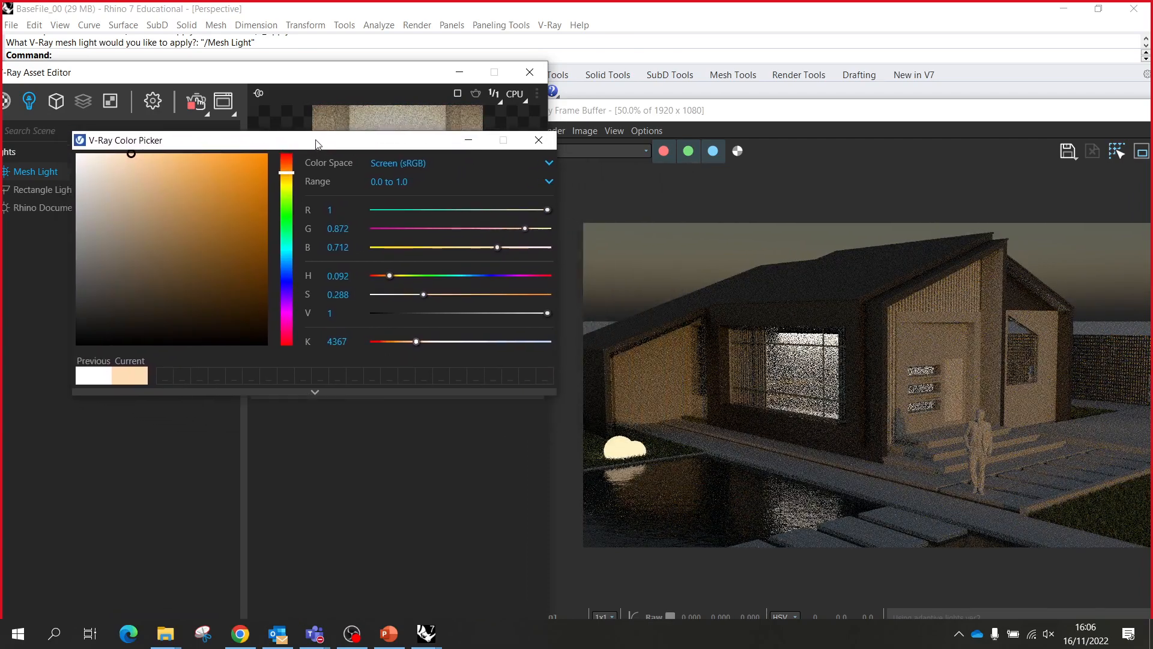
pyautogui.moveTo(421, 340); pyautogui.dragTo(429, 343)
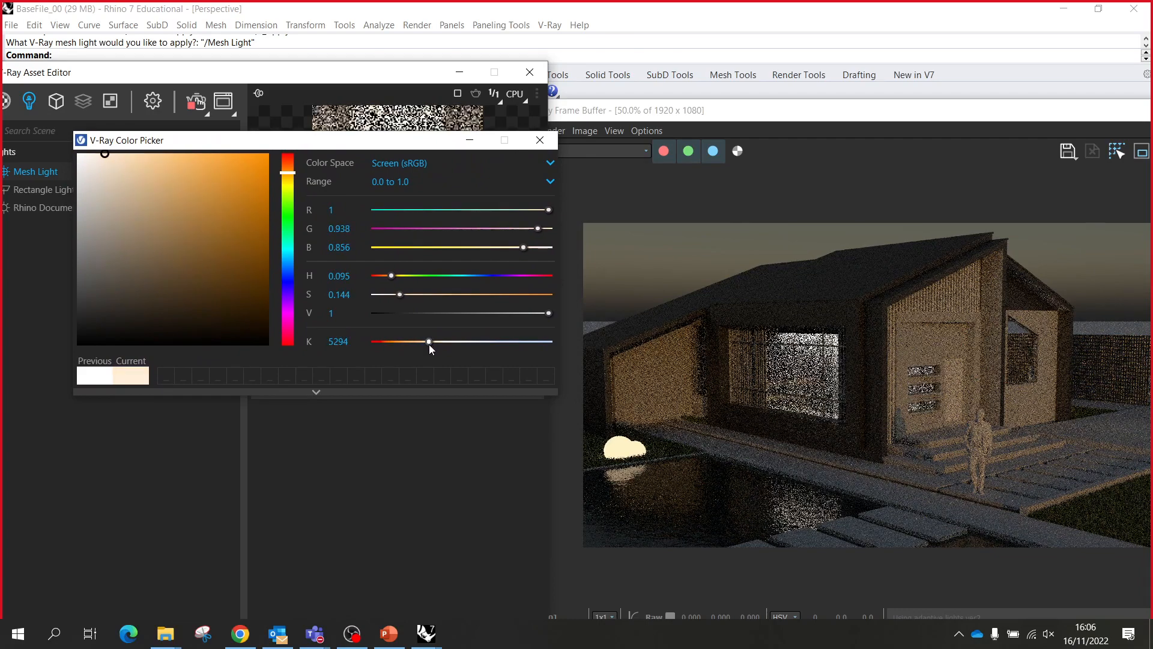
pyautogui.click(540, 140)
# - Switch off the mesh light and the rectangle light, leaving the document sun as the only active light
pyautogui.moveTo(260, 81); pyautogui.dragTo(306, 75)
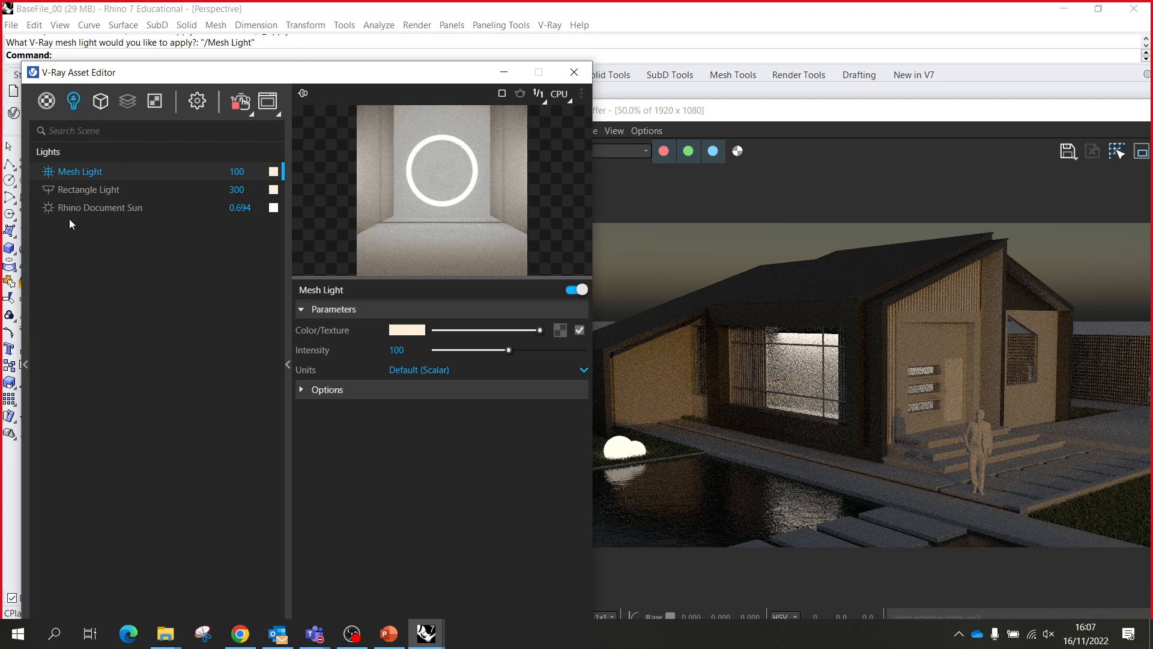
pyautogui.click(81, 200)
pyautogui.click(81, 193)
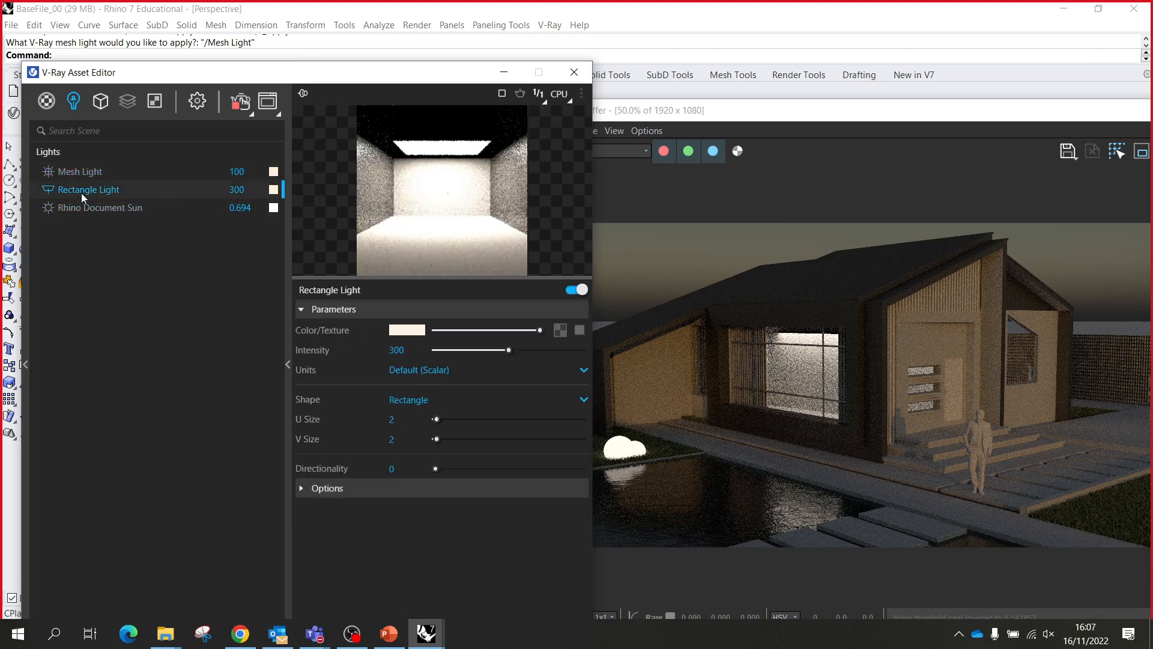
pyautogui.rightClick(81, 193)
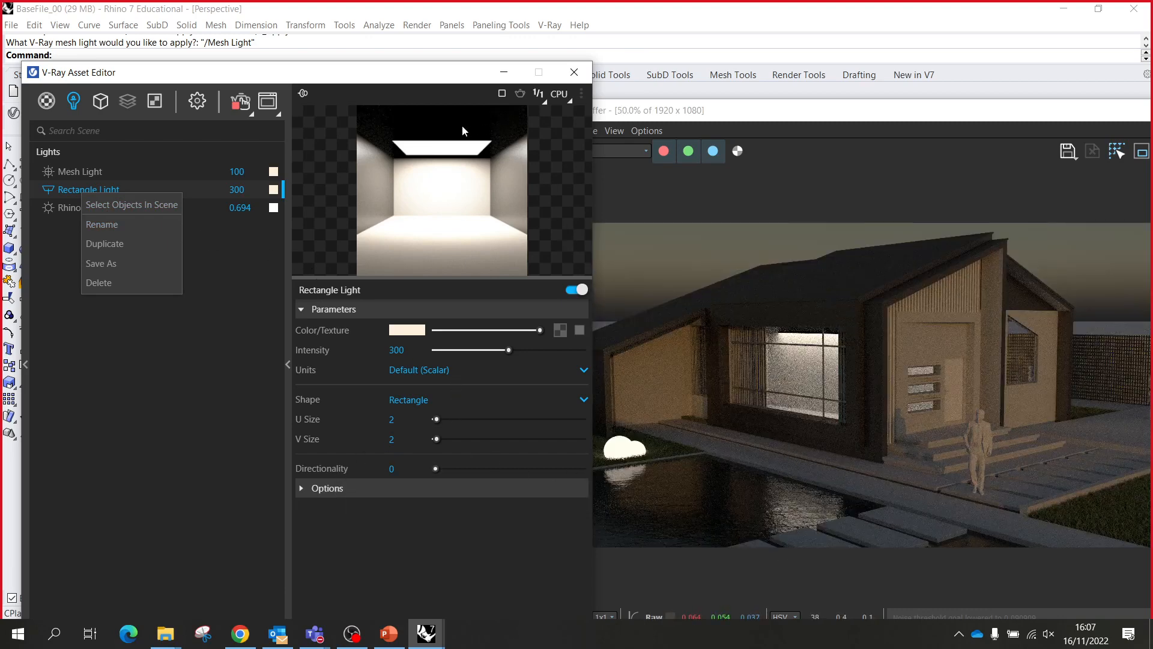
pyautogui.moveTo(388, 83); pyautogui.dragTo(423, 64)
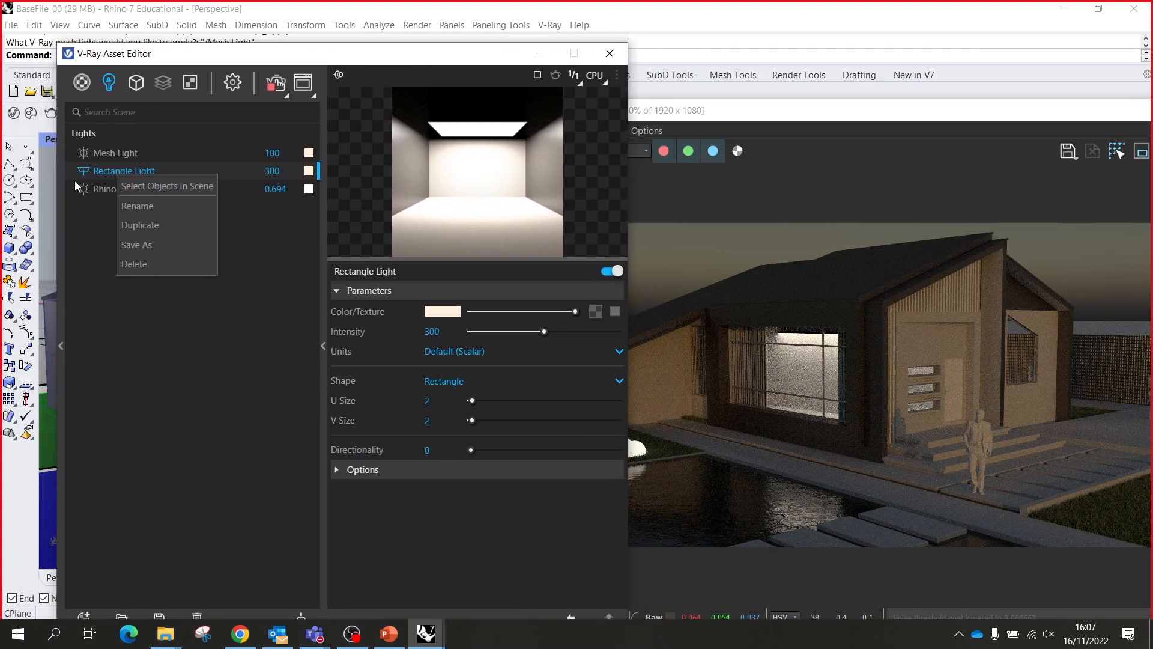
pyautogui.click(88, 170)
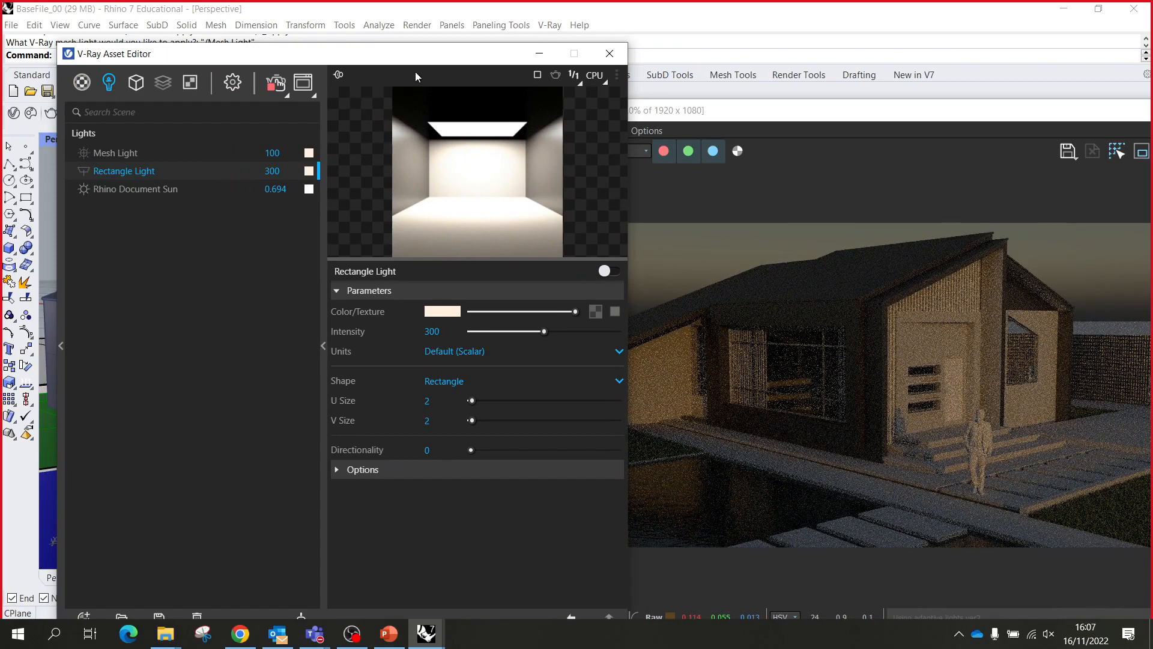
pyautogui.moveTo(414, 60); pyautogui.dragTo(470, 67)
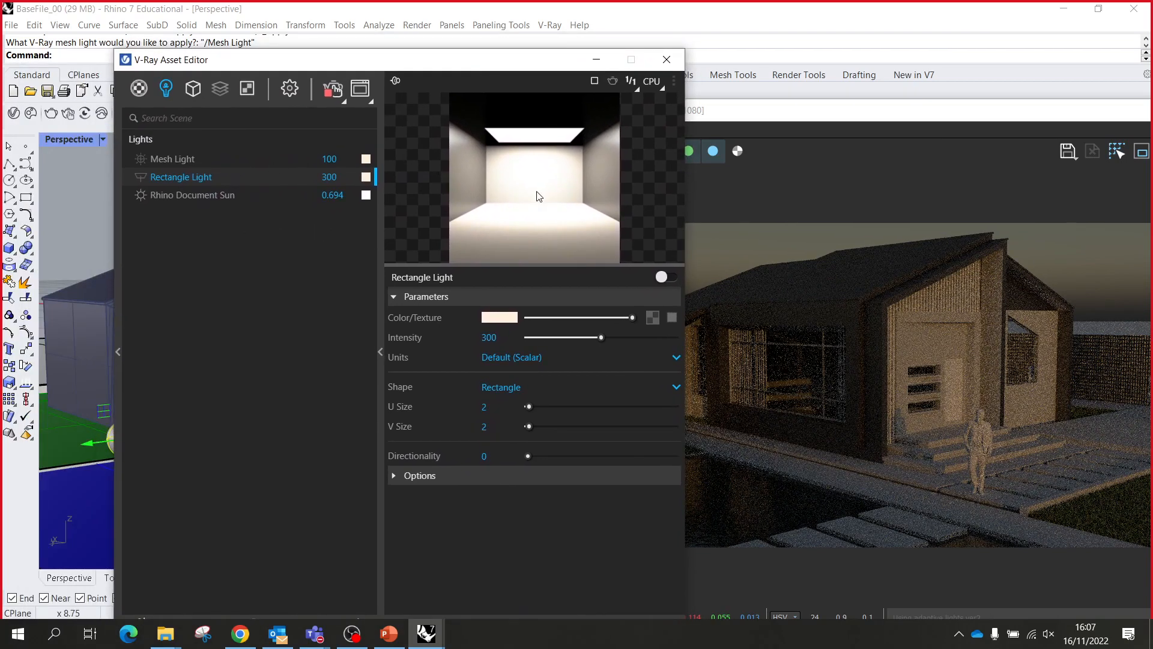
# - Stop the running render and minimise both the V-Ray Asset Editor and the frame buffer to expose the Perspective viewport
pyautogui.moveTo(519, 68); pyautogui.dragTo(1053, 70)
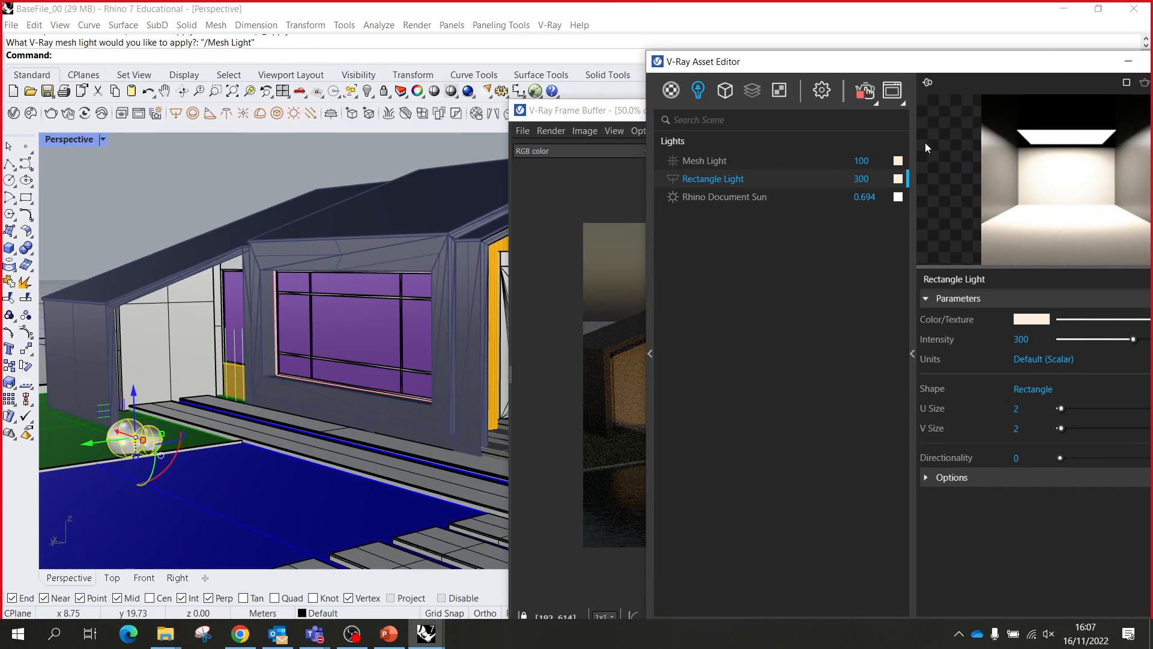
pyautogui.moveTo(949, 73); pyautogui.dragTo(309, 78)
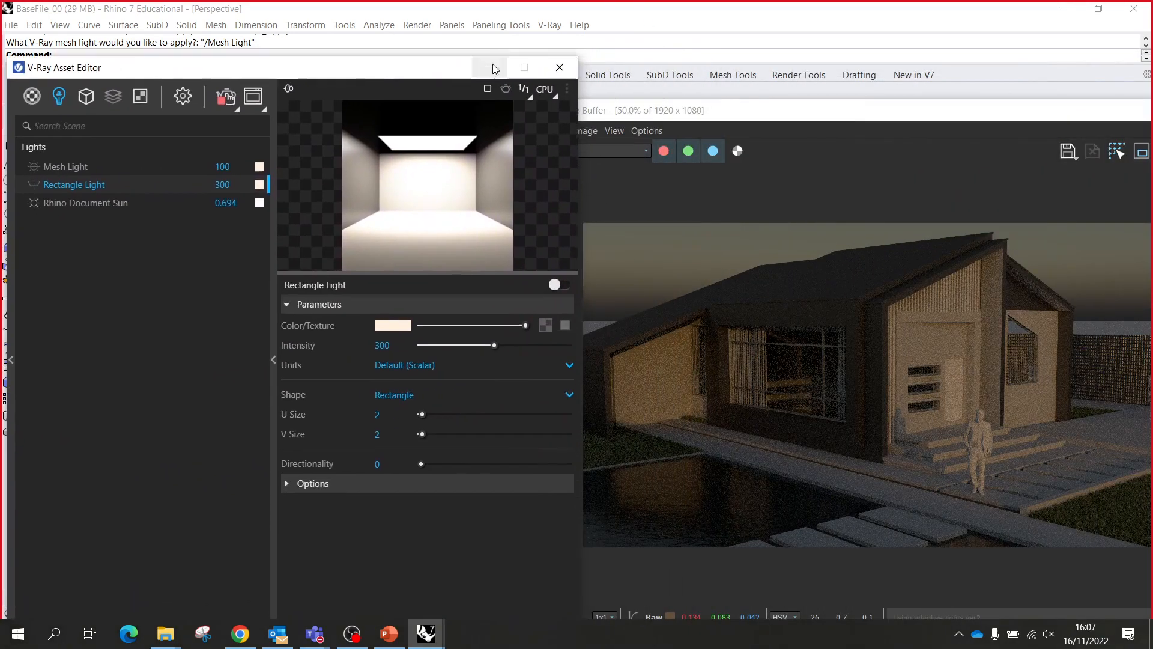
pyautogui.click(491, 68)
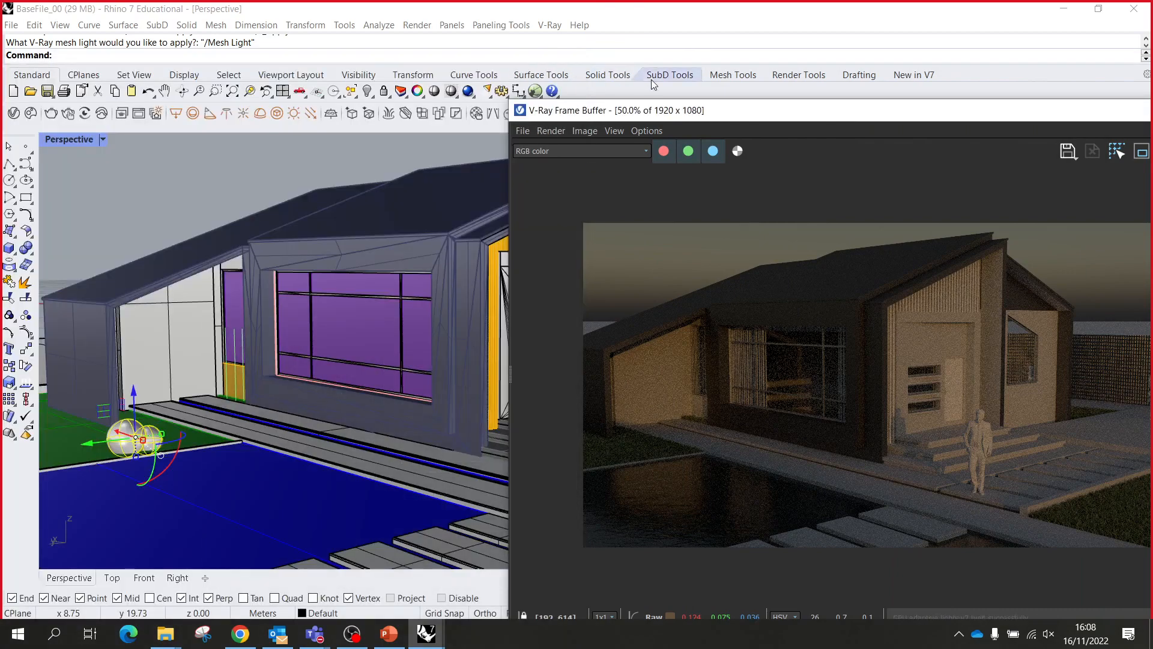
pyautogui.moveTo(678, 118); pyautogui.dragTo(427, 93)
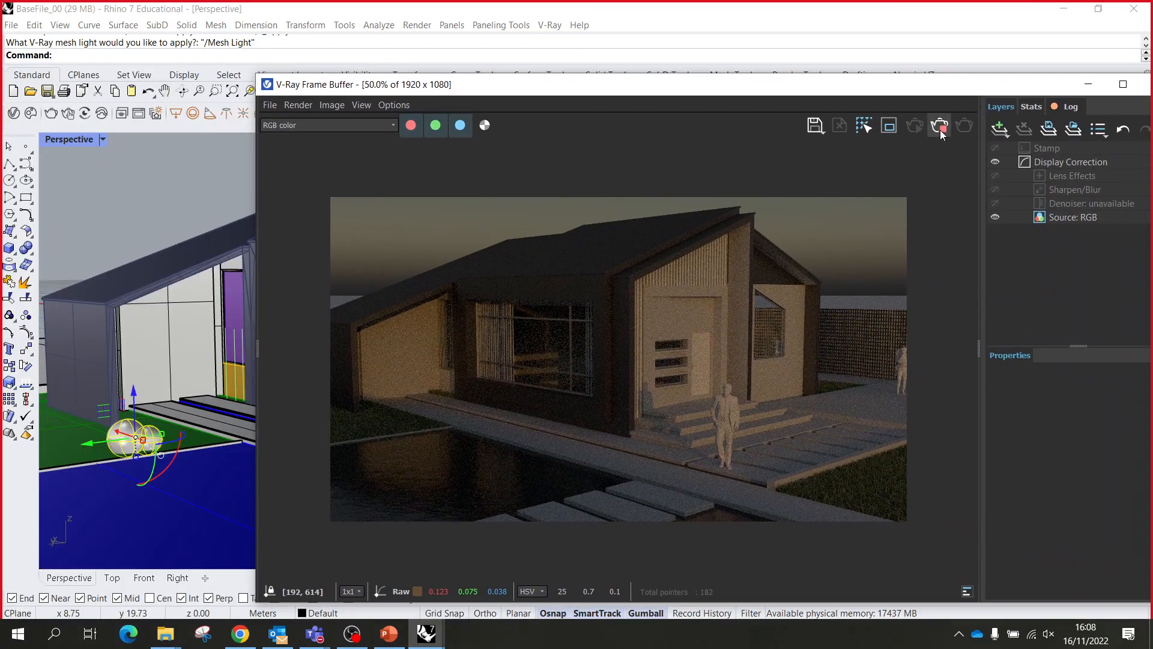
pyautogui.moveTo(1009, 92); pyautogui.dragTo(868, 90)
pyautogui.click(935, 84)
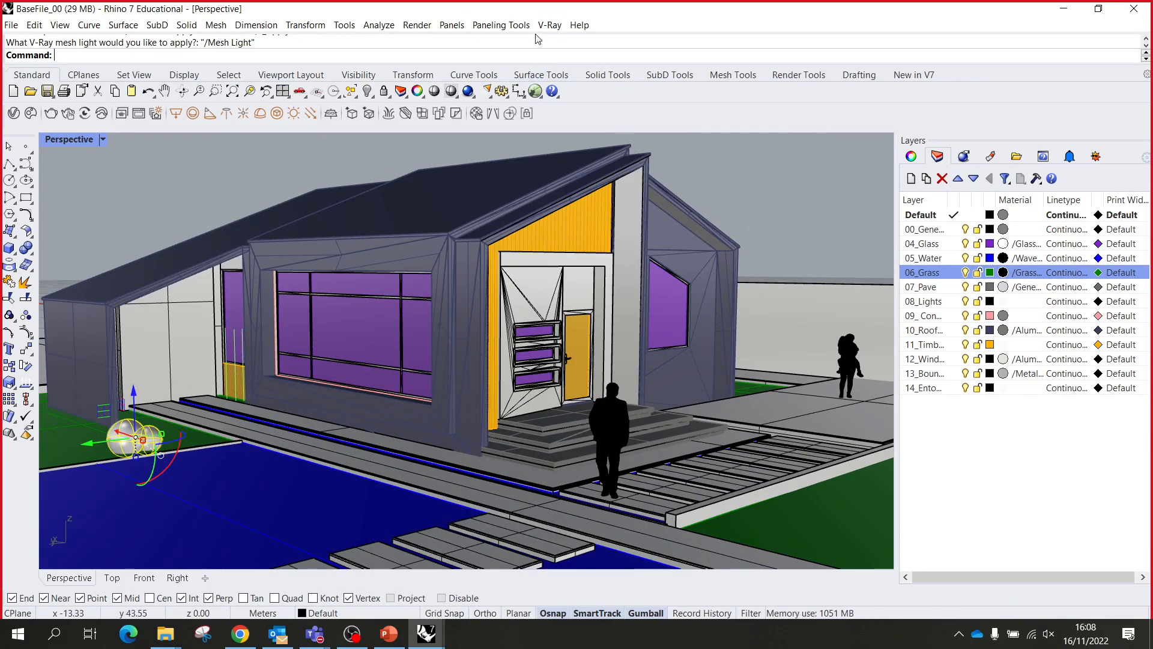
# - Open V-Ray Light Gen and place its window over the left part of the model view
pyautogui.click(550, 25)
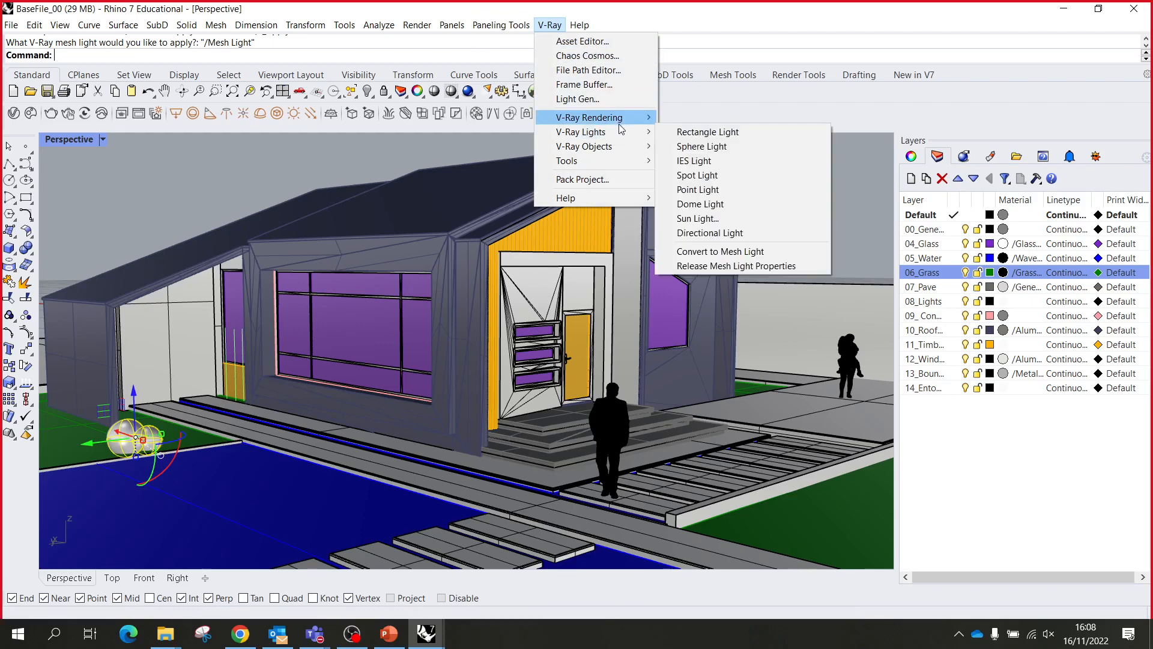
pyautogui.moveTo(621, 138)
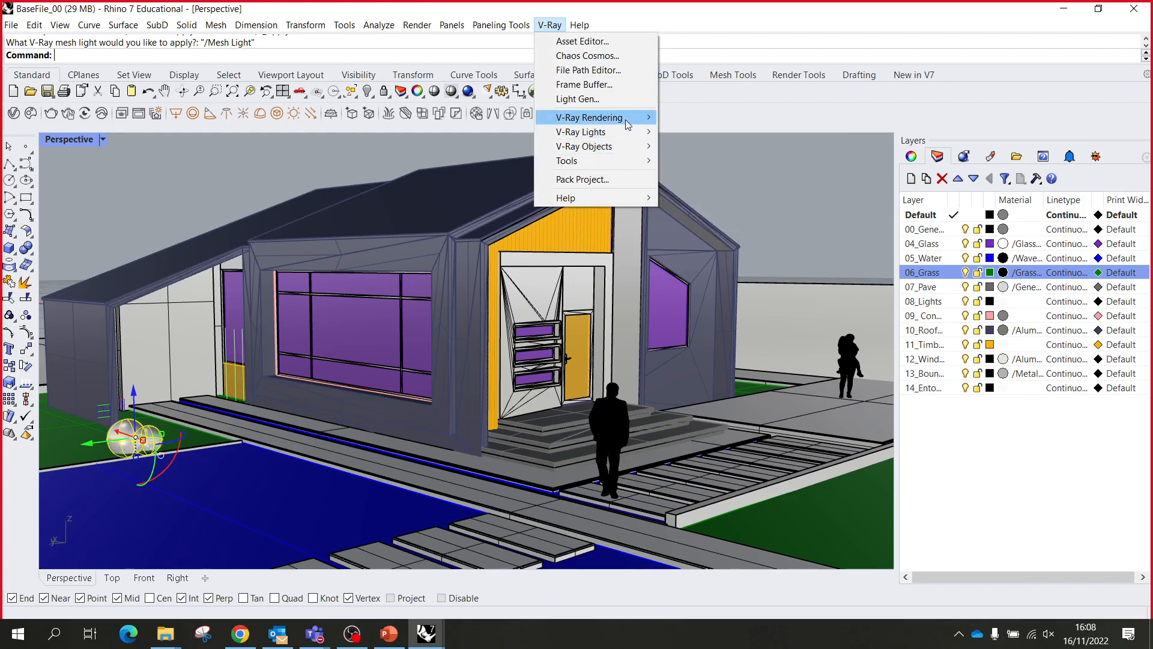
pyautogui.moveTo(625, 118)
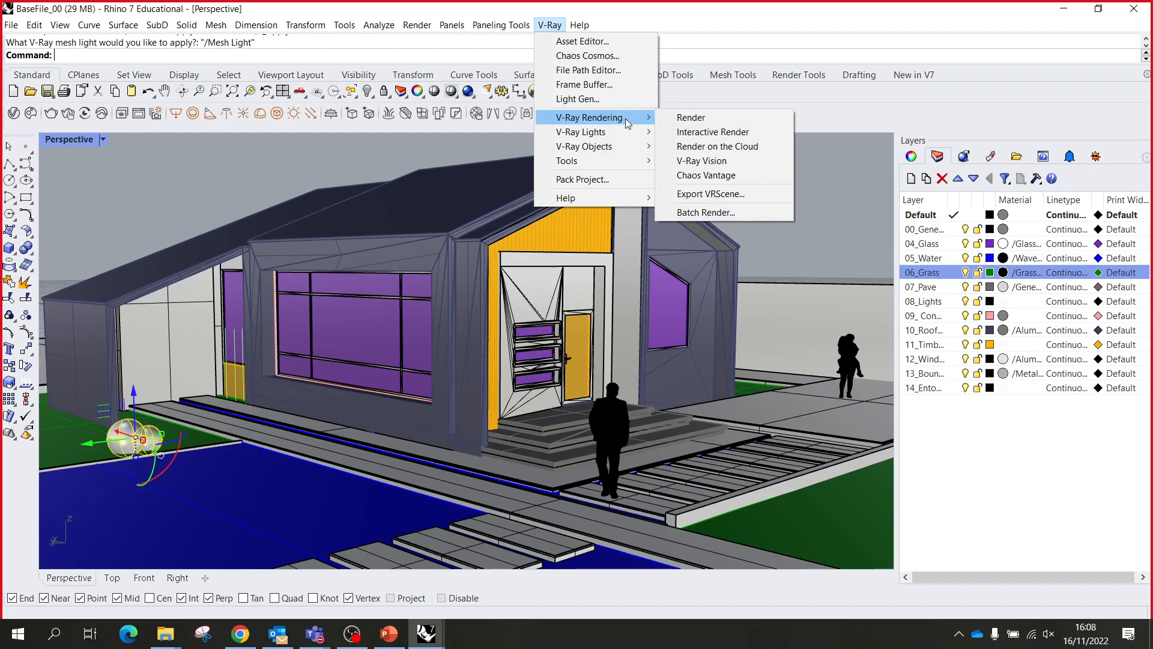
pyautogui.moveTo(613, 159)
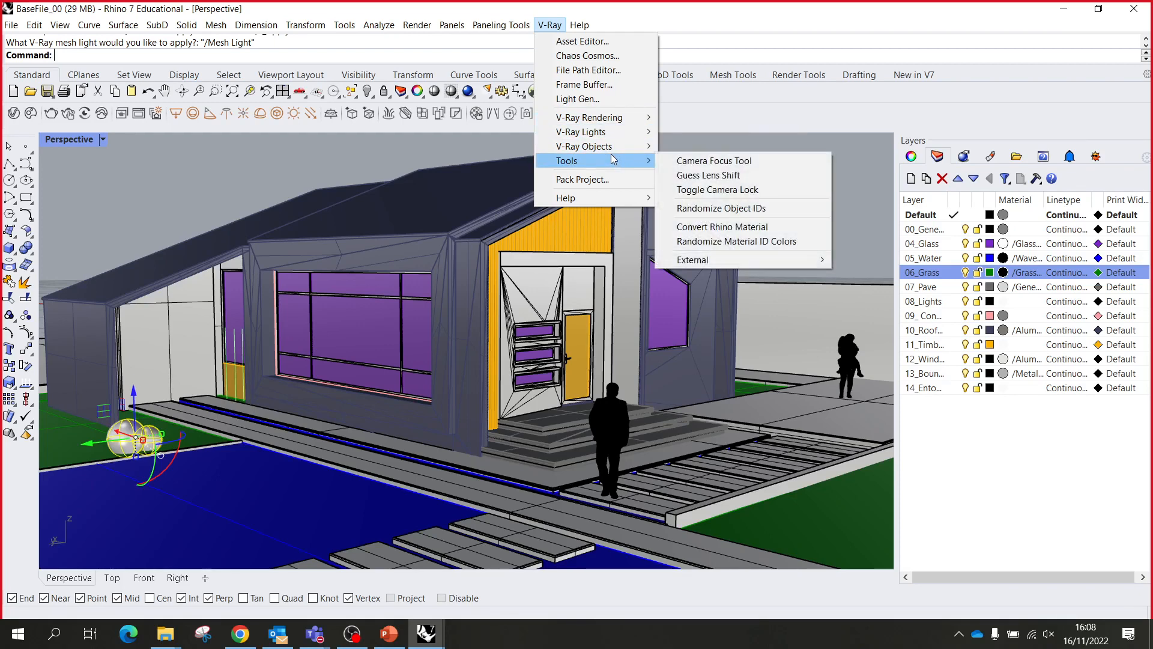
pyautogui.click(588, 100)
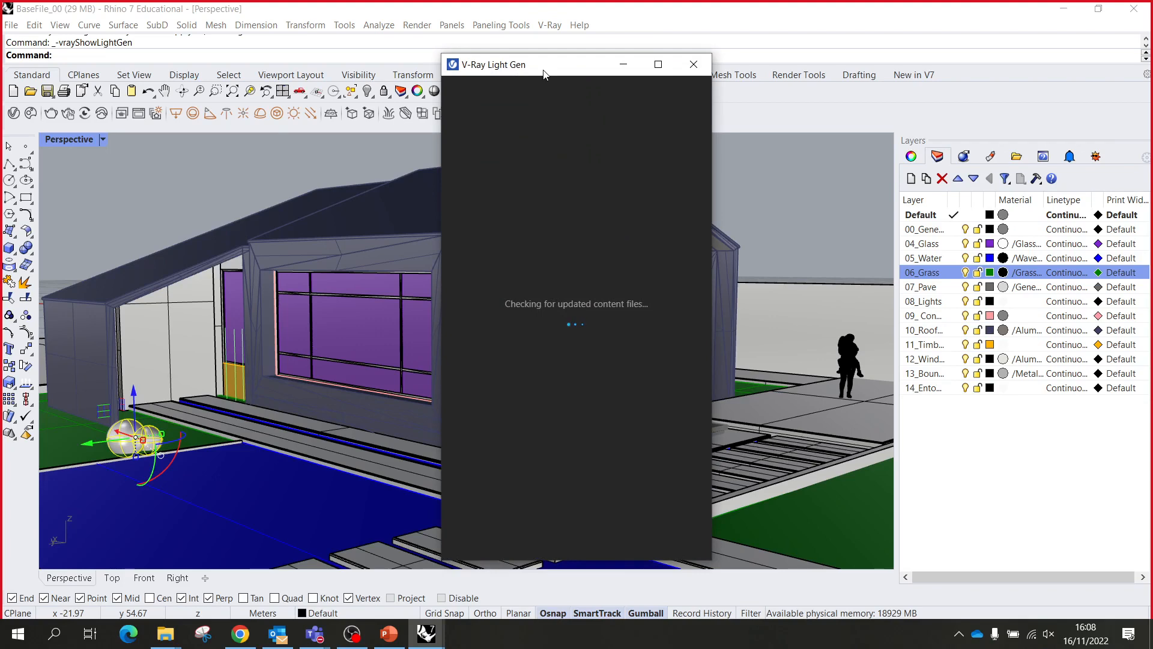
pyautogui.moveTo(544, 74); pyautogui.dragTo(243, 56)
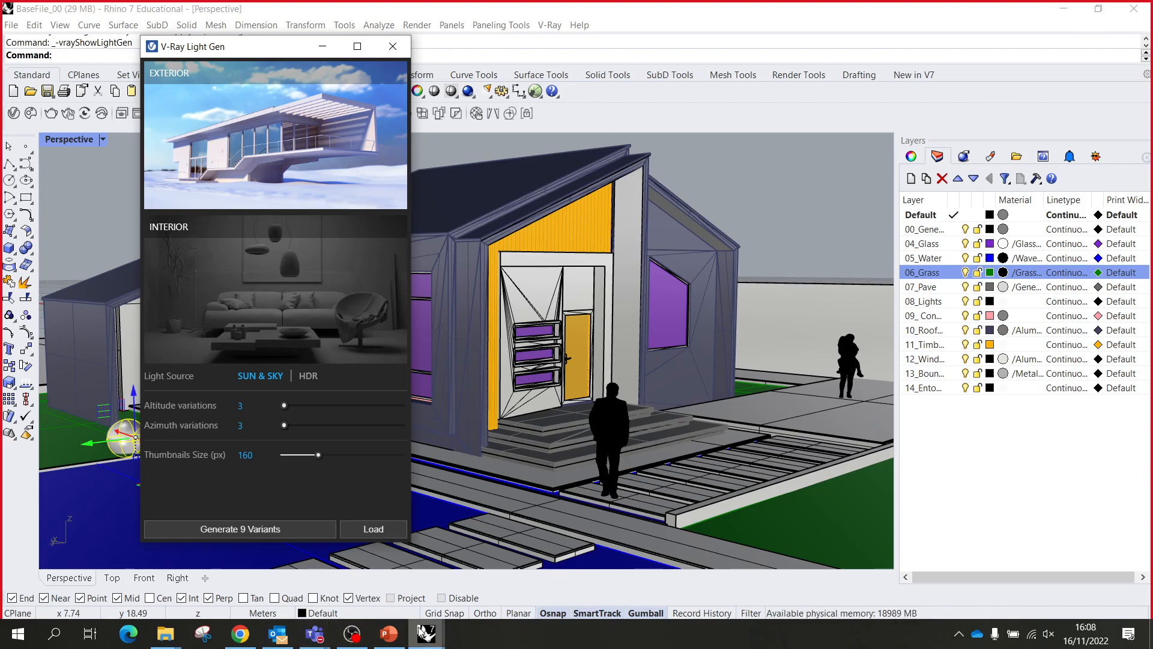
# - Set the frame buffer beside Light Gen and generate 9 exterior Sun & Sky variants with 3 altitude and 3 azimuth variations
pyautogui.moveTo(426, 633)
pyautogui.click(507, 565)
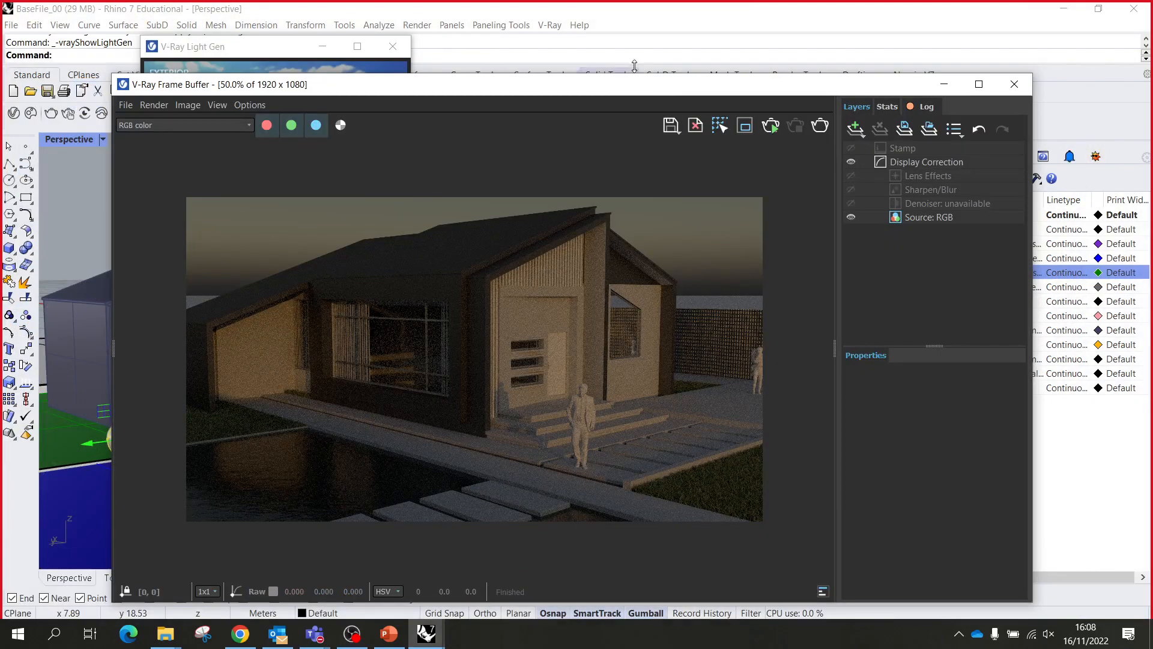
pyautogui.moveTo(612, 90); pyautogui.dragTo(918, 54)
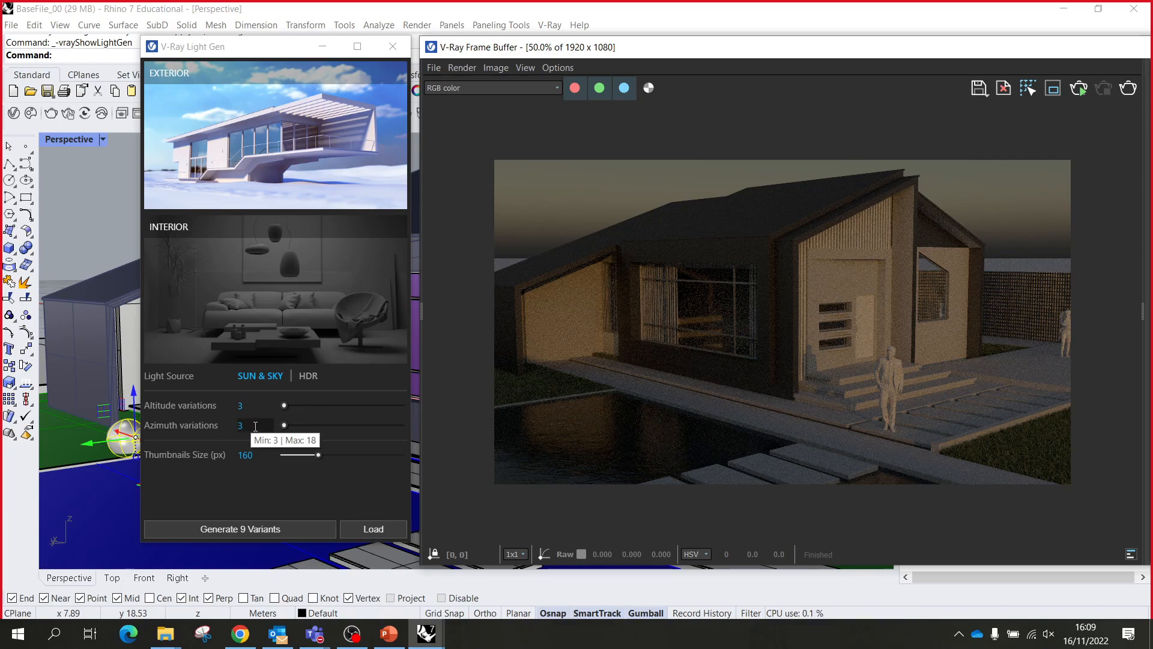
pyautogui.click(254, 528)
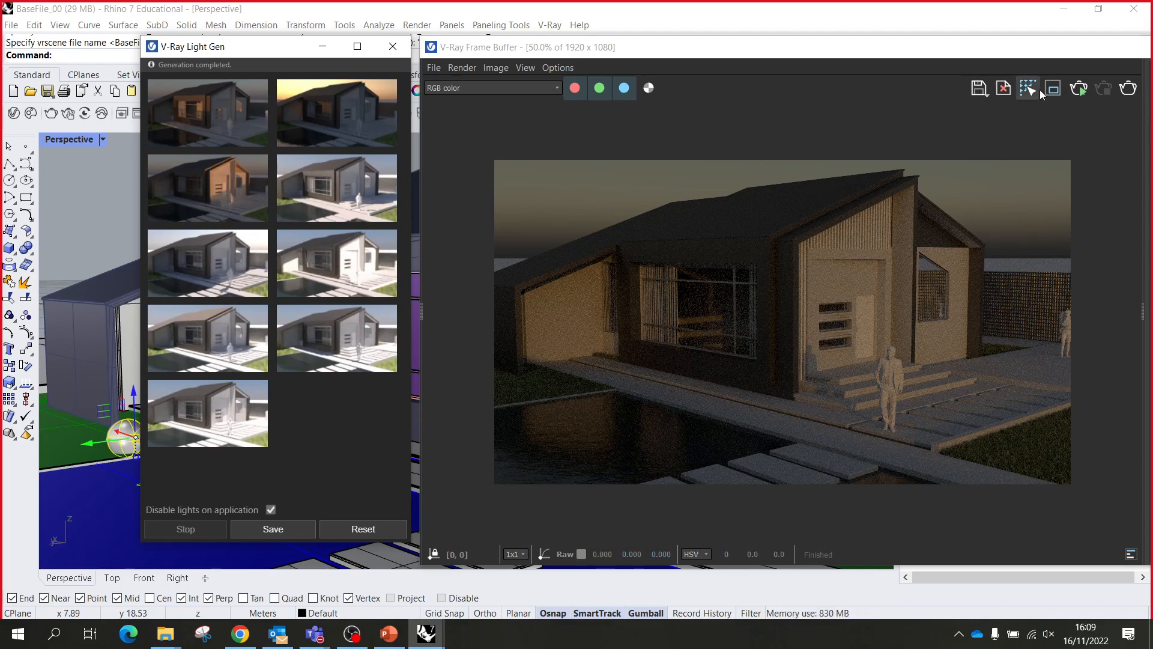
# - Start the render and apply several Light Gen dusk and sunset variants in turn, finishing on the blue-sky daylight variant in the second row
pyautogui.click(1128, 88)
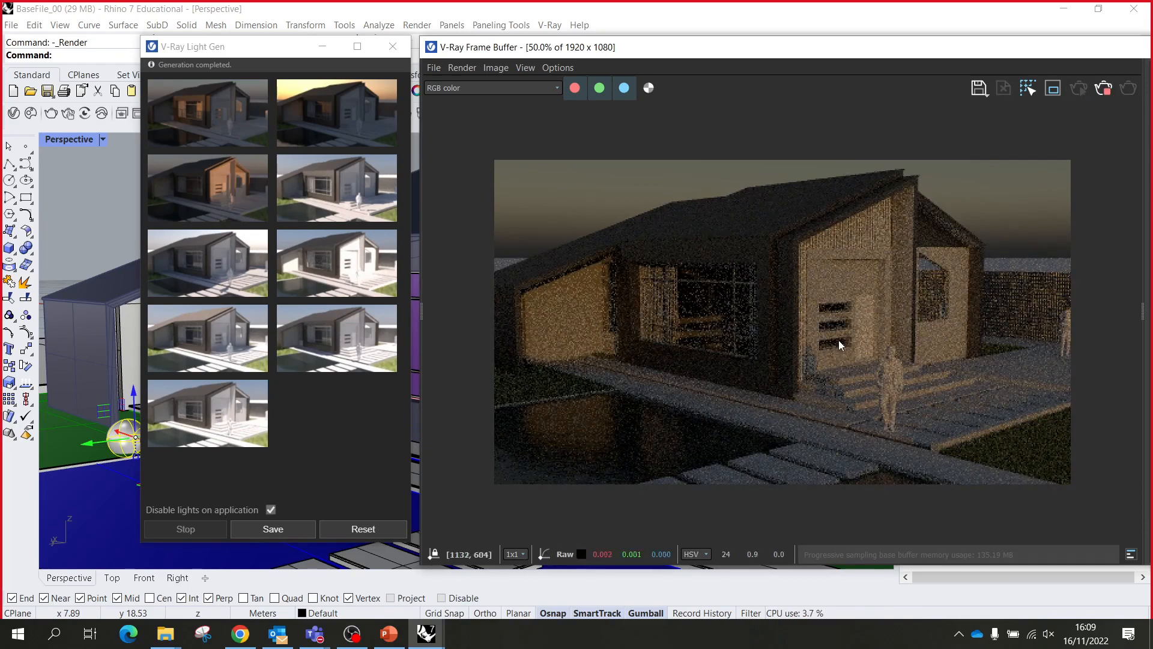
pyautogui.click(218, 121)
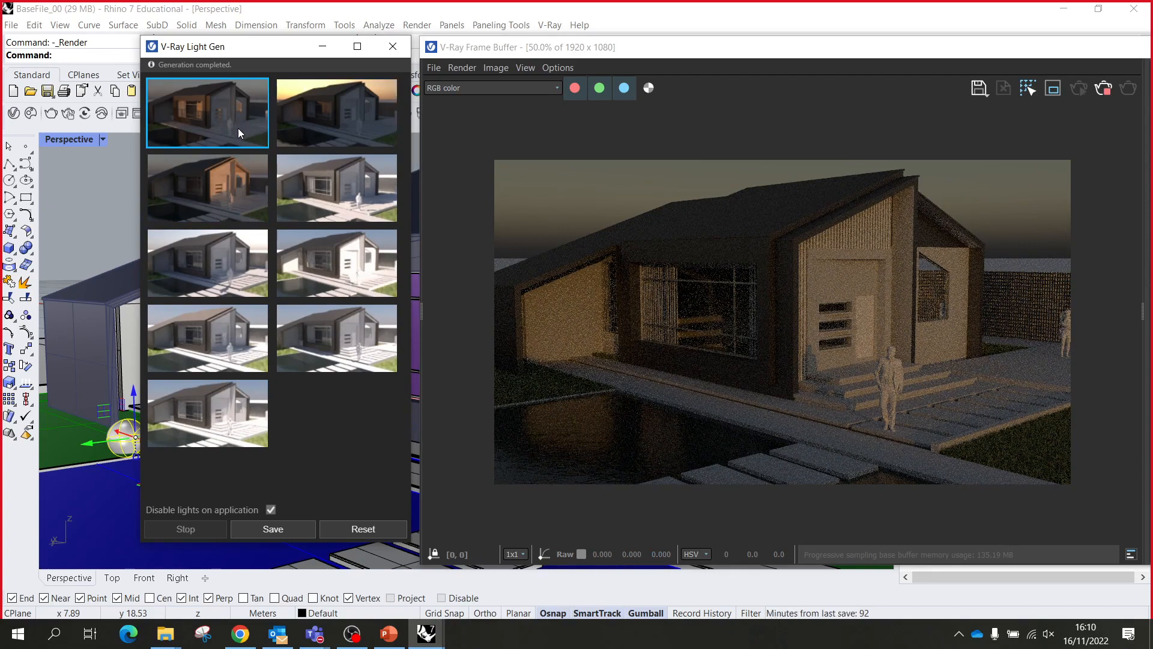
pyautogui.click(364, 182)
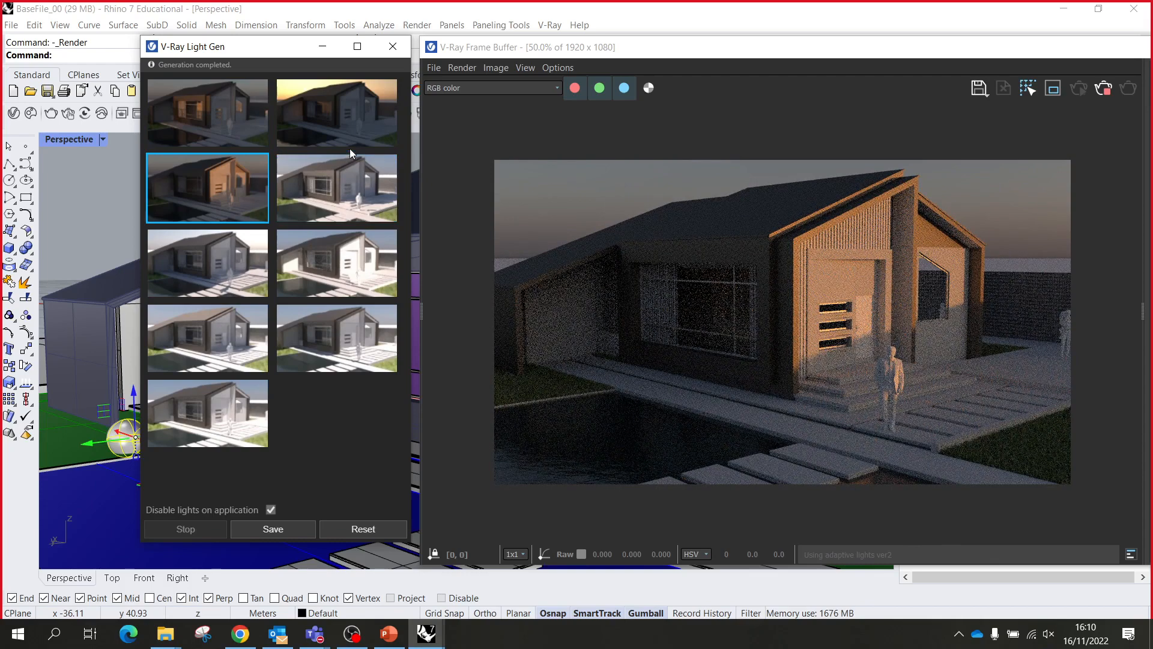
pyautogui.click(354, 133)
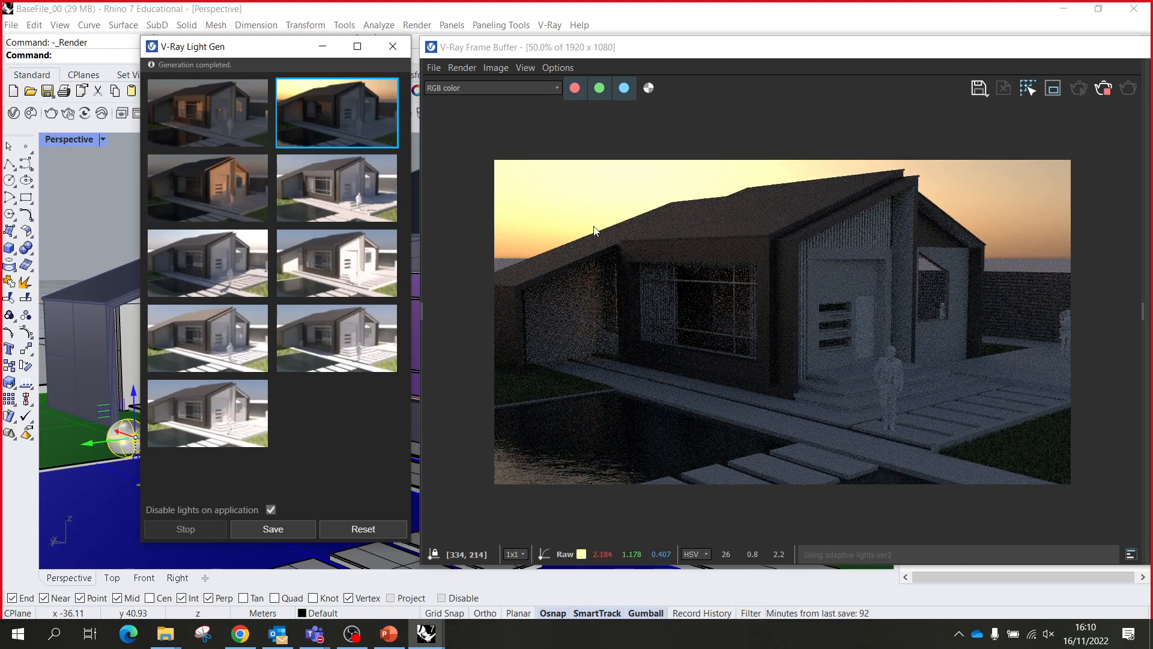
pyautogui.click(338, 197)
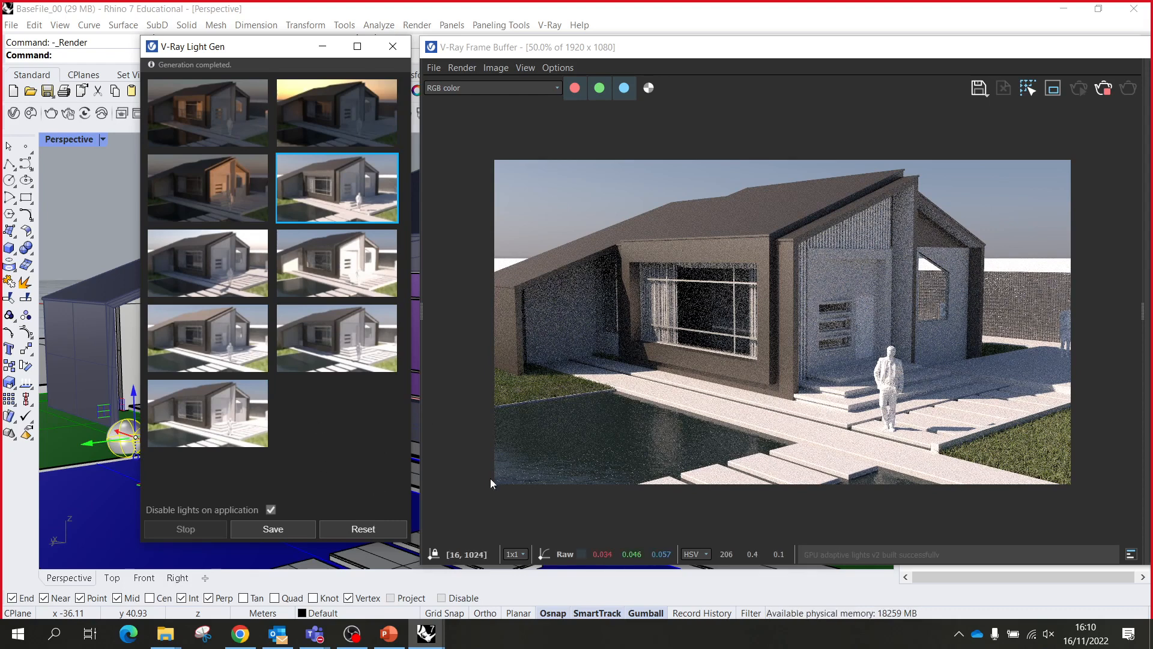
# - Open the file dialog for saving the Light Gen variants as a V-Ray lighting scenario and cancel it
pyautogui.click(305, 531)
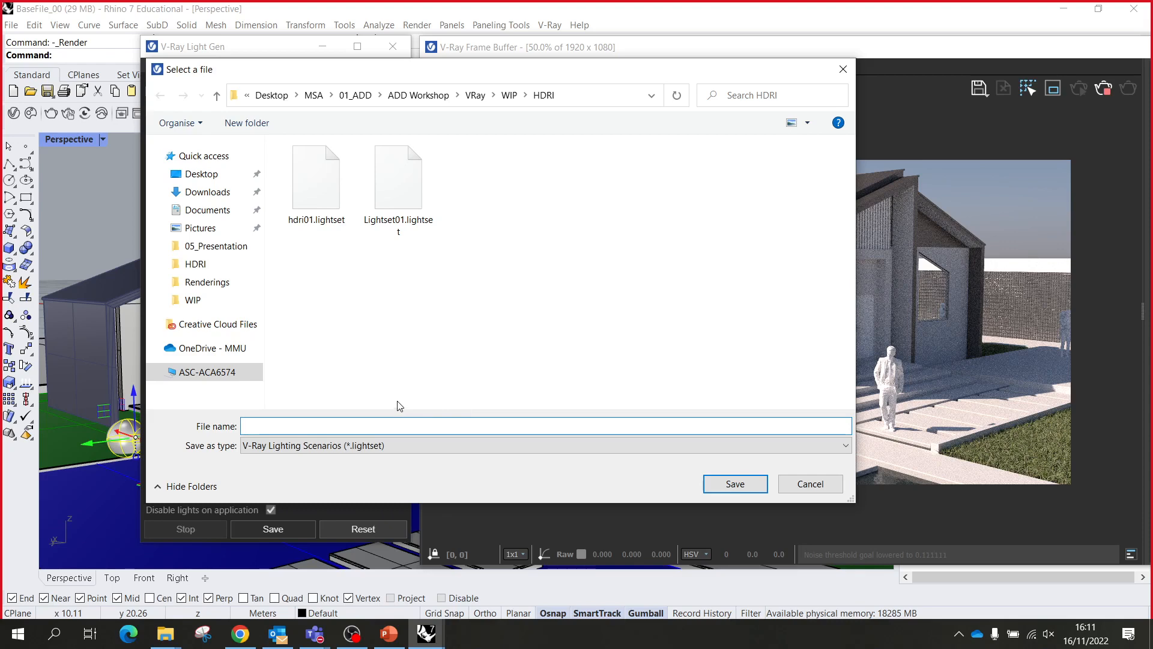
pyautogui.click(811, 482)
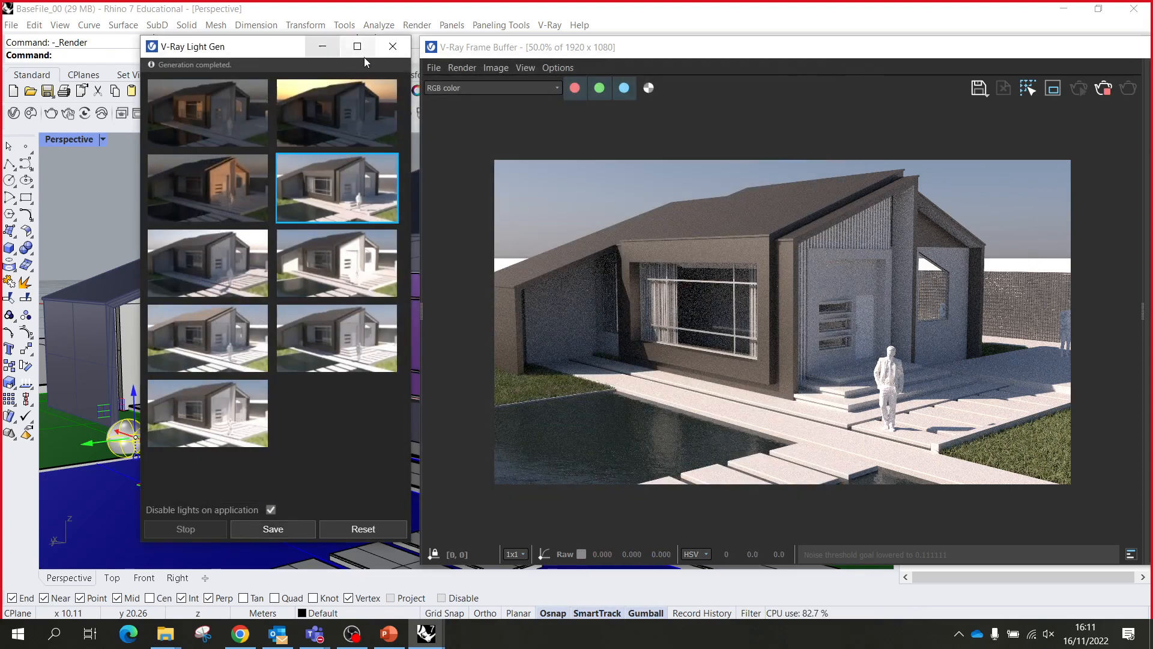
# - Stop the render and close Light Gen, clearing the selection of the two spheres in the viewport
pyautogui.click(1104, 85)
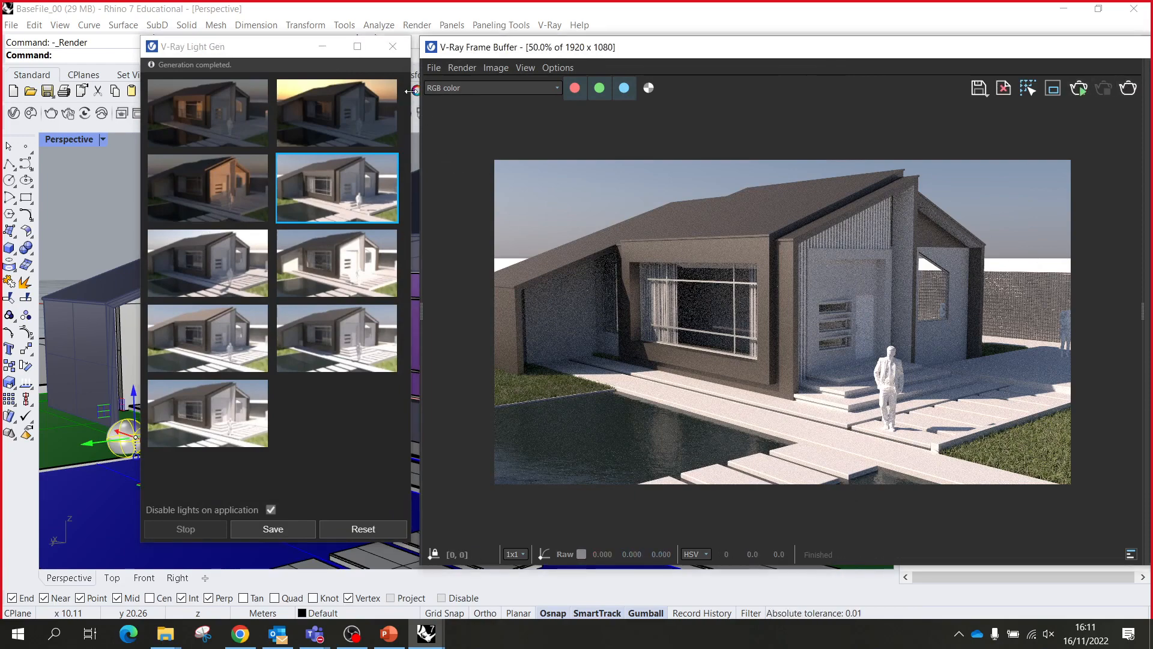
pyautogui.click(402, 48)
pyautogui.moveTo(653, 53); pyautogui.dragTo(737, 50)
pyautogui.click(335, 163)
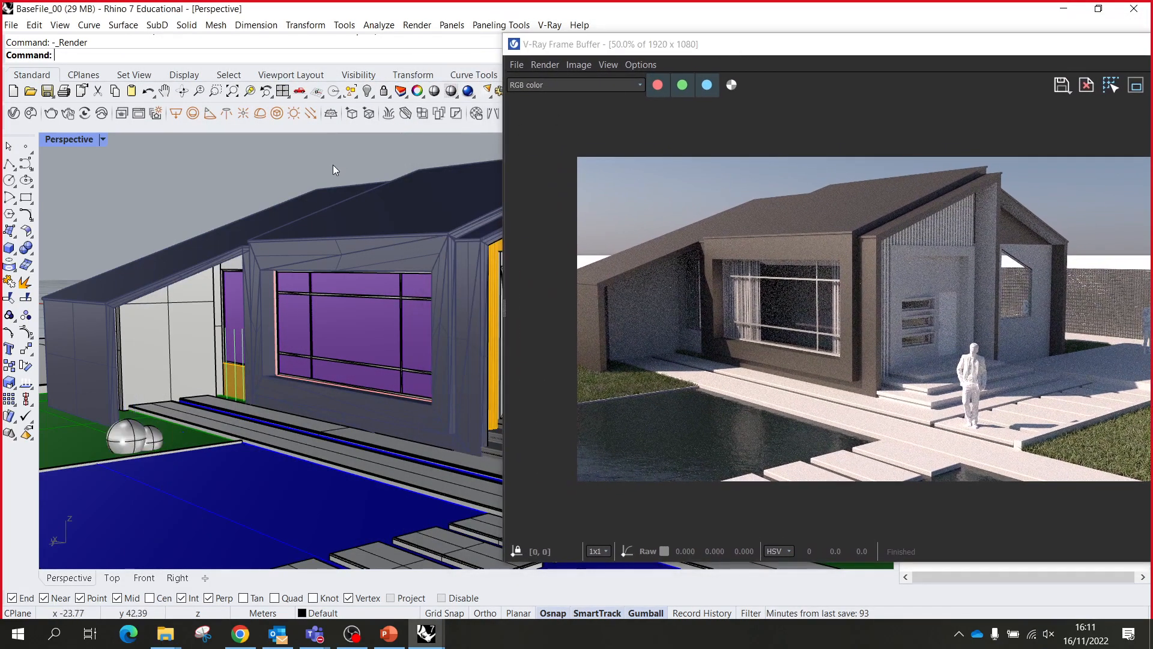
# - Run the interactive render from a new viewing angle over the pool and stepping stones, and stop it
pyautogui.scroll(-3, 288, 226)
pyautogui.moveTo(302, 244); pyautogui.dragTo(234, 262, button='right')
pyautogui.click(1098, 71)
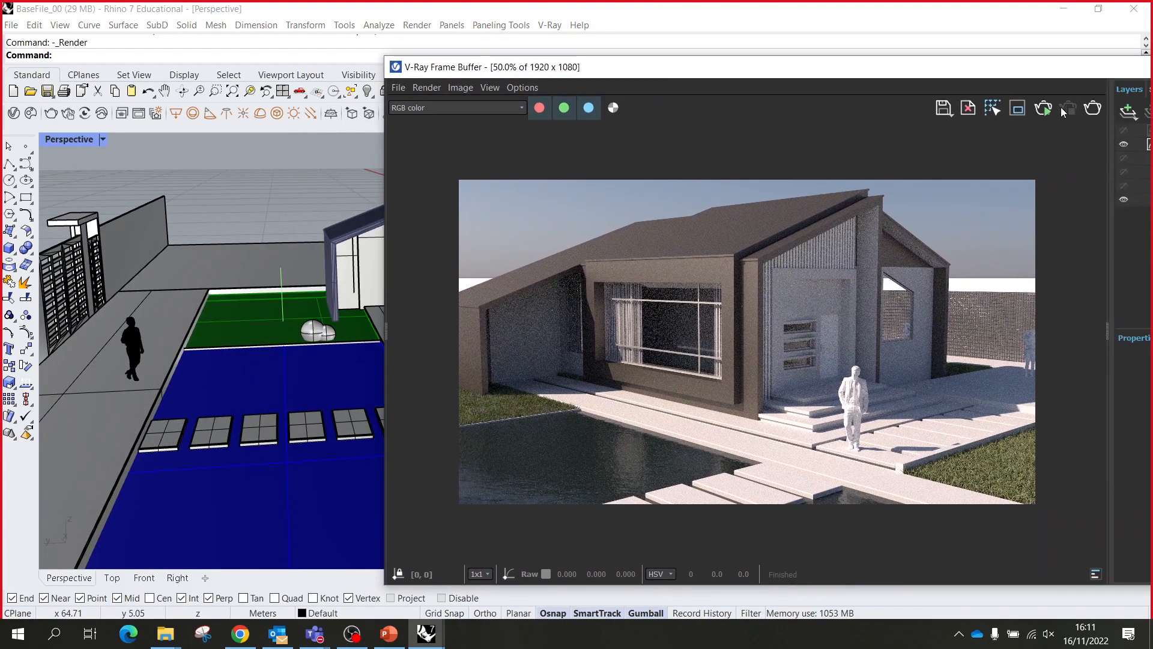
pyautogui.click(1048, 109)
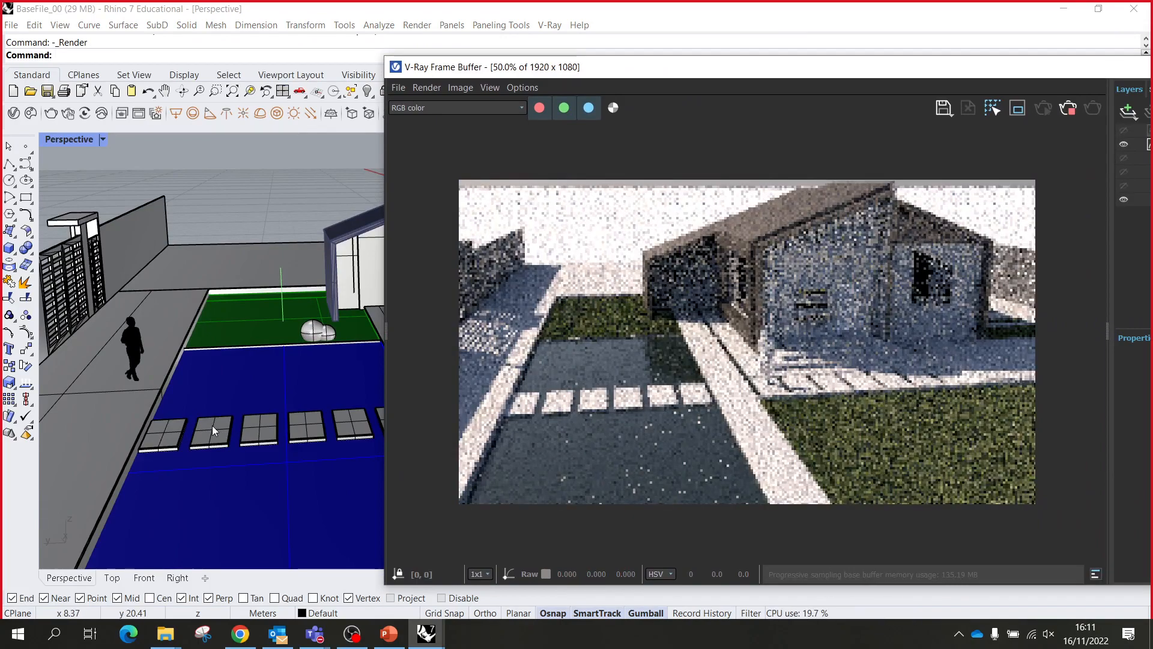
pyautogui.moveTo(157, 412); pyautogui.dragTo(273, 359, button='right')
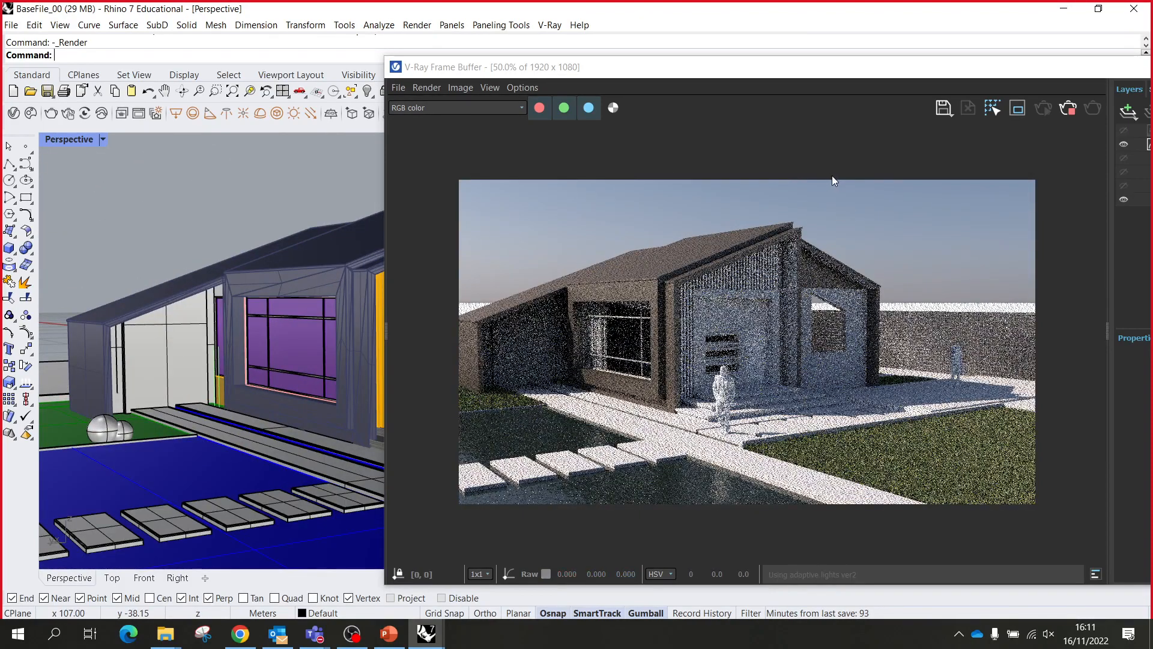
pyautogui.moveTo(1038, 80); pyautogui.dragTo(1007, 76)
pyautogui.click(1039, 110)
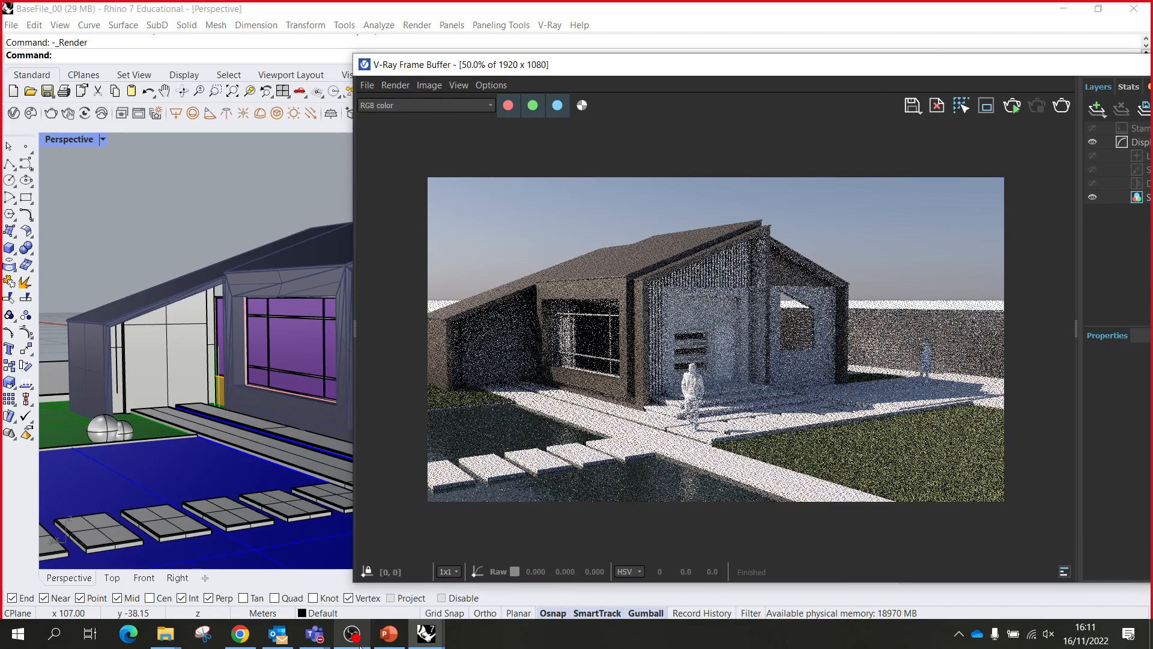
# - Bring back the V-Ray Asset Editor with its parameter pane collapsed and select the LIGHT_GEN_DOME light
pyautogui.click(426, 635)
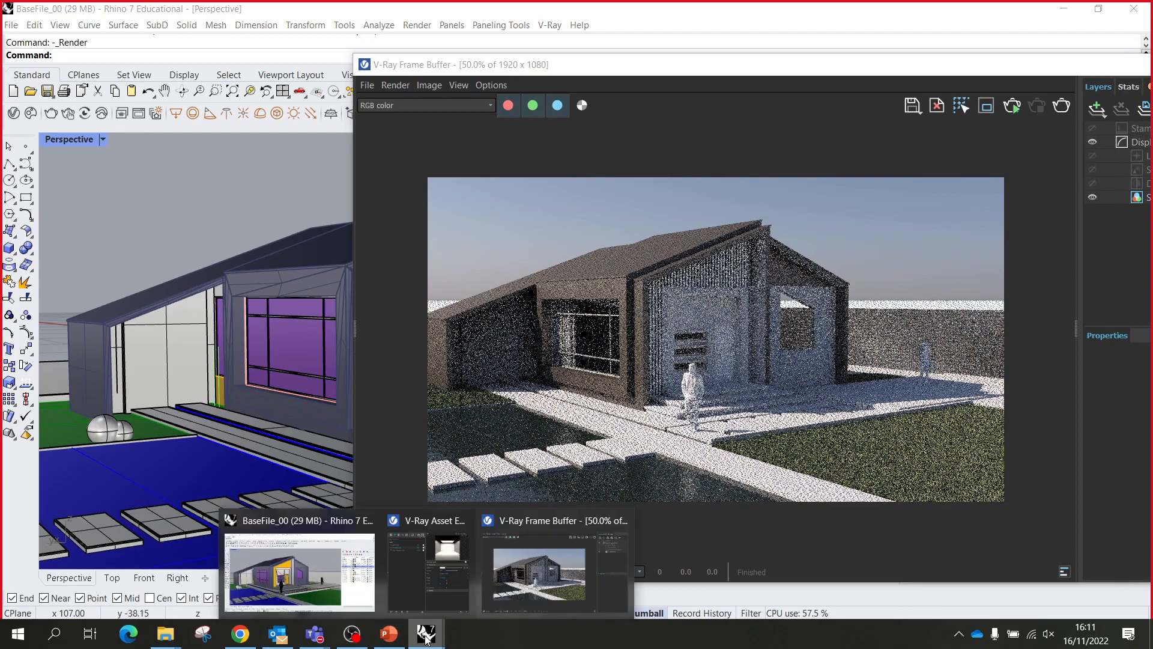
pyautogui.click(402, 574)
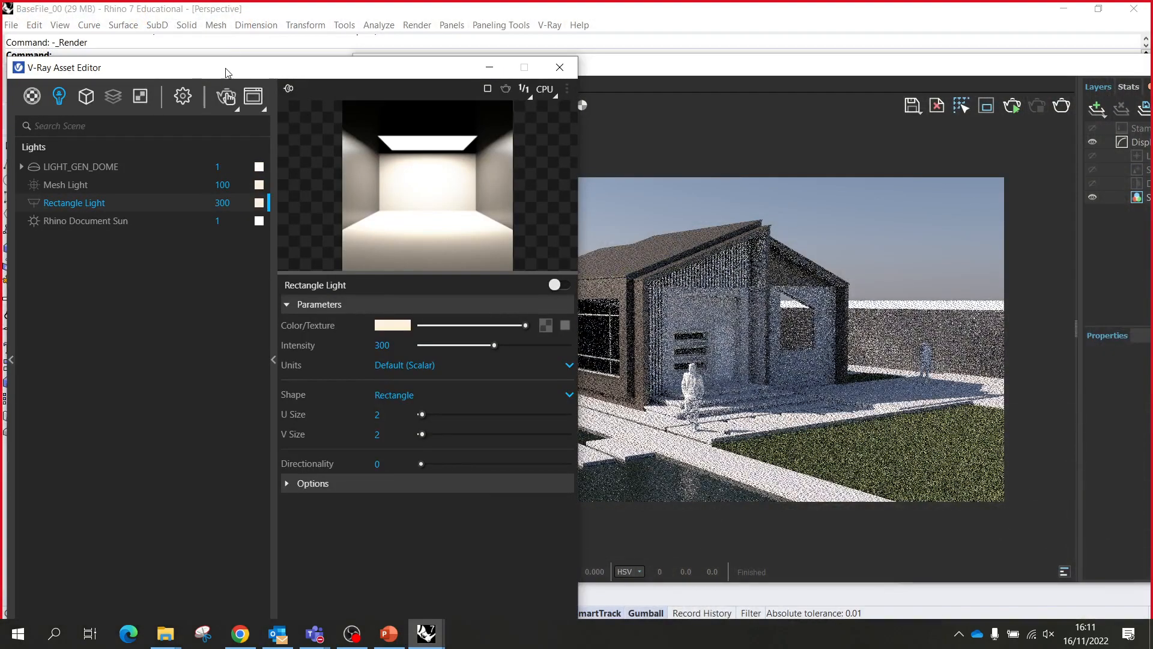
pyautogui.moveTo(227, 72); pyautogui.dragTo(333, 40)
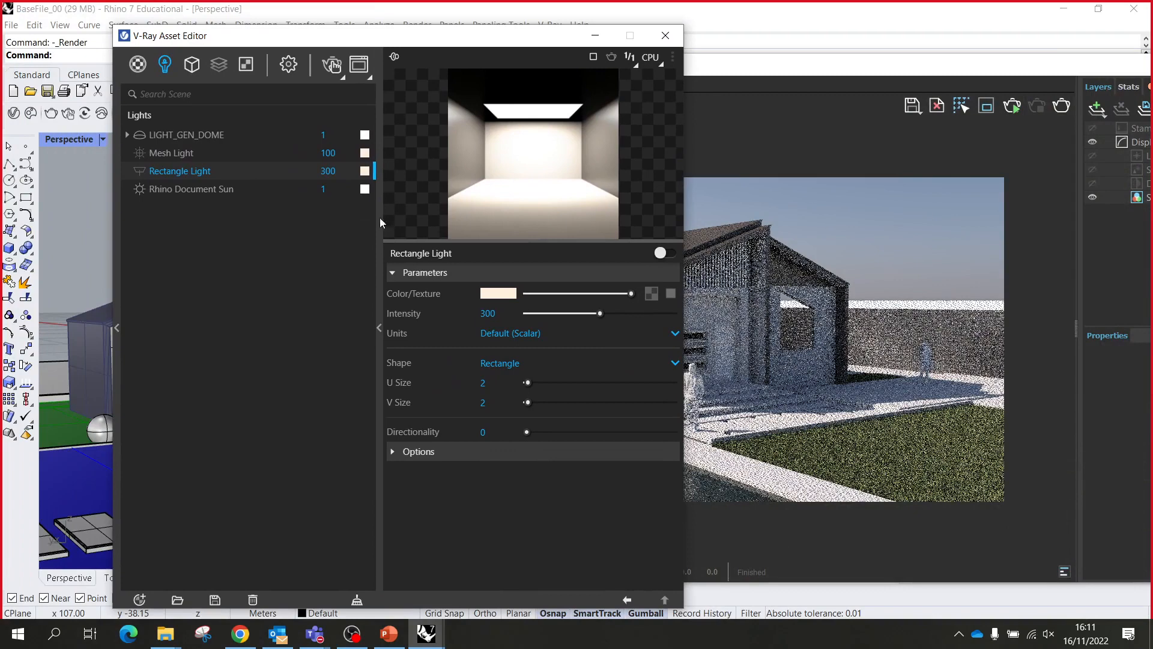
pyautogui.click(382, 322)
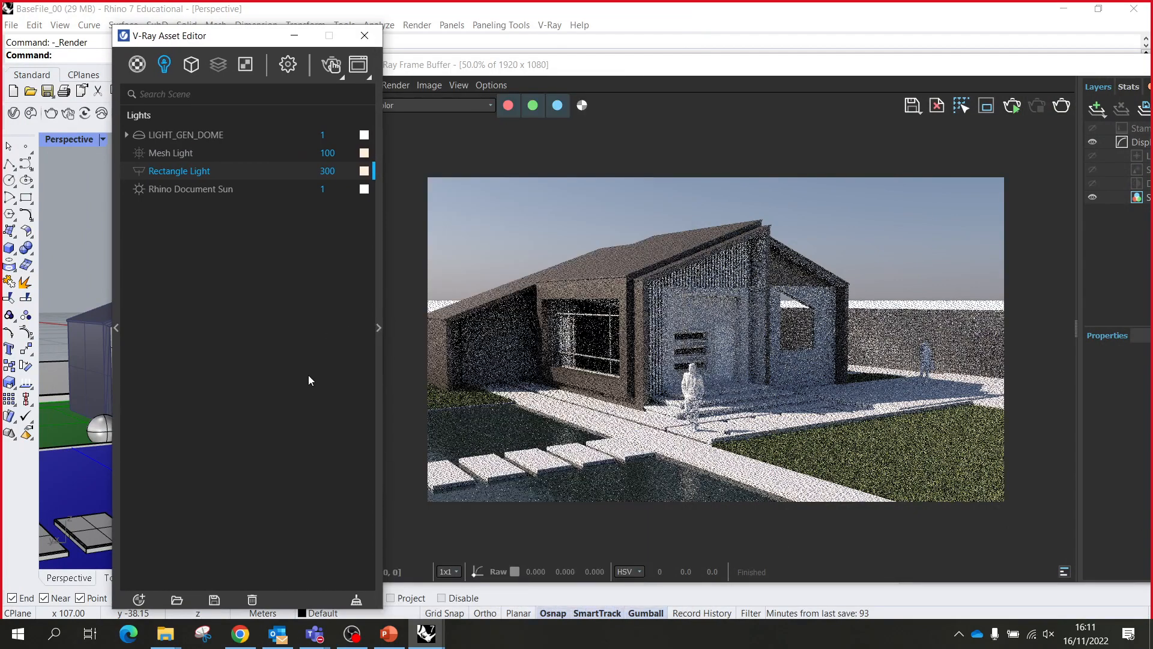
pyautogui.click(172, 145)
pyautogui.click(175, 138)
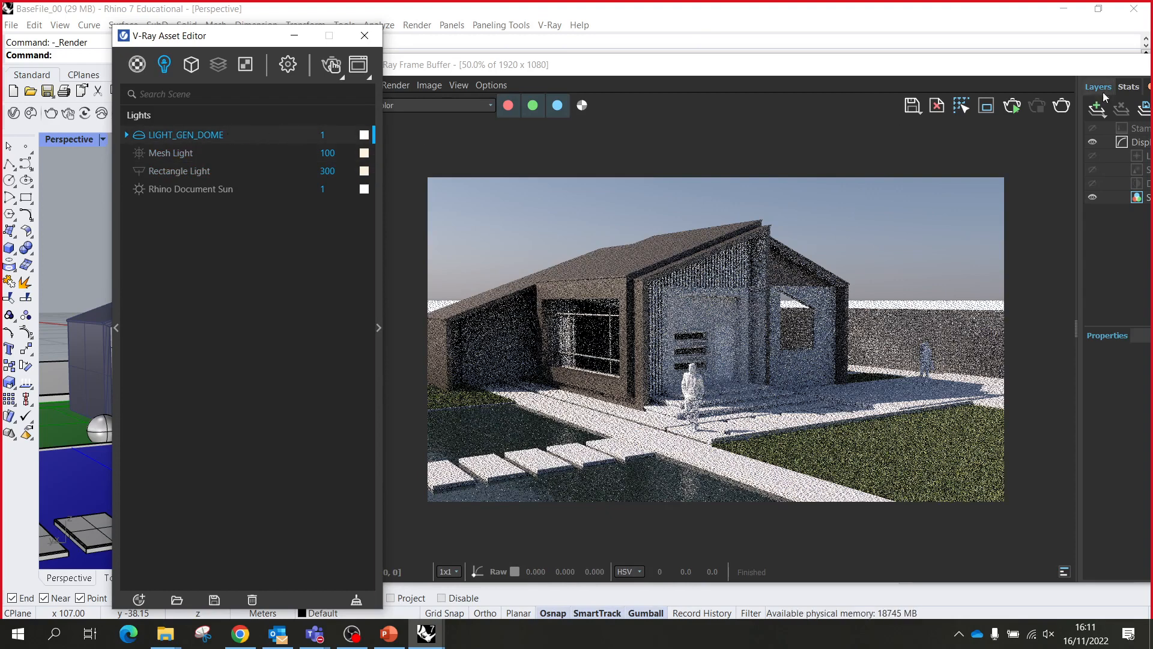
# - Start the interactive render, switch off the LIGHT_GEN_DOME light and permanently delete it from the scene
pyautogui.click(1035, 112)
pyautogui.click(1006, 113)
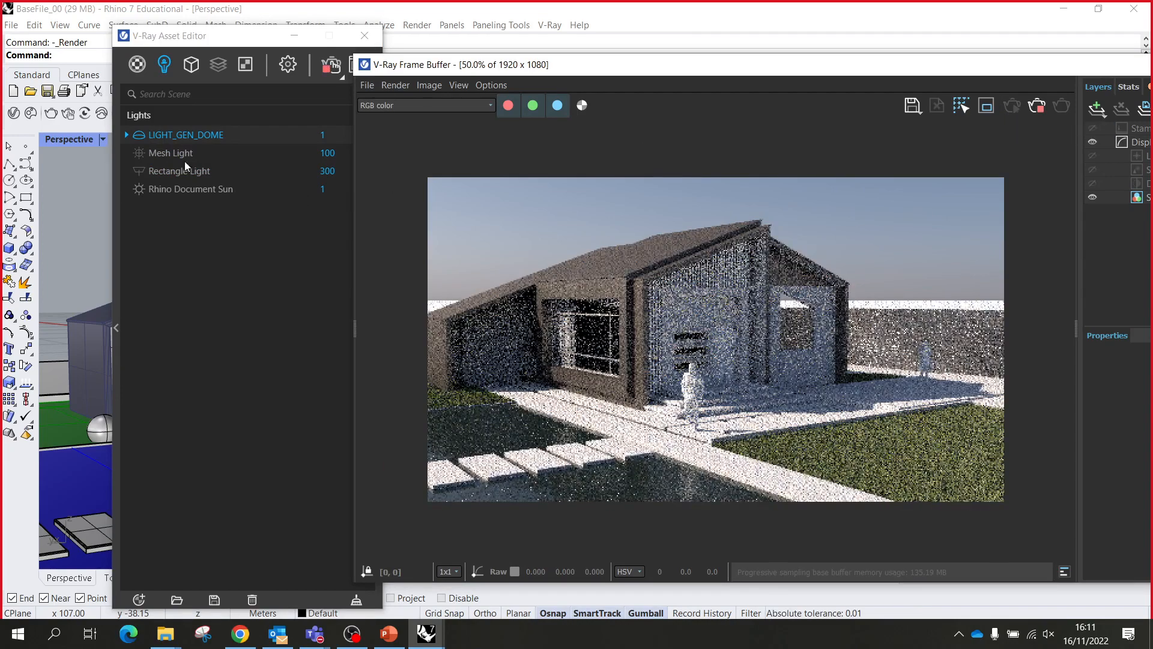
pyautogui.click(139, 137)
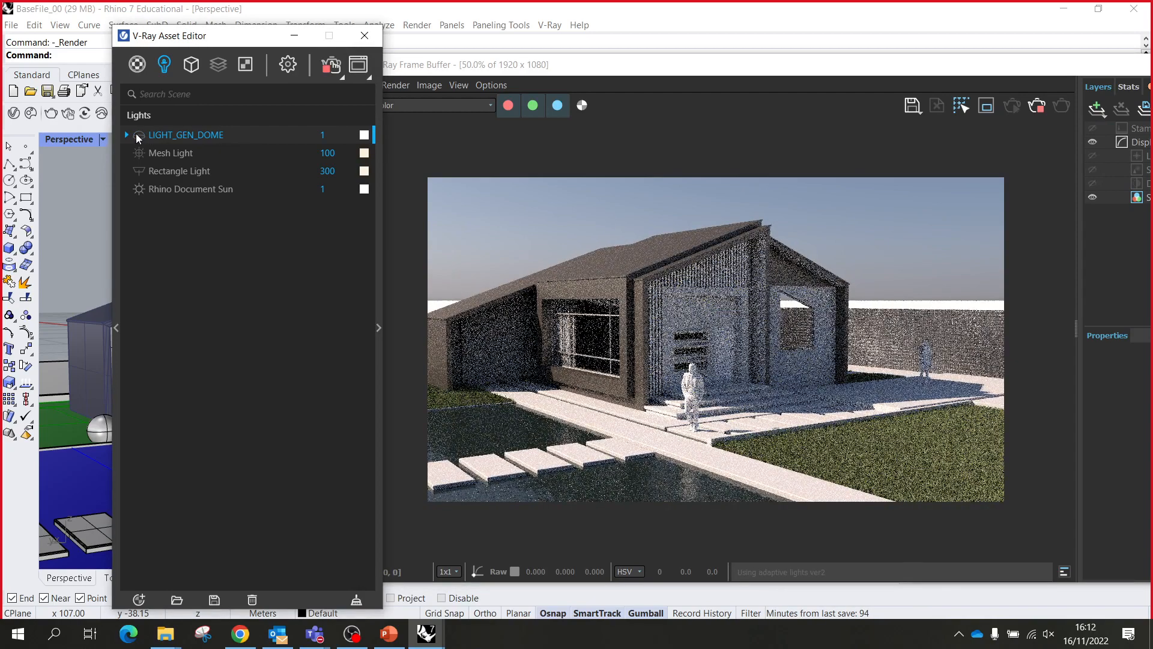
pyautogui.rightClick(177, 136)
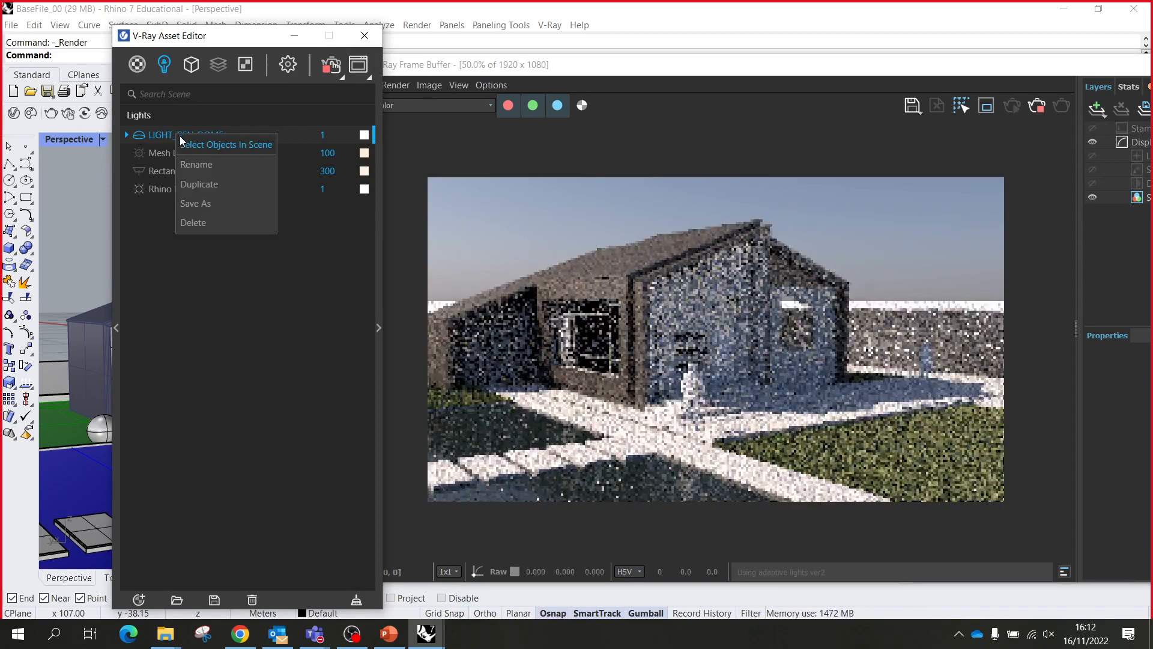
pyautogui.click(234, 223)
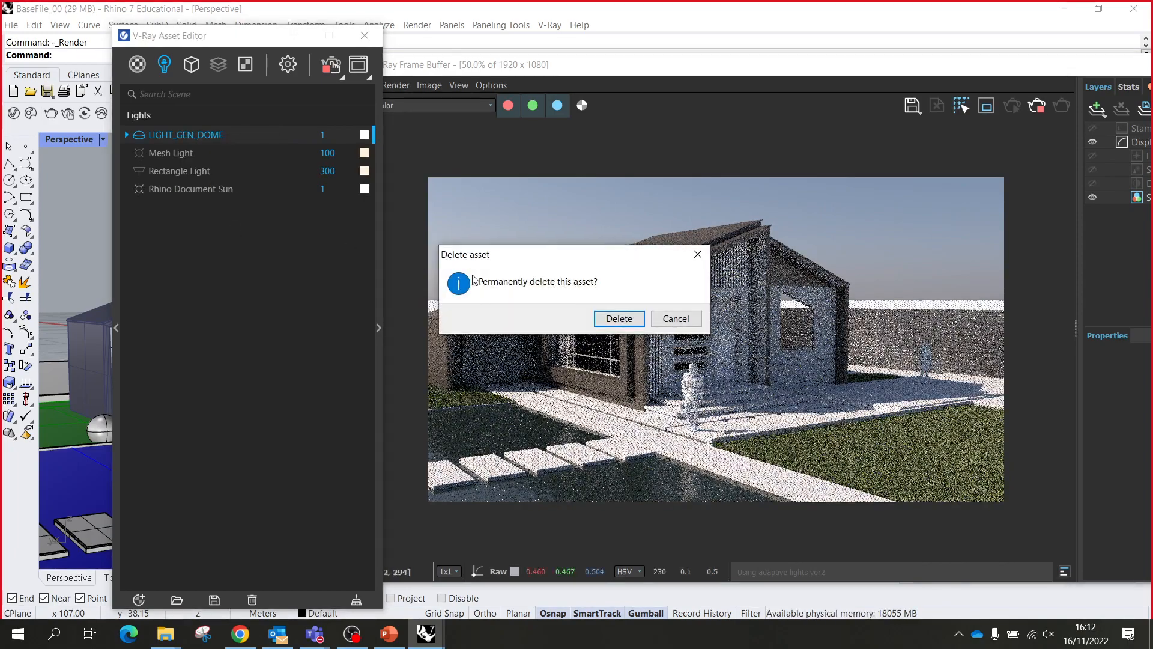
pyautogui.click(618, 319)
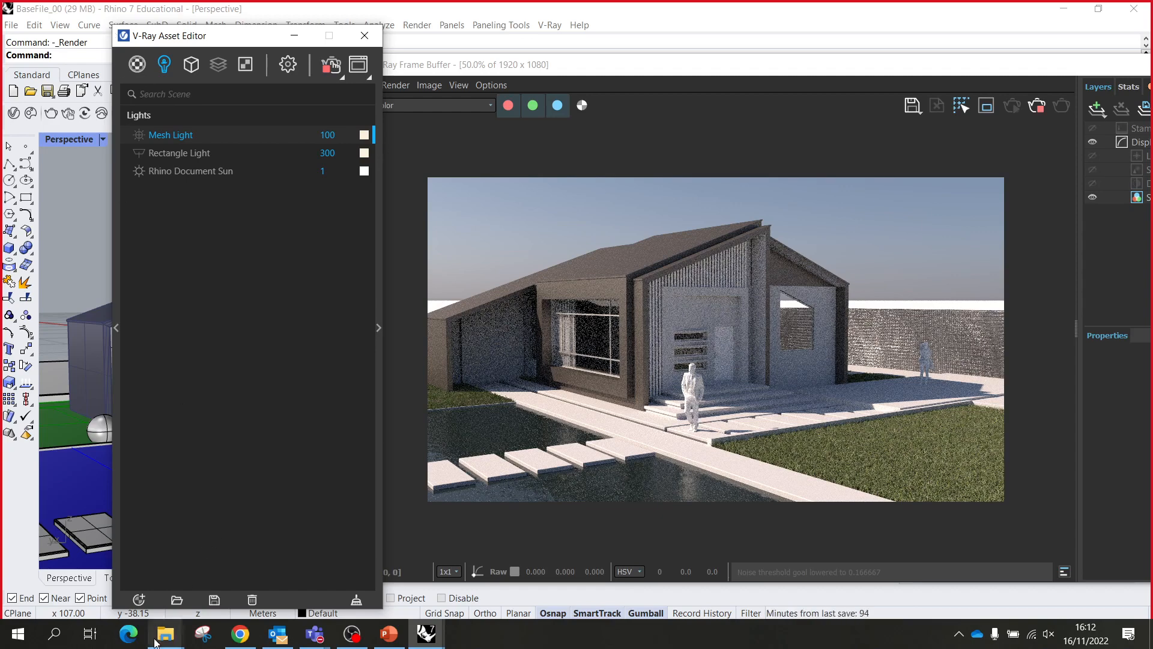
# - Add a new Dome Light, shift the frame buffer clear of the Asset Editor and switch off the Rhino Document Sun
pyautogui.click(145, 600)
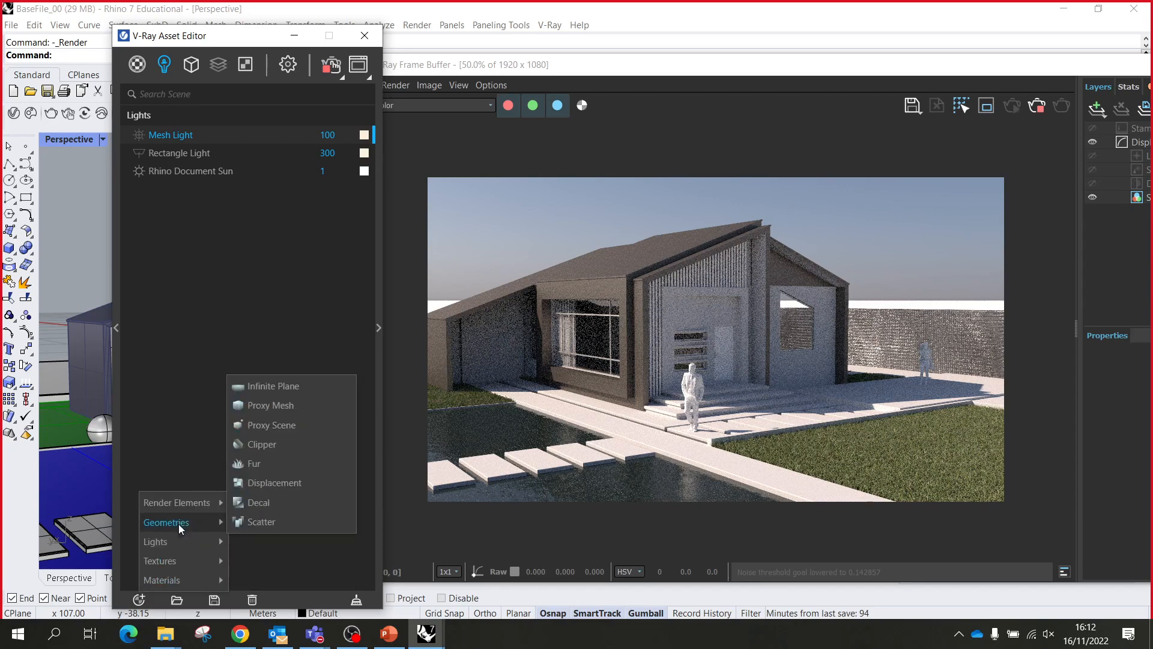
pyautogui.moveTo(183, 525)
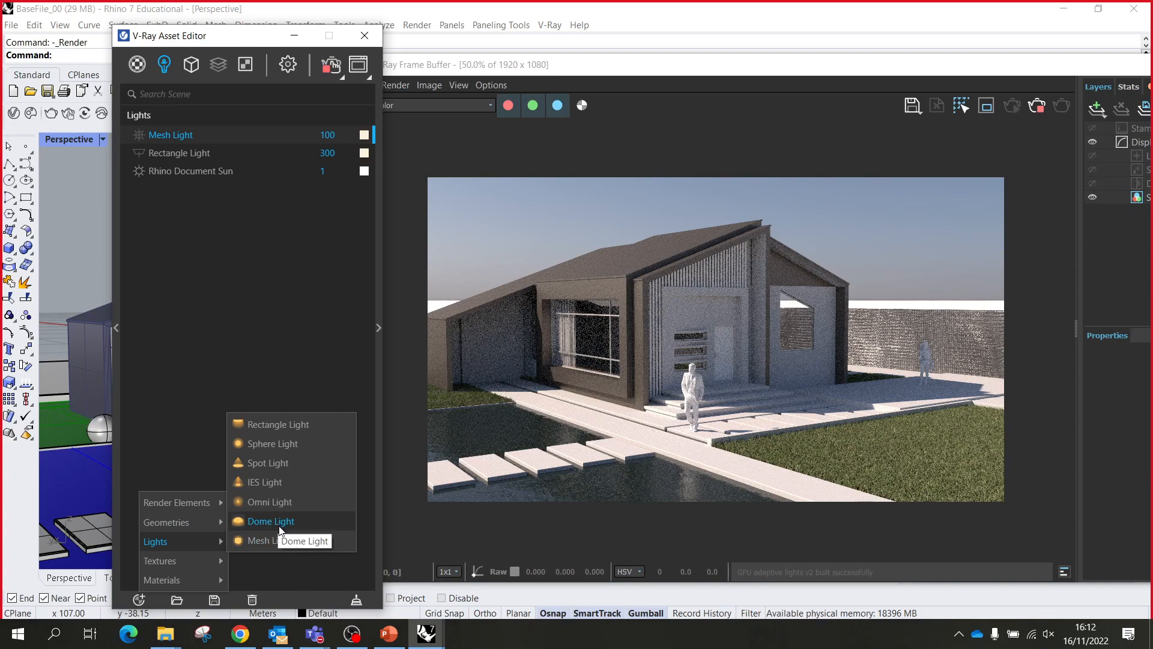
pyautogui.click(279, 524)
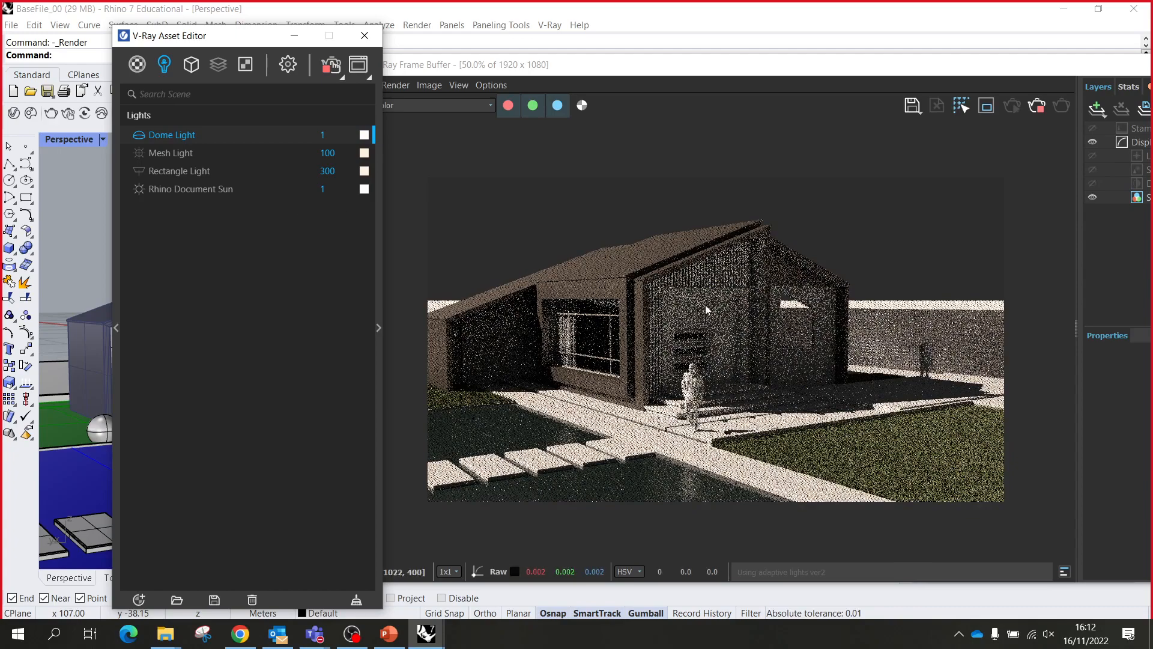
pyautogui.moveTo(564, 66); pyautogui.dragTo(696, 63)
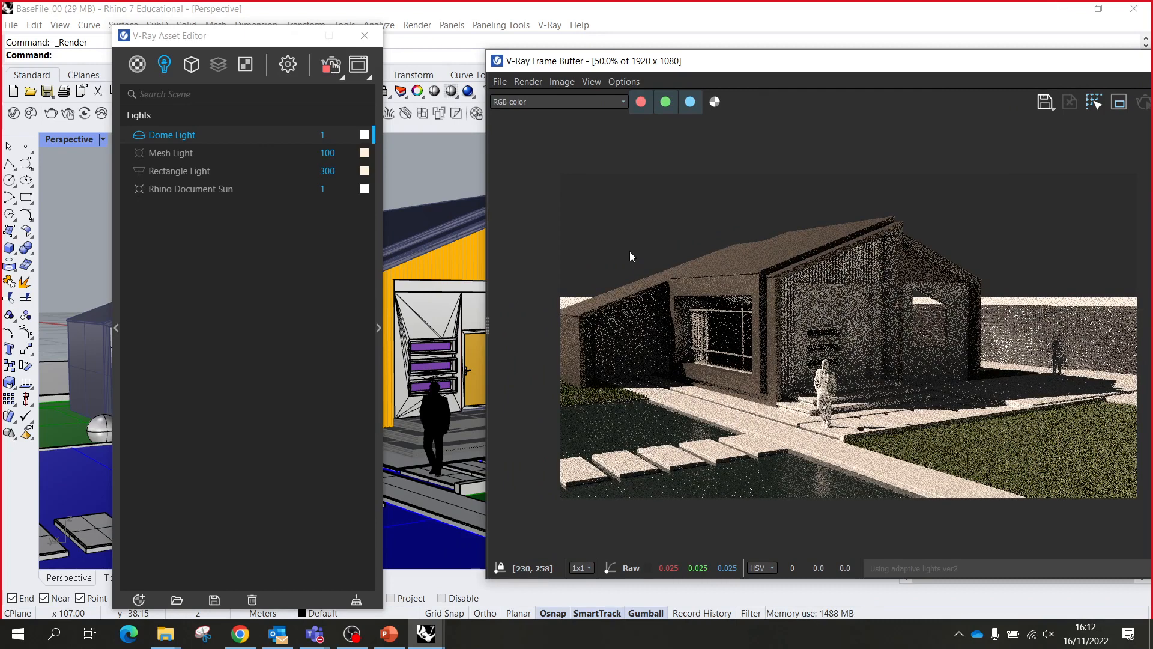
pyautogui.click(140, 190)
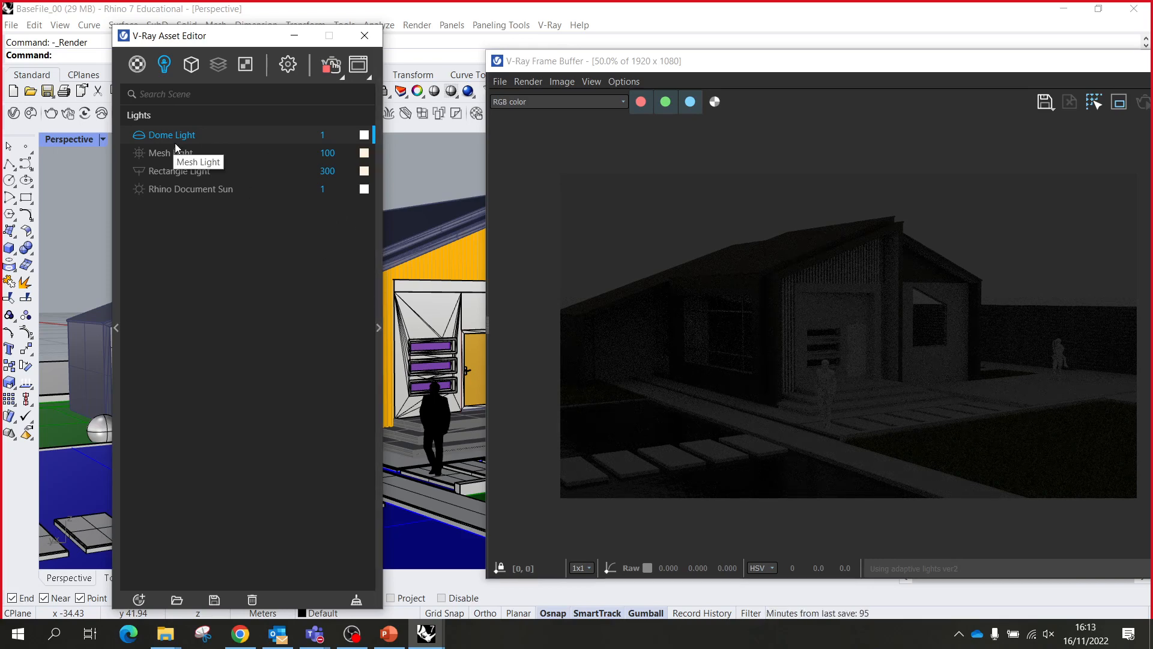
# - Expand the Dome Light's parameters and assign the winter_orchard_4k EXR as a bitmap for its Color/Texture HDR
pyautogui.click(378, 328)
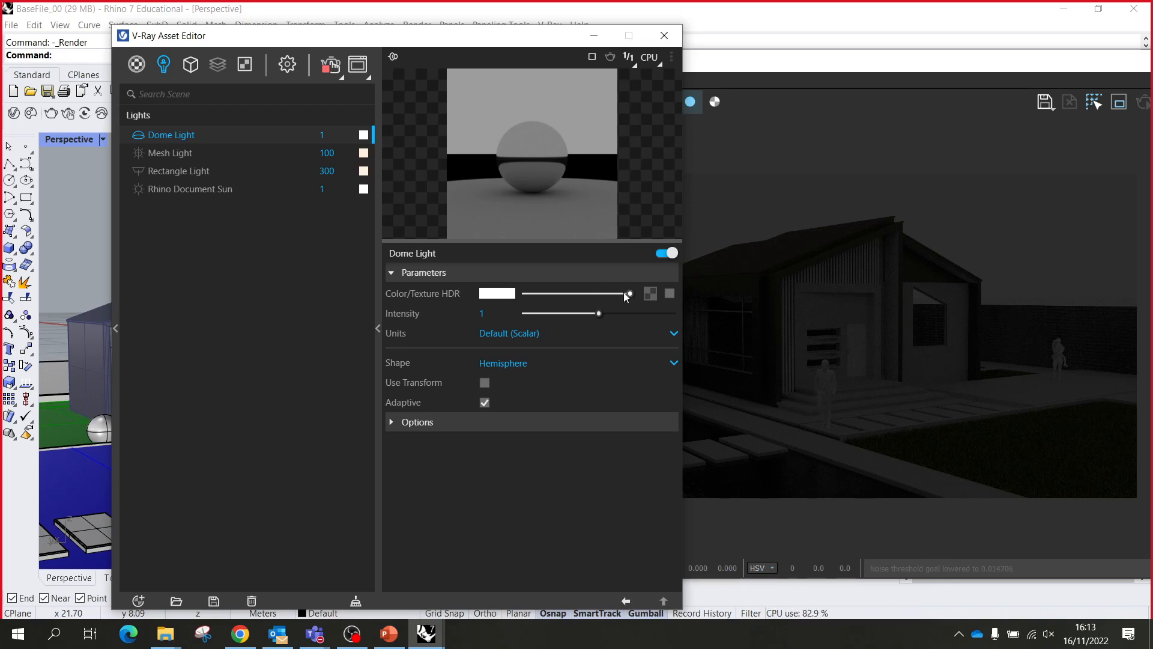
pyautogui.click(647, 294)
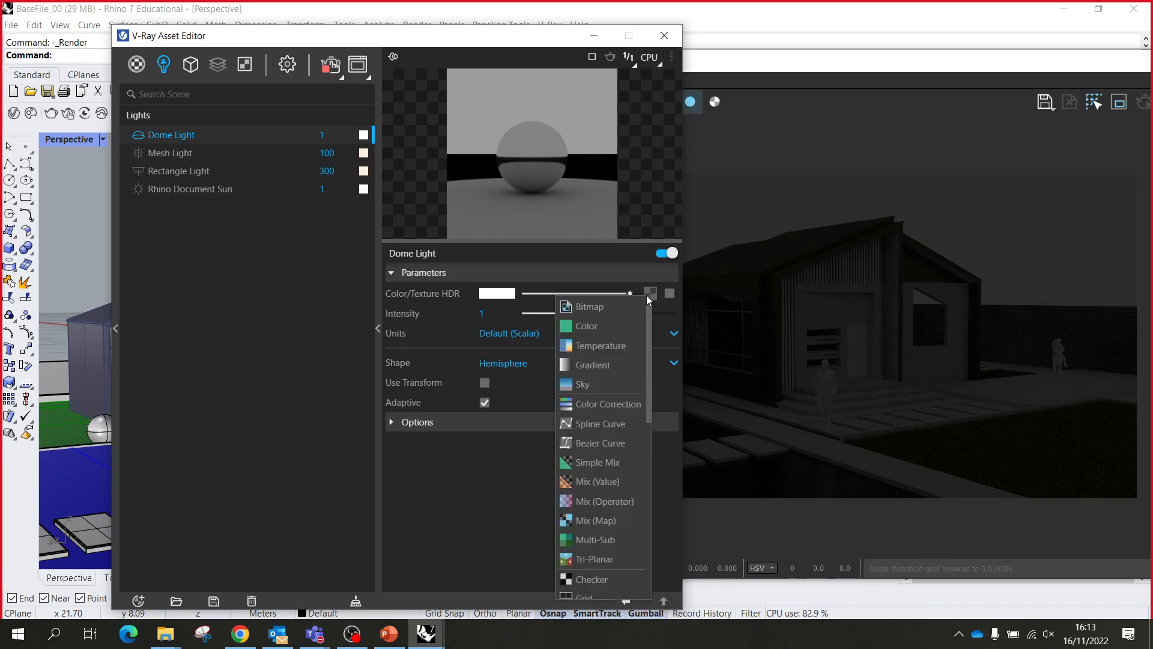
pyautogui.click(620, 313)
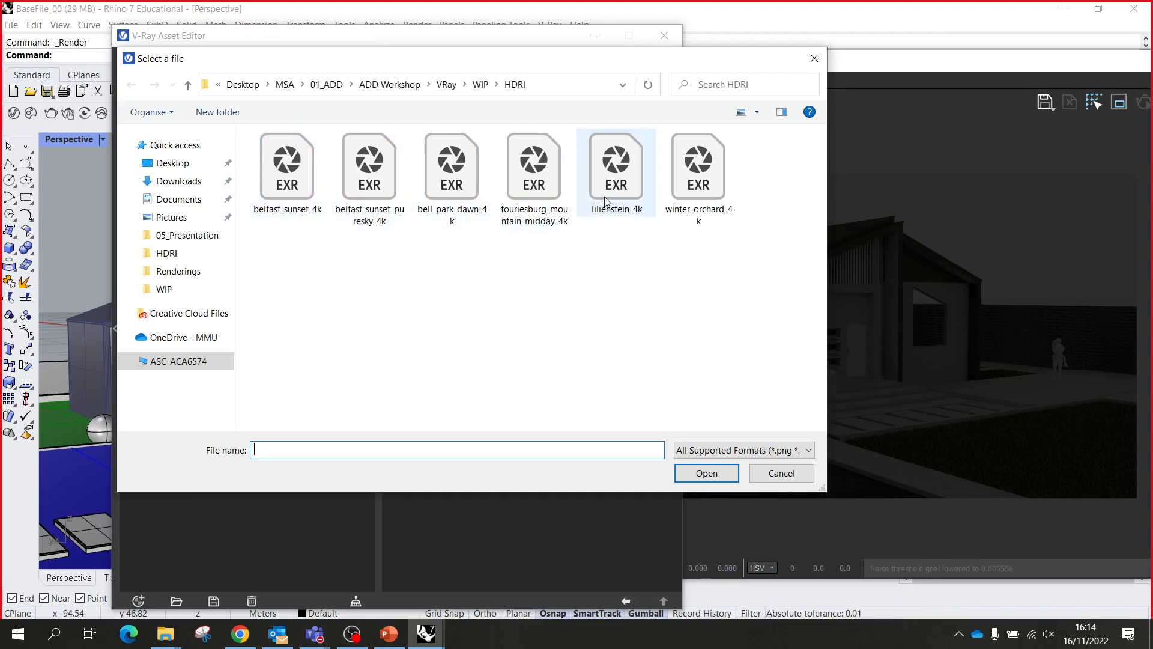
pyautogui.click(698, 173)
pyautogui.doubleClick(698, 173)
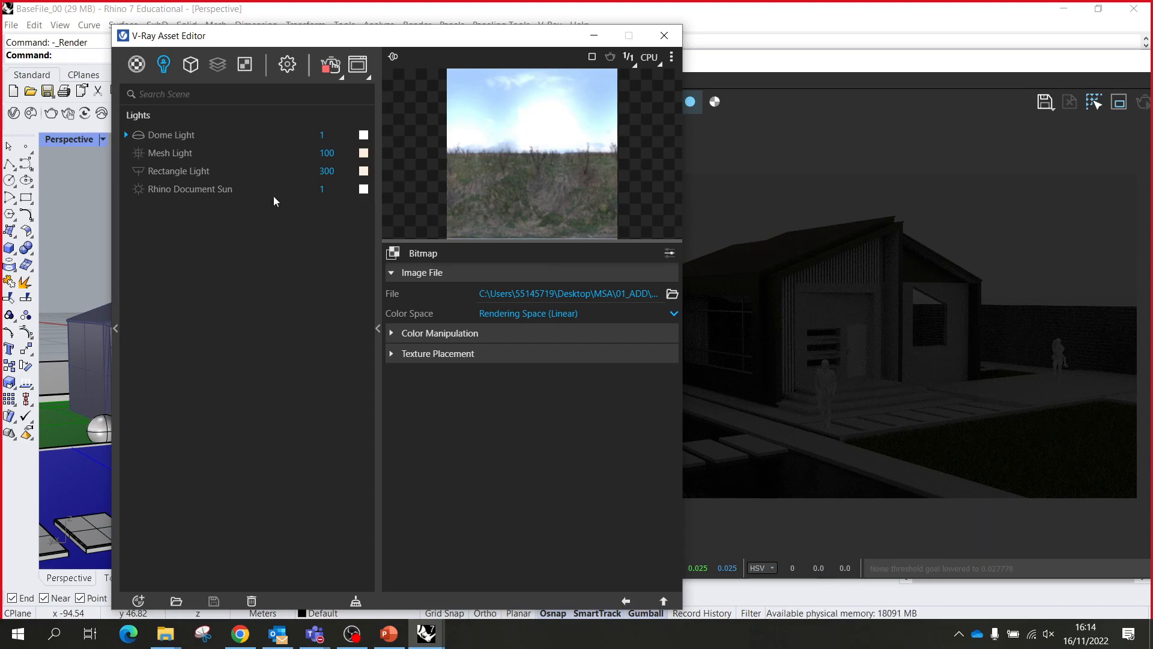
# - Check the Environment background and GI overrides in the render settings and return to the Dome Light's parameters
pyautogui.click(292, 70)
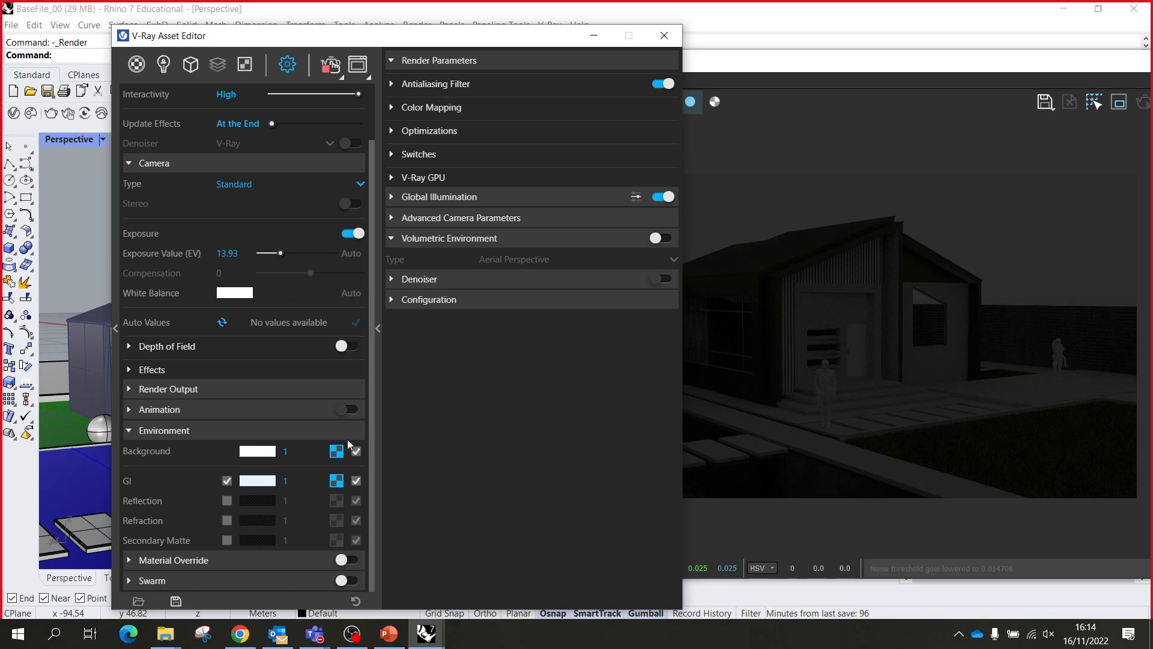
pyautogui.click(358, 481)
pyautogui.click(163, 65)
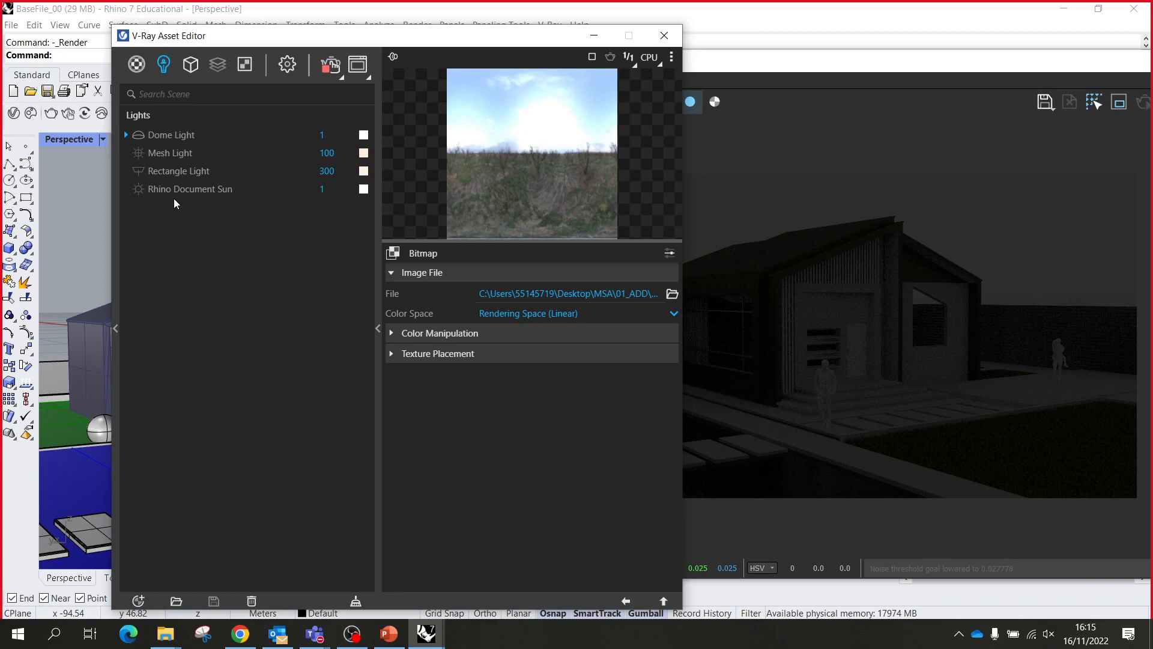
pyautogui.click(168, 136)
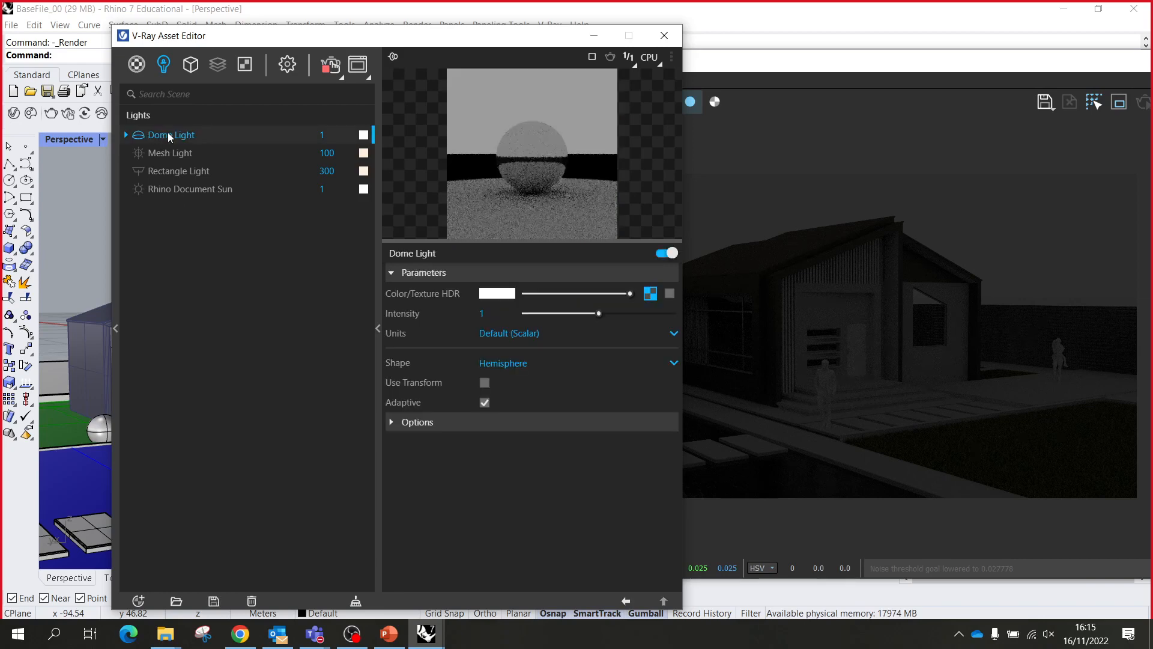
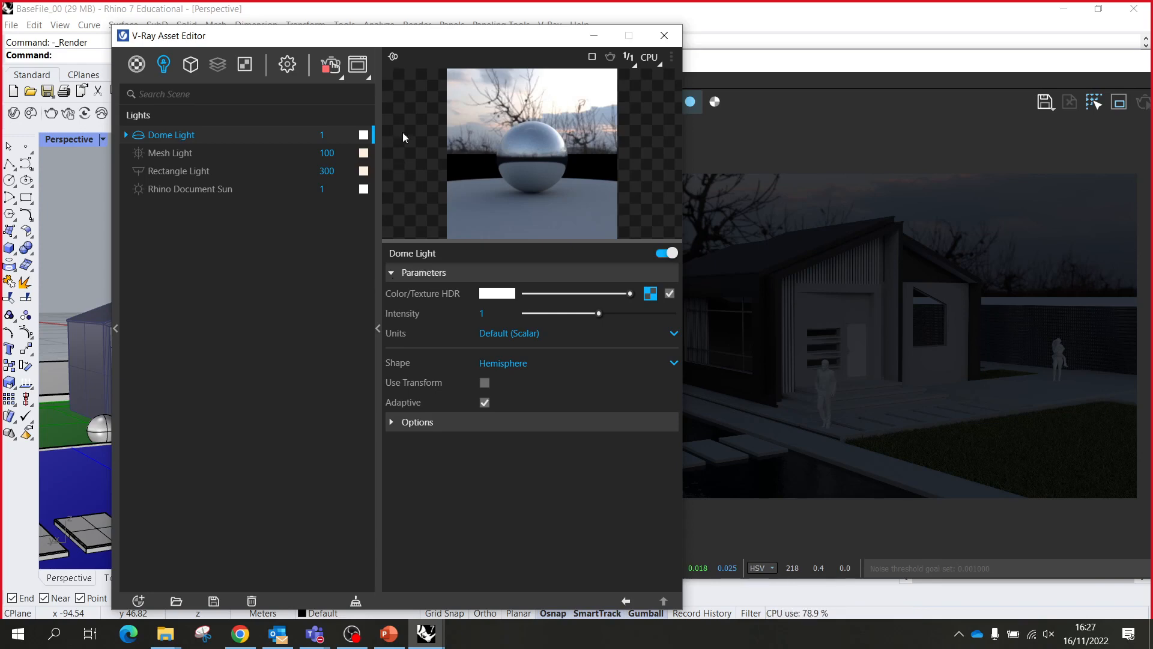
# - Move the Asset Editor off the render image and set the camera's Exposure Value (EV) to 12
pyautogui.moveTo(475, 44); pyautogui.dragTo(358, 330)
pyautogui.moveTo(387, 153); pyautogui.dragTo(382, 55)
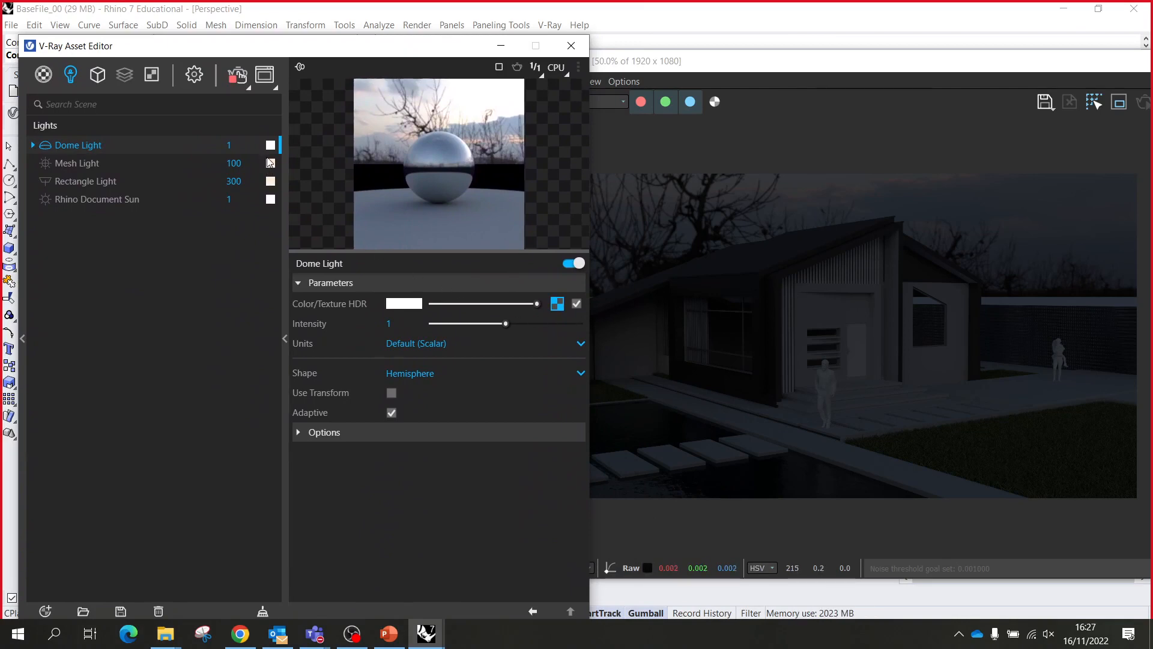
pyautogui.moveTo(269, 147)
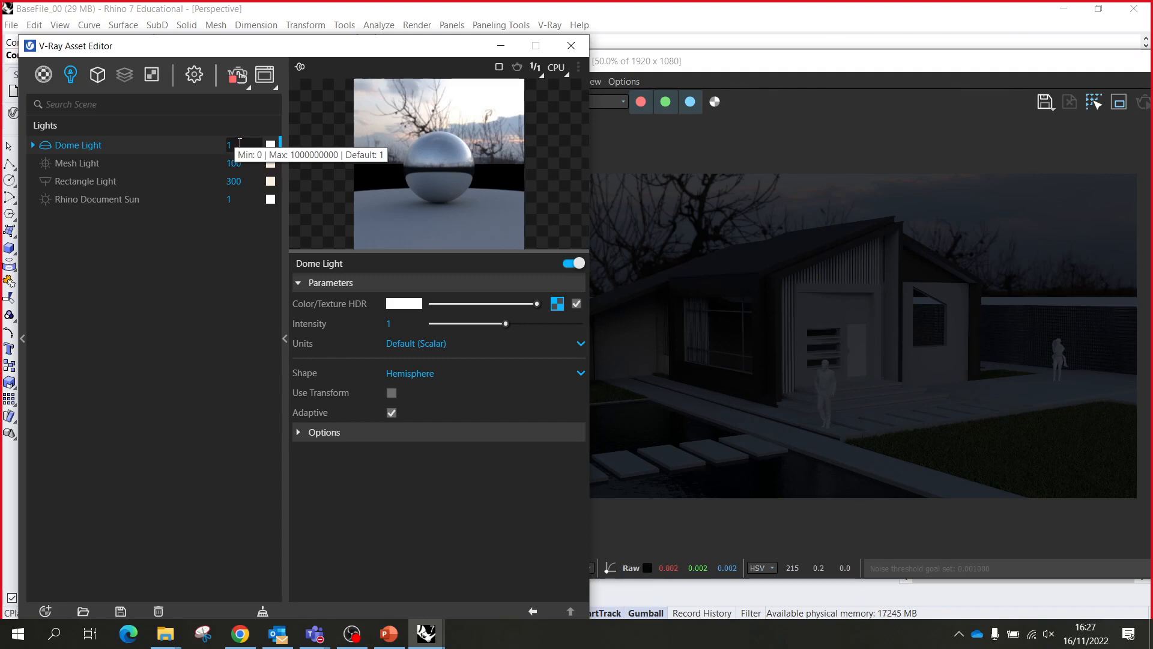
pyautogui.click(241, 142)
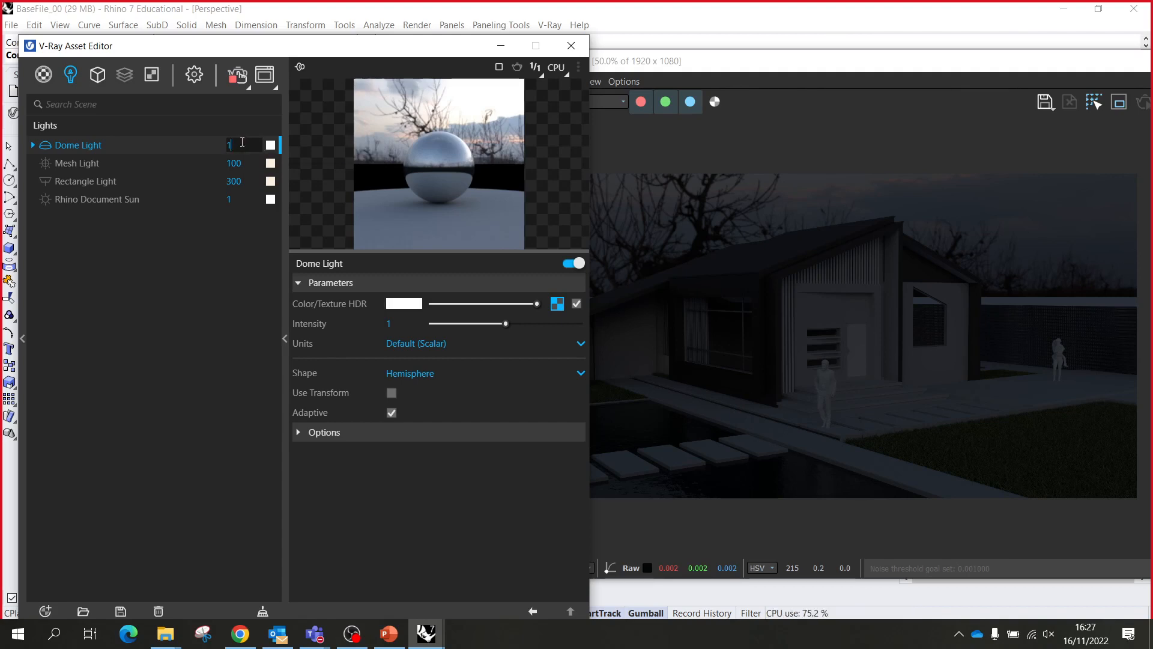
pyautogui.click(189, 76)
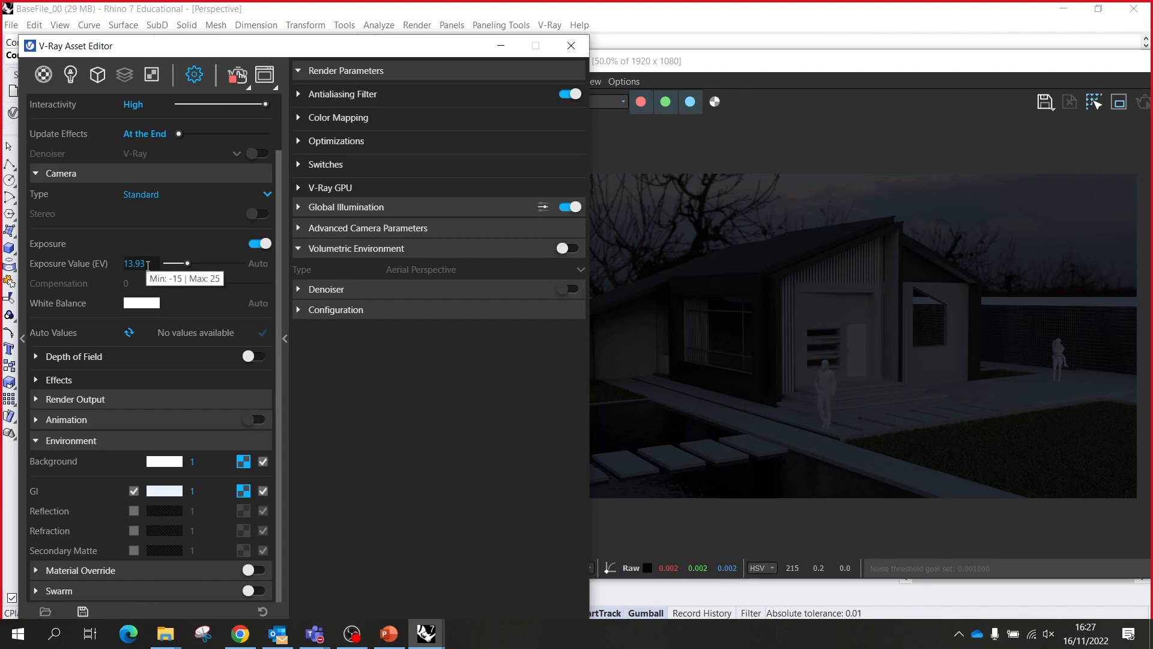
pyautogui.click(144, 264)
pyautogui.write('1')
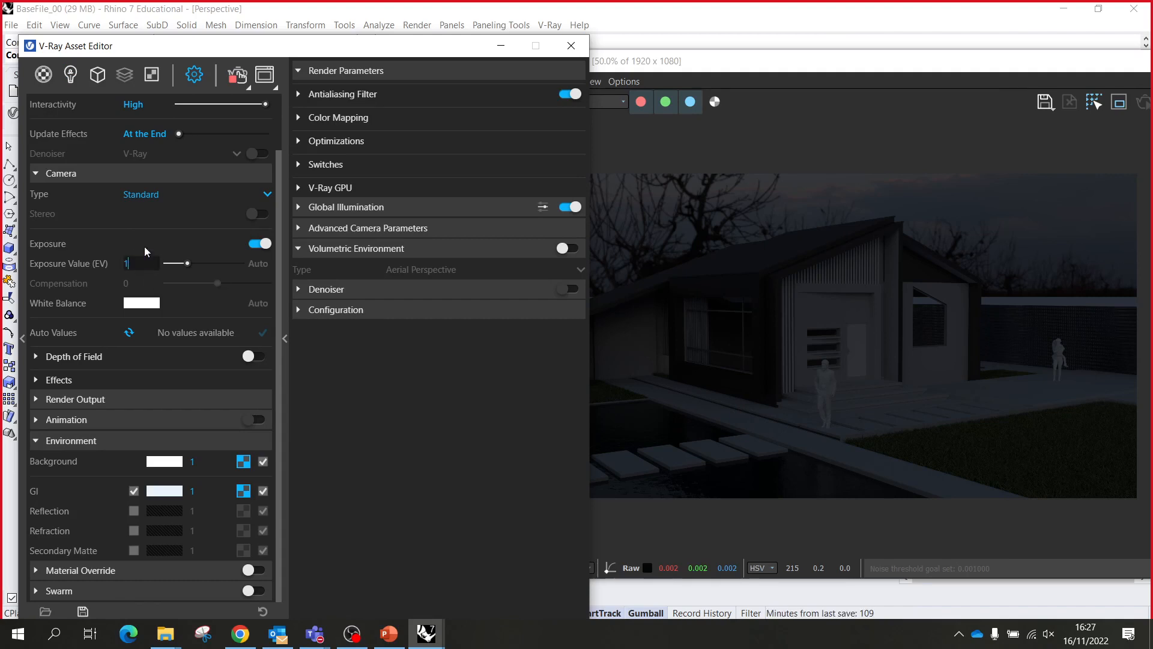
pyautogui.write('2')
pyautogui.press('Return')
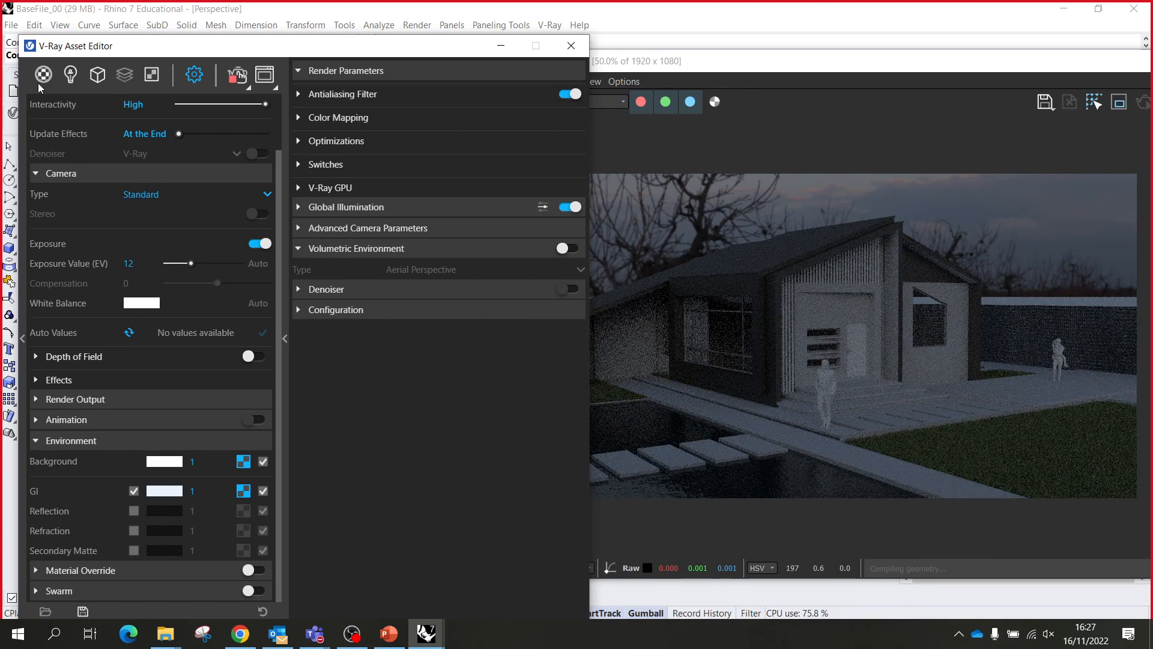
# - Set the Dome Light's intensity to 2
pyautogui.click(70, 76)
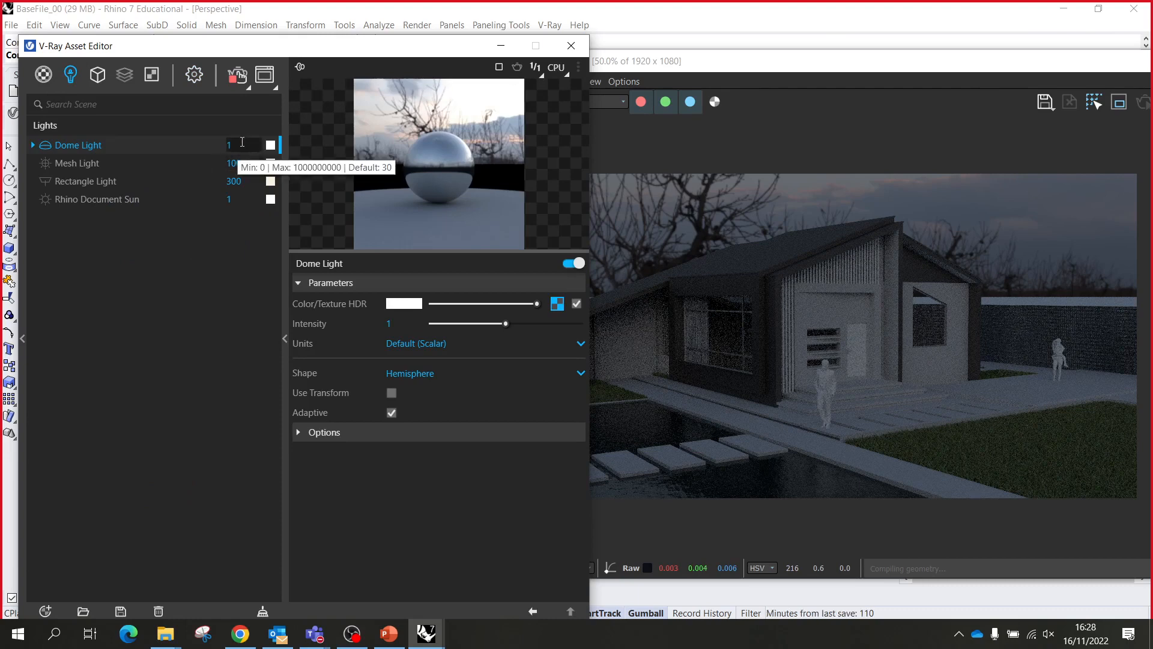
pyautogui.click(242, 142)
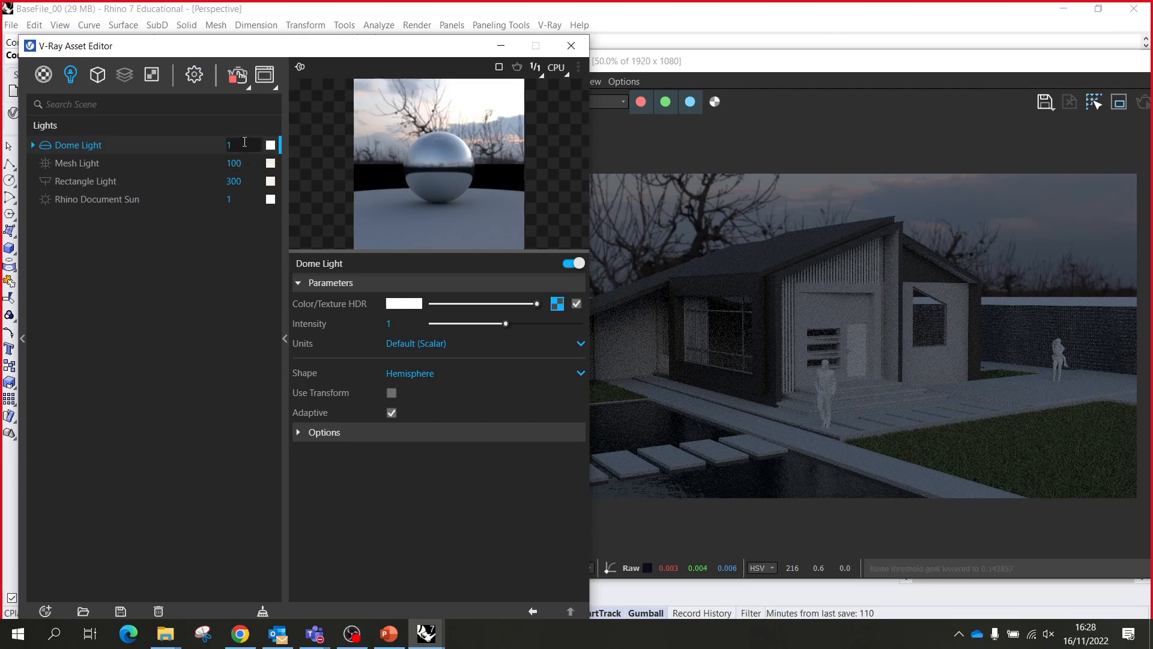
pyautogui.press('Return')
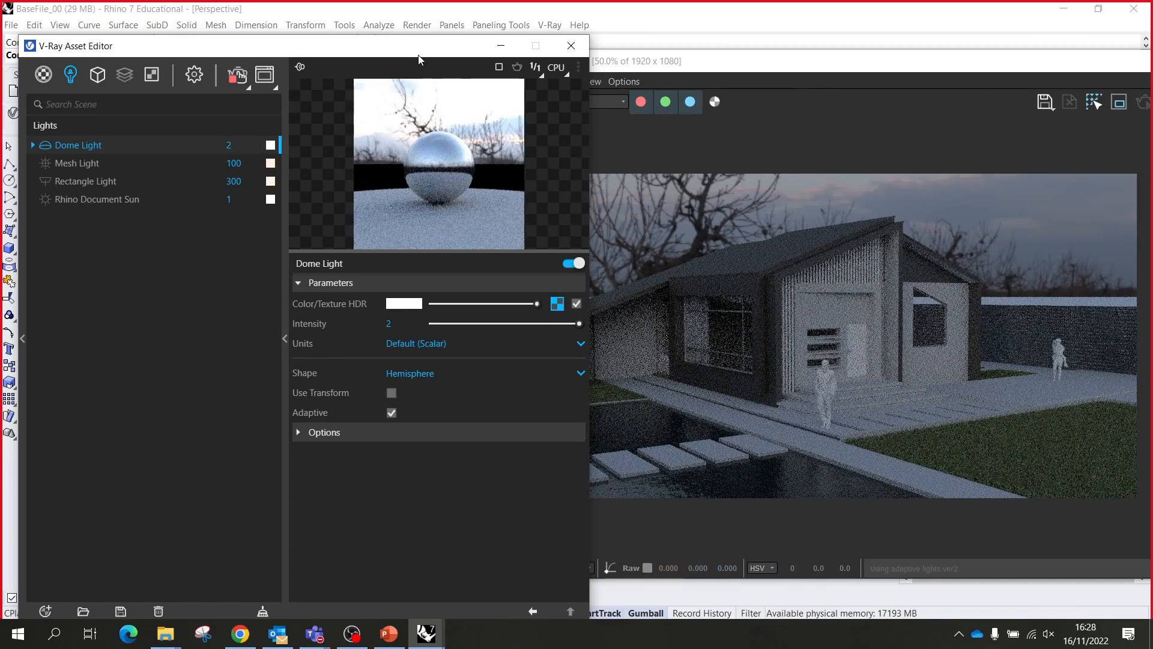
# - Uncover the Perspective viewport and orbit it to a lower view of the house with more sky for the interactive render
pyautogui.moveTo(421, 54); pyautogui.dragTo(220, 84)
pyautogui.scroll(-2, 767, 268)
pyautogui.scroll(2, 766, 269)
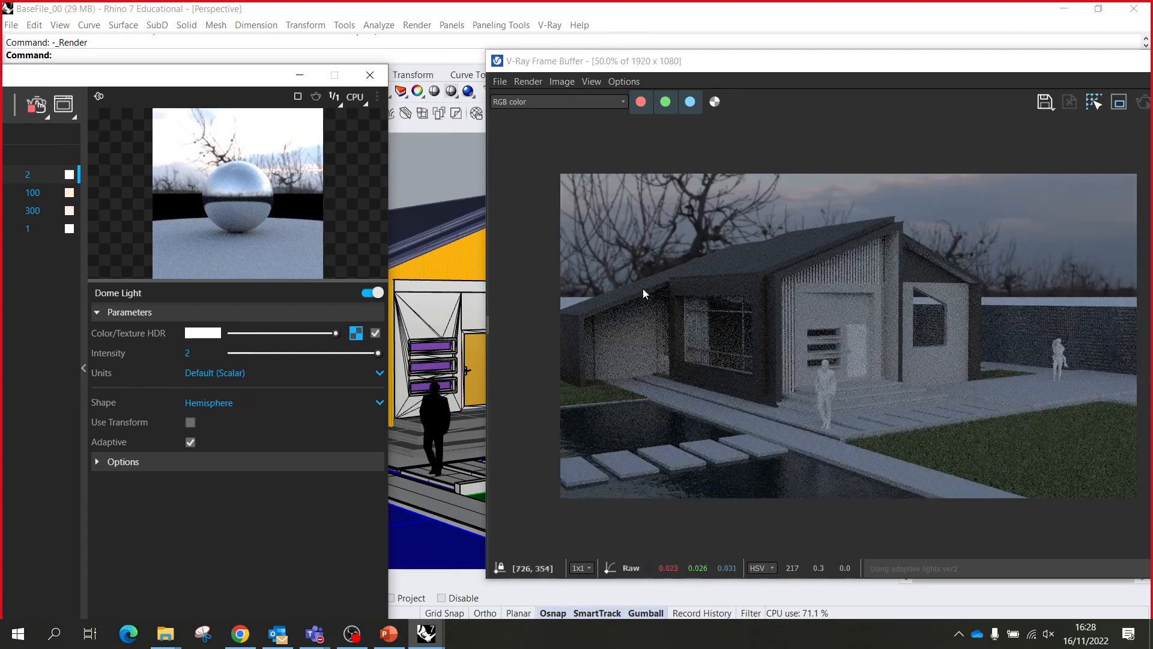
pyautogui.moveTo(427, 250); pyautogui.dragTo(291, 239, button='right')
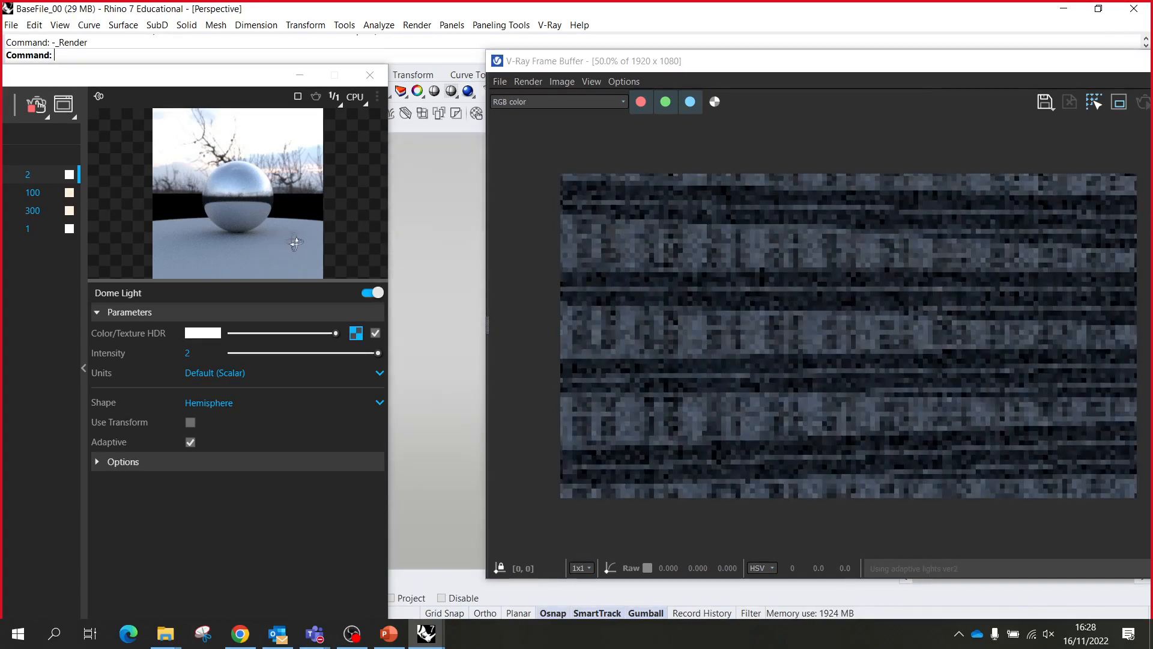
pyautogui.moveTo(425, 247); pyautogui.dragTo(480, 244, button='right')
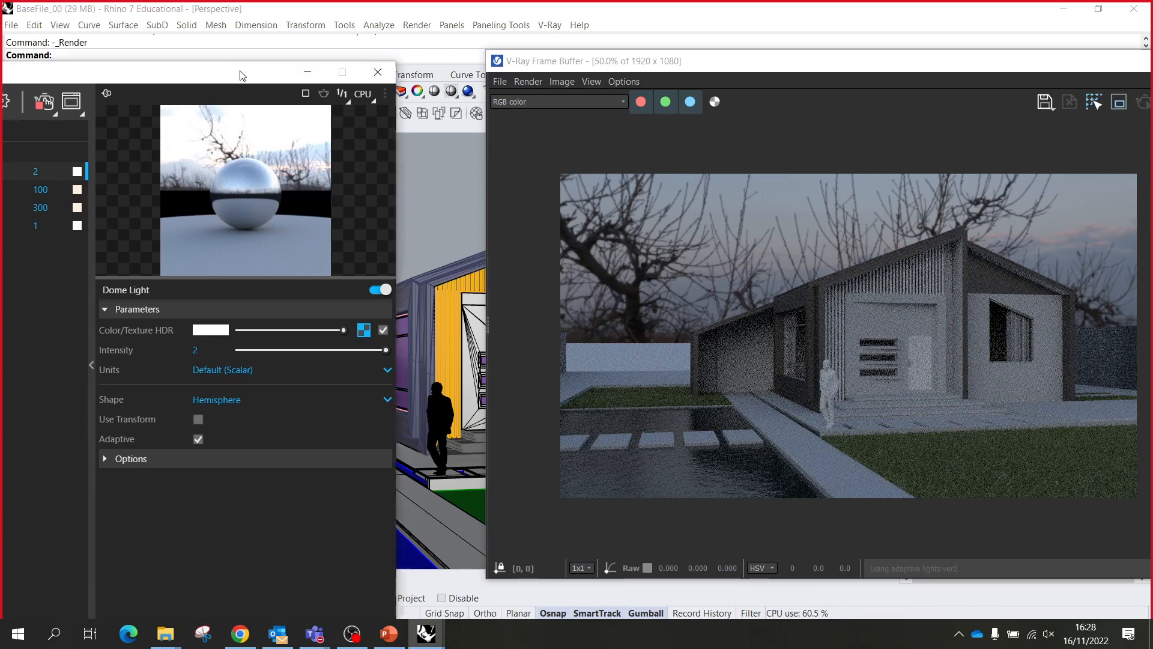
pyautogui.moveTo(238, 75); pyautogui.dragTo(311, 61)
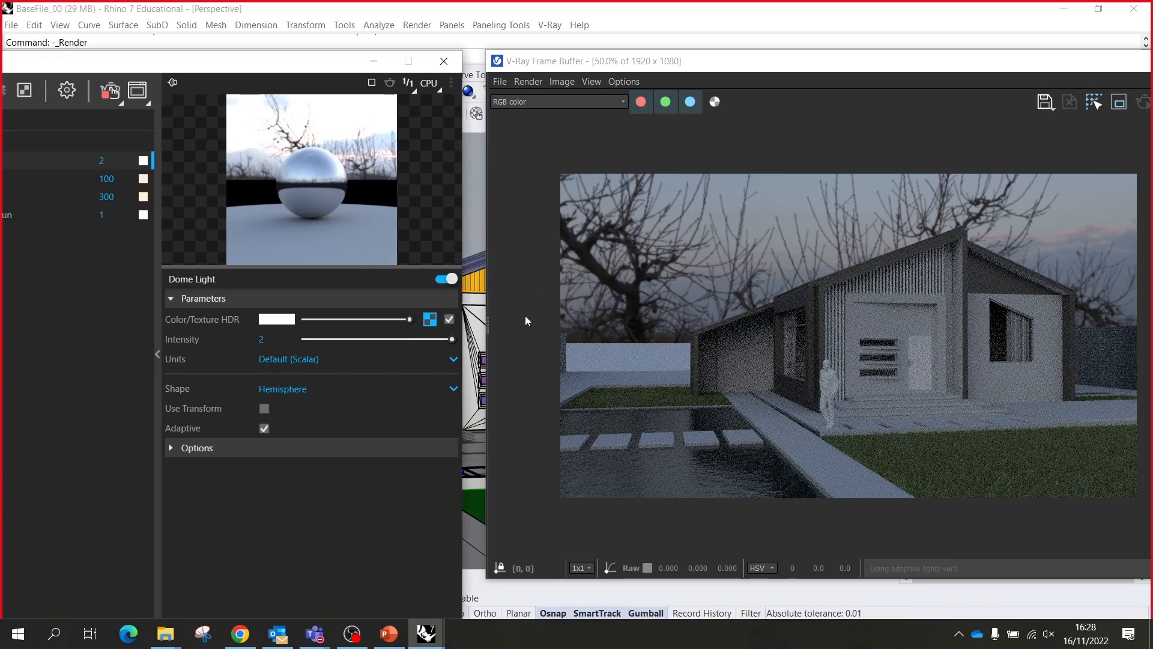
# - Replace the Dome Light's HDR bitmap with belfast_sunset_puresky_4k
pyautogui.click(430, 319)
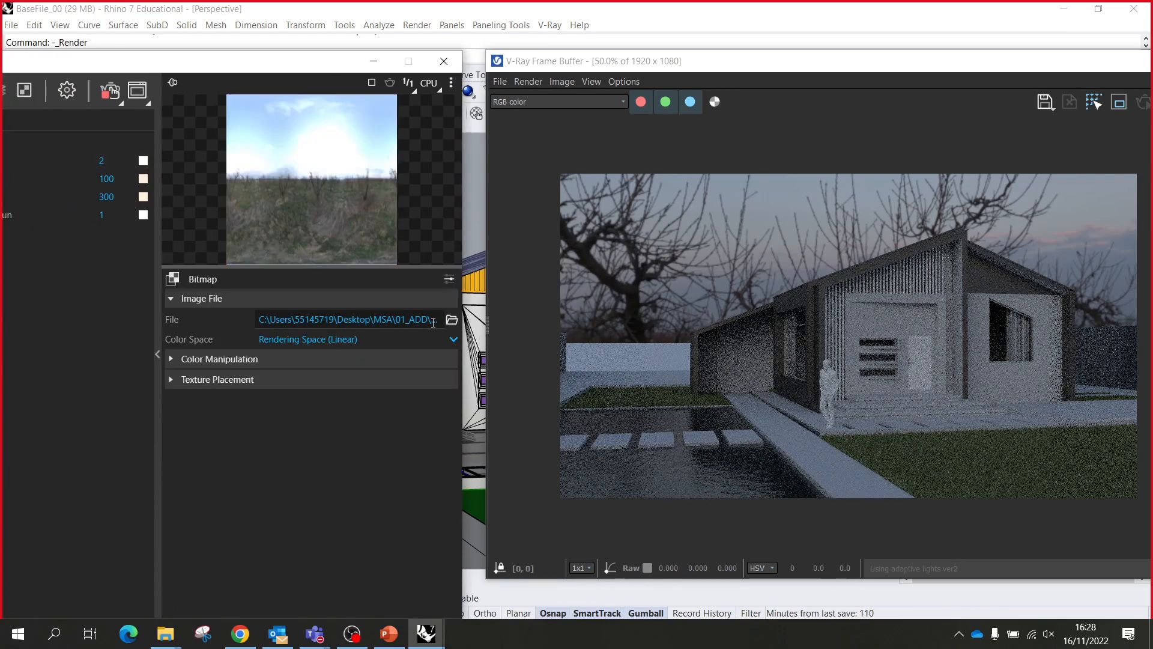
pyautogui.click(452, 319)
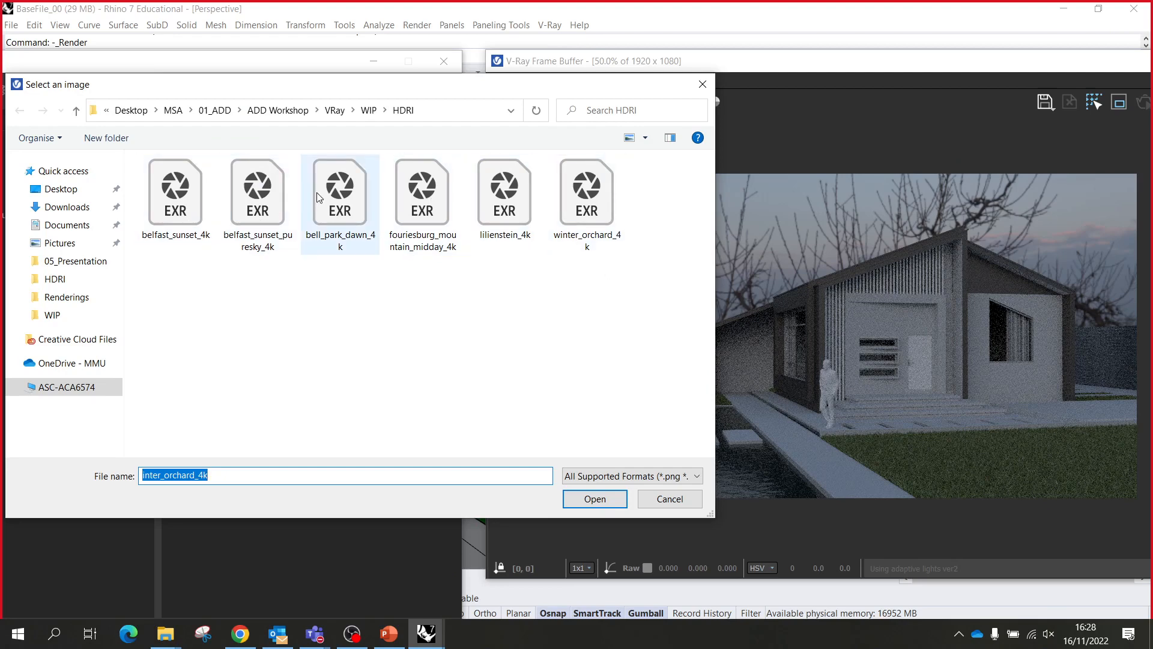
pyautogui.click(264, 202)
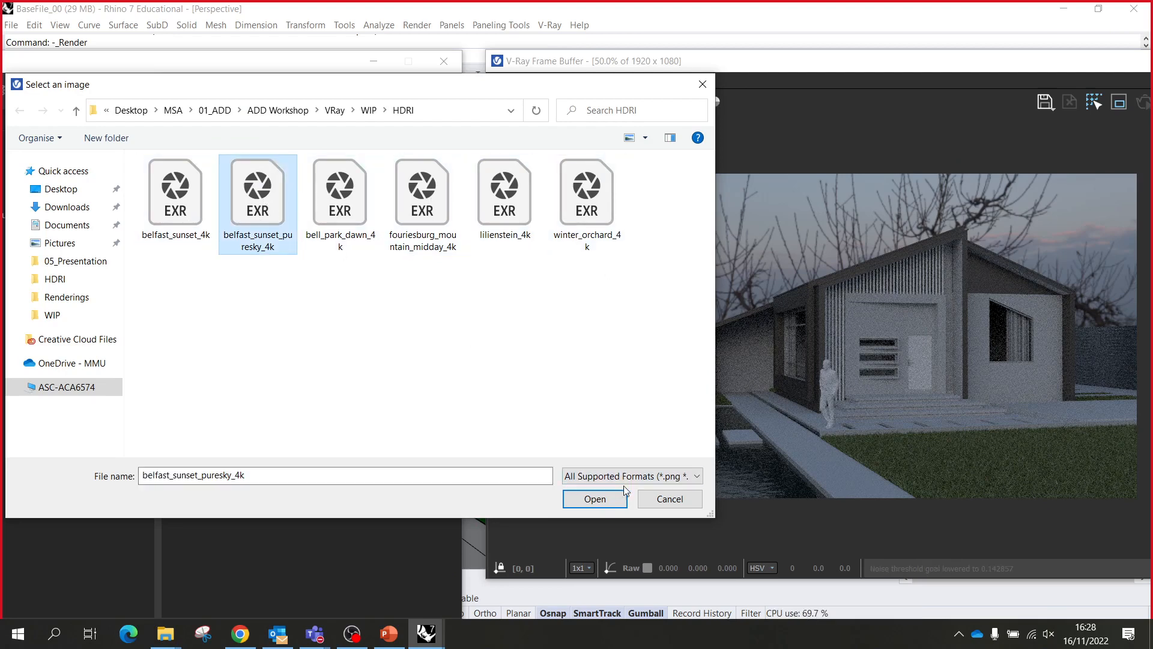
pyautogui.click(595, 499)
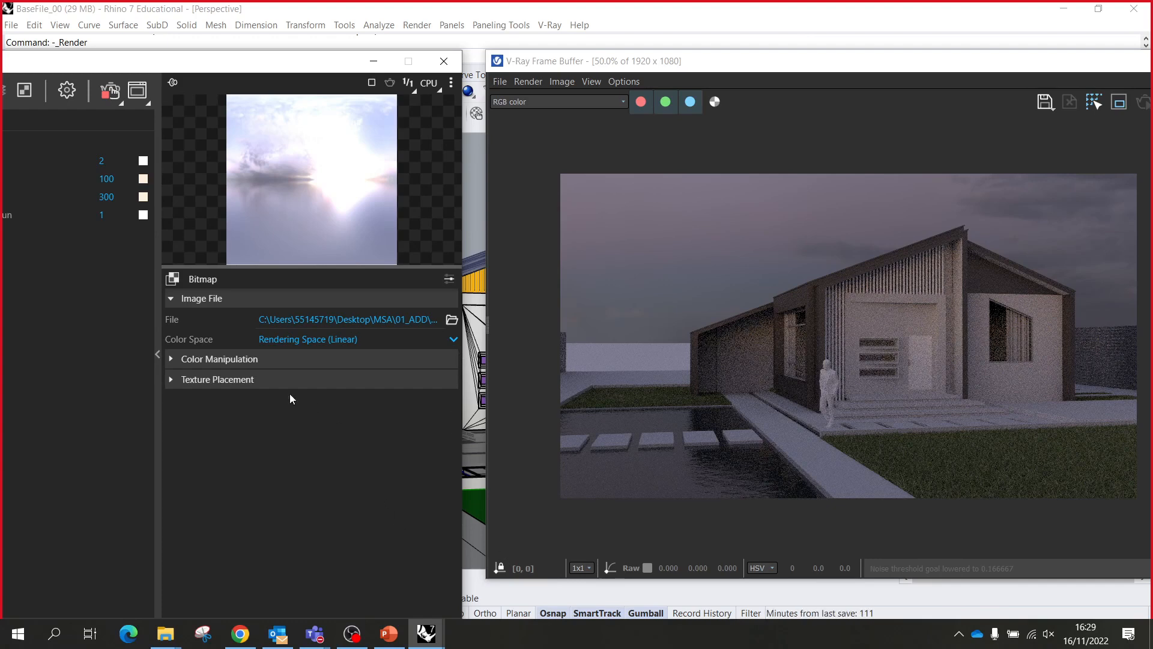
# - Move the Asset Editor fully into view and turn on the Mesh Light and the Rectangle Light in the interactive render
pyautogui.moveTo(265, 65); pyautogui.dragTo(456, 38)
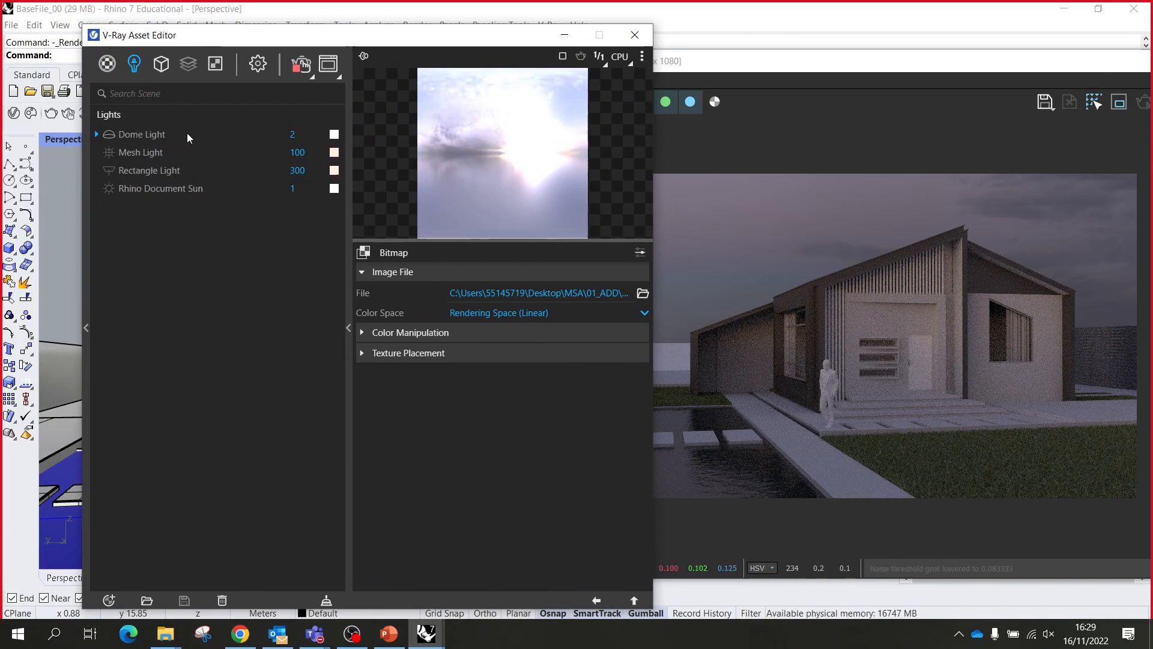
pyautogui.click(109, 152)
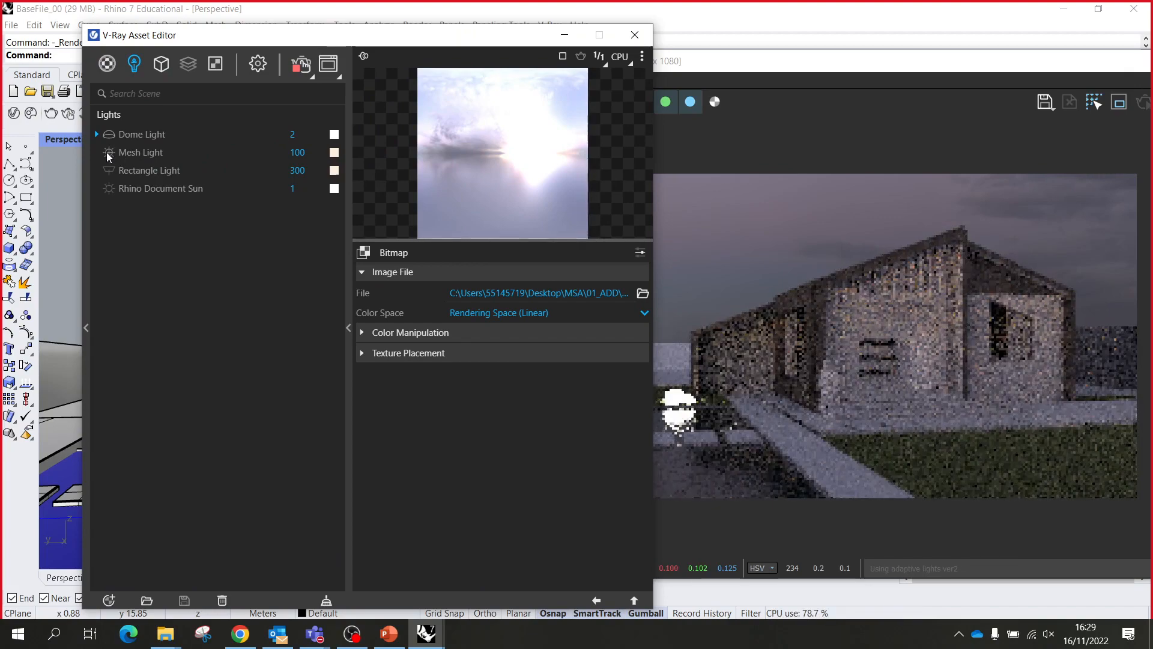
pyautogui.click(109, 171)
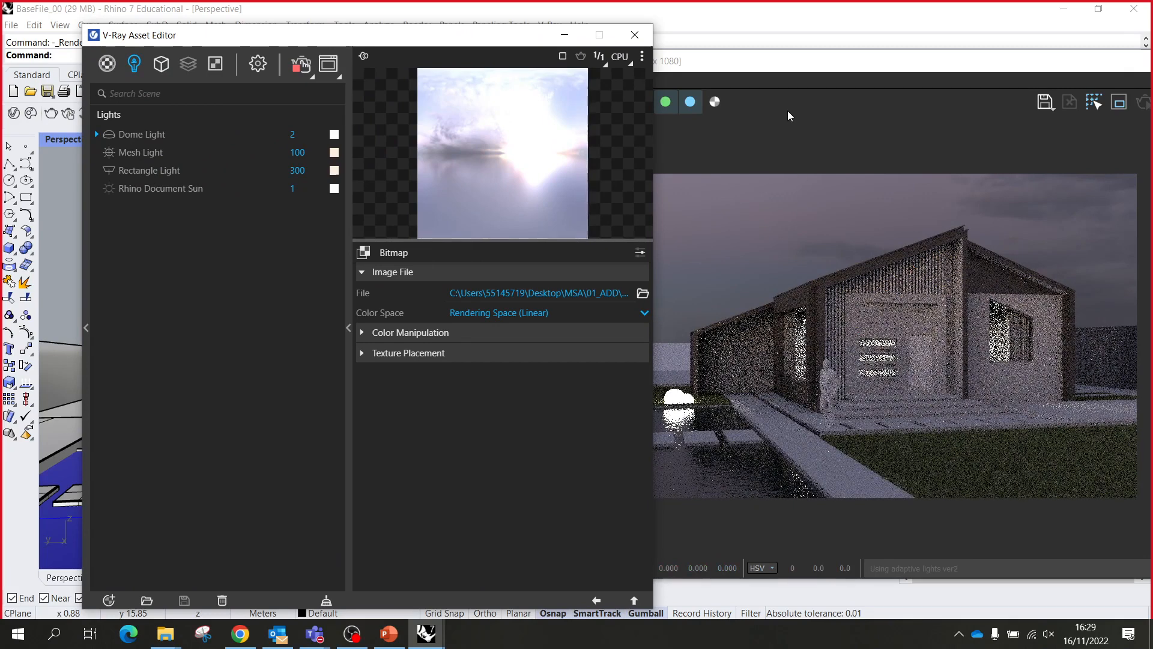
# - Uncover the Perspective viewport, orbit it to show more of the house's side window wall, and bring the Asset Editor back
pyautogui.moveTo(508, 41); pyautogui.dragTo(1057, 79)
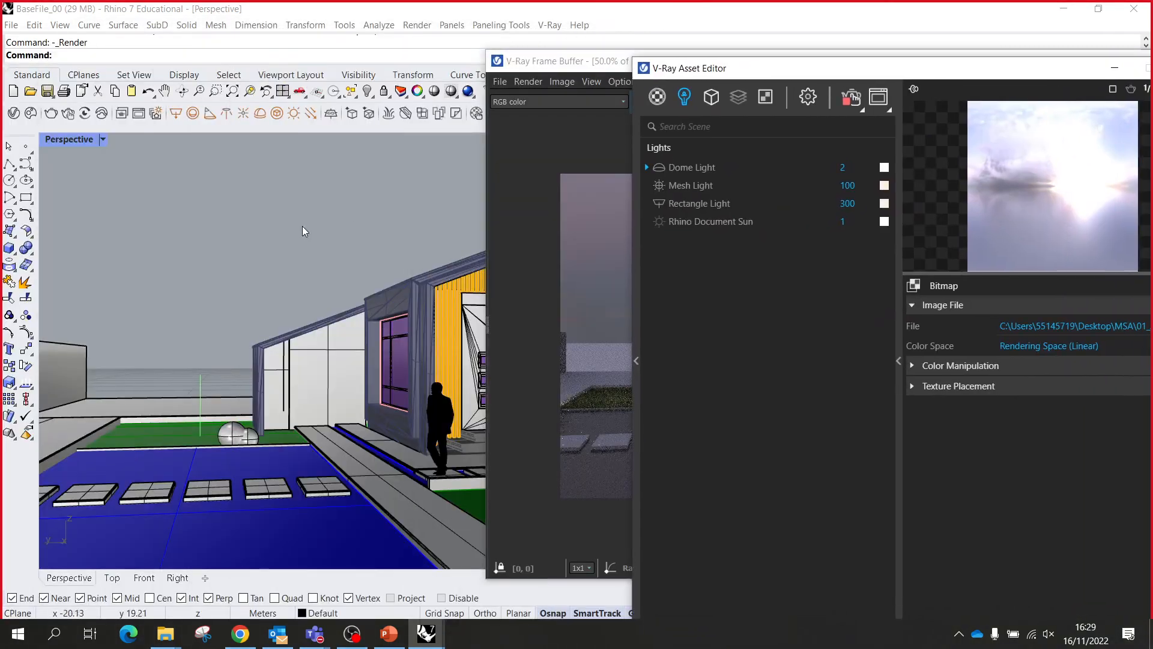
pyautogui.scroll(10, 301, 225)
pyautogui.scroll(-10, 329, 252)
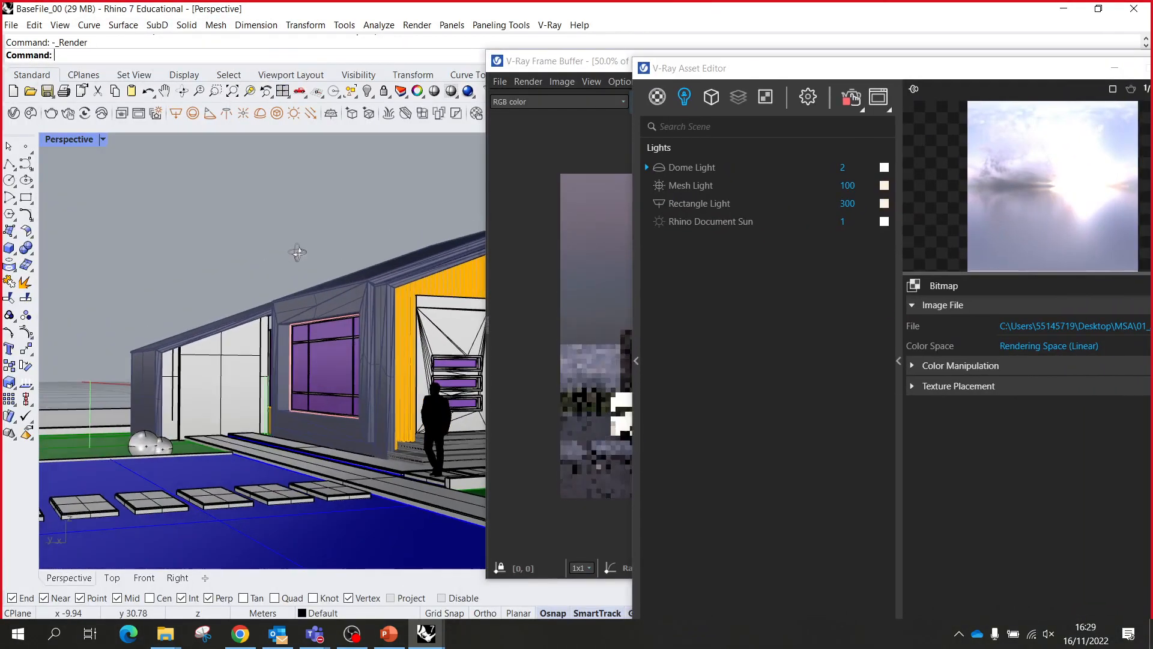
pyautogui.moveTo(903, 75); pyautogui.dragTo(387, 62)
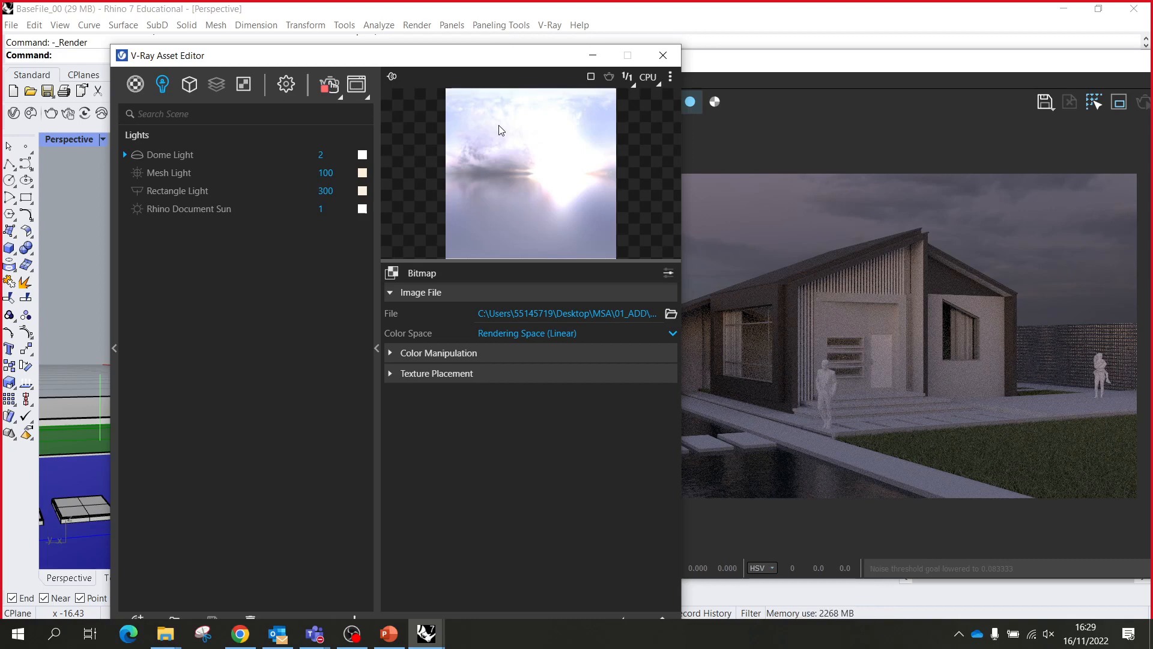
# - Switch to Chrome and search Google for polyhaven
pyautogui.click(239, 634)
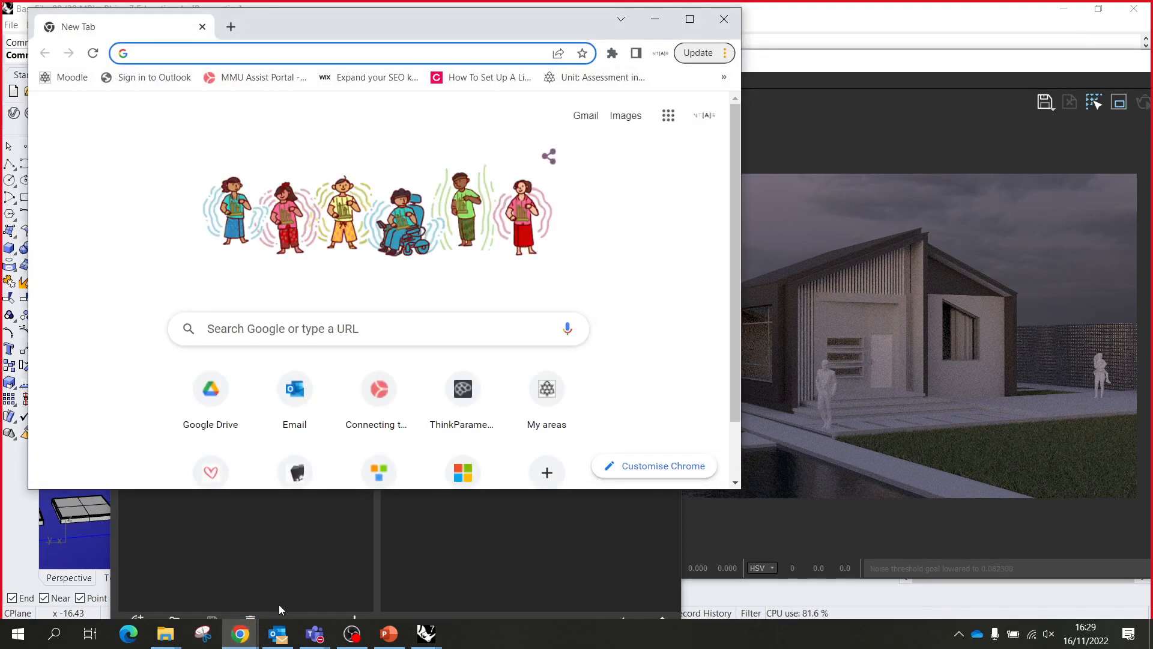
pyautogui.click(321, 337)
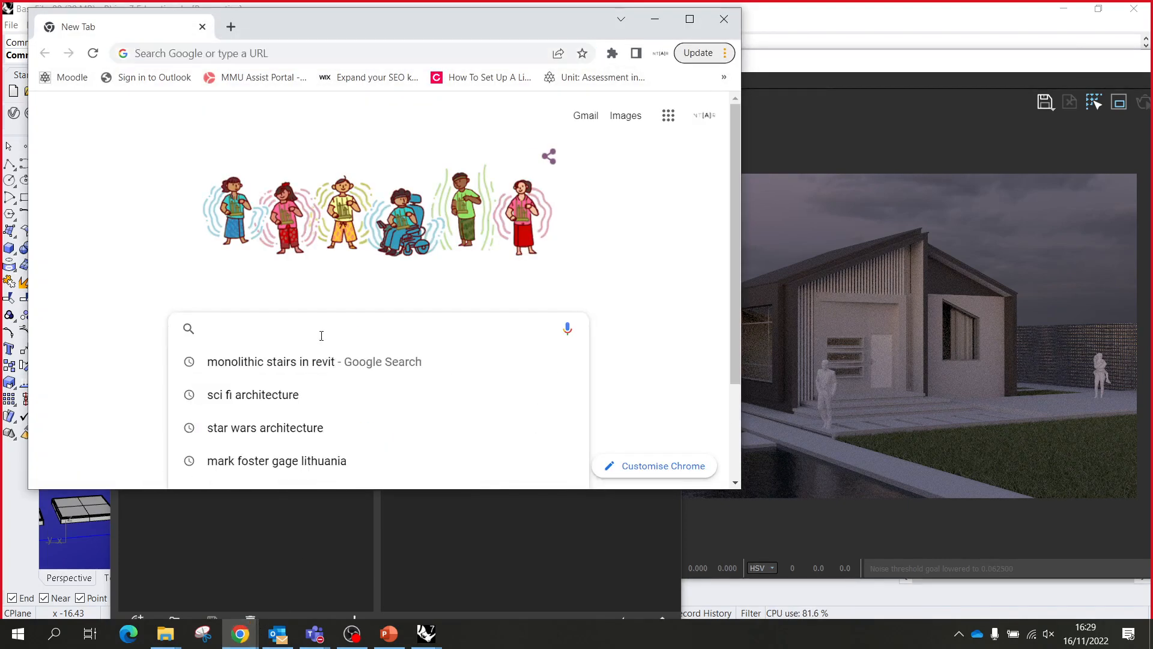
pyautogui.write('po')
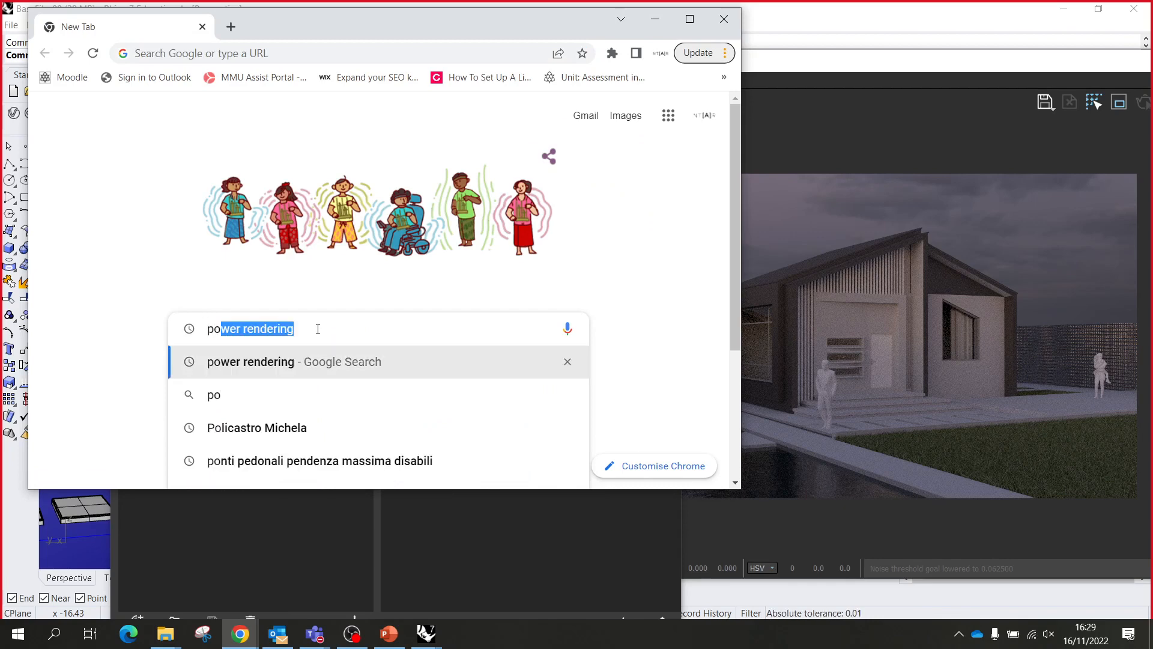
pyautogui.write('l')
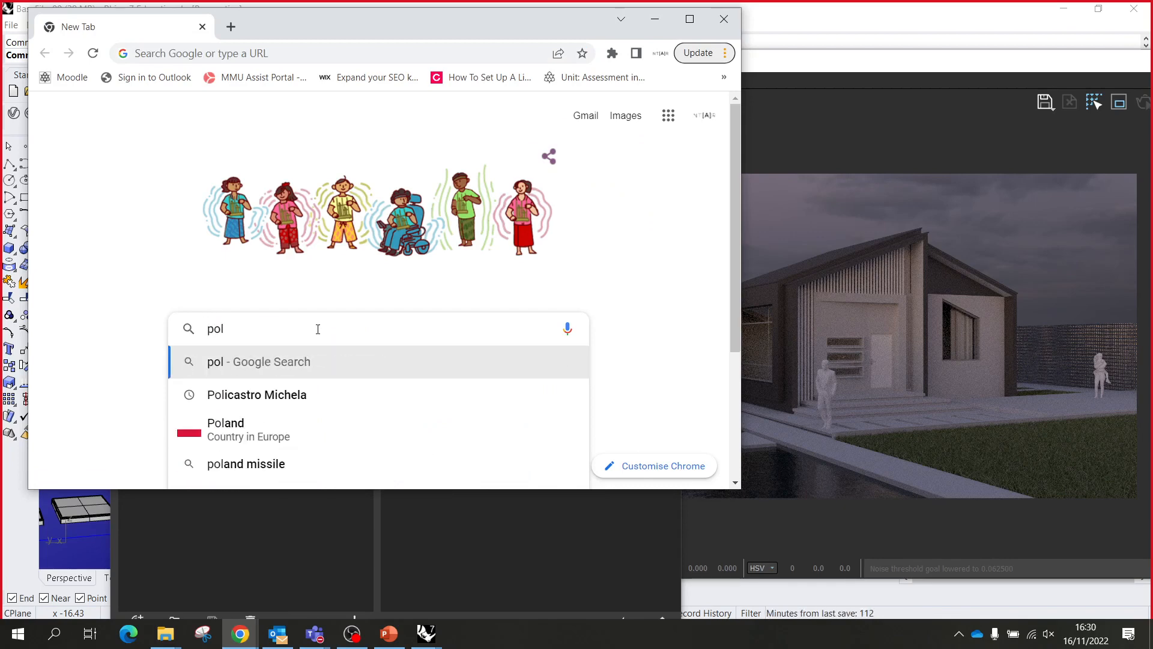
pyautogui.write('yhaven')
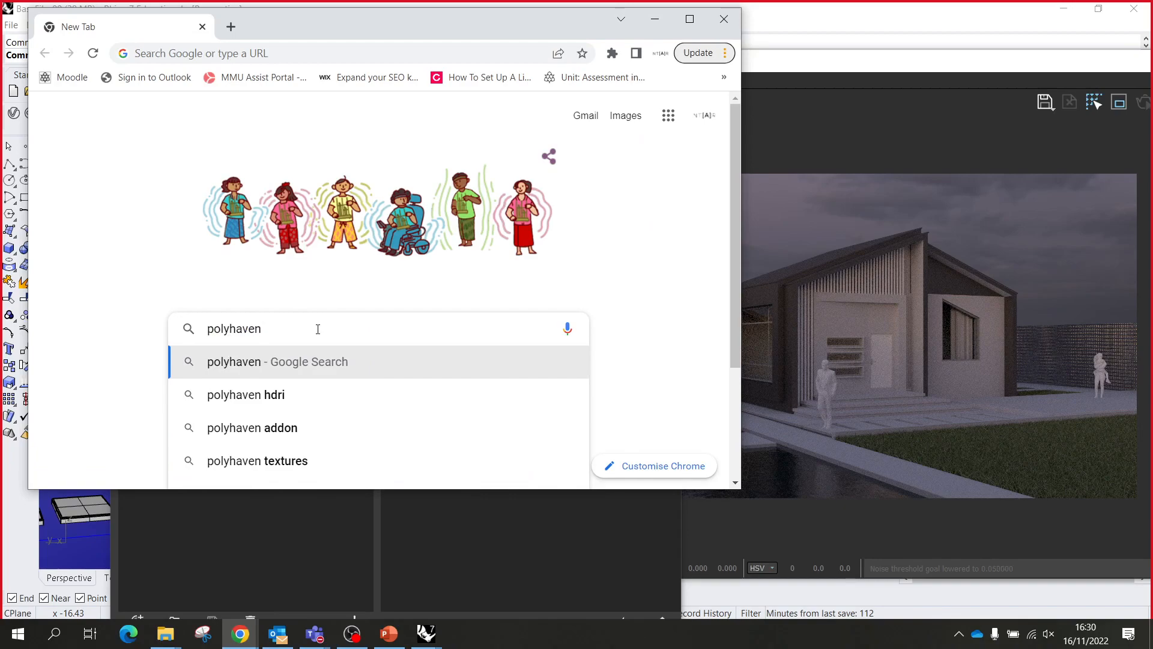
pyautogui.press('Return')
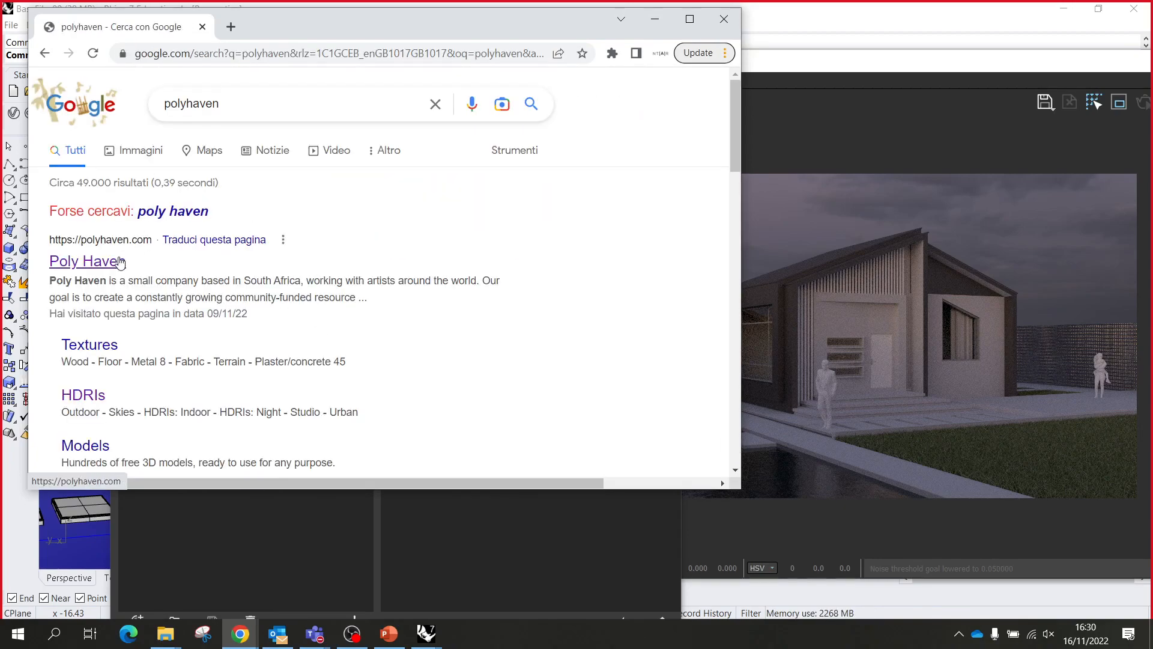
# - Open the Poly Haven website in a maximized window and go to its HDRIs library
pyautogui.click(120, 263)
pyautogui.moveTo(441, 28); pyautogui.dragTo(448, 1)
pyautogui.click(479, 578)
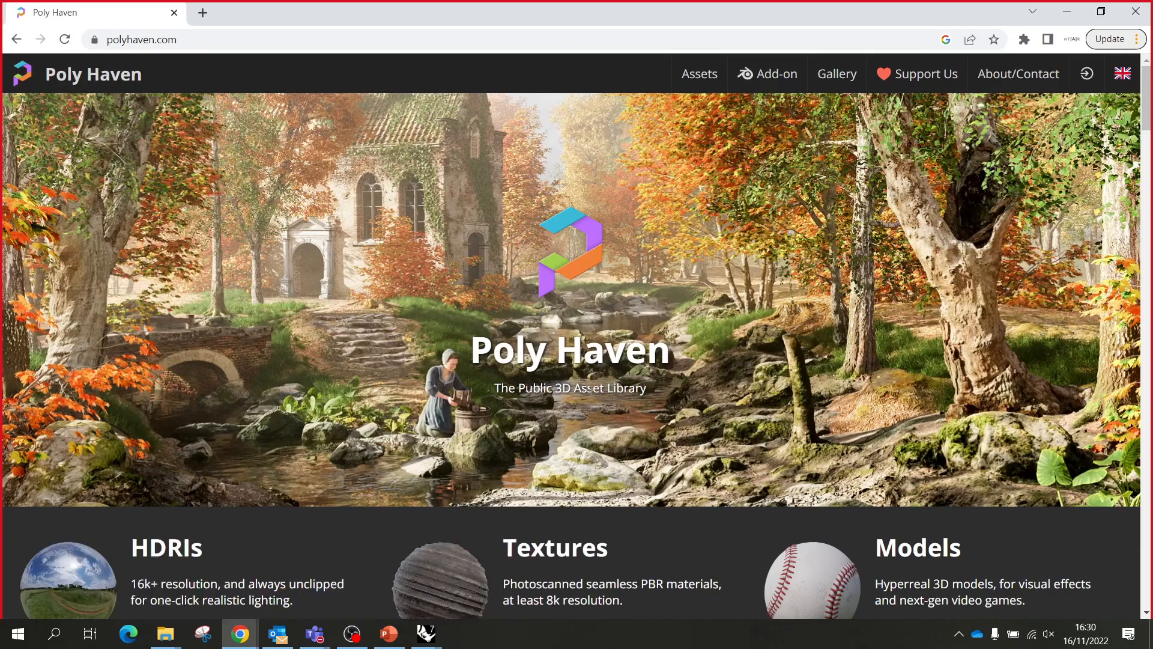
pyautogui.scroll(-3, 219, 412)
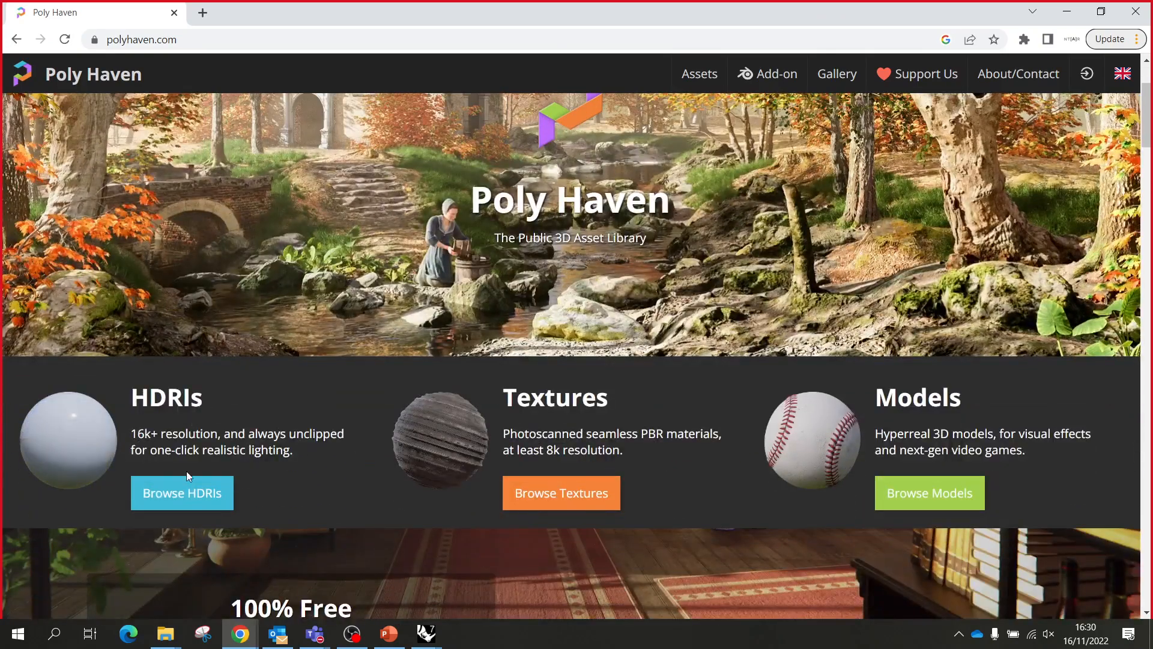
pyautogui.click(188, 492)
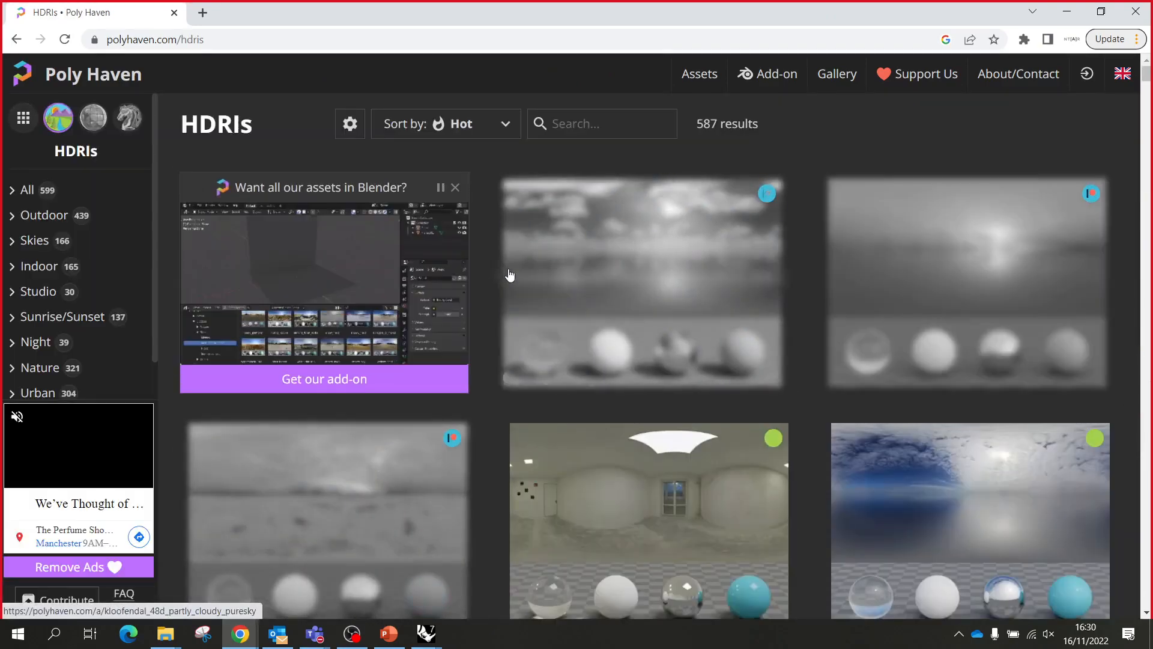
# - Browse the Poly Haven HDRI library and examine the available sky, outdoor and indoor environment images
pyautogui.scroll(-1, 704, 289)
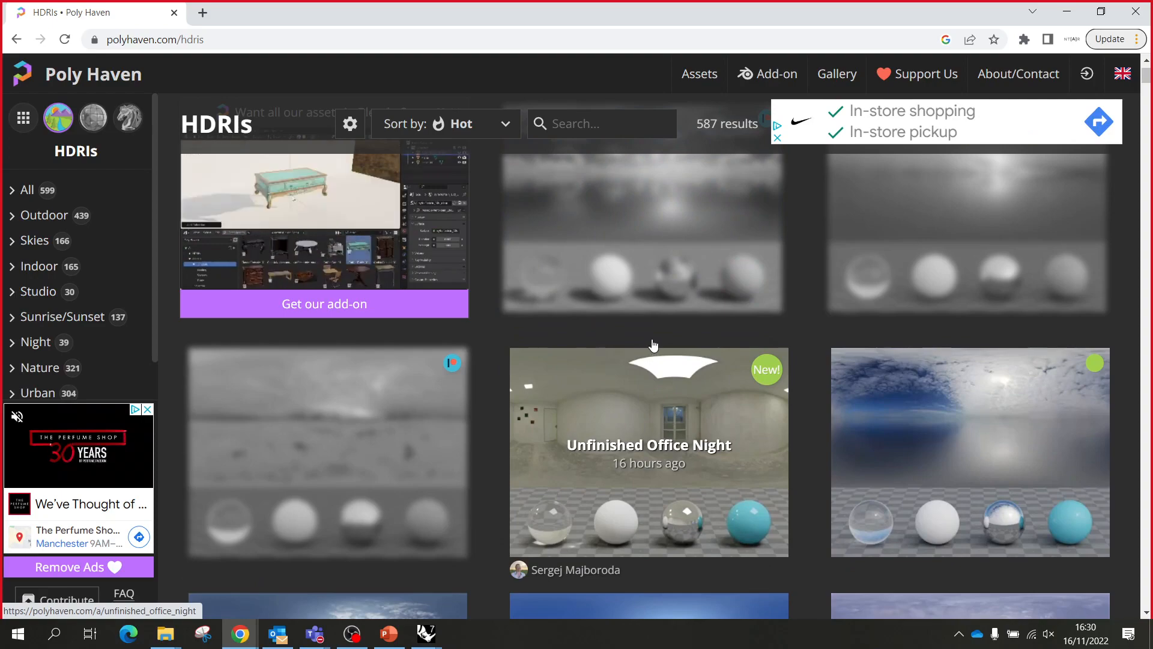
pyautogui.scroll(-4, 811, 444)
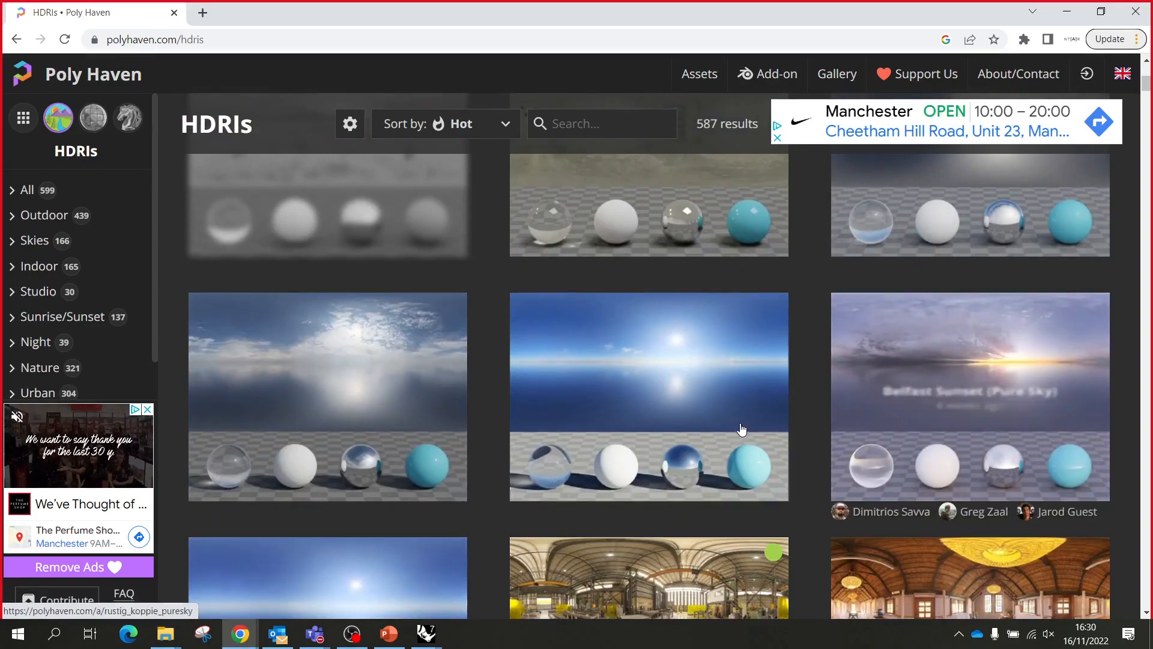
pyautogui.scroll(-3, 742, 428)
pyautogui.scroll(-4, 528, 361)
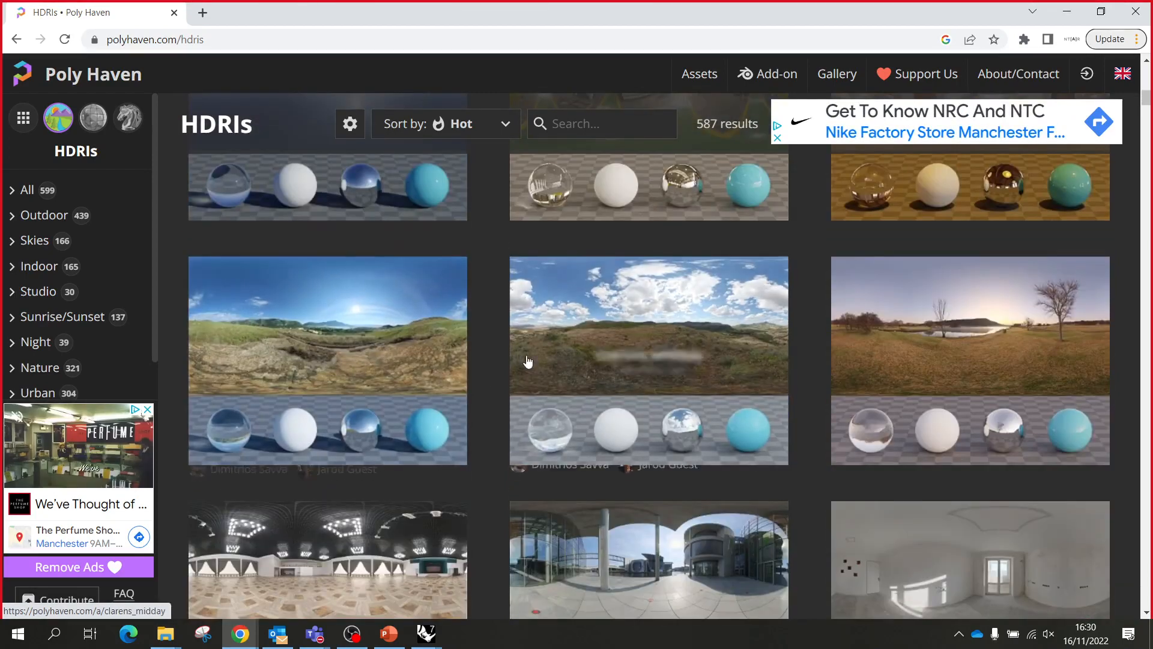
pyautogui.scroll(-4, 528, 361)
pyautogui.scroll(-3, 461, 421)
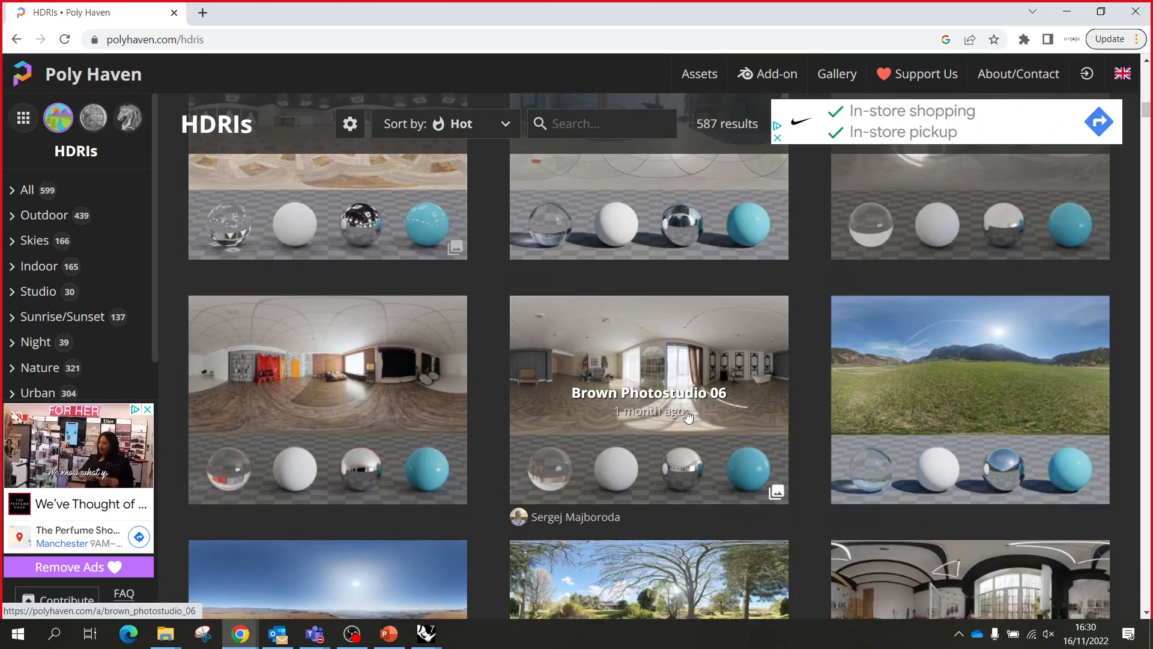
pyautogui.scroll(-8, 696, 415)
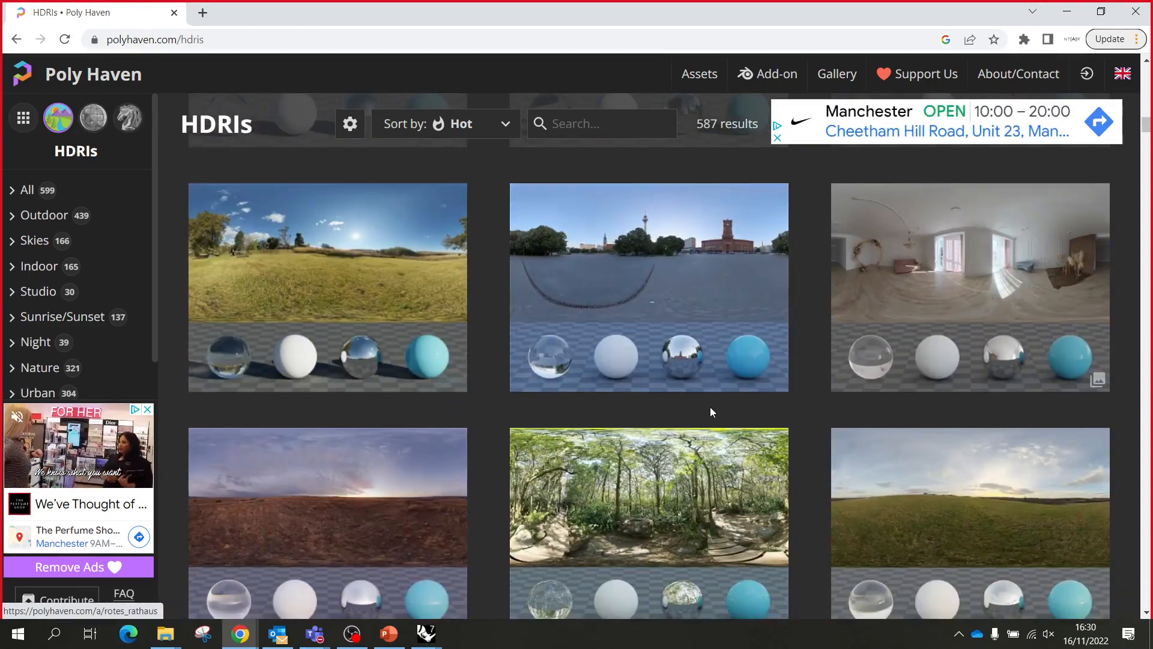
pyautogui.scroll(-3, 710, 412)
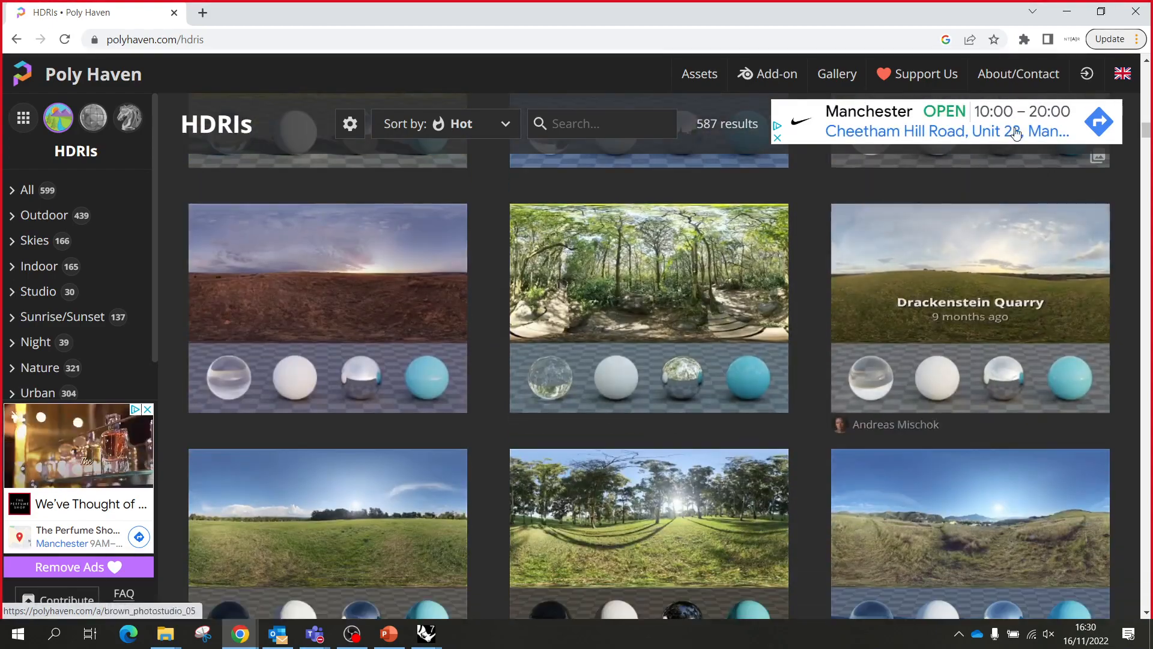
# - Return to the V-Ray Asset Editor in Rhino and make the Dome Light invisible through its options
pyautogui.click(1065, 14)
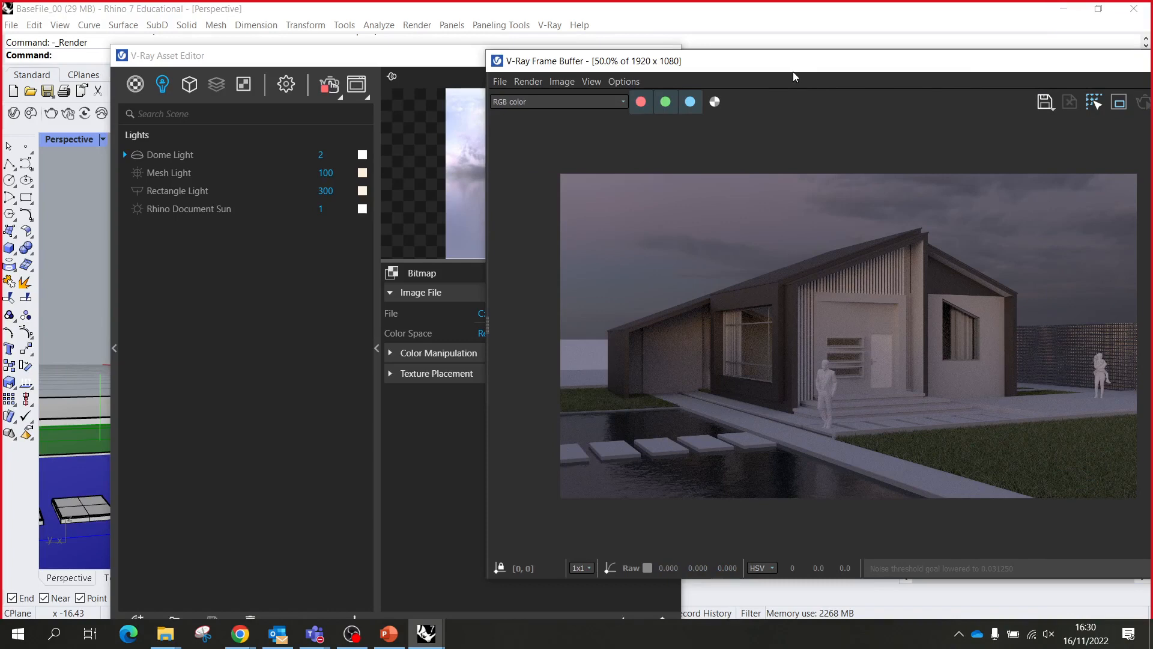
pyautogui.click(374, 62)
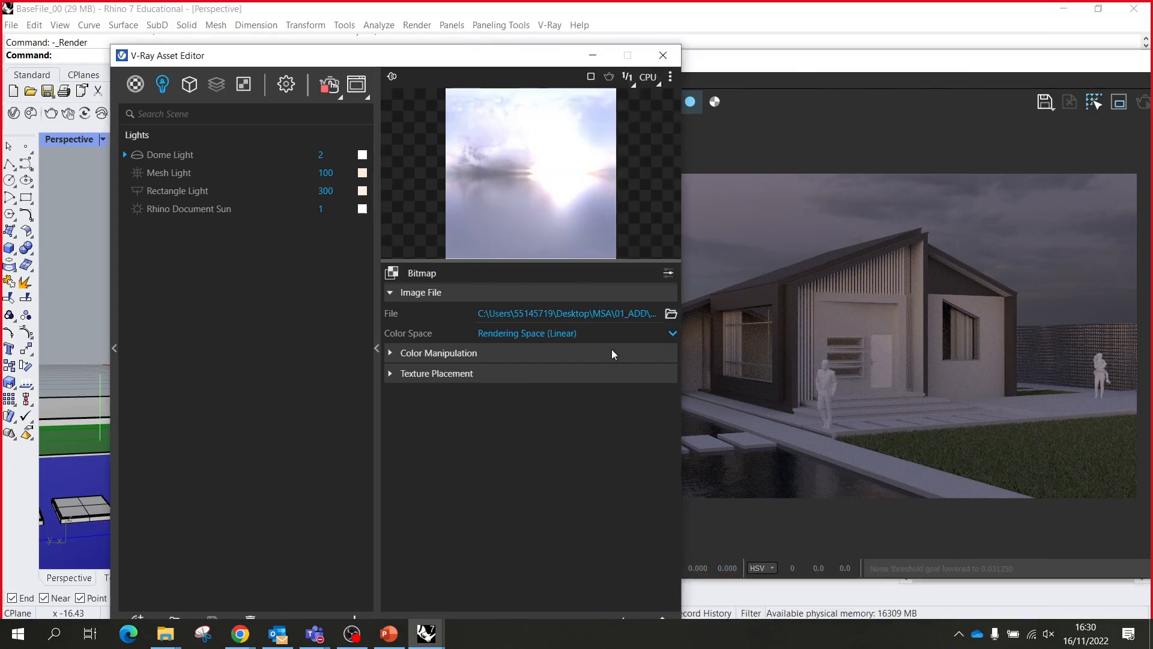
pyautogui.click(175, 155)
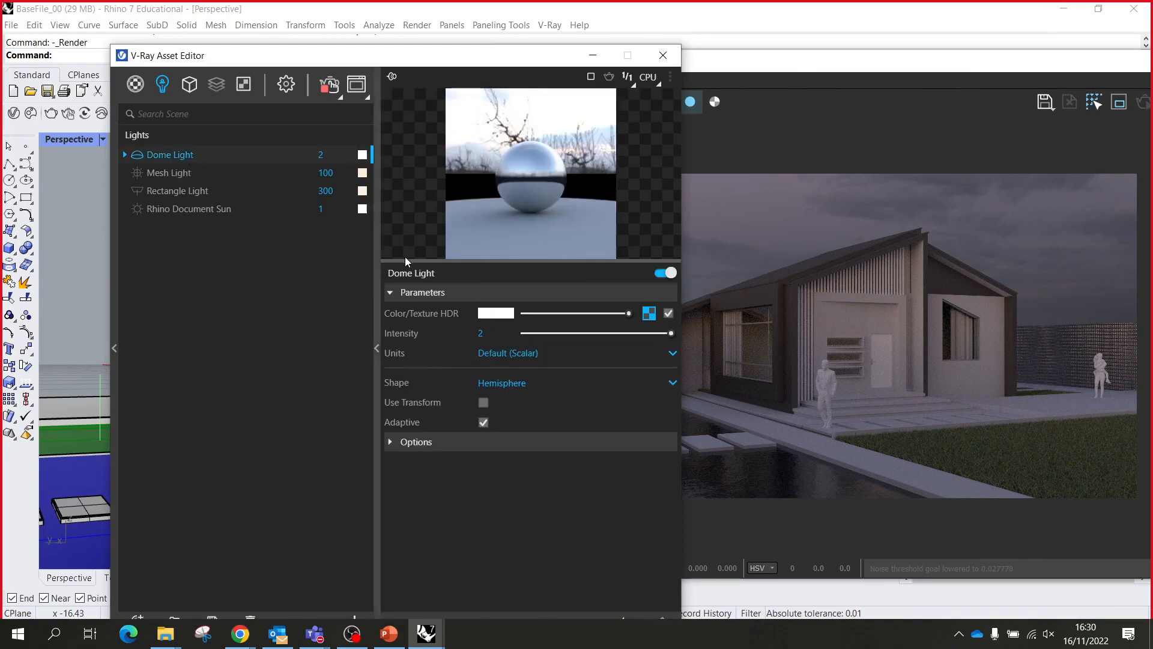
pyautogui.click(401, 445)
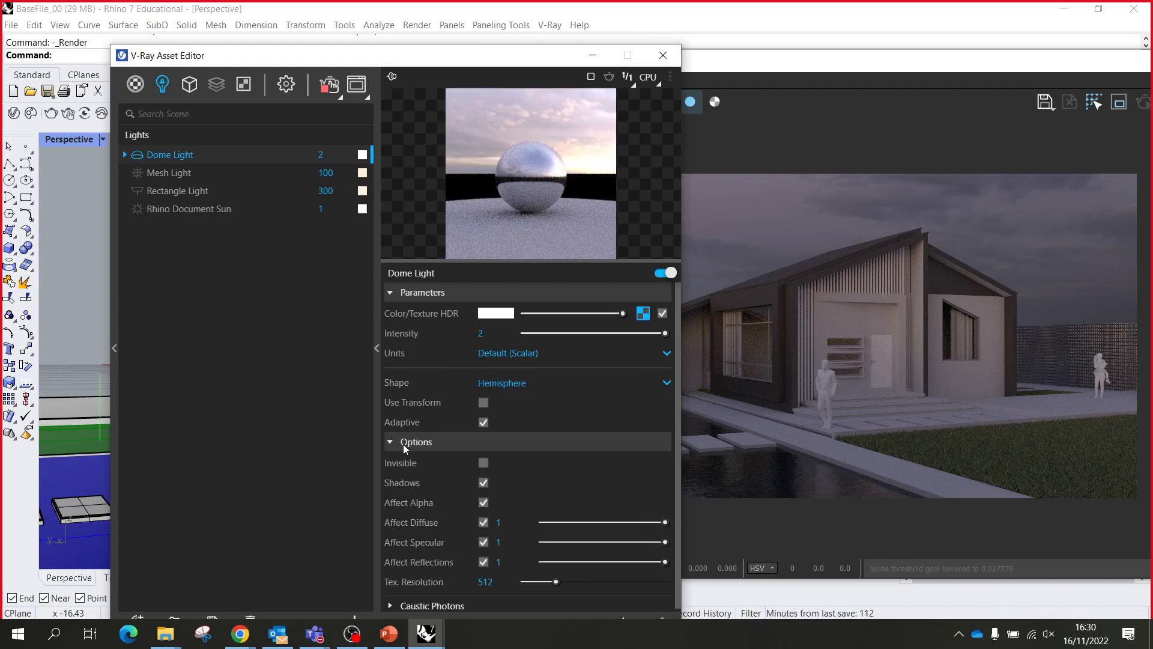
pyautogui.click(483, 463)
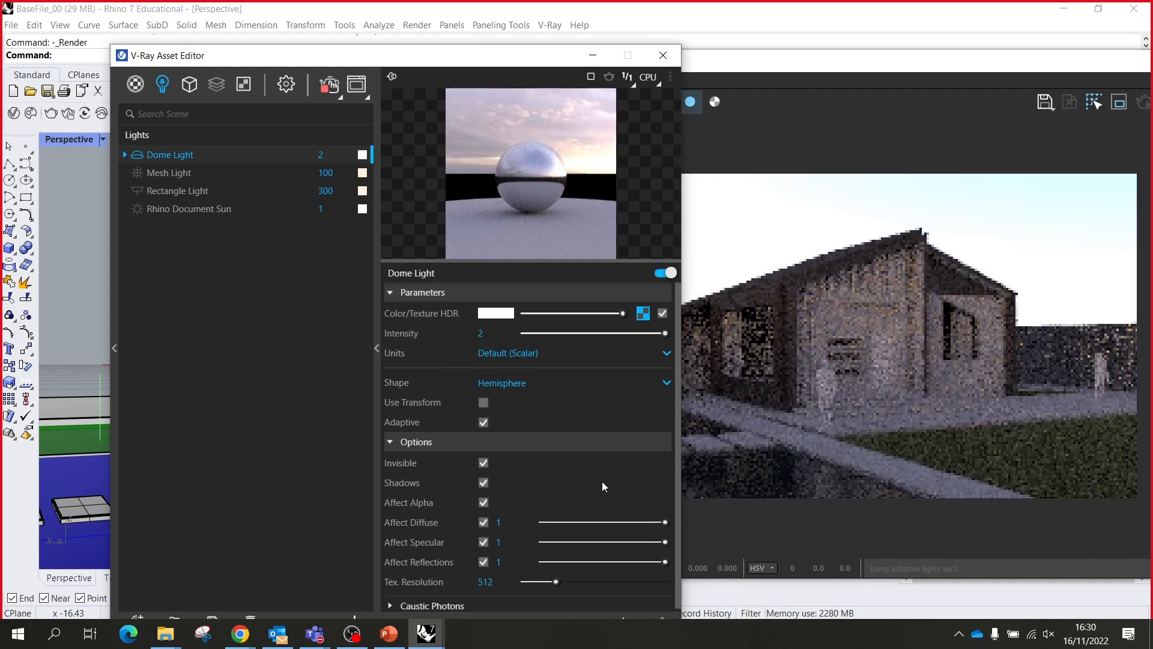
# - Rearrange the Asset Editor and the V-Ray Frame Buffer so the light settings and the rendered house can be compared
pyautogui.moveTo(528, 62); pyautogui.dragTo(363, 63)
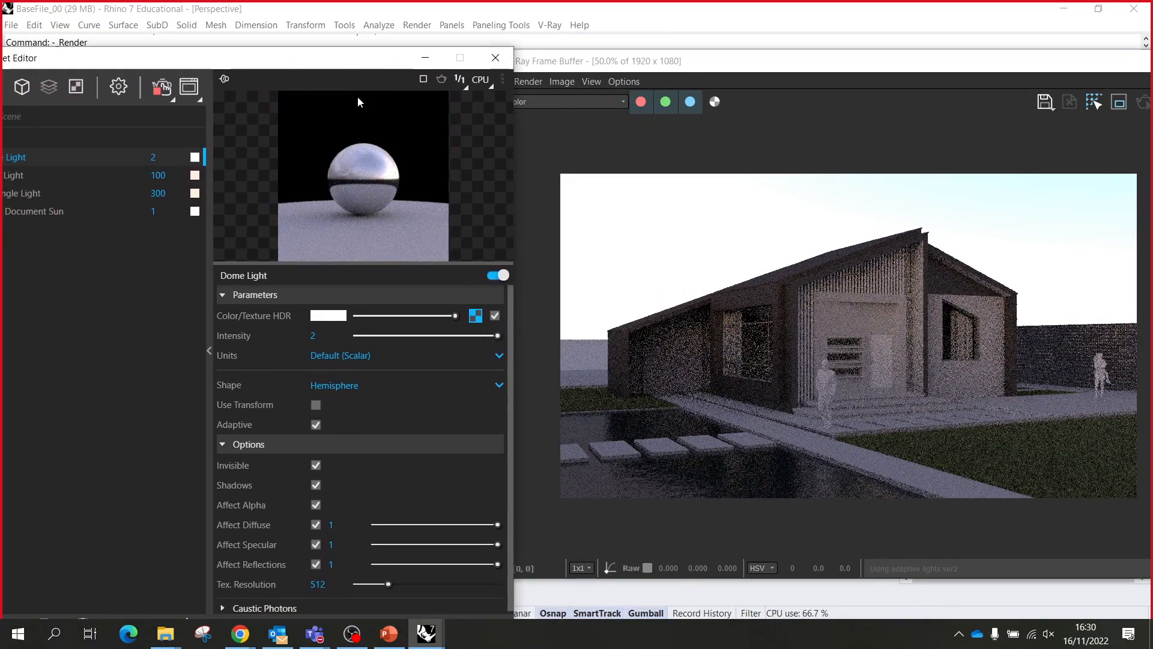
pyautogui.moveTo(834, 71); pyautogui.dragTo(982, 82)
pyautogui.moveTo(334, 60); pyautogui.dragTo(412, 57)
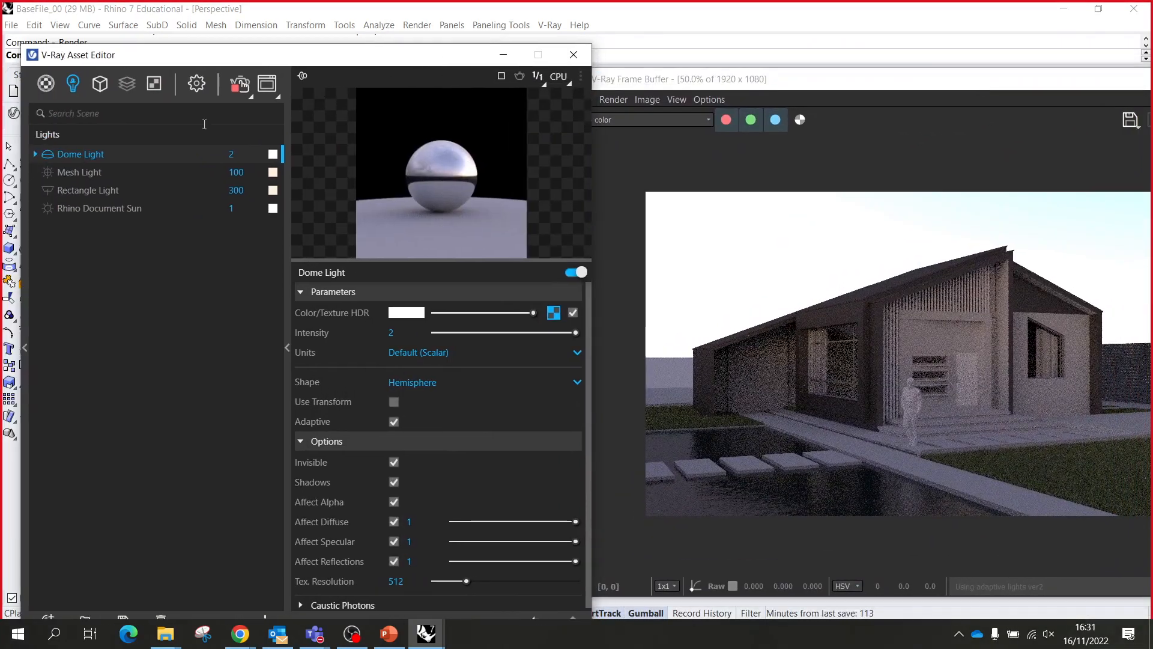
pyautogui.click(304, 442)
pyautogui.click(311, 443)
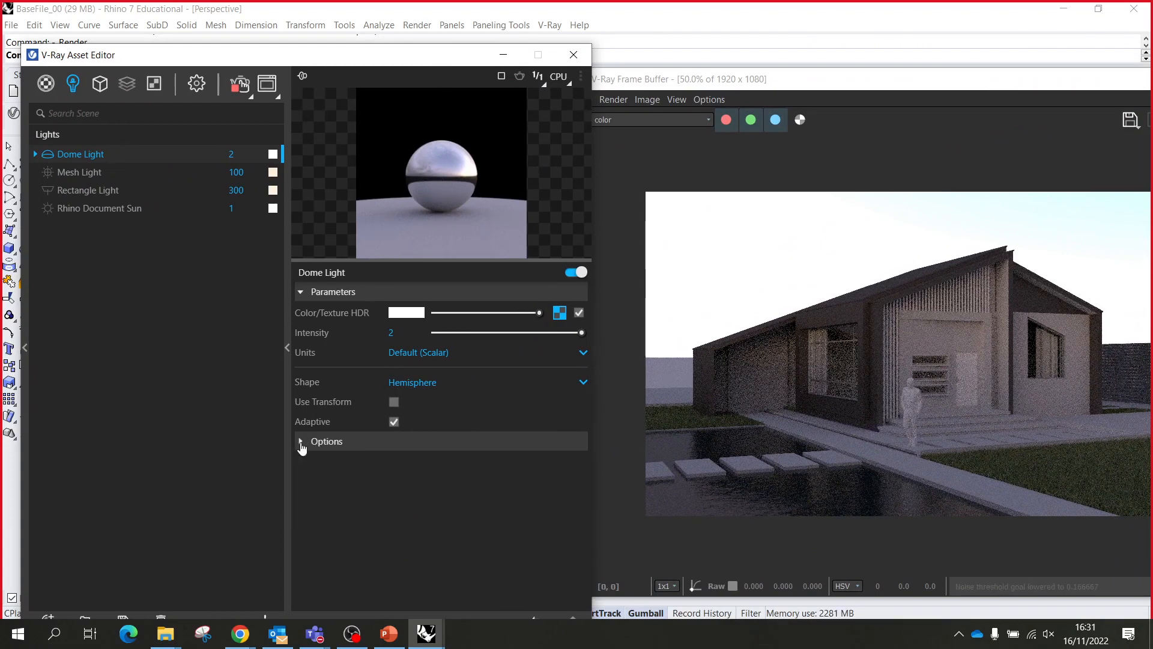
pyautogui.click(395, 462)
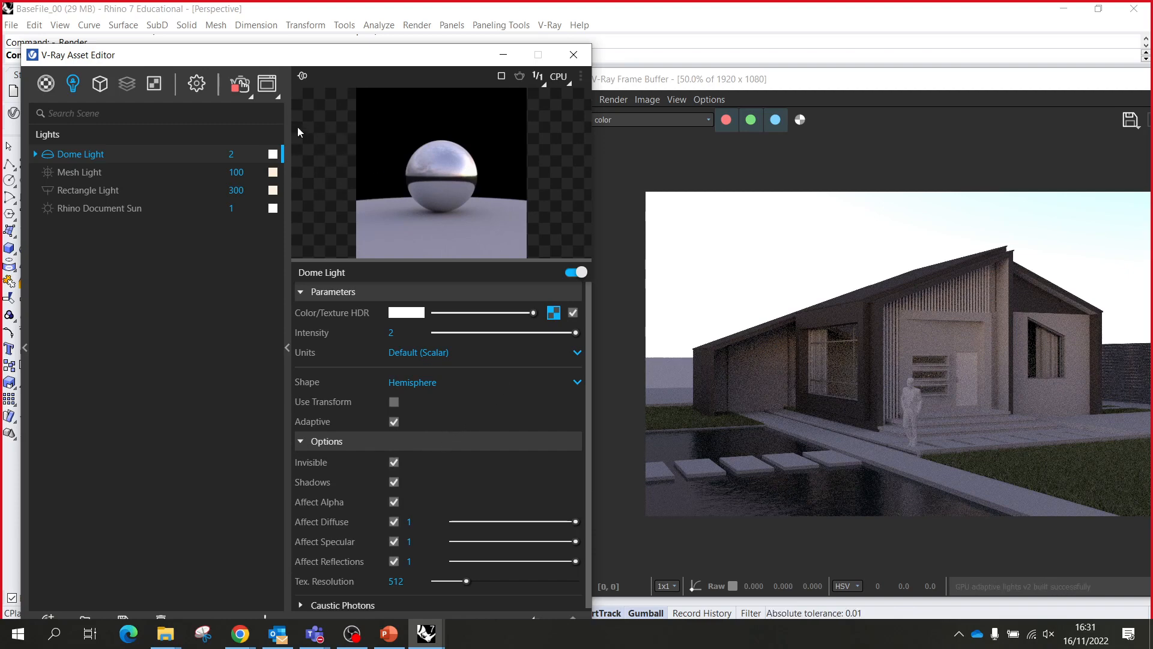
# - Disable the environment Background texture in the render settings and inspect the background's plain colour
pyautogui.click(196, 83)
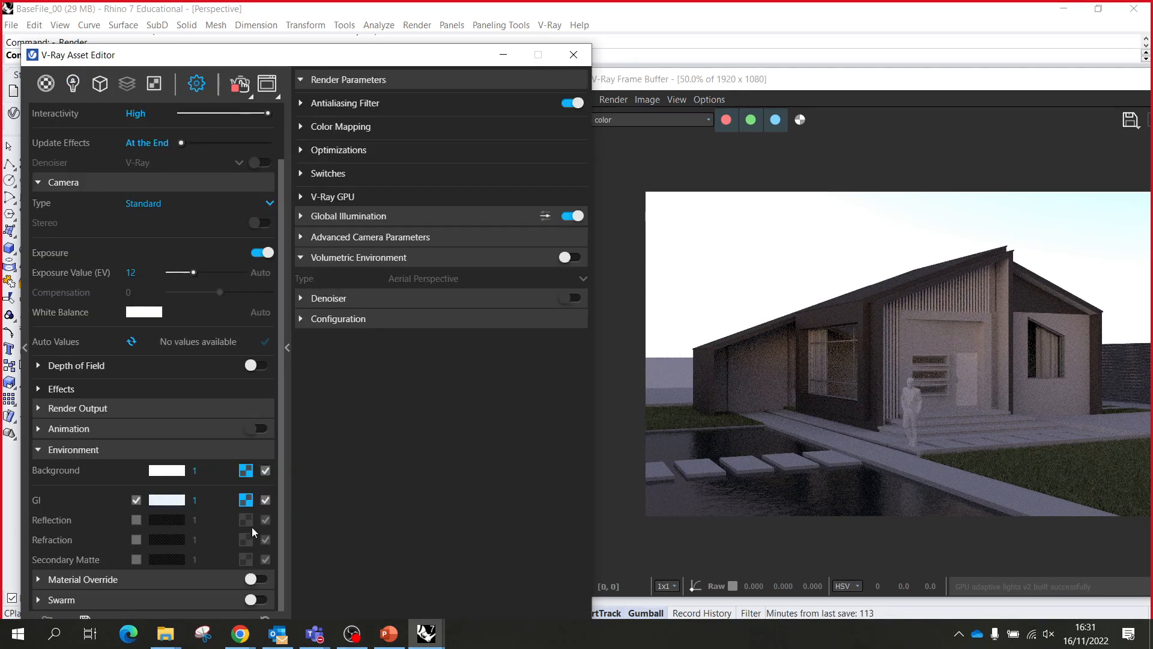
pyautogui.click(265, 471)
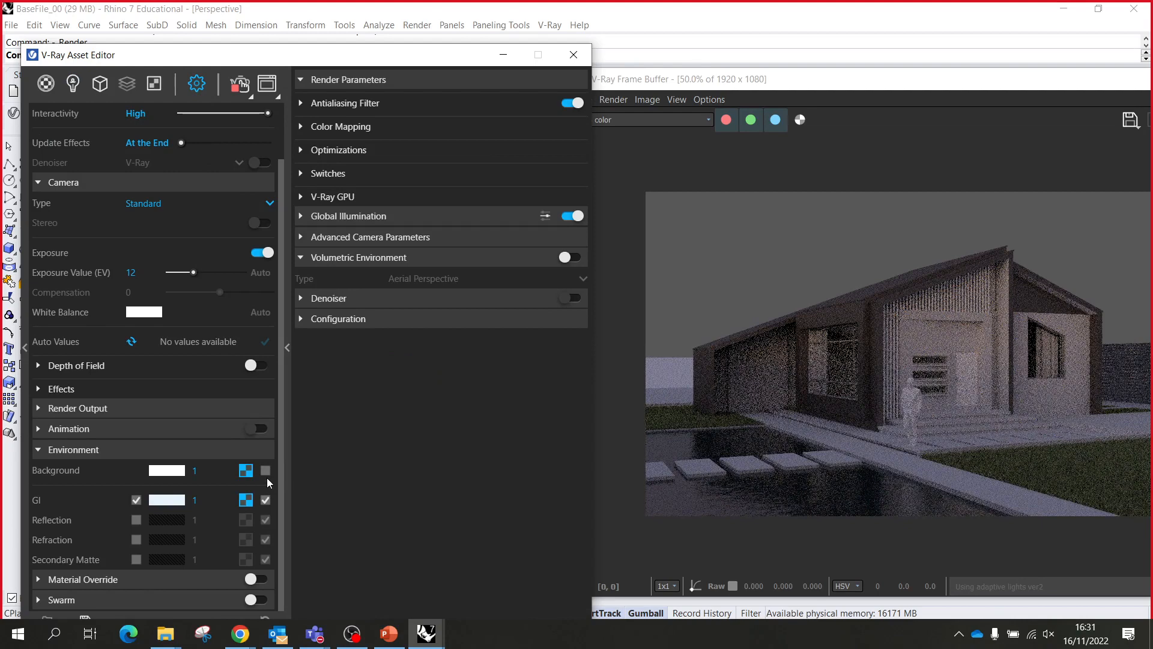
pyautogui.click(171, 472)
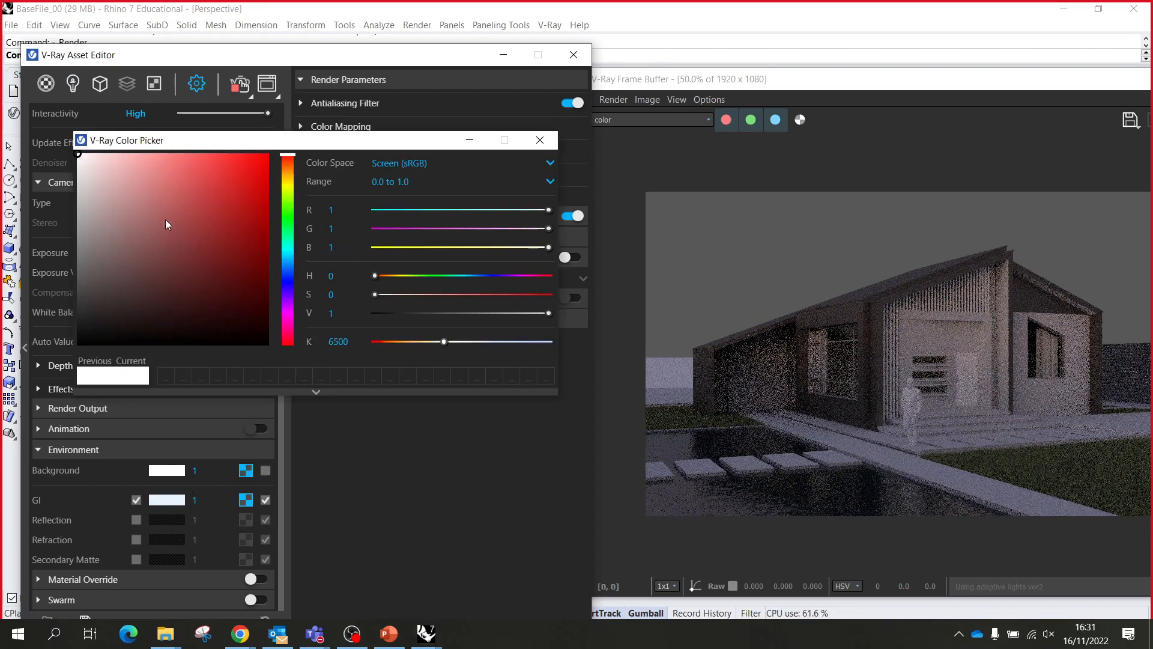
pyautogui.click(541, 140)
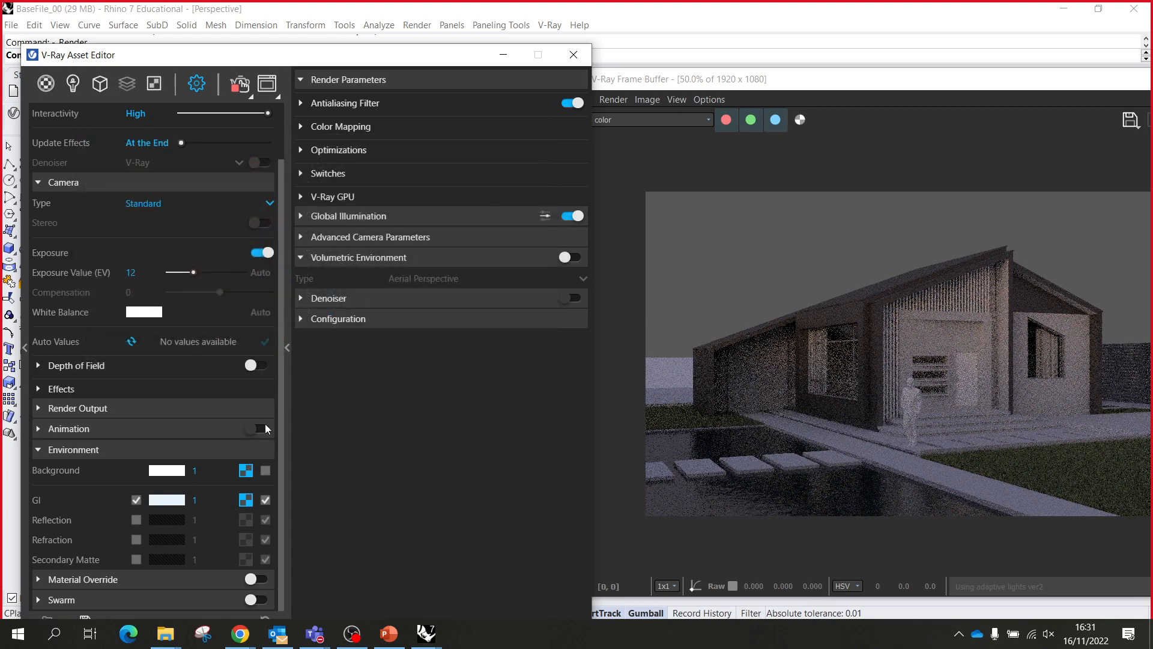
# - Set the environment Background's intensity to 100
pyautogui.click(211, 474)
pyautogui.write('00')
pyautogui.press('Return')
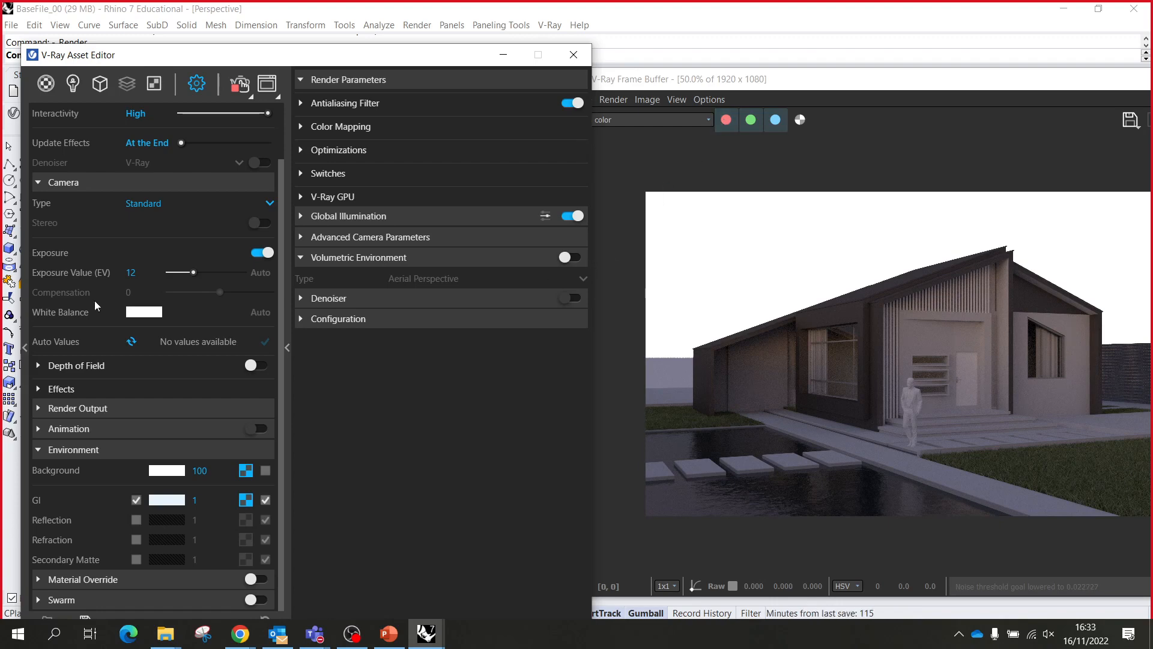
# - Make the Dome Light visible again by disabling its Invisible option
pyautogui.scroll(3, 84, 241)
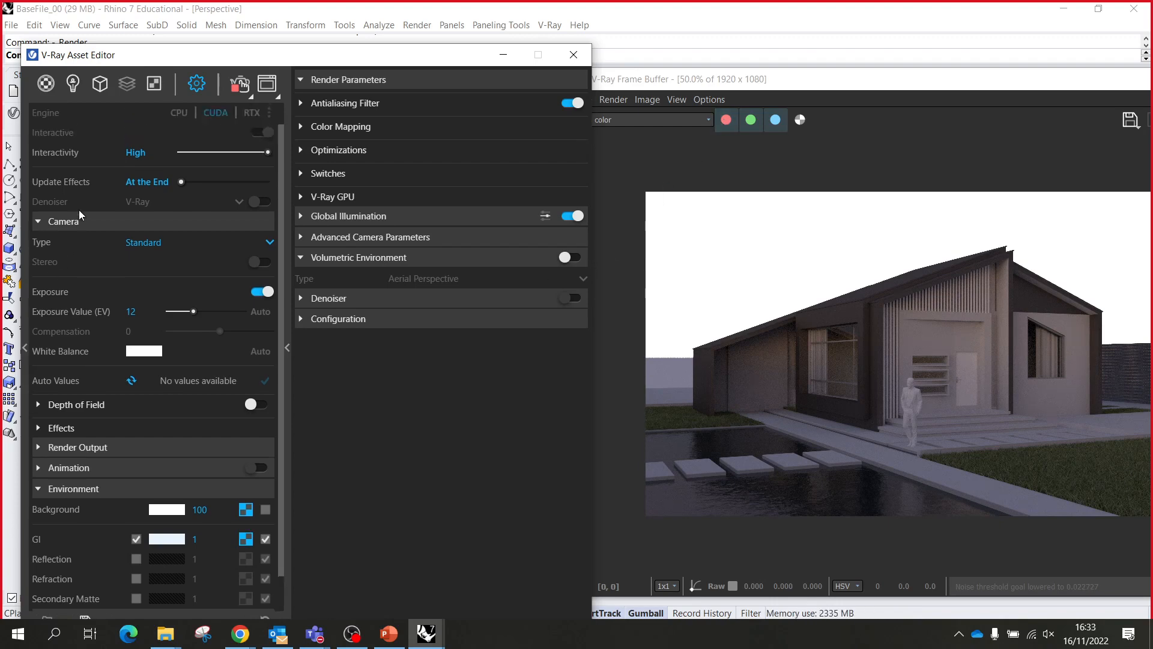
pyautogui.click(79, 84)
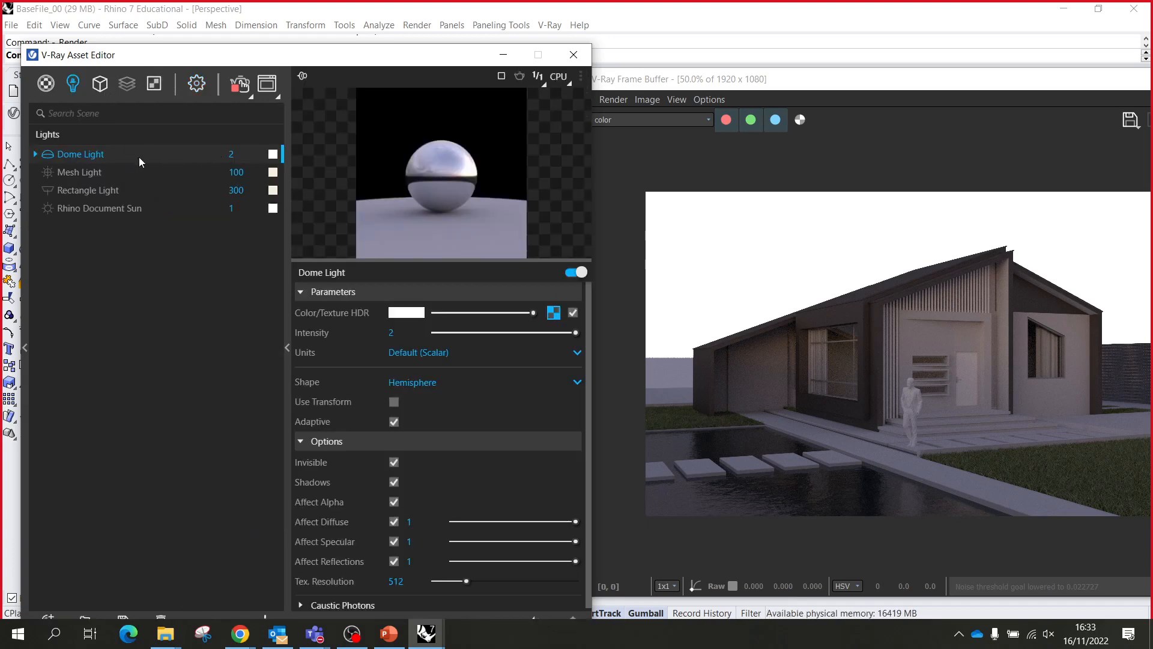
pyautogui.click(394, 462)
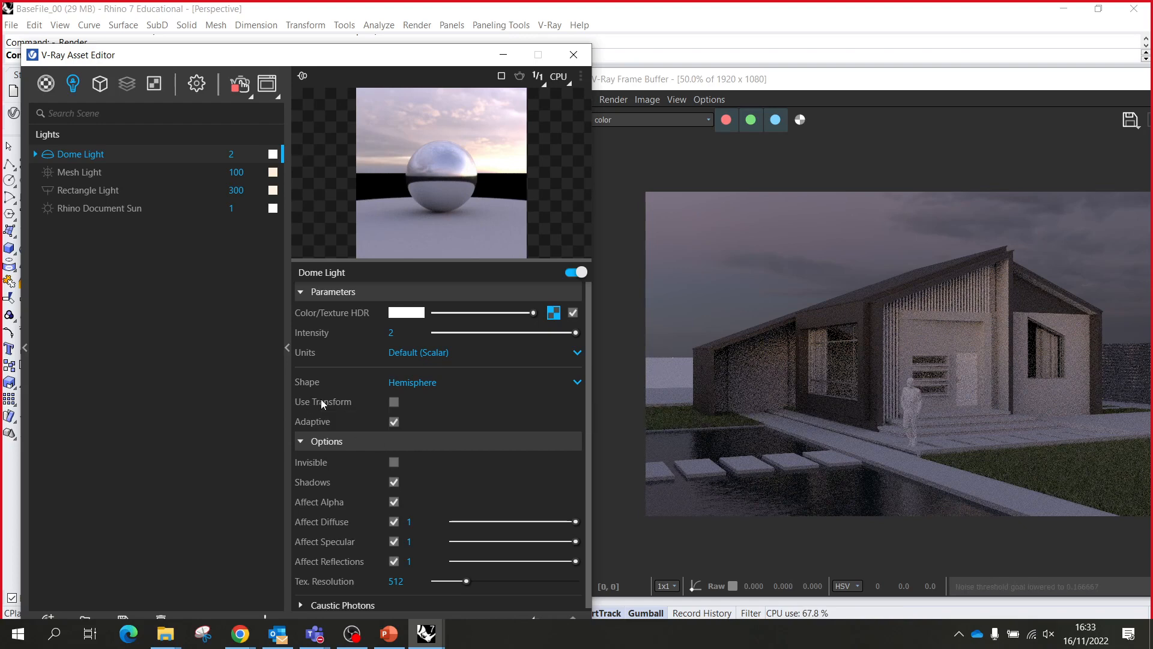
pyautogui.scroll(-1, 334, 385)
pyautogui.scroll(1, 334, 384)
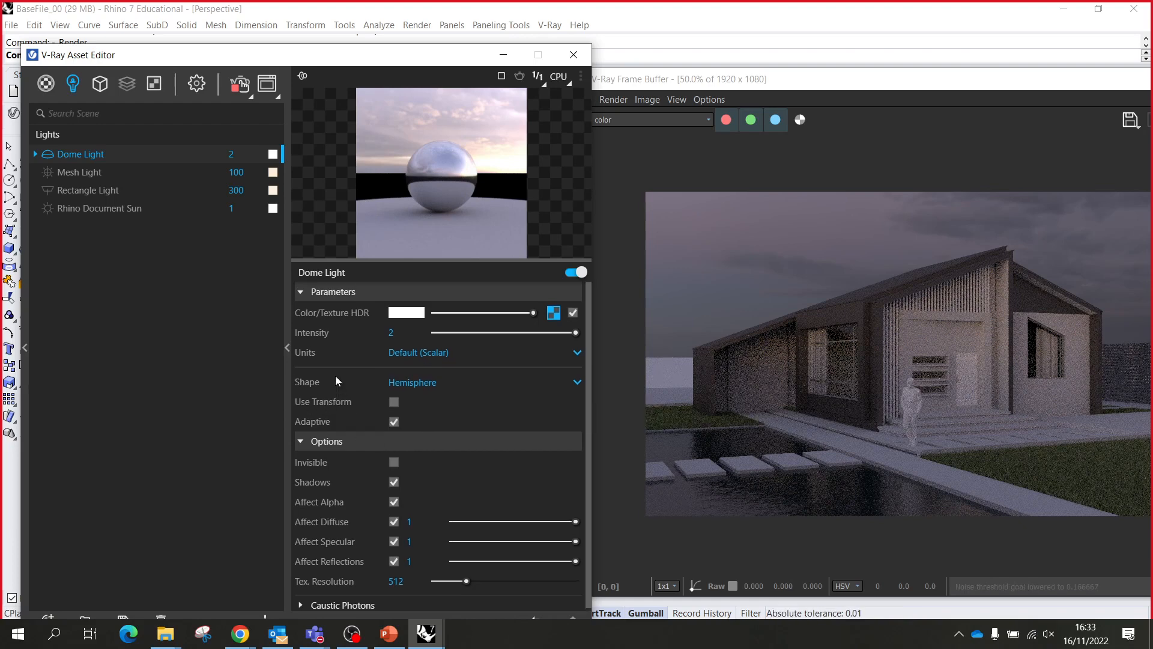
# - Open the Dome Light's HDR bitmap and expand its Texture Placement settings
pyautogui.click(561, 312)
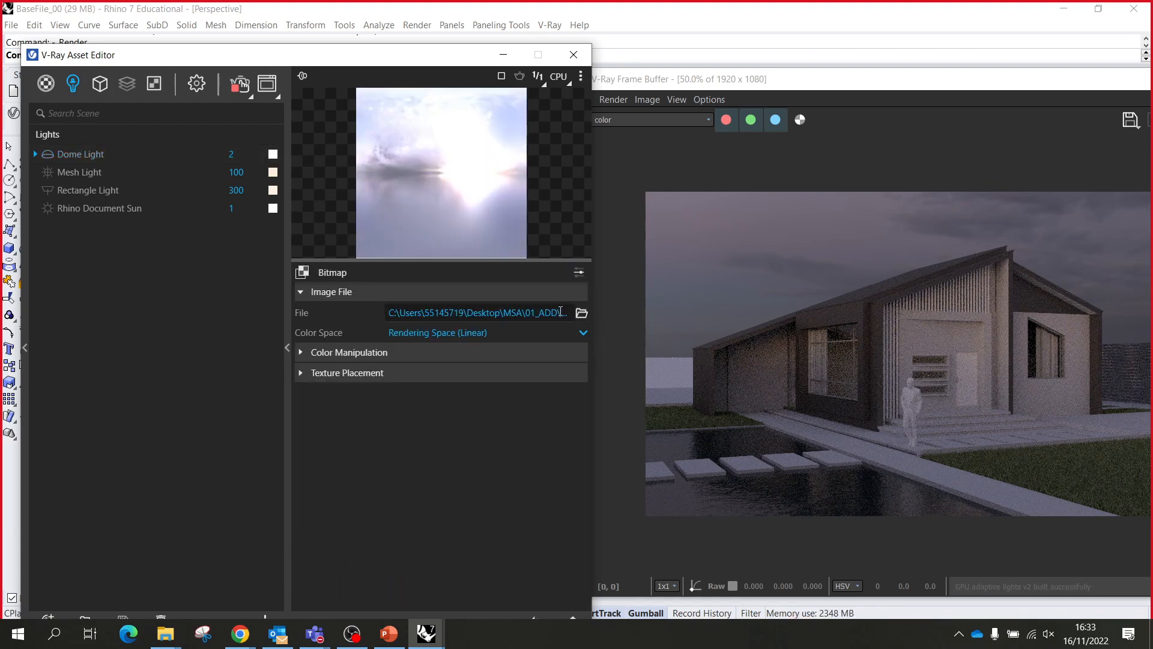
pyautogui.click(330, 373)
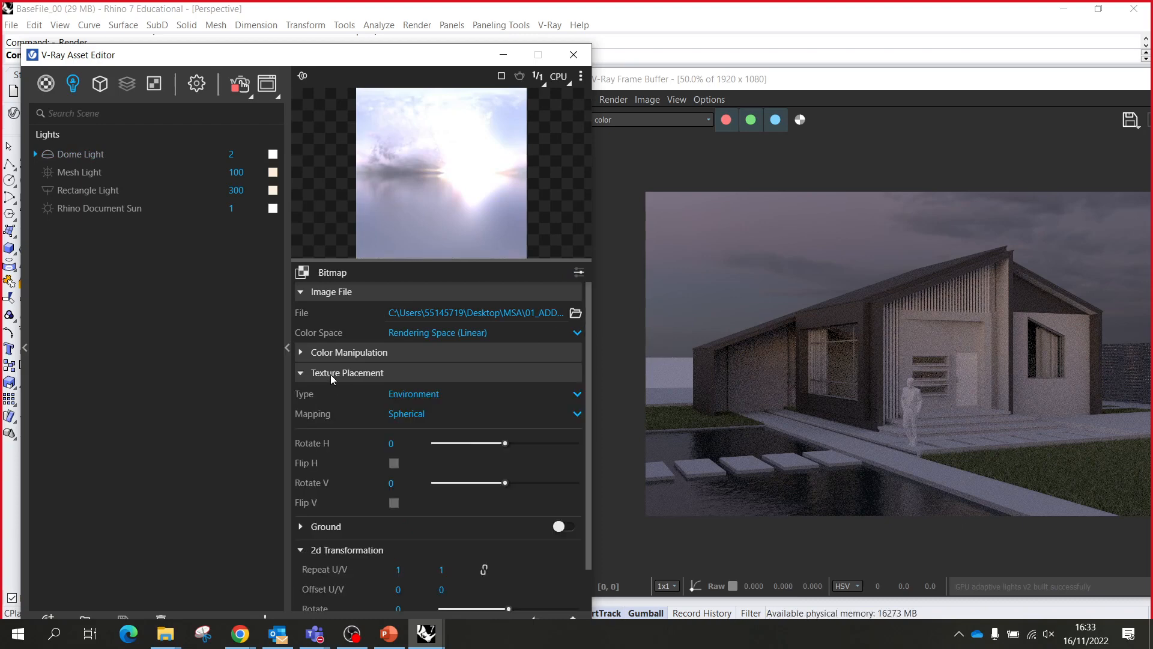
pyautogui.scroll(-1, 343, 454)
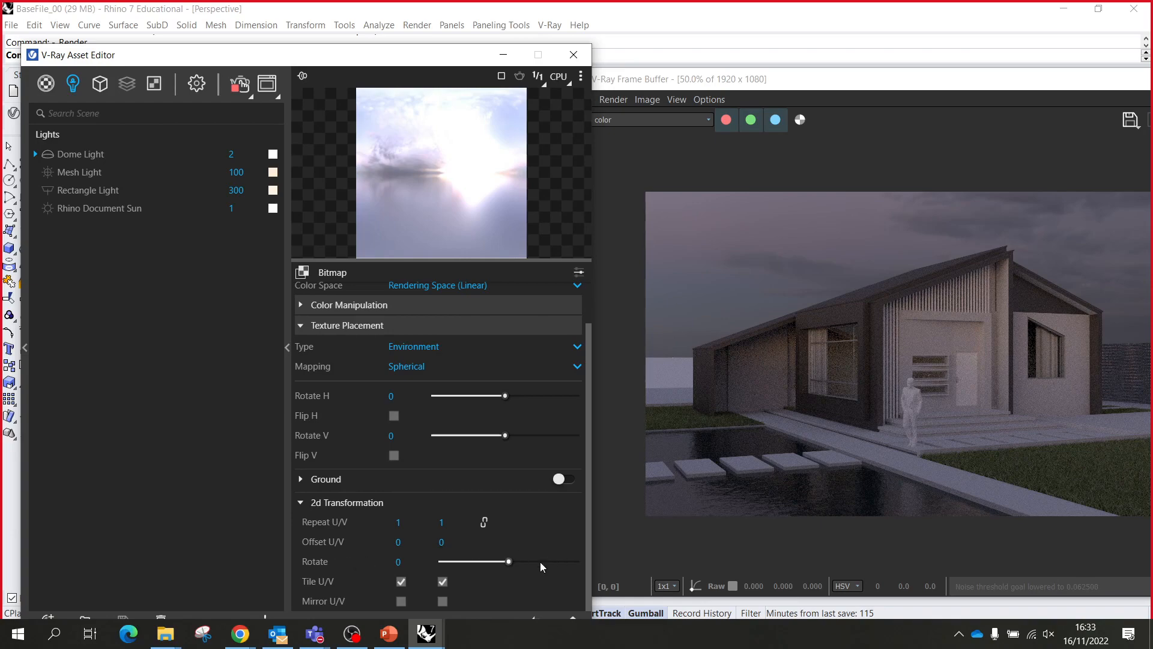
# - Try a 2d Transformation rotation of about 103.6 on the HDR bitmap, and reset that rotation to 0
pyautogui.moveTo(511, 562); pyautogui.dragTo(528, 562)
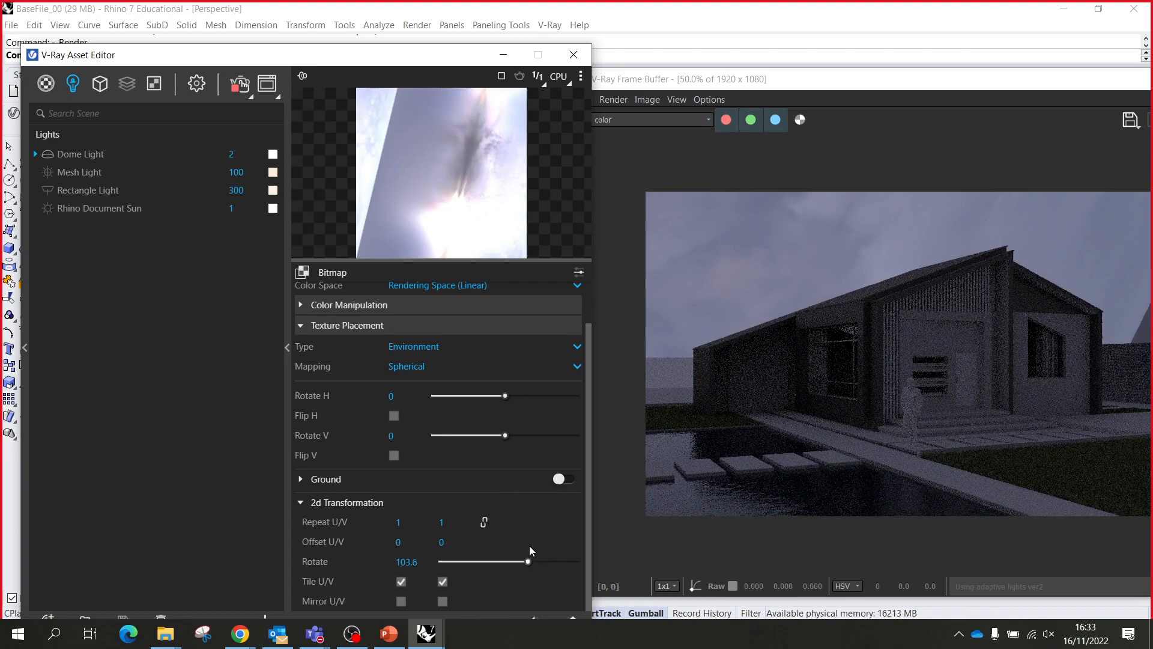
pyautogui.click(411, 562)
pyautogui.write('0')
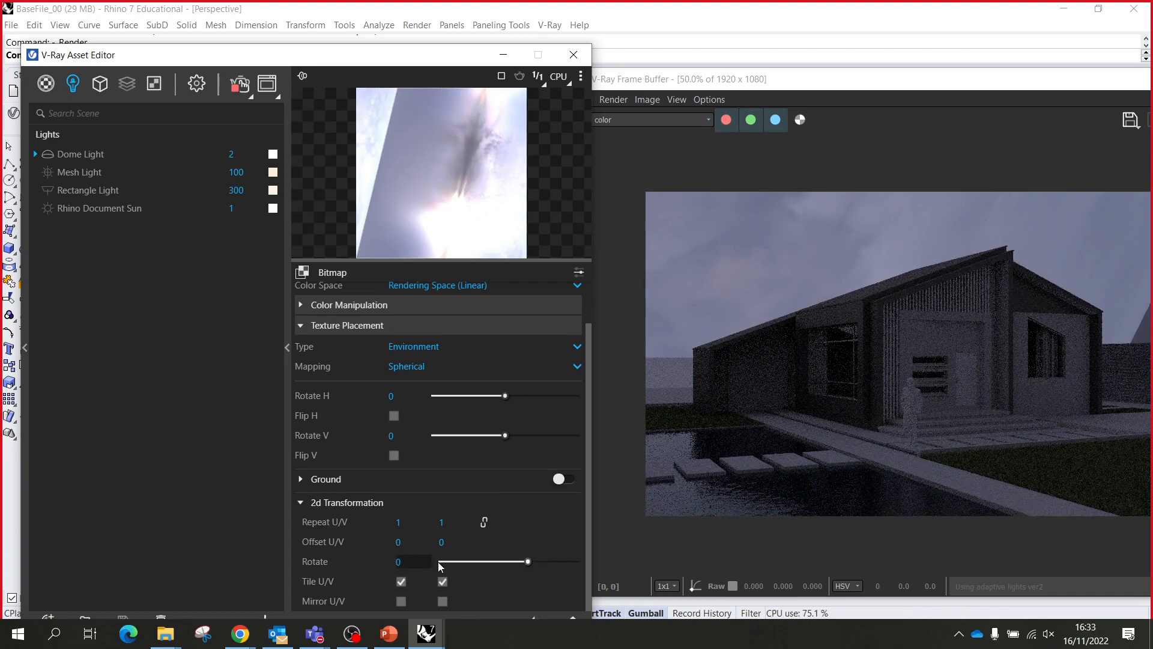
pyautogui.press('Return')
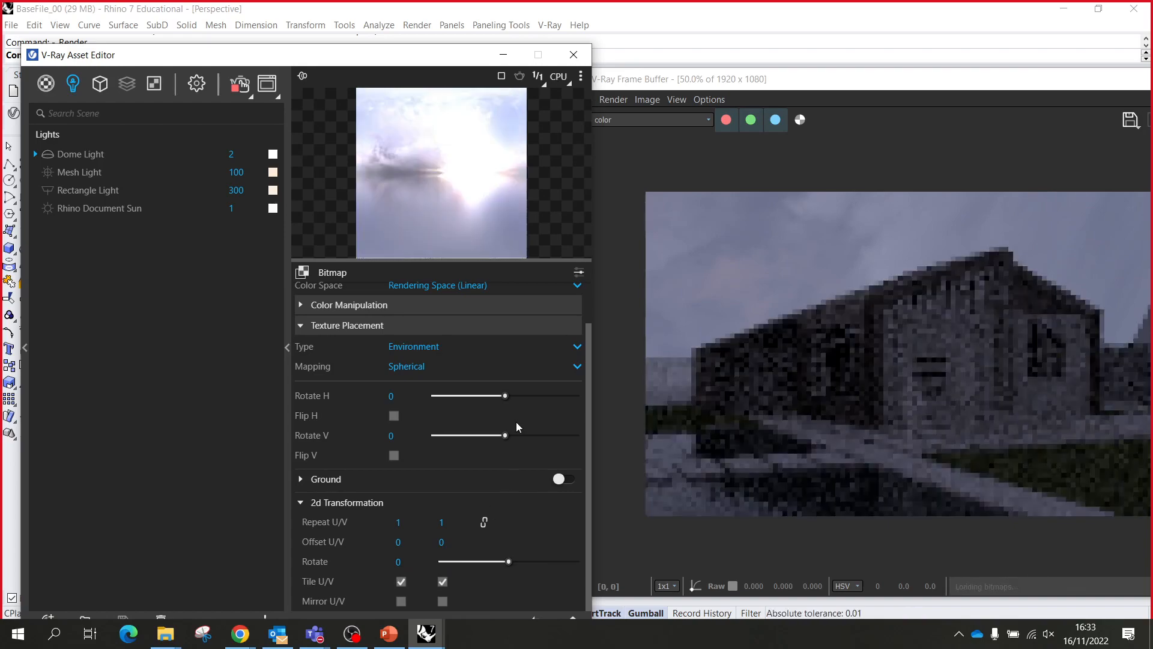
# - Compare several horizontal rotations of the dome's HDR bitmap in the render and settle on a Rotate H of about 297.8
pyautogui.moveTo(506, 396); pyautogui.dragTo(526, 395)
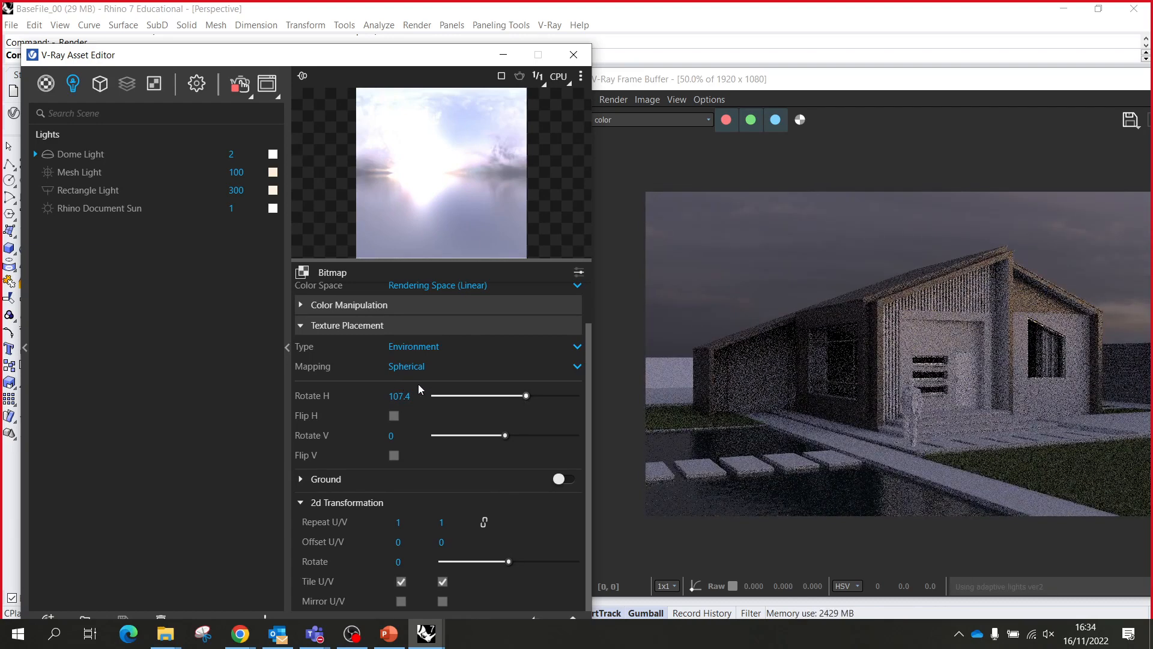
pyautogui.moveTo(526, 395); pyautogui.dragTo(545, 396)
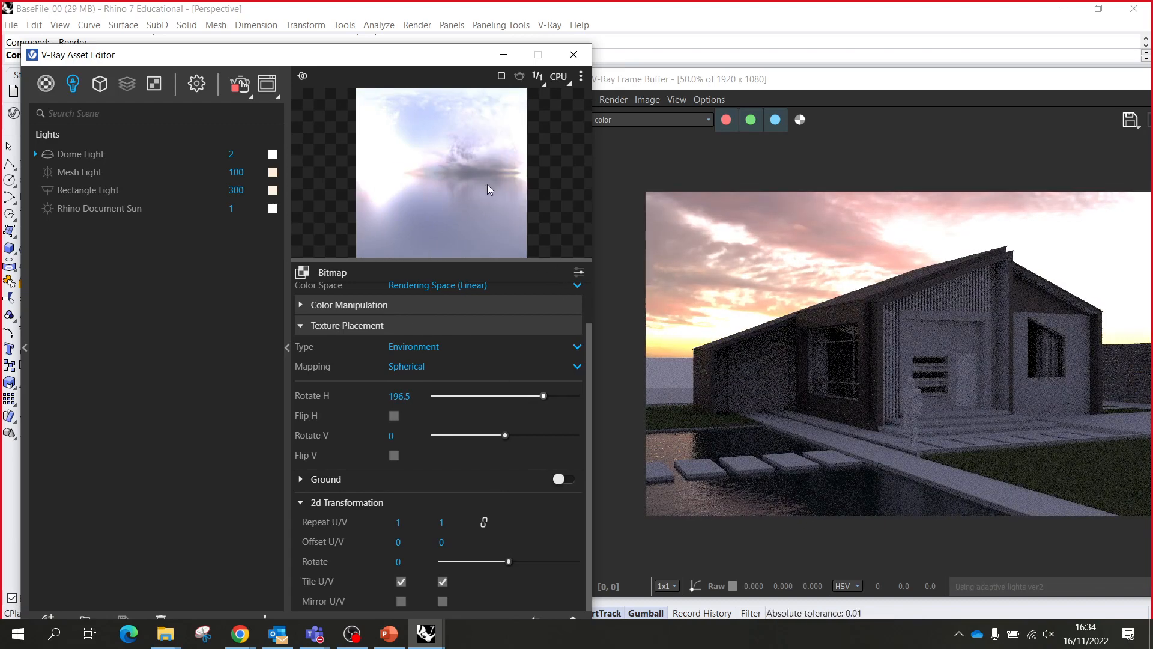
pyautogui.moveTo(543, 395); pyautogui.dragTo(572, 388)
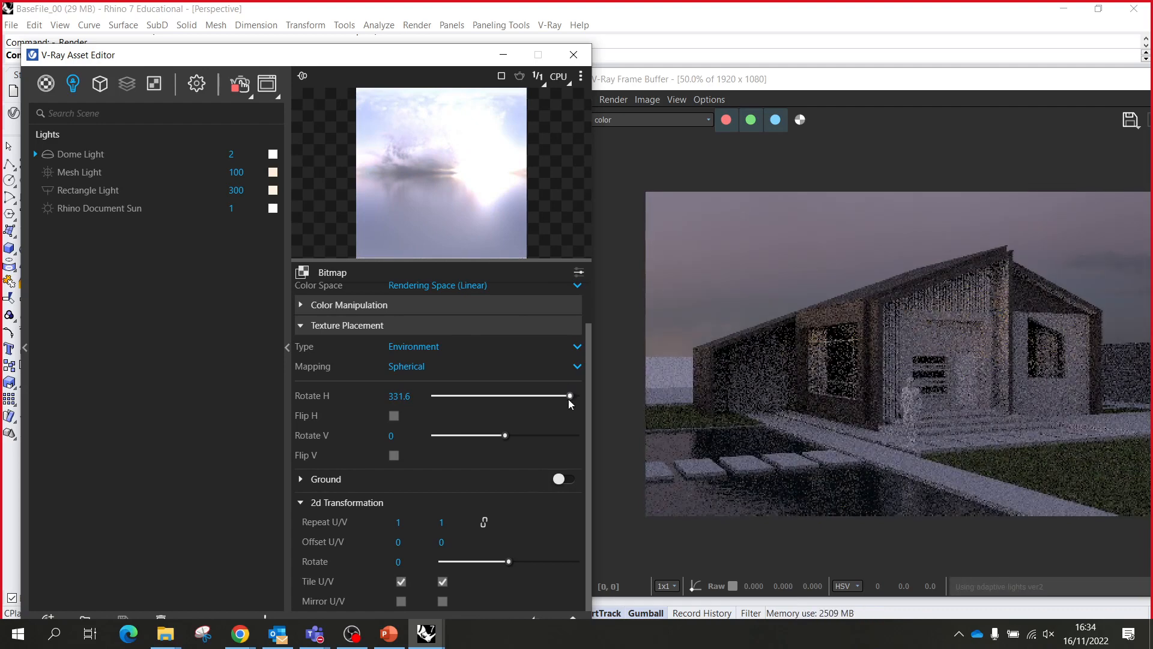
pyautogui.moveTo(569, 396); pyautogui.dragTo(560, 397)
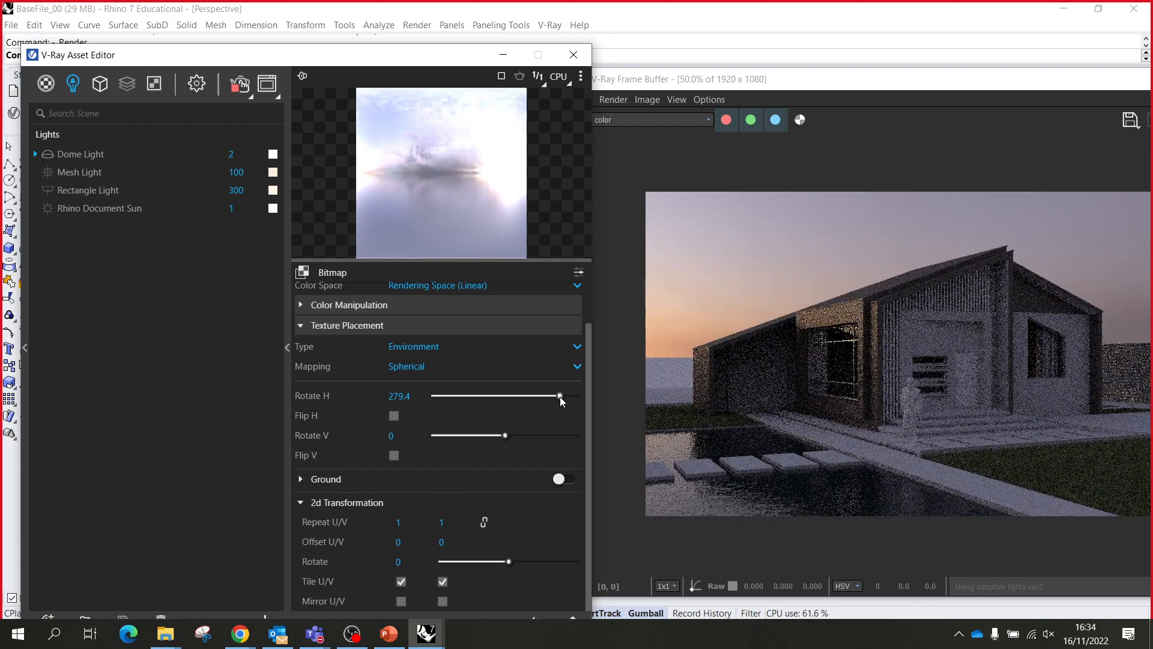
pyautogui.moveTo(560, 397); pyautogui.dragTo(564, 395)
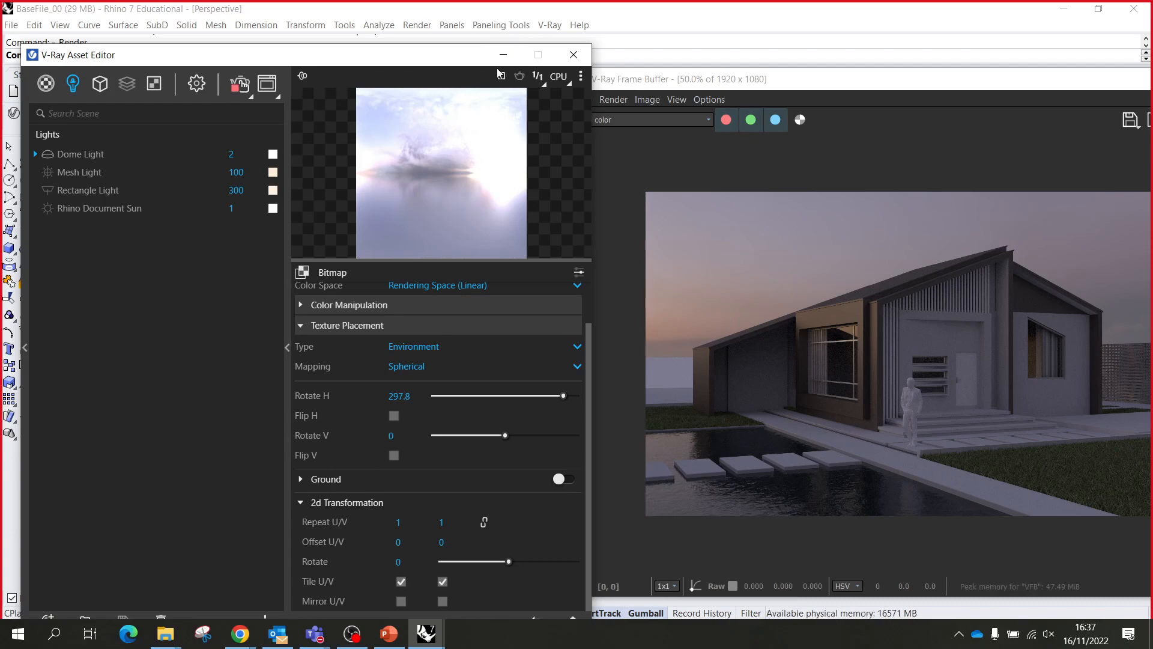
# - Move the Asset Editor off the Rhino viewport, open the Chaos Cosmos Browser and dismiss its update notice
pyautogui.moveTo(453, 65); pyautogui.dragTo(921, 116)
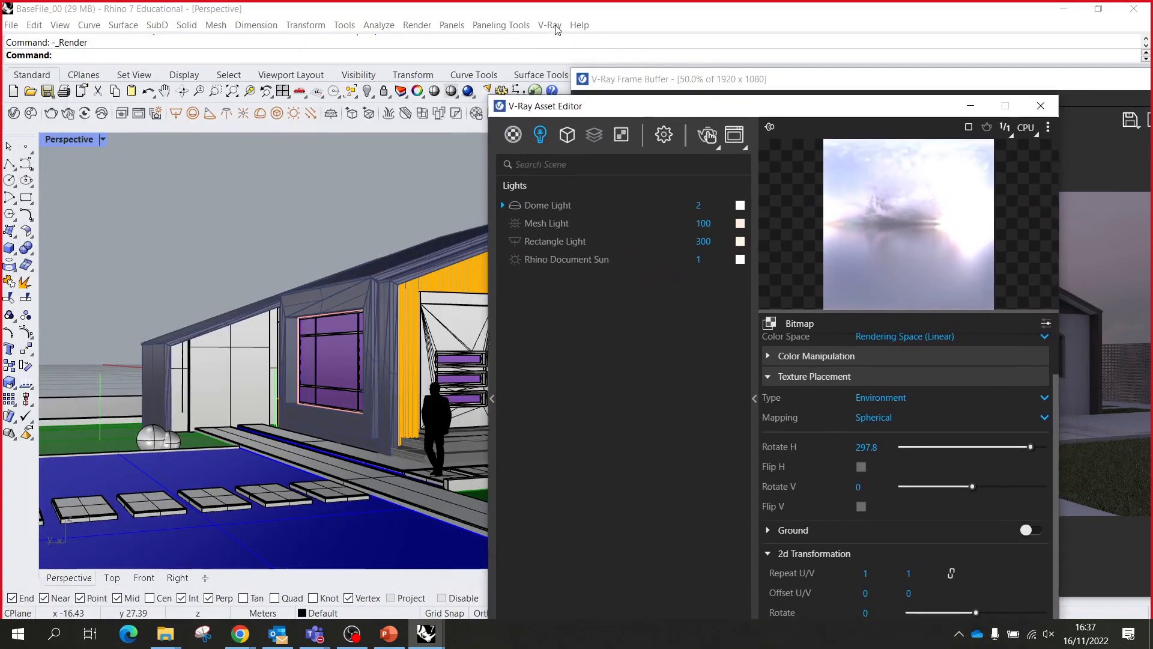
pyautogui.click(550, 24)
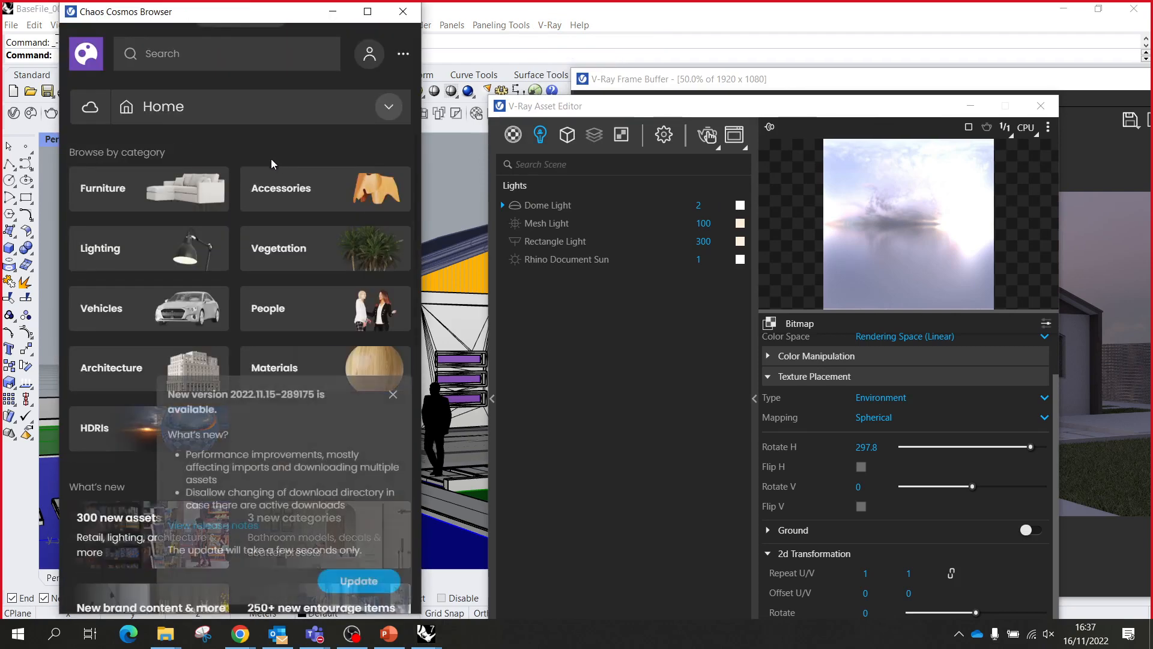
pyautogui.click(394, 395)
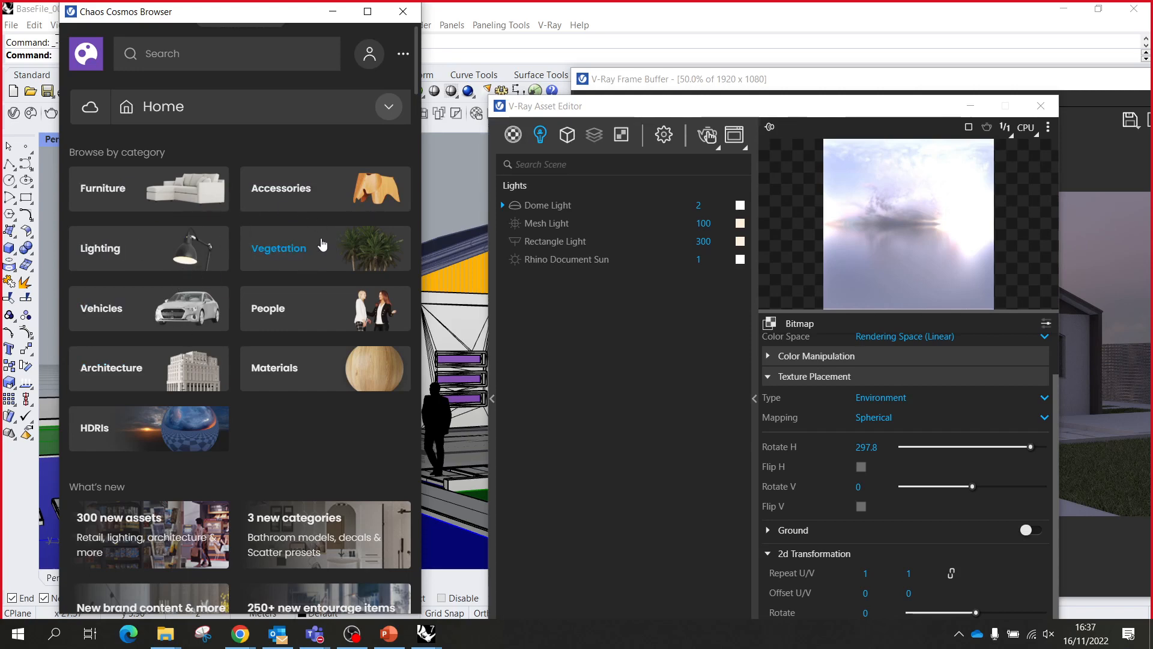
# - Browse the Vegetation category of 3D models and look through the available trees, grasses and plants
pyautogui.click(320, 259)
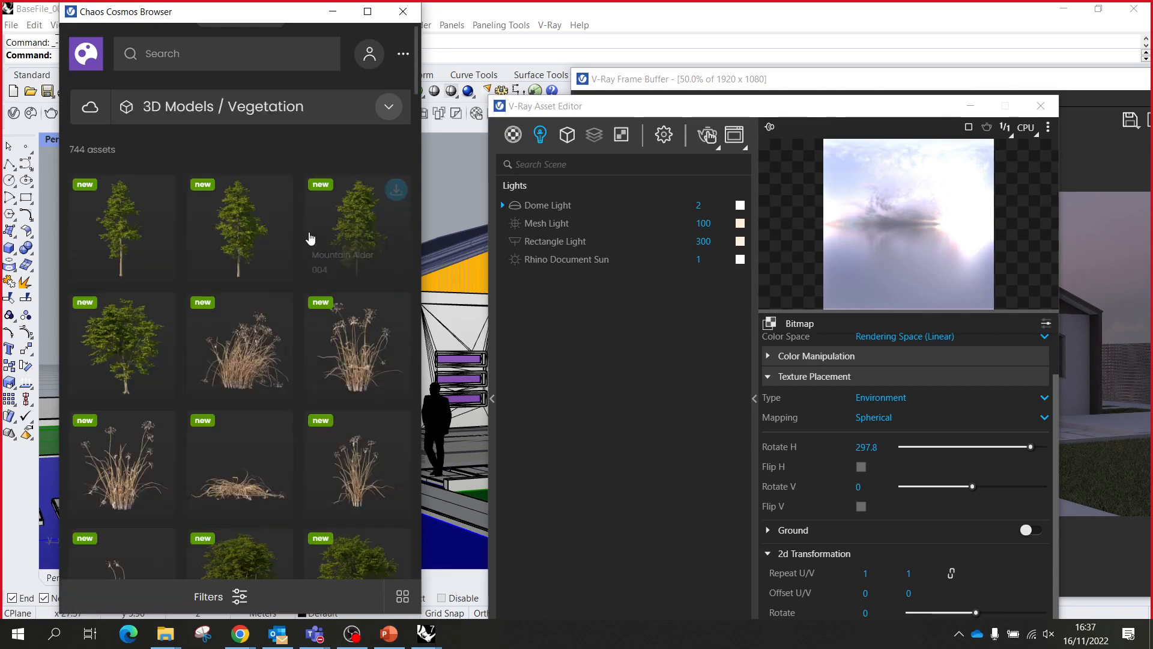
pyautogui.scroll(-3, 292, 263)
pyautogui.moveTo(275, 280)
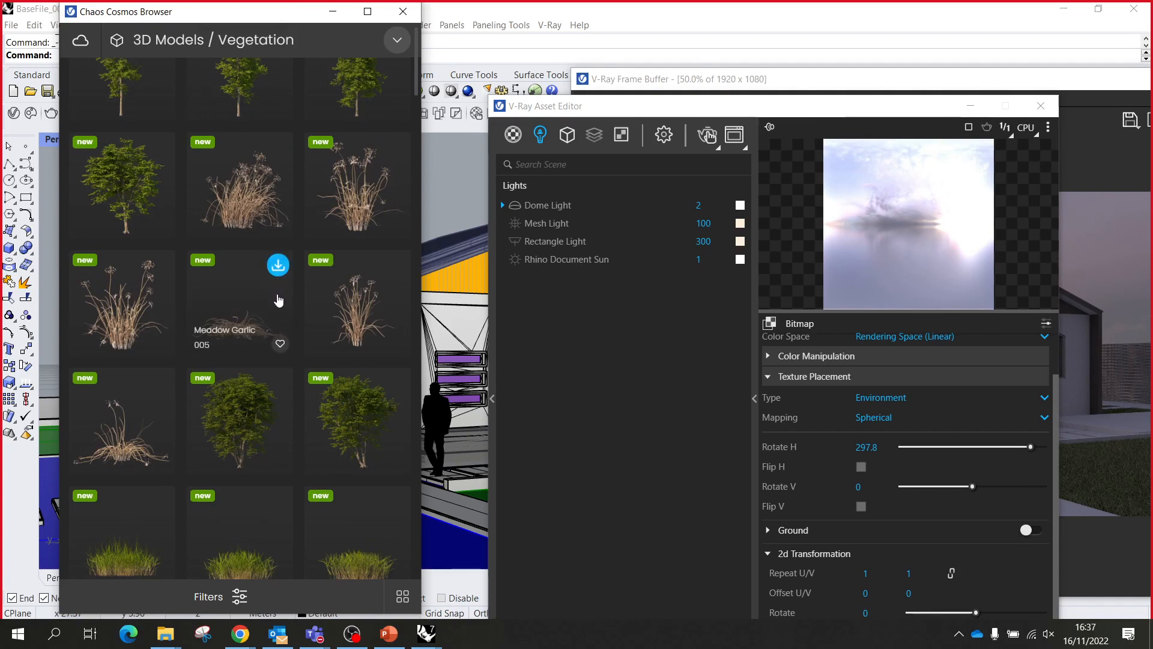
pyautogui.scroll(-3, 283, 312)
pyautogui.scroll(-3, 360, 319)
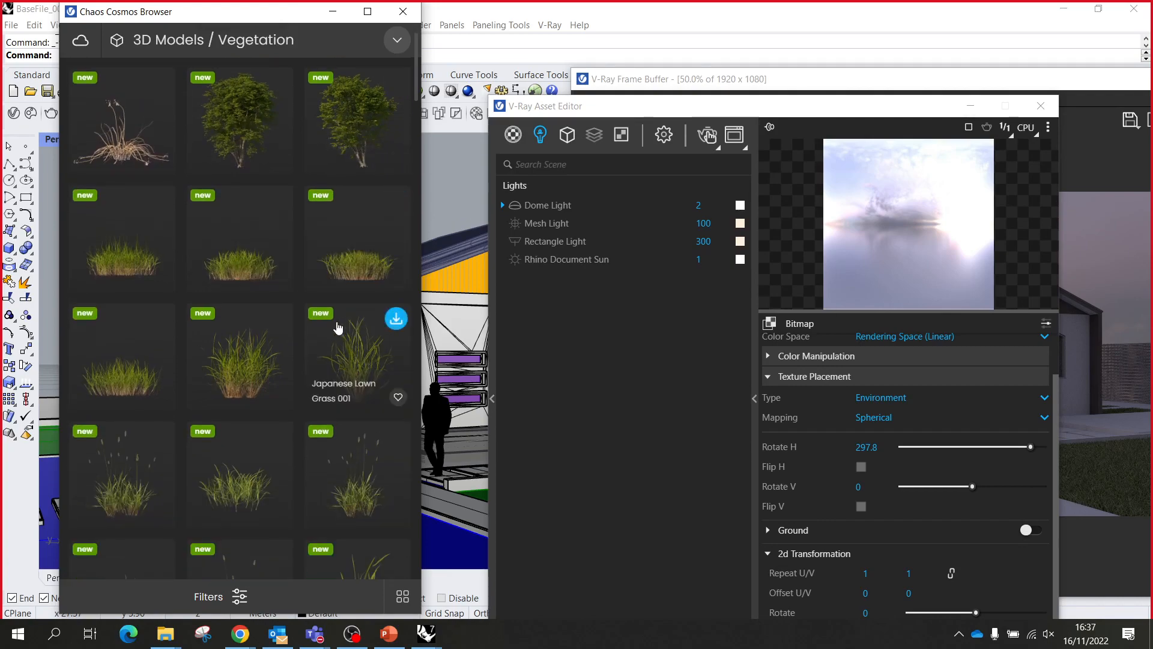
pyautogui.scroll(-10, 321, 340)
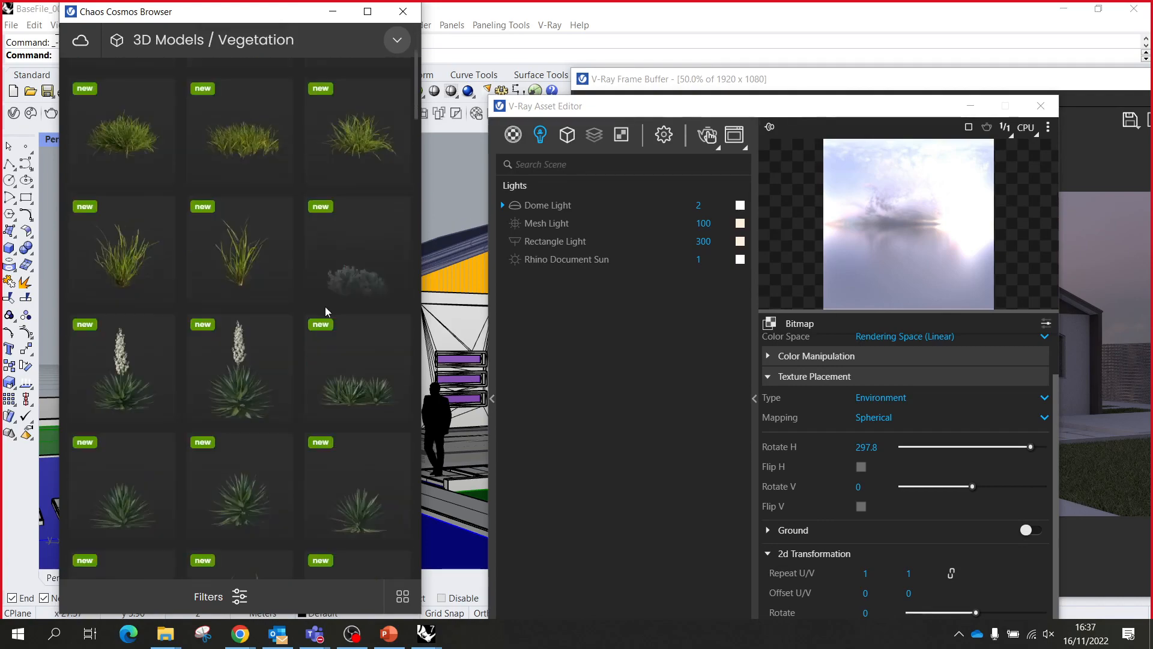
pyautogui.scroll(10, 245, 232)
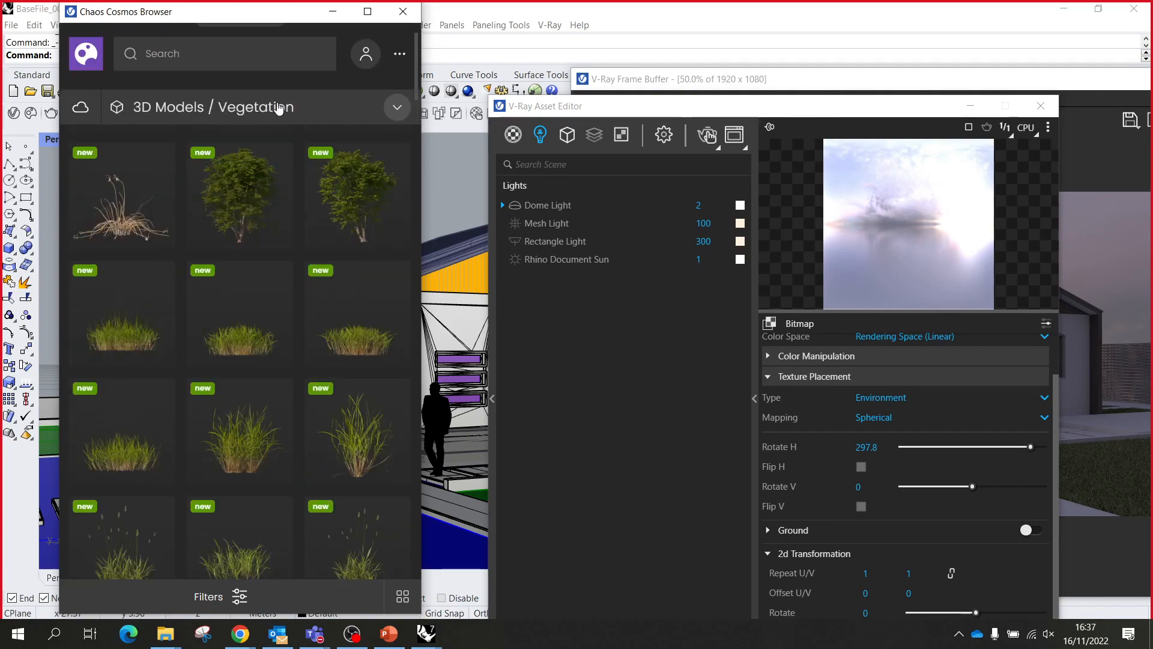
# - Narrow the Vegetation models to Trees and download the Mountain Alder 001 asset
pyautogui.click(278, 108)
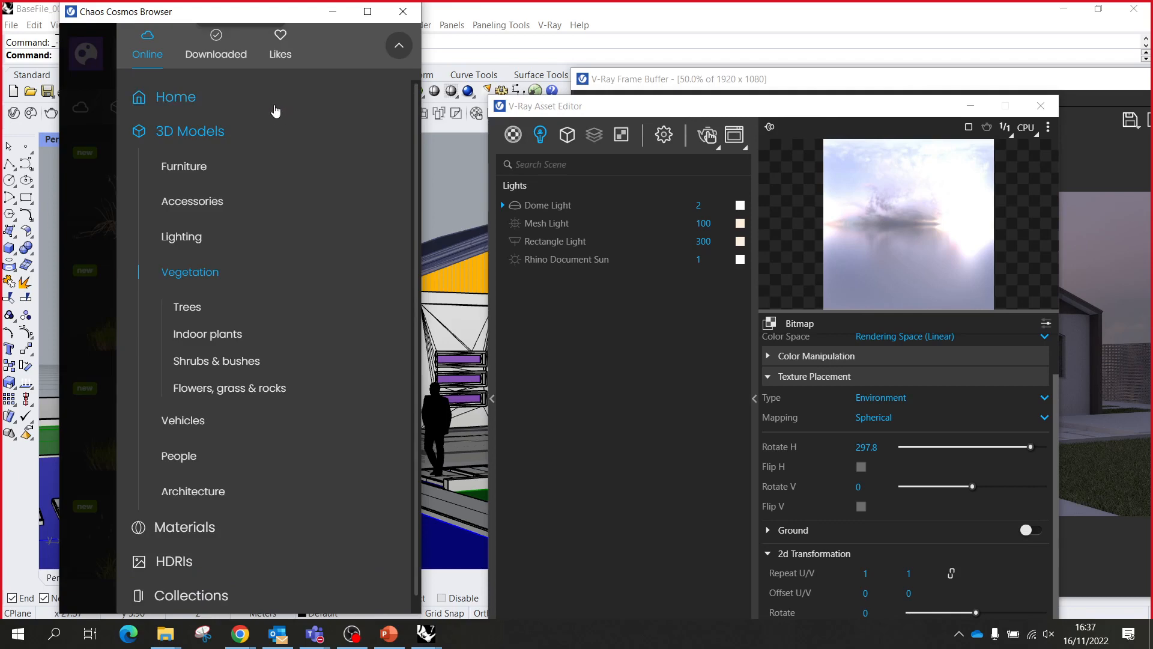
pyautogui.click(190, 308)
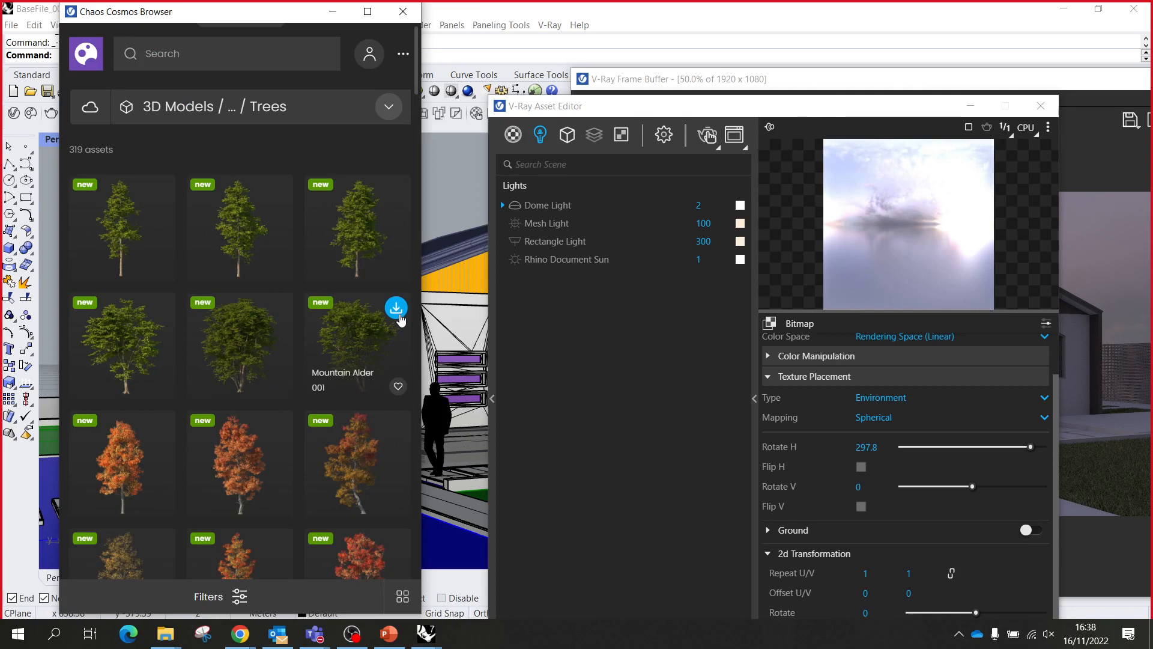
pyautogui.click(397, 308)
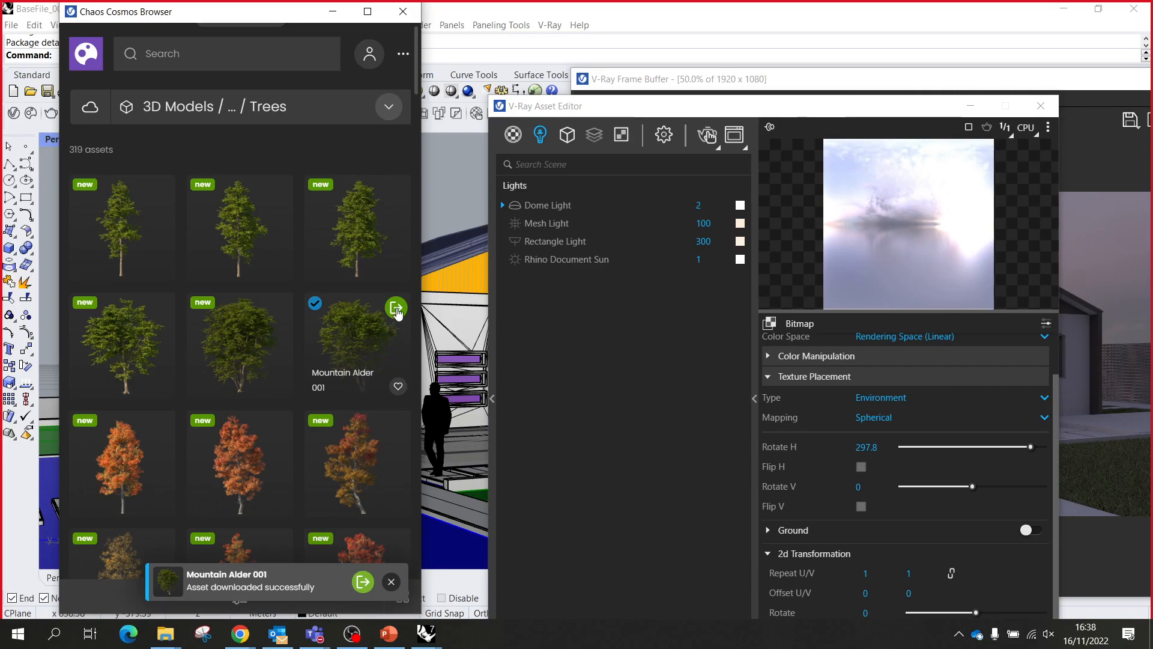
# - Import the downloaded Mountain Alder 001 into the Rhino scene and place it near the house
pyautogui.click(397, 308)
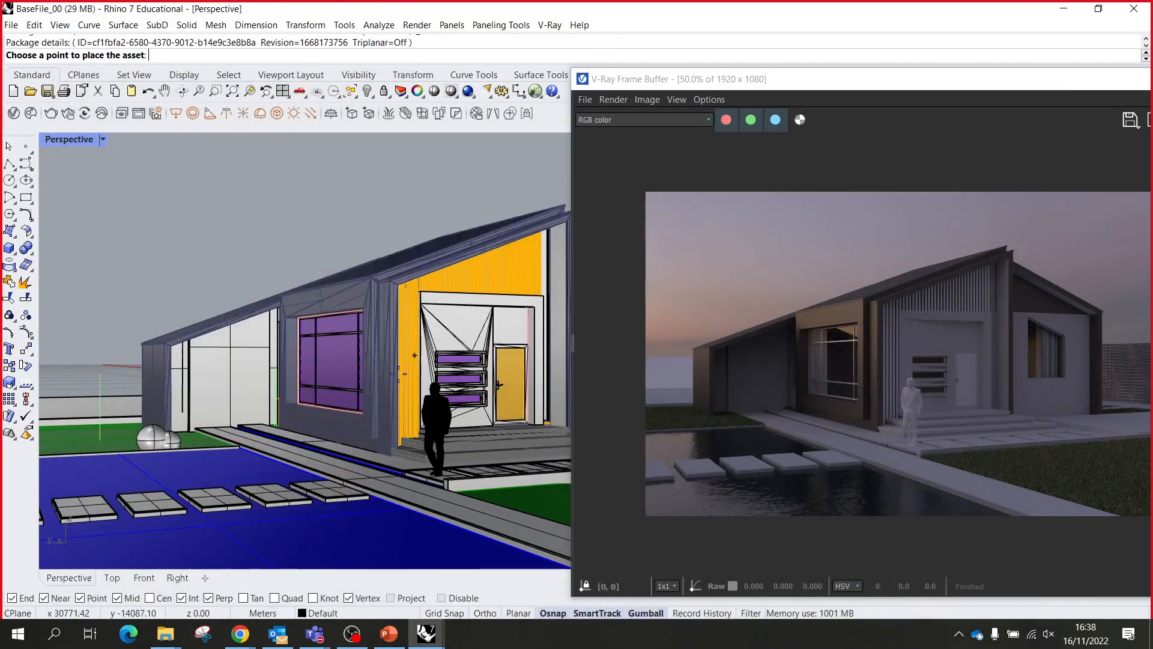
pyautogui.moveTo(371, 376); pyautogui.dragTo(379, 415, button='right')
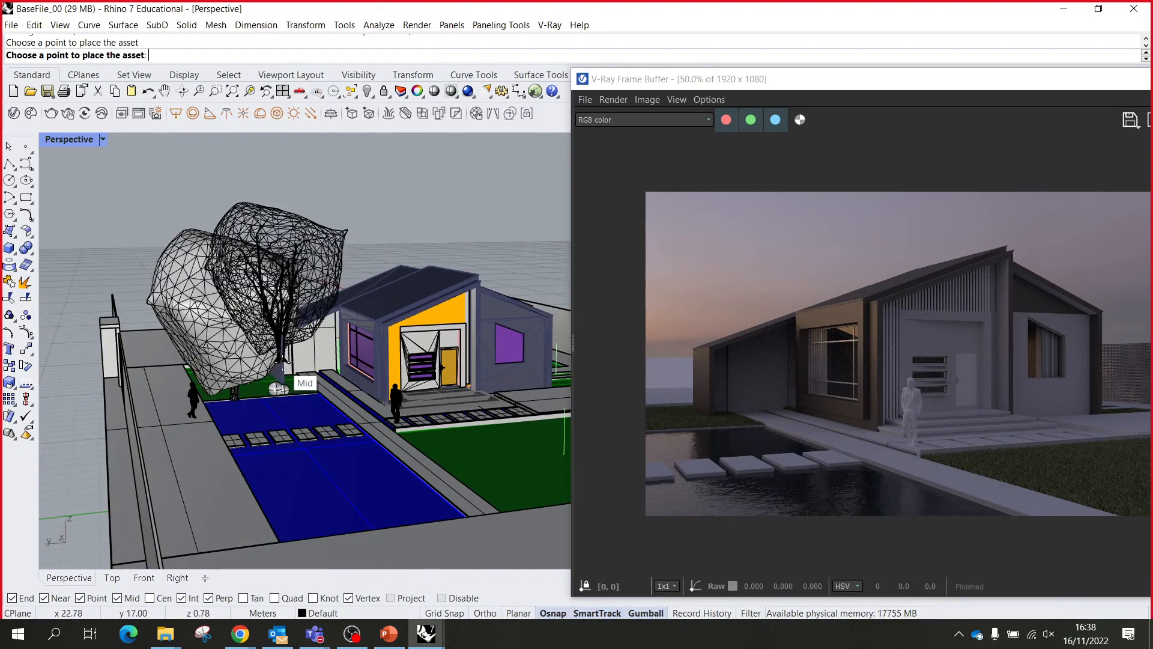
# - Finish placing the Mountain Alder 001 tree beside the pool, select it and shift it slightly in the garden
pyautogui.click(306, 390)
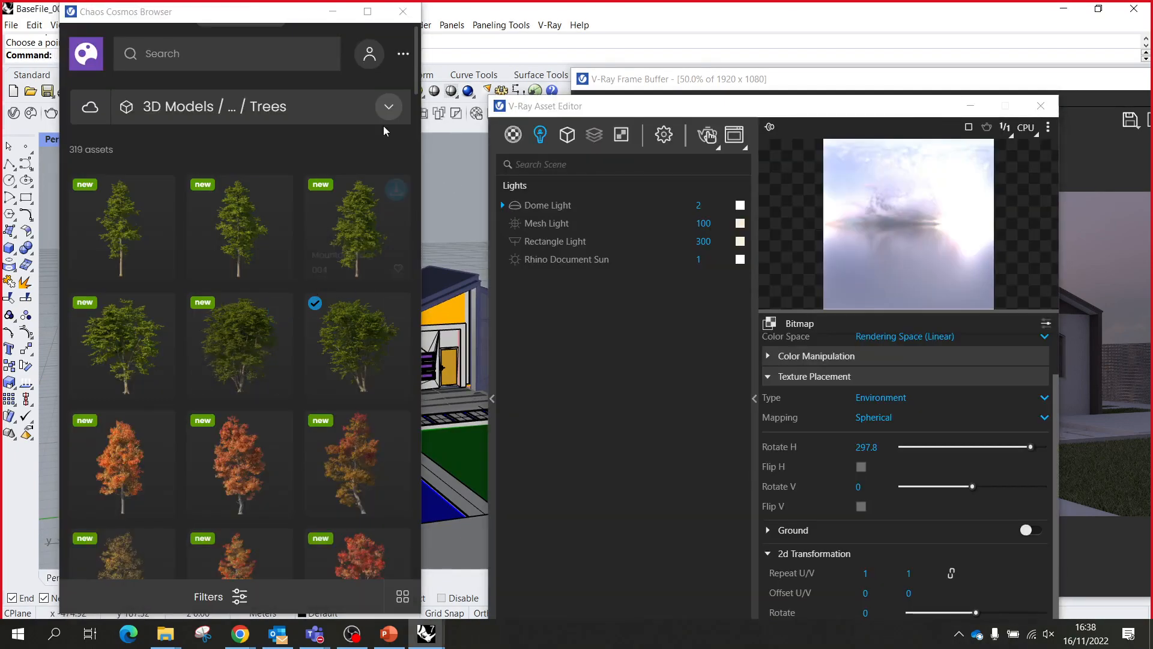
pyautogui.moveTo(284, 18); pyautogui.dragTo(673, 154)
pyautogui.click(162, 380)
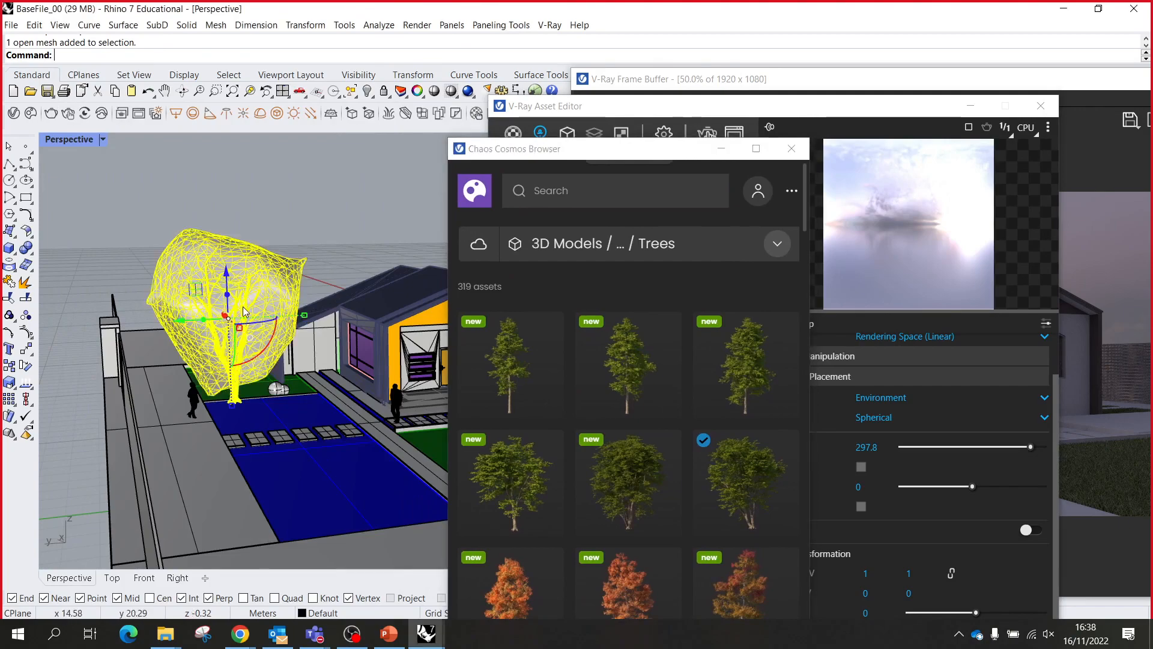
pyautogui.moveTo(137, 335); pyautogui.dragTo(108, 323)
pyautogui.moveTo(211, 370); pyautogui.dragTo(202, 276, button='right')
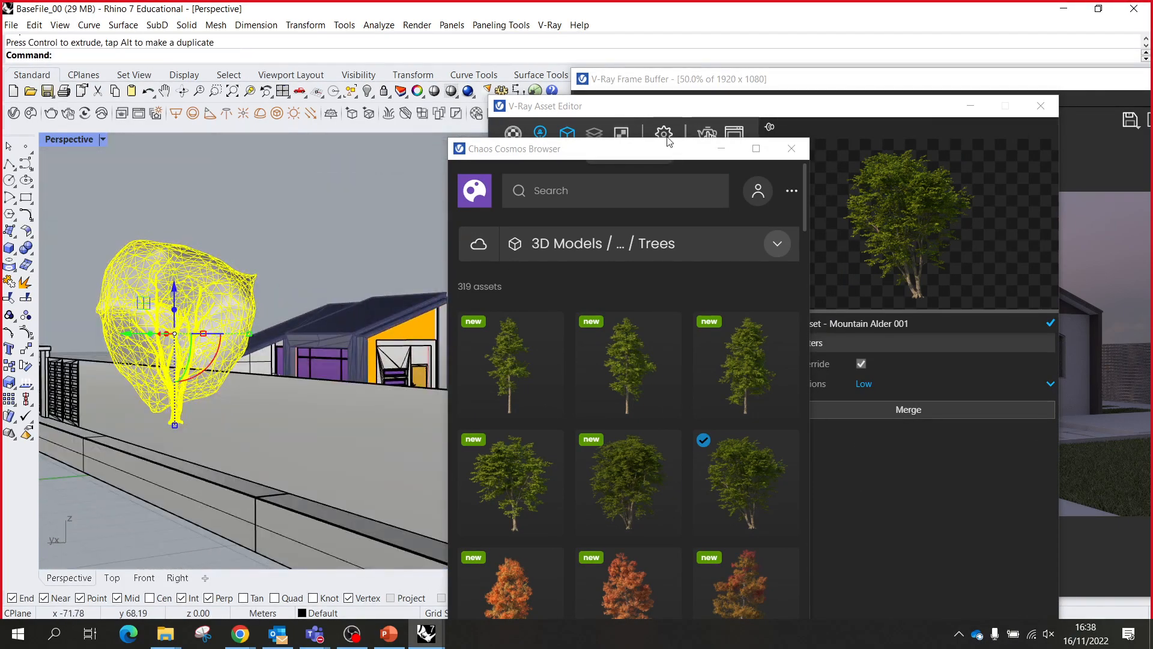
# - Start the V-Ray interactive render with the tree and pool framed in front of the house
pyautogui.moveTo(667, 152); pyautogui.dragTo(407, 449)
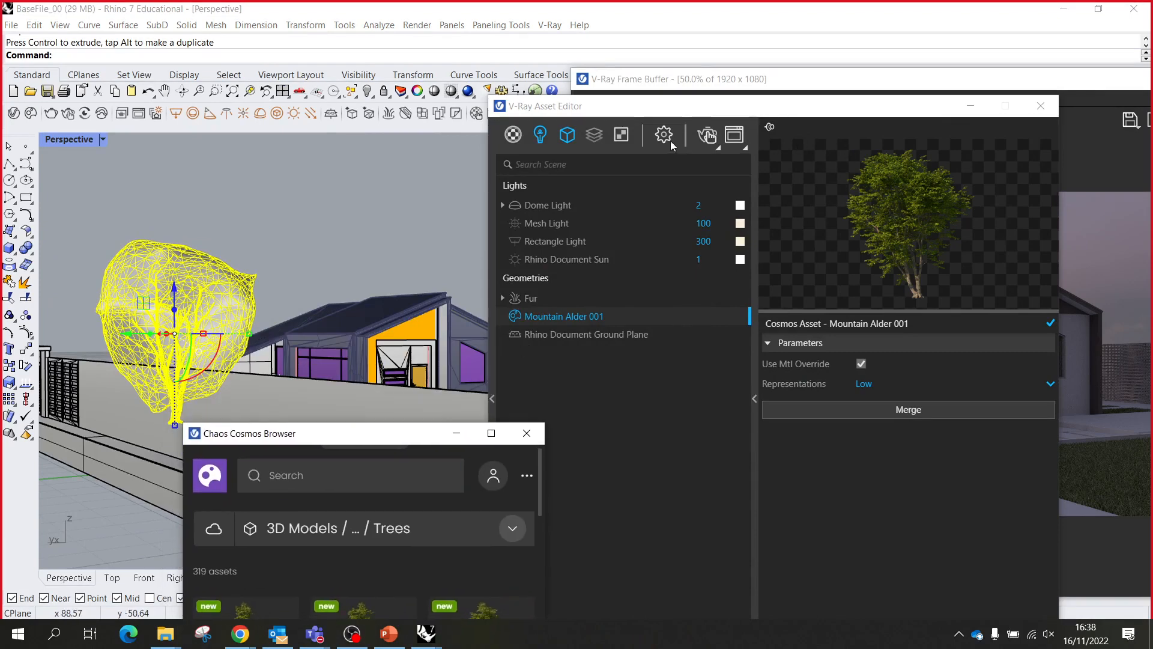
pyautogui.click(707, 136)
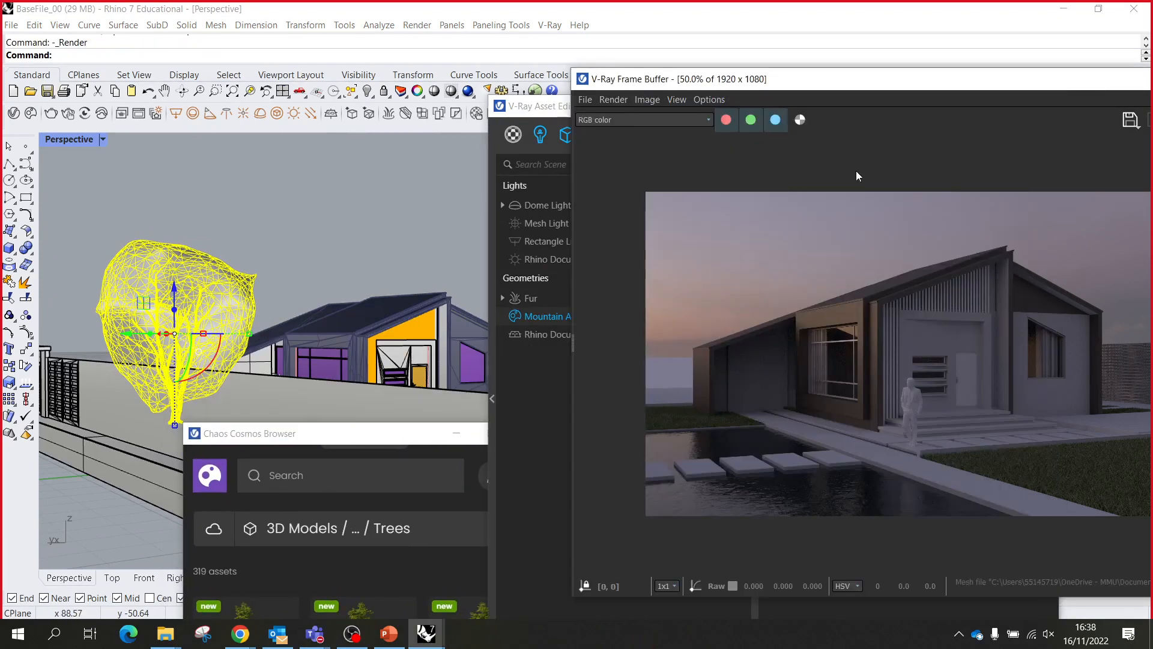
pyautogui.moveTo(319, 341); pyautogui.dragTo(307, 311, button='right')
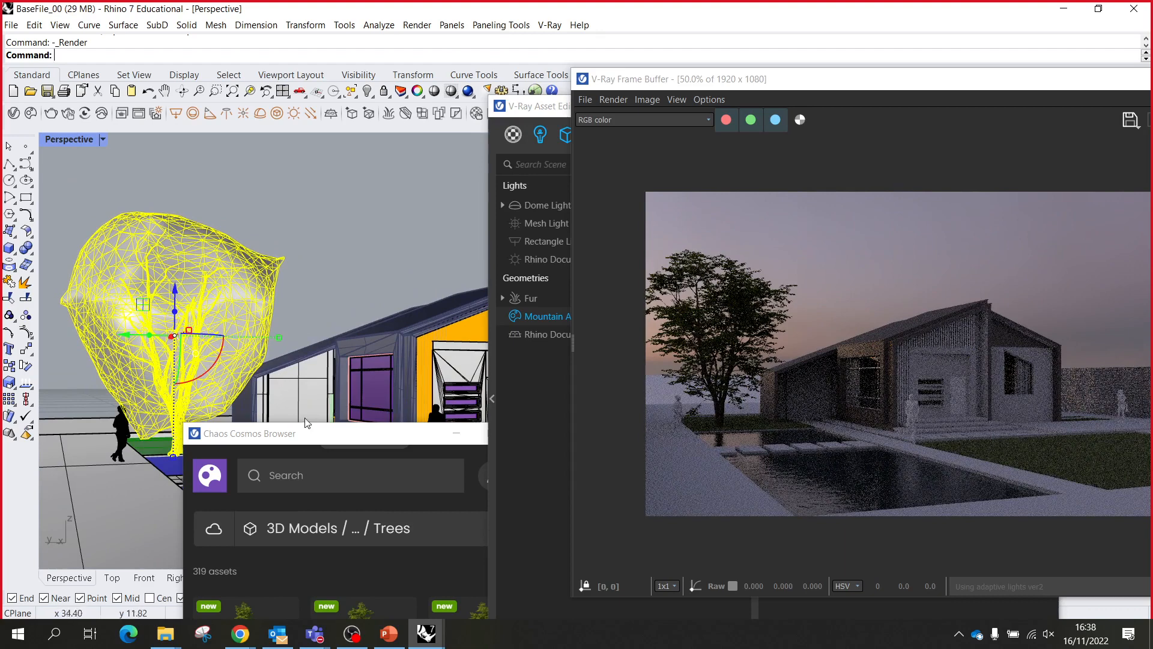
# - Open the Standing people category of 3D models in the Chaos Cosmos library
pyautogui.moveTo(302, 439); pyautogui.dragTo(180, 91)
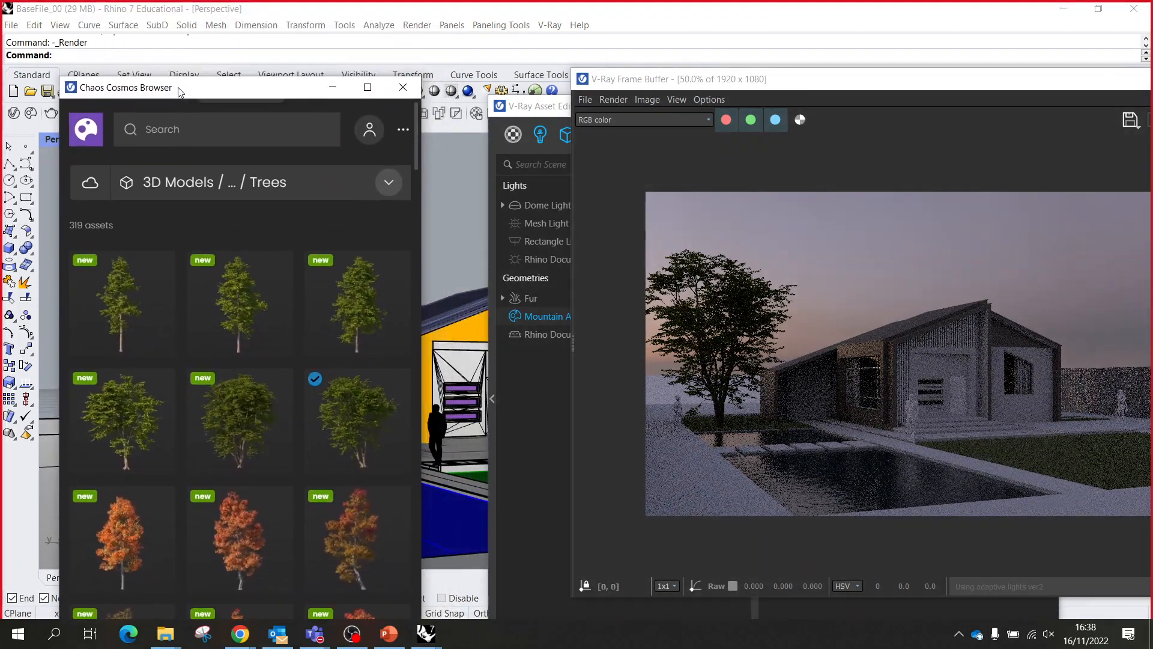
pyautogui.click(153, 185)
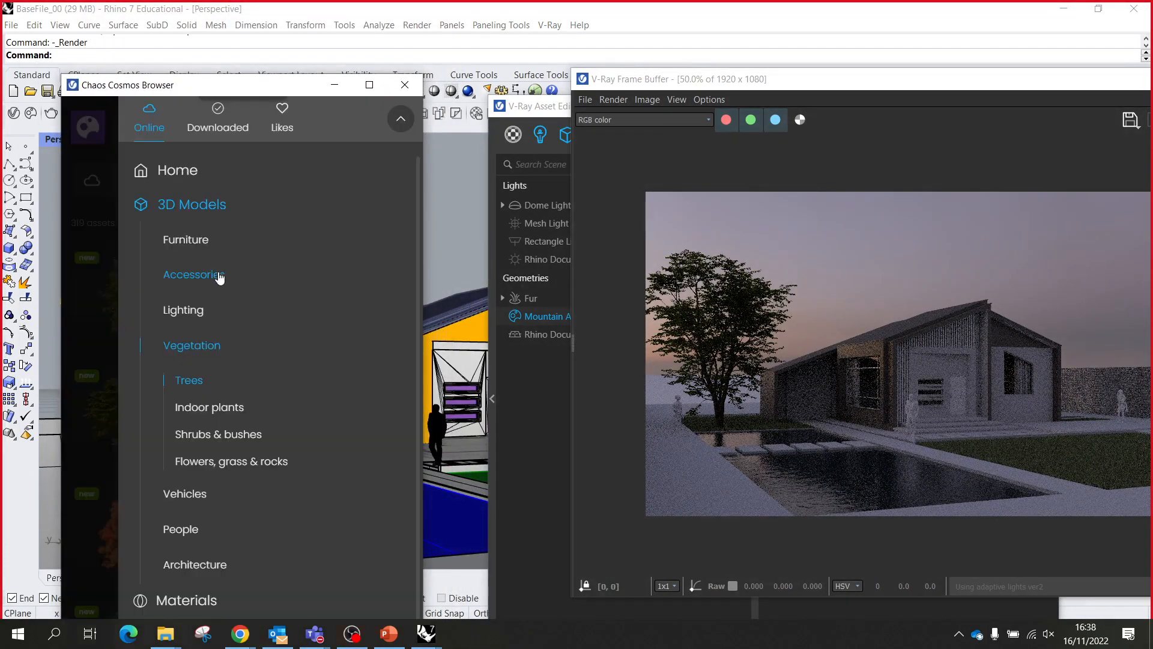
pyautogui.scroll(-1, 229, 337)
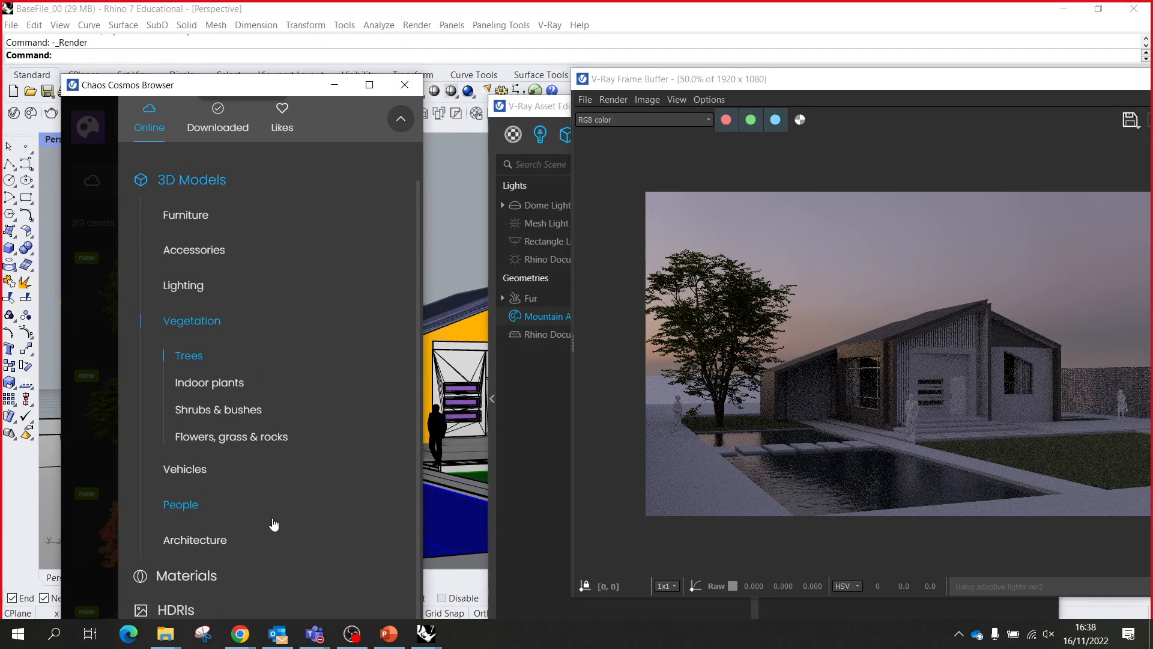
pyautogui.click(190, 512)
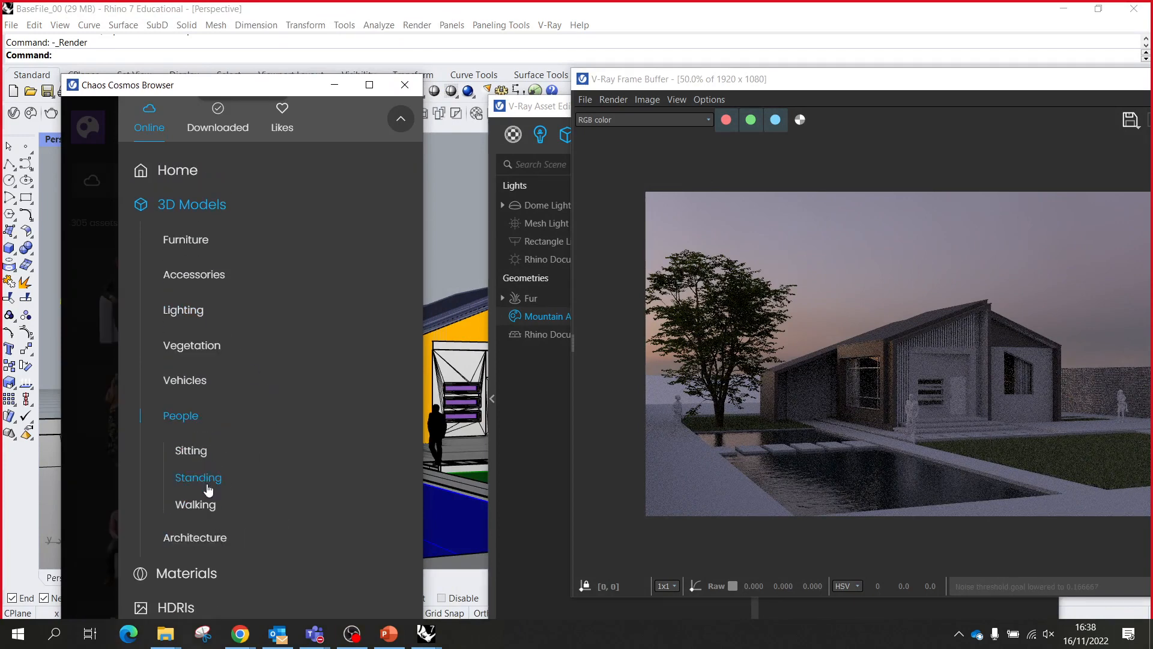
pyautogui.click(208, 488)
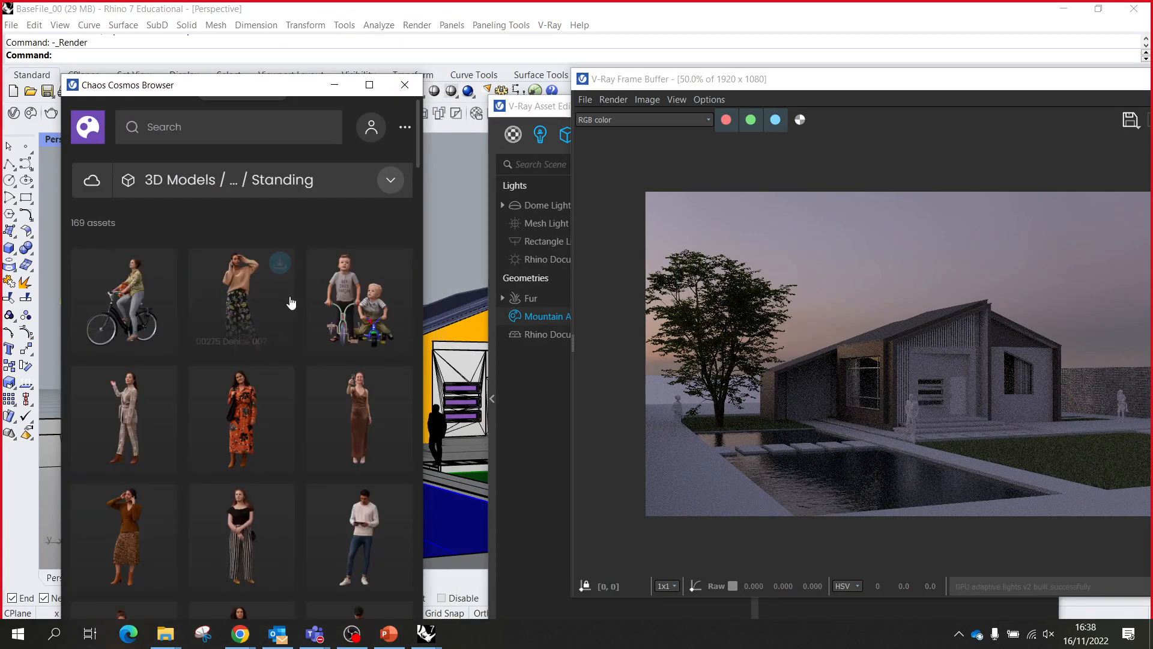
# - Import the 00240 Zeef 007 asset and place it at the pool's edge near the stepping stones
pyautogui.scroll(-3, 294, 300)
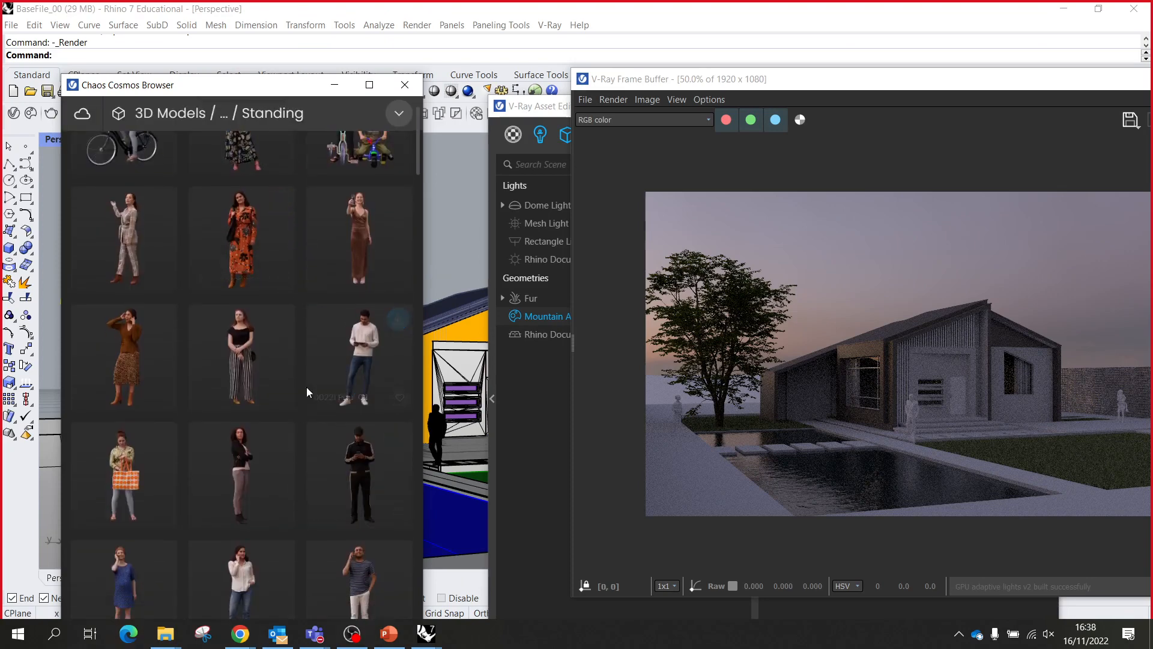
pyautogui.scroll(-2, 306, 387)
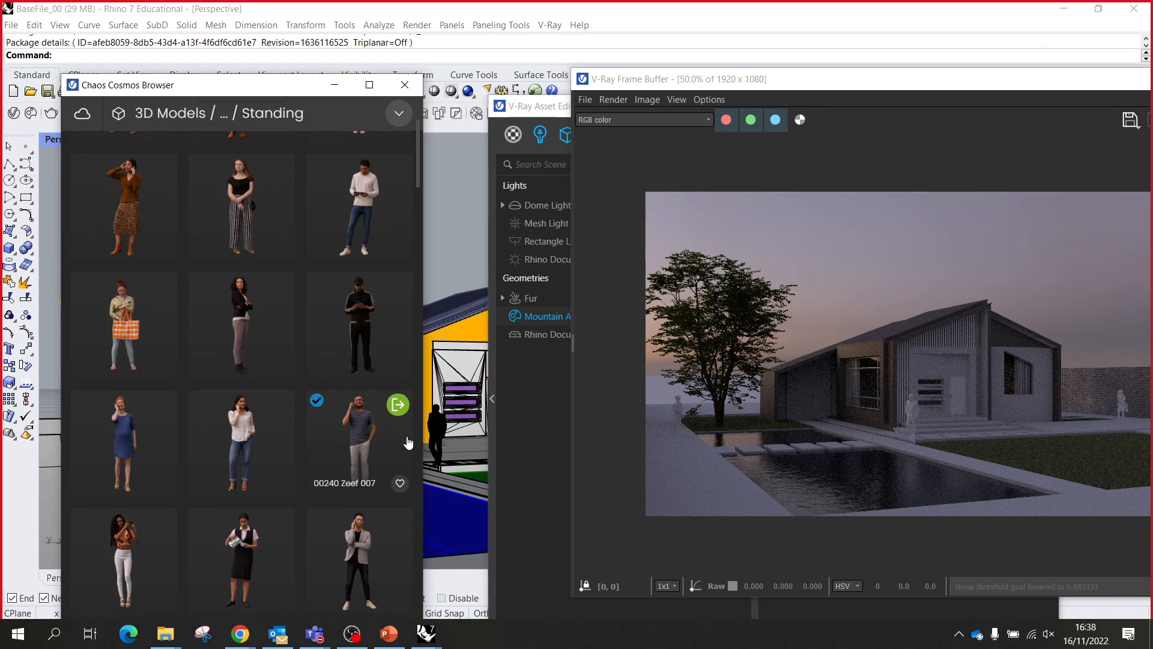
pyautogui.click(397, 405)
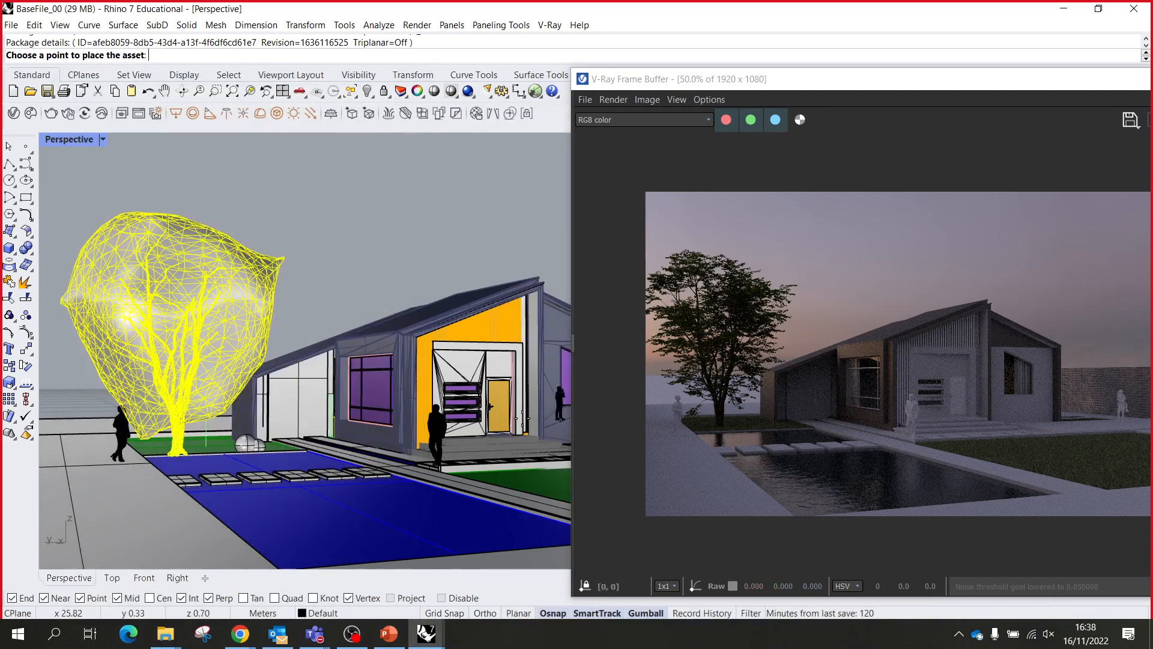
pyautogui.scroll(2, 300, 475)
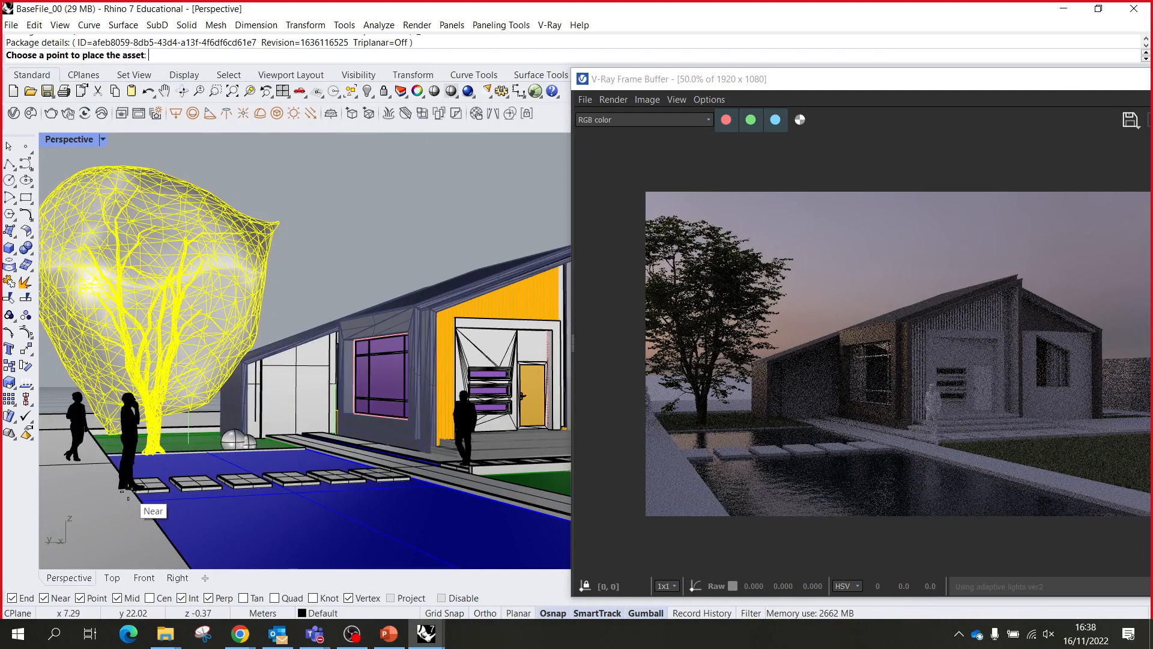
pyautogui.click(303, 474)
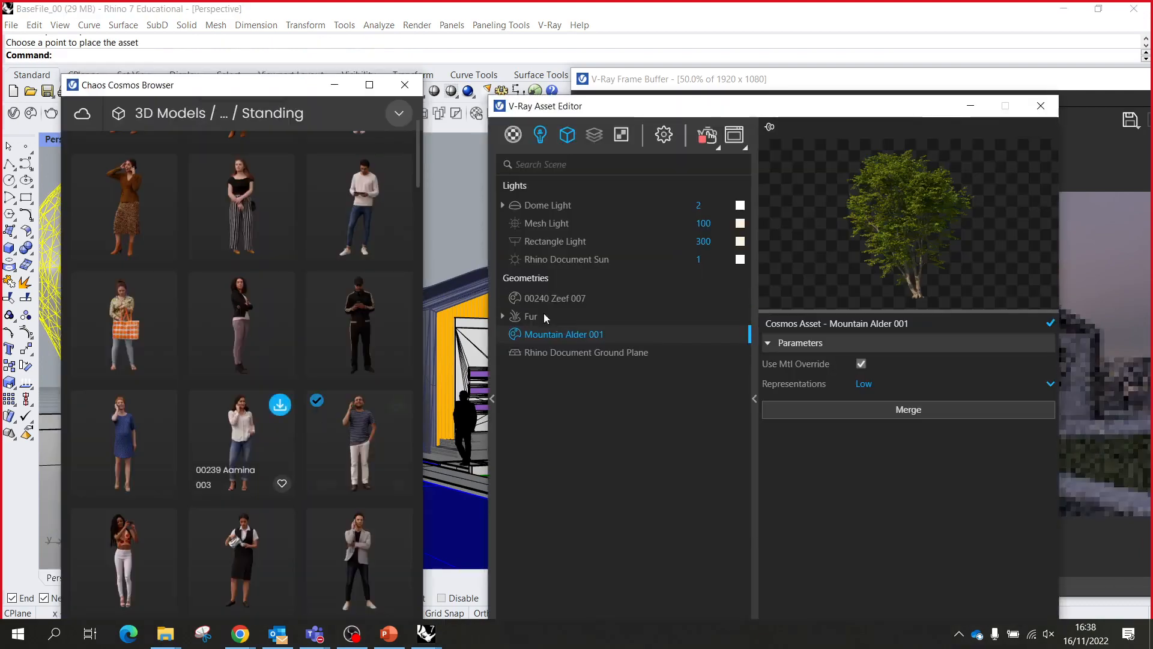
# - Examine the placed standing man up close in the interactive render
pyautogui.moveTo(736, 113); pyautogui.dragTo(372, 569)
pyautogui.scroll(3, 686, 453)
pyautogui.scroll(-2, 676, 427)
pyautogui.scroll(1, 689, 323)
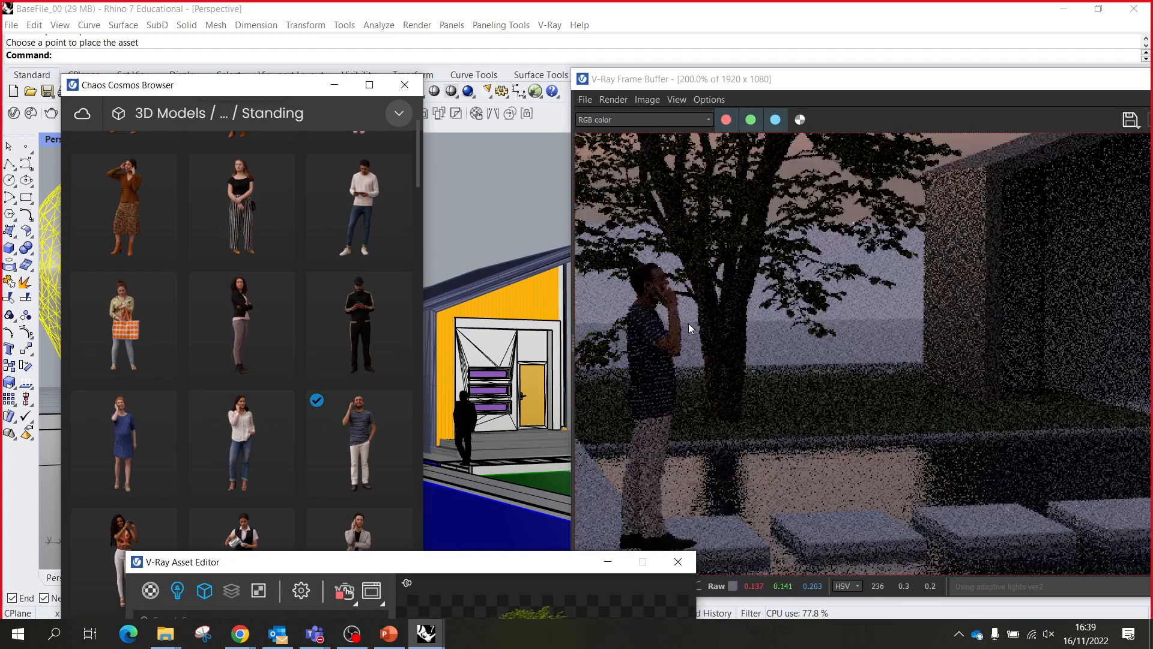
pyautogui.scroll(-2, 687, 323)
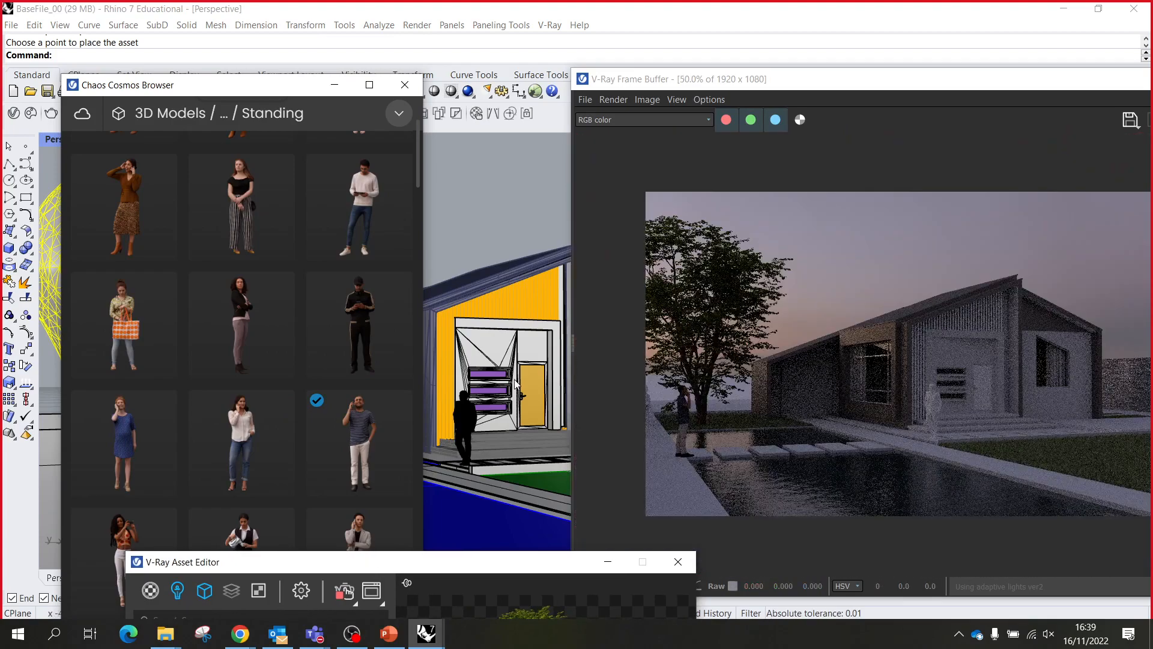
# - Look through the standing people models and download the 00239 Aamina 003 asset
pyautogui.scroll(-7, 288, 378)
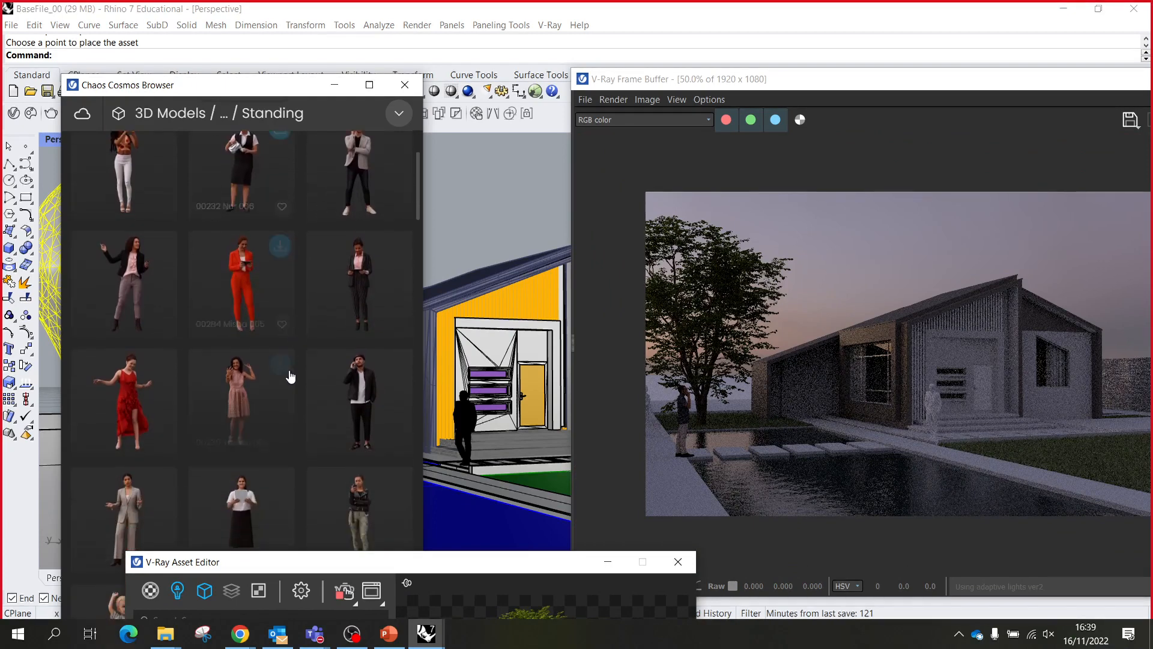
pyautogui.scroll(-3, 290, 377)
pyautogui.scroll(-3, 368, 464)
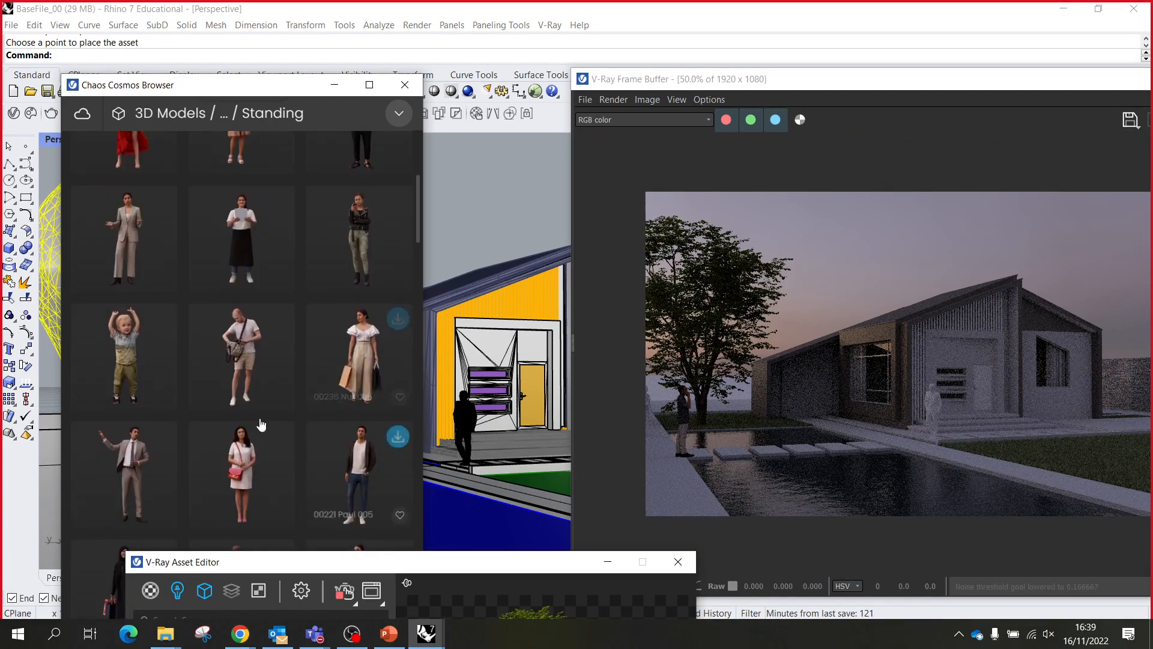
pyautogui.scroll(-2, 229, 342)
pyautogui.scroll(6, 213, 344)
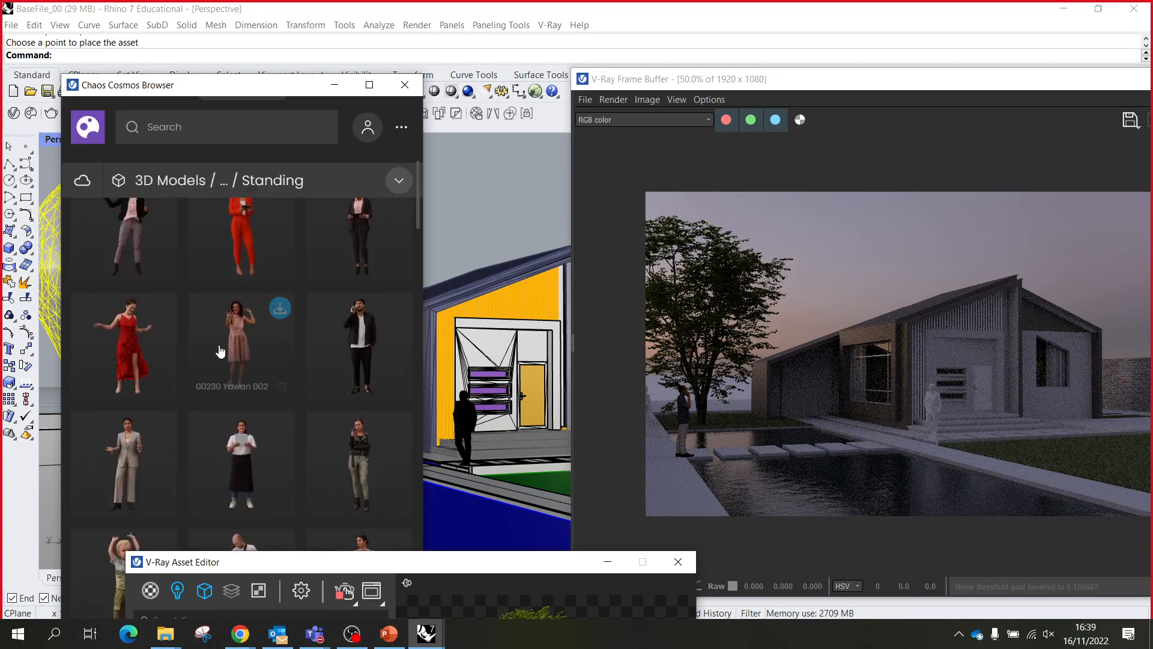
pyautogui.scroll(3, 286, 354)
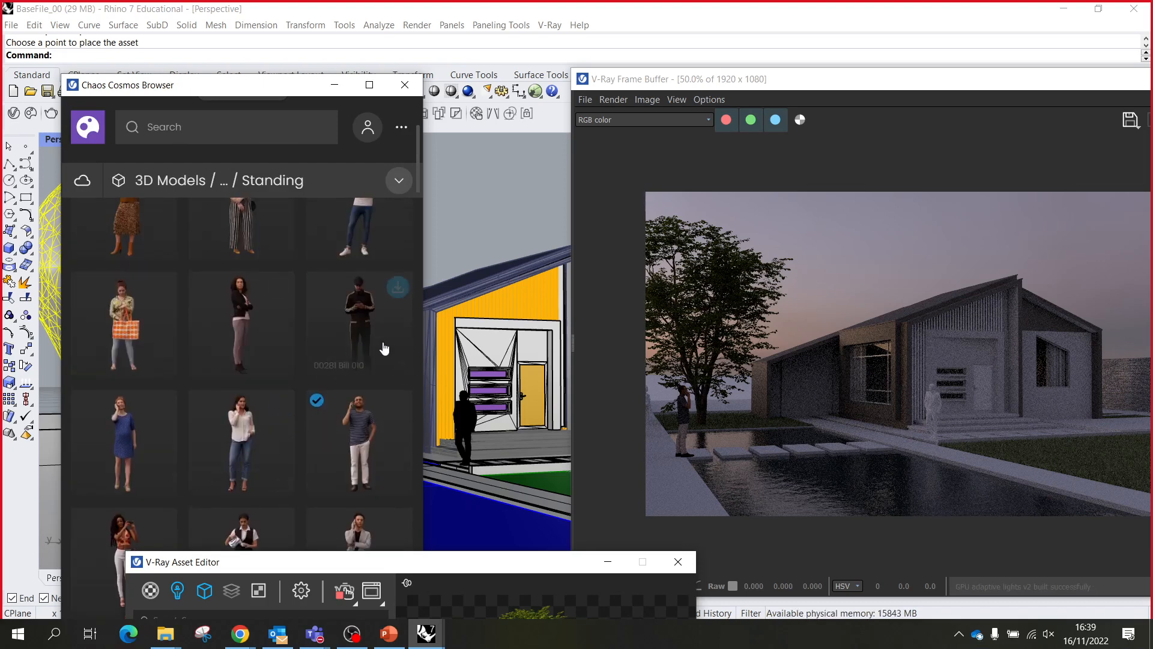
pyautogui.click(280, 405)
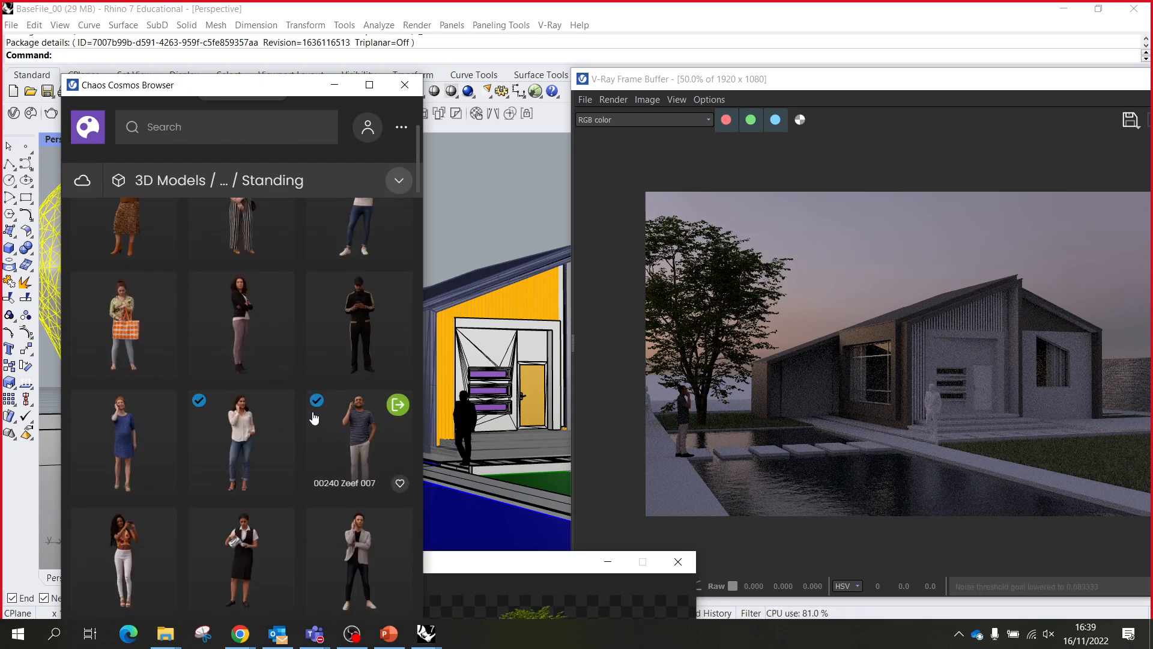
pyautogui.moveTo(280, 416)
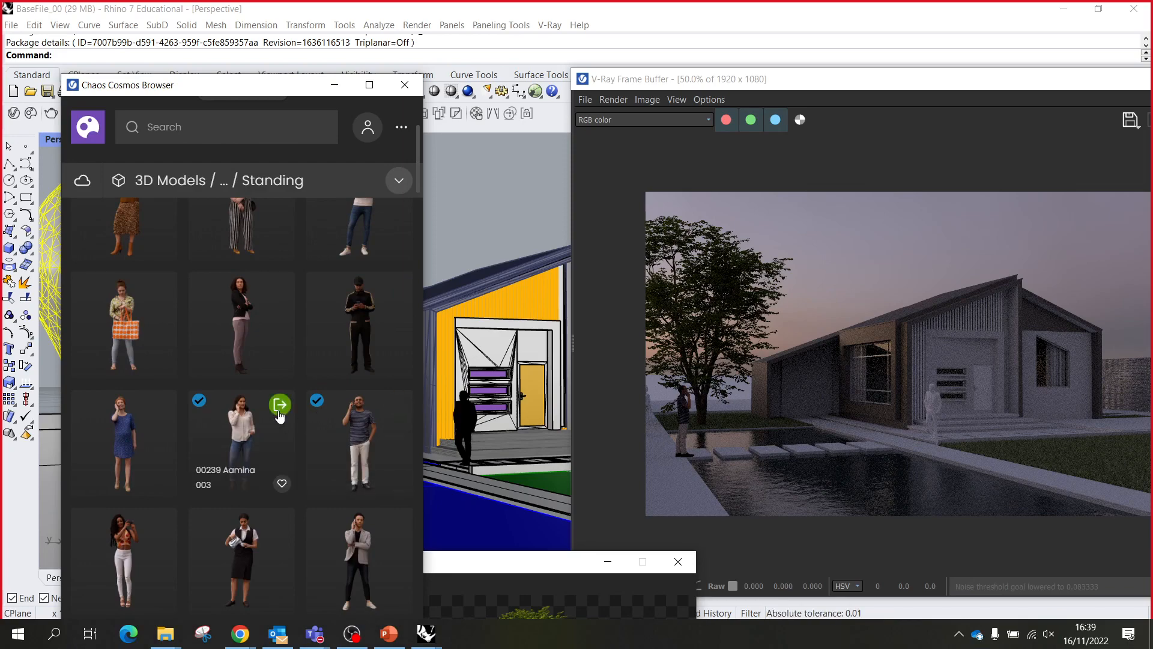
# - Place the 00239 Aamina 003 asset on the path between pool and lawn, and shift it slightly toward the lawn
pyautogui.click(280, 405)
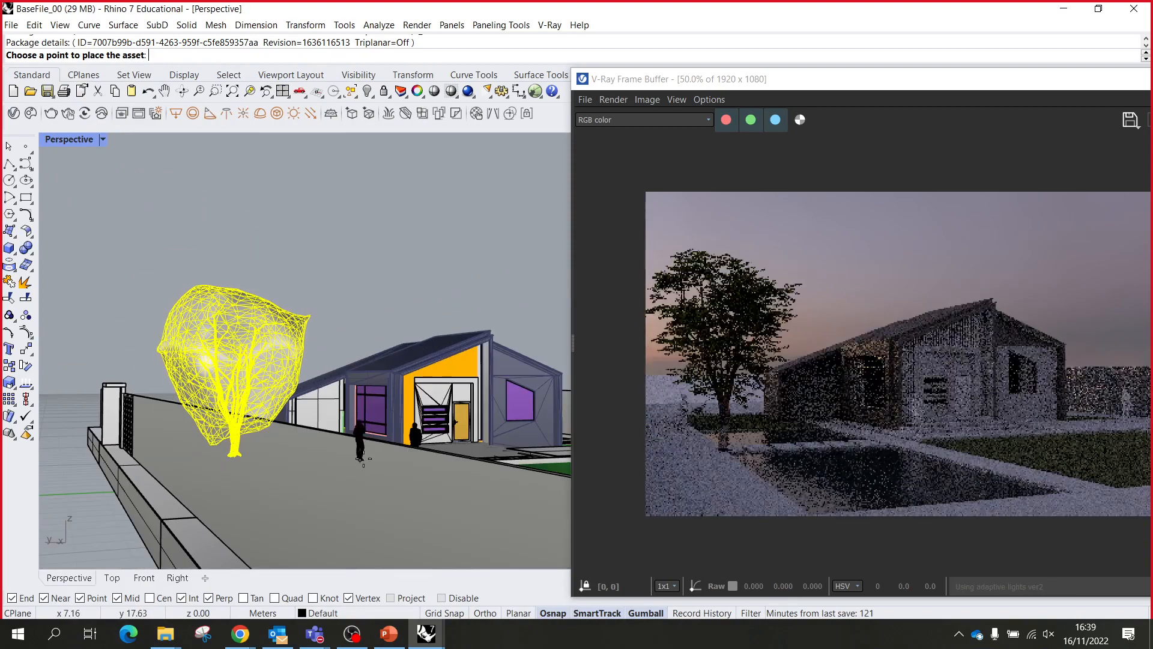
pyautogui.scroll(5, 361, 459)
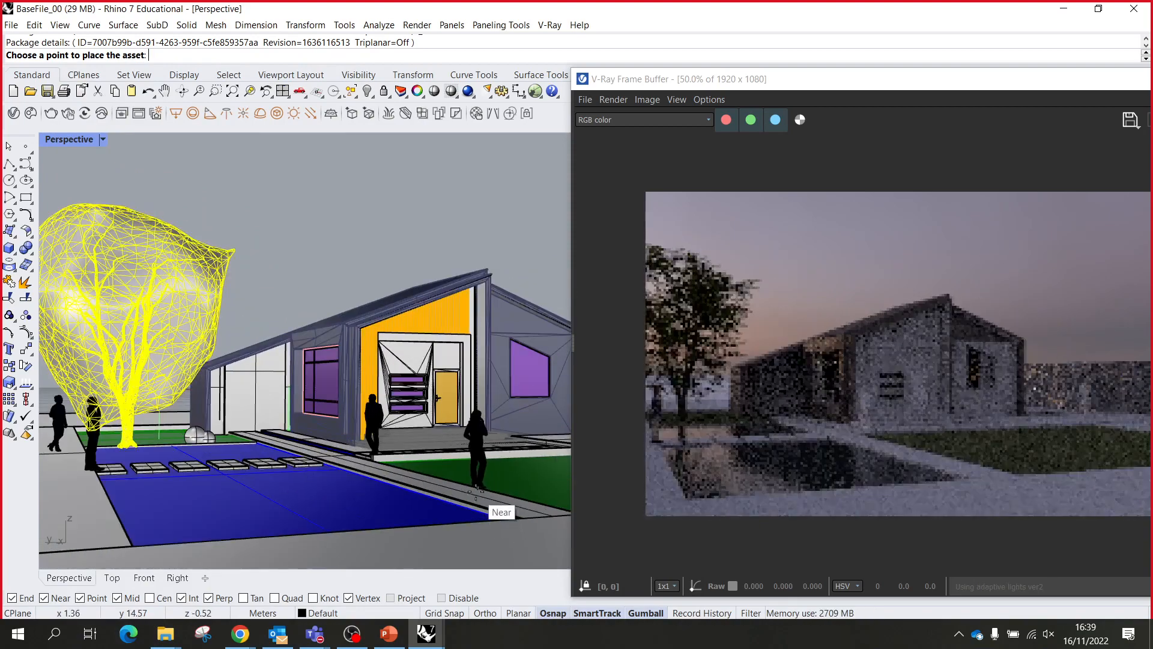
pyautogui.click(467, 498)
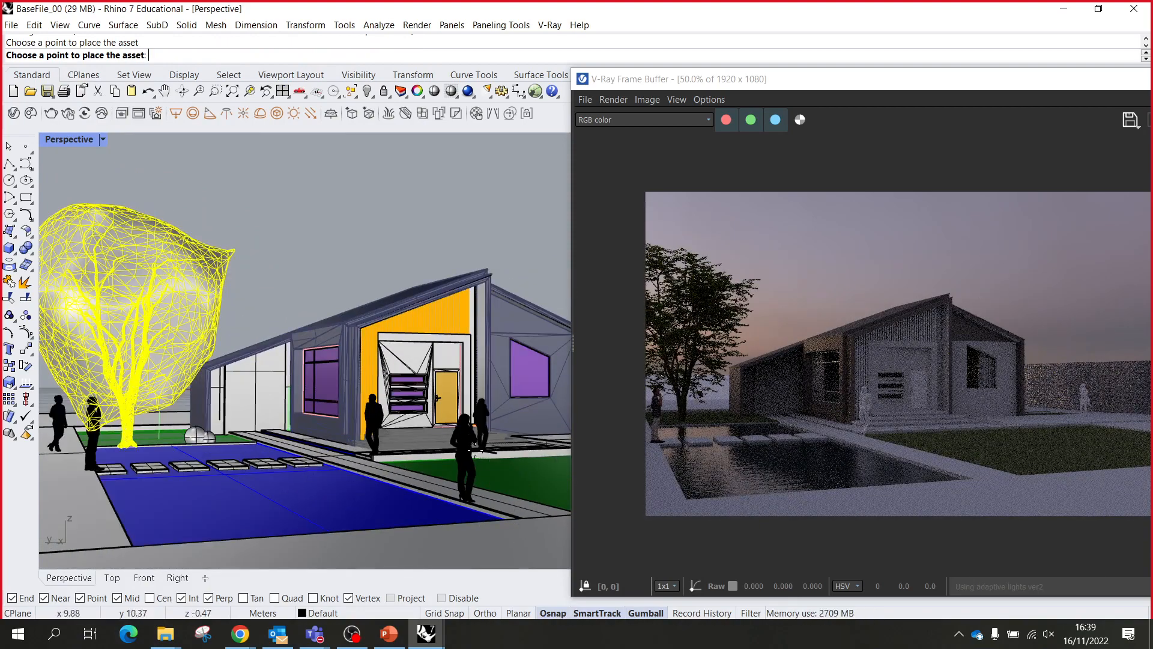
pyautogui.press('Return')
pyautogui.click(460, 465)
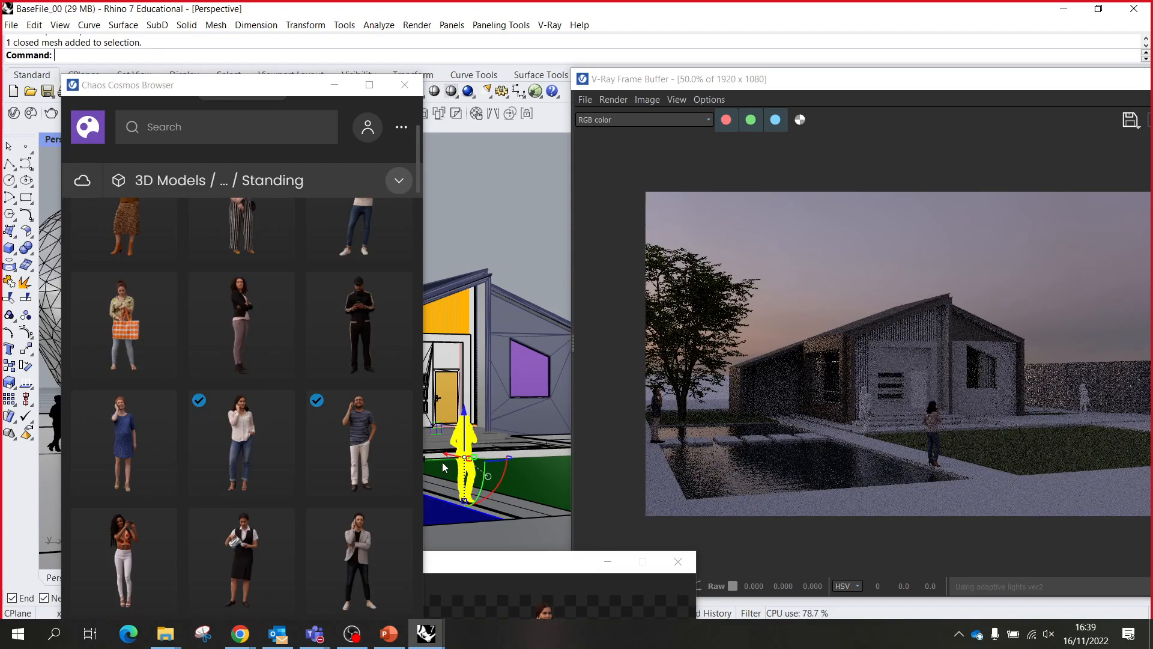
pyautogui.moveTo(442, 463); pyautogui.dragTo(463, 469)
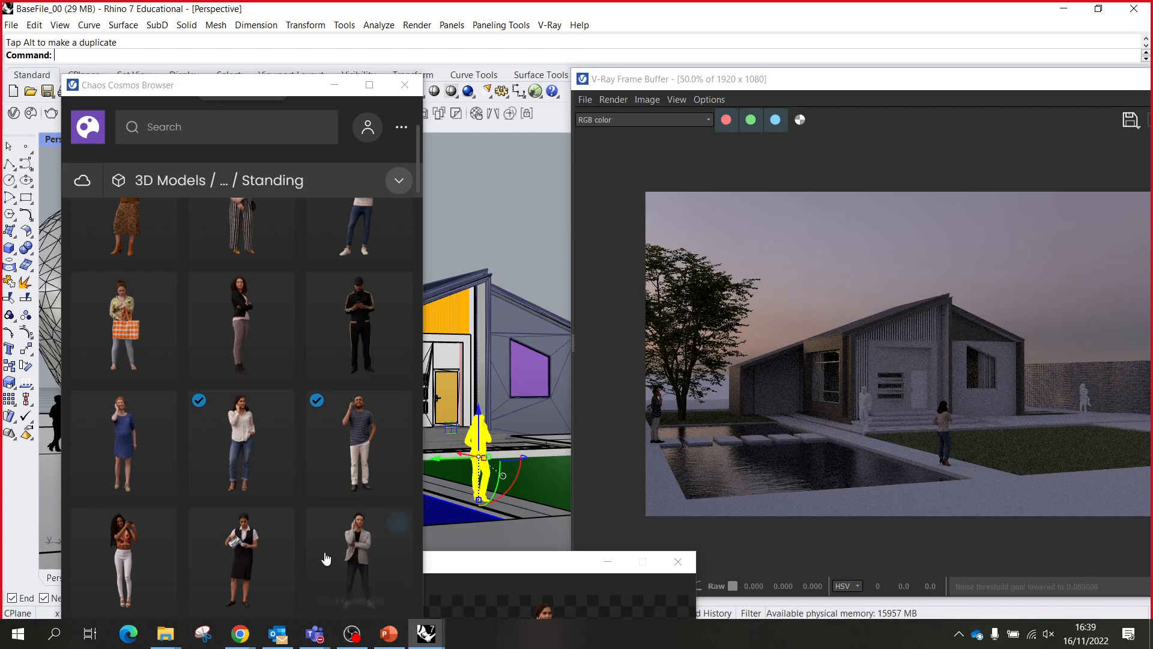
# - Frame the house entrance and the placed woman more closely, and open the Vegetation category in the Cosmos library
pyautogui.scroll(5, 341, 326)
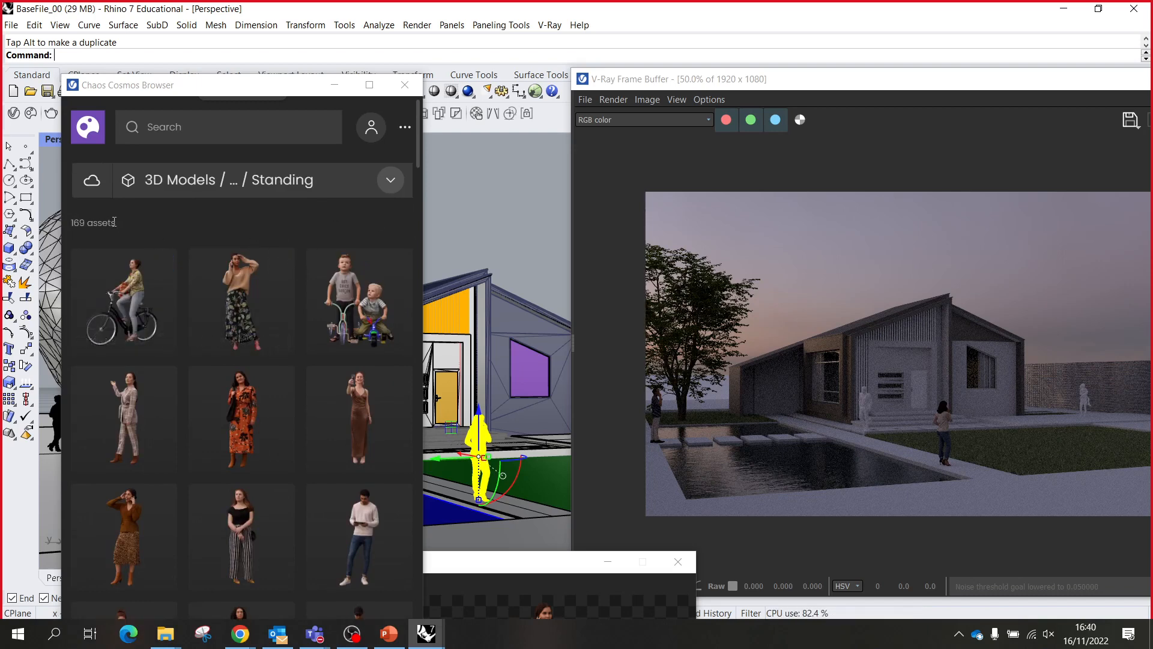
pyautogui.click(193, 193)
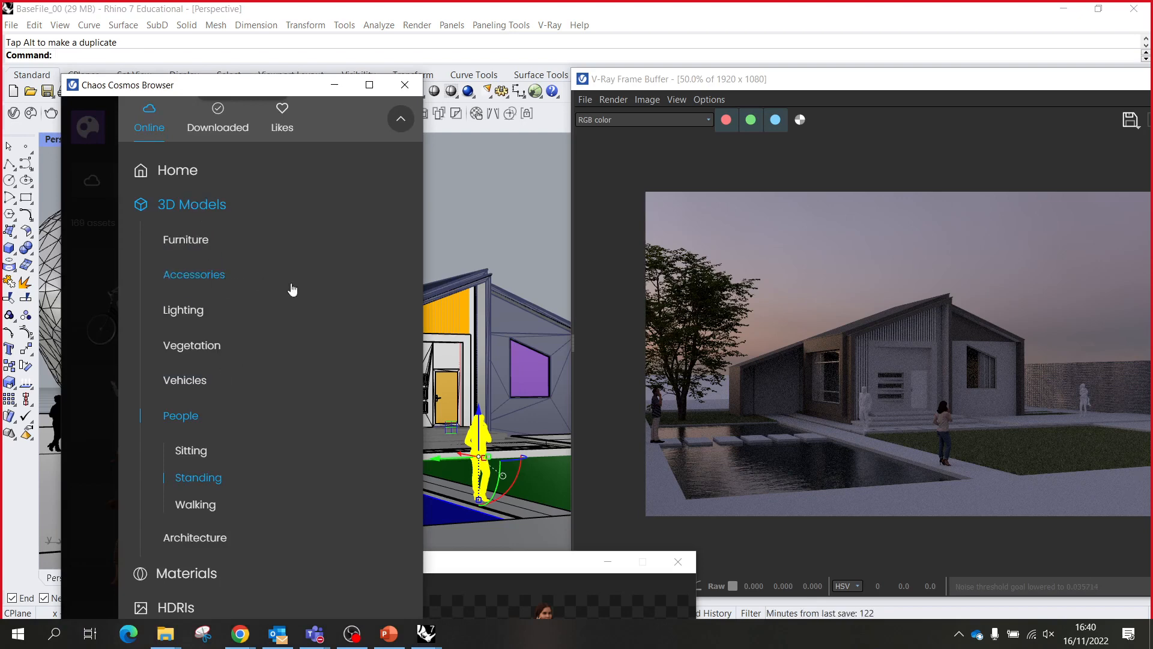
pyautogui.scroll(5, 525, 463)
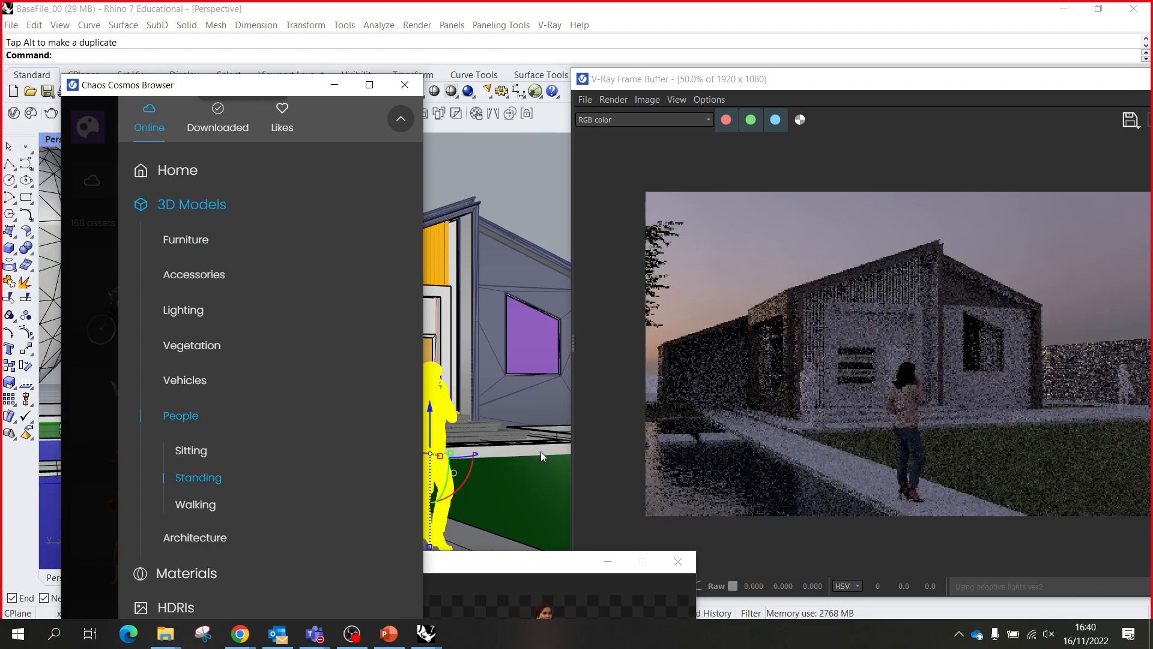
pyautogui.scroll(2, 515, 443)
pyautogui.scroll(2, 525, 450)
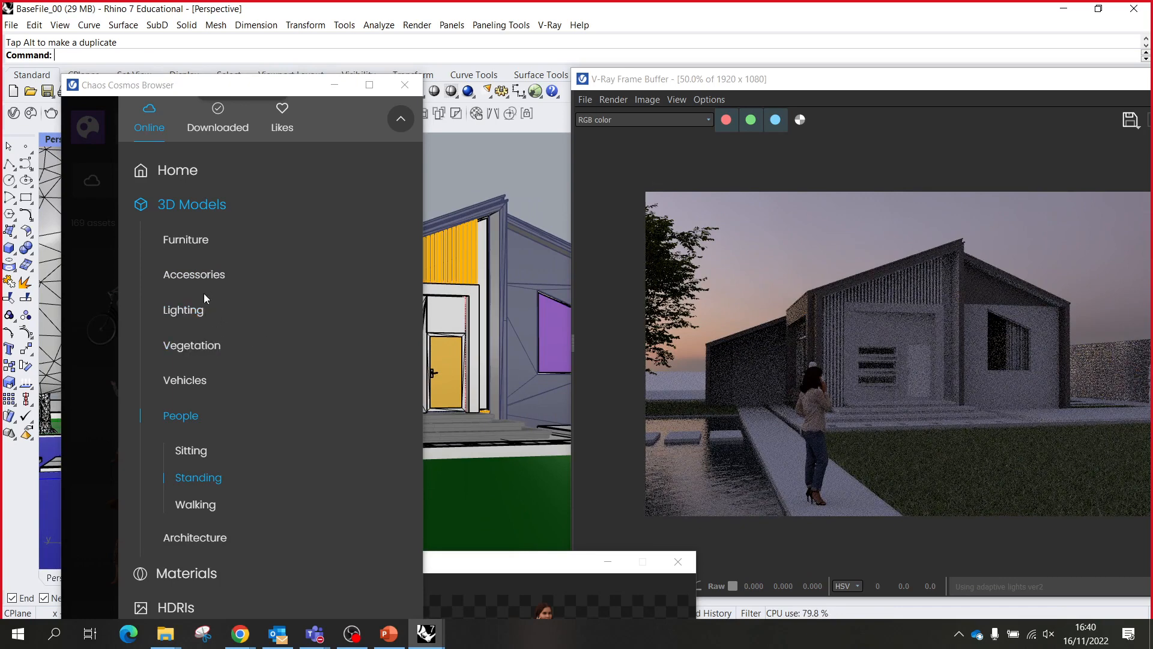
pyautogui.click(192, 173)
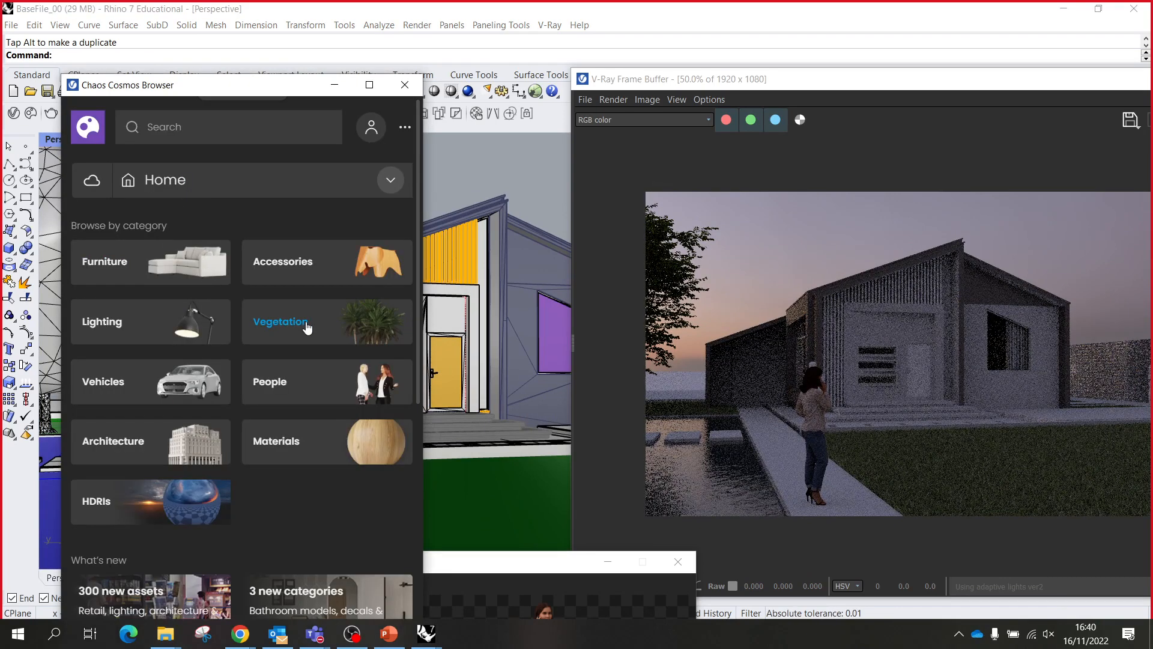
pyautogui.click(307, 327)
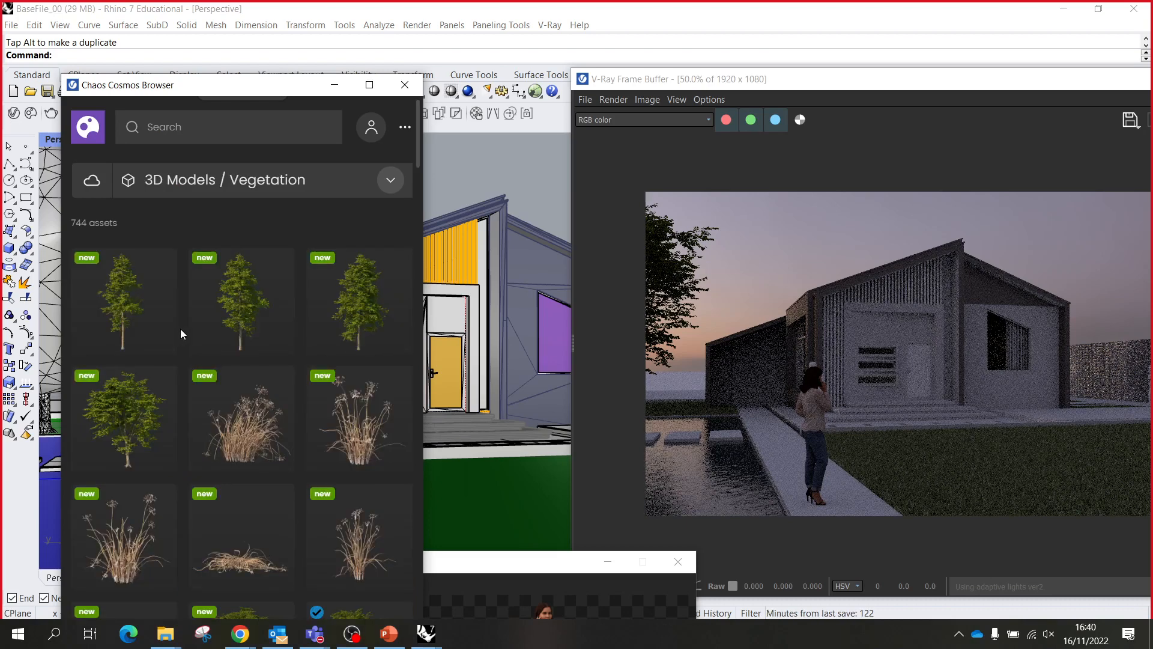
# - Import the Japanese Lawn Grass 002 asset and place one clump at the lawn's edge beside the path
pyautogui.scroll(-5, 309, 325)
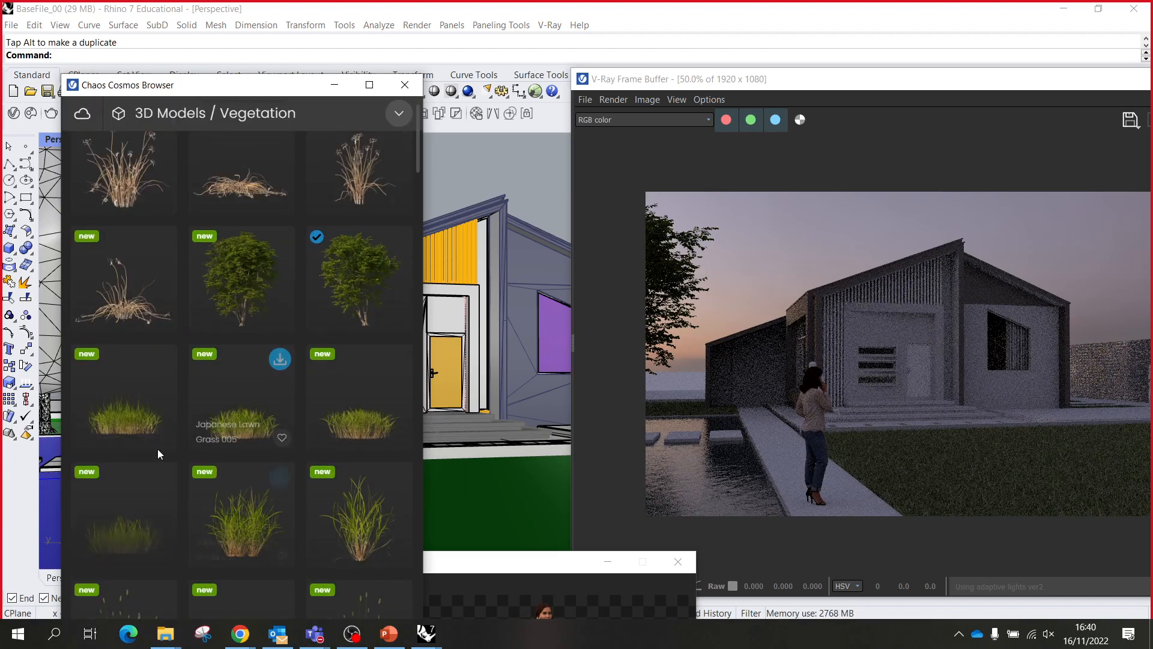
pyautogui.scroll(-2, 180, 453)
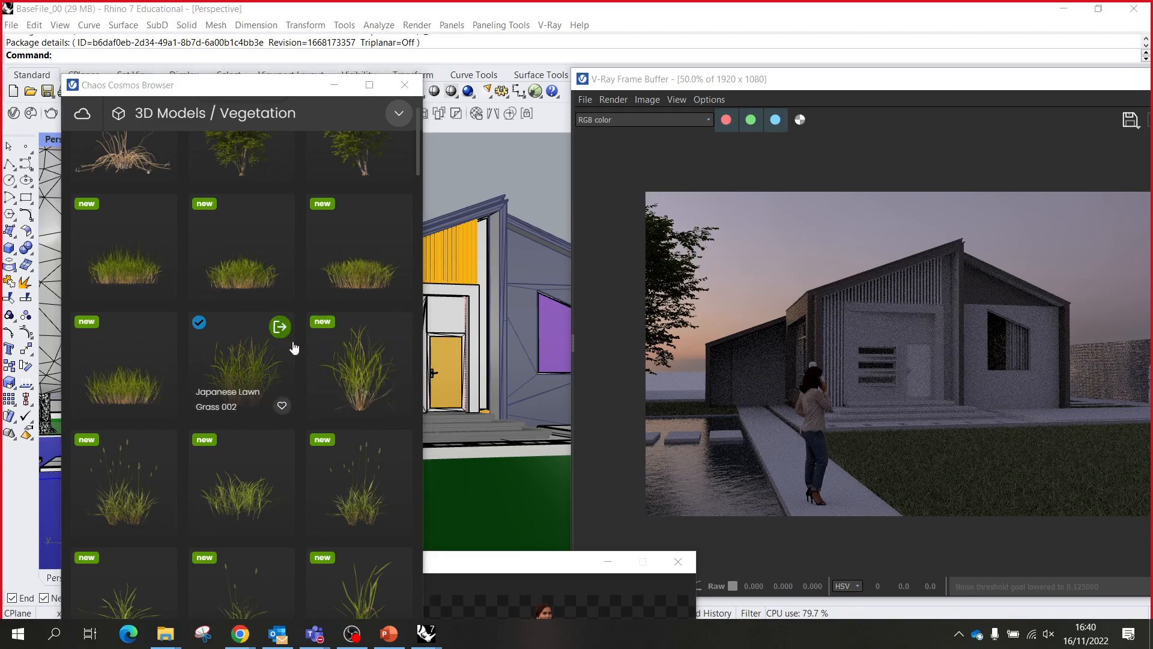
pyautogui.click(280, 328)
pyautogui.scroll(2, 431, 515)
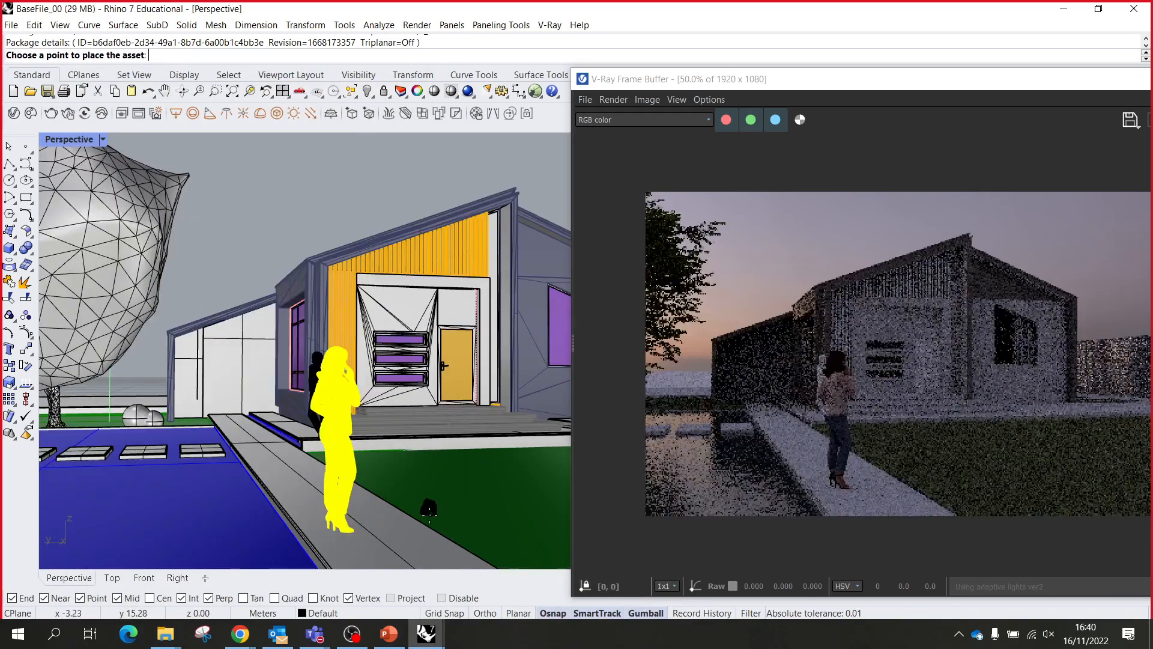
pyautogui.click(425, 516)
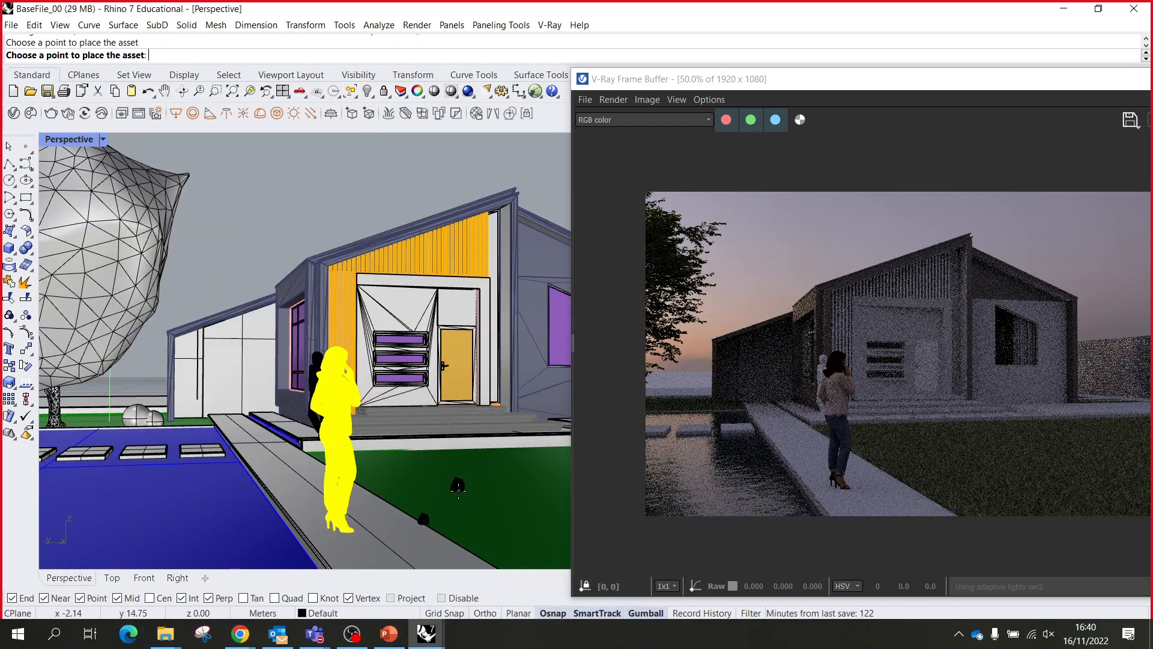
pyautogui.press('Escape')
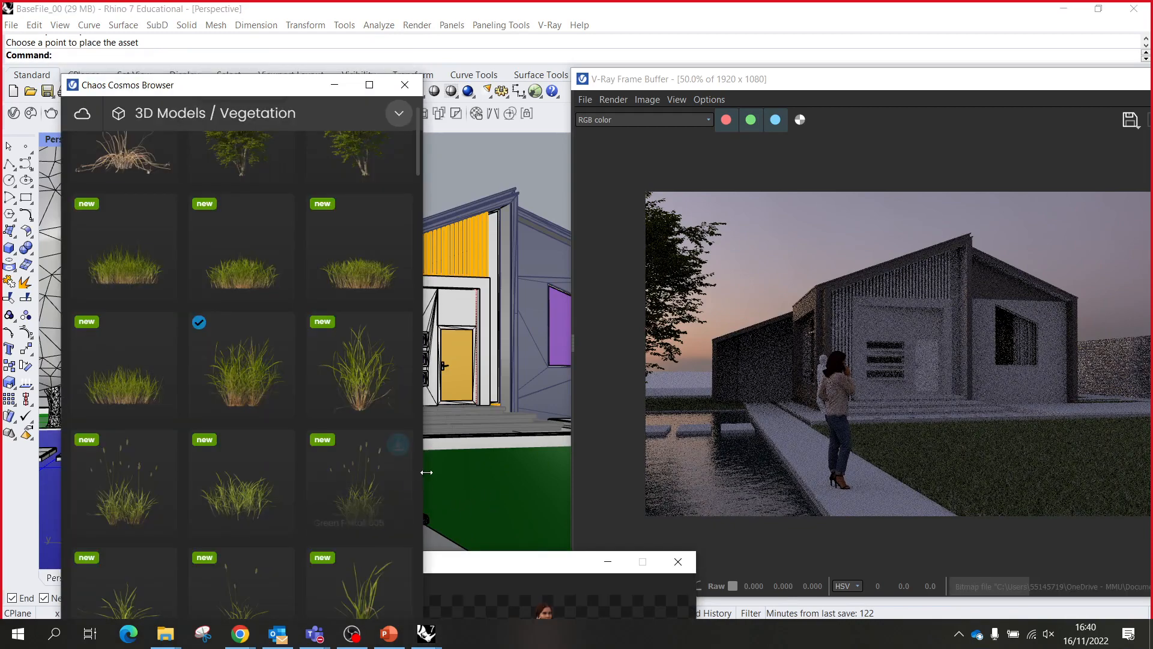
# - Download the Ray Grass 004 asset and place one clump at the lawn's edge near the first grass
pyautogui.scroll(-10, 297, 414)
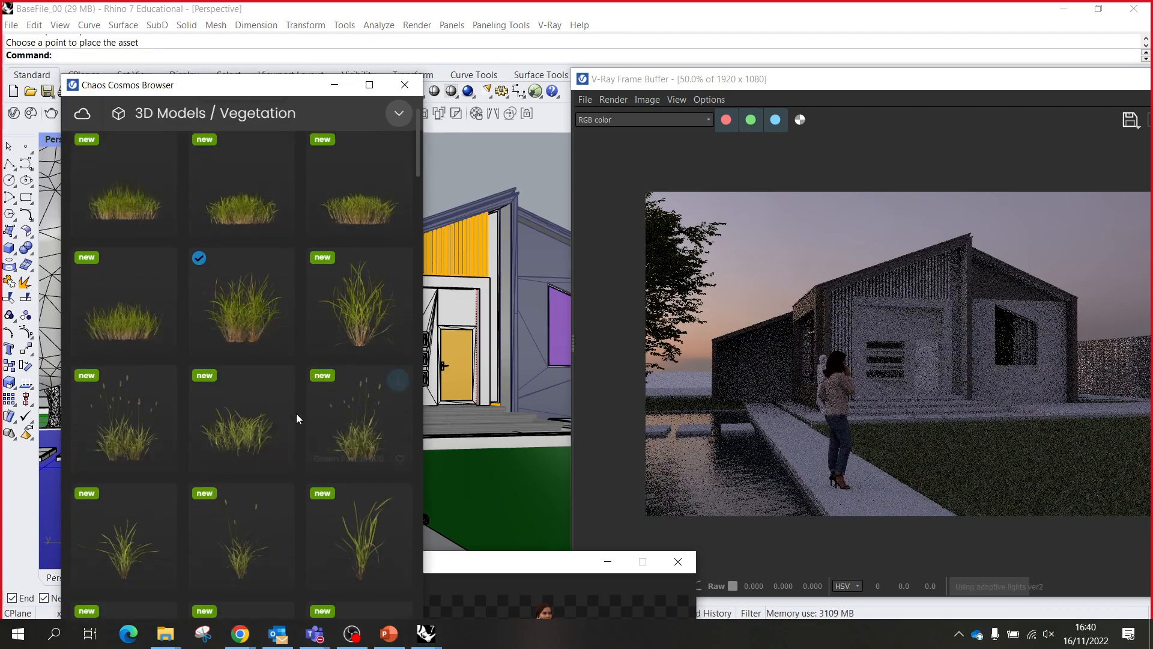
pyautogui.scroll(-4, 268, 394)
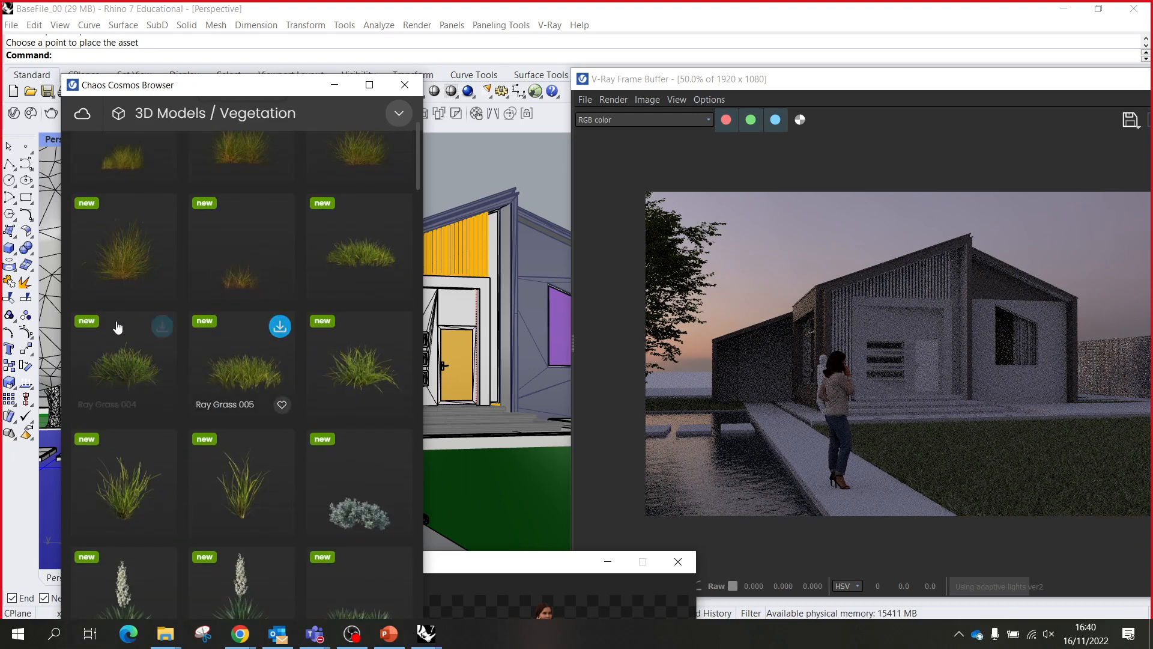
pyautogui.click(162, 327)
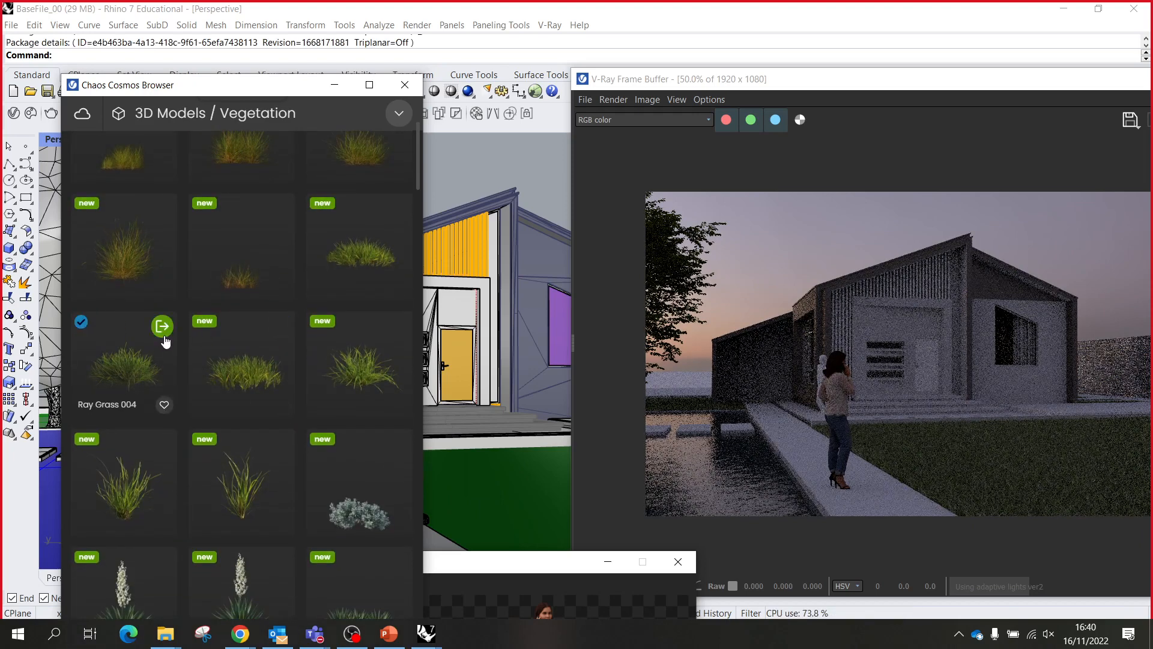
pyautogui.click(162, 327)
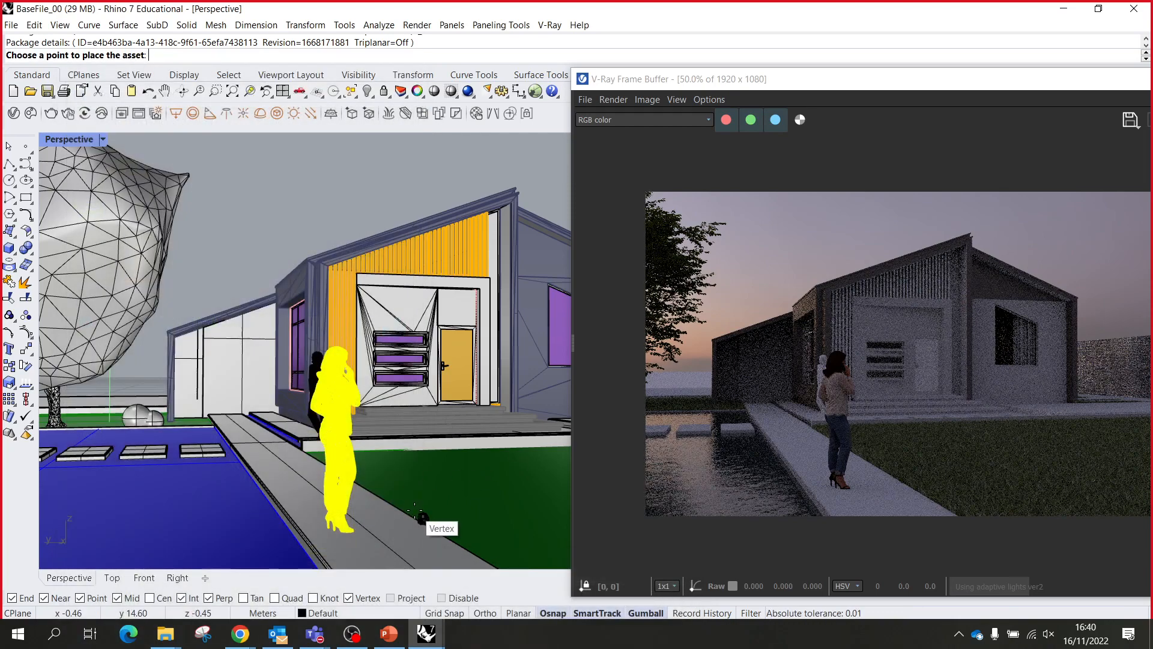
pyautogui.click(402, 509)
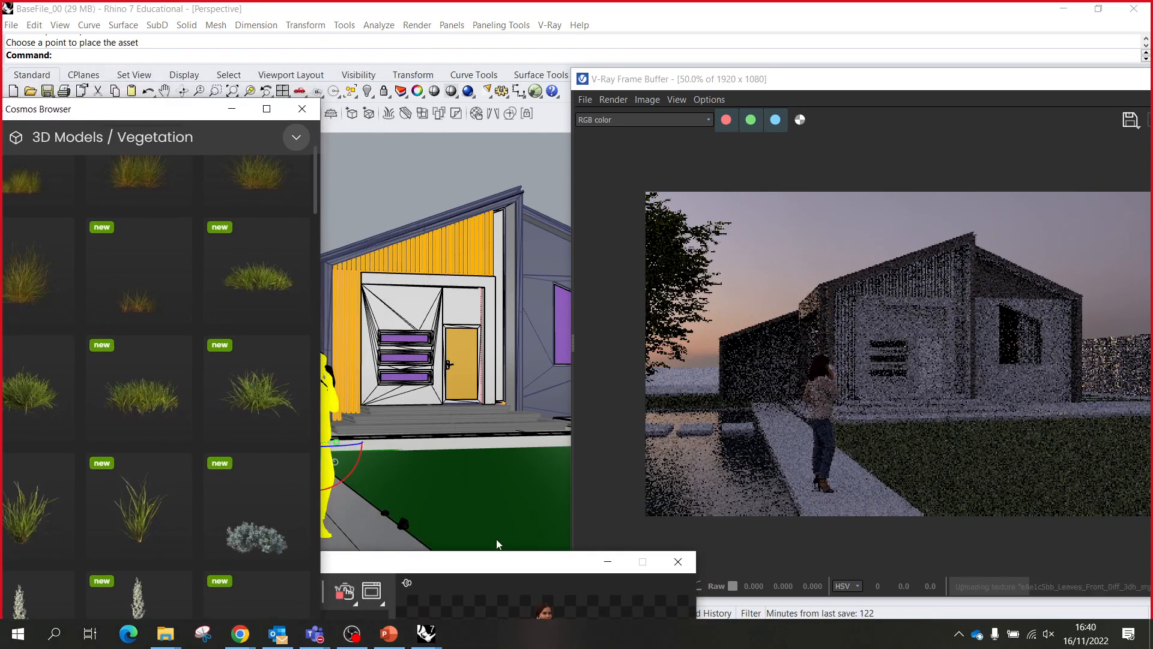
# - Shift the Ray Grass 004 and Japanese Lawn Grass 002 clumps further onto the lawn and enlarge both
pyautogui.click(383, 514)
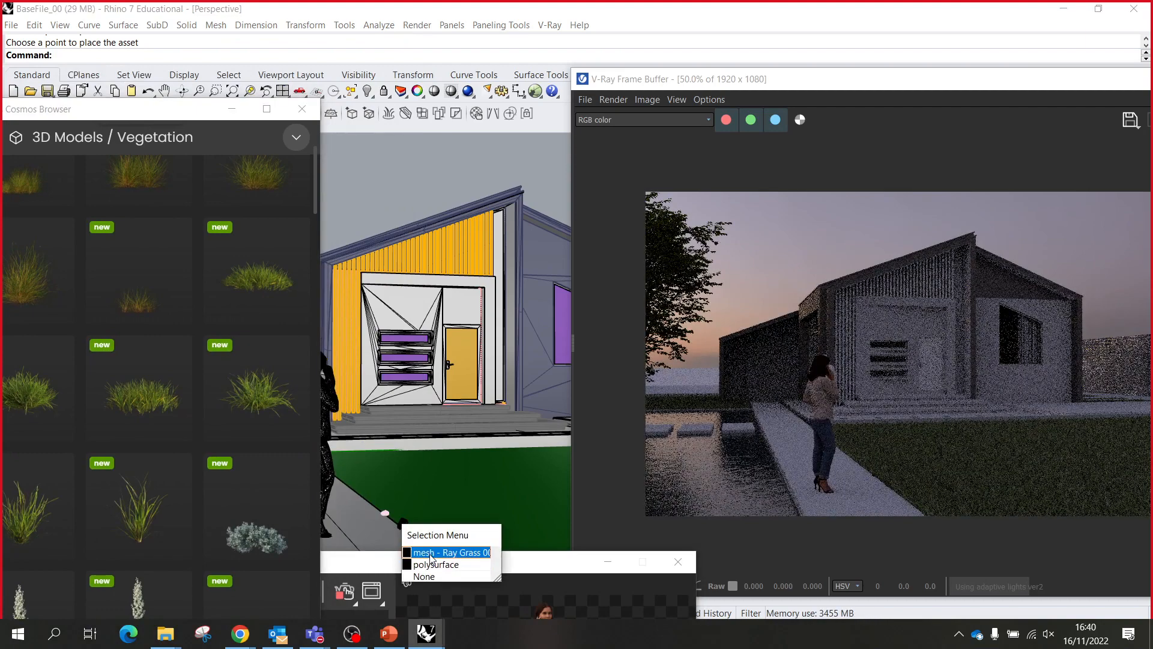
pyautogui.click(420, 547)
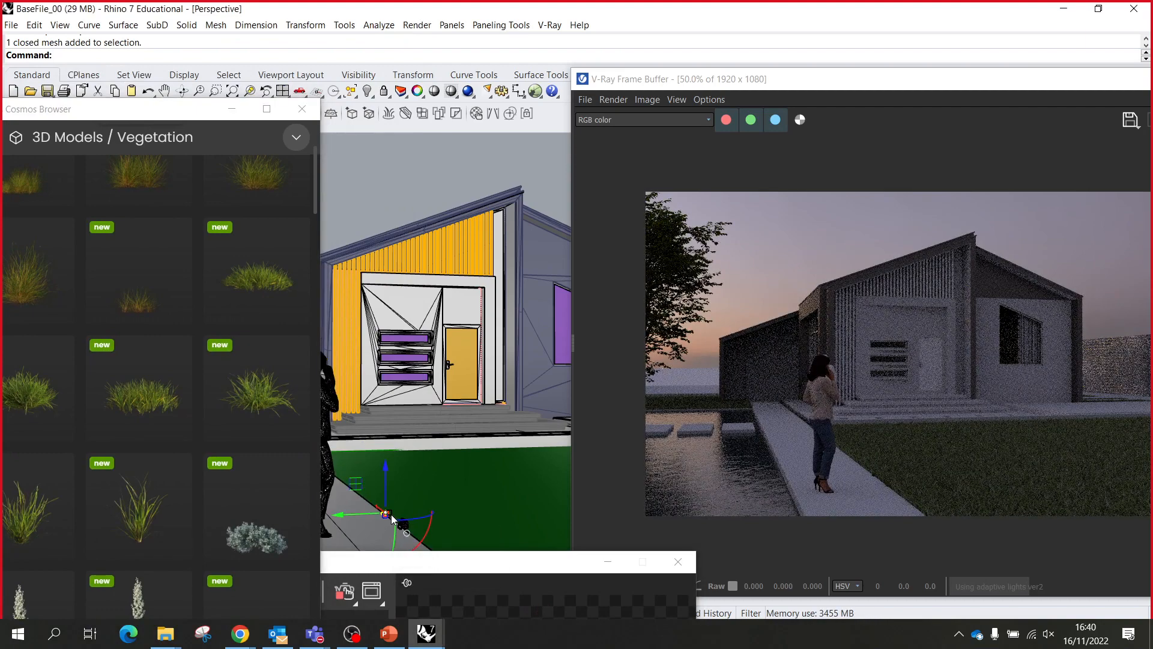
pyautogui.moveTo(392, 517); pyautogui.dragTo(441, 491)
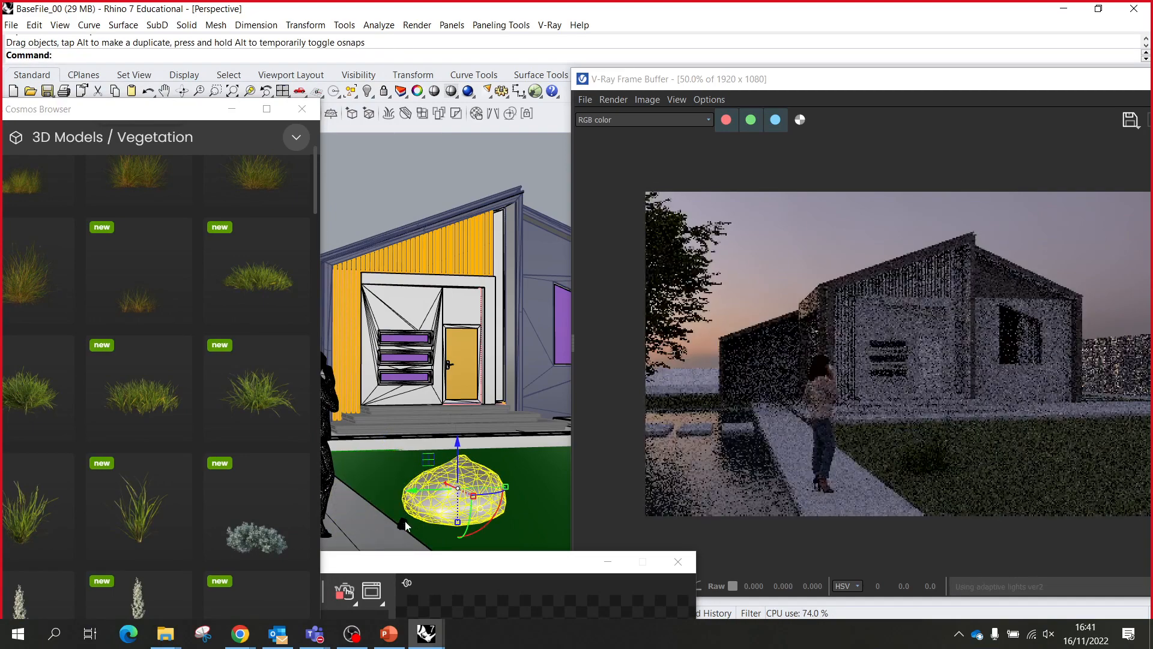
pyautogui.click(404, 524)
pyautogui.moveTo(403, 536); pyautogui.dragTo(433, 529)
pyautogui.scroll(1, 964, 473)
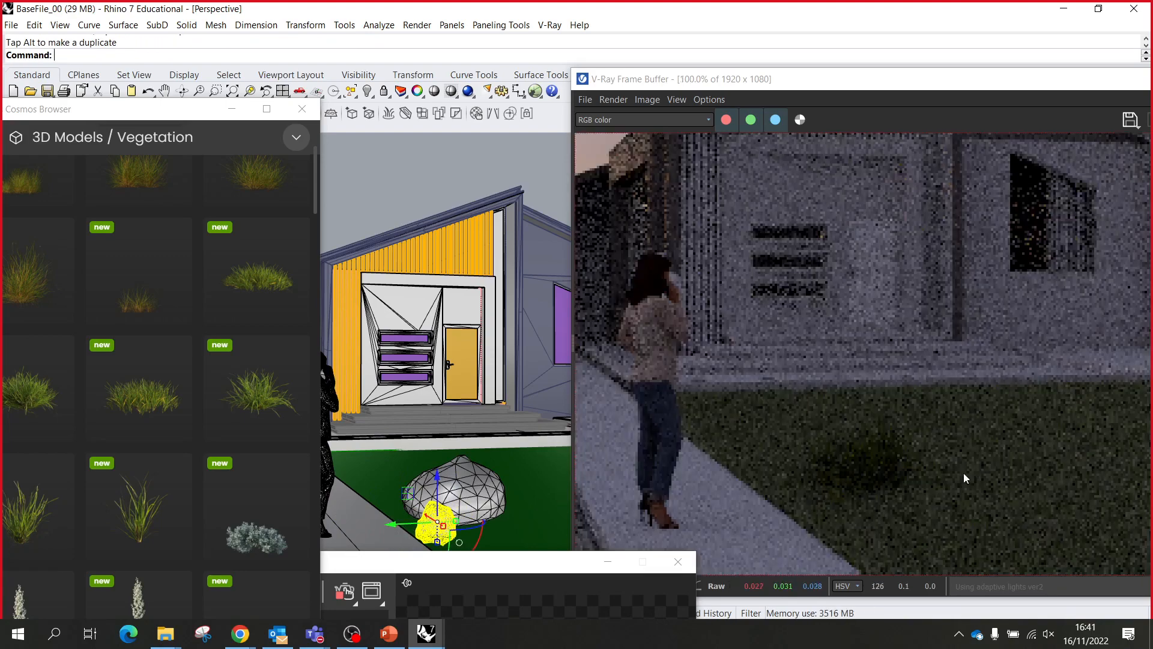
pyautogui.moveTo(963, 473); pyautogui.dragTo(821, 395, button='middle')
pyautogui.scroll(-1, 827, 388)
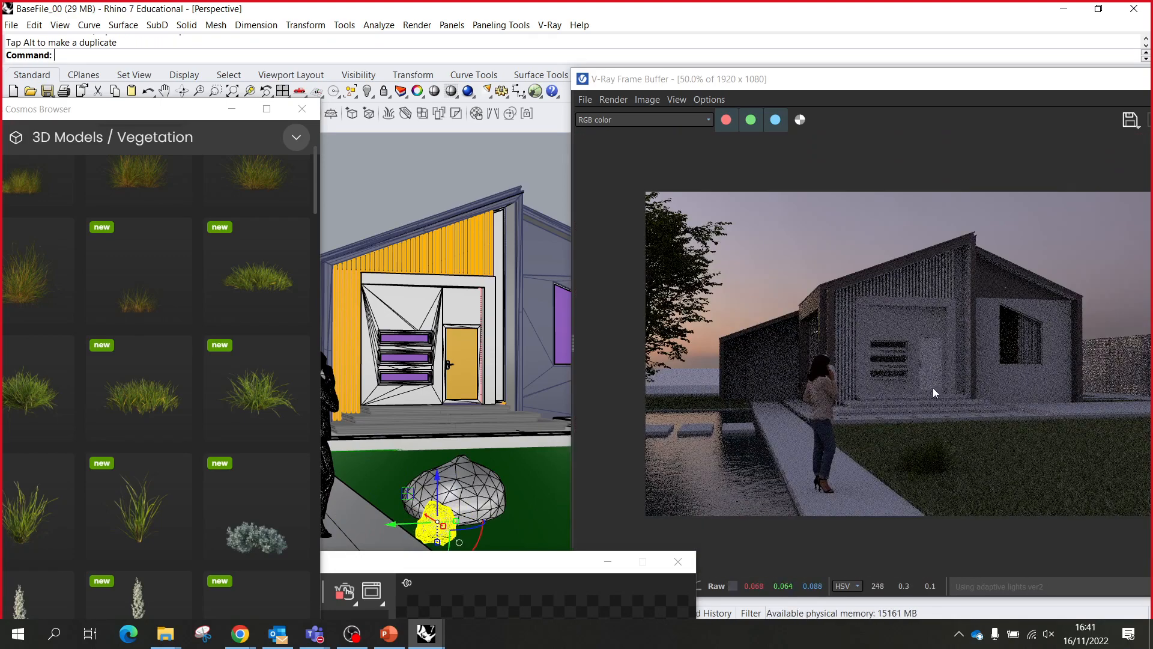
# - Bring the V-Ray Asset Editor into view in place of the Cosmos browser and turn on the Rhino Document Sun
pyautogui.click(534, 92)
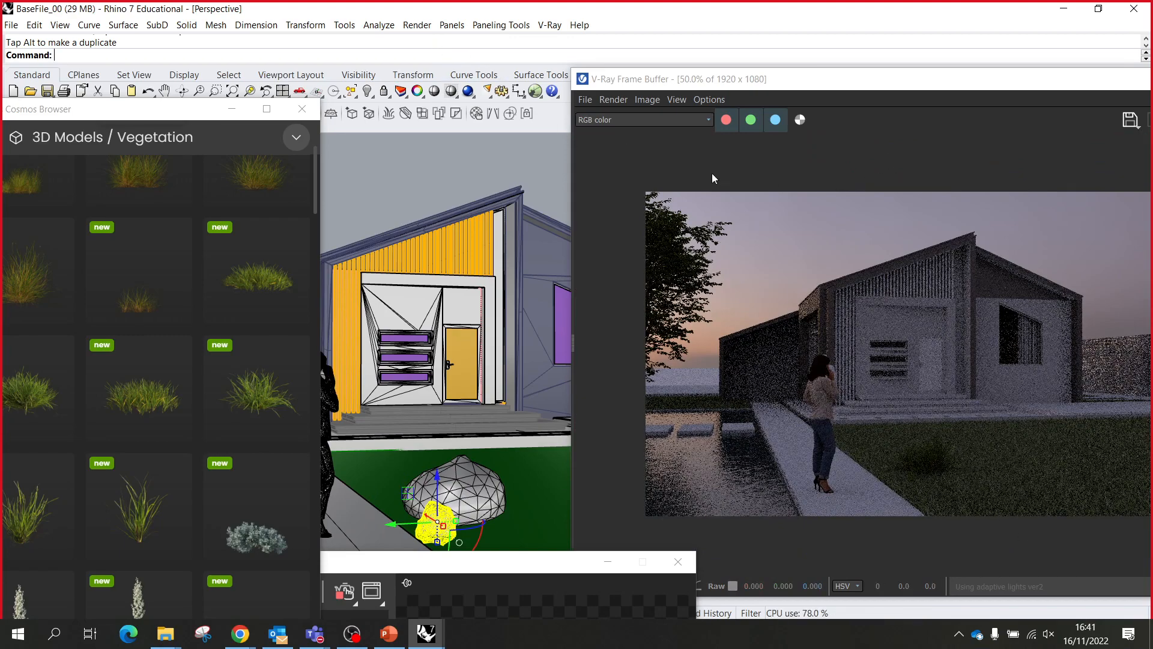
pyautogui.moveTo(452, 247); pyautogui.dragTo(483, 278, button='right')
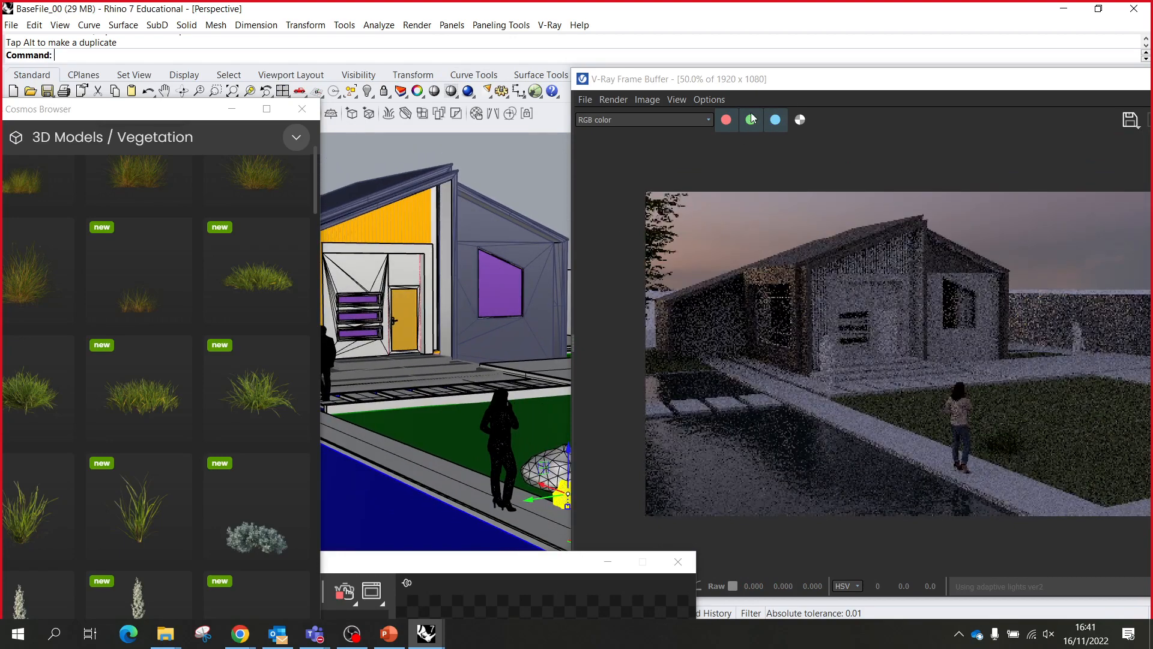
pyautogui.click(232, 114)
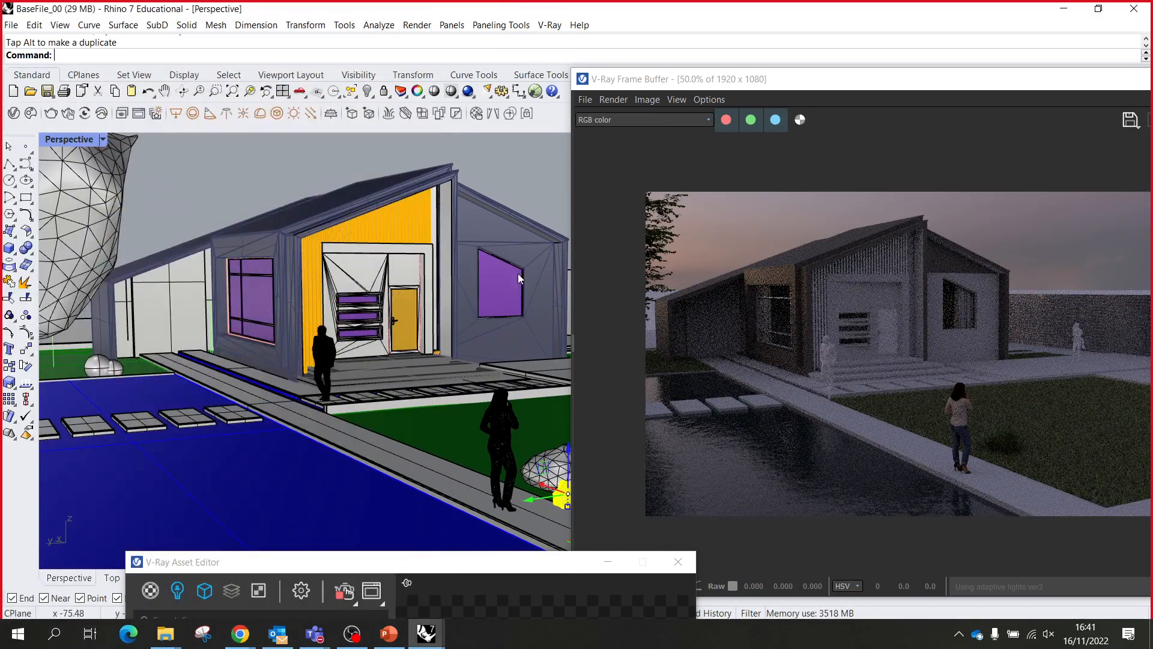
pyautogui.moveTo(500, 570); pyautogui.dragTo(432, 116)
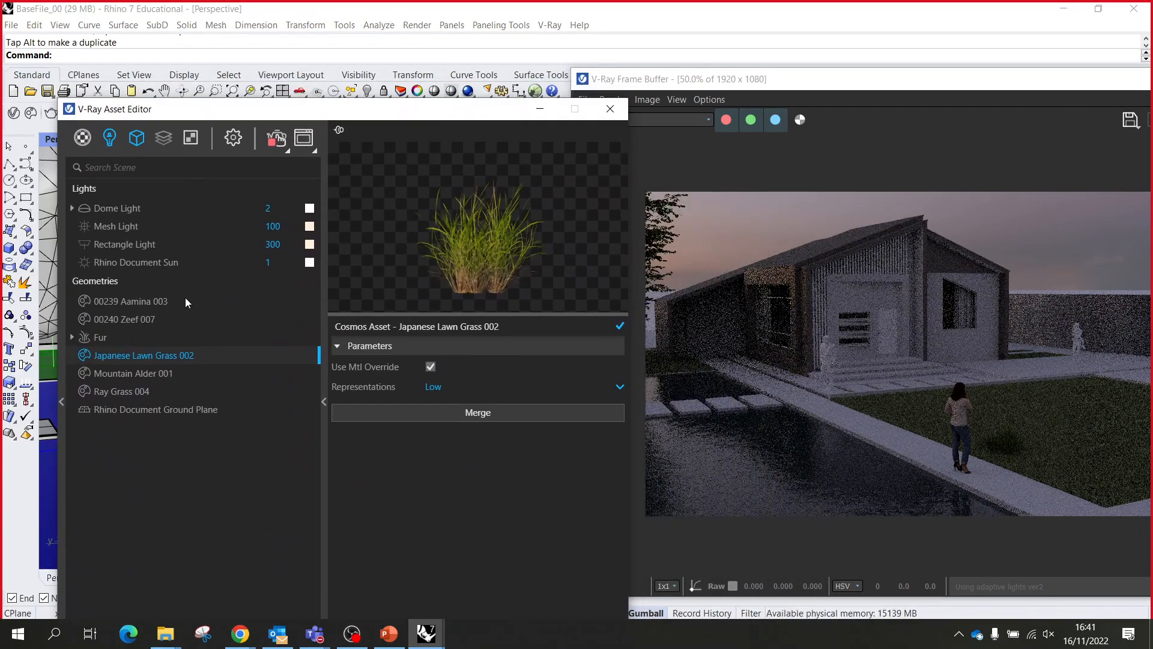
pyautogui.click(84, 265)
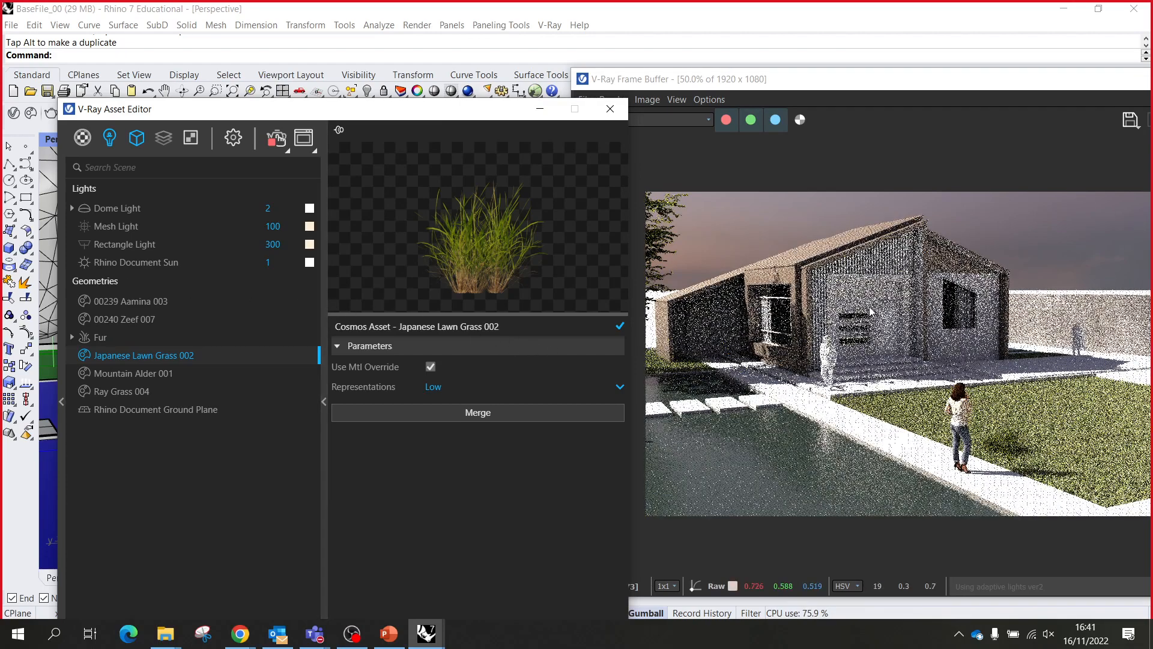
# - Frame the house entrance, woman and grass from a lower, closer viewpoint, and turn off the Dome Light
pyautogui.moveTo(480, 115); pyautogui.dragTo(262, 126)
pyautogui.scroll(2, 542, 388)
pyautogui.moveTo(544, 397); pyautogui.dragTo(519, 383, button='right')
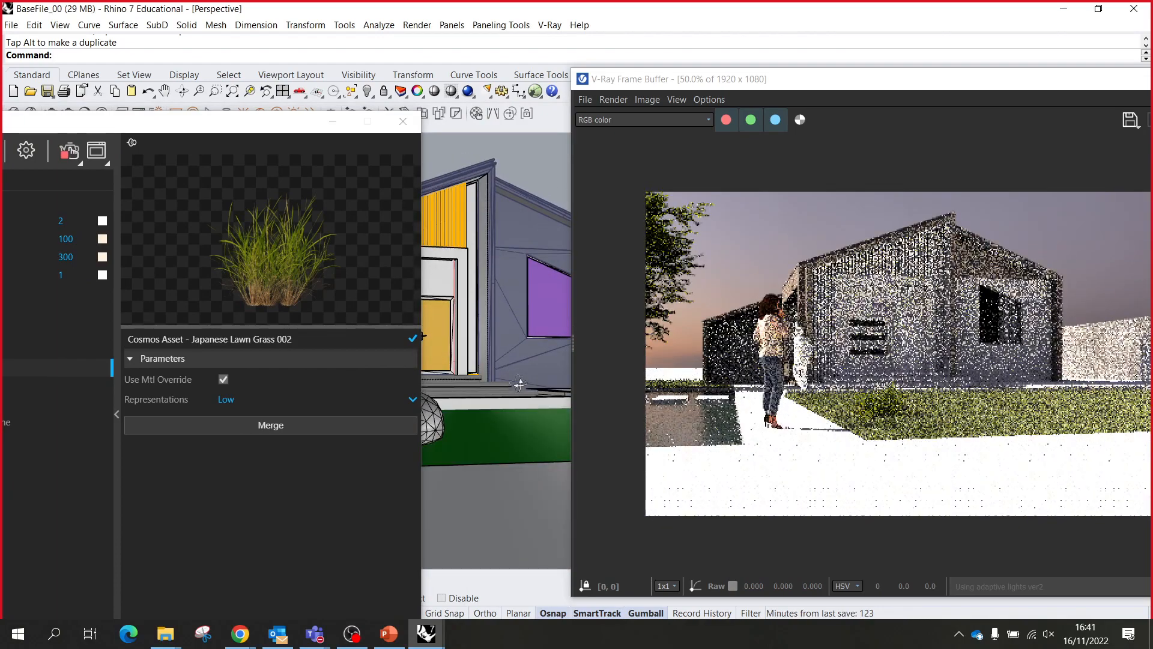
pyautogui.moveTo(177, 123); pyautogui.dragTo(358, 124)
pyautogui.click(58, 225)
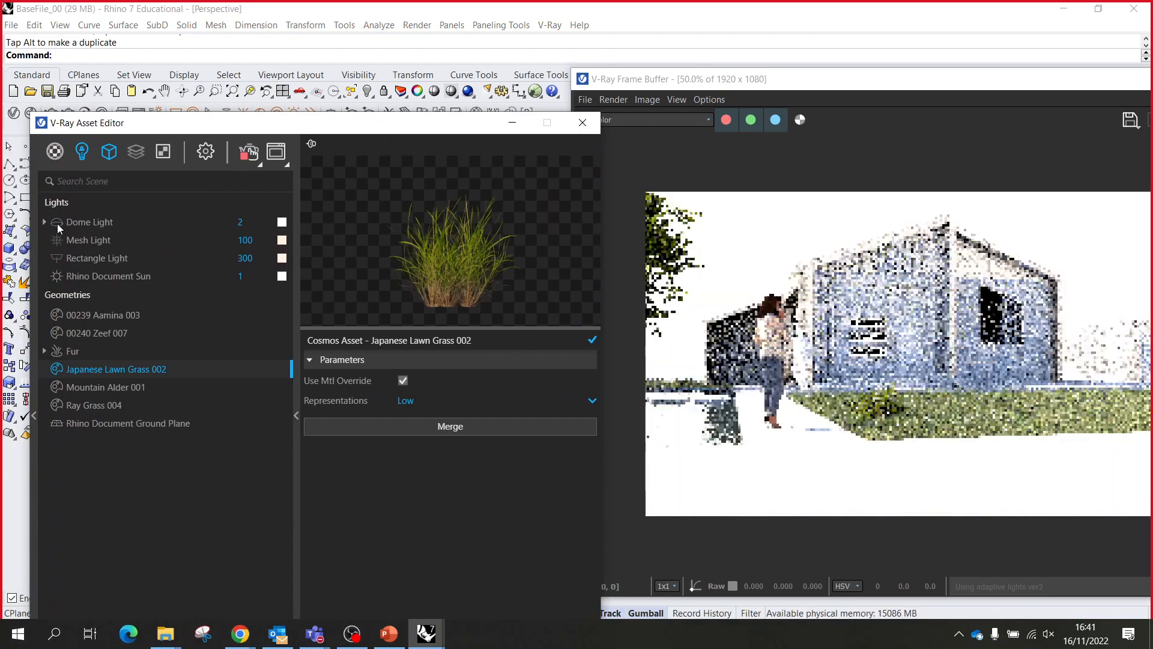
# - Limit the interactive render to a region around the grass clumps and examine them up close
pyautogui.scroll(2, 869, 446)
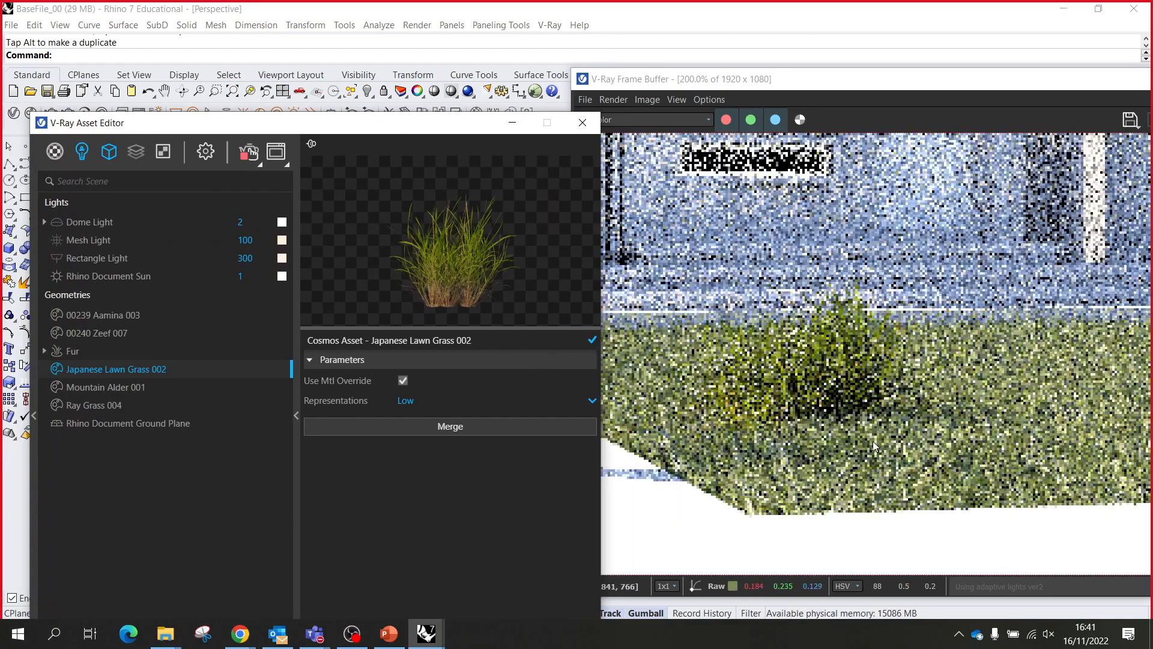
pyautogui.scroll(-1, 869, 445)
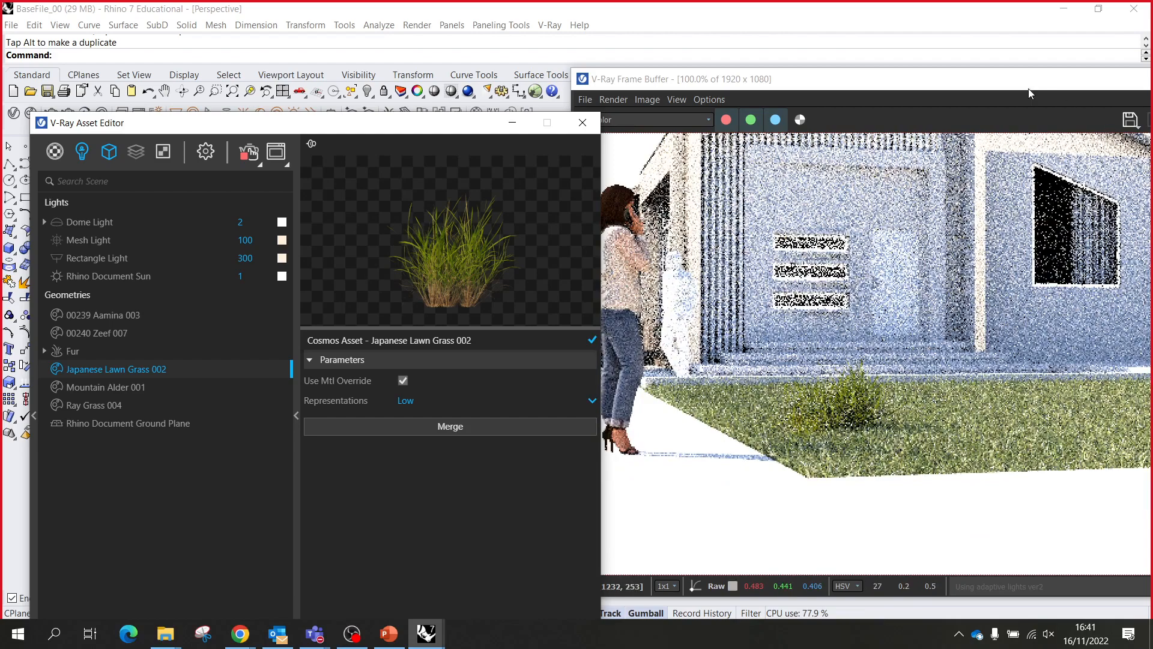
pyautogui.moveTo(1029, 90); pyautogui.dragTo(751, 79)
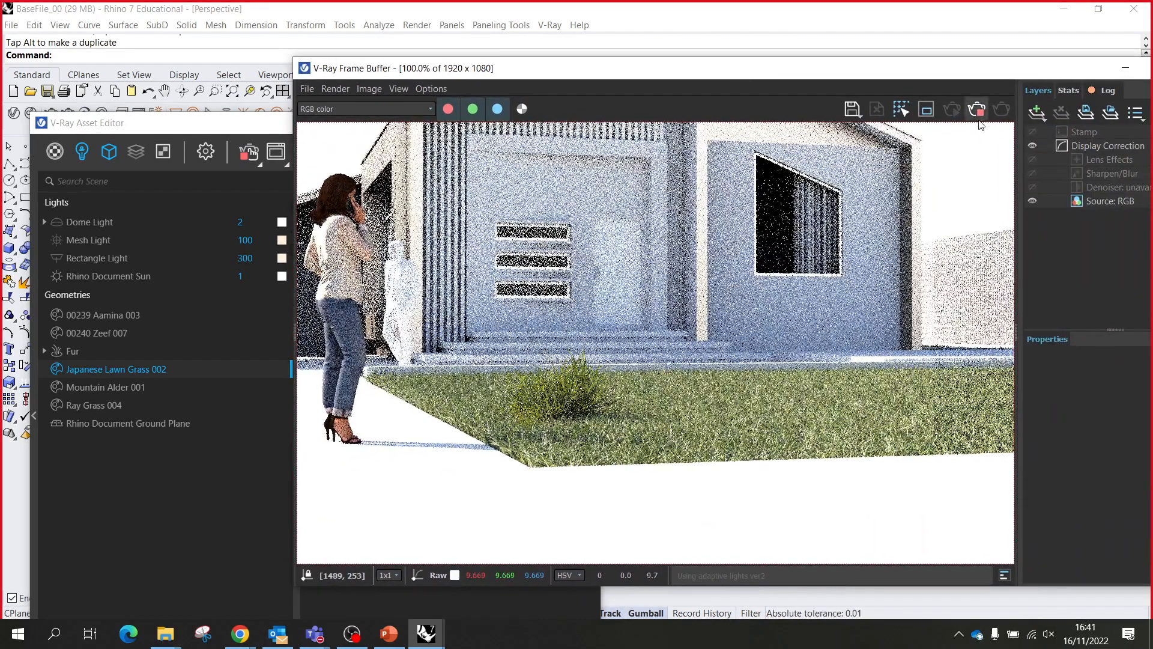
pyautogui.click(926, 109)
pyautogui.moveTo(414, 280); pyautogui.dragTo(676, 512)
pyautogui.scroll(2, 565, 420)
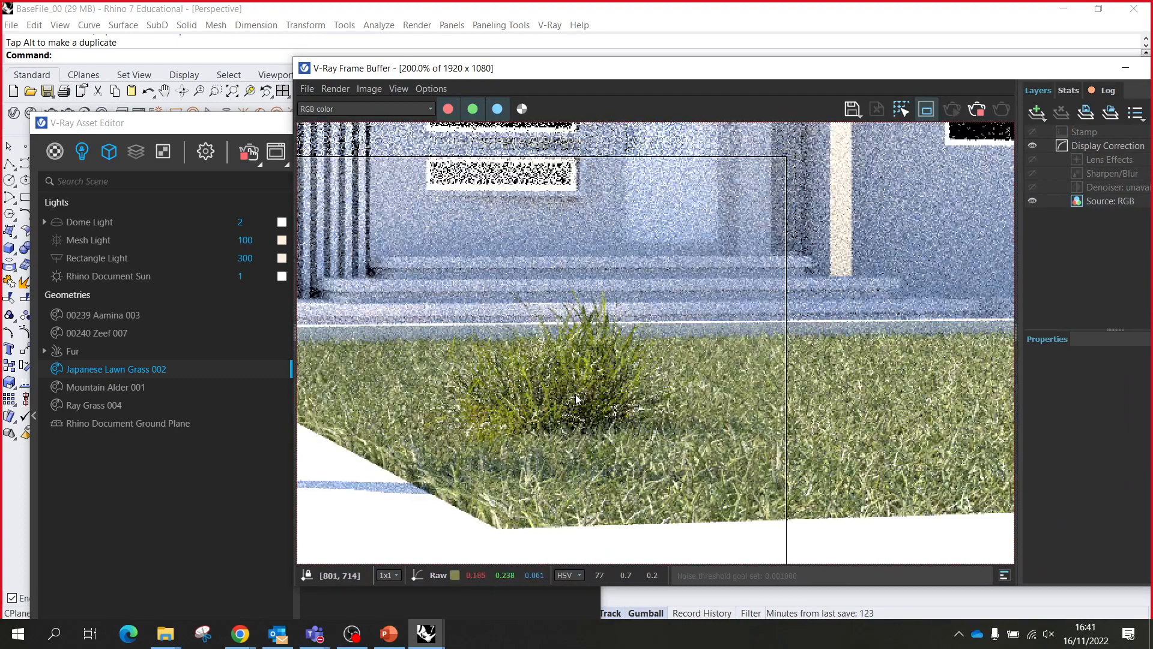
pyautogui.scroll(-1, 575, 403)
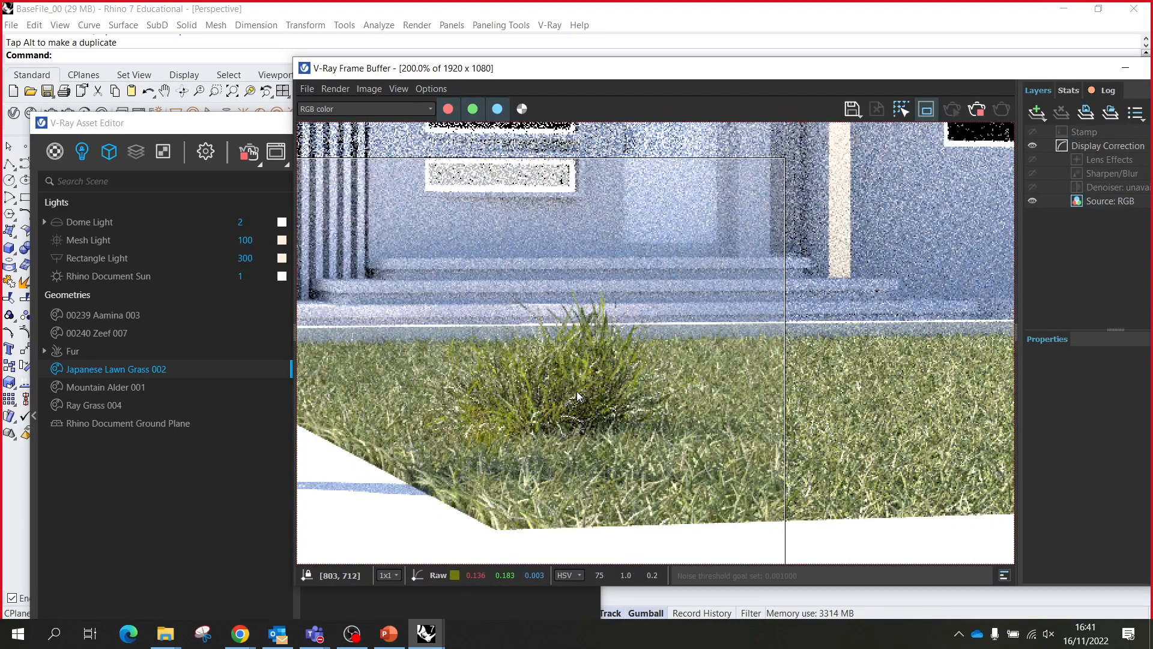
pyautogui.scroll(-1, 578, 397)
pyautogui.scroll(1, 578, 396)
pyautogui.scroll(-1, 576, 398)
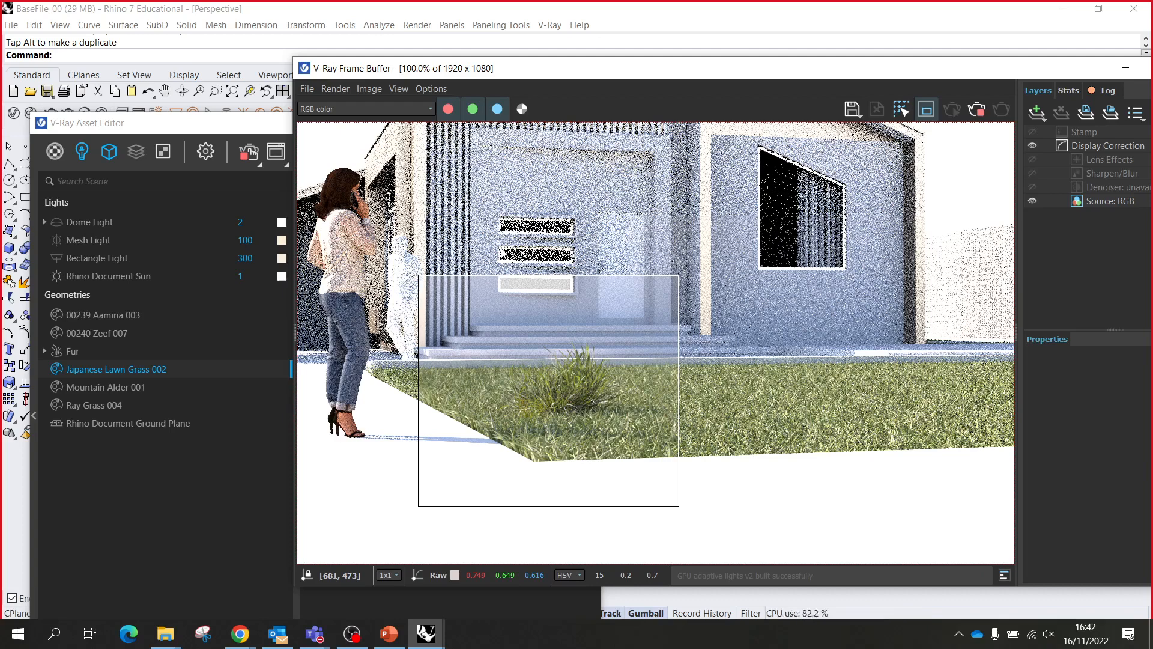
# - Stop the interactive render and switch the lighting from the Rhino Document Sun back to the Dome Light
pyautogui.click(978, 109)
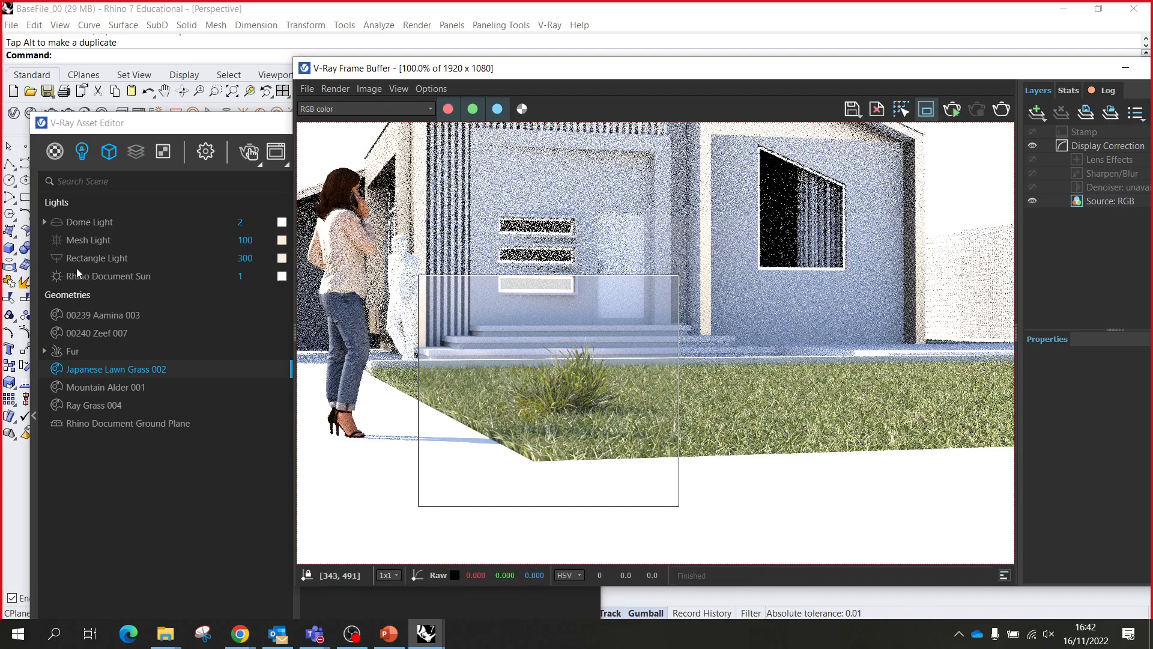
pyautogui.click(60, 278)
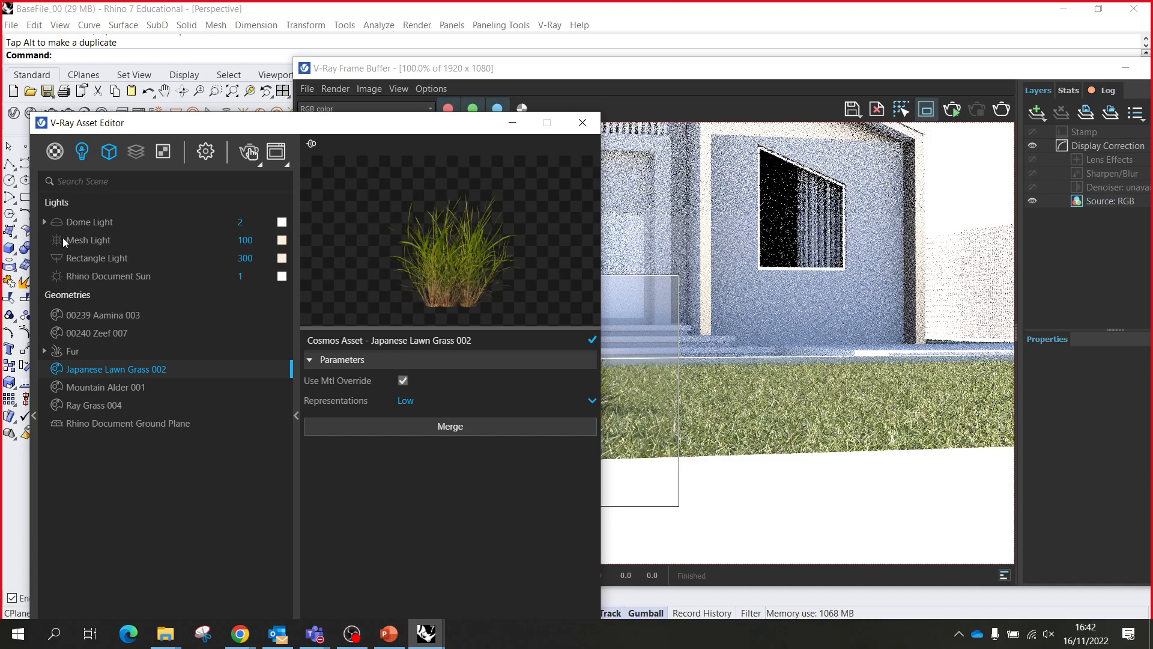
pyautogui.moveTo(440, 134); pyautogui.dragTo(412, 50)
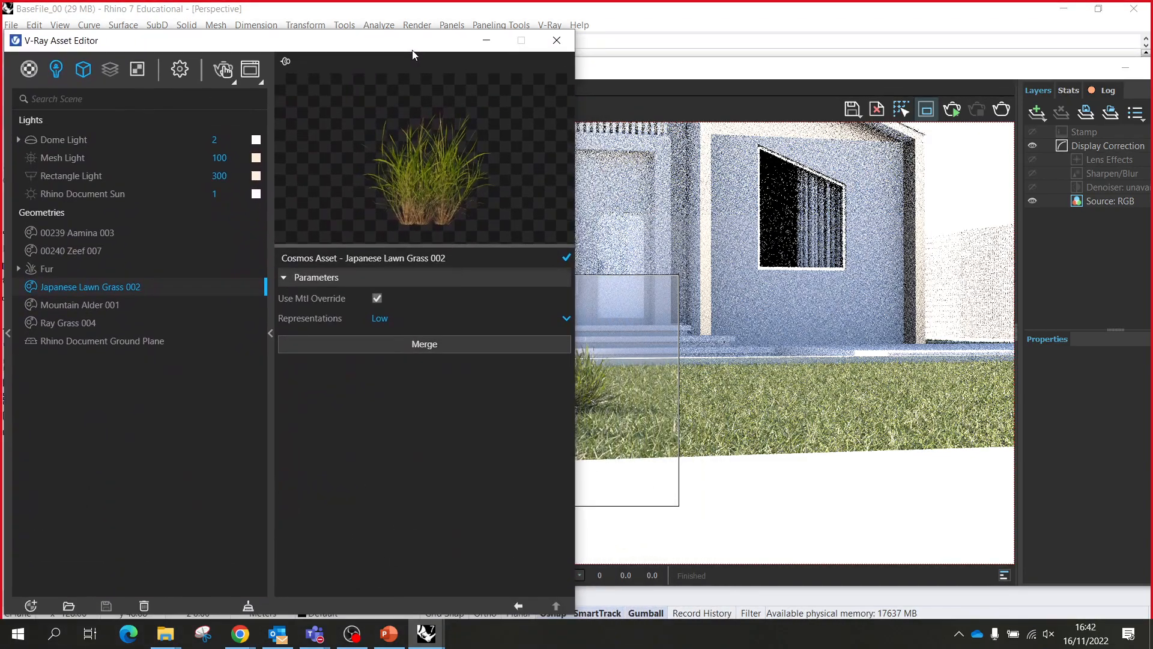
# - Restart the interactive render and turn off region rendering so the whole frame is rendered
pyautogui.doubleClick(907, 75)
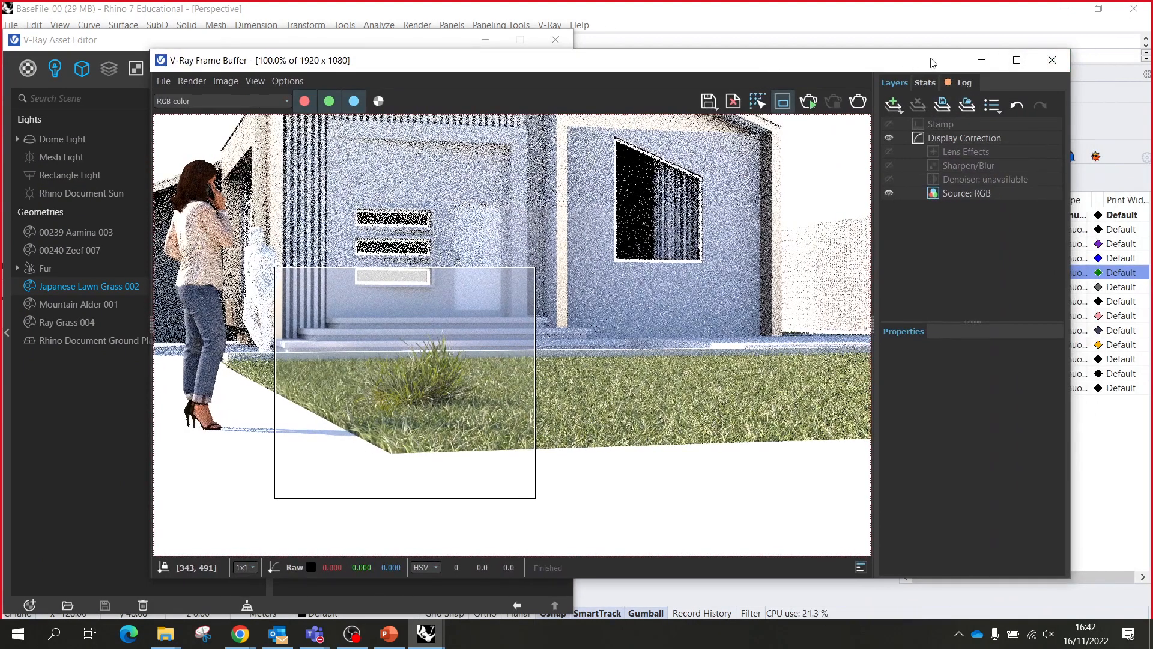
pyautogui.moveTo(933, 63); pyautogui.dragTo(964, 70)
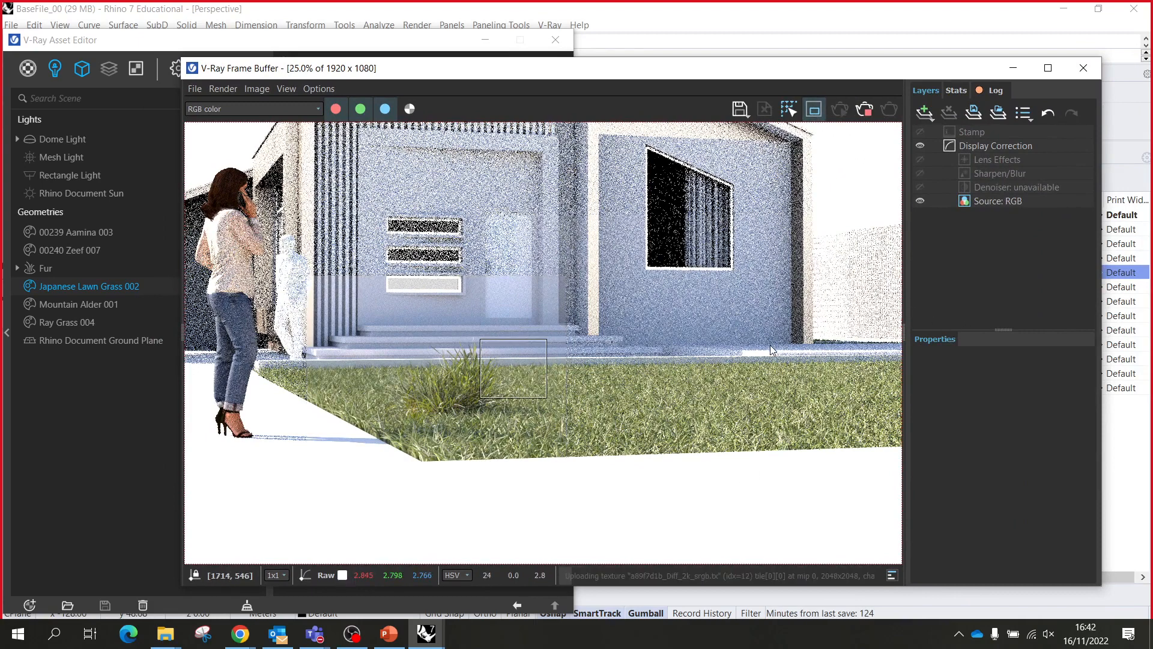
pyautogui.click(844, 103)
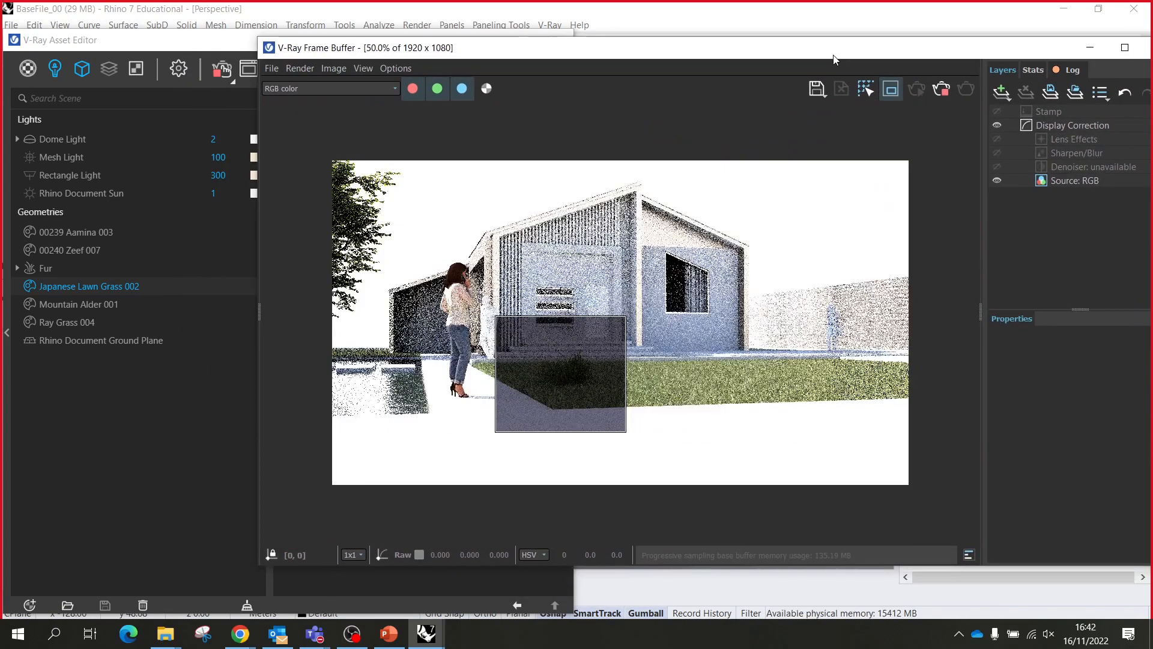
pyautogui.click(892, 90)
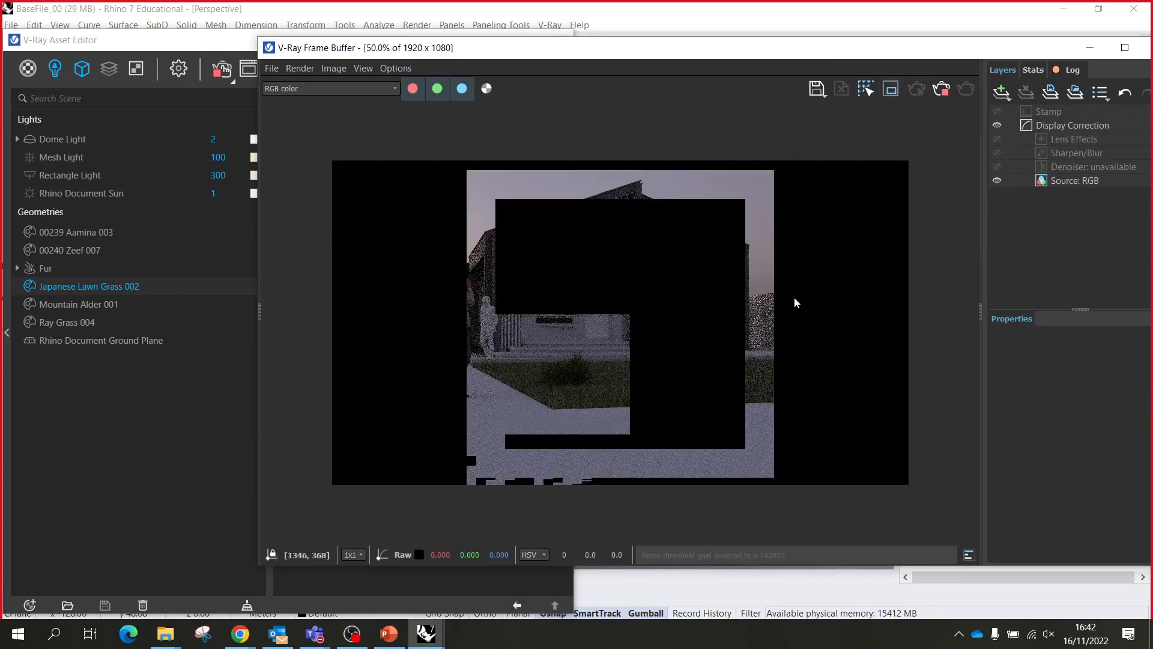
# - Frame the house entrance and the man standing in front of it from a low viewpoint across the pool
pyautogui.click(259, 313)
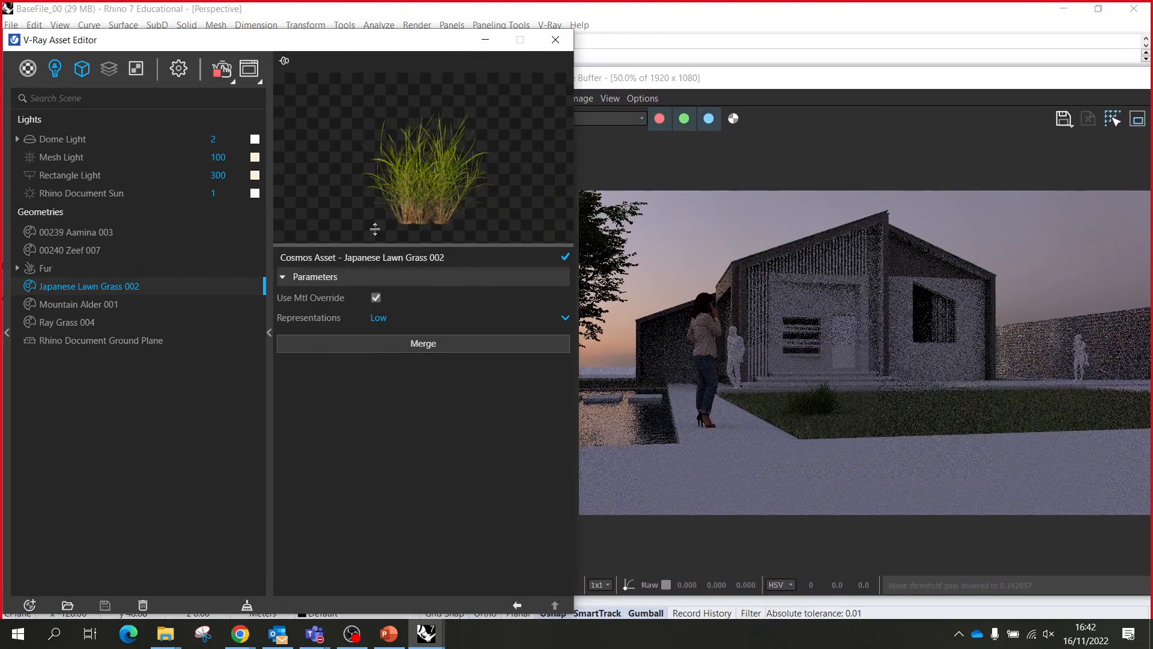
pyautogui.click(485, 40)
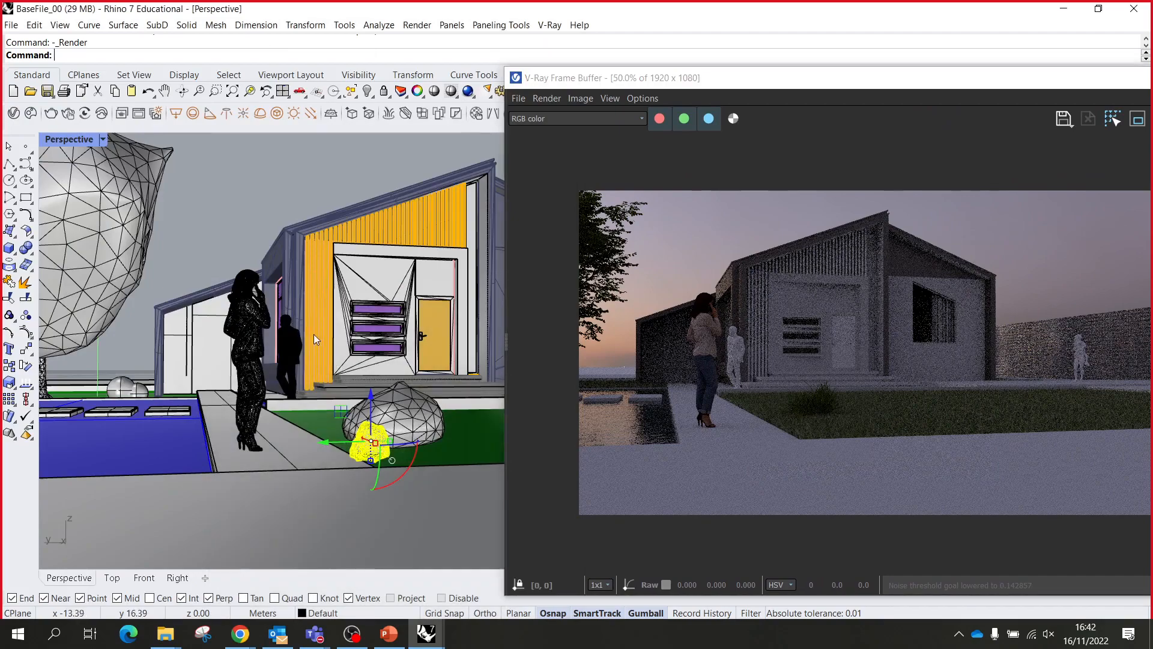
pyautogui.scroll(3, 325, 334)
pyautogui.moveTo(385, 331)
pyautogui.mouseDown(button='right')
pyautogui.moveTo(422, 323)
pyautogui.moveTo(324, 330)
pyautogui.moveTo(388, 350)
pyautogui.moveTo(396, 336)
pyautogui.mouseUp(button='right')
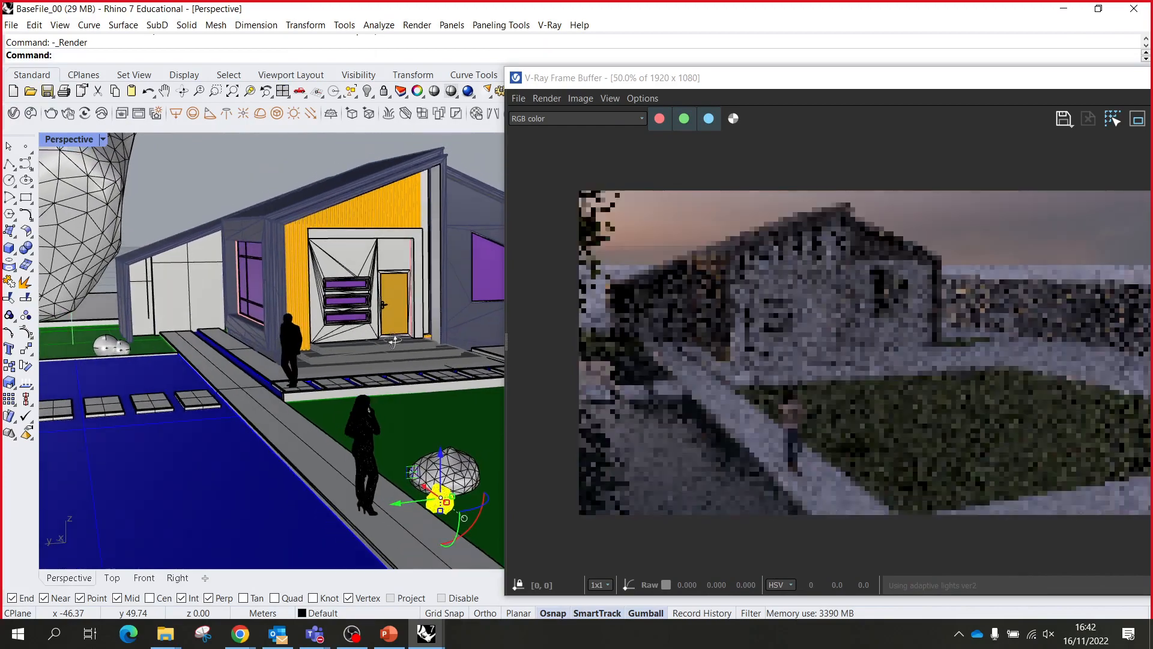
pyautogui.moveTo(462, 377); pyautogui.dragTo(523, 340, button='right')
pyautogui.scroll(8, 445, 343)
pyautogui.scroll(-6, 368, 352)
pyautogui.scroll(7, 239, 377)
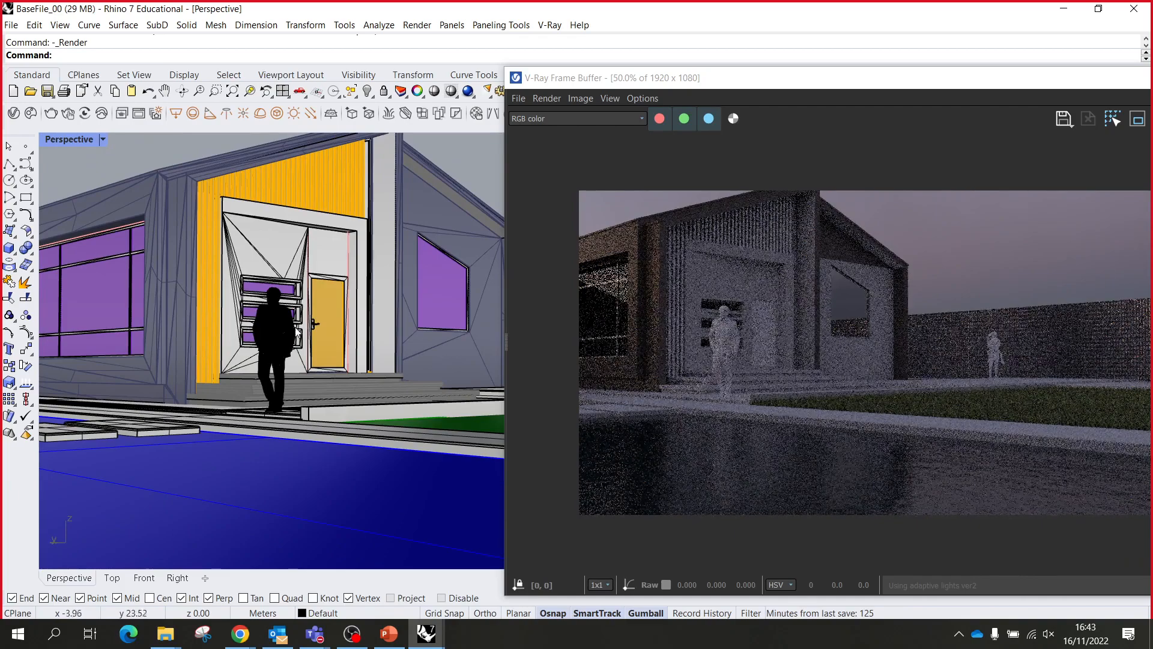
pyautogui.moveTo(273, 363); pyautogui.dragTo(295, 345, button='right')
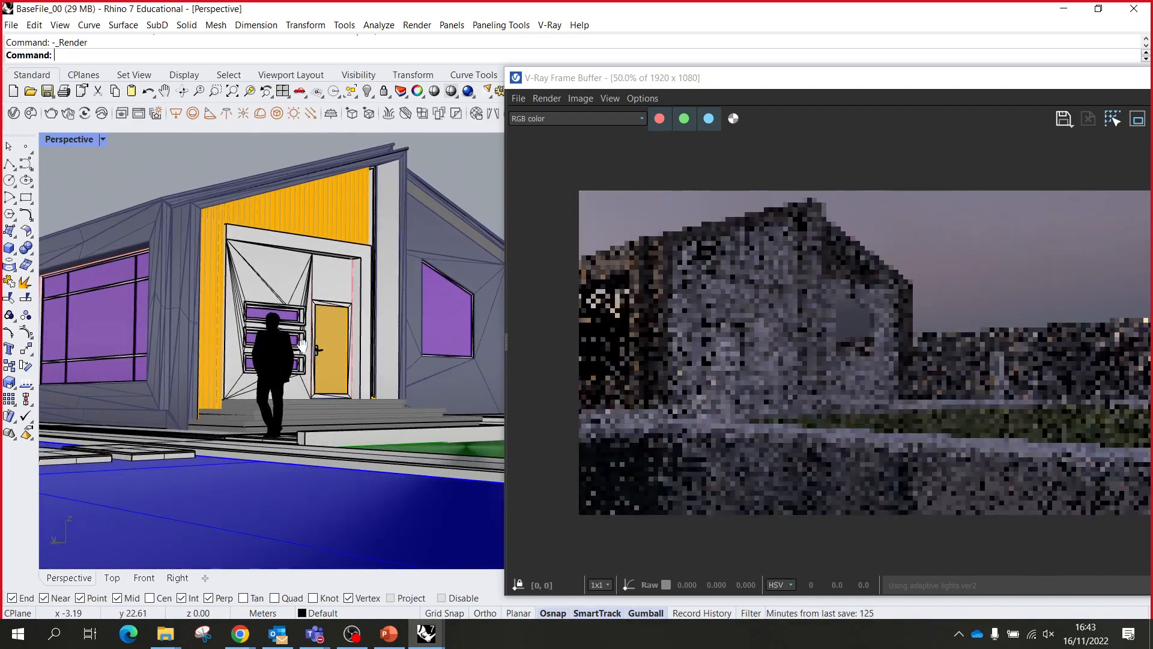
# - Set the Perspective camera's lens length to 35 mm and check the wider framing in the interactive render
pyautogui.moveTo(900, 88); pyautogui.dragTo(491, 477)
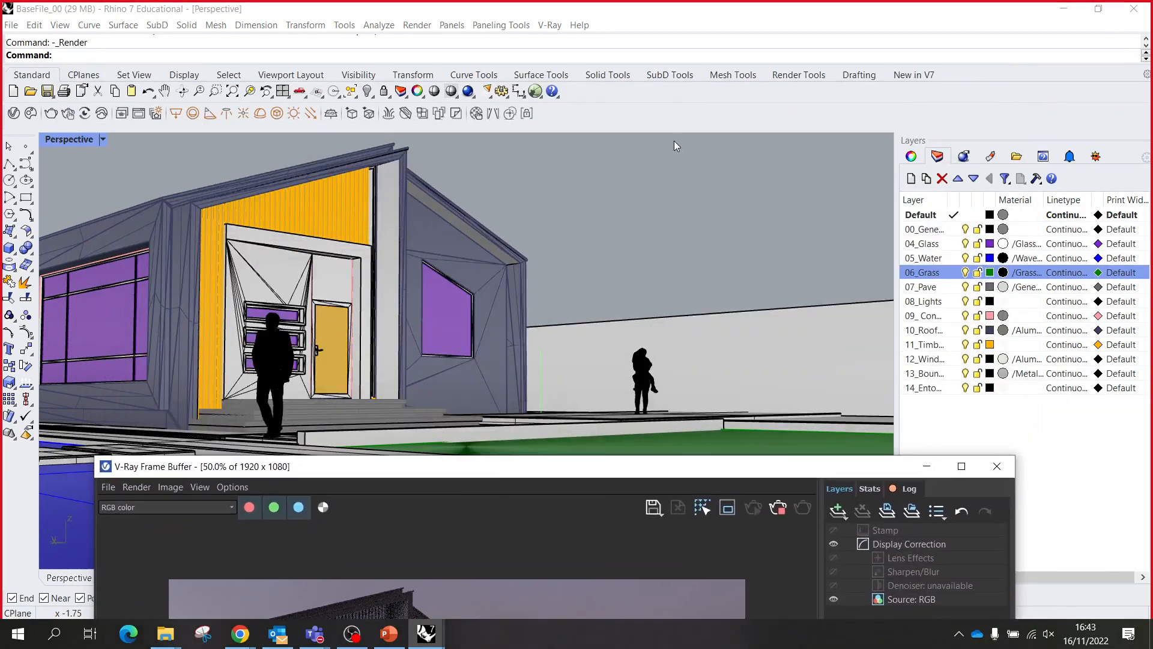
pyautogui.click(721, 225)
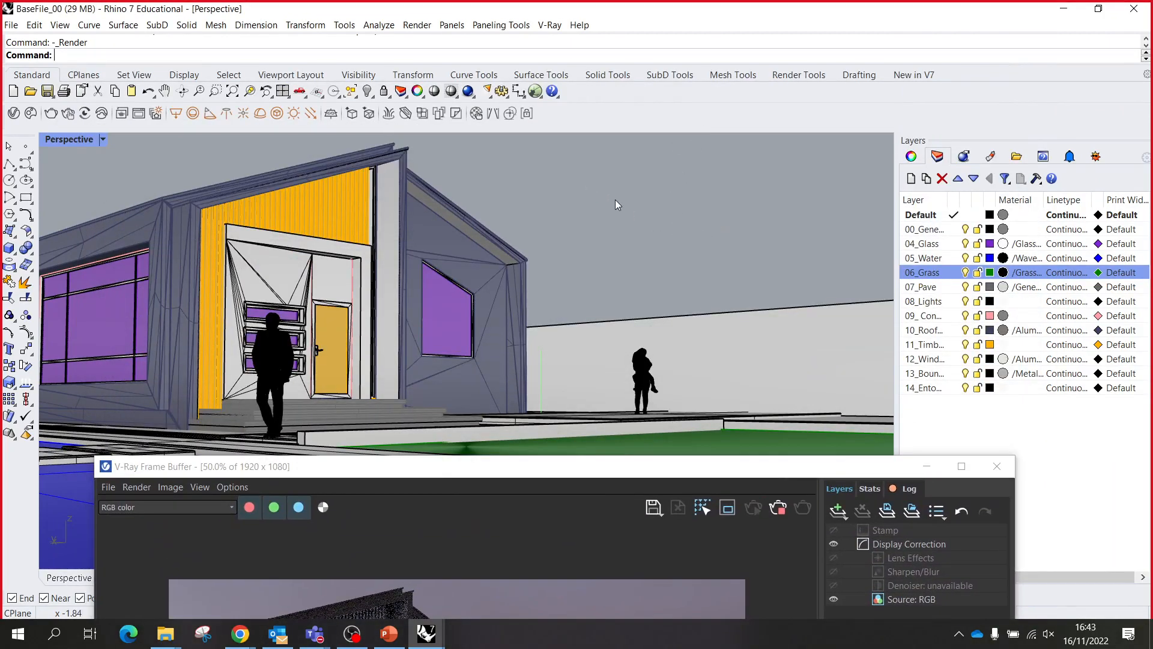
pyautogui.click(907, 138)
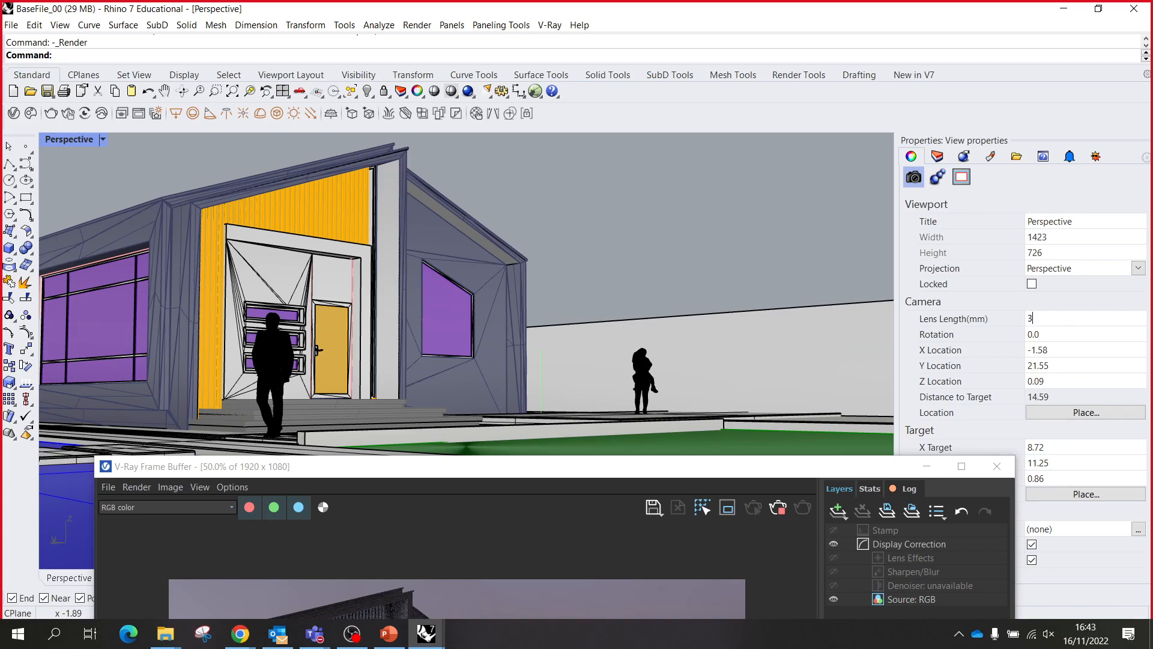
pyautogui.press('Return')
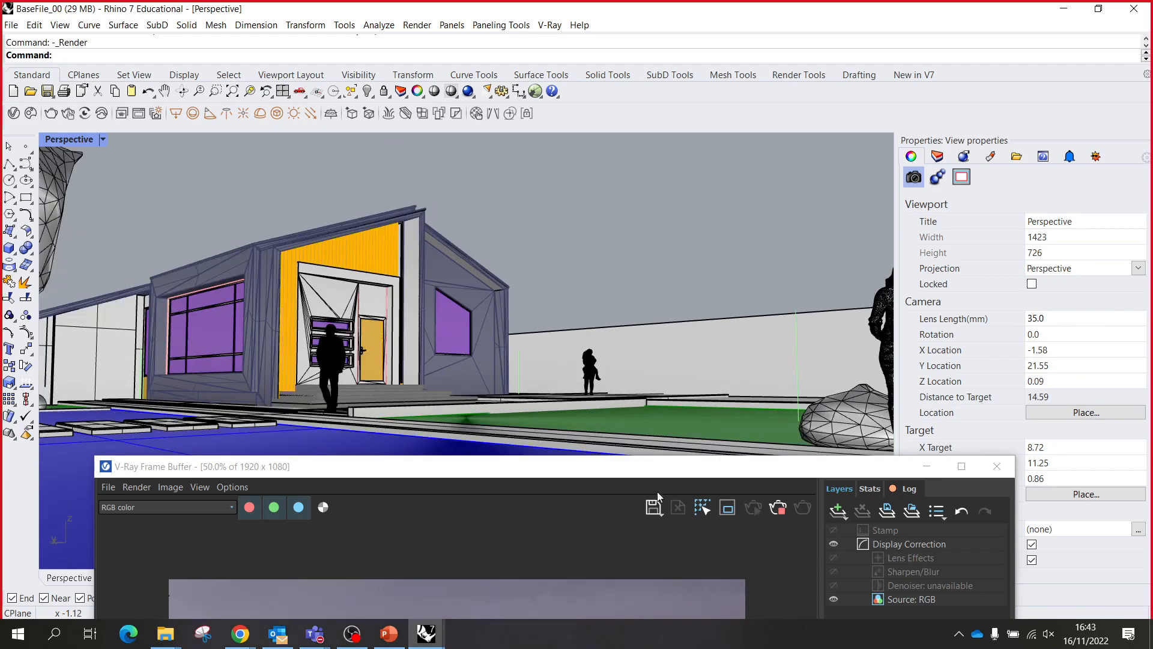
pyautogui.moveTo(679, 472); pyautogui.dragTo(732, 69)
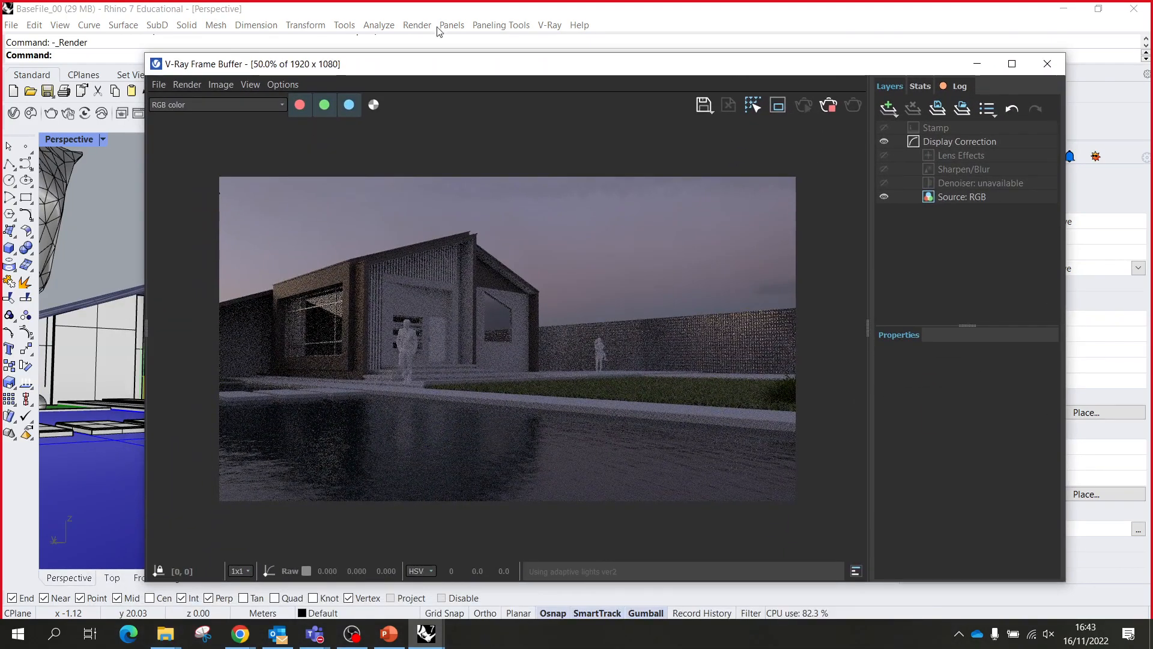
# - Duplicate the Mountain Alder tree twice onto the lawn in front of the house, making the second copy smaller
pyautogui.moveTo(691, 71); pyautogui.dragTo(754, 513)
pyautogui.scroll(3, 556, 265)
pyautogui.click(178, 244)
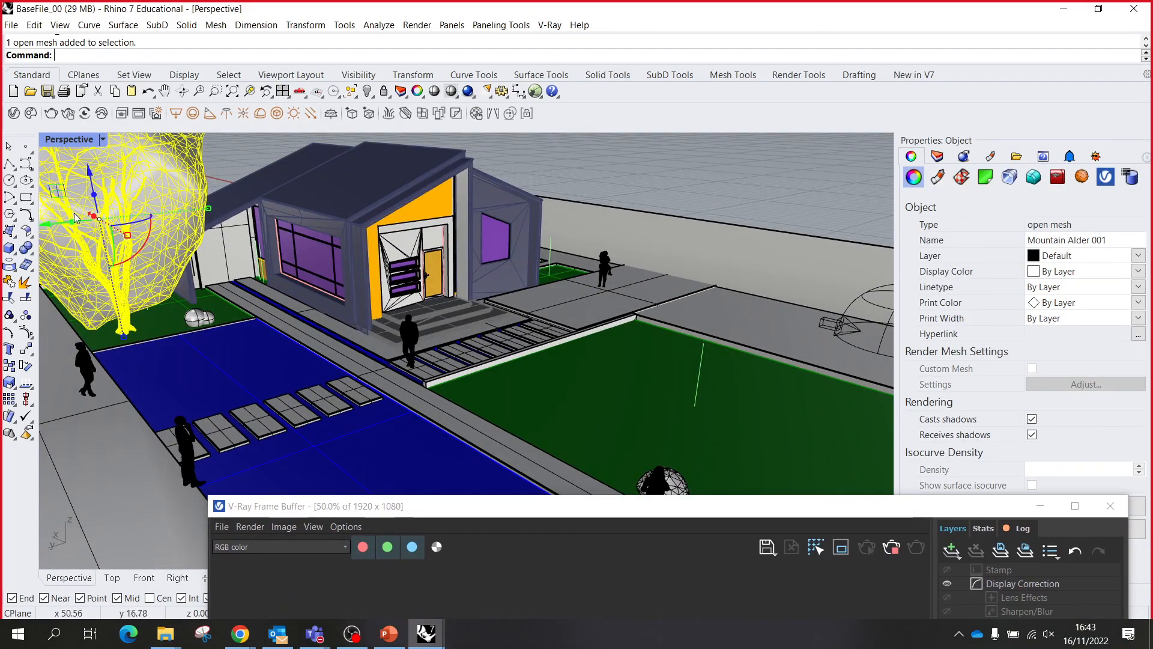
pyautogui.moveTo(58, 231); pyautogui.dragTo(593, 261)
pyautogui.moveTo(603, 426); pyautogui.dragTo(706, 371)
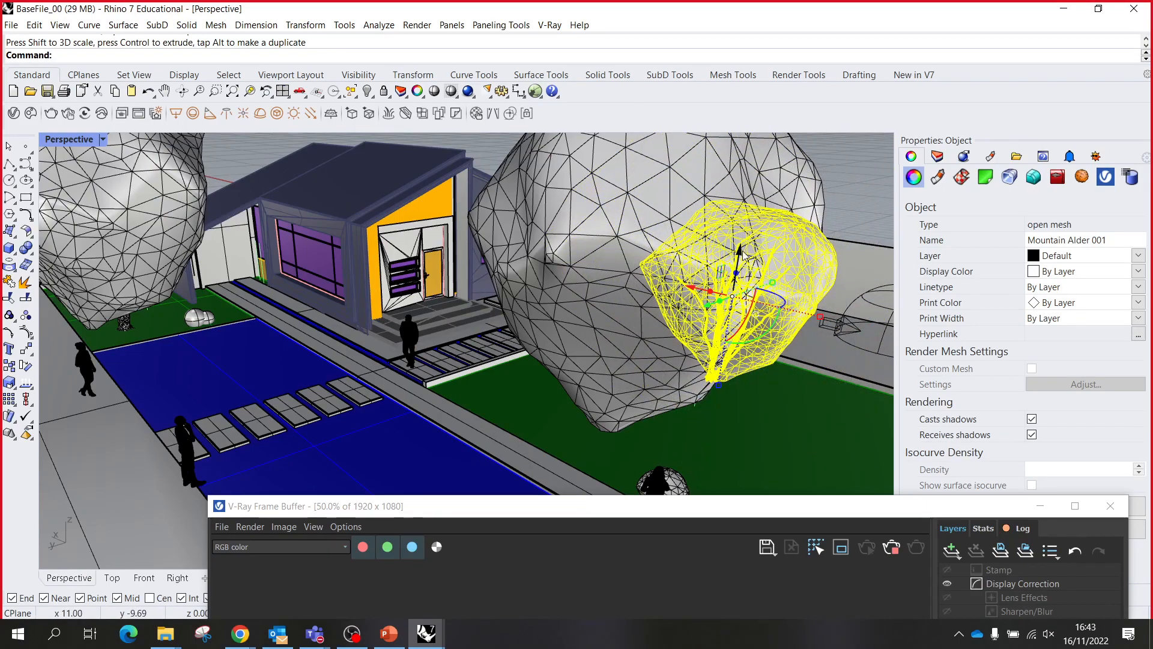
# - Lower the smaller tree copy vertically until the base of its trunk meets the lawn
pyautogui.moveTo(742, 251); pyautogui.dragTo(730, 341)
pyautogui.moveTo(731, 341); pyautogui.dragTo(738, 297, button='right')
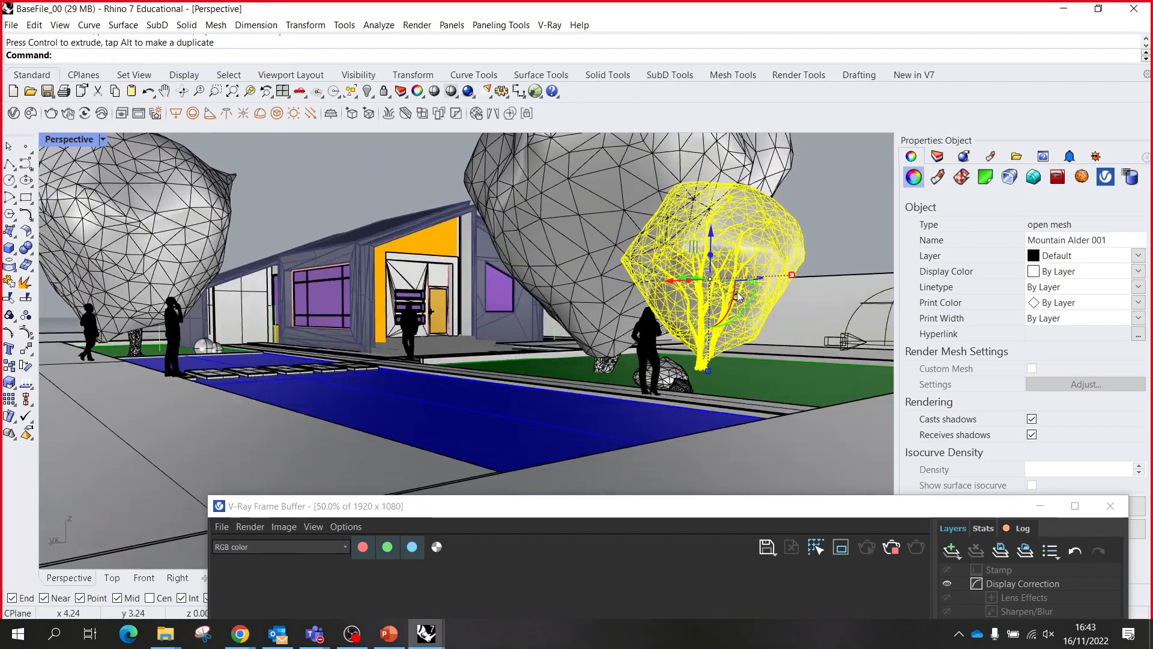
pyautogui.moveTo(710, 238); pyautogui.dragTo(710, 251)
pyautogui.moveTo(709, 251); pyautogui.dragTo(709, 252)
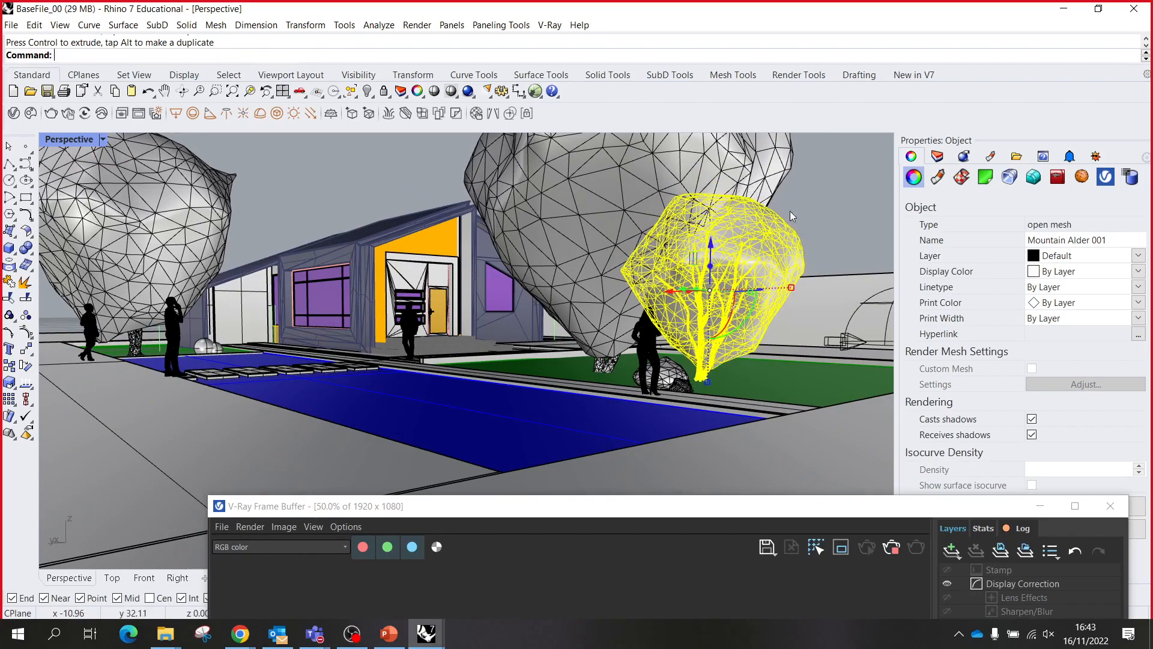
pyautogui.press('Escape')
# - Frame the house between the trees from a low viewpoint and examine the new trees in the interactive render
pyautogui.moveTo(480, 279); pyautogui.dragTo(373, 301, button='right')
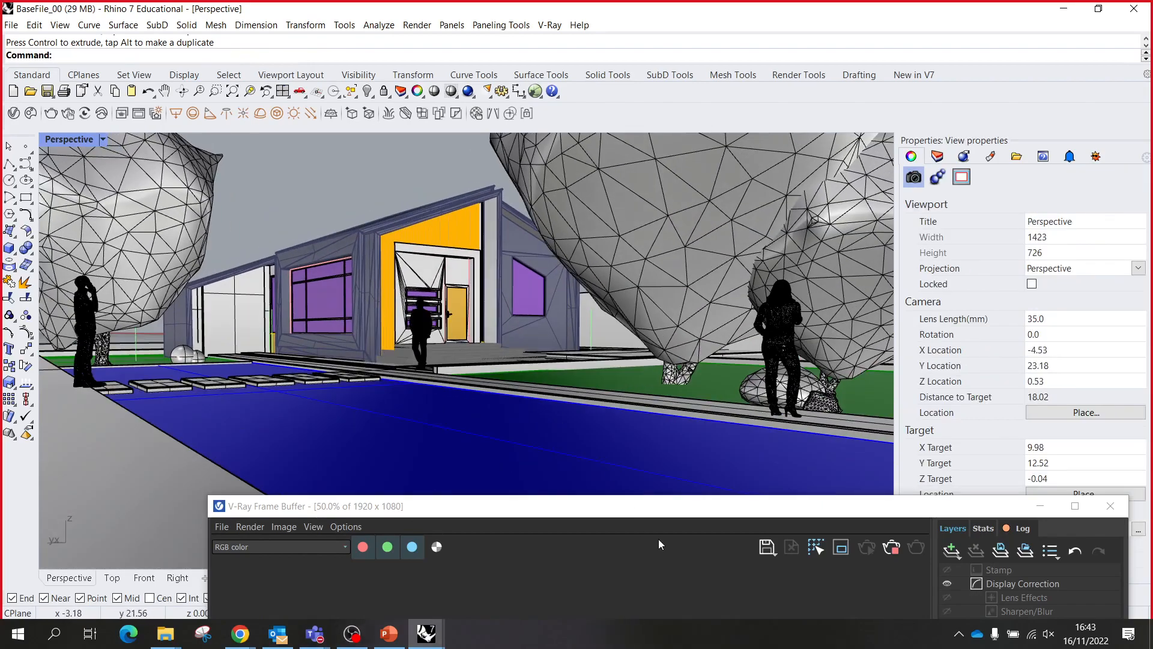
pyautogui.moveTo(660, 514); pyautogui.dragTo(602, 176)
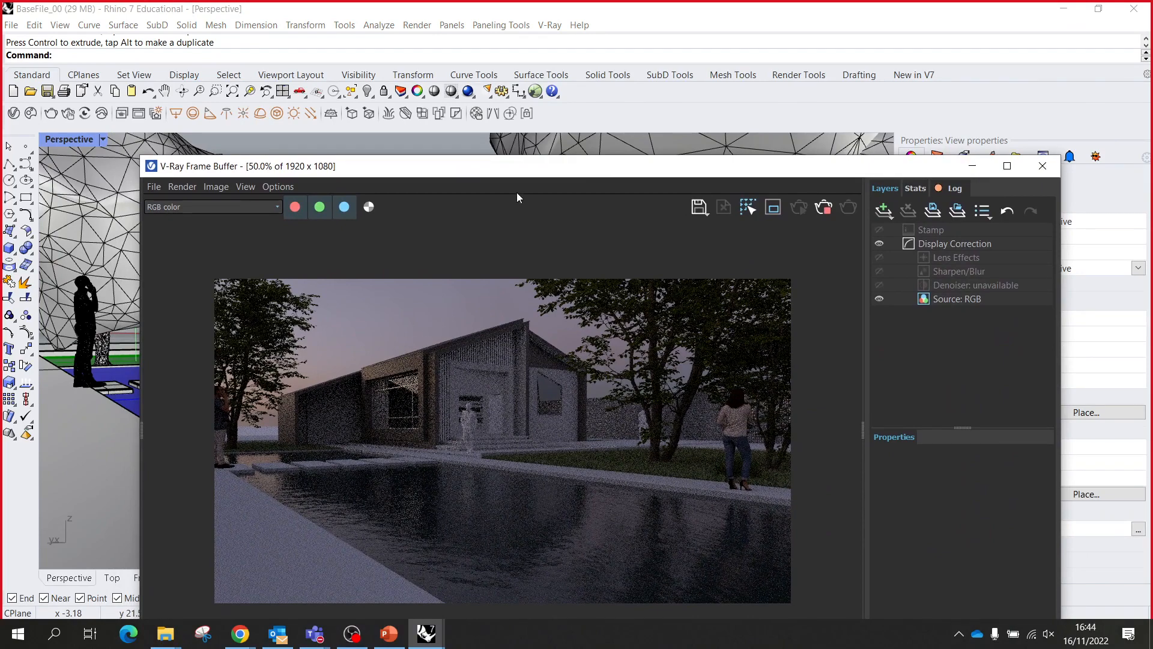
pyautogui.moveTo(537, 179); pyautogui.dragTo(783, 181)
pyautogui.moveTo(182, 466); pyautogui.dragTo(321, 393, button='right')
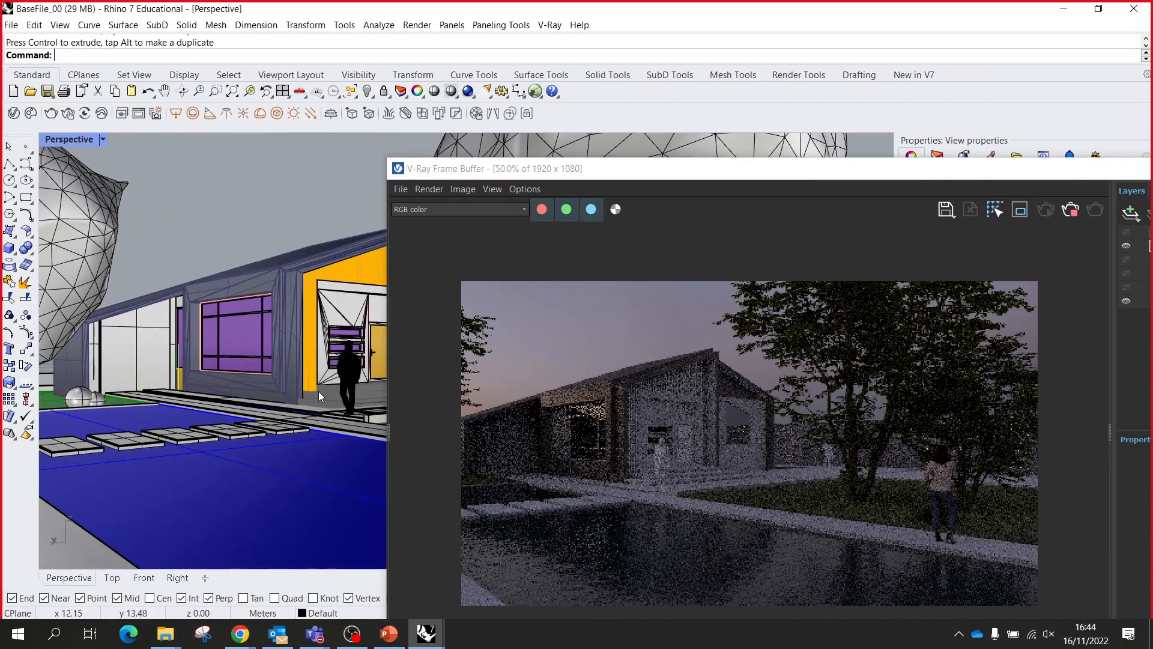
# - Rotate the woman beside the lawn trees about her vertical axis and clear the selection
pyautogui.moveTo(489, 177); pyautogui.dragTo(548, 494)
pyautogui.click(745, 415)
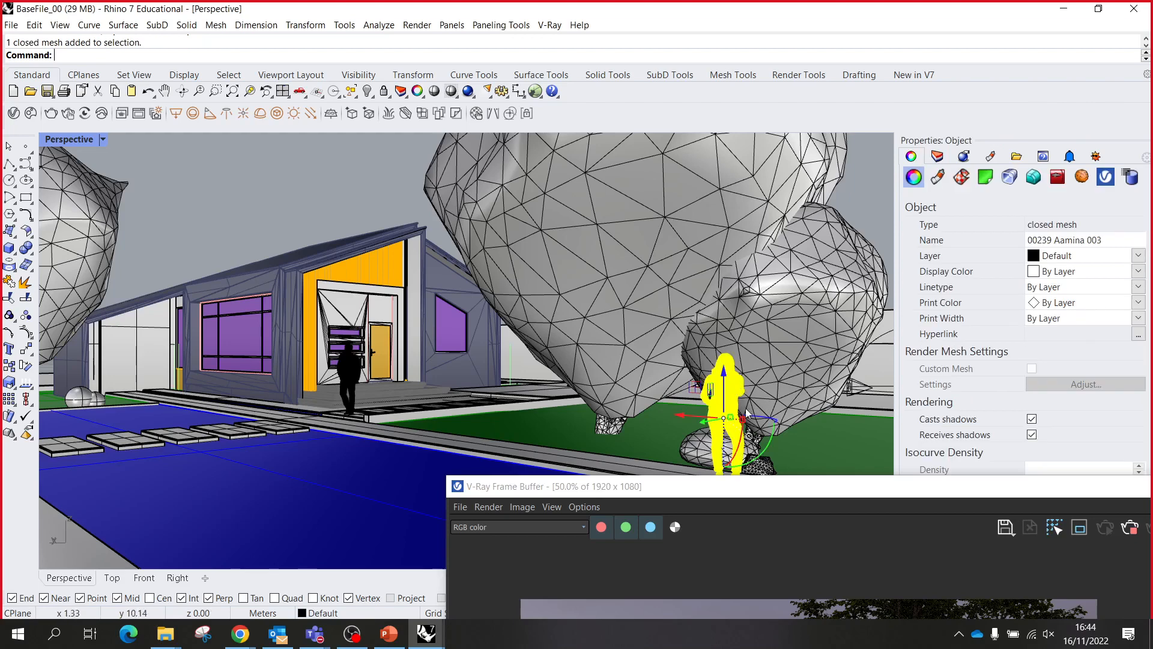
pyautogui.moveTo(777, 421); pyautogui.dragTo(872, 409)
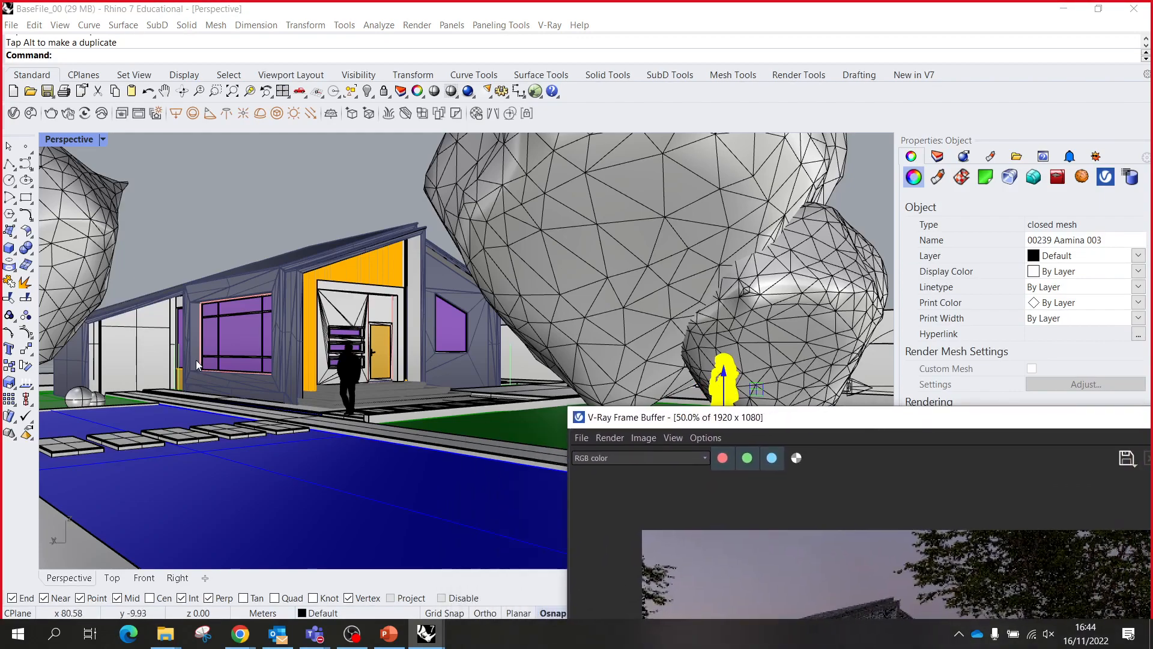
pyautogui.click(327, 377)
pyautogui.press('Escape')
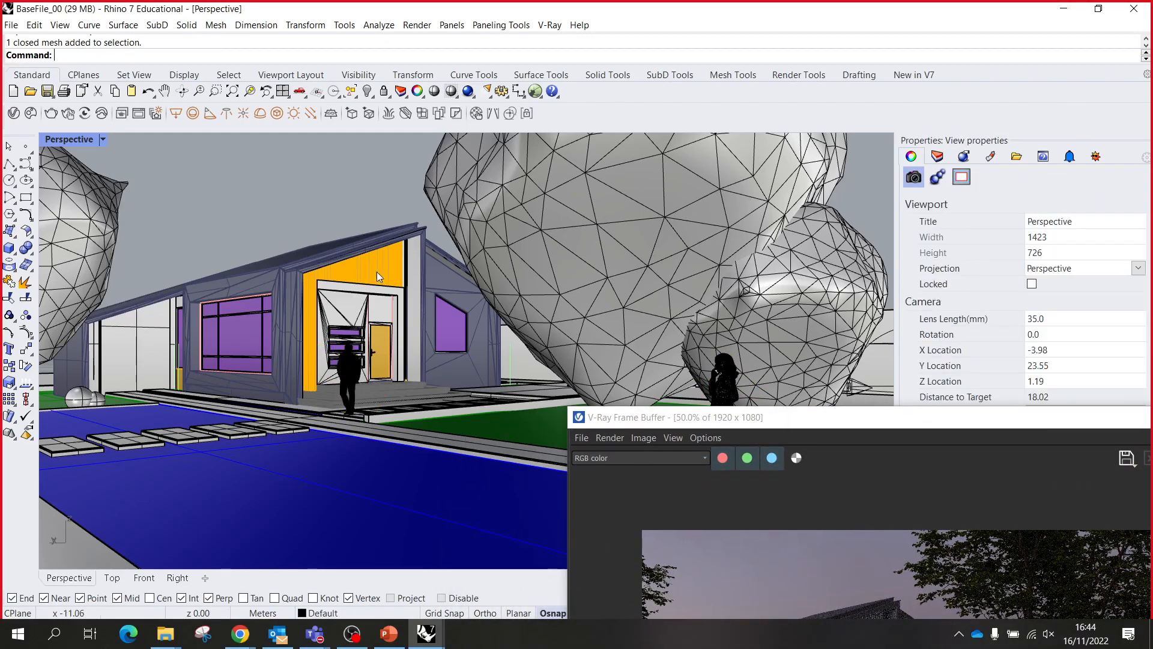
# - Move the man on the phone from the poolside paving onto the stepping stones in the pool
pyautogui.moveTo(377, 272); pyautogui.dragTo(204, 388, button='right')
pyautogui.click(75, 371)
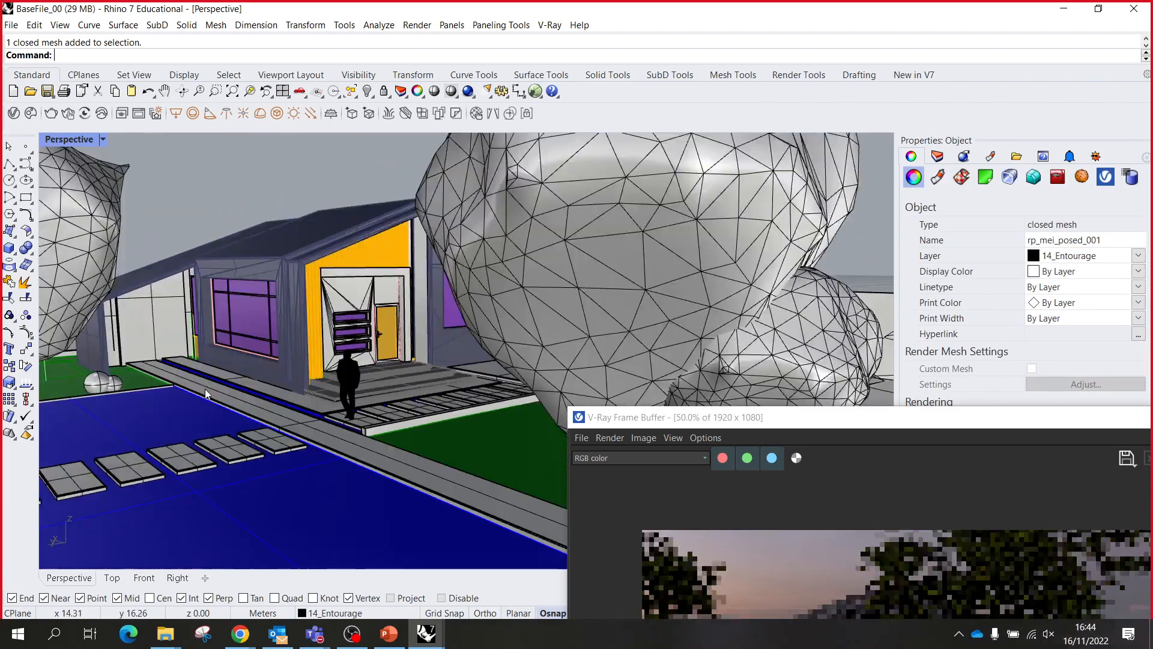
pyautogui.scroll(-5, 204, 388)
pyautogui.scroll(5, 131, 401)
pyautogui.click(125, 451)
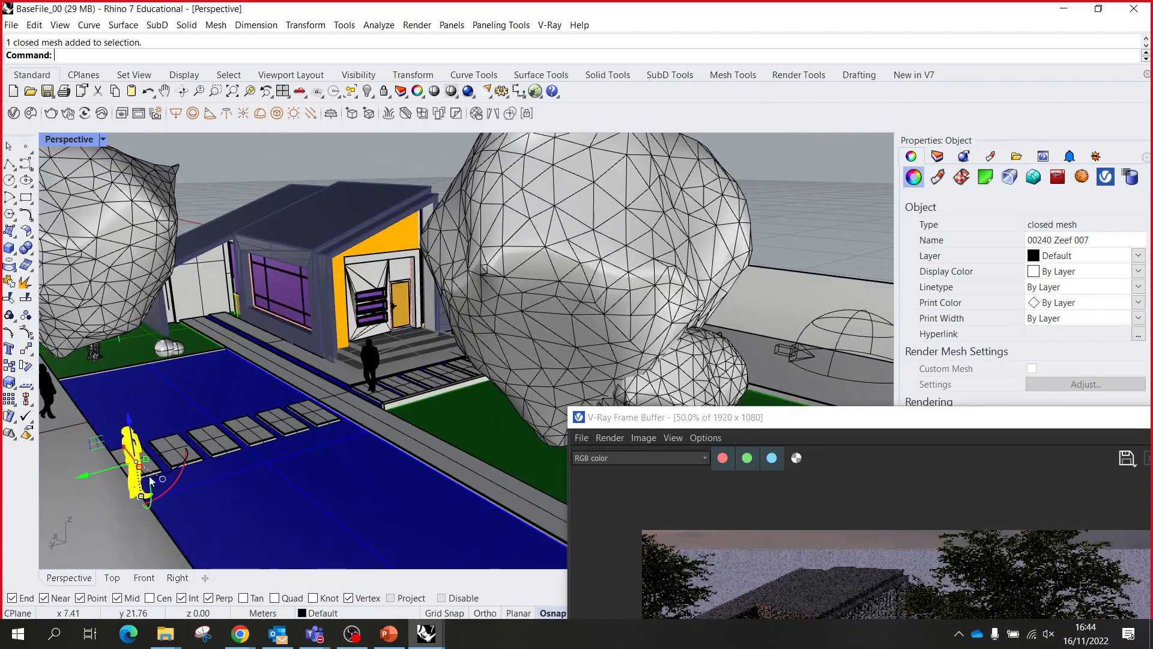
pyautogui.moveTo(124, 452); pyautogui.dragTo(249, 421)
pyautogui.scroll(5, 394, 370)
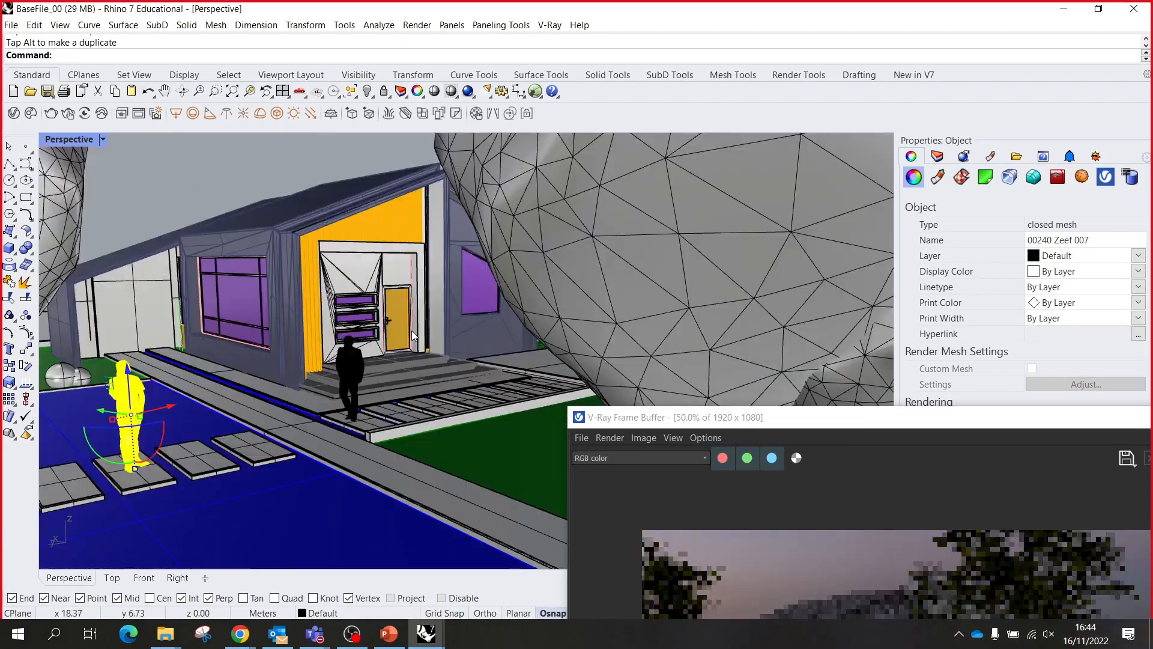
# - Frame the house, pool, trees and both repositioned people from a low viewpoint and check the composition in the interactive render
pyautogui.moveTo(419, 307)
pyautogui.mouseDown(button='right')
pyautogui.moveTo(417, 371)
pyautogui.moveTo(433, 322)
pyautogui.mouseUp(button='right')
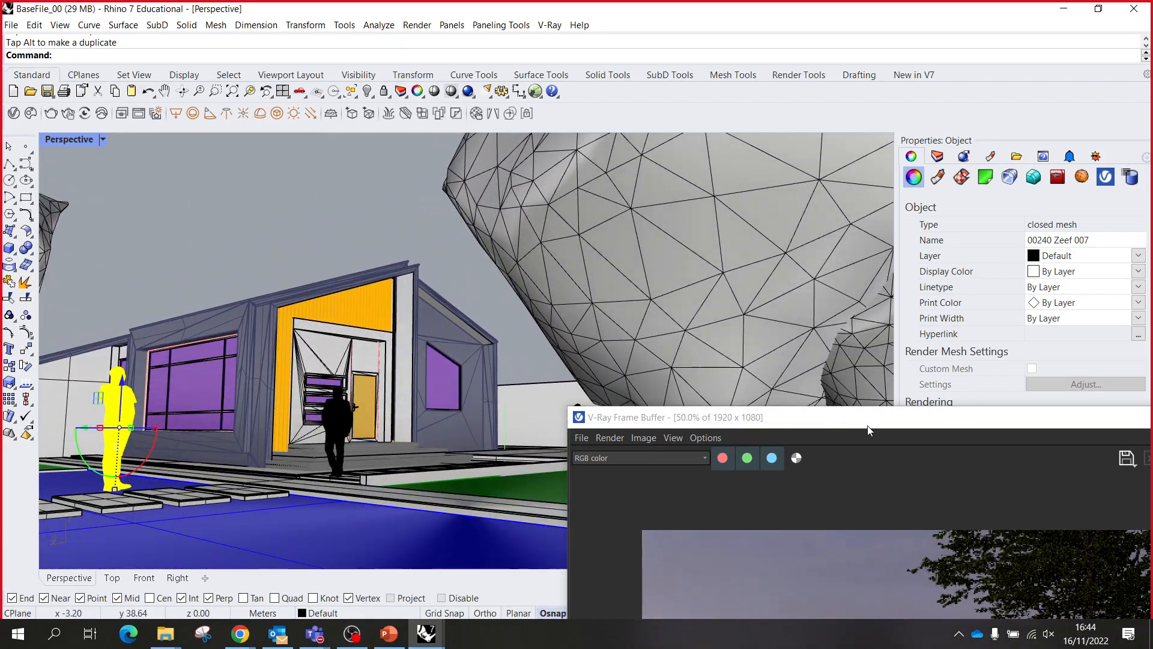
pyautogui.moveTo(868, 426); pyautogui.dragTo(785, 143)
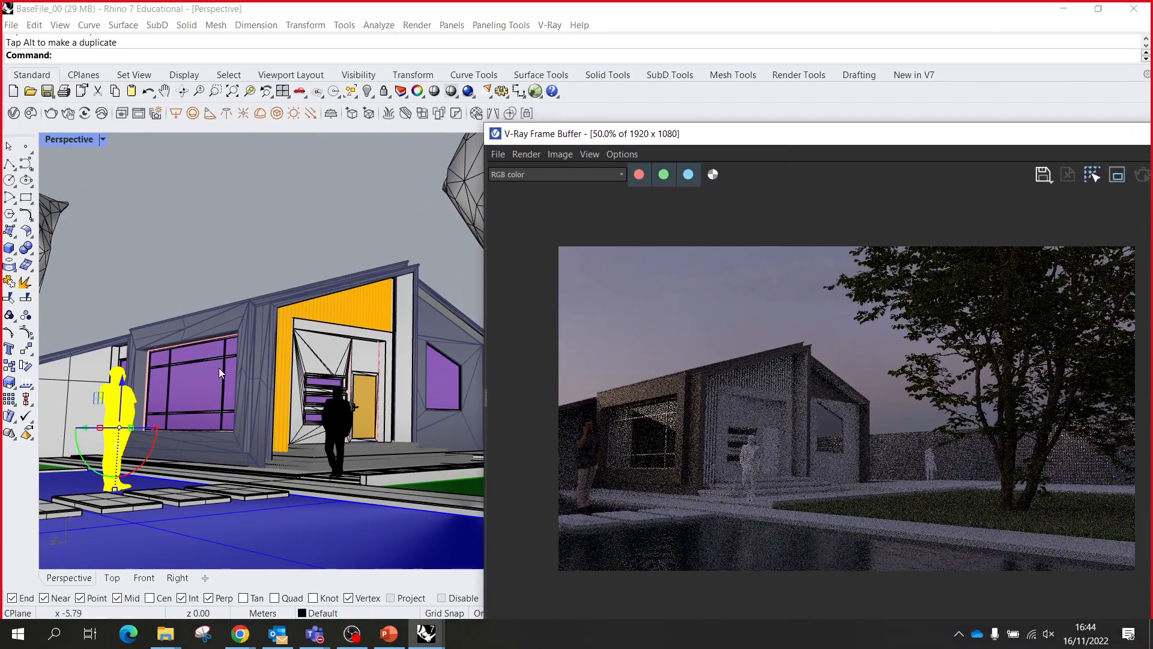
pyautogui.scroll(-2, 204, 393)
pyautogui.moveTo(262, 385); pyautogui.dragTo(286, 377, button='right')
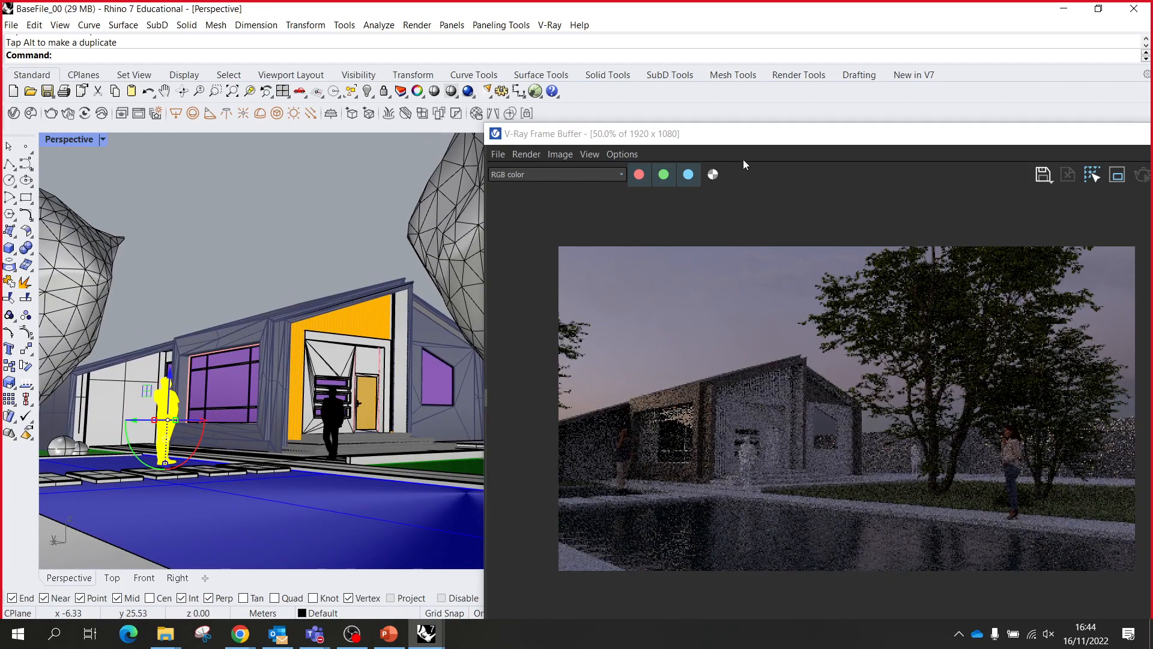
pyautogui.moveTo(754, 141); pyautogui.dragTo(341, 84)
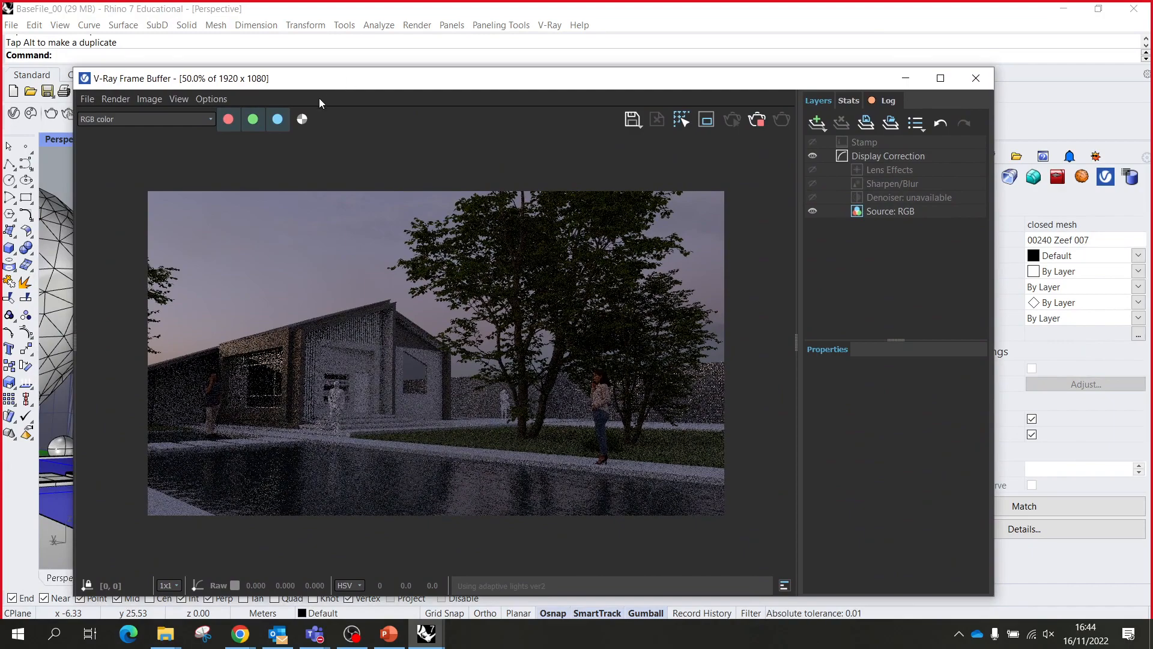
pyautogui.moveTo(844, 83); pyautogui.dragTo(858, 122)
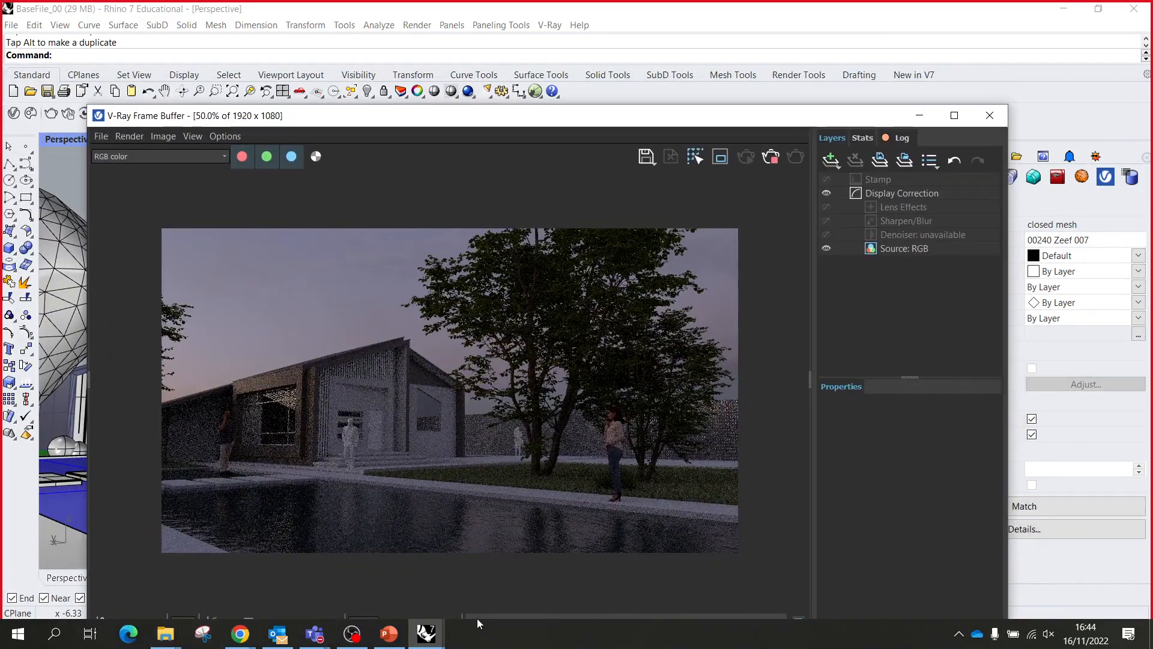
# - Turn on Safe Frame in the V-Ray render output settings and uncover the viewport to see the 16:9 frame
pyautogui.moveTo(426, 633)
pyautogui.click(600, 557)
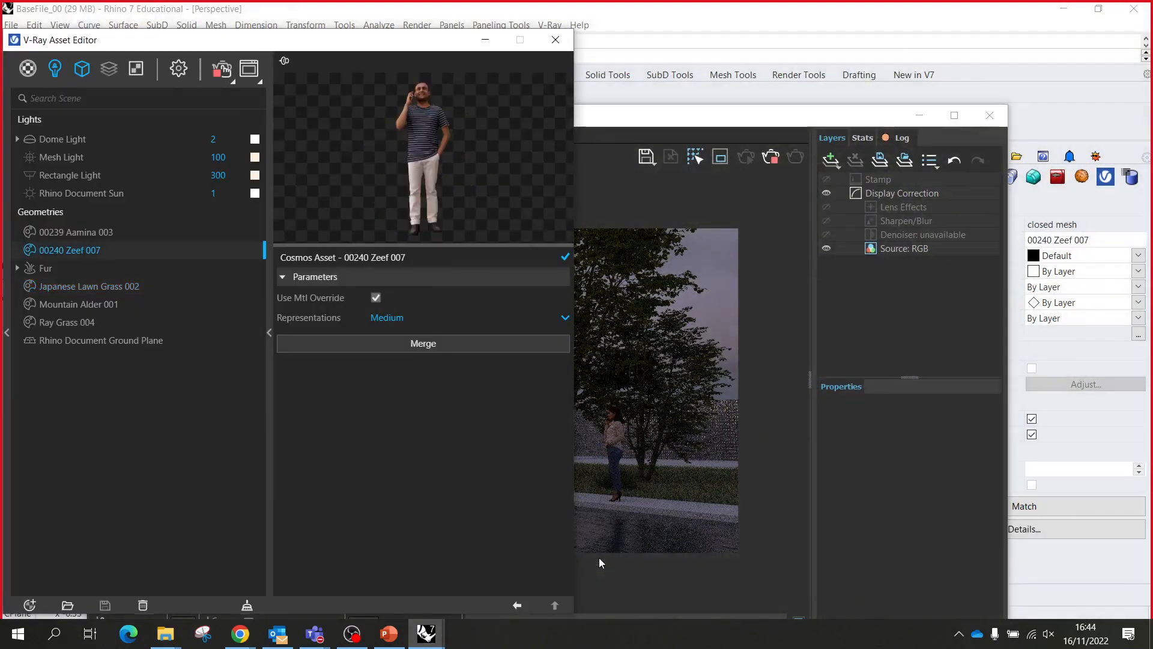
pyautogui.click(179, 70)
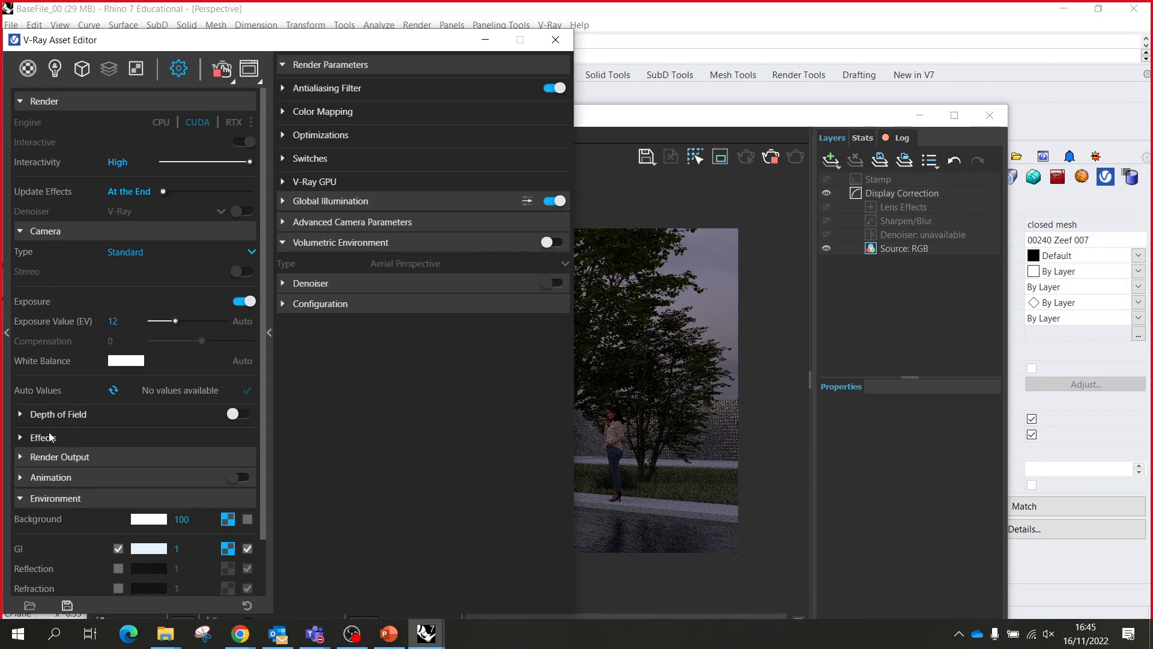
pyautogui.scroll(-1, 96, 458)
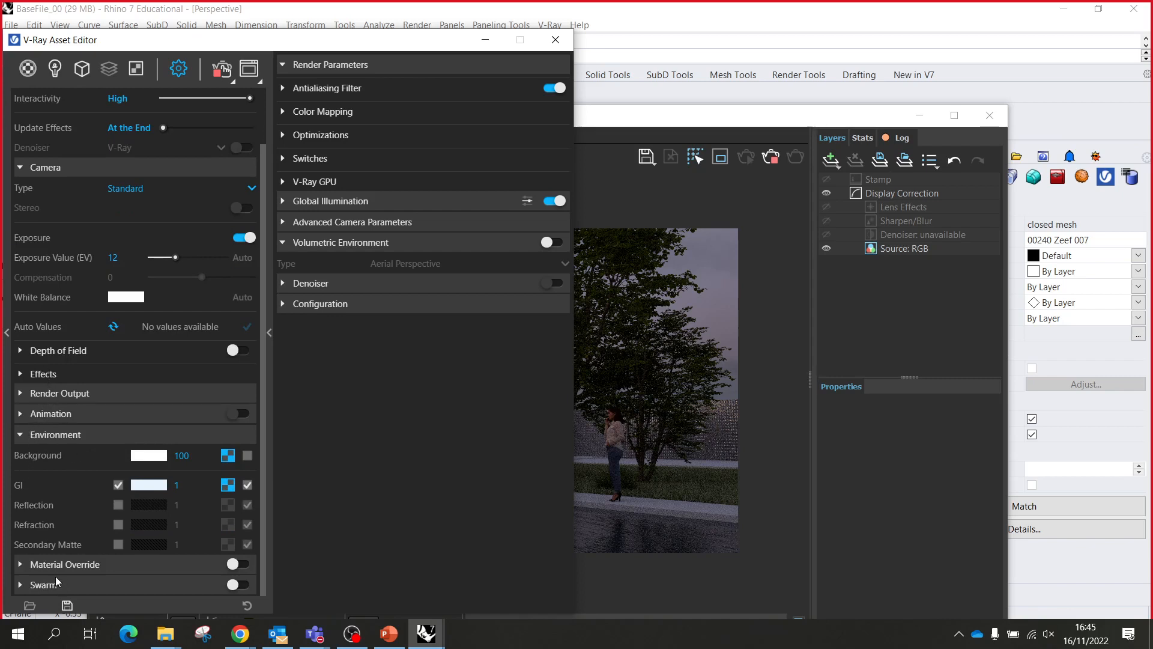
pyautogui.click(39, 434)
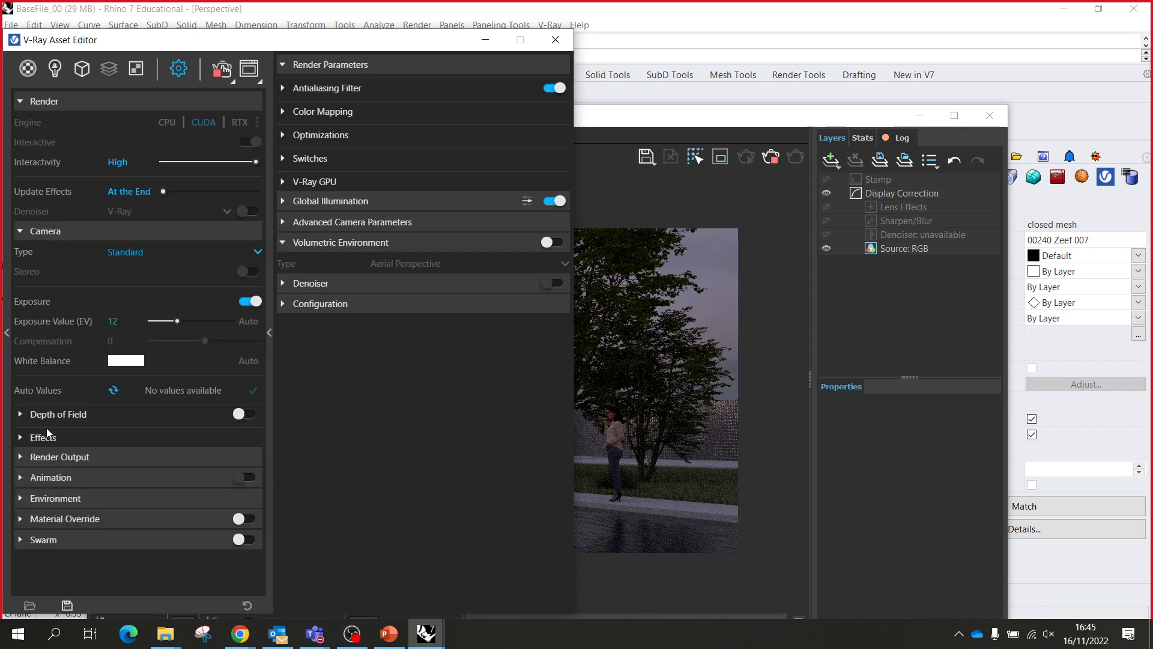
pyautogui.click(37, 457)
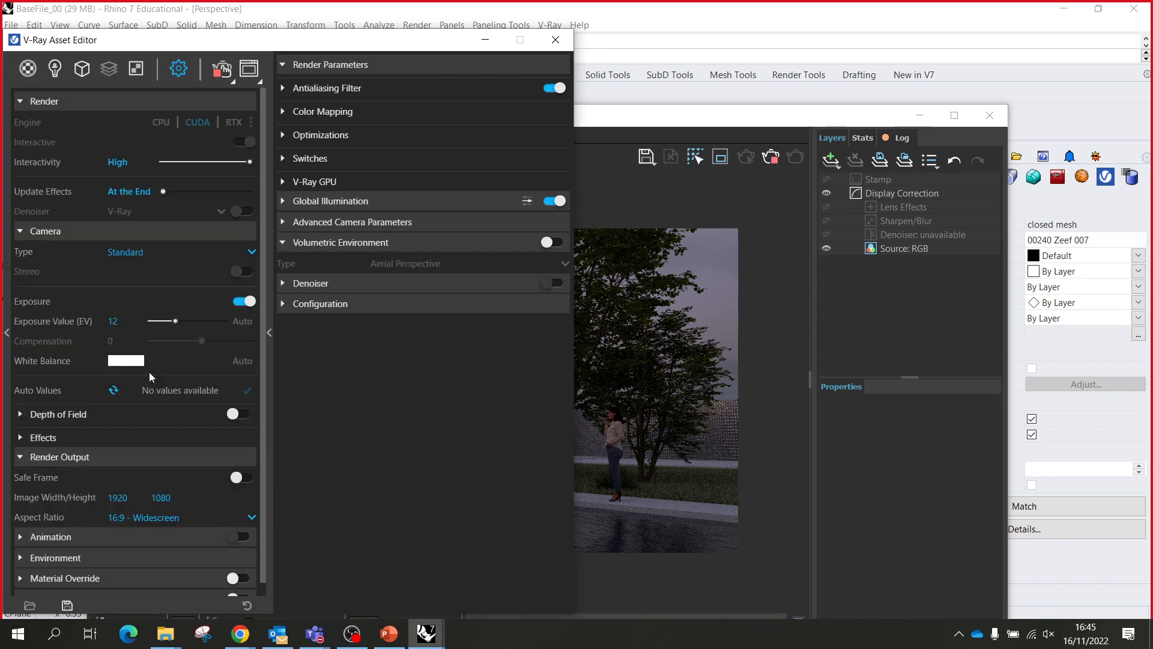
pyautogui.click(239, 479)
pyautogui.moveTo(745, 116); pyautogui.dragTo(793, 569)
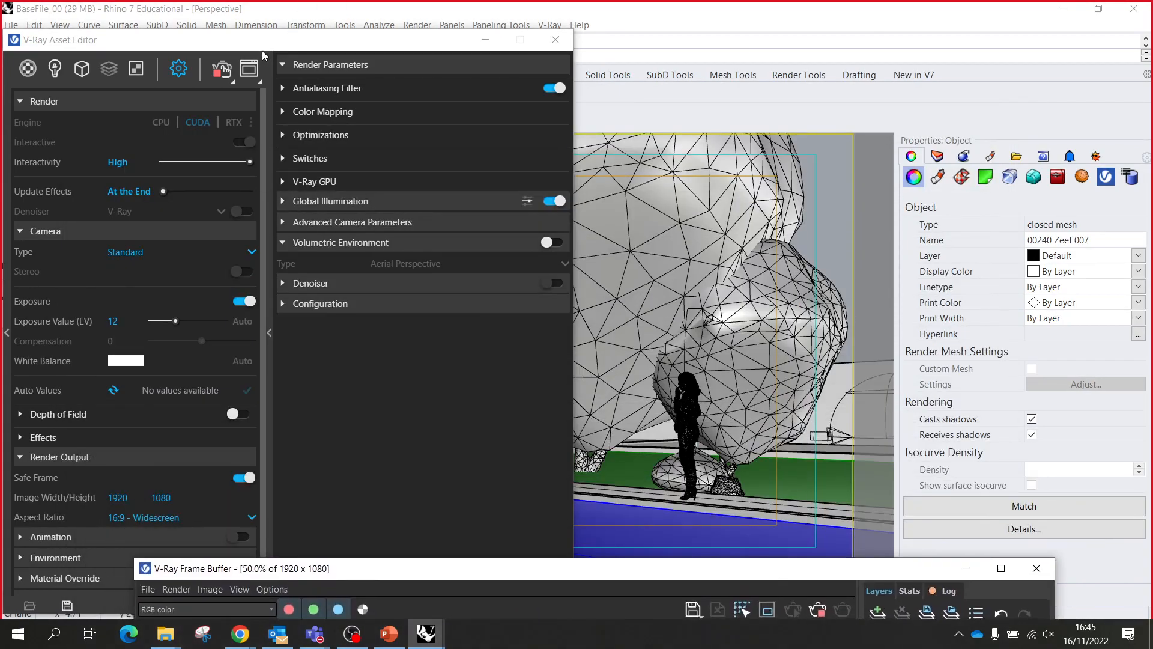
pyautogui.moveTo(274, 43); pyautogui.dragTo(467, 515)
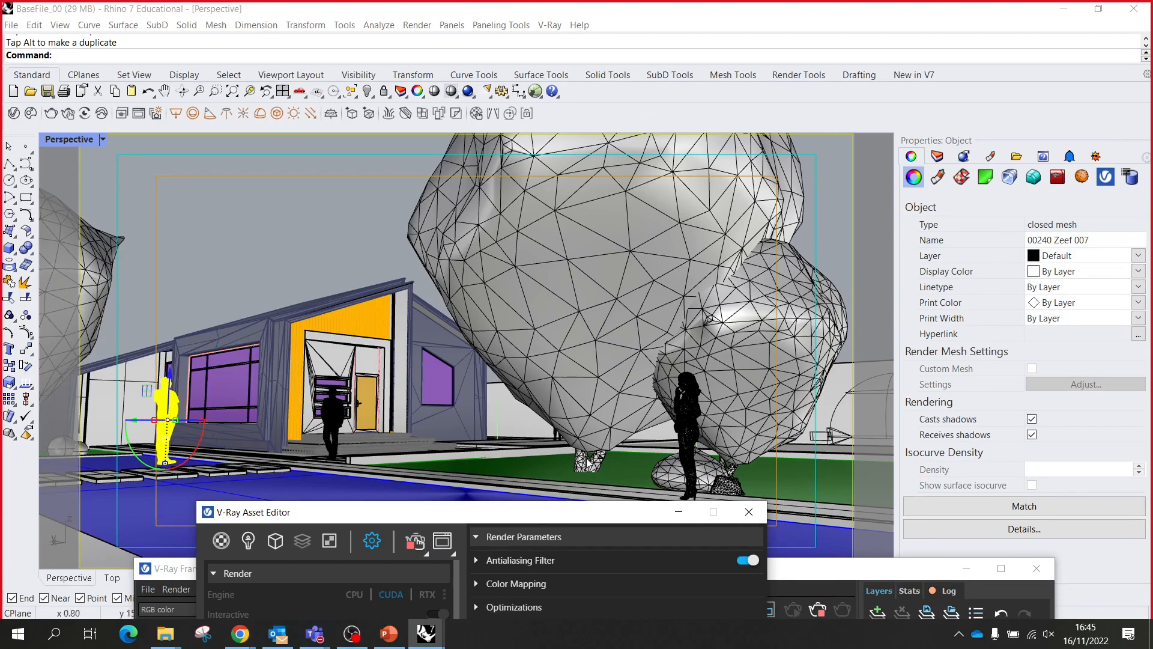
# - Switch V-Ray from interactive to production rendering, stop the started render and uncover its settings
pyautogui.moveTo(527, 513); pyautogui.dragTo(451, 51)
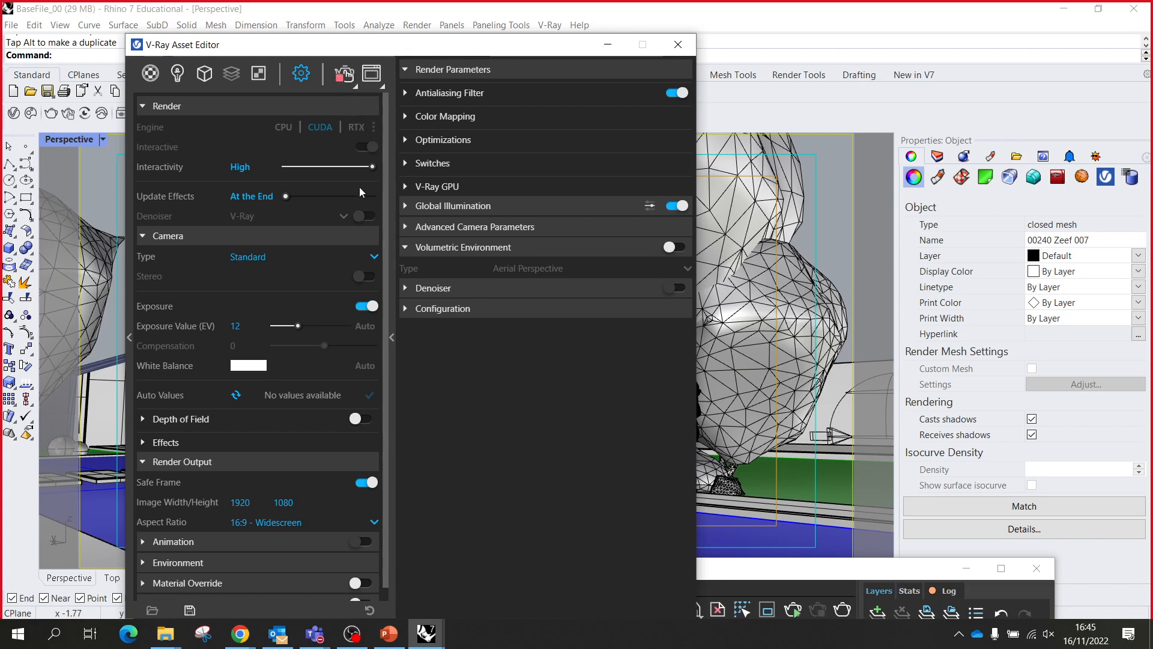
pyautogui.click(355, 86)
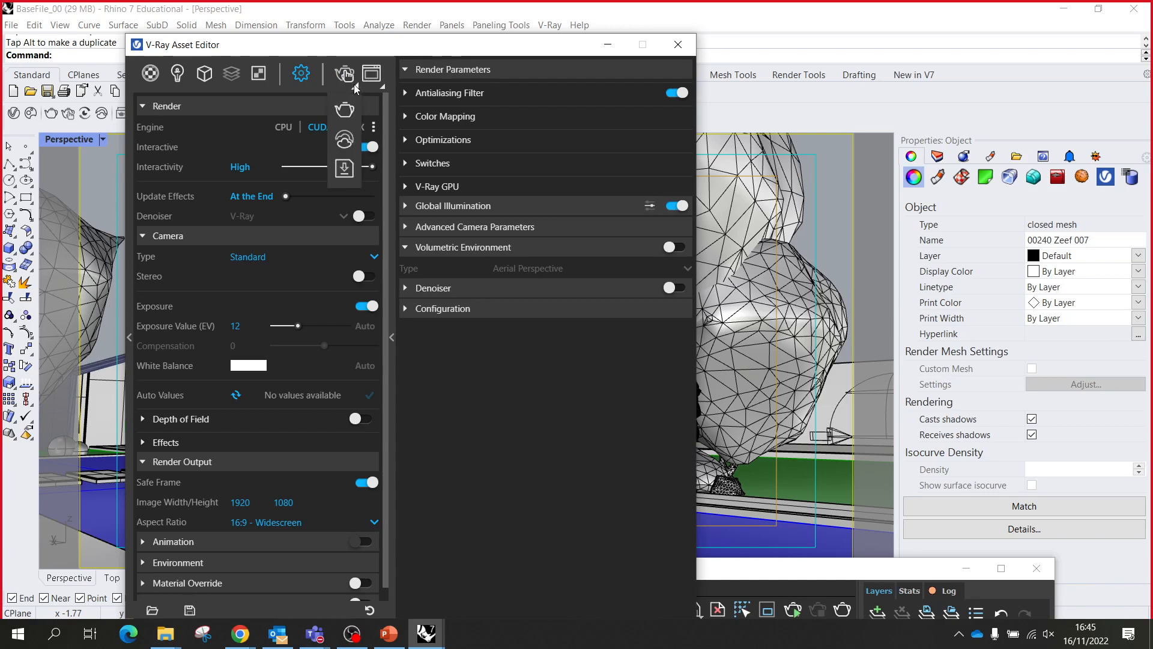
pyautogui.click(348, 111)
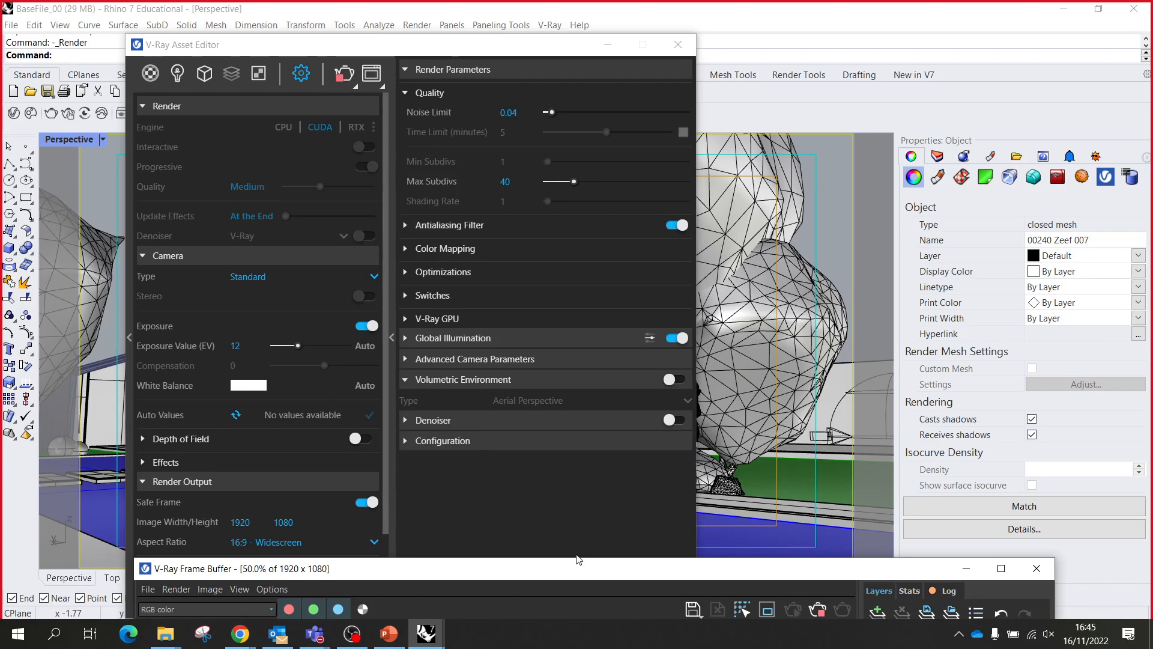
pyautogui.moveTo(582, 587); pyautogui.dragTo(414, 168)
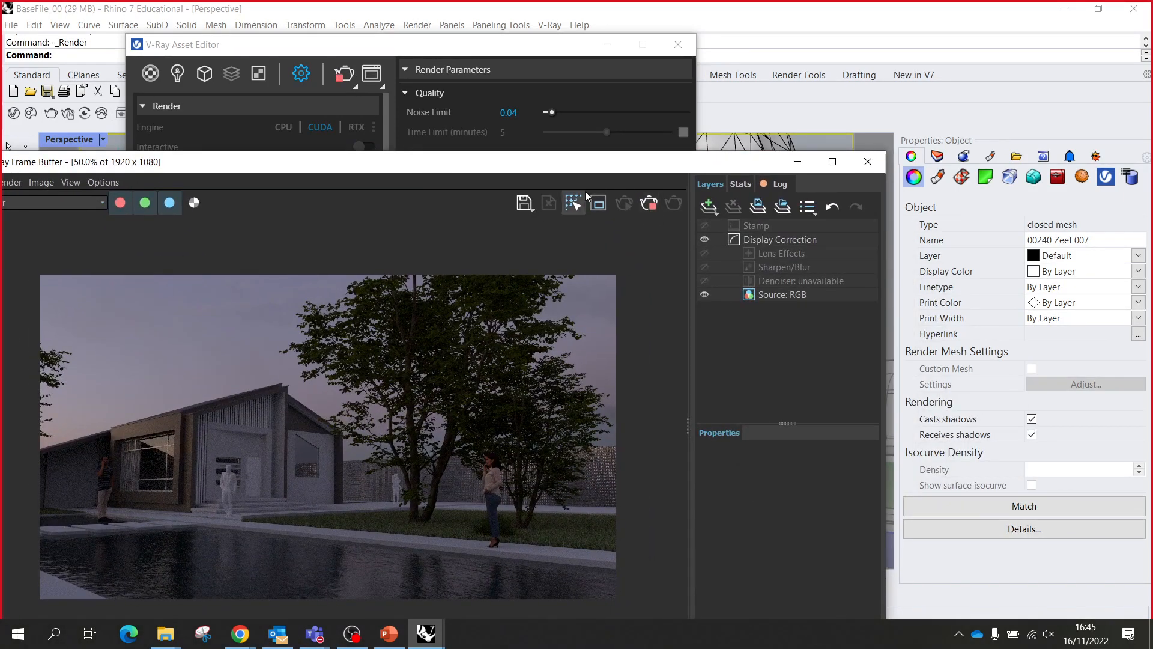
pyautogui.click(649, 203)
pyautogui.click(798, 161)
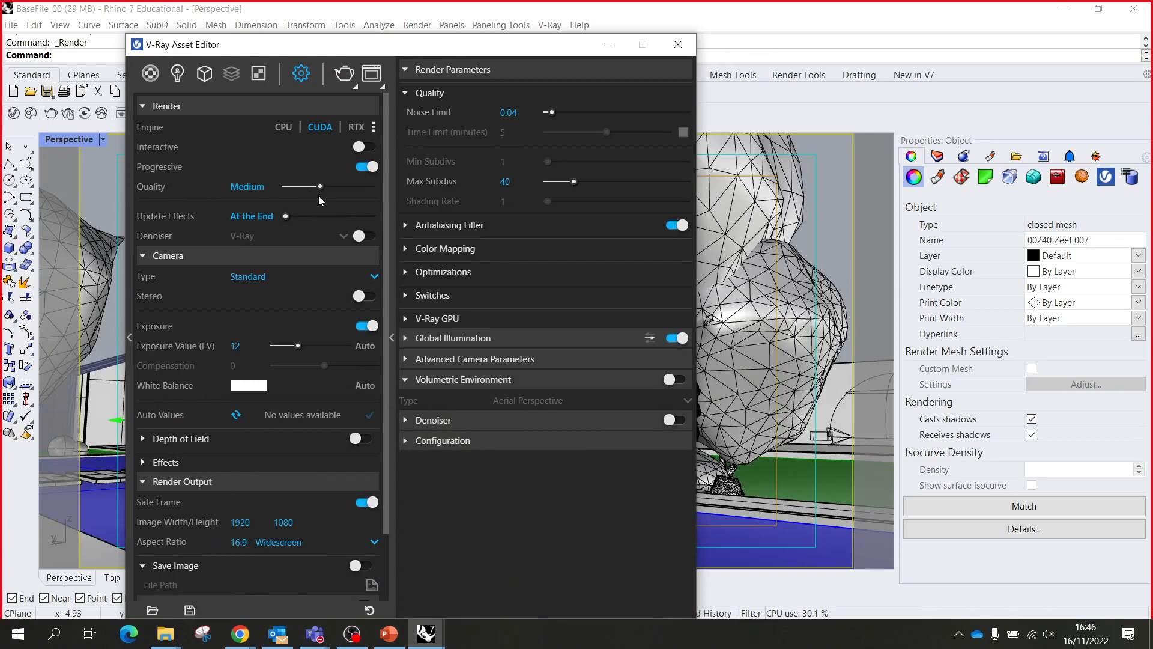
# - Set the render quality to Low+ and enable saving the rendered image to the Desktop as BaseFile_00 in PNG format
pyautogui.moveTo(320, 187); pyautogui.dragTo(310, 186)
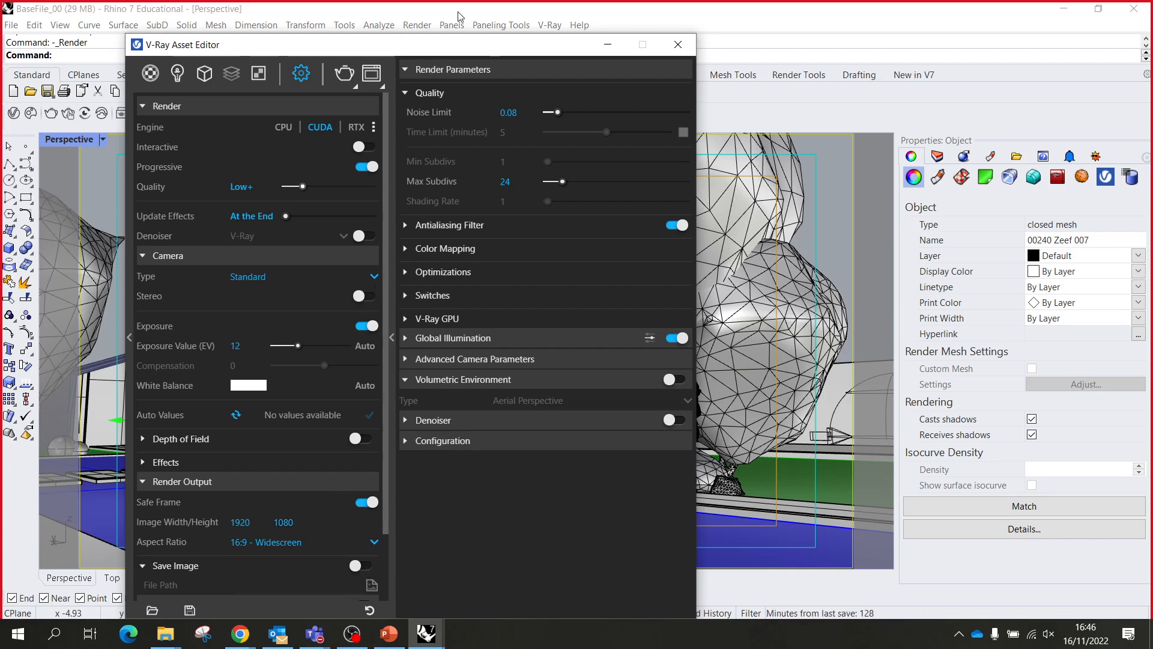
pyautogui.moveTo(436, 57); pyautogui.dragTo(436, 26)
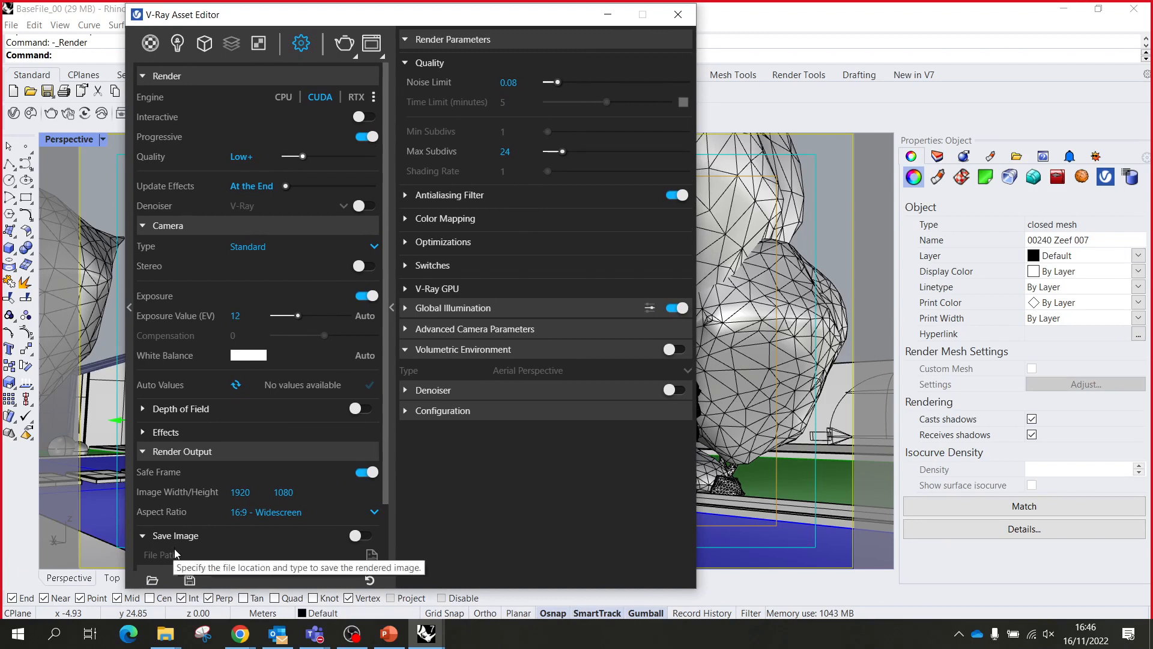
pyautogui.scroll(-2, 228, 562)
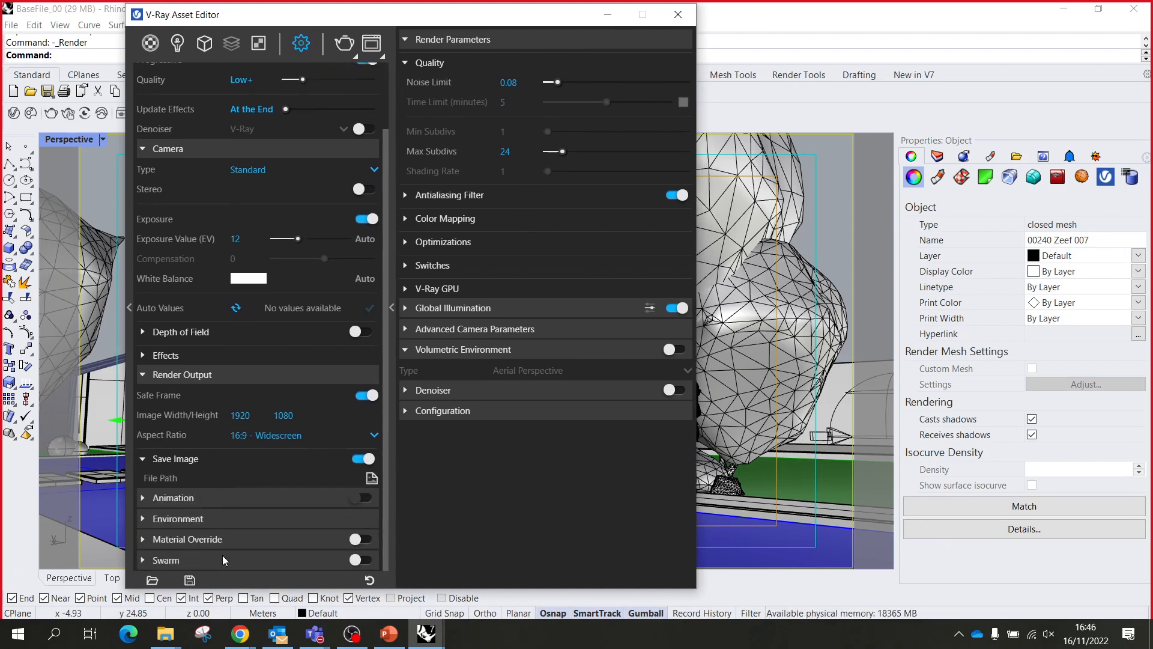
pyautogui.click(372, 478)
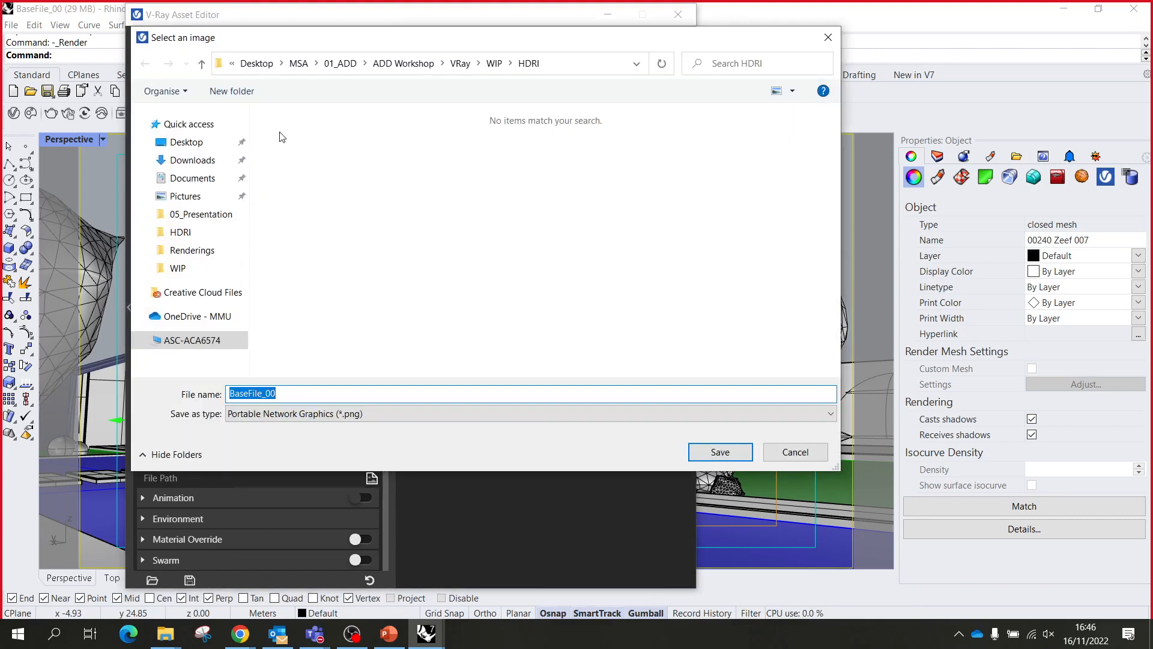
pyautogui.click(186, 142)
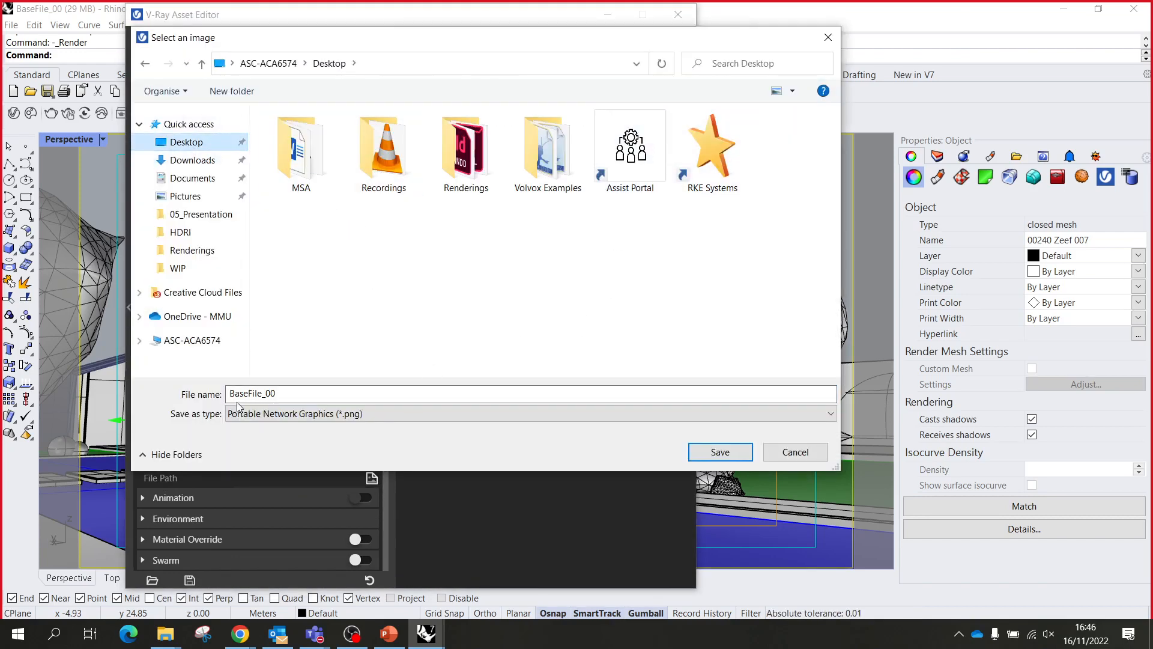
pyautogui.click(304, 414)
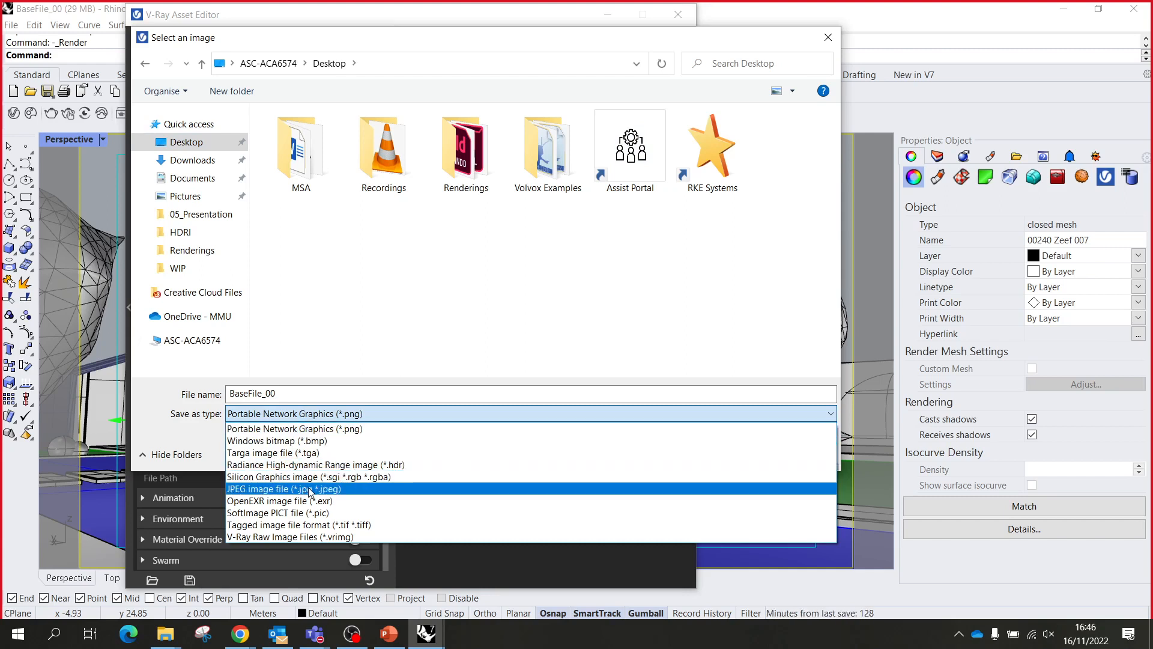
pyautogui.click(310, 428)
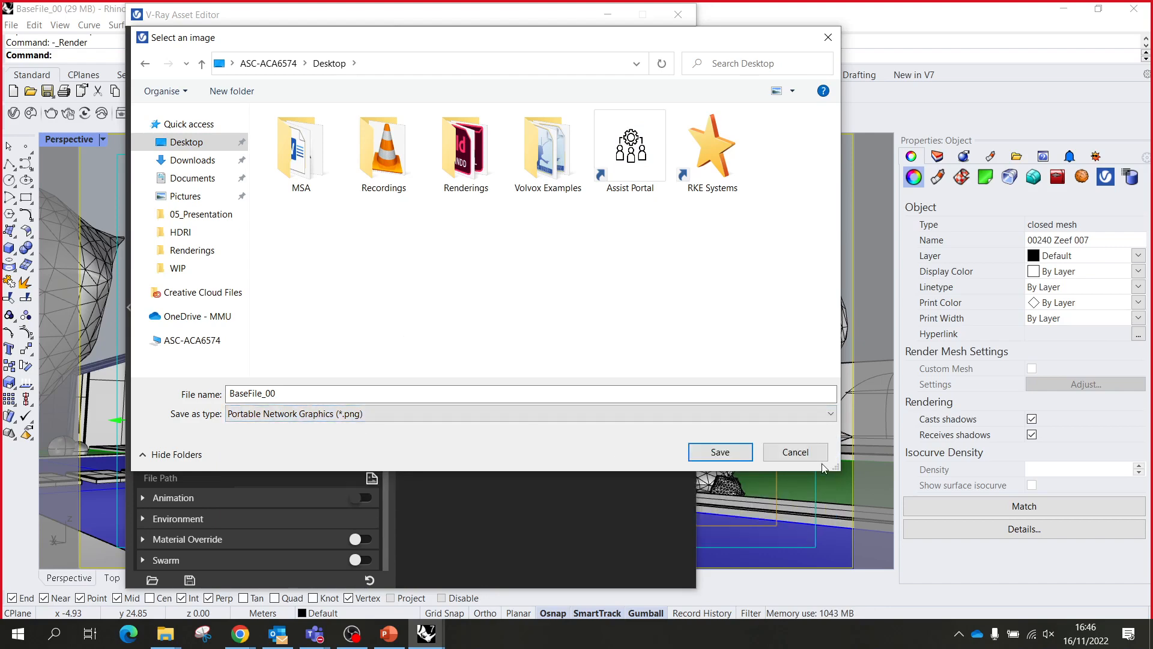
pyautogui.click(721, 452)
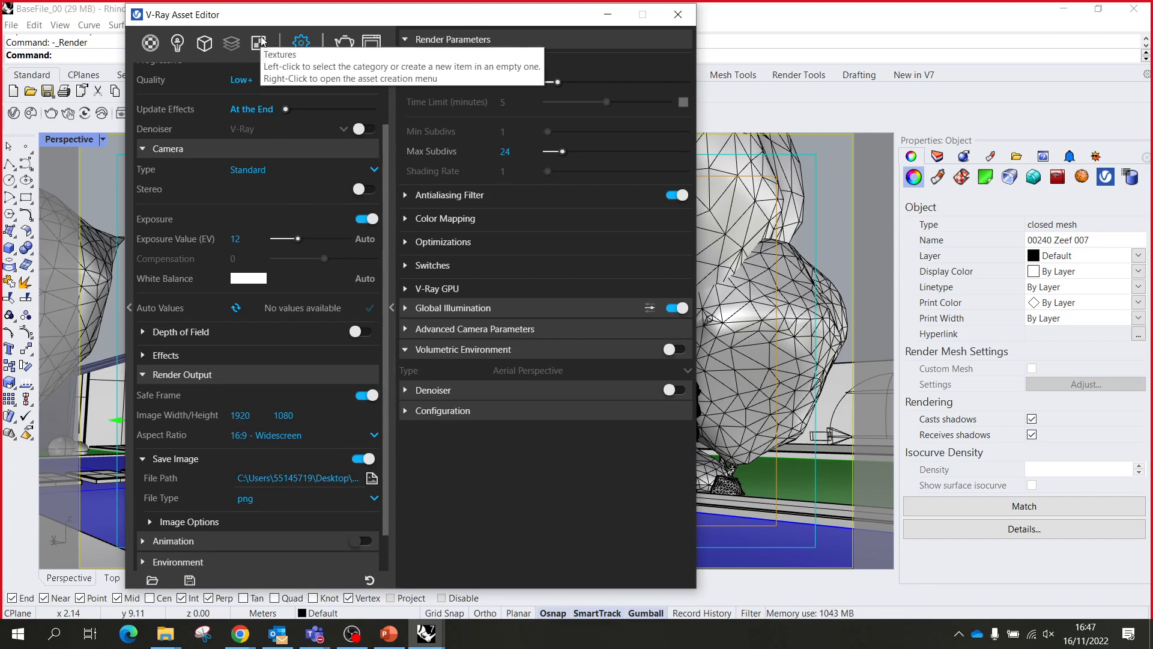
# - Add the Background, Object ID, Render ID and Material ID Color render elements to the scene
pyautogui.click(233, 48)
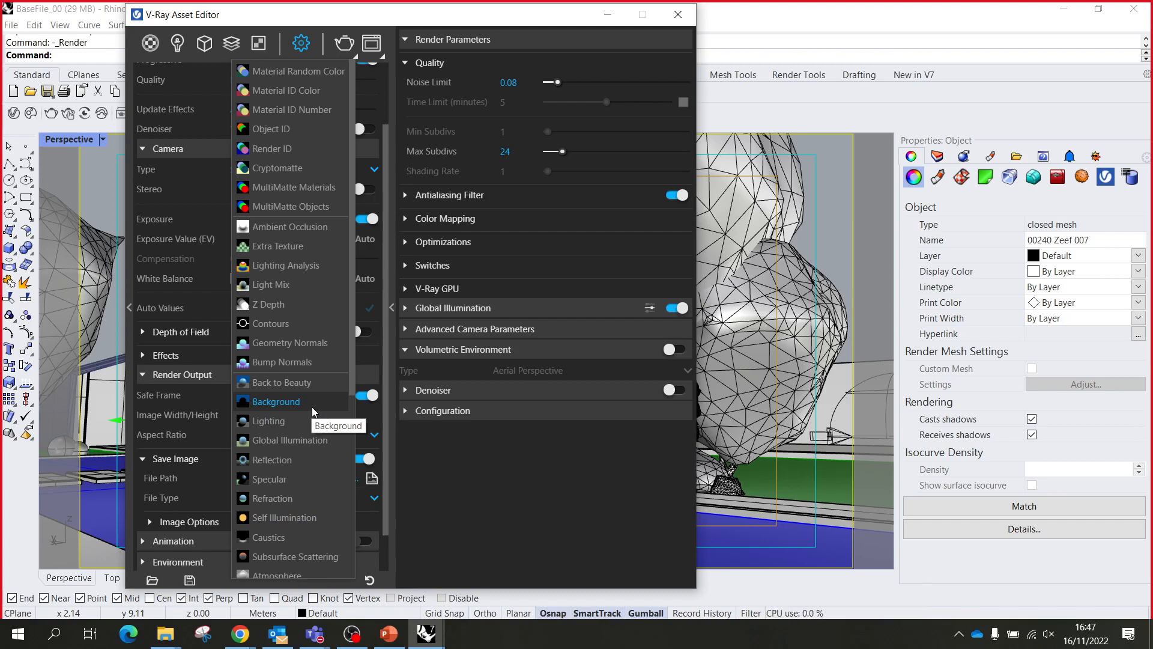
pyautogui.click(280, 398)
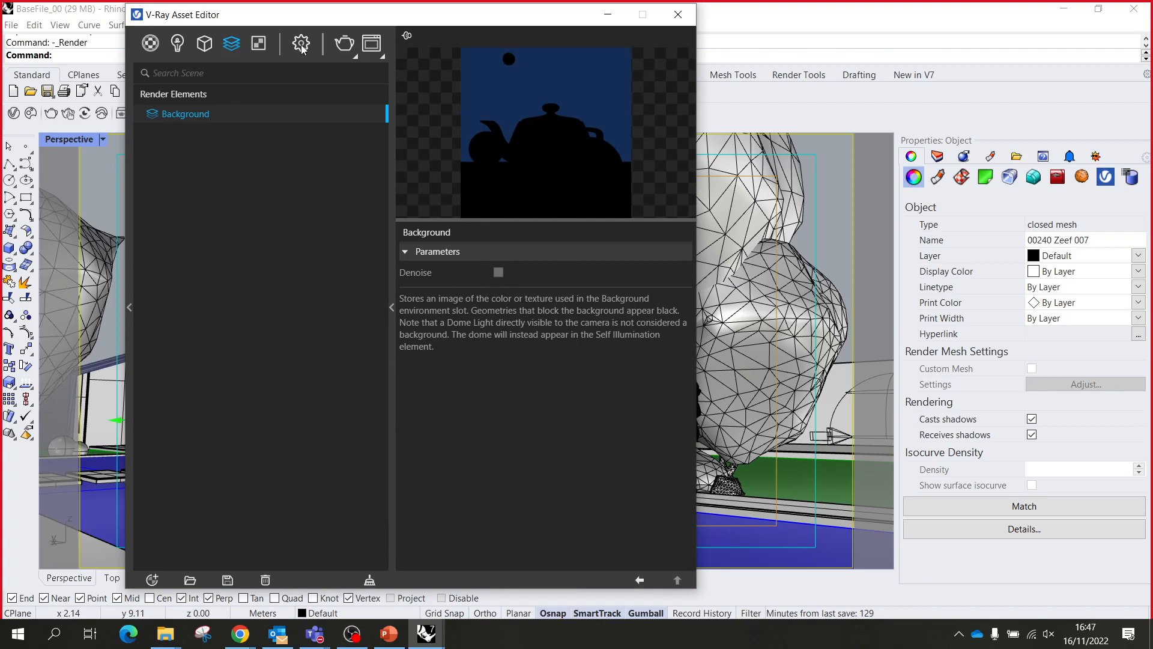
pyautogui.click(233, 42)
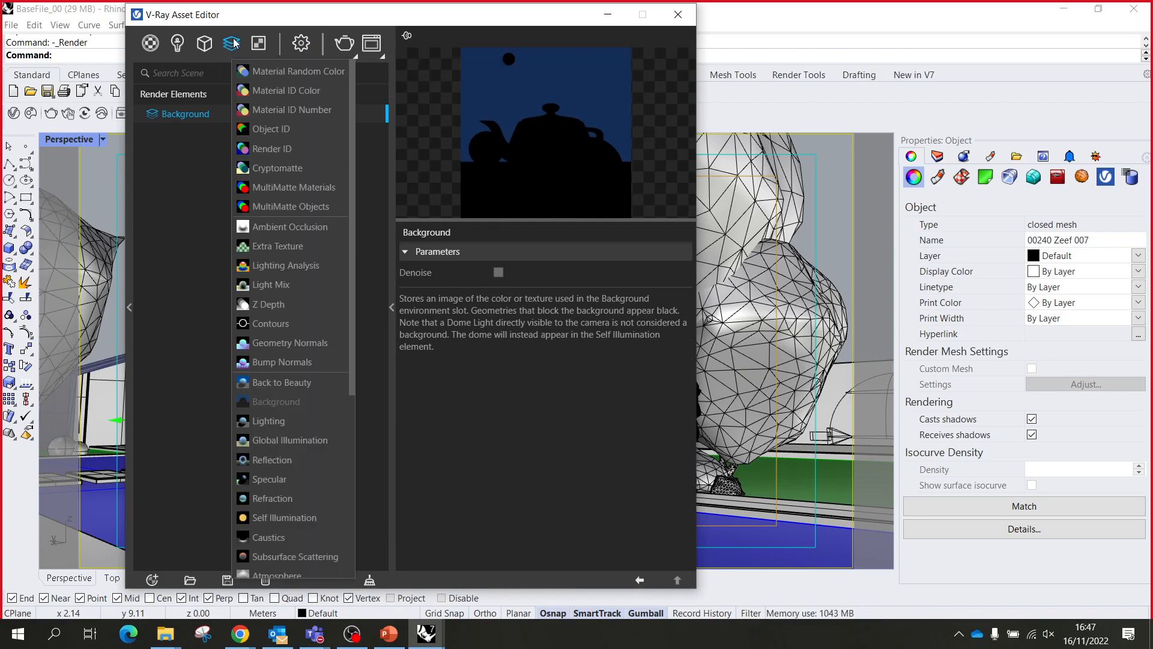
pyautogui.click(327, 128)
pyautogui.click(232, 43)
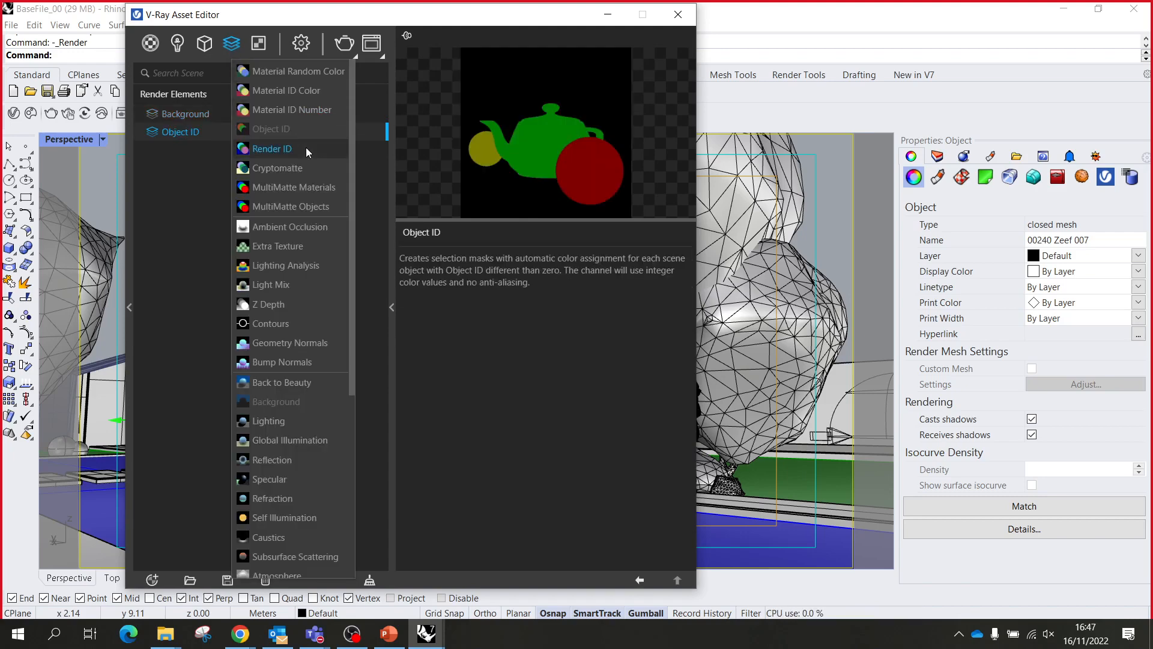
pyautogui.click(306, 148)
pyautogui.click(238, 39)
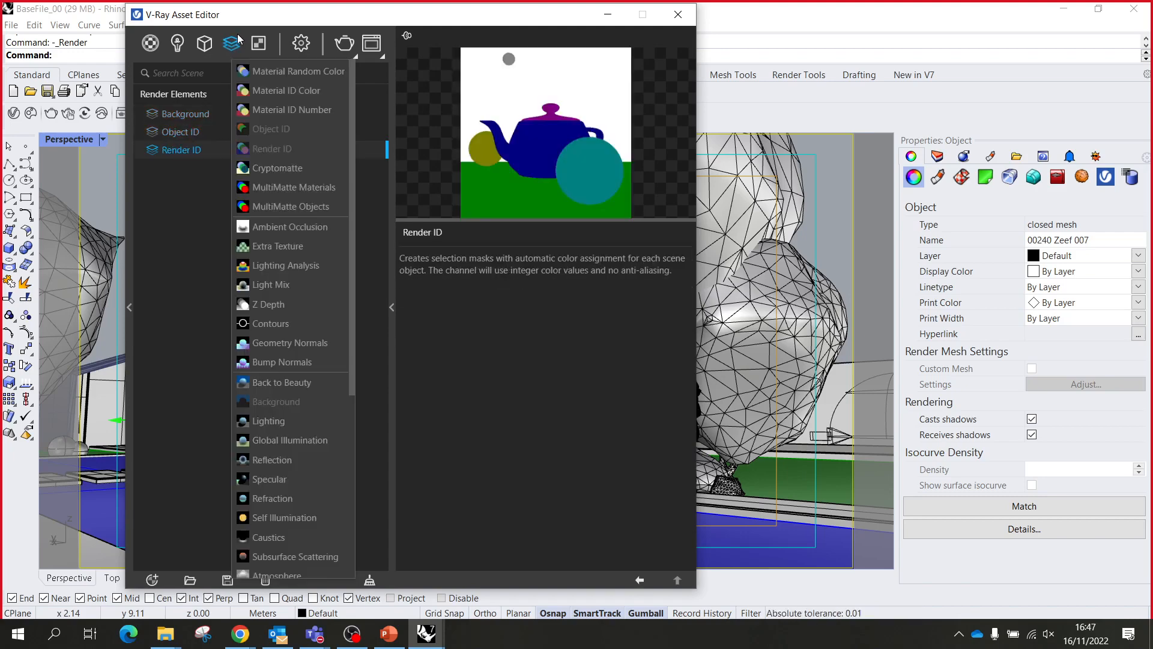
pyautogui.click(308, 91)
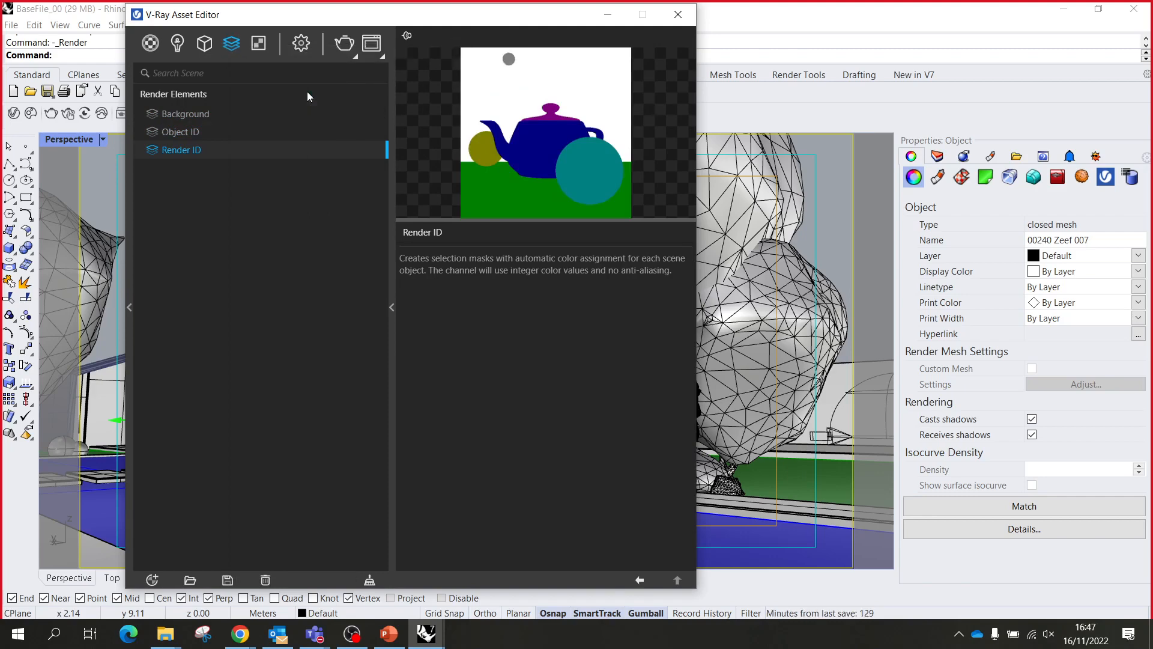
pyautogui.click(234, 45)
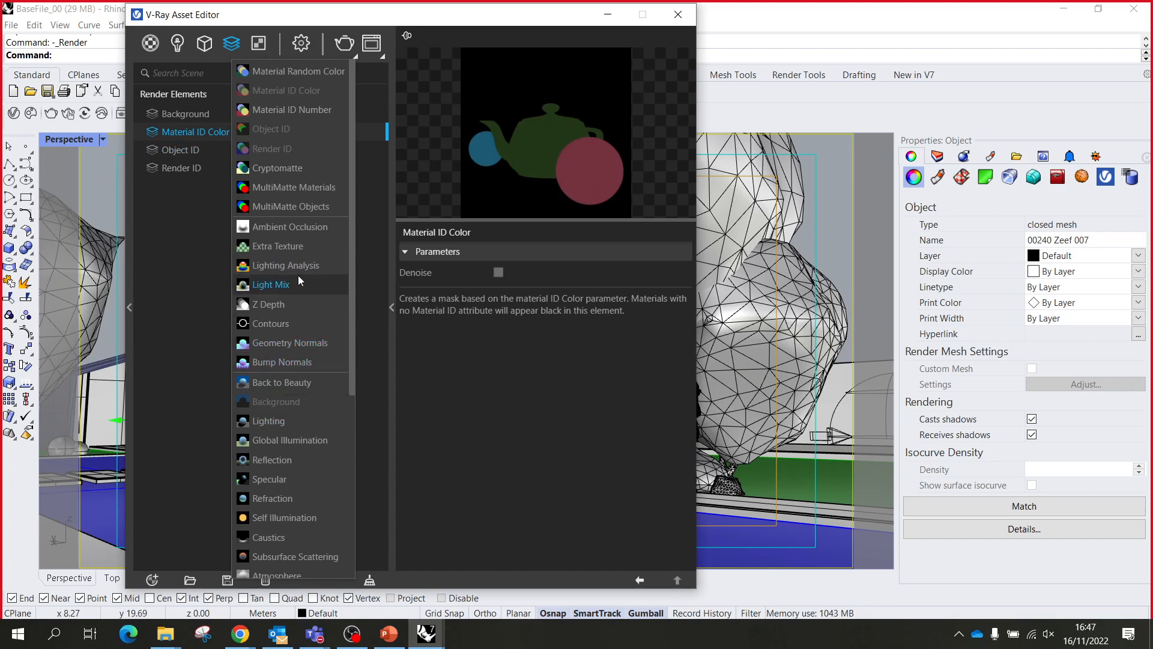
pyautogui.click(204, 224)
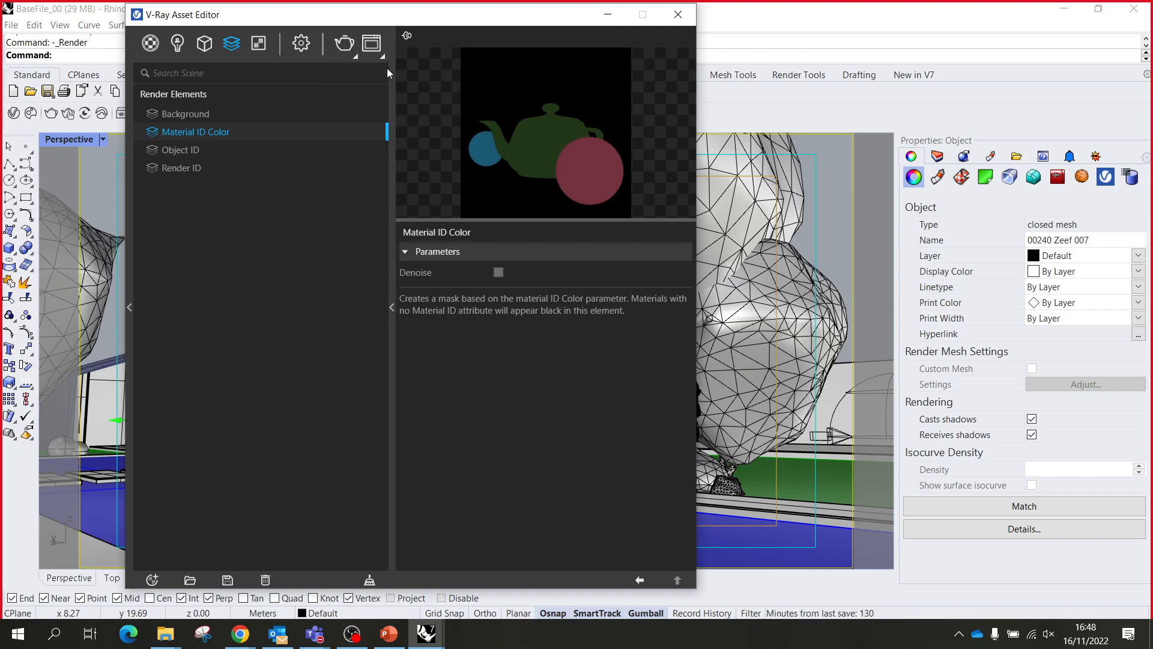
# - Try a production render with the added render elements, return to the render settings and stop the render
pyautogui.click(346, 44)
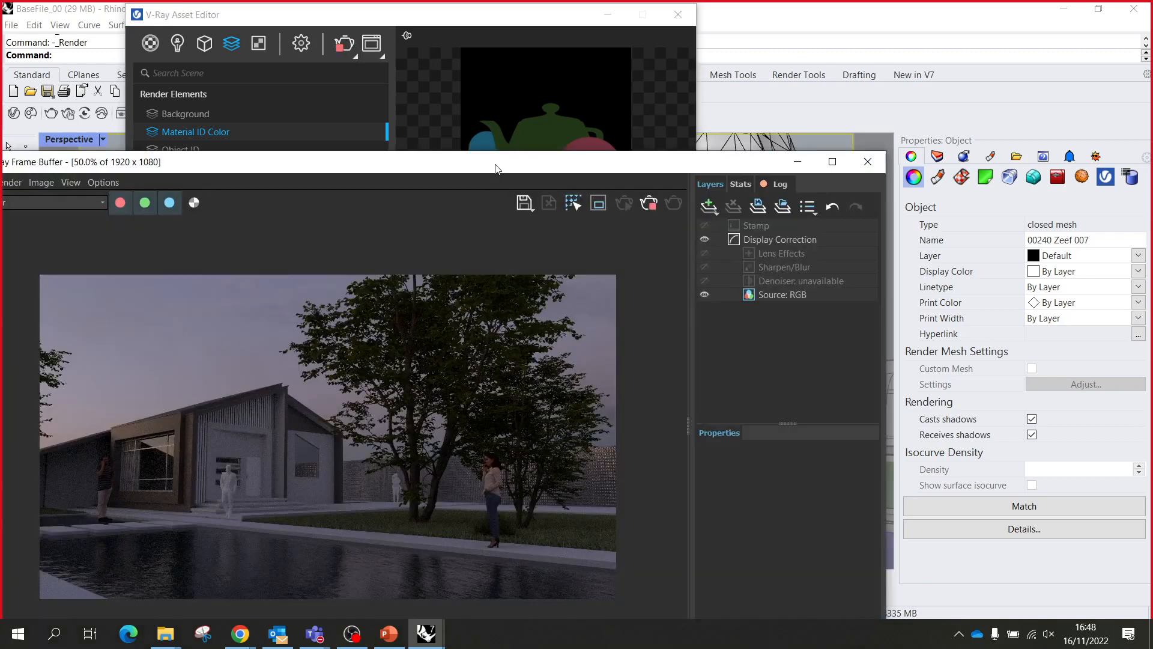
pyautogui.moveTo(496, 169); pyautogui.dragTo(619, 31)
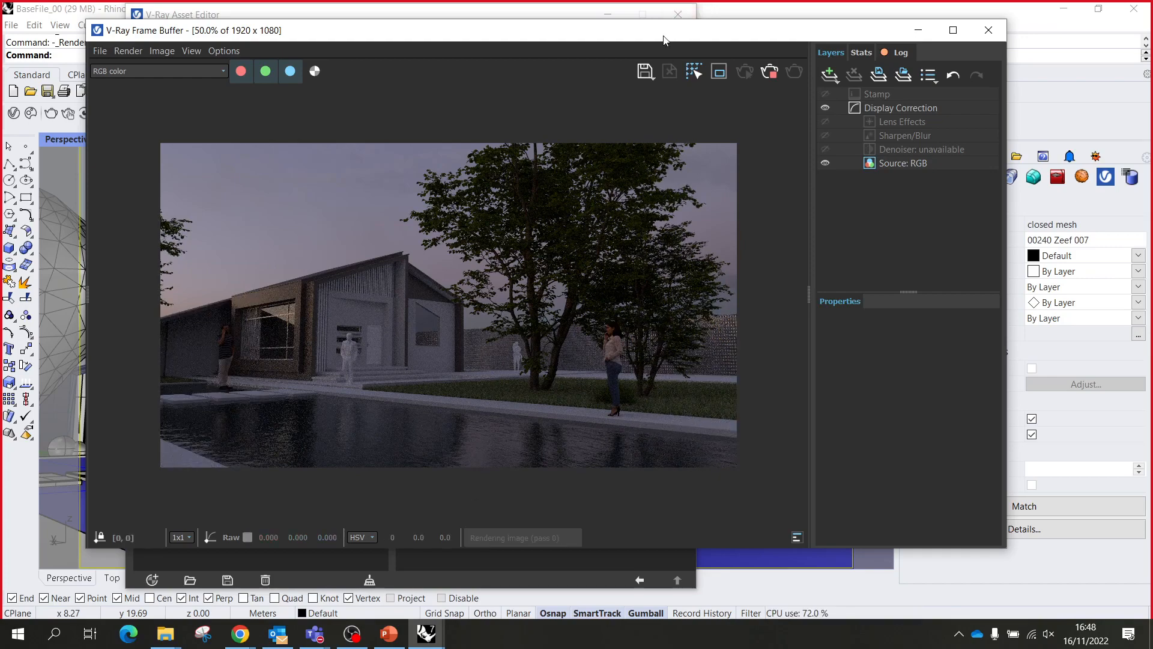
pyautogui.moveTo(666, 39); pyautogui.dragTo(648, 350)
pyautogui.click(302, 45)
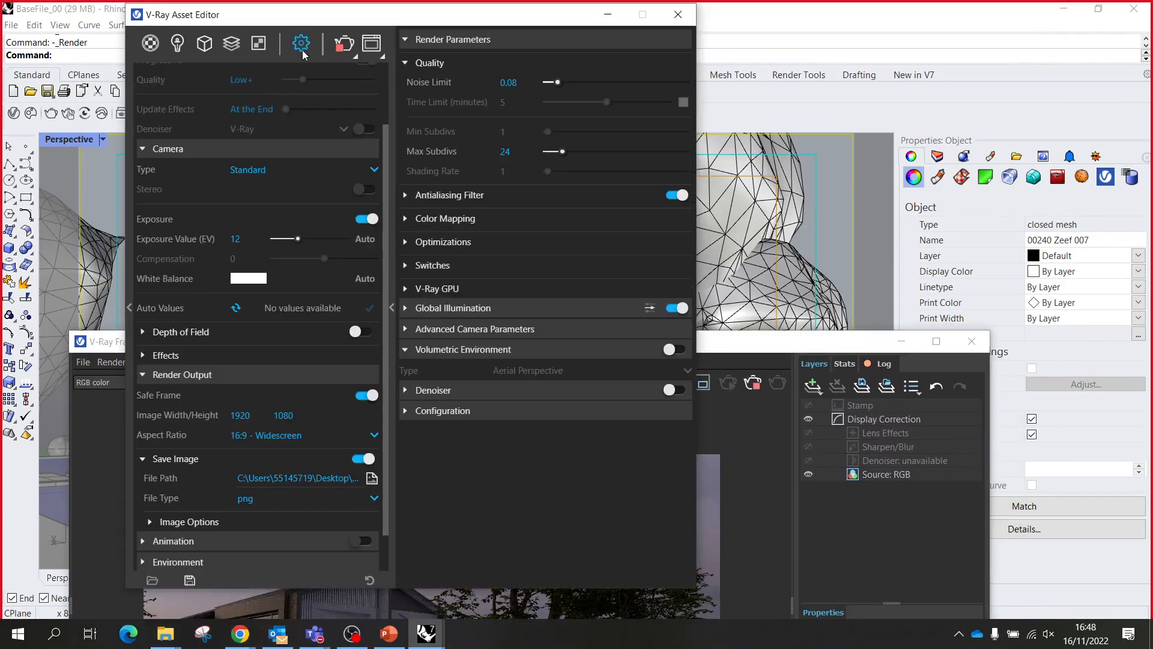
pyautogui.scroll(2, 265, 105)
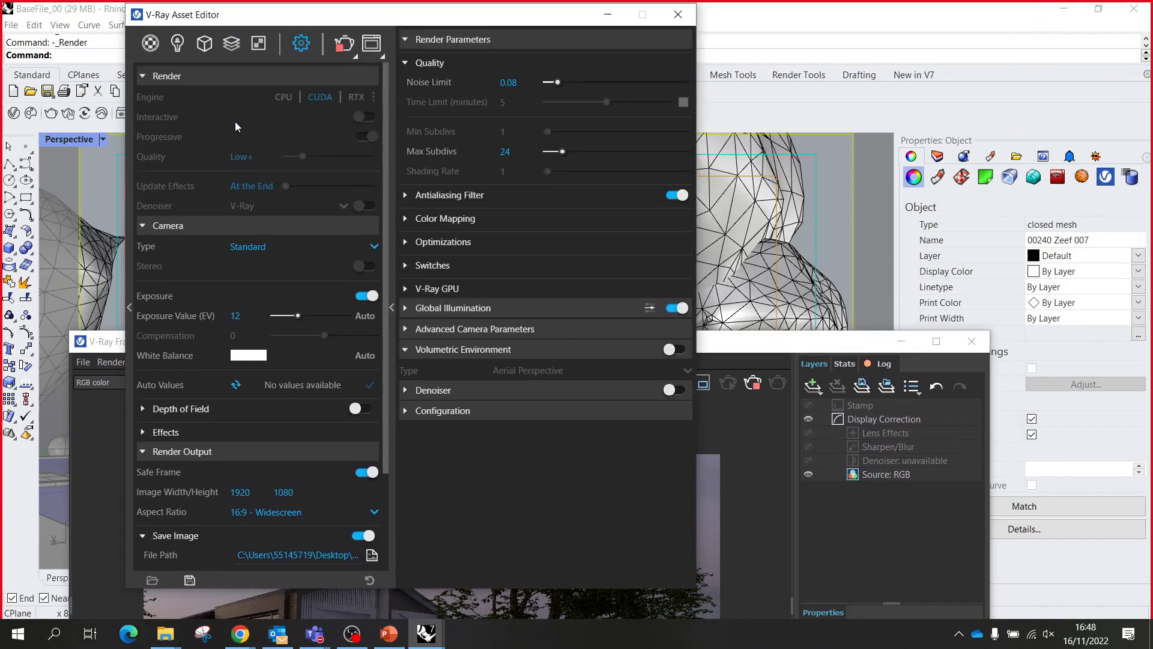
pyautogui.moveTo(775, 340); pyautogui.dragTo(796, 255)
pyautogui.click(774, 209)
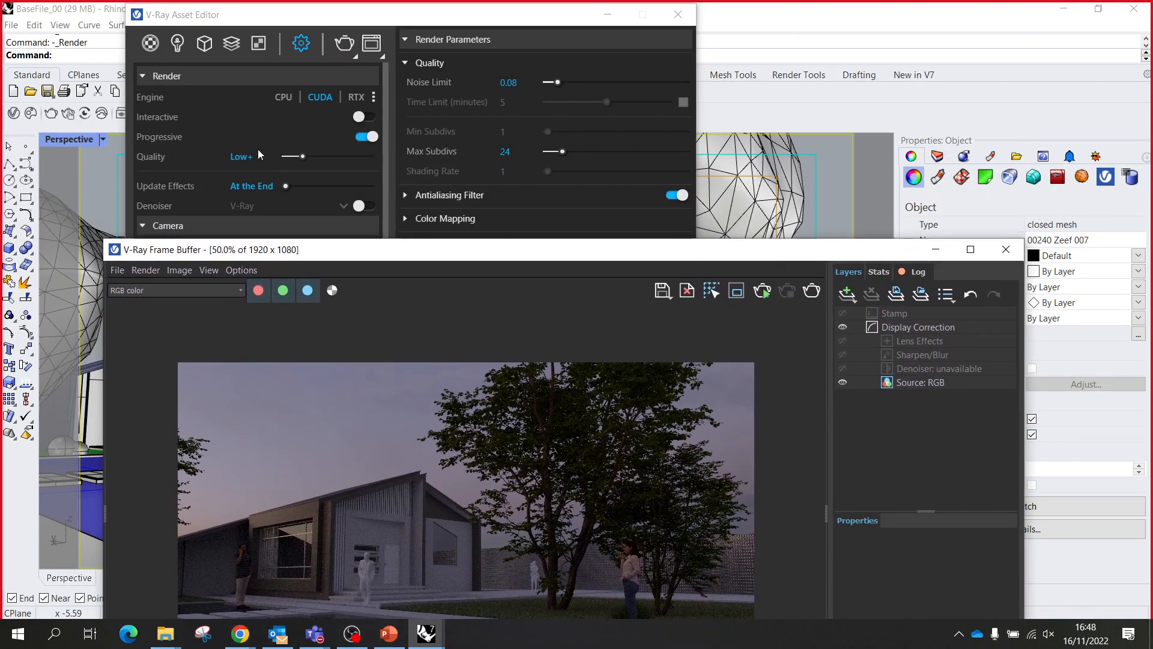
# - Turn off Progressive rendering and run the production render of the house view to completion
pyautogui.click(372, 137)
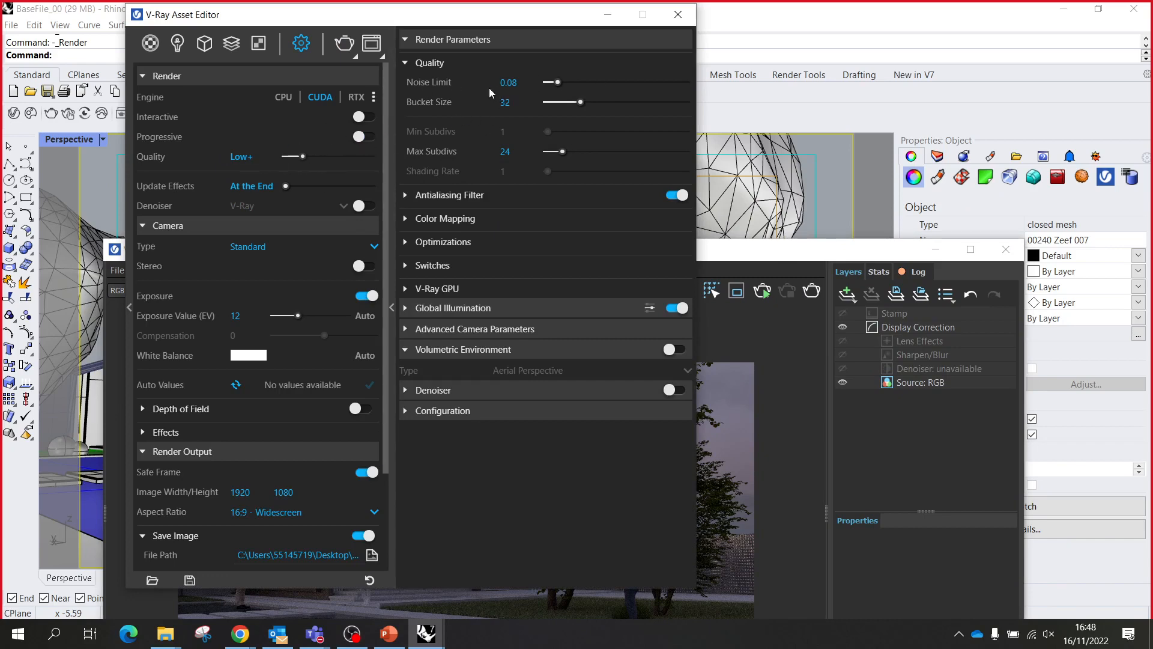
pyautogui.moveTo(757, 259); pyautogui.dragTo(771, 251)
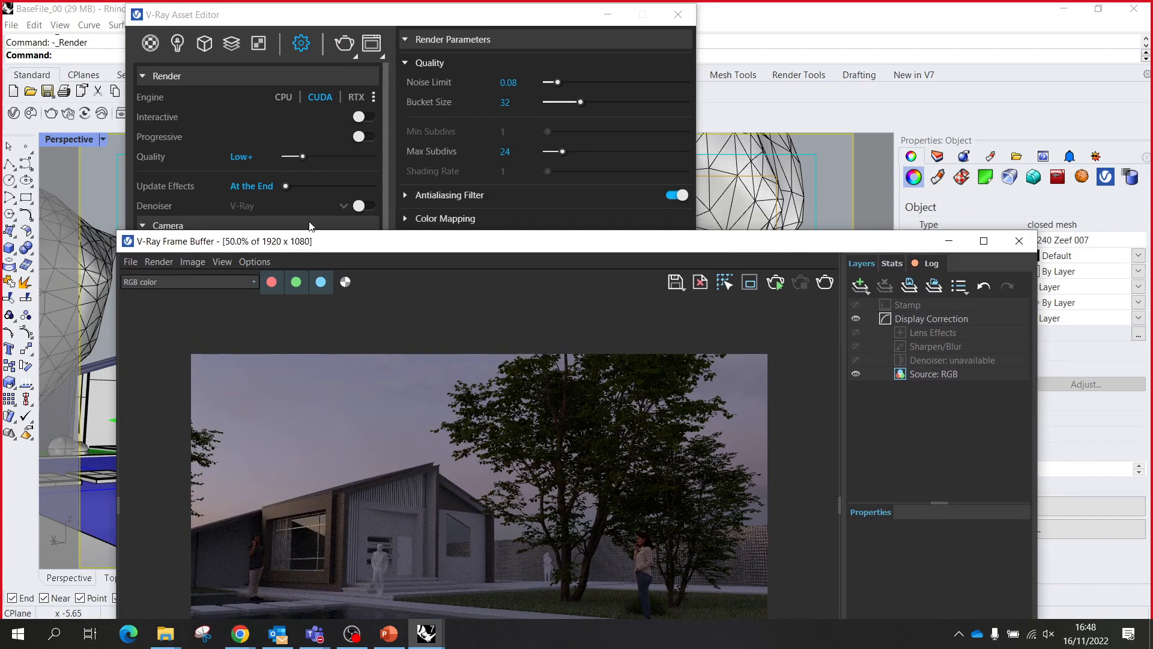
pyautogui.moveTo(342, 247); pyautogui.dragTo(442, 326)
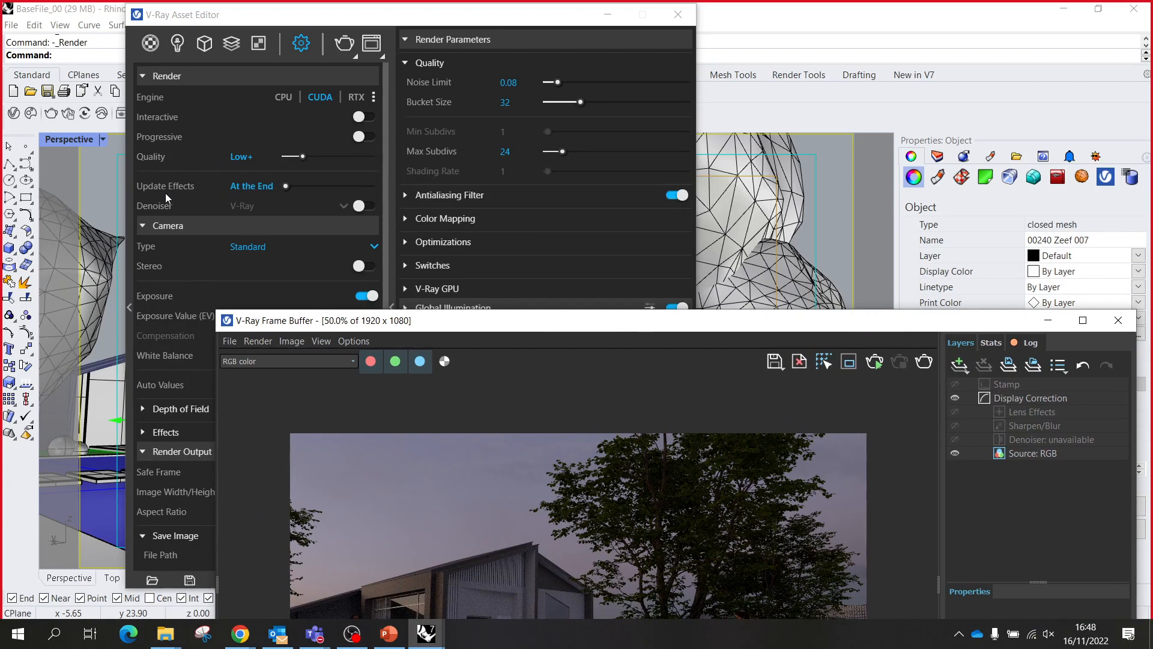
pyautogui.moveTo(156, 209)
pyautogui.moveTo(708, 328); pyautogui.dragTo(661, 176)
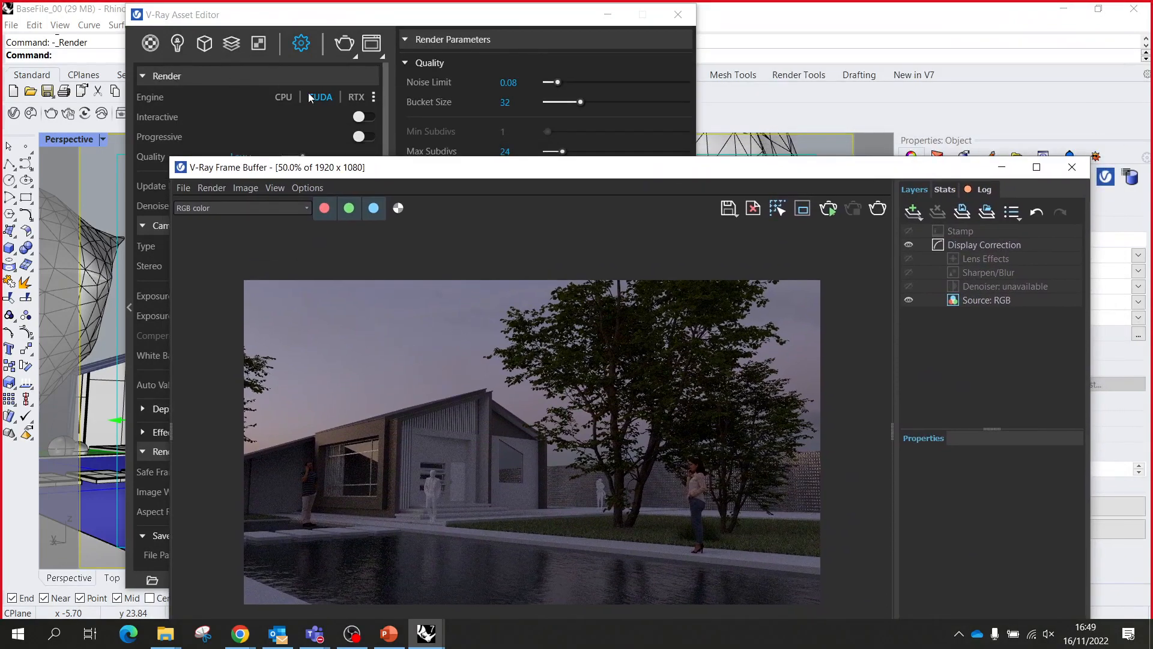
pyautogui.click(340, 46)
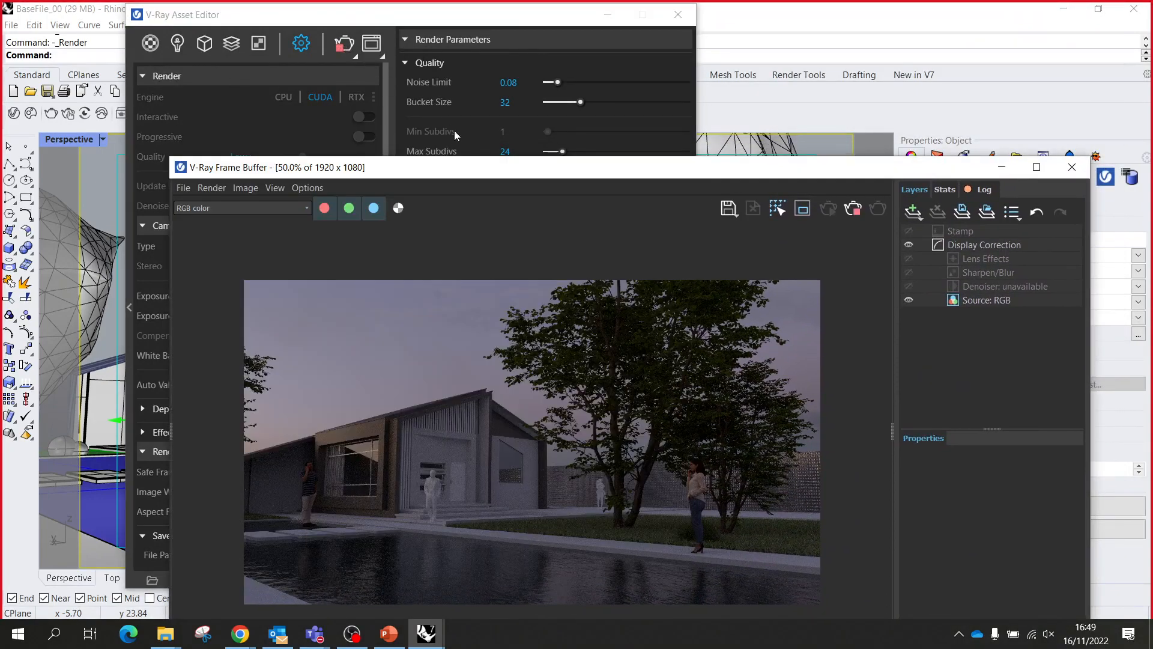
pyautogui.moveTo(490, 171); pyautogui.dragTo(441, 67)
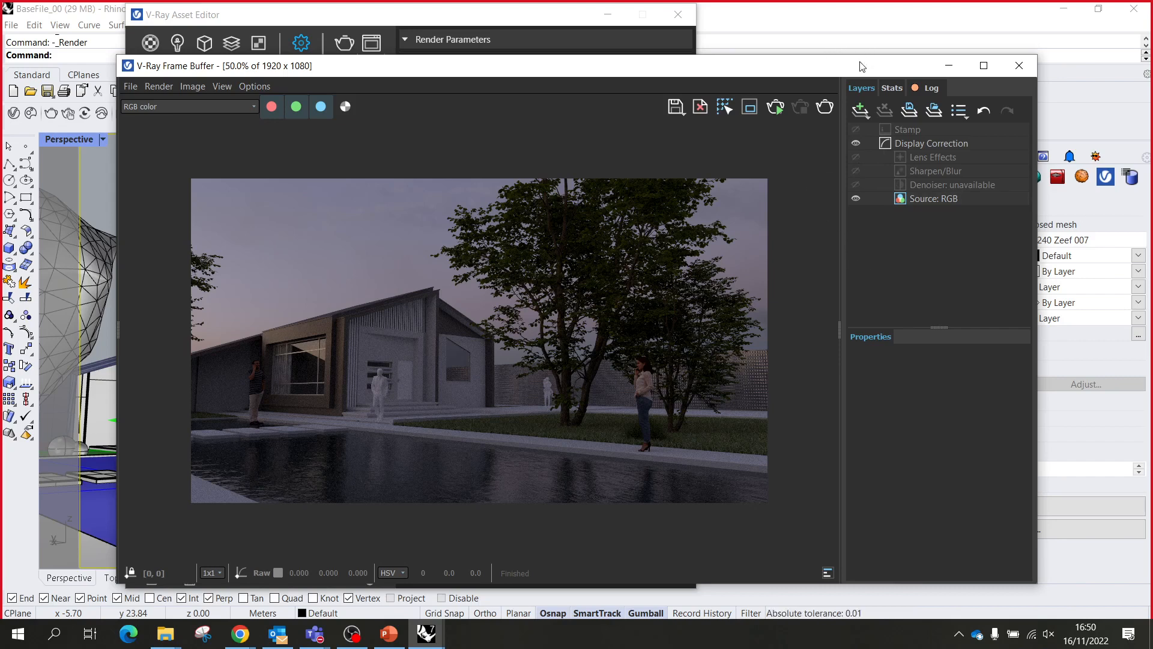
# - Look through the correction layer types available for the finished render and show the Display Correction layer's properties
pyautogui.click(860, 112)
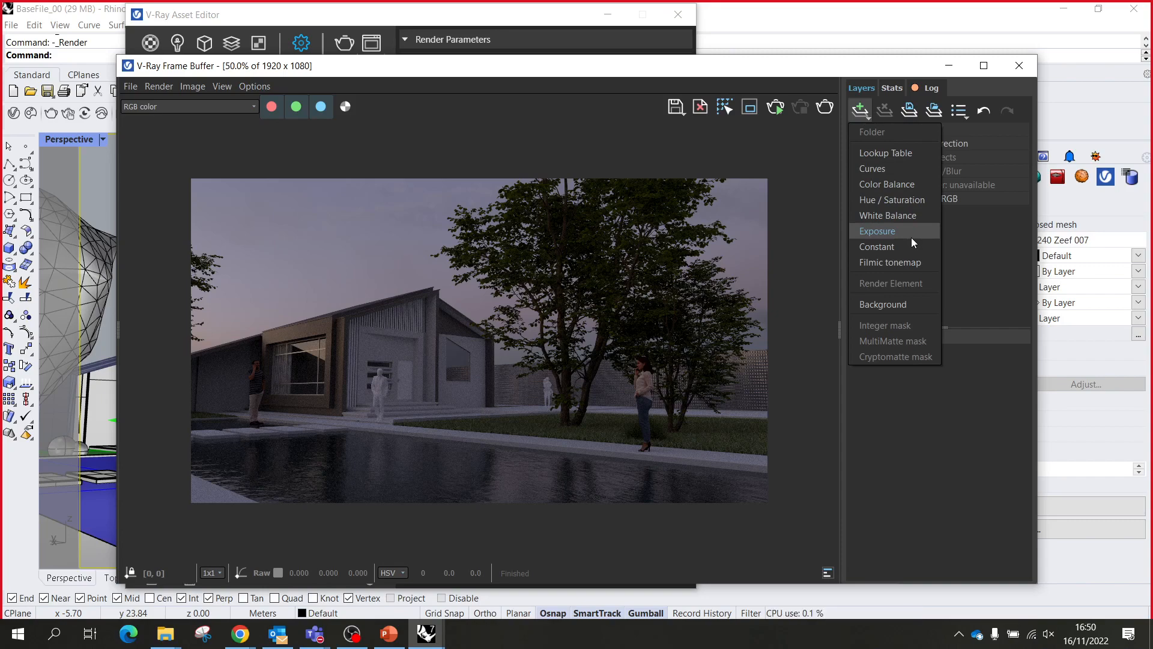
pyautogui.click(991, 292)
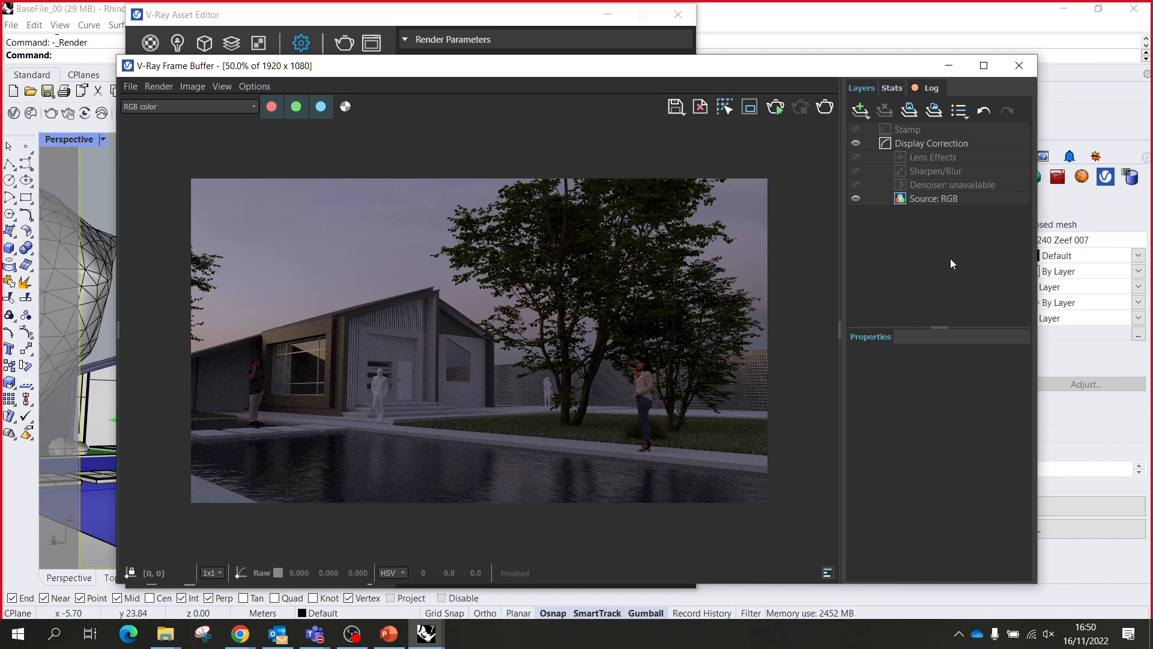
pyautogui.click(921, 143)
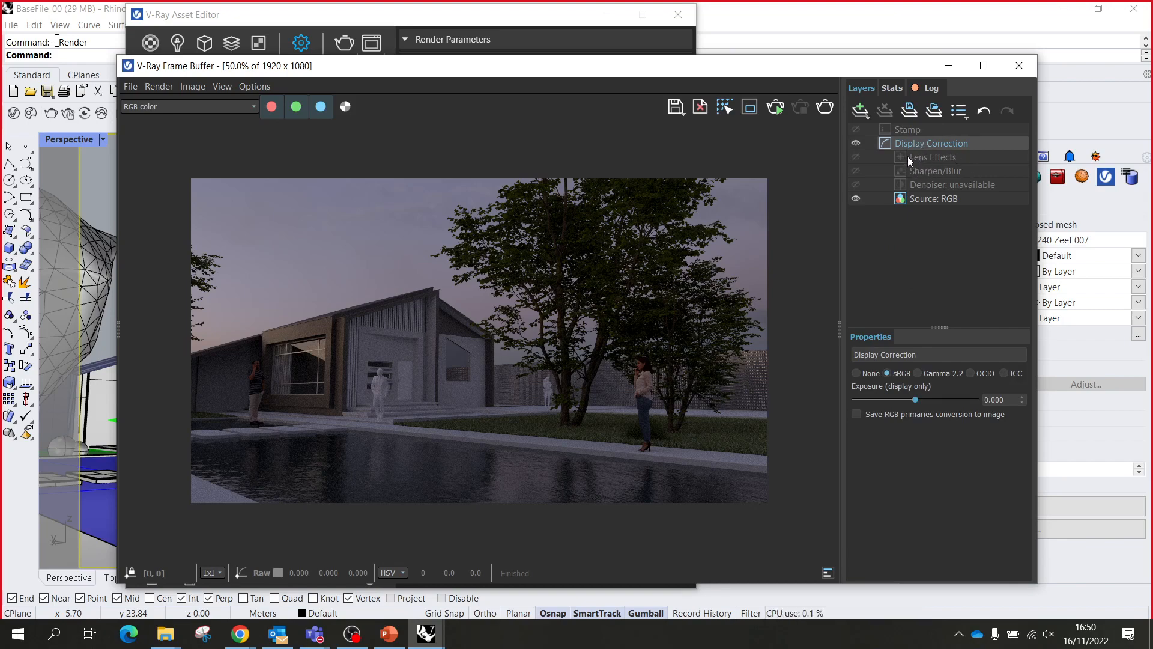
# - Add a Color Balance correction layer and set its Mids to Cyan - Red 0.109 and Magenta - Green 0.010
pyautogui.click(919, 158)
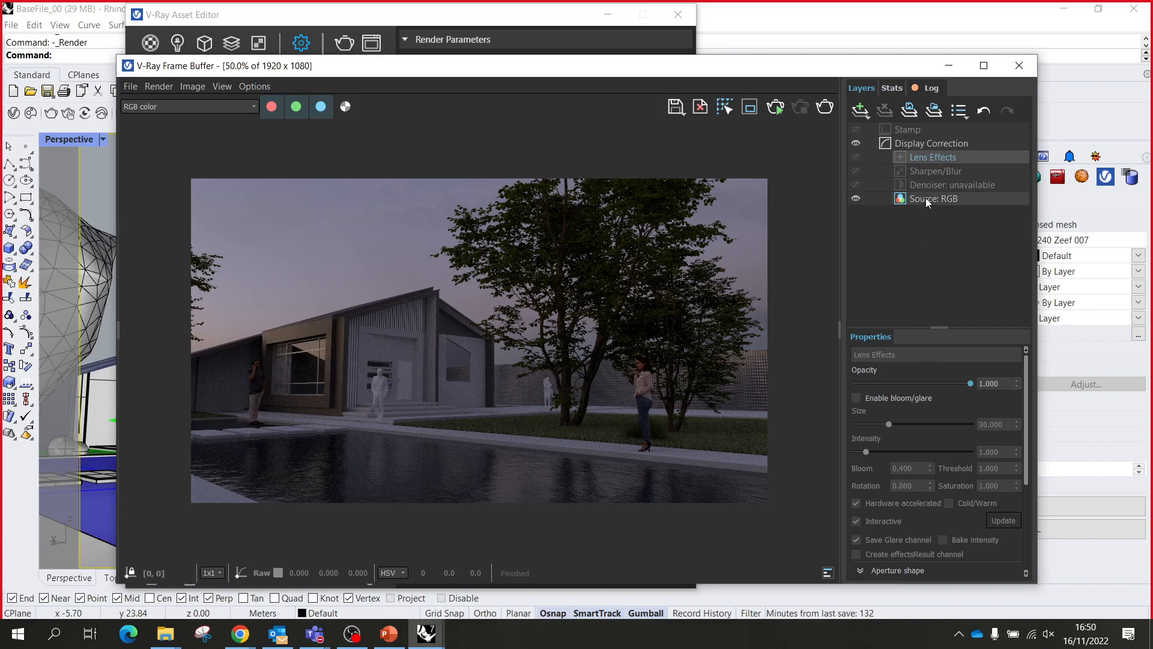
pyautogui.click(864, 113)
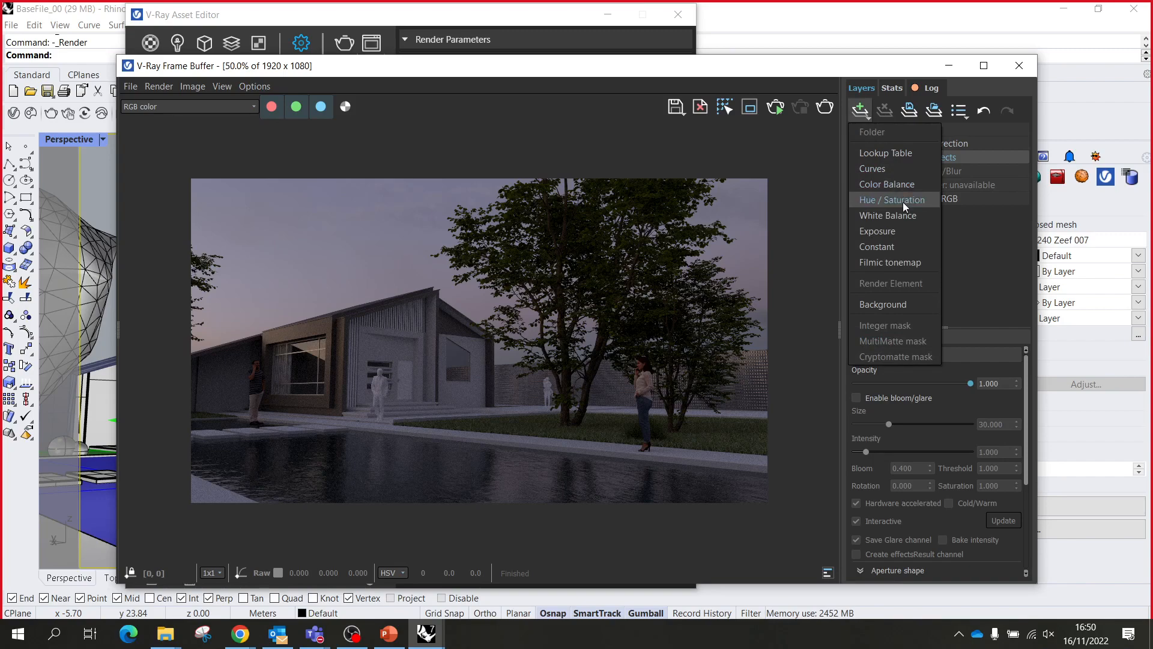
pyautogui.click(901, 186)
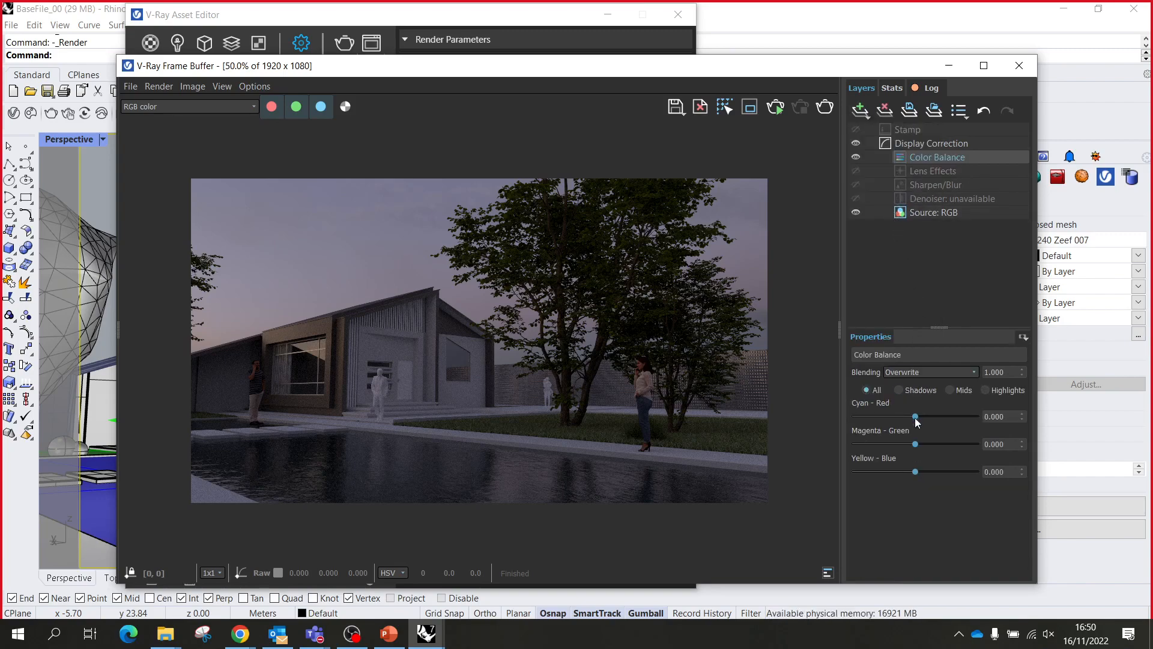
pyautogui.click(950, 390)
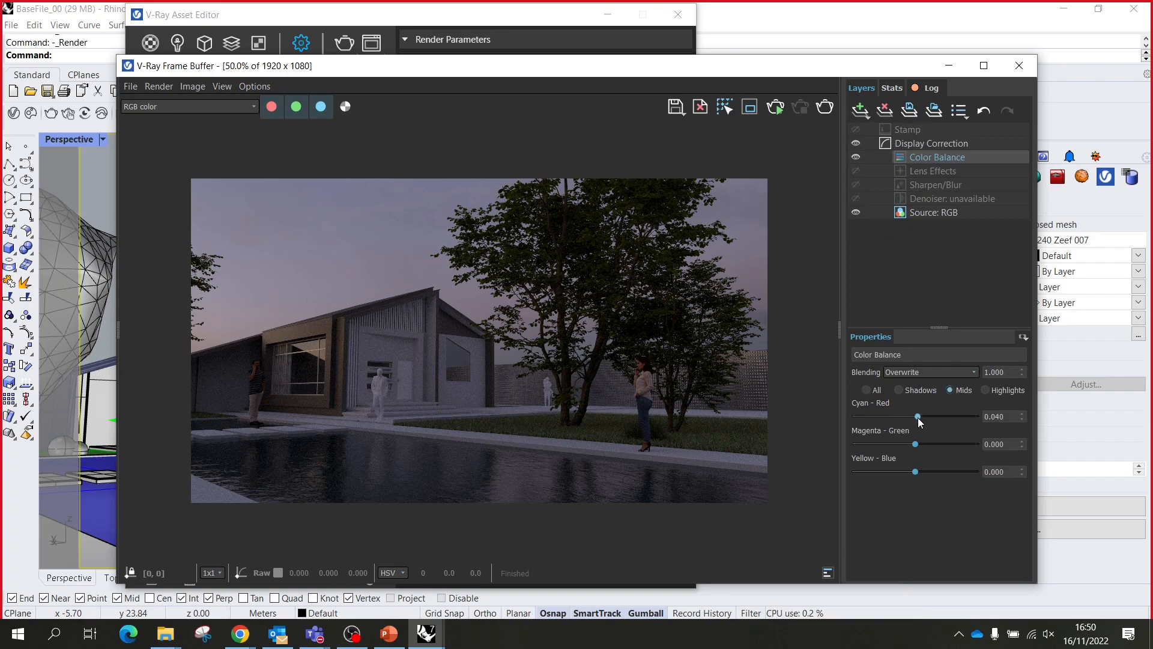
pyautogui.moveTo(918, 416); pyautogui.dragTo(918, 446)
pyautogui.click(131, 86)
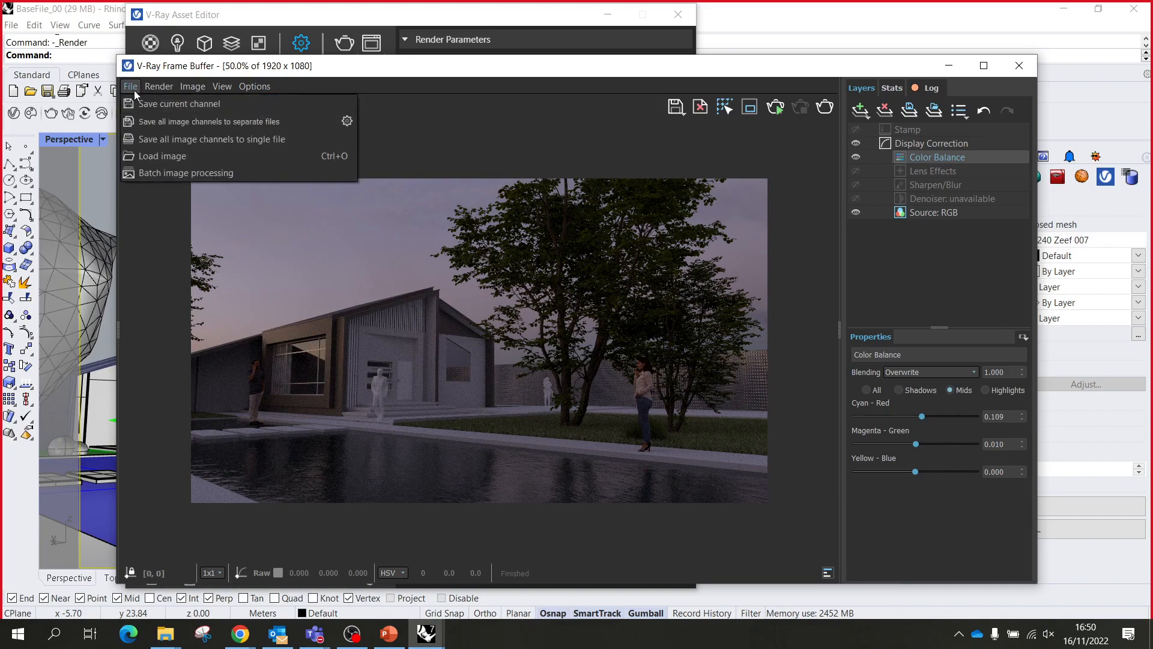
pyautogui.moveTo(166, 93)
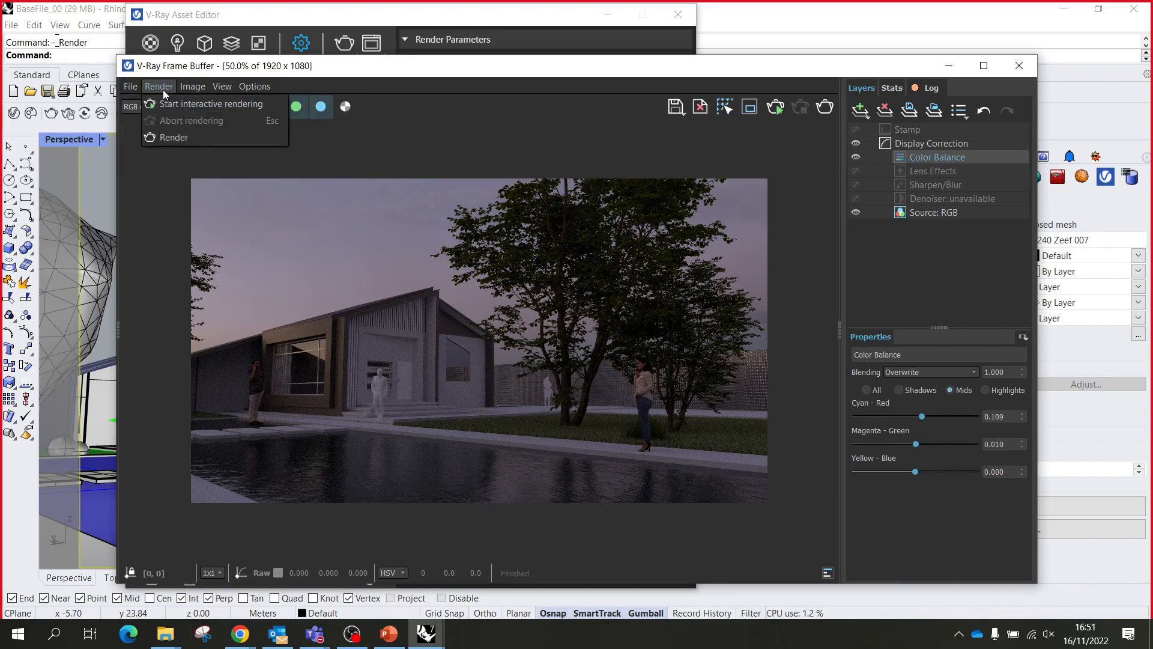
pyautogui.click(504, 105)
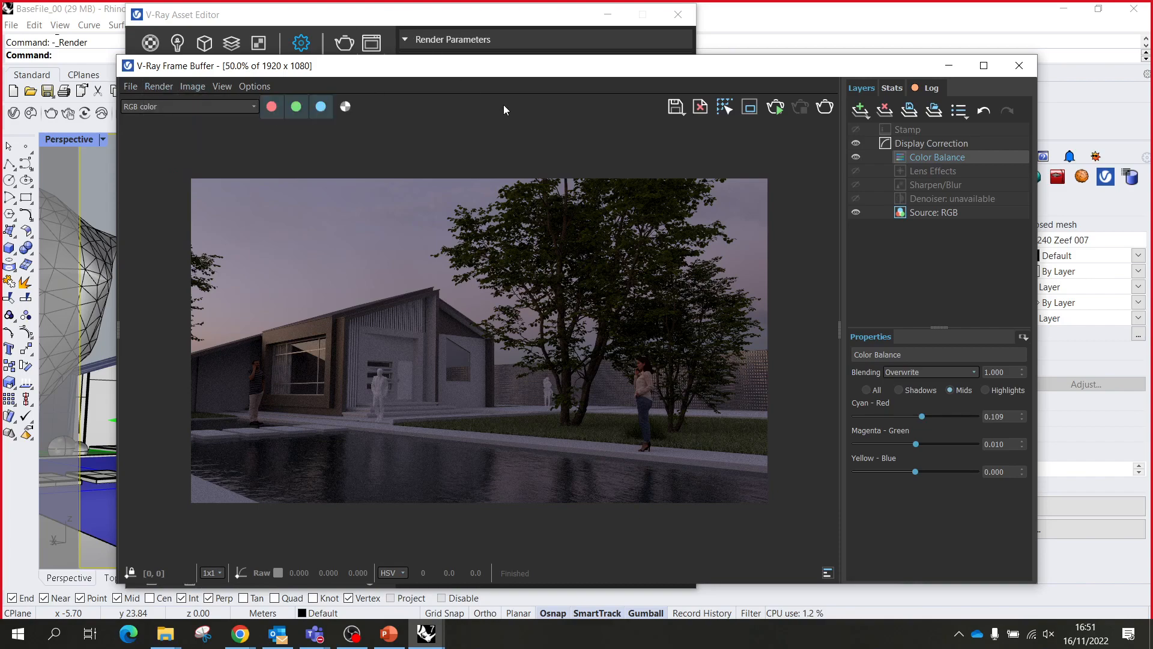
# - Minimise the open windows and view the saved Object_ID, Material_ID_Color and Render_ID images from the desktop
pyautogui.click(950, 66)
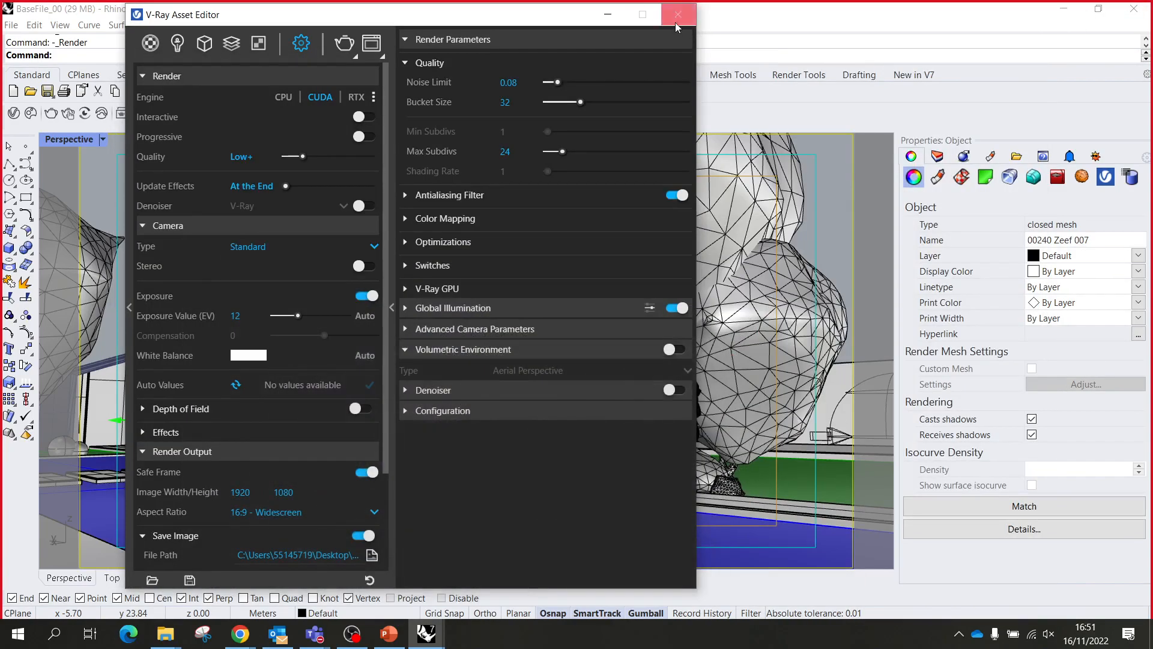
pyautogui.click(608, 14)
pyautogui.click(1063, 9)
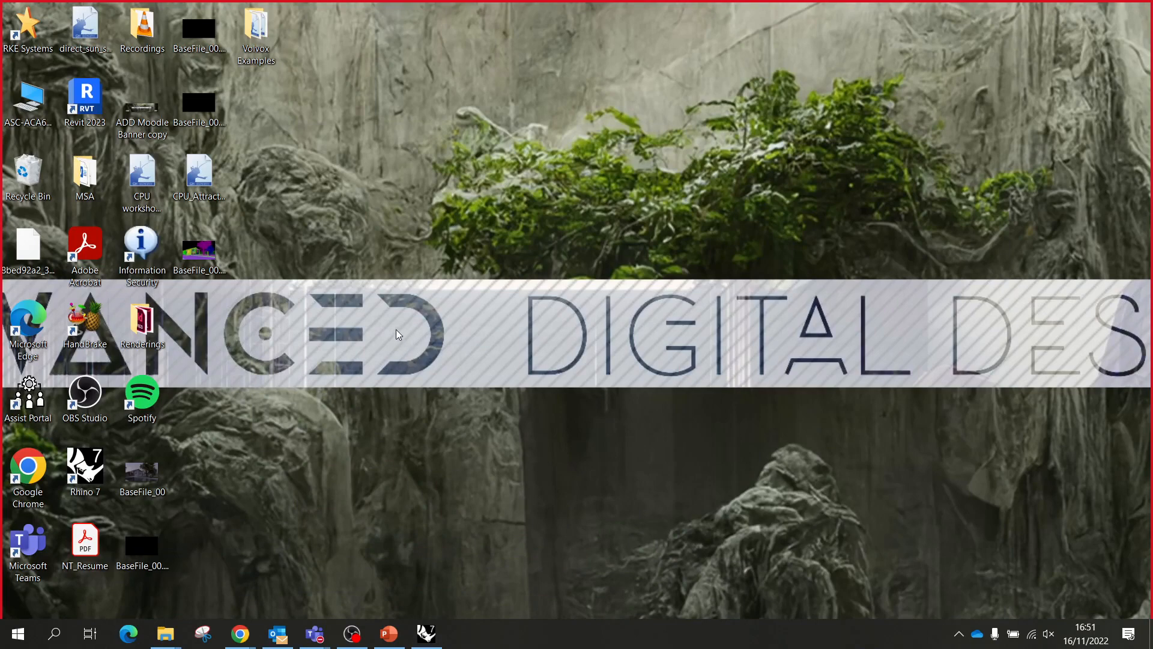
pyautogui.doubleClick(208, 38)
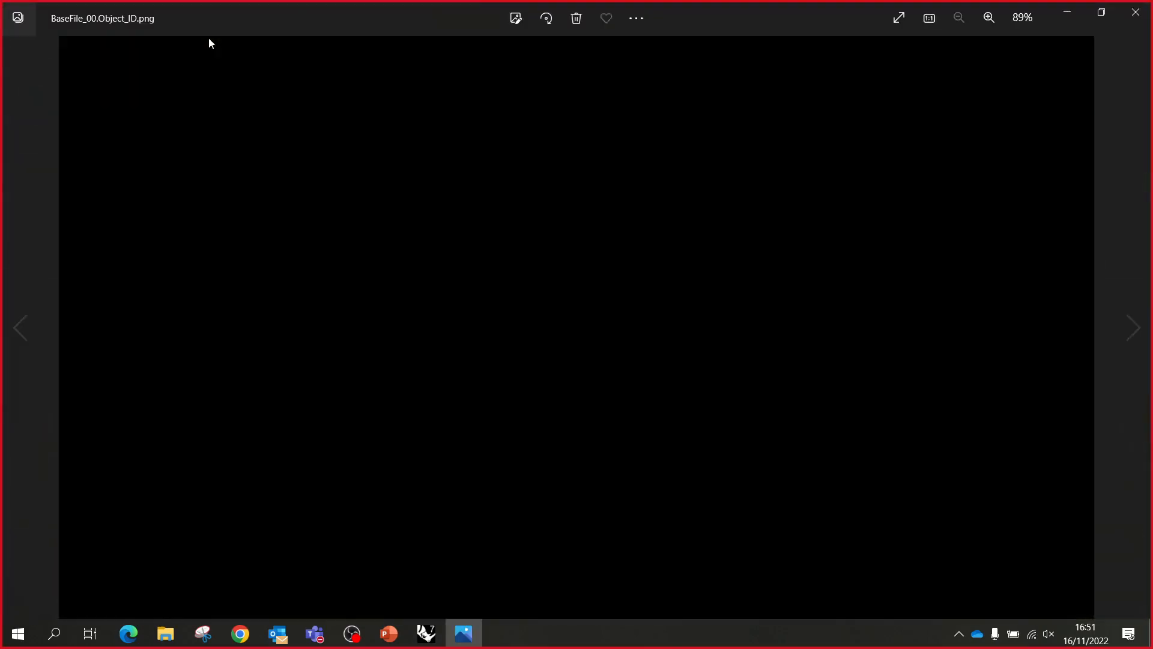
pyautogui.click(1132, 328)
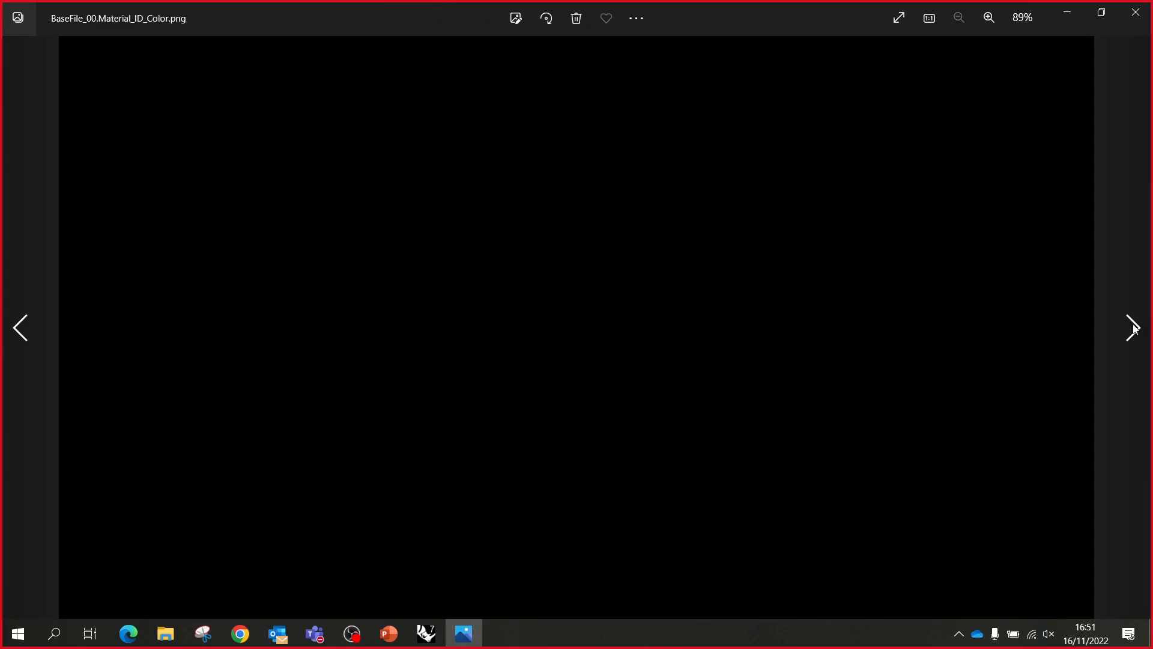
pyautogui.click(1133, 329)
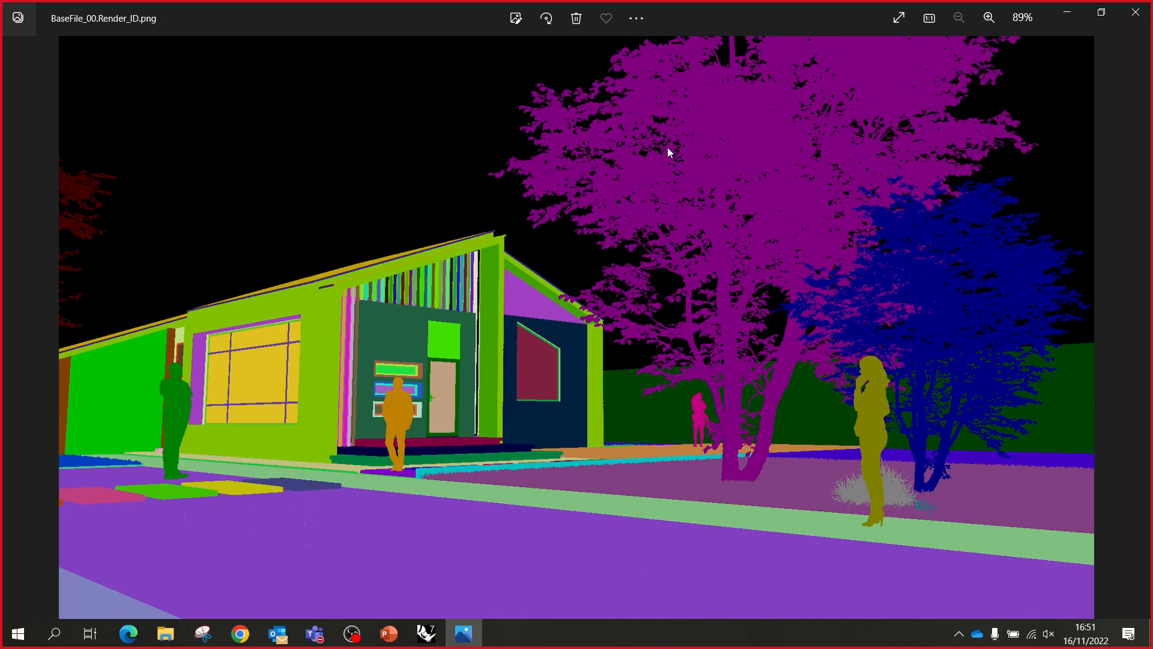
pyautogui.click(1133, 329)
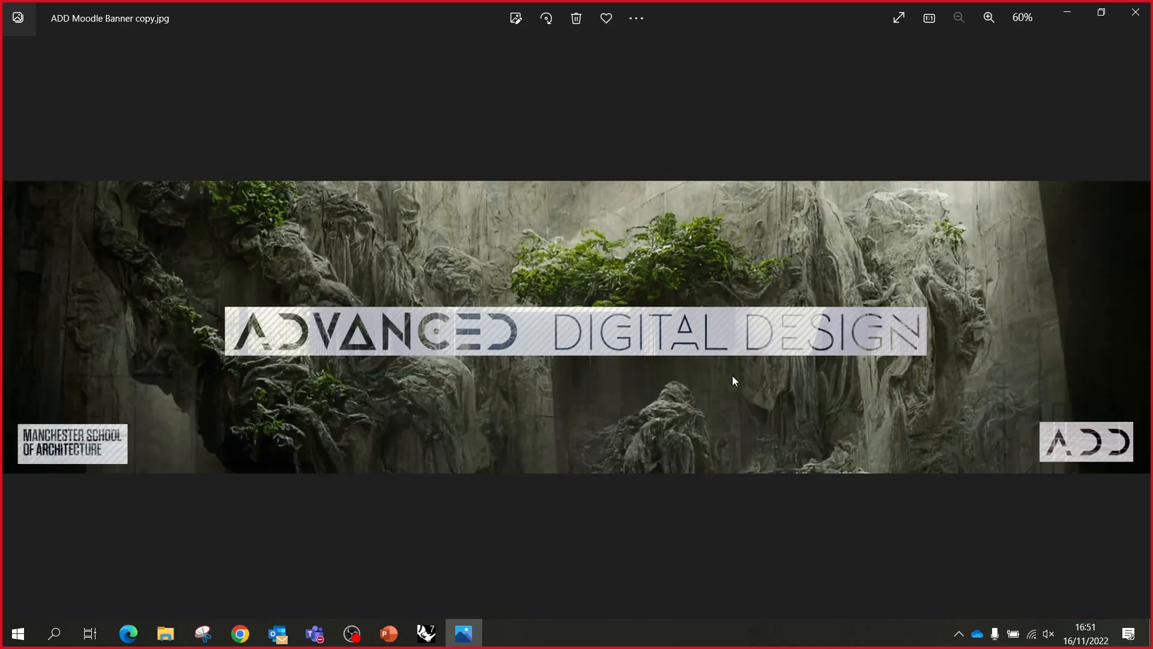
pyautogui.click(27, 329)
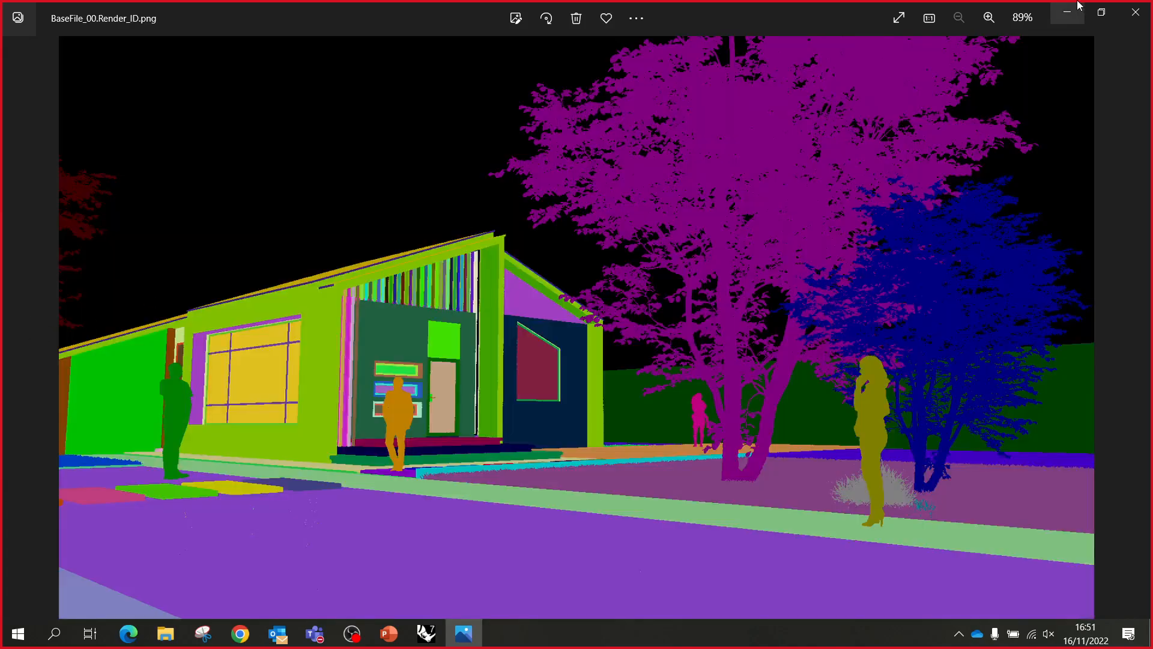
pyautogui.click(1136, 12)
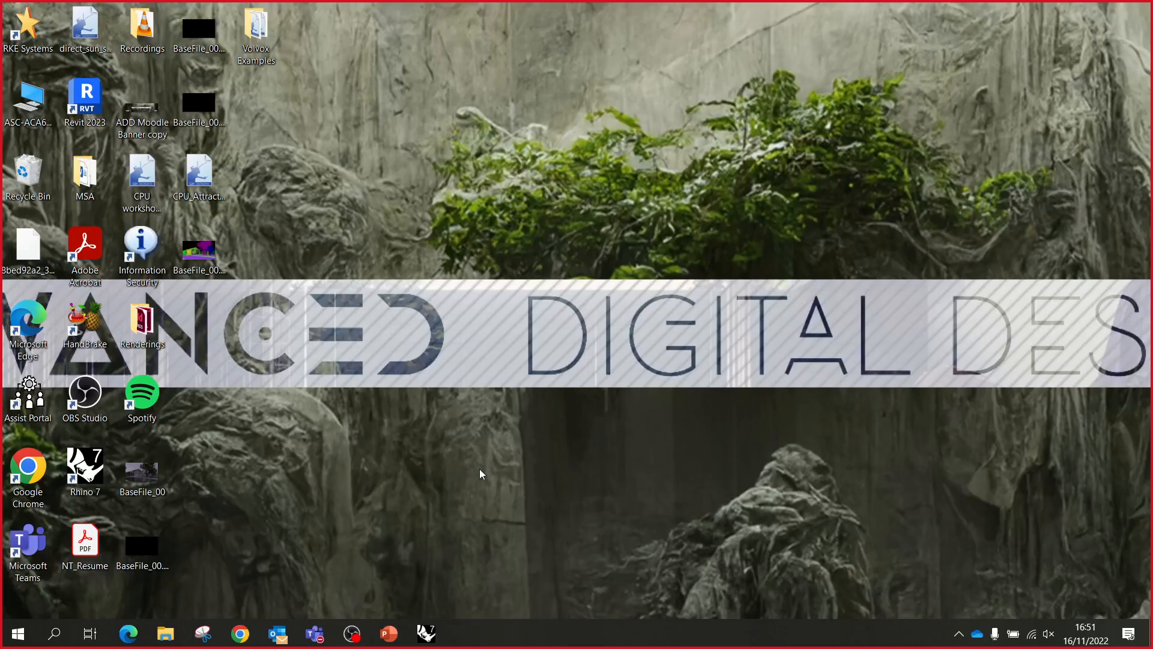
# - View the saved render BaseFile_00.png from the desktop, examine its noise around the house entrance up close and close it
pyautogui.doubleClick(138, 478)
pyautogui.scroll(4, 446, 470)
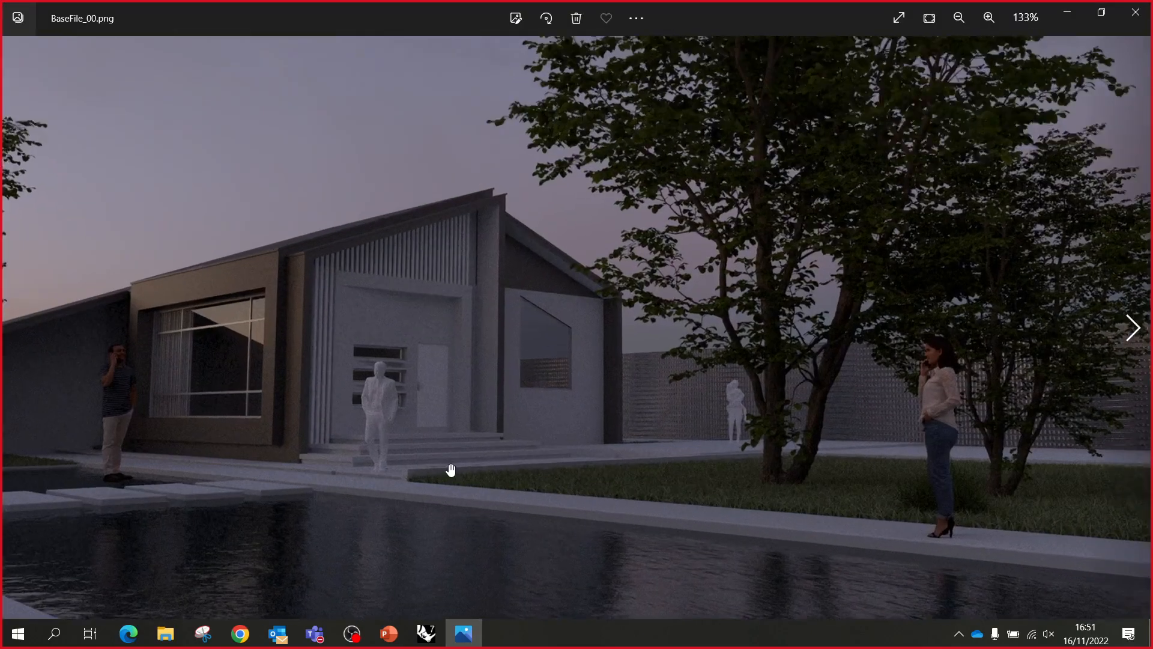
pyautogui.scroll(1, 450, 460)
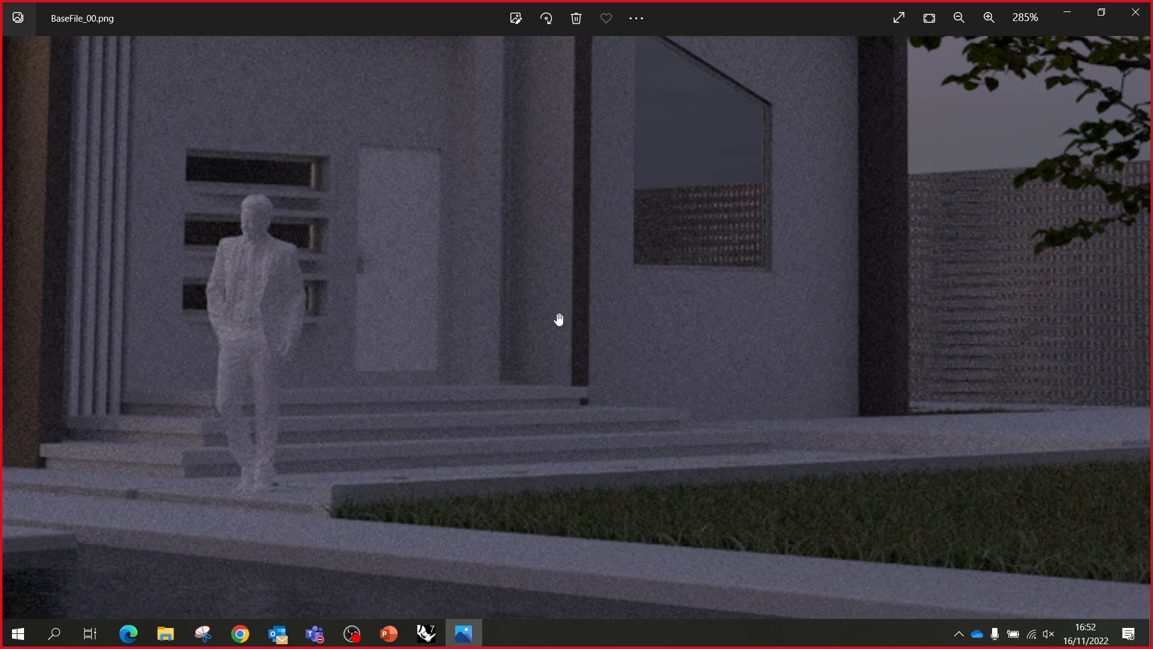
pyautogui.scroll(-6, 559, 319)
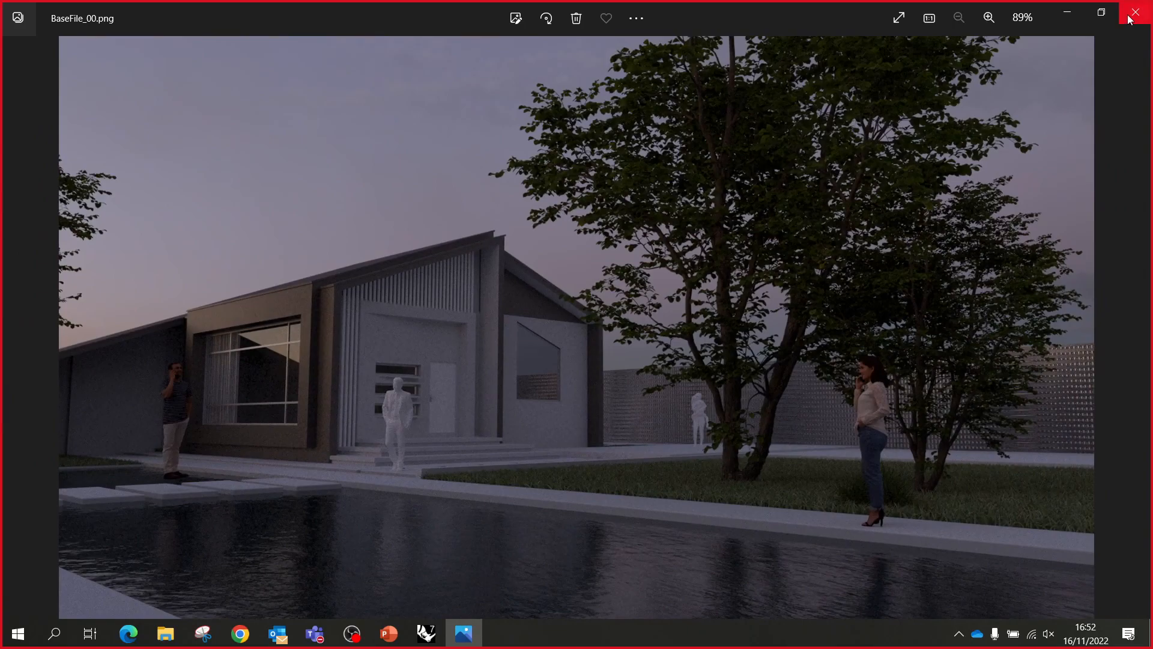
pyautogui.click(1134, 14)
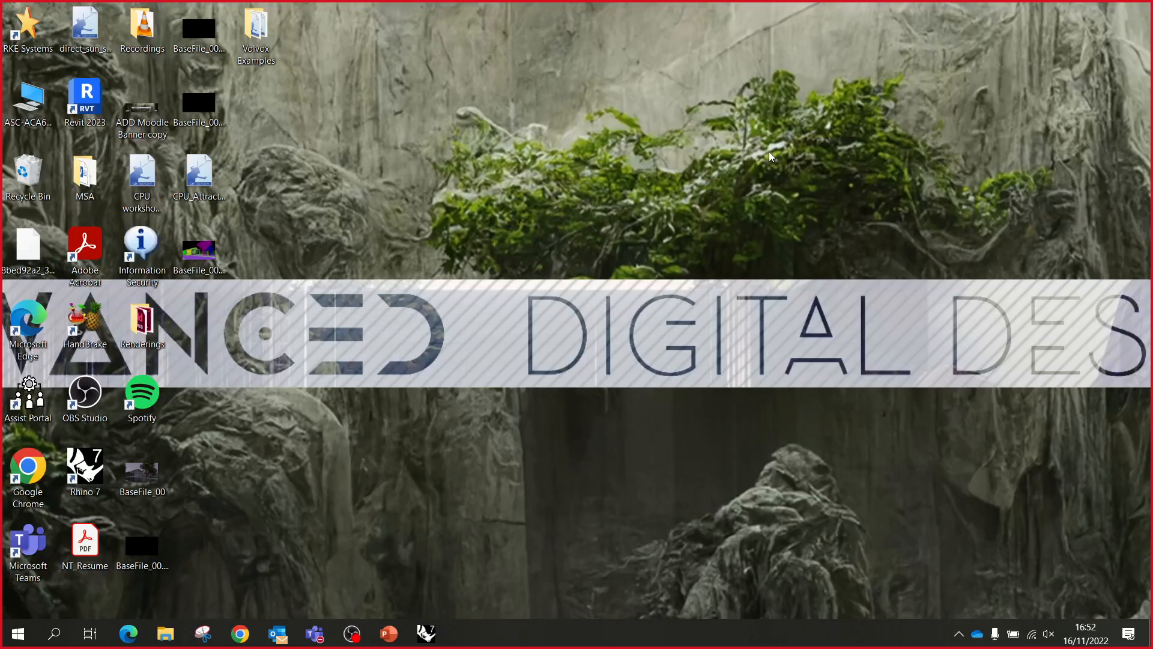
# - Switch back to Rhino and compare the descriptions of the Material ID Color, Object ID and Render ID render elements
pyautogui.click(427, 633)
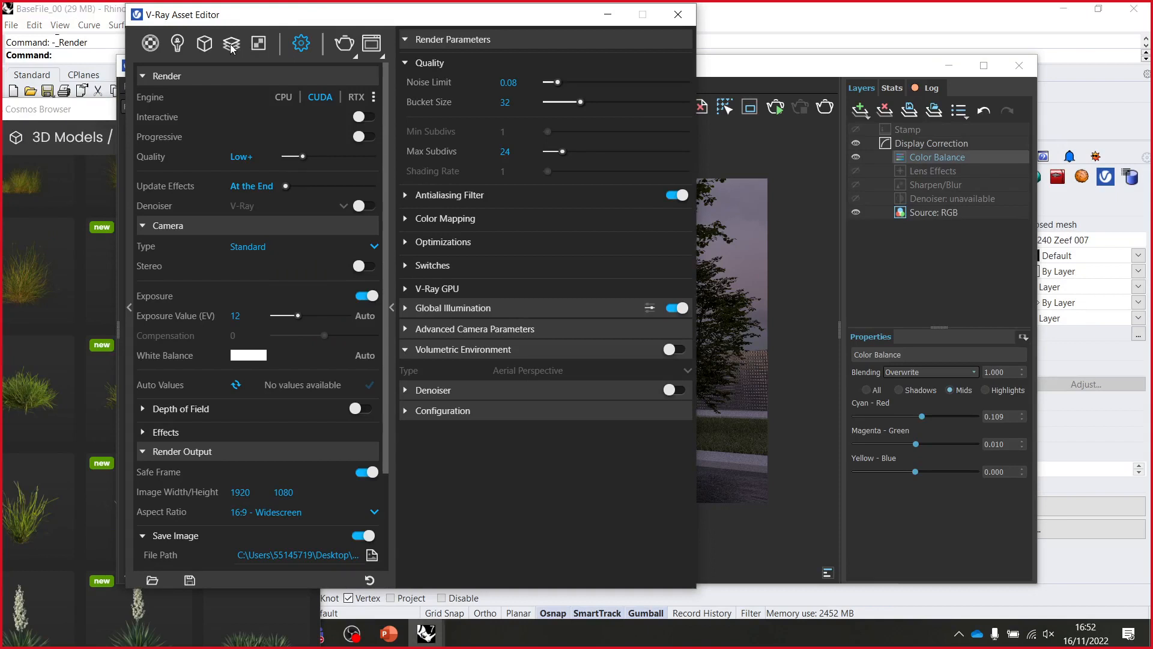
pyautogui.click(231, 43)
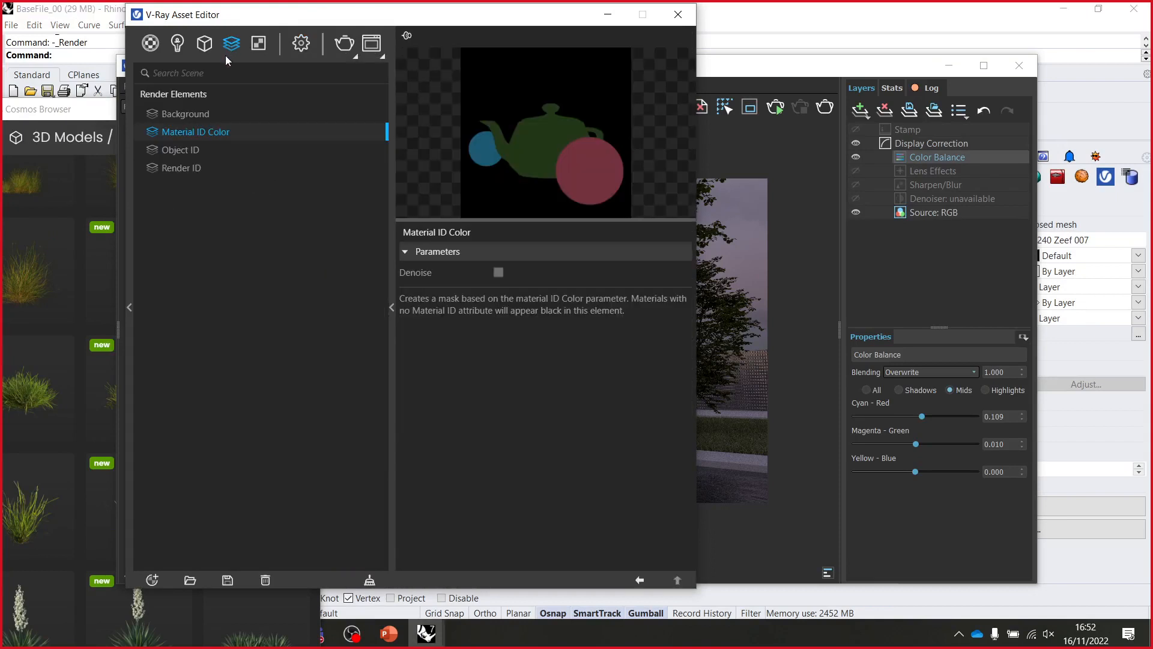
pyautogui.click(181, 150)
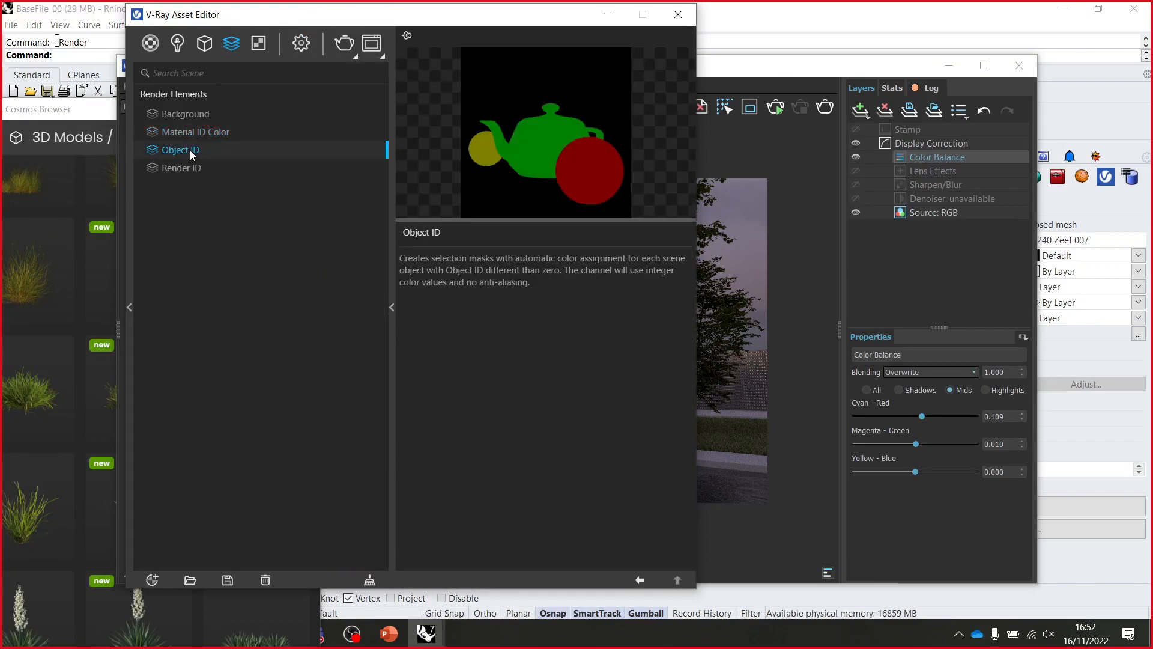
pyautogui.click(200, 134)
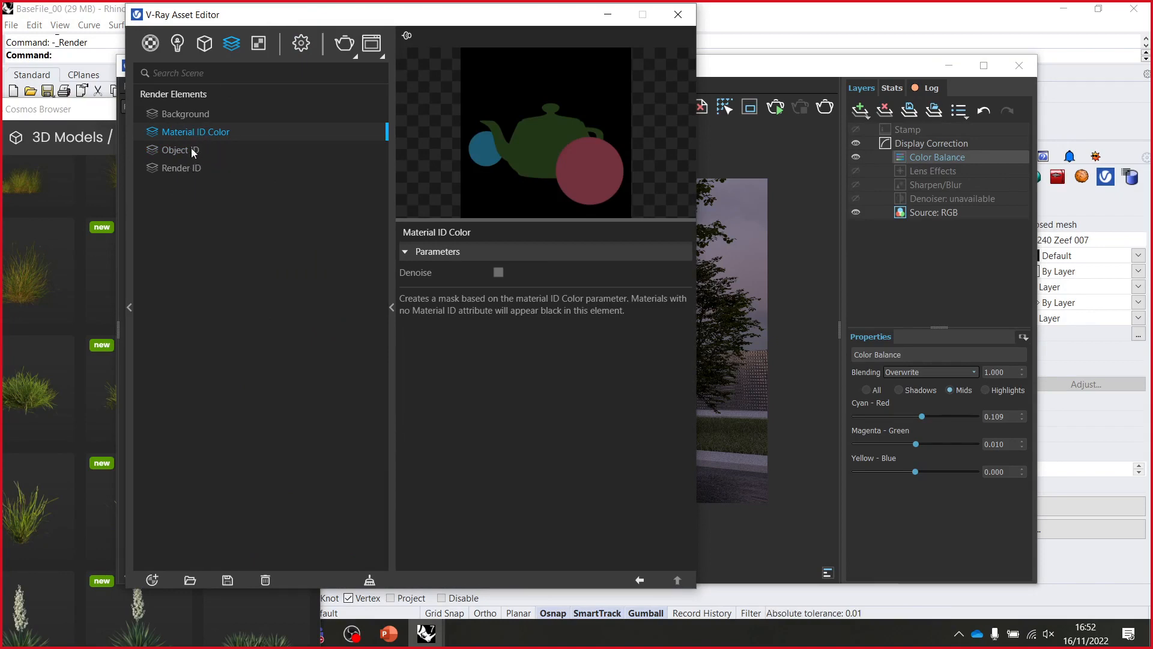
pyautogui.click(191, 149)
pyautogui.click(197, 169)
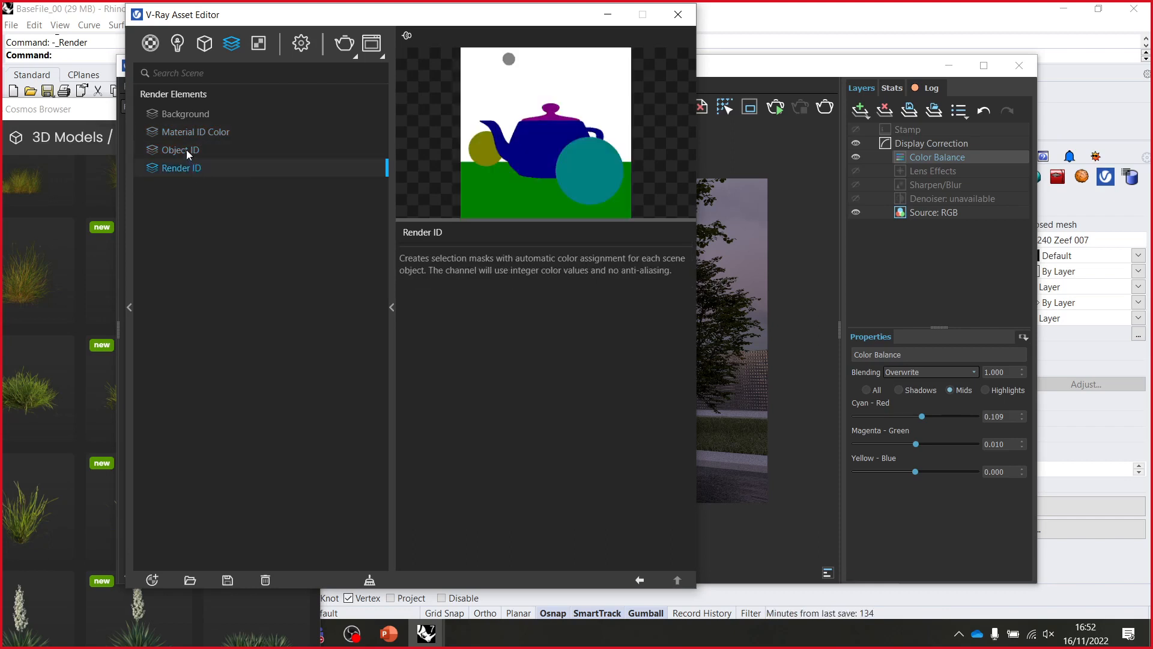
pyautogui.click(186, 150)
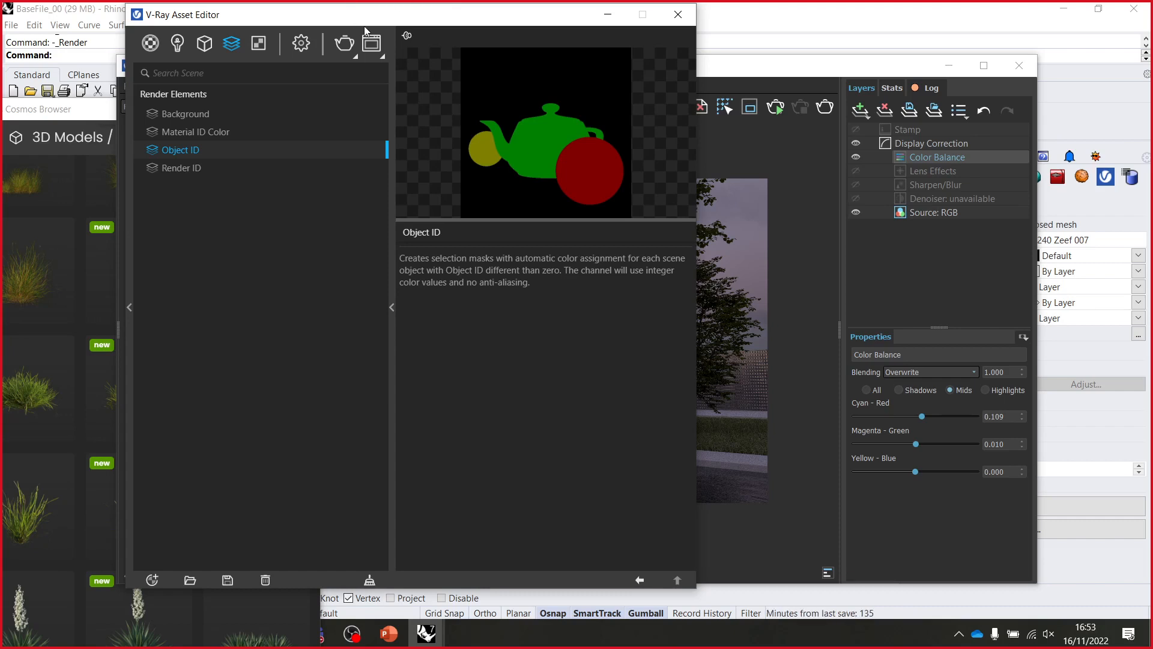
# - Delete all four render elements, Background through Render ID, from the scene
pyautogui.moveTo(389, 18); pyautogui.dragTo(666, 43)
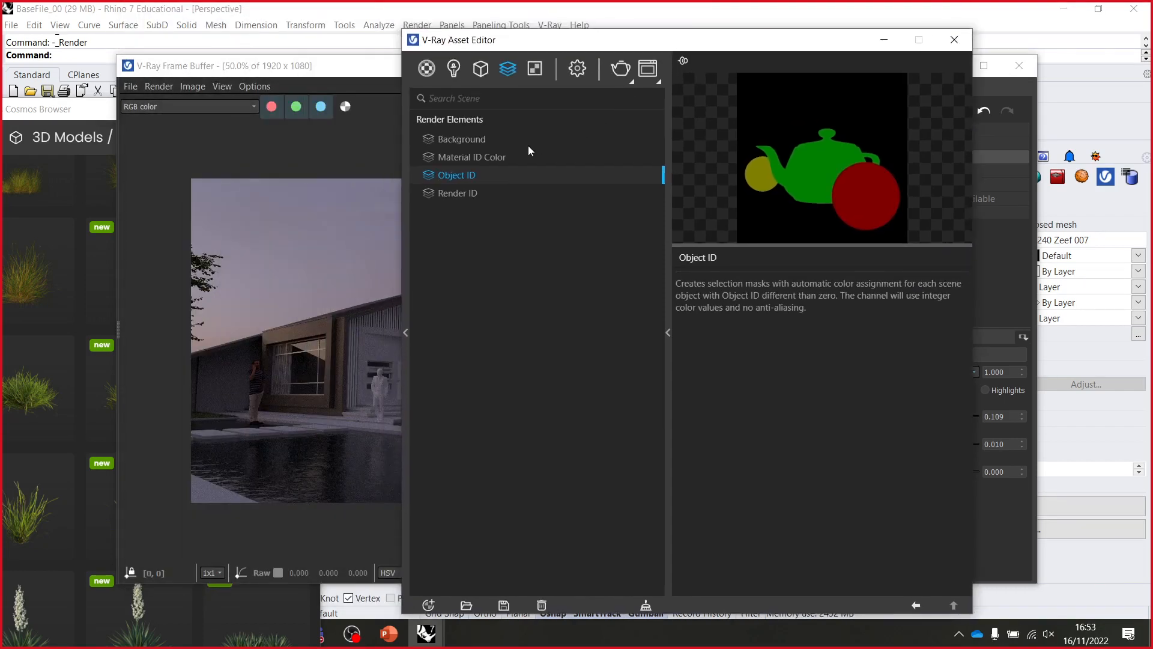
pyautogui.click(460, 194)
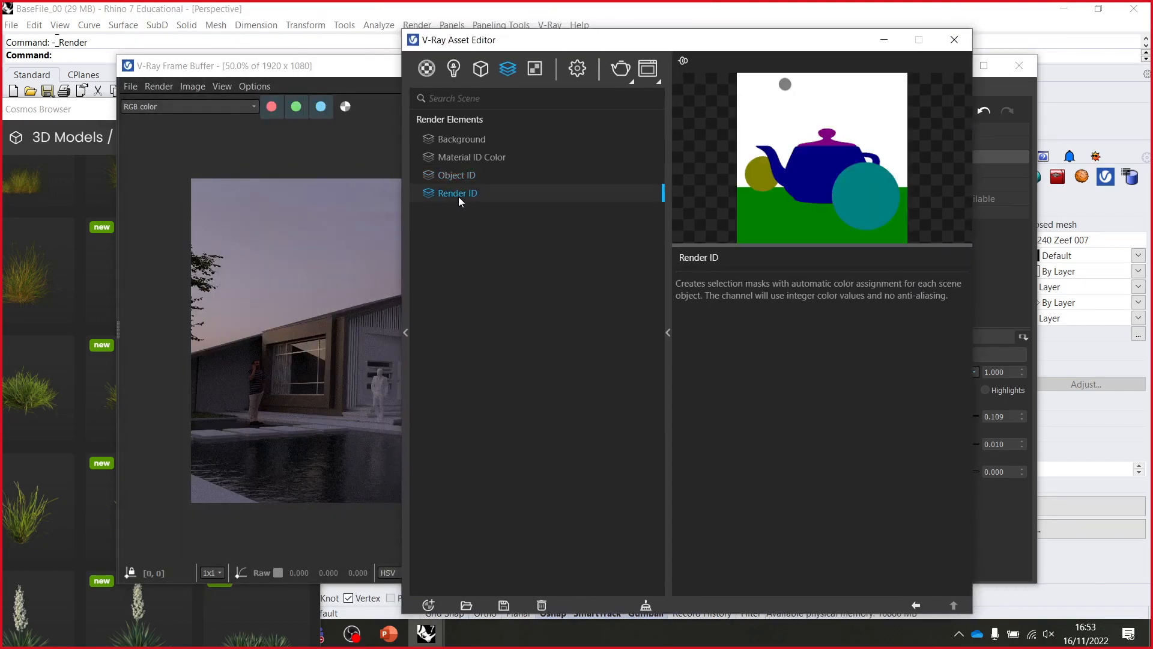
pyautogui.click(471, 143)
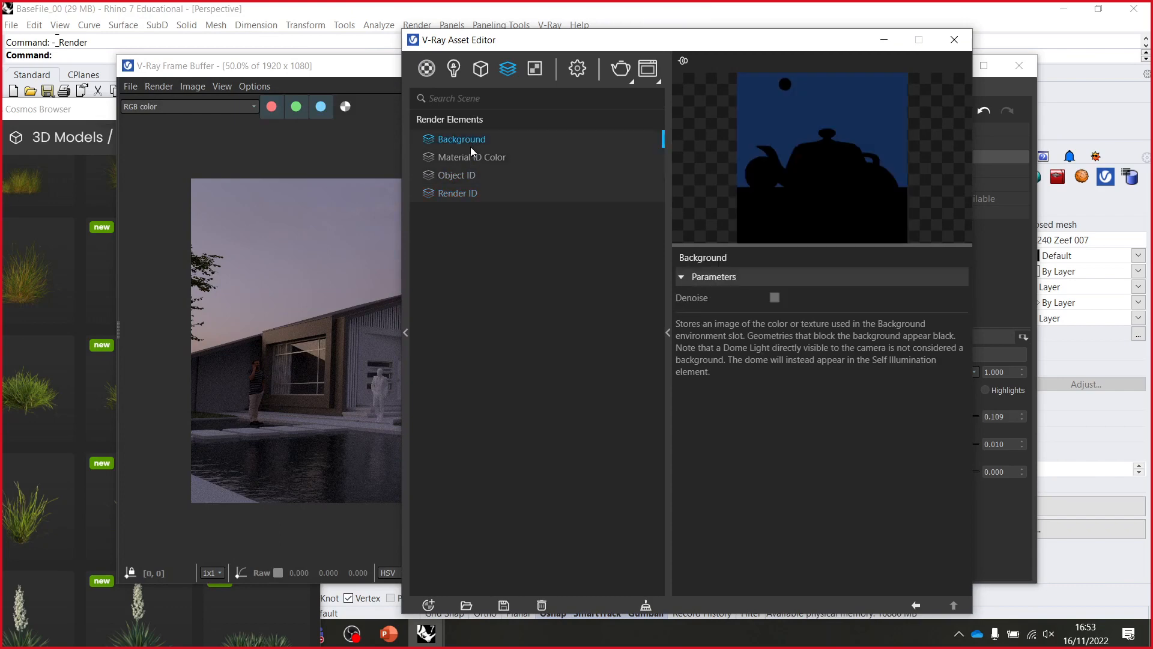
pyautogui.rightClick(470, 154)
pyautogui.click(488, 185)
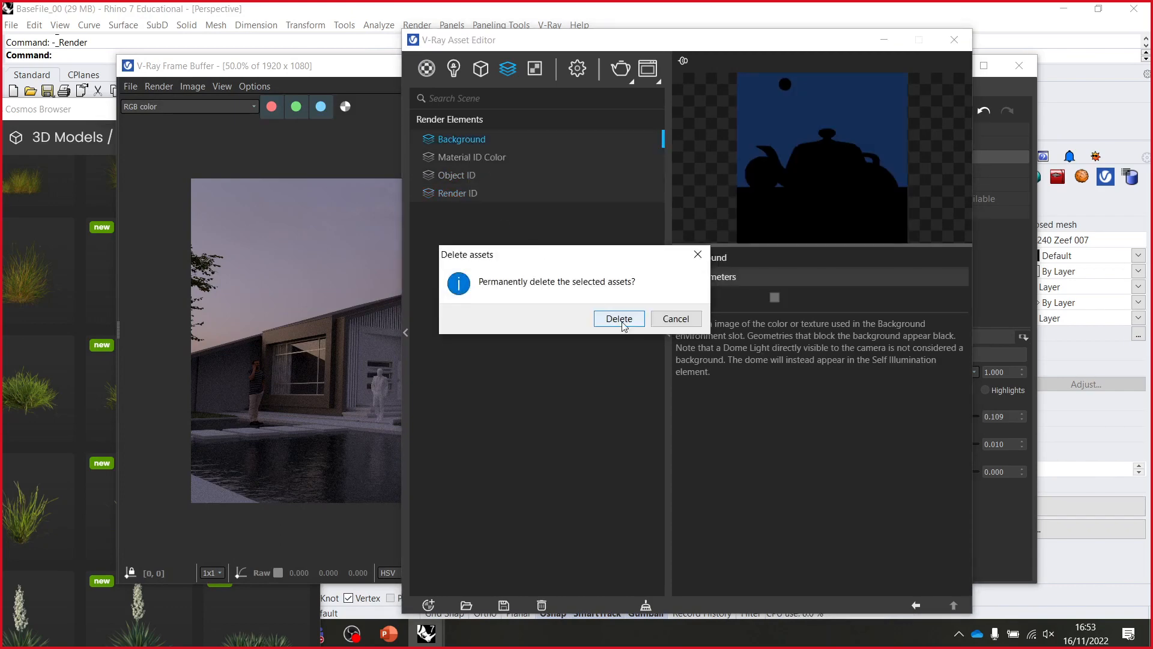
pyautogui.click(618, 316)
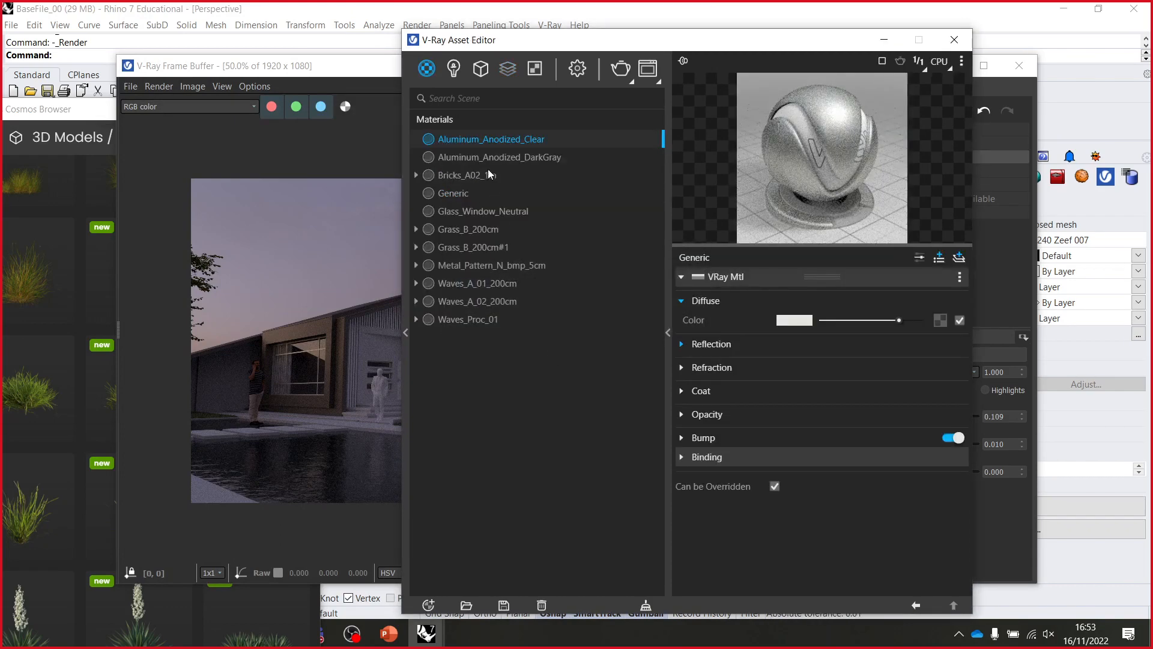
# - Start interactive rendering of the house view and bring up the render output and material override settings
pyautogui.click(648, 68)
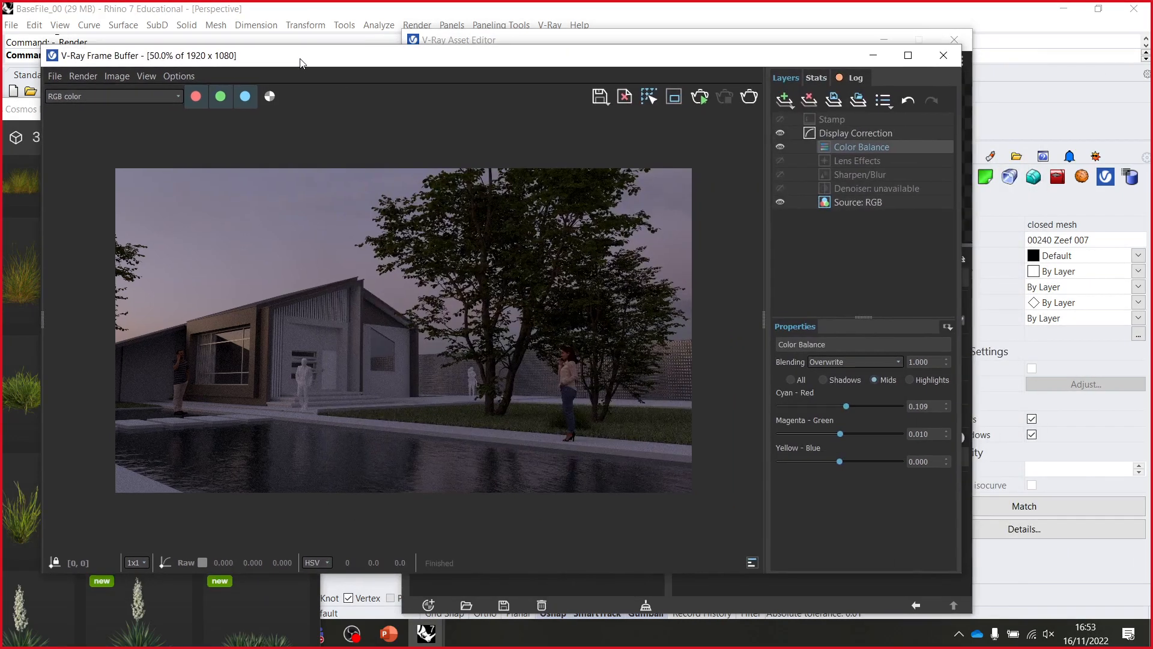
pyautogui.click(701, 100)
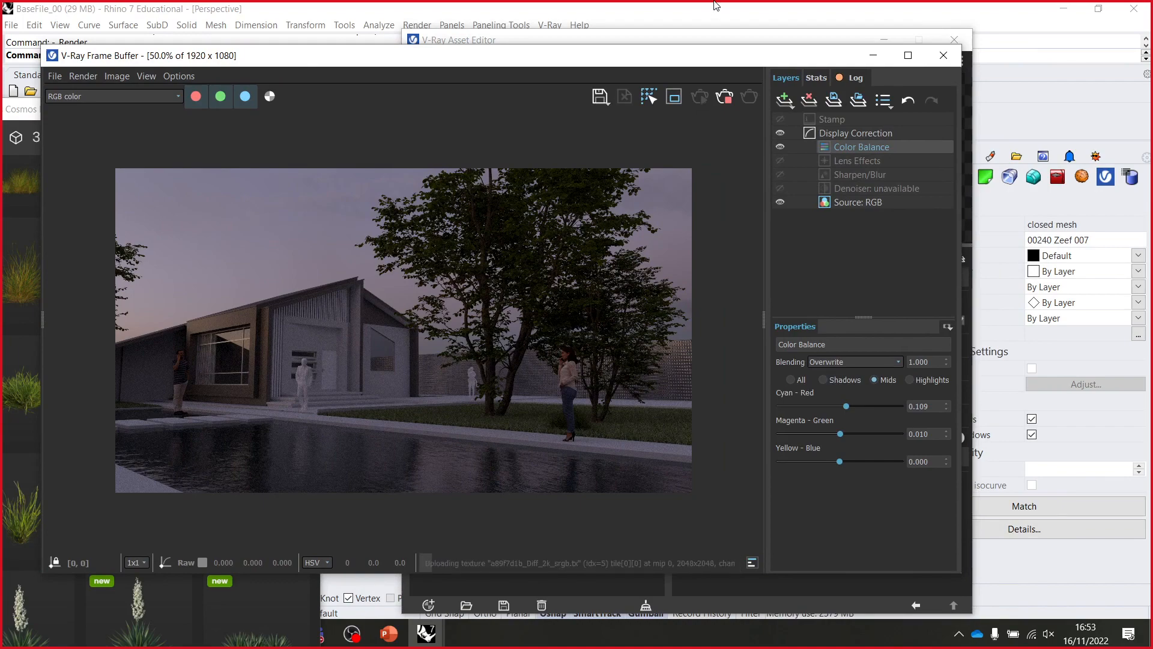
pyautogui.click(691, 47)
pyautogui.click(691, 46)
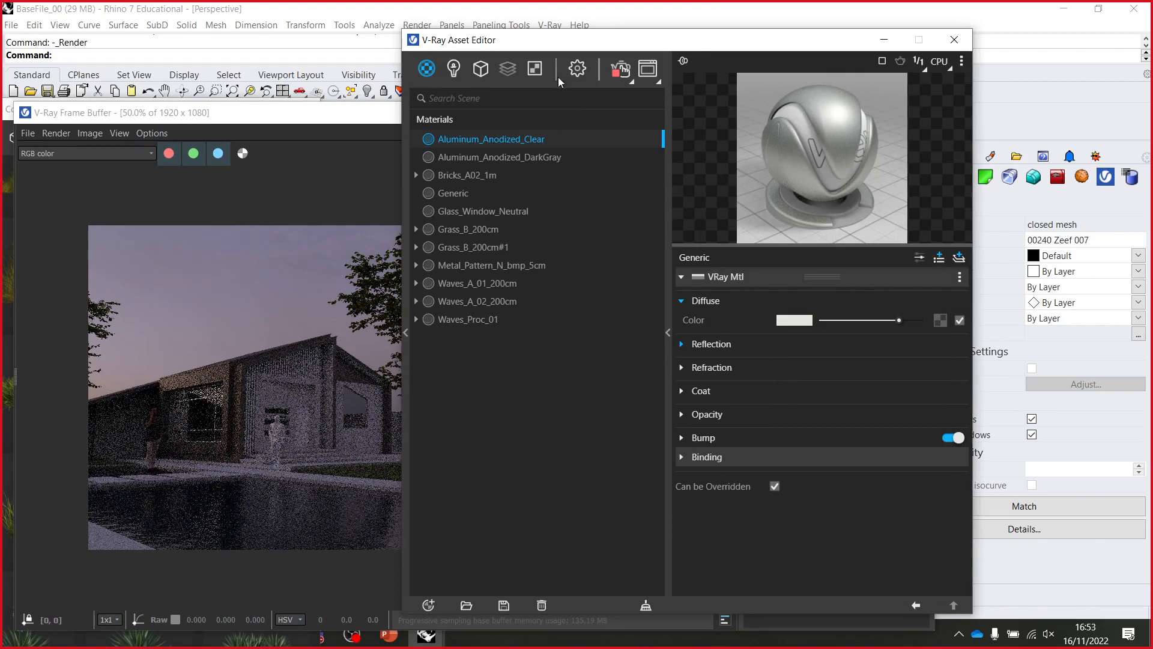
pyautogui.click(576, 70)
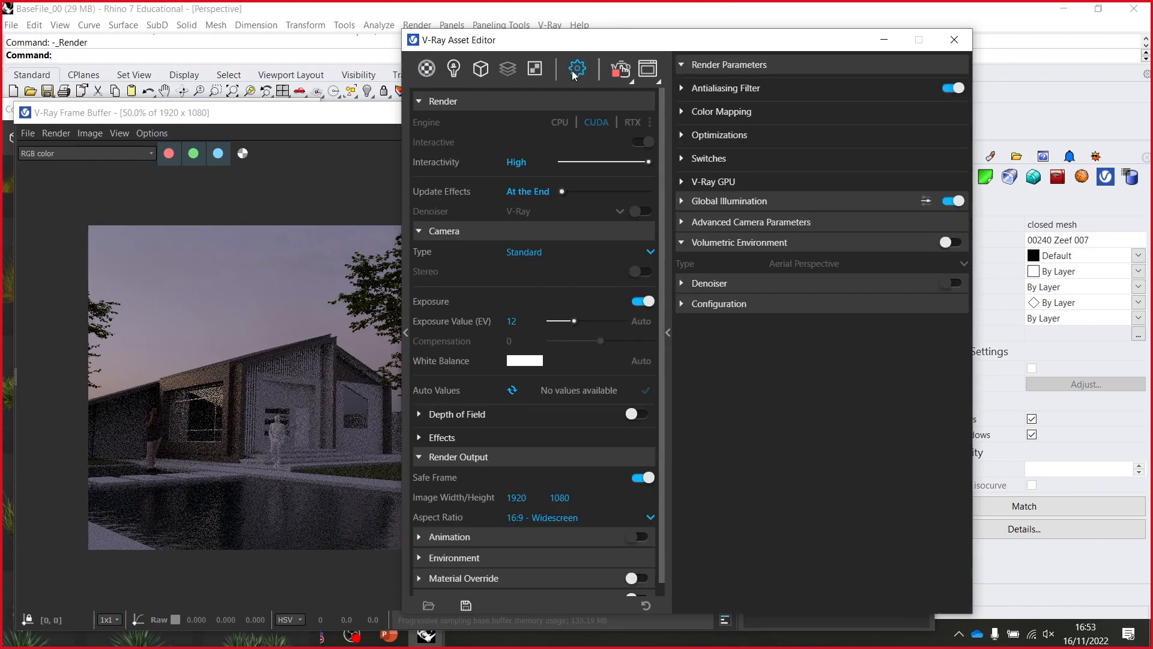
pyautogui.scroll(-1, 529, 550)
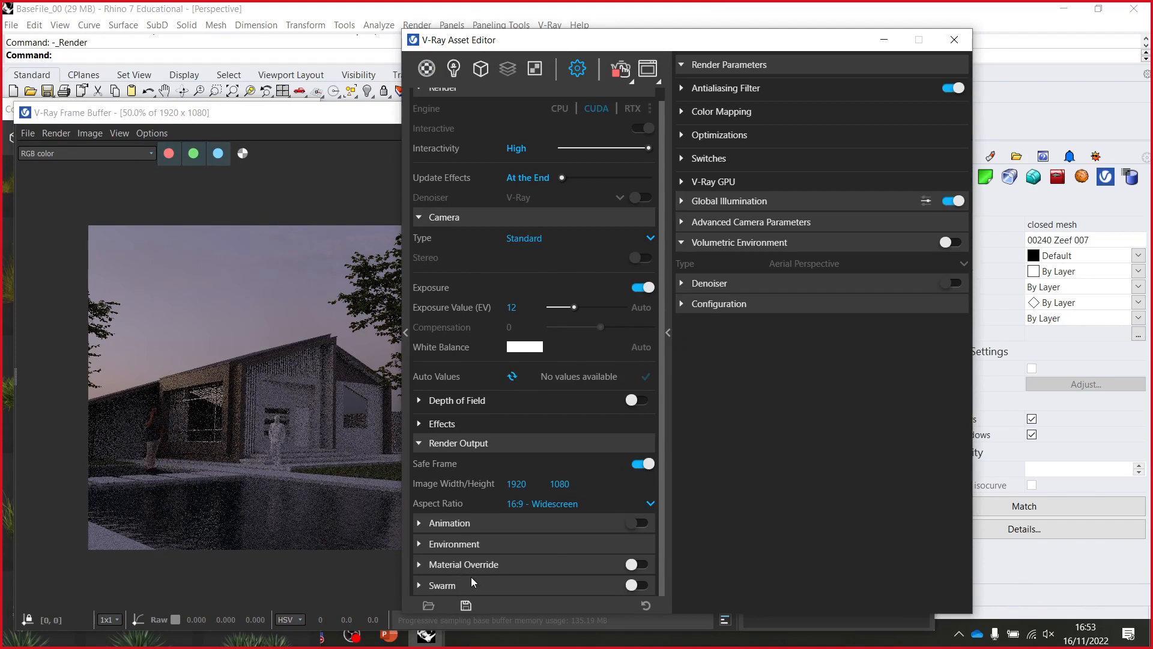
# - Turn on the material override for the interactive render and clear the Cosmos browser from in front of the viewport
pyautogui.click(639, 564)
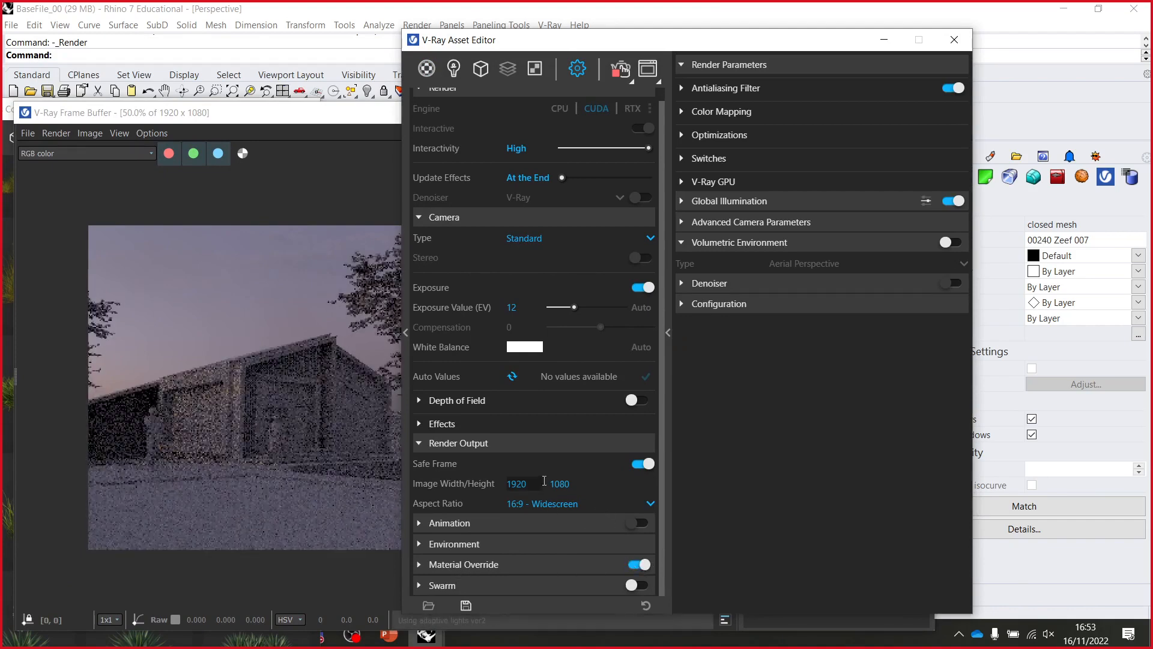
pyautogui.click(293, 117)
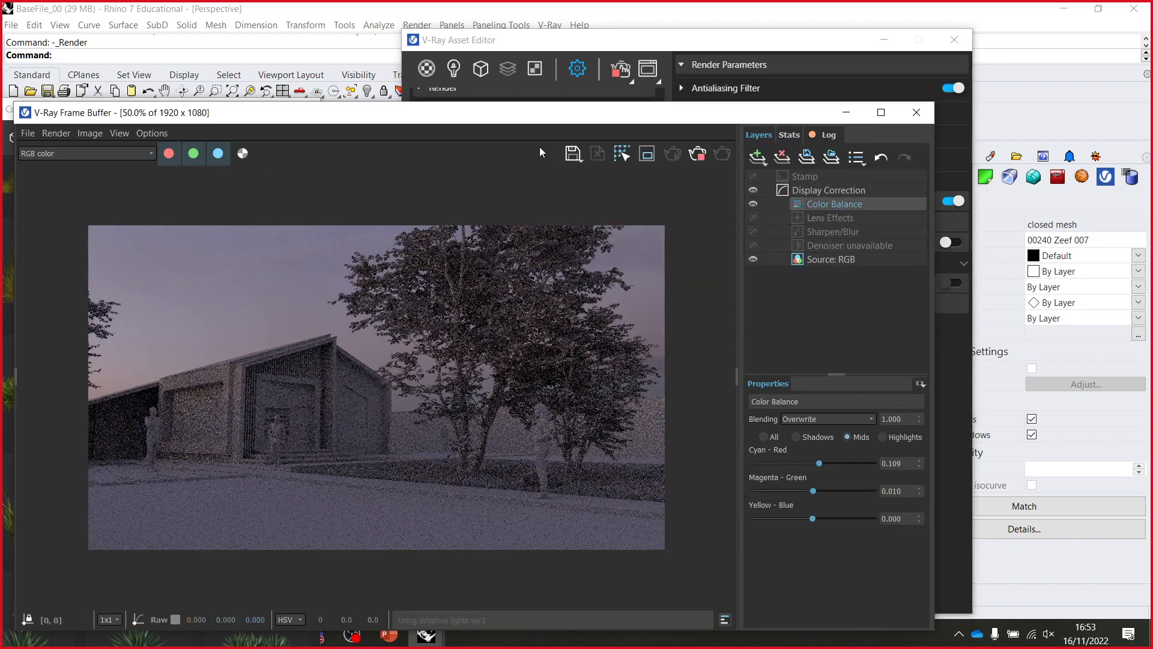
pyautogui.moveTo(488, 119); pyautogui.dragTo(648, 124)
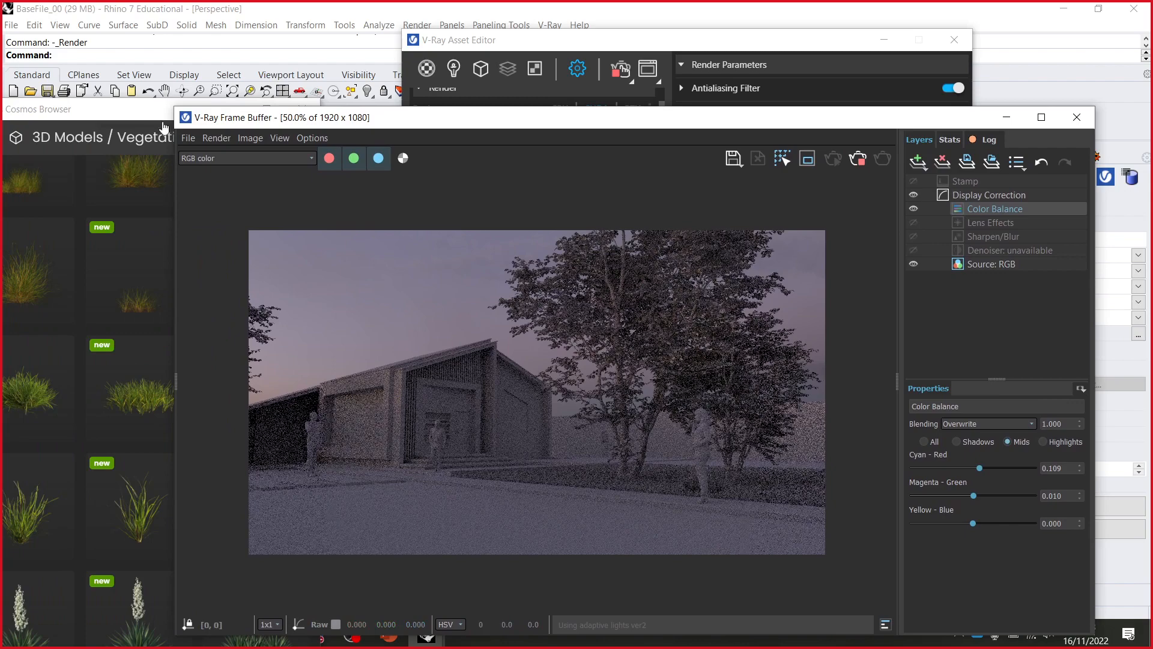
pyautogui.click(128, 117)
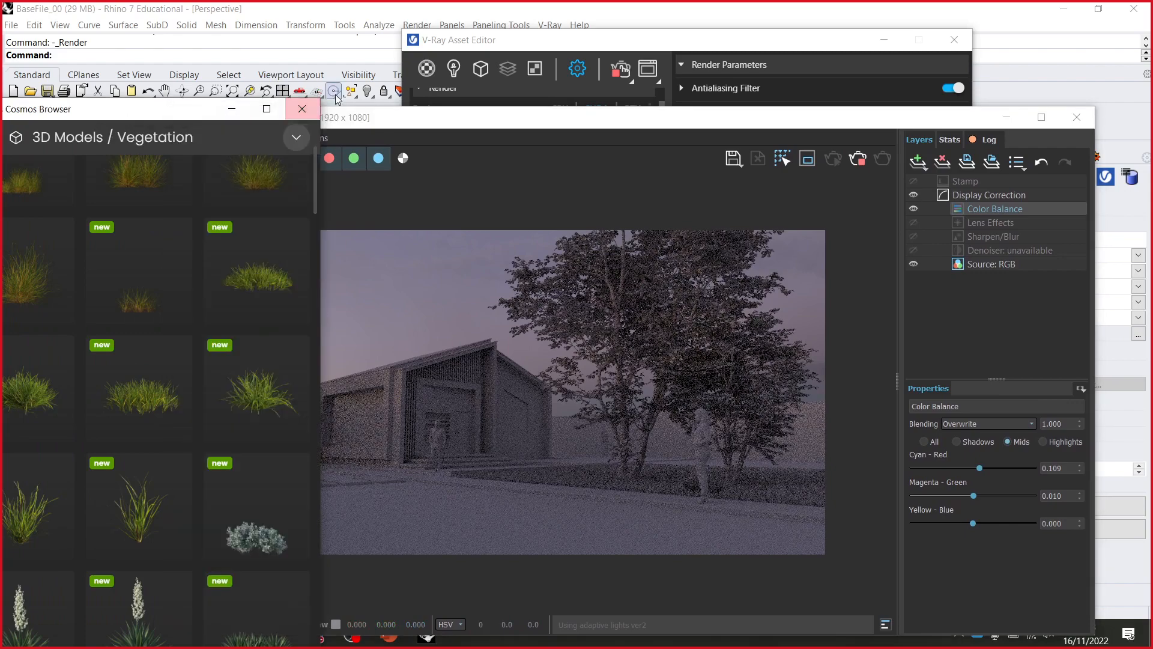
pyautogui.click(232, 110)
# - Change the perspective to a raised view of the house and arrange the render and asset editor windows beside the viewport
pyautogui.moveTo(153, 335); pyautogui.dragTo(180, 392, button='right')
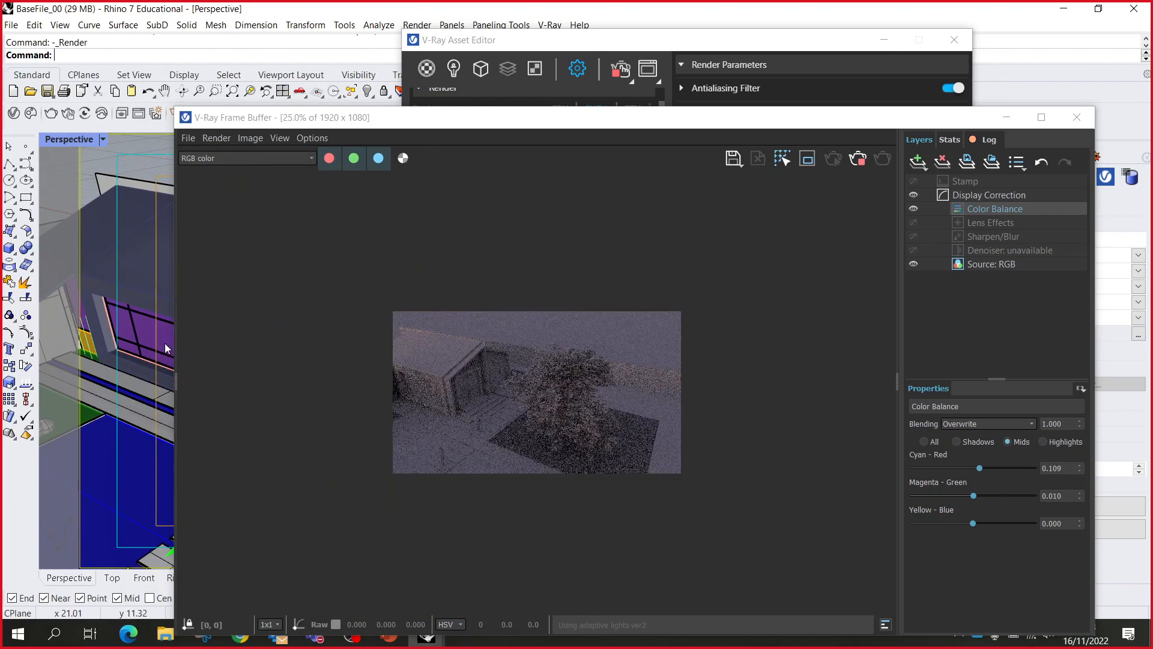
pyautogui.scroll(-5, 157, 341)
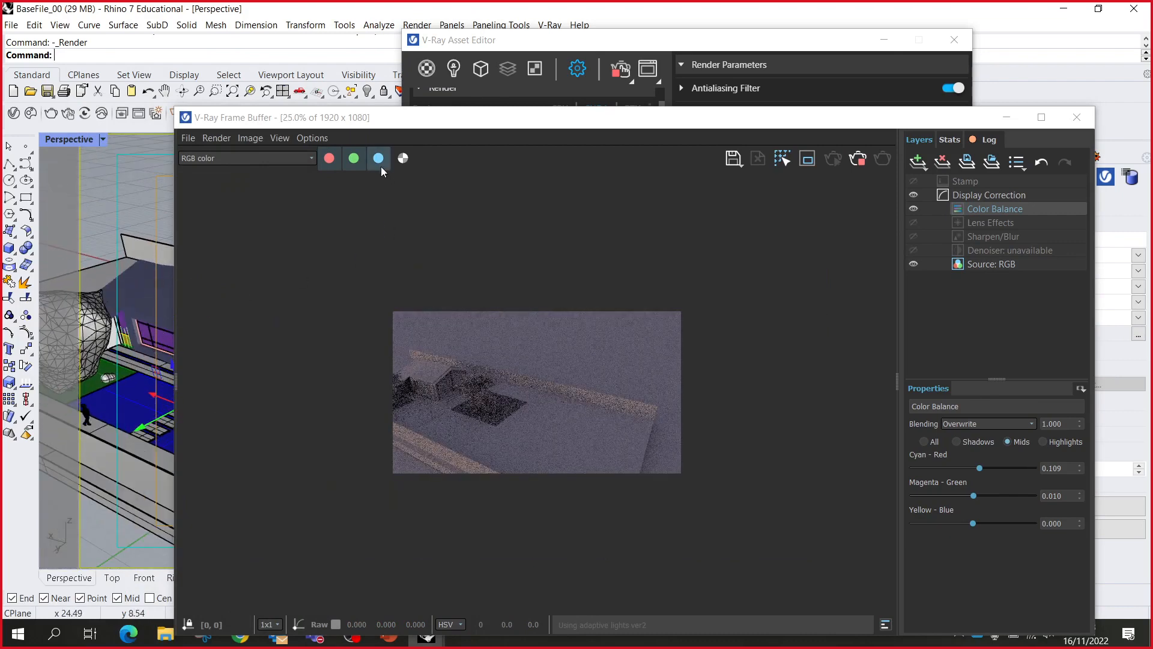
pyautogui.moveTo(387, 126); pyautogui.dragTo(696, 122)
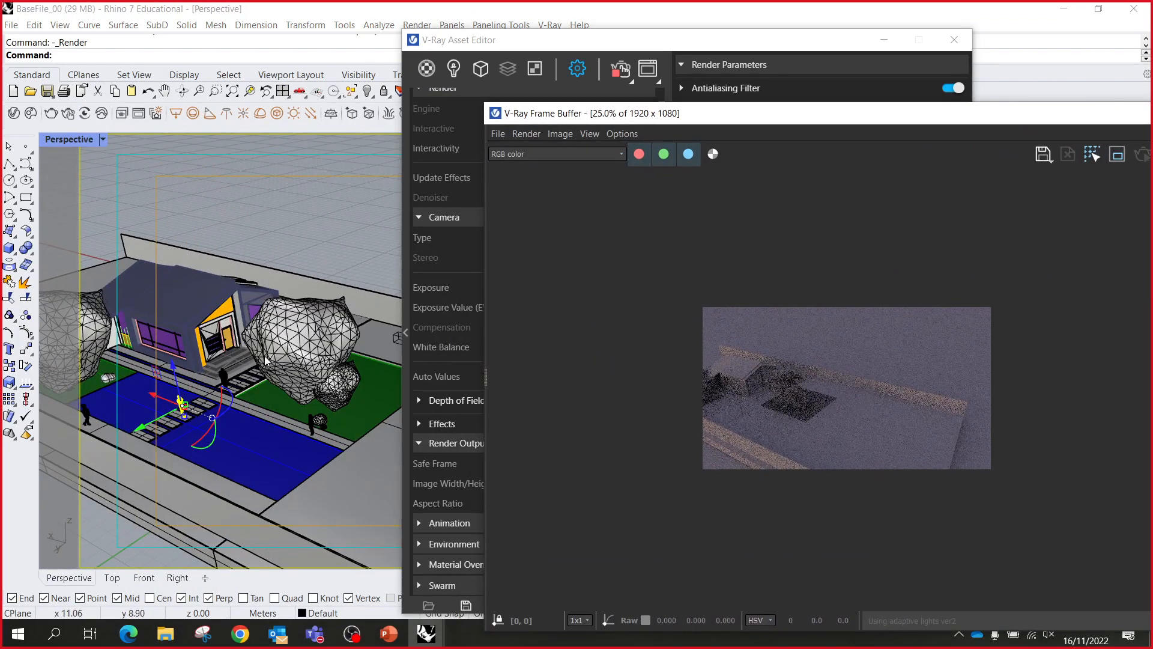
pyautogui.moveTo(303, 357); pyautogui.dragTo(288, 333, button='right')
pyautogui.moveTo(764, 123); pyautogui.dragTo(300, 75)
pyautogui.moveTo(398, 72); pyautogui.dragTo(961, 96)
pyautogui.moveTo(743, 50); pyautogui.dragTo(608, 56)
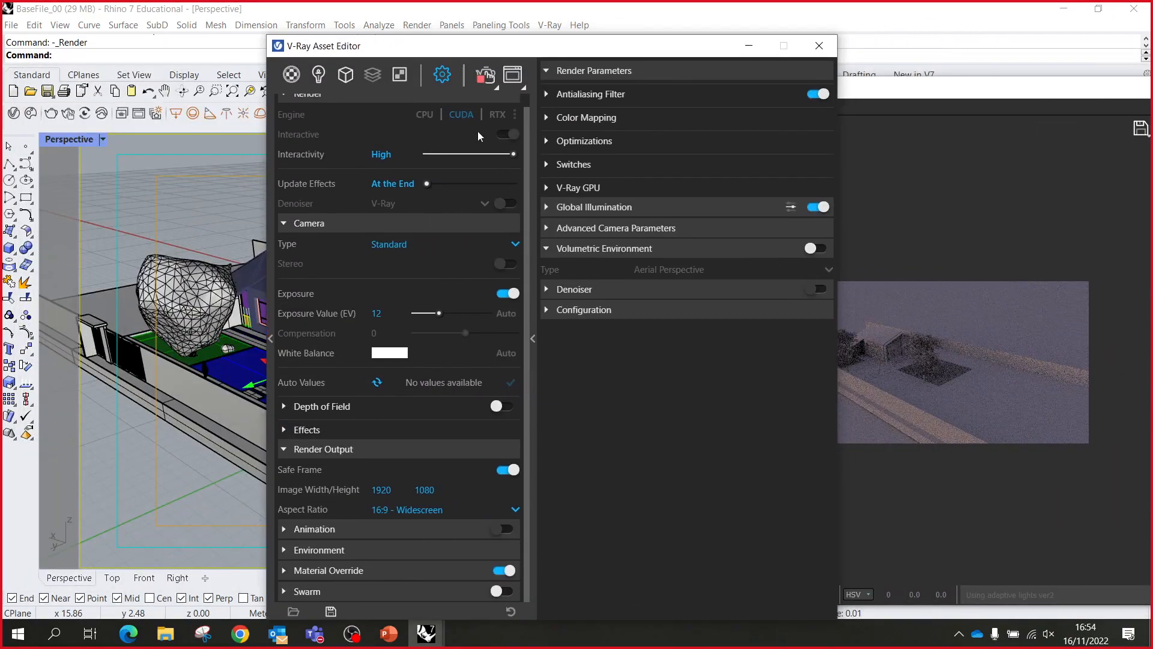
# - Switch on the Rhino Document Sun and set its intensity, trying 0.1 and then using 0.2
pyautogui.scroll(1, 406, 174)
pyautogui.click(319, 74)
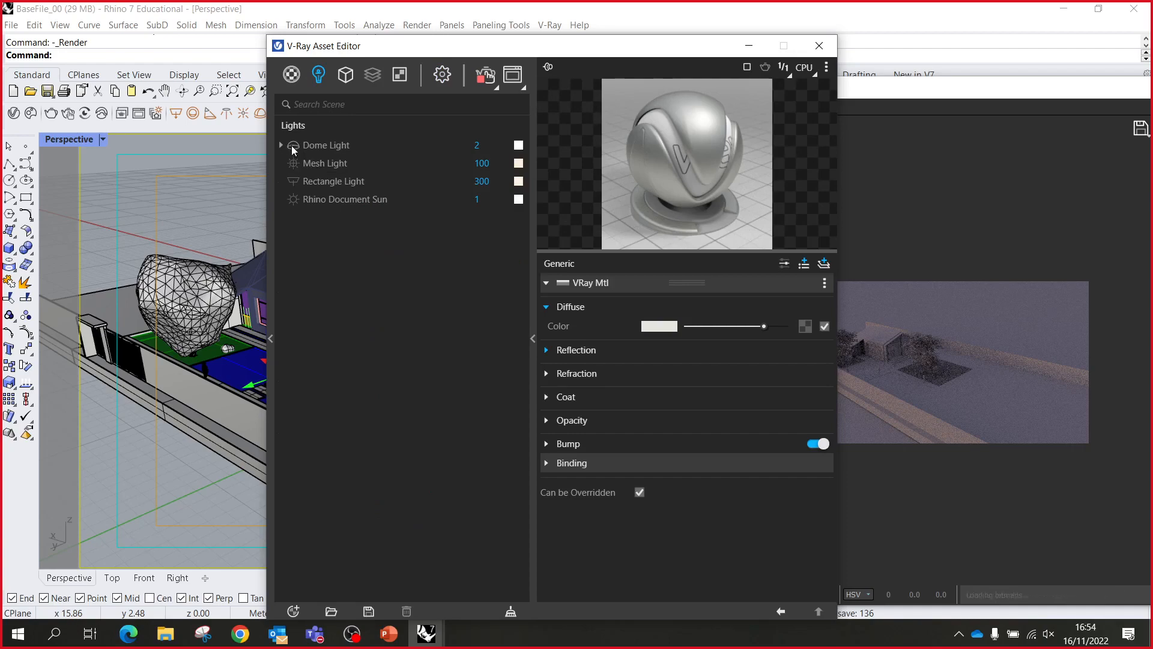
pyautogui.click(296, 203)
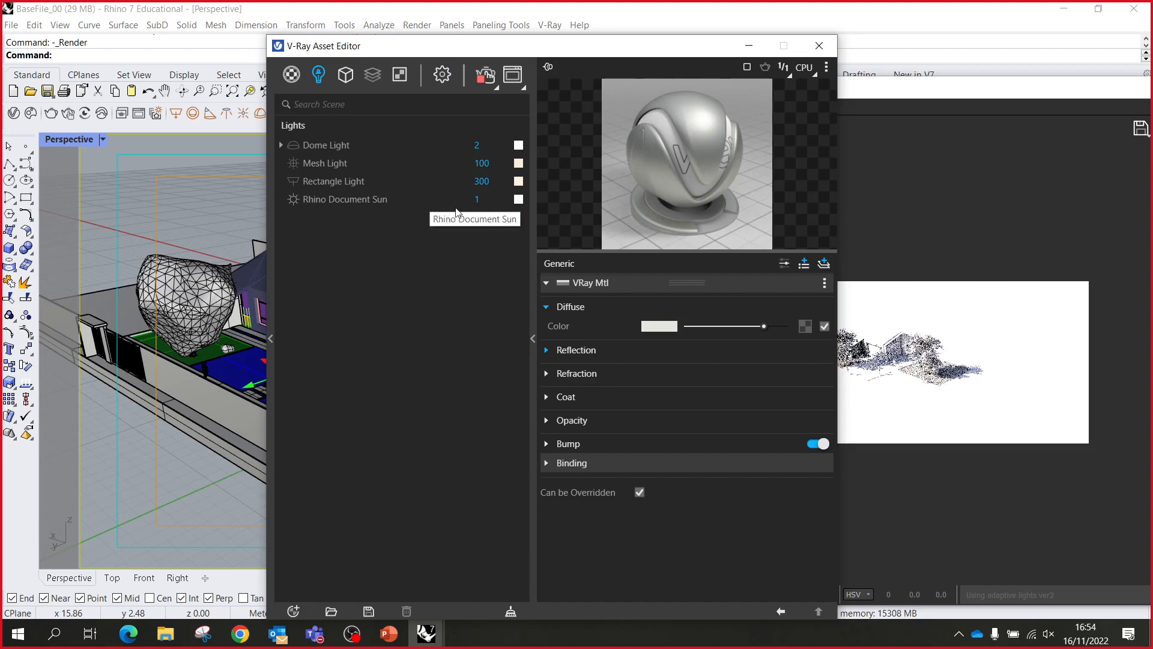
pyautogui.click(478, 199)
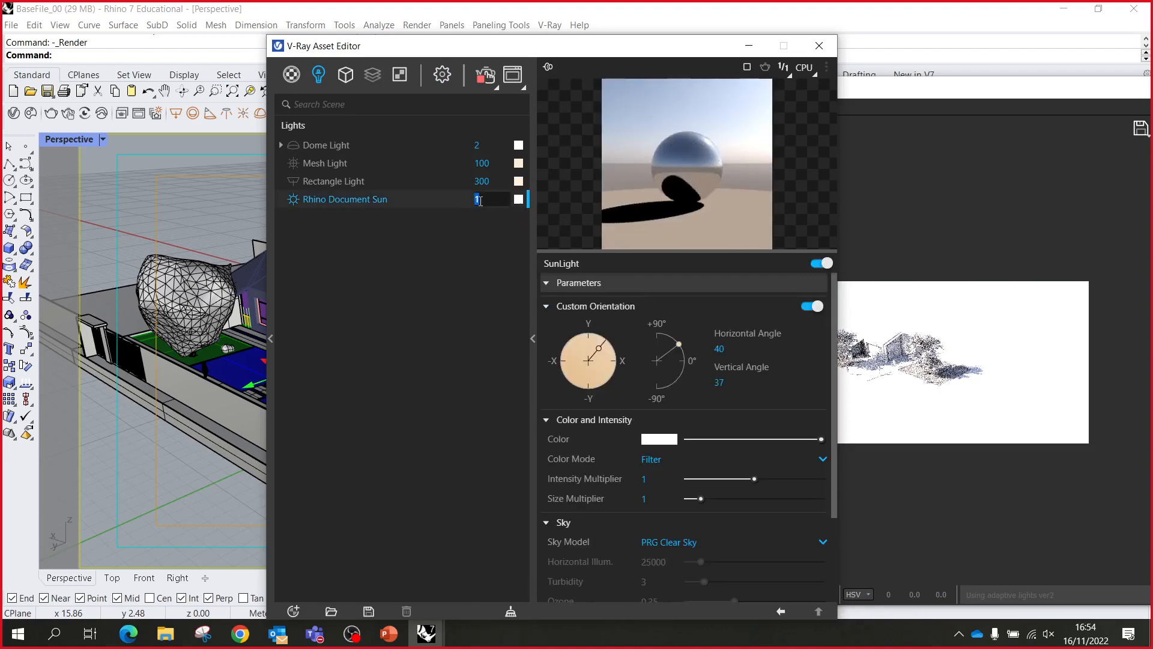
pyautogui.write('.1')
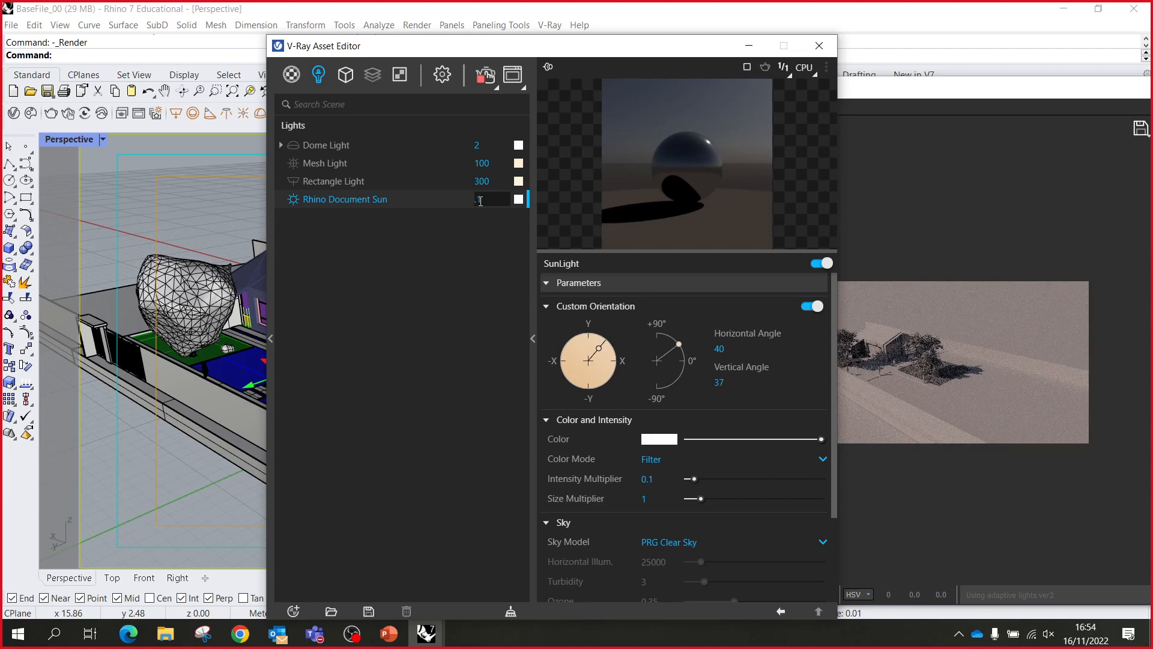
pyautogui.press('Return')
pyautogui.click(487, 199)
pyautogui.write('.2')
pyautogui.press('Return')
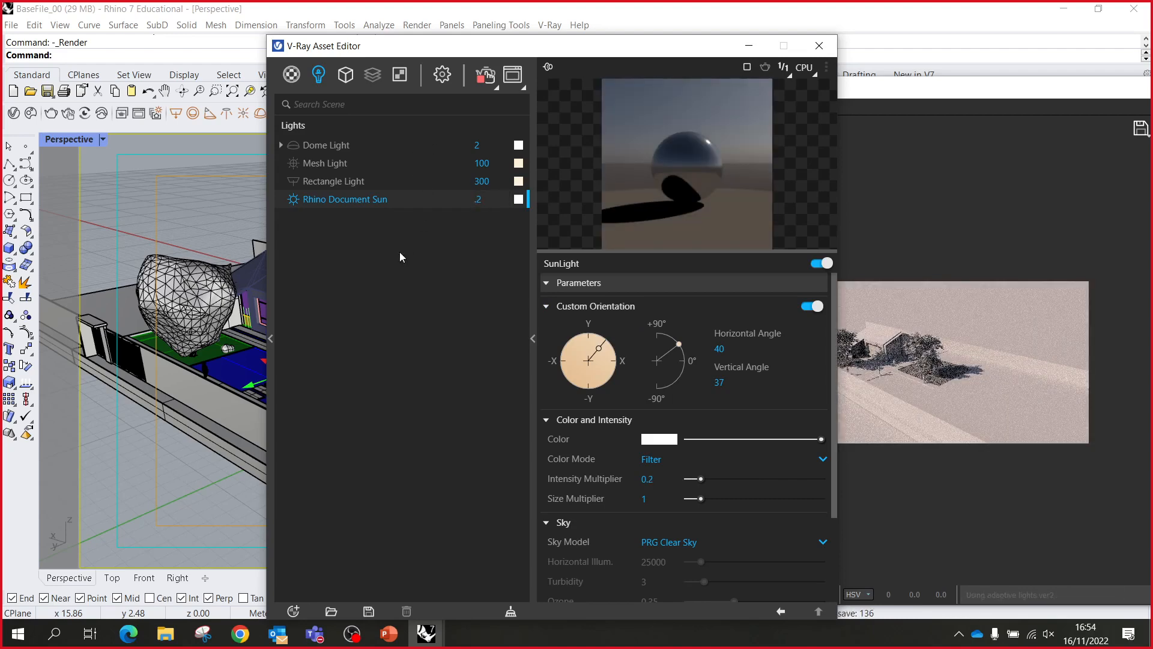
# - Turn off the Rhino Document Ground Plane and frame the whole site from above in the perspective view
pyautogui.moveTo(239, 305); pyautogui.dragTo(247, 335, button='right')
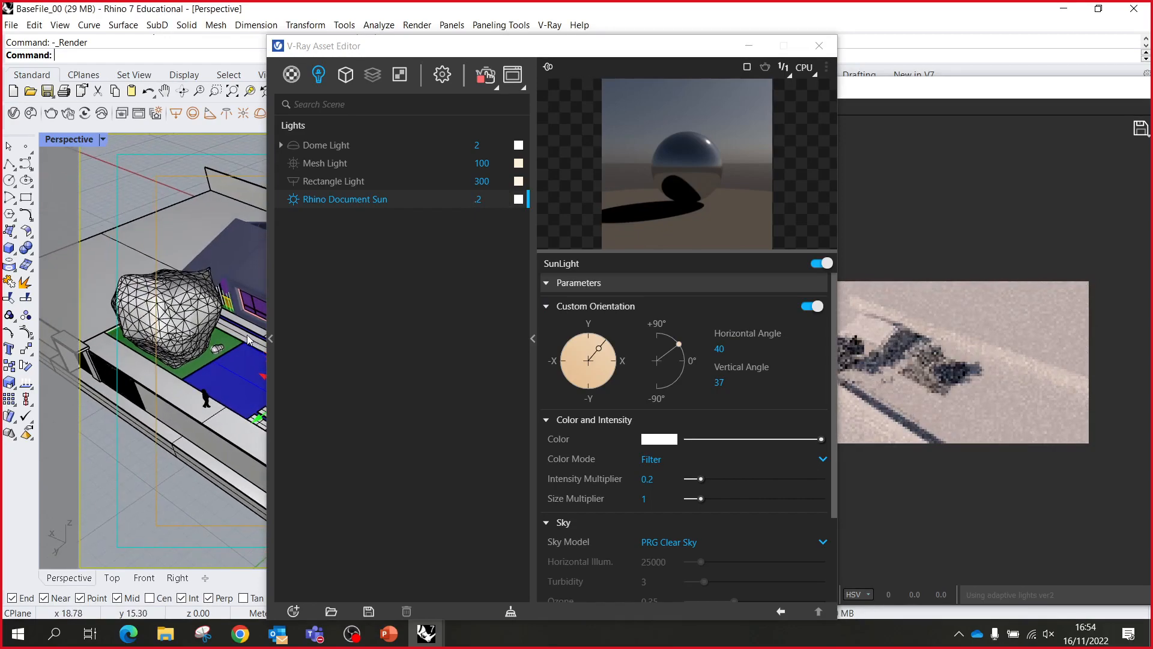
pyautogui.moveTo(424, 53); pyautogui.dragTo(573, 66)
pyautogui.click(494, 83)
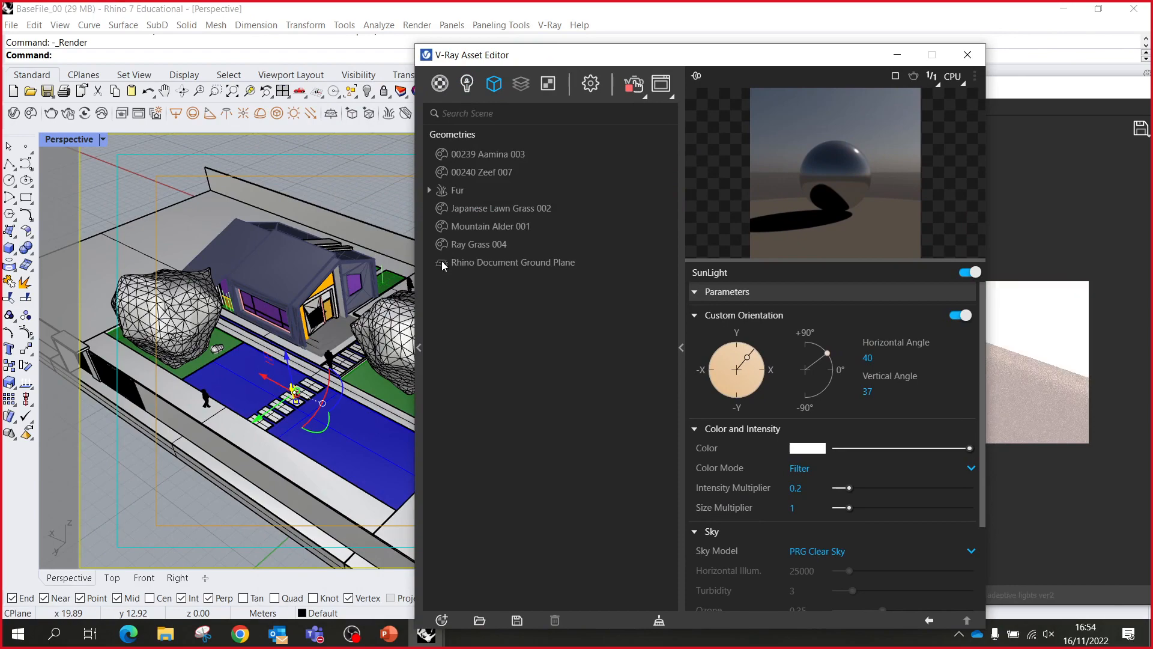
pyautogui.moveTo(647, 58); pyautogui.dragTo(892, 153)
pyautogui.moveTo(322, 359); pyautogui.dragTo(455, 344, button='right')
pyautogui.scroll(-4, 455, 344)
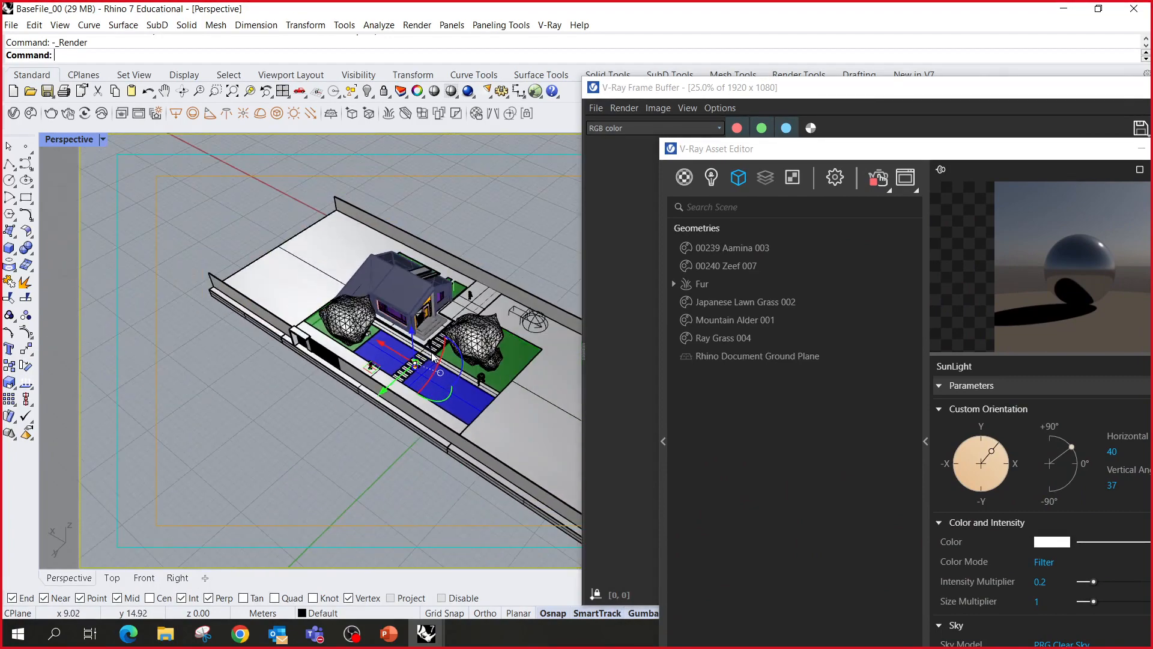
pyautogui.scroll(3, 455, 344)
pyautogui.write('x')
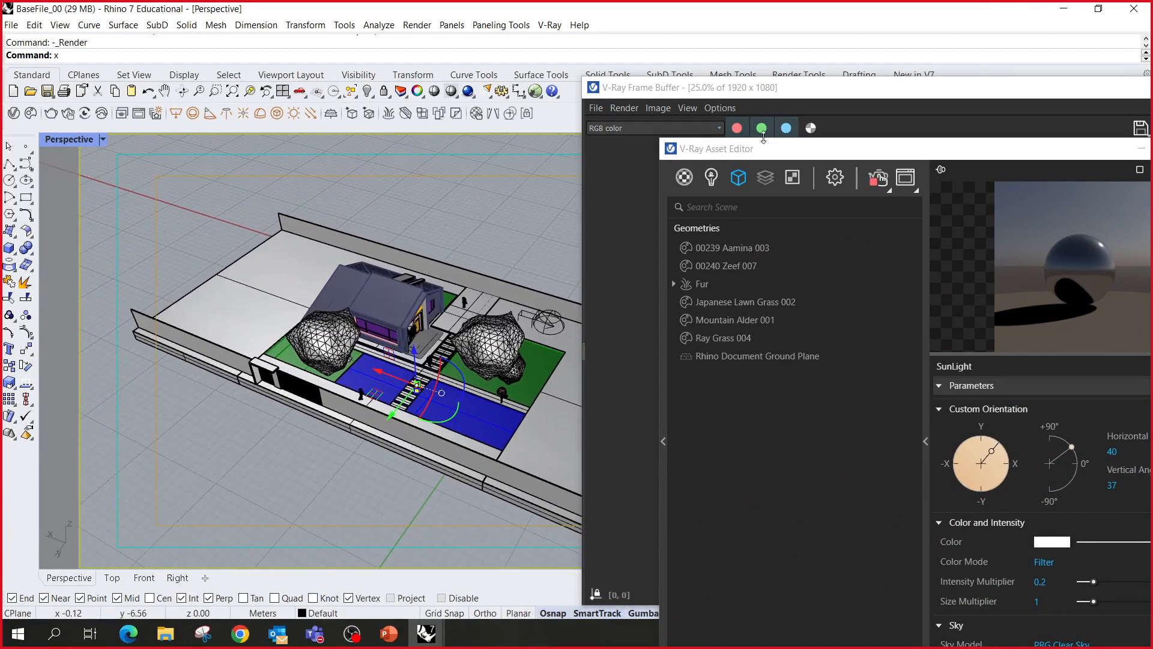
pyautogui.moveTo(823, 155); pyautogui.dragTo(307, 102)
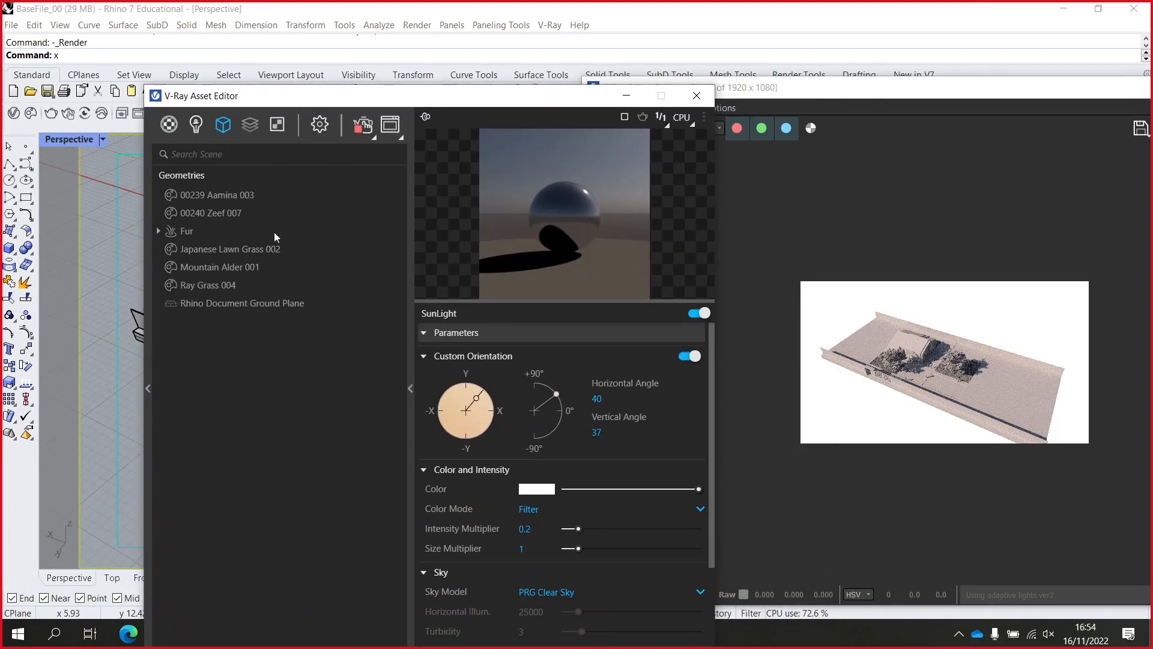
# - Set the environment background colour to black in the render settings
pyautogui.click(278, 126)
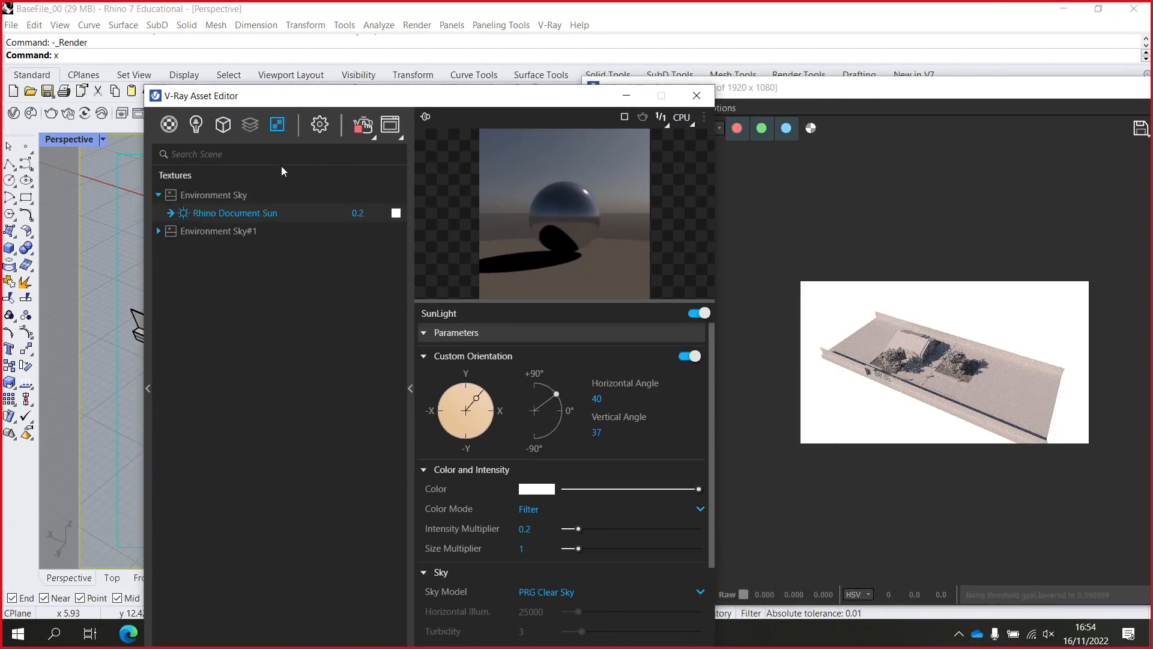
pyautogui.click(318, 125)
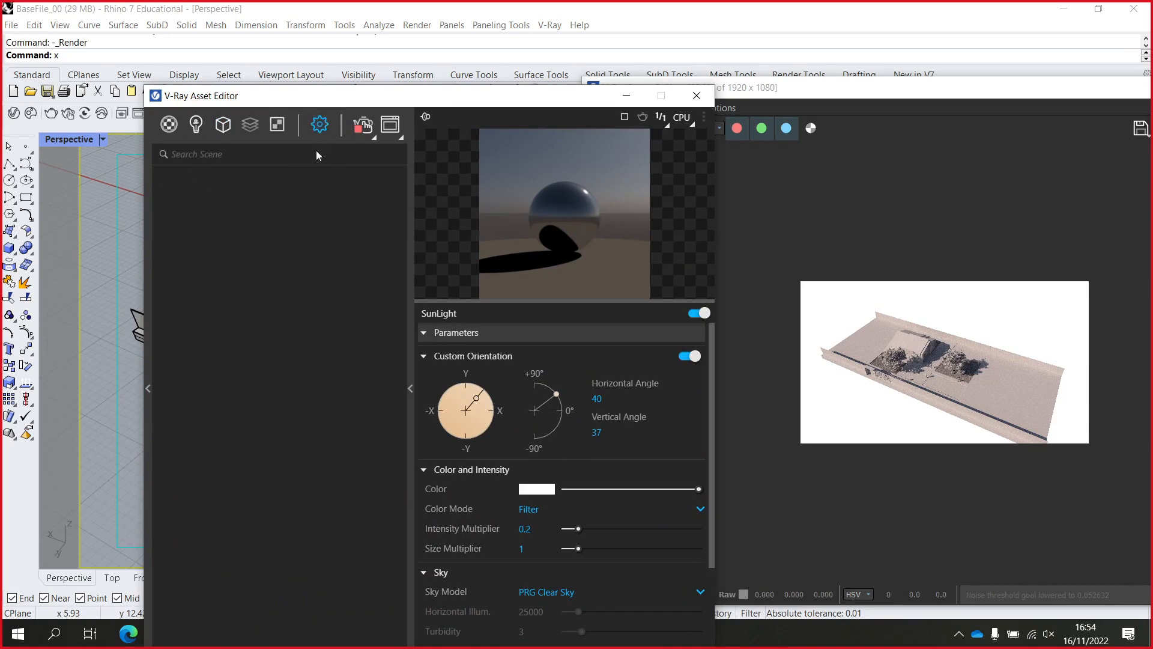
pyautogui.scroll(-1, 233, 433)
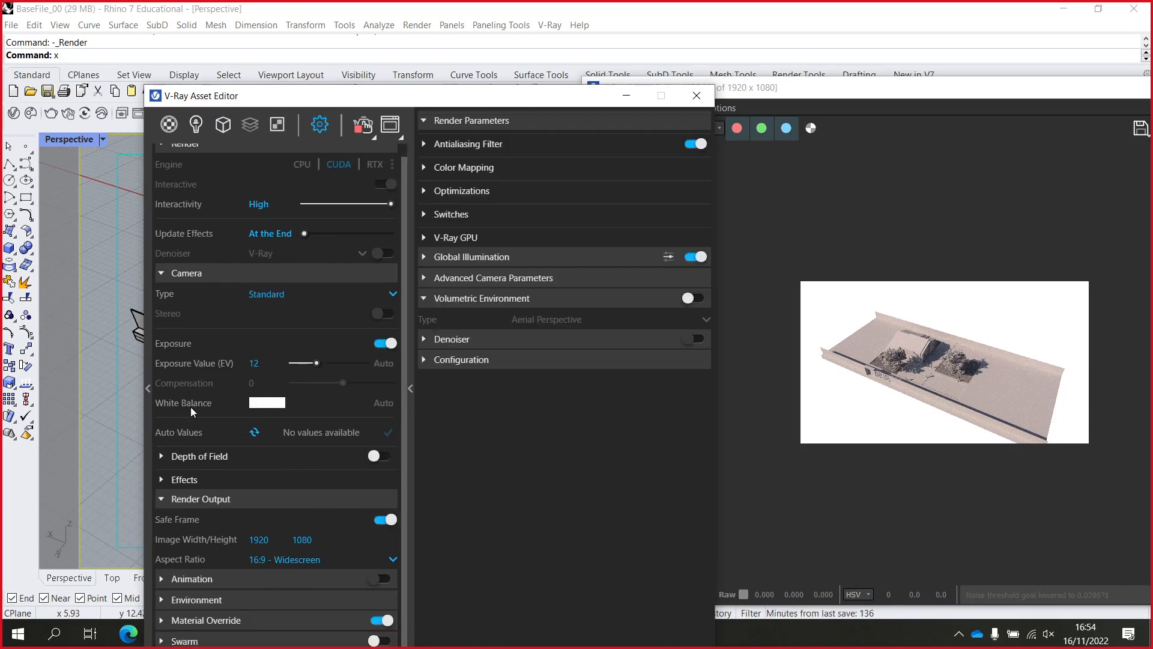
pyautogui.moveTo(369, 96); pyautogui.dragTo(366, 30)
pyautogui.click(223, 540)
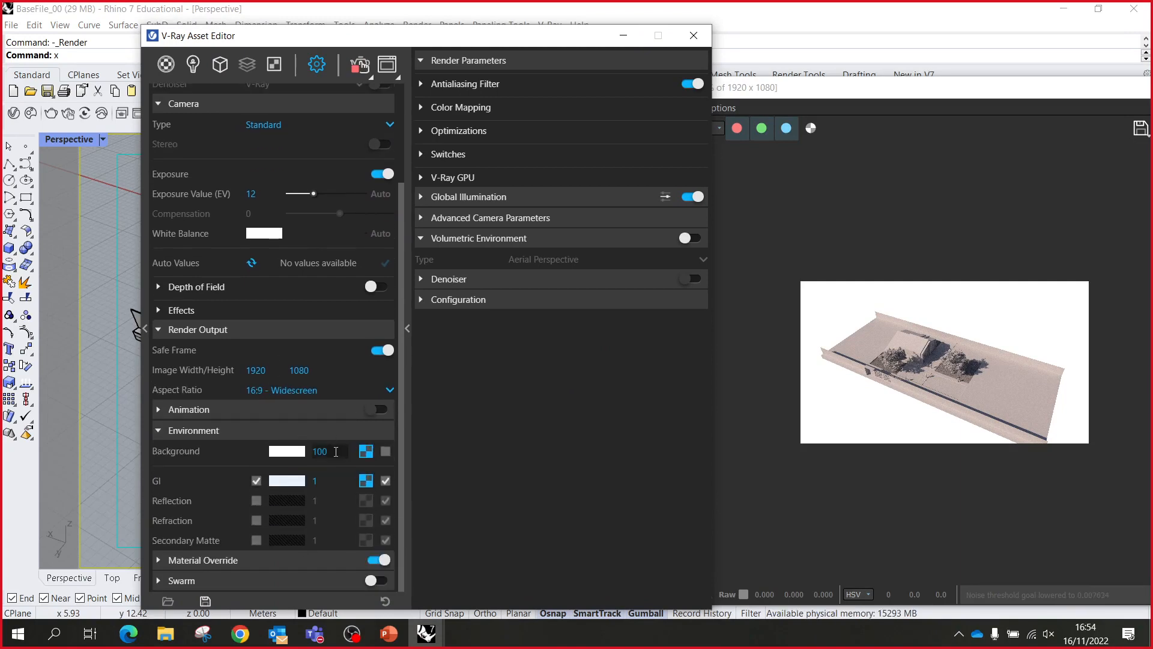
pyautogui.click(282, 453)
pyautogui.moveTo(255, 345); pyautogui.dragTo(47, 385)
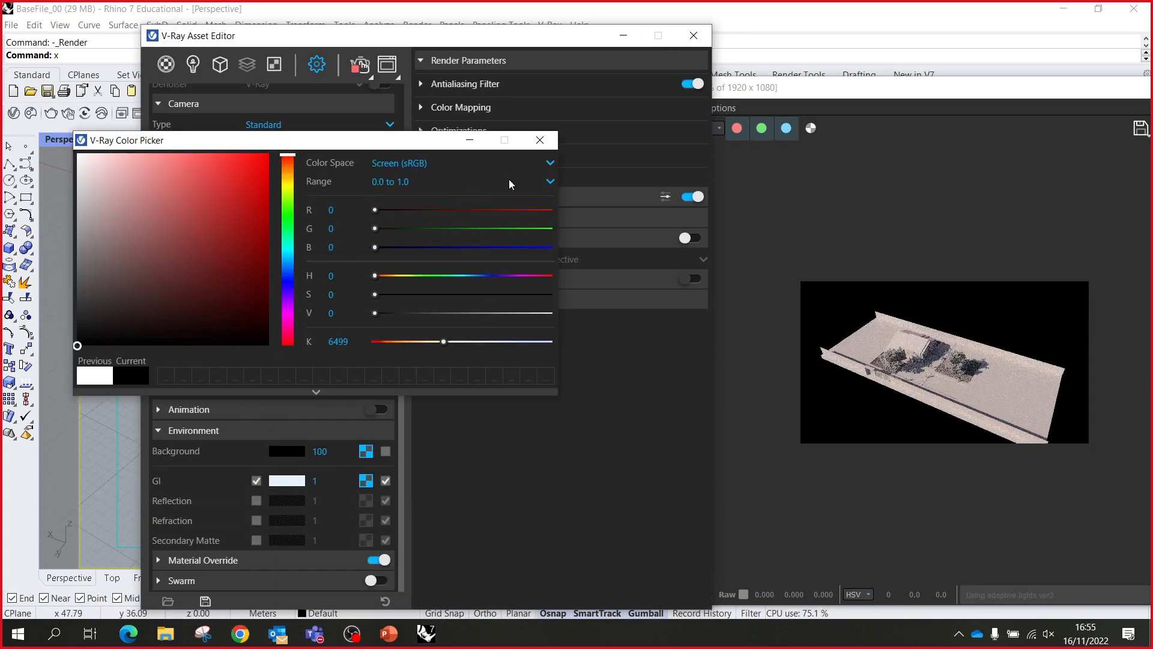
pyautogui.click(540, 141)
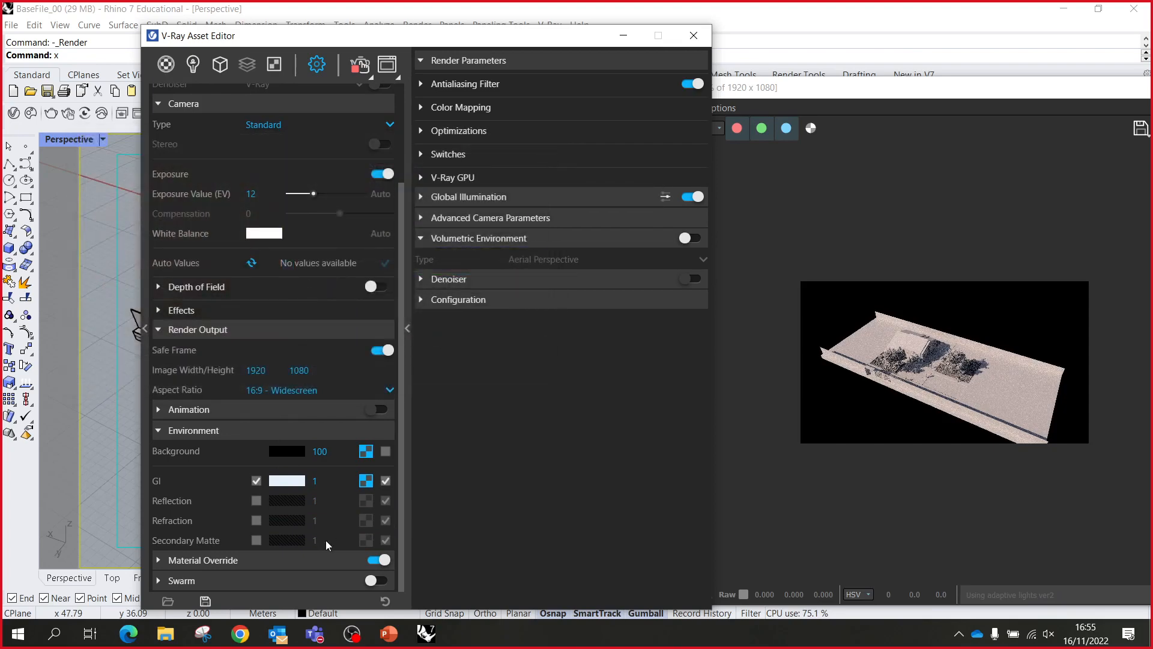
# - Examine the sky texture assigned to the environment's GI and look through the scene's materials, geometries and textures
pyautogui.click(258, 482)
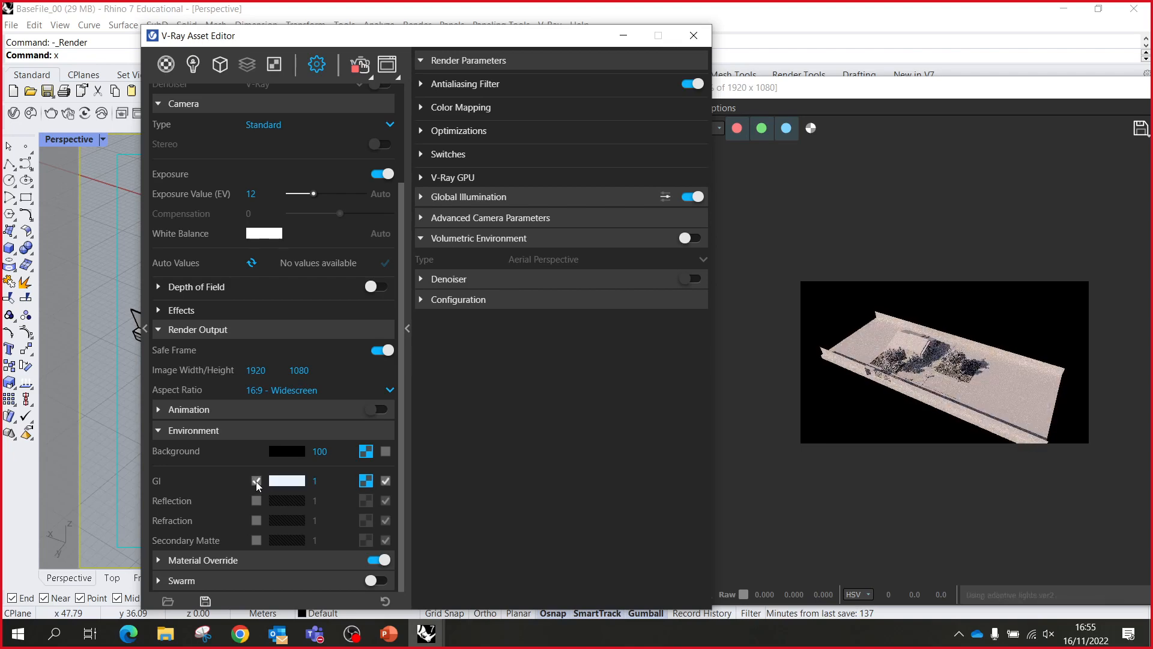
pyautogui.click(366, 480)
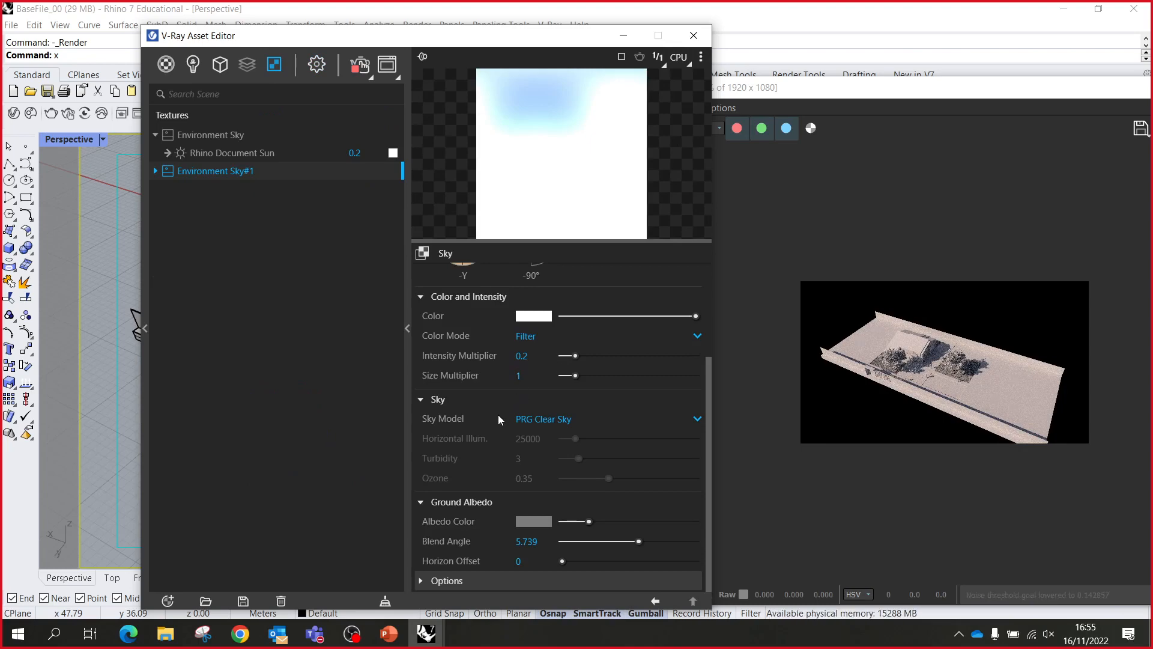
pyautogui.scroll(3, 498, 415)
pyautogui.scroll(-3, 498, 413)
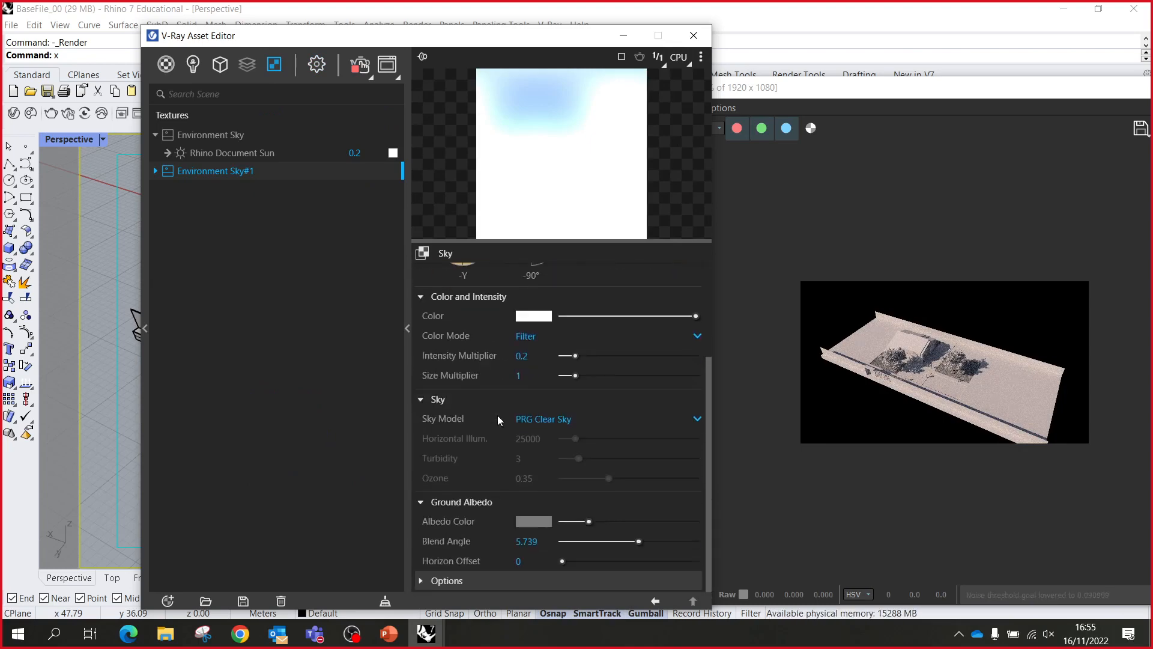
pyautogui.click(166, 65)
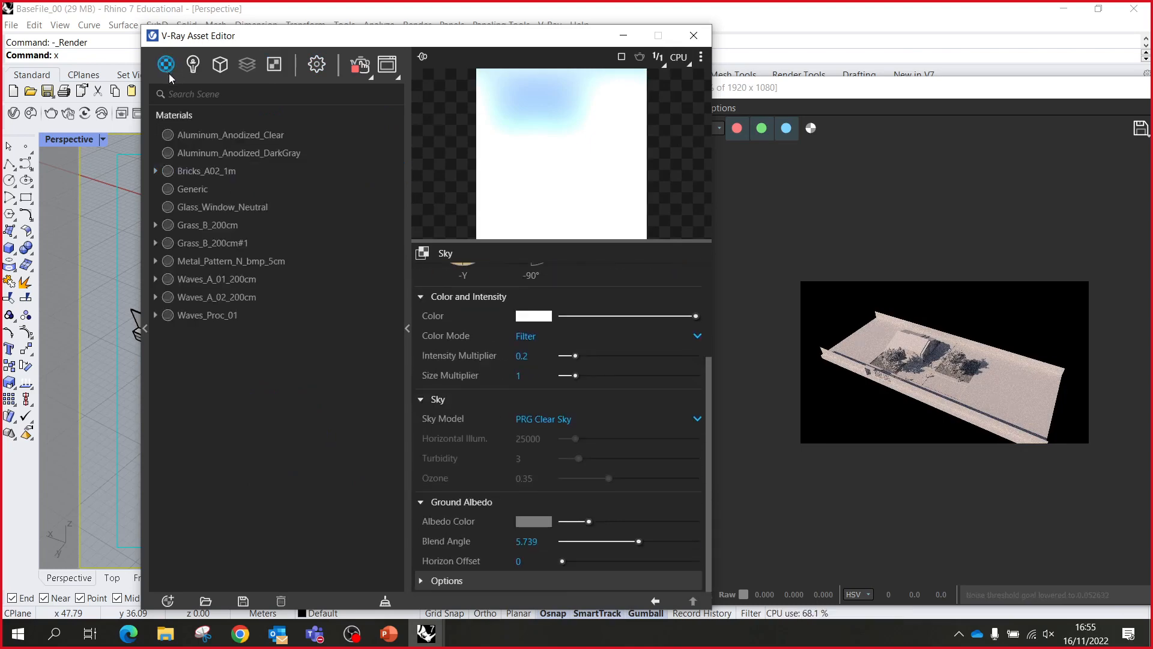
pyautogui.click(219, 68)
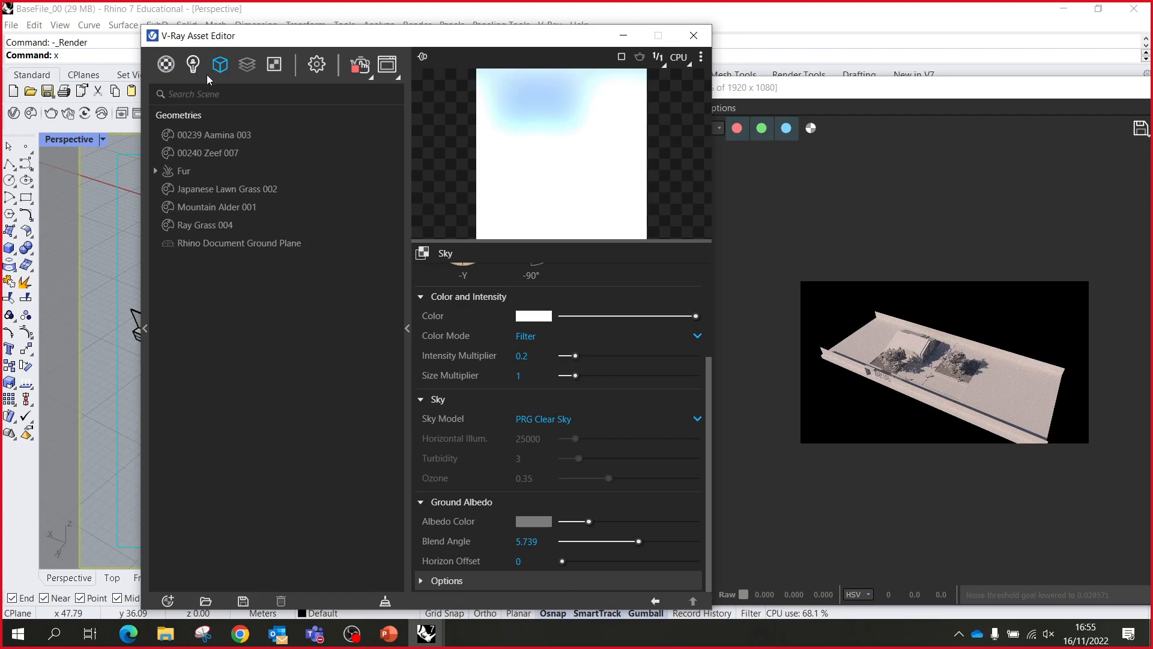
pyautogui.click(273, 67)
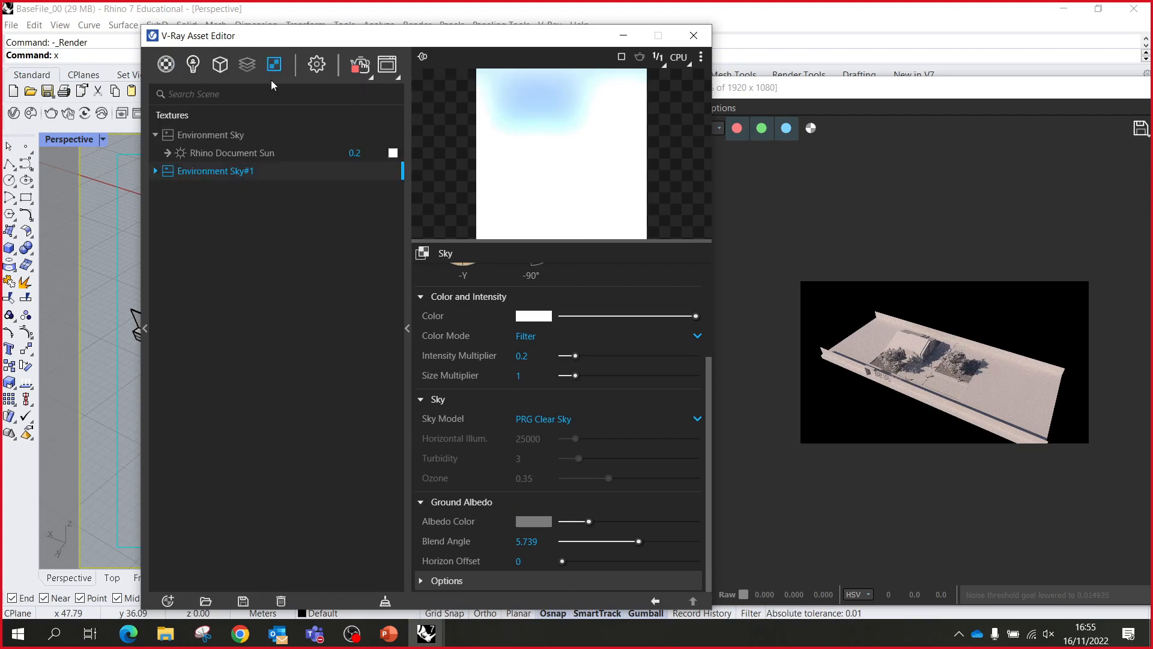
# - Set the camera's Exposure Value (EV) to 14 in the render settings
pyautogui.click(317, 65)
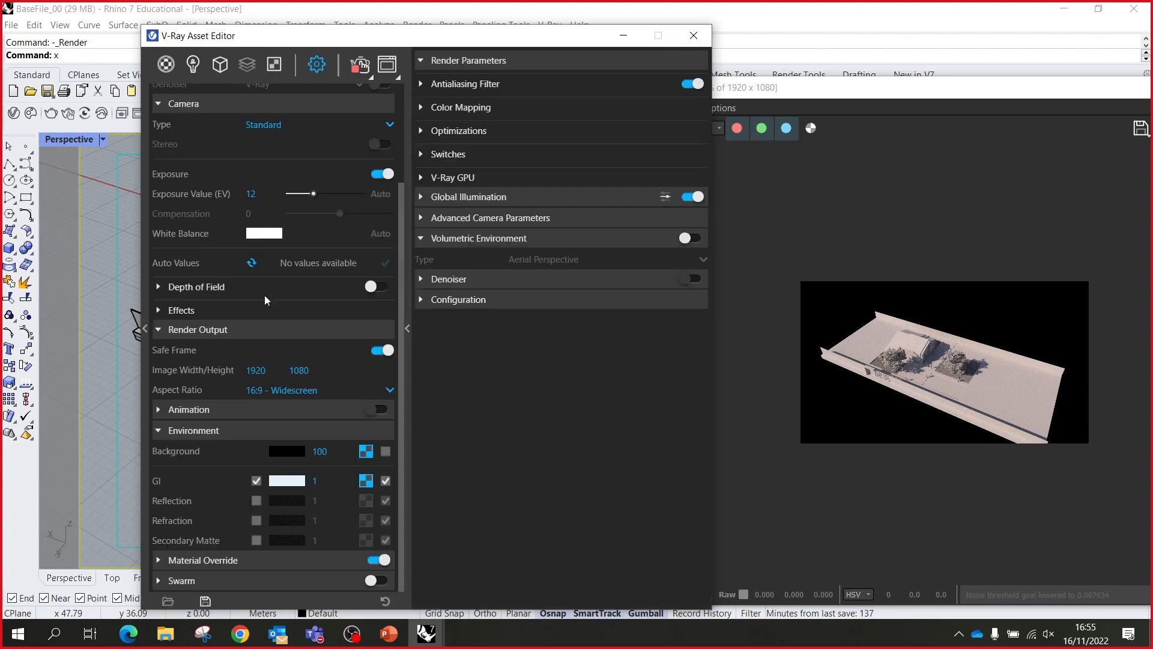
pyautogui.click(273, 315)
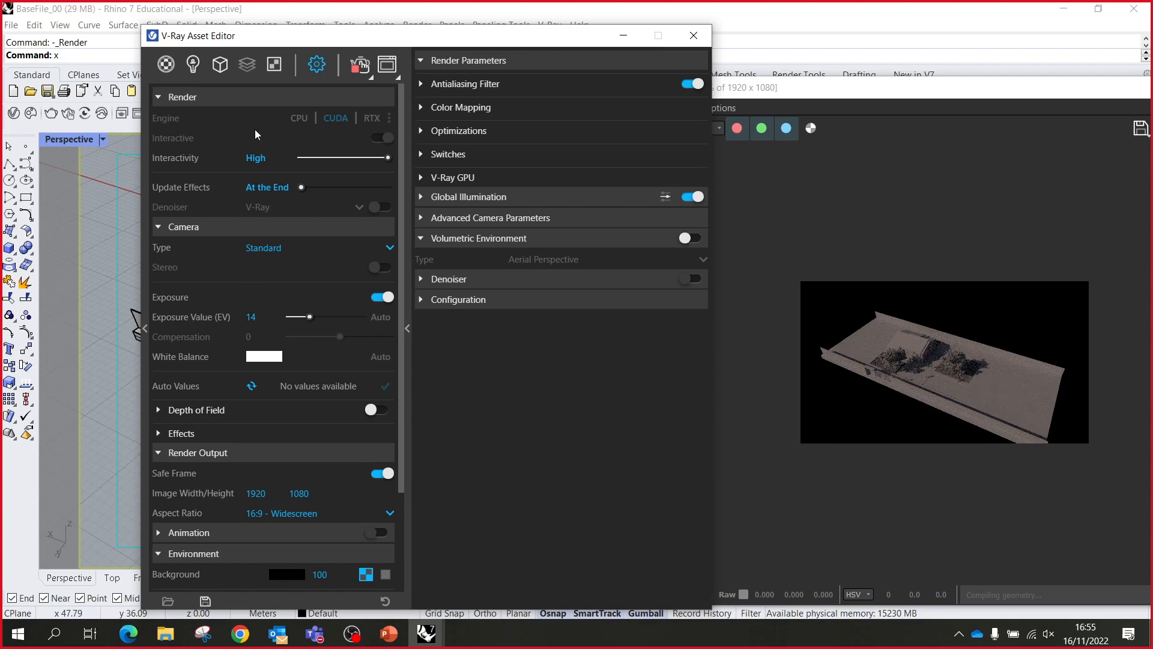
# - Set the intensity of the Rhino Document Sun to 1 and uncover the perspective viewport
pyautogui.click(218, 71)
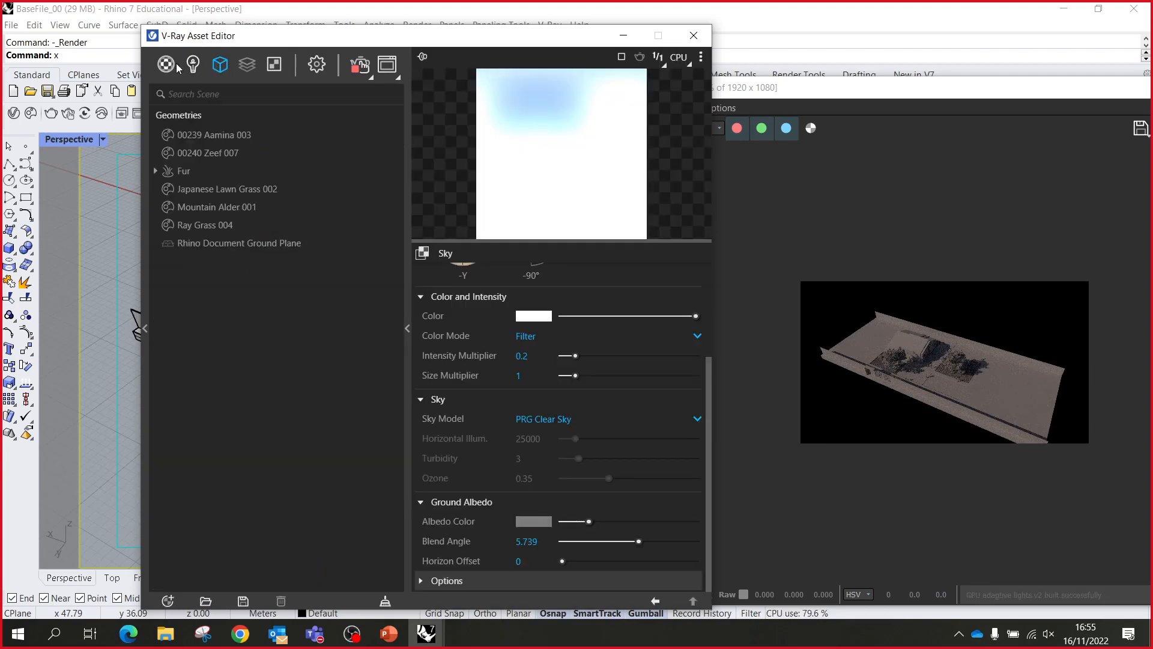
pyautogui.click(192, 65)
pyautogui.click(210, 191)
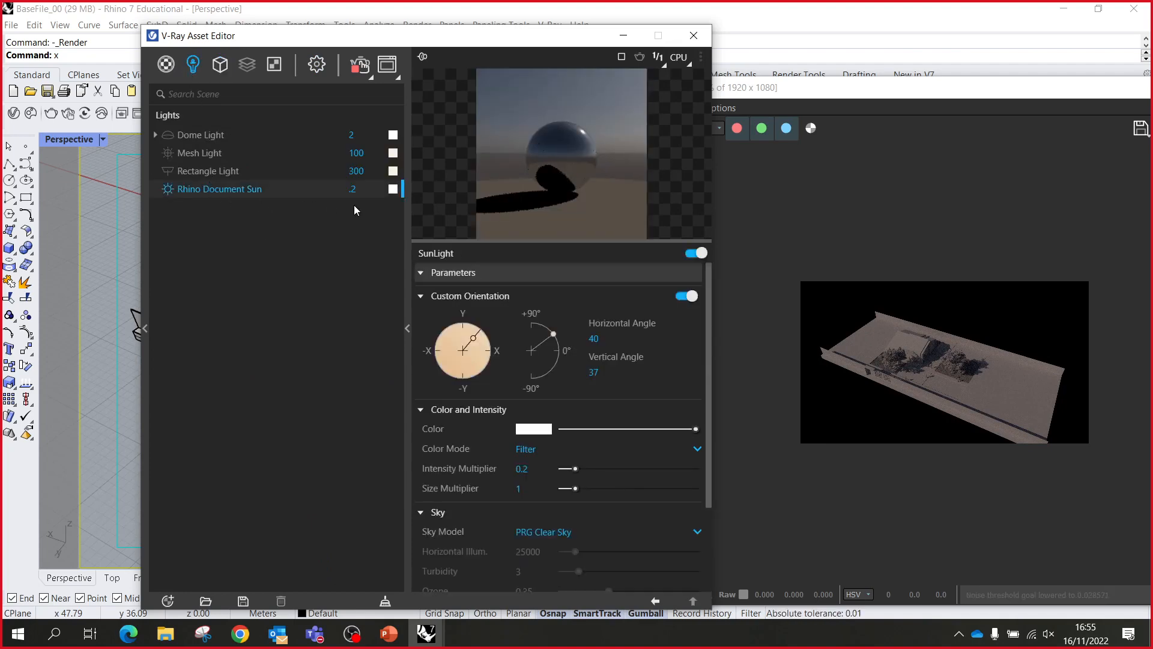
pyautogui.click(373, 188)
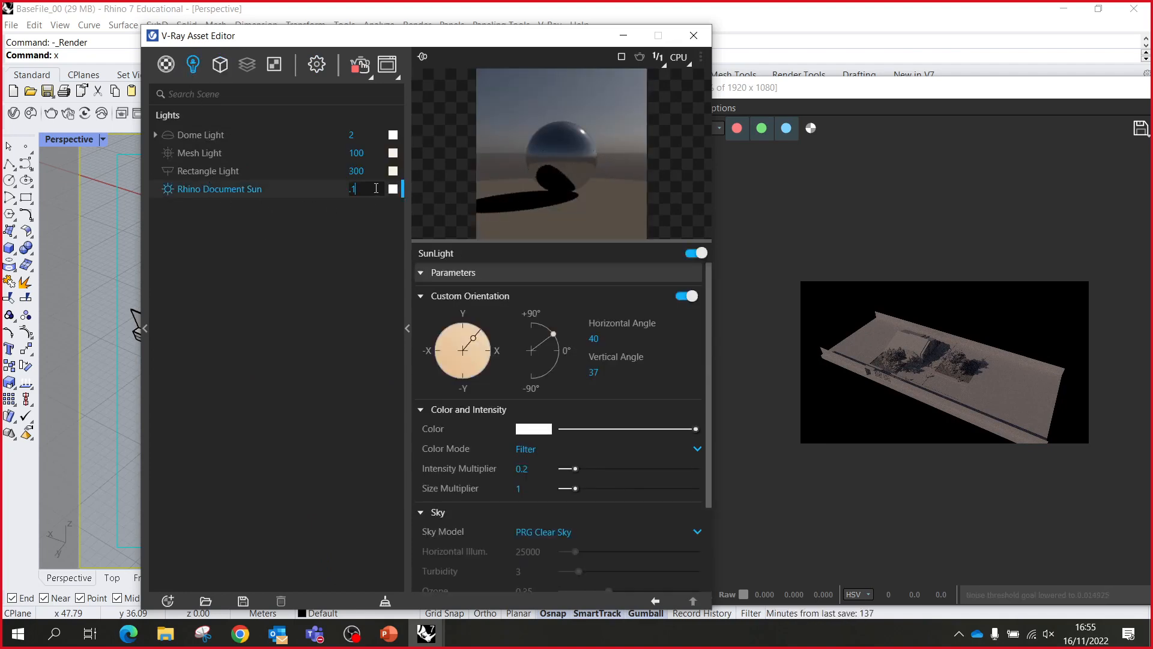
pyautogui.write('1')
pyautogui.press('Return')
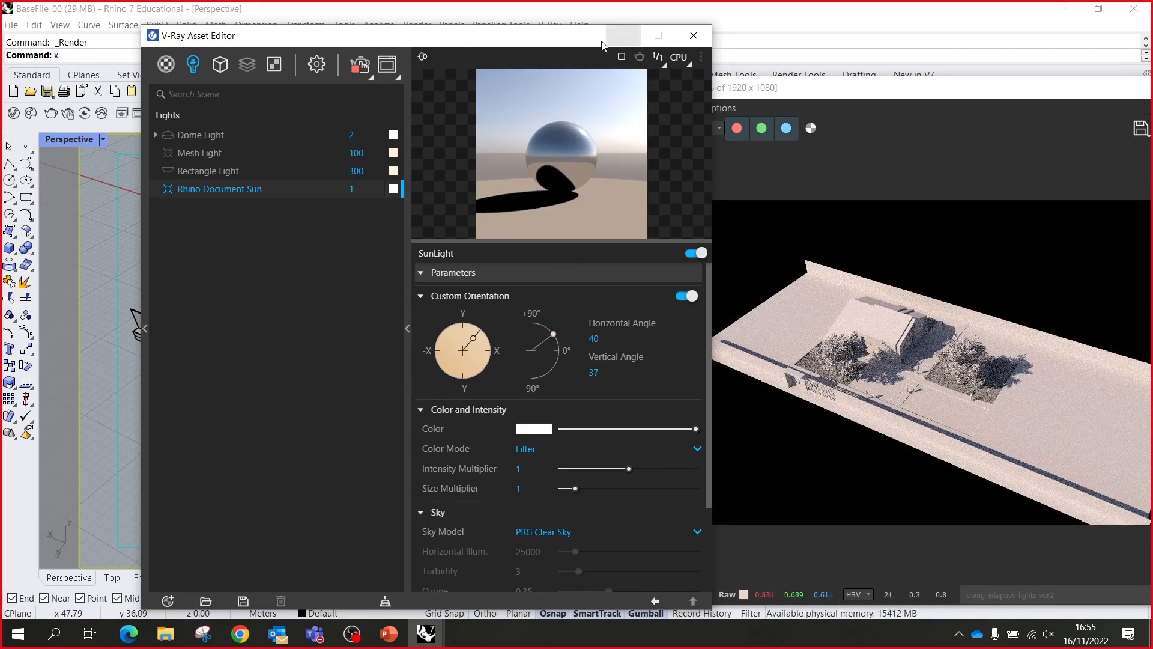
pyautogui.moveTo(565, 38); pyautogui.dragTo(998, 128)
pyautogui.scroll(-3, 258, 413)
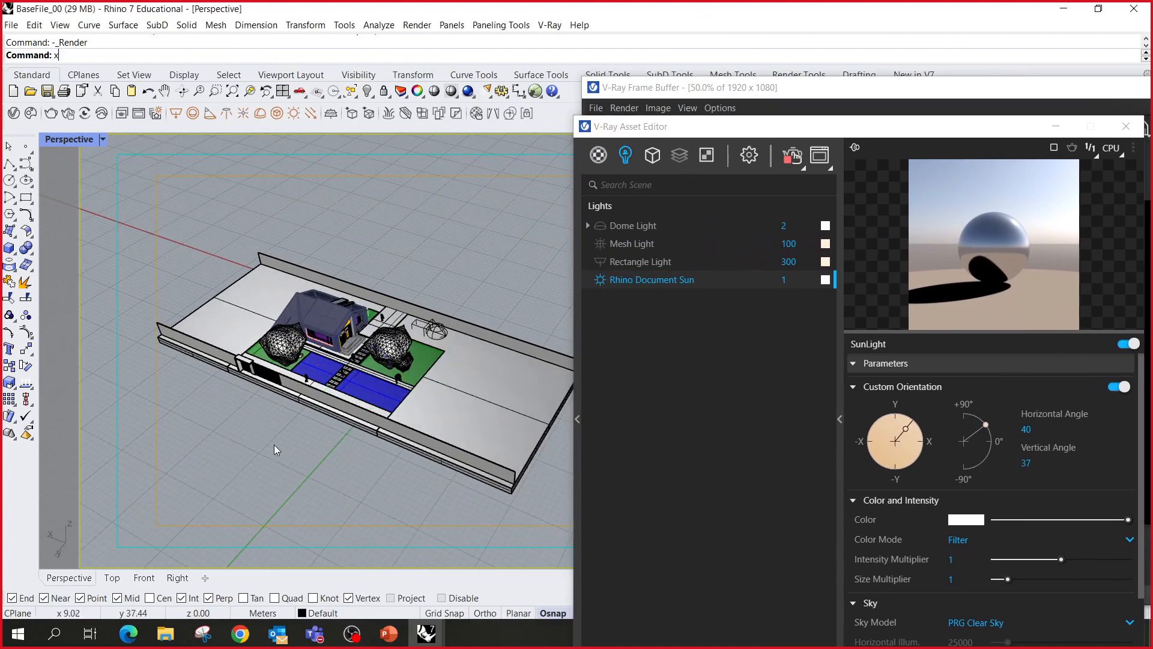
pyautogui.write('ipp')
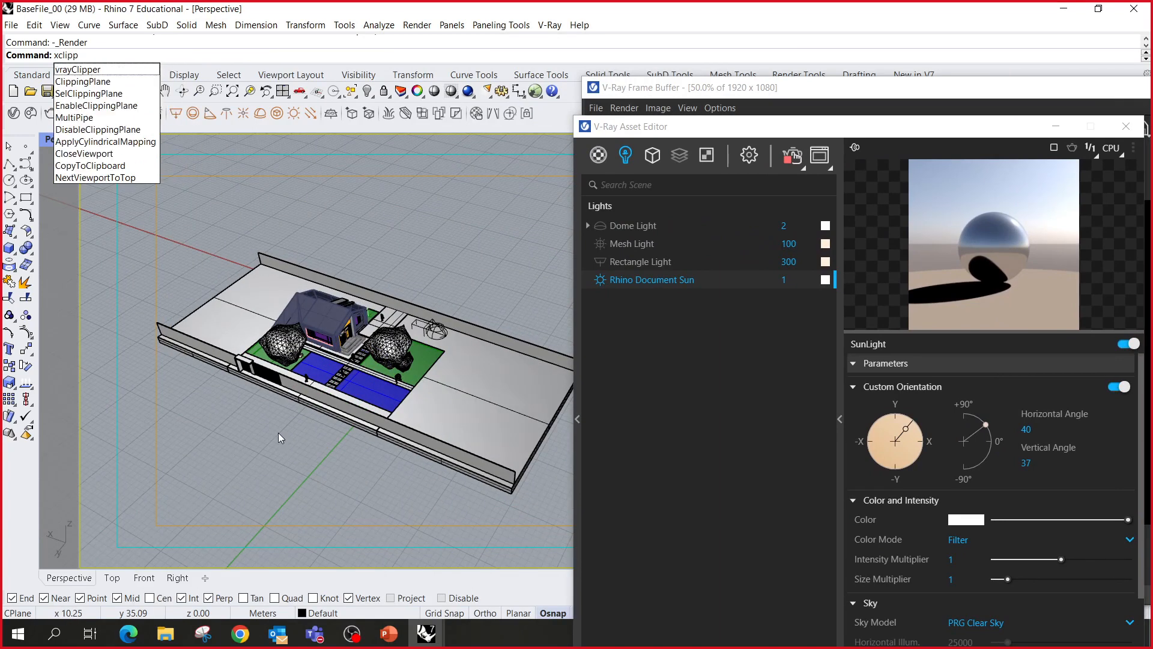
pyautogui.press('BackSpace')
pyautogui.press('BackSpace')
pyautogui.press('BackSpace')
pyautogui.press('BackSpace')
pyautogui.press('BackSpace')
pyautogui.press('BackSpace')
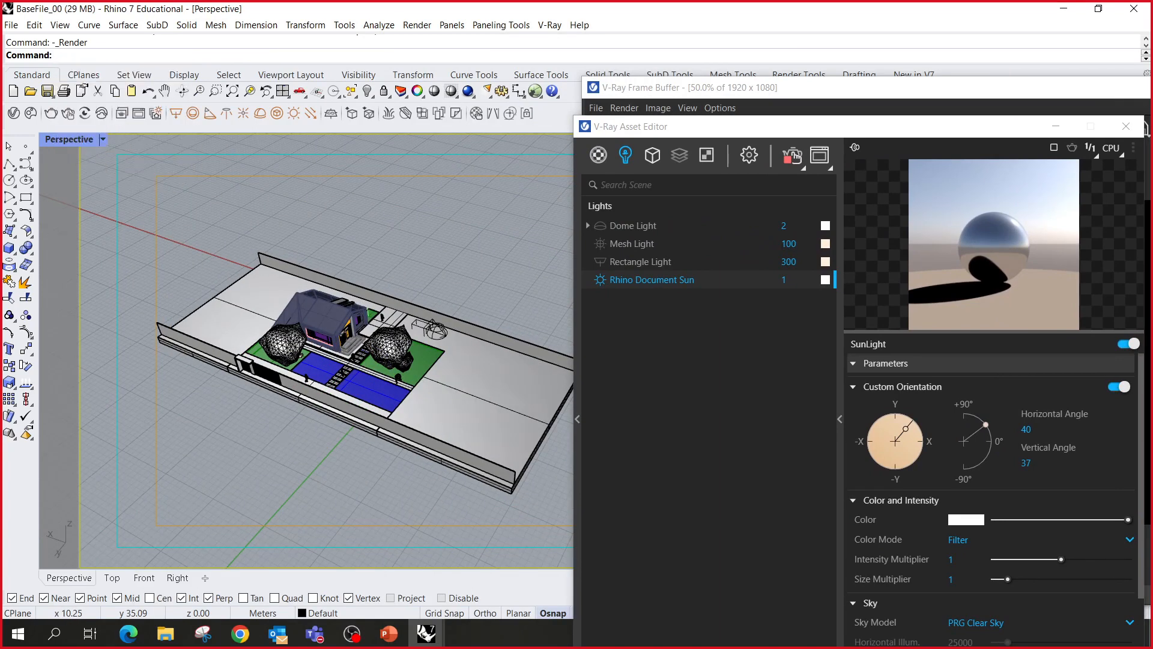
# - Draw a vertical clipping plane across the site's width in the perspective view, using its width as the height
pyautogui.write('cl')
pyautogui.press('Return')
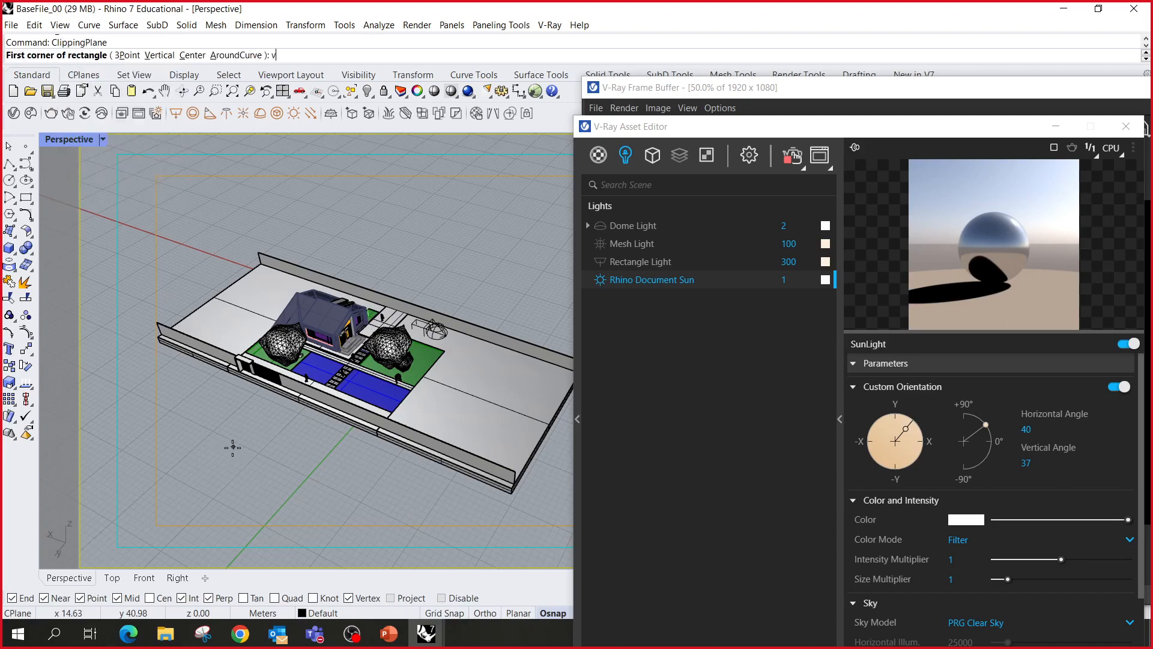
pyautogui.write('v')
pyautogui.press('Return')
pyautogui.scroll(-2, 361, 486)
pyautogui.click(364, 490)
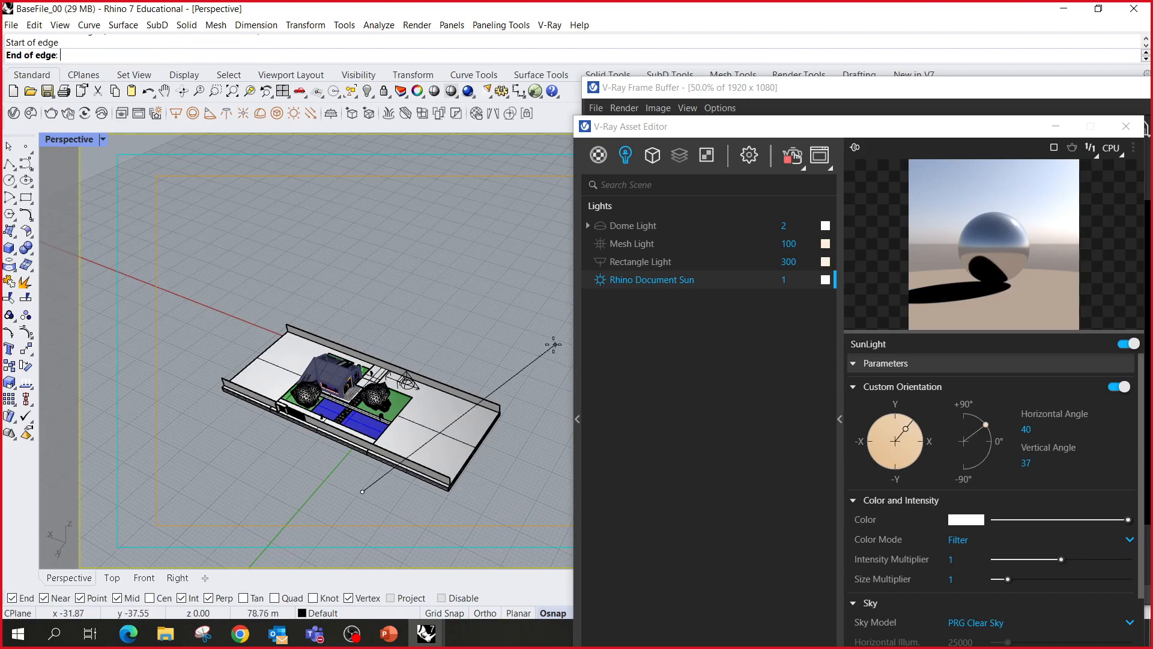
pyautogui.keyDown('shift'); pyautogui.click(469, 358); pyautogui.keyUp('shift')
pyautogui.press('Return')
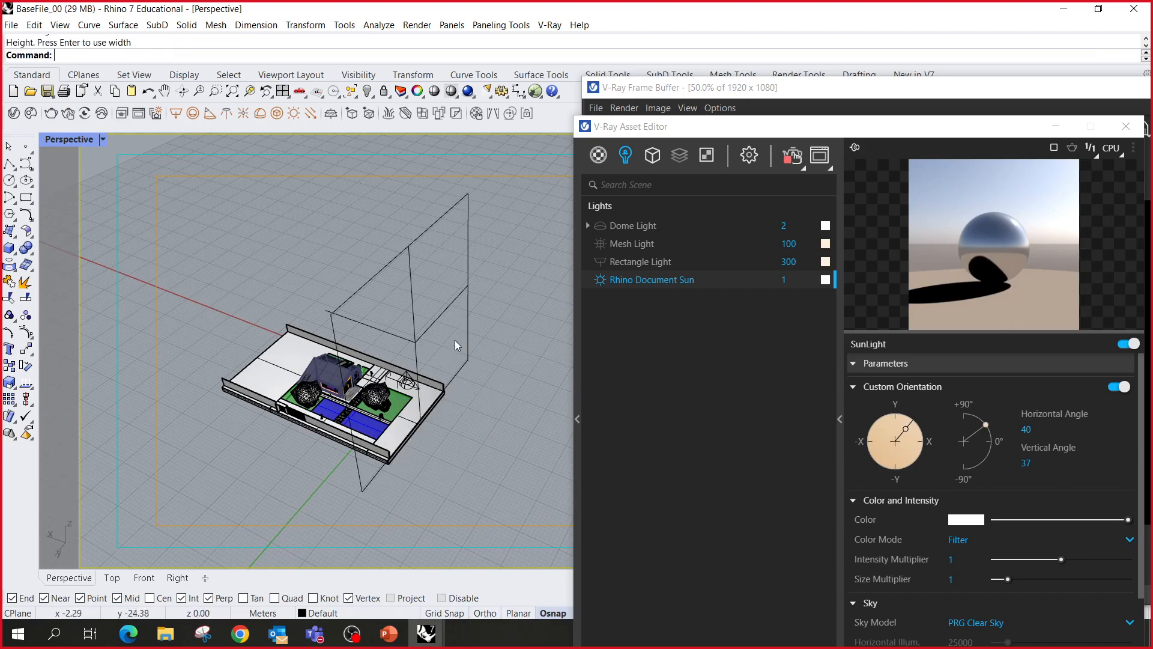
# - Move the clipping plane along the length of the site so that it cuts through the house
pyautogui.click(406, 348)
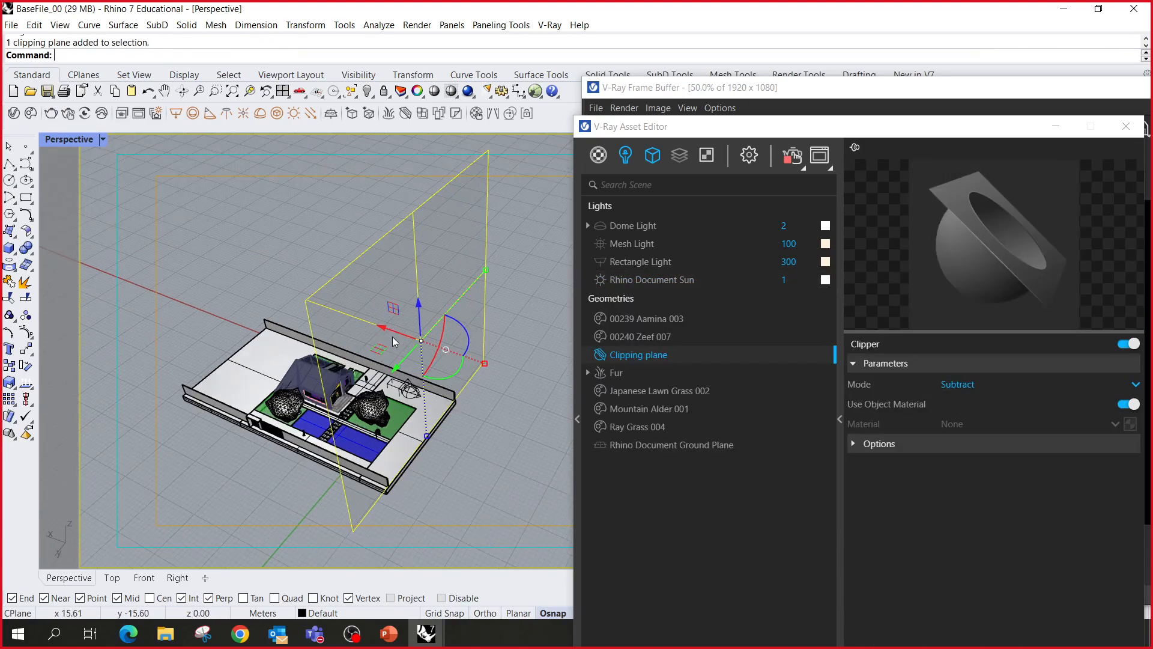
pyautogui.moveTo(406, 348); pyautogui.dragTo(303, 295)
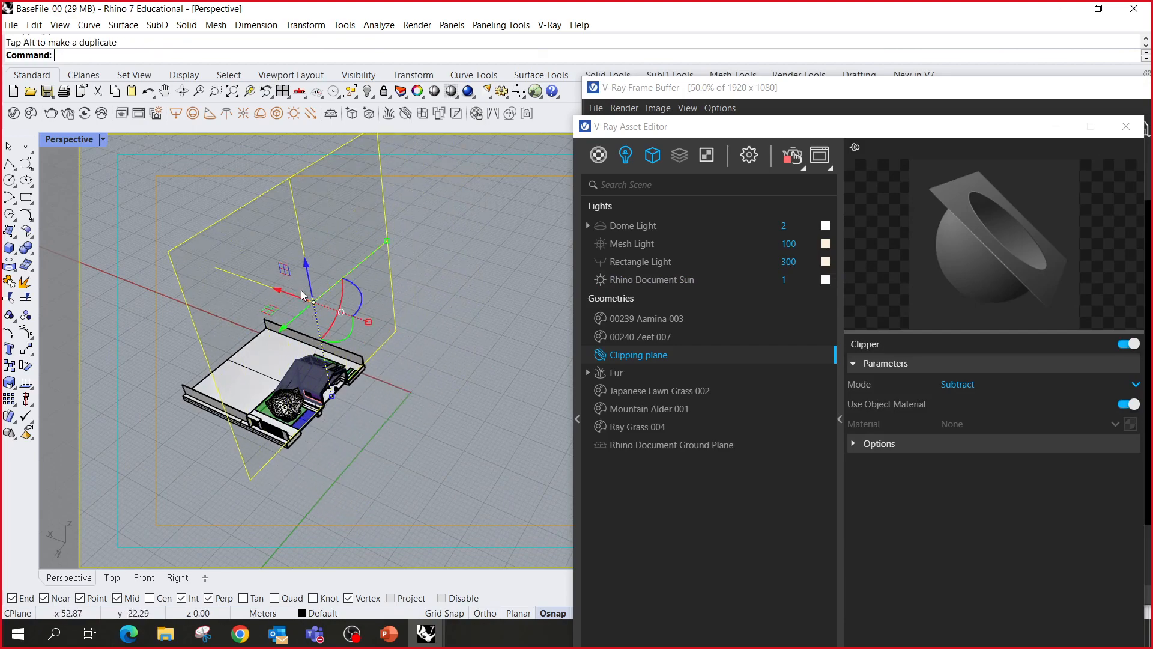
pyautogui.scroll(5, 247, 411)
pyautogui.moveTo(307, 392); pyautogui.dragTo(318, 375, button='right')
pyautogui.scroll(-5, 318, 375)
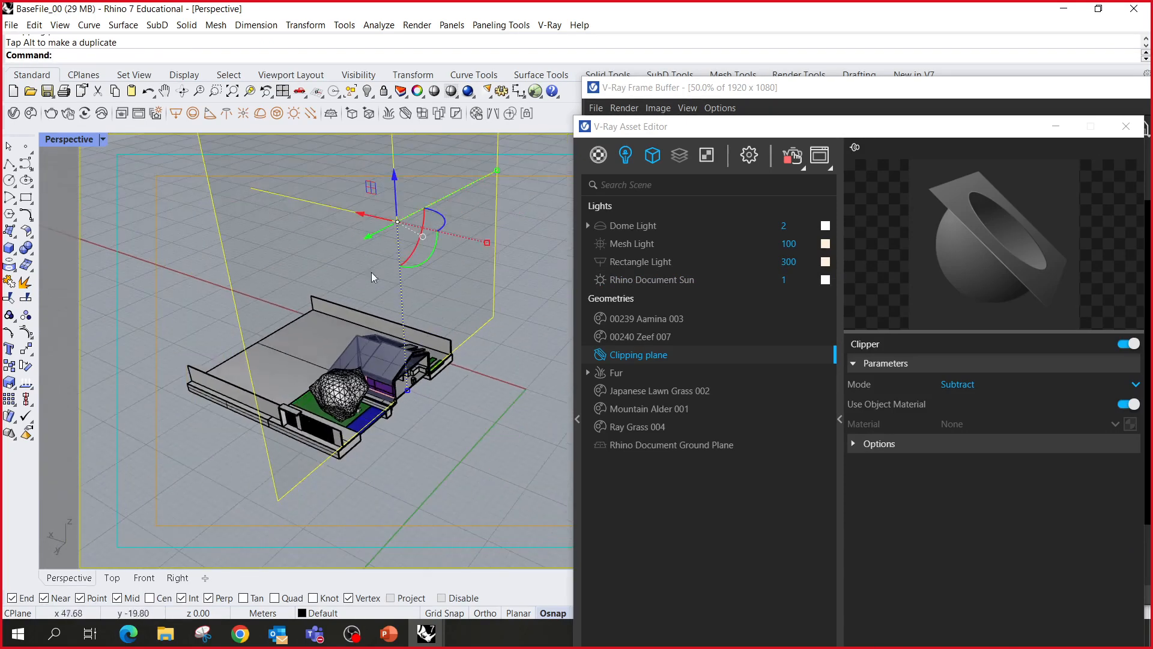
# - Copy the clipping plane to the far side of the house and flip the copy's direction to isolate a slice
pyautogui.moveTo(375, 226); pyautogui.dragTo(306, 199)
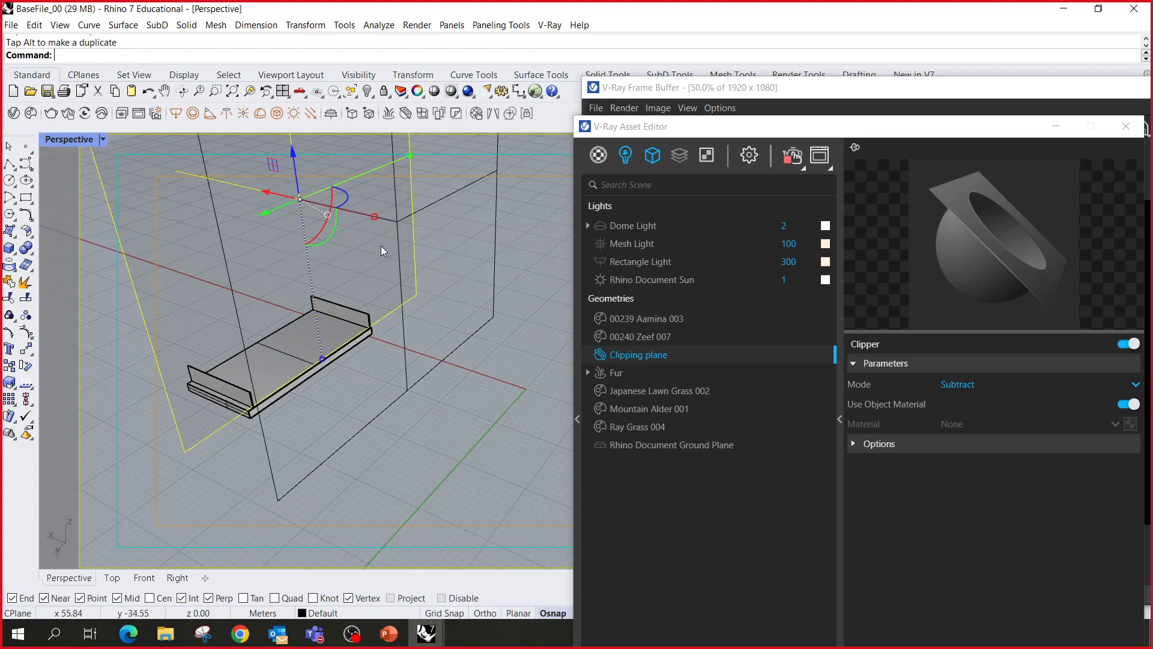
pyautogui.write('ip')
pyautogui.press('Return')
pyautogui.moveTo(470, 390); pyautogui.dragTo(389, 365, button='right')
pyautogui.moveTo(950, 129); pyautogui.dragTo(610, 542)
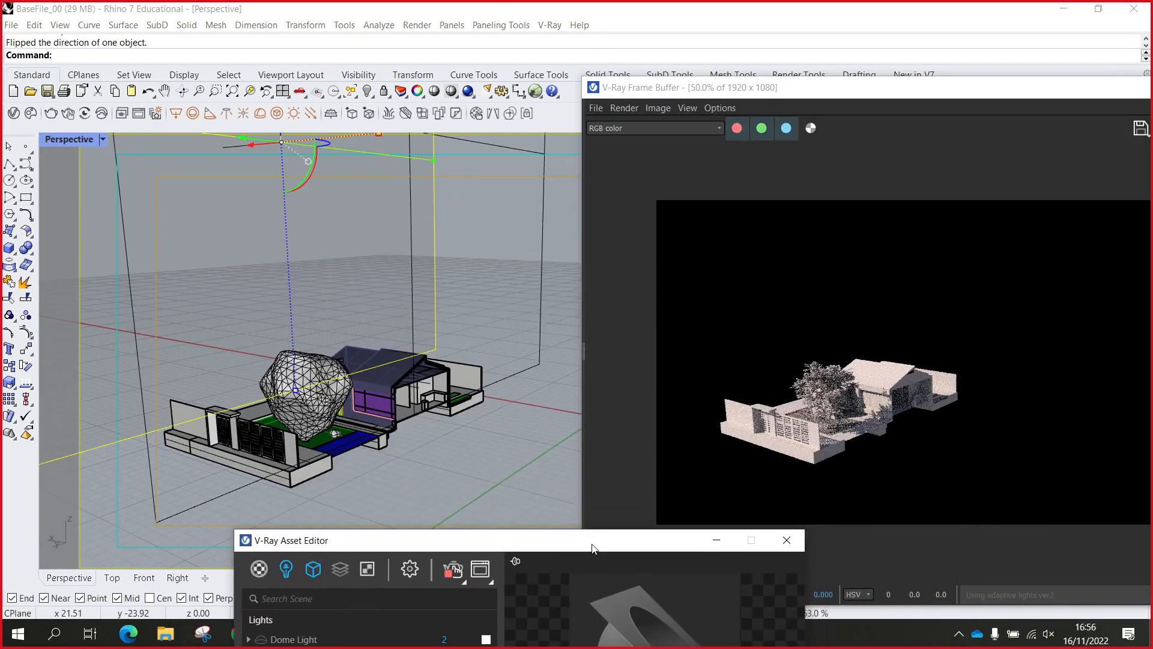
pyautogui.moveTo(380, 347); pyautogui.dragTo(398, 410, button='right')
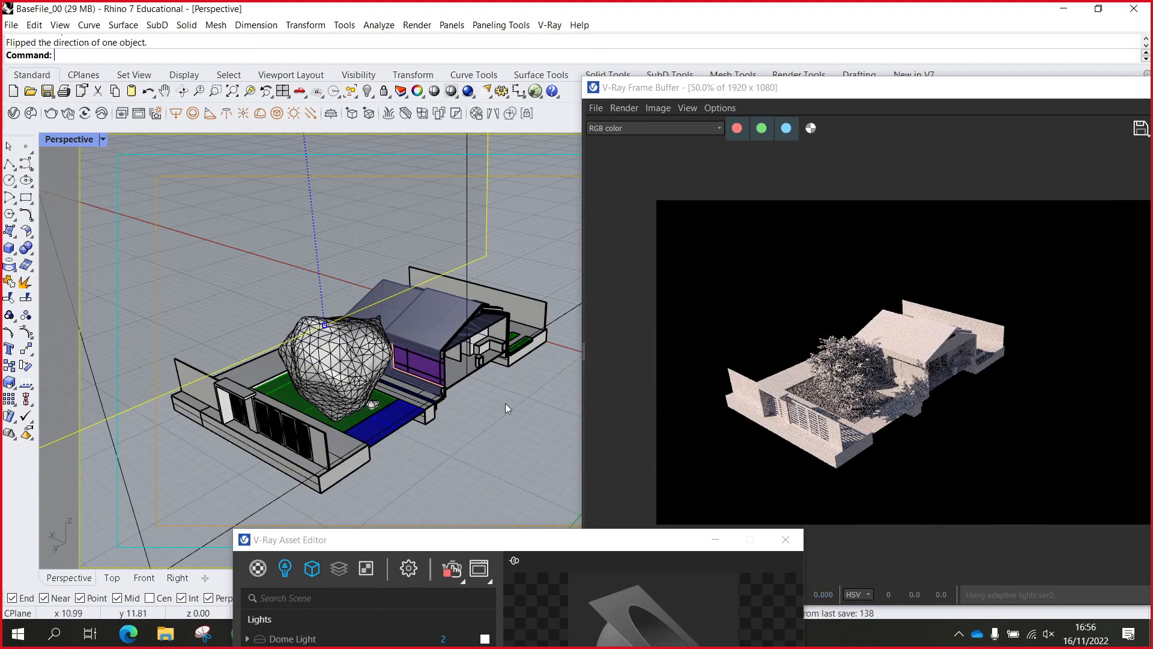
# - Turn off Use Object Material for the clipping plane in the V-Ray Asset Editor
pyautogui.moveTo(811, 89); pyautogui.dragTo(639, 62)
pyautogui.moveTo(354, 542); pyautogui.dragTo(452, 115)
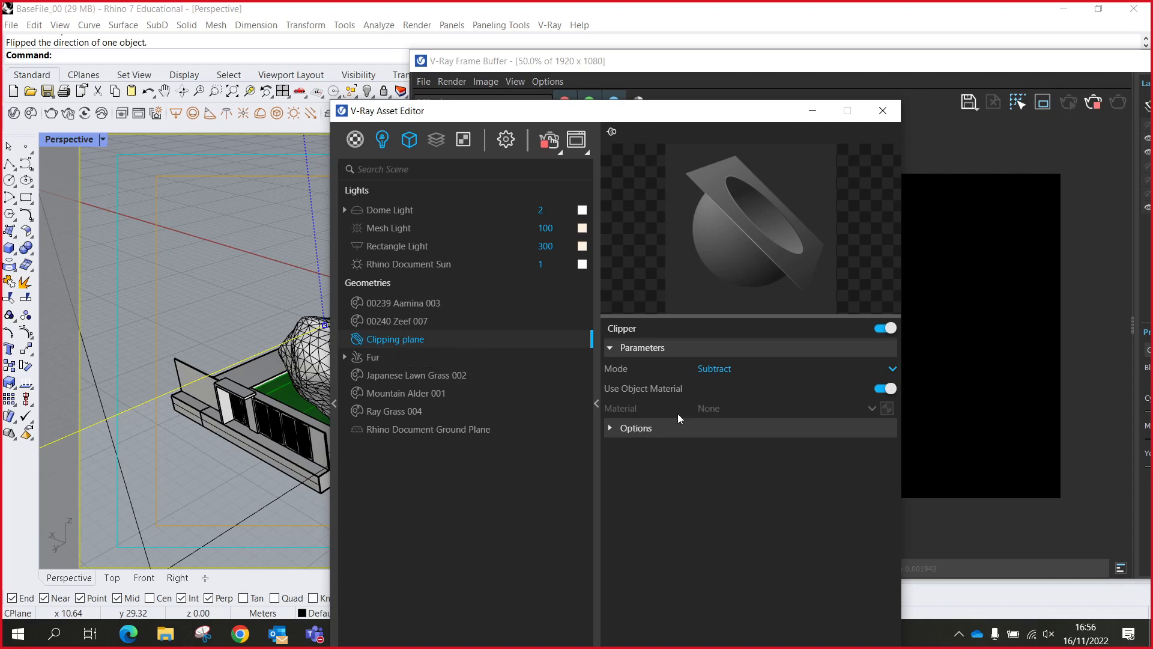
pyautogui.click(883, 388)
# - Create a new Generic V-Ray material and name it Section
pyautogui.click(355, 140)
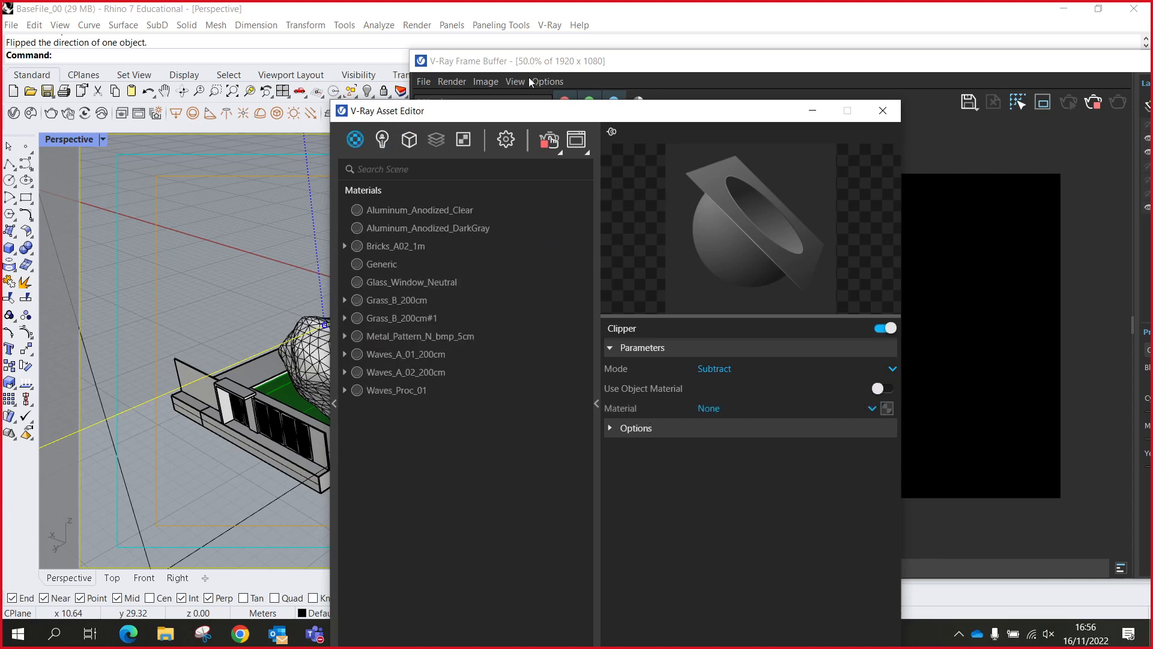
pyautogui.moveTo(513, 113); pyautogui.dragTo(479, 32)
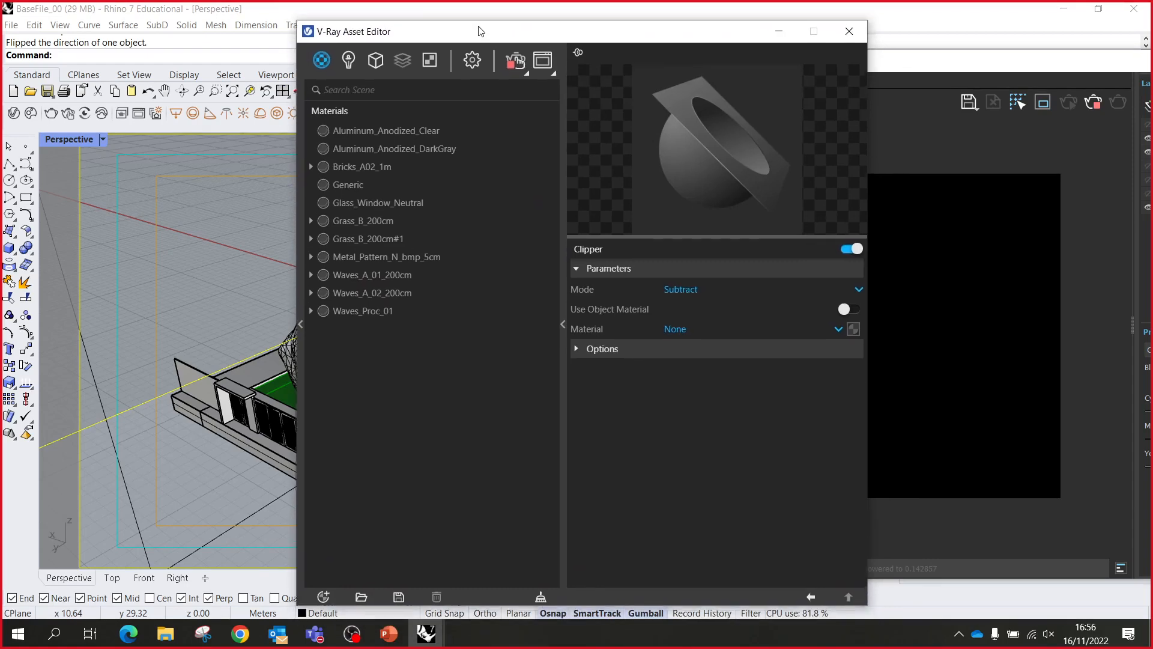
pyautogui.click(323, 595)
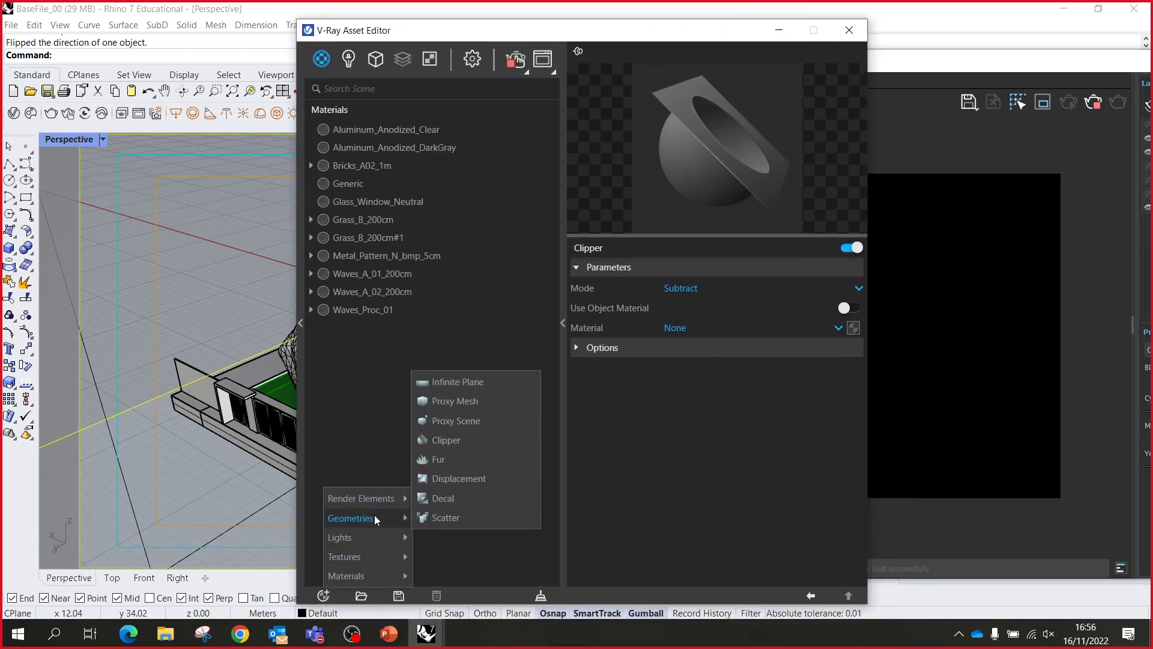
pyautogui.moveTo(372, 558)
pyautogui.moveTo(382, 578)
pyautogui.click(471, 337)
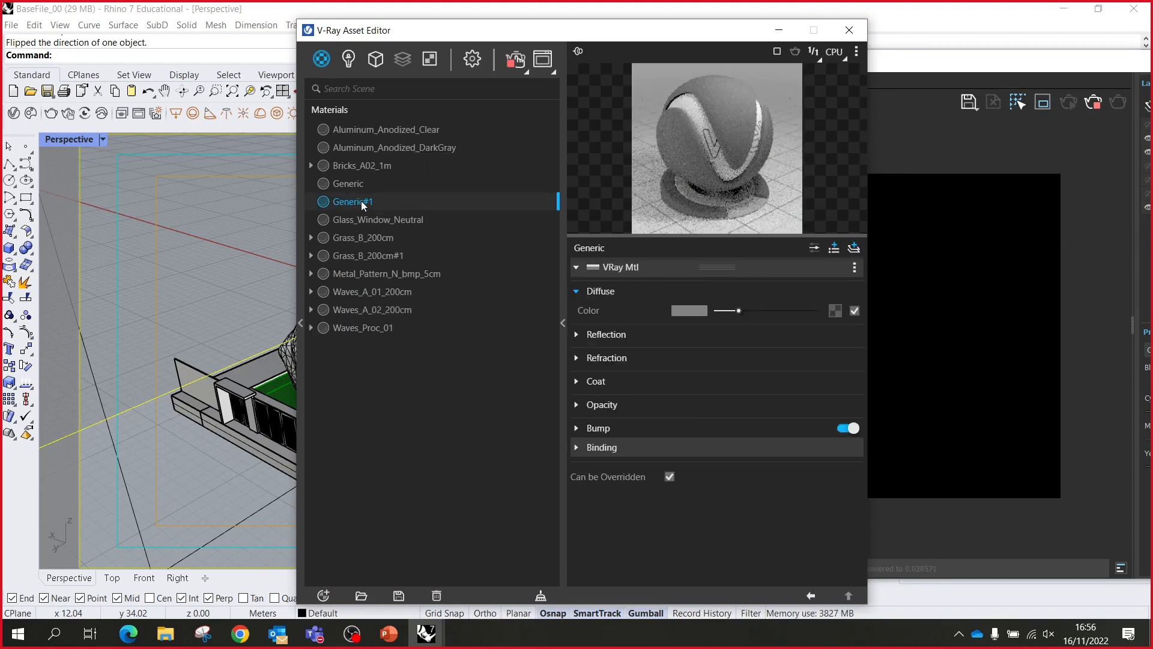
pyautogui.doubleClick(379, 202)
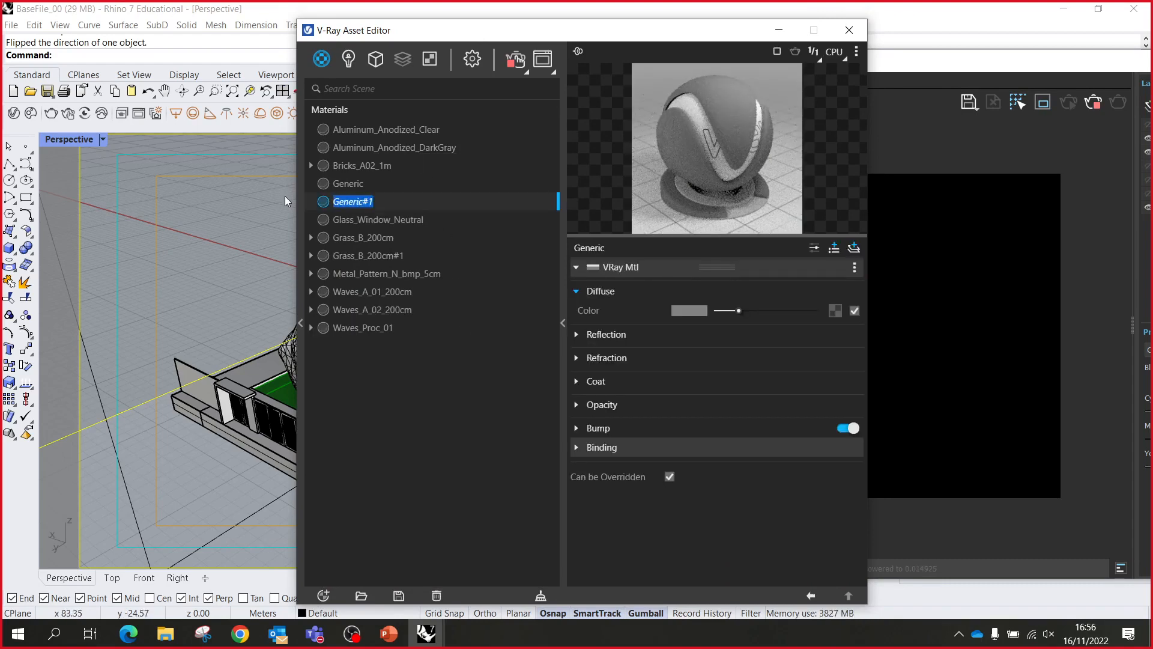
pyautogui.write('Section')
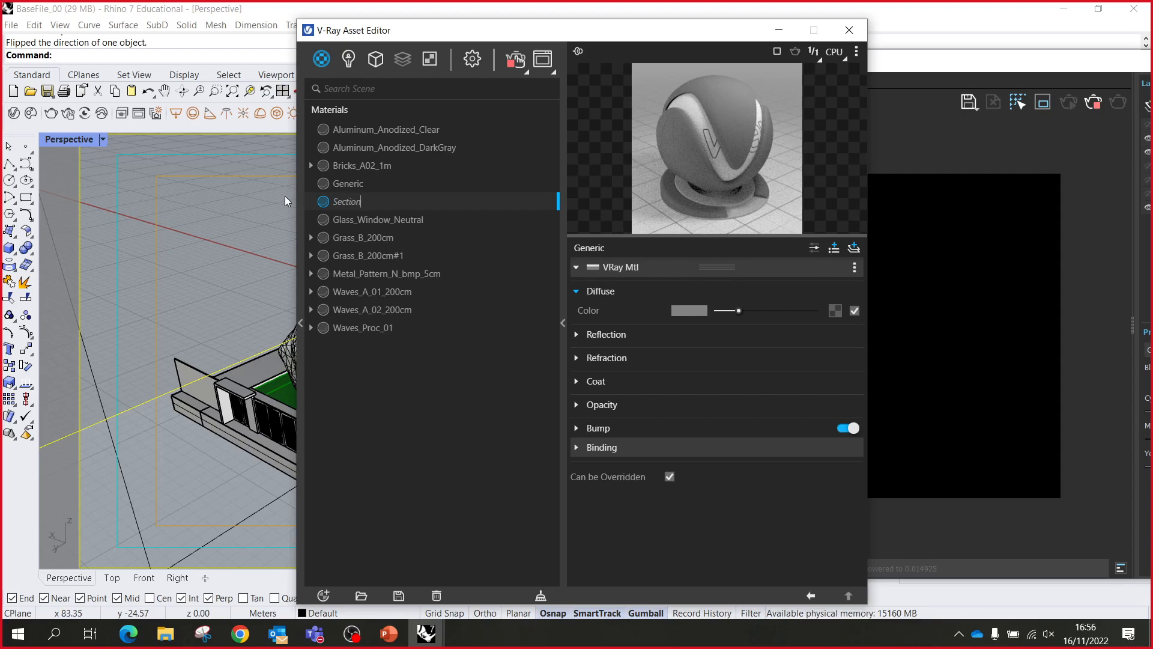
pyautogui.press('Return')
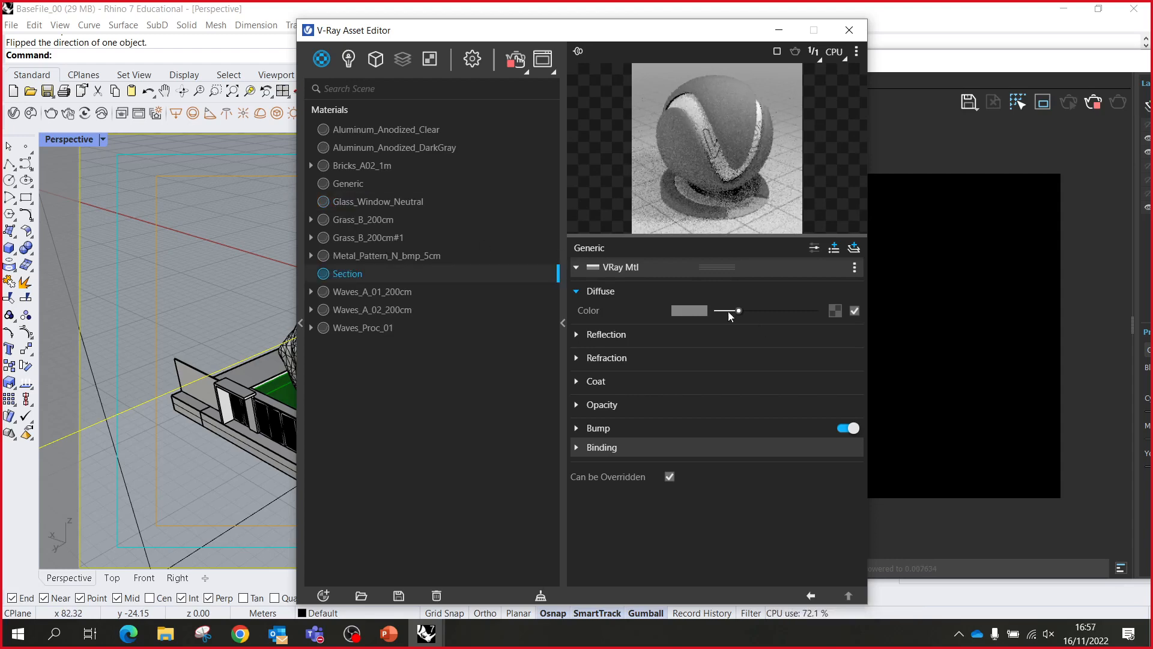
# - Set the Section material's diffuse colour to a red of R 0.796, G 0, B 0
pyautogui.click(704, 310)
pyautogui.click(260, 180)
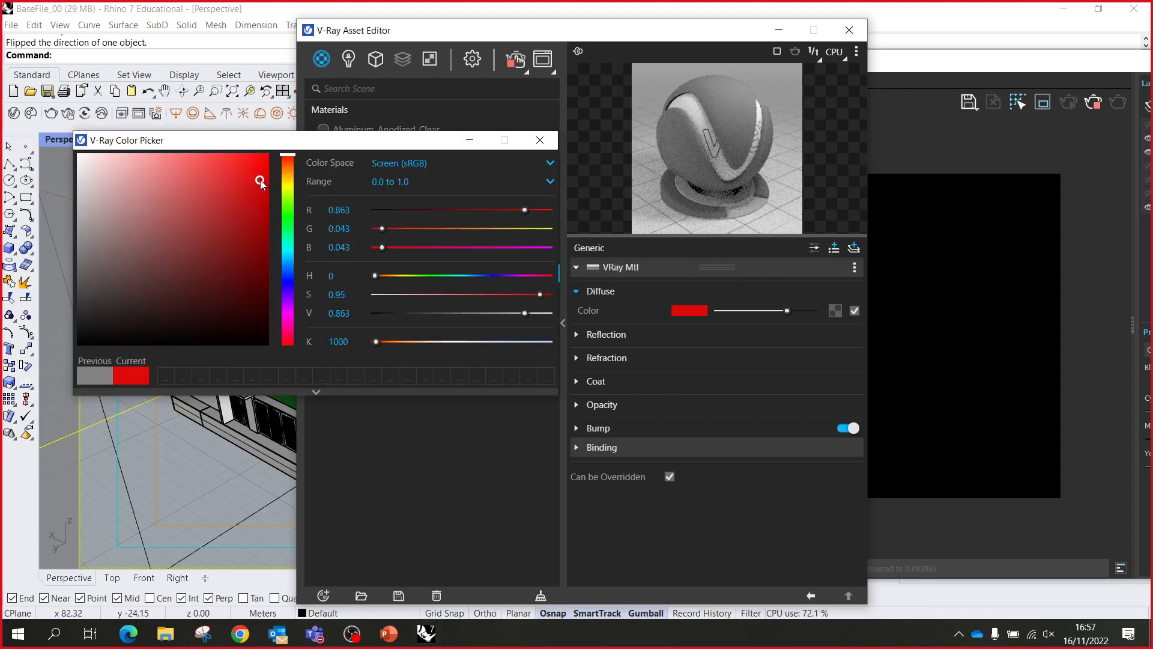
pyautogui.moveTo(261, 182); pyautogui.dragTo(291, 198)
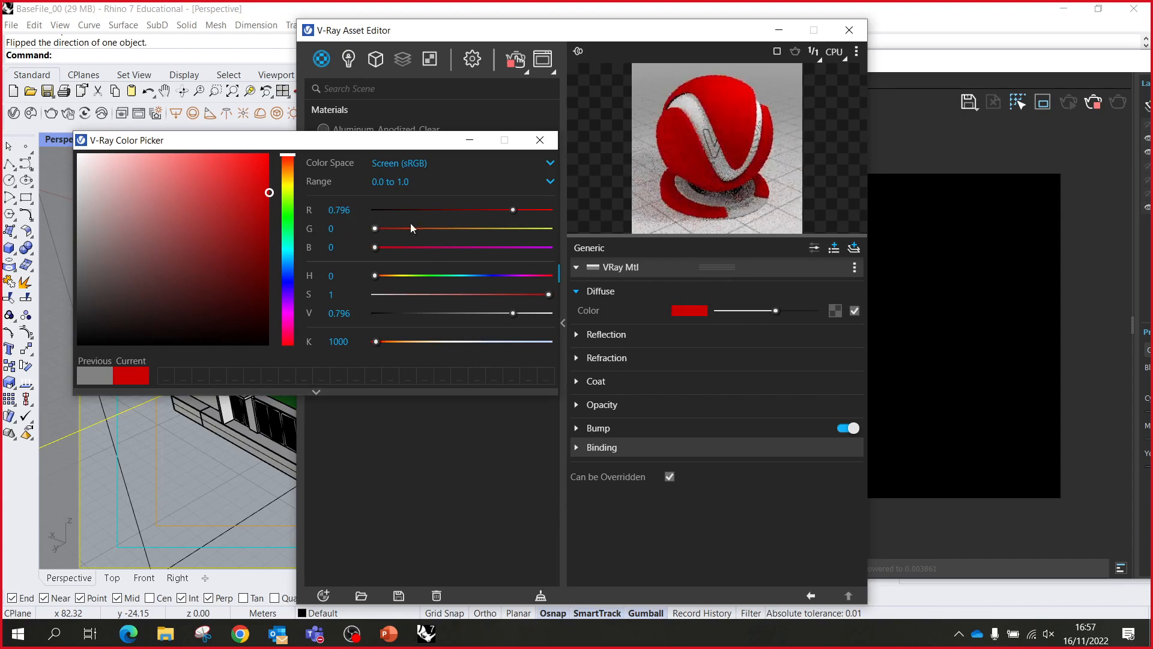
pyautogui.click(550, 140)
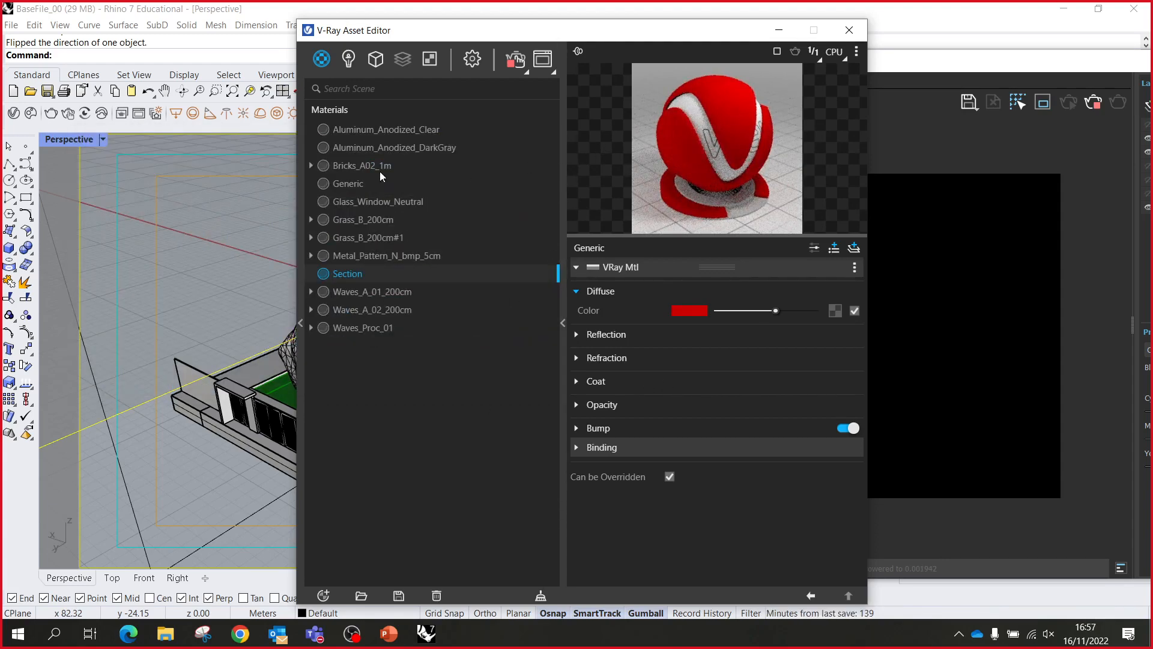
# - Assign the Section material to the clipping plane's cut surfaces
pyautogui.click(376, 60)
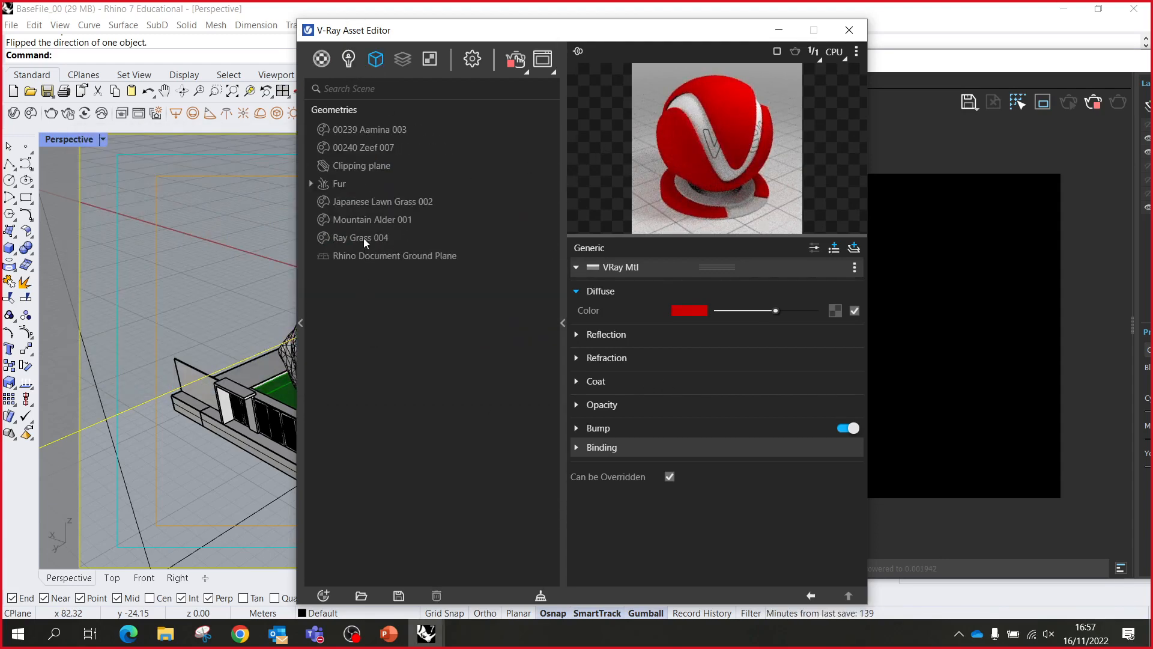
pyautogui.click(378, 168)
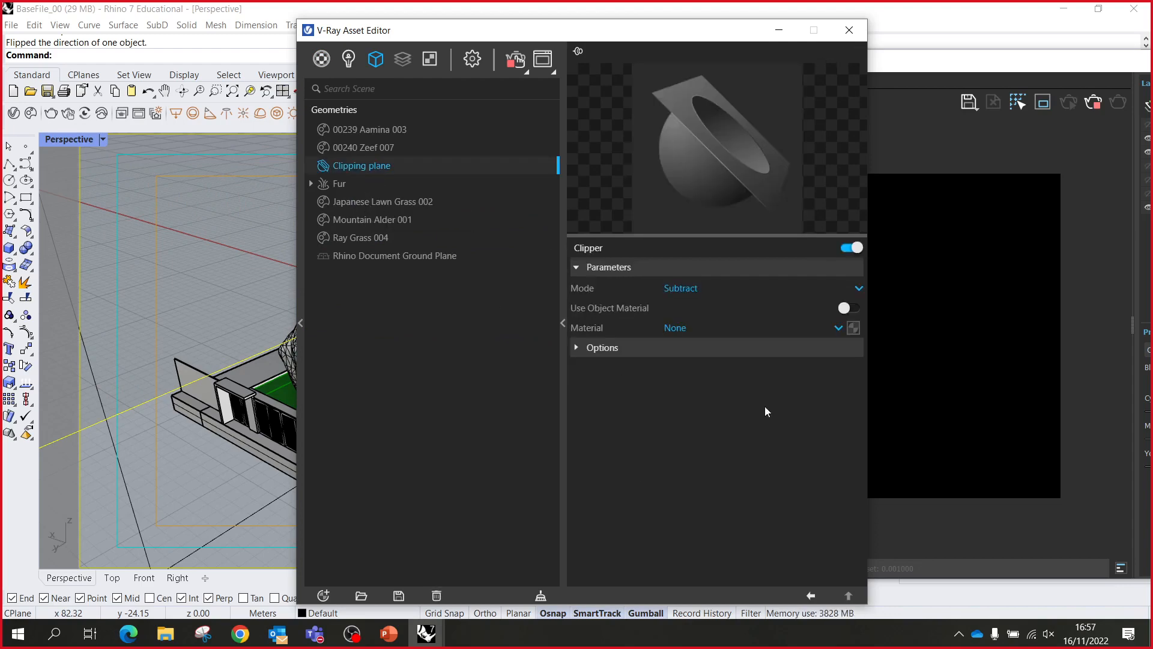
pyautogui.click(837, 329)
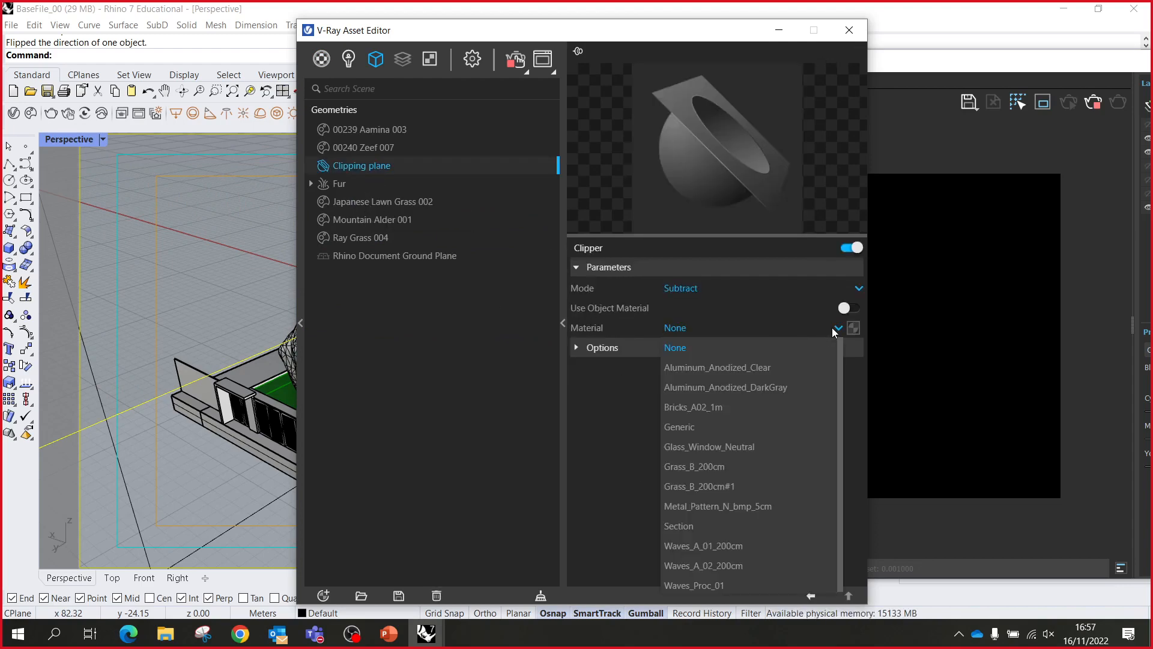
pyautogui.click(715, 524)
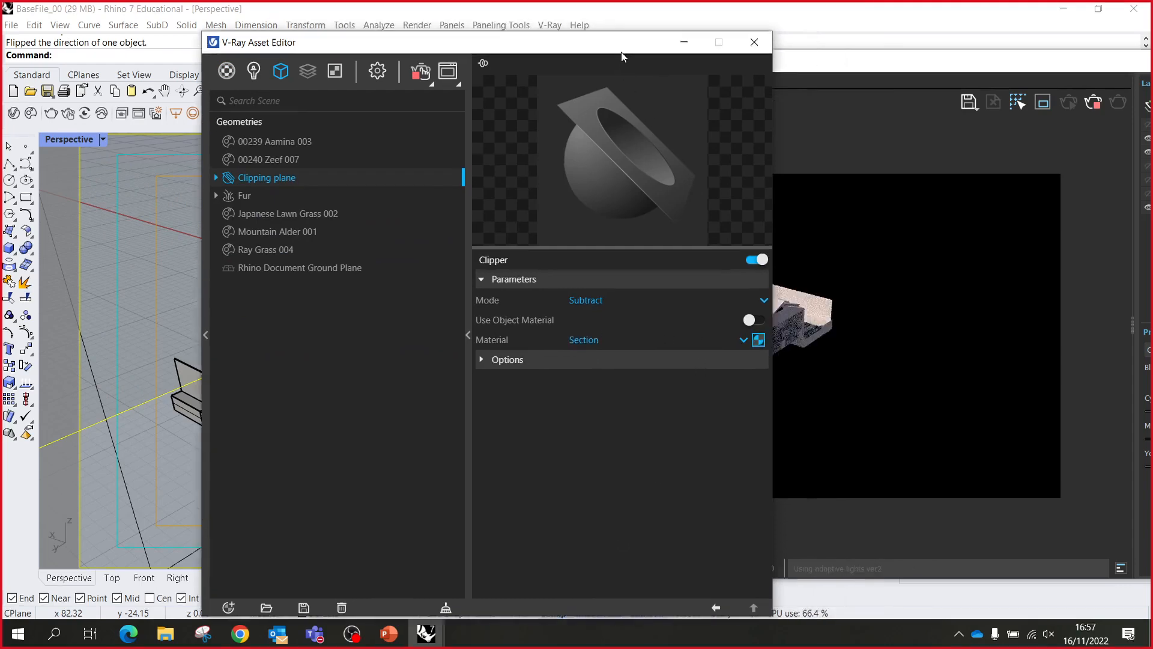
pyautogui.moveTo(715, 62); pyautogui.dragTo(885, 70)
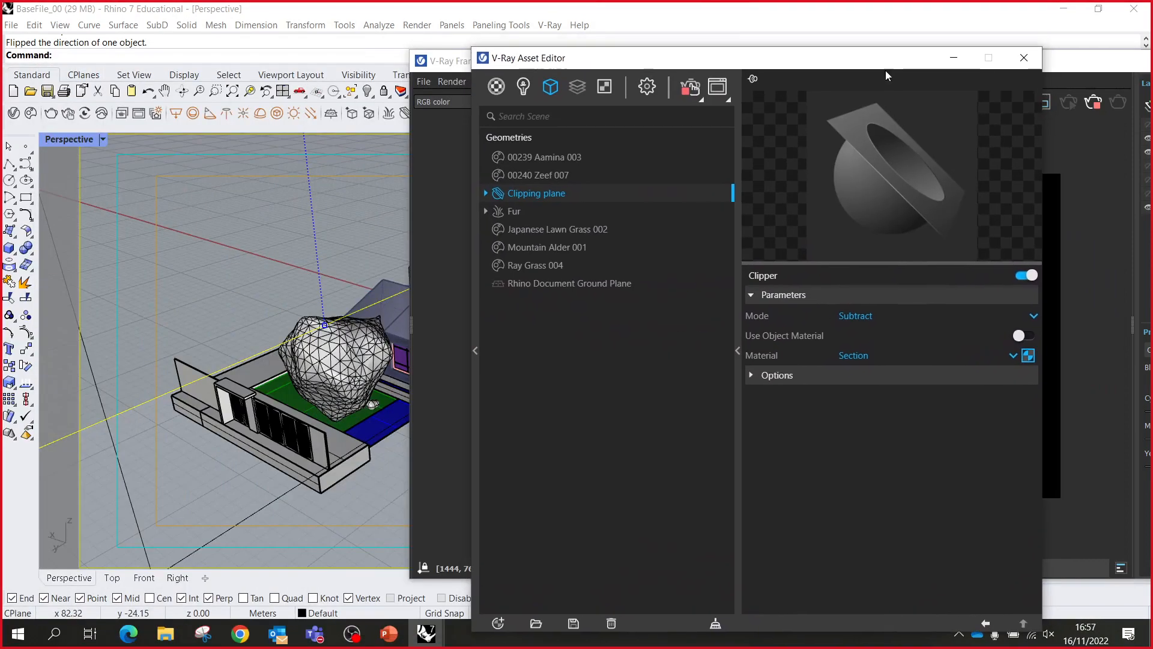
# - Examine the clipping plane's extra options and the render settings down to the Environment and Material Override sections
pyautogui.scroll(-4, 276, 296)
pyautogui.moveTo(276, 296); pyautogui.dragTo(621, 182, button='right')
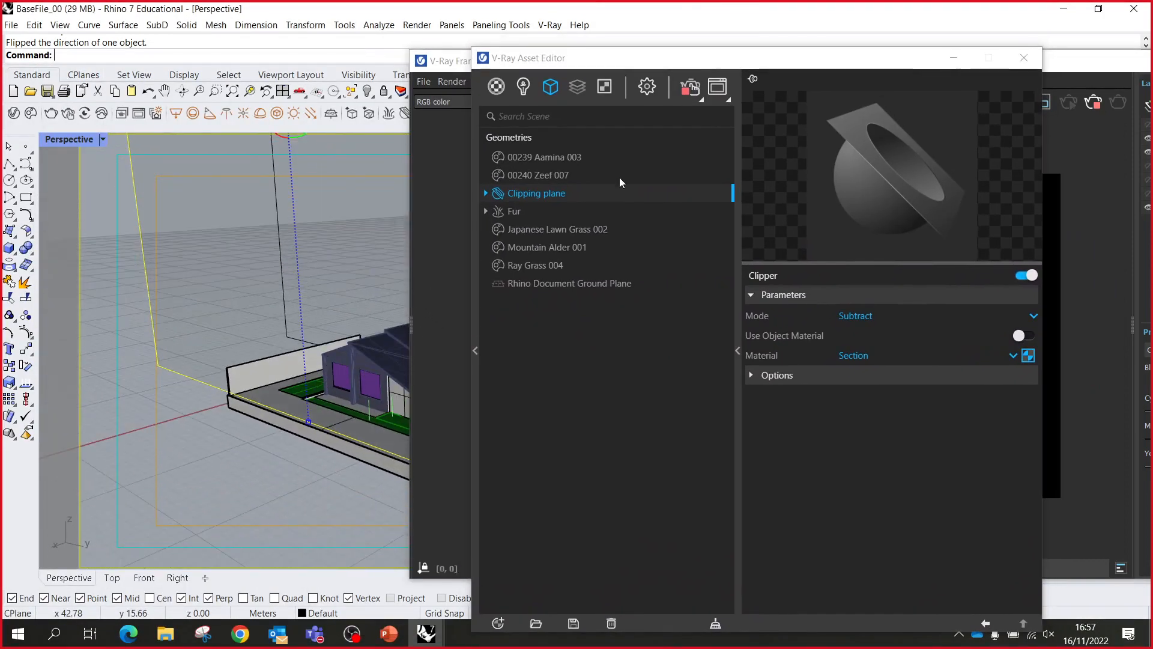
pyautogui.moveTo(697, 67); pyautogui.dragTo(602, 397)
pyautogui.moveTo(271, 316); pyautogui.dragTo(231, 338, button='right')
pyautogui.moveTo(568, 392); pyautogui.dragTo(668, 73)
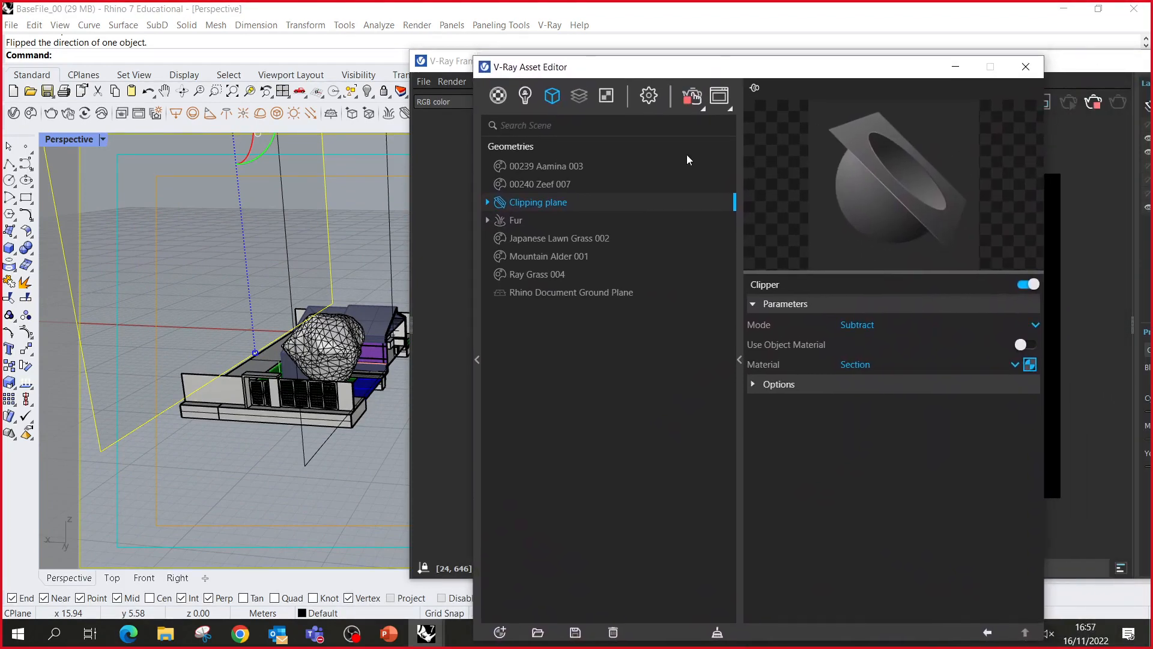
pyautogui.click(791, 386)
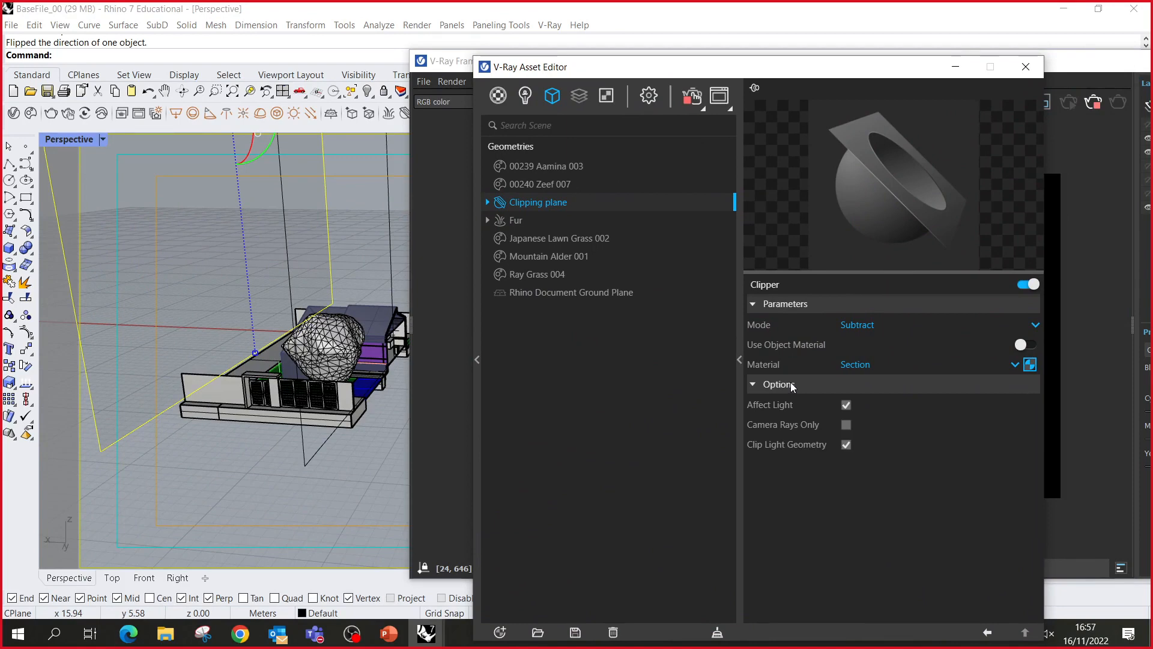
pyautogui.click(792, 386)
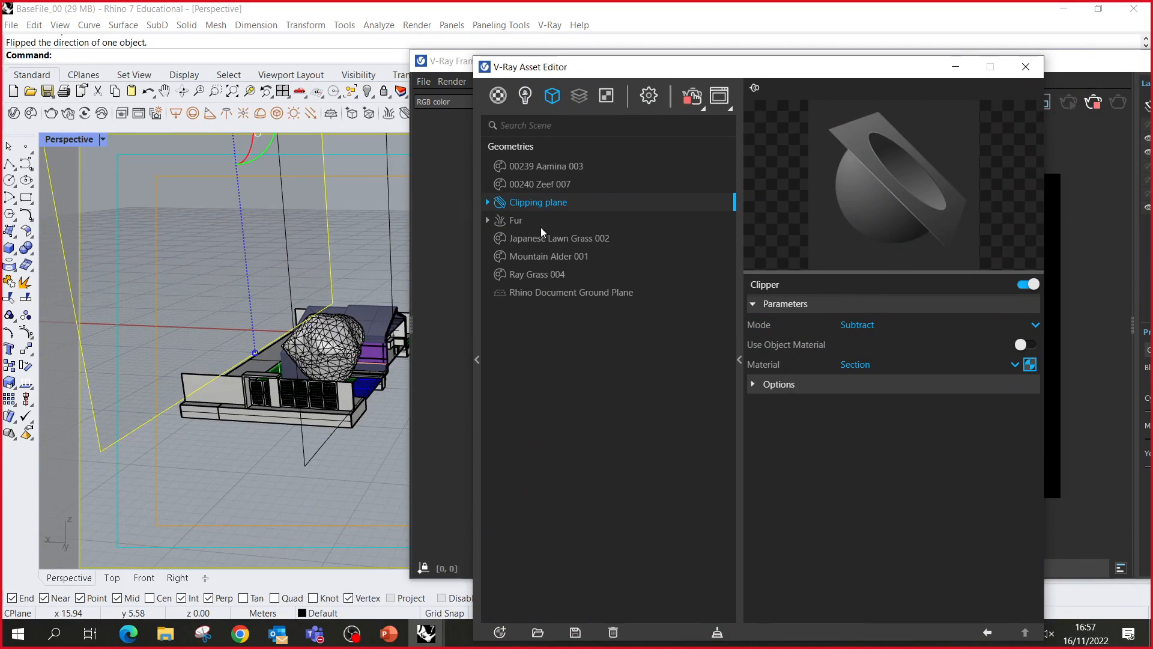
pyautogui.click(648, 96)
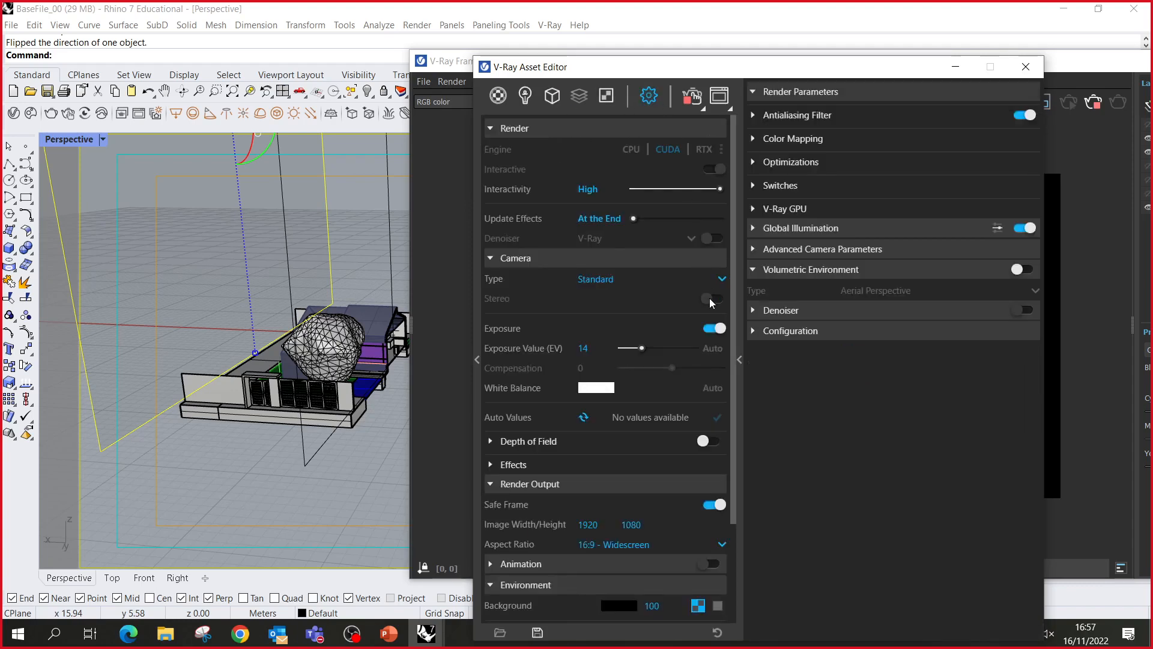
pyautogui.scroll(-3, 557, 574)
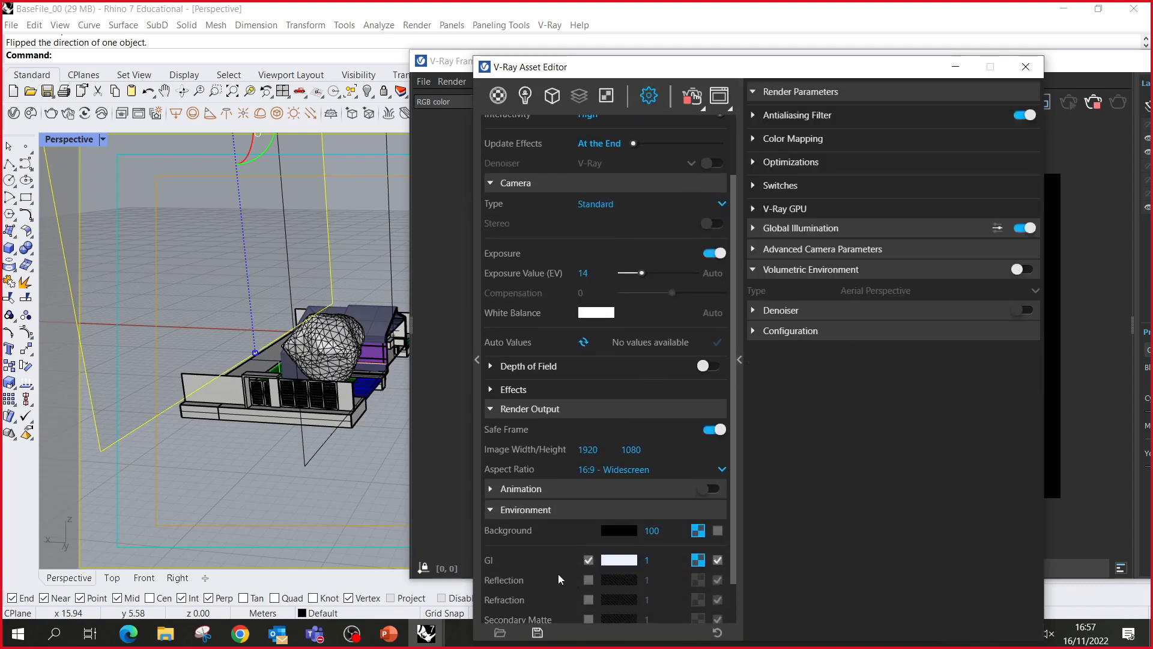
pyautogui.click(571, 592)
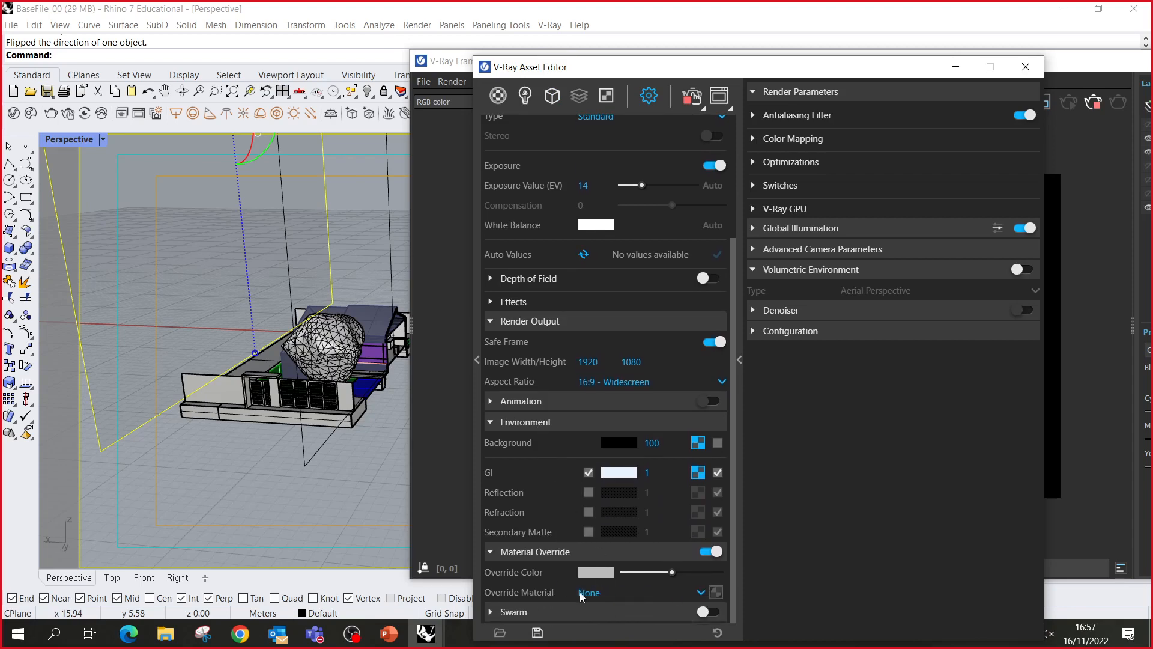
# - Select the clipping planes together and move them straight down so they extend below the house site
pyautogui.click(313, 459)
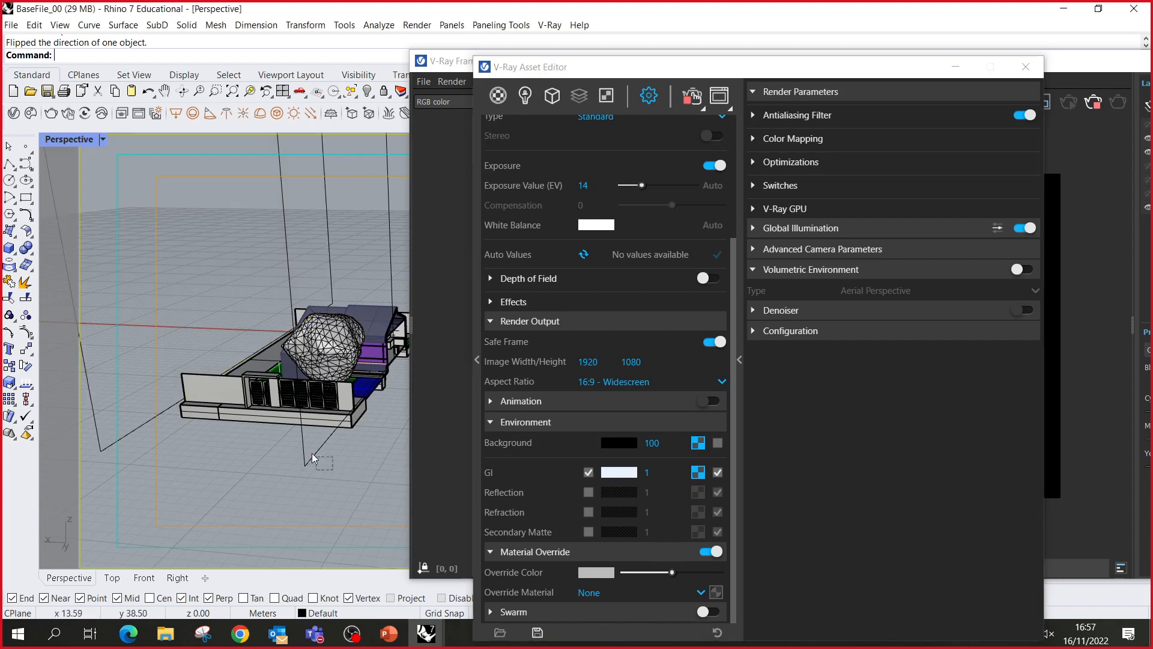
pyautogui.moveTo(66, 445); pyautogui.dragTo(84, 440)
pyautogui.scroll(-2, 268, 371)
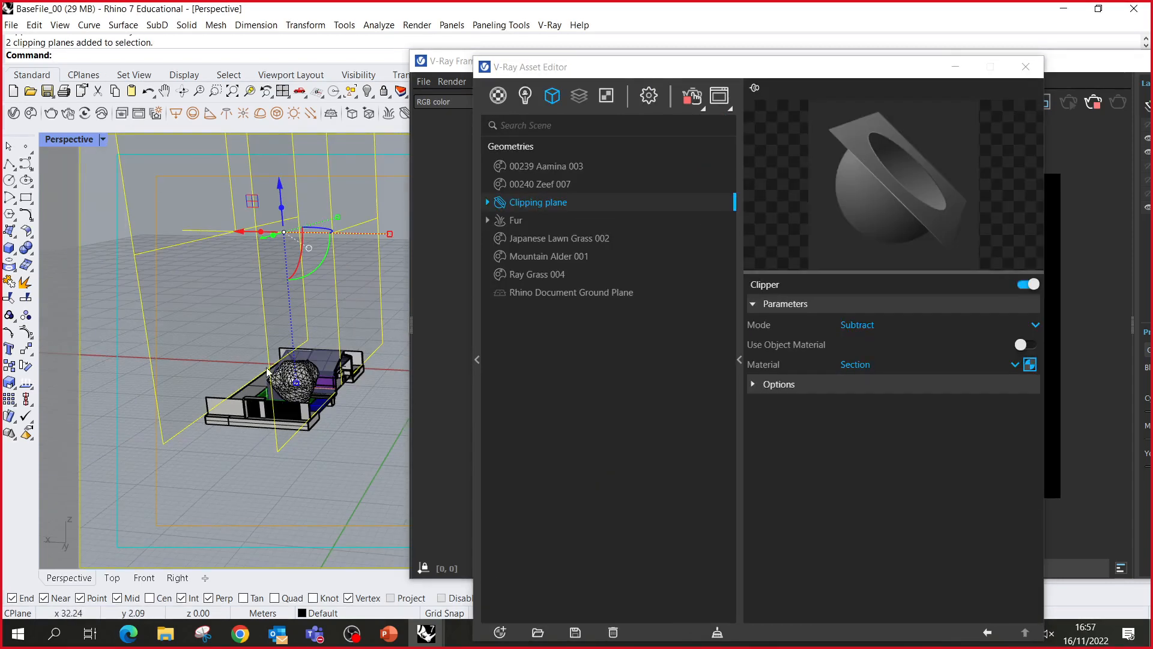
pyautogui.moveTo(280, 184); pyautogui.dragTo(286, 252)
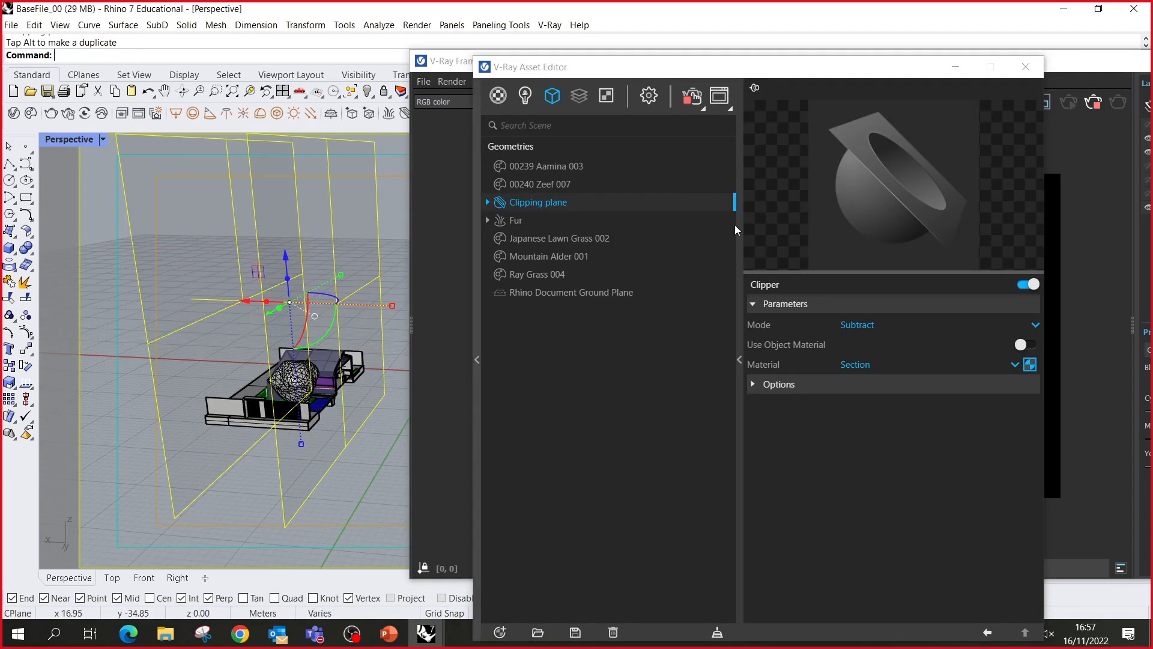
# - Exclude the Waves_A_01_200cm water material from the material override and check the pool in the interactive render
pyautogui.moveTo(766, 77); pyautogui.dragTo(731, 38)
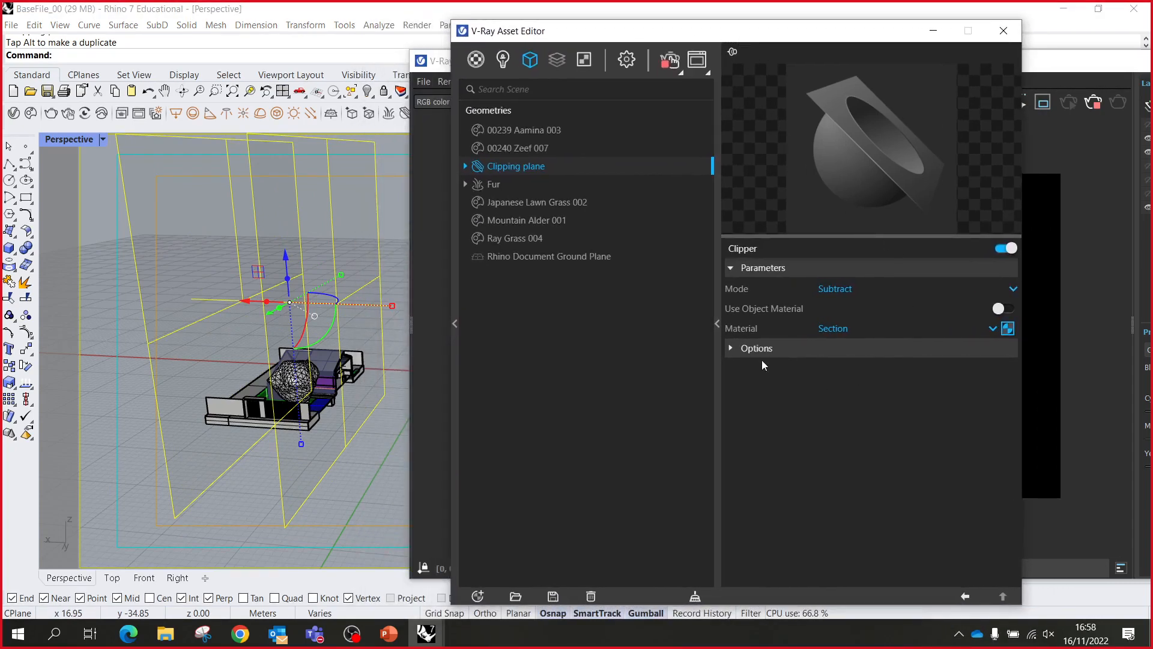
pyautogui.scroll(5, 336, 359)
pyautogui.moveTo(351, 356); pyautogui.dragTo(231, 439, button='right')
pyautogui.scroll(3, 259, 447)
pyautogui.click(282, 455)
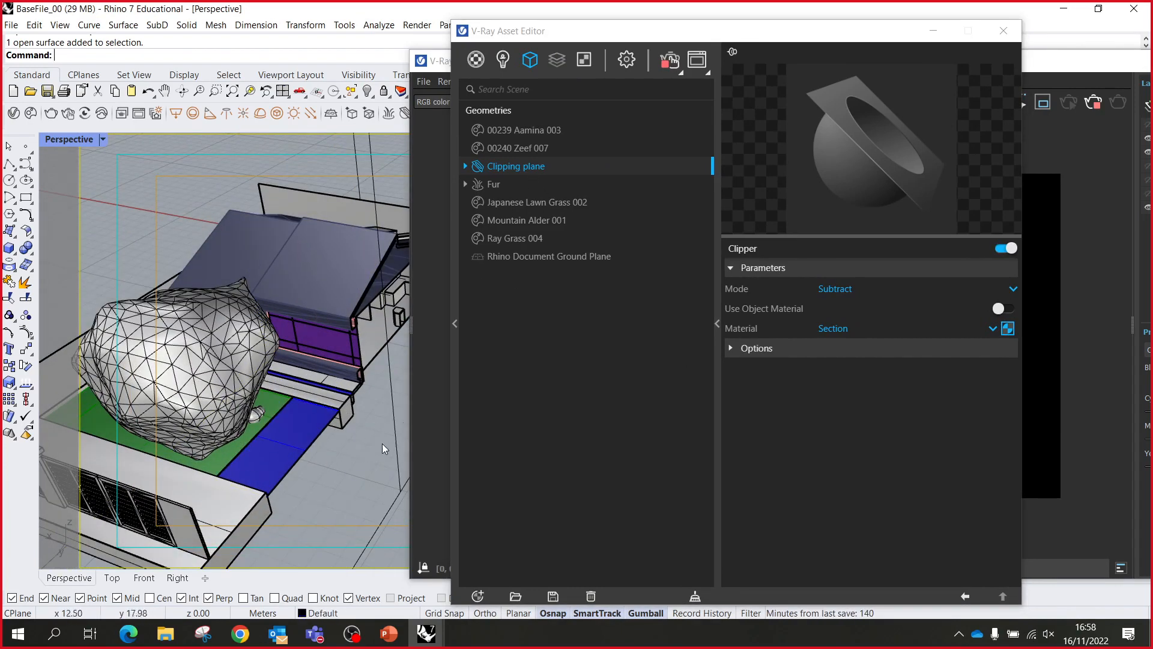
pyautogui.click(476, 59)
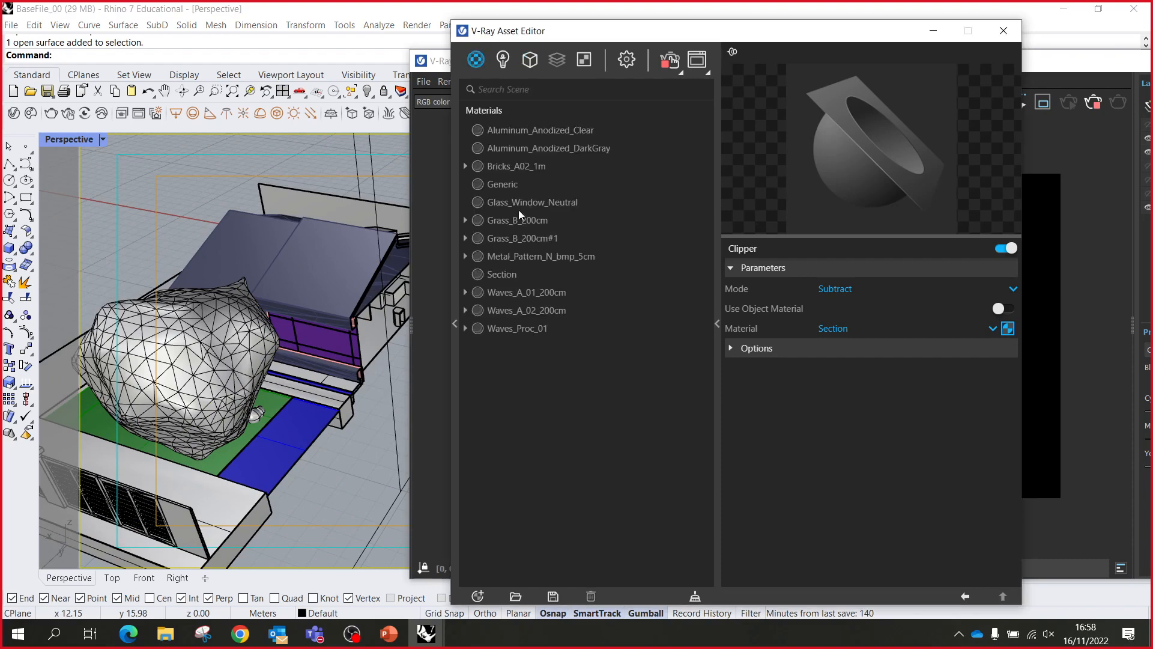
pyautogui.click(515, 293)
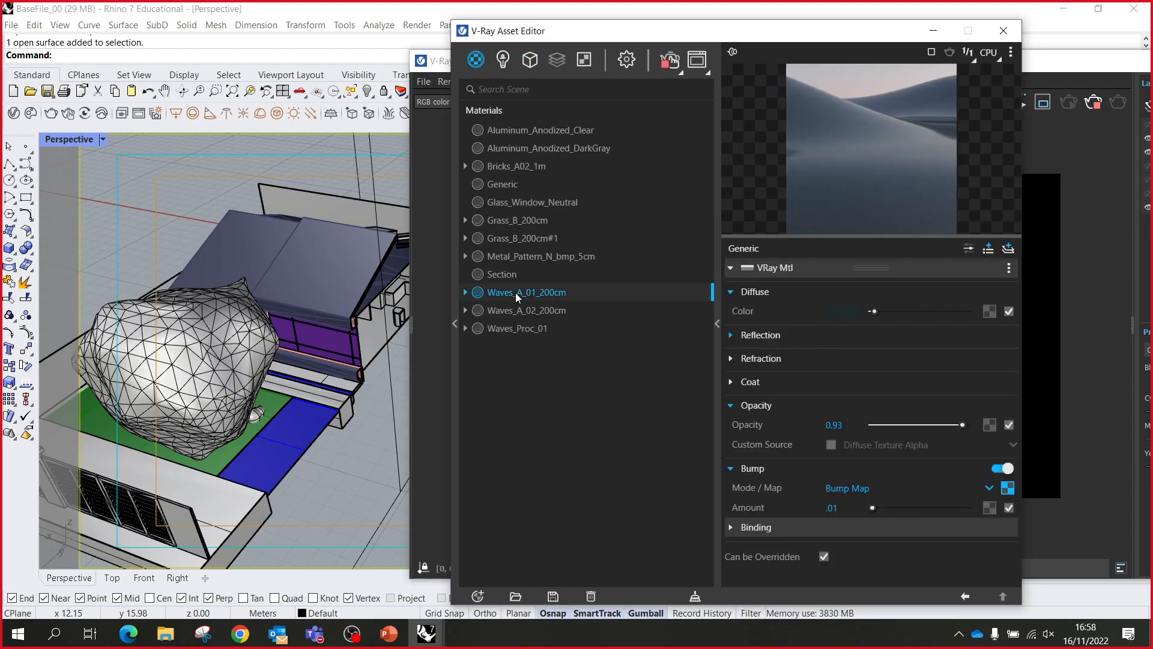
pyautogui.rightClick(516, 294)
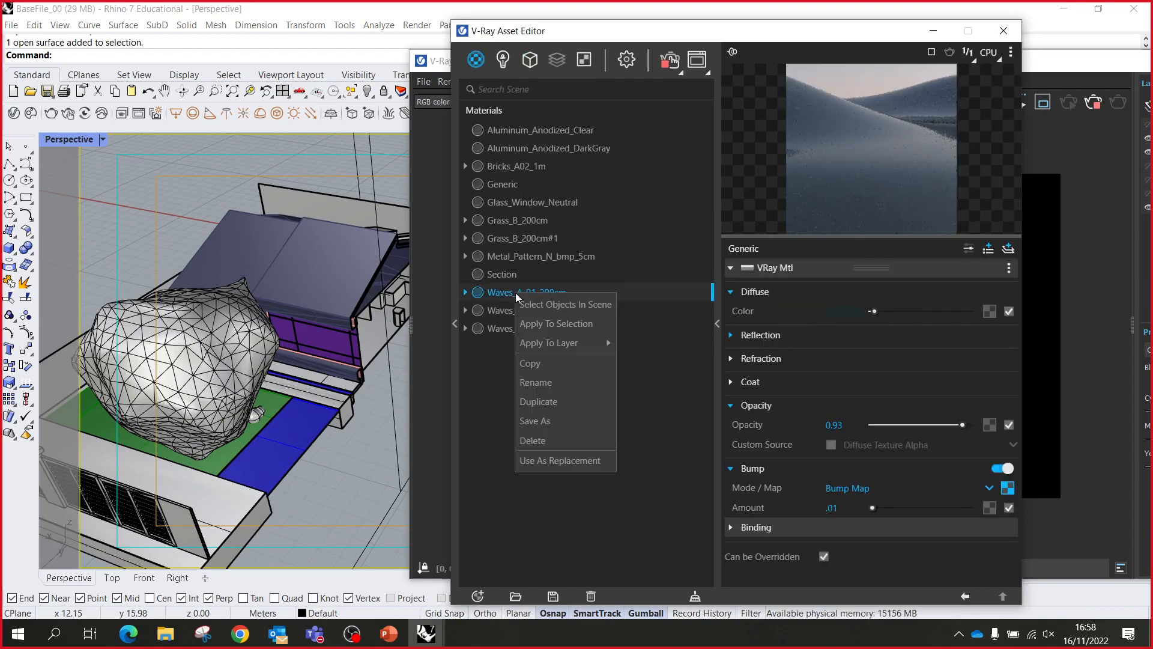
pyautogui.click(662, 388)
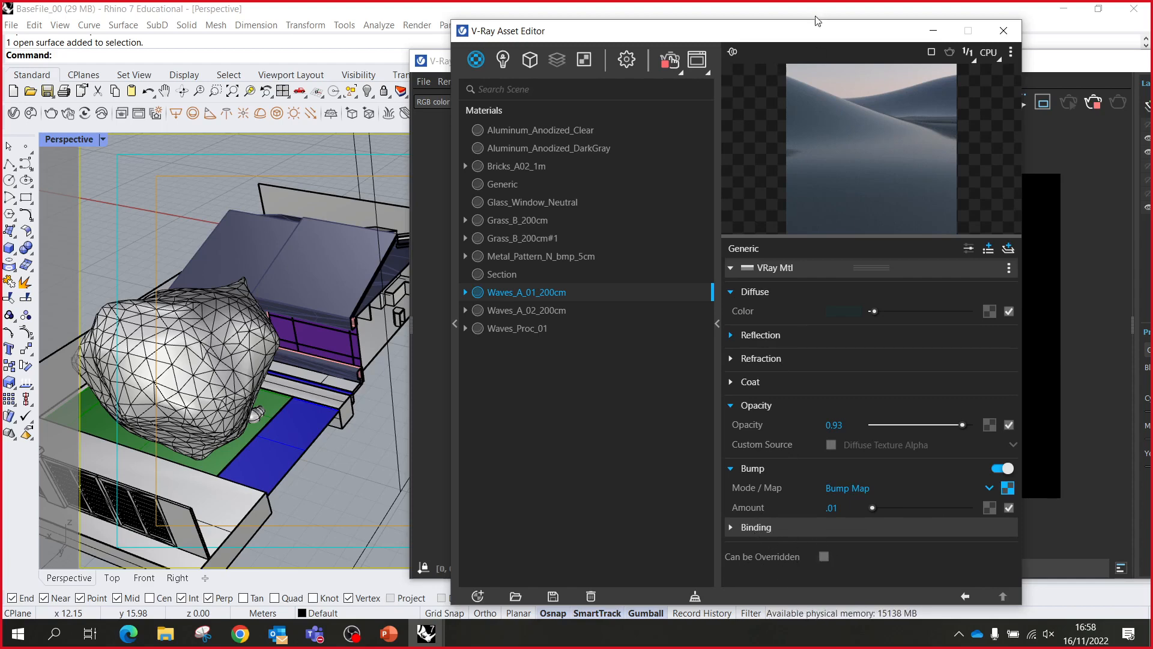
pyautogui.moveTo(817, 22); pyautogui.dragTo(242, 59)
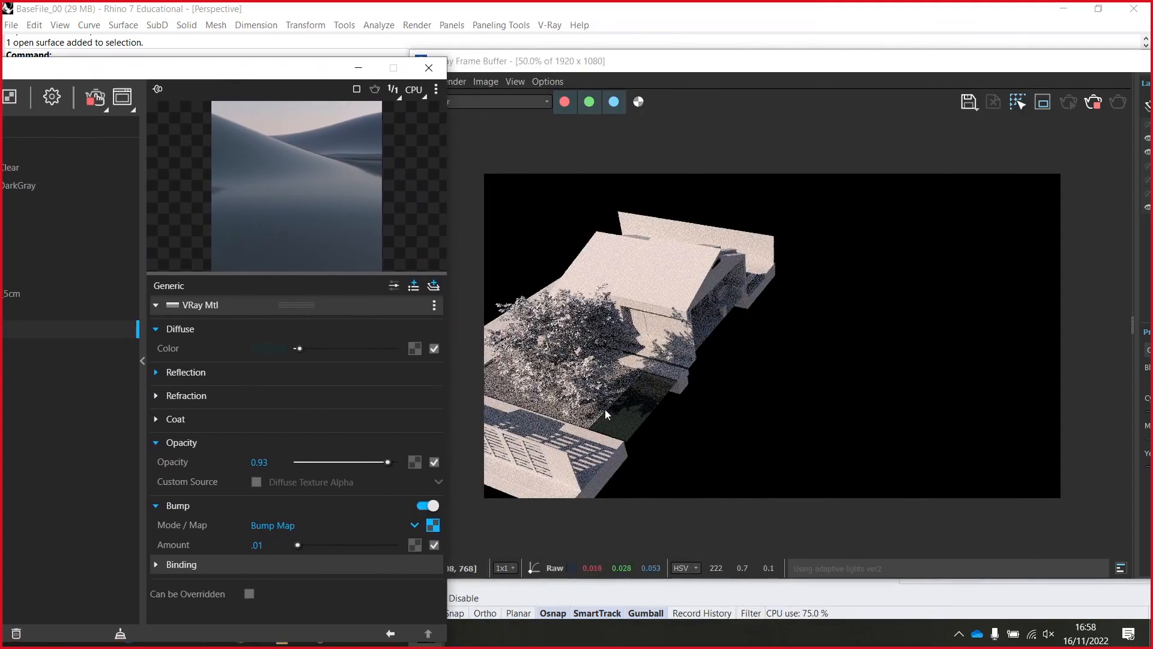
pyautogui.scroll(5, 621, 419)
pyautogui.scroll(-5, 621, 419)
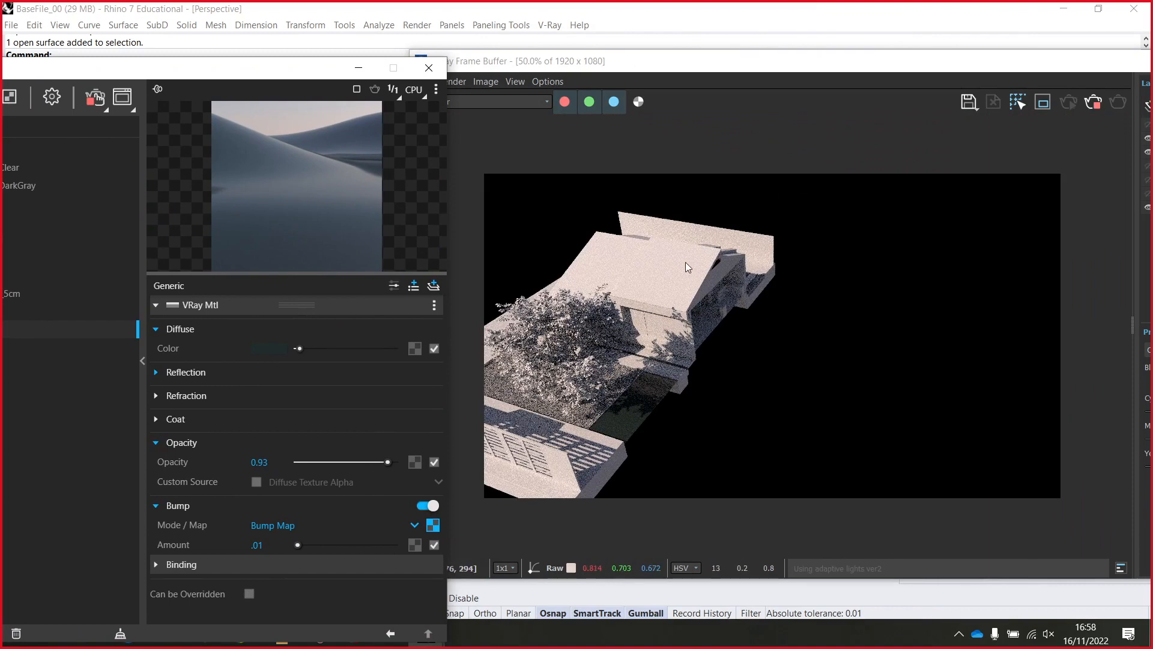
# - Exclude the Grass_B_200cm#1 material from the material override and check the lawn in the interactive render
pyautogui.moveTo(226, 69); pyautogui.dragTo(821, 72)
pyautogui.click(542, 279)
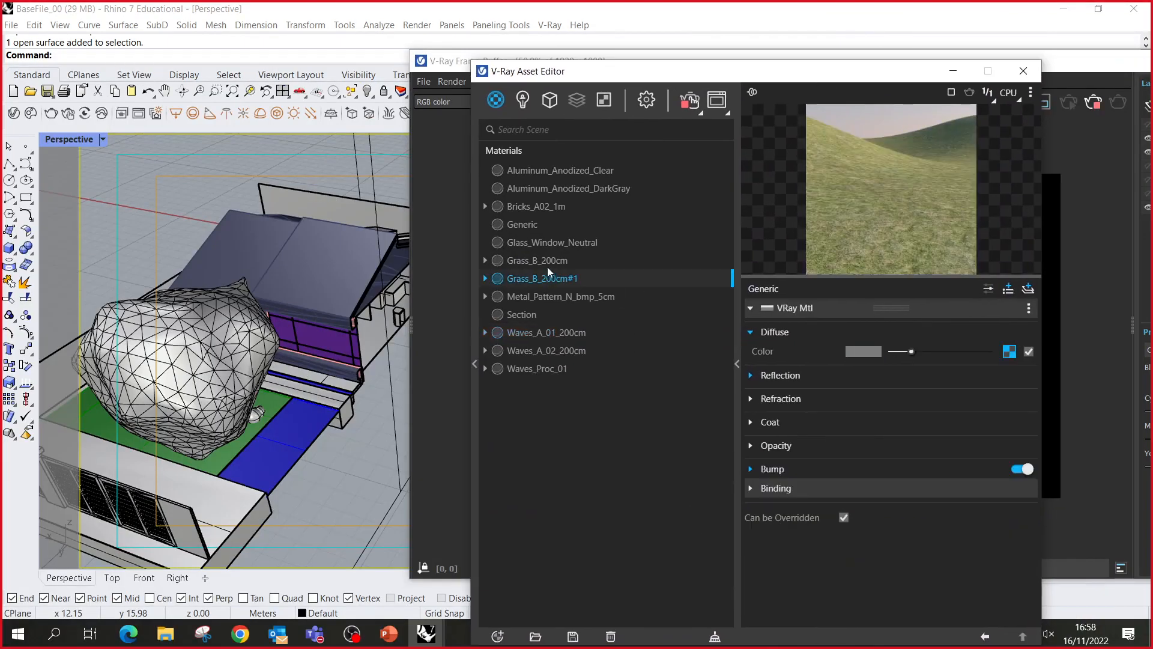
pyautogui.click(843, 519)
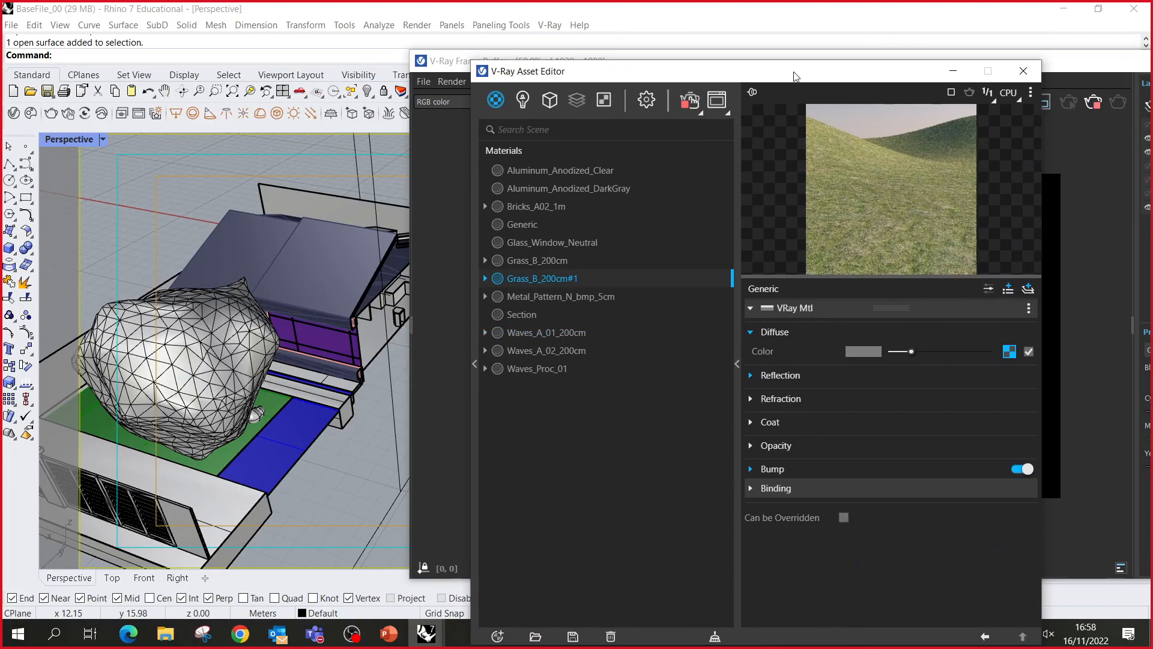
pyautogui.moveTo(797, 73); pyautogui.dragTo(199, 97)
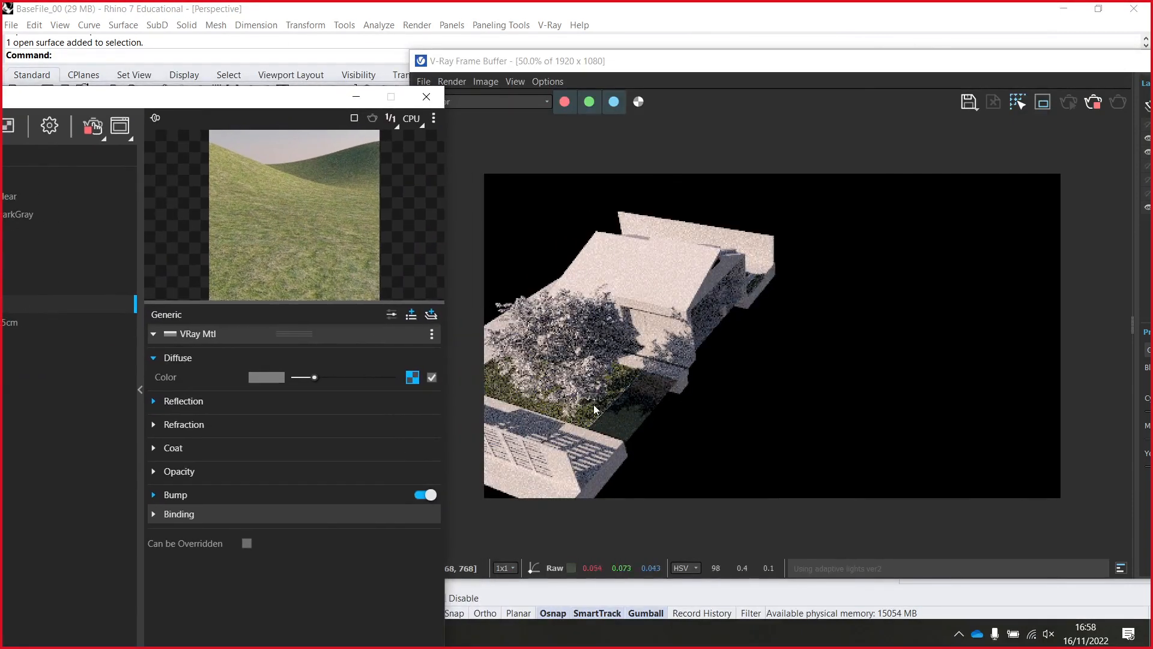
pyautogui.scroll(-2, 622, 368)
# - Examine the whole site from the opposite corner in the interactive render, with the grass and tree in view
pyautogui.moveTo(480, 61); pyautogui.dragTo(757, 89)
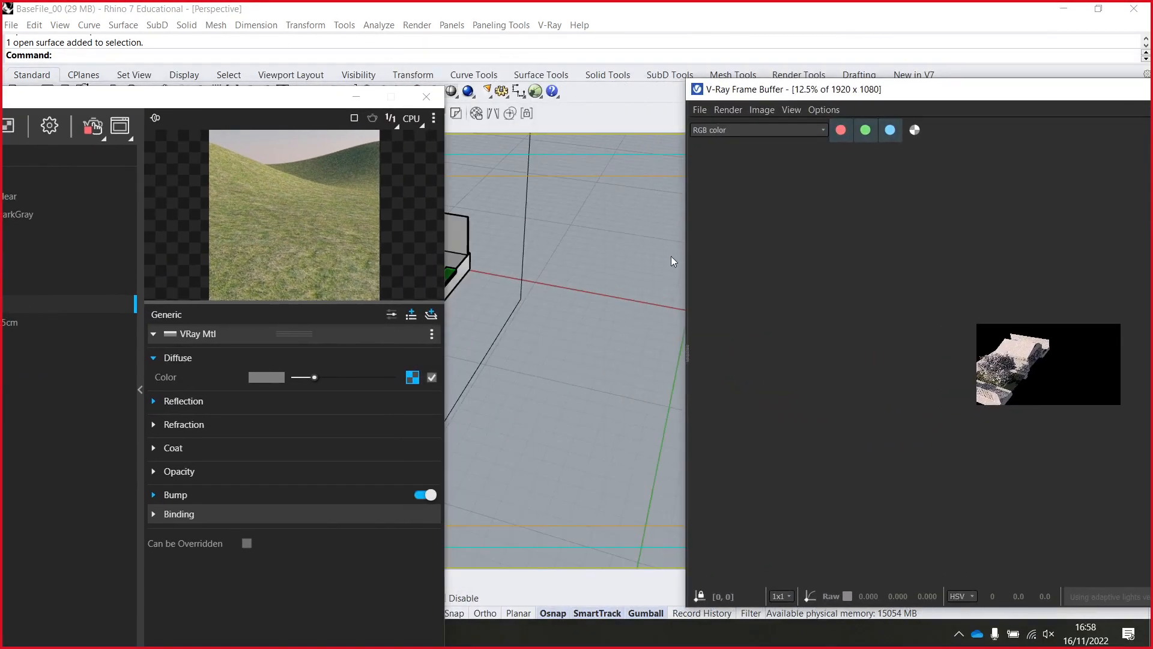
pyautogui.scroll(3, 459, 290)
pyautogui.moveTo(462, 291); pyautogui.dragTo(549, 253, button='right')
pyautogui.scroll(4, 538, 316)
pyautogui.scroll(-3, 650, 336)
pyautogui.scroll(3, 545, 264)
pyautogui.moveTo(983, 98); pyautogui.dragTo(682, 63)
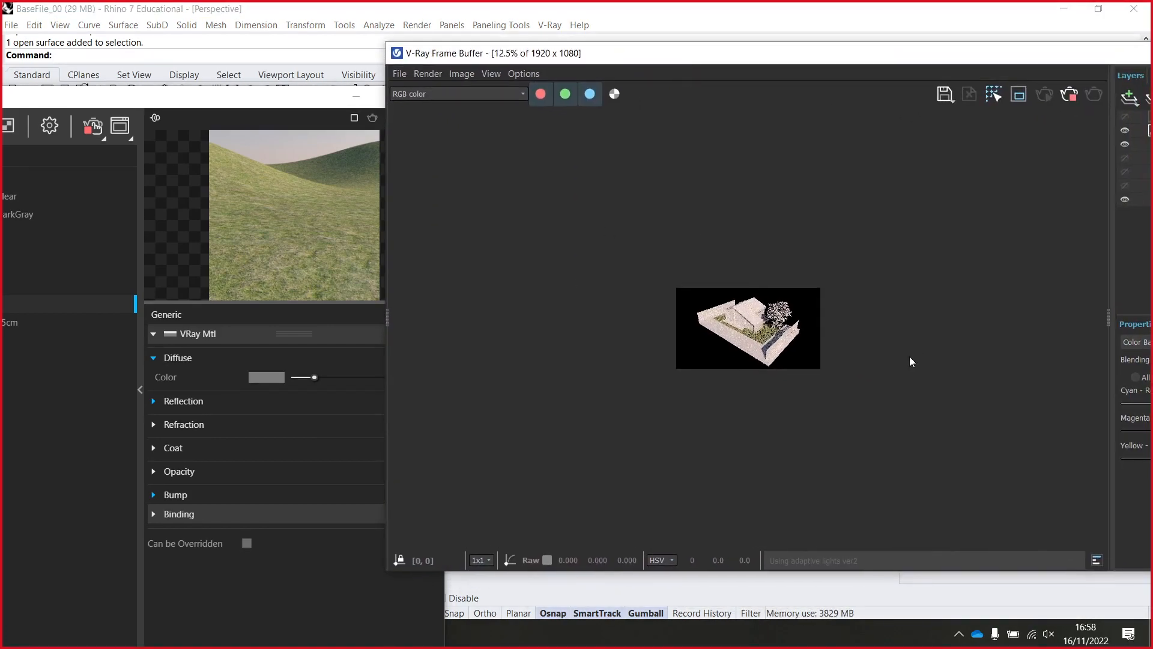
pyautogui.scroll(2, 733, 322)
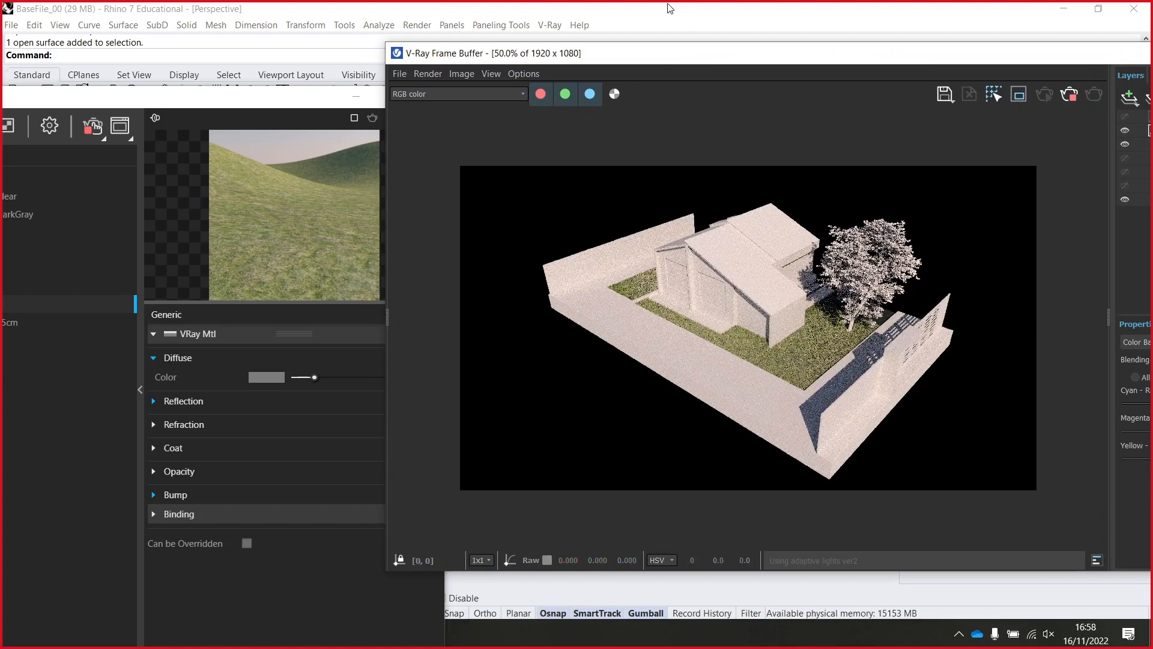
# - Arrange the model and render side by side and hide the outer roof meshes of the house
pyautogui.moveTo(651, 62); pyautogui.dragTo(880, 36)
pyautogui.moveTo(295, 93); pyautogui.dragTo(177, 199)
pyautogui.click(466, 238)
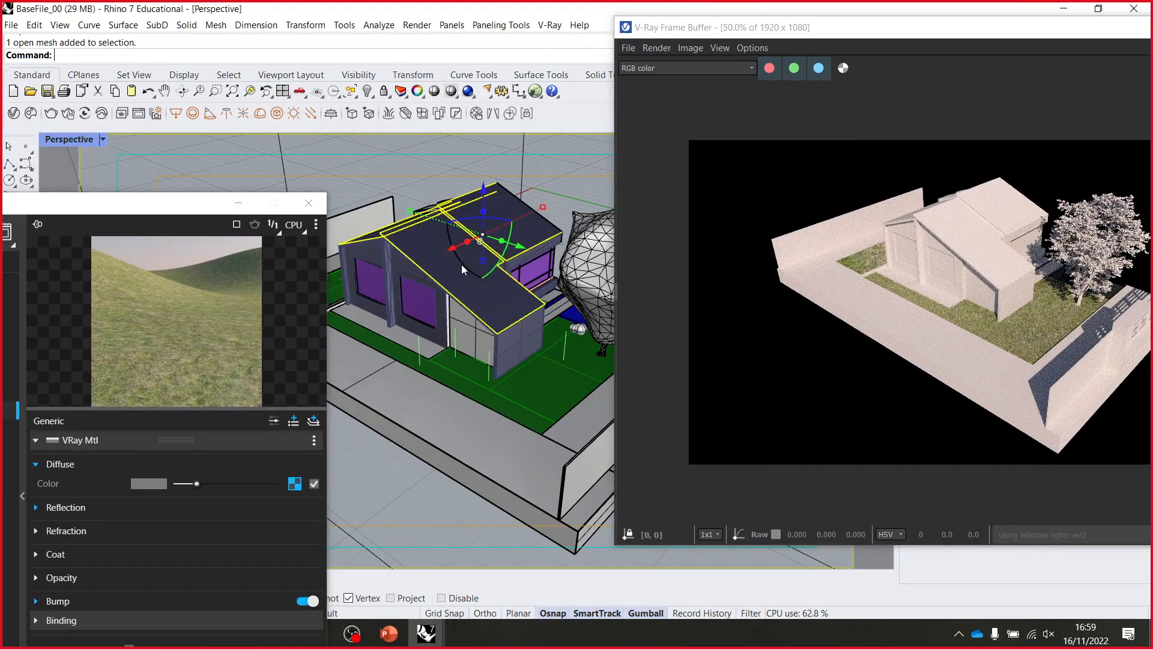
pyautogui.moveTo(461, 264); pyautogui.dragTo(534, 212, button='right')
pyautogui.scroll(2, 533, 218)
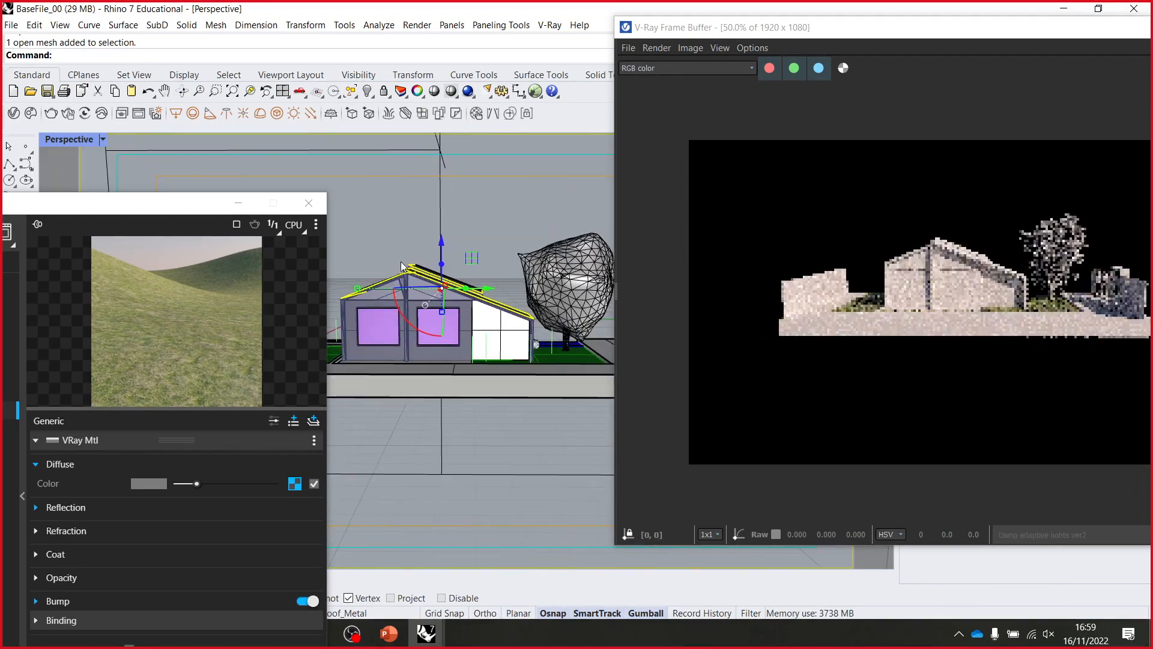
pyautogui.scroll(3, 437, 248)
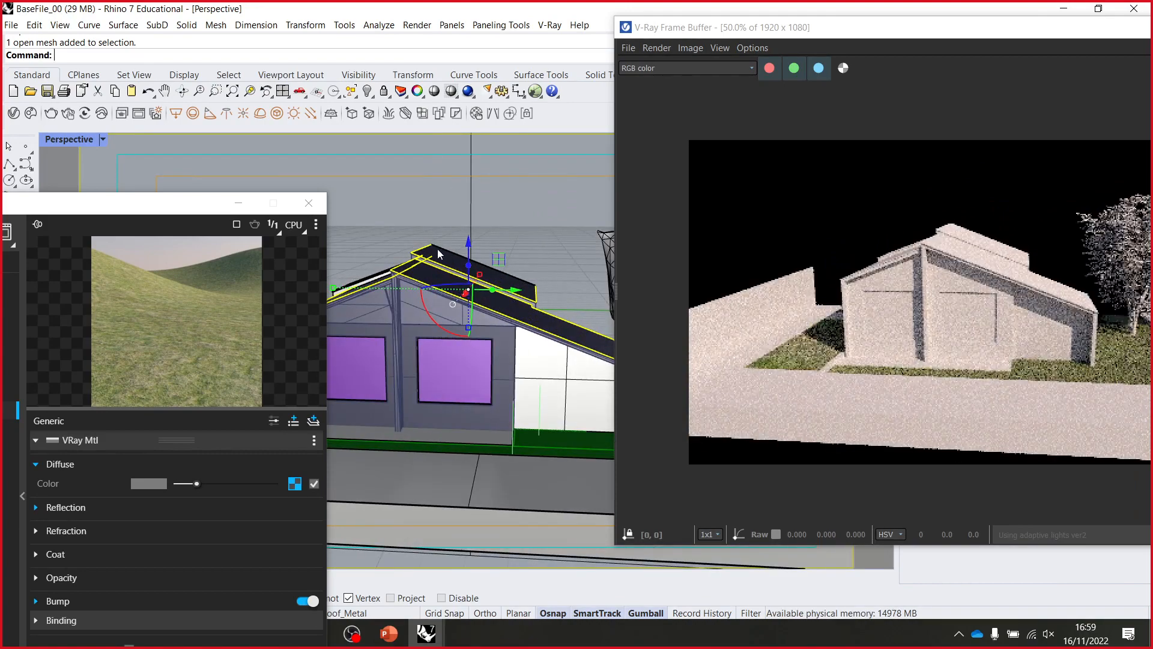
pyautogui.press('Return')
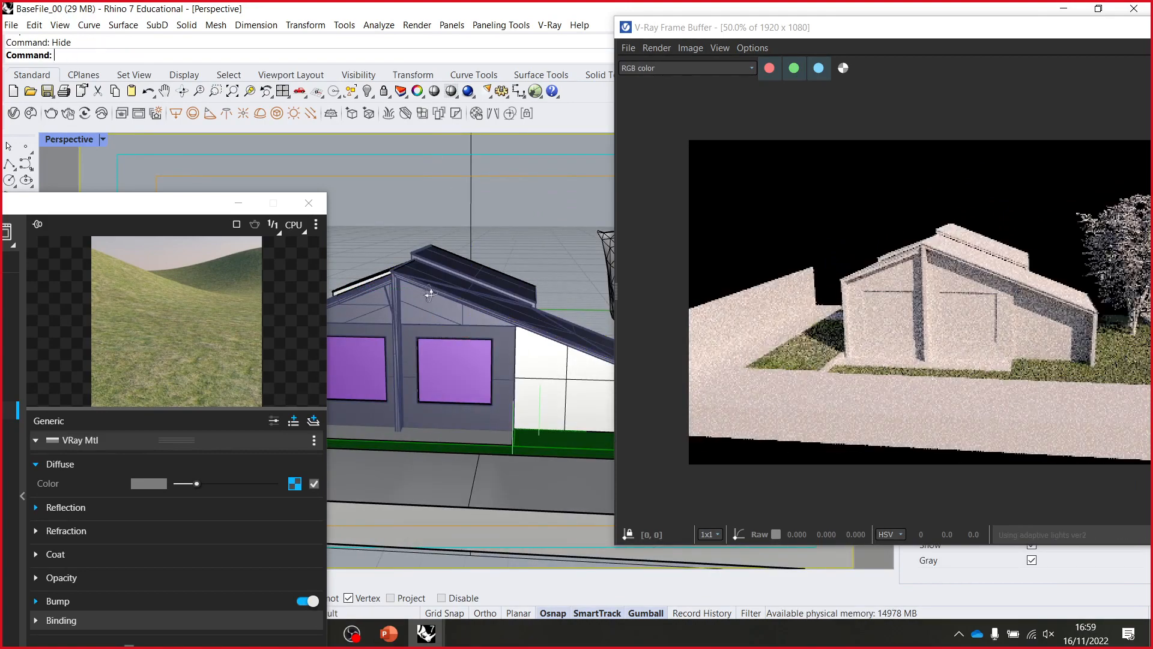
pyautogui.click(511, 288)
pyautogui.press('Return')
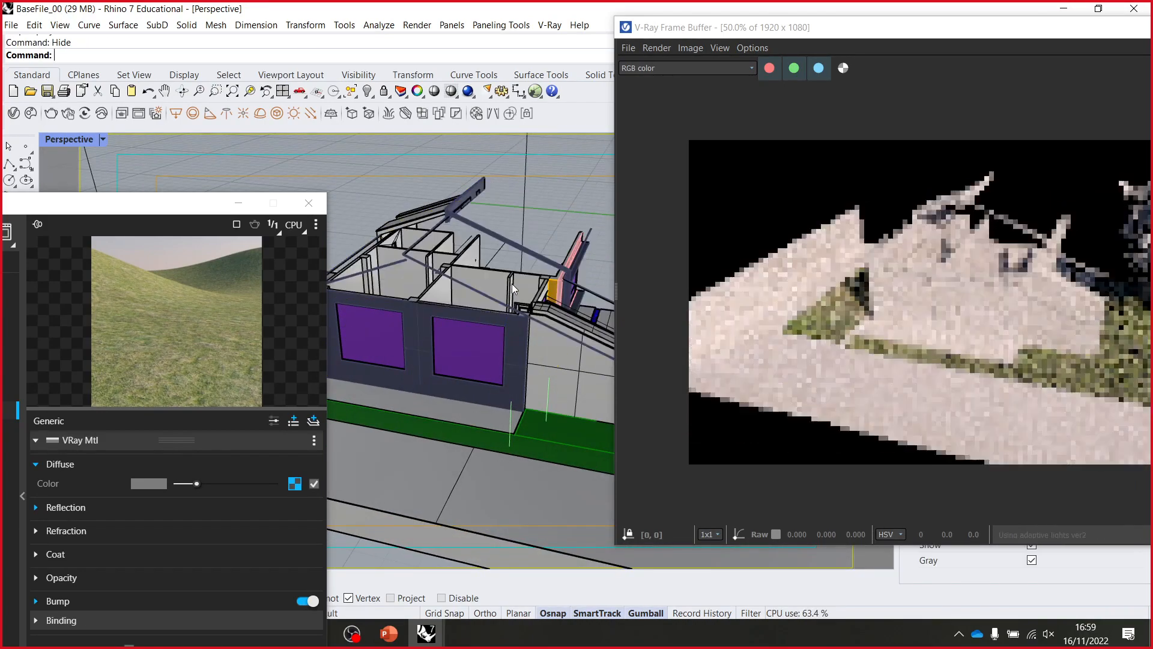
# - Hide the remaining sloping roof layers and upper gable pieces above the main rooms
pyautogui.click(463, 270)
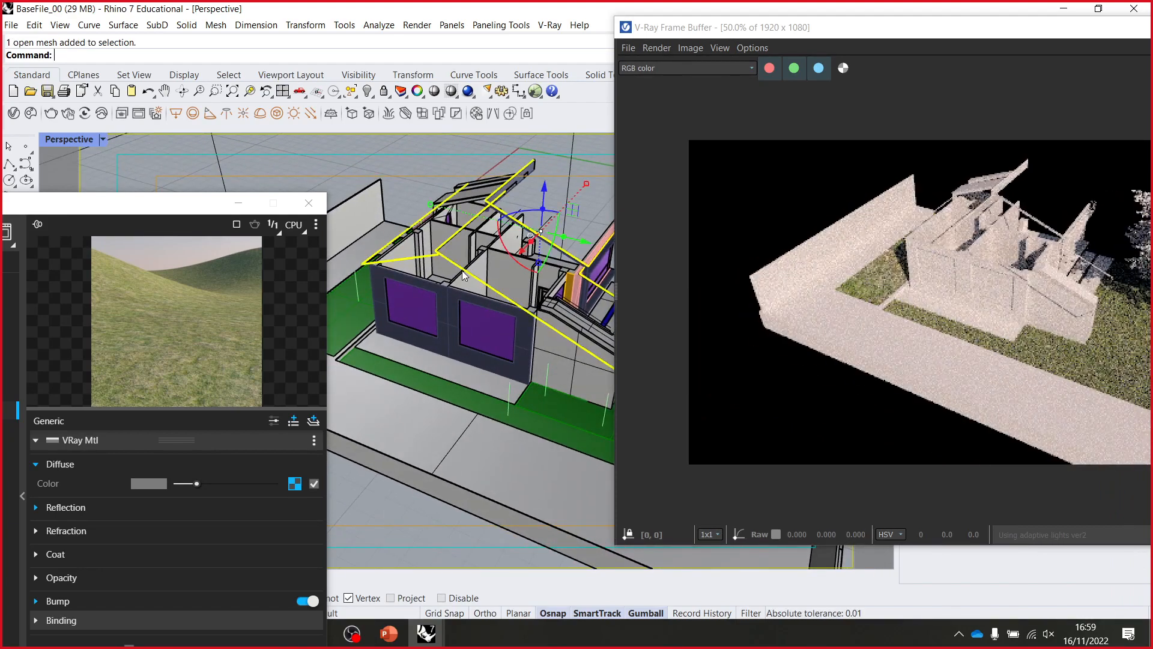
pyautogui.press('Return')
pyautogui.moveTo(465, 271); pyautogui.dragTo(510, 270, button='right')
pyautogui.click(448, 263)
pyautogui.press('Return')
pyautogui.click(508, 279)
pyautogui.press('Return')
pyautogui.click(519, 220)
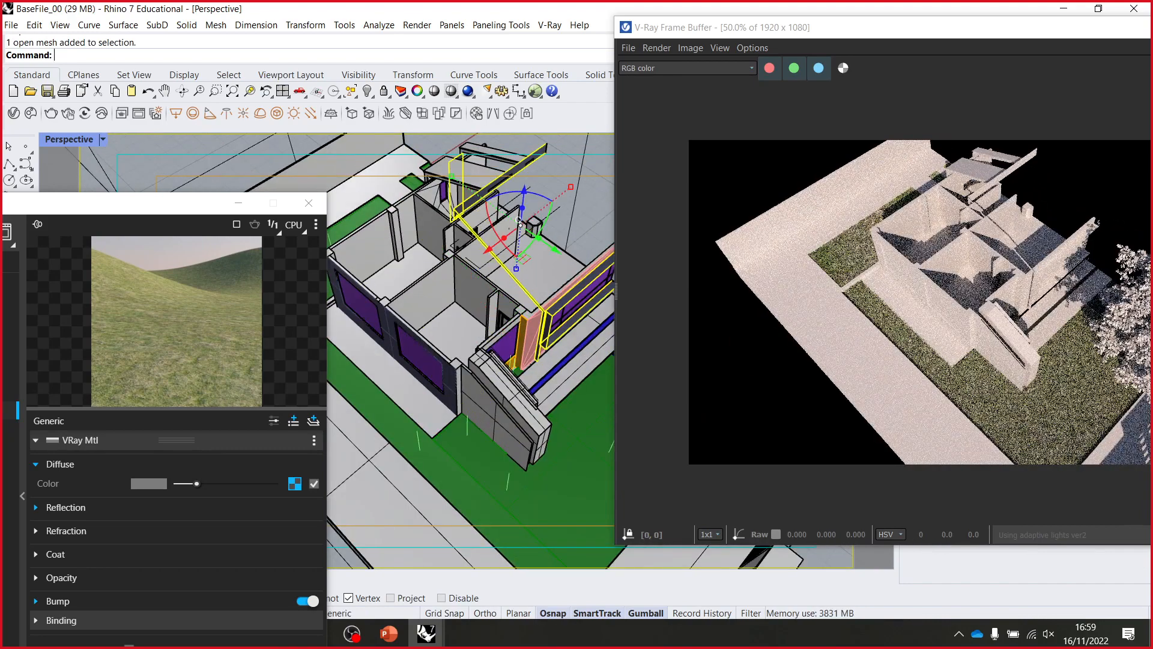
pyautogui.press('Return')
# - Hide the stacked meshes of the flat roof slab over the rear rooms of the house
pyautogui.scroll(-3, 498, 257)
pyautogui.moveTo(498, 257); pyautogui.dragTo(508, 278, button='right')
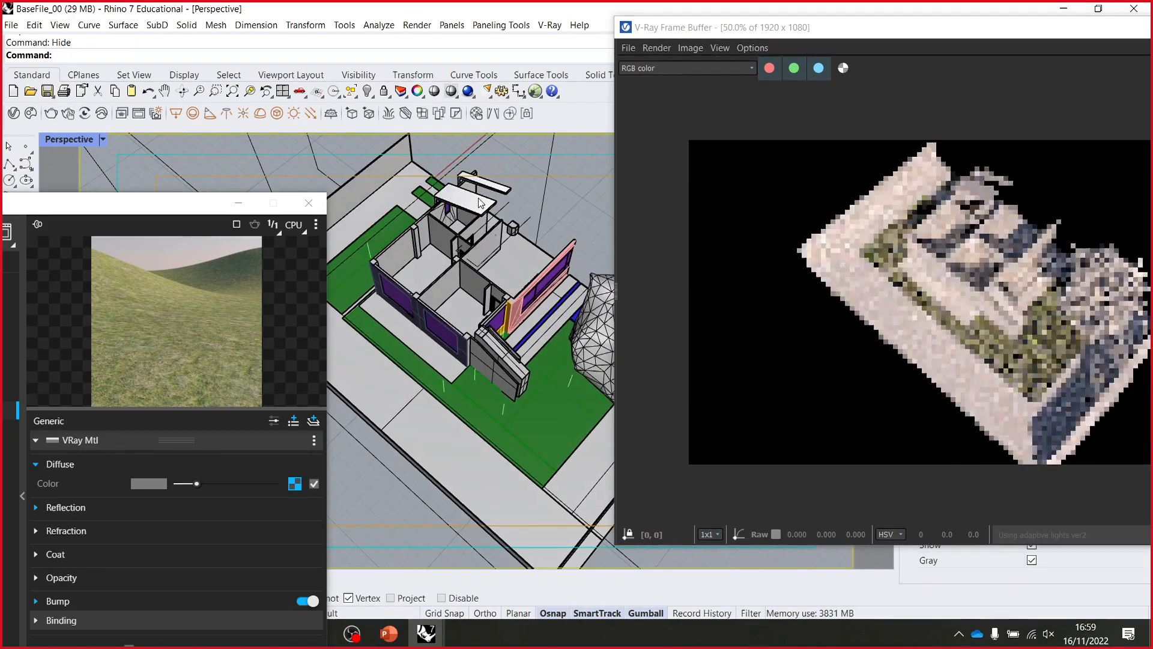
pyautogui.click(479, 202)
pyautogui.press('Return')
pyautogui.click(483, 202)
pyautogui.press('Return')
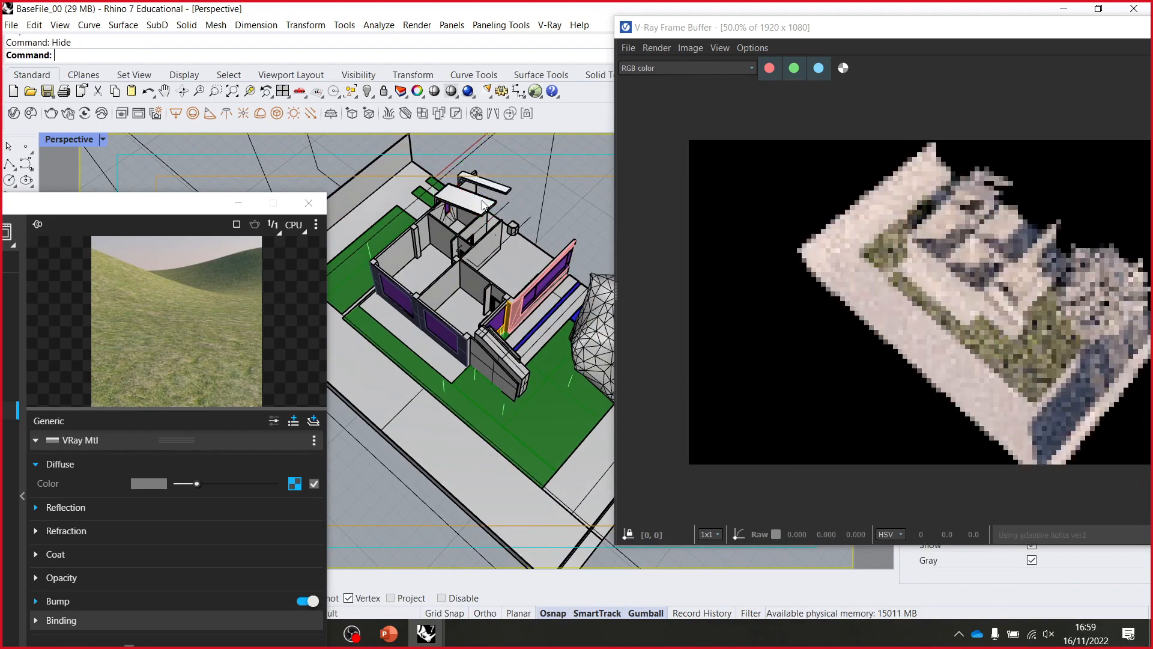
pyautogui.click(488, 204)
pyautogui.press('Return')
pyautogui.click(489, 203)
pyautogui.press('Return')
# - Hide the remaining flat roof layers and the narrow roof strip at the back of the house
pyautogui.click(499, 199)
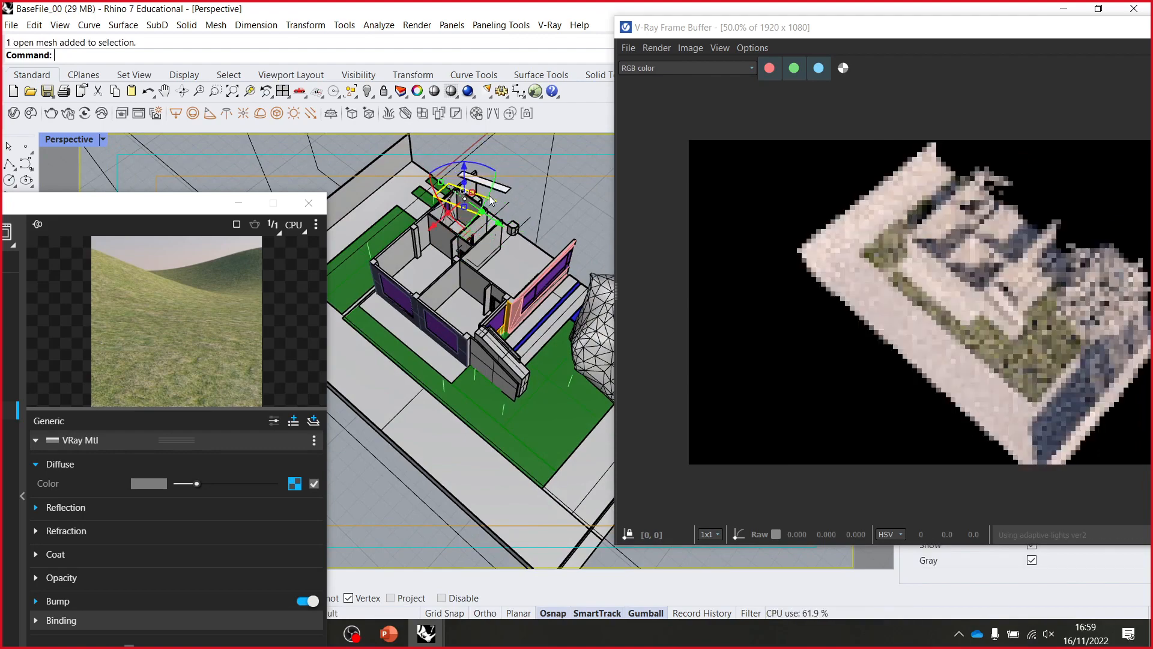
pyautogui.press('Return')
pyautogui.click(503, 196)
pyautogui.press('Return')
pyautogui.click(504, 195)
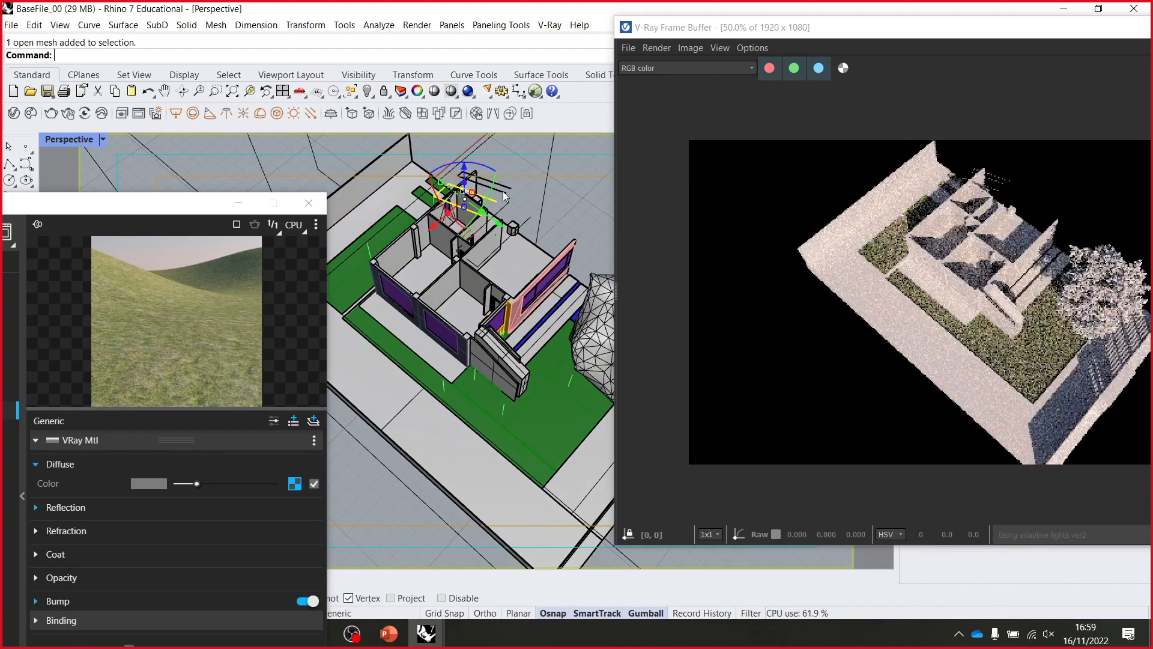
pyautogui.press('Return')
pyautogui.click(503, 195)
pyautogui.press('Return')
pyautogui.click(504, 195)
pyautogui.press('Return')
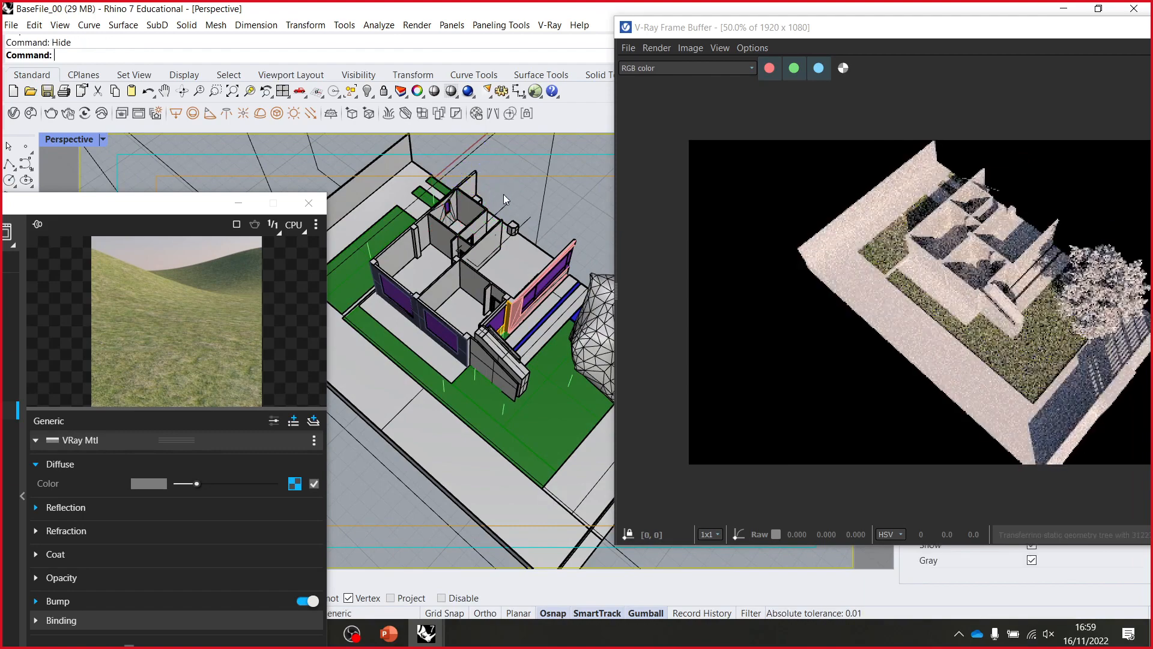
# - Frame the whole site from a lower corner angle with the full render image visible beside the model
pyautogui.moveTo(526, 221); pyautogui.dragTo(502, 202, button='right')
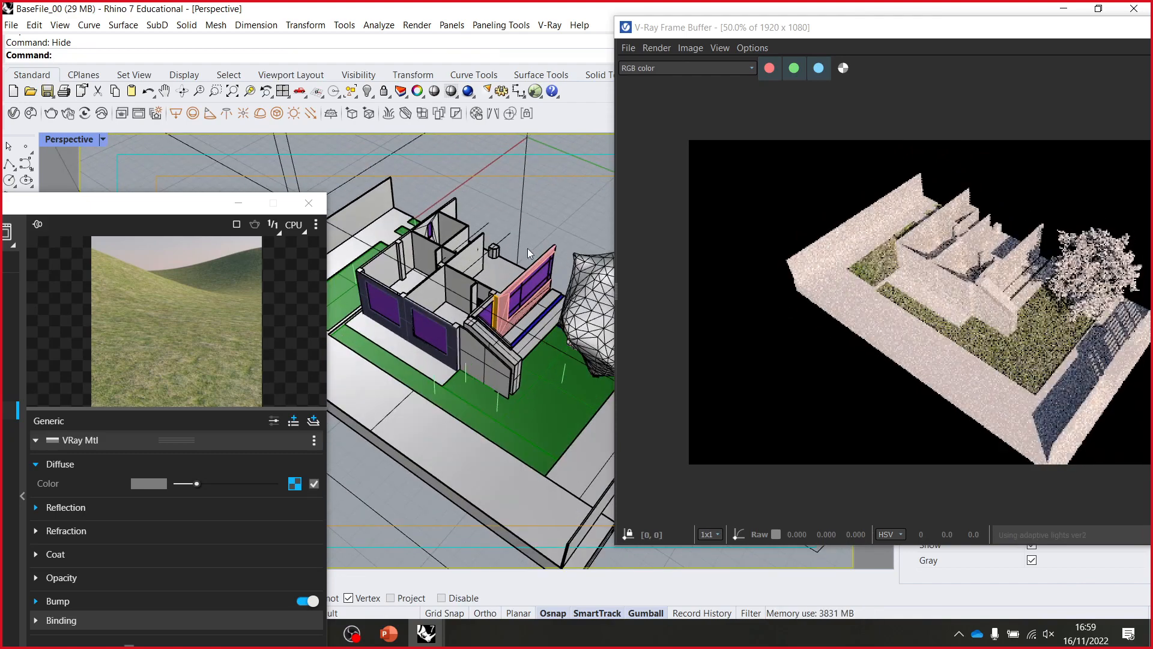
pyautogui.moveTo(517, 259); pyautogui.dragTo(515, 258, button='right')
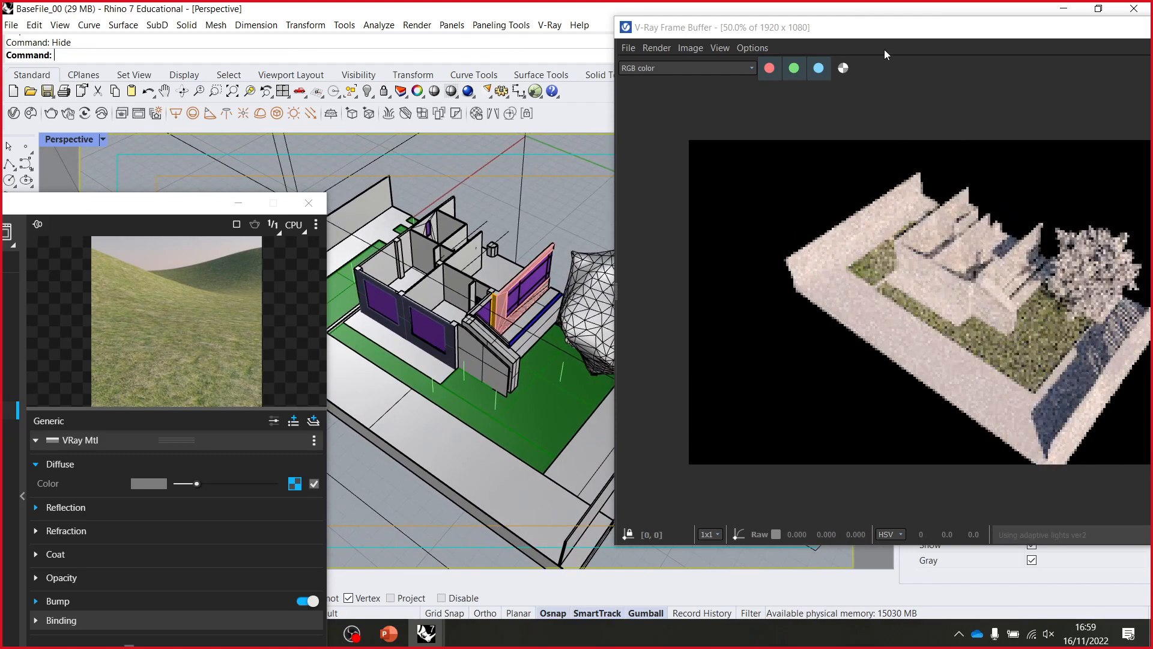
pyautogui.moveTo(887, 30); pyautogui.dragTo(762, 19)
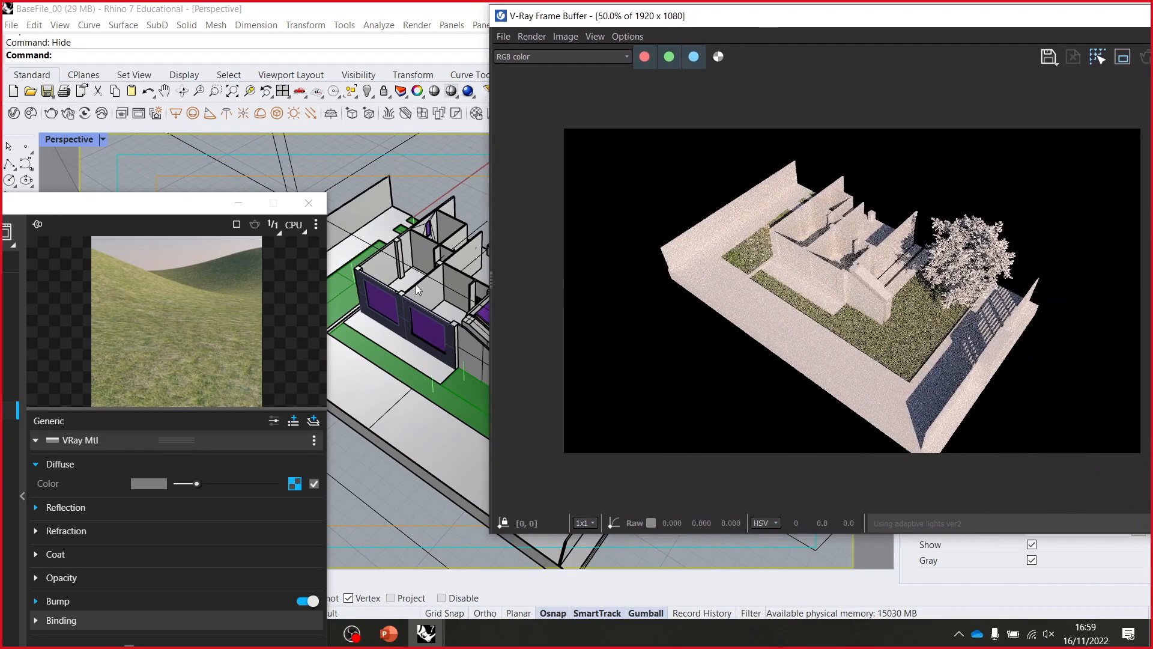
pyautogui.moveTo(419, 290)
pyautogui.mouseDown(button='right')
pyautogui.moveTo(434, 270)
pyautogui.moveTo(438, 287)
pyautogui.mouseUp(button='right')
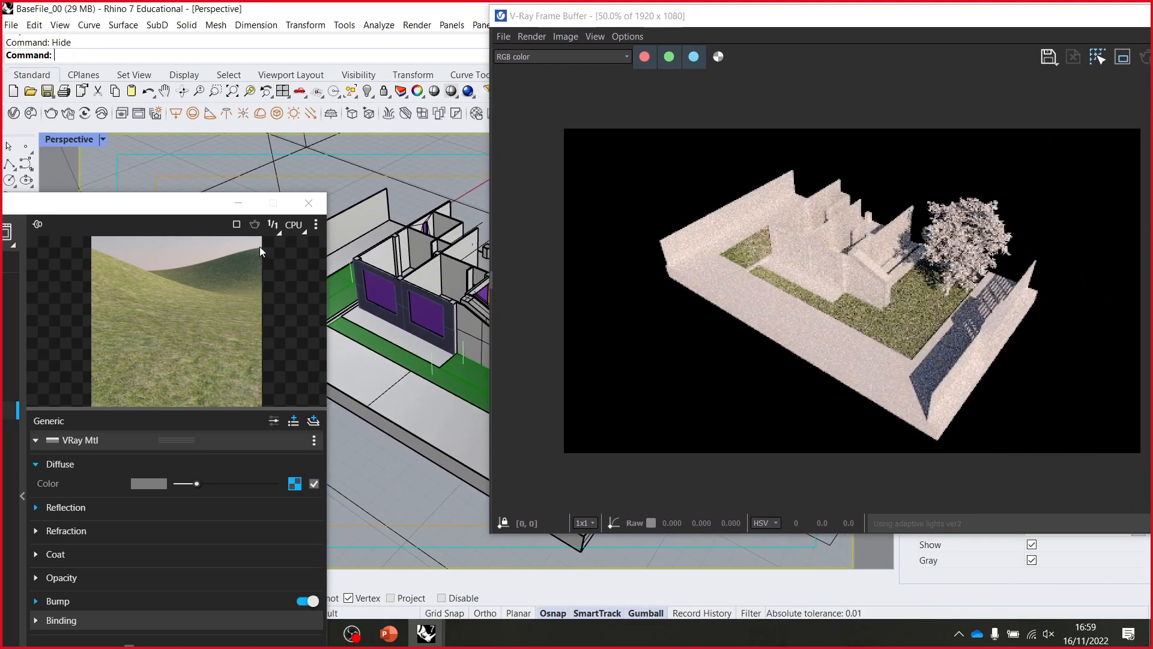
# - Reorient the Rhino Document Sun to a horizontal angle of about 201.8, keeping its vertical angle at 37
pyautogui.moveTo(195, 210); pyautogui.dragTo(511, 152)
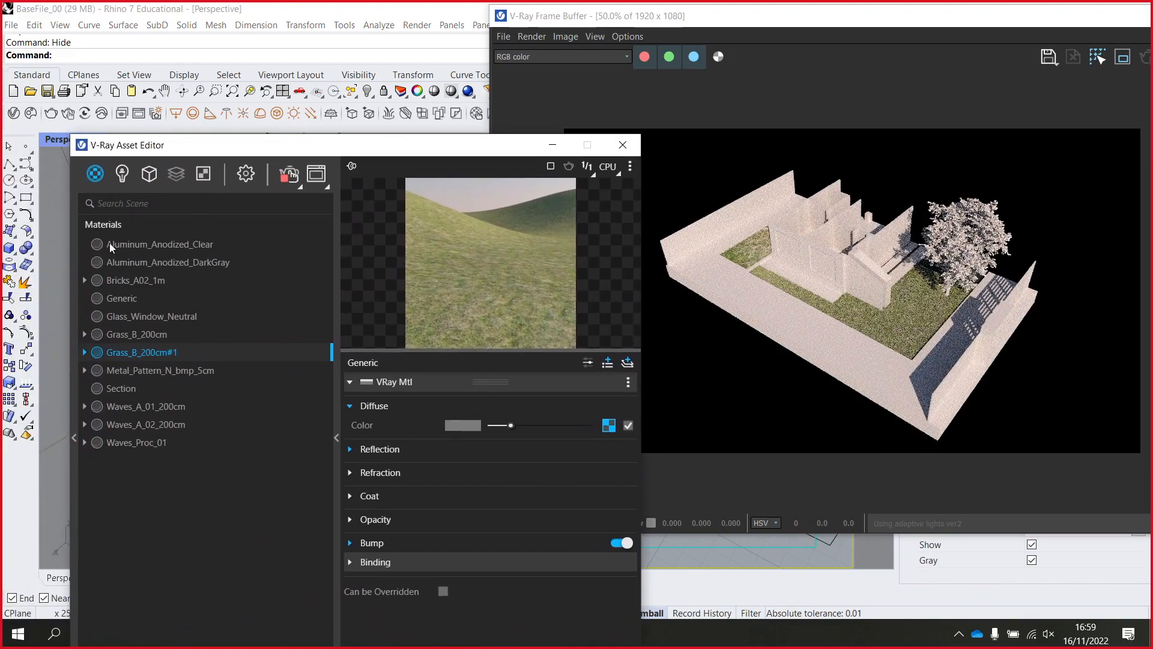
pyautogui.click(122, 174)
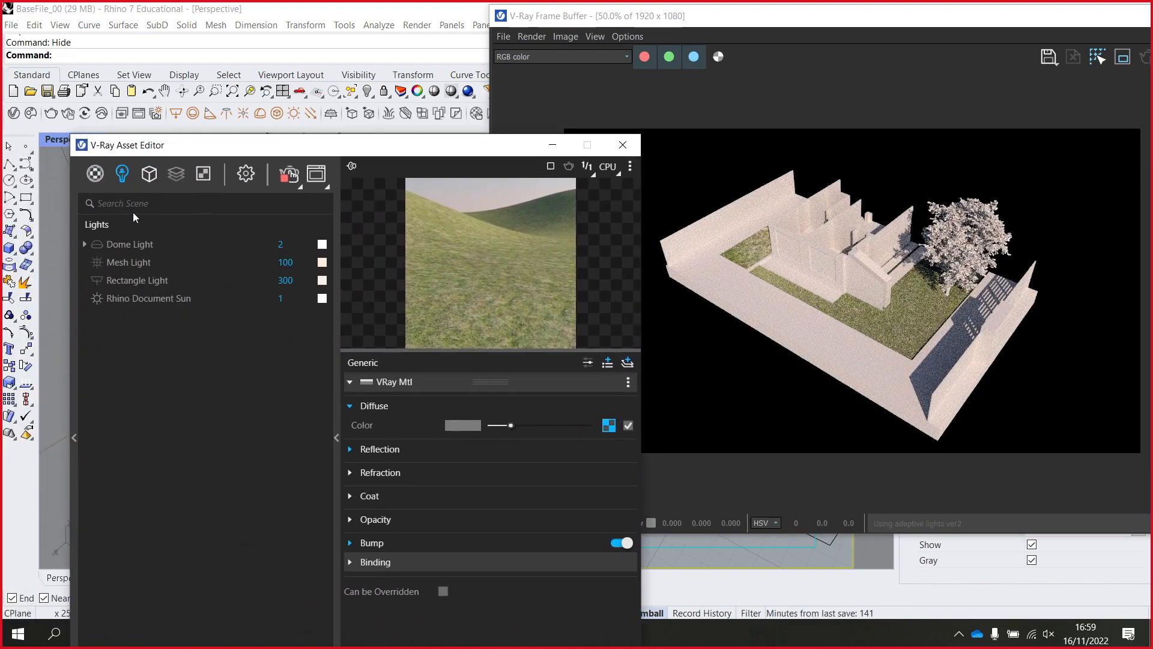
pyautogui.click(132, 300)
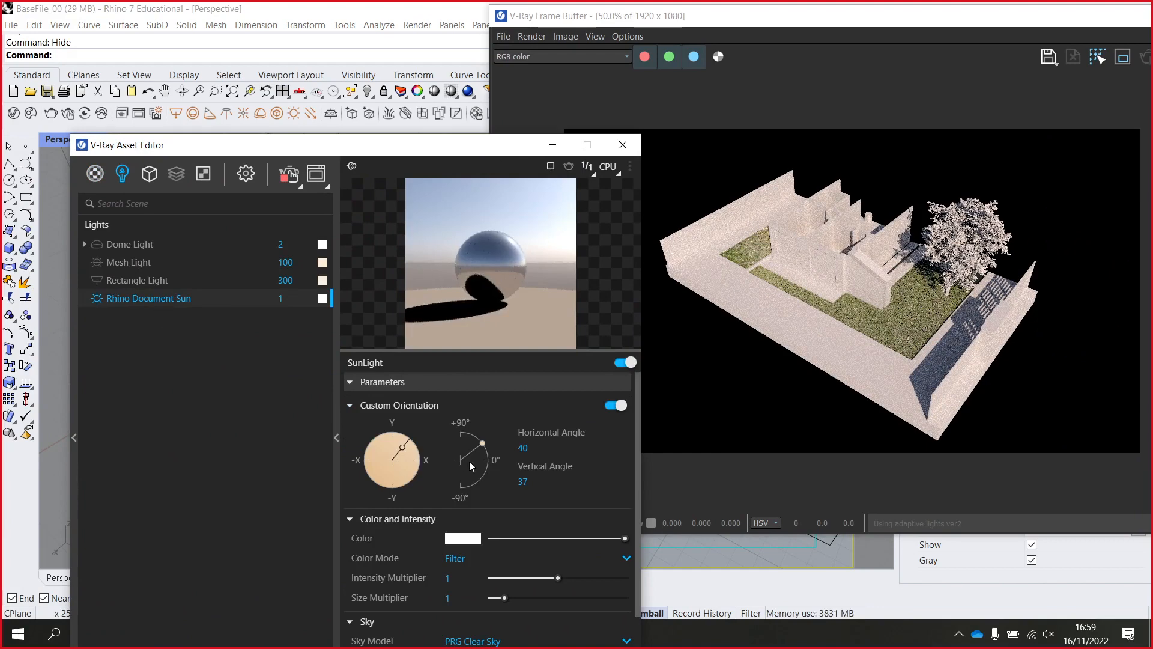
pyautogui.moveTo(402, 446); pyautogui.dragTo(384, 488)
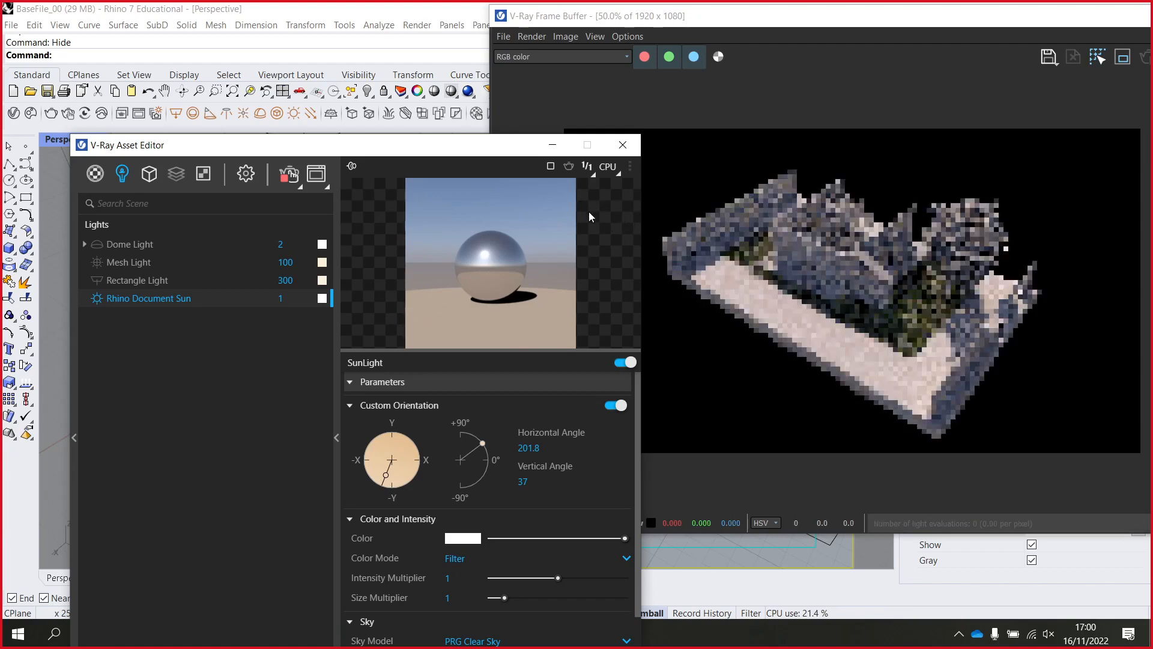
# - Stop the interactive render, turn off Interactive mode, and halt the production render before minimizing the frame buffer
pyautogui.click(258, 173)
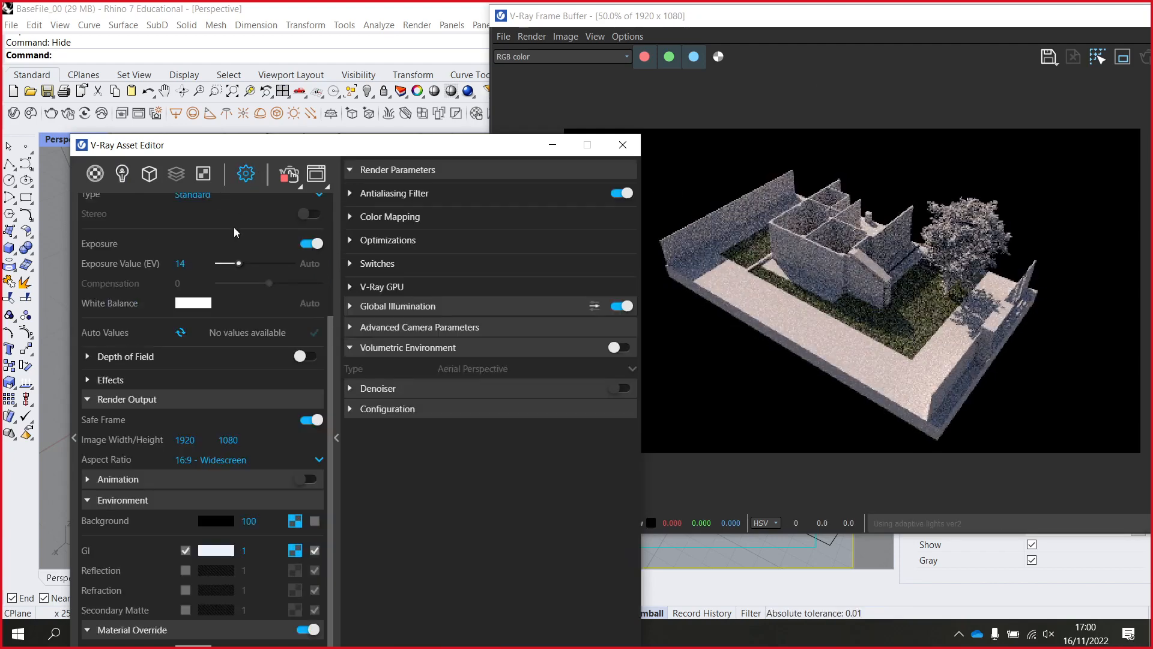
pyautogui.scroll(3, 207, 267)
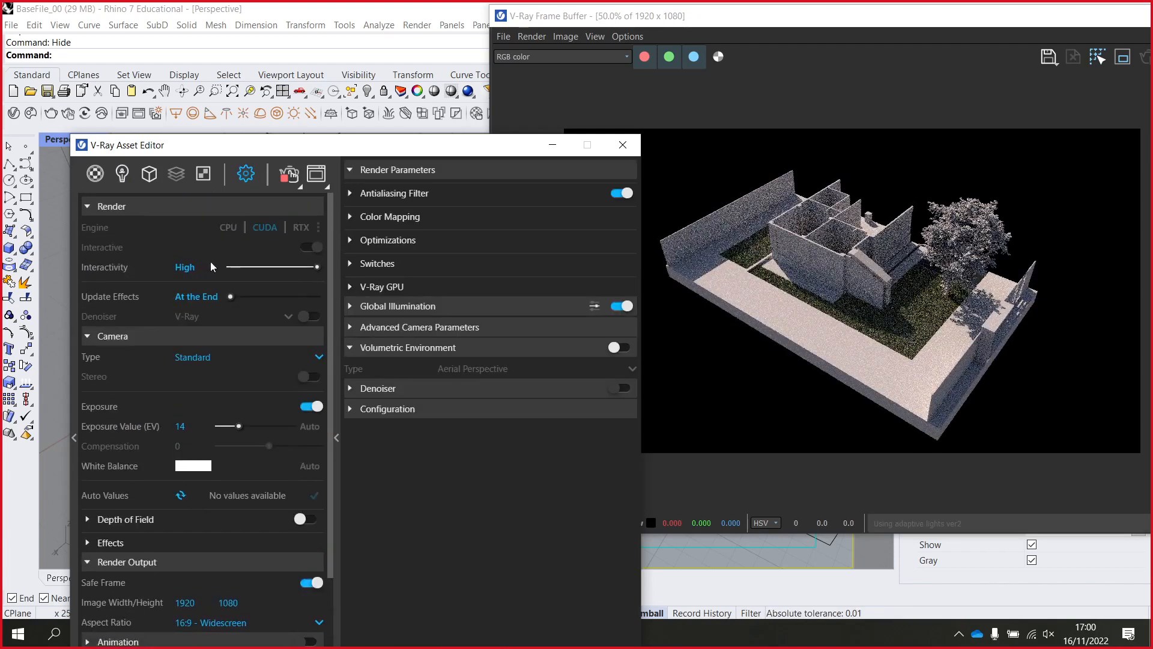
pyautogui.click(293, 179)
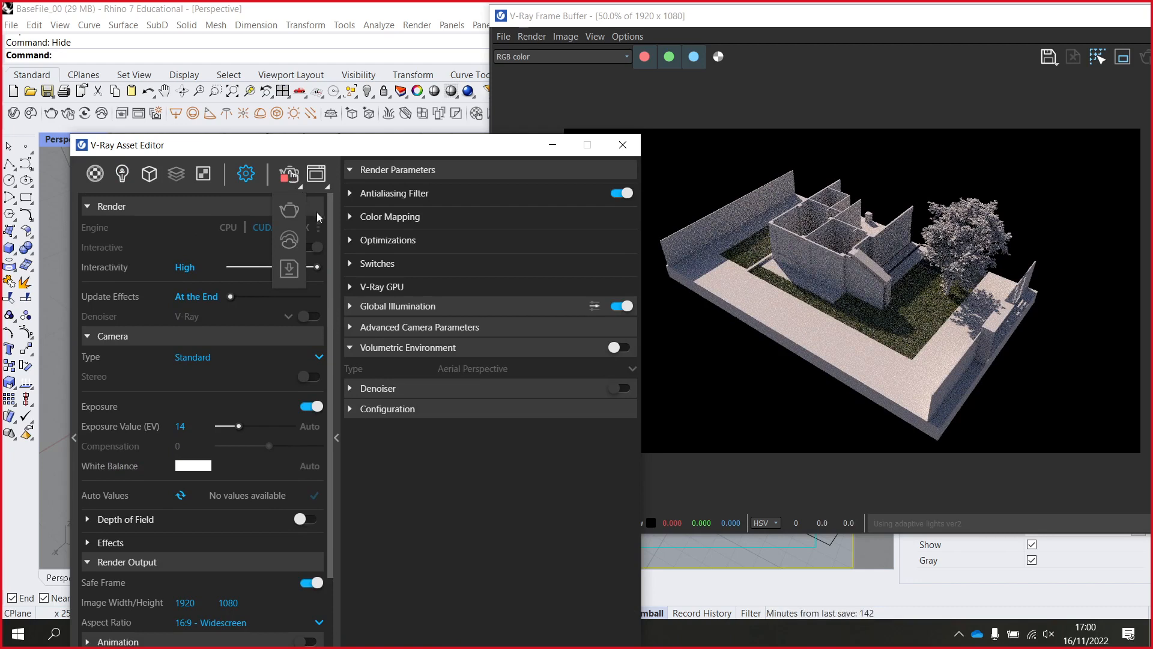
pyautogui.click(290, 183)
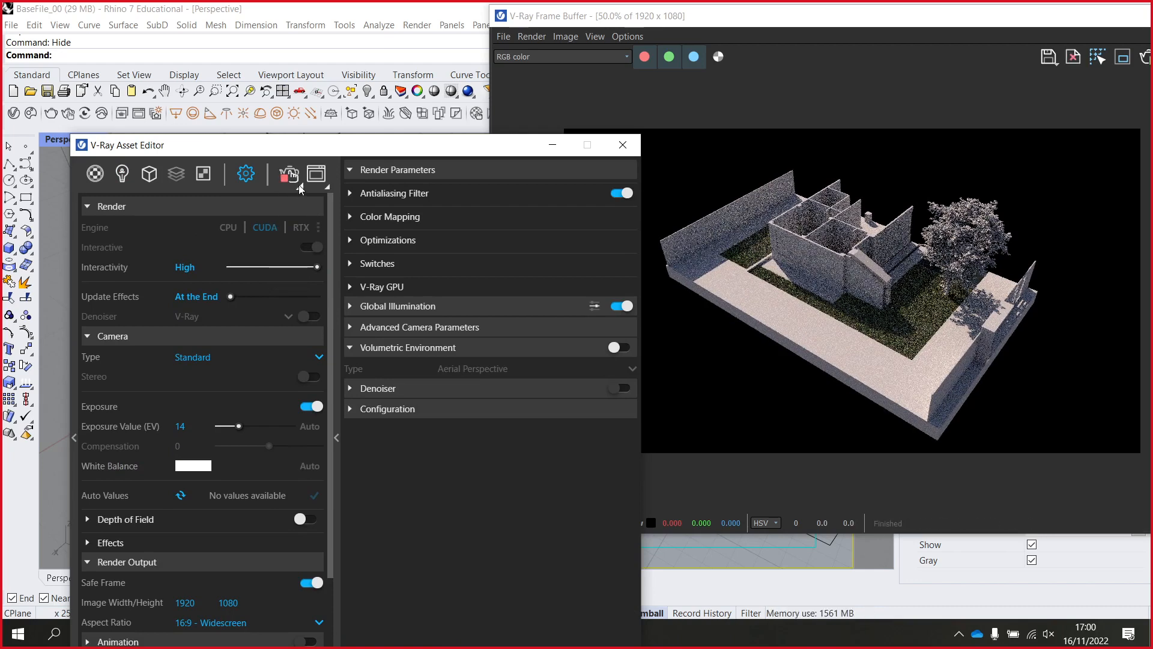
pyautogui.click(301, 188)
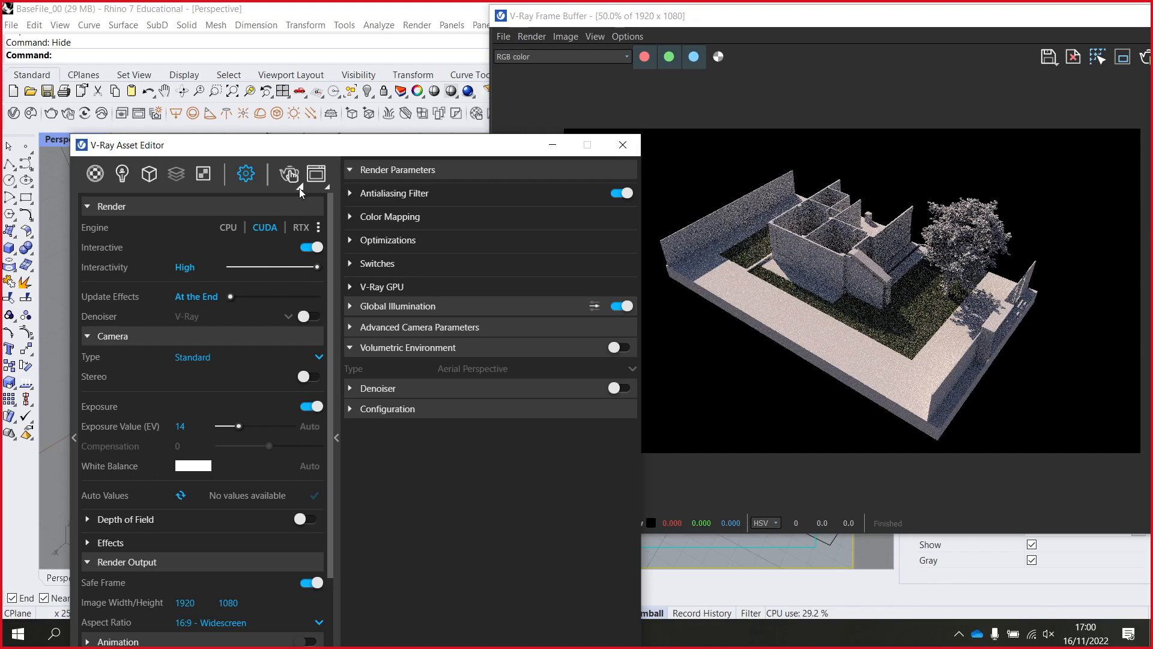
pyautogui.click(300, 188)
pyautogui.click(312, 246)
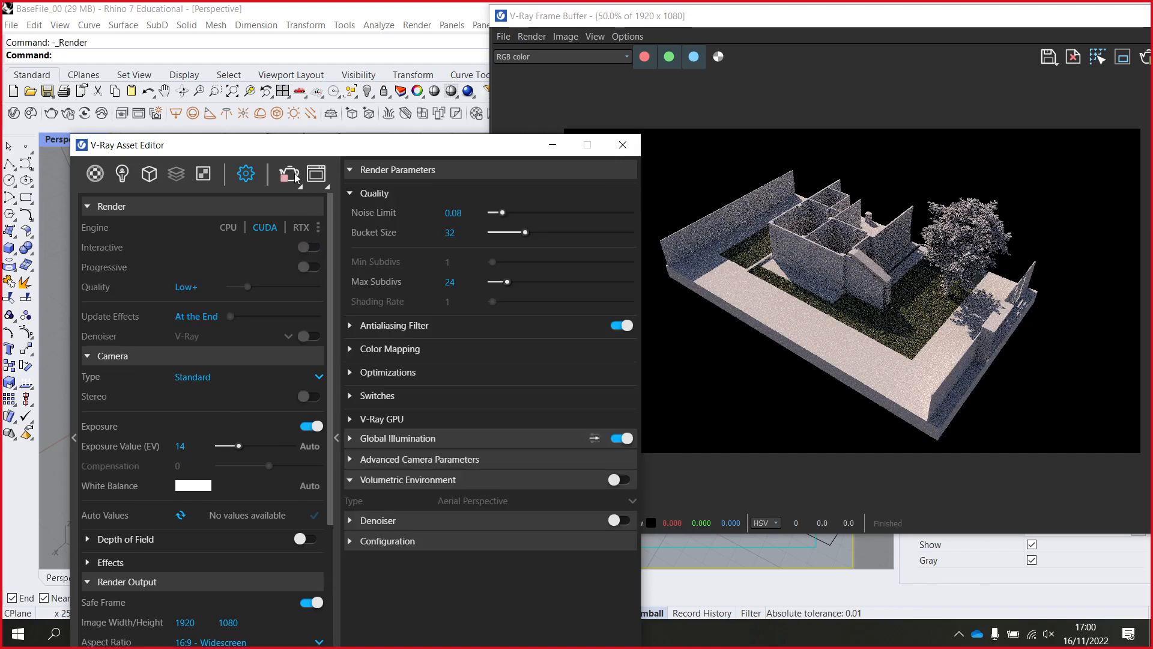
pyautogui.click(289, 173)
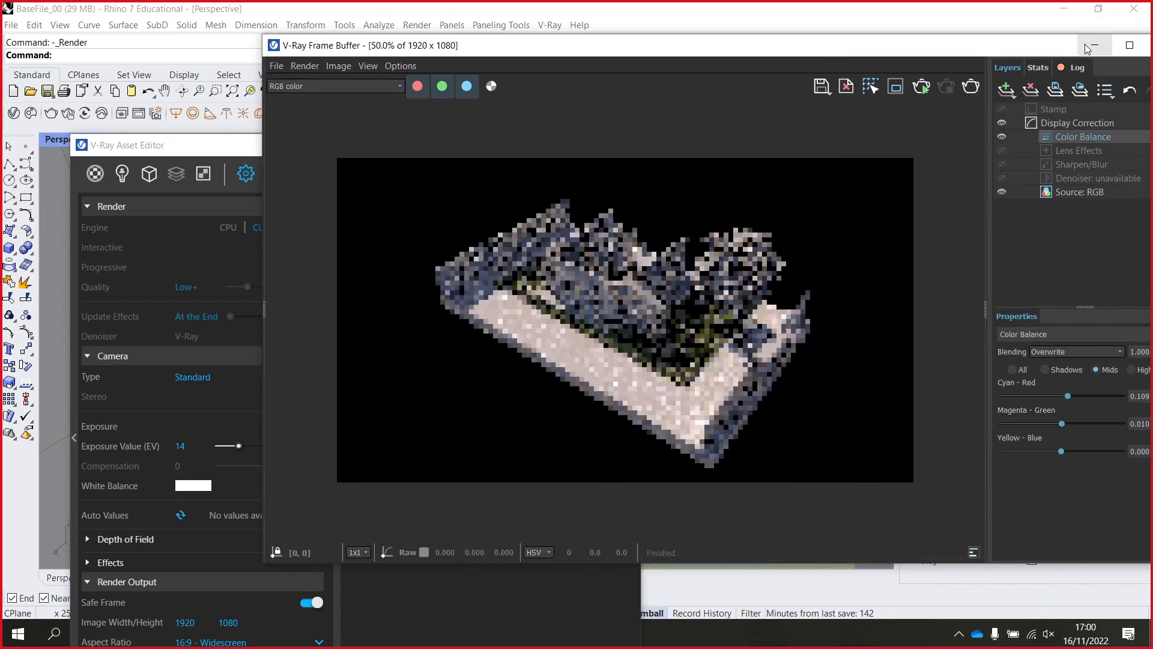
pyautogui.click(1094, 45)
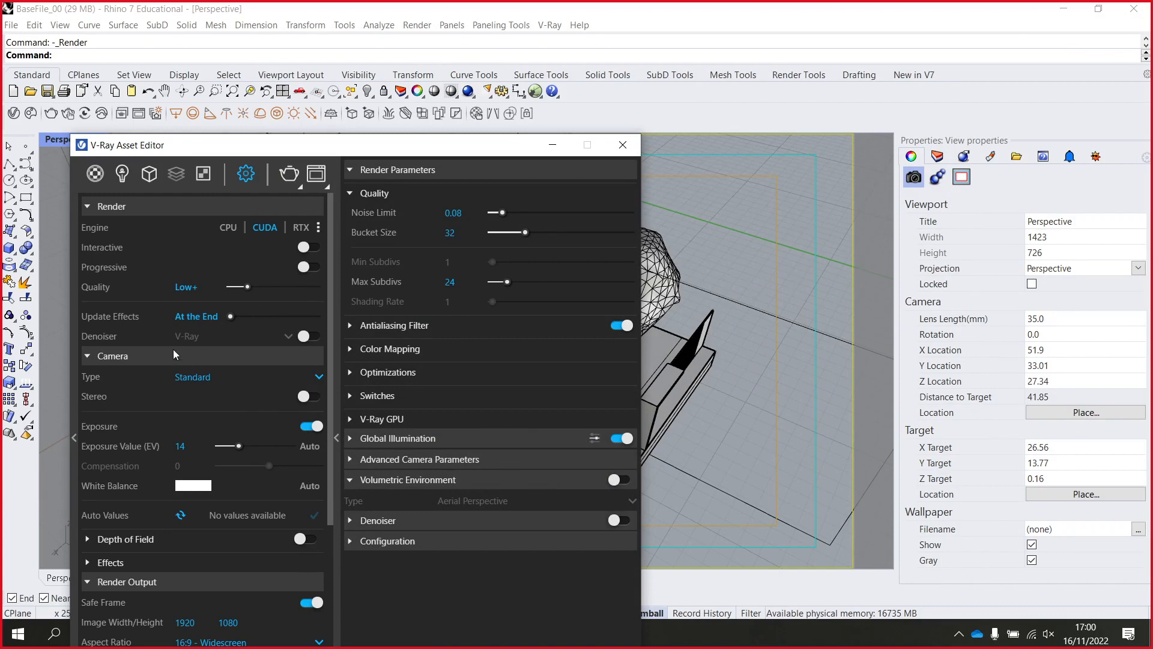
# - Enable the V-Ray denoiser and set the render to save on the Desktop as a PNG named file02
pyautogui.click(309, 336)
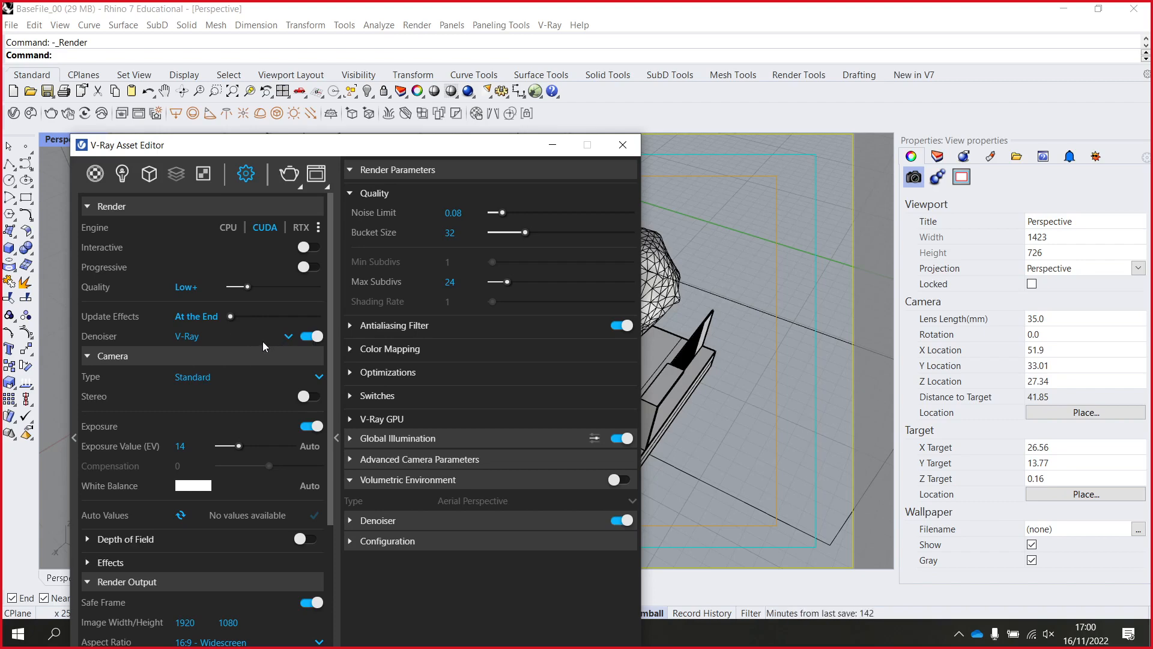
pyautogui.scroll(-5, 212, 340)
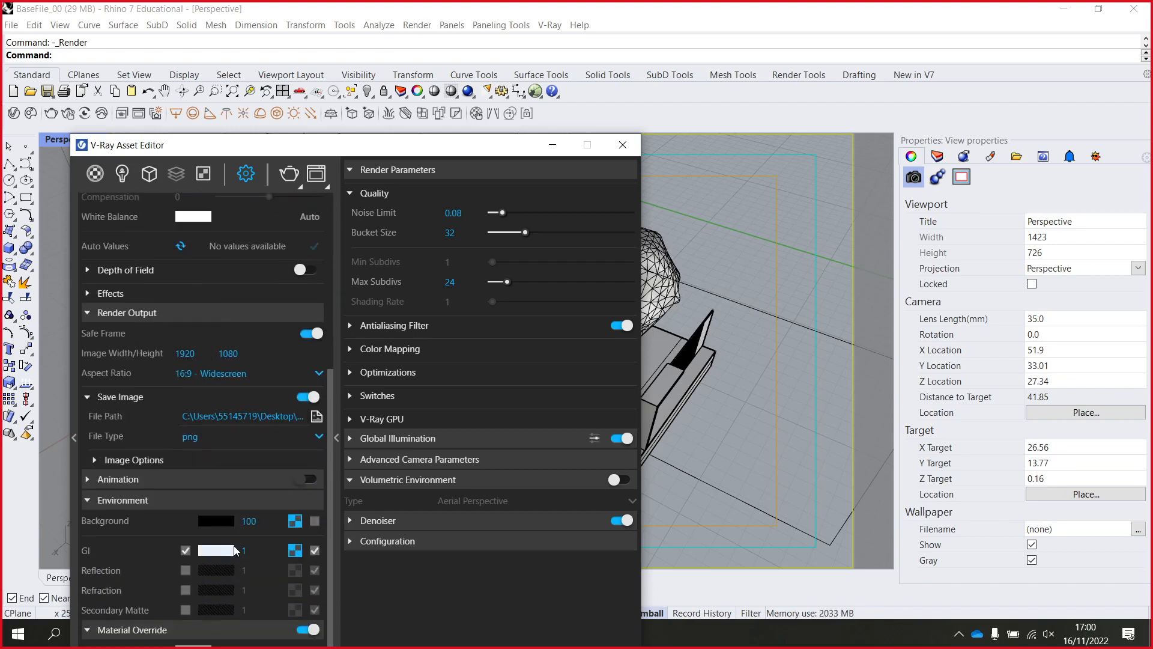
pyautogui.moveTo(228, 145); pyautogui.dragTo(252, 40)
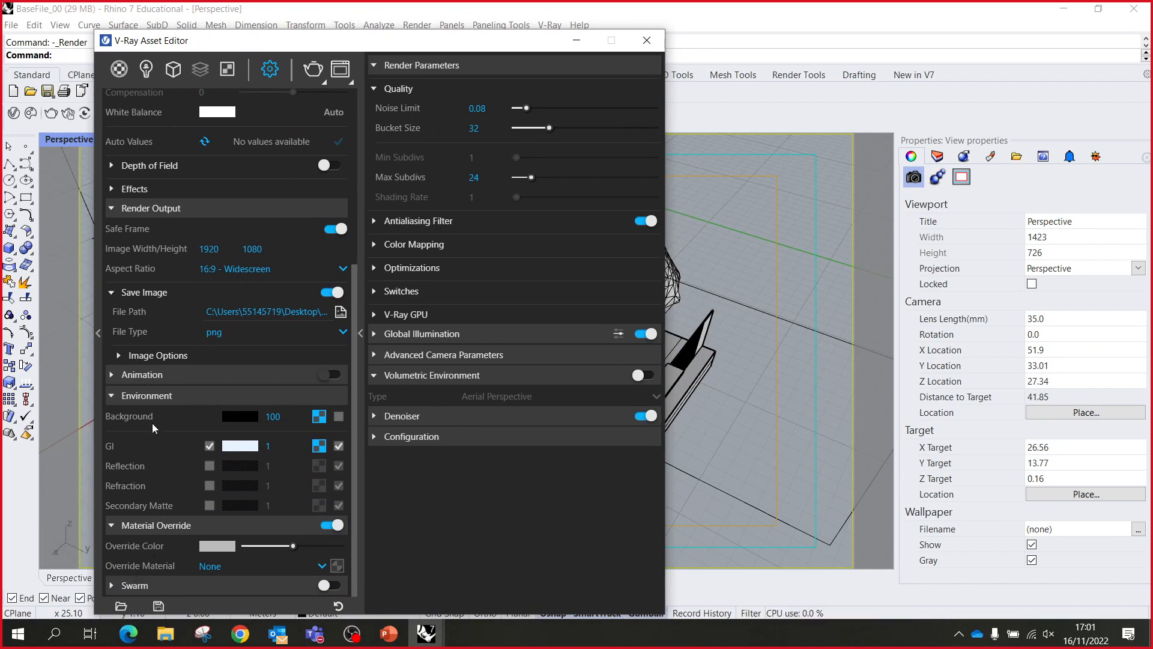
pyautogui.click(340, 312)
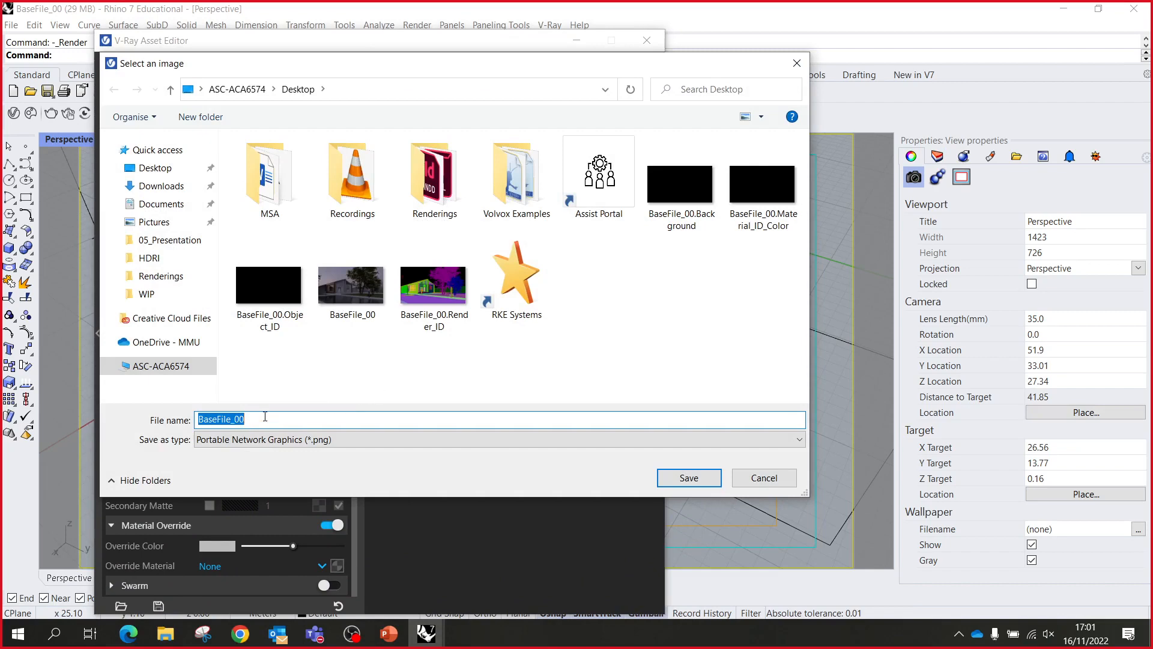
pyautogui.write('file02')
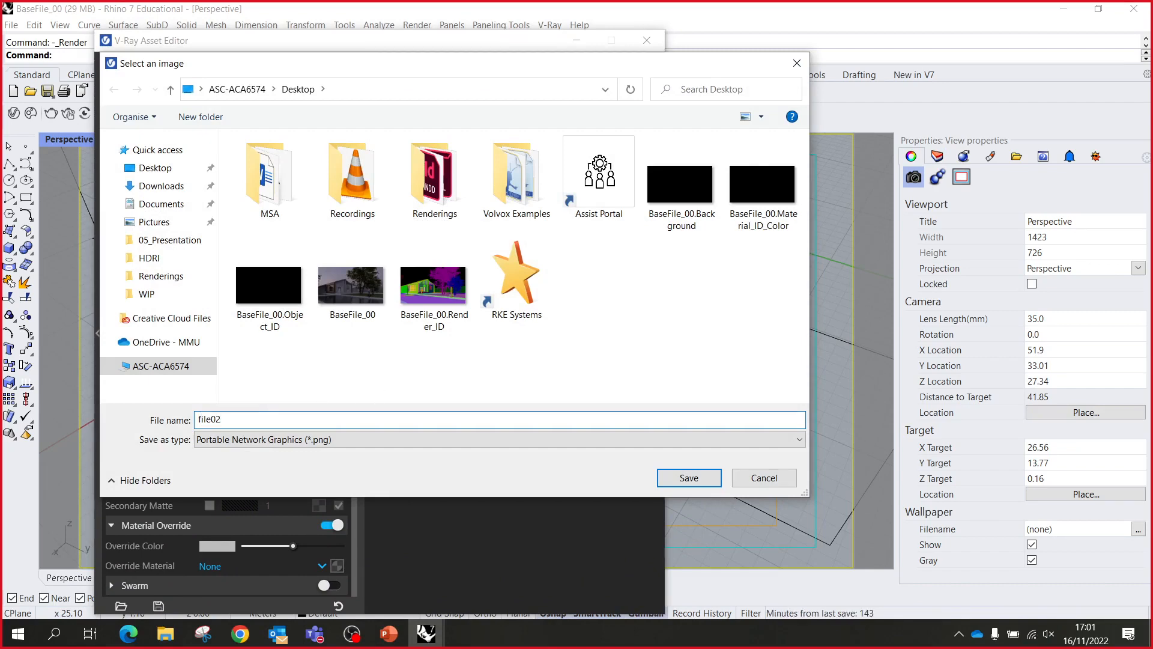
pyautogui.press('Return')
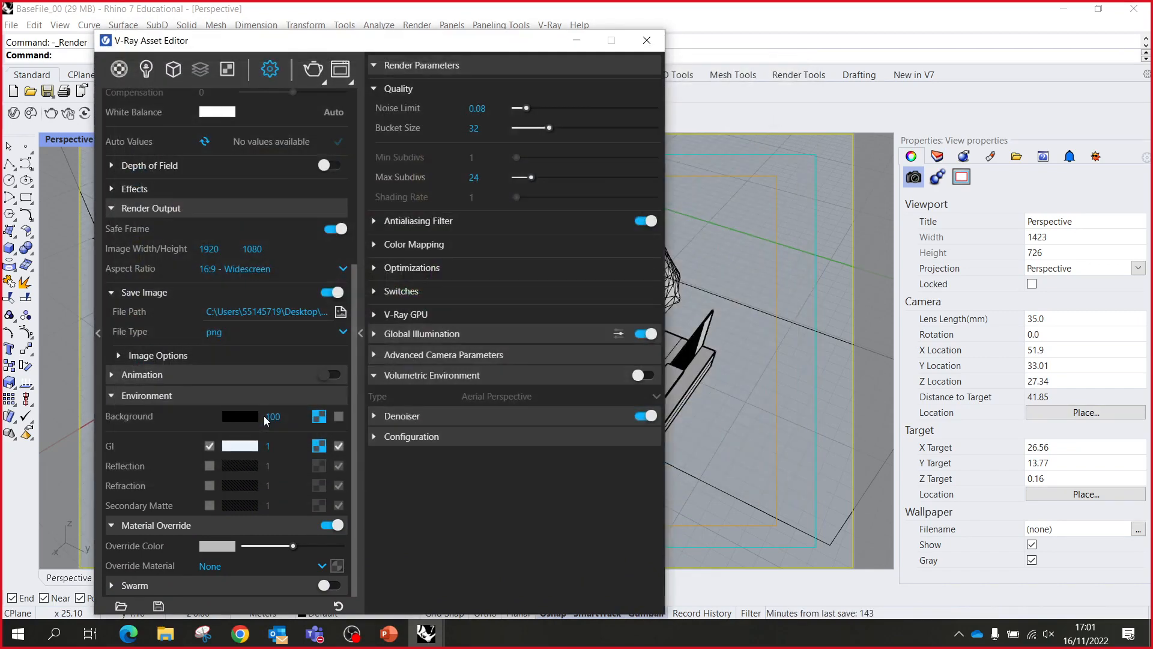
# - Render the site view at 1920 x 1080 and examine the walls, lawn, paving and tree up close
pyautogui.click(314, 68)
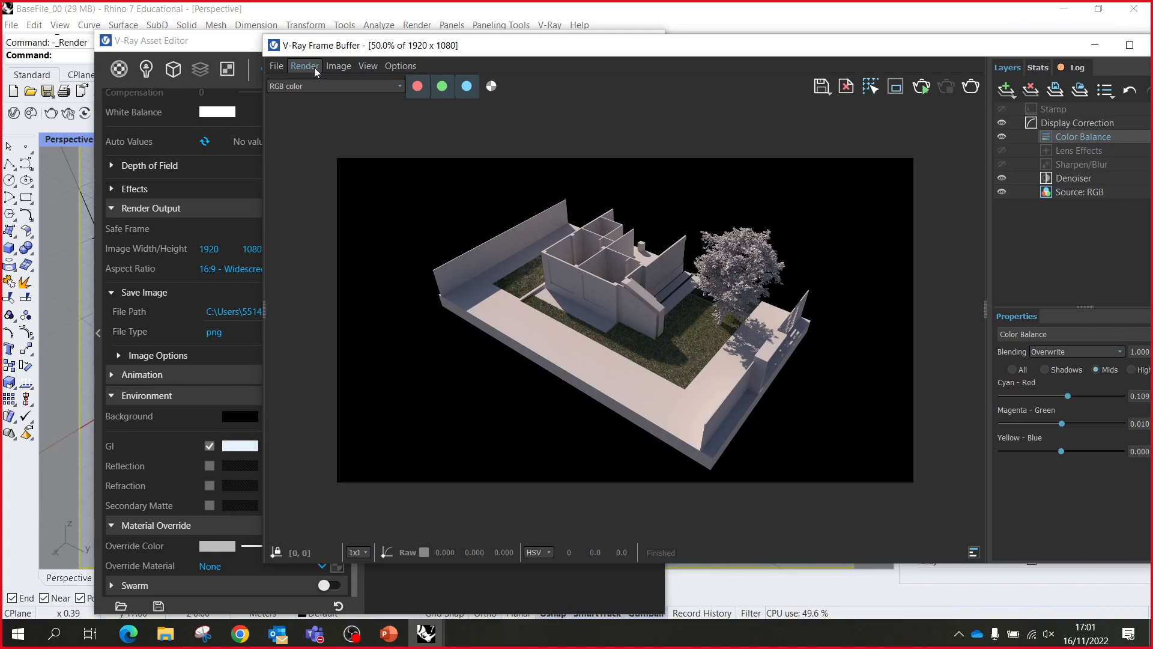
pyautogui.scroll(2, 709, 312)
pyautogui.scroll(-1, 714, 288)
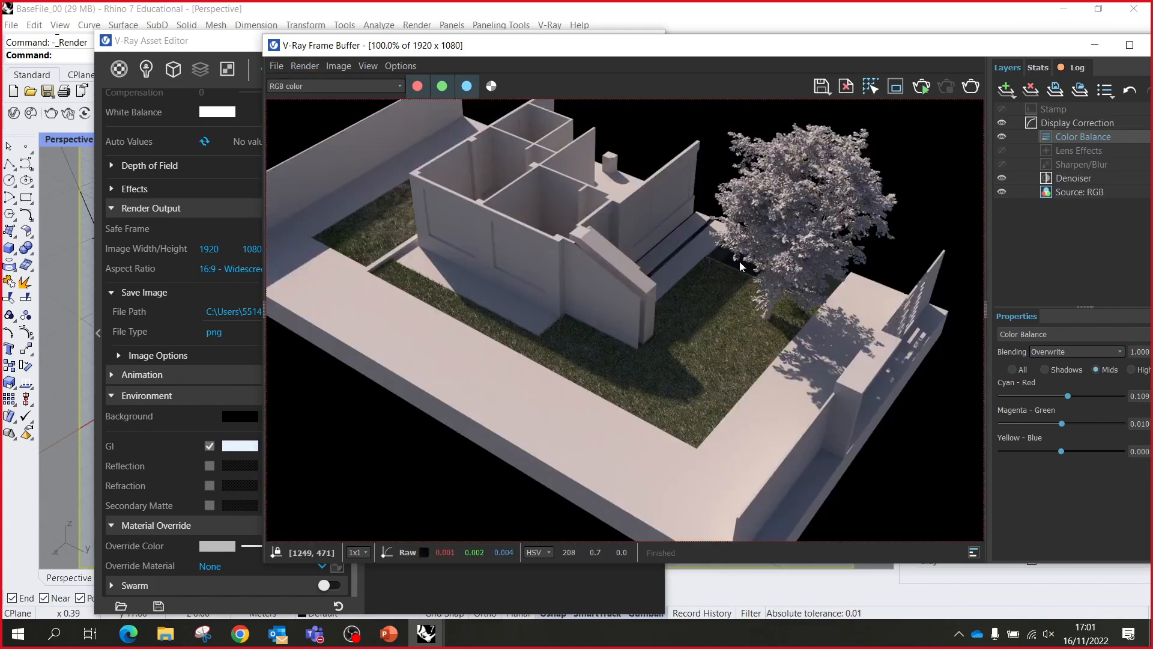
pyautogui.scroll(1, 639, 233)
pyautogui.scroll(-1, 660, 235)
pyautogui.scroll(1, 630, 238)
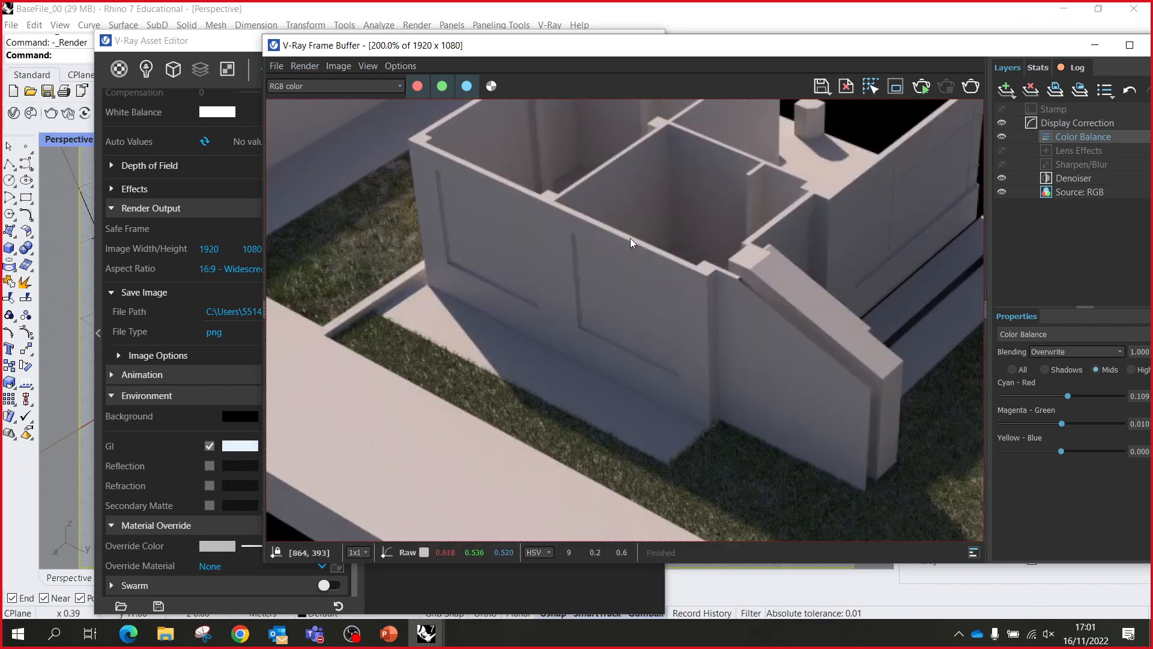
pyautogui.scroll(-2, 477, 255)
pyautogui.scroll(2, 545, 282)
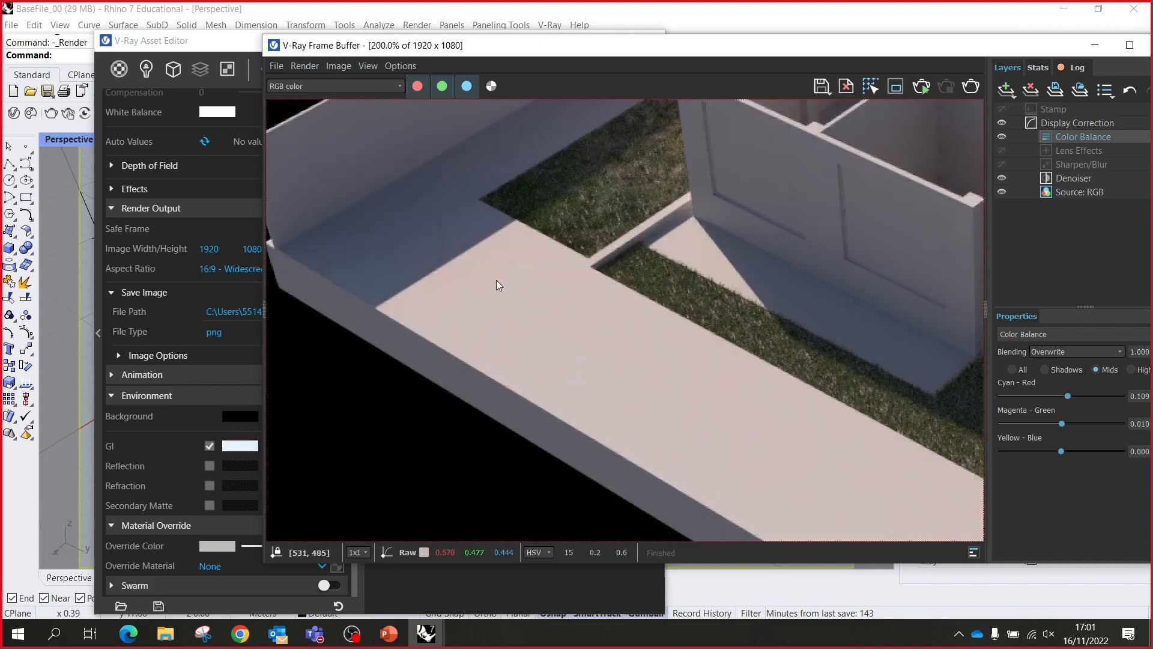
pyautogui.scroll(-2, 496, 280)
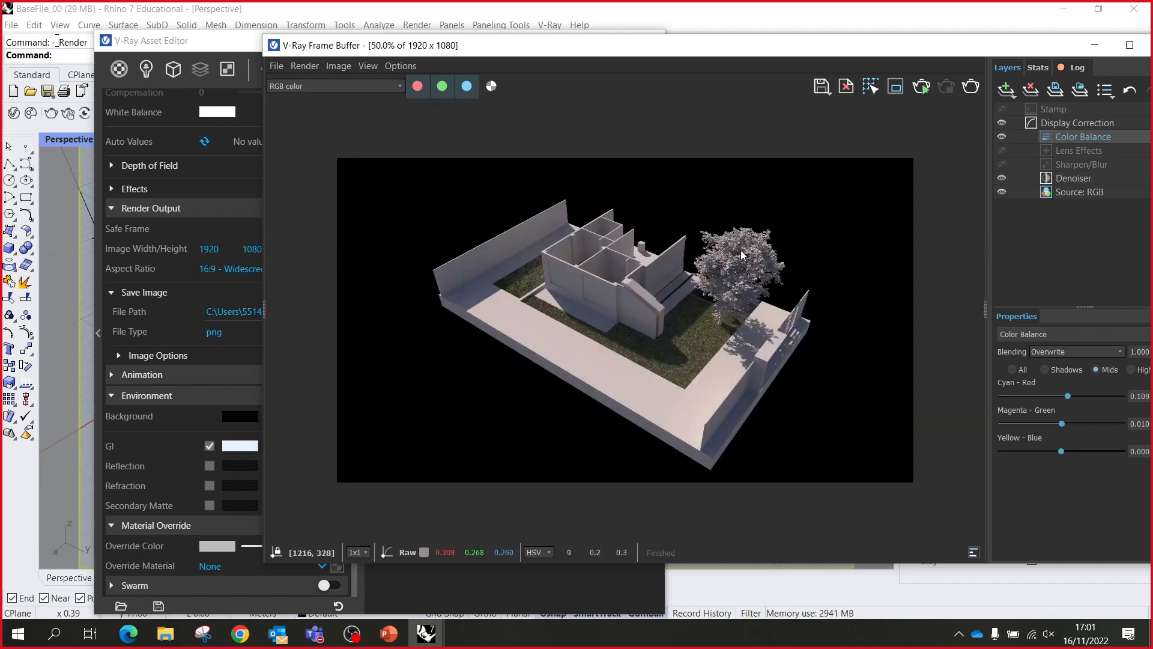